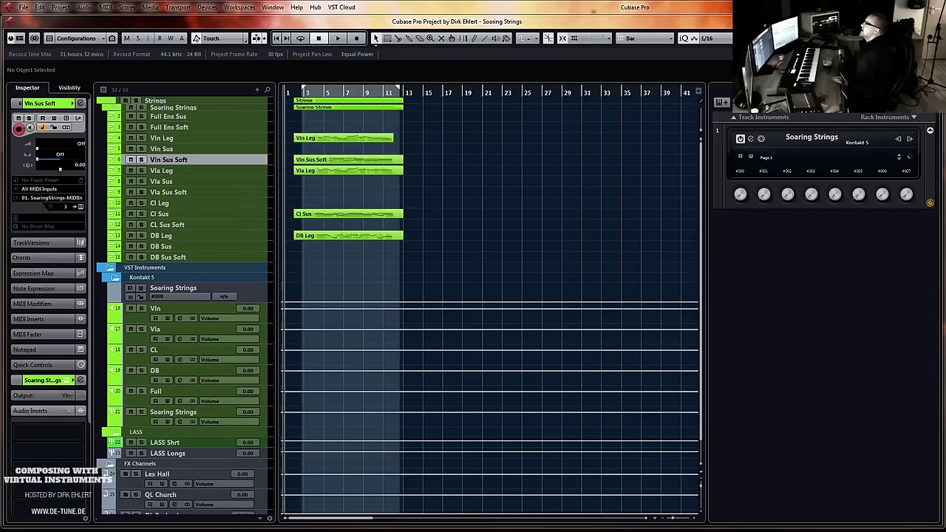
drag(2, 103, 333, 0)
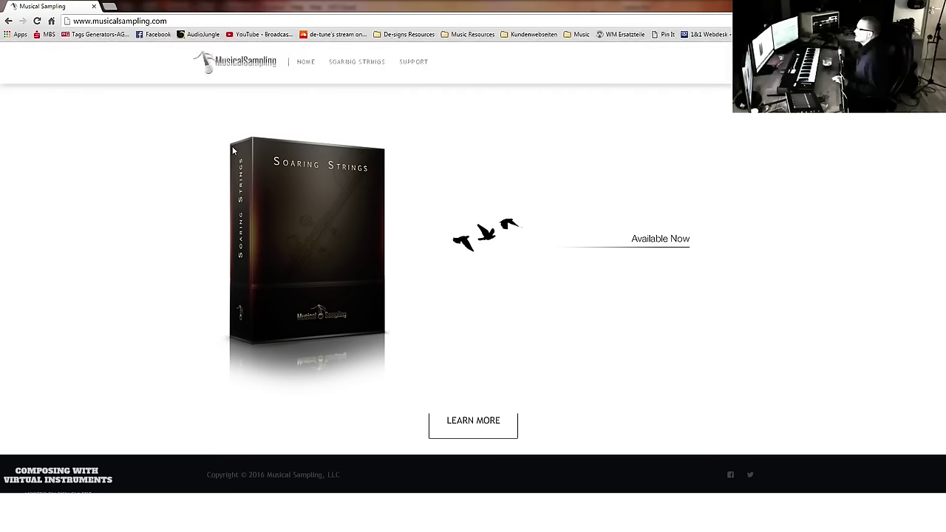
click(94, 7)
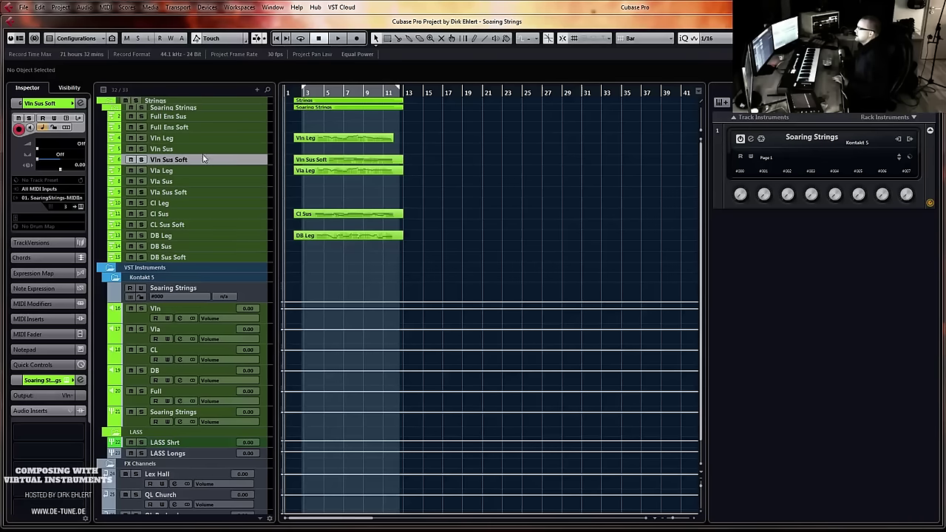
Select the Full Ens Sus track and bring the Kontakt window over the project with the Legato Violins instrument expanded
click(190, 117)
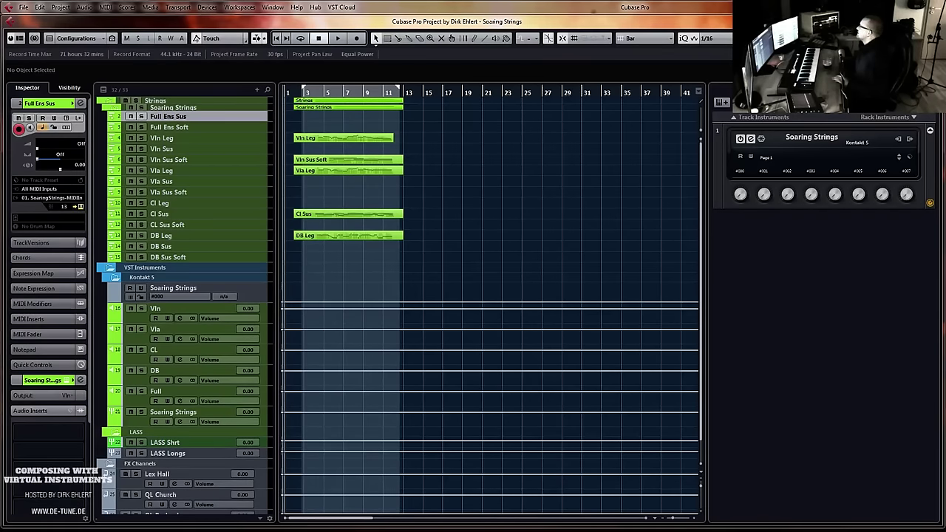
drag(945, 133, 408, 42)
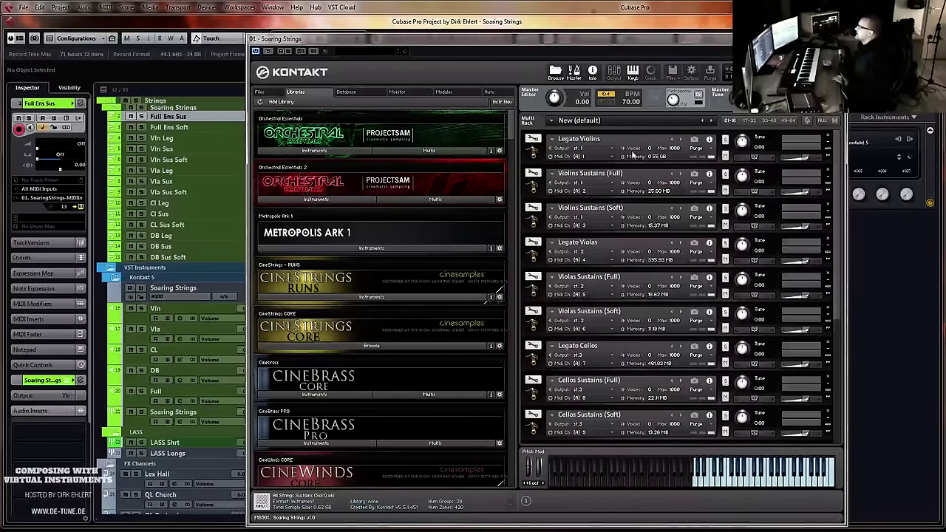
drag(654, 40, 526, 23)
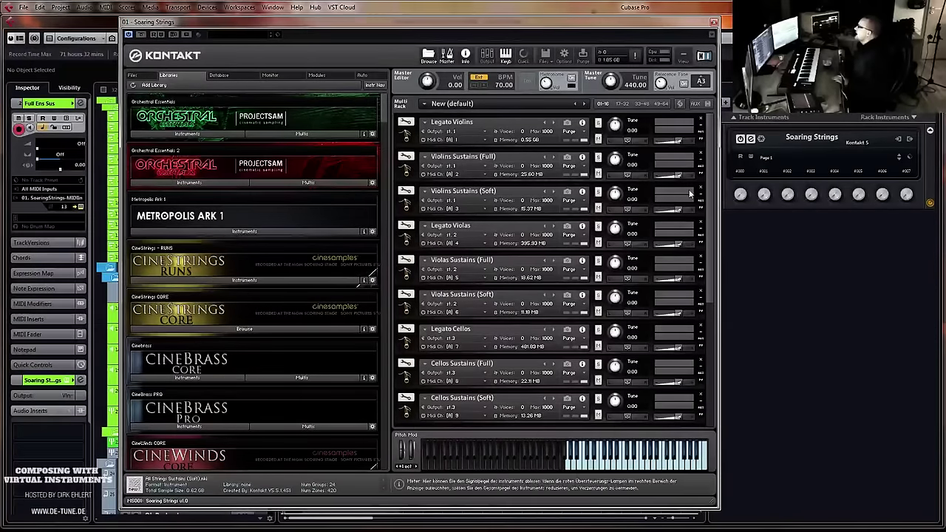
click(408, 139)
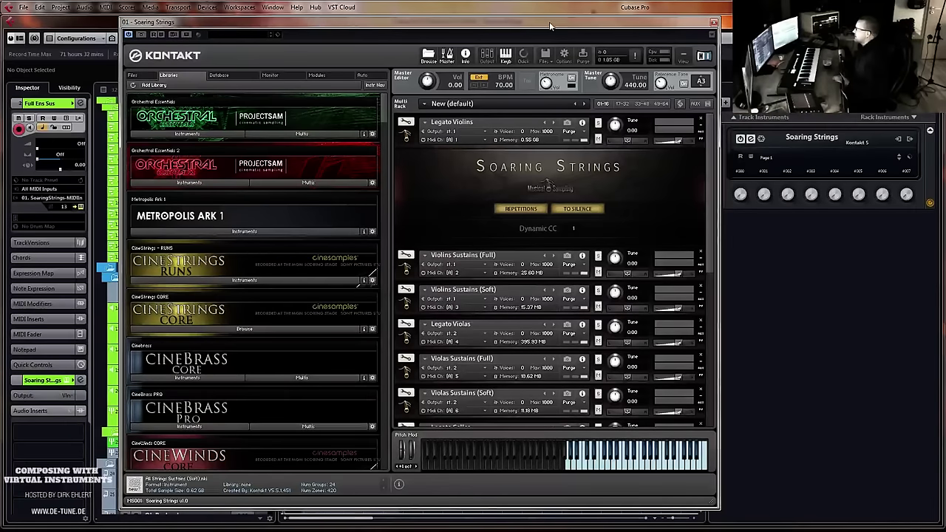
drag(550, 26, 499, 20)
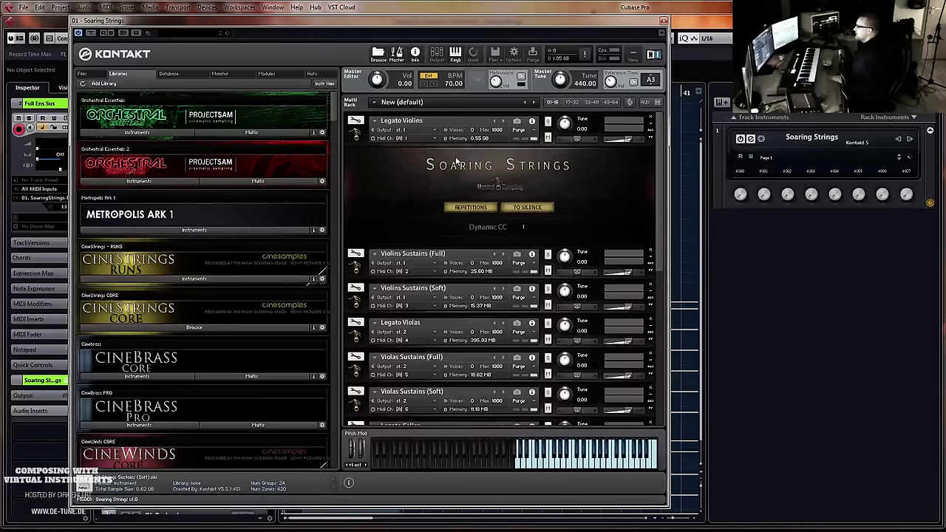
Look over the Soaring Strings patches in Kontakt's multi rack and close the Kontakt window
scroll(456, 158, down, 2)
scroll(446, 229, up, 1)
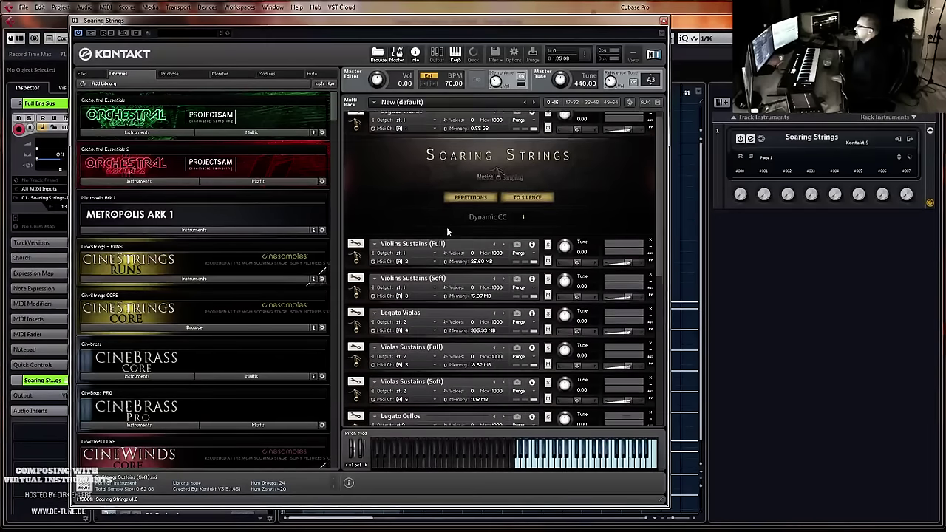
scroll(446, 232, up, 1)
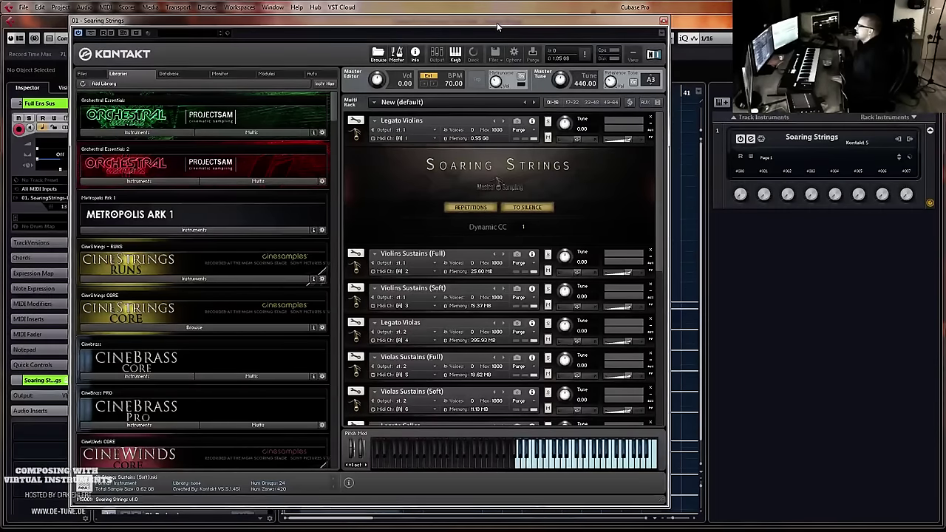
drag(498, 24, 523, 31)
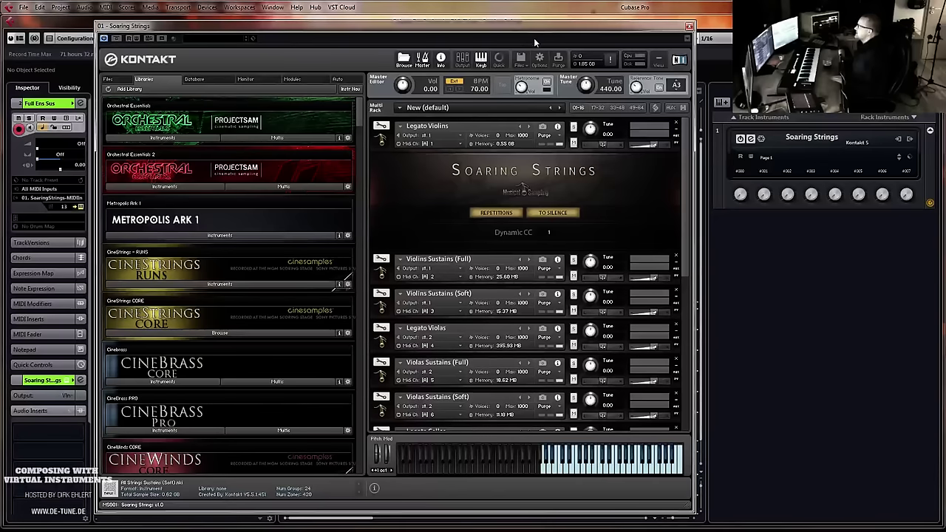
drag(541, 25, 516, 42)
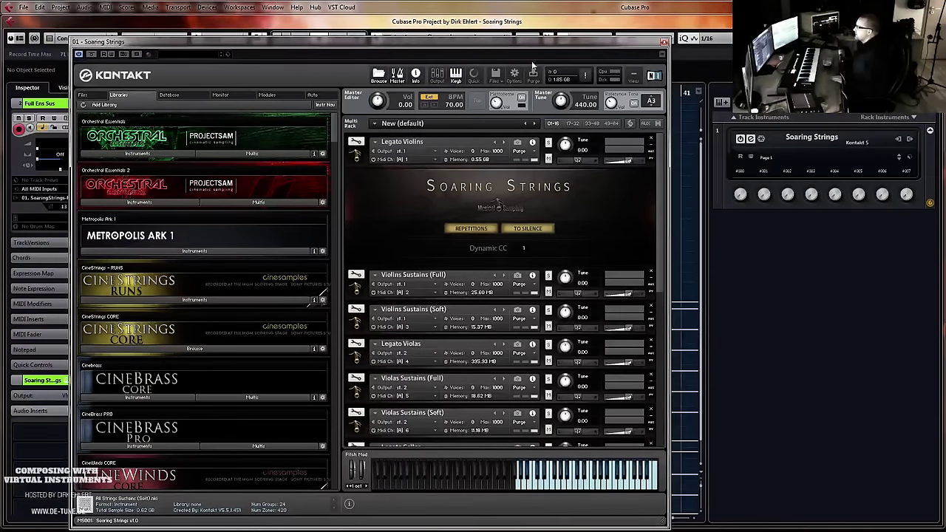
click(663, 42)
Select the Vln Sus track and play back the Soaring Strings arrangement from just before bar 3
click(456, 150)
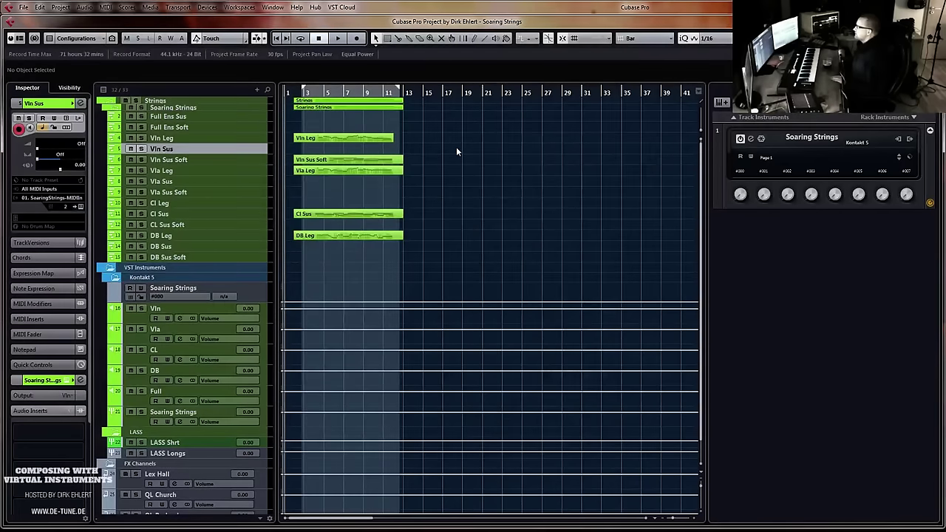
key(space)
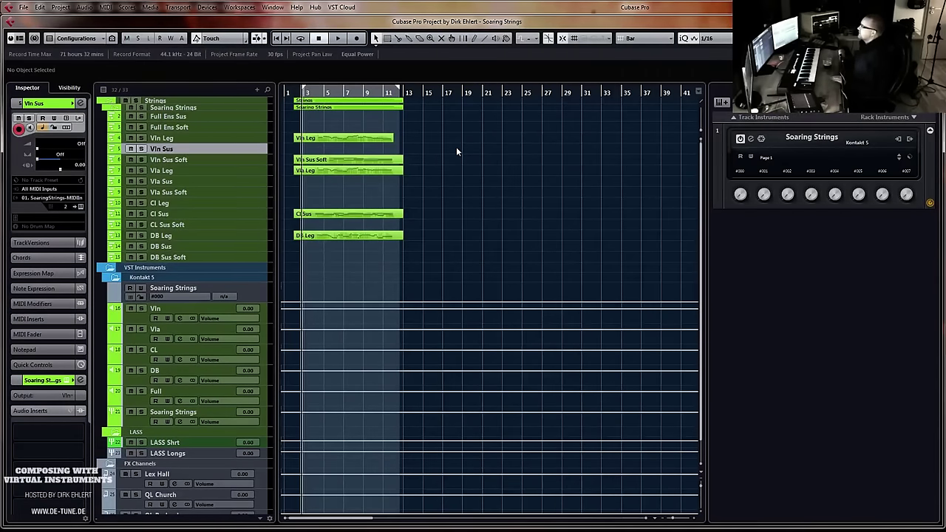
key(h)
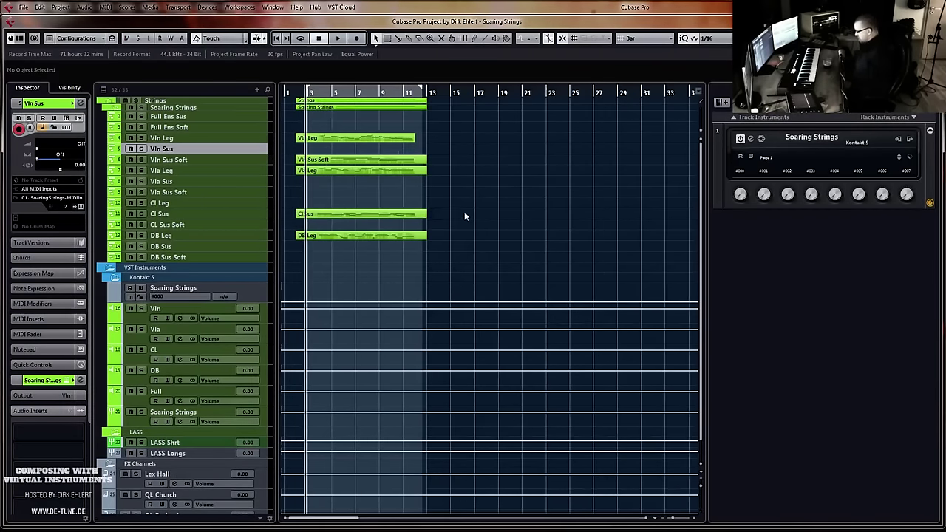
key(h)
key(h)
key(h)
key(h)
key(h)
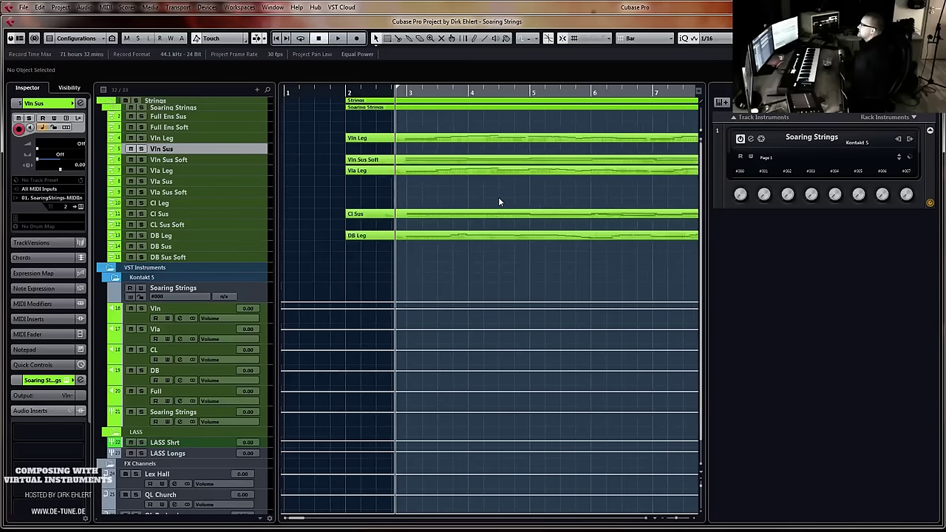
key(g)
key(g)
key(g)
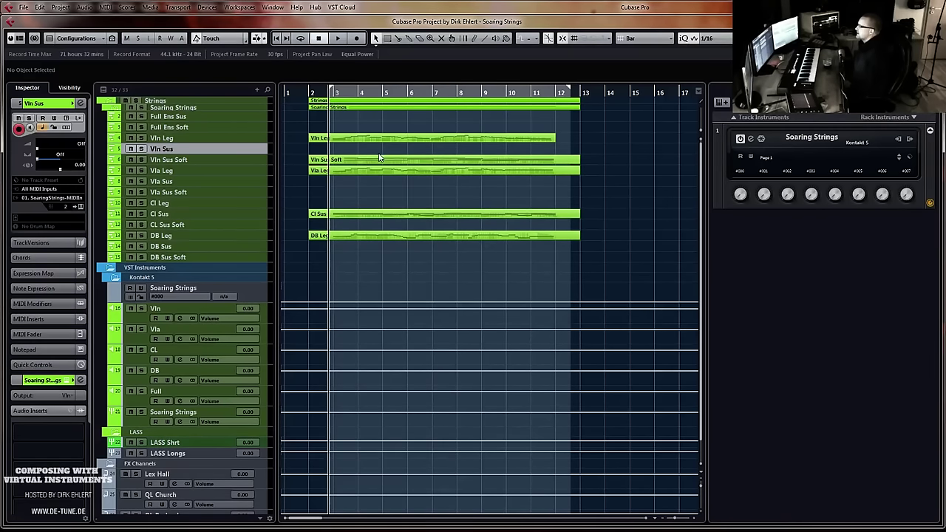
key(space)
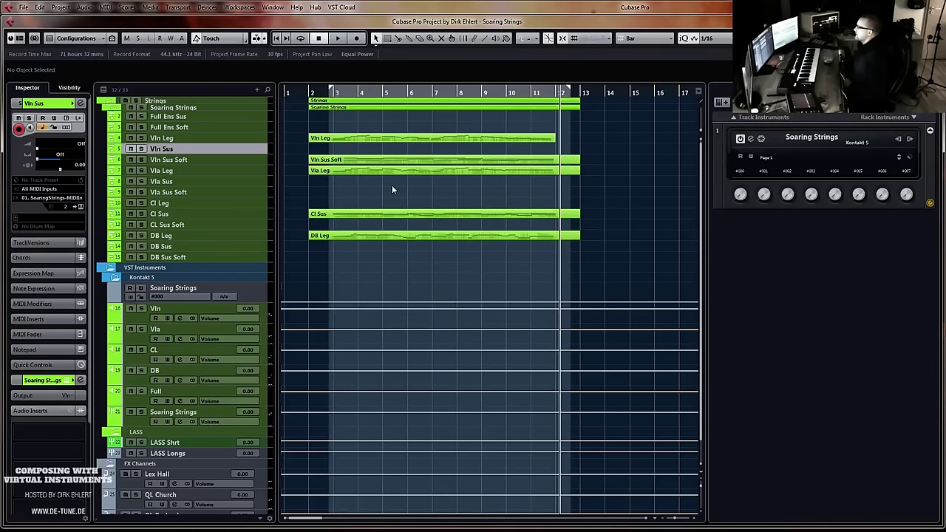
Select the Vln Leg track and audition Legato Violins in Kontakt, toggling To Silence off and on and trying Repetitions
click(209, 140)
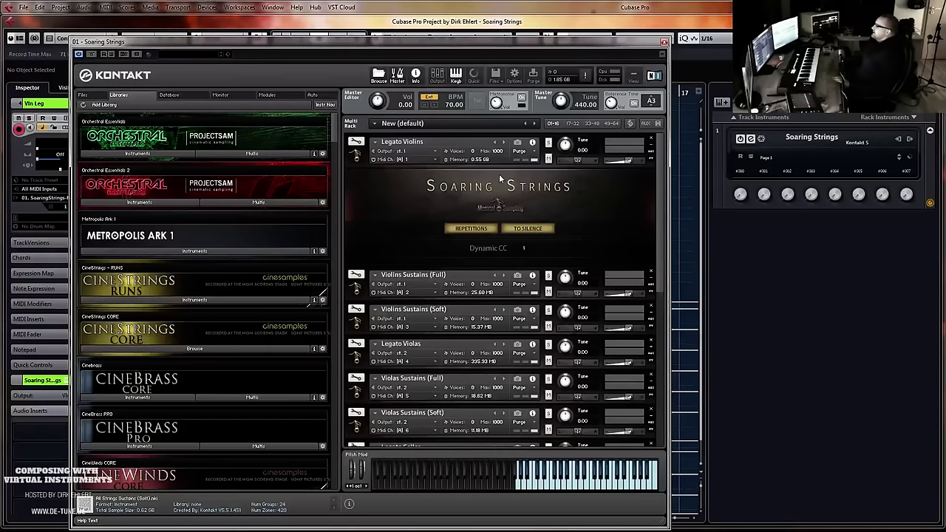
drag(540, 42, 504, 9)
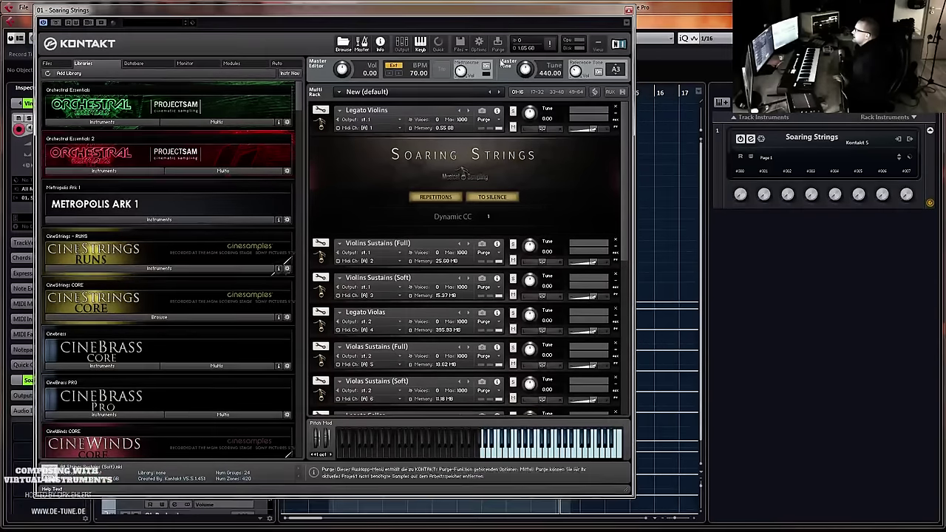
click(499, 200)
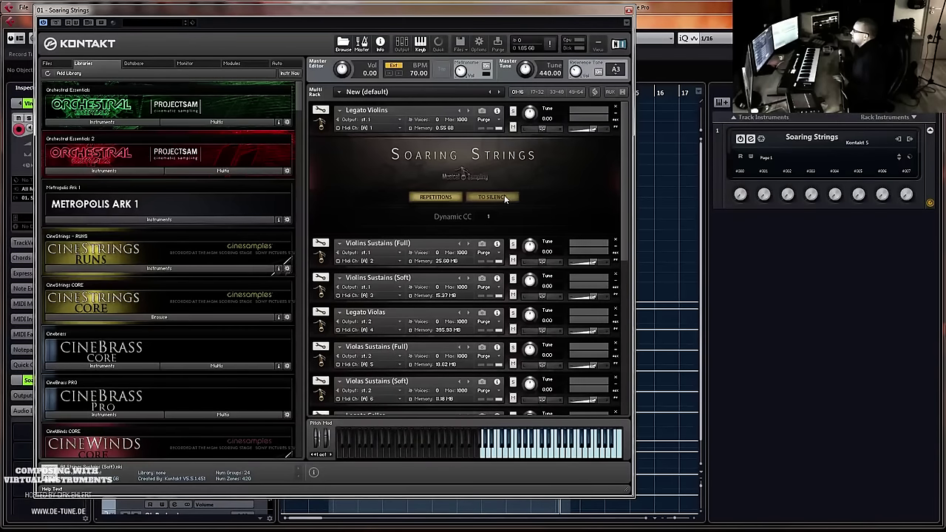
click(509, 196)
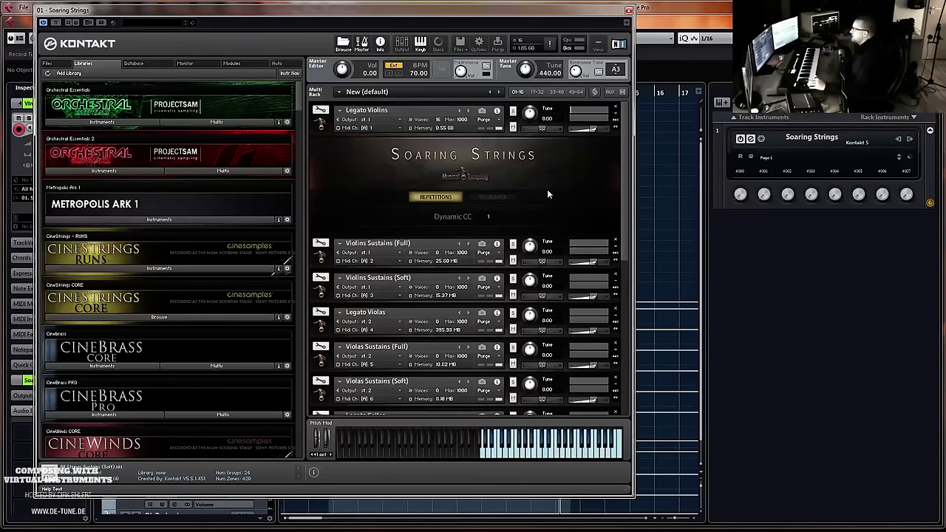
click(499, 195)
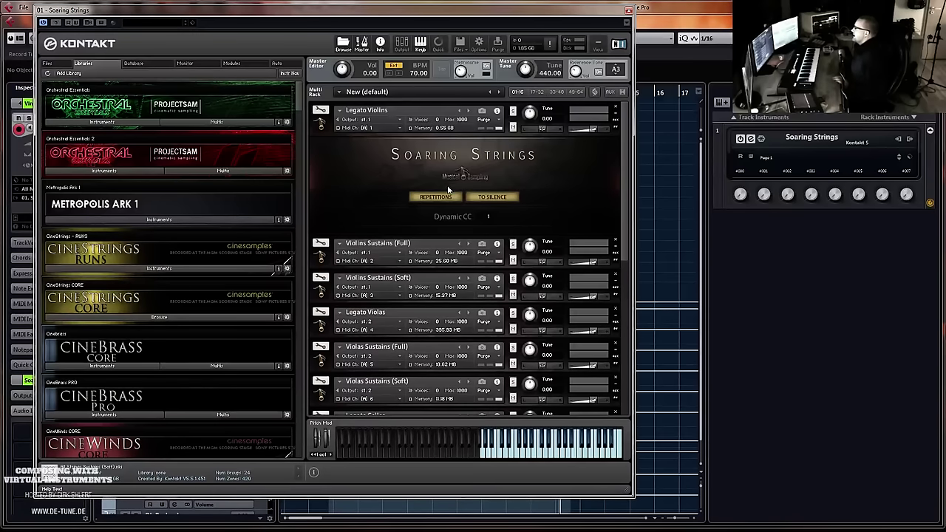
click(428, 197)
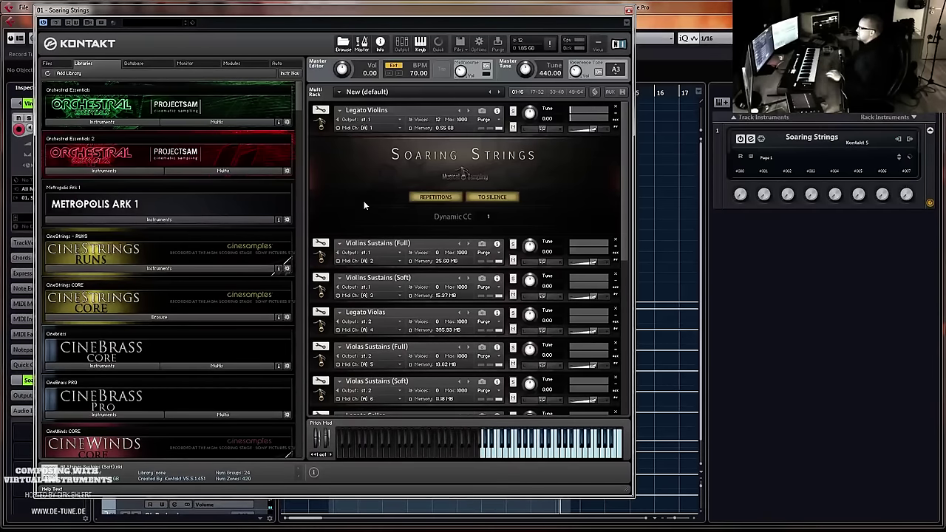
Expand the Violins Sustains (Full) instrument in Kontakt's rack and select its Vln Sus track in the project
click(321, 127)
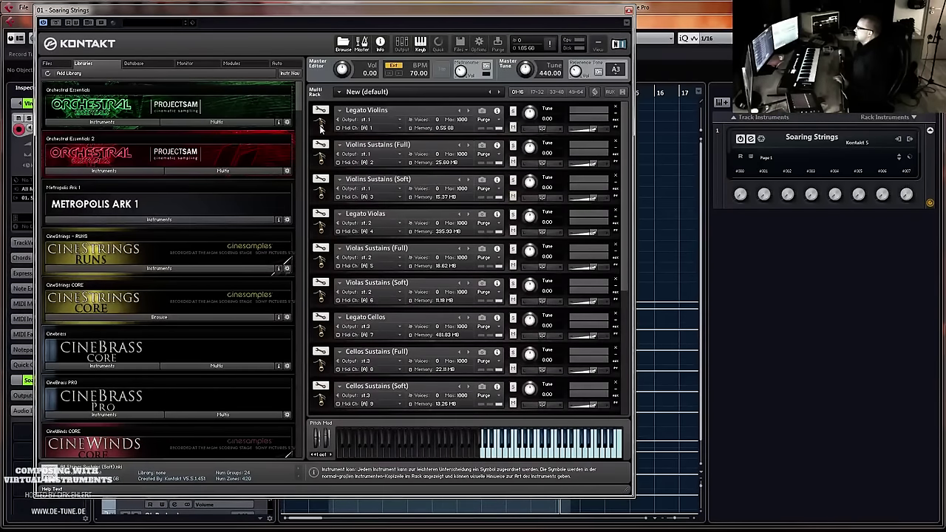
click(321, 127)
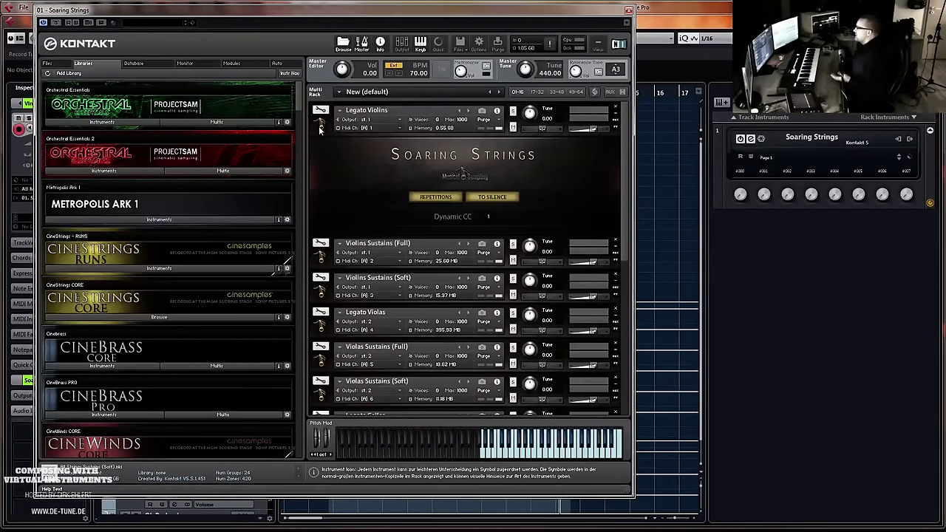
click(322, 255)
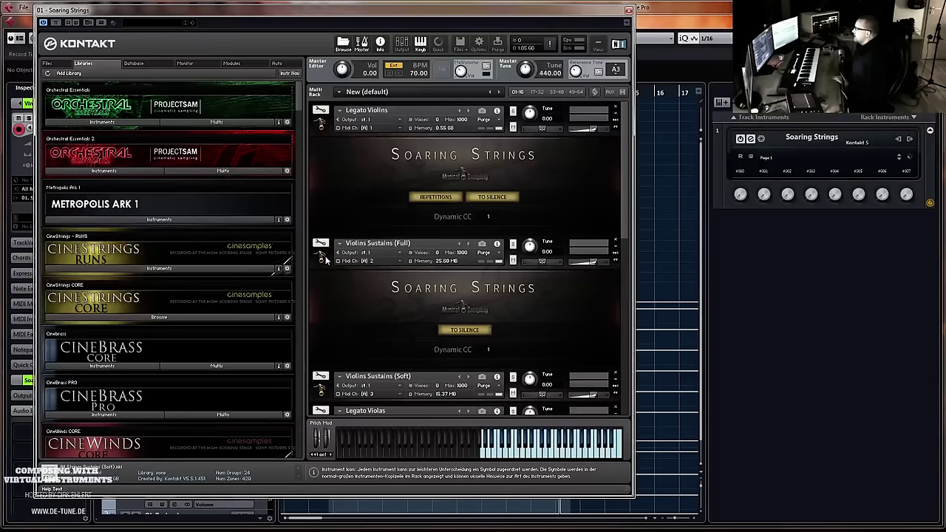
drag(478, 12, 482, 1)
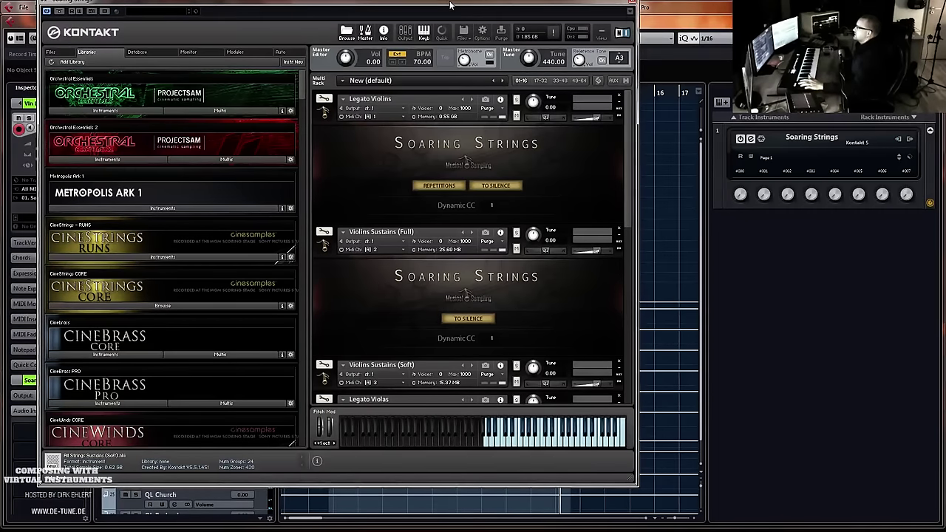
drag(449, 6, 704, 20)
click(195, 151)
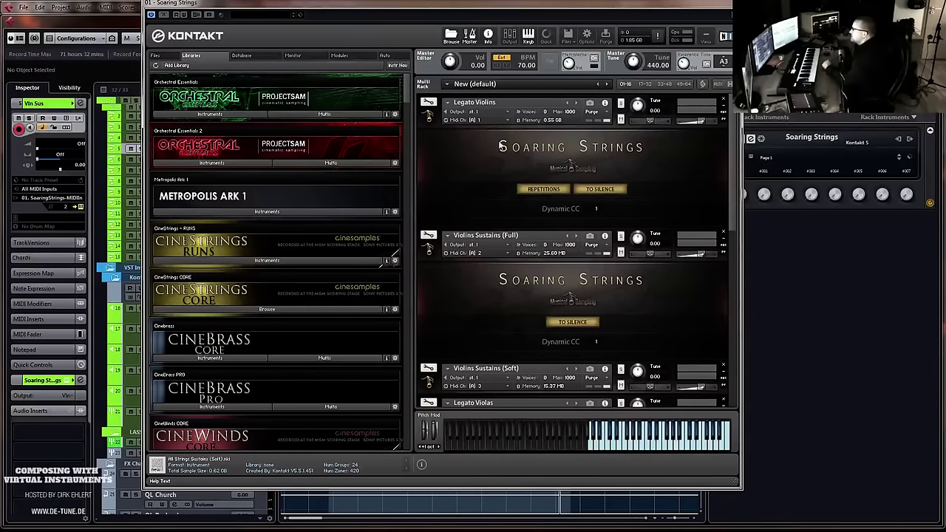
Collapse Legato Violins and Violins Sustains (Full), and expand Violins Sustains (Soft) with the Vln Sus Soft track selected
click(432, 118)
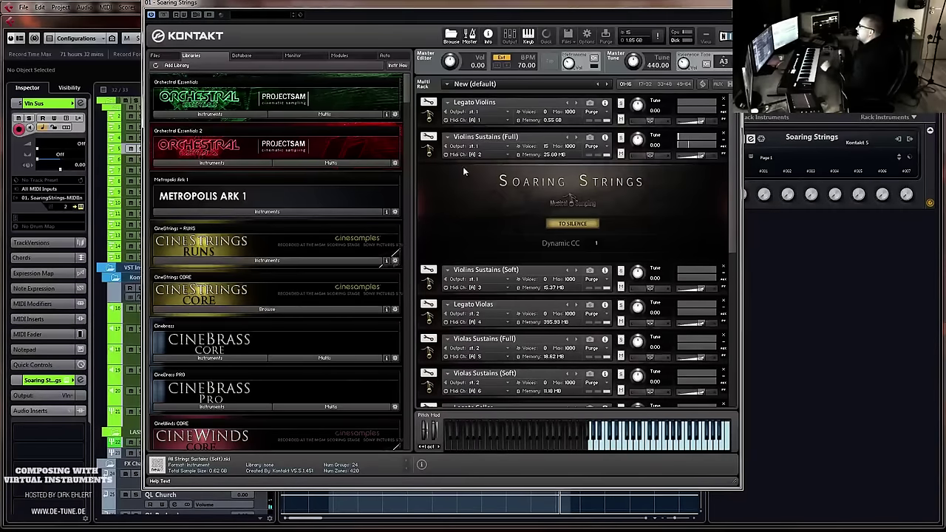
click(447, 137)
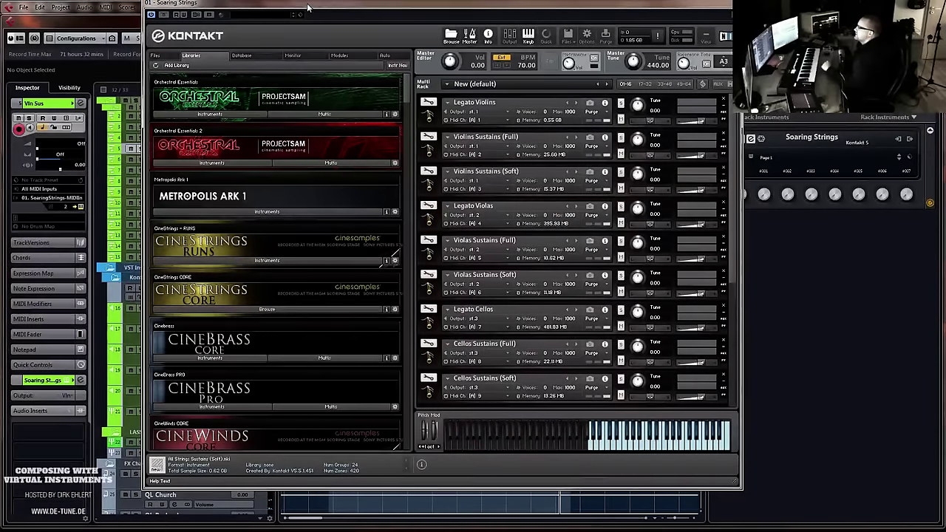
drag(306, 8, 447, 9)
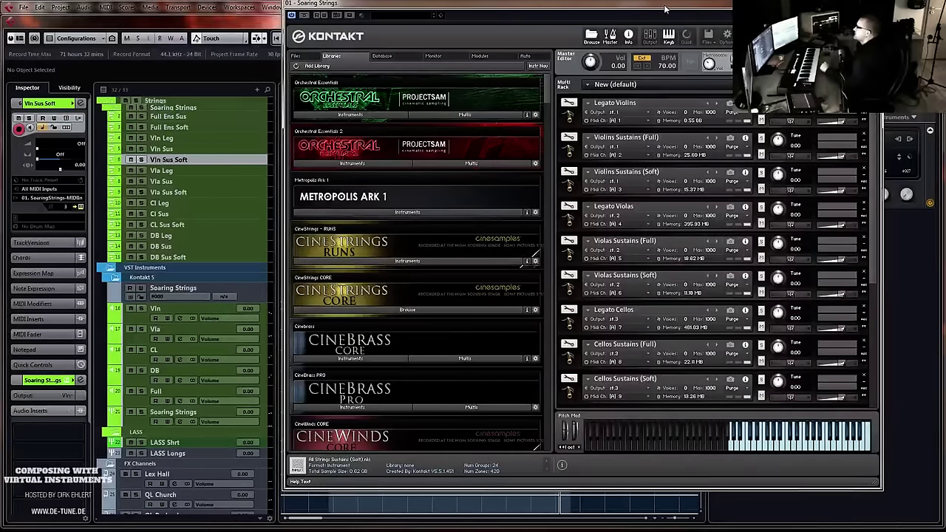
drag(665, 9, 543, 4)
click(447, 183)
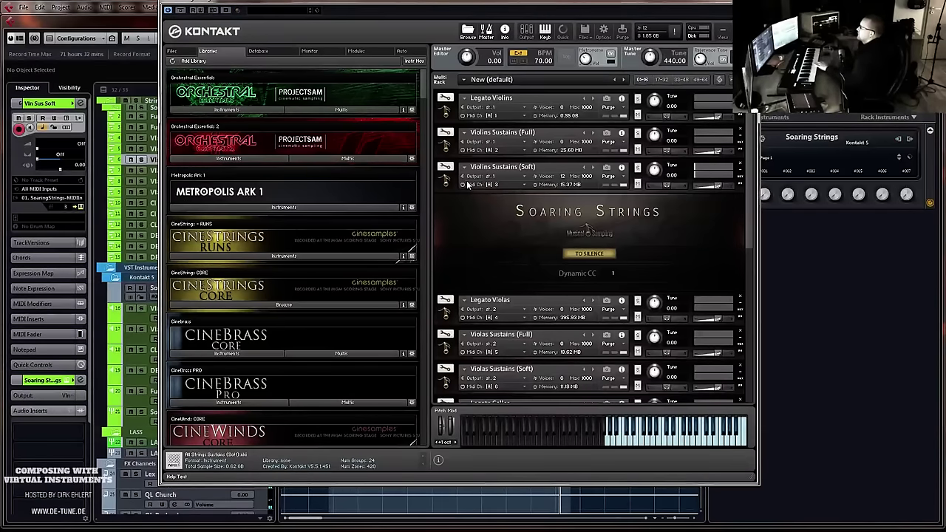
Collapse Violins Sustains (Soft) and clear the Kontakt window off the arrangement to select the Vla Leg track
click(445, 183)
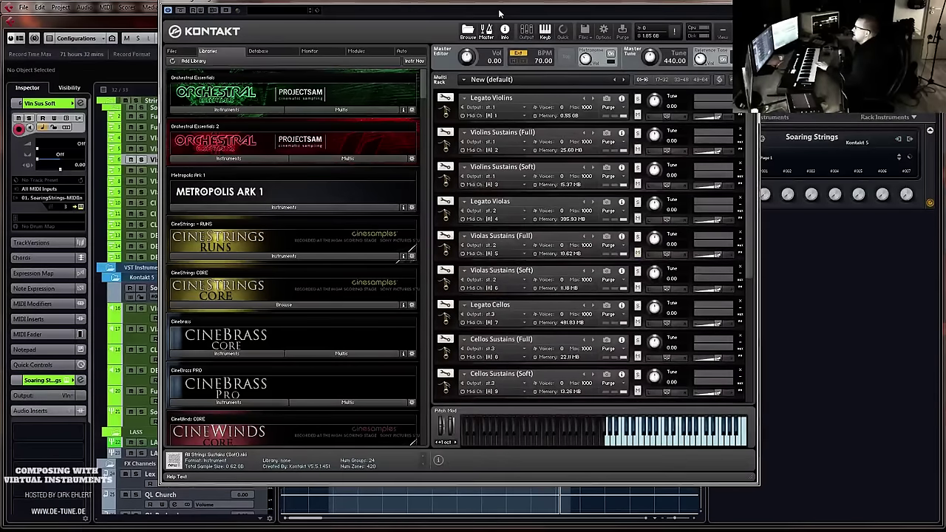
drag(498, 5, 945, 8)
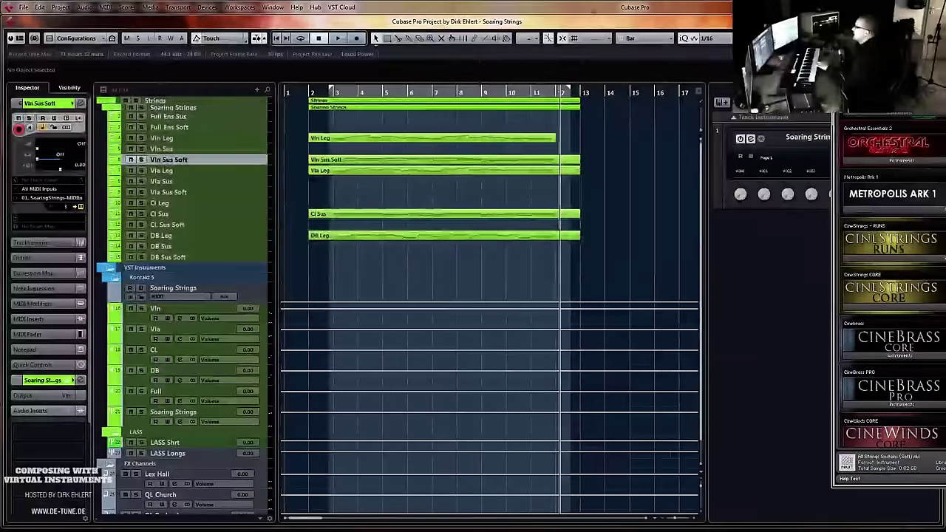
click(191, 170)
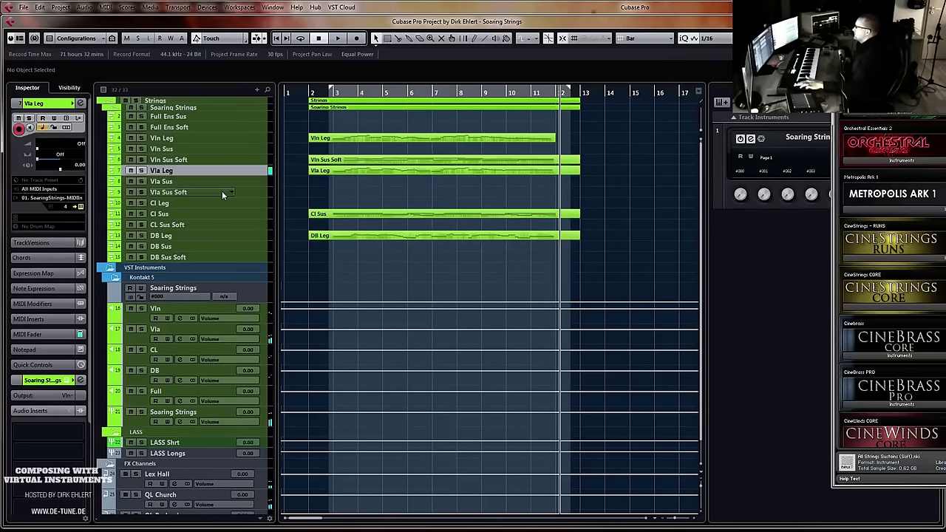
Audition the Vla Sus and Vla Sus Soft tracks, select the Cl Leg track and check the instruments in Kontakt's rack
click(191, 182)
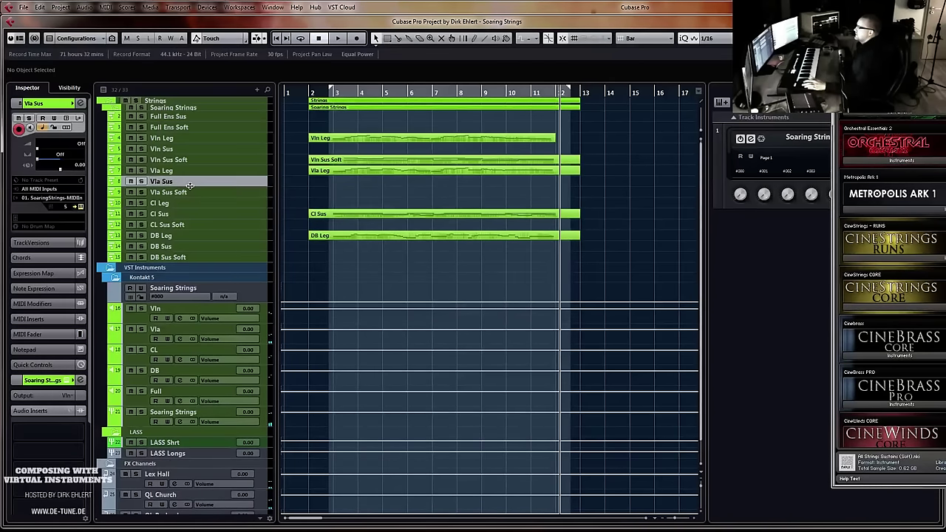
click(185, 192)
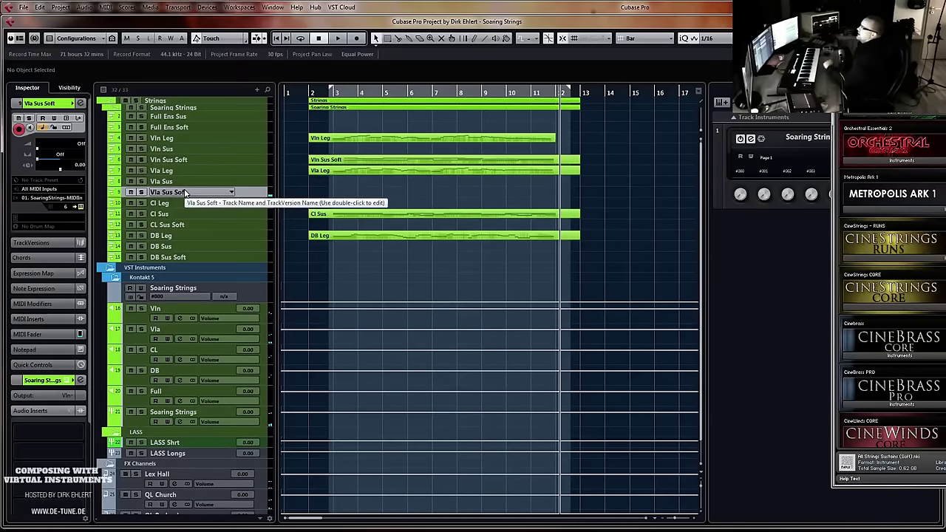
click(190, 200)
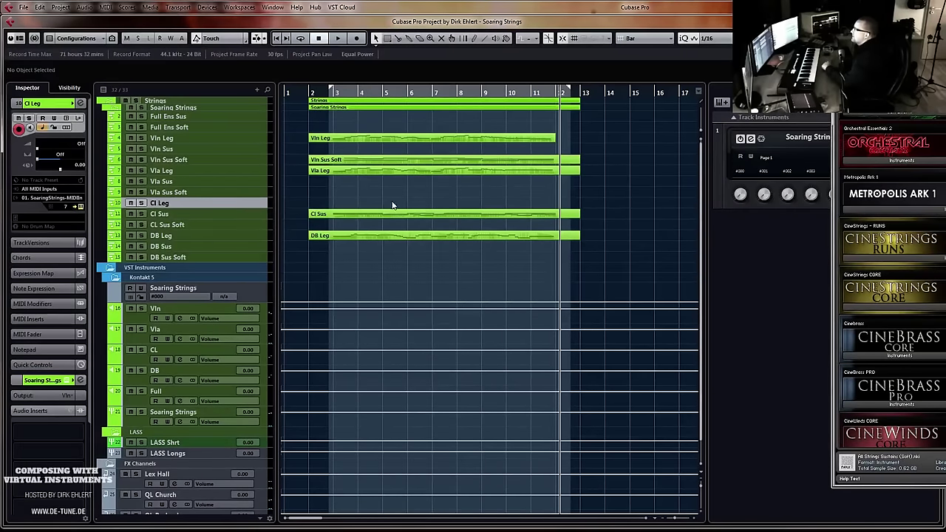
drag(945, 3, 579, 24)
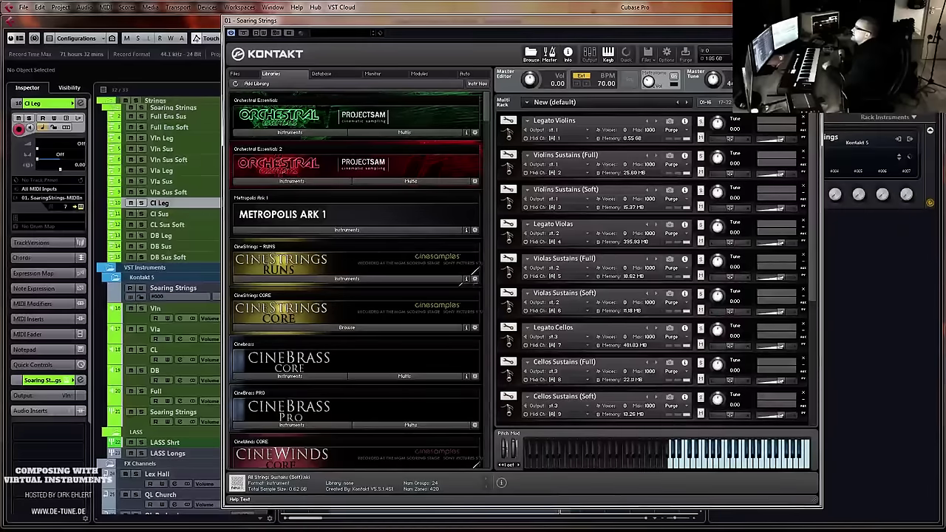
click(813, 20)
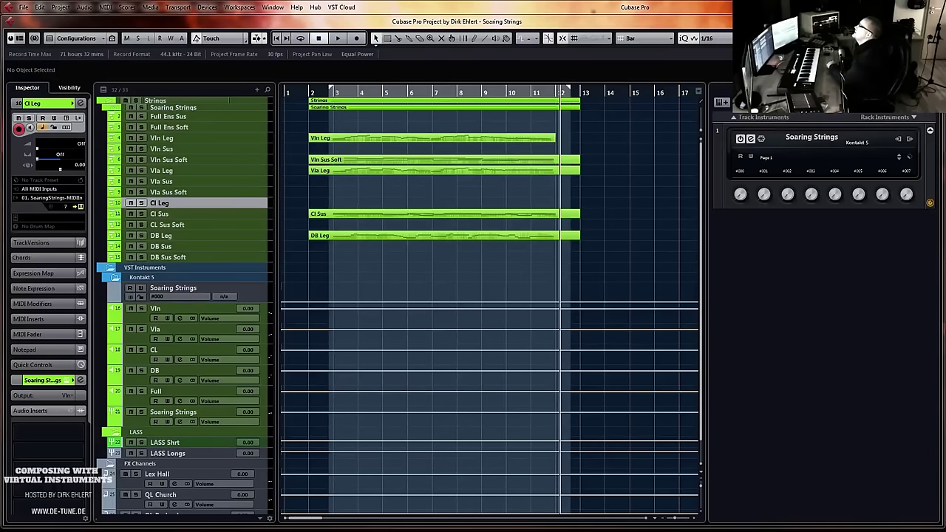
Switch to the browser, open the Soaring Strings page on musicalsampling.com, read its Features list and return to Cubase
drag(945, 255, 458, 0)
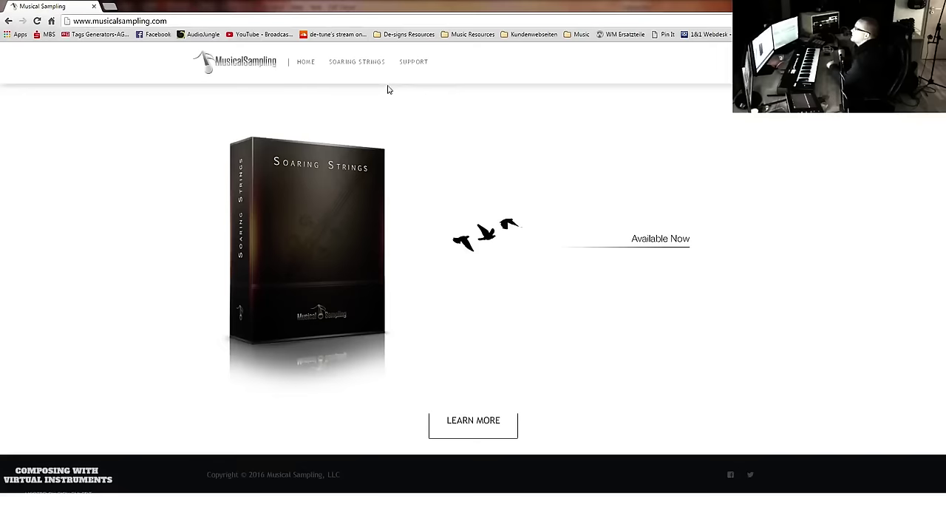
click(357, 64)
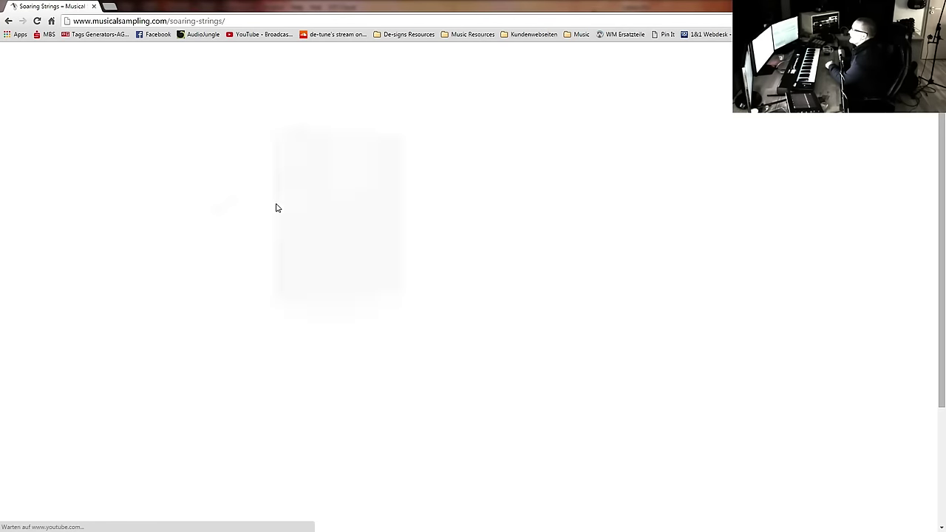
scroll(274, 206, down, 2)
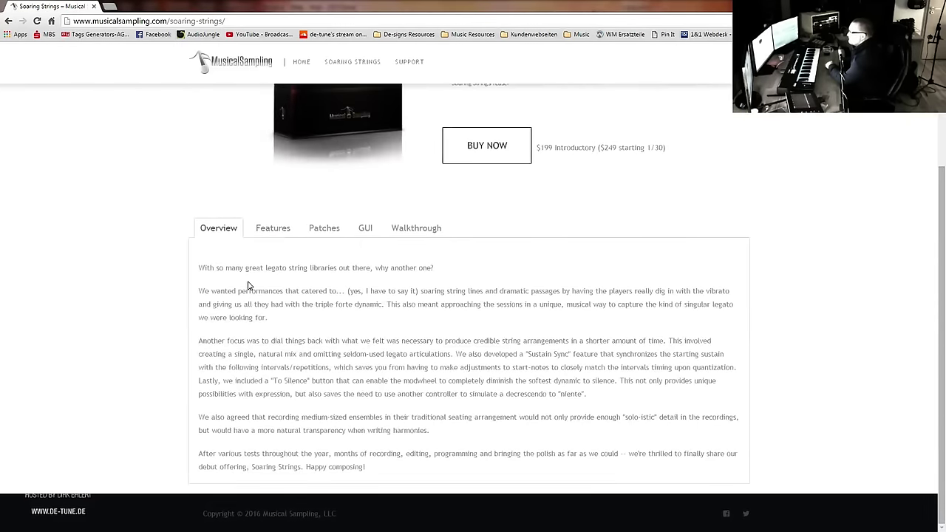
click(273, 228)
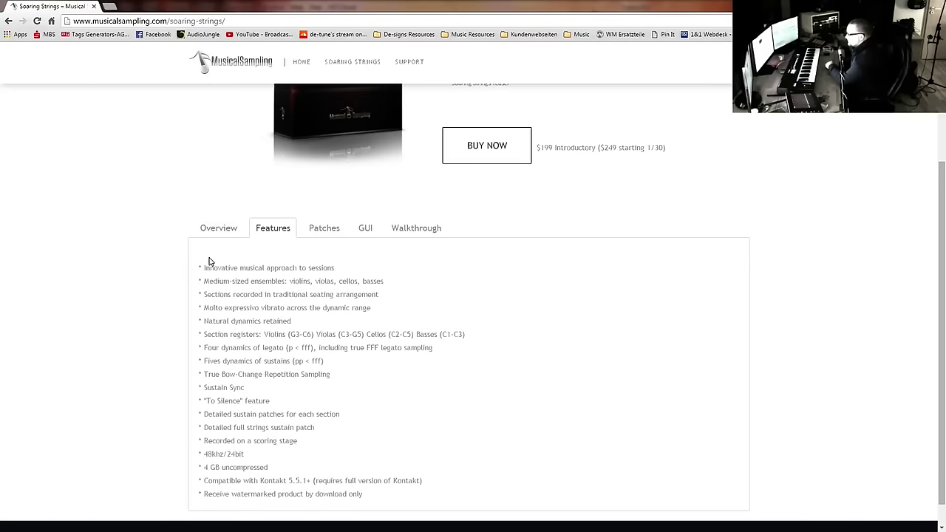
drag(230, 282, 390, 279)
click(366, 291)
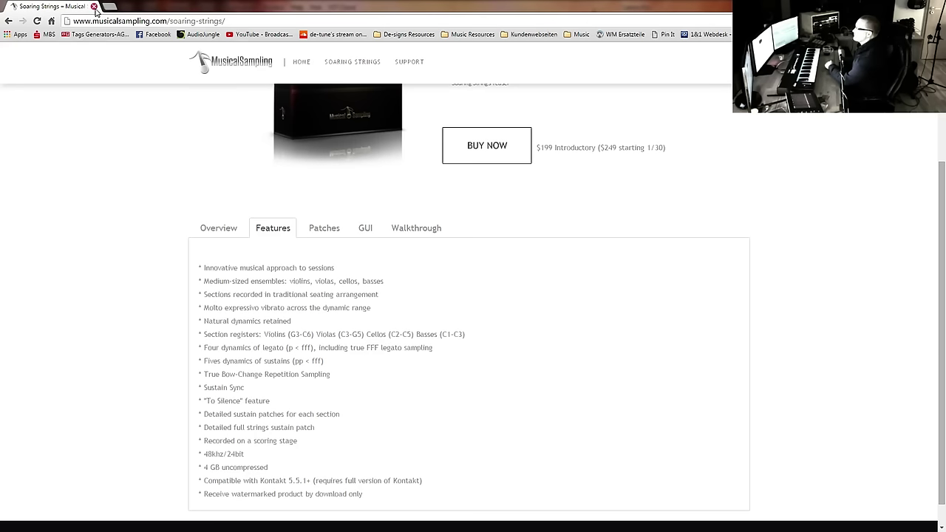
drag(122, 11, 945, 96)
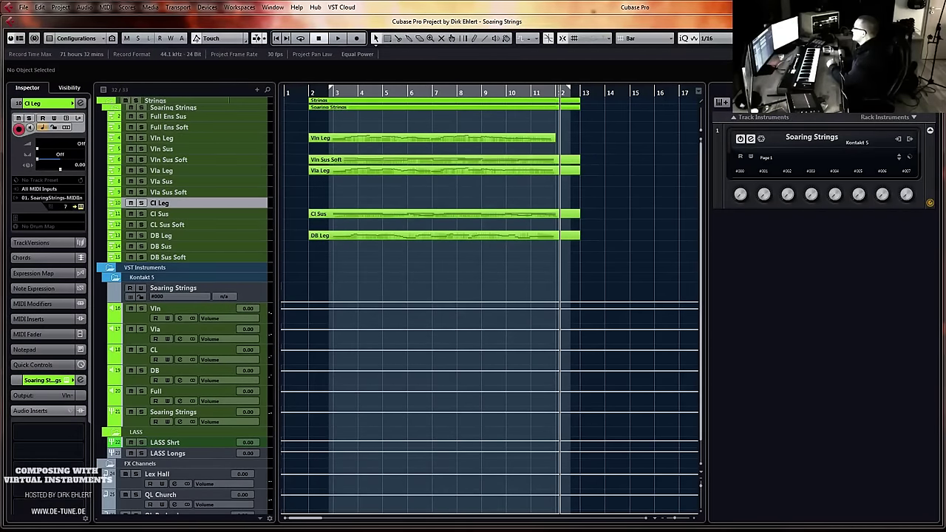
Show Kontakt's rack and audition the cellos using Legato Cellos and the Cl Sus and CL Sus Soft tracks
drag(945, 29, 563, 1)
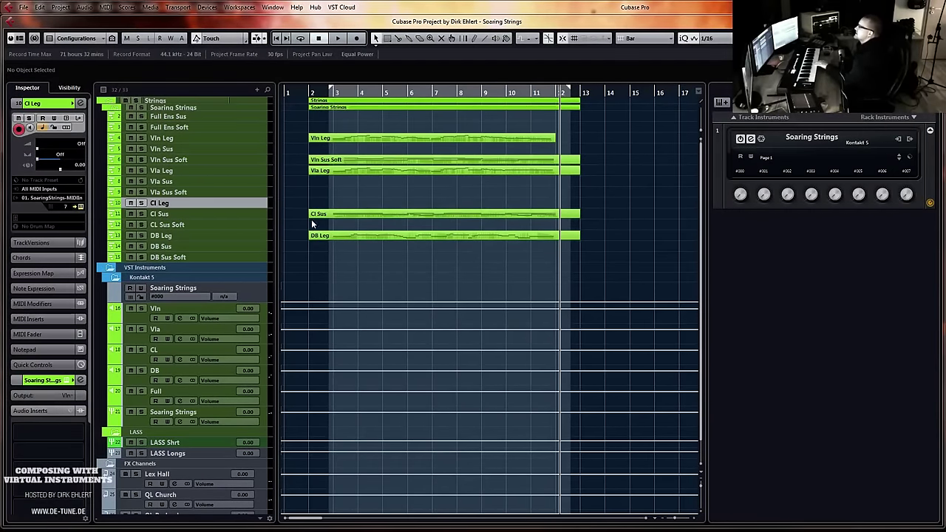
key(e)
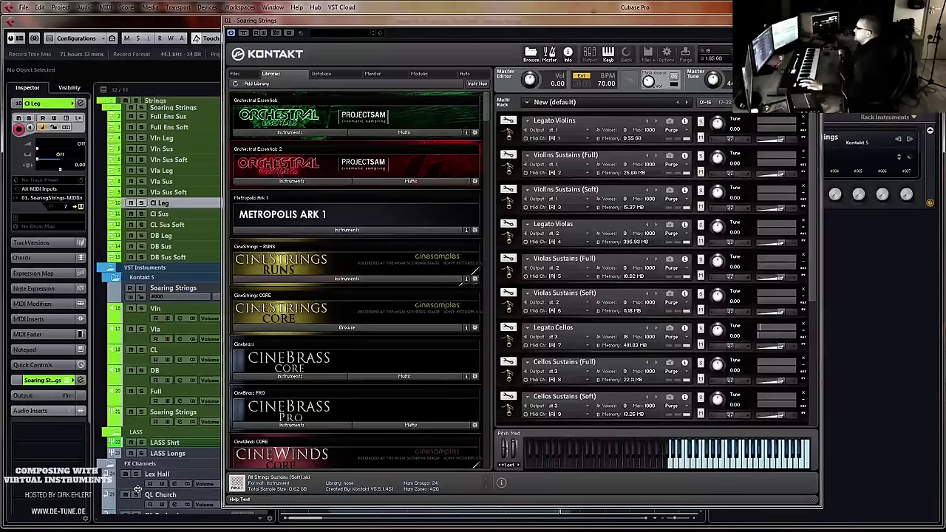
click(575, 321)
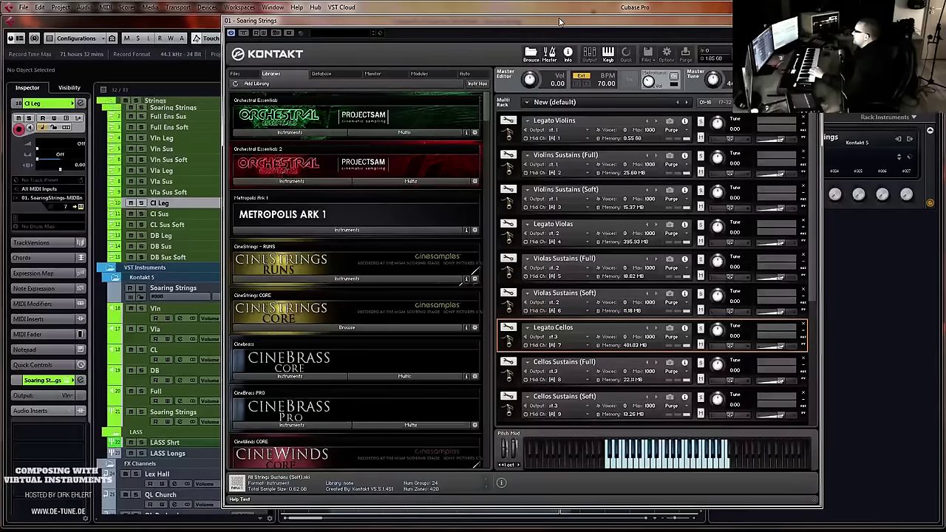
click(190, 212)
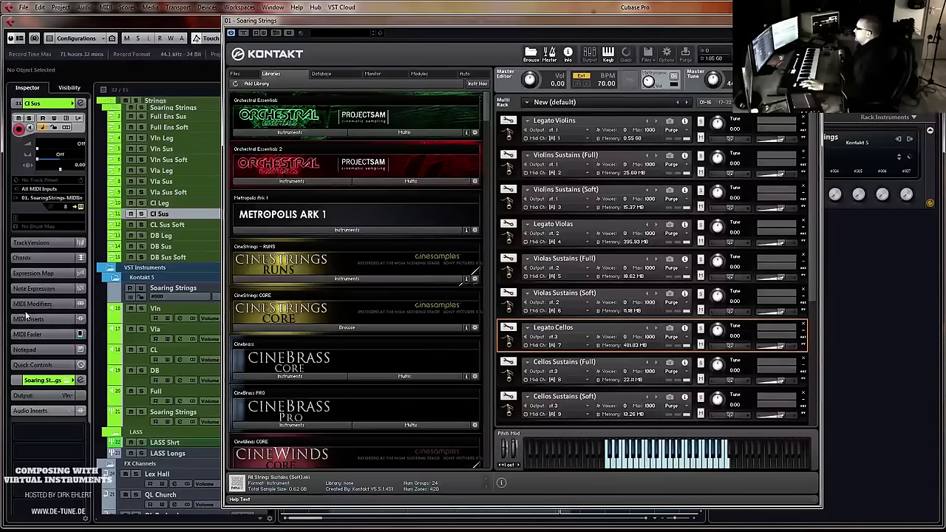
click(157, 224)
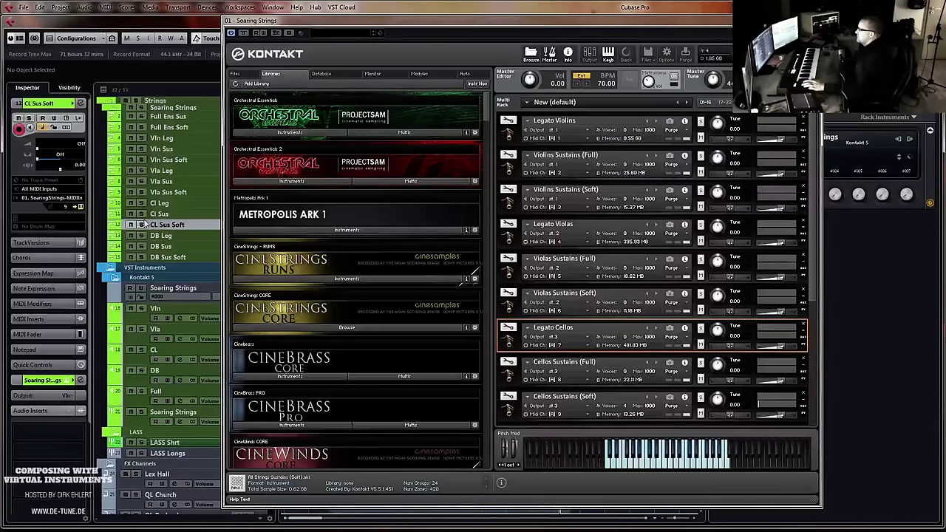
Audition the basses with the DB Leg track and Legato Basses in Kontakt, followed by the DB Sus and DB Sus Soft tracks
click(173, 236)
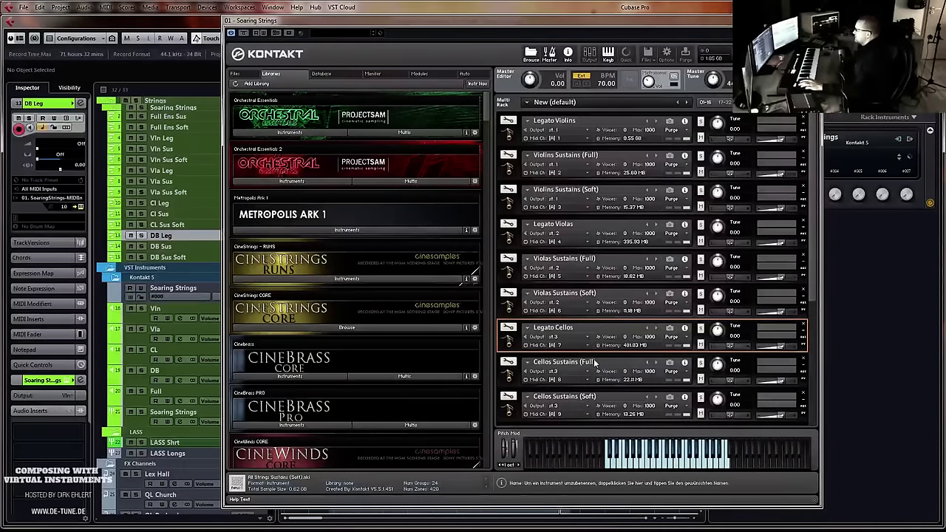
scroll(526, 394, down, 2)
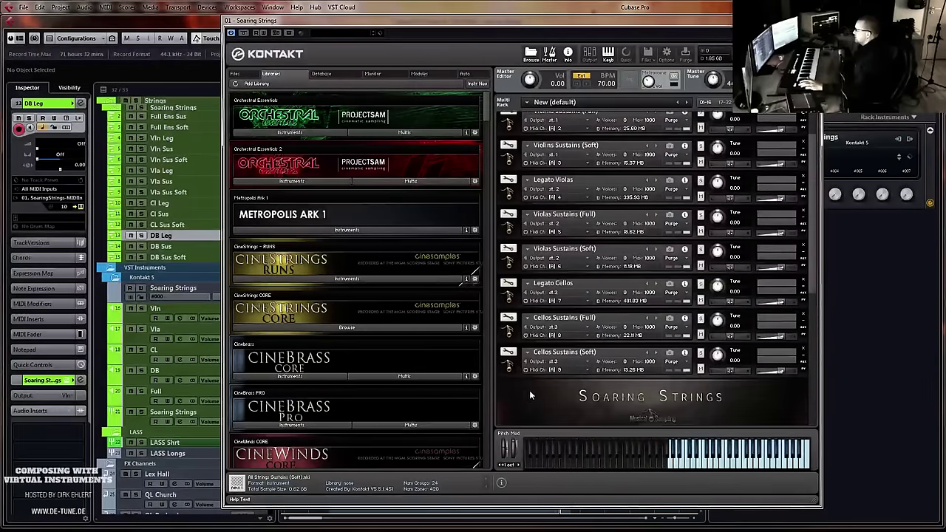
scroll(529, 396, down, 2)
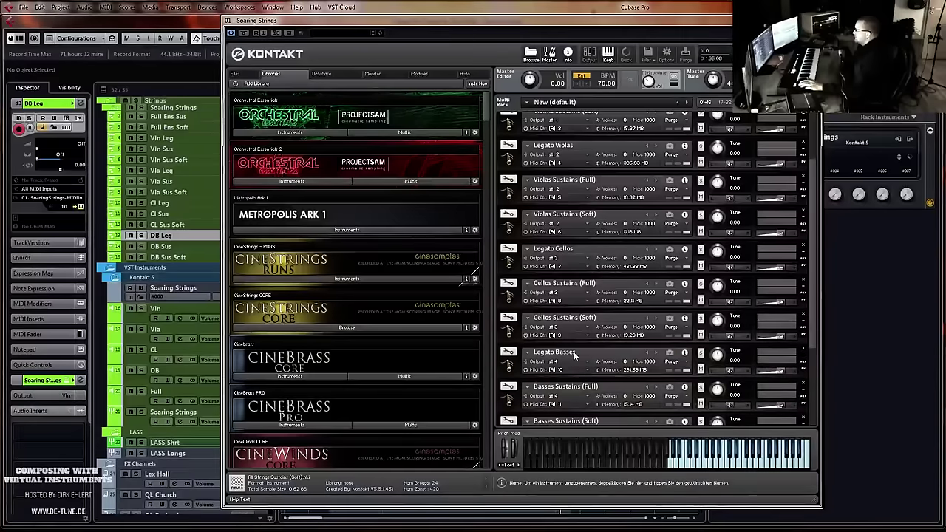
click(580, 351)
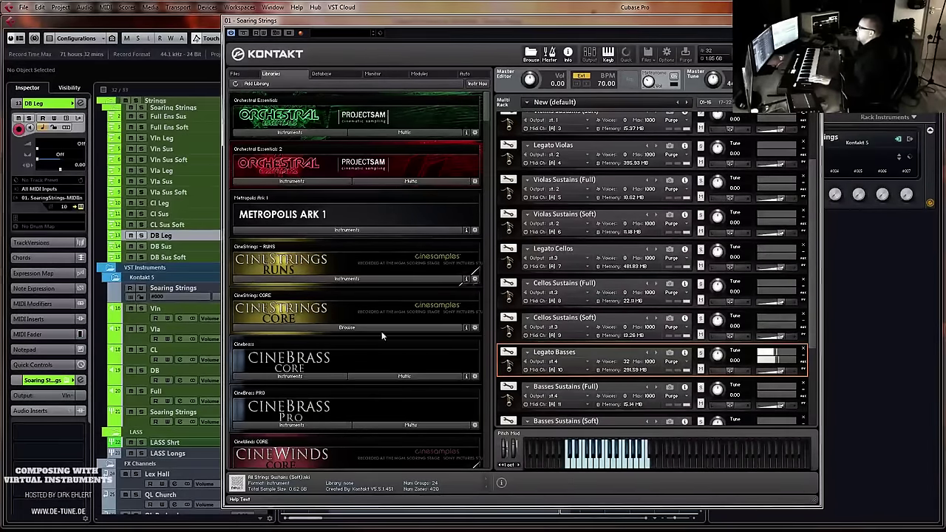
click(162, 247)
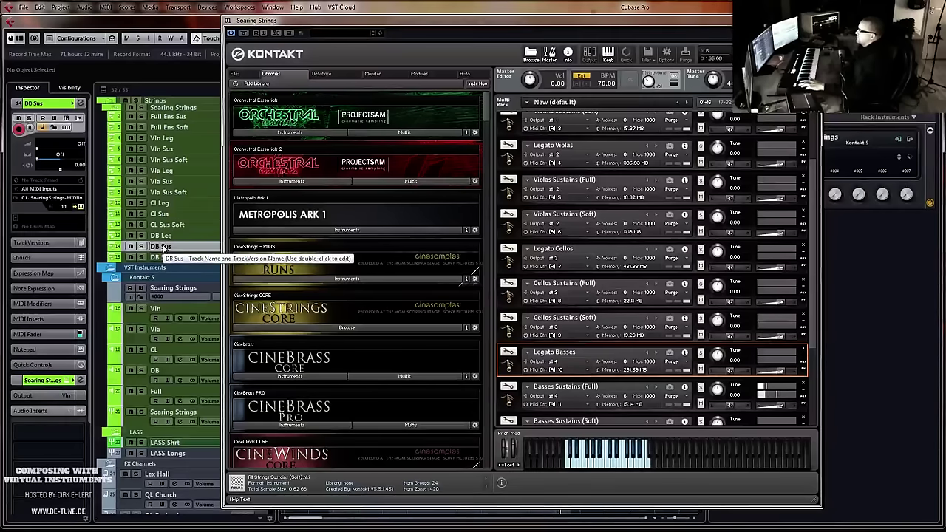
click(179, 258)
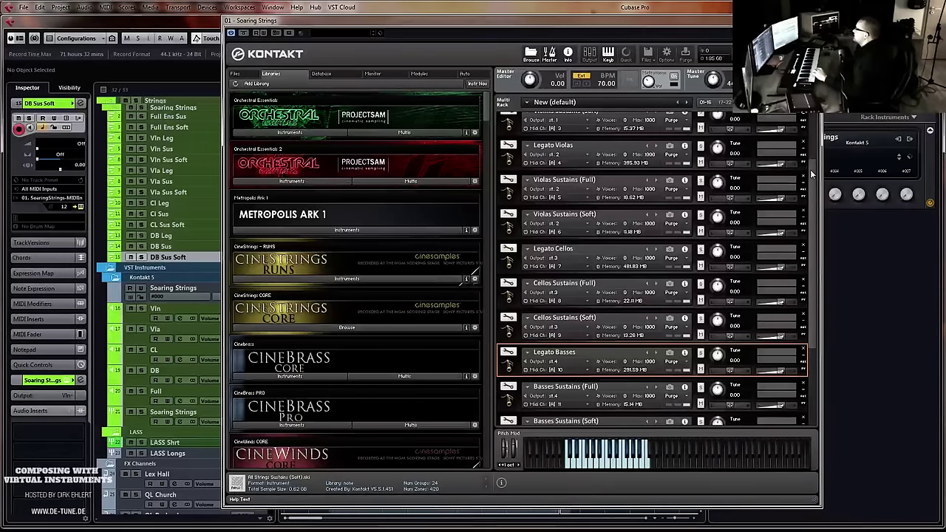
Expand Legato Violins in Kontakt's rack and reposition the Kontakt window to present its Repetitions and To Silence controls
scroll(812, 119, up, 3)
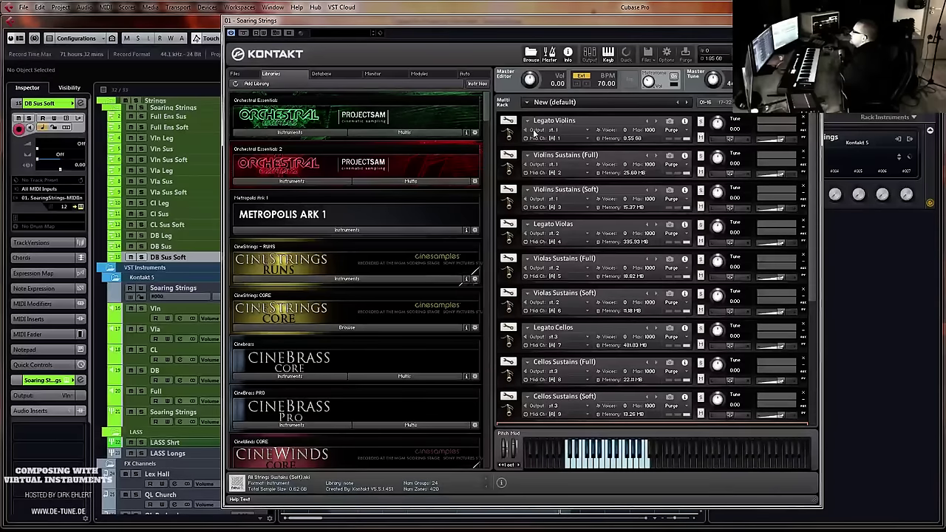
click(515, 138)
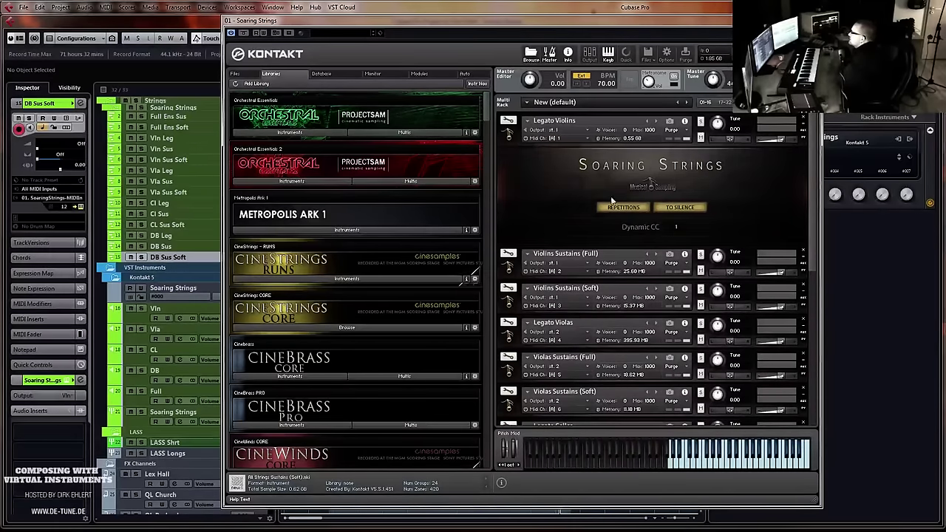
drag(724, 22, 551, 11)
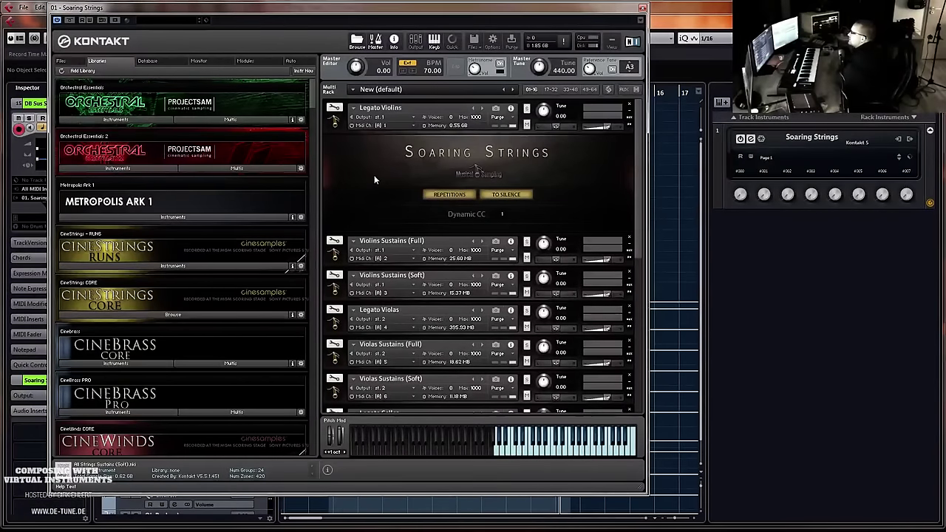
mouse_move(335, 123)
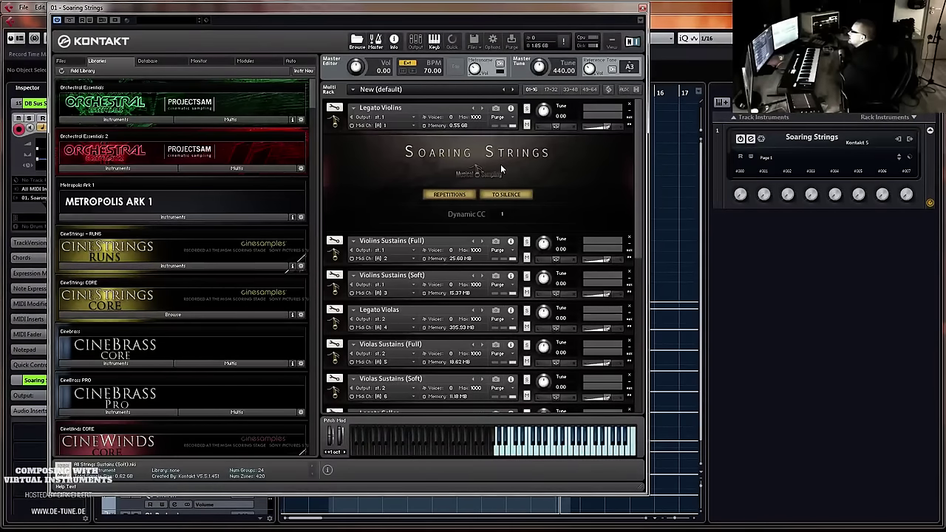
drag(384, 9, 417, 12)
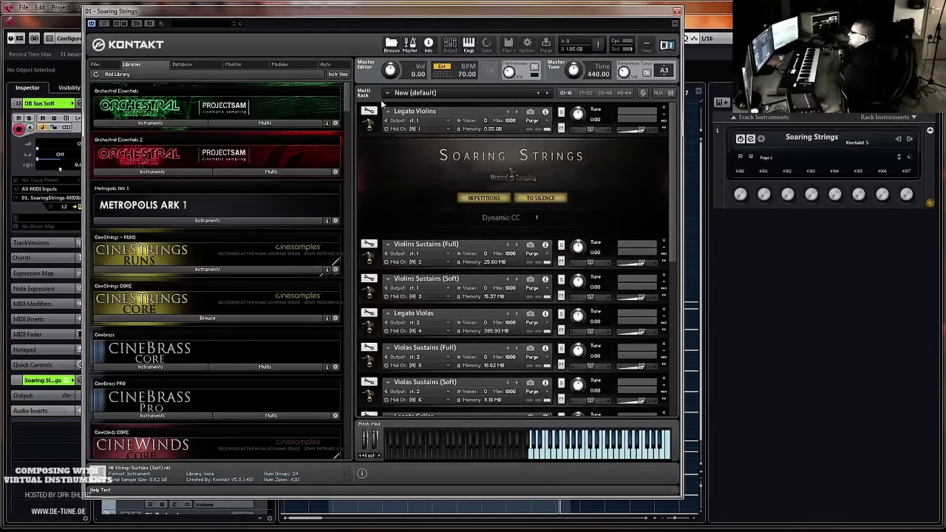
click(370, 126)
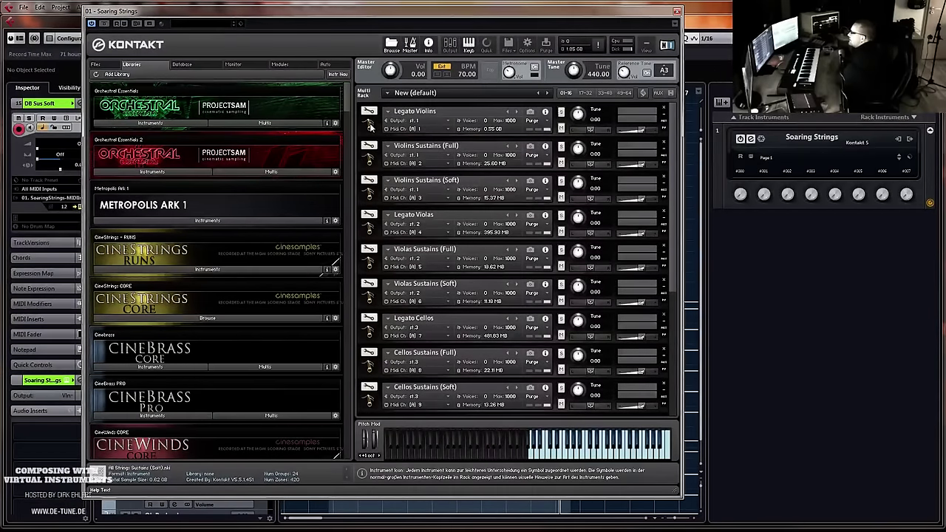
click(370, 126)
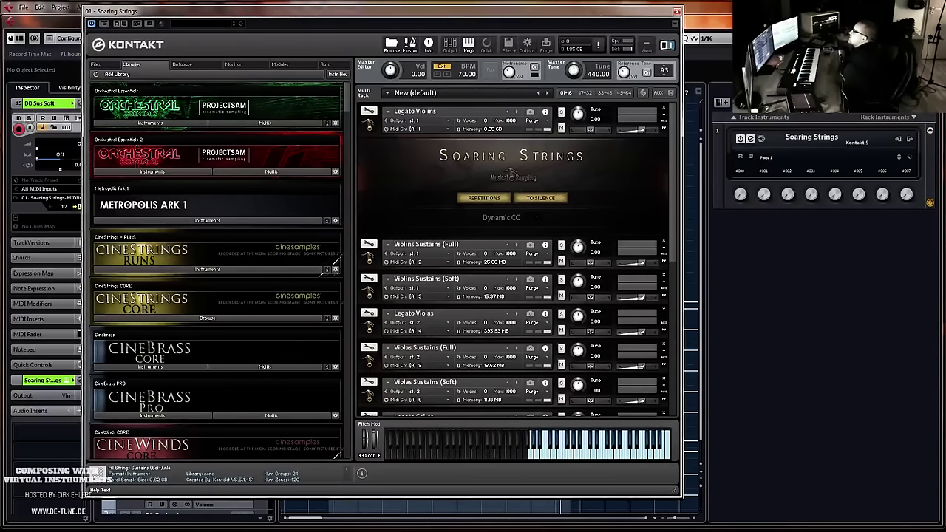
Briefly revisit the Soaring Strings Kontakt window and close it to clear the arrangement
key(ctrl+w)
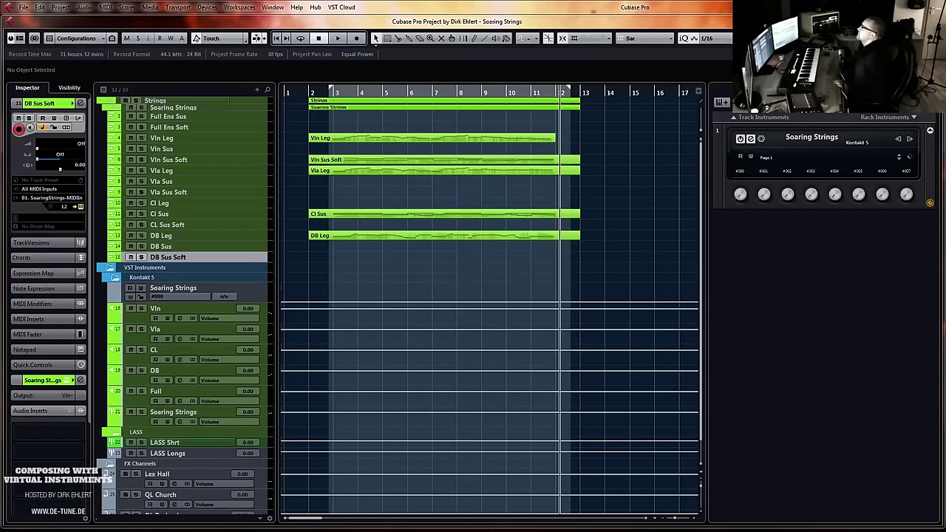
key(alt+Tab)
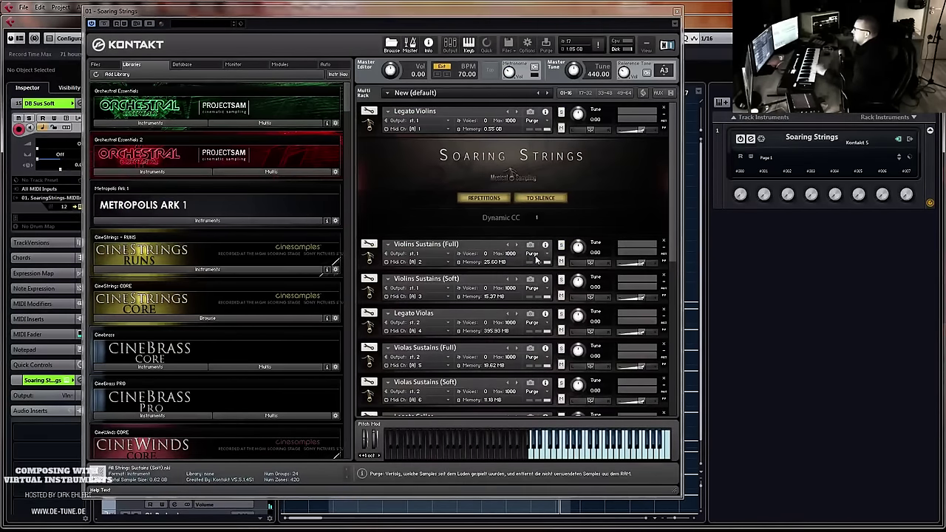
click(676, 11)
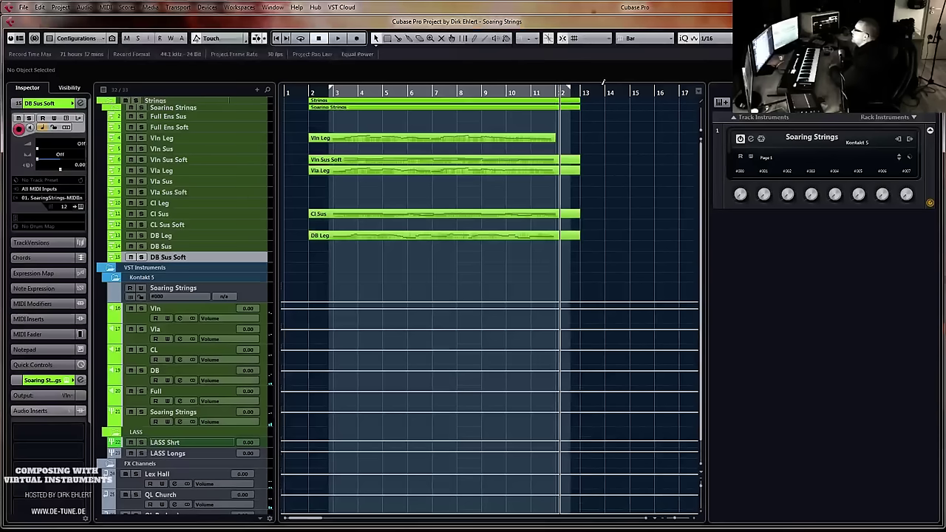
Enlarge the Full Ens Sus, Full Ens Soft and Vln Leg tracks, select Full Ens Sus and move the playback cursor to the left locator
click(629, 160)
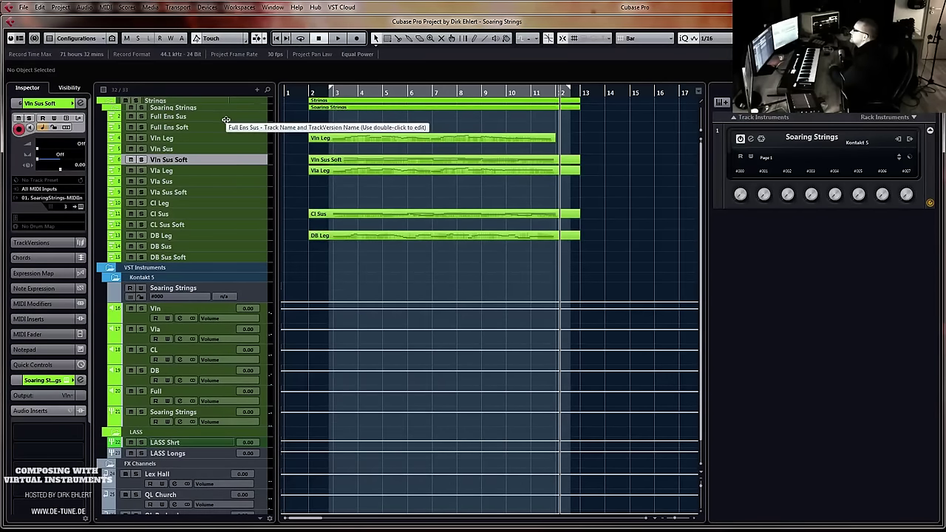
drag(208, 122, 229, 203)
click(212, 150)
click(220, 179)
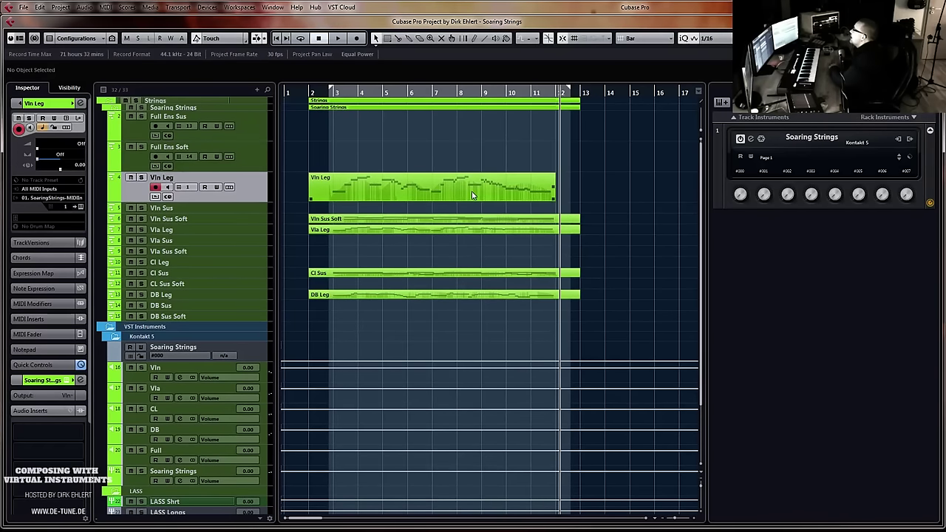
click(555, 141)
key(KP_1)
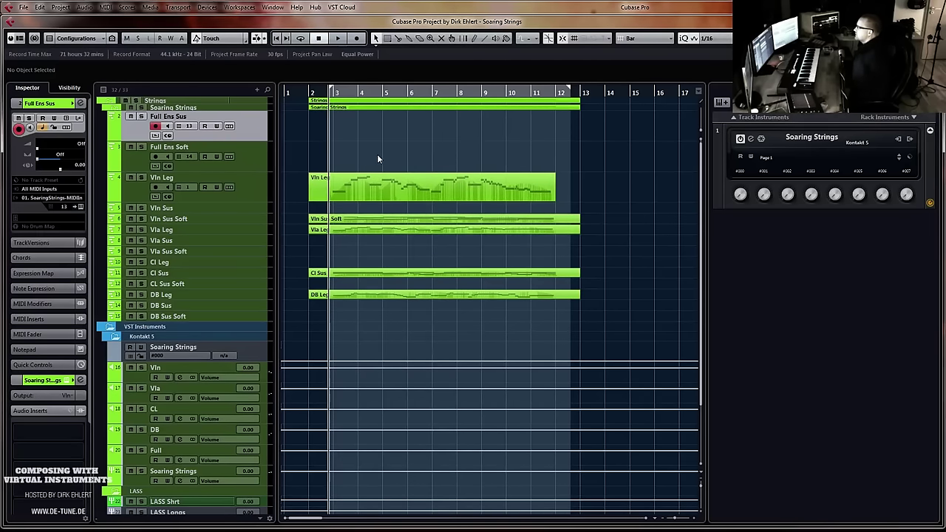
Play the arrangement while examining the Vln Leg part's notes, velocities and modulation curve in the Key Editor, ending with playback stopped in the project view
click(364, 197)
key(space)
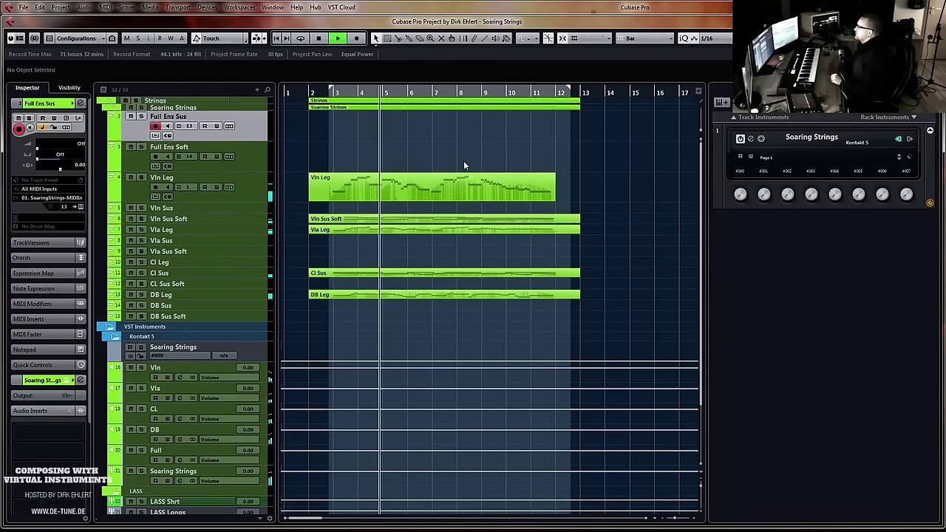
click(389, 177)
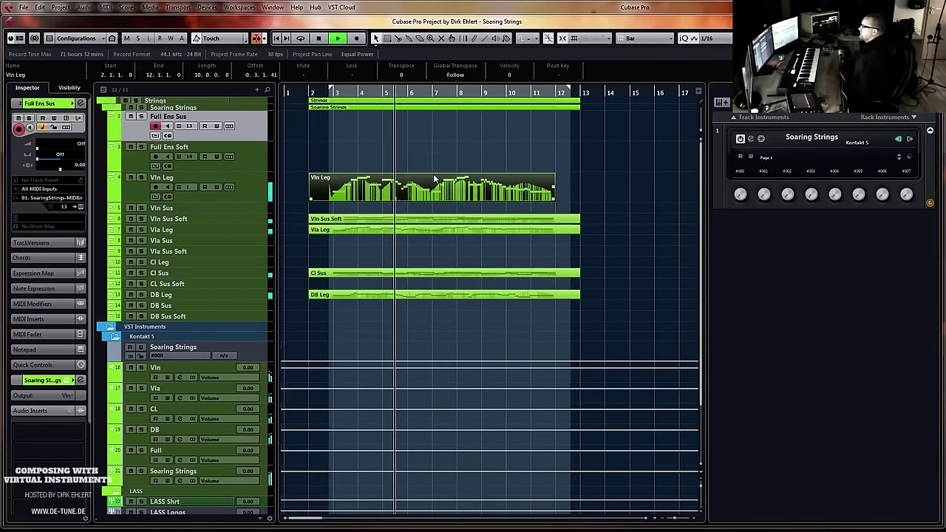
double_click(388, 172)
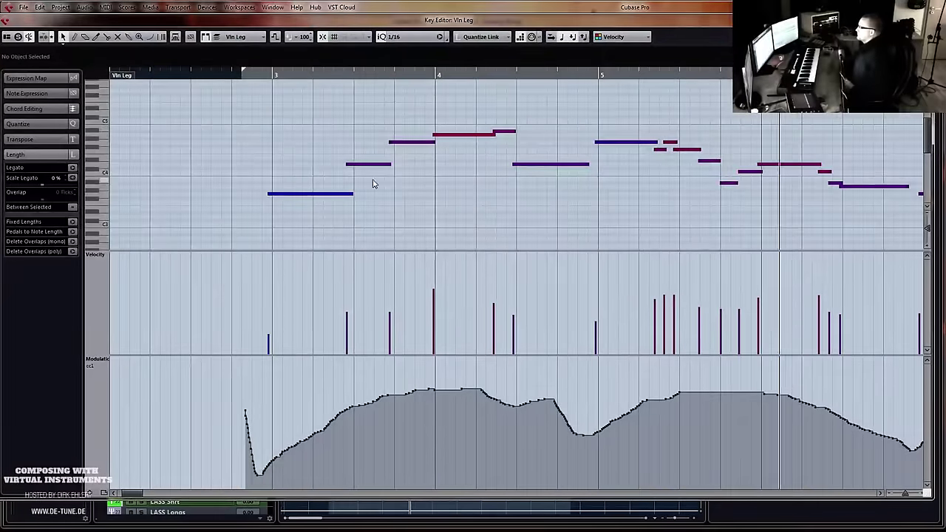
key(g)
key(g)
key(g)
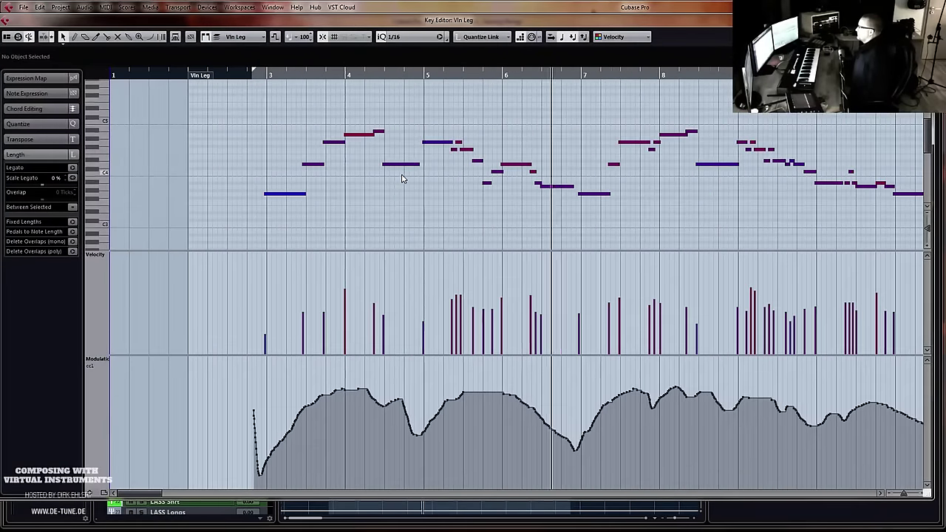
key(g)
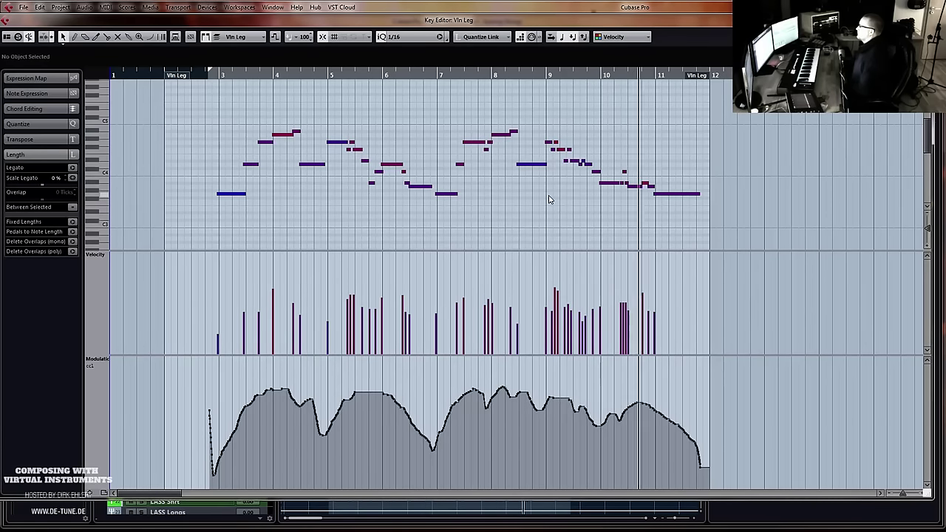
key(Return)
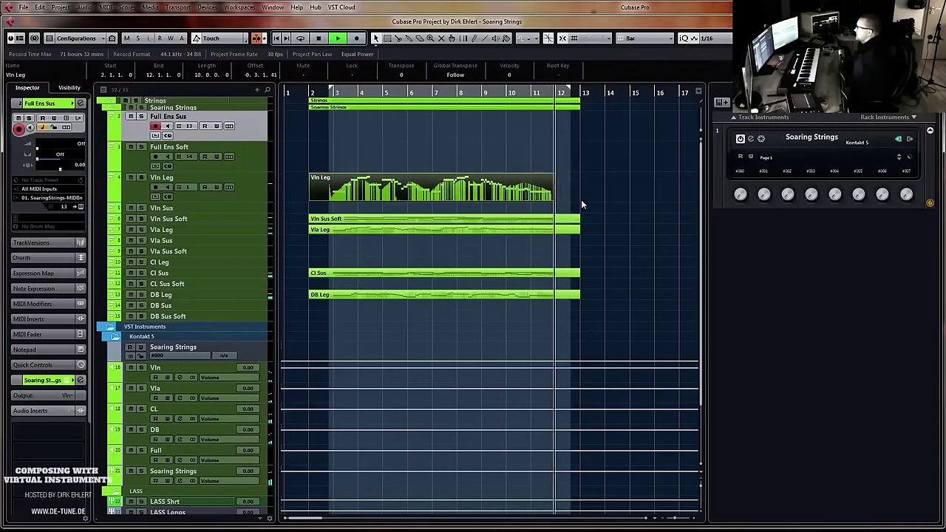
key(space)
Enlarge the Vln Sus Soft track, return the playback cursor to the left locator and fit the whole arrangement in view
click(340, 160)
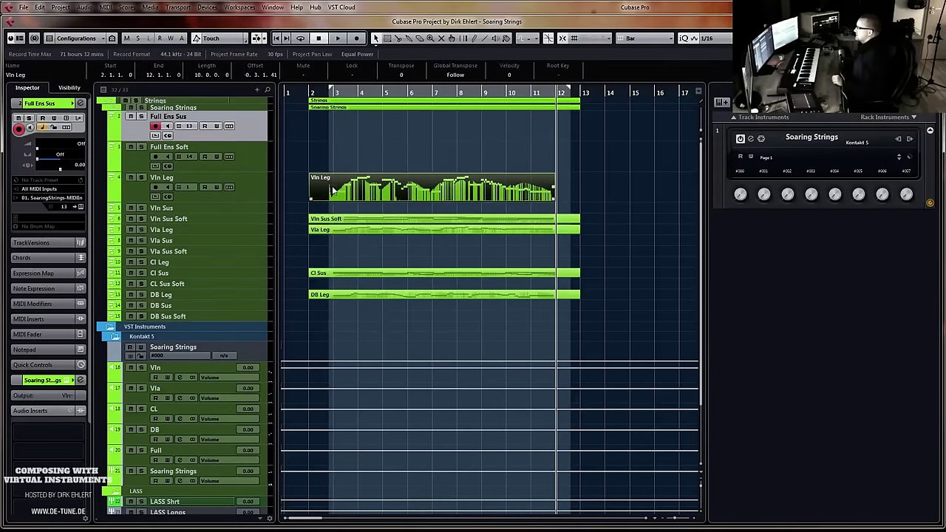
click(217, 220)
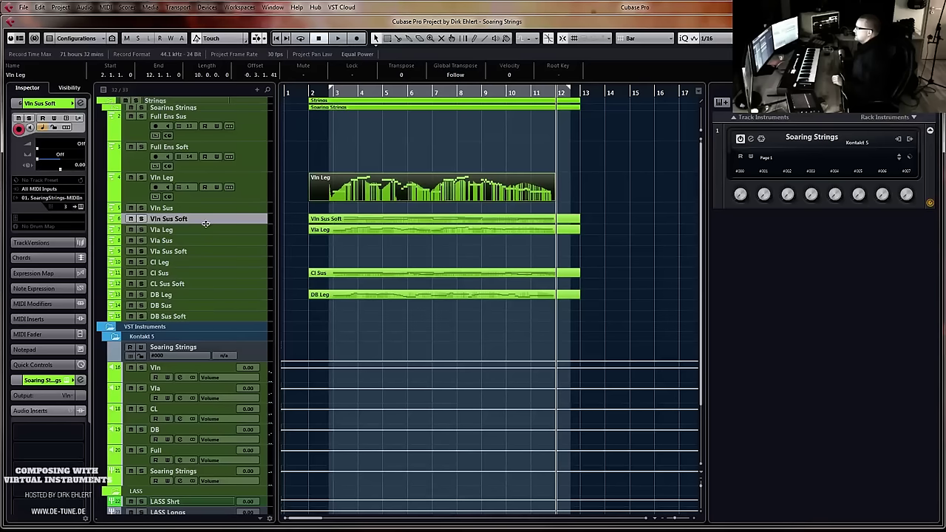
drag(206, 223, 209, 245)
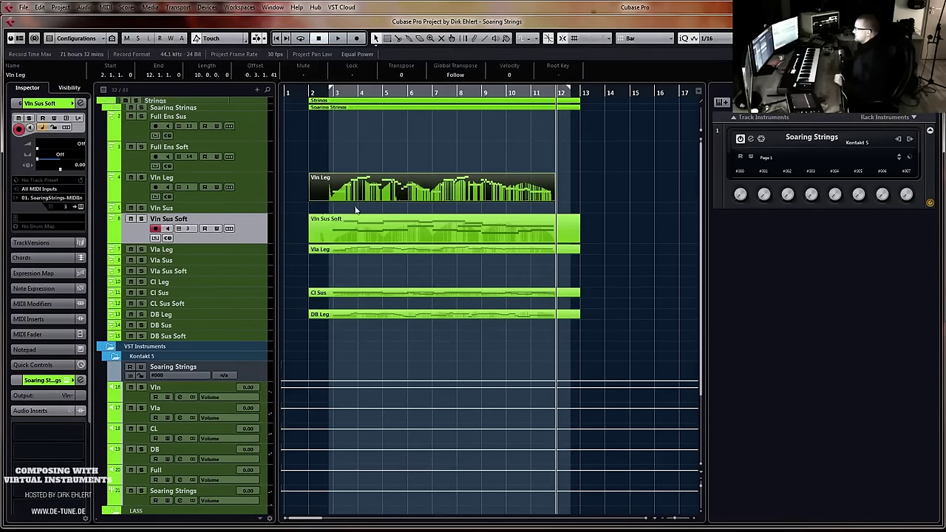
click(443, 197)
key(h)
key(h)
key(h)
key(h)
key(h)
key(h)
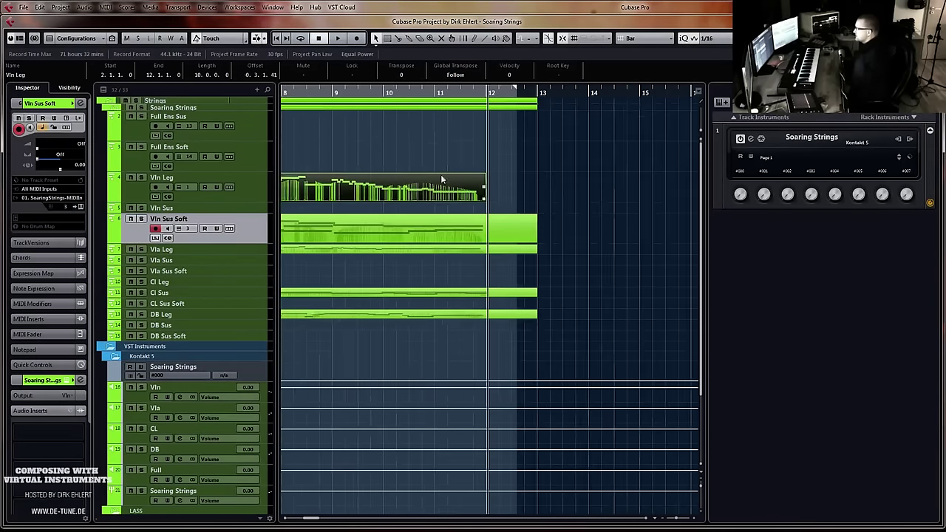
key(h)
key(KP_1)
key(g)
key(g)
key(g)
key(g)
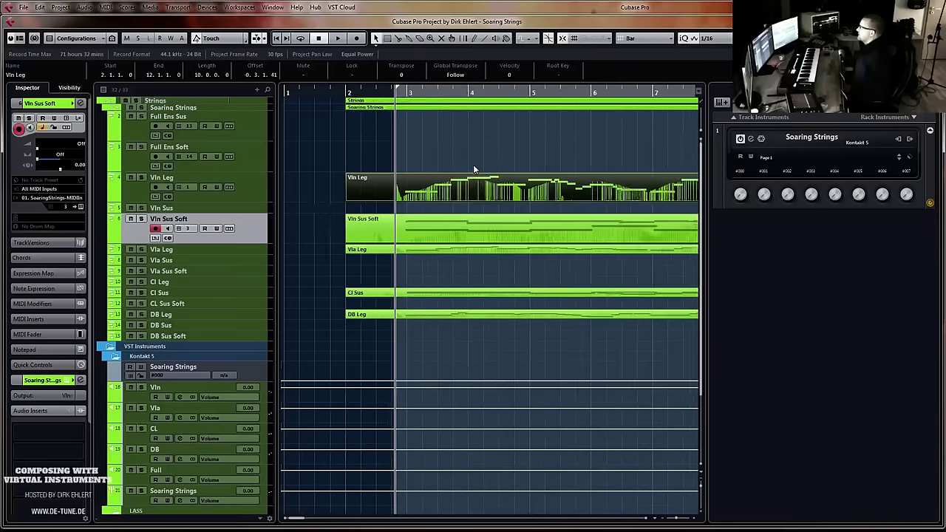
key(g)
key(g)
key(g)
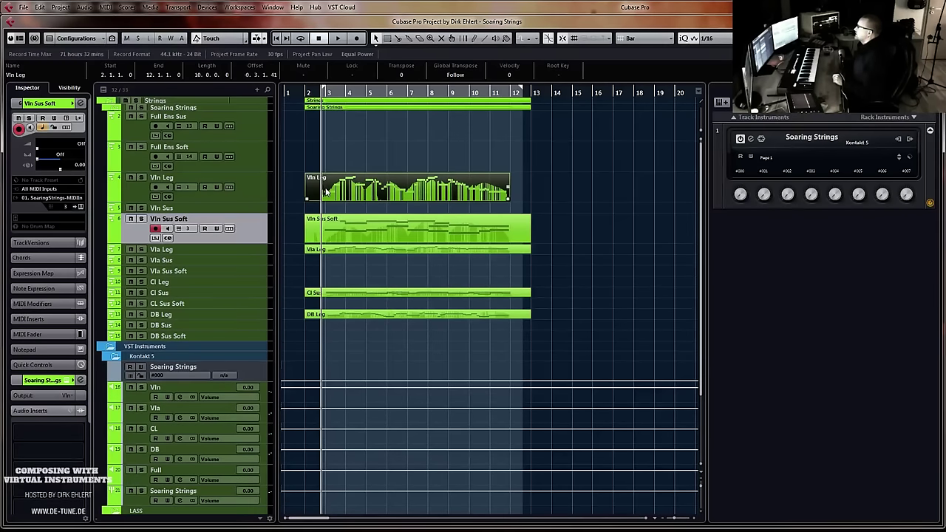
Shrink the Full Ens Sus, Full Ens Soft, Vln Leg and Vln Sus Soft tracks to single-row height
mouse_move(255, 241)
mouse_down()
mouse_move(259, 224)
mouse_move(259, 235)
mouse_up()
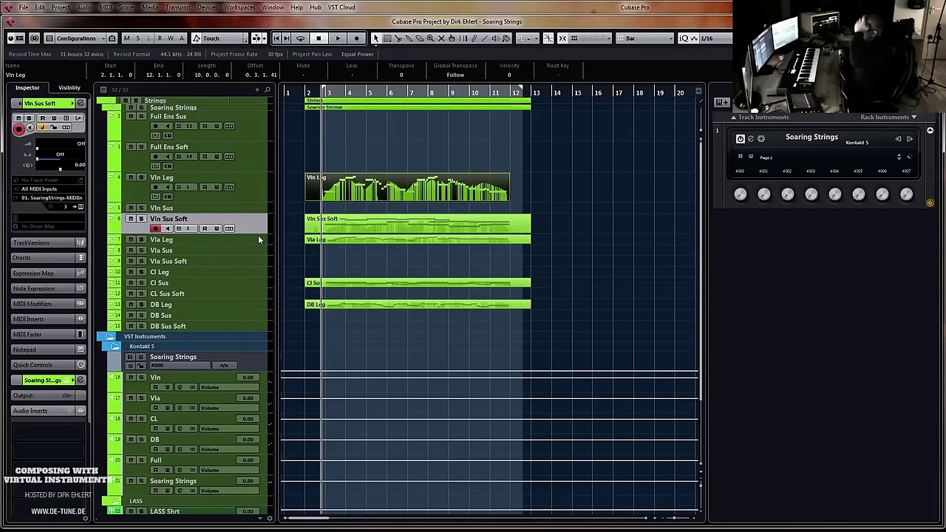
drag(224, 171, 234, 136)
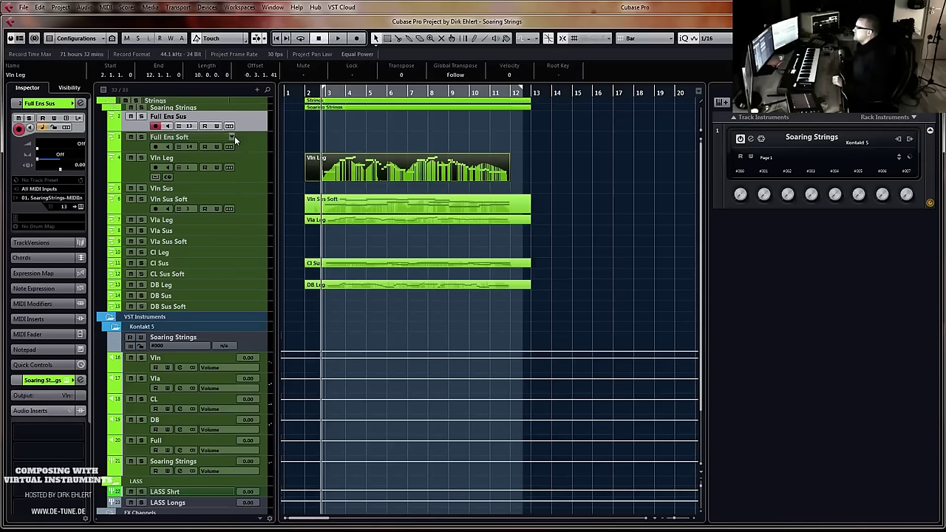
drag(251, 183, 254, 172)
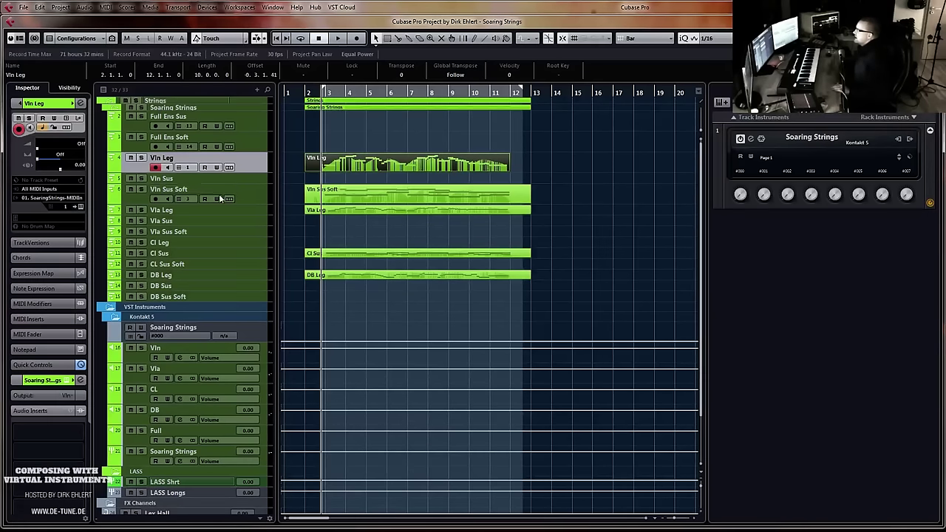
drag(248, 171, 250, 122)
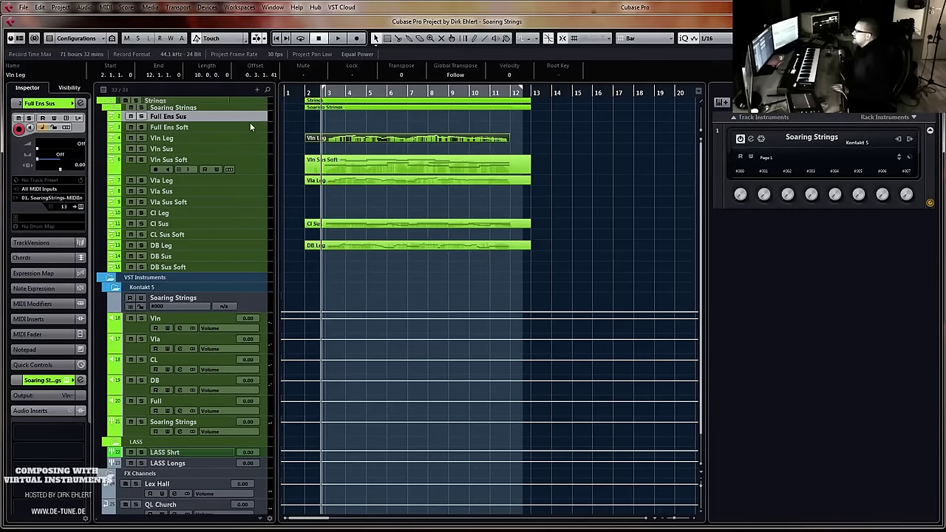
drag(248, 170, 253, 167)
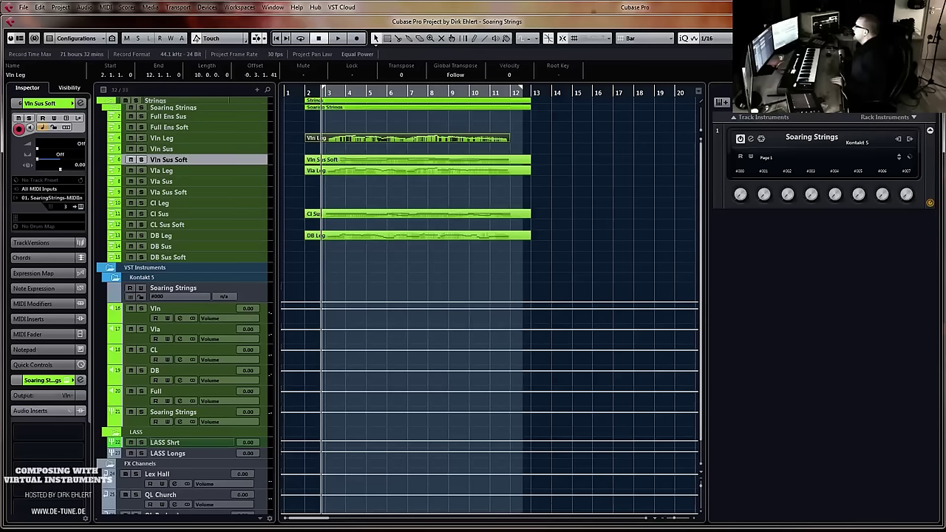
Add a second Kontakt 5 sampler as a rack instrument and create a MIDI track assigned to it
click(928, 103)
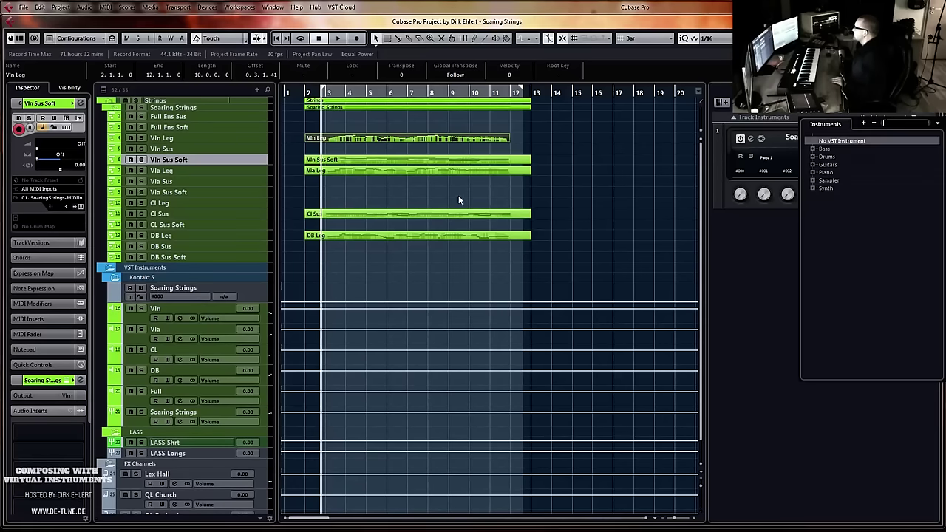
click(813, 181)
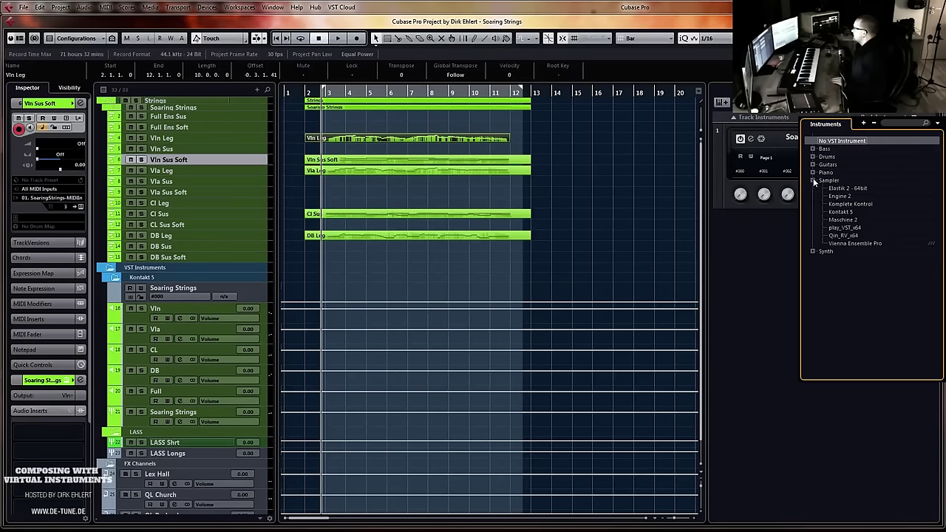
click(840, 213)
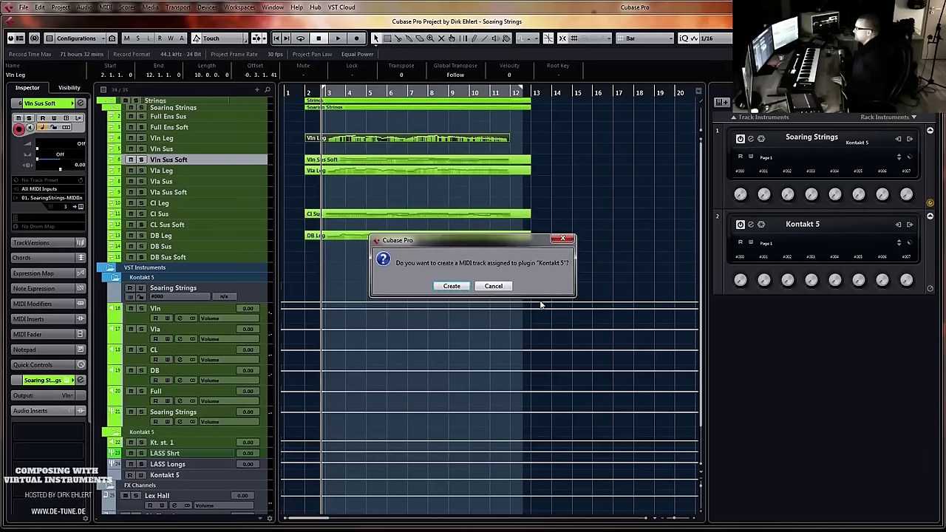
click(464, 290)
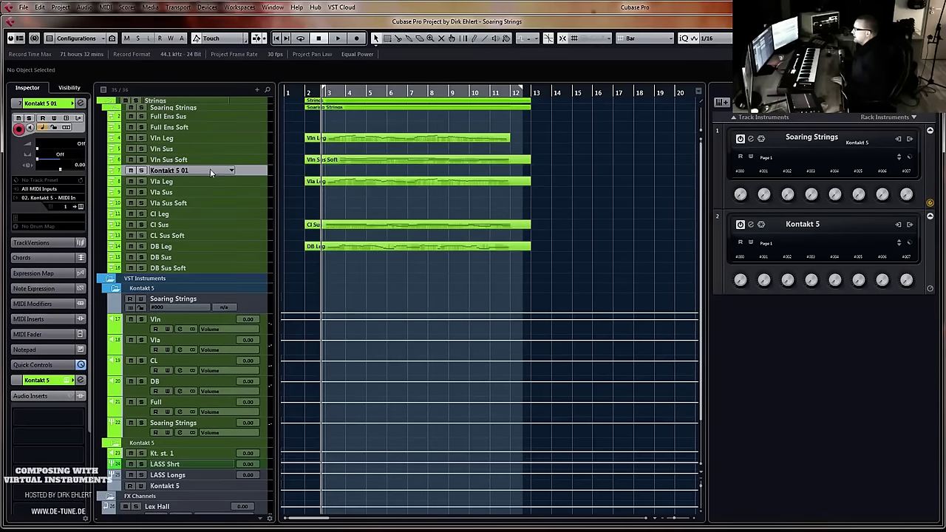
Place the Kontakt 5 01 track above the Soaring Strings folder and move it into a new folder named LASS
drag(218, 146, 222, 109)
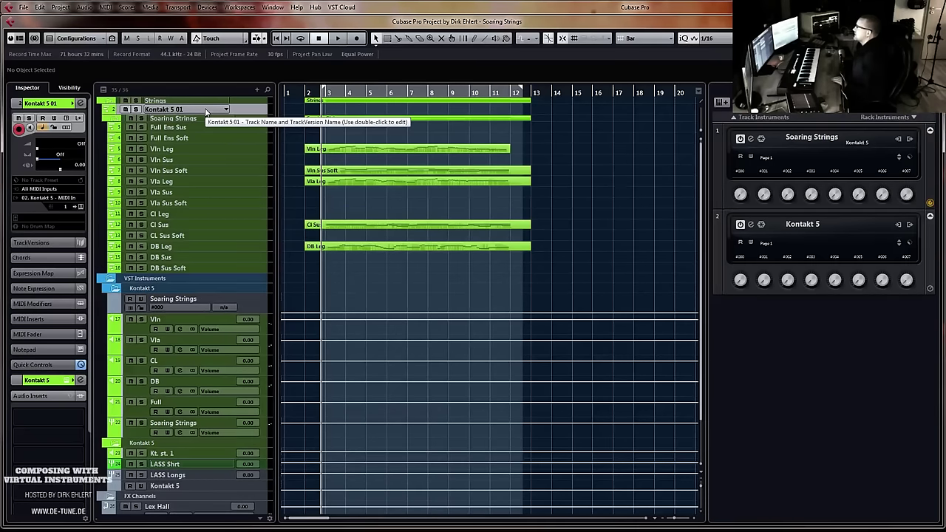
right_click(206, 110)
mouse_move(216, 117)
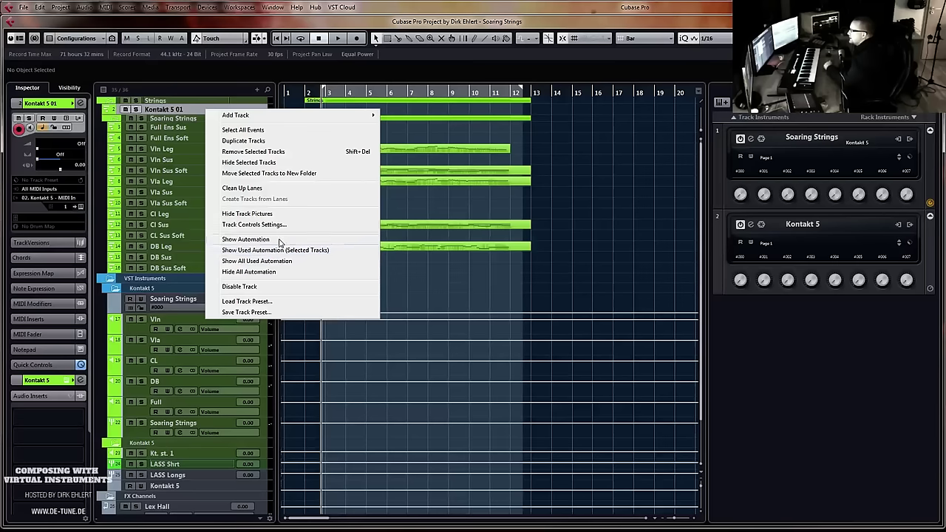
click(299, 173)
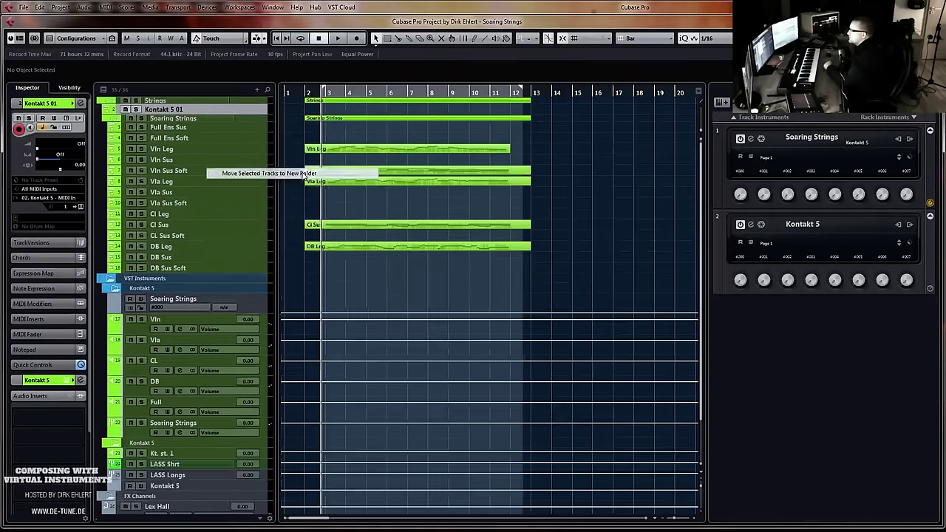
double_click(160, 109)
text(LASS)
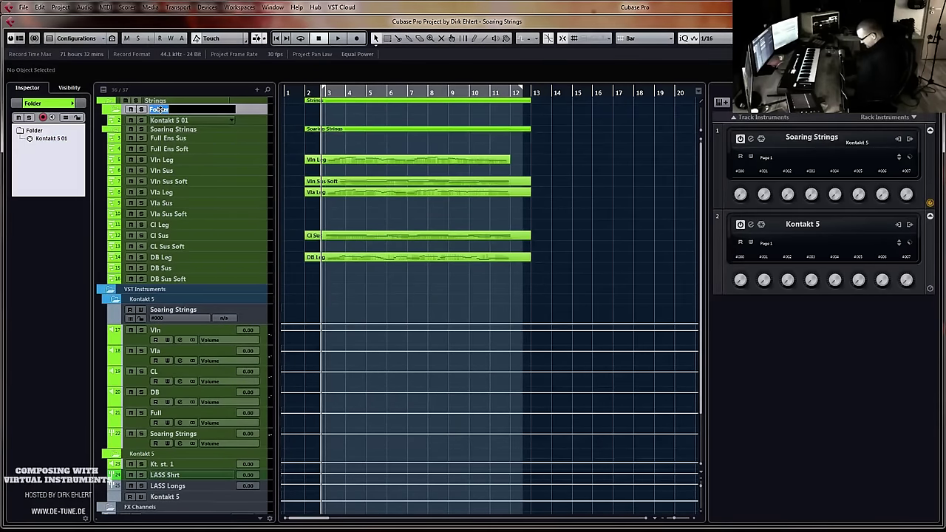
key(Return)
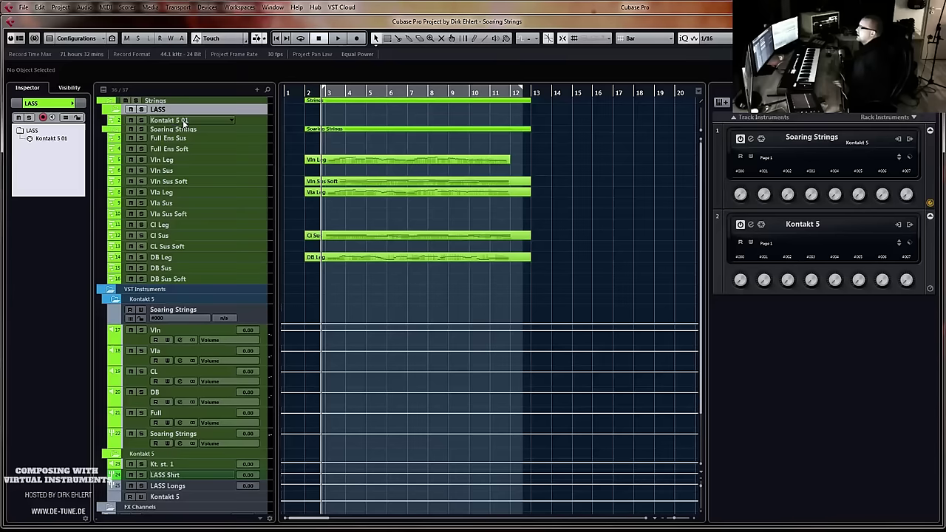
Select the Kontakt 5 01 track, open its Kontakt instrument and reposition the window so the whole interface is accessible
click(177, 121)
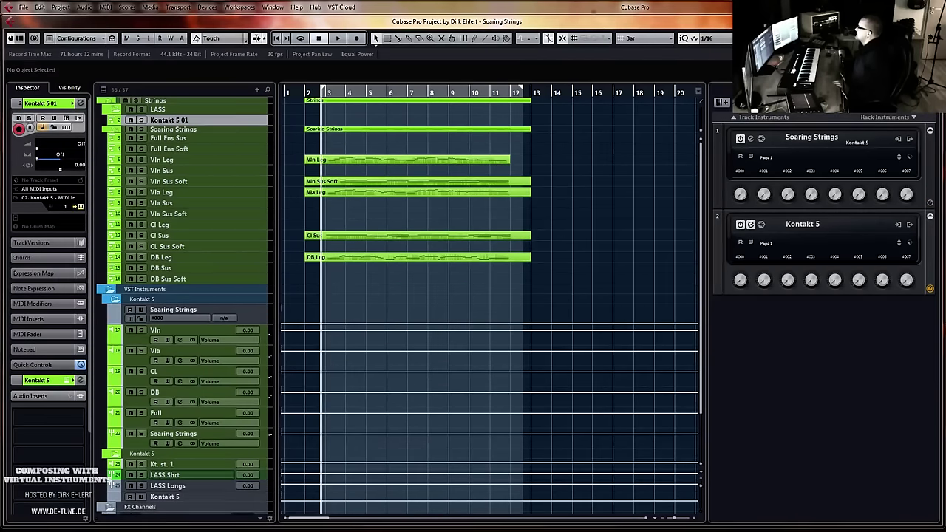
drag(835, 78, 433, 46)
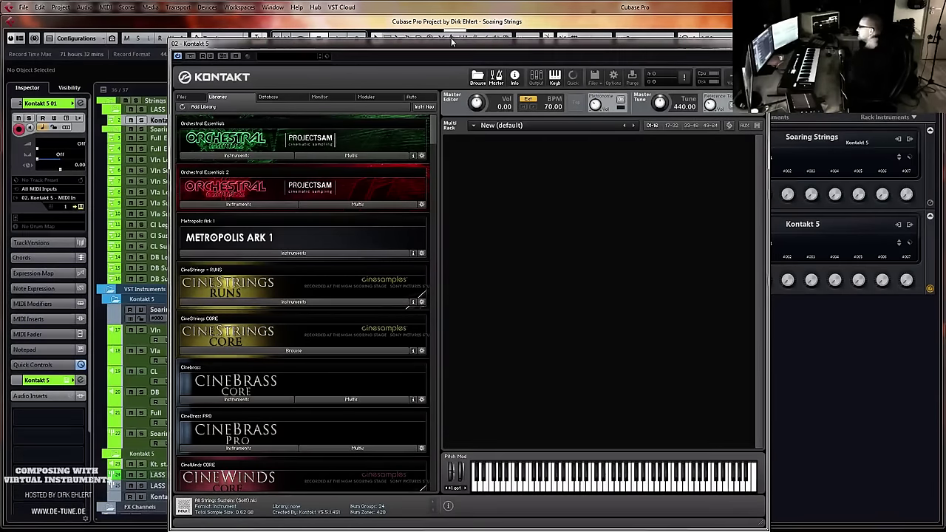
drag(438, 46, 418, 19)
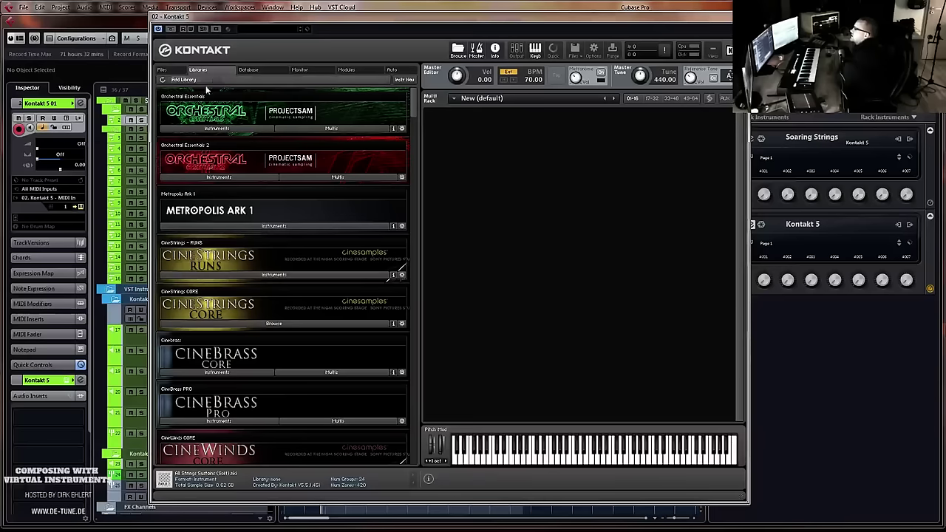
Browse Kontakt's libraries to LA Scoring Strings 2 and open the Spiccato folder among its instruments
drag(413, 114, 414, 164)
scroll(360, 212, down, 2)
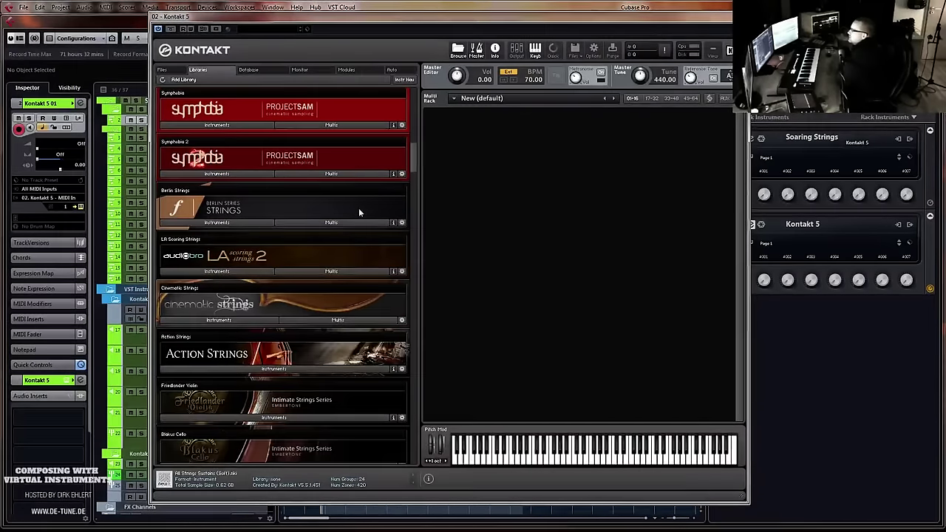
click(222, 271)
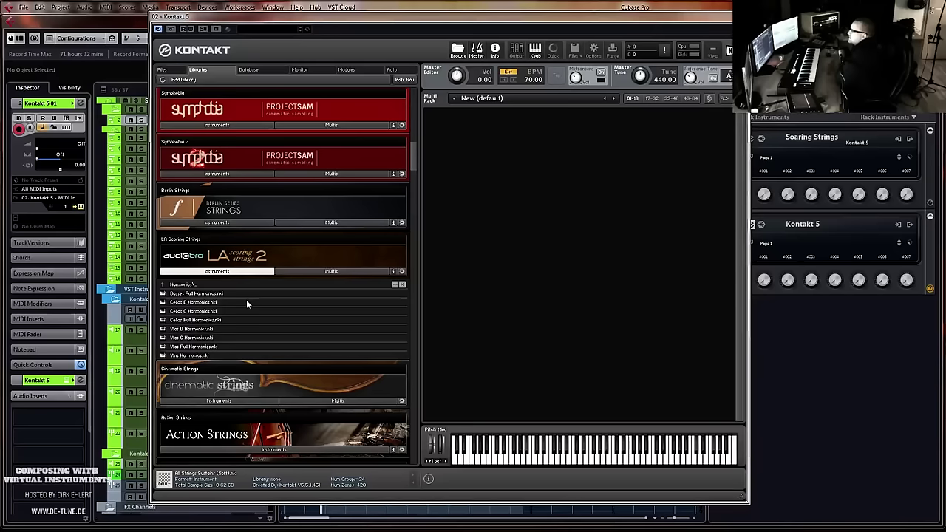
click(188, 264)
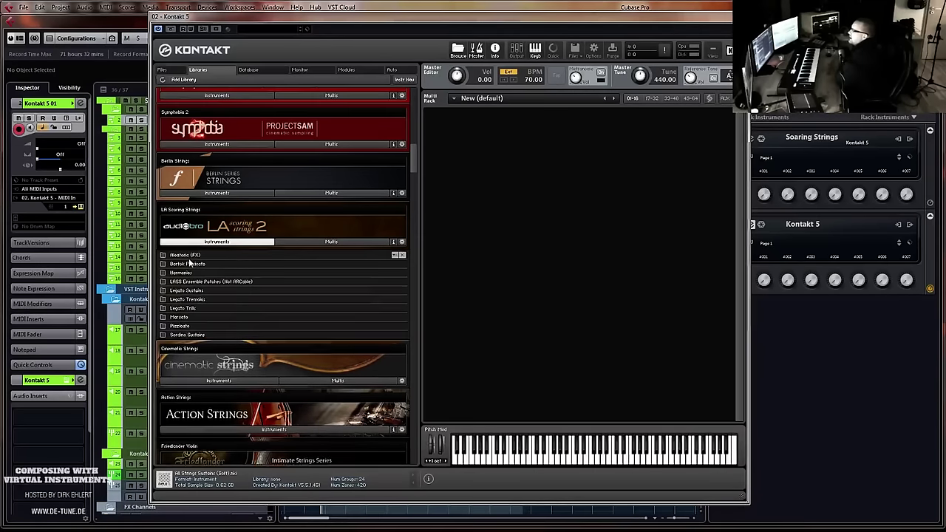
click(185, 344)
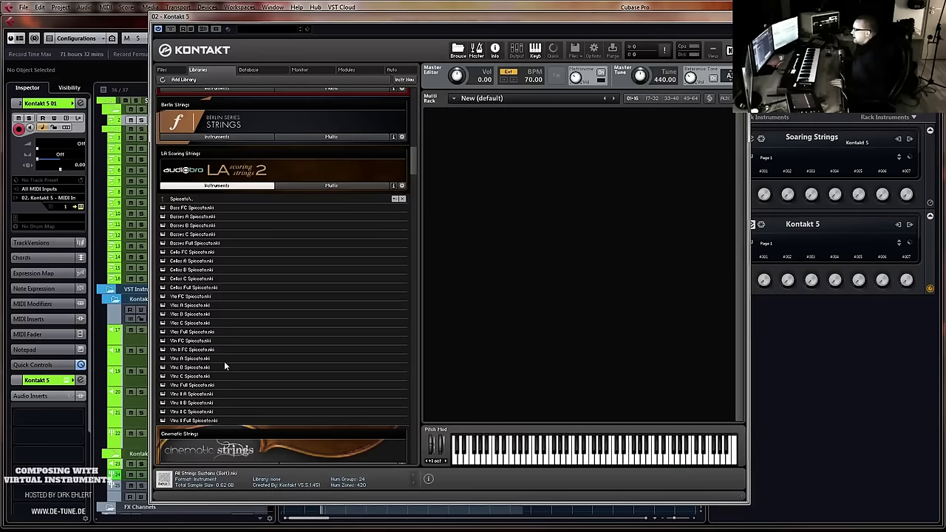
Load the Vlns A and Vlns B Spiccato patches, assign Vlns B to MIDI channel 1 of port A, and collapse both instruments
drag(196, 365, 604, 318)
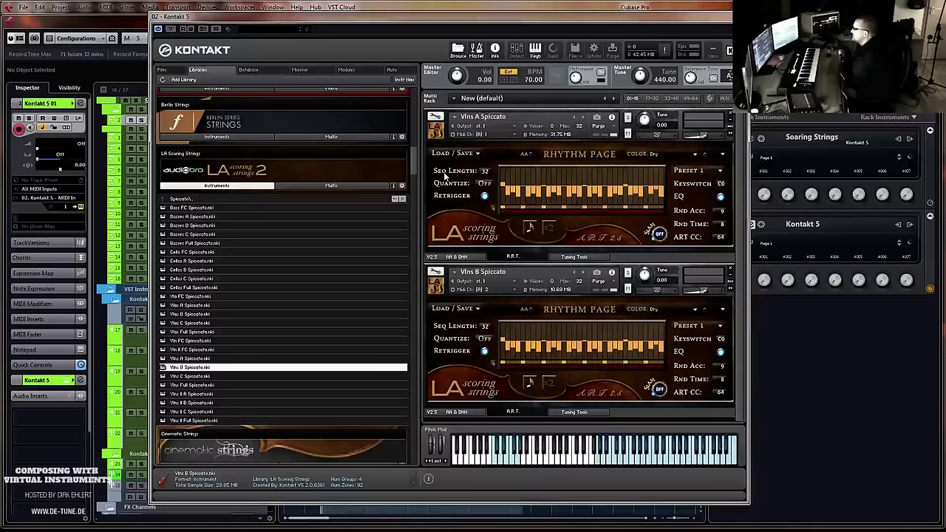
click(488, 288)
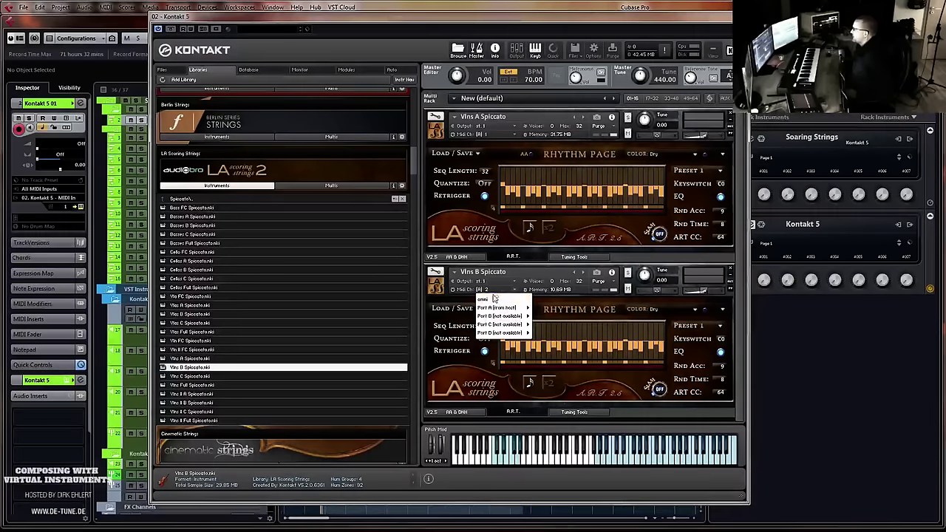
mouse_move(502, 309)
click(539, 308)
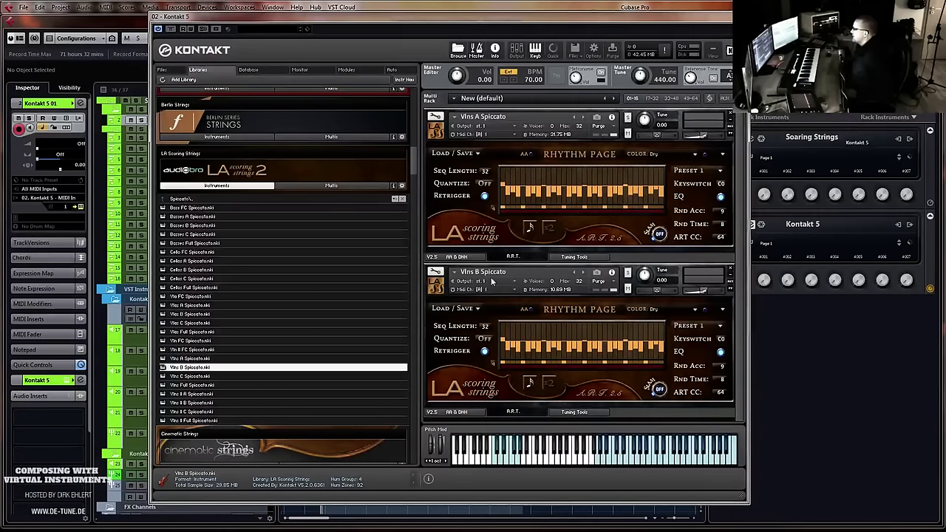
click(435, 133)
click(436, 164)
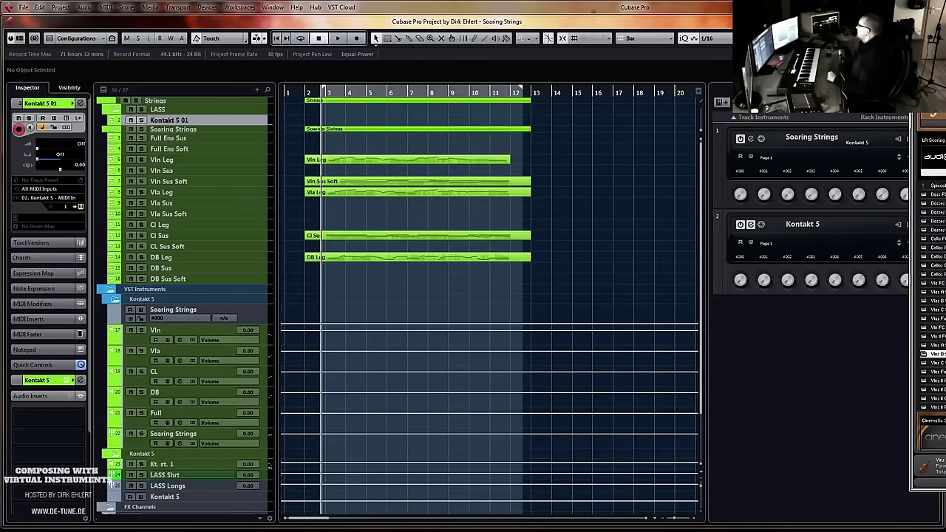
Bring the Kontakt window back into view and load Vlns Full Spiccato as a third instrument, keeping the existing patches
drag(945, 4, 643, 17)
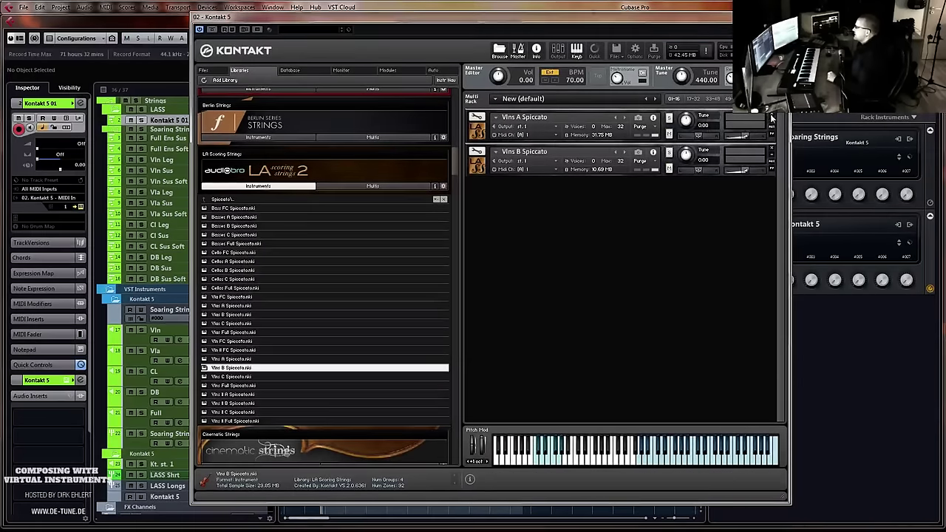
click(771, 118)
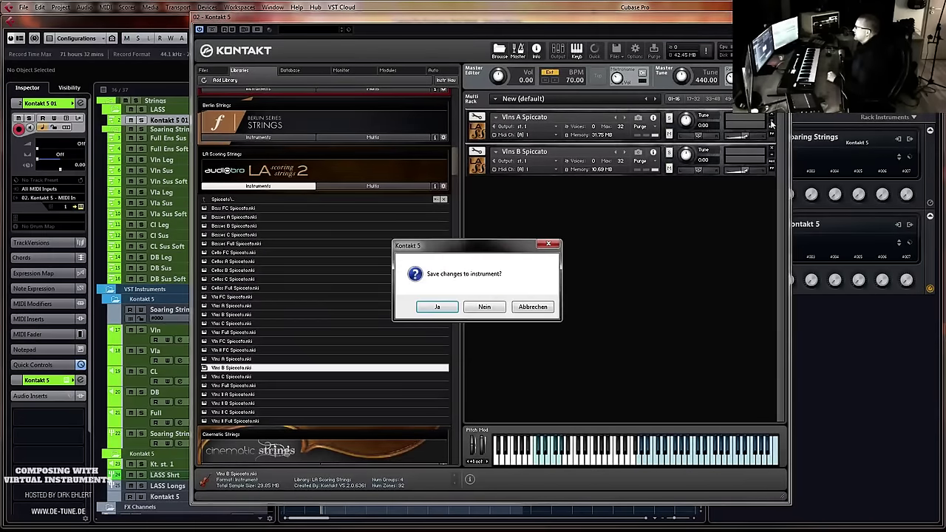
click(535, 308)
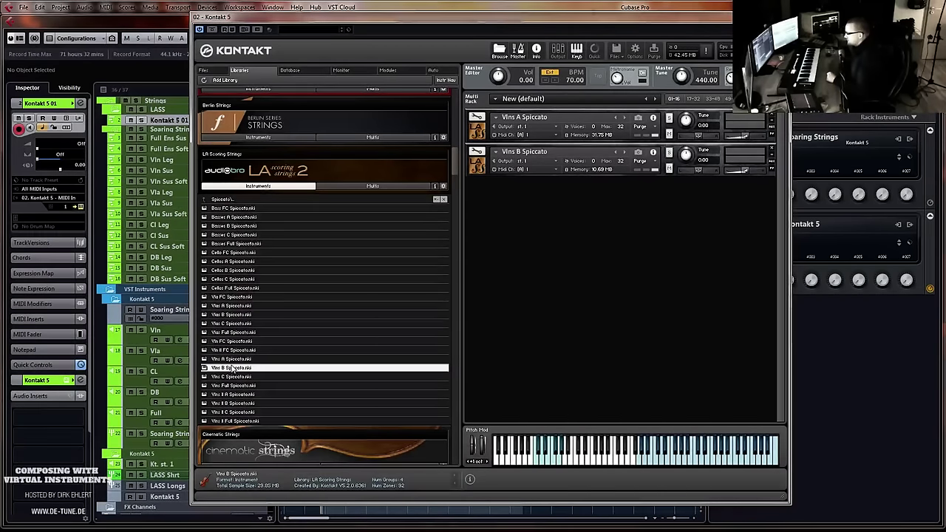
double_click(233, 387)
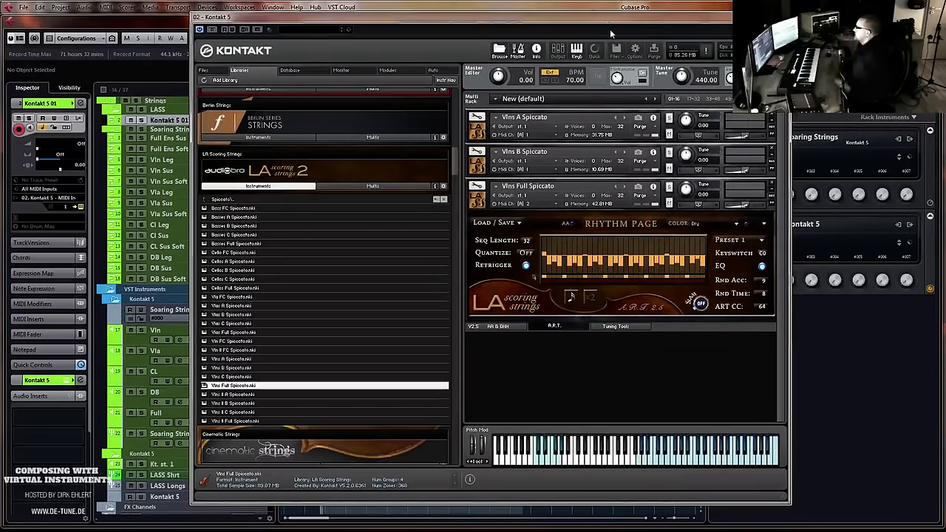
Move the Kontakt window aside, add a MIDI track directly below Kontakt 5 01, and reselect the Kontakt 5 01 track
drag(608, 17, 945, 3)
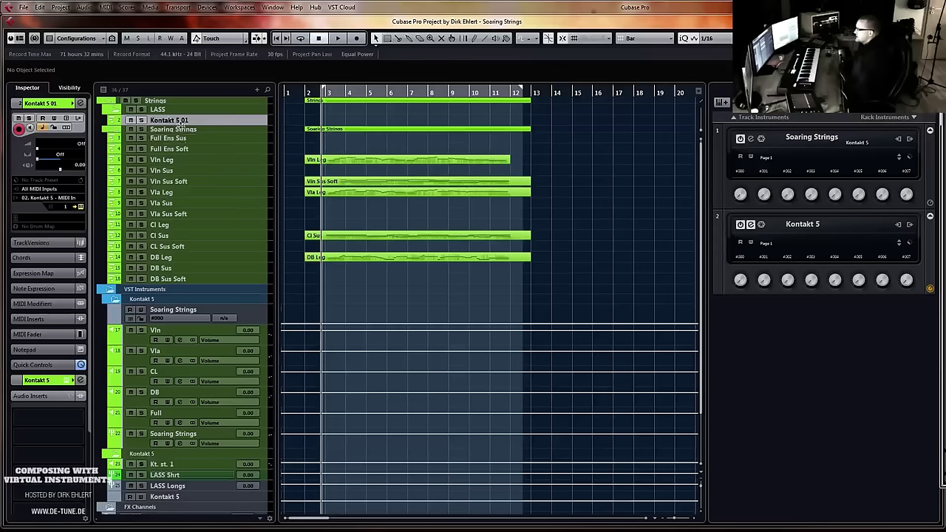
right_click(181, 119)
mouse_move(219, 127)
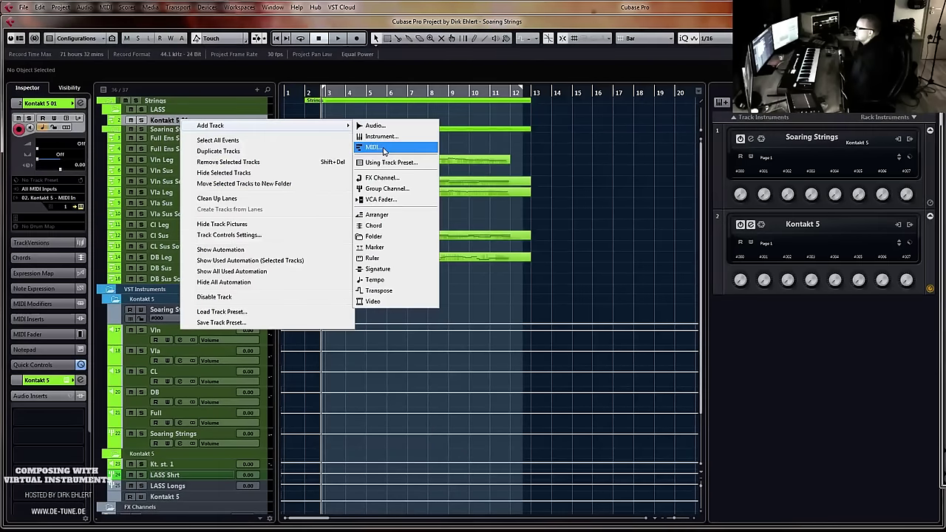
click(384, 147)
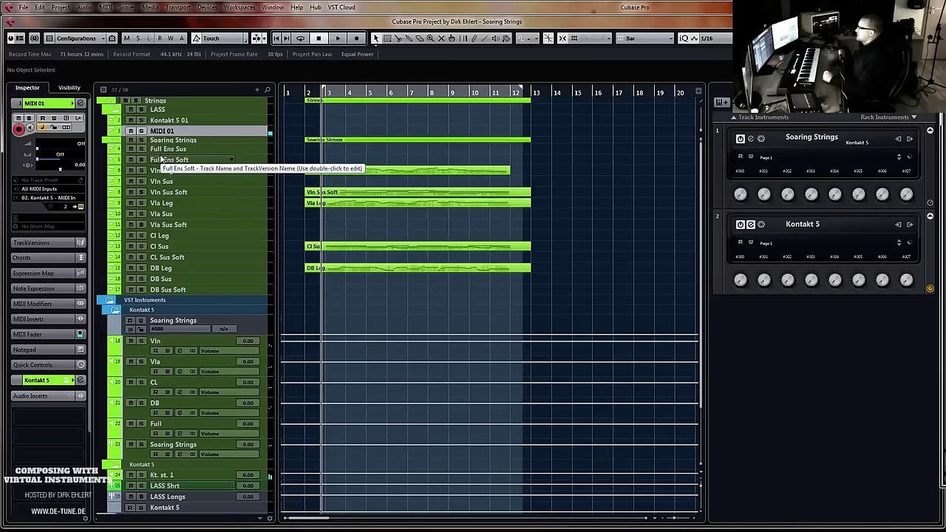
click(155, 119)
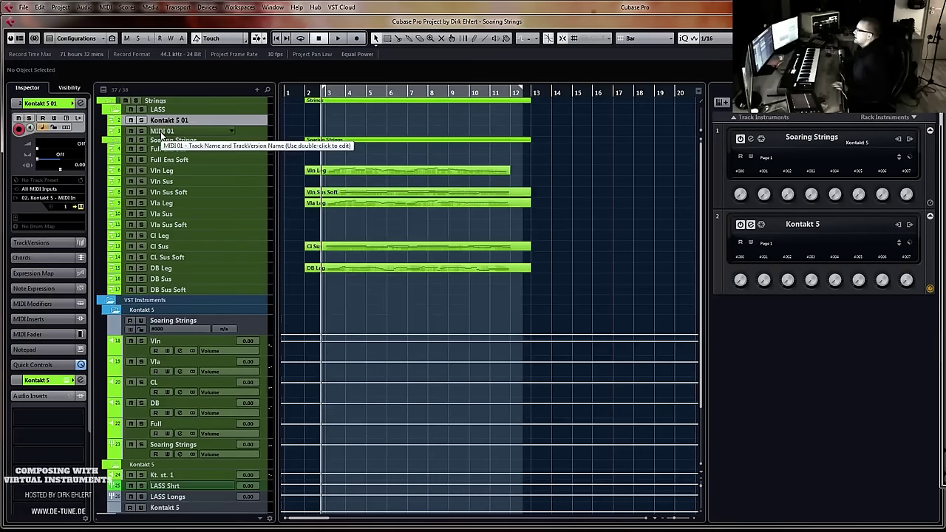
Bring up the MixConsole, close the Kontakt window, and enlarge the mixer to fill the screen
drag(945, 7, 555, 28)
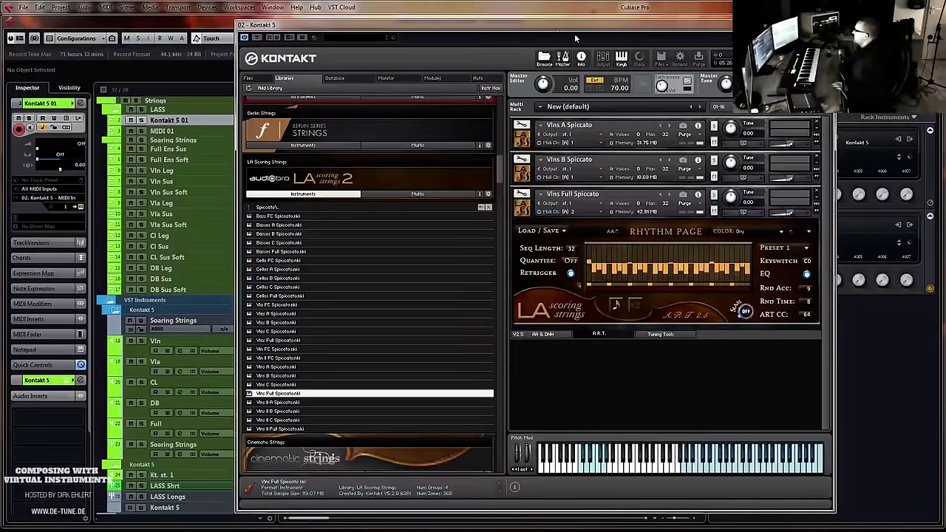
key(F3)
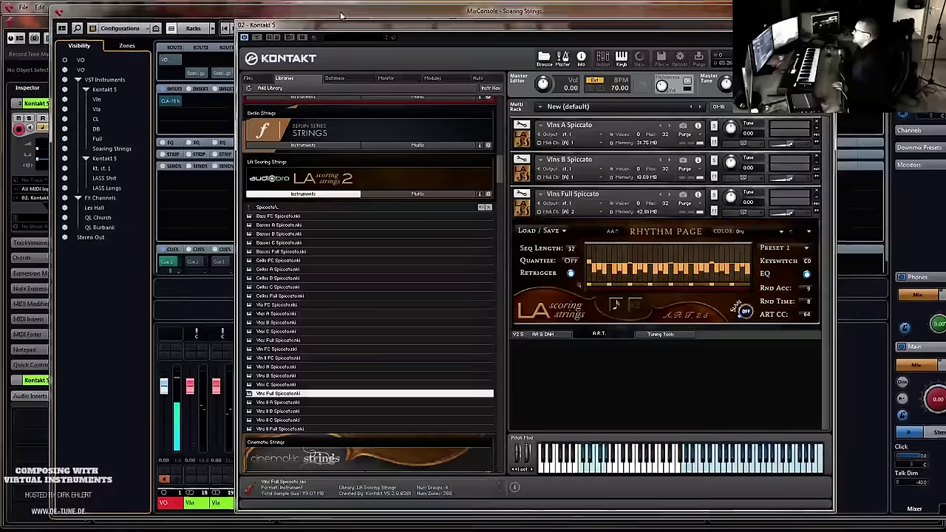
click(725, 27)
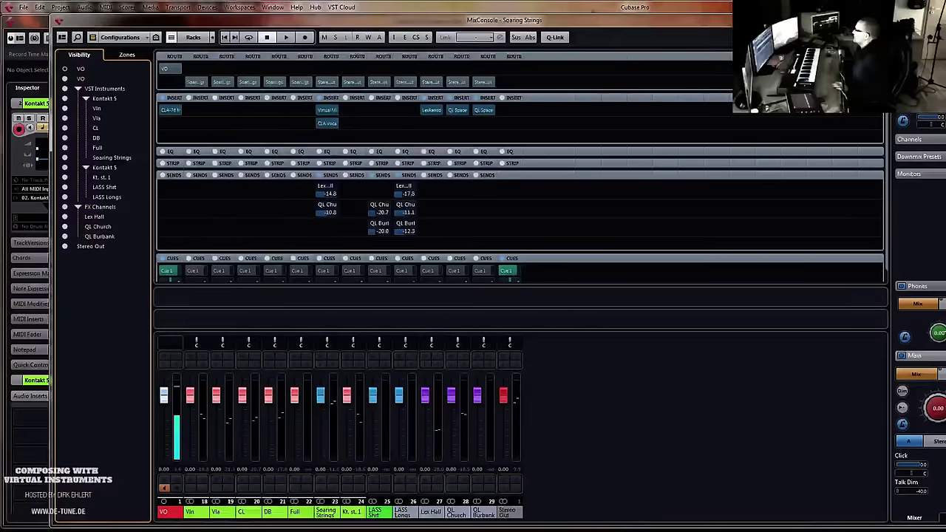
drag(806, 20, 760, 0)
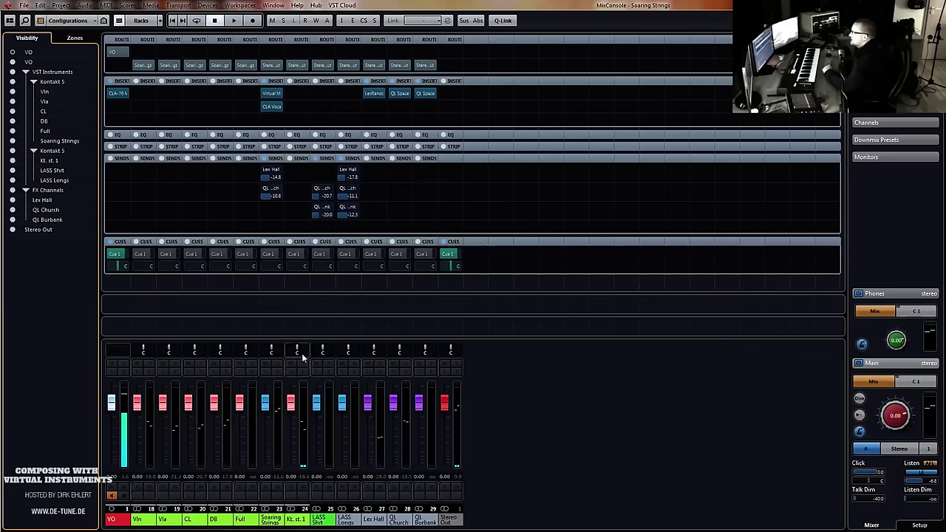
click(301, 94)
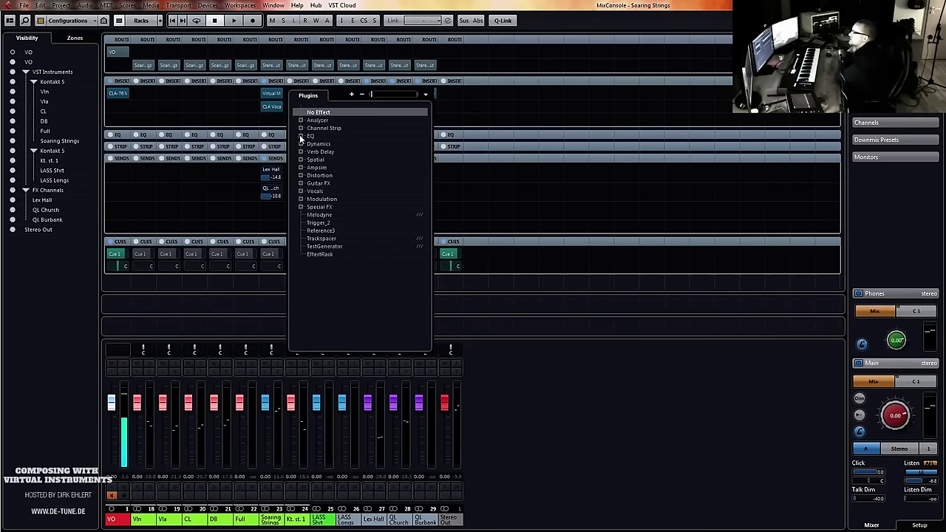
key(Escape)
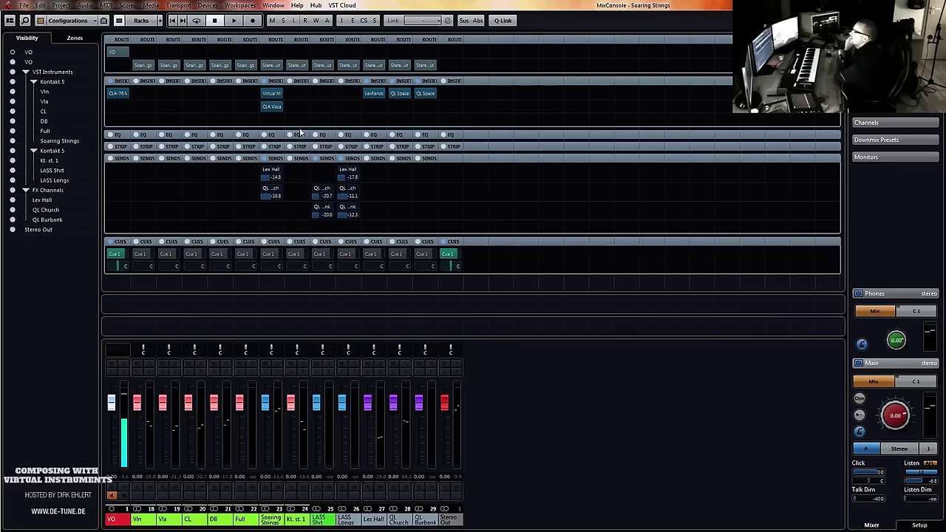
click(304, 94)
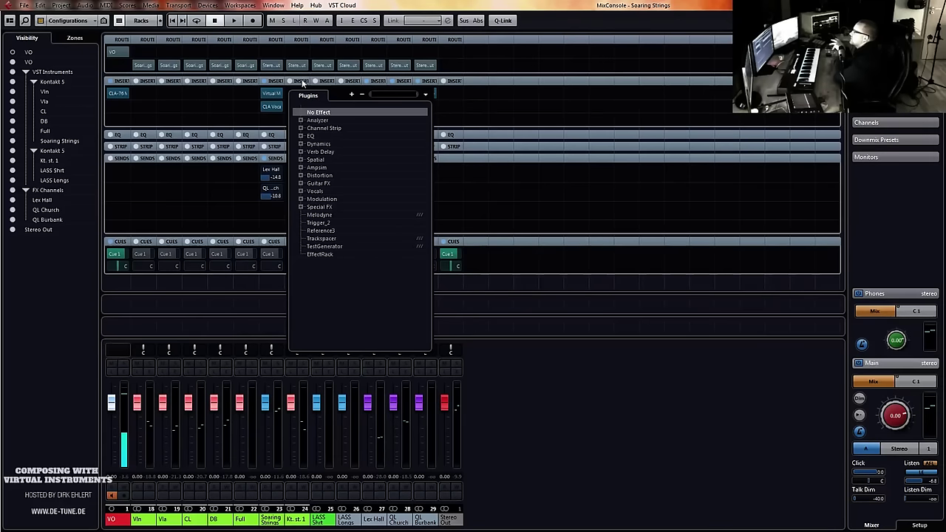
key(Escape)
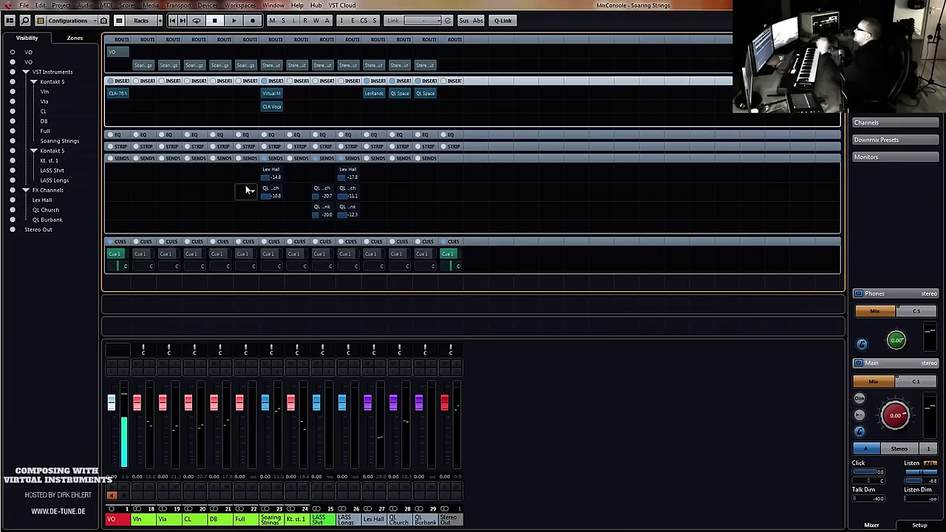
Insert Reverberate-x64 from the Verb Delay effects in the first insert slot of the Kt. st. 1 channel and open its editor
click(304, 94)
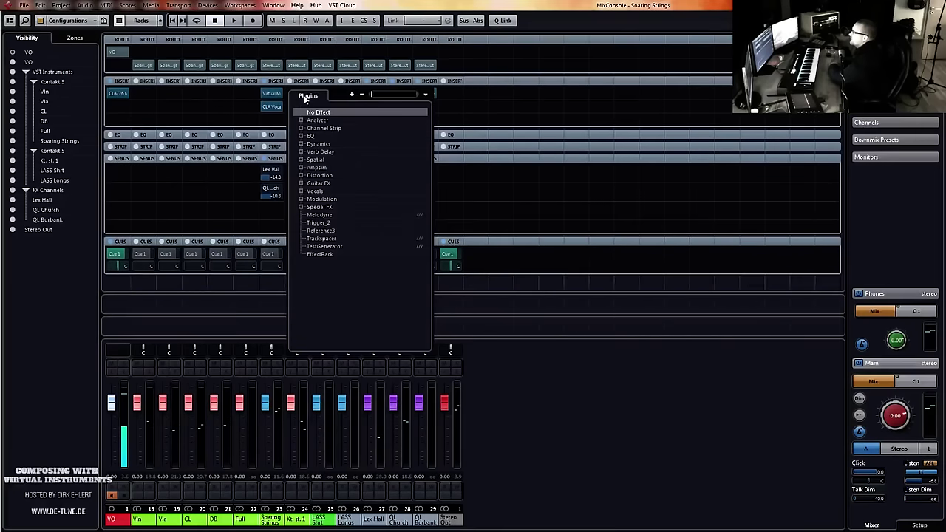
click(300, 143)
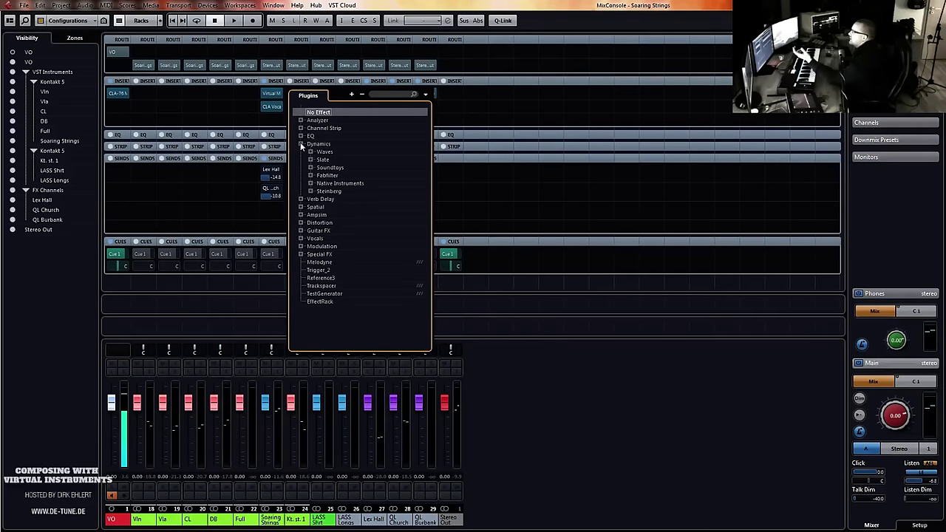
click(300, 143)
click(300, 143)
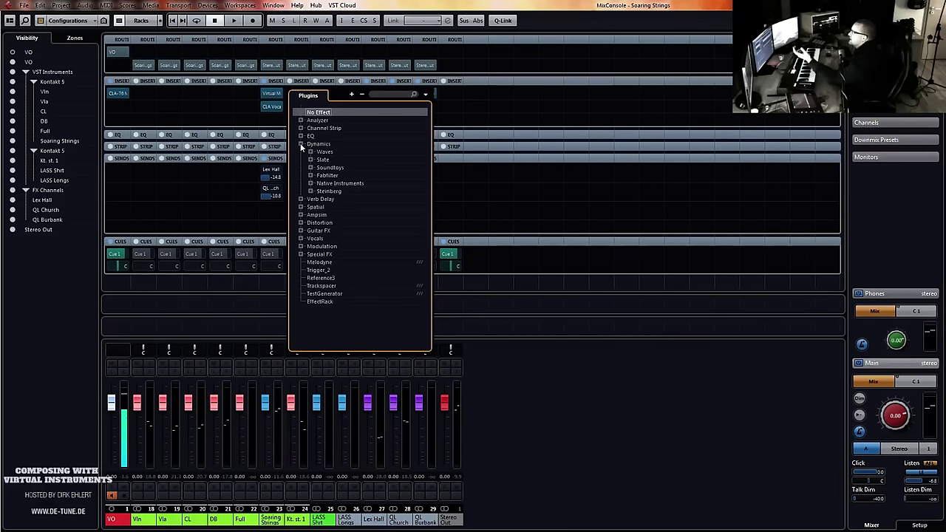
click(300, 144)
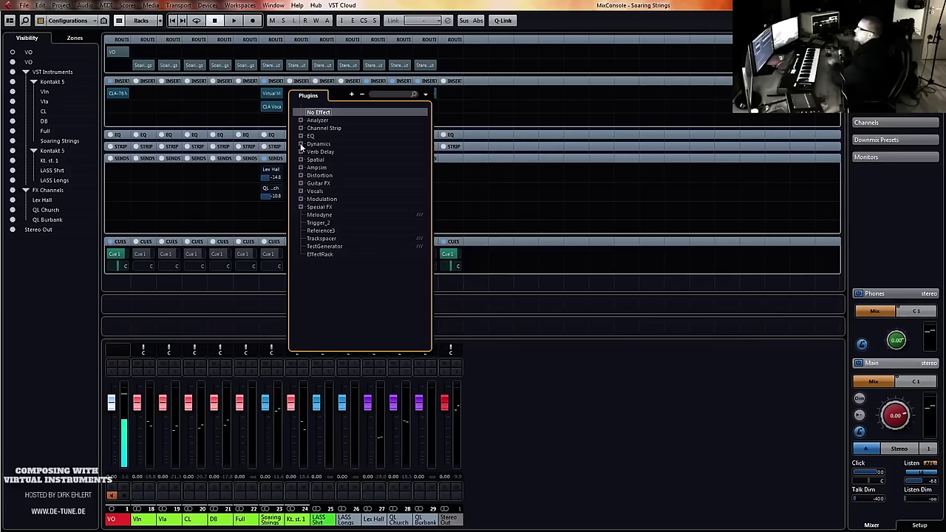
click(300, 152)
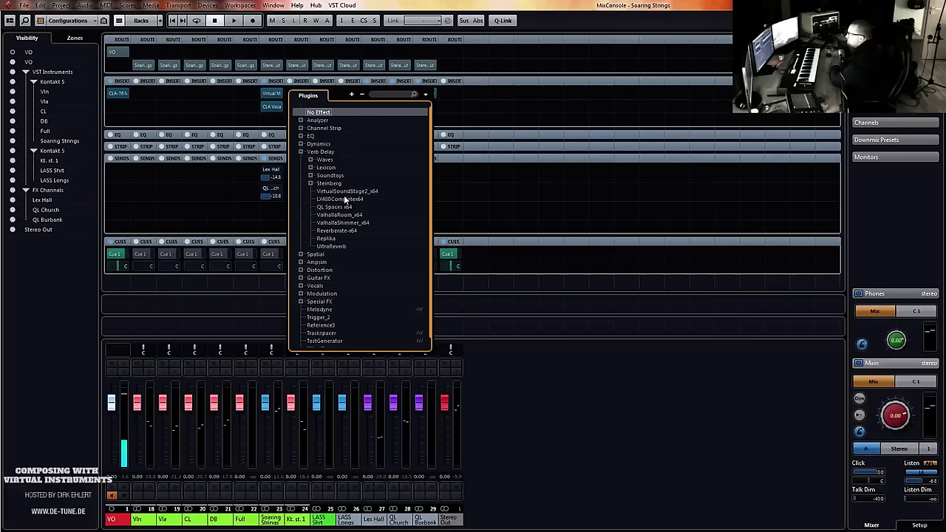
click(330, 232)
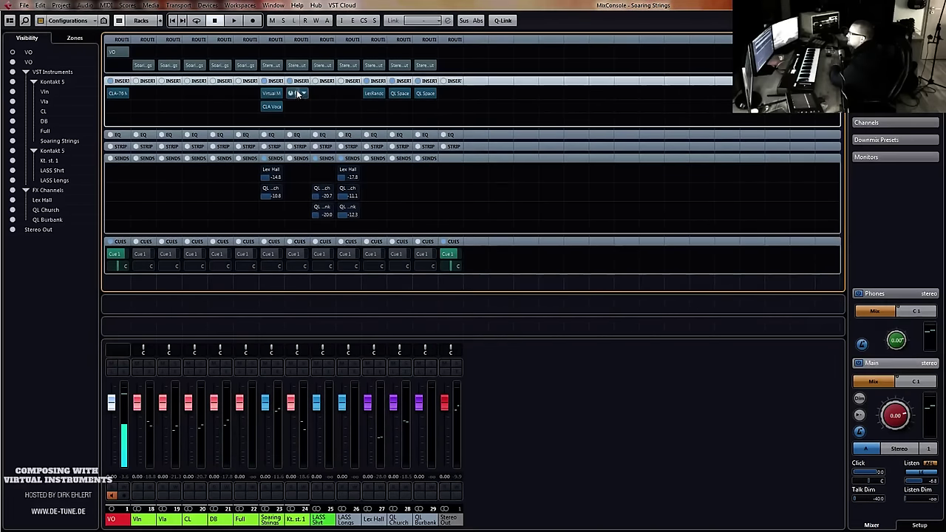
click(297, 94)
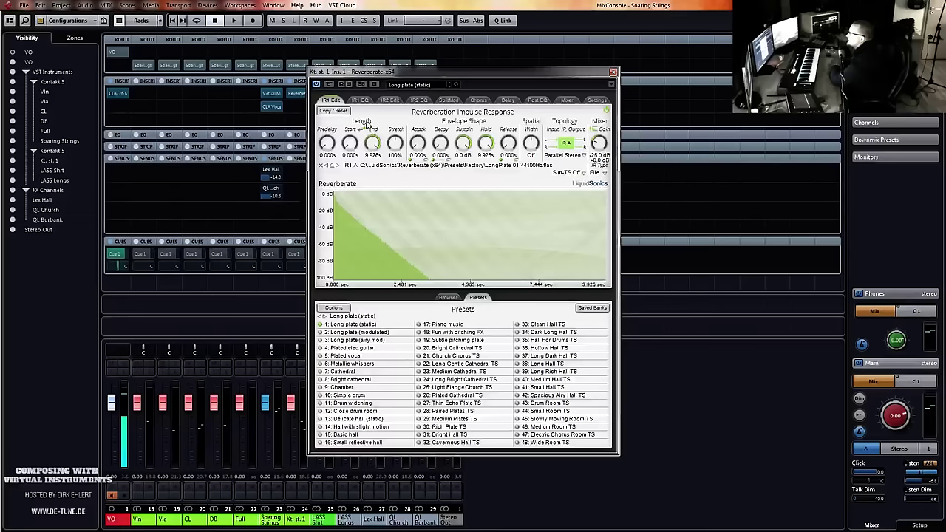
Load the impulse response 02_V1_FullBody_stage_44k.wav from the 00_HollywoodSound_LASS_Ed_44k folder into Reverberate's IR 1
click(449, 298)
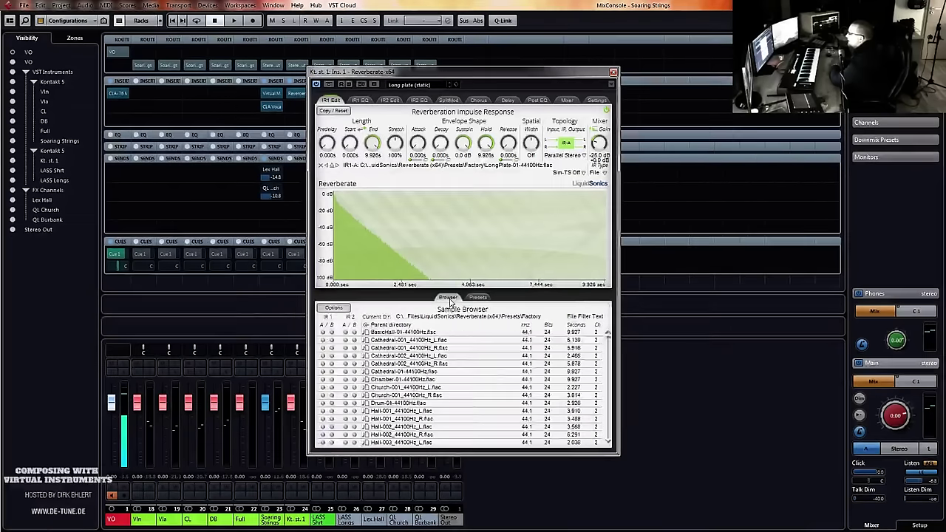
double_click(399, 325)
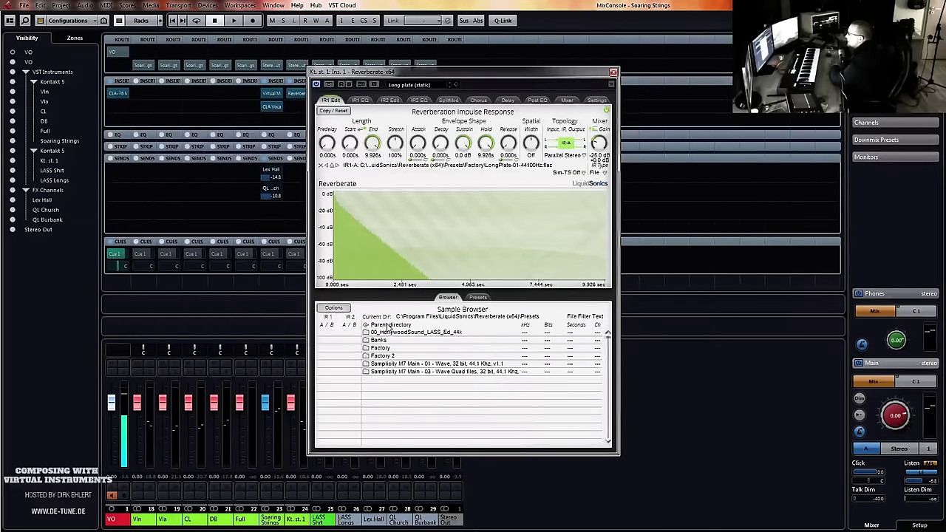
double_click(437, 334)
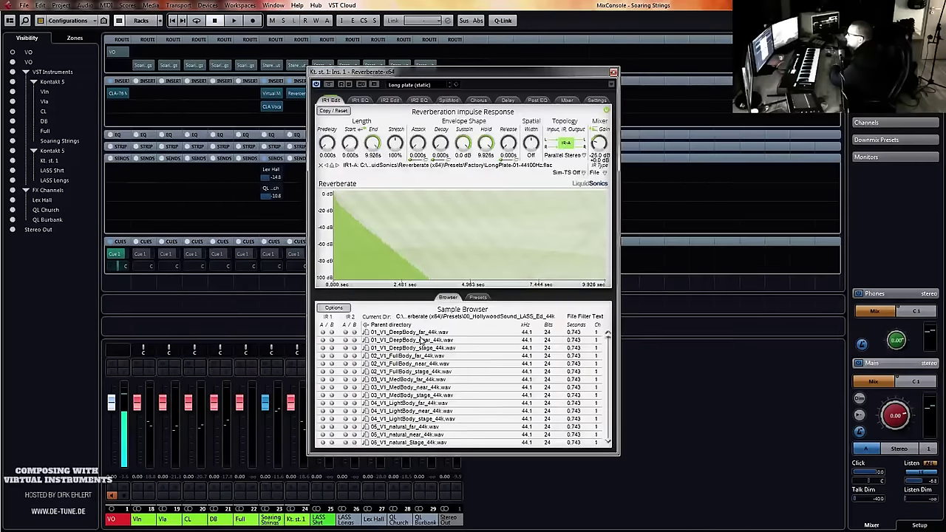
scroll(384, 338, down, 14)
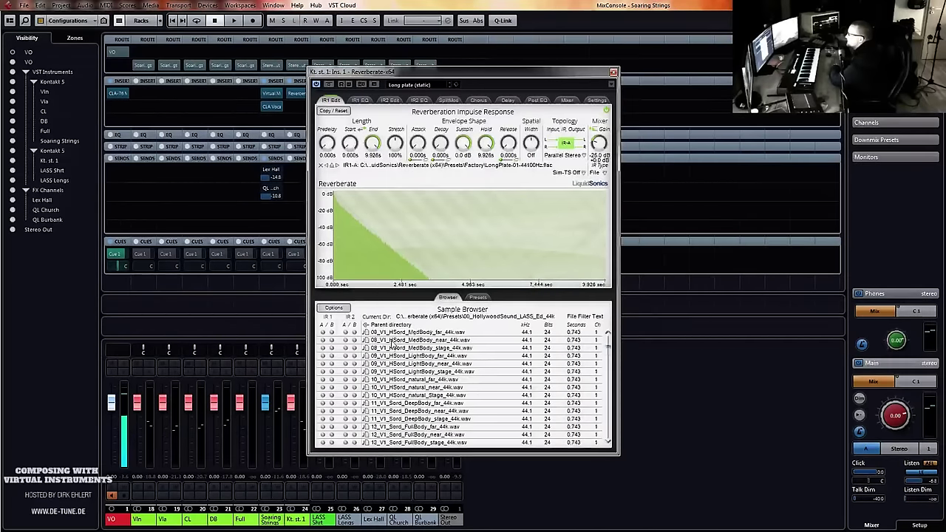
scroll(393, 346, down, 20)
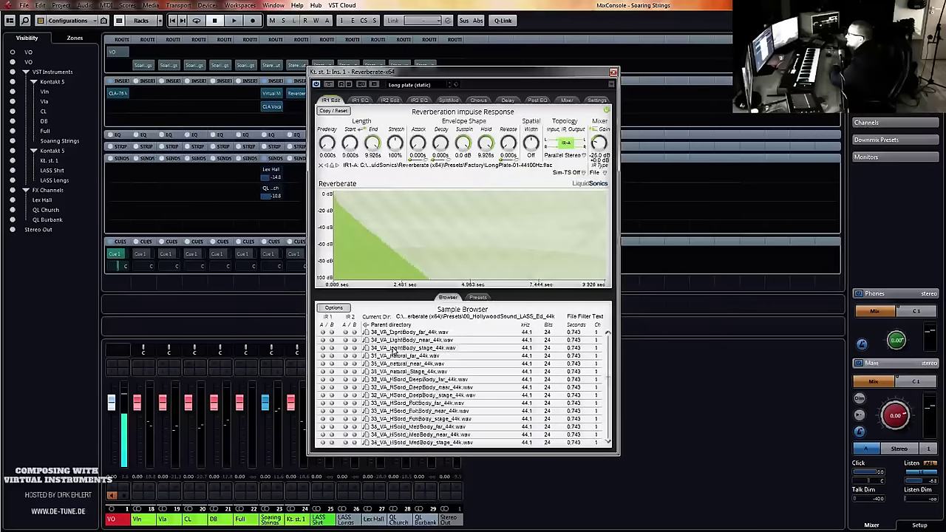
scroll(398, 355, up, 20)
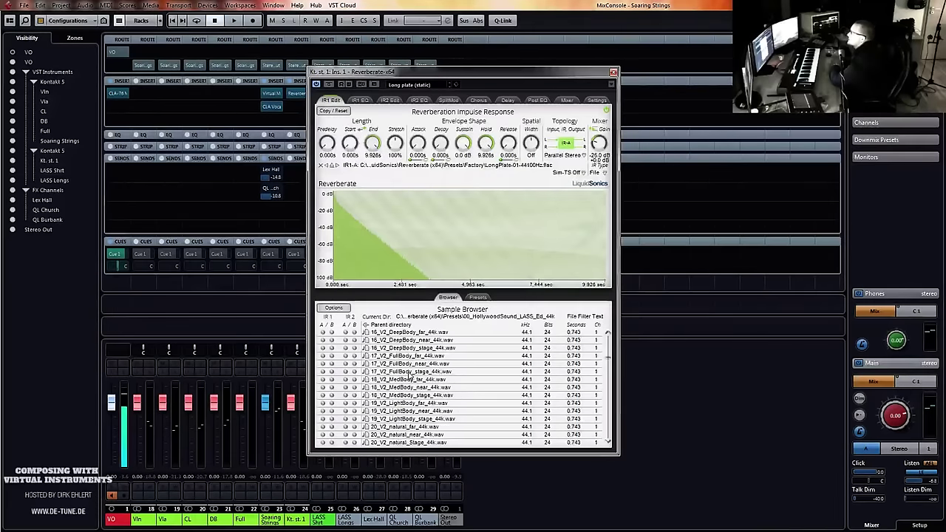
scroll(412, 370, up, 10)
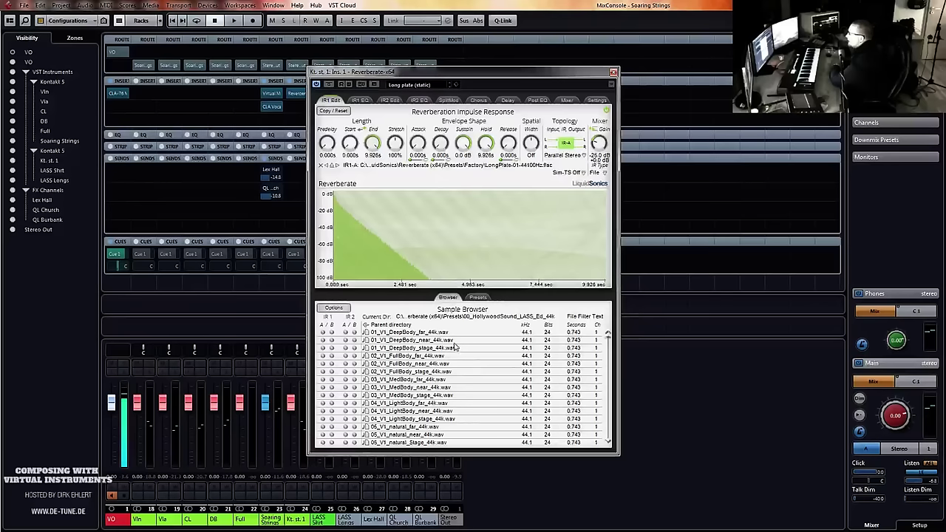
double_click(409, 371)
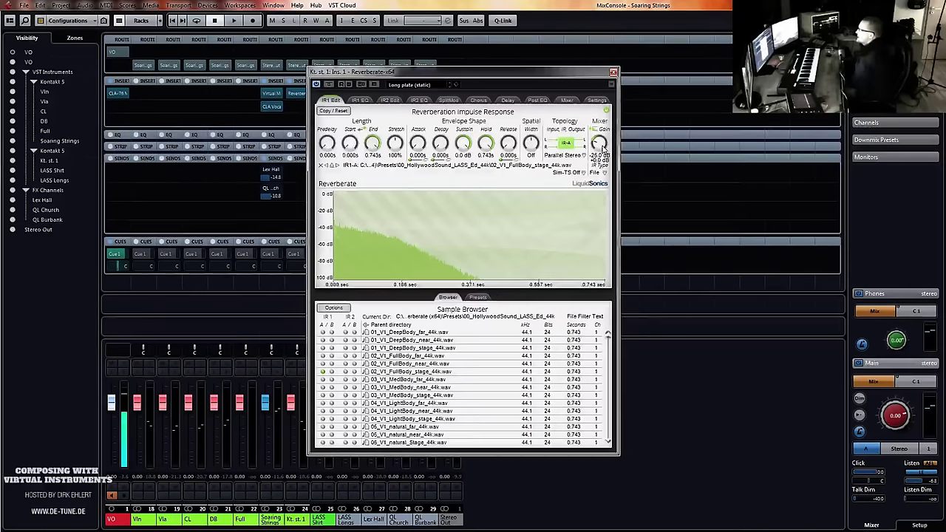
Set Reverberate's final mix to fully Wet and raise the IR 1 gain to -0.2 dB
click(567, 101)
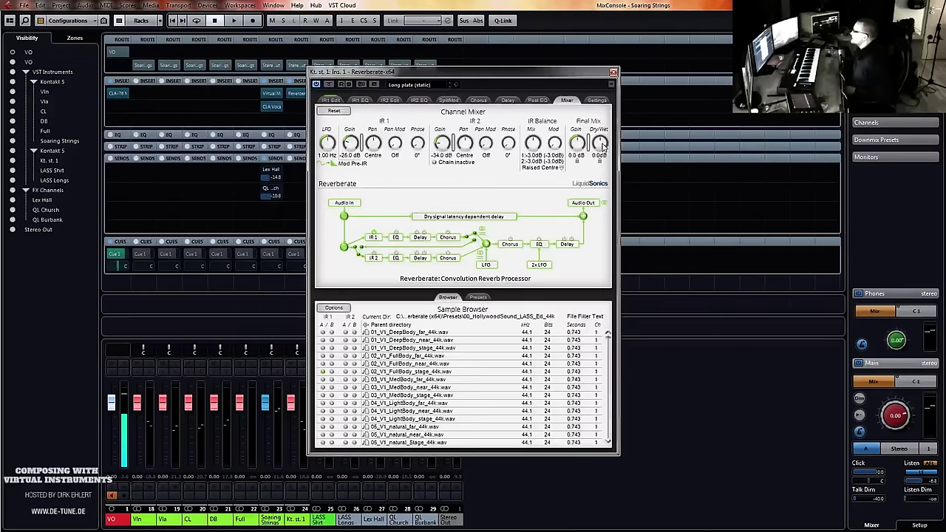
drag(603, 149, 608, 136)
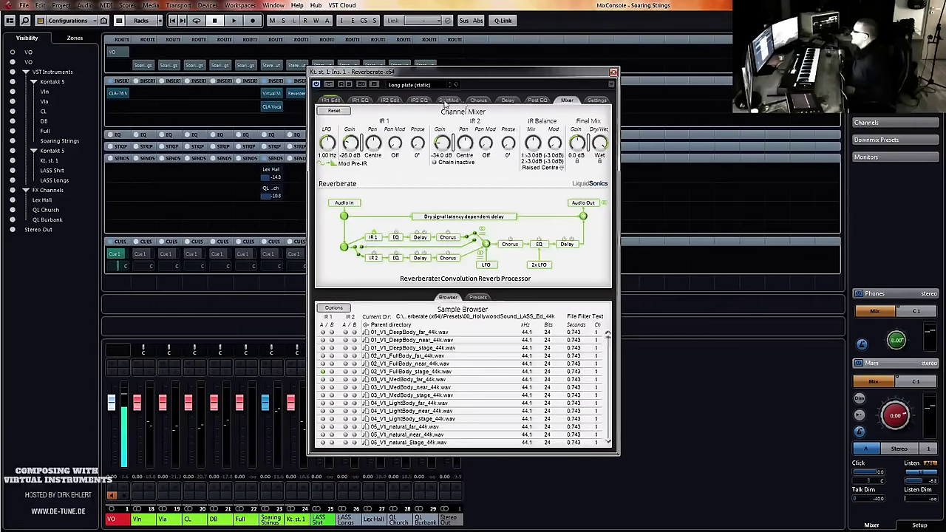
click(329, 100)
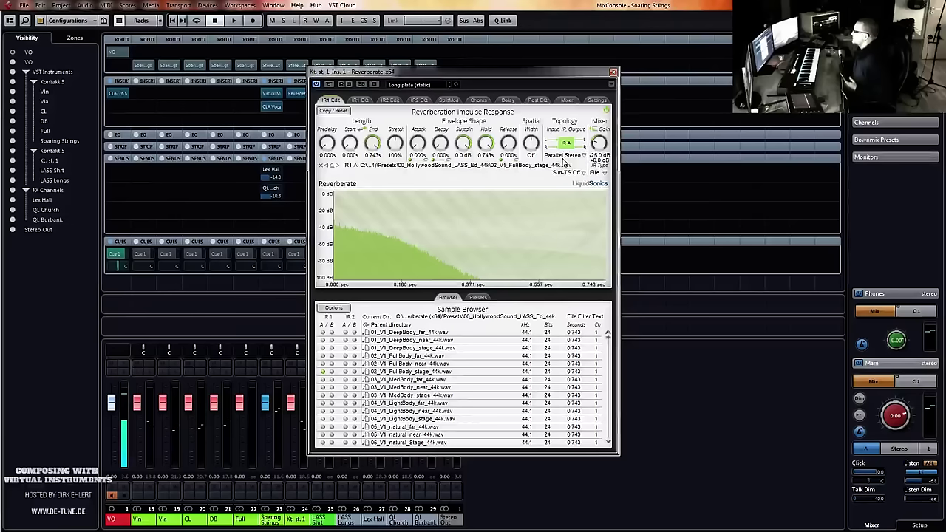
drag(599, 142, 608, 131)
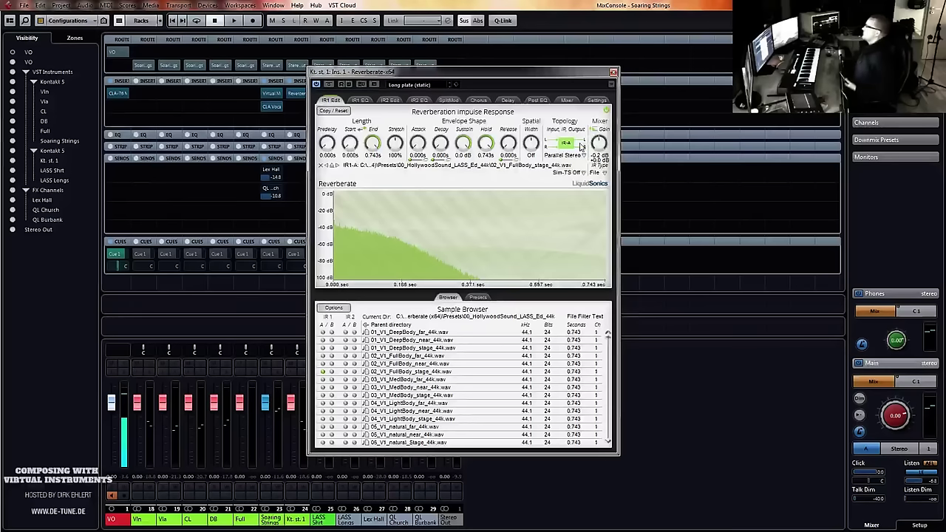
click(566, 100)
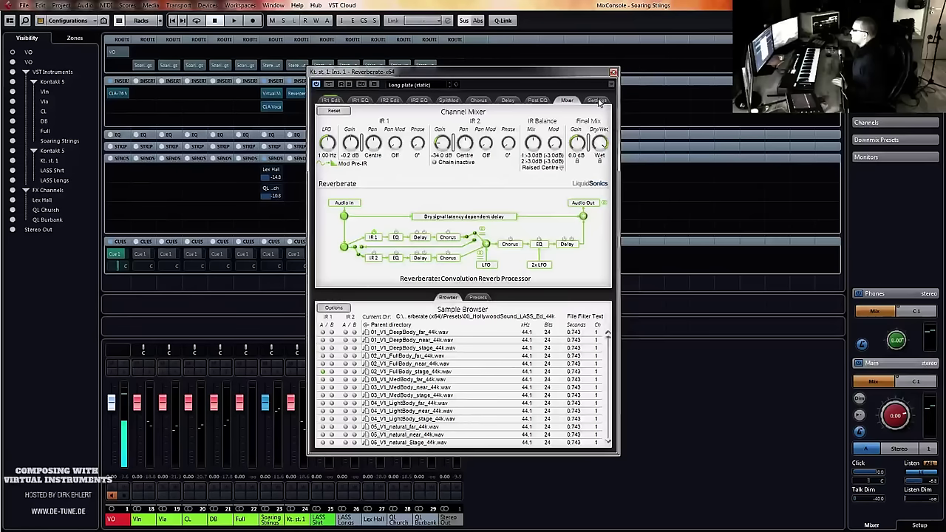
click(330, 100)
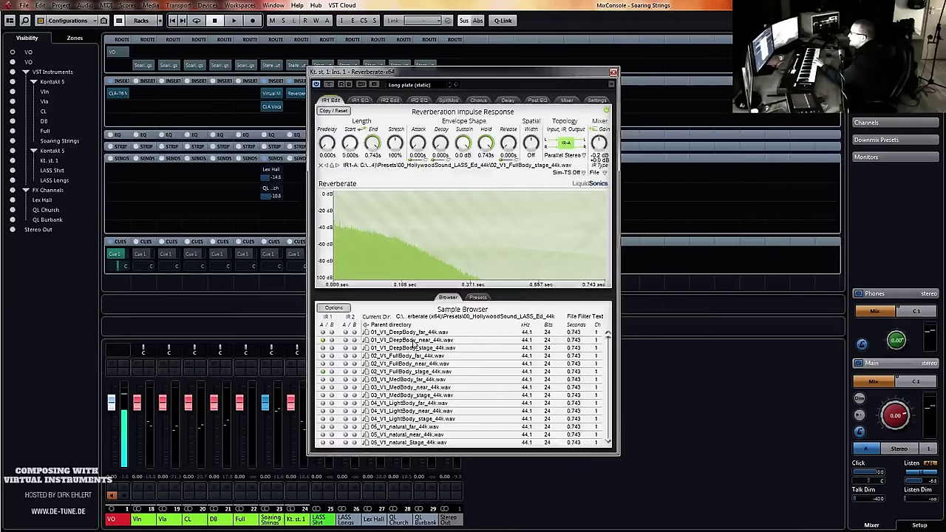
Audition the 01_V1_DeepBody near, far and stage impulse responses and 05_V1_natural_Stage_44k.wav against 02_V1_FullBody_stage_44k.wav, leaving the latter loaded in IR 1
double_click(413, 341)
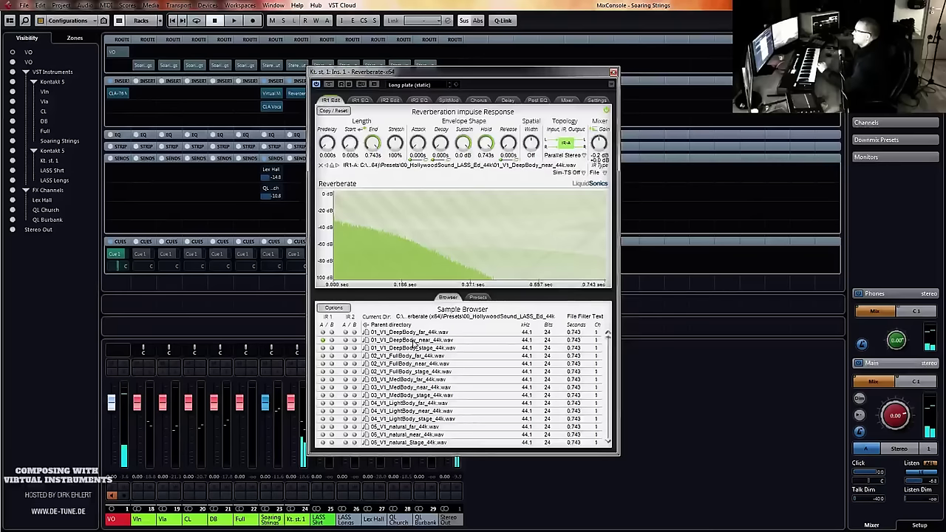
double_click(410, 333)
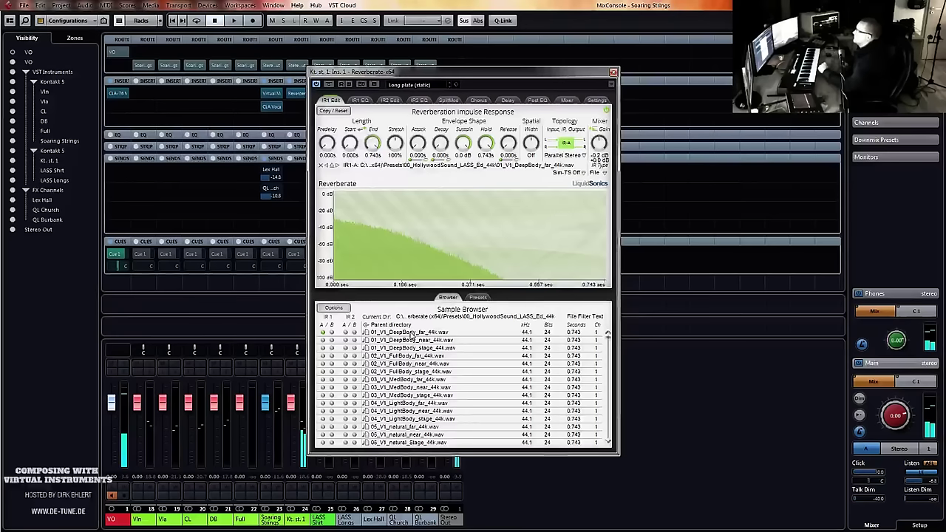
double_click(425, 348)
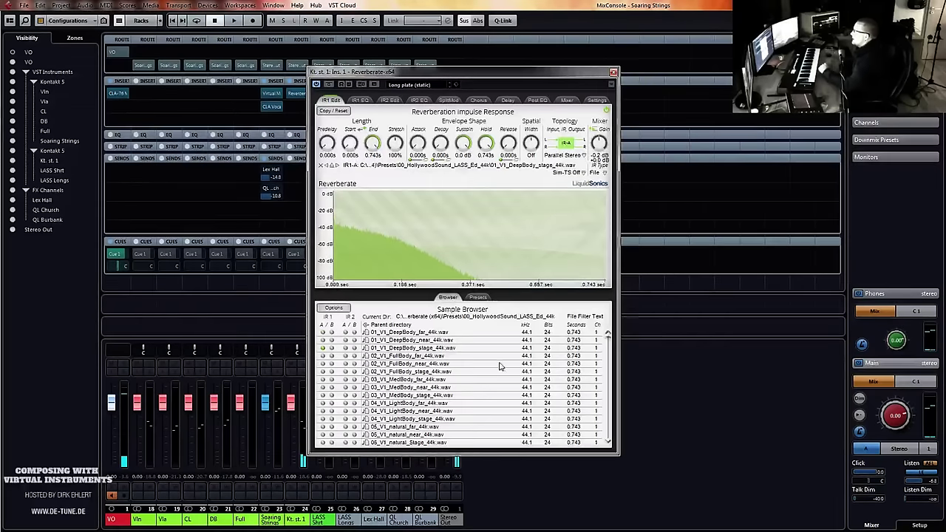
double_click(417, 373)
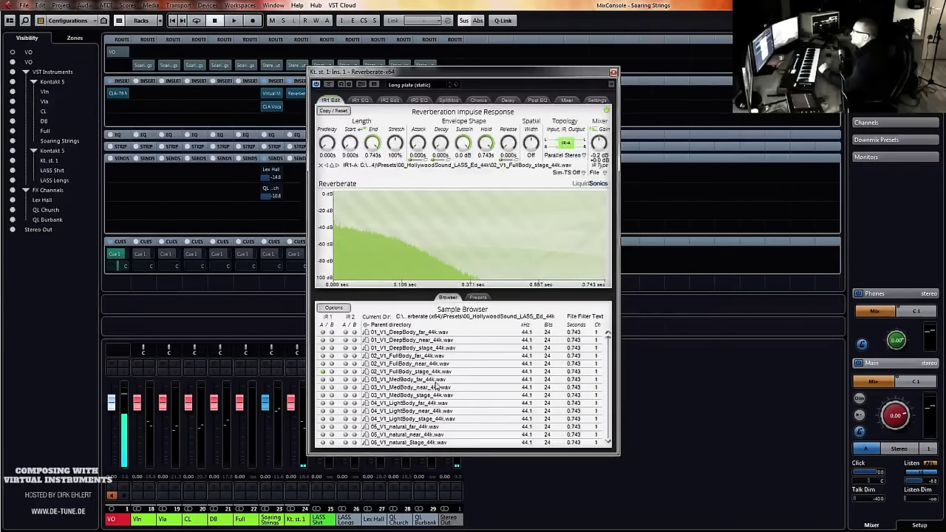
scroll(411, 379, down, 1)
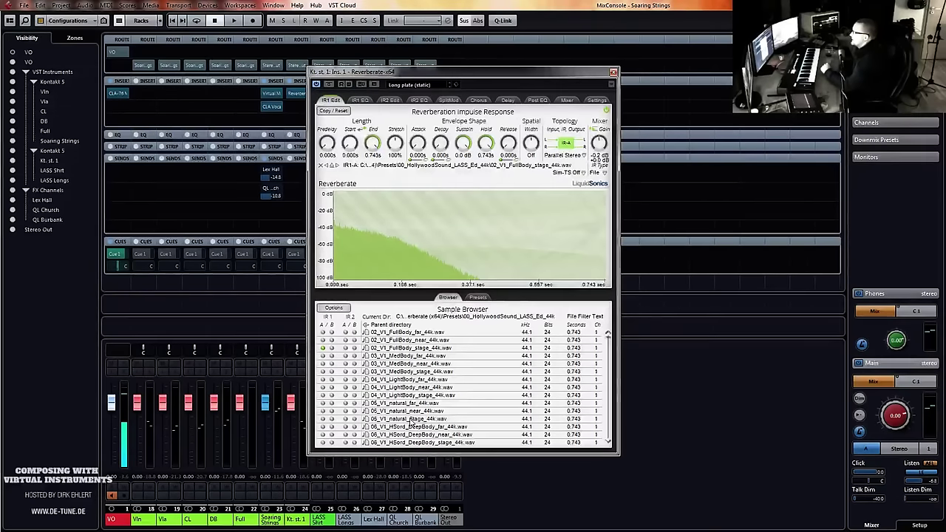
click(410, 419)
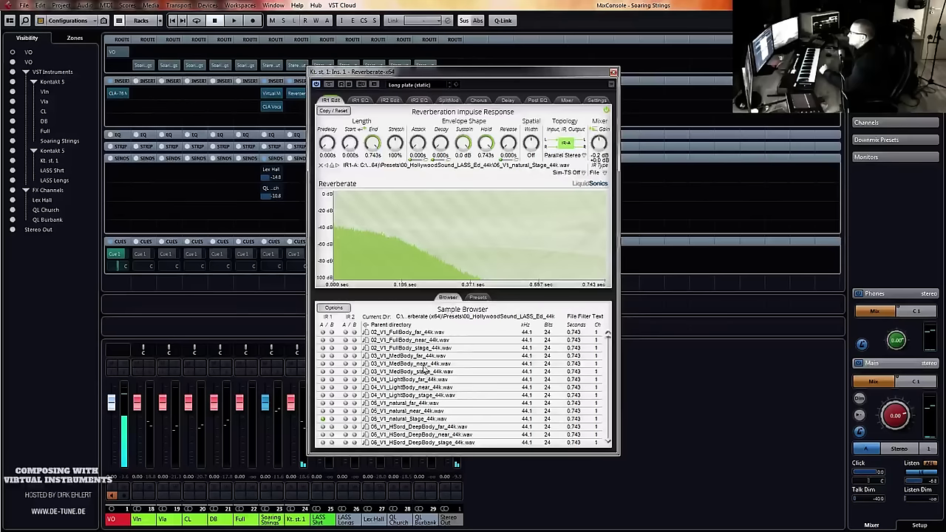
double_click(414, 341)
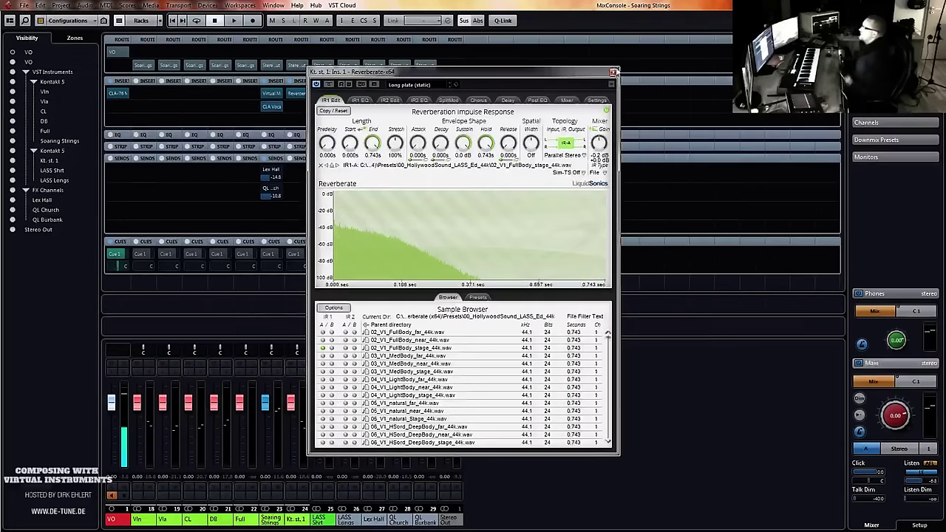
Close the Reverberate editor, route the Kt. st. 1 channel's output to the LASS Shrt group, and move the MixConsole off the project window
click(614, 72)
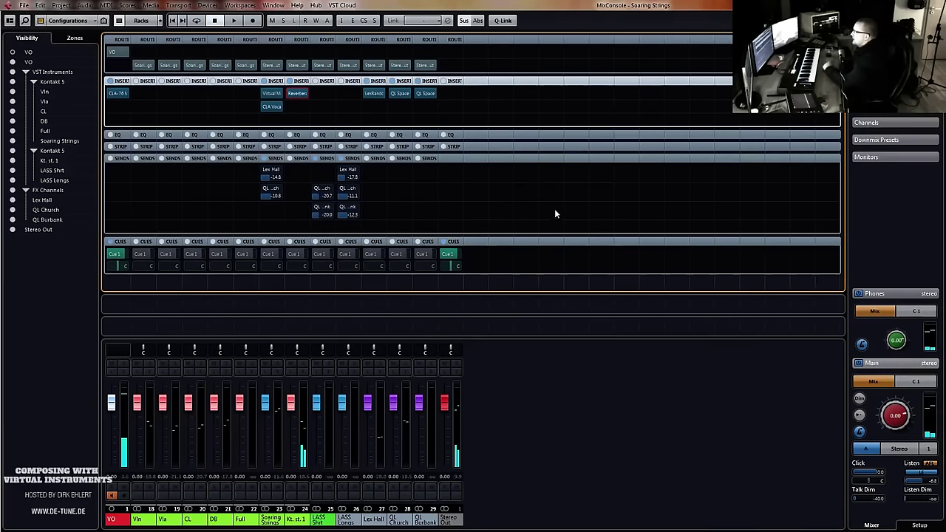
click(299, 67)
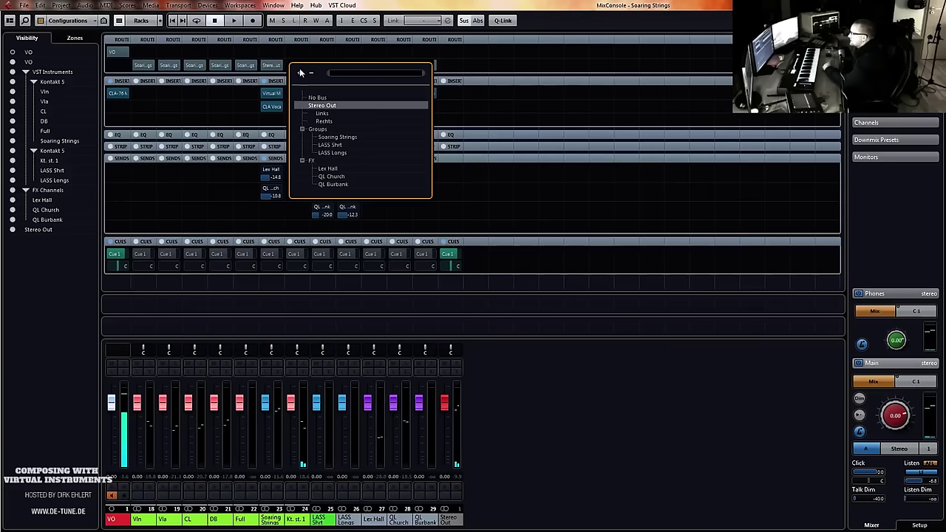
click(342, 150)
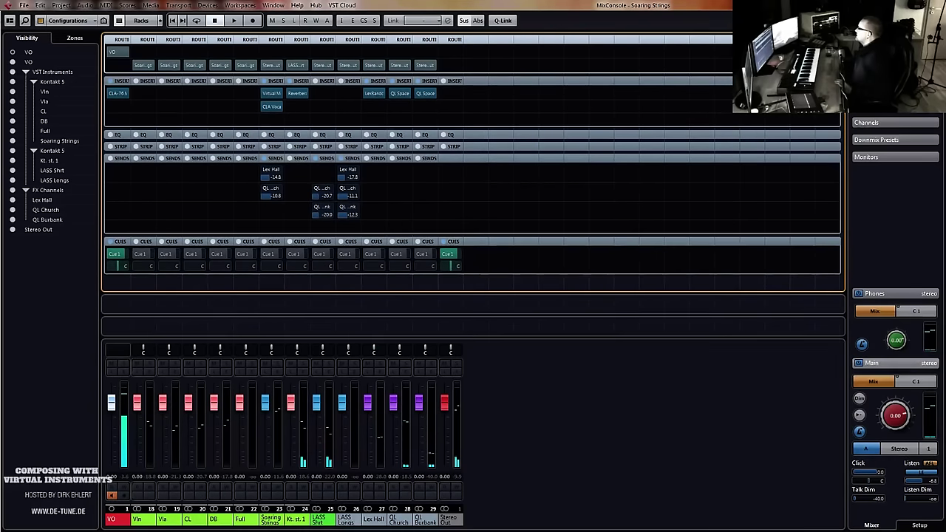
drag(518, 6, 945, 5)
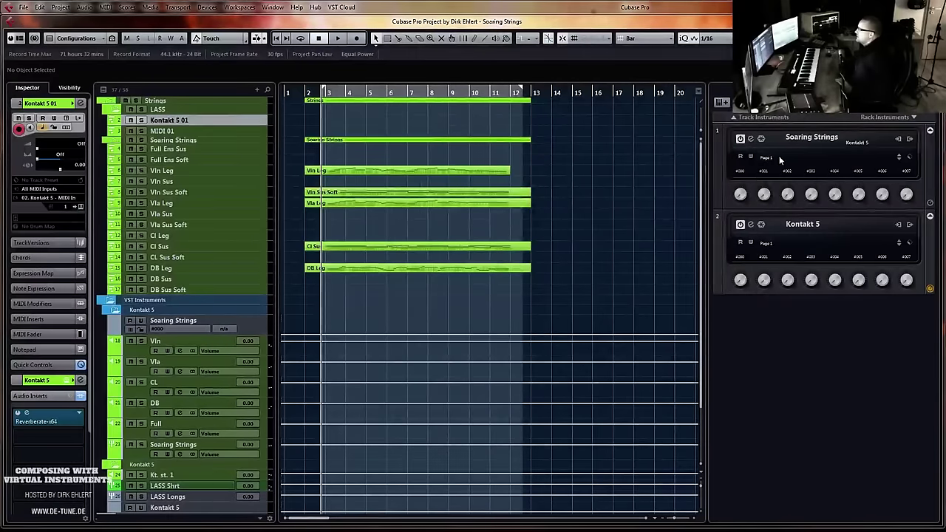
Rename the second rack instrument, Kontakt 5, to LASS and open its instrument window
double_click(807, 225)
text(LASS)
key(Return)
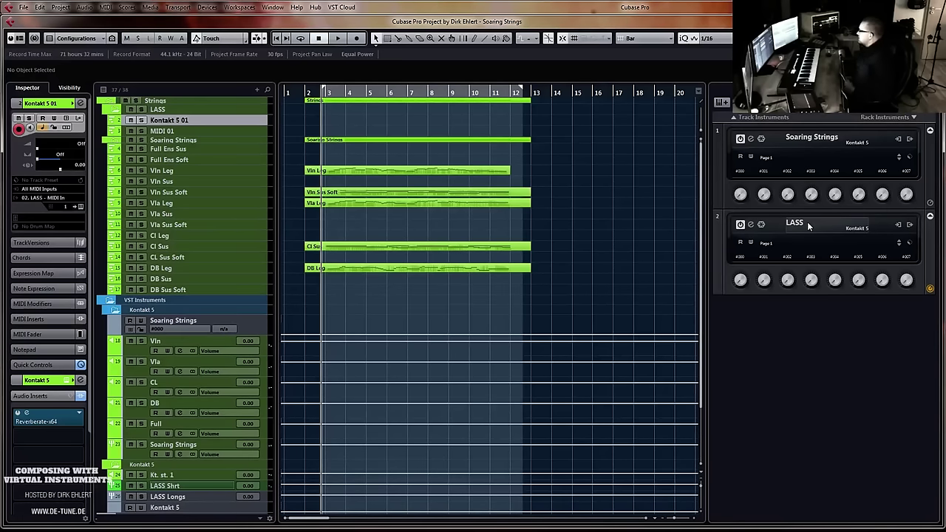
click(751, 224)
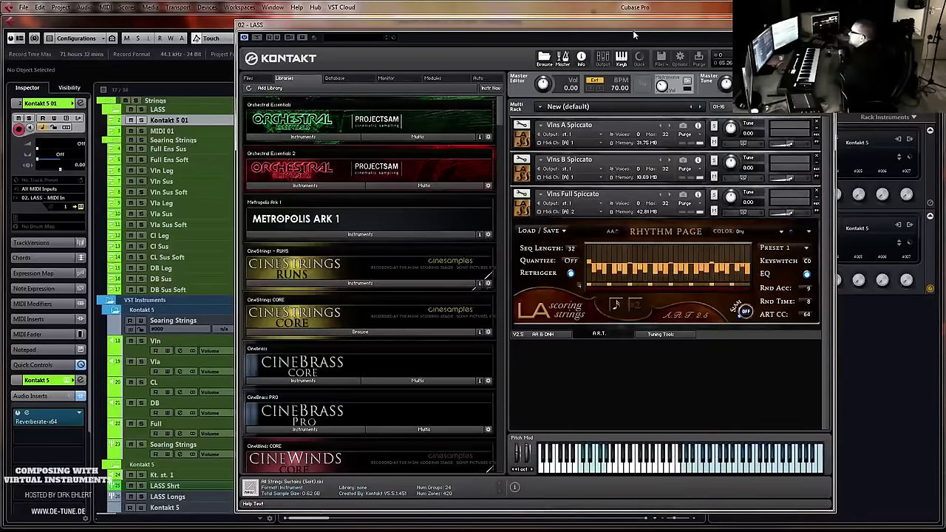
drag(633, 30, 630, 30)
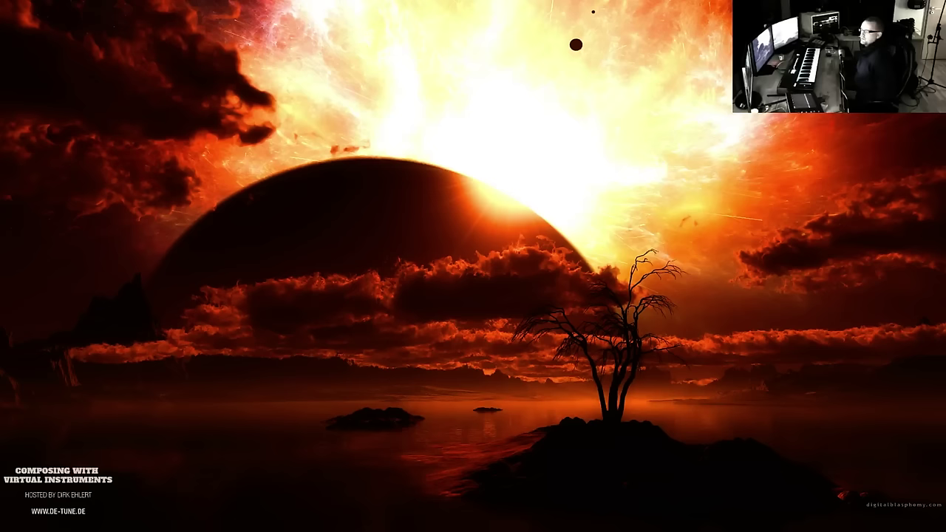
Bring up the Windows Task Manager, move it aside, and reopen the recent Soaring Strings project from the Steinberg Hub
key(ctrl+shift+Escape)
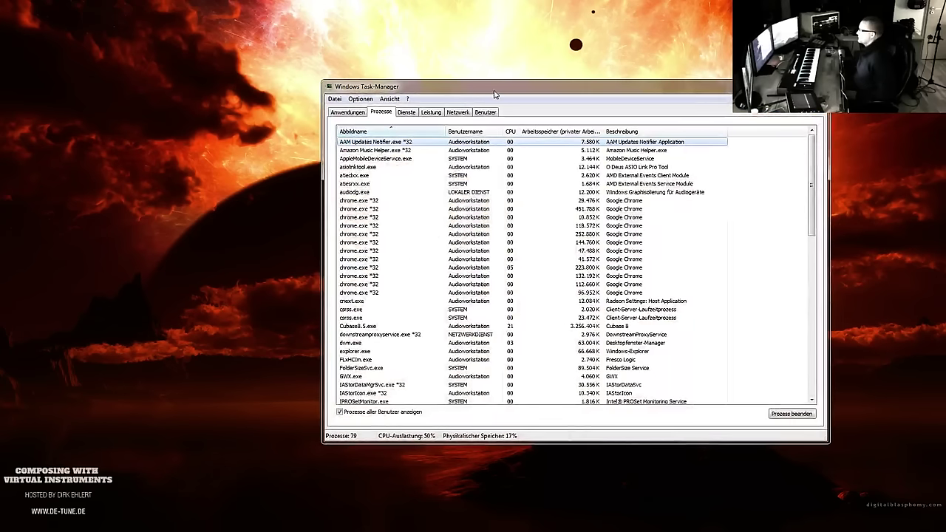
drag(495, 90, 945, 74)
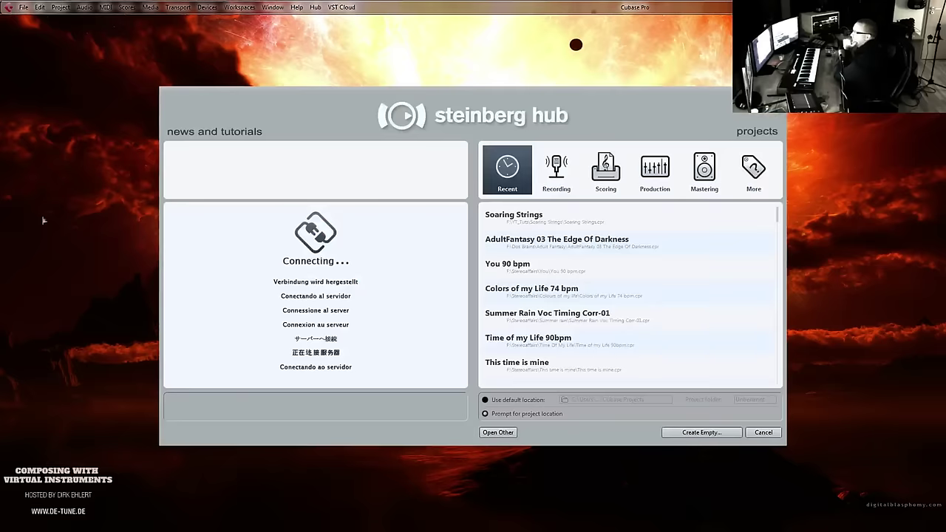
click(534, 218)
click(700, 432)
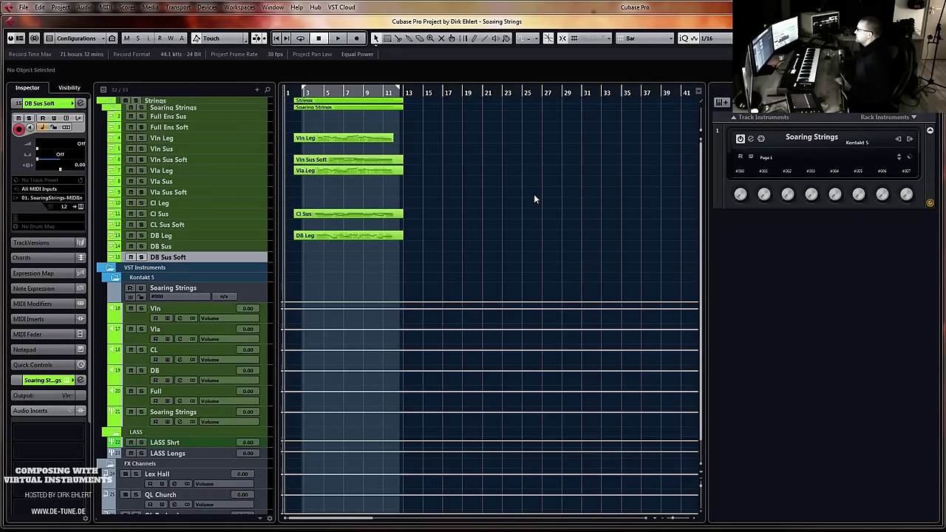
Select the Full Ens Sus track, switch to Full Ens Soft, and close the ASIO Link Pro window
click(193, 118)
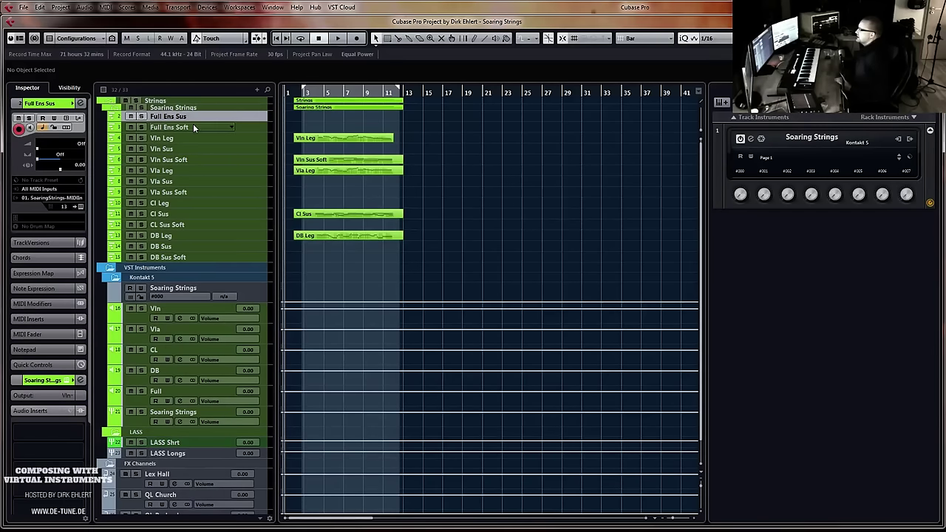
click(193, 126)
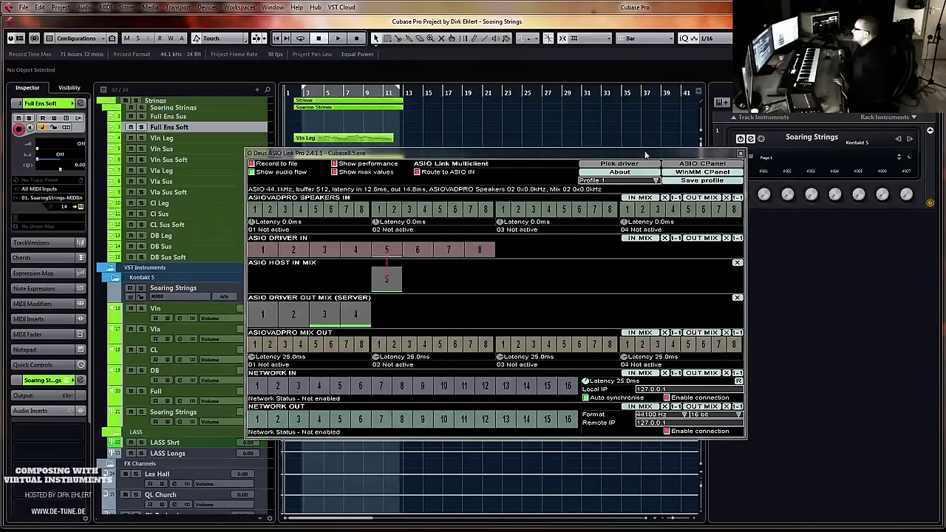
drag(645, 154, 545, 137)
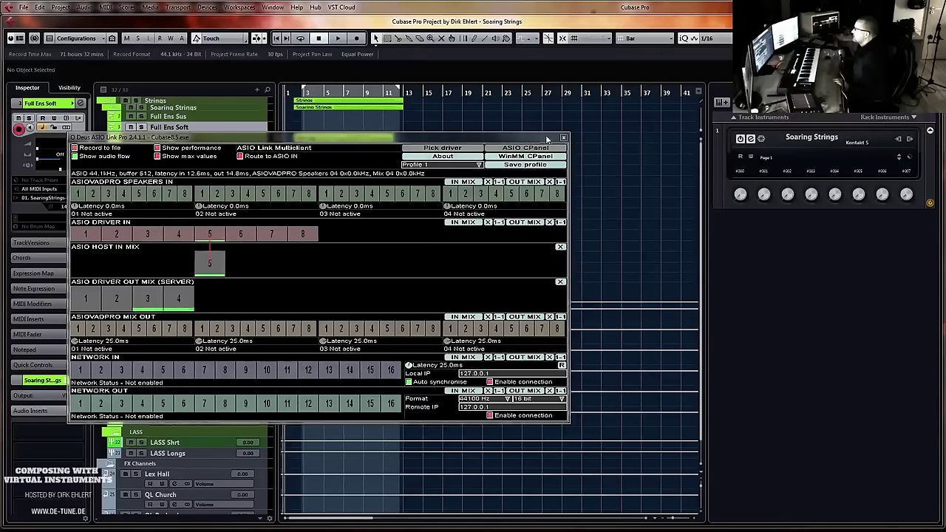
click(563, 137)
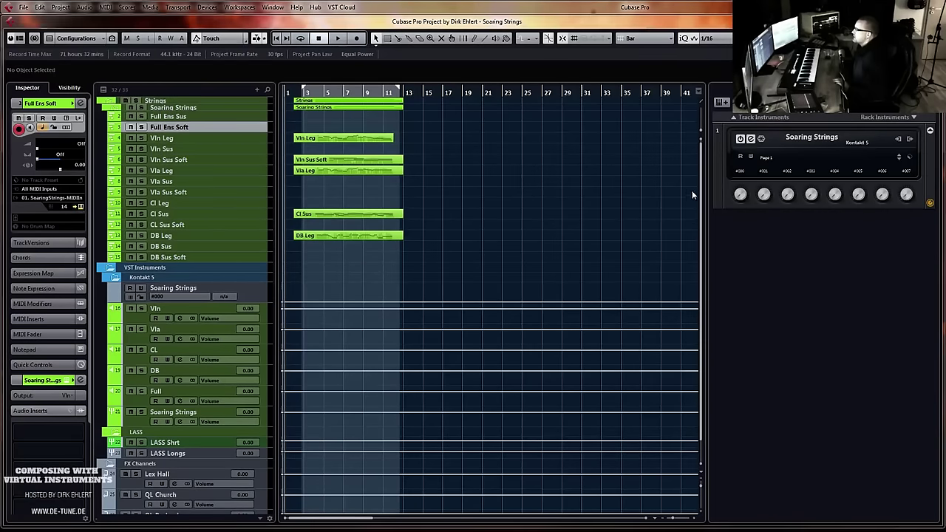
Bring the Soaring Strings Kontakt window over the project and expand the All Strings Sustains (Full) patch among the ensemble patches
drag(945, 22, 237, 10)
scroll(362, 343, down, 3)
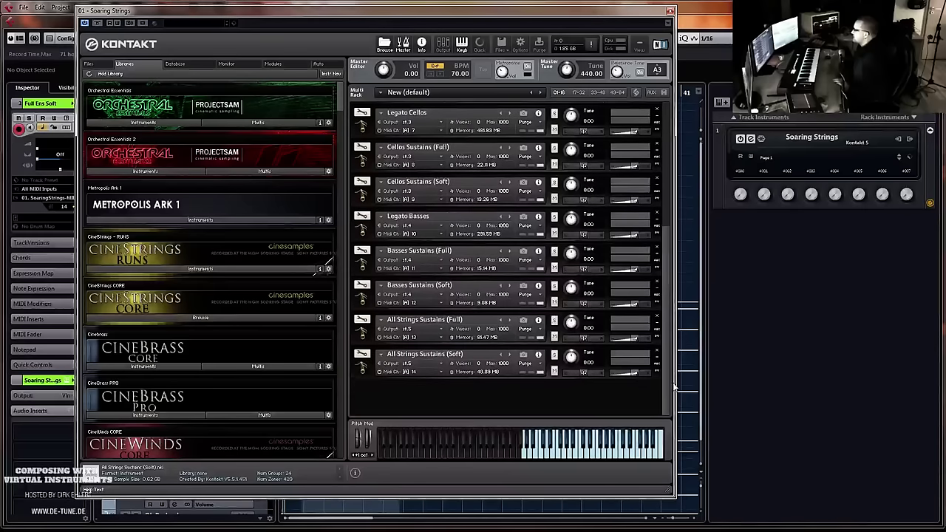
click(367, 340)
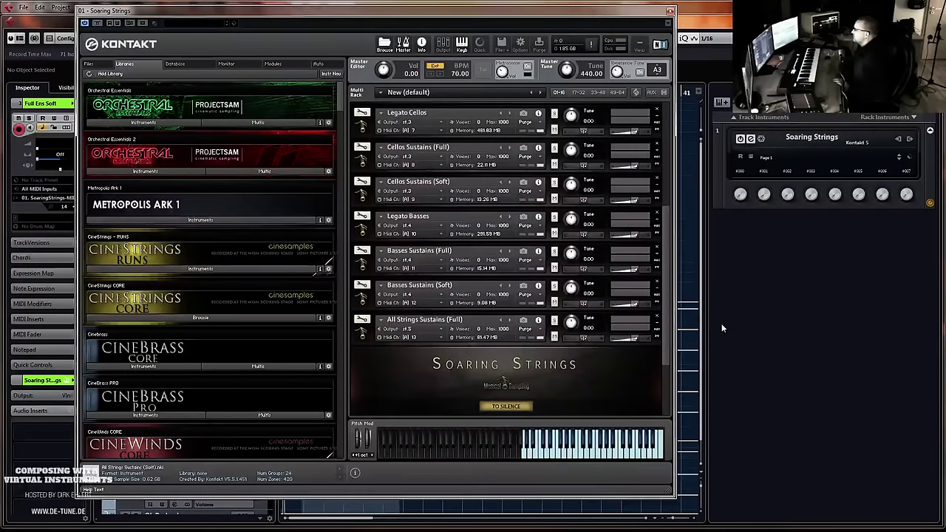
scroll(667, 336, down, 2)
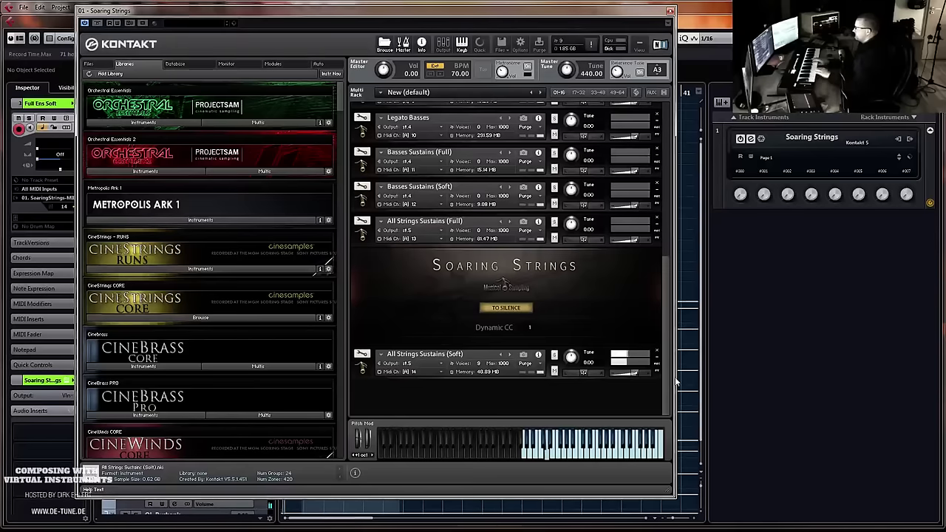
Switch to the Full Ens Sus track to audition its patch, return to Full Ens Soft, and close the Kontakt window
drag(339, 16, 207, 23)
key(Up)
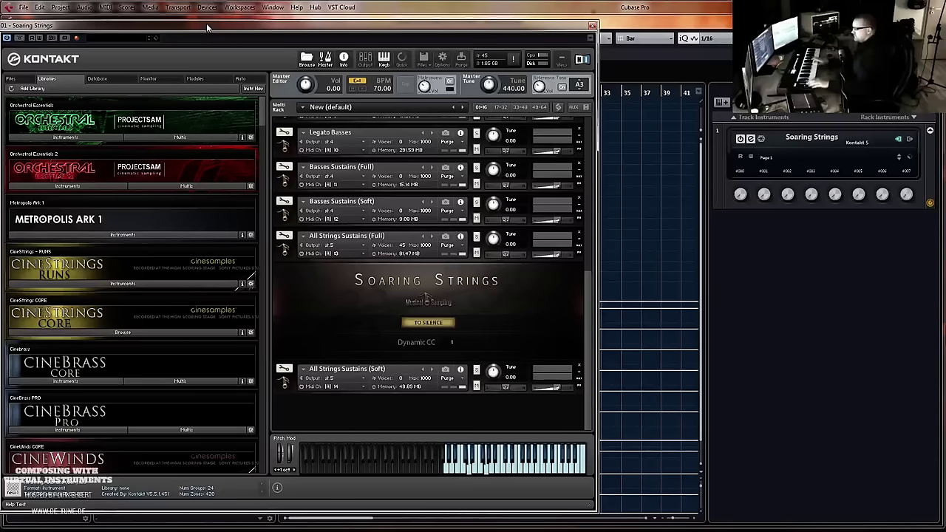
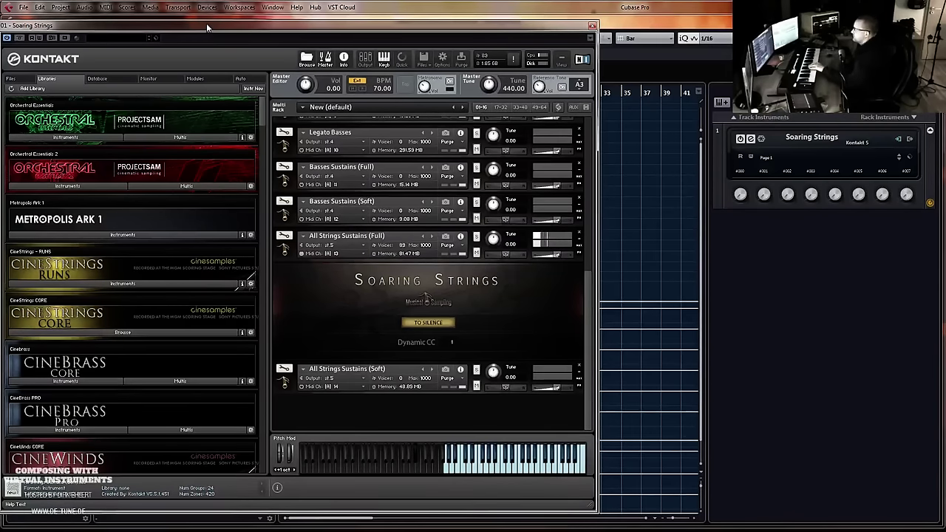
drag(56, 27, 303, 35)
click(186, 127)
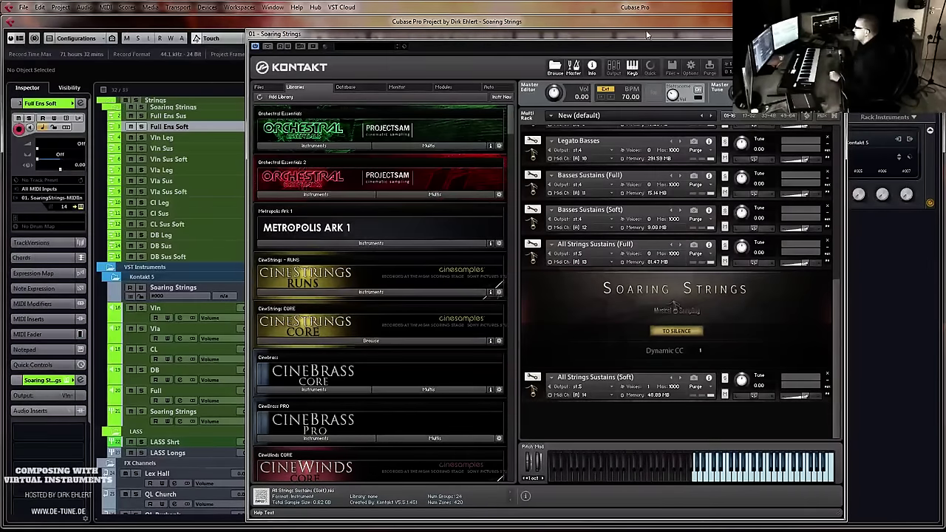
click(838, 34)
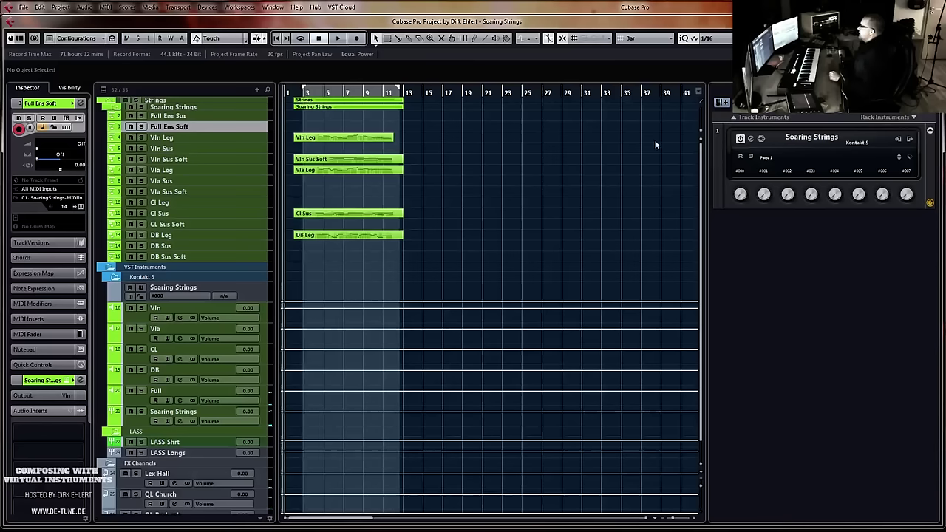
Add a Kontakt 5 sampler as a rack instrument and create a MIDI track assigned to it
click(182, 108)
click(892, 119)
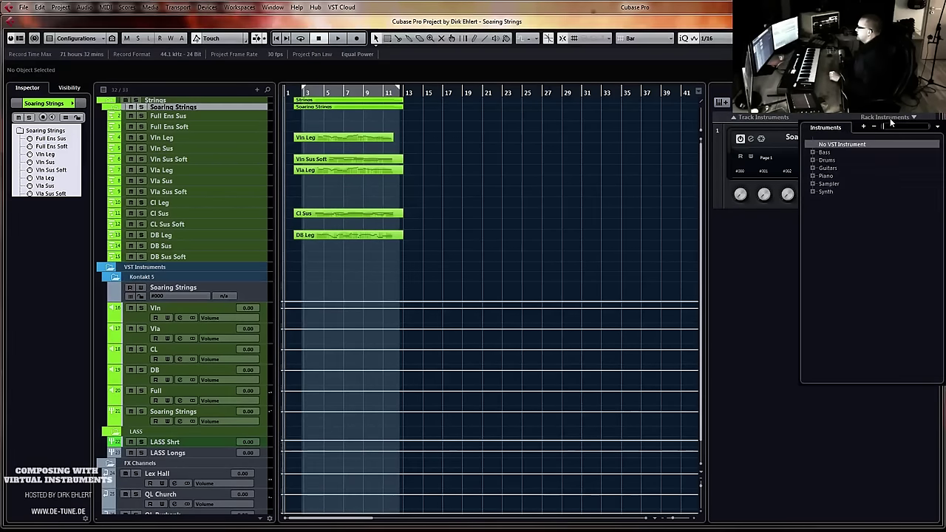
click(815, 183)
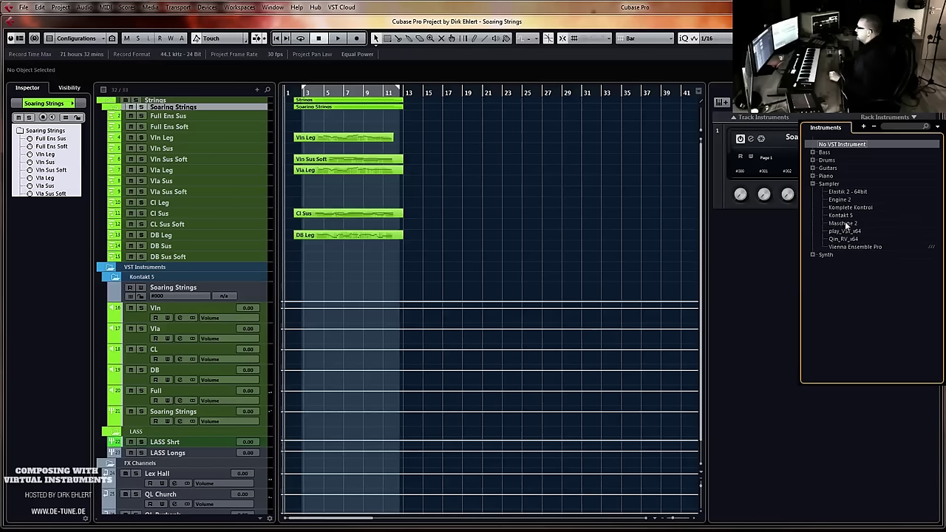
click(841, 215)
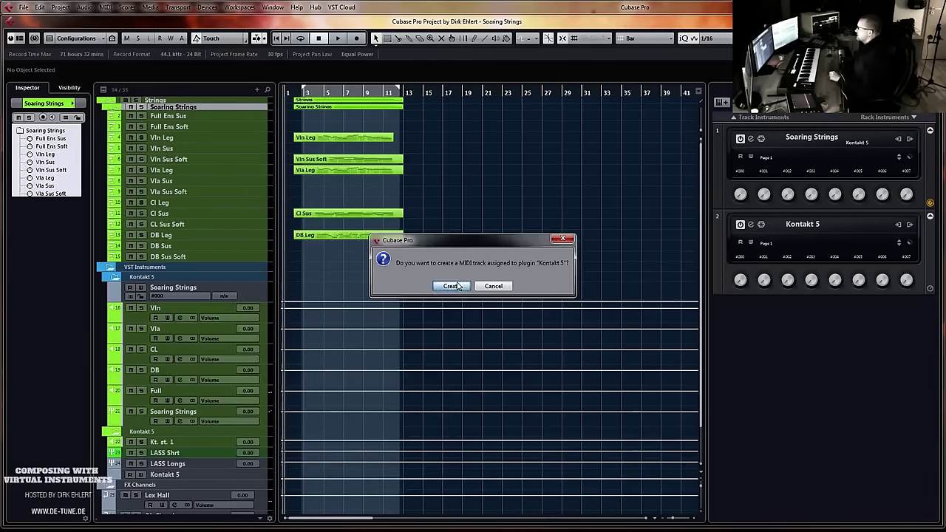
click(452, 286)
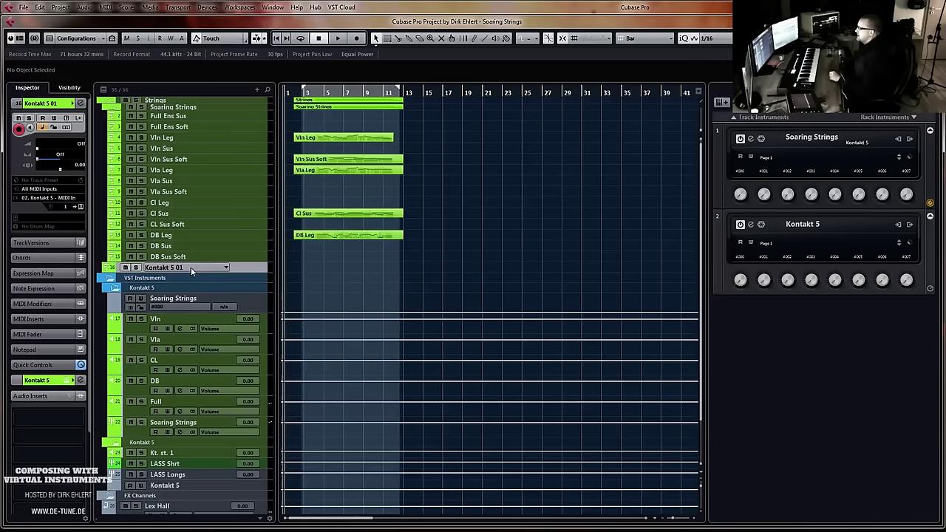
Open the new Kontakt 5 instrument and browse the LA Scoring Strings library to its Spiccato instruments
click(81, 206)
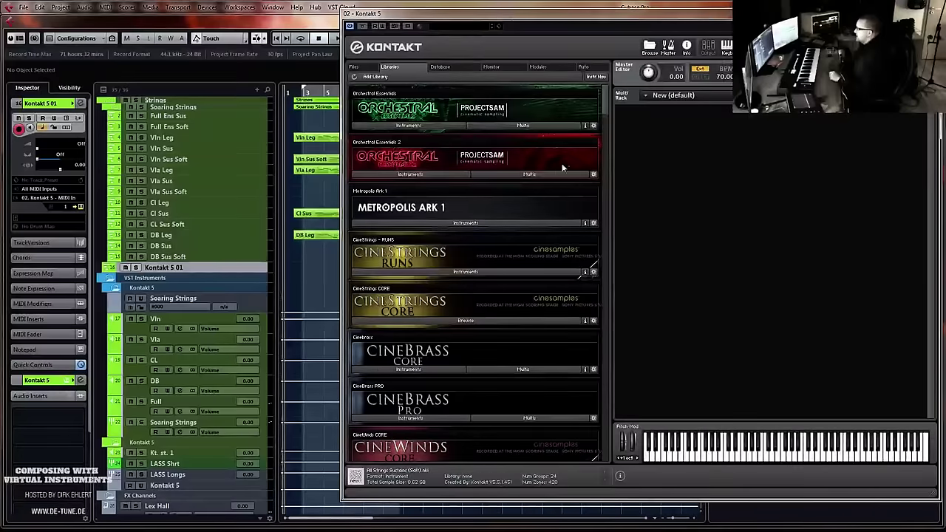
scroll(605, 130, down, 5)
scroll(603, 139, down, 5)
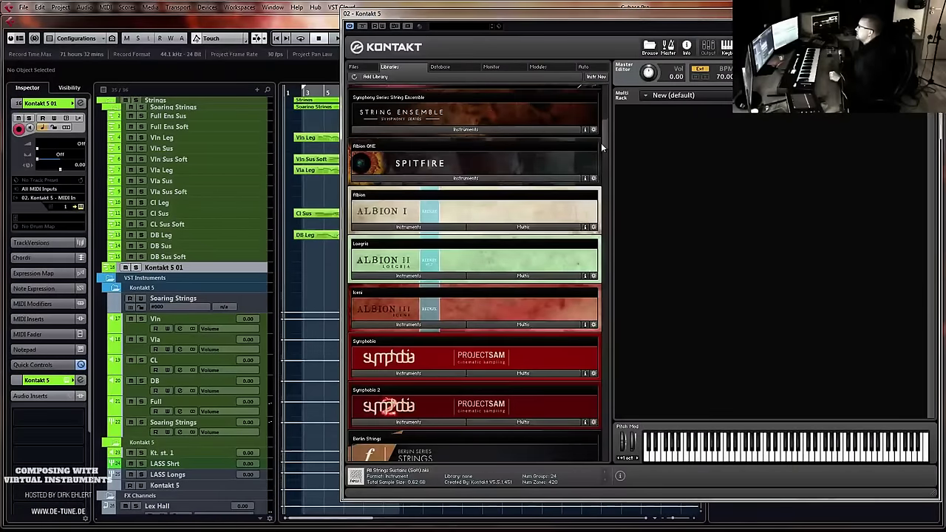
scroll(601, 143, down, 5)
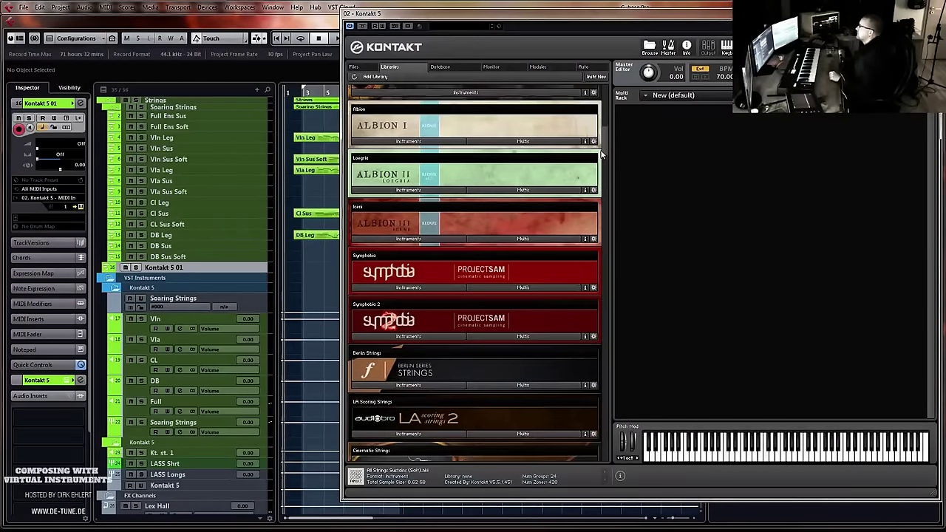
scroll(600, 159, down, 3)
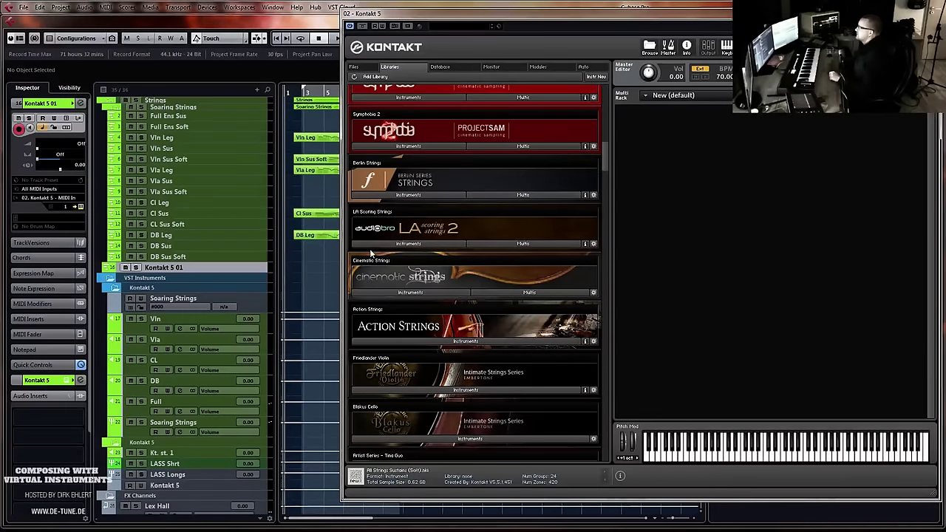
click(393, 246)
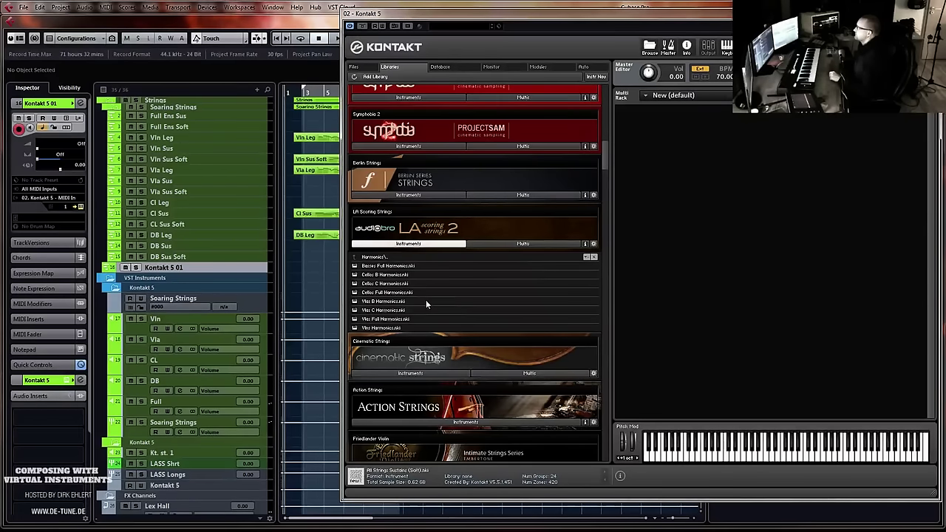
click(389, 257)
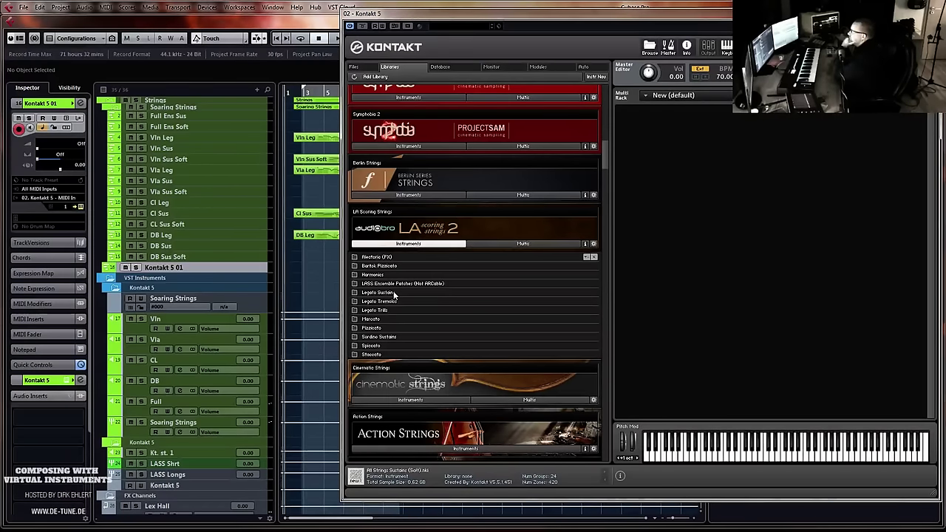
double_click(385, 346)
scroll(467, 300, down, 1)
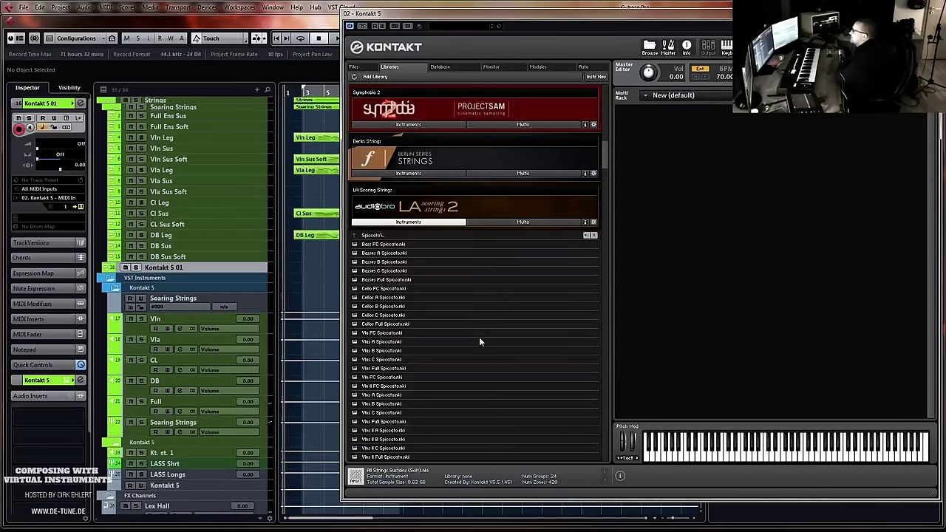
scroll(477, 342, down, 2)
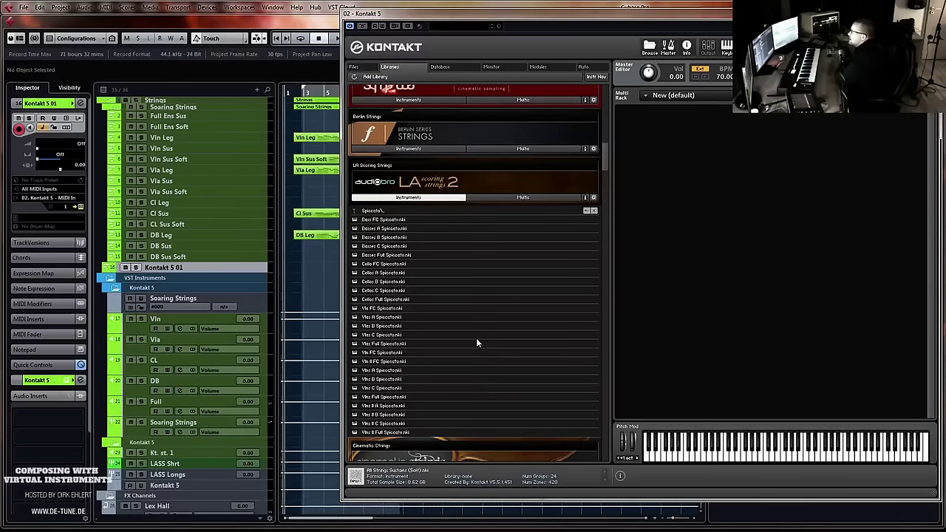
scroll(476, 342, down, 1)
scroll(476, 343, down, 1)
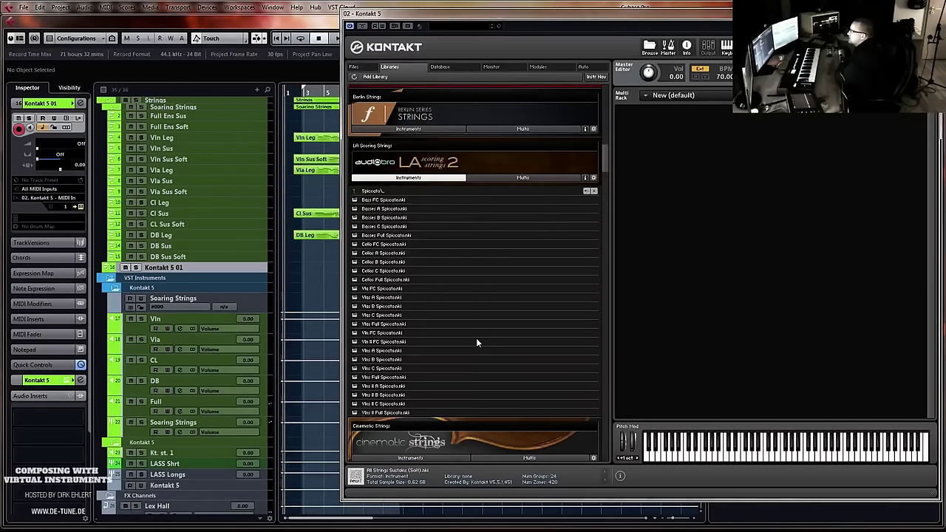
Move the Kontakt window so its rack is in view and load the Vlns A Spiccato and Vlns B Spiccato patches
drag(520, 16, 362, 18)
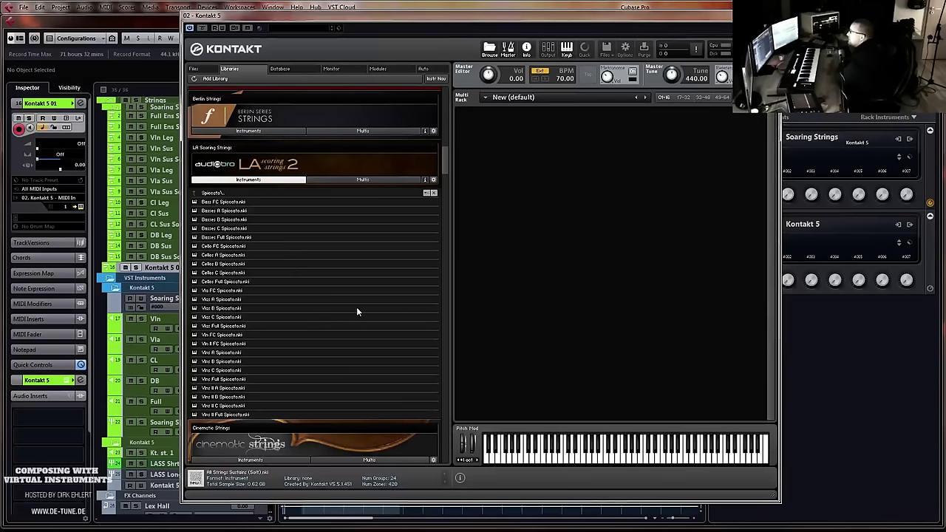
double_click(223, 353)
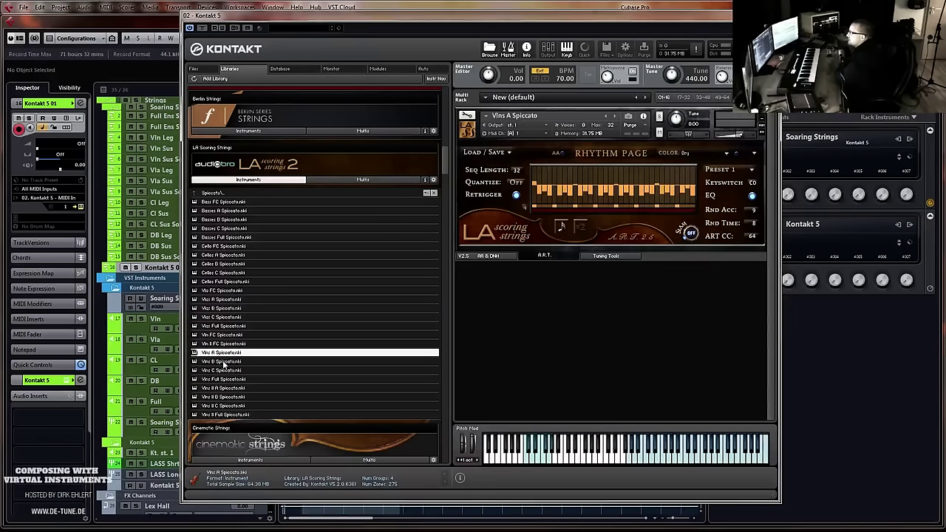
double_click(224, 361)
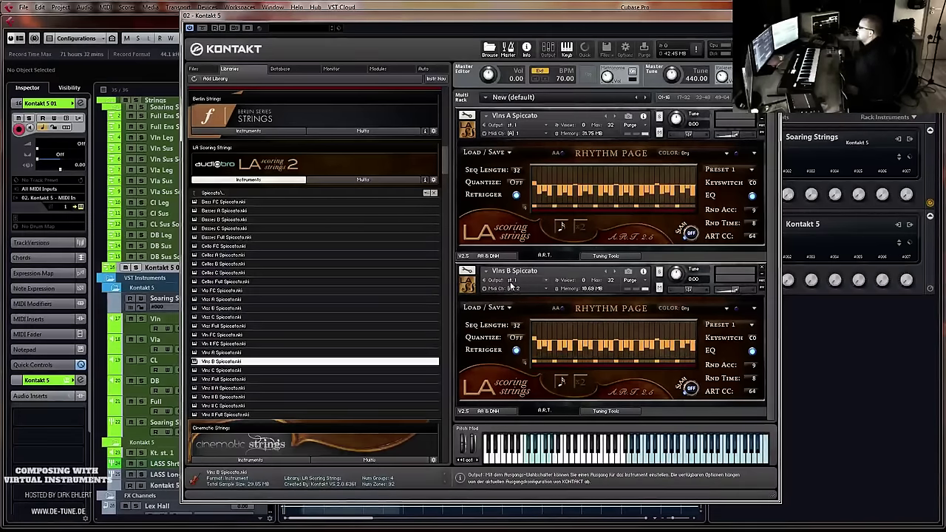
Try output st. 2 for Vlns B Spiccato, return it to st. 1, and set its MIDI channel to port A, channel 1
click(519, 281)
click(525, 309)
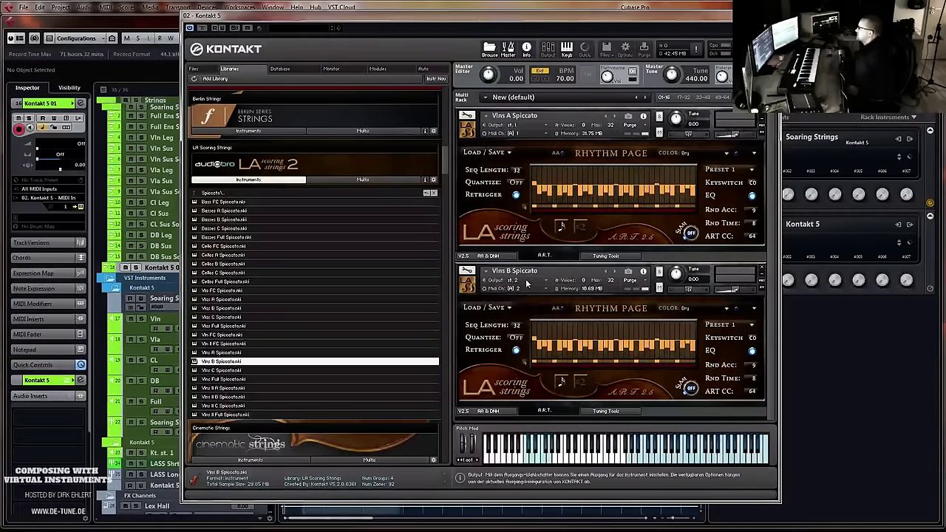
click(526, 281)
click(528, 300)
click(535, 289)
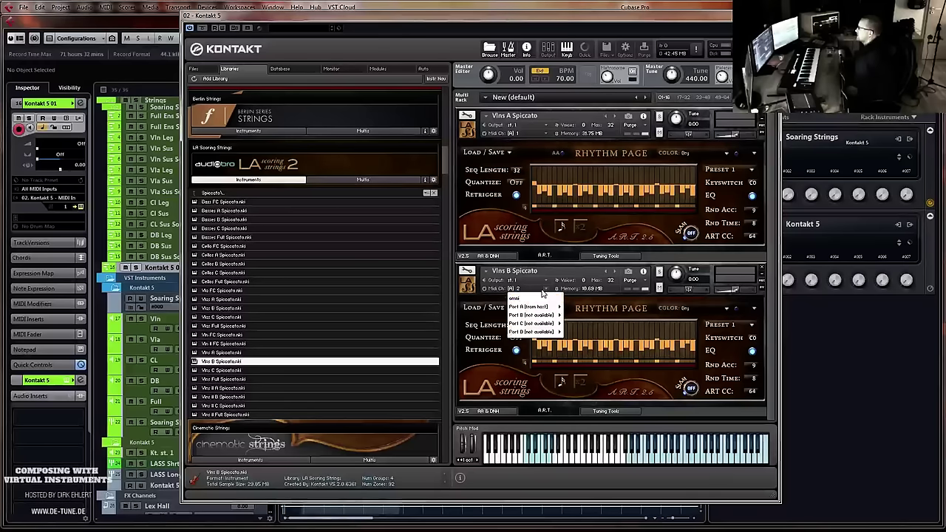
mouse_move(537, 307)
click(570, 307)
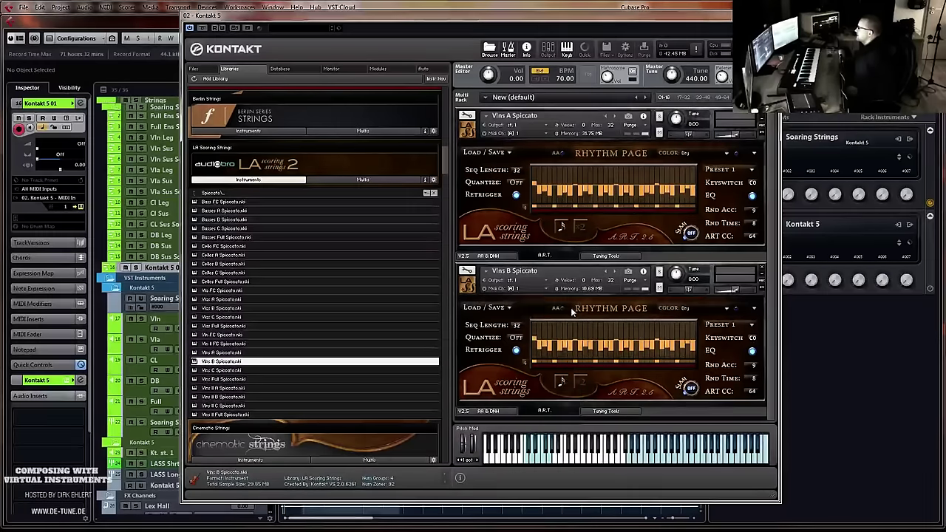
Collapse both violin spiccato instruments in the Kontakt rack and close the Kontakt window
click(467, 127)
click(472, 164)
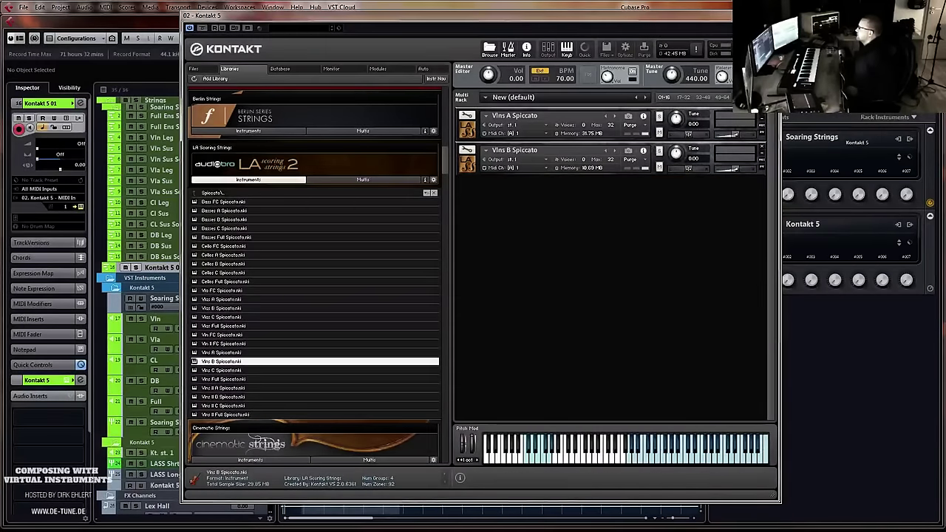
click(771, 16)
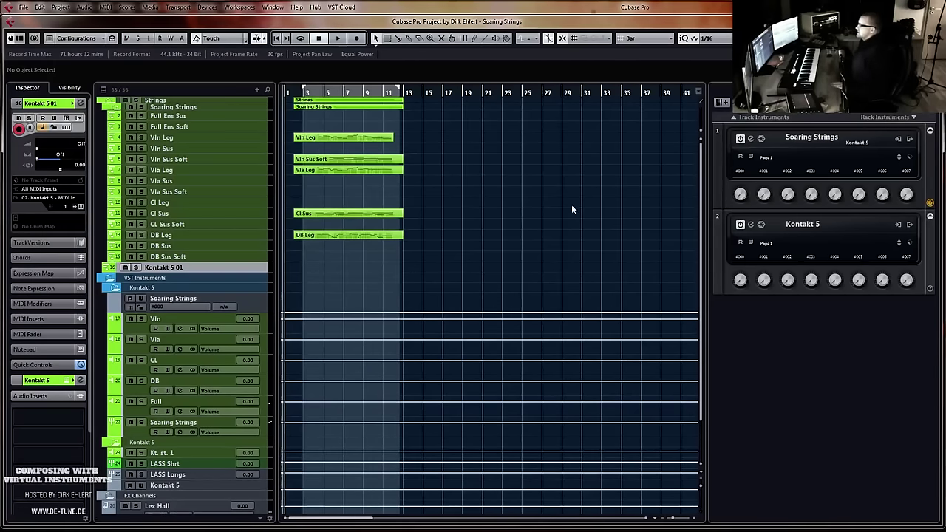
Add a folder track beside the Kontakt 5 01 track and move that MIDI track into it
right_click(184, 264)
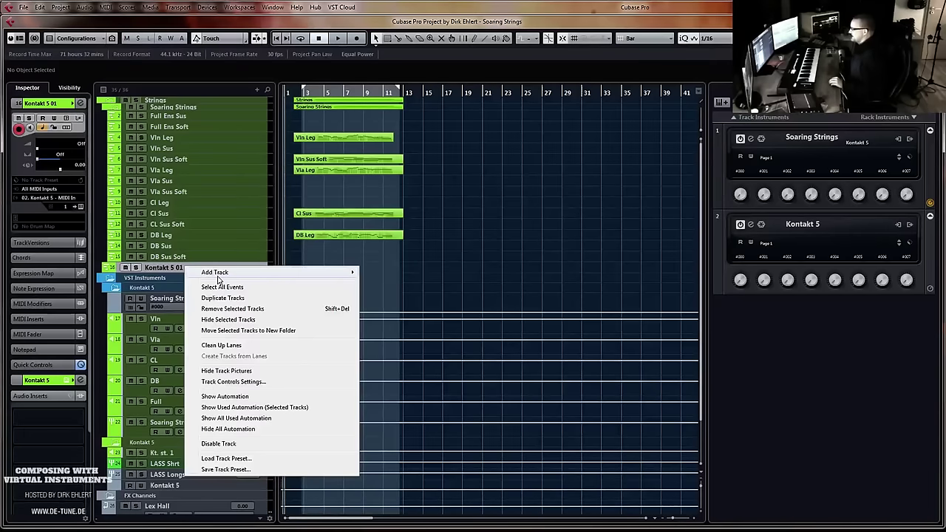
mouse_move(285, 277)
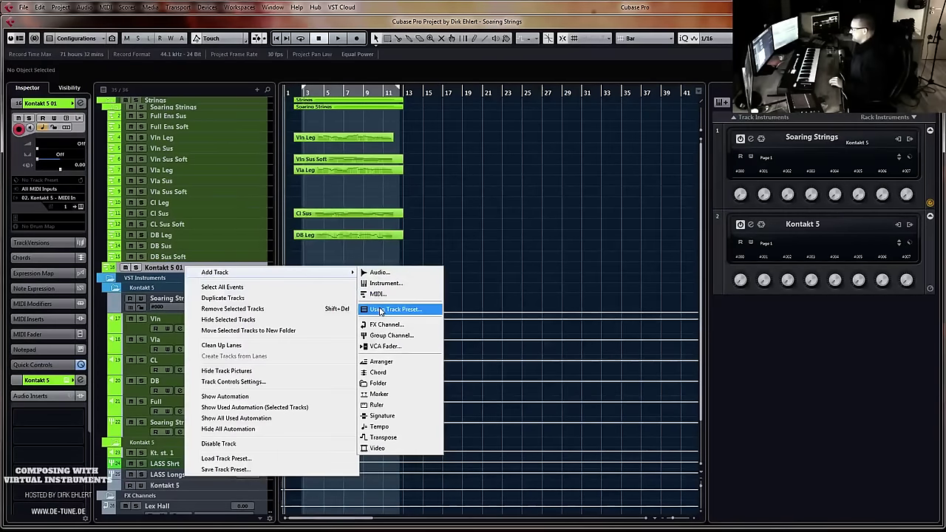
click(377, 382)
drag(175, 267, 176, 273)
click(172, 268)
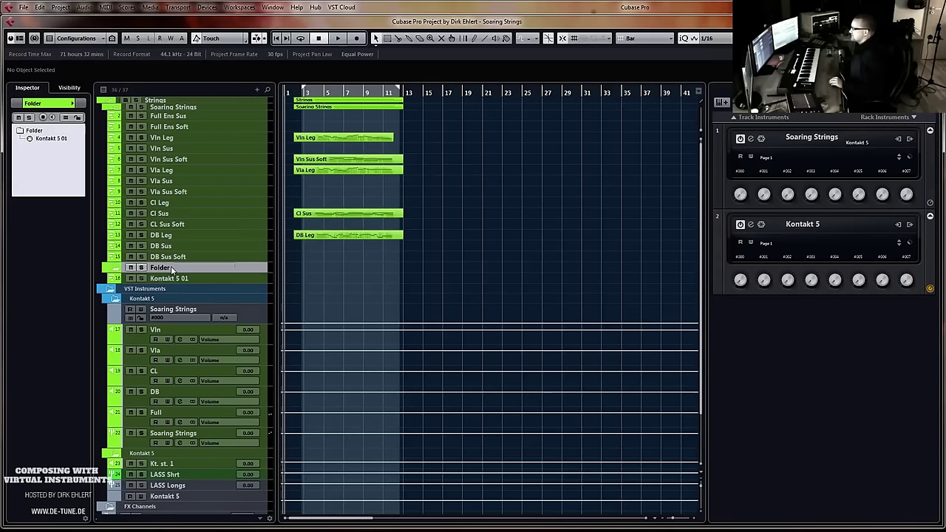
Rename the new folder track as LASS
click(71, 104)
click(136, 102)
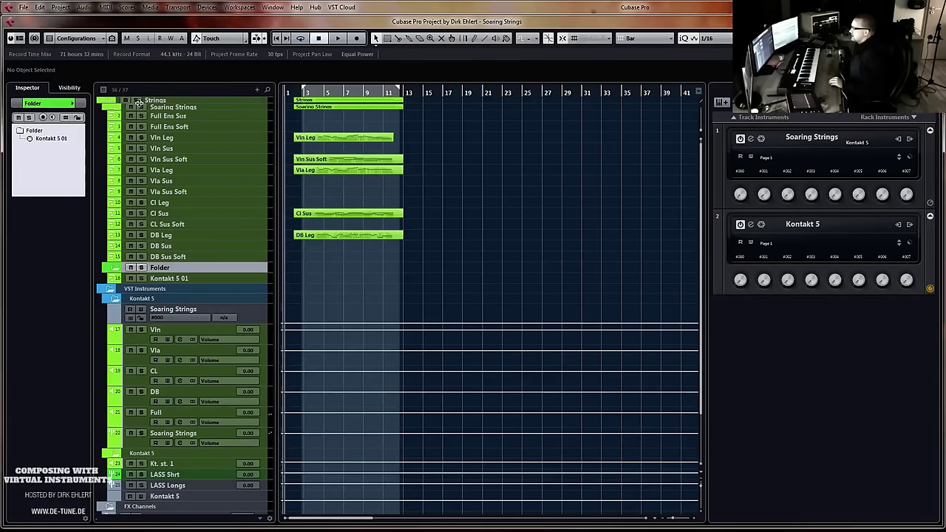
double_click(159, 267)
text(LASS)
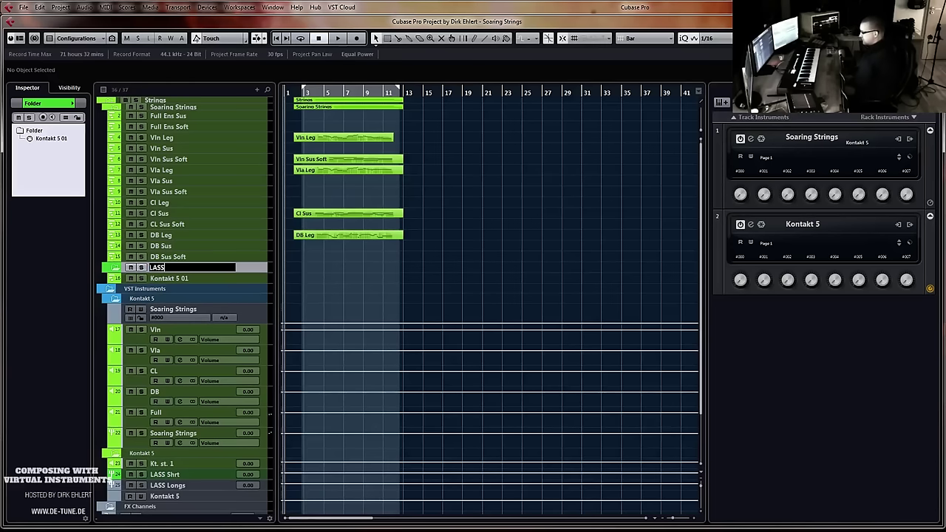
key(Return)
Rename the Kontakt 5 01 MIDI track as Vln A+B Spicc
click(175, 278)
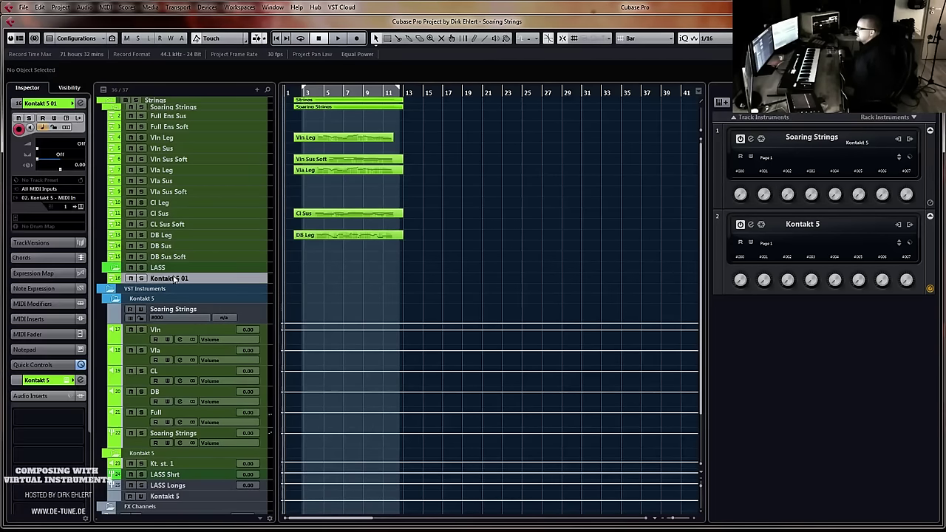
double_click(175, 279)
text(Vln)
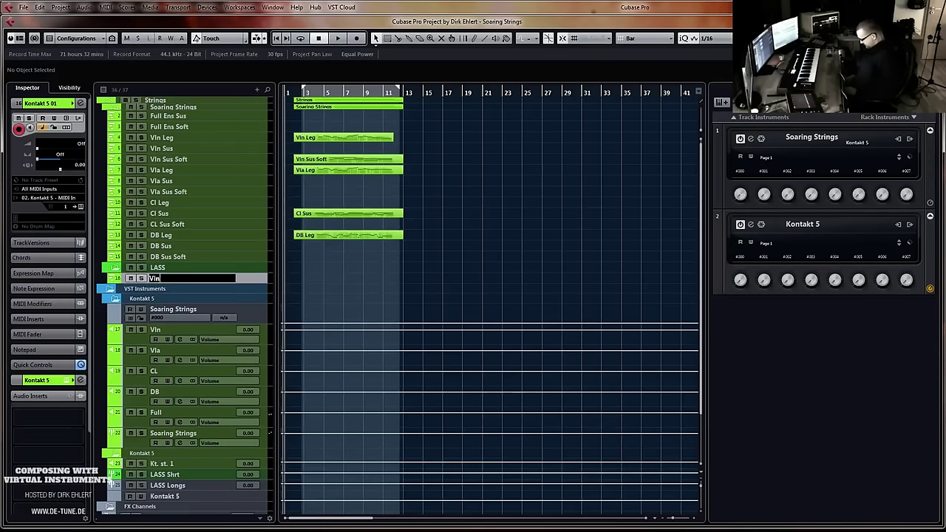
text( A-B)
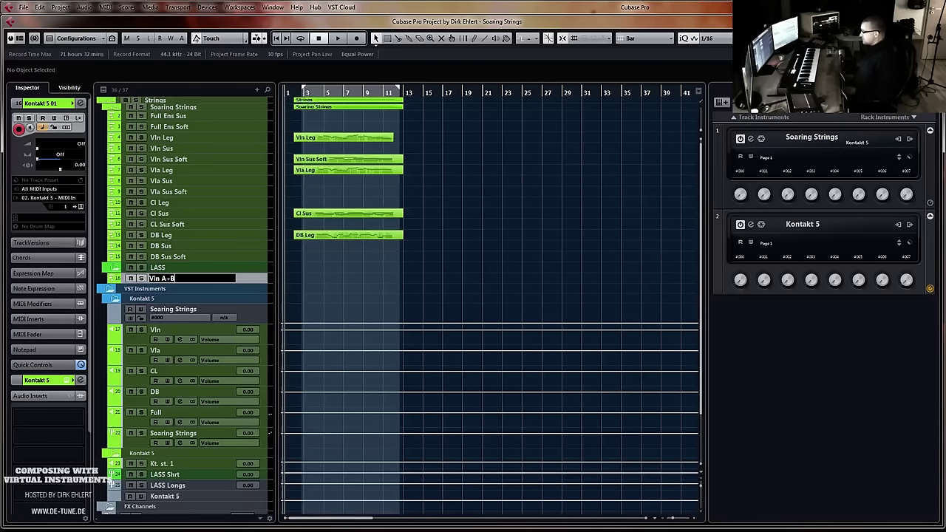
text( Spicc)
key(Return)
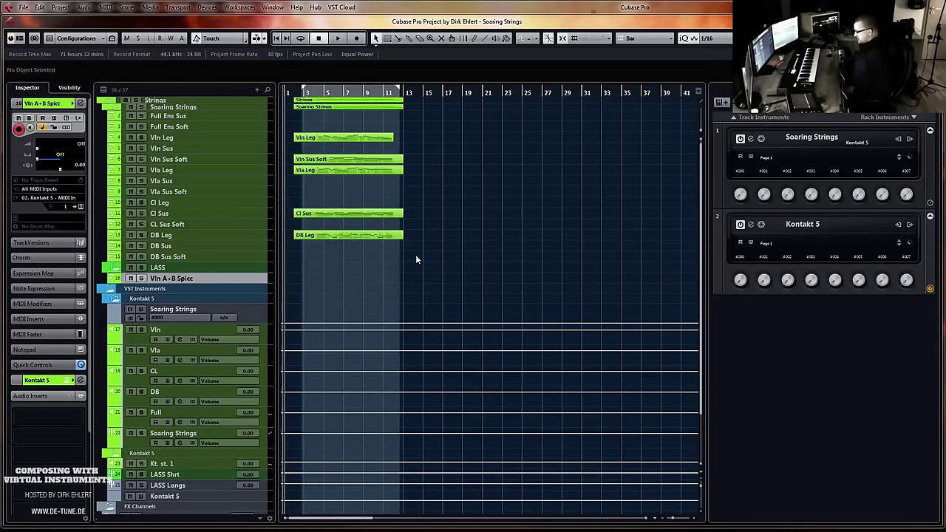
In the MixConsole, rename the Kt. st. 1 channel as Vln 1 and insert Reverberate-x64 in its first insert slot
drag(945, 30, 272, 2)
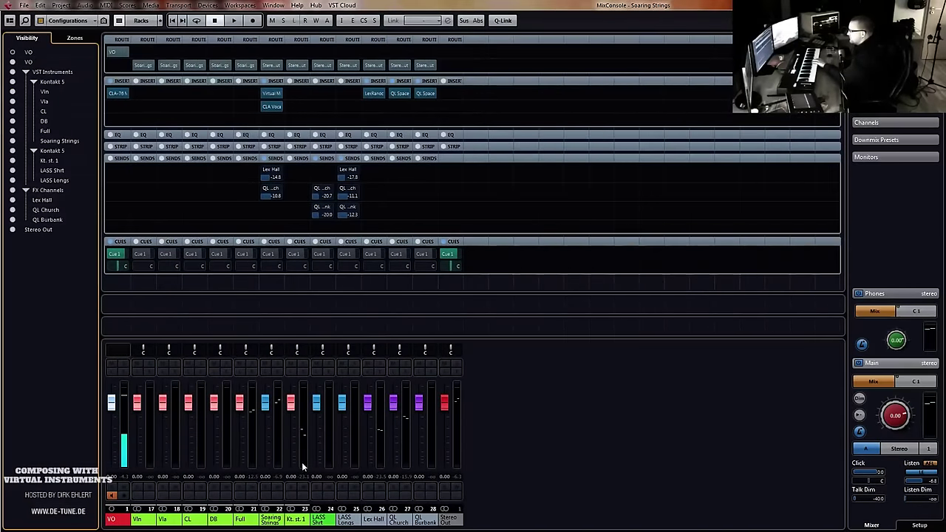
click(297, 518)
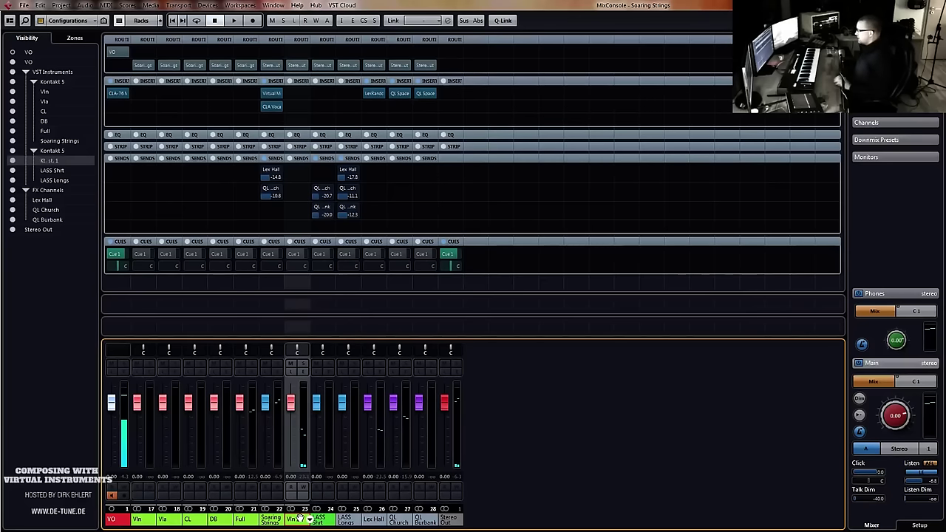
click(309, 94)
click(301, 151)
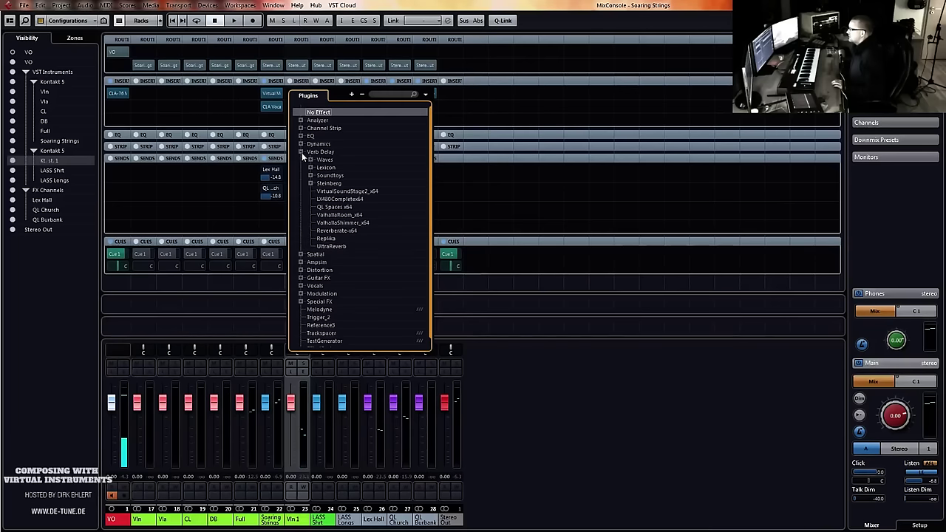
click(337, 230)
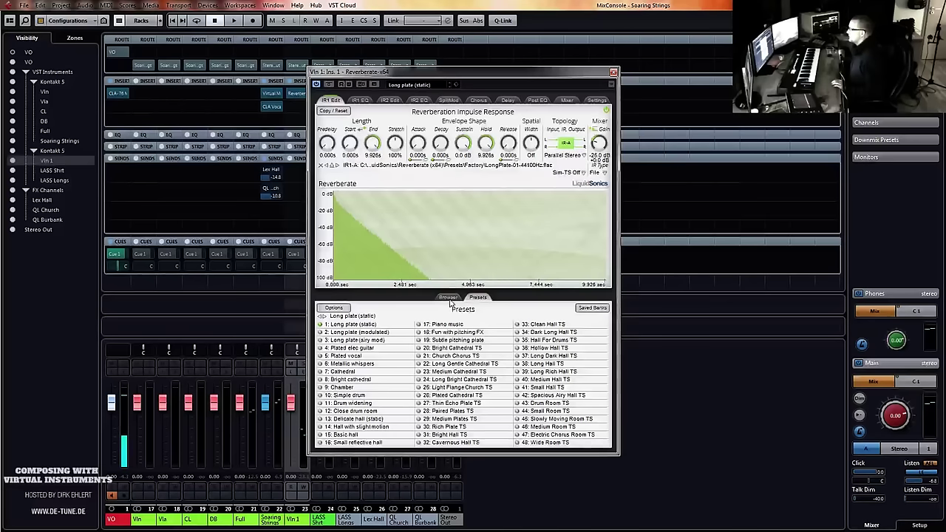
In Reverberate's sample browser, load 02_V1_FullBody_stage_44k.wav from the 00_HollywoodSound_LASS_Ed_44k folder as the first impulse response
click(448, 297)
double_click(399, 325)
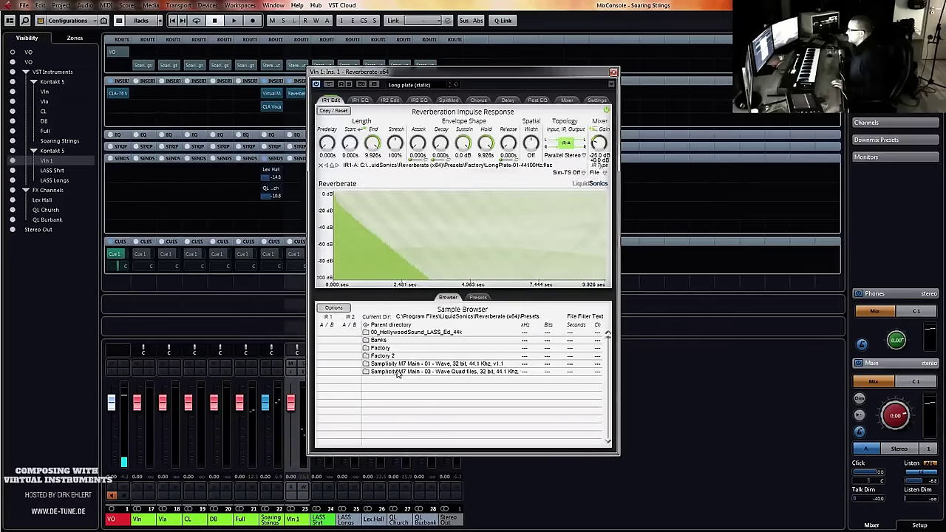
double_click(397, 332)
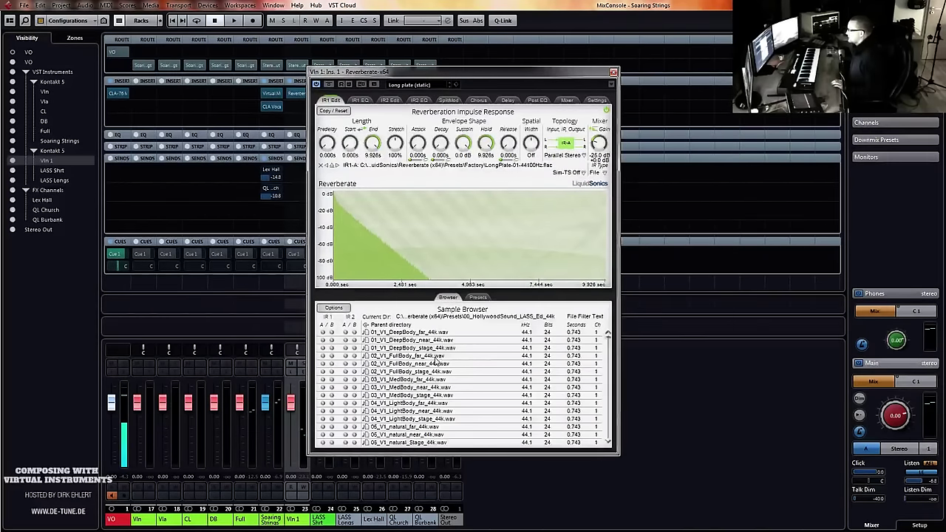
double_click(417, 373)
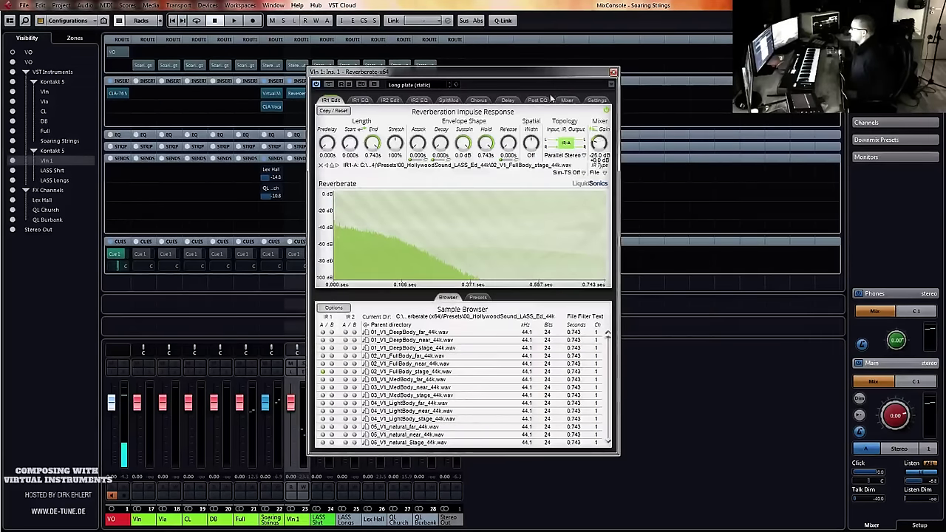
Set Reverberate's final dry/wet mix to fully wet, return to the IR1 settings and close the plug-in window
click(591, 101)
click(566, 101)
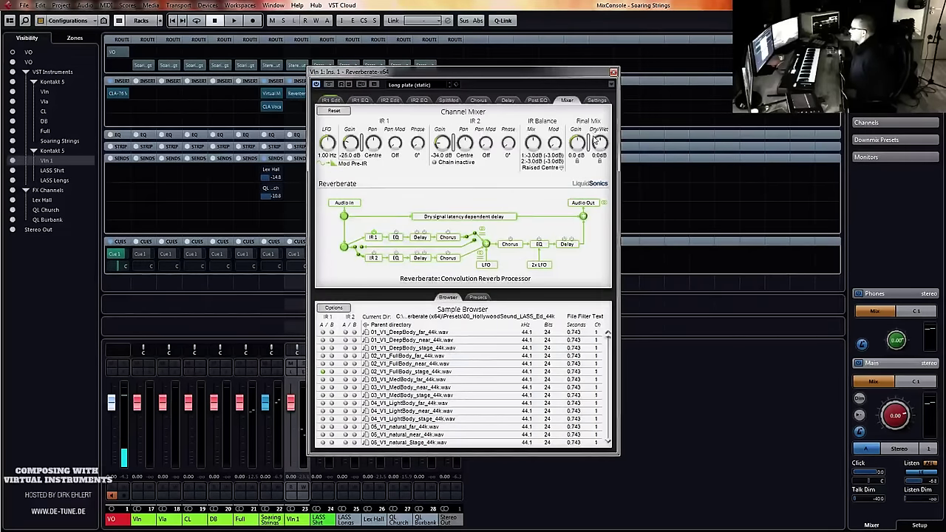
drag(602, 136, 606, 46)
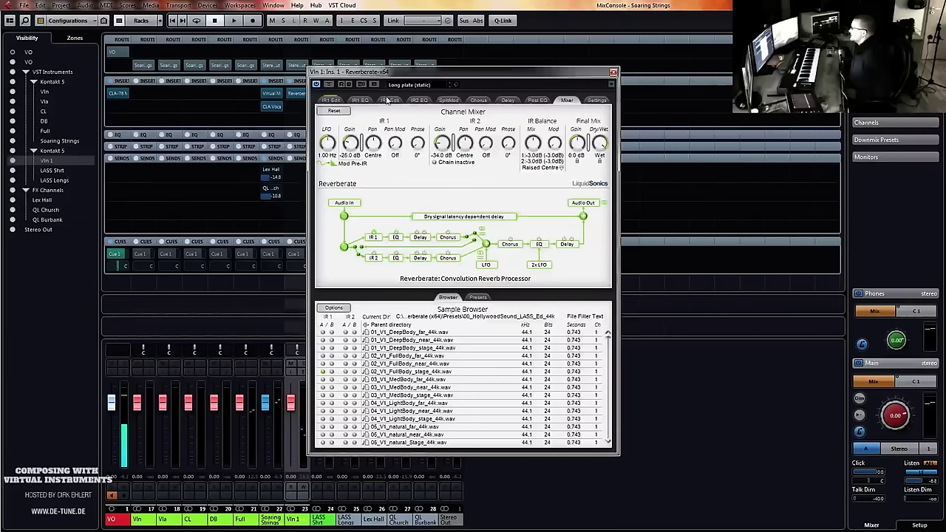
click(330, 101)
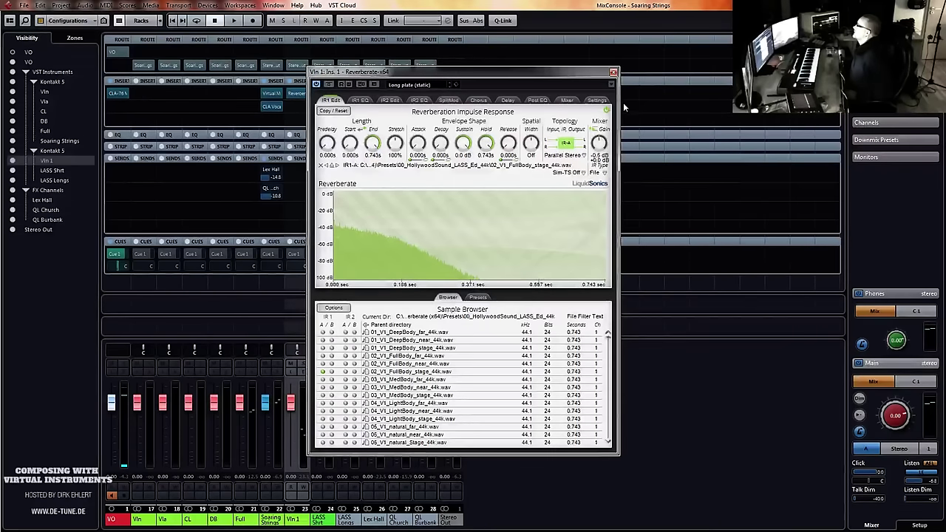
click(613, 72)
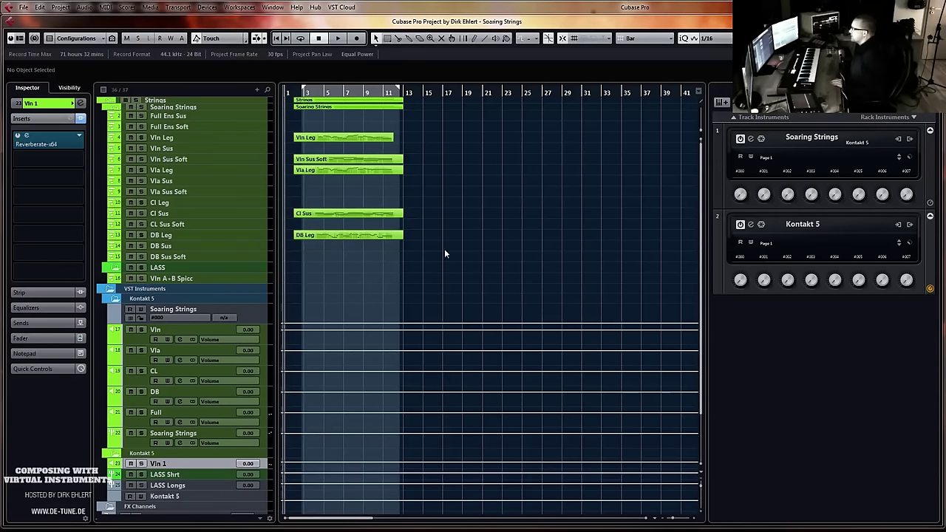
Select the Vln A+B Spicc track and compare its sound with the Vln 1 channel's inserts bypassed and active
click(189, 278)
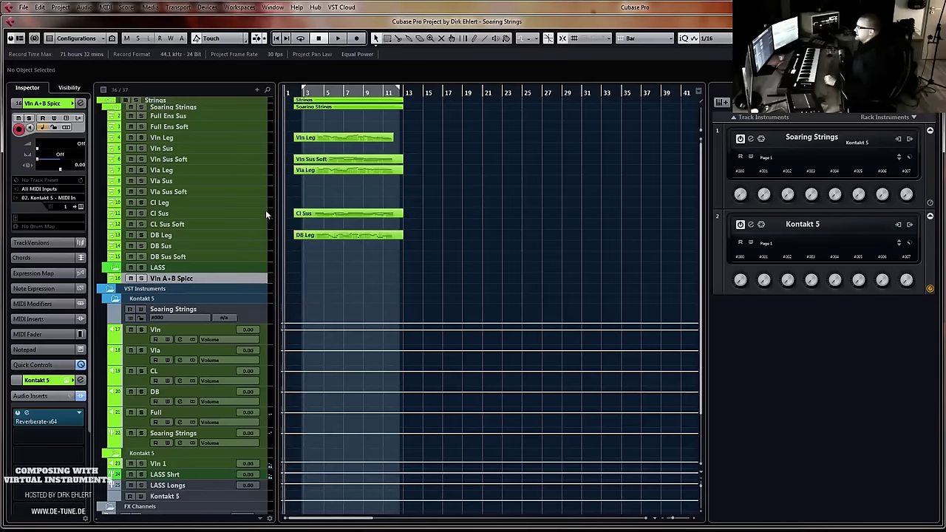
key(F3)
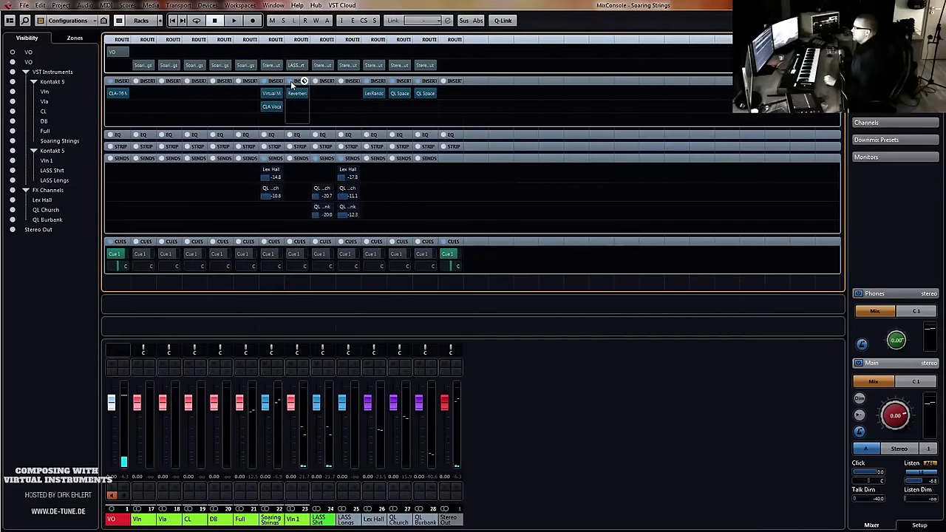
click(290, 80)
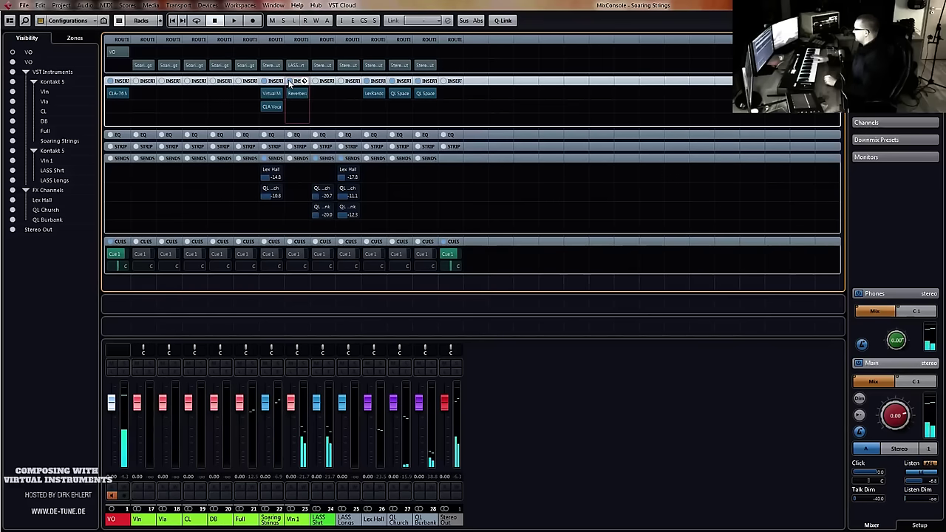
click(290, 81)
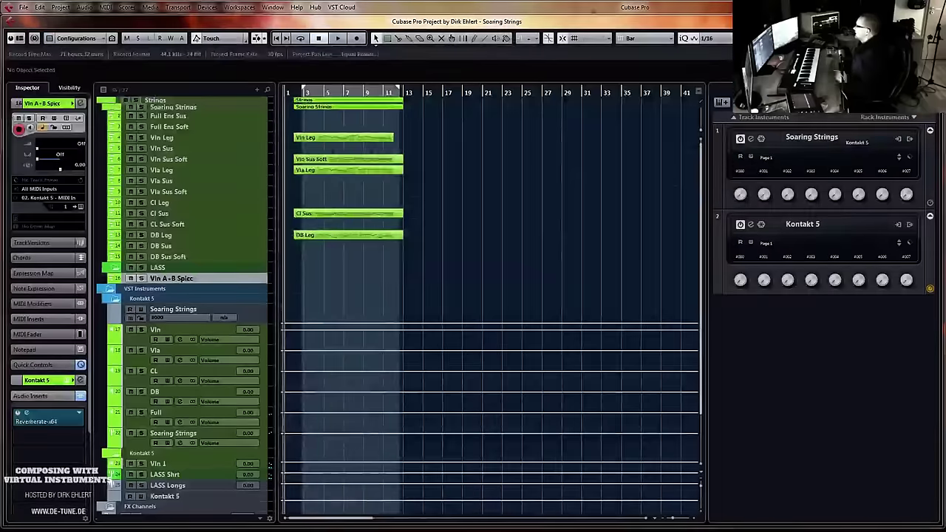
Add four MIDI tracks below the Vln A+B Spicc track
right_click(183, 280)
mouse_move(276, 280)
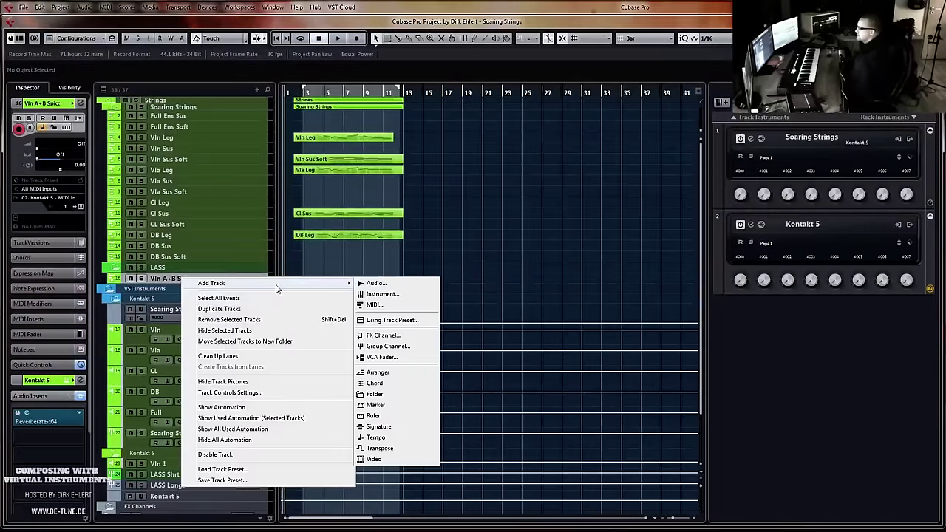
click(379, 306)
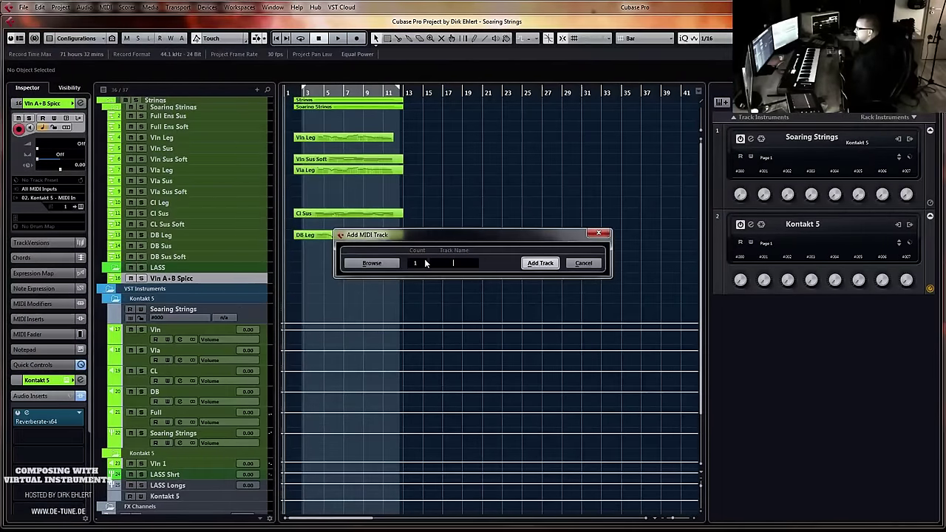
scroll(423, 260, up, 1)
key(Return)
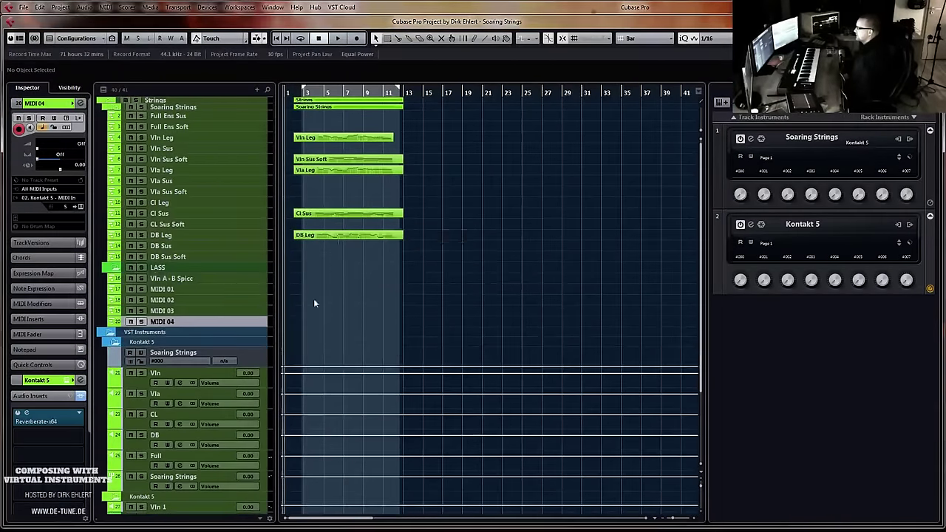
Rename the Vln A+B Spicc track as Vln 1 A+B Spicc
double_click(186, 291)
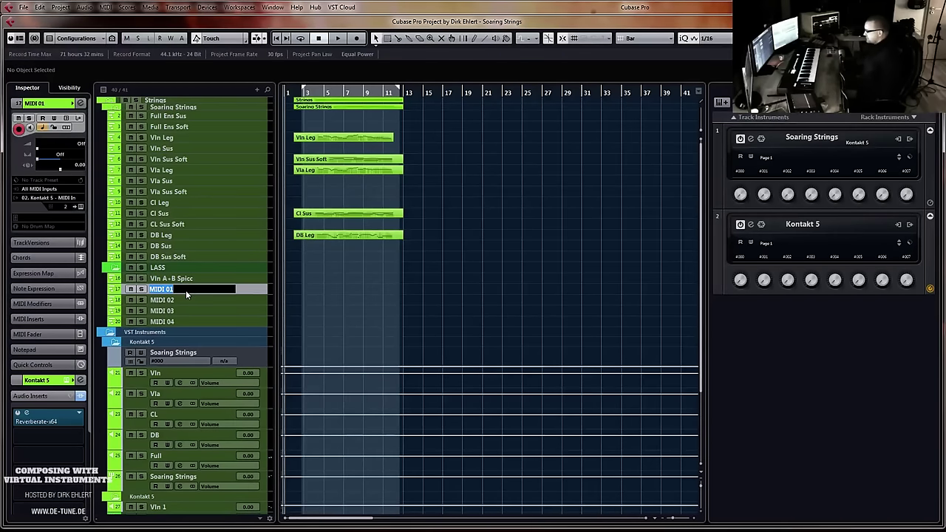
double_click(165, 278)
click(164, 279)
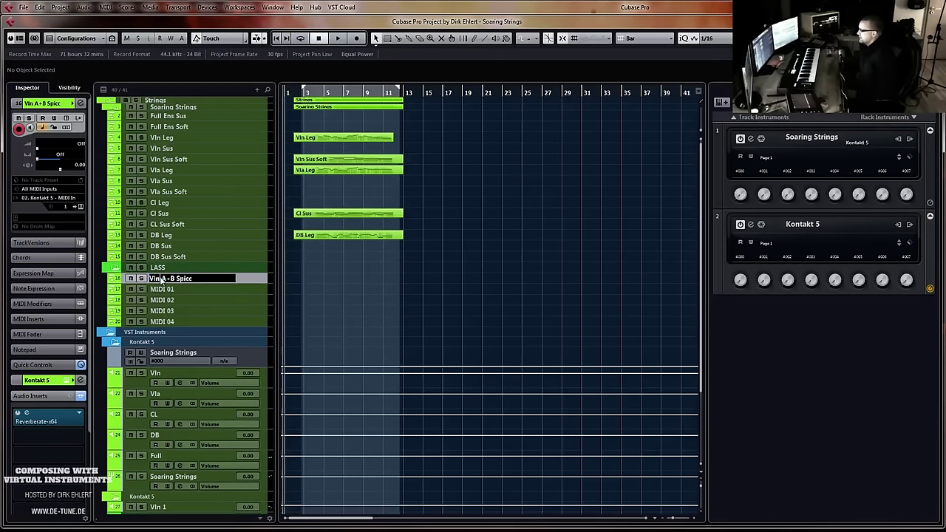
text(1)
key(Return)
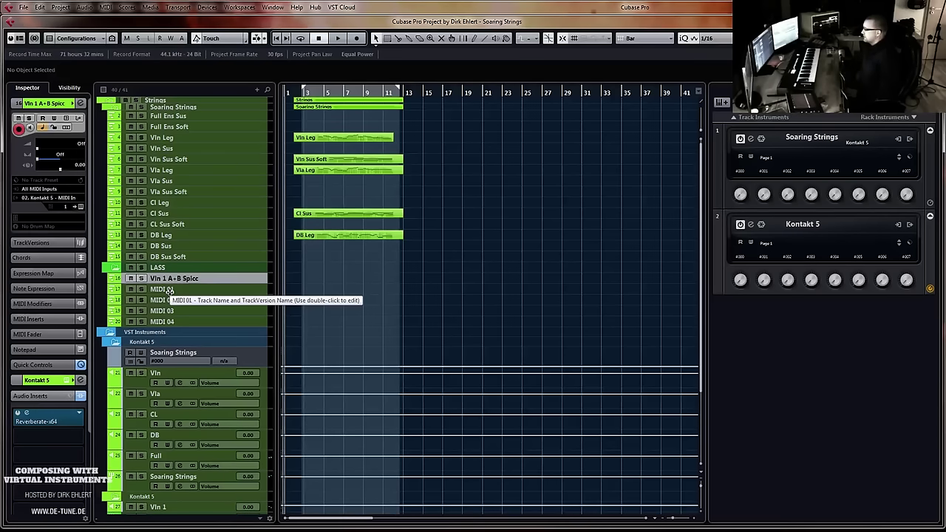
Rename the MIDI 01 track as Vln 2 A+B Spicc and the MIDI 02 track as Vla C Spicc
double_click(158, 290)
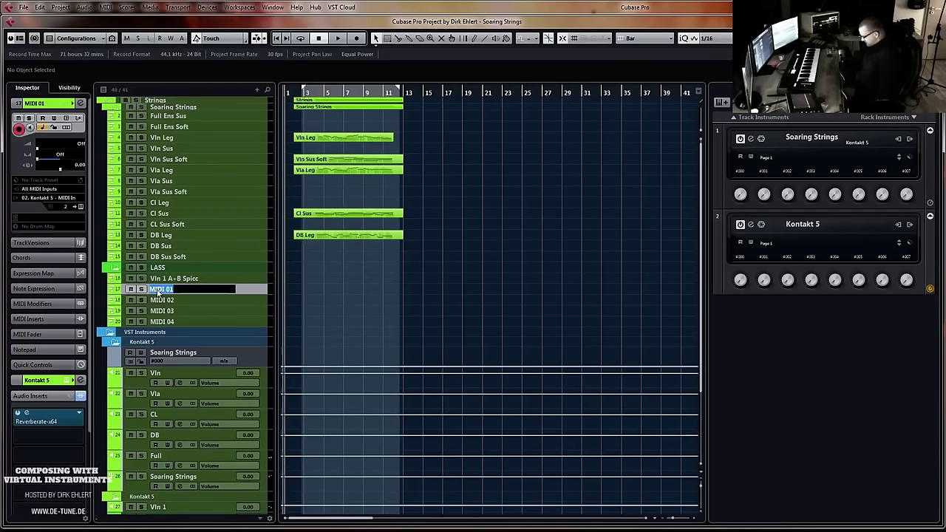
text(Vln 2)
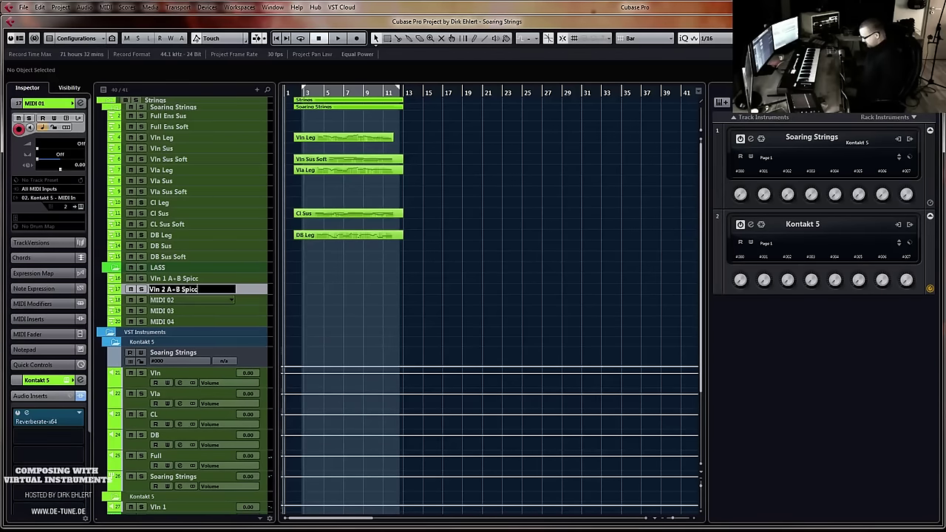
text( A+B Spicc)
key(Return)
double_click(161, 301)
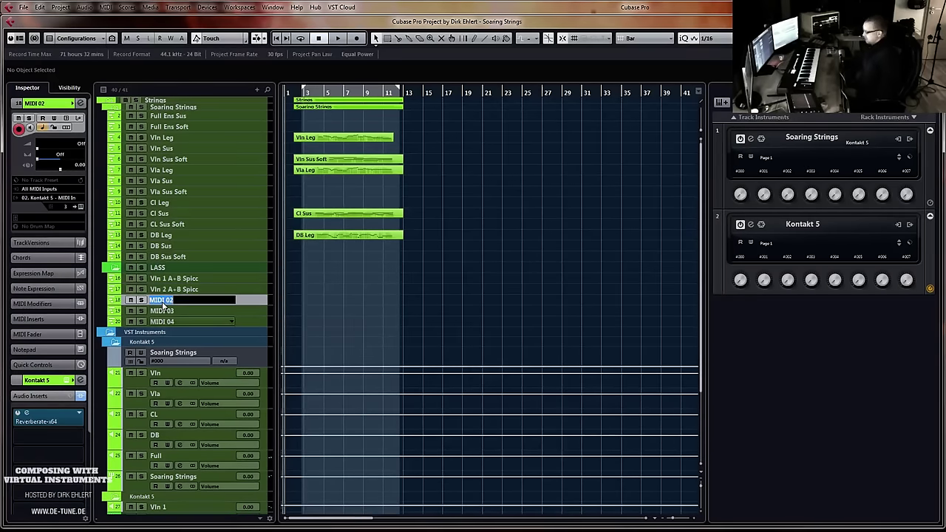
text(Vla)
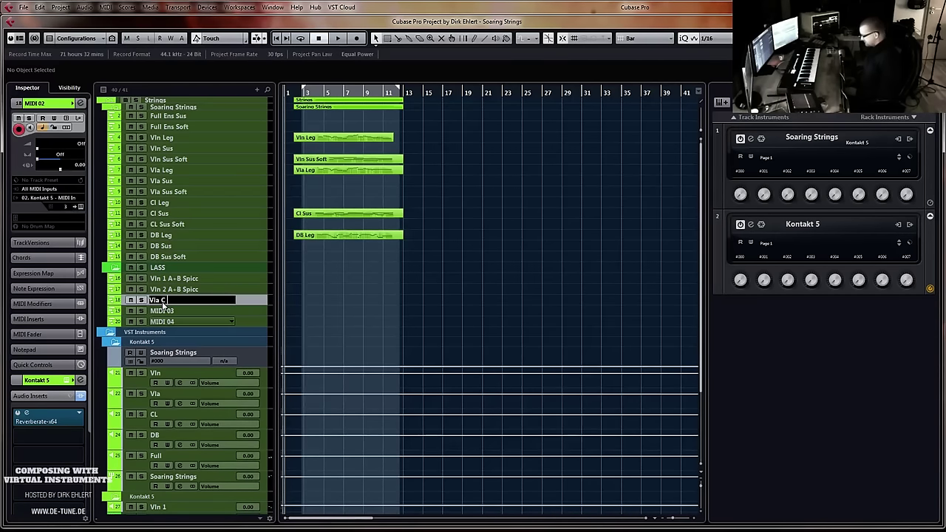
text(C Spicc)
key(Return)
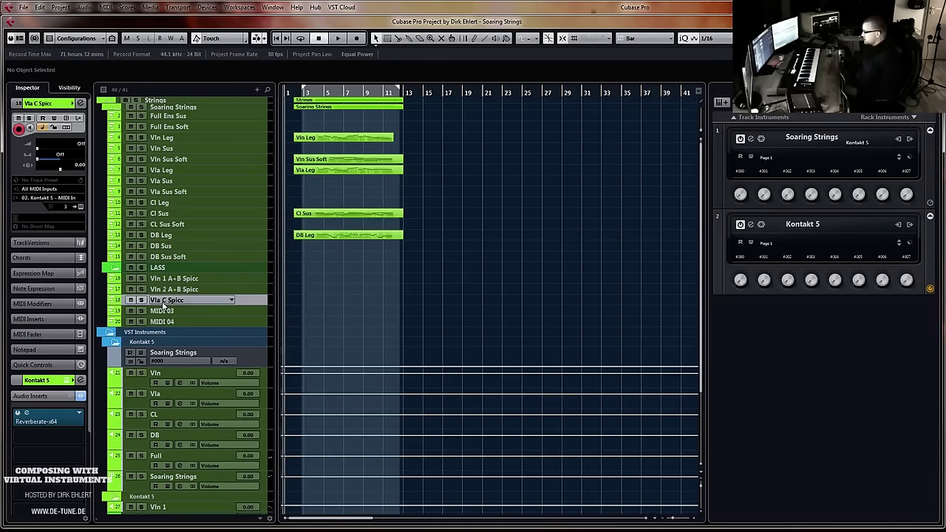
Rename the MIDI 03 track as Cl A+B Spicc and the MIDI 04 track as Db A Spicc
double_click(162, 311)
text(Cl A-B)
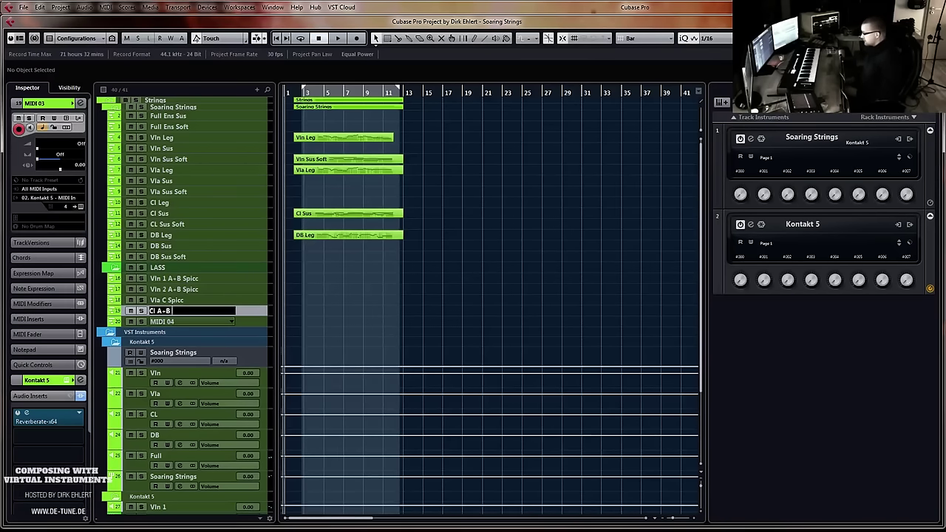
text(l A+B Spicc)
key(Return)
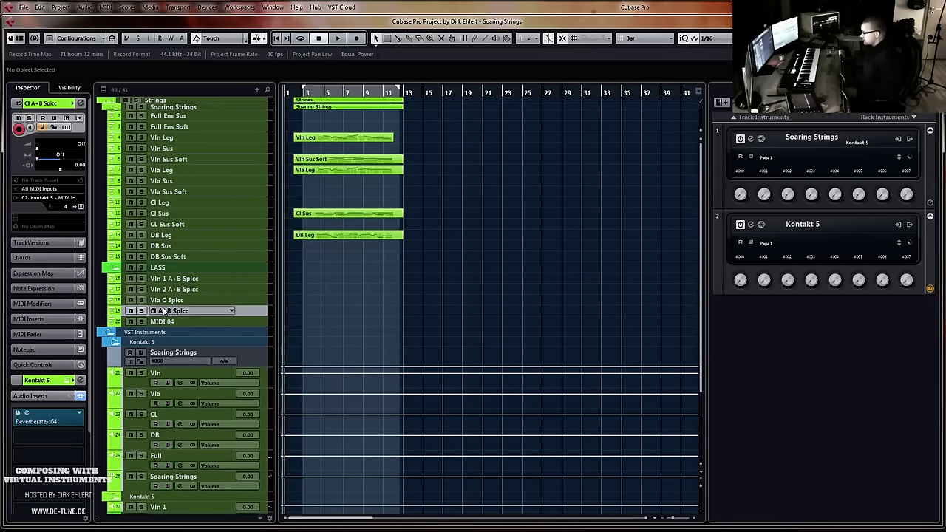
double_click(162, 321)
text(Db A)
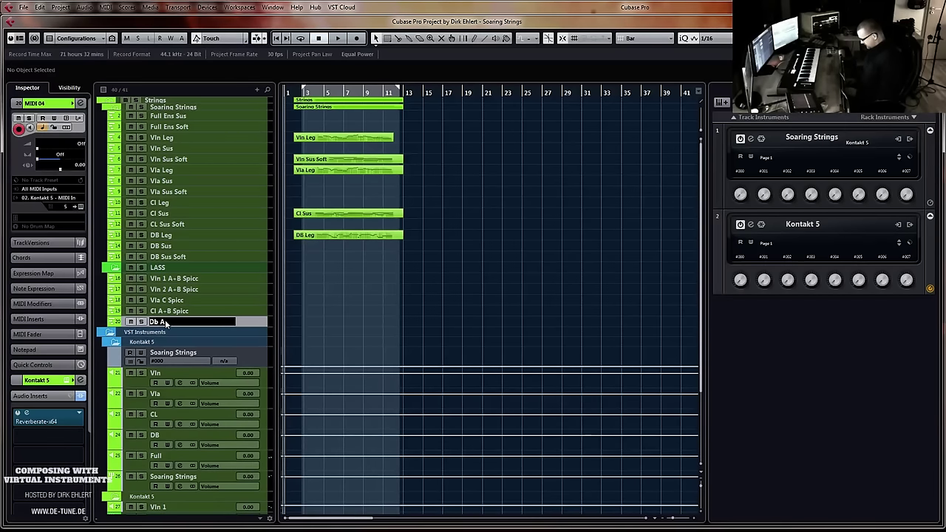
text( Spicc)
key(Return)
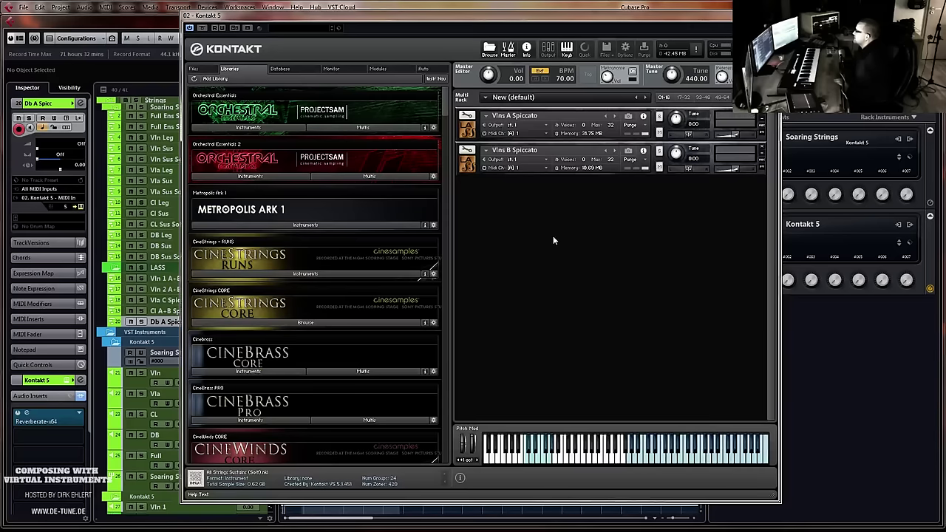
In Kontakt's library list, move LA Scoring Strings up to sit between CineBrass Pro and CineWinds Core
drag(568, 17, 426, 33)
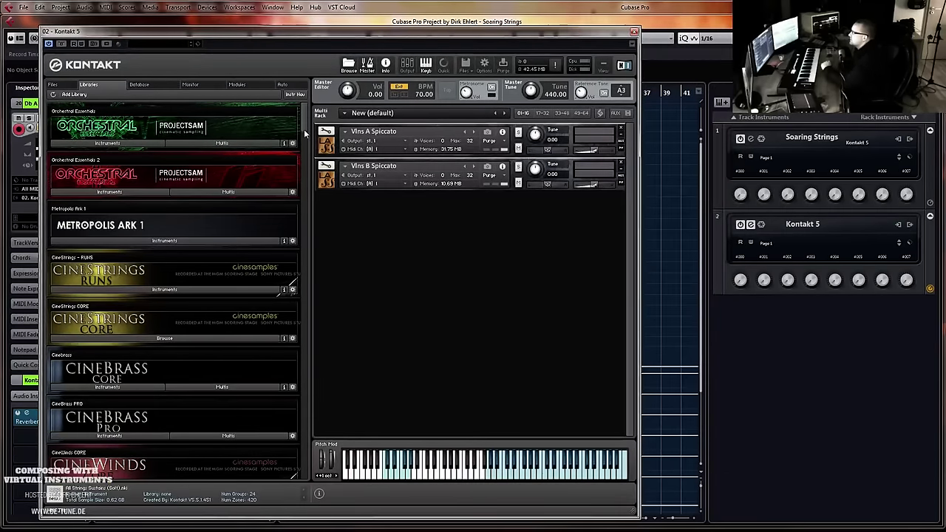
scroll(304, 126, down, 3)
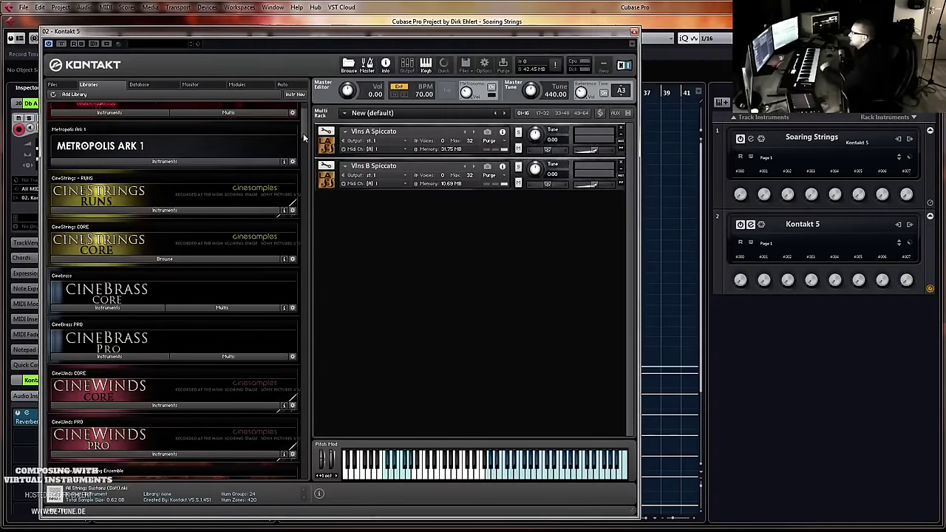
drag(307, 132, 310, 168)
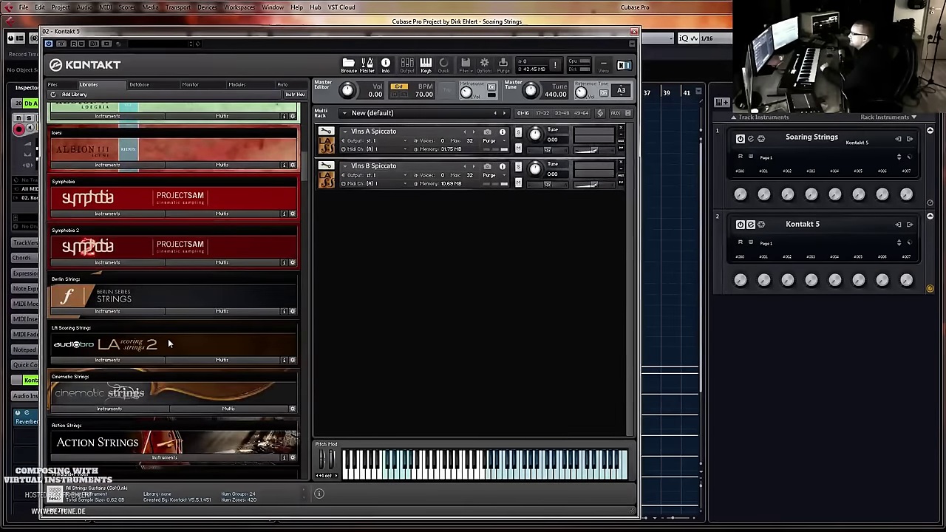
drag(169, 320, 215, 147)
drag(305, 166, 305, 145)
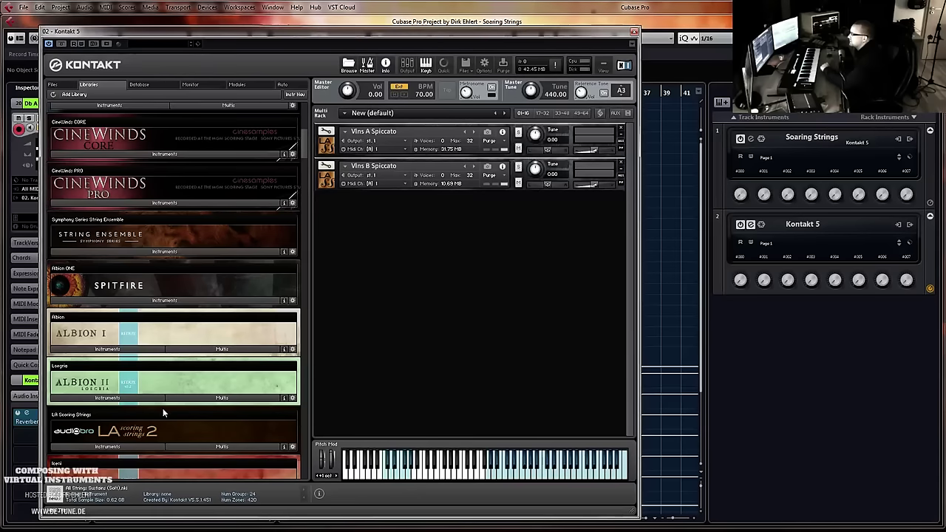
drag(159, 406, 208, 152)
drag(305, 147, 305, 140)
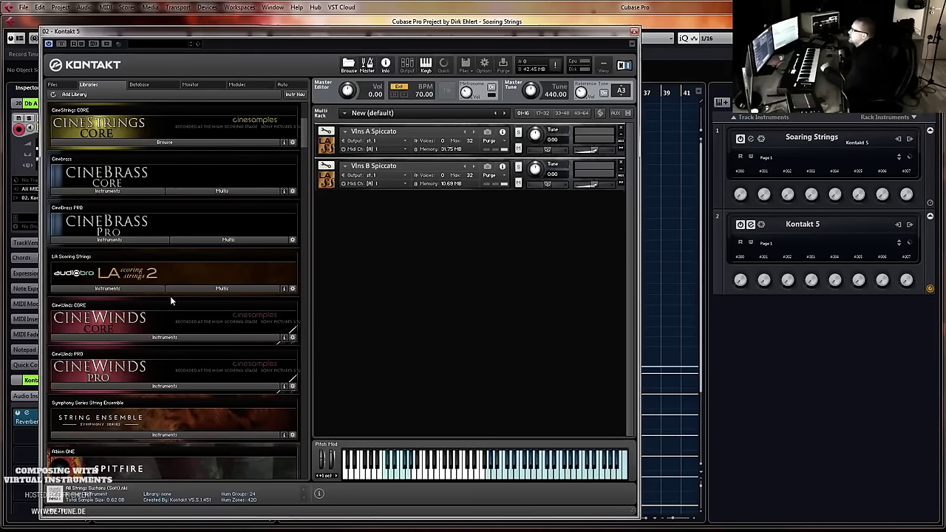
Activate the Kt. st.5 stereo output of the second rack instrument, Kontakt 5, and rename that instrument as LASS
click(911, 225)
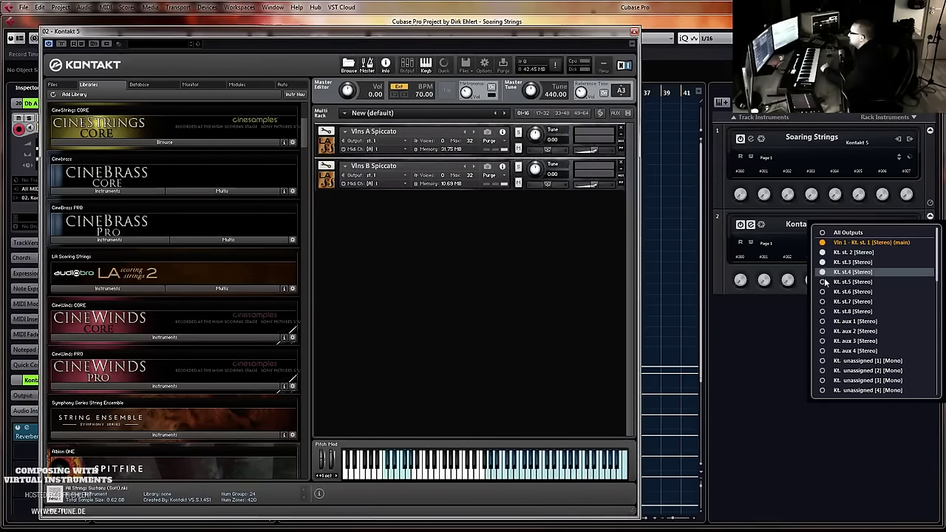
click(824, 281)
click(798, 229)
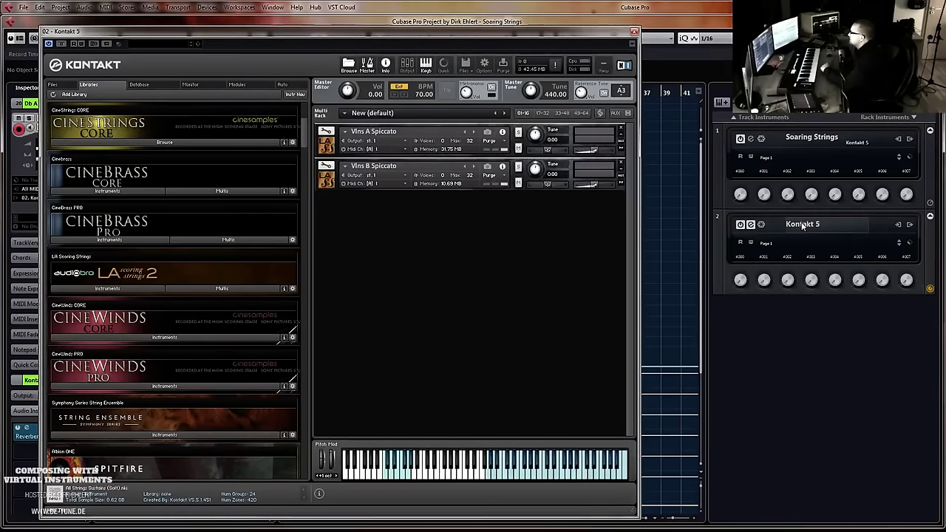
double_click(803, 224)
text(LASS)
key(Return)
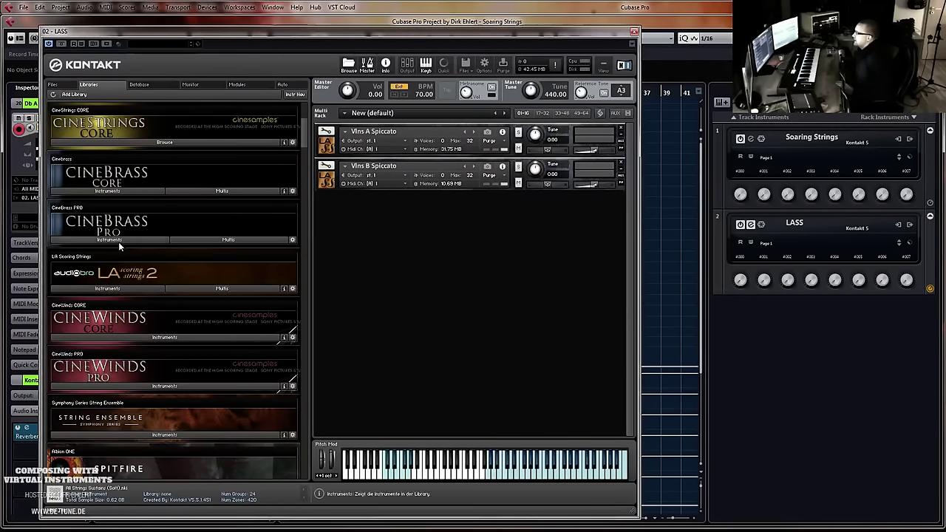
Load the LASS patches Vlns II A Spiccato and Vlns II B Spiccato, and set Vlns II B to MIDI channel 2 on Port A
click(122, 288)
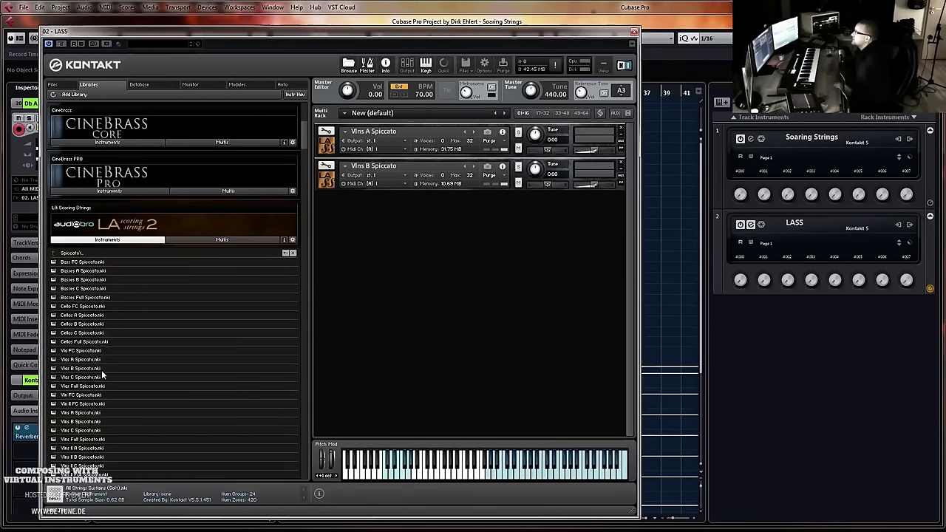
double_click(81, 448)
double_click(82, 457)
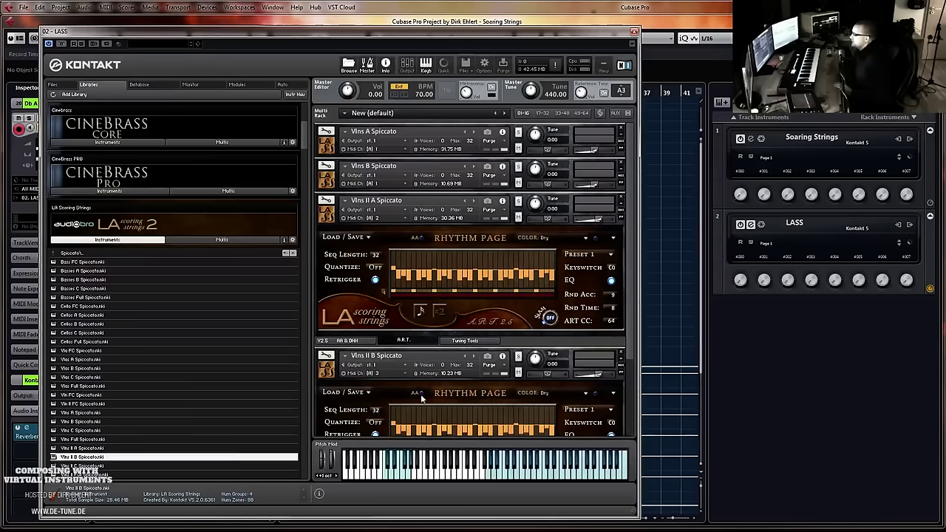
click(598, 219)
drag(597, 220, 593, 219)
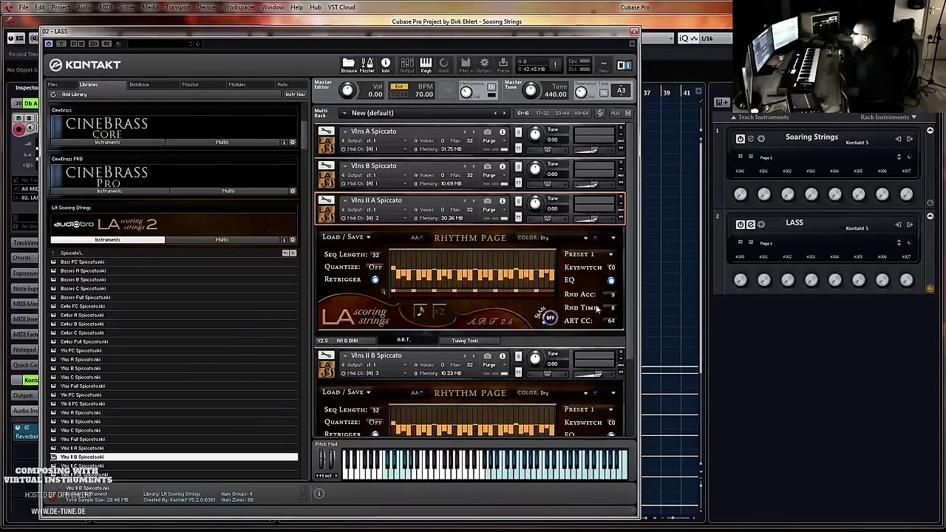
click(598, 375)
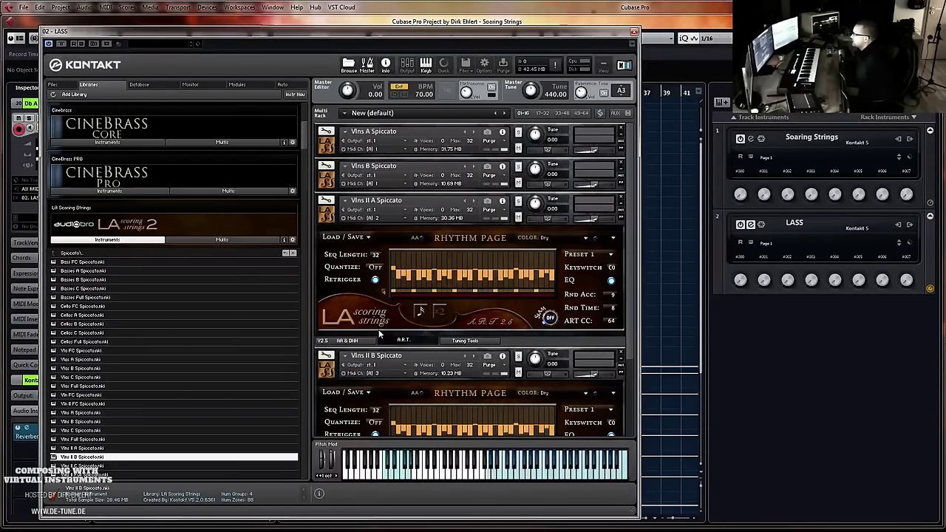
click(373, 374)
mouse_move(418, 392)
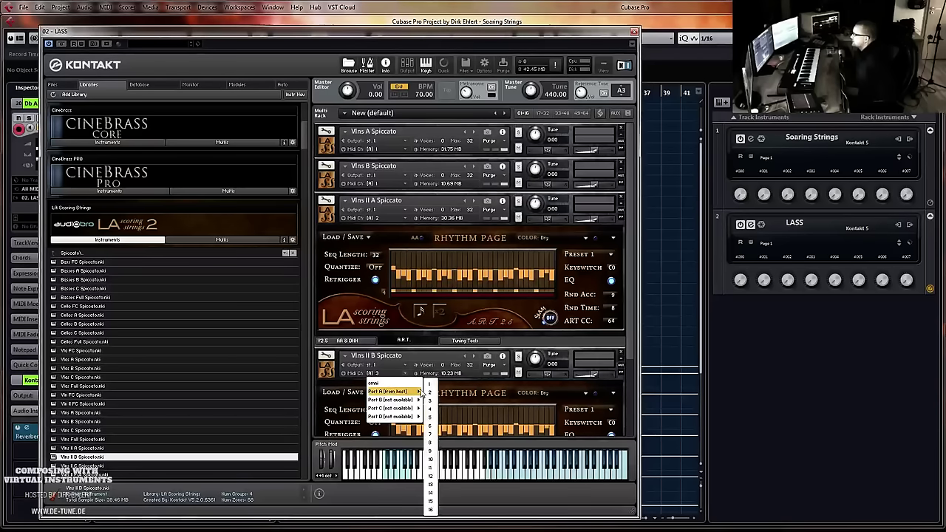
click(431, 394)
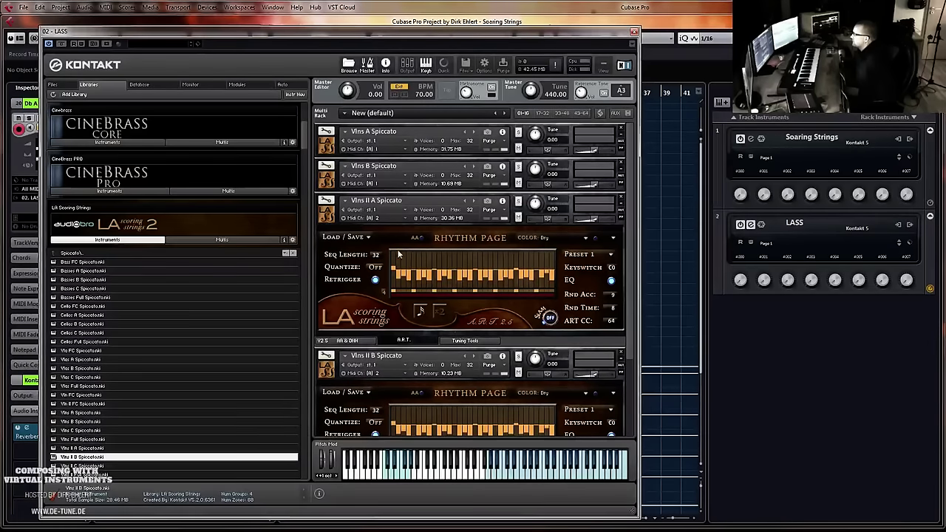
Route Vlns II A Spiccato and Vlns II B Spiccato to output st. 2 and collapse both instruments
click(383, 212)
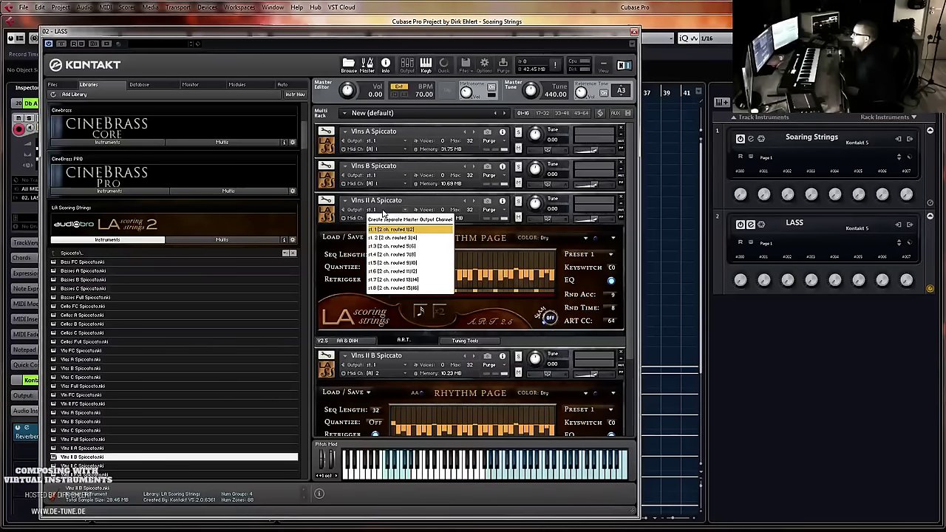
click(390, 232)
click(370, 365)
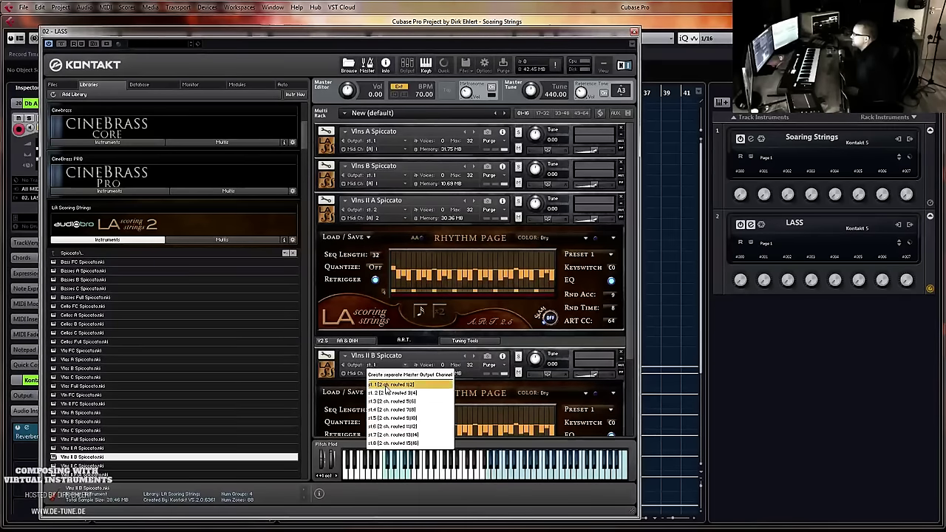
click(381, 387)
click(329, 224)
click(326, 244)
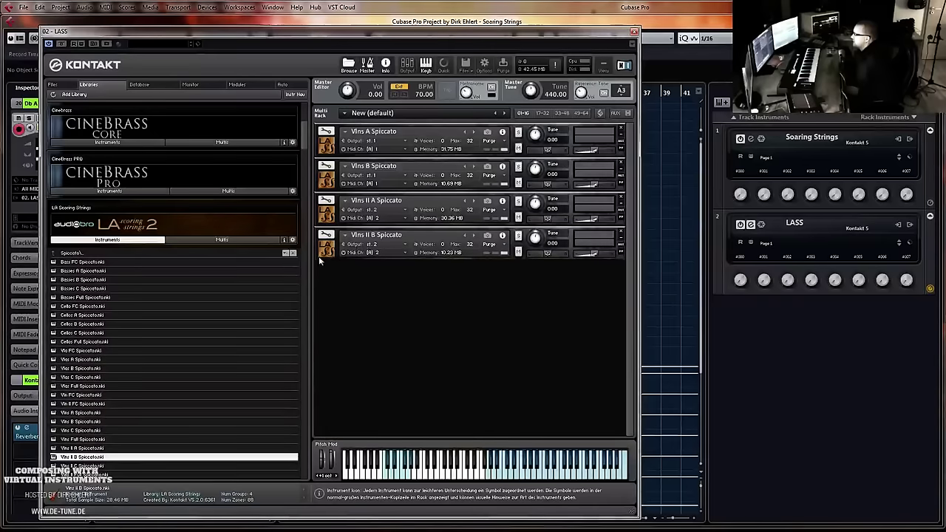
Load the Vlas C Spiccato patch, route it to output st.3, and collapse it
click(88, 422)
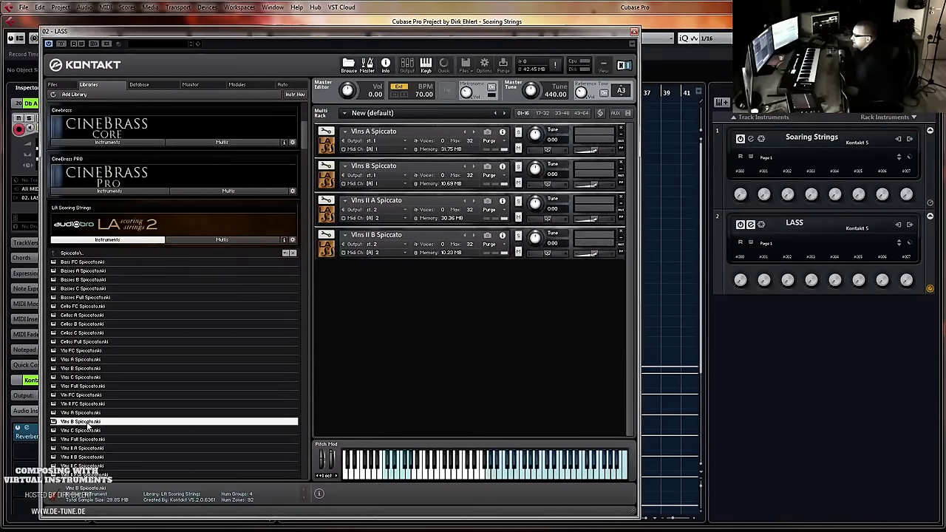
scroll(88, 425, down, 2)
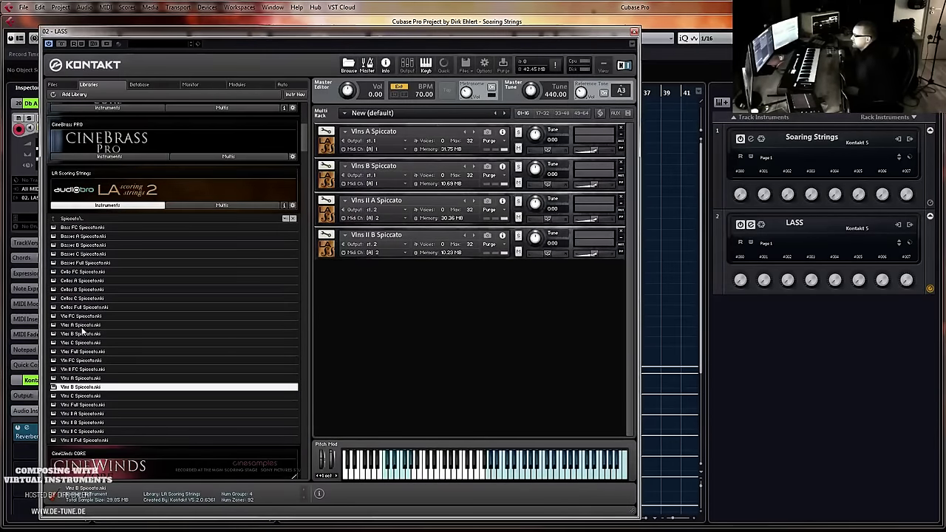
double_click(80, 342)
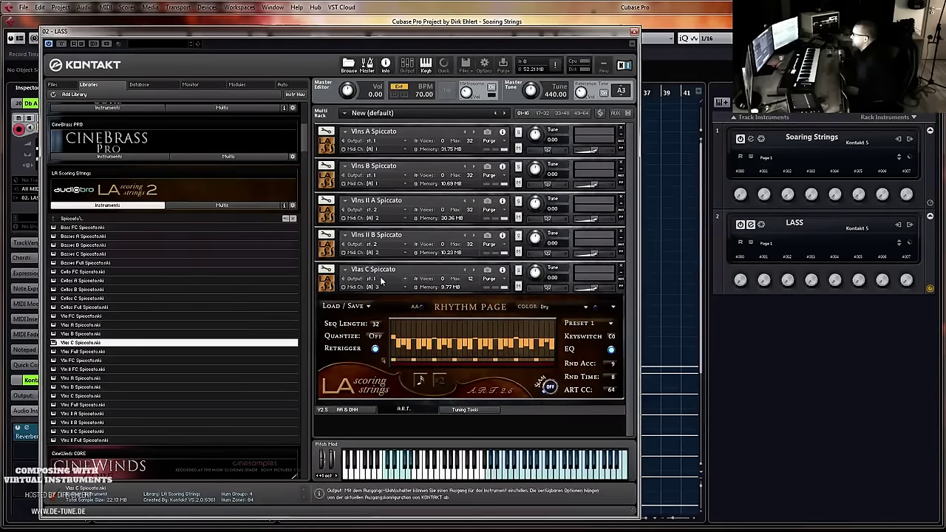
click(381, 279)
click(379, 309)
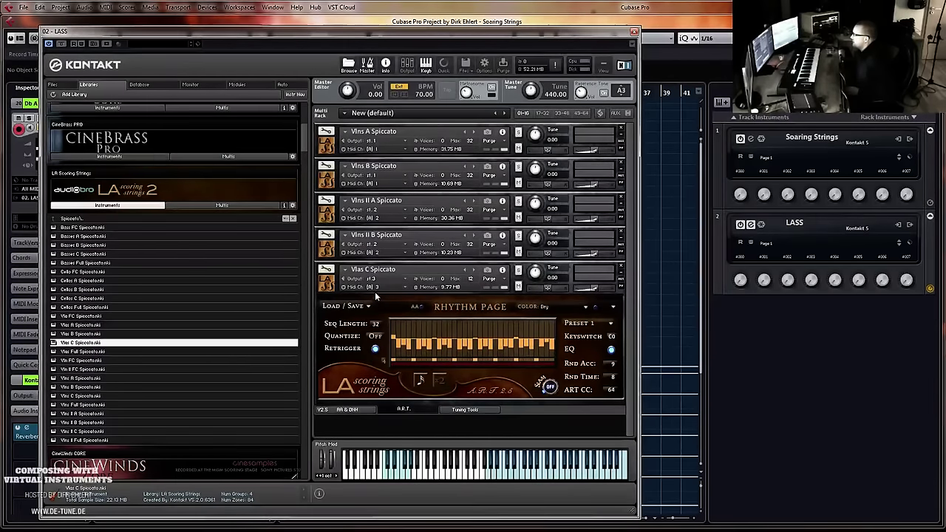
click(327, 286)
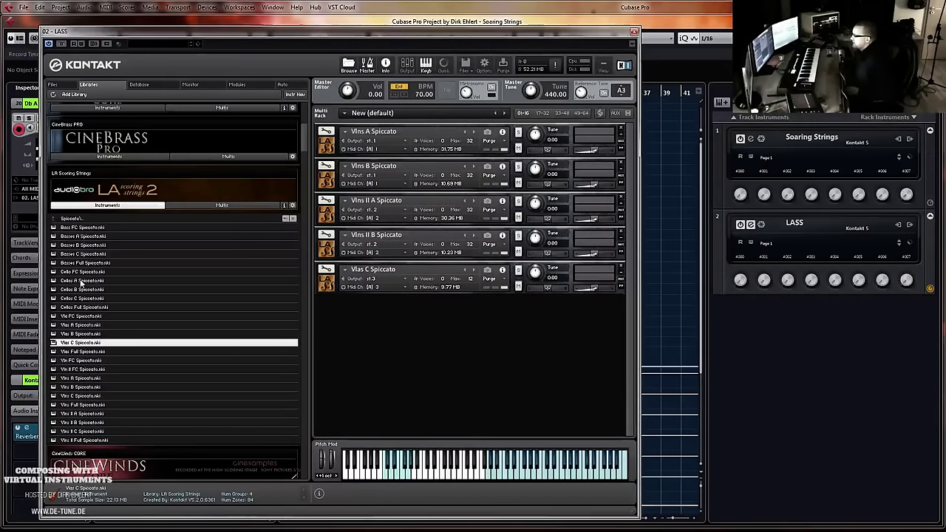
Load the Cellos A Spiccato and Cellos B Spiccato patches and route both to output st.4
double_click(81, 280)
click(79, 290)
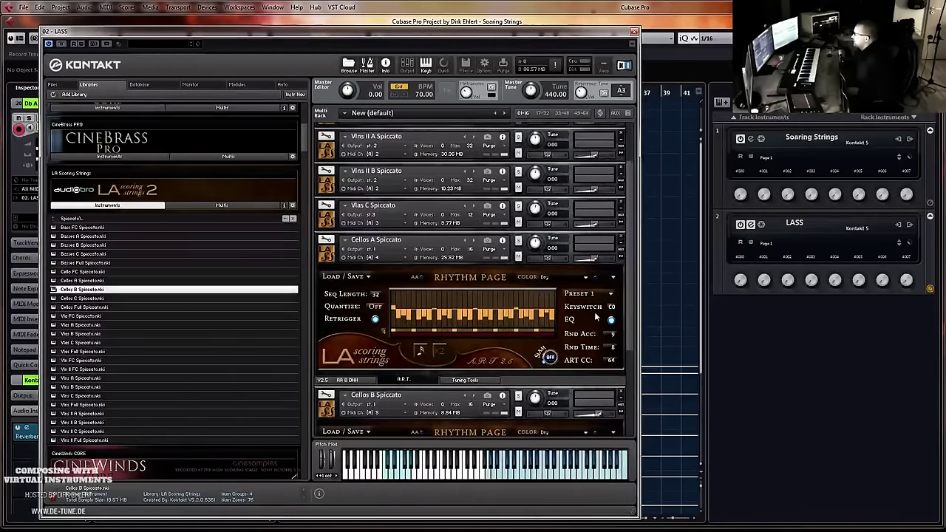
click(380, 250)
click(384, 299)
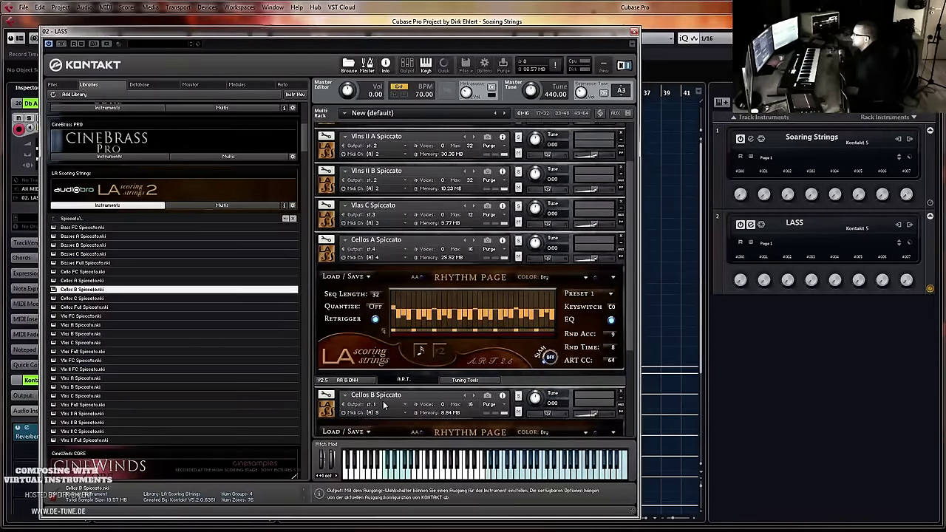
click(383, 404)
click(395, 451)
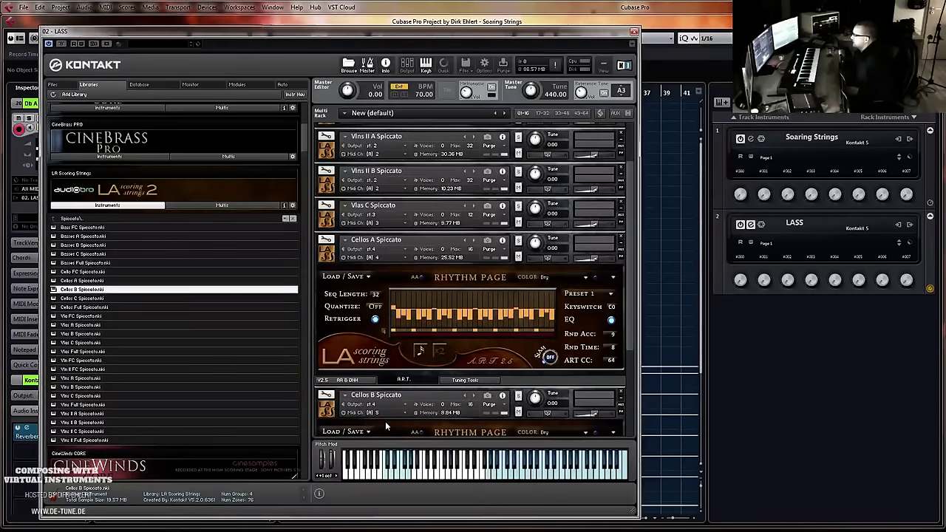
Set Cellos B Spiccato to MIDI channel 4 on Port A and collapse both cello instruments
click(380, 412)
mouse_move(396, 431)
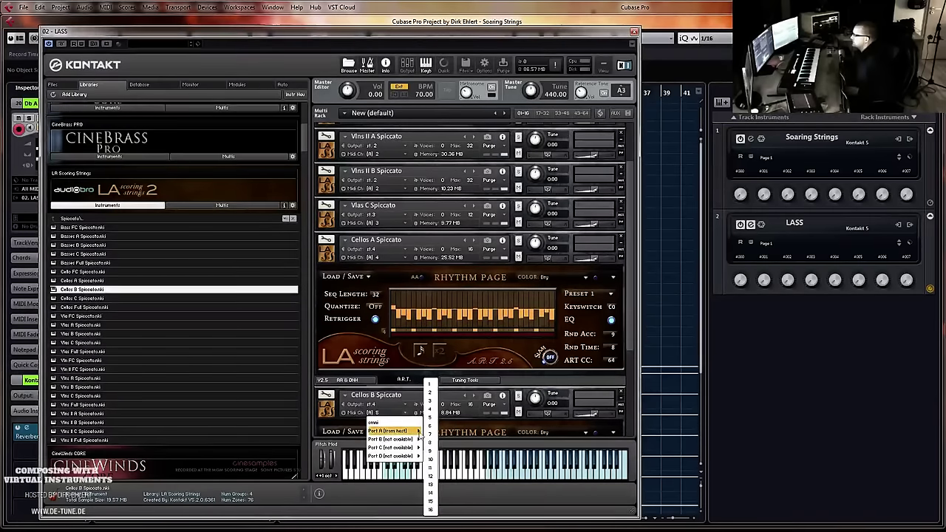
click(431, 409)
click(327, 252)
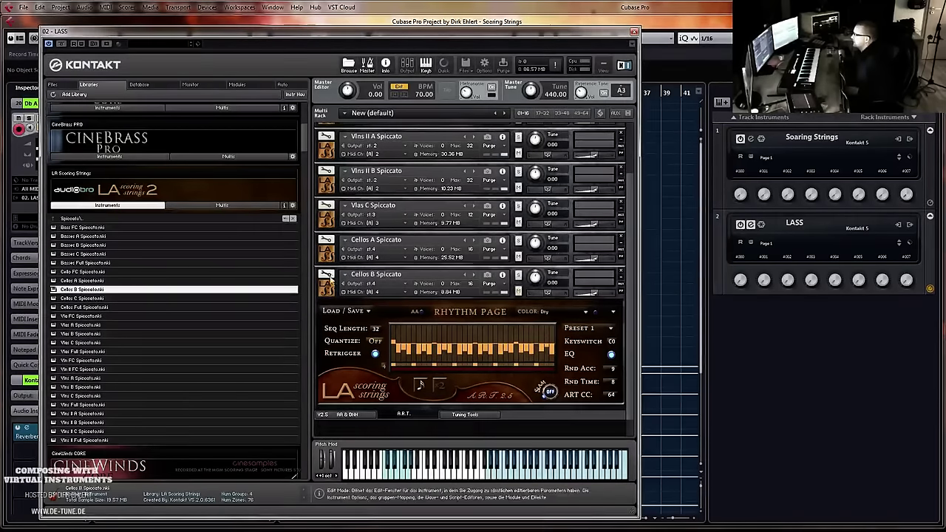
click(327, 277)
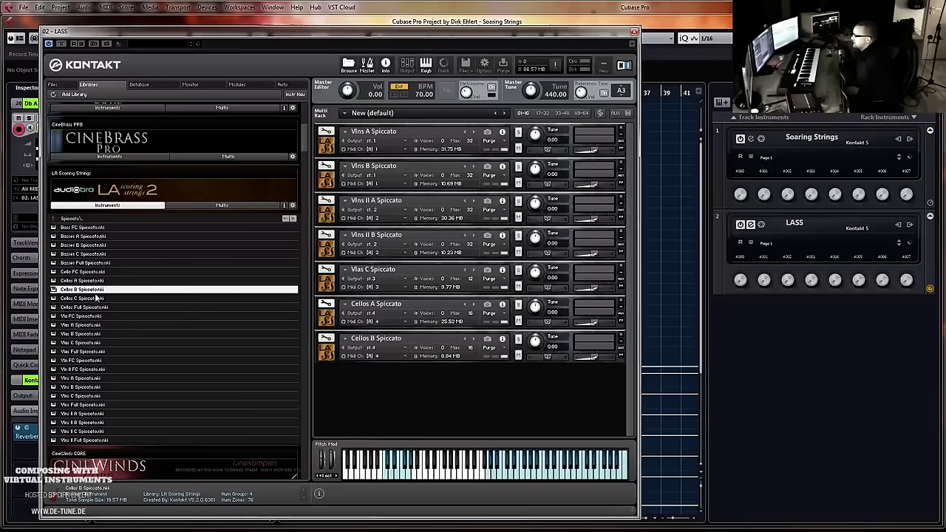
Load the Basses A Spiccato patch, route it to output st.5, and close the LASS instrument window
double_click(91, 237)
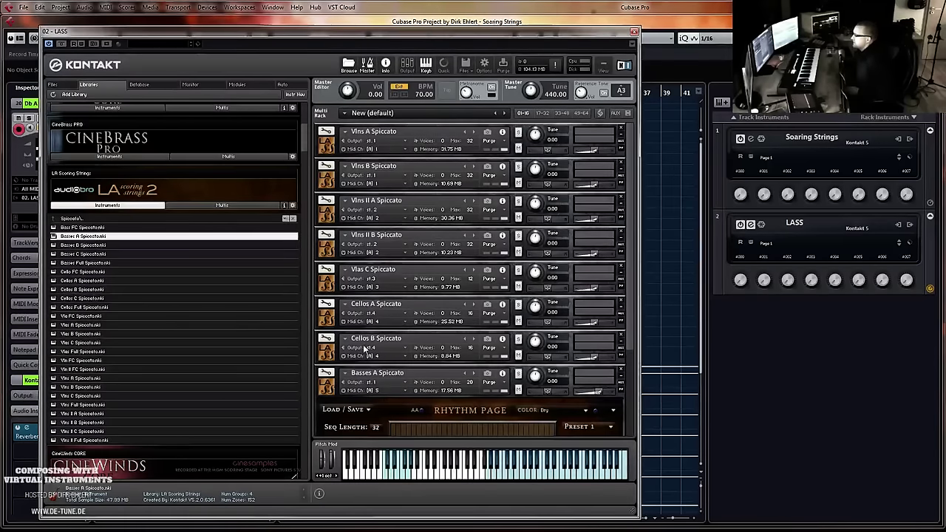
scroll(630, 317, down, 4)
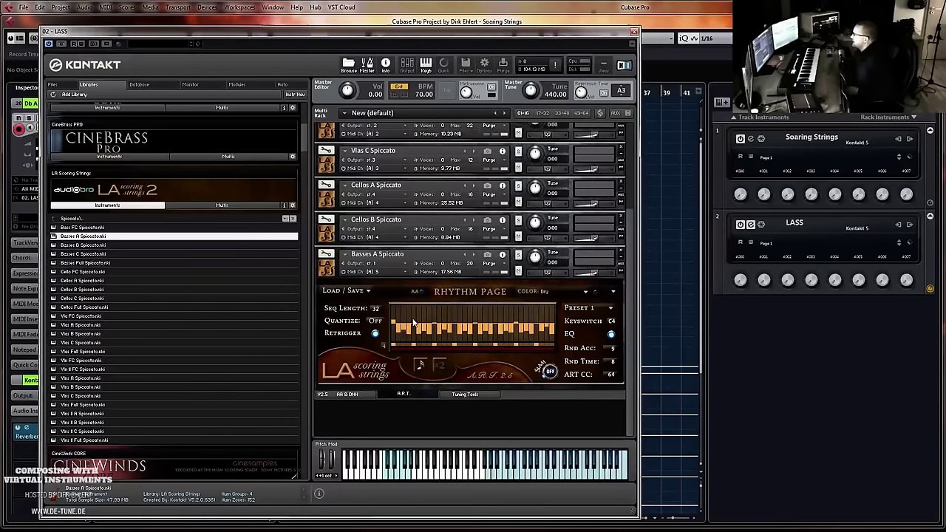
click(385, 263)
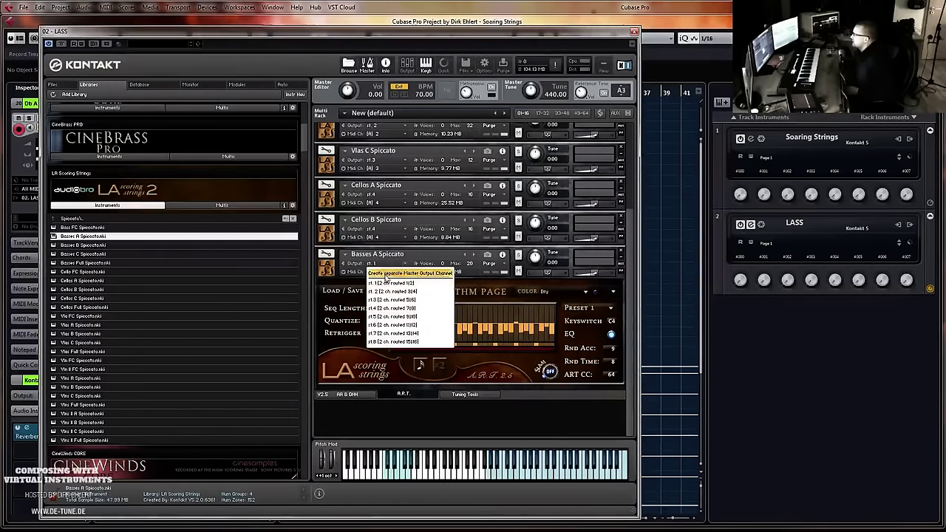
click(406, 319)
click(634, 32)
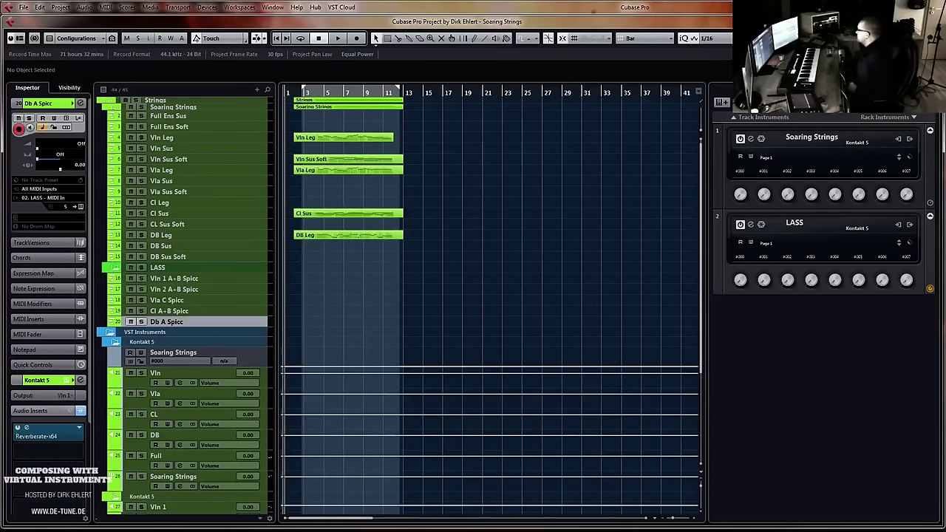
In the MixConsole, rename the Kt. st. 2 channel as Vln 2 and colour the Vln 1 channel the same green as LASS Shrt
key(F3)
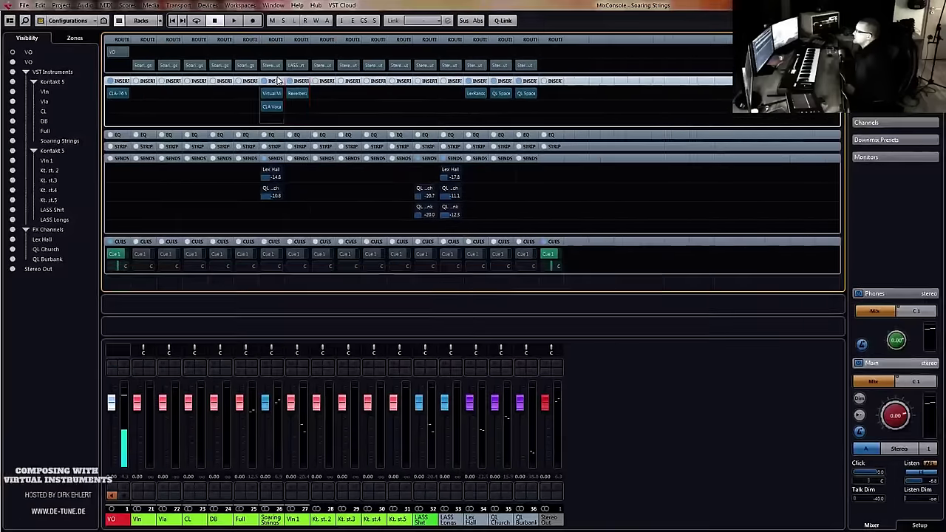
click(324, 520)
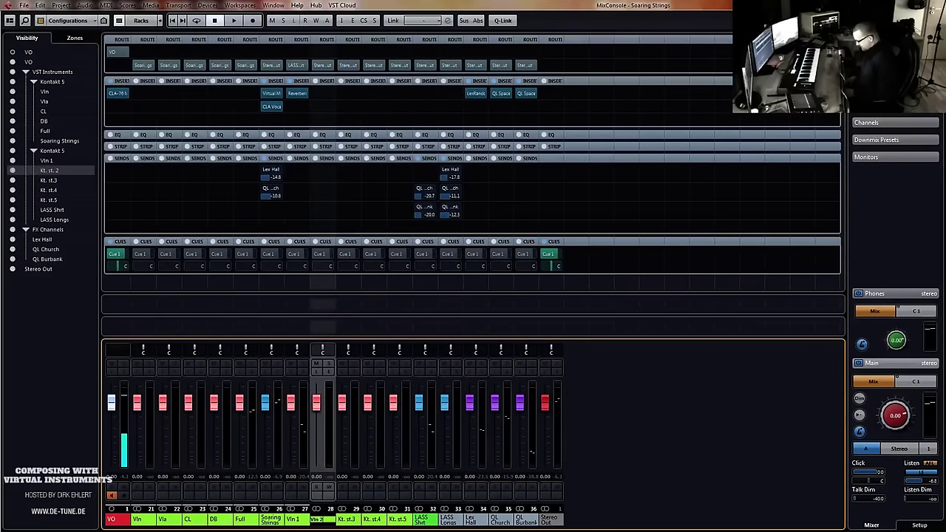
click(309, 520)
click(370, 497)
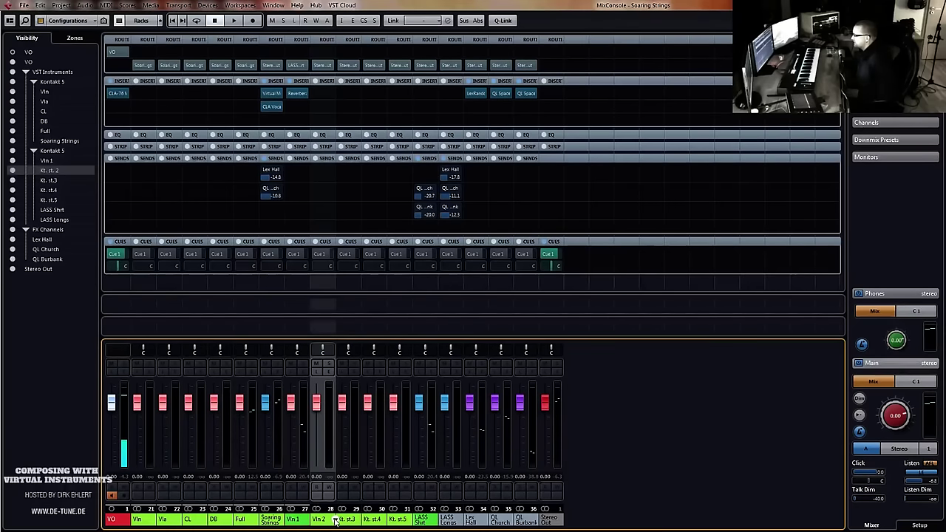
Give the Vln 2, Kt. st.3, Kt. st.4 and Kt. st.5 mixer channels the same green as Vln 1
click(335, 520)
click(388, 499)
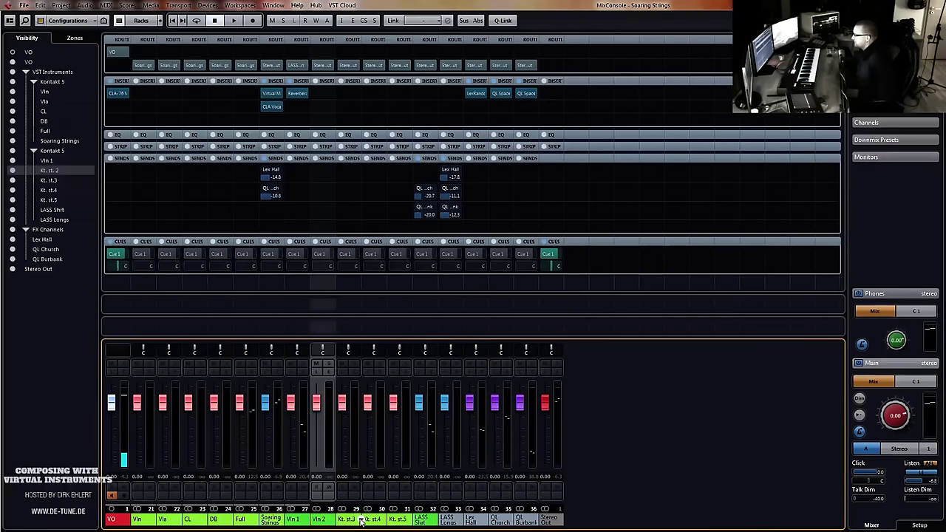
click(361, 520)
click(414, 499)
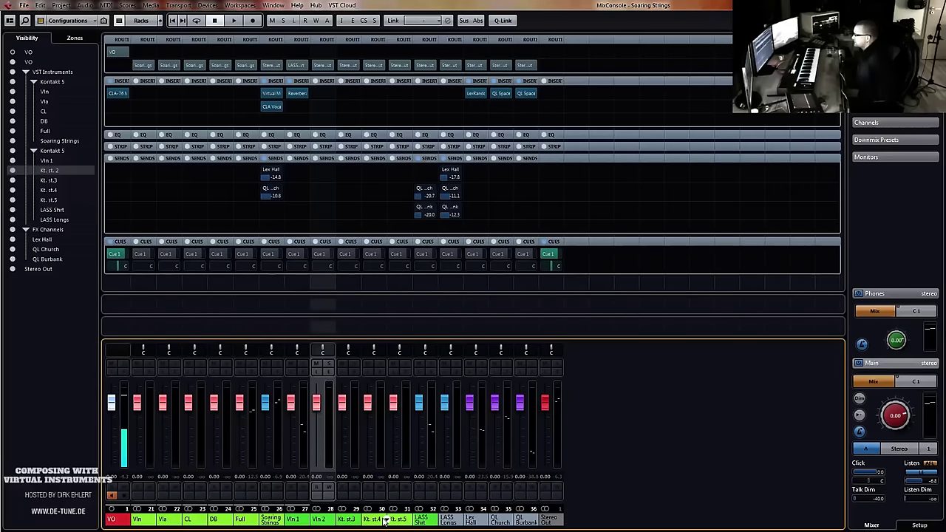
click(385, 520)
click(447, 503)
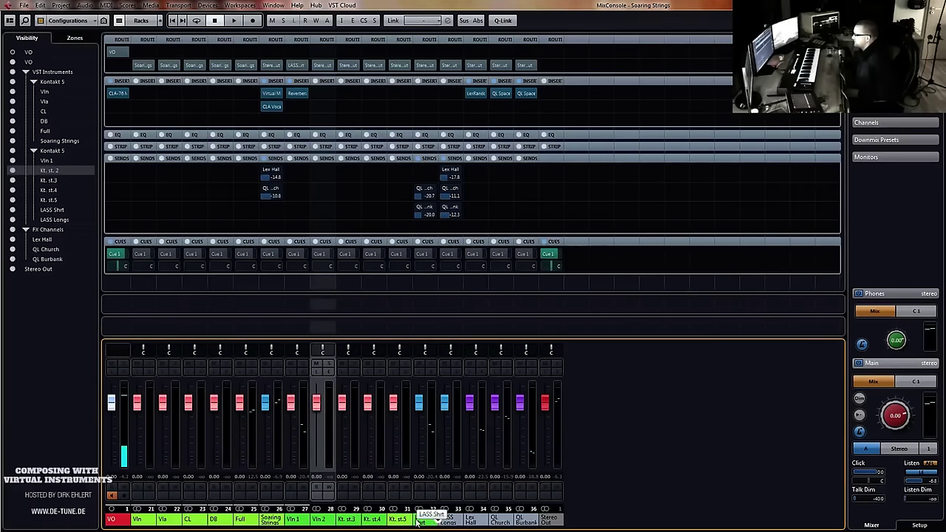
click(419, 520)
click(468, 501)
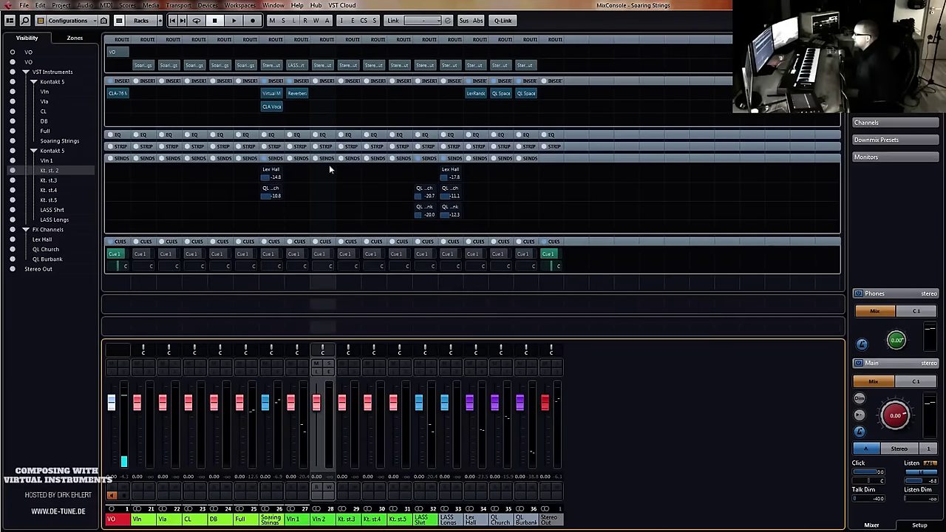
Select the Vln 2 through Kt. st.5 channels and route the Vln 2 output to the LASS Shrt group
shift+click(404, 459)
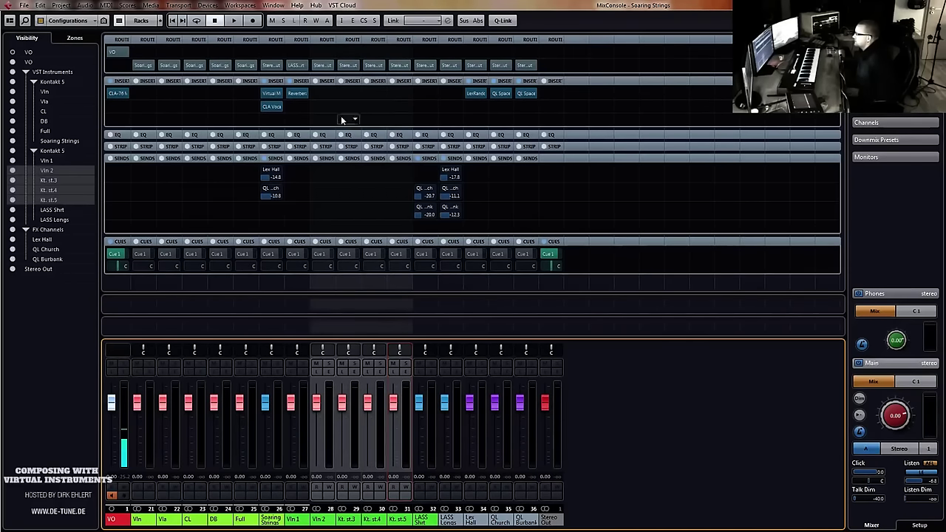
click(325, 67)
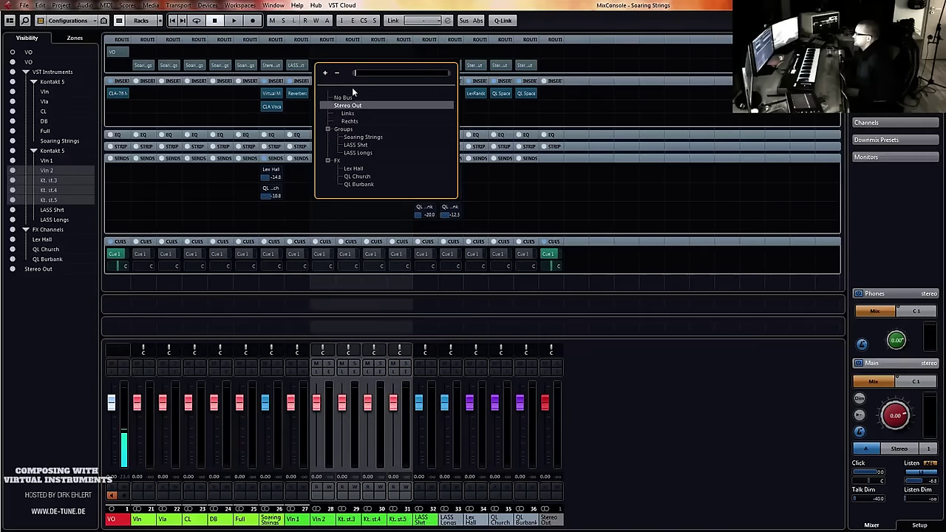
click(365, 147)
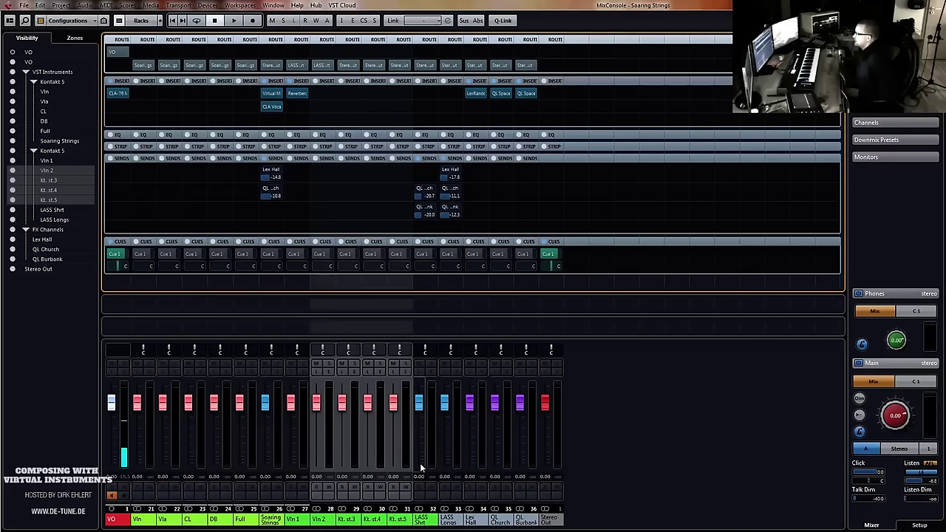
click(325, 470)
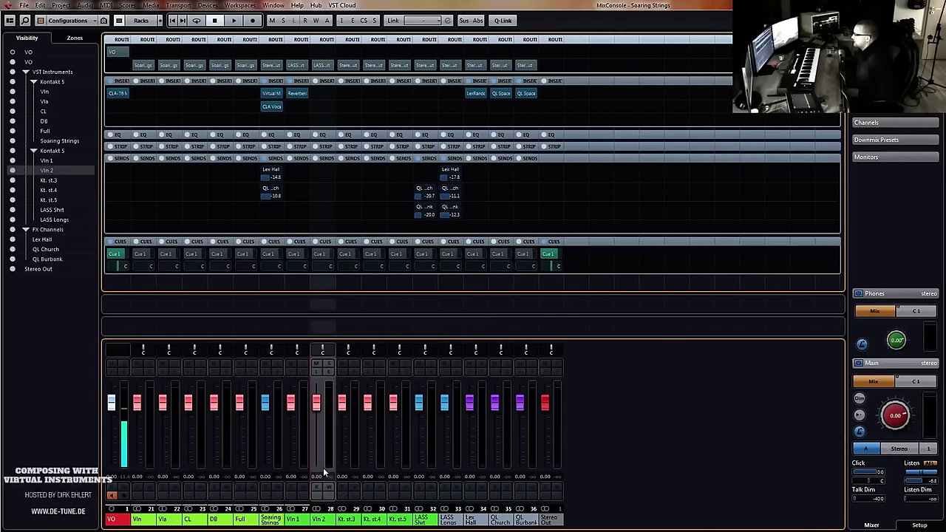
Colour the LASS Longs and Lex Hall mixer channels green
click(463, 521)
click(514, 498)
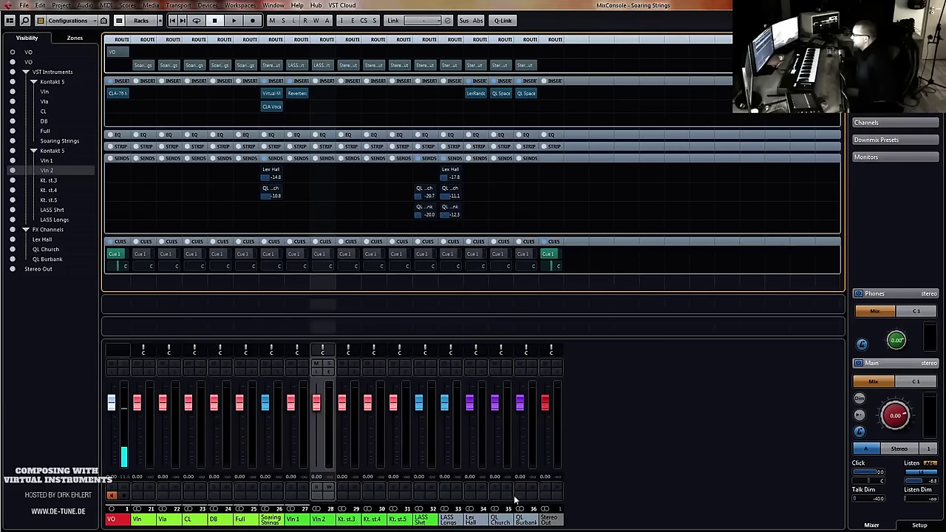
click(488, 521)
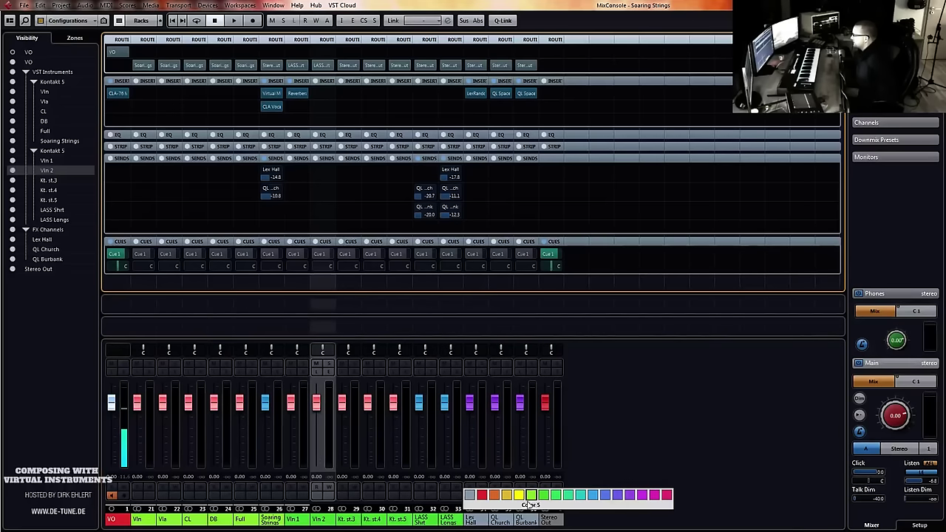
click(531, 500)
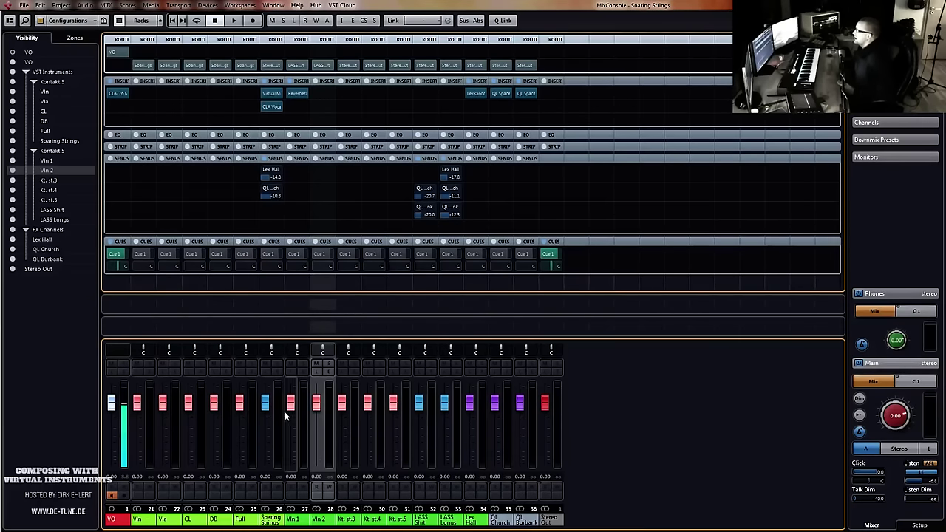
Copy the Reverberate insert from Vln 1 to Vln 2 and load the impulse response 17_V2_FullBody_stage_44k.wav into it
mouse_move(305, 97)
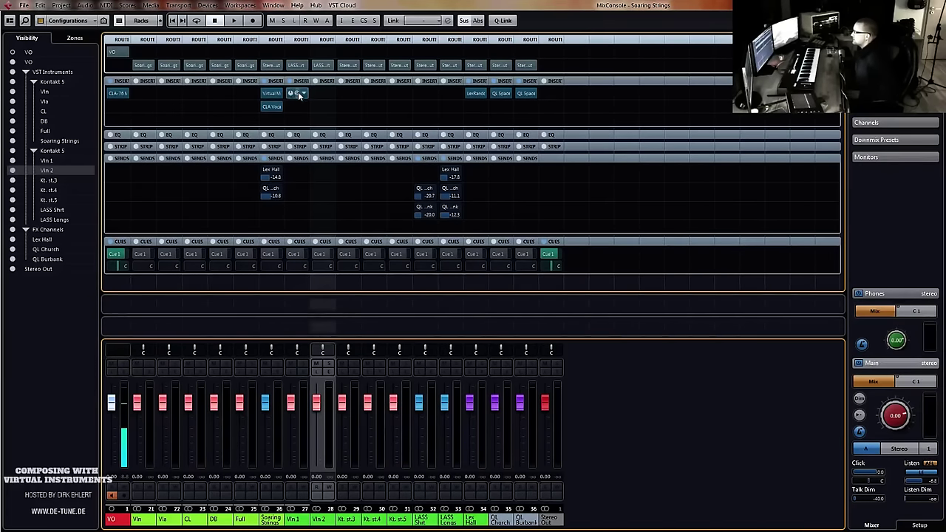
drag(297, 94, 321, 97)
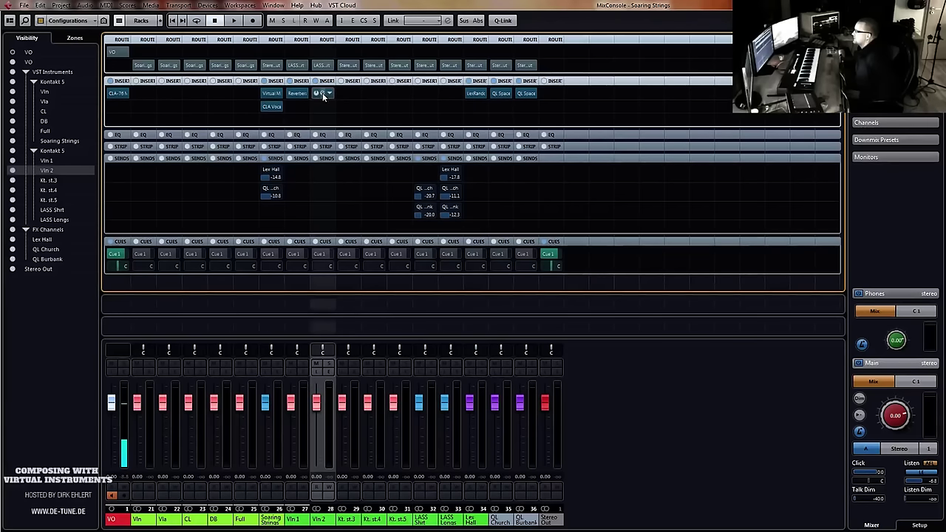
click(463, 278)
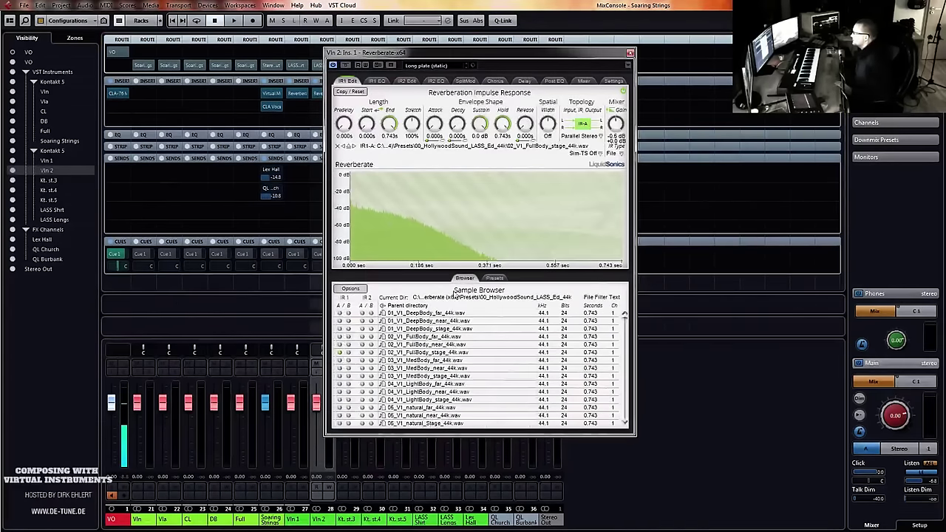
double_click(419, 304)
double_click(448, 314)
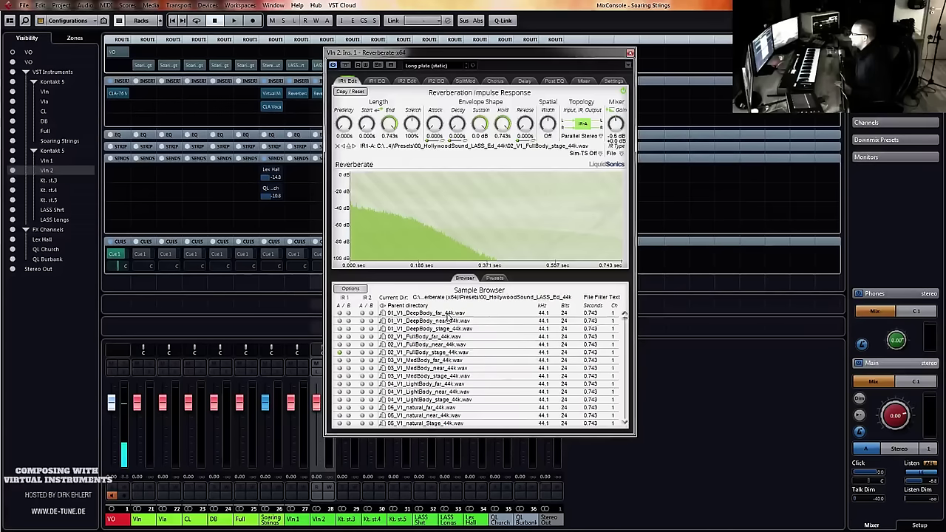
scroll(507, 367, down, 3)
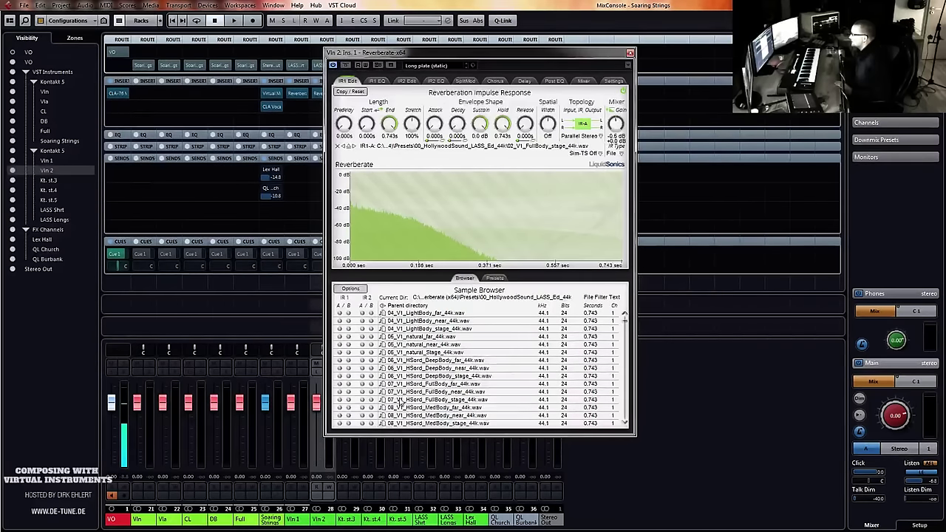
scroll(402, 399, down, 3)
scroll(402, 377, down, 10)
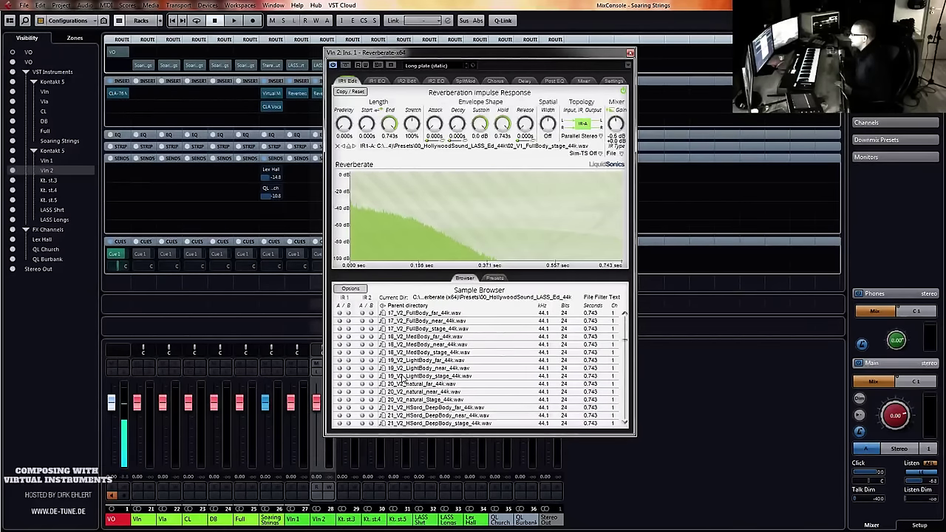
double_click(431, 330)
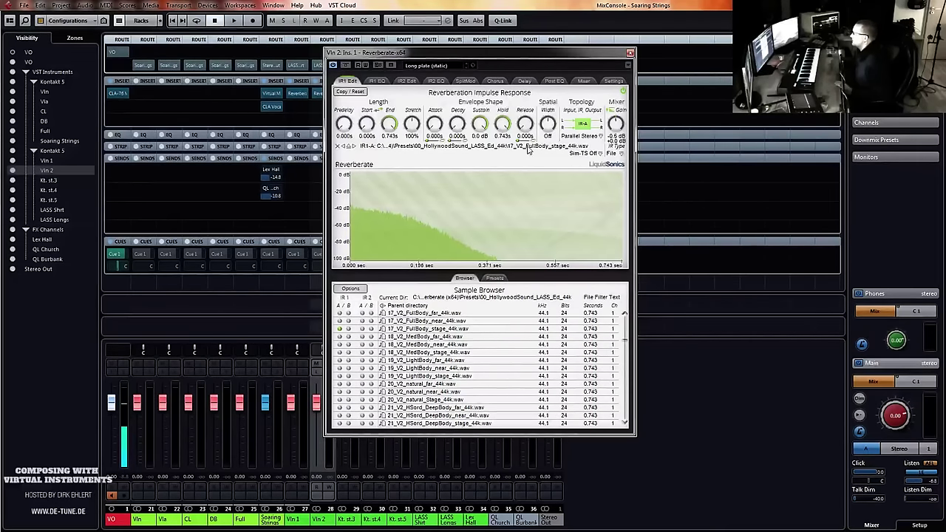
click(629, 55)
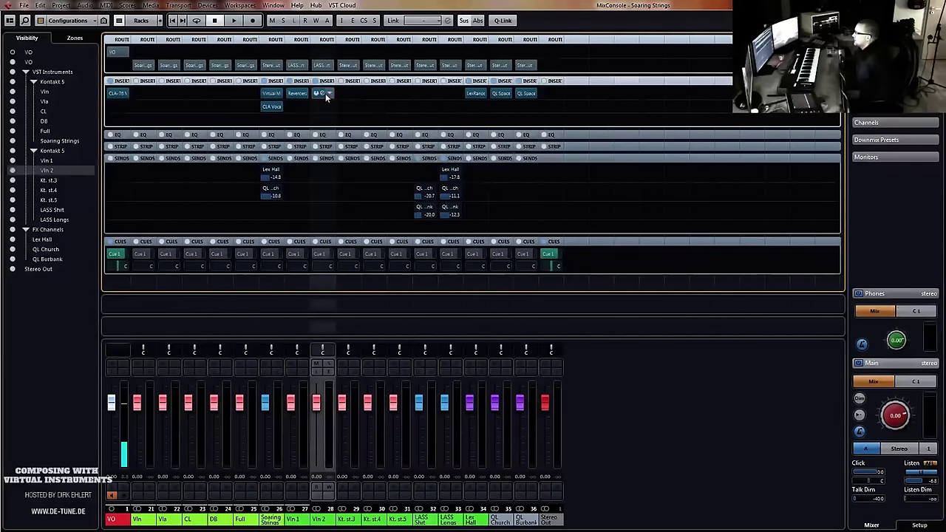
Copy the Vln 2 Reverberate insert to the Kt. st.3 channel and load 32_VA_FullBody_stage_44k.wav from its sample browser
drag(325, 93, 347, 92)
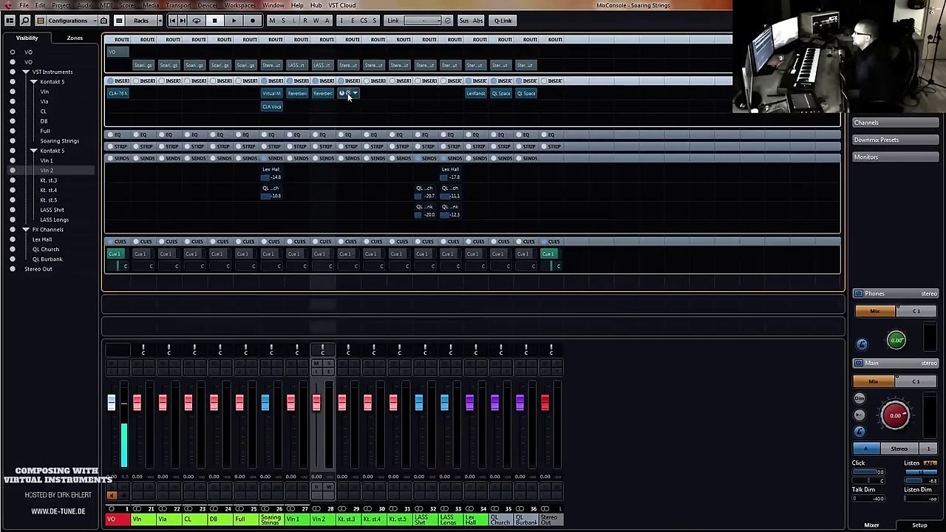
click(348, 92)
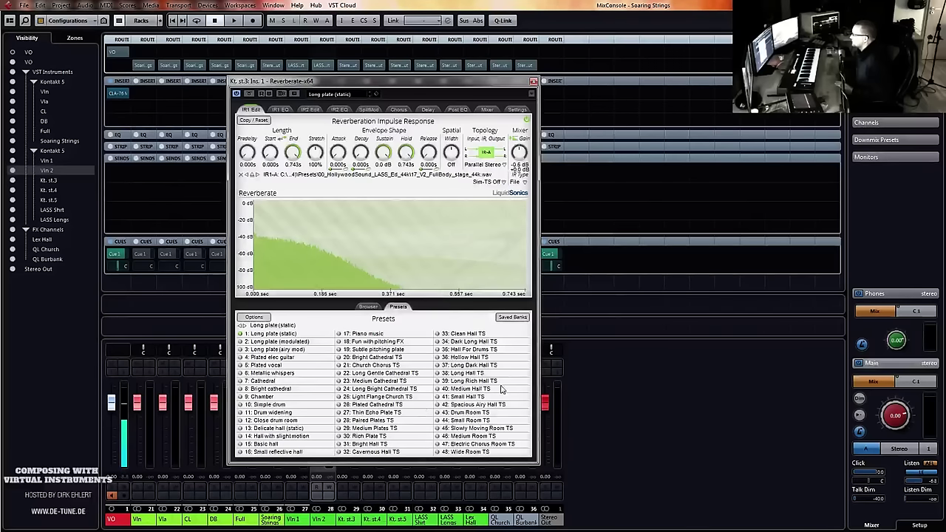
click(369, 307)
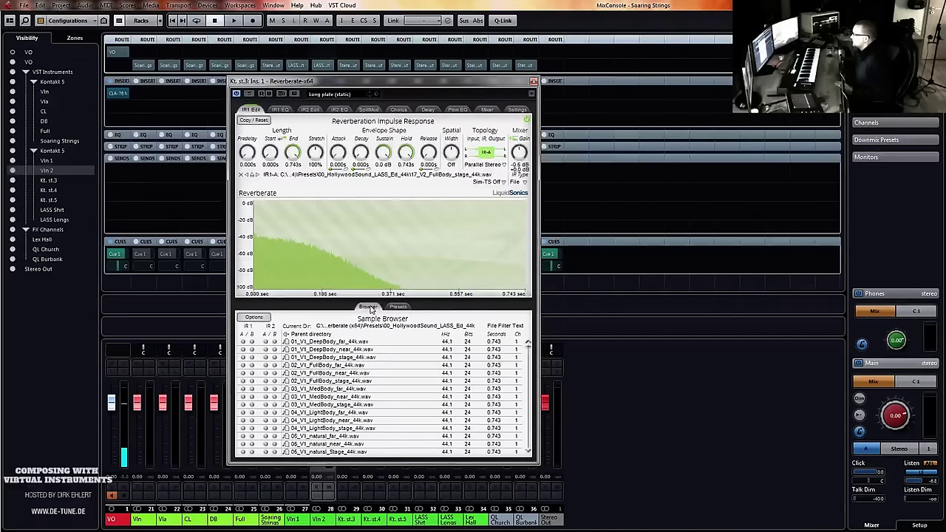
scroll(360, 371, down, 15)
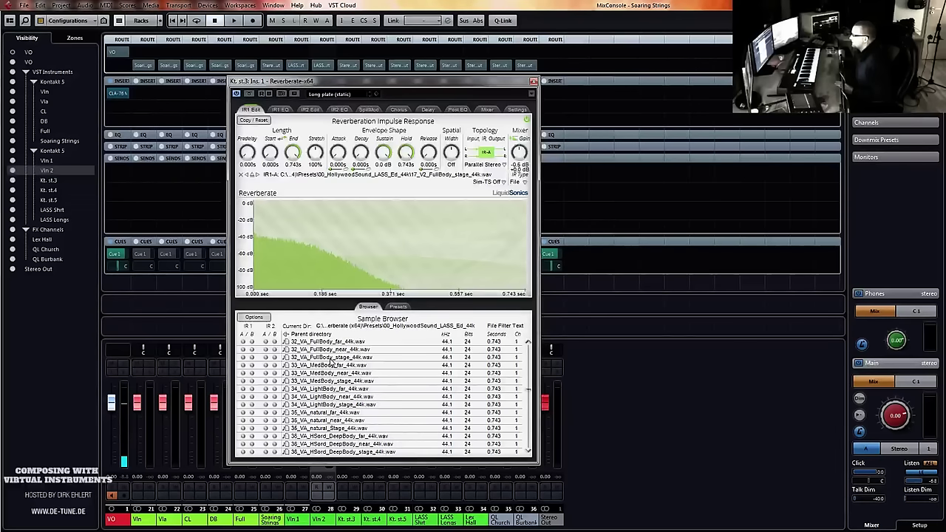
click(533, 81)
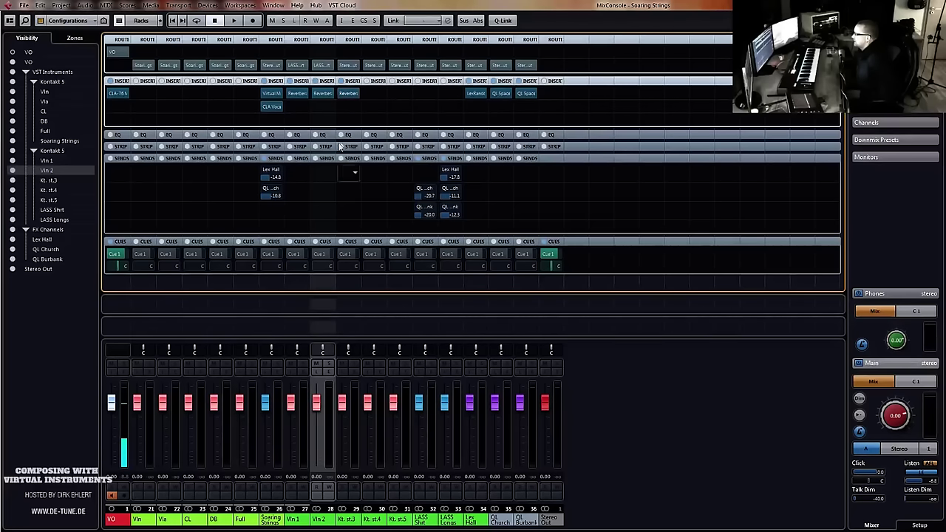
Rename the mixer channels Kt. st.3, Kt. st.4 and Kt. st.5 as Vla, Cl and Db
click(350, 517)
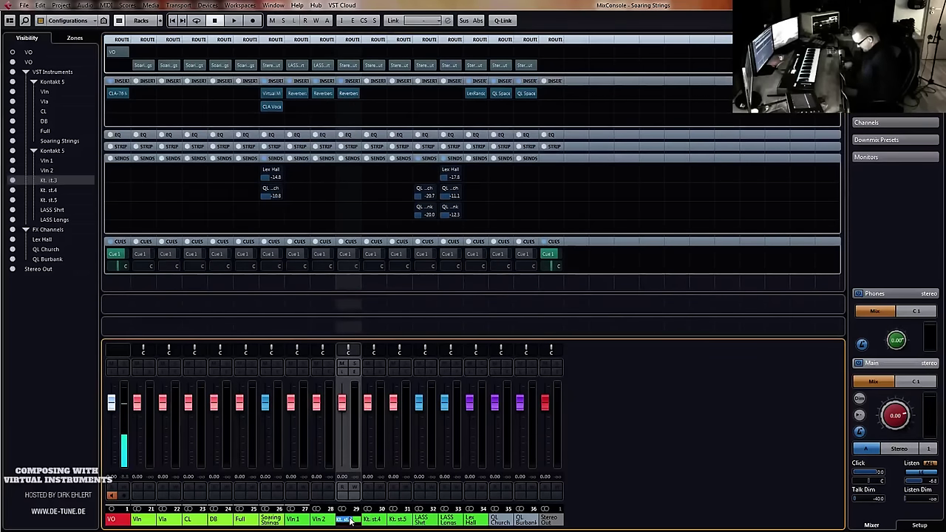
text(Vla)
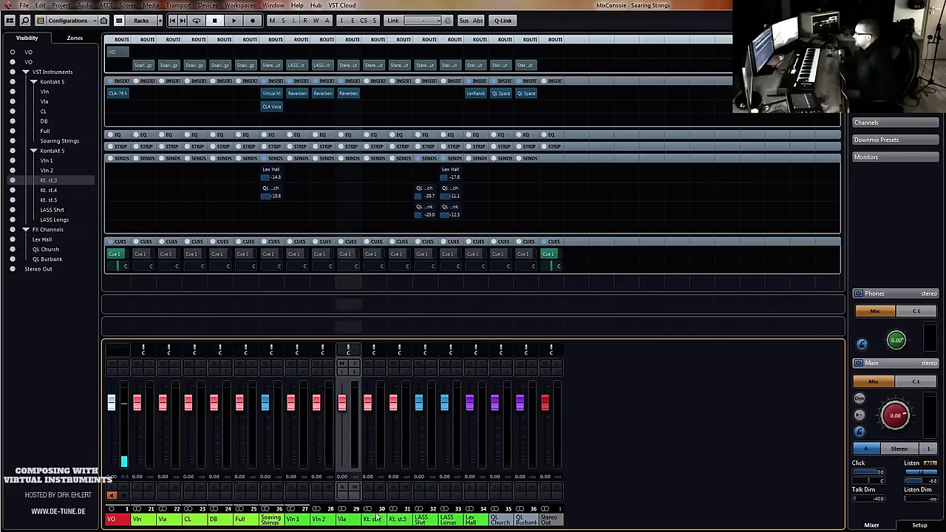
double_click(376, 520)
text(Cl)
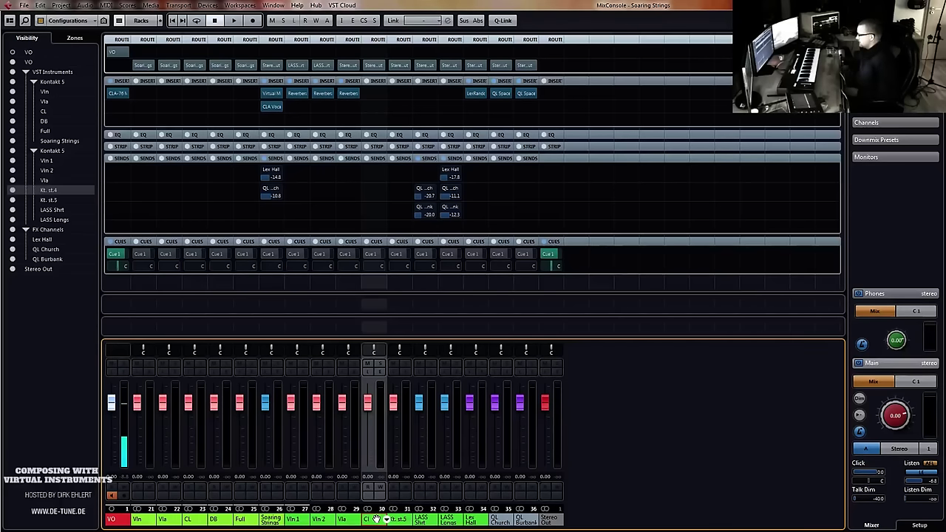
key(Return)
double_click(397, 520)
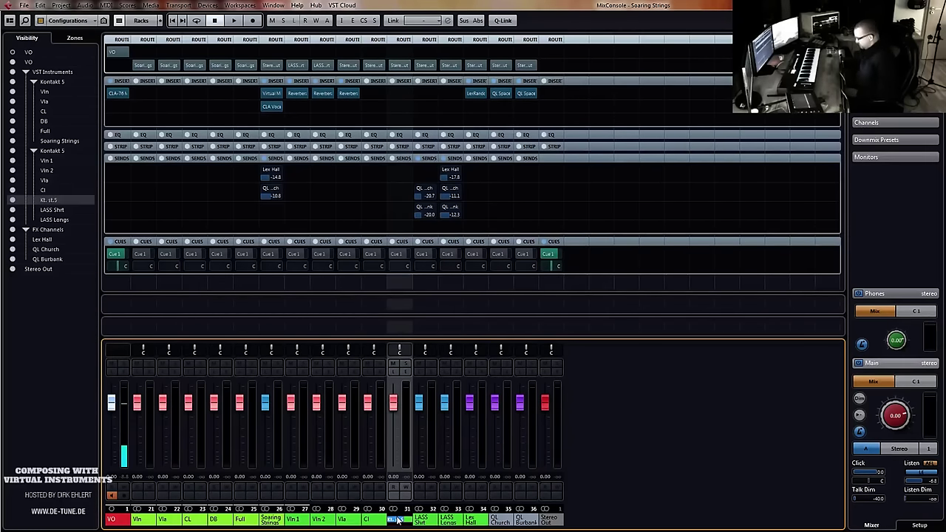
text(Db)
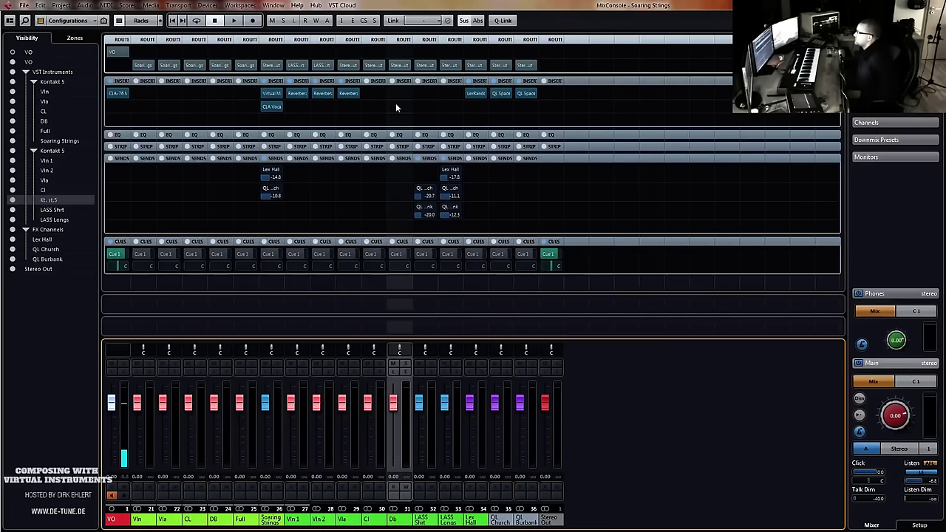
Copy the Vla channel's Reverberate insert to Cl and load the impulse response 47_VC_FullBody_stage_44k.wav into it
drag(347, 94, 370, 94)
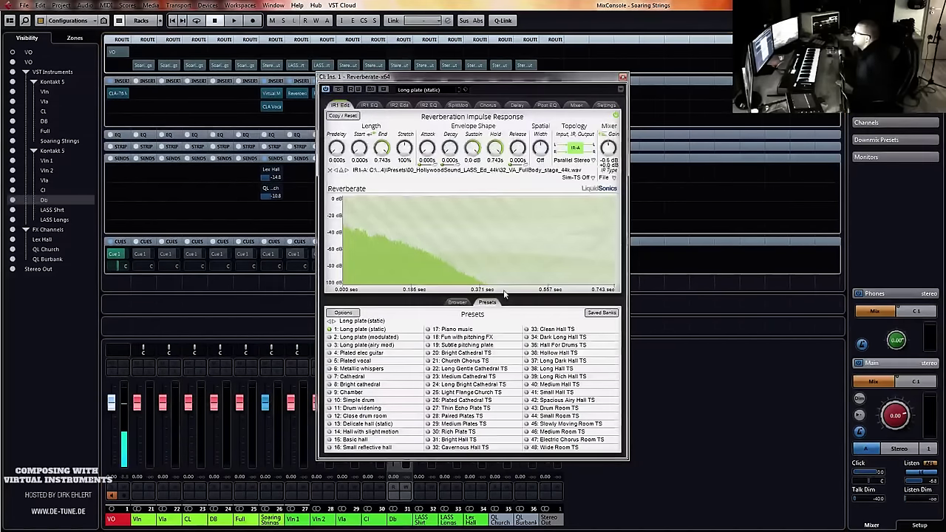
click(457, 302)
scroll(452, 383, down, 5)
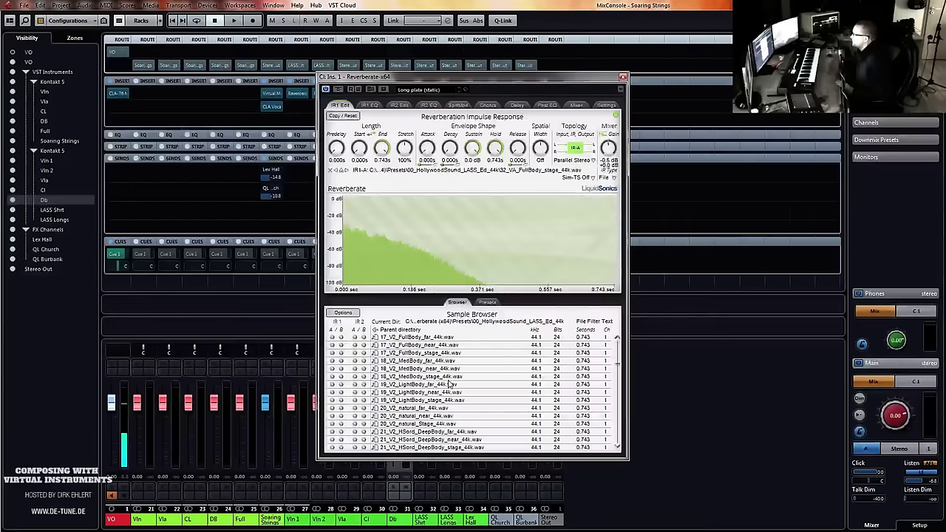
scroll(452, 380, down, 10)
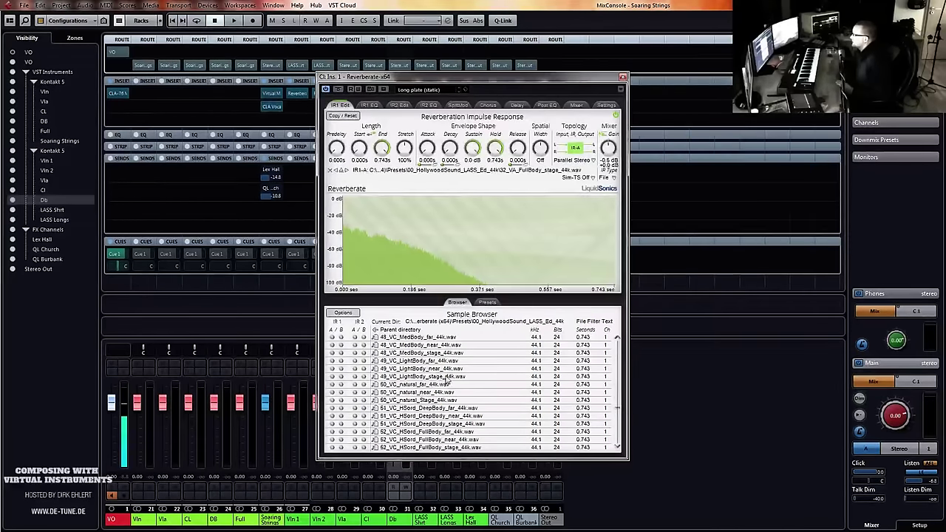
scroll(432, 375, up, 1)
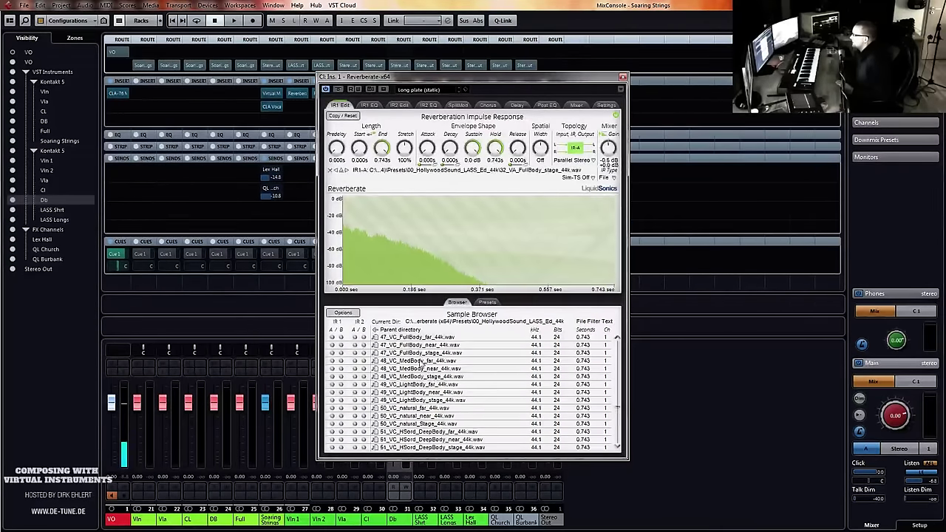
double_click(427, 353)
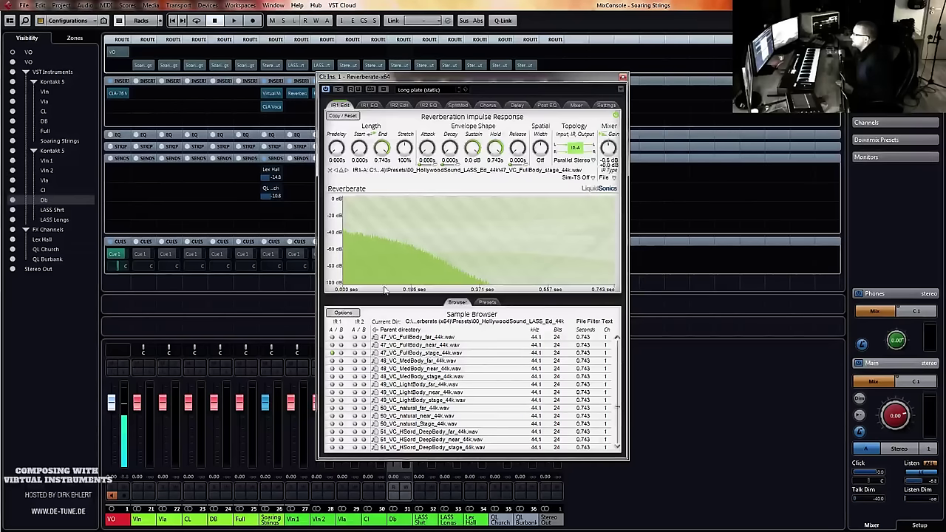
click(623, 77)
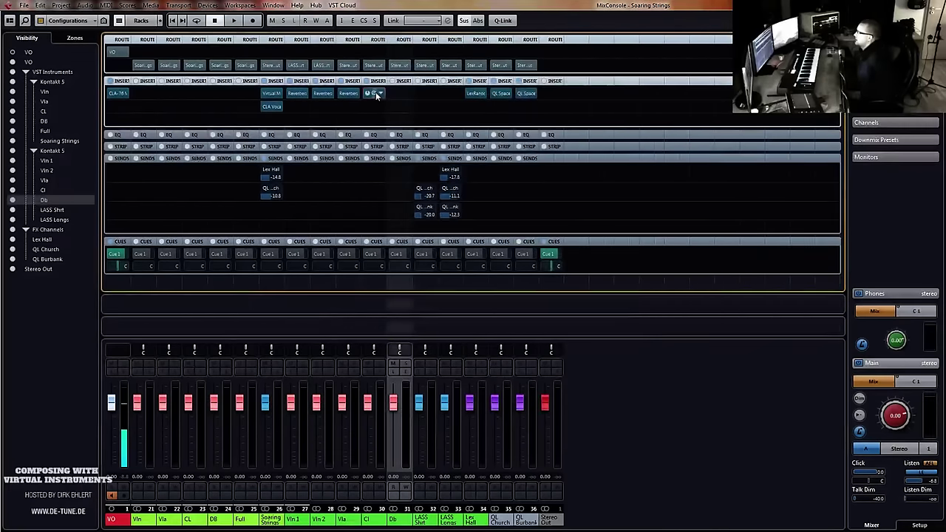
Copy the Cl channel's Reverberate insert to Db and load the impulse response 62_CB_FullBody_stage_44k.wav into it
drag(375, 93, 399, 91)
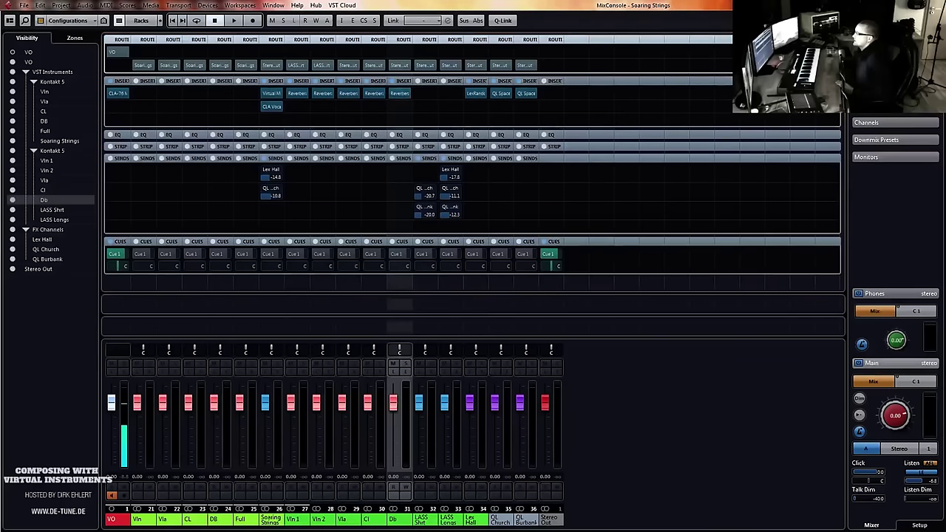
click(399, 93)
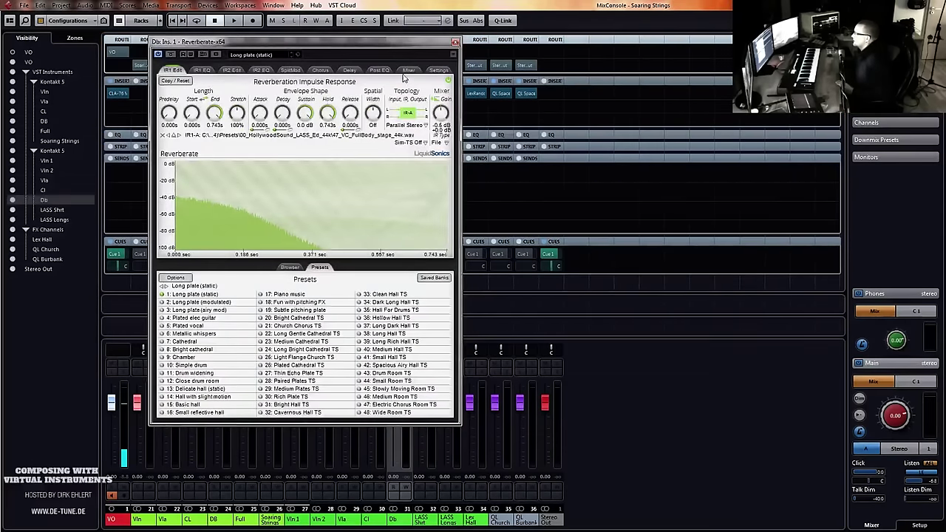
click(288, 267)
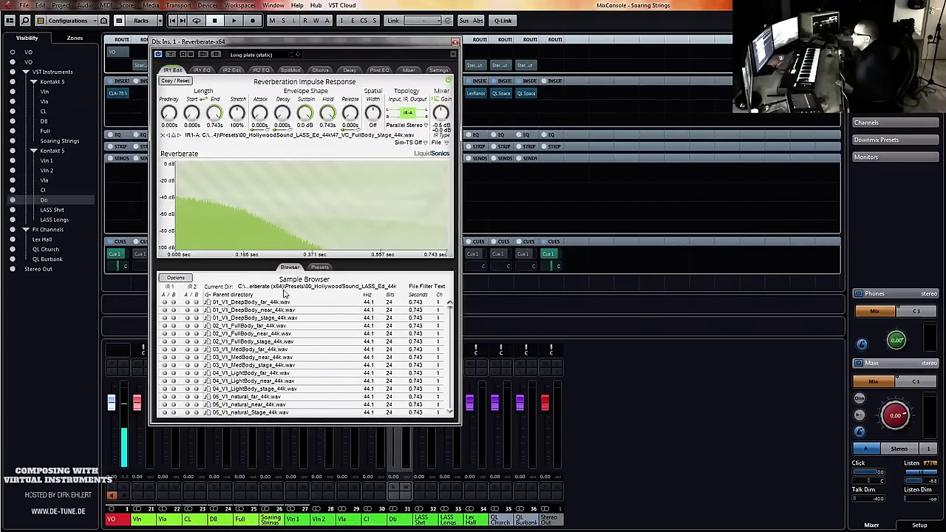
drag(451, 308, 454, 390)
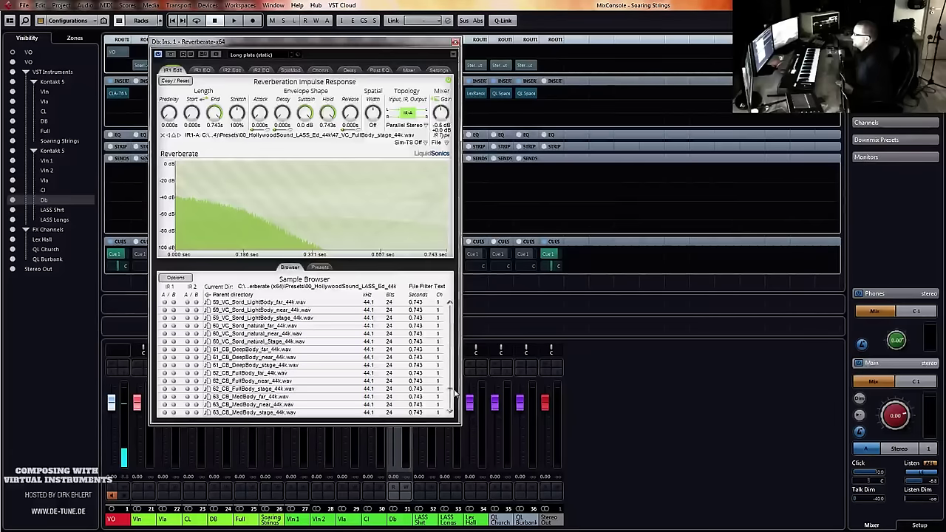
double_click(255, 388)
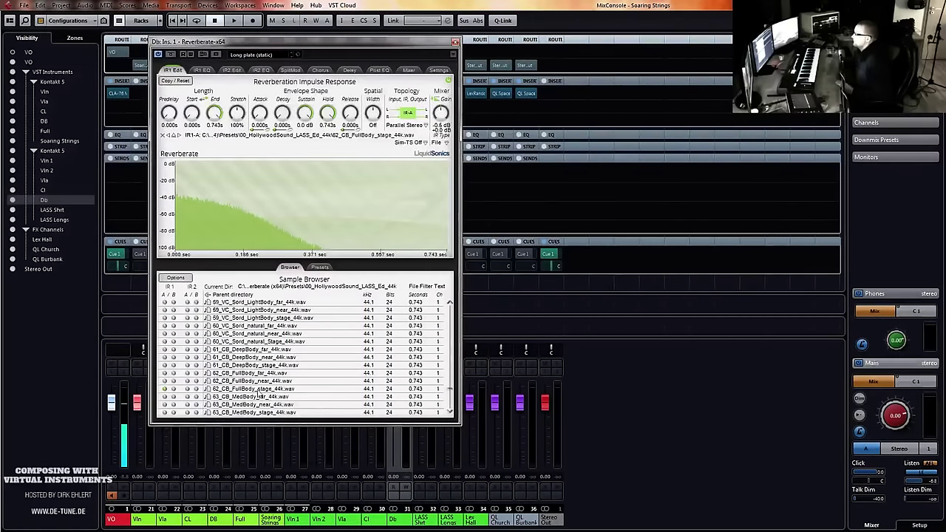
click(455, 41)
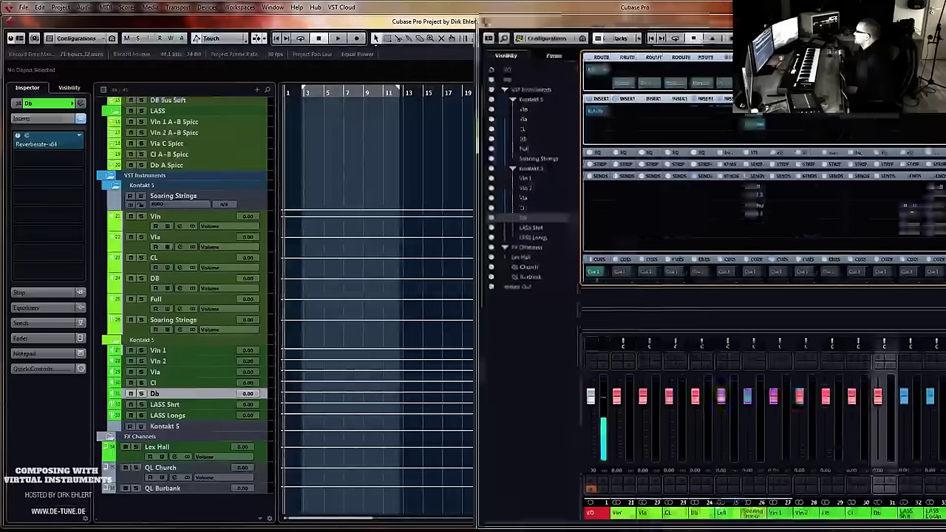
Audition the LASS spiccato tracks Vln 2 A+B Spicc and Vla C Spicc one after the other
scroll(418, 255, up, 5)
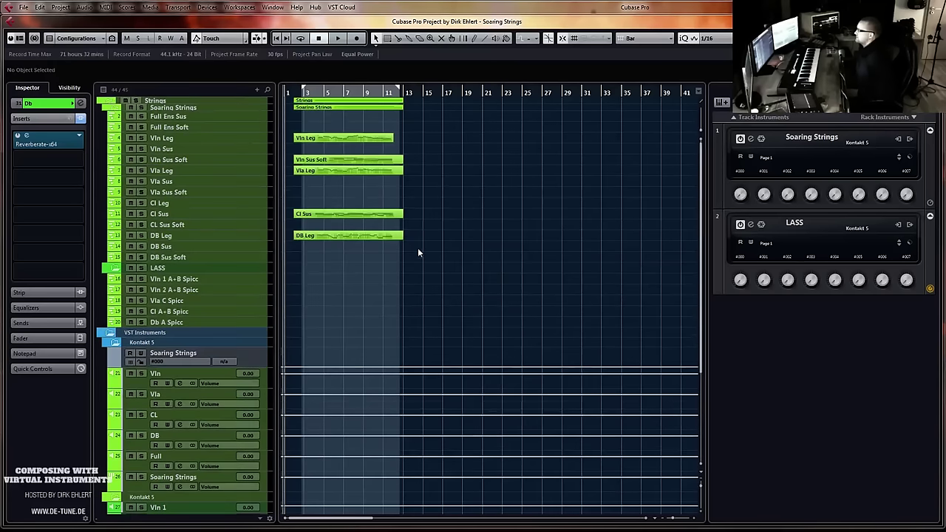
click(198, 290)
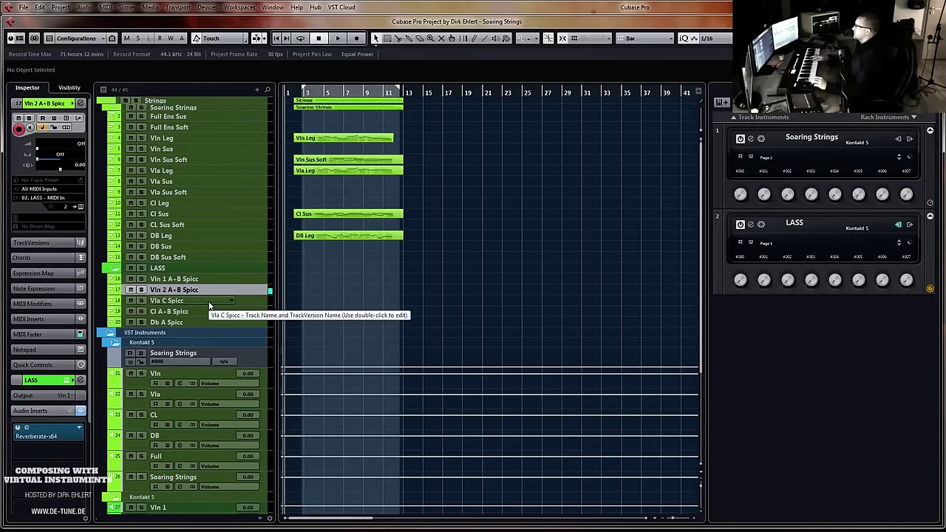
click(209, 302)
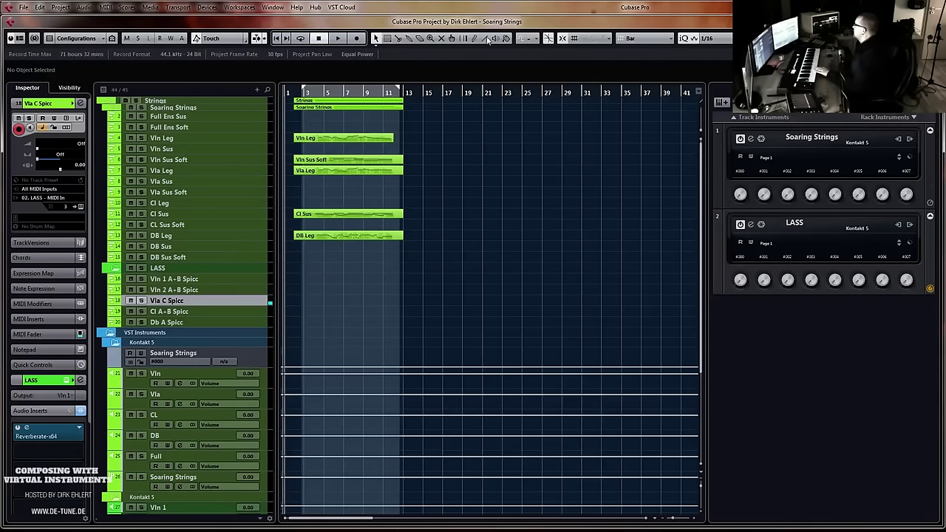
Route the LASS mixer channels Vla, Cl and Db to the LASS Shrt group
key(F3)
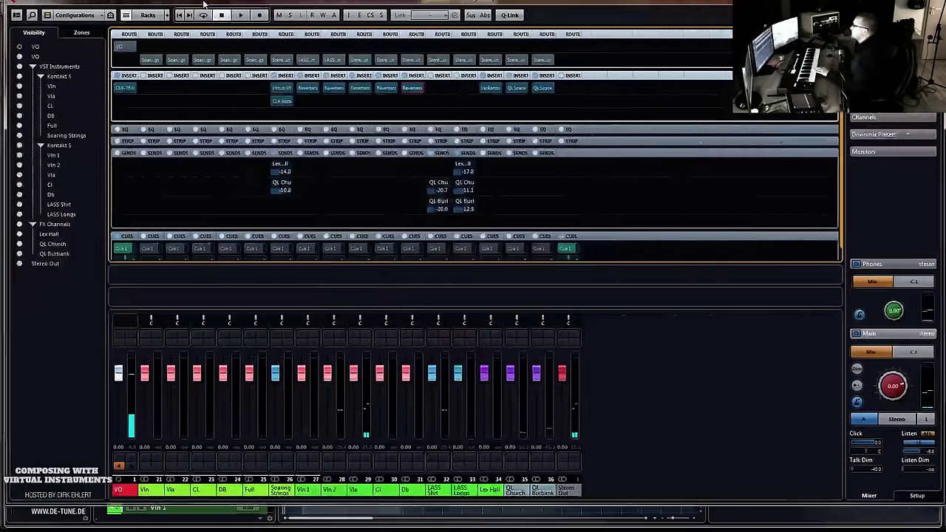
click(503, 22)
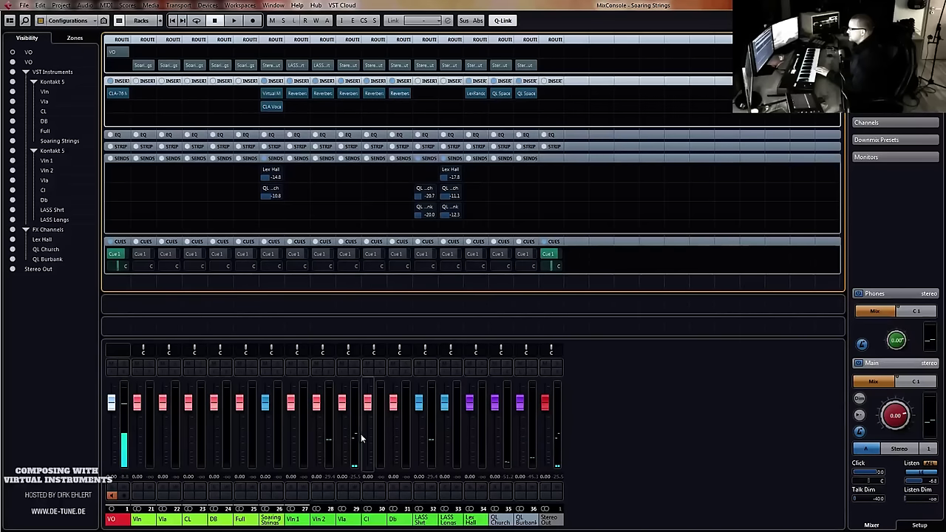
click(347, 65)
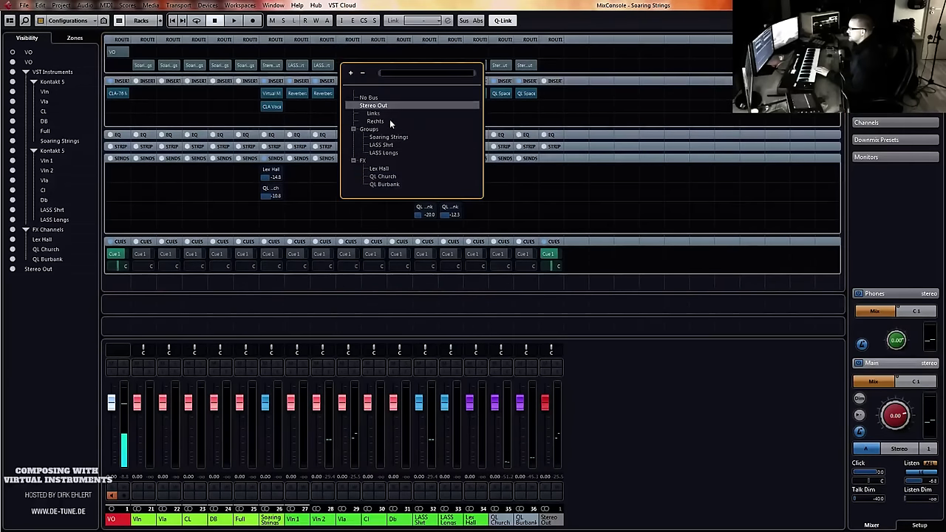
click(394, 137)
click(374, 67)
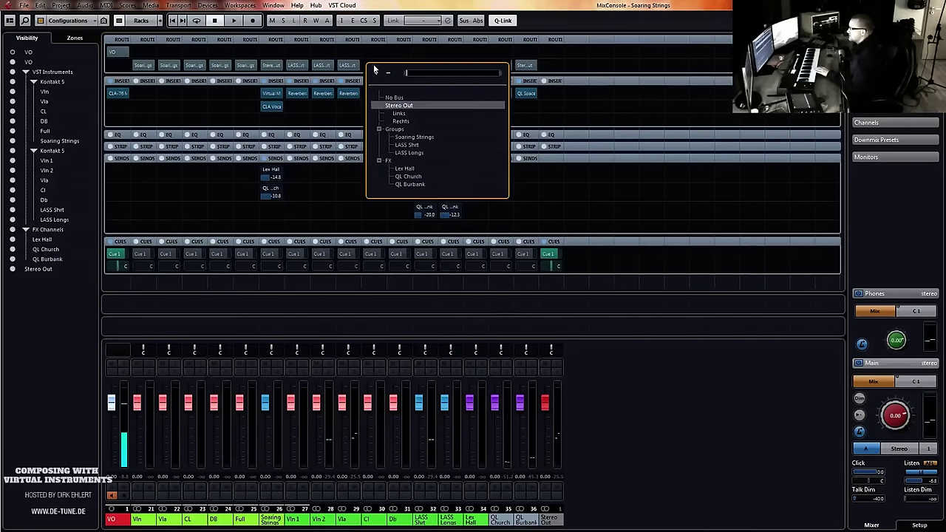
click(419, 145)
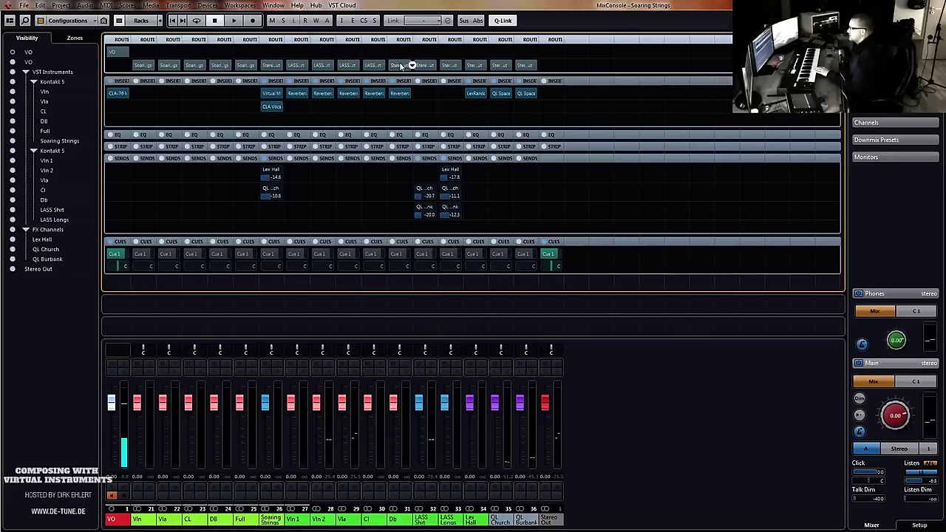
click(399, 66)
click(436, 145)
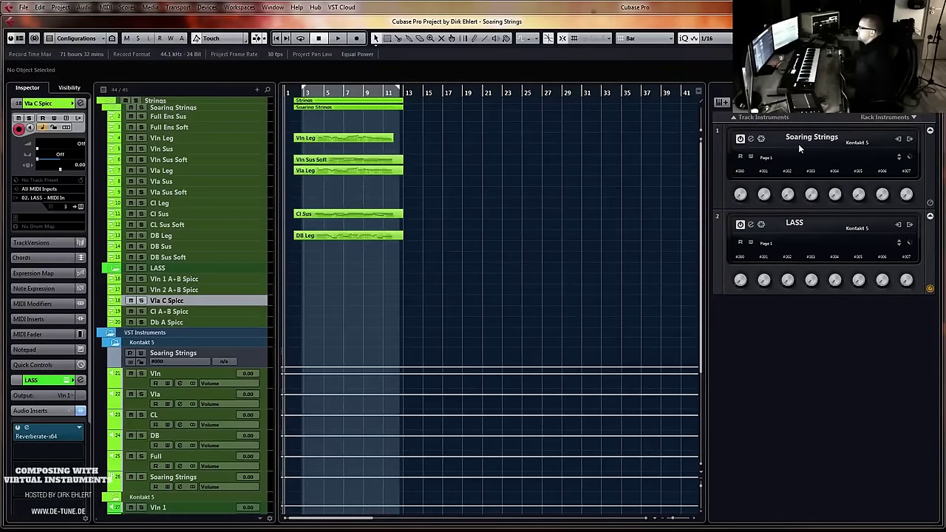
Play the opening bars of the Soaring Strings arrangement with the timeline zoomed in on its MIDI parts, and stop playback
key(space)
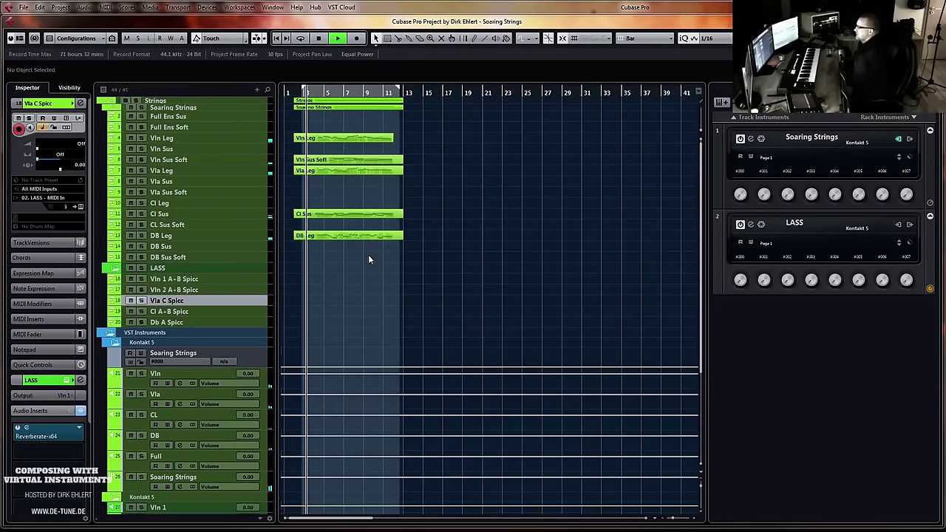
key(h)
key(h)
key(h)
key(h)
key(h)
key(h)
key(h)
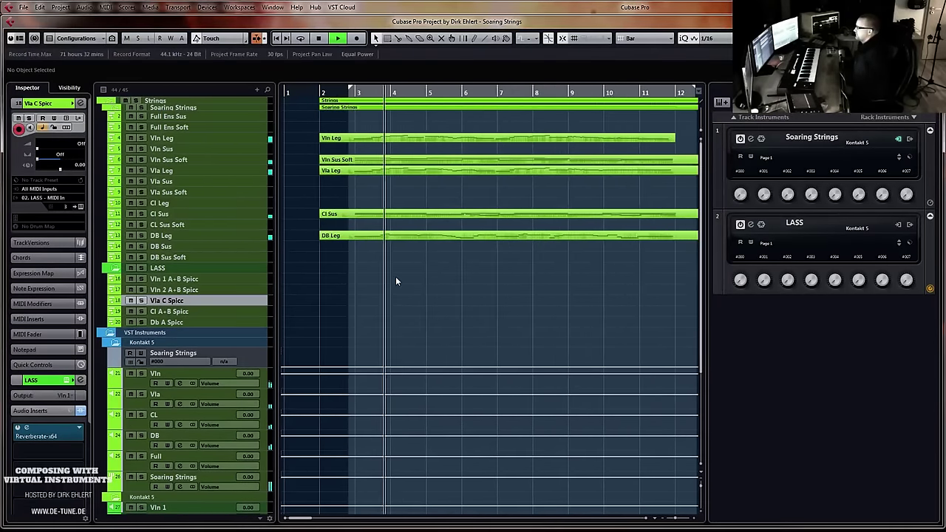
key(g)
key(g)
key(space)
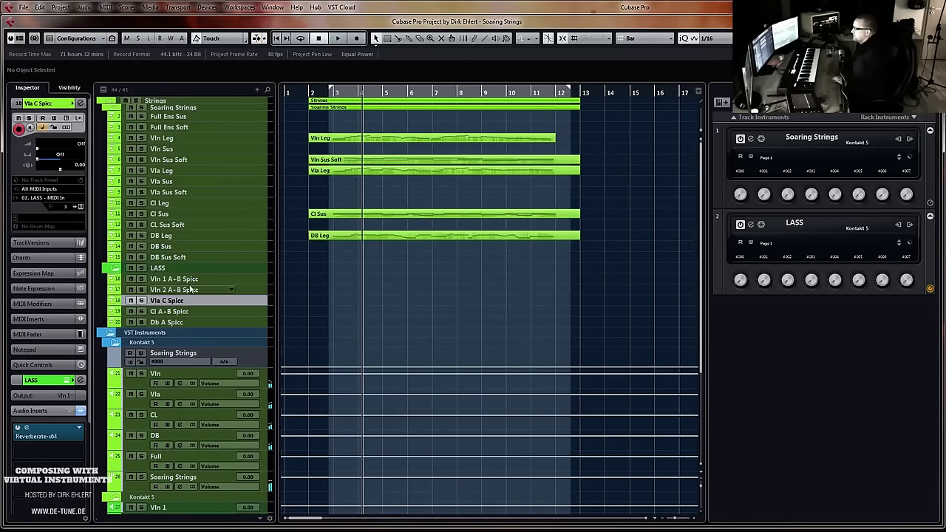
Add one MIDI track named Vln Leg below Db A Spicc in the LASS folder
click(191, 280)
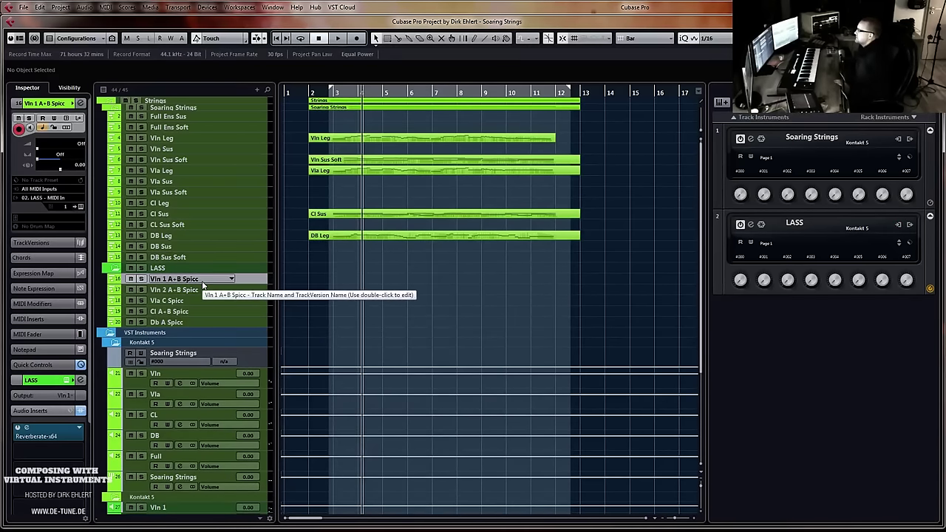
click(177, 323)
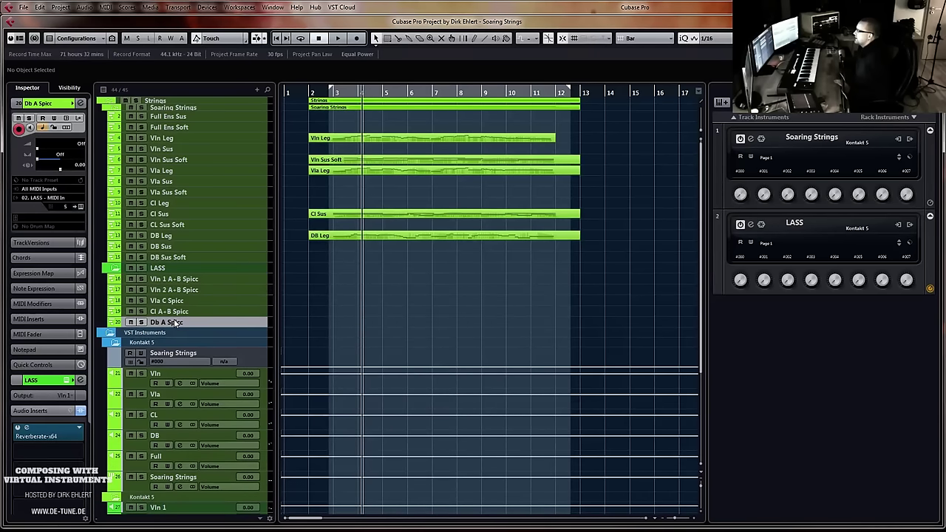
right_click(177, 323)
mouse_move(207, 329)
click(373, 348)
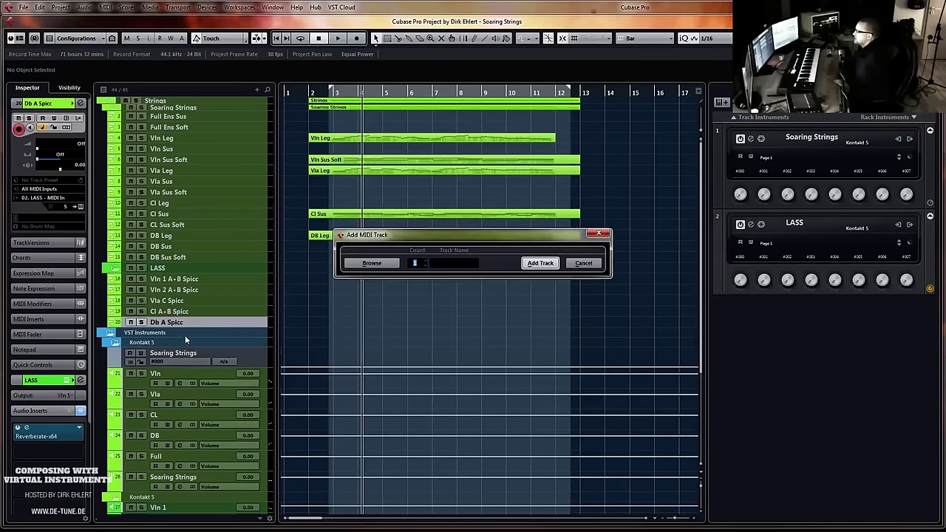
click(457, 262)
text(Vln Leg)
key(Return)
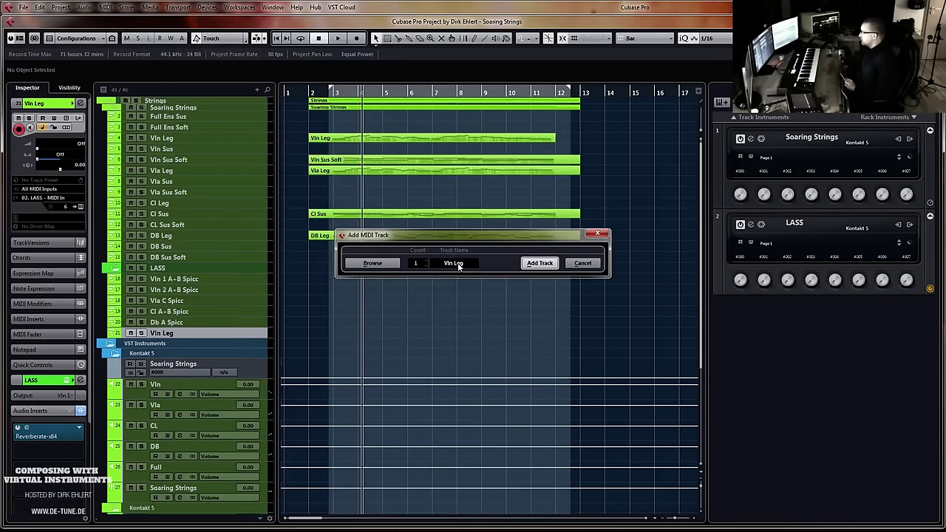
Load Vlns A Leg Sus NV-Vib and Vlns B Leg Sus NV-Vib from LA Scoring Strings' Legato Sustains into the LASS Kontakt instance
click(80, 207)
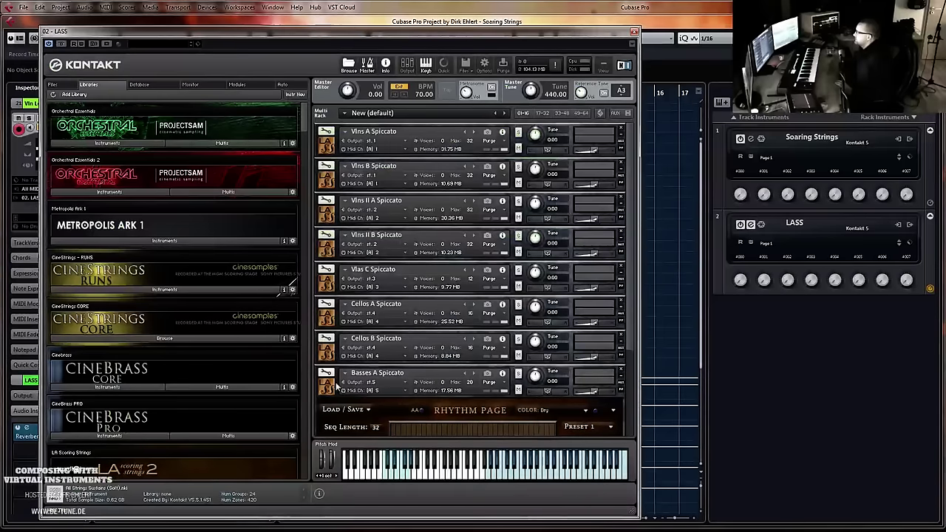
click(331, 384)
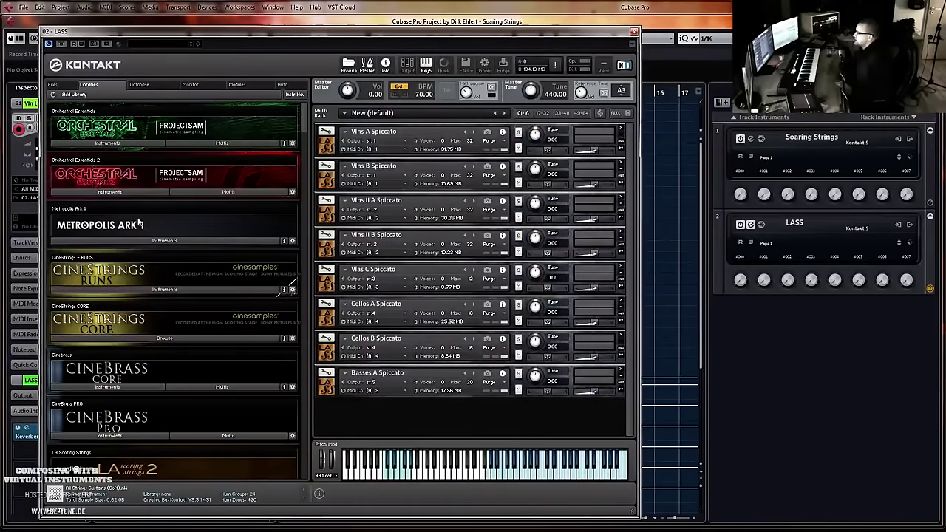
mouse_move(304, 124)
mouse_down()
mouse_move(307, 157)
mouse_move(308, 125)
mouse_up()
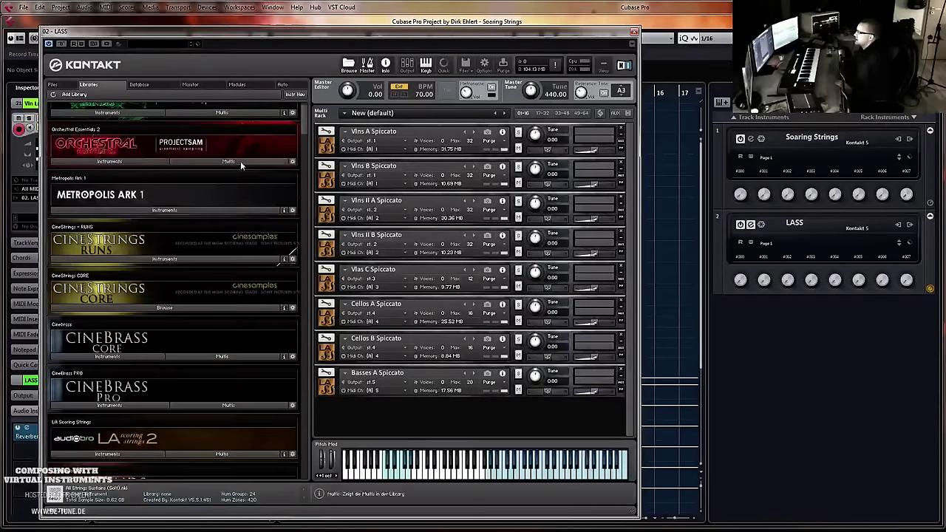
click(107, 452)
scroll(111, 438, down, 5)
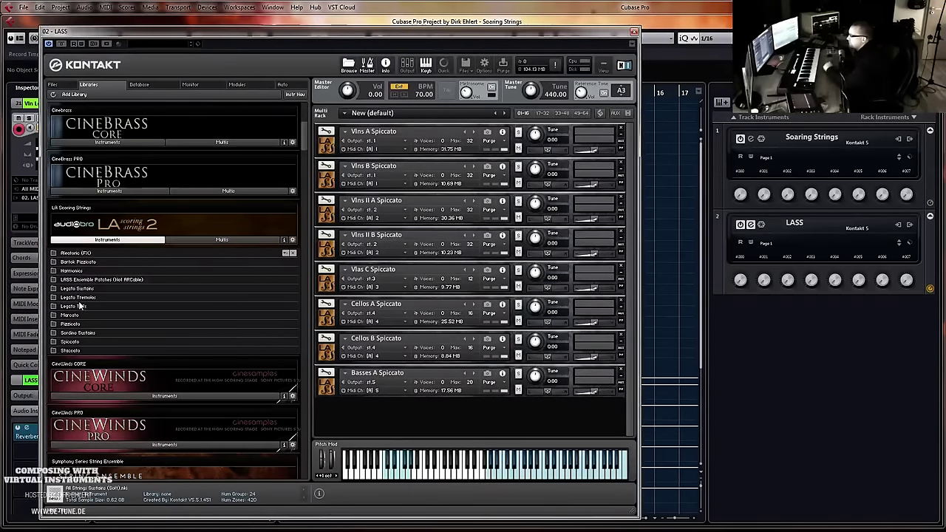
click(77, 290)
click(78, 290)
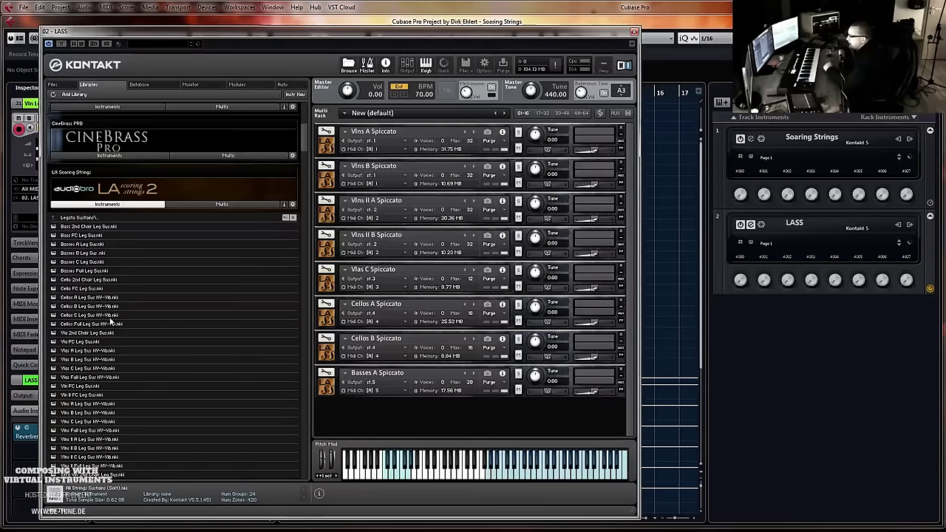
double_click(81, 404)
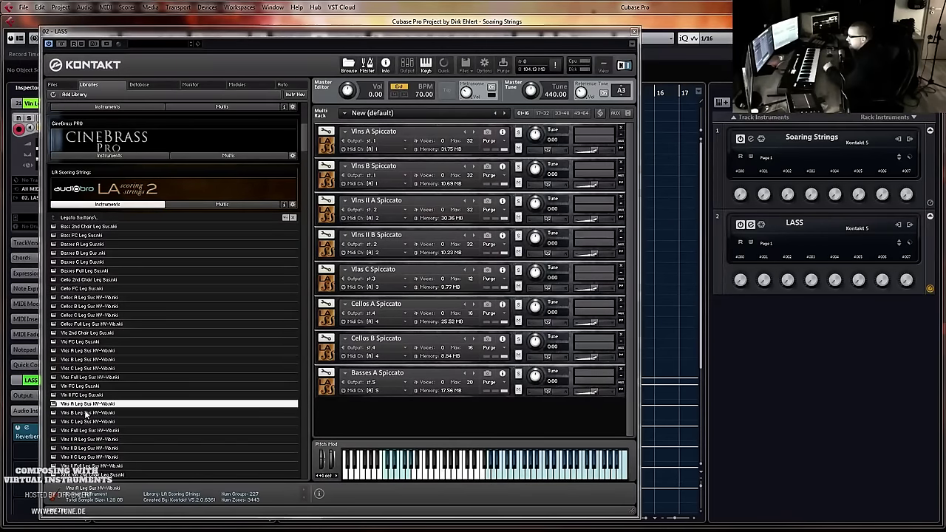
double_click(87, 412)
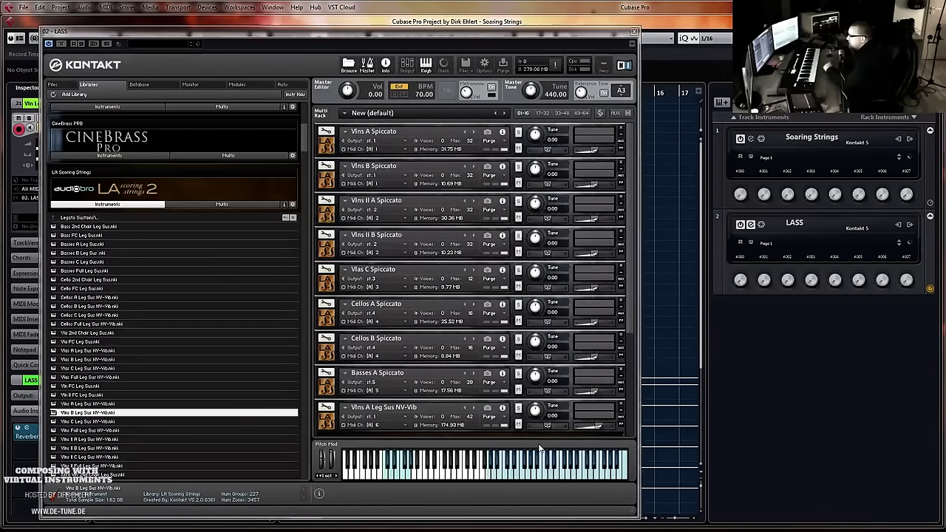
Set the Vlns B Leg Sus NV-Vib patch to MIDI channel 6 on Port A and close Kontakt
drag(630, 277, 631, 335)
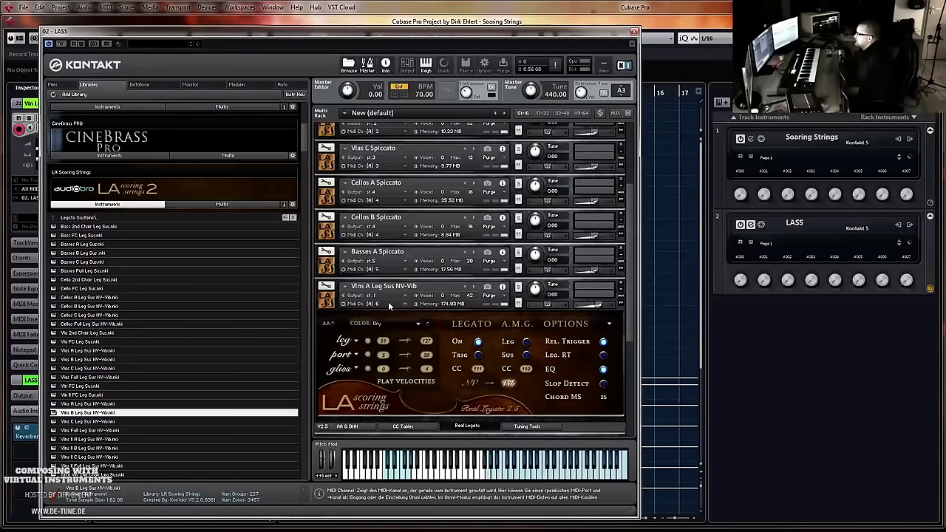
mouse_move(600, 304)
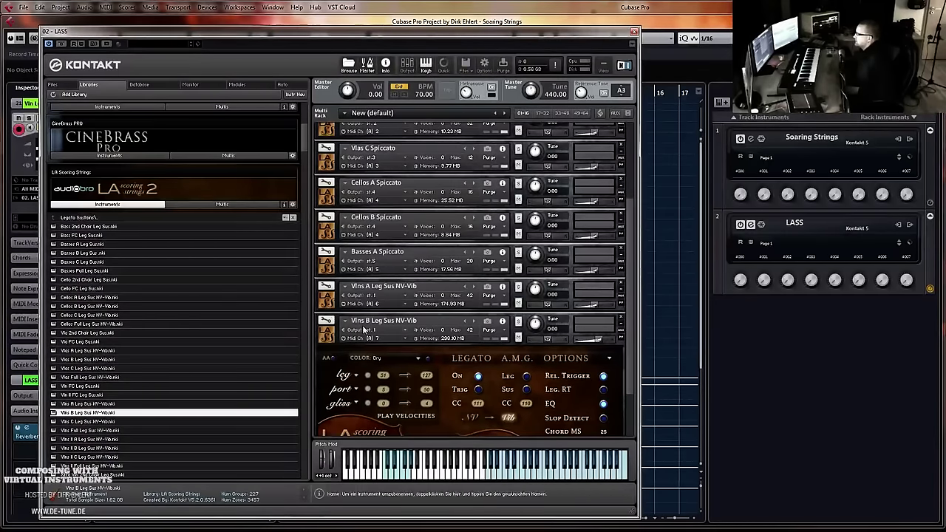
click(373, 338)
mouse_move(396, 358)
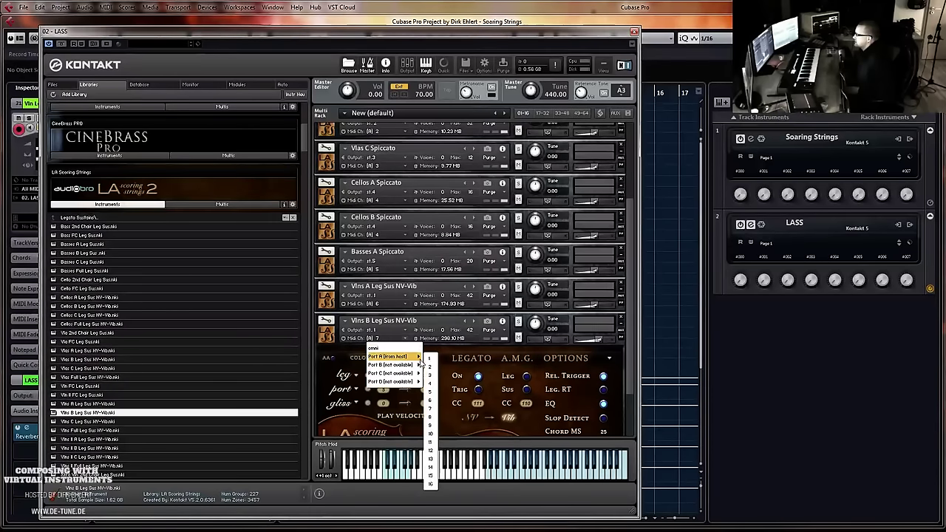
click(431, 401)
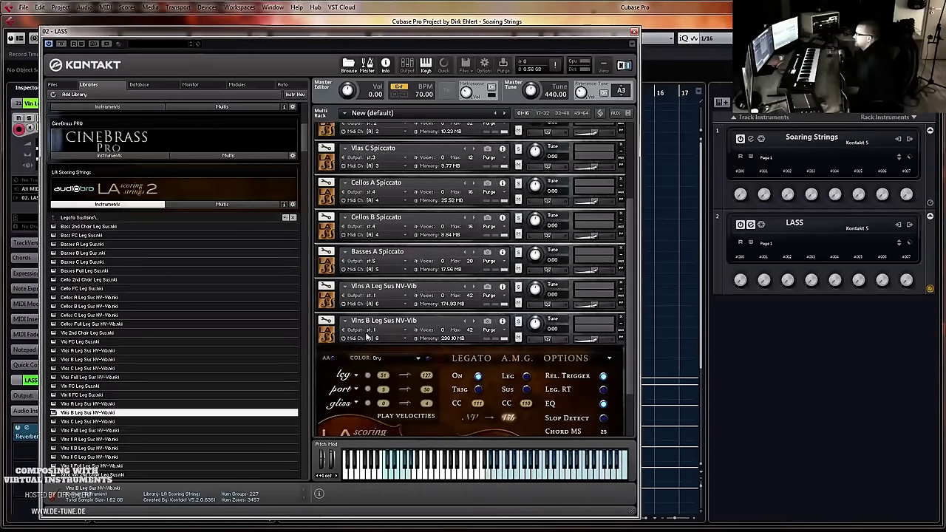
click(600, 111)
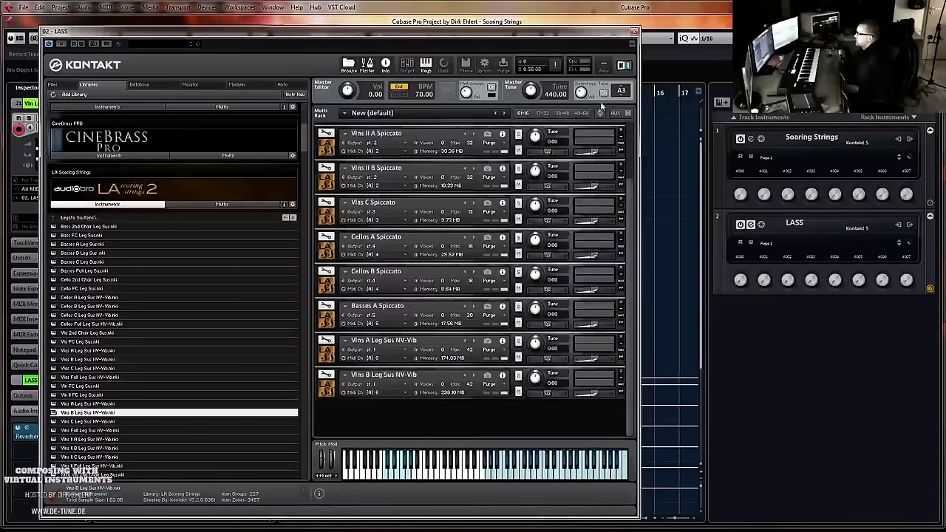
click(634, 31)
Compare the new LASS Vln Leg track with the Soaring Strings Vln Leg track by auditioning them in turn
click(186, 332)
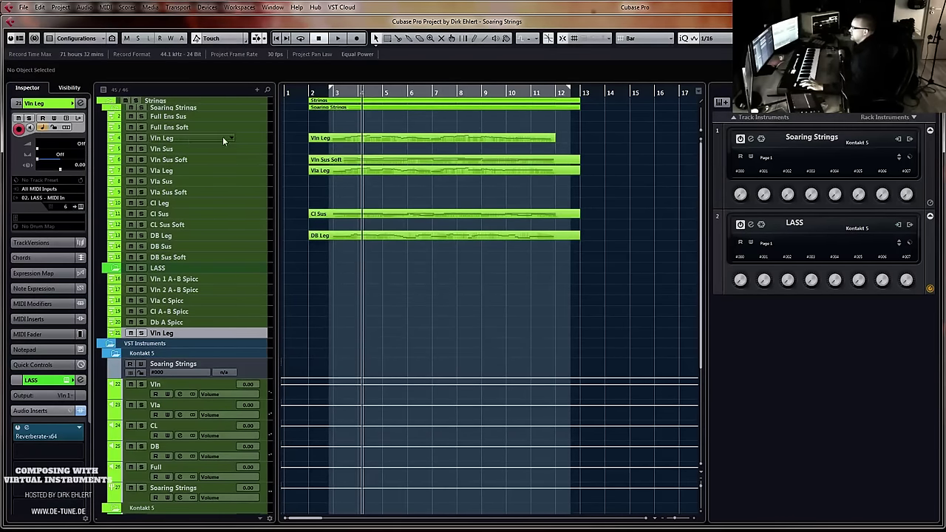
click(186, 138)
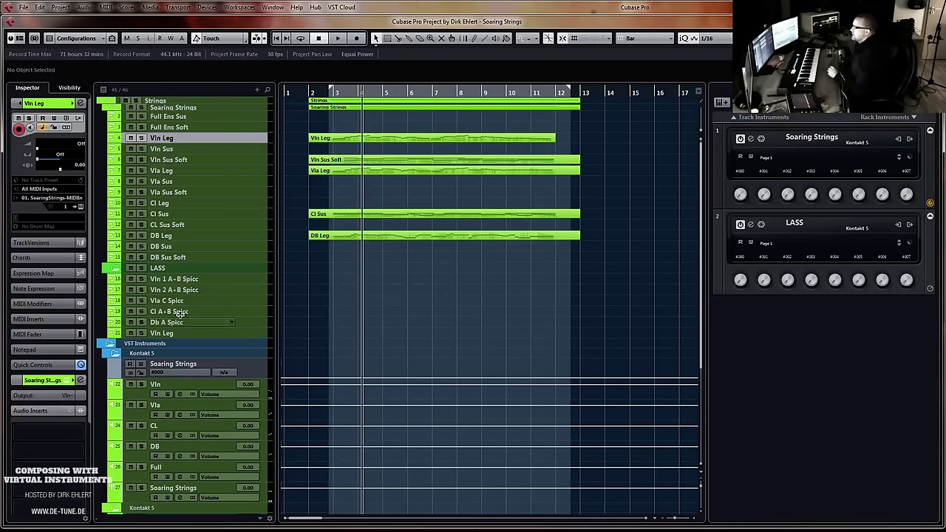
click(180, 333)
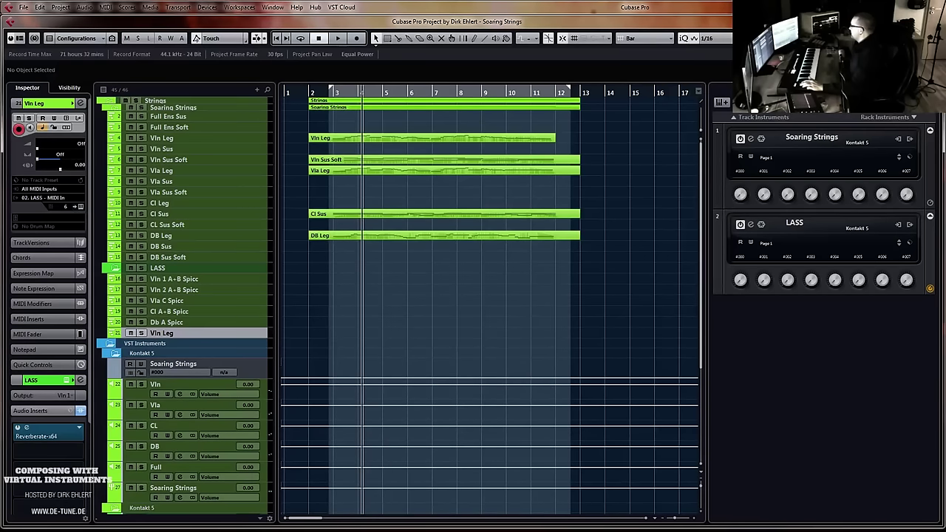
Activate the Kt. st.6 stereo output of the LASS instance and route the Vlns A Leg Sus NV-Vib patch to st.6
click(899, 225)
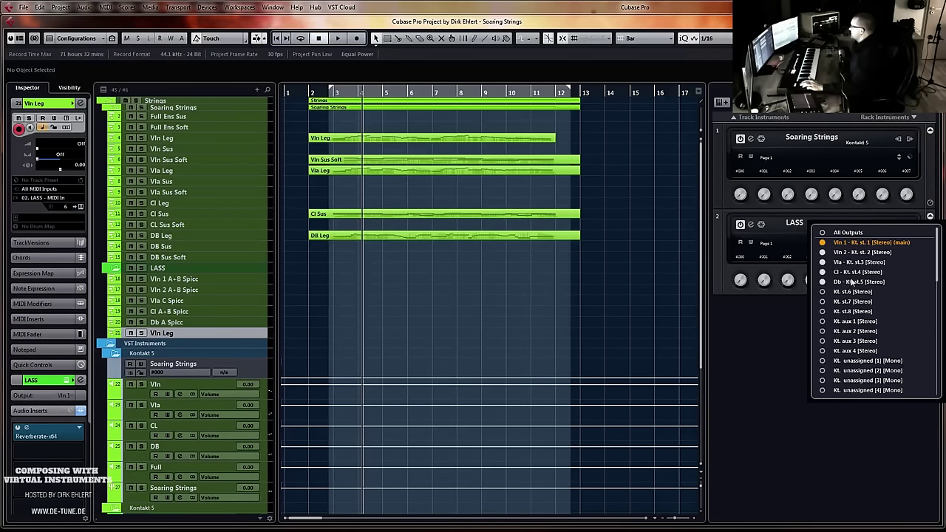
click(822, 292)
click(752, 228)
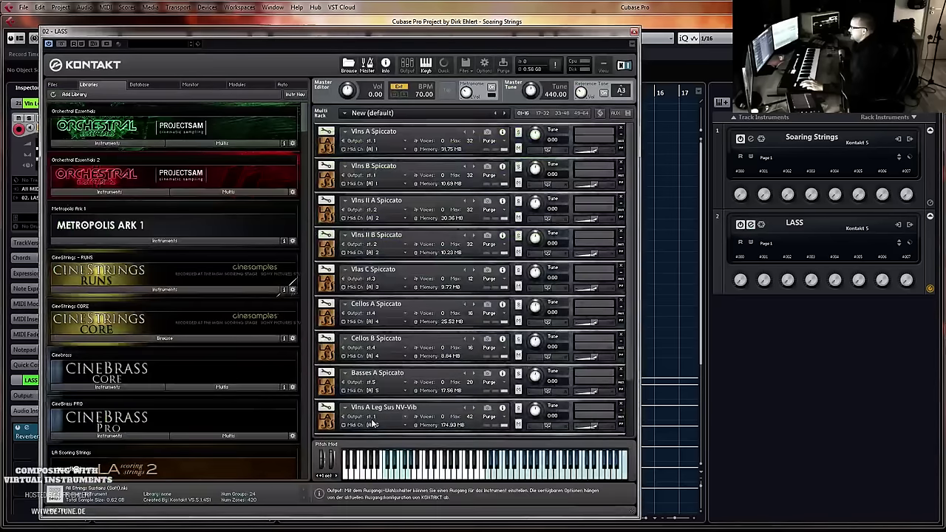
click(379, 419)
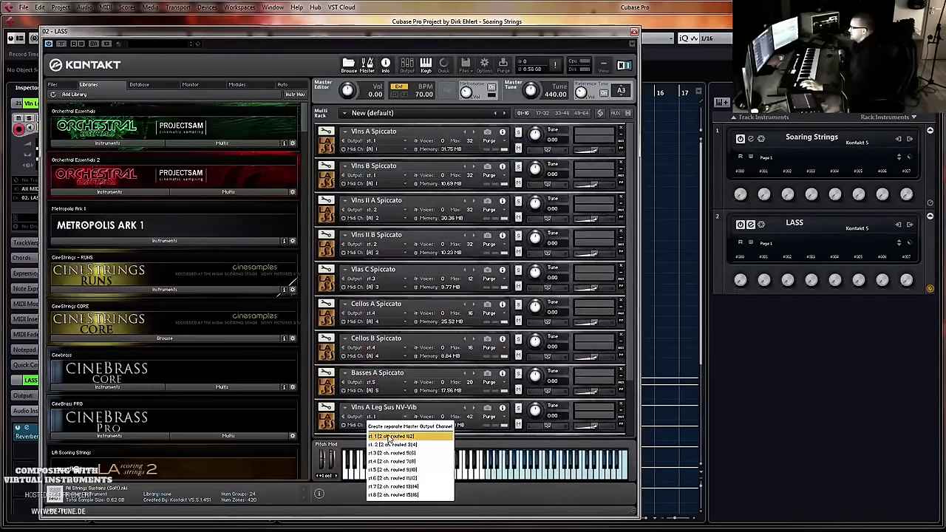
click(392, 479)
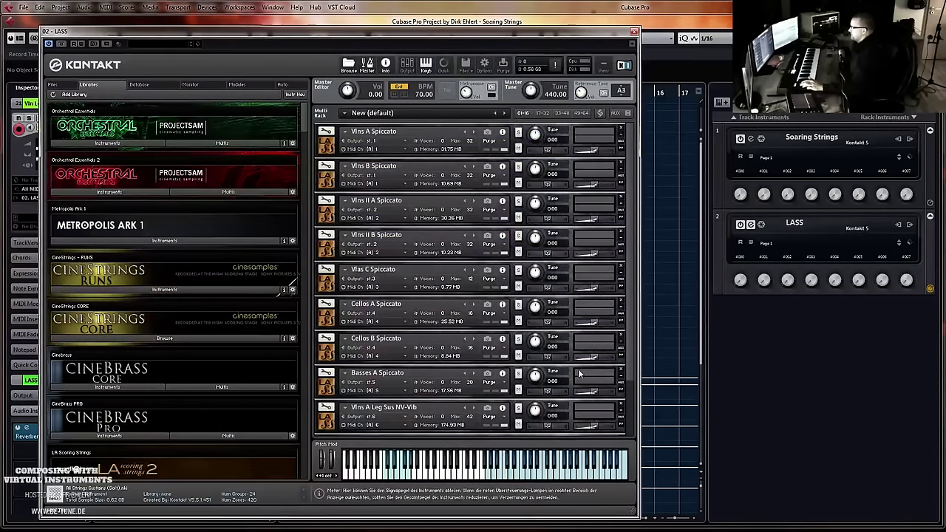
Route the Vlns B Leg Sus NV-Vib patch to output st.6 and close the LASS Kontakt window
scroll(330, 360, down, 2)
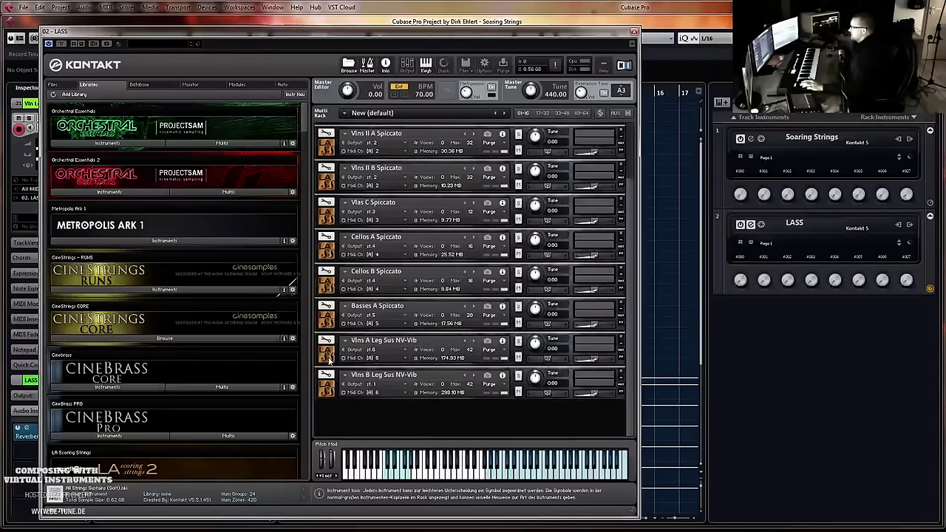
click(379, 385)
click(397, 447)
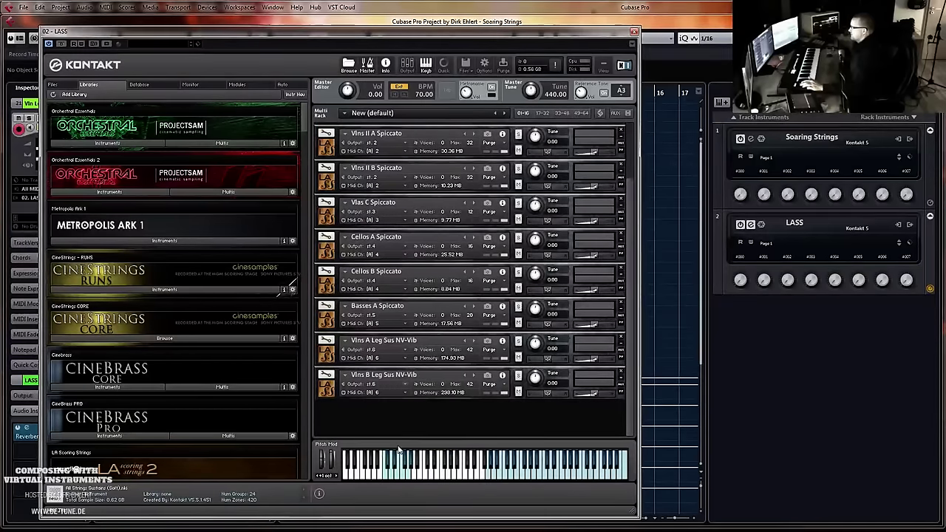
click(634, 31)
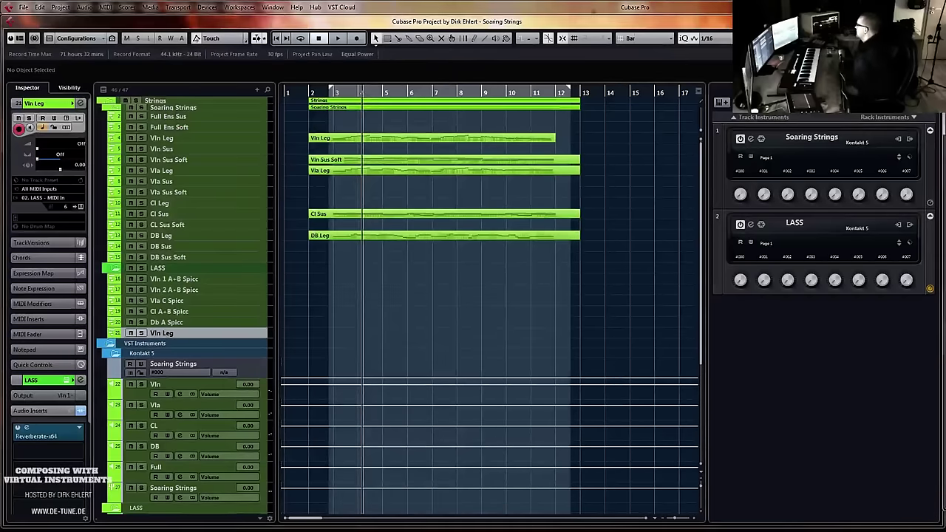
Rename the Kt. st.6 channel to Vln Long in the MixConsole
key(F3)
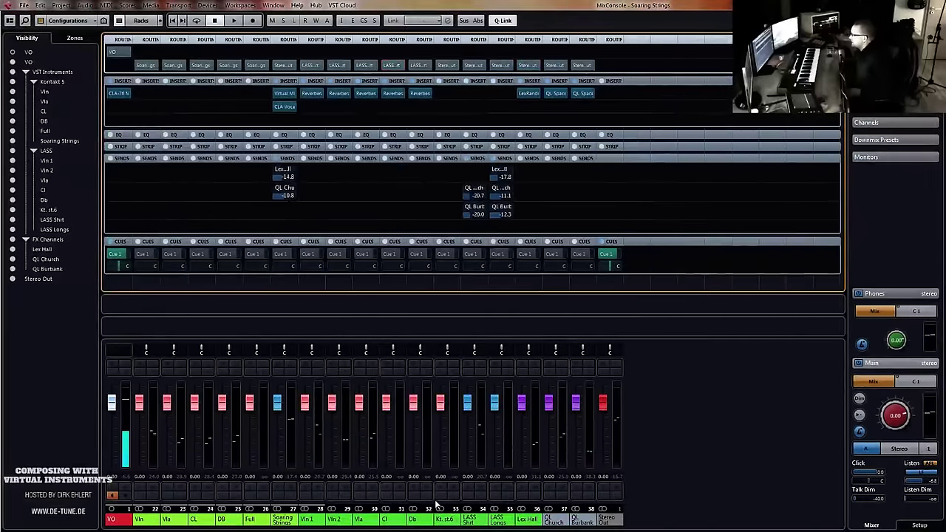
click(457, 518)
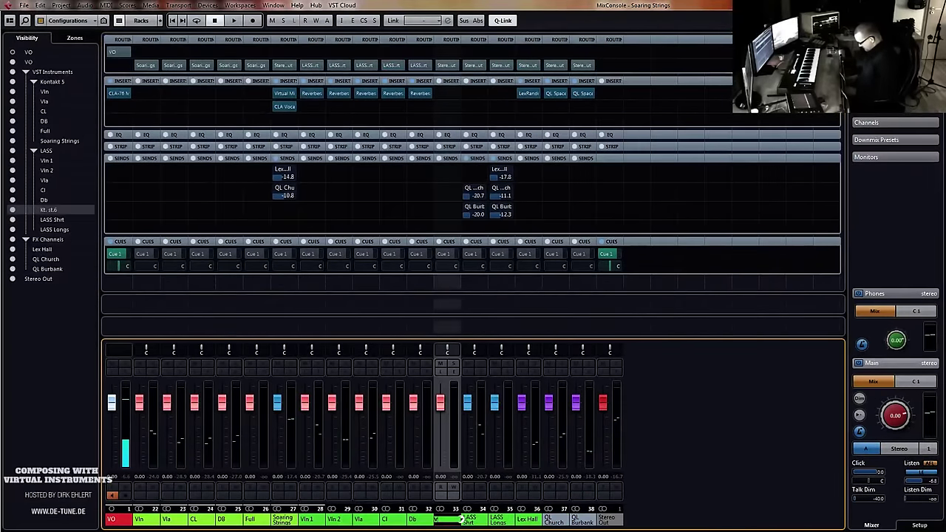
key(Return)
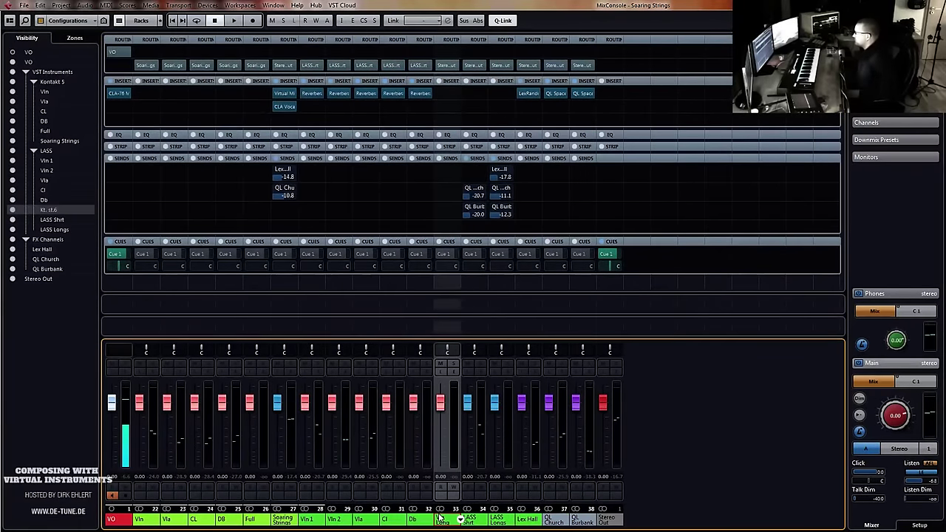
Copy the Reverberate insert from LASS Vln 1 to Vln Long, route Vln Long to the LASS Longs group, and return to the project
click(312, 95)
drag(312, 94, 448, 93)
click(449, 67)
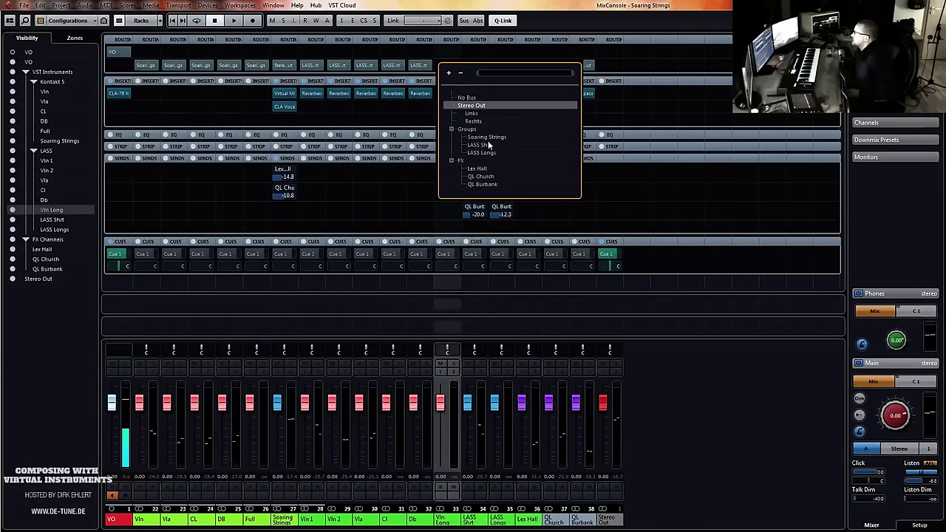
click(486, 153)
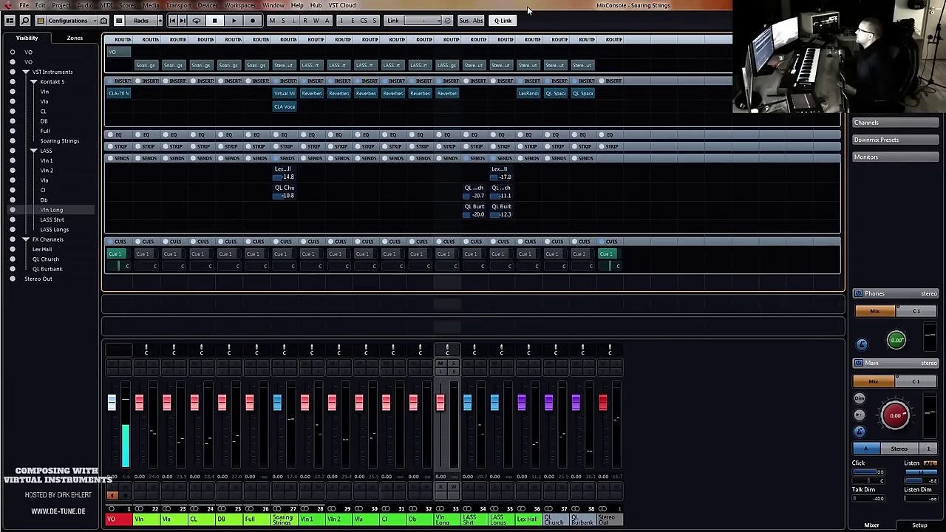
key(F3)
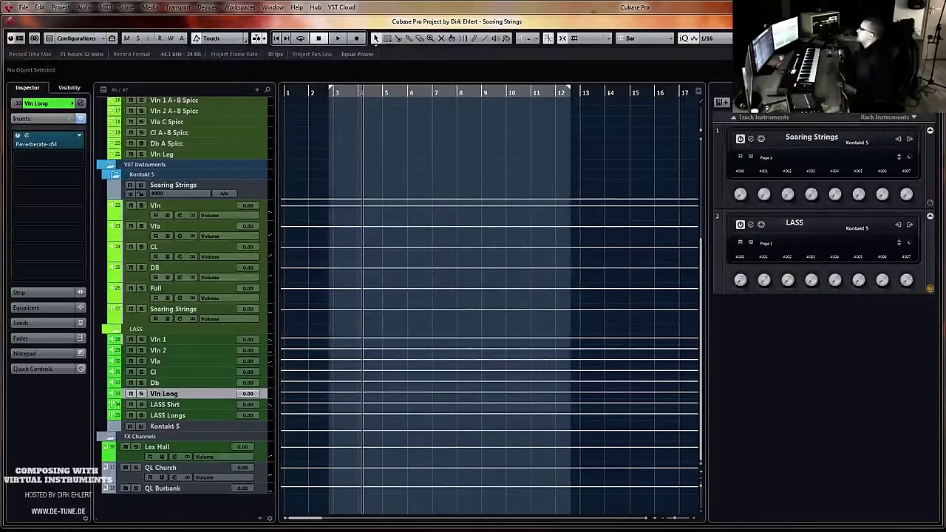
Compare the Soaring Strings and LASS Vln Leg patches, then play back the arrangement with the LASS Vln Leg track selected
scroll(372, 229, up, 5)
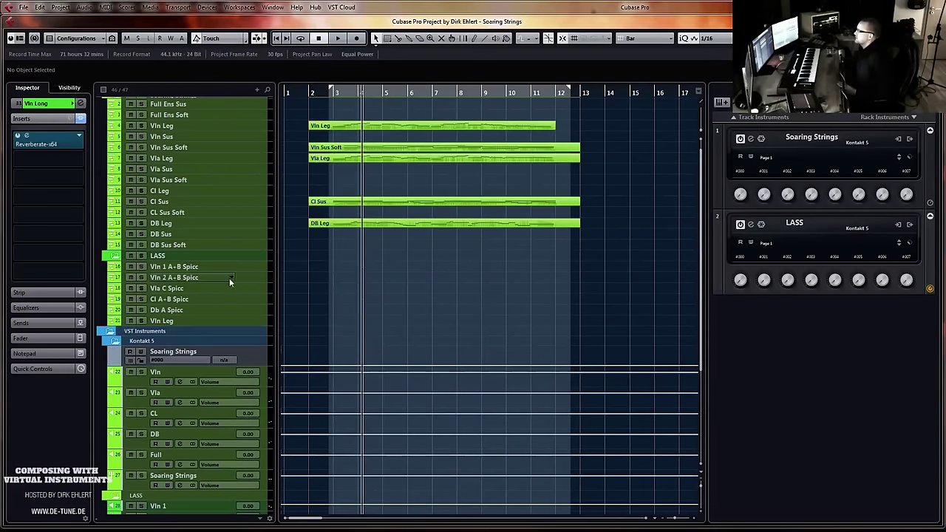
click(184, 321)
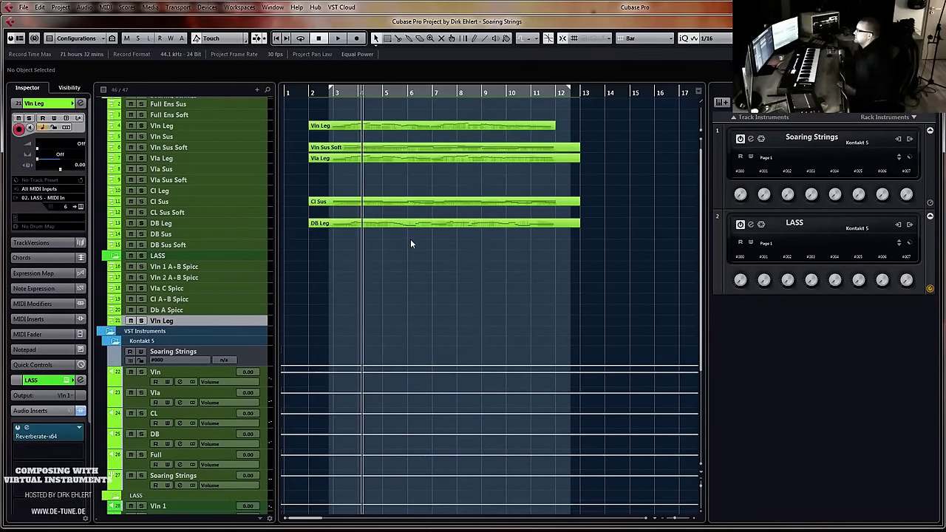
click(190, 126)
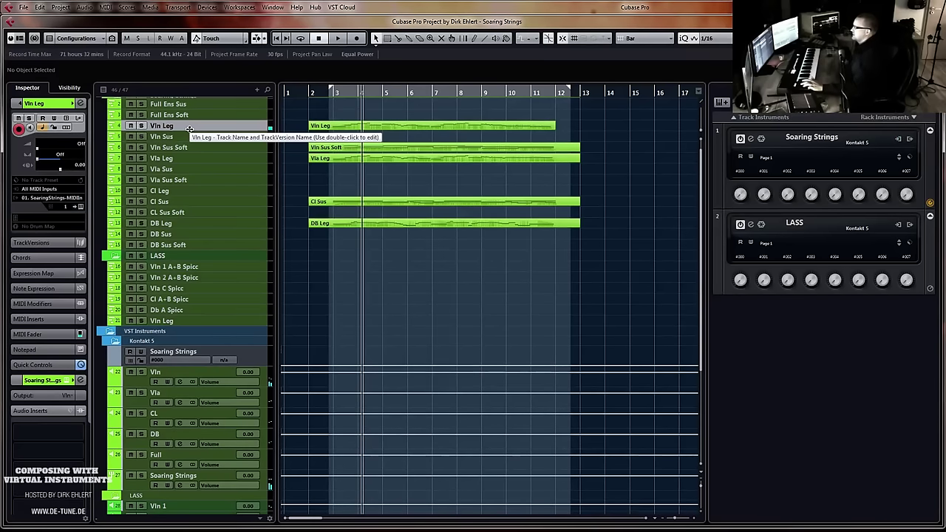
click(178, 321)
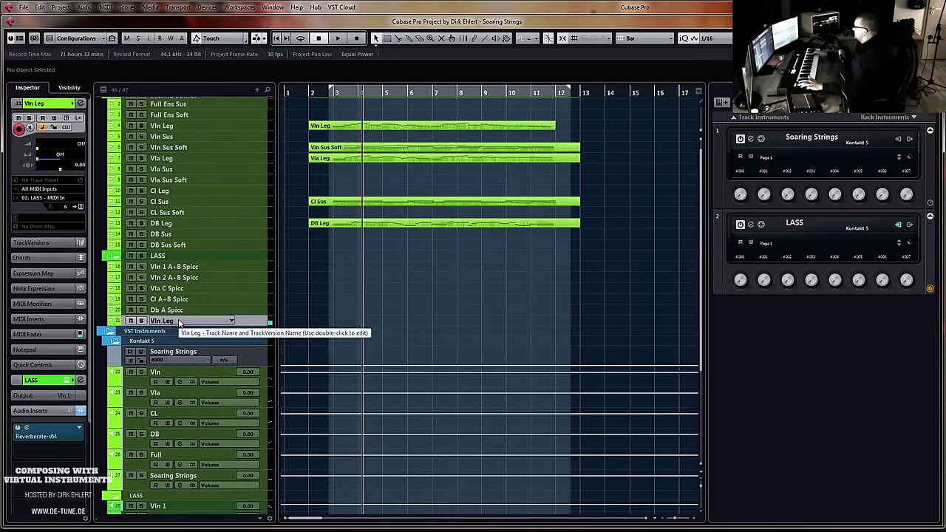
key(space)
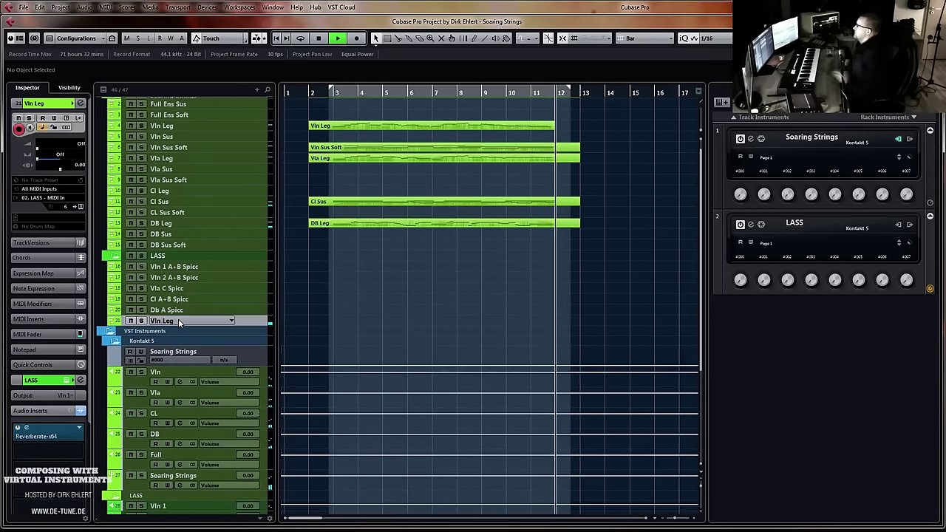
key(space)
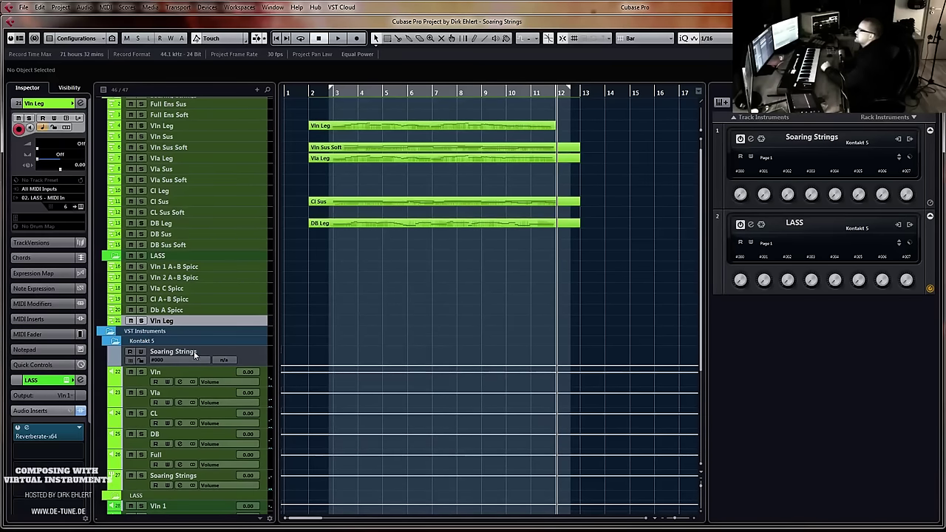
Review the patches loaded in the LASS Kontakt instance and the LA Scoring Strings 2 instrument folders, then close the instrument
click(79, 207)
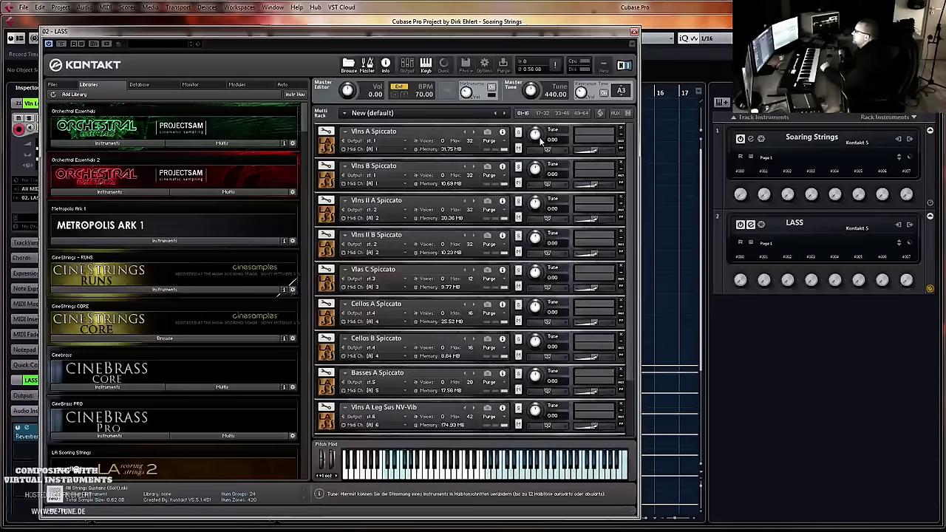
scroll(630, 226, down, 2)
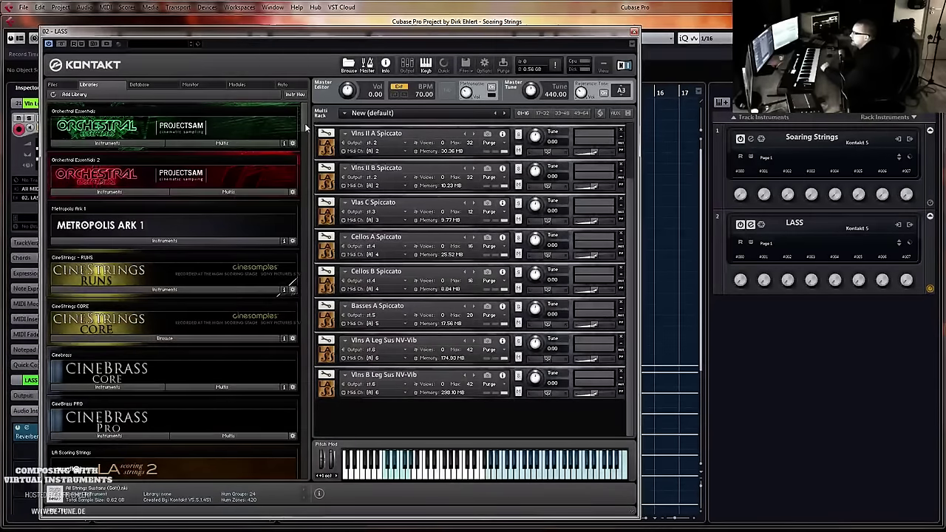
scroll(305, 128, down, 3)
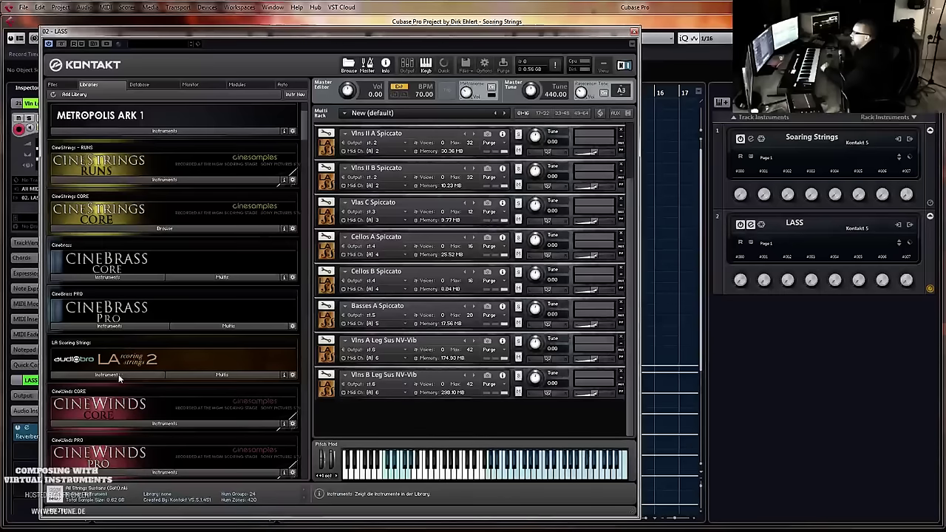
click(118, 374)
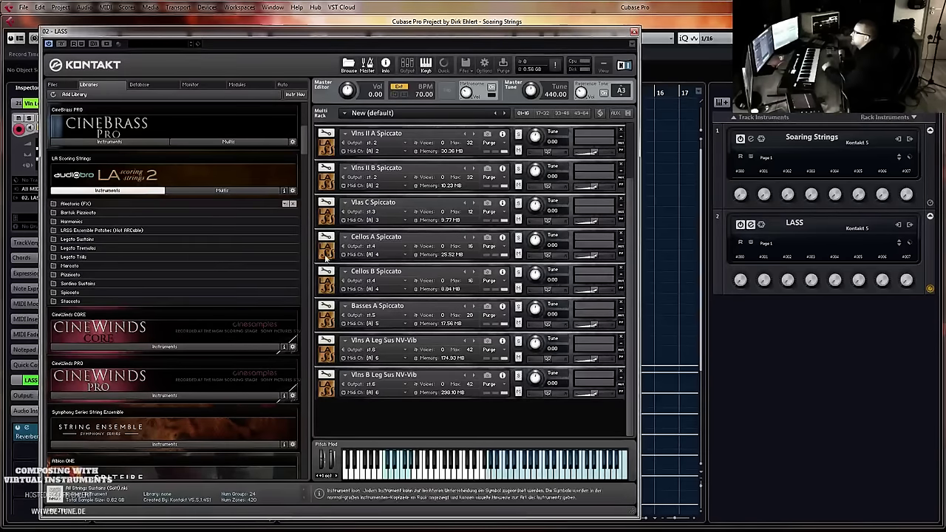
click(634, 31)
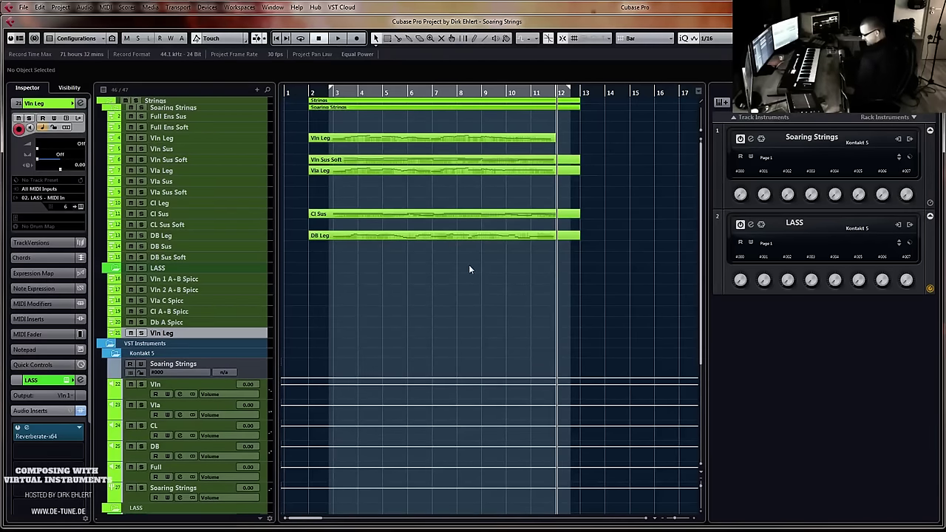
Move the left locator to the start of bar 2 in the project timeline
click(448, 280)
key(g)
key(g)
key(g)
key(g)
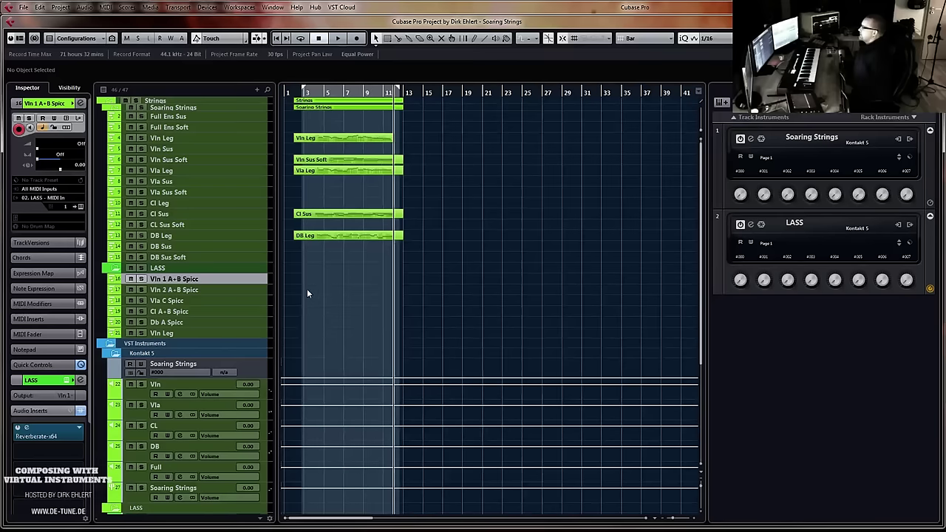
click(200, 310)
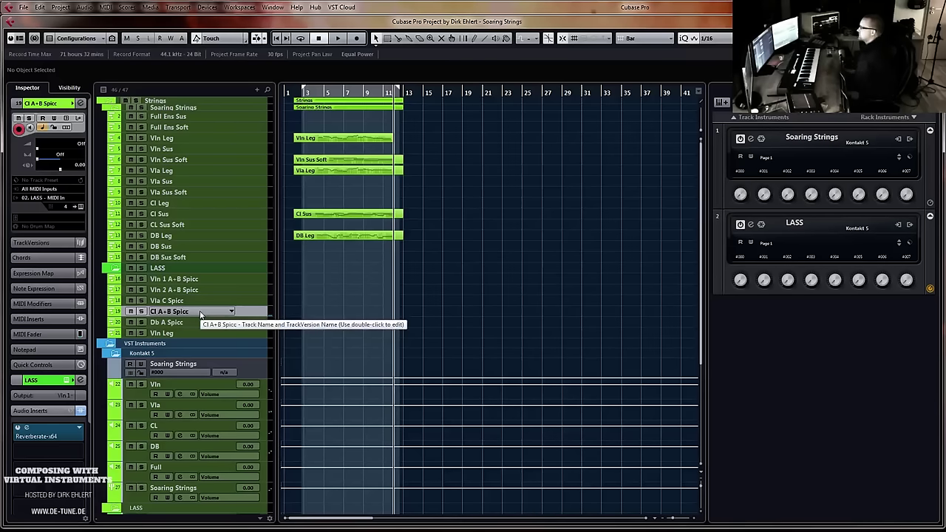
click(402, 279)
key(h)
key(h)
key(h)
key(h)
key(h)
key(h)
key(h)
key(h)
key(h)
key(h)
key(h)
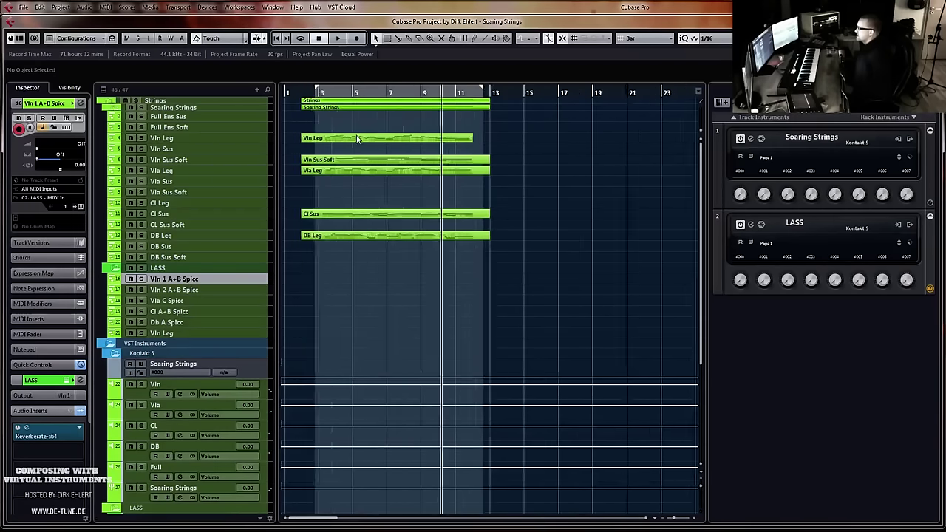
scroll(497, 220, left, 10)
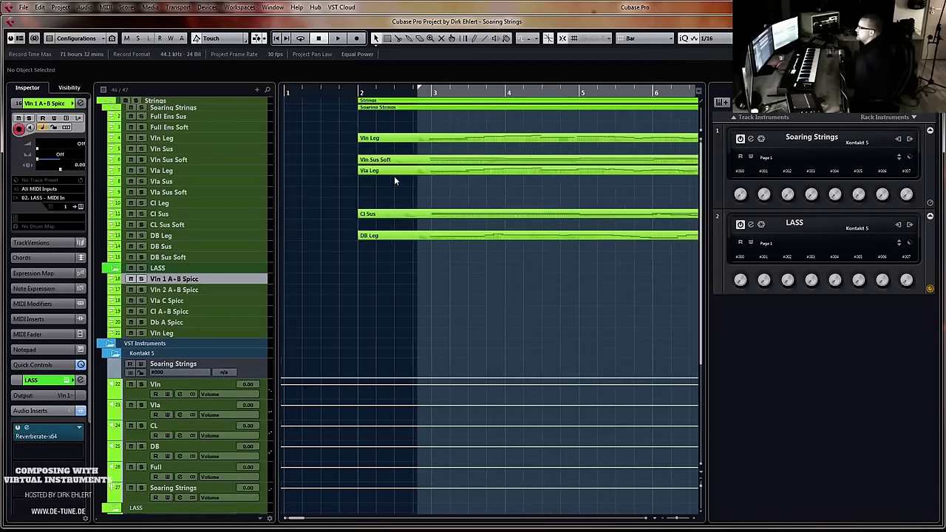
click(358, 93)
key(ctrl+KP_1)
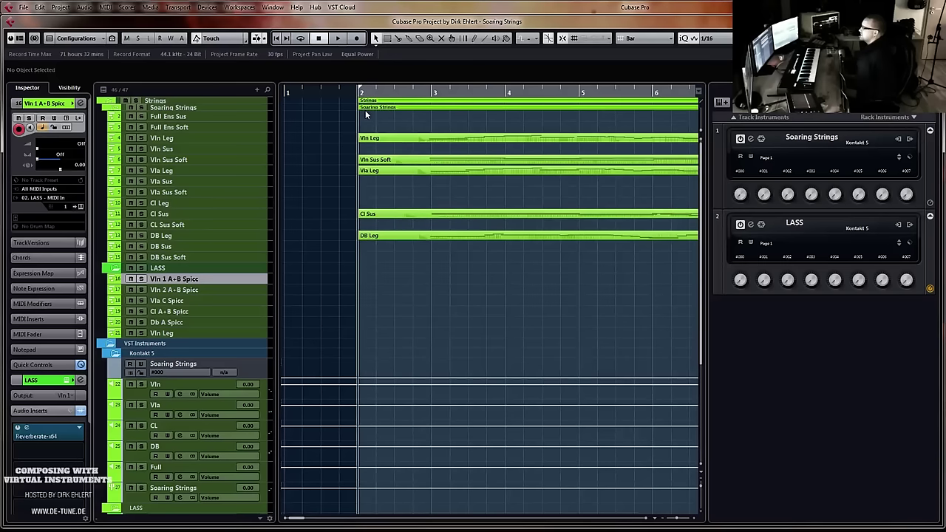
Enlarge the Cl A+B Spicc track and record a spiccato cello part on it from bar 2 to about bar 12
click(185, 313)
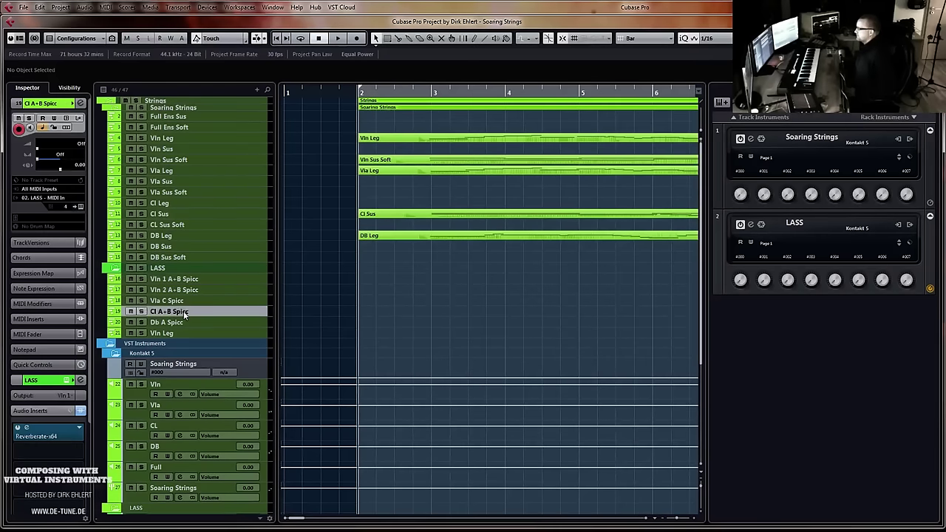
drag(185, 317, 195, 340)
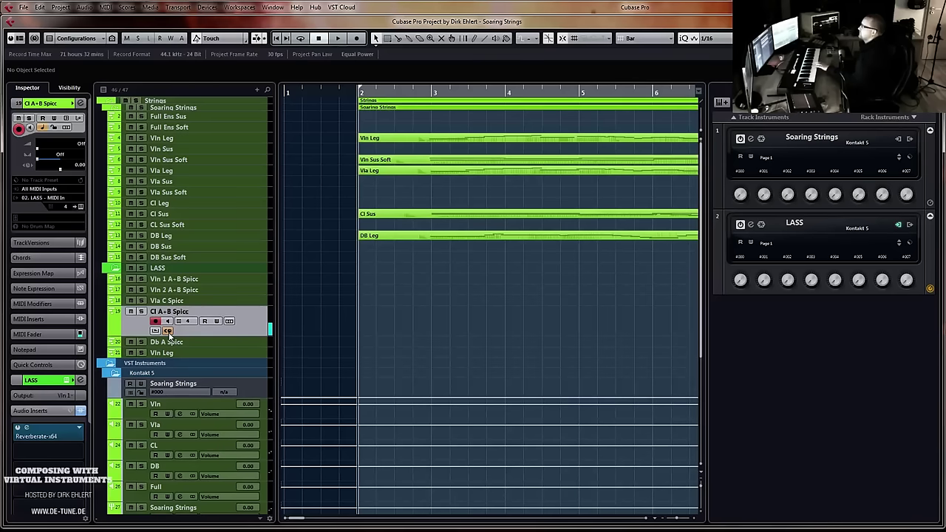
key(KP_Multiply)
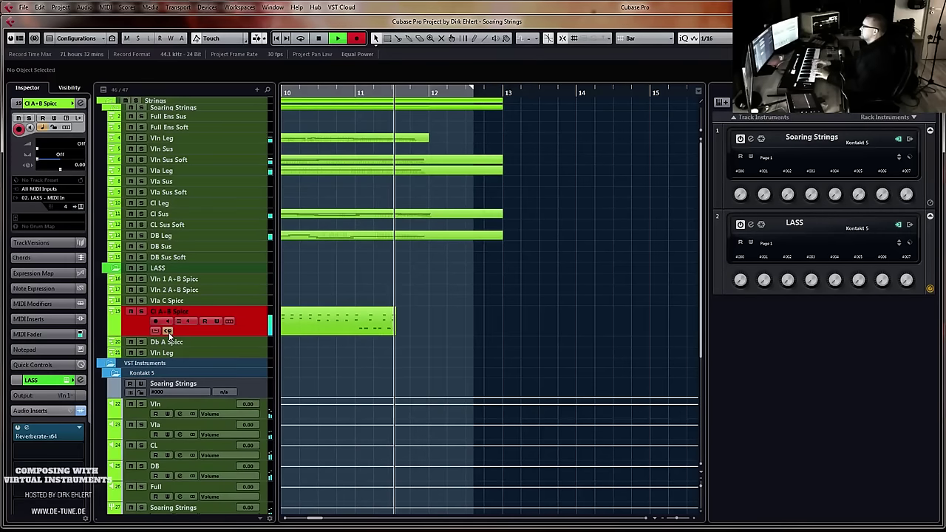
key(space)
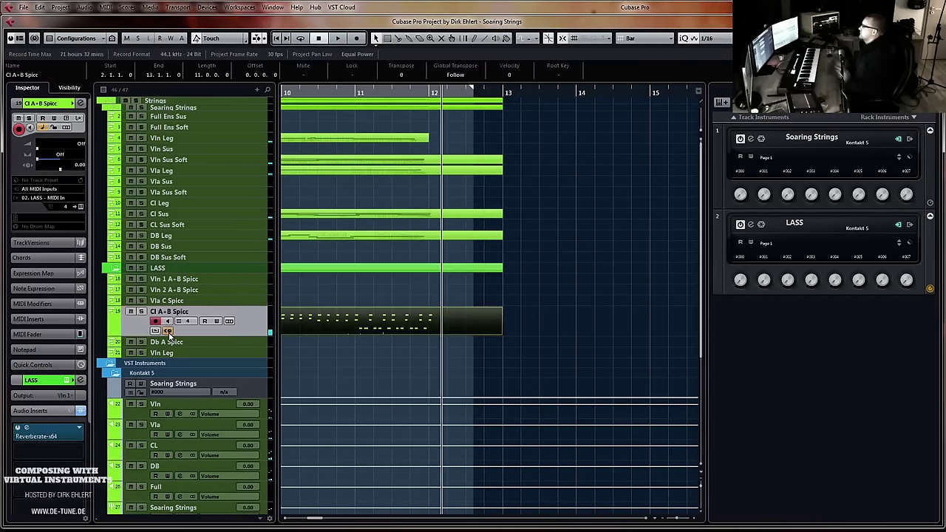
Open the recorded Cl A+B Spicc part in the Key Editor and quantize the notes in bars 3 to 10 to 1/8
key(Return)
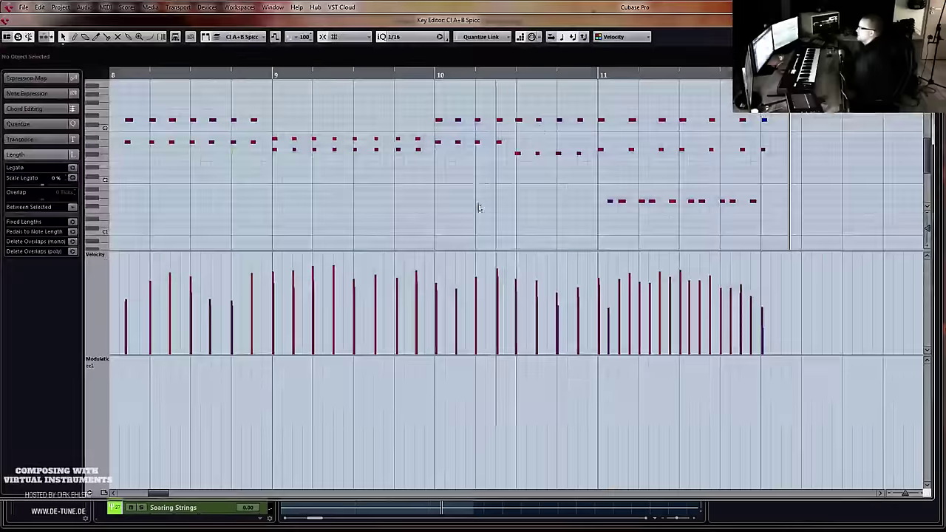
click(409, 37)
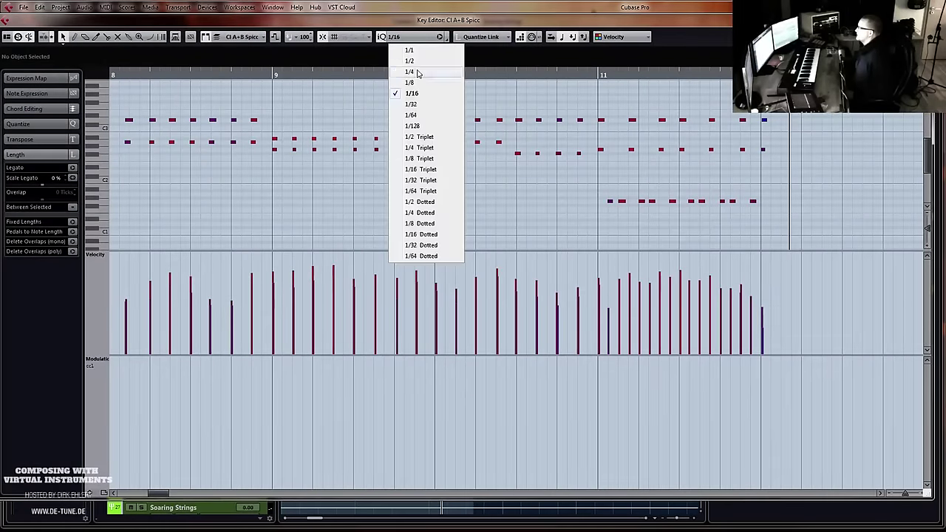
click(423, 83)
key(ctrl+a)
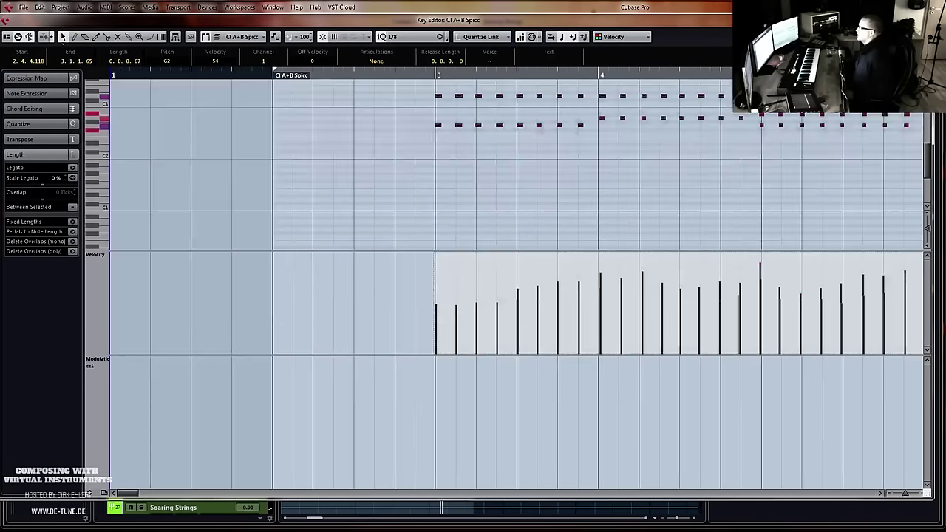
key(q)
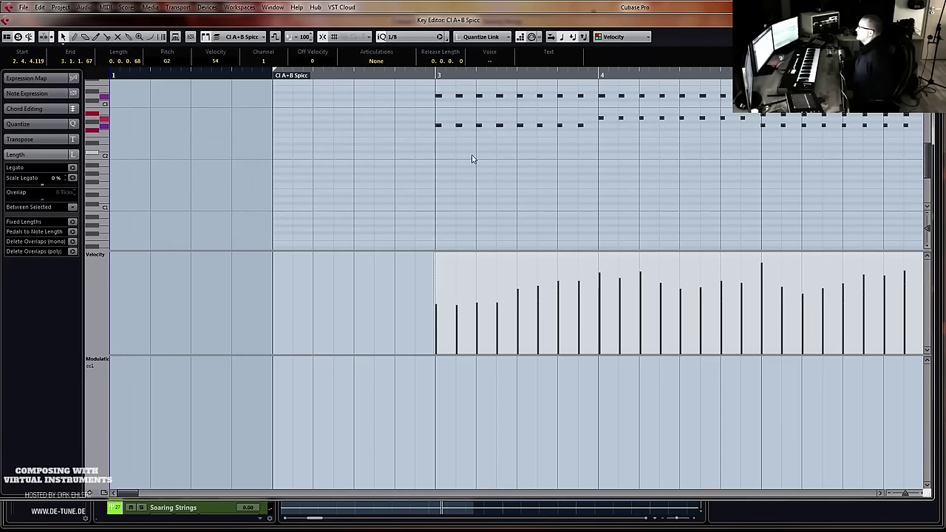
Play back the quantized cello part from just before bar 3 and examine its notes and velocities up to bar 12
click(426, 75)
key(space)
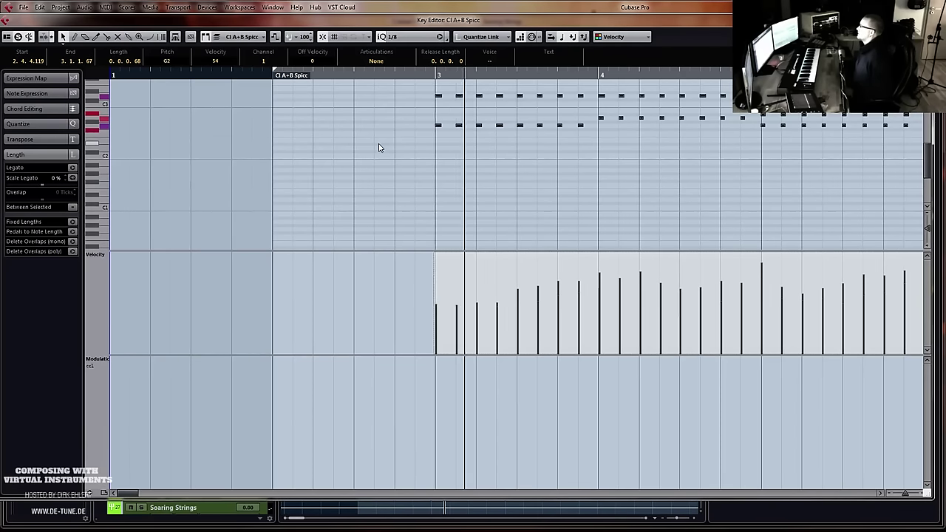
key(g)
key(g)
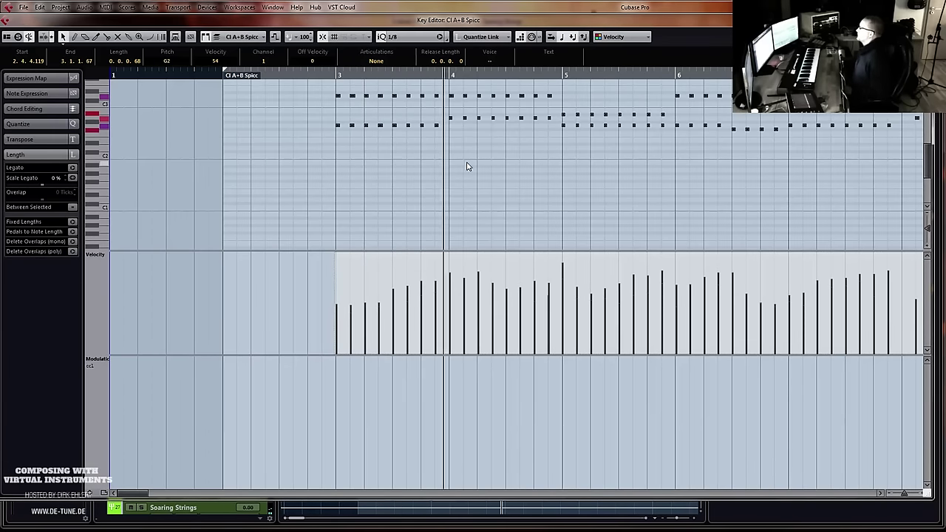
key(g)
key(g)
key(g)
key(g)
key(g)
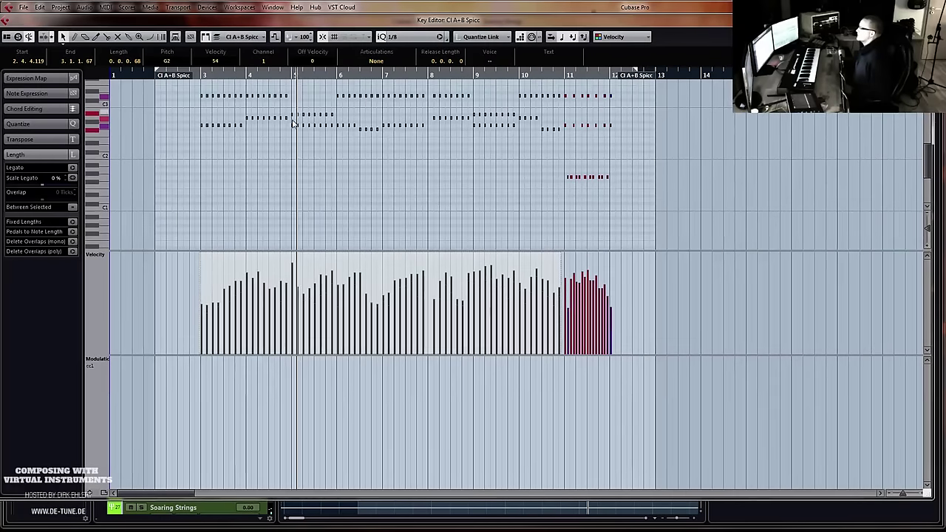
Lower the velocities of the last cello notes before bar 5 in a descending ramp
key(ctrl+a)
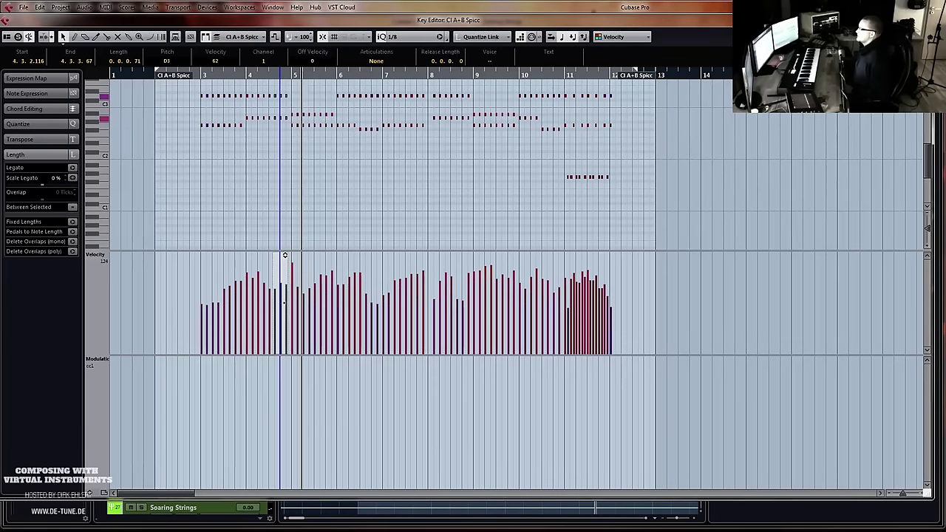
key(h)
key(h)
key(h)
key(h)
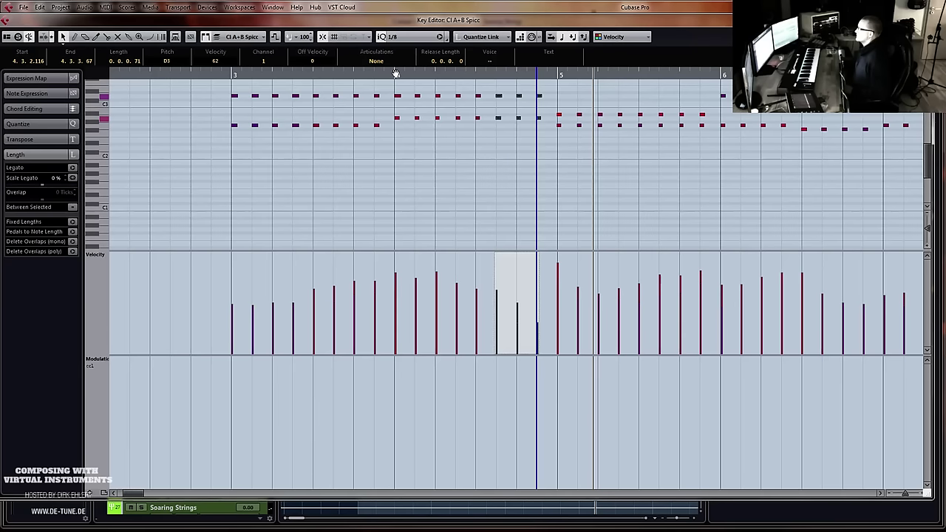
Play back the cello part from bar 4 to check the velocity dip and the bars that follow
click(396, 73)
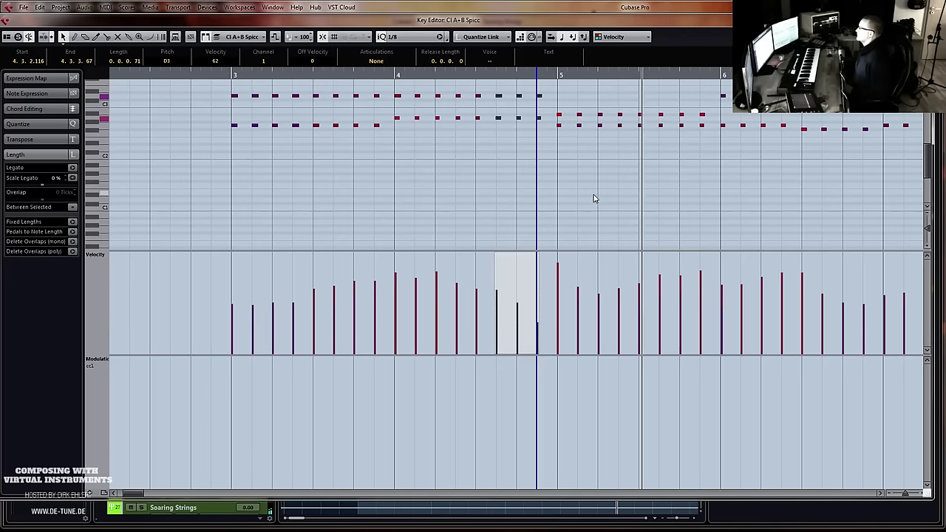
key(g)
key(g)
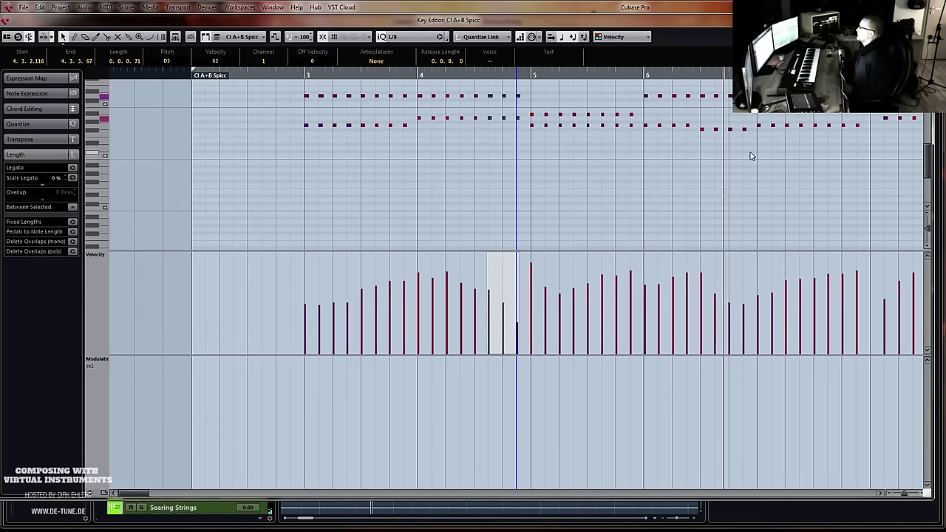
key(g)
key(g)
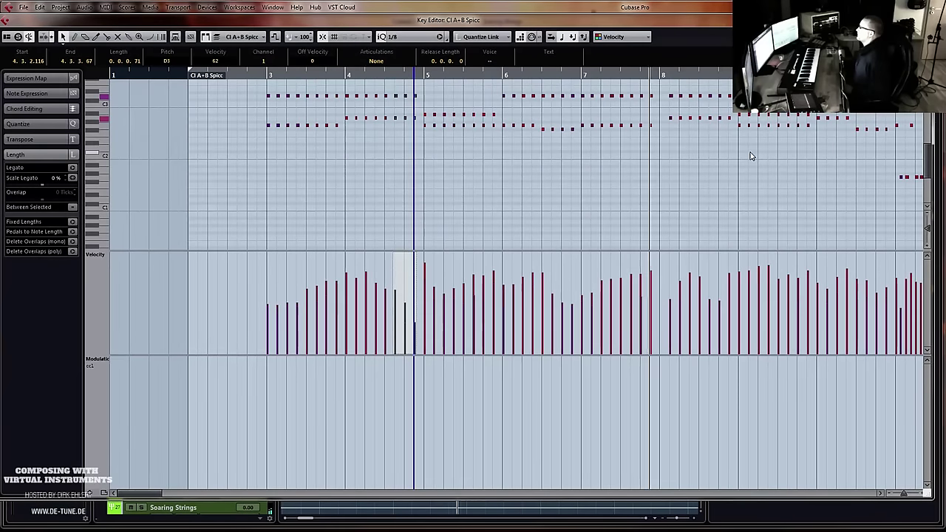
Copy the first two stacked cello notes of bar 8 onto its downbeat, with velocities of 99 and 96
click(673, 97)
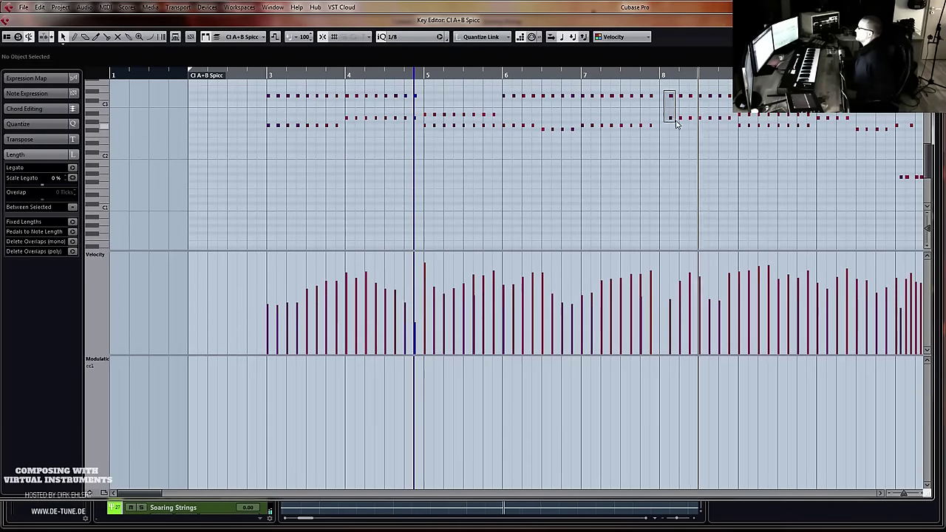
mouse_move(673, 96)
mouse_down()
mouse_move(663, 97)
mouse_move(663, 83)
mouse_up()
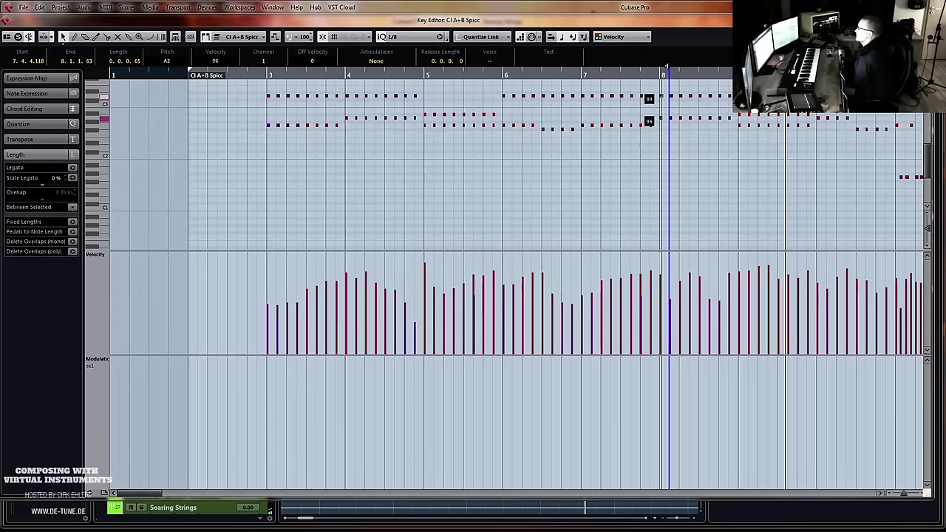
key(g)
key(g)
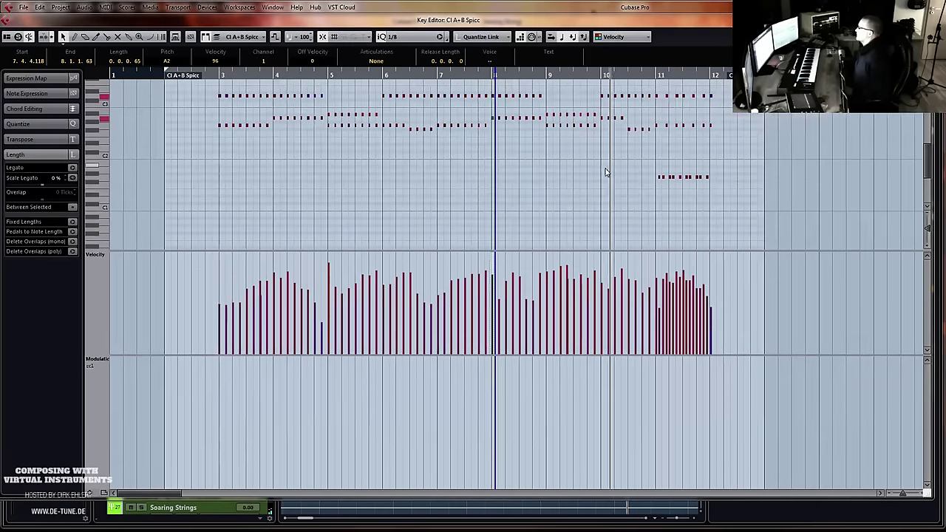
Transpose the first four lower cello notes of bar 10 to G2 and play back from bar 10
drag(630, 114, 603, 134)
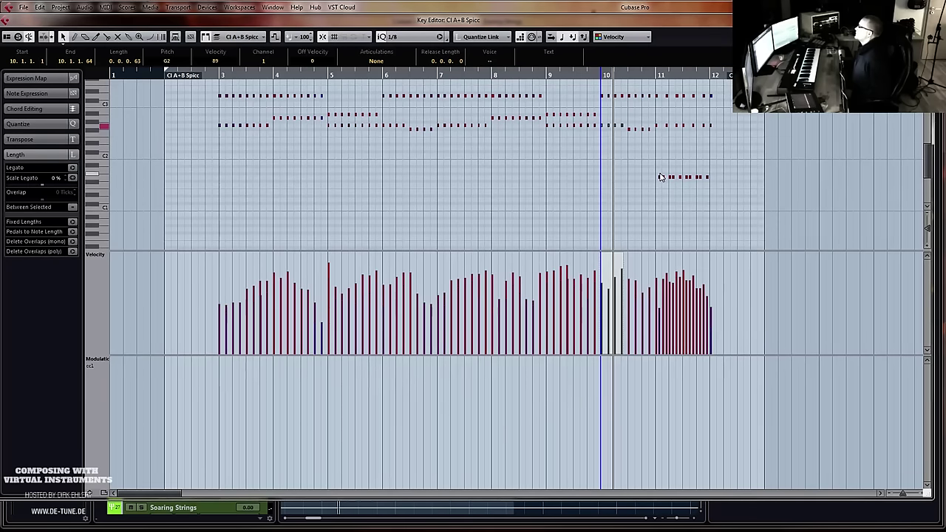
click(599, 77)
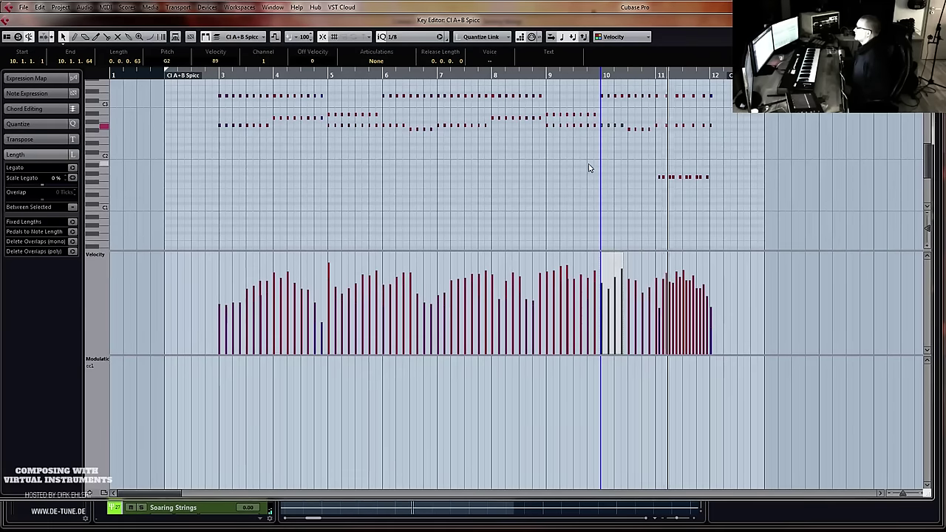
Set the quantize value to 1/16 for the bar 11 cello notes and try deleting those notes
scroll(626, 166, up, 5)
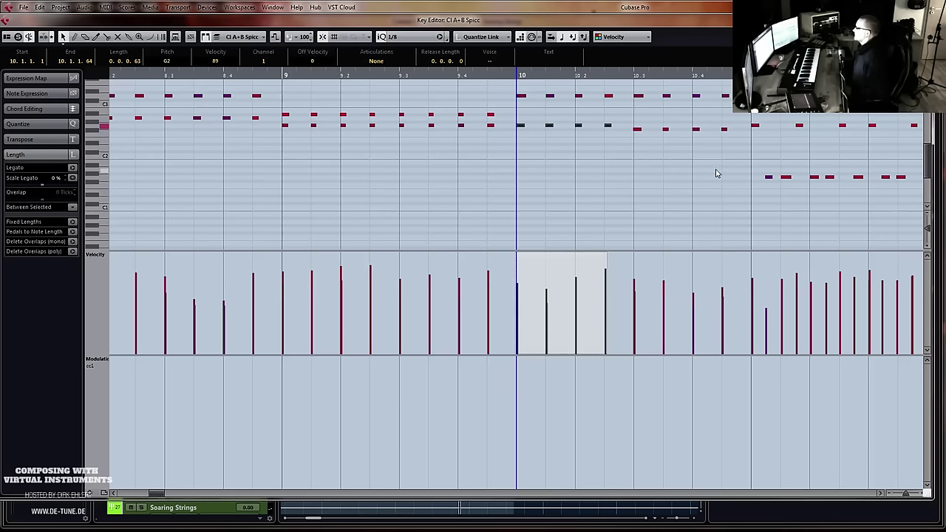
scroll(715, 174, right, 5)
drag(621, 96, 343, 218)
click(408, 37)
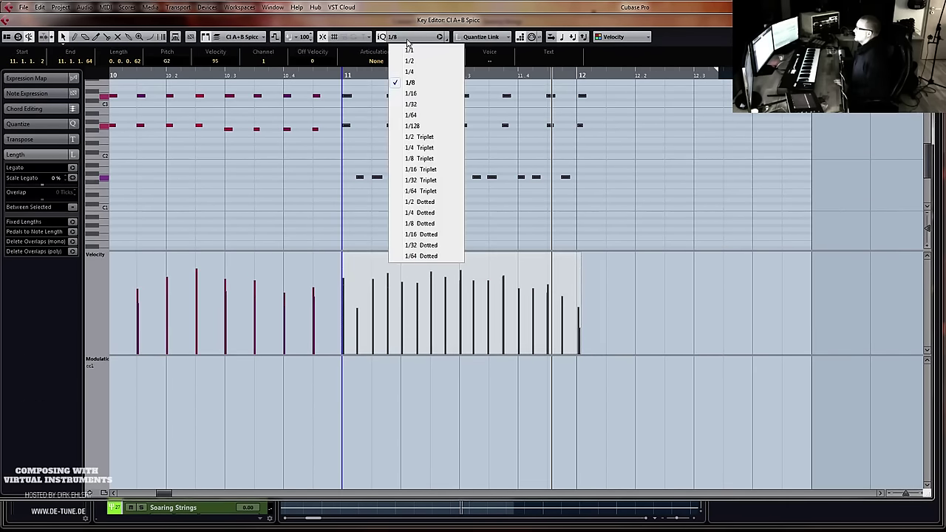
click(410, 93)
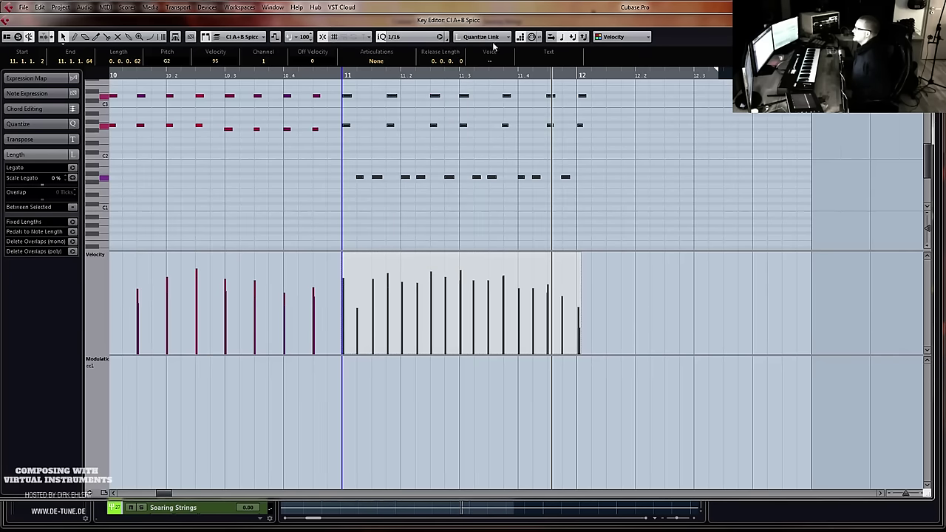
key(Delete)
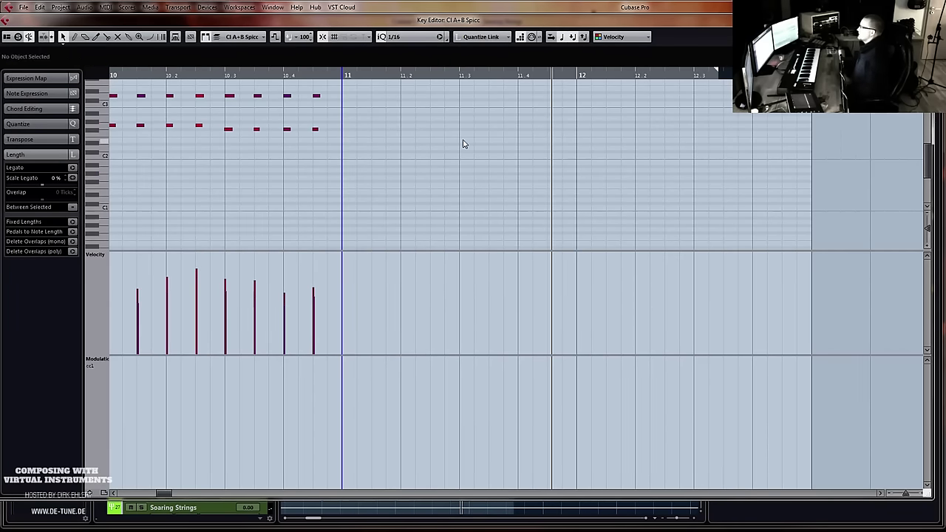
key(ctrl+z)
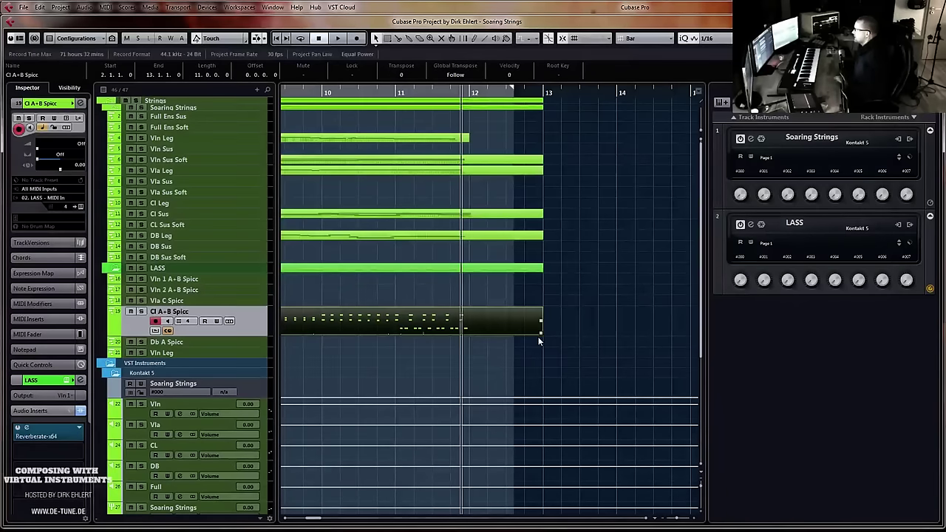
Shorten the Cl A+B Spicc part to end at bar 12 and select the Db A Spicc track
drag(540, 332, 496, 337)
click(241, 345)
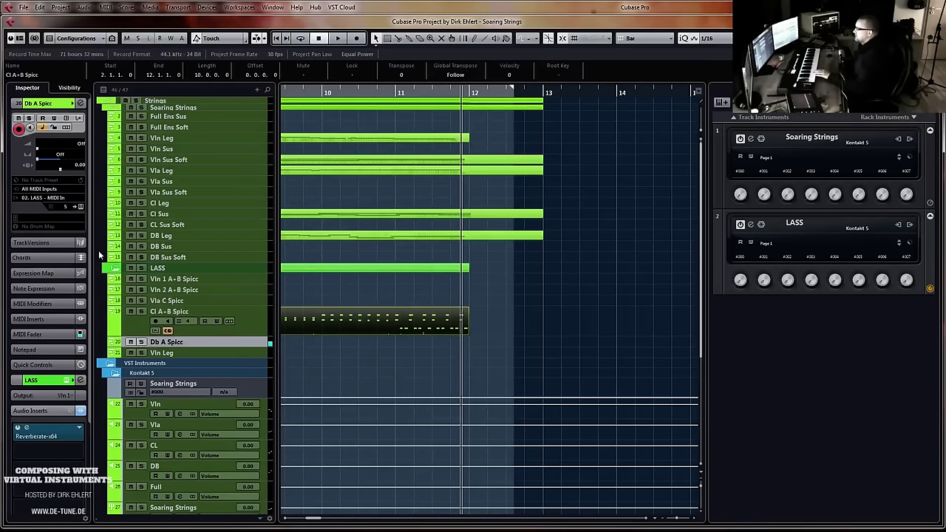
Replace the Basses A Spiccato instrument in the LASS Kontakt rack with Basses B Spiccato from LA Scoring Strings 2
click(74, 206)
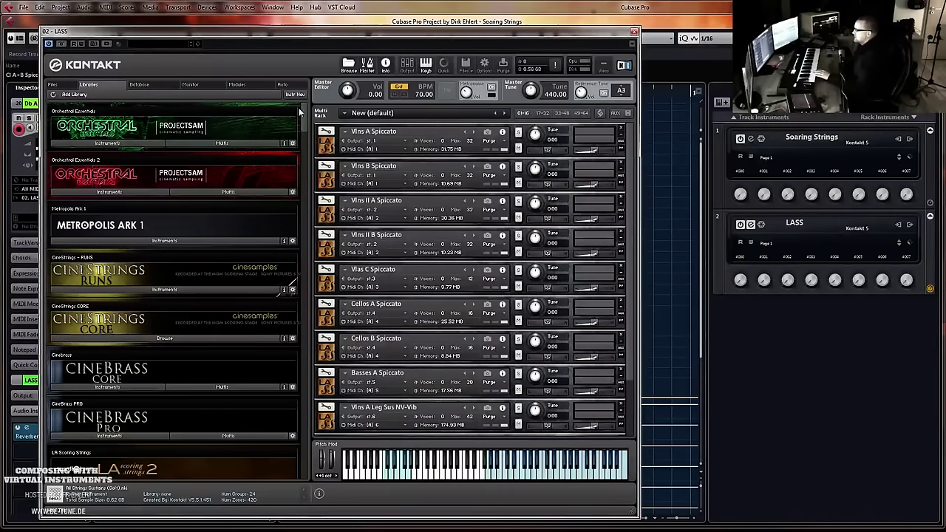
drag(302, 125, 300, 140)
click(103, 271)
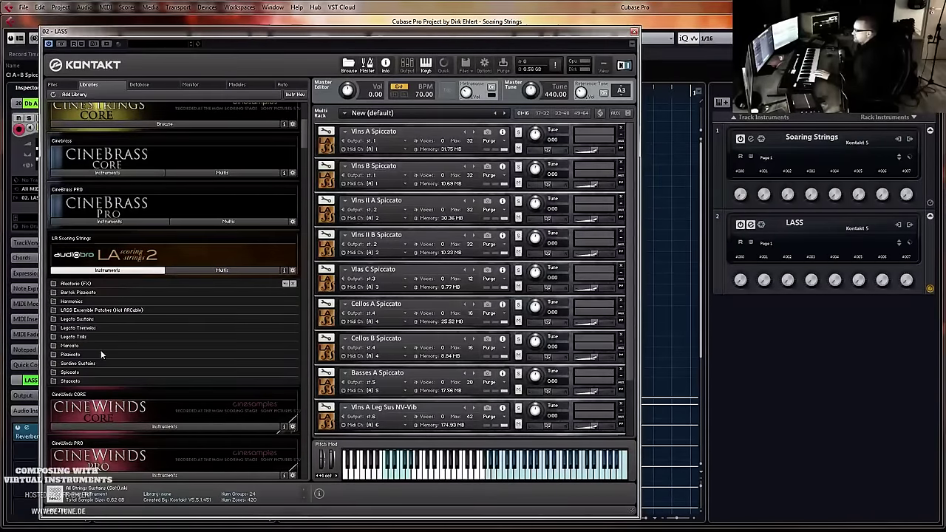
click(71, 373)
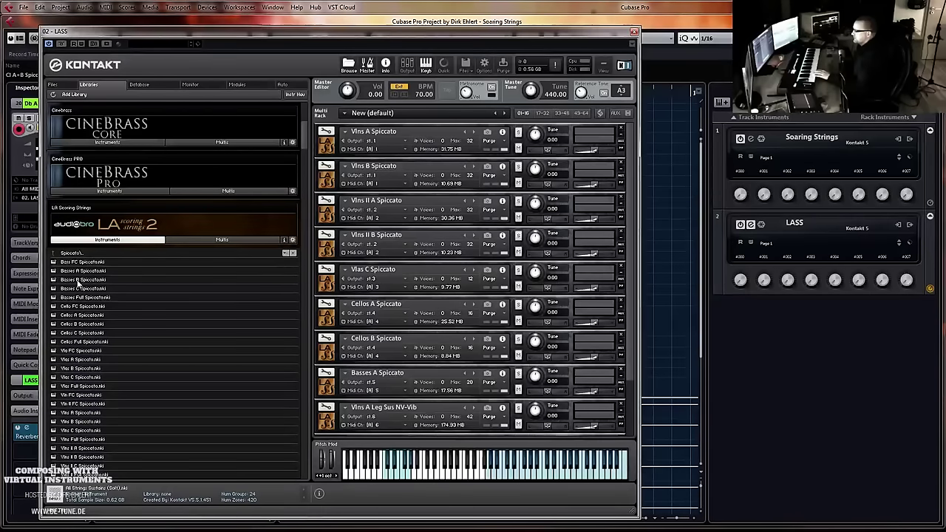
click(78, 280)
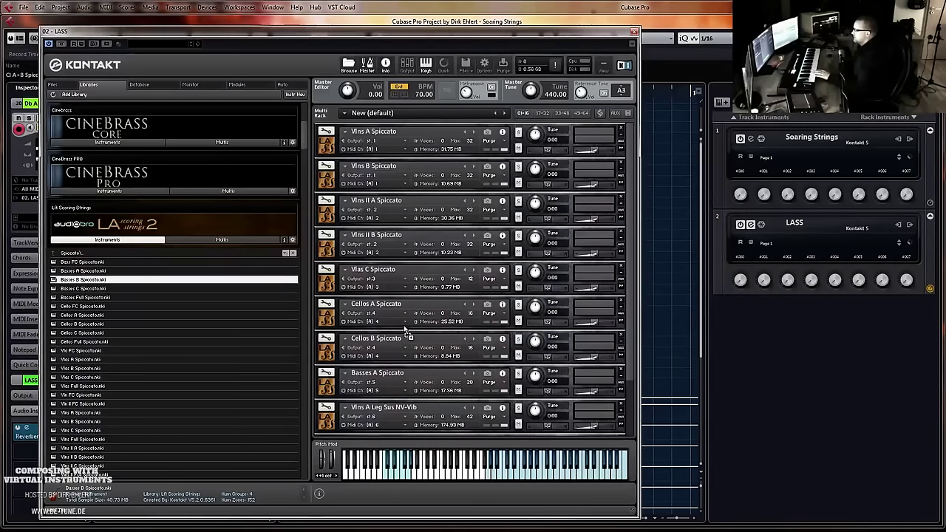
drag(397, 381, 398, 381)
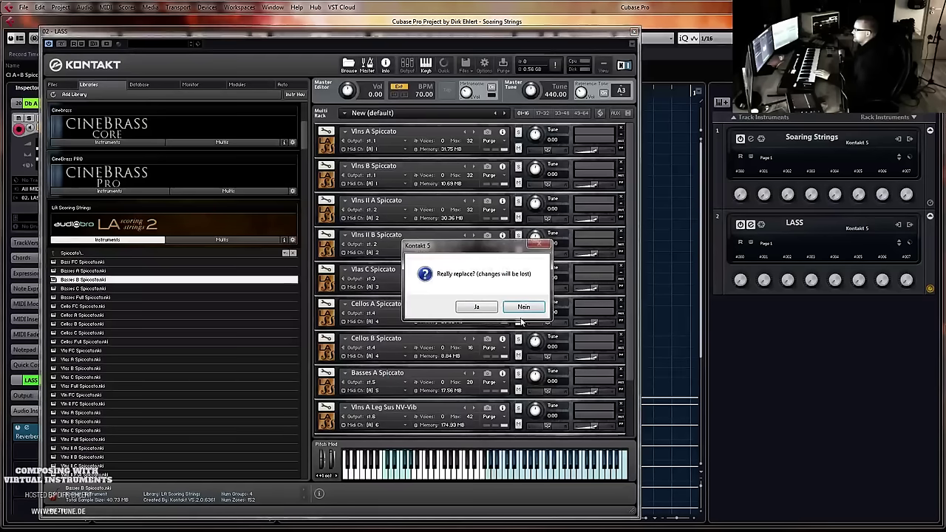
click(480, 308)
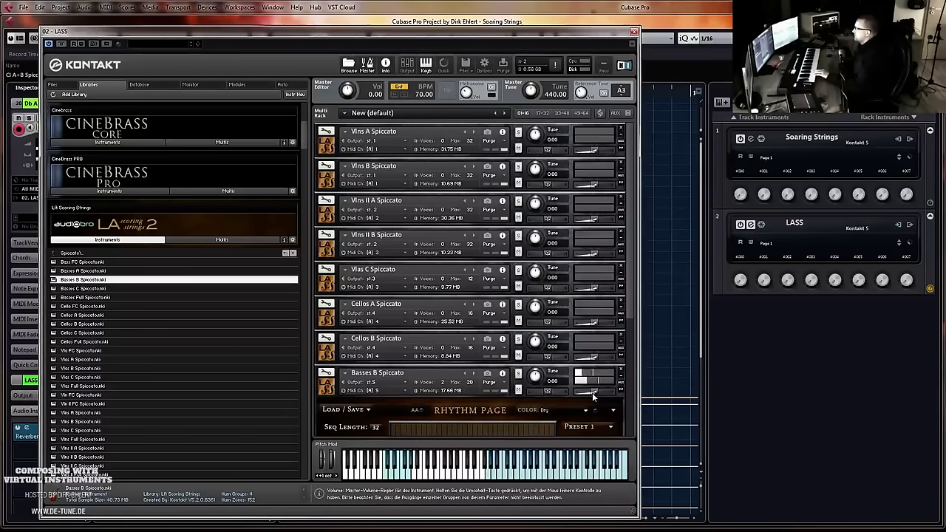
click(634, 33)
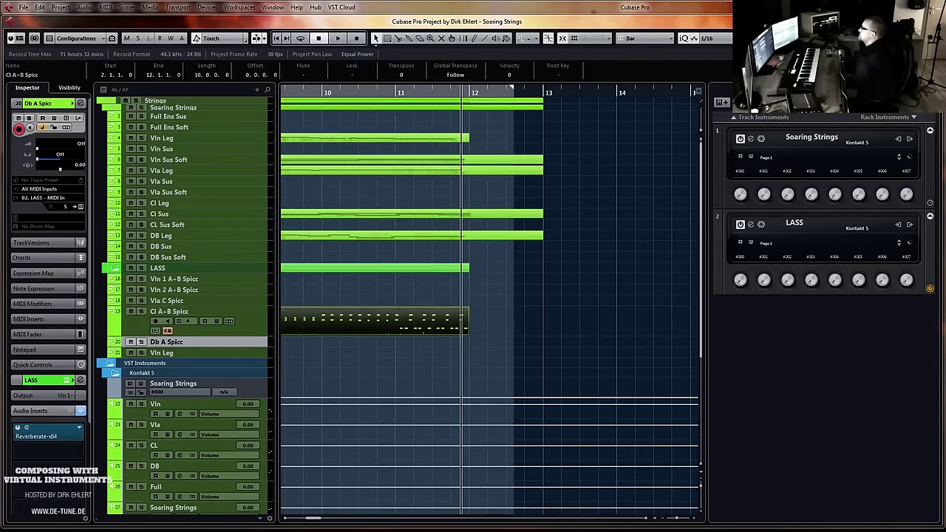
Record a double bass spiccato part on the Db A Spicc track from bar 2 to just past bar 12
key(KP_1)
key(space)
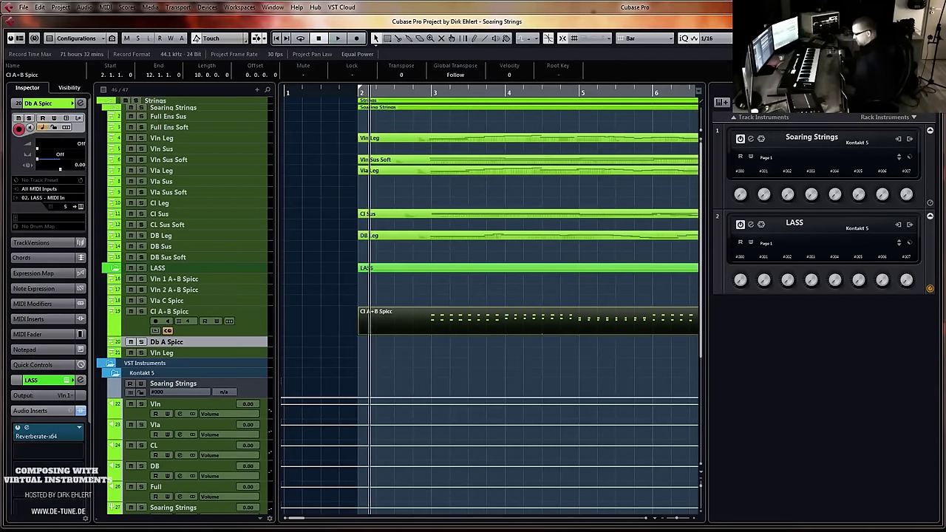
key(KP_1)
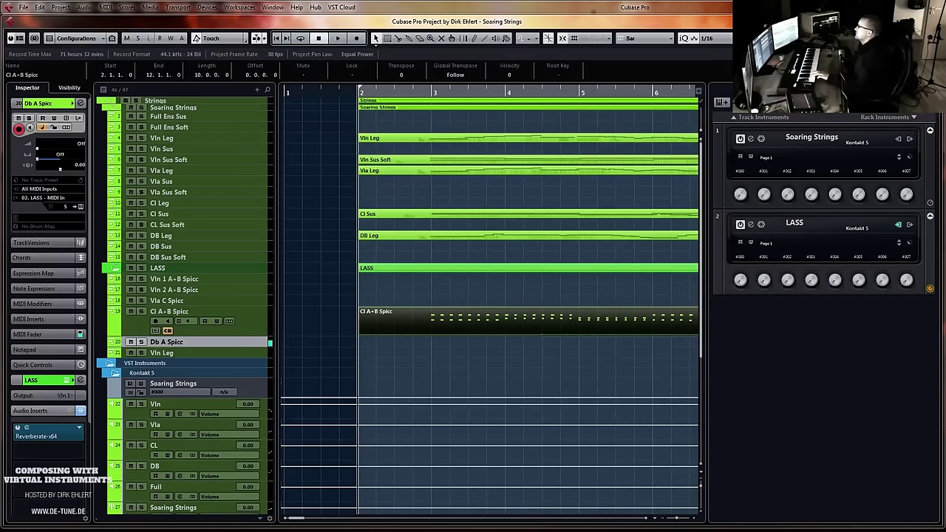
key(KP_Multiply)
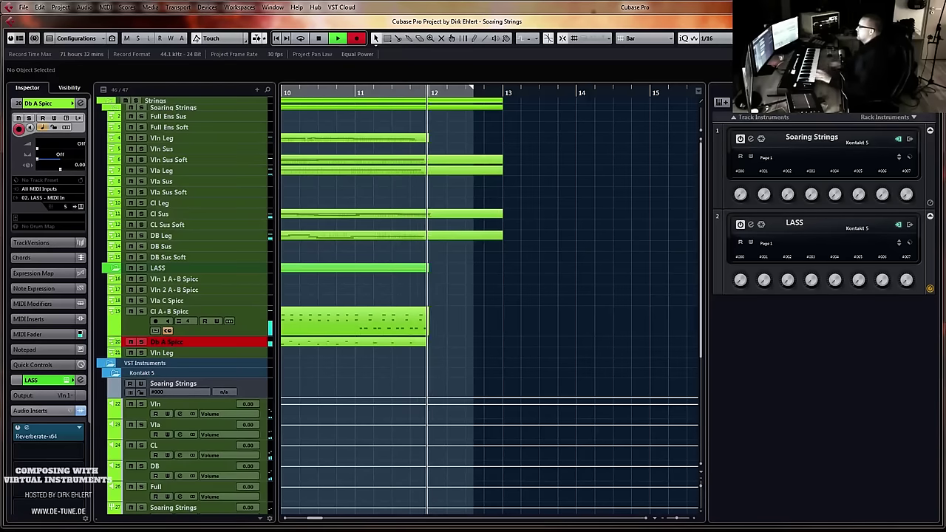
key(space)
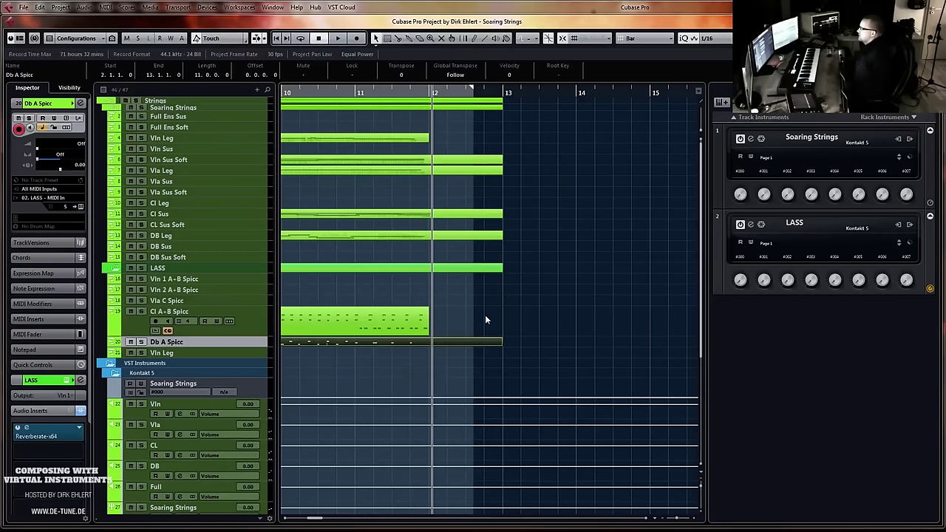
Quantize the recorded Db A Spicc notes to 1/8 and close the part's note editor
double_click(486, 342)
click(399, 38)
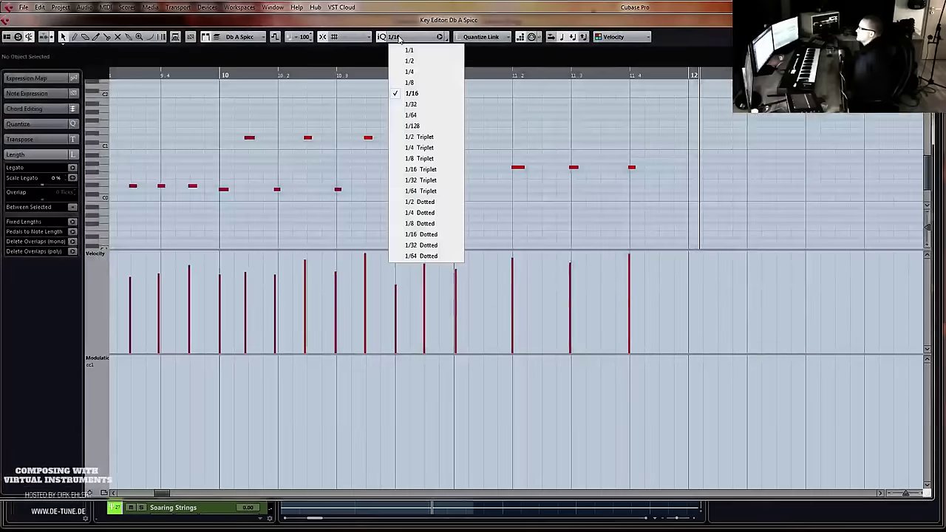
click(419, 84)
key(q)
scroll(429, 178, left, 5)
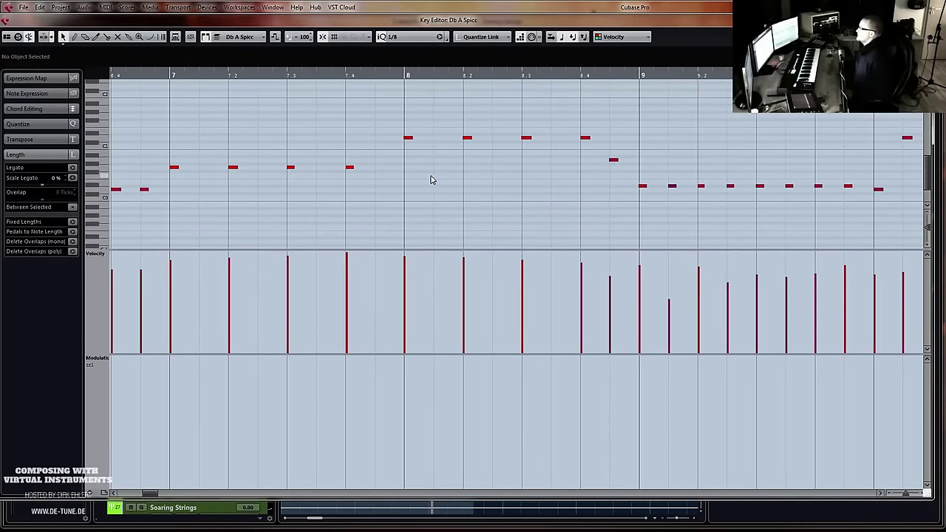
key(Return)
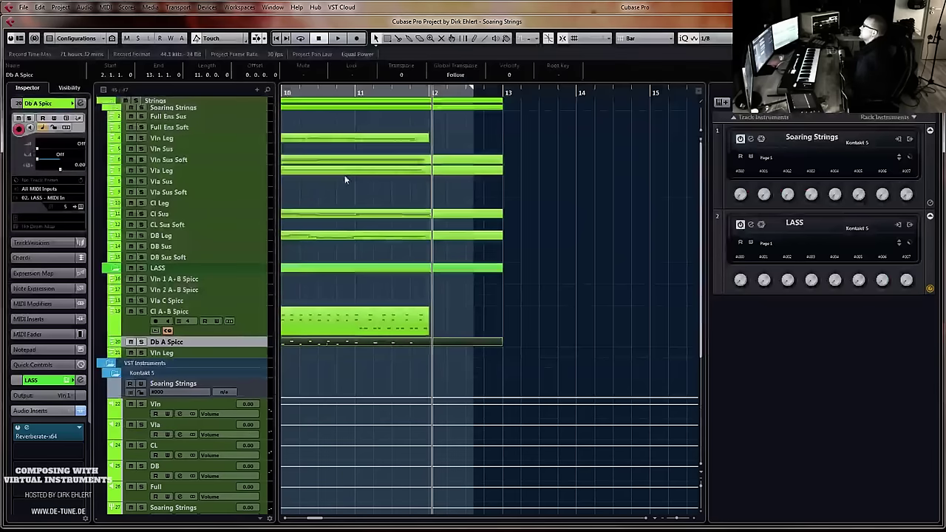
Play back the whole string arrangement from bar 2 to about bar 12, collapsing the tall Cl A+B Spicc track
key(KP_1)
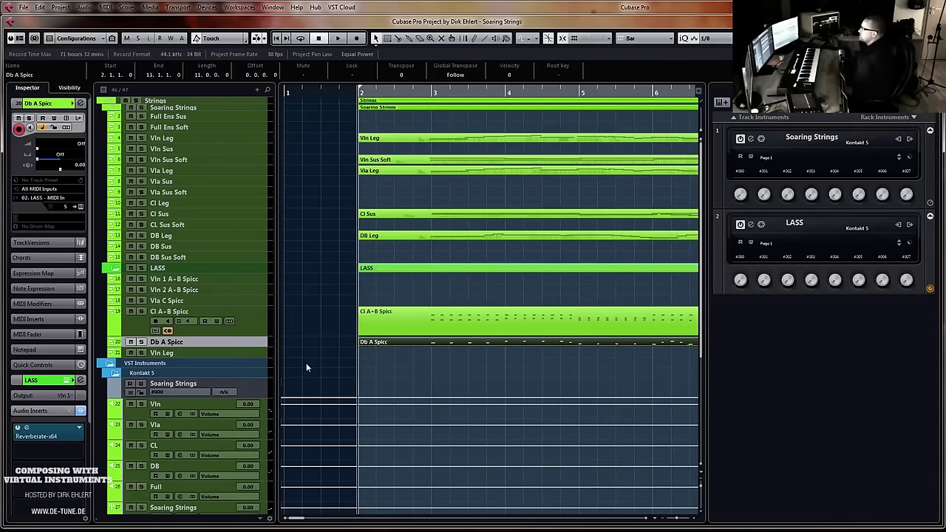
click(313, 300)
key(g)
key(g)
key(g)
key(g)
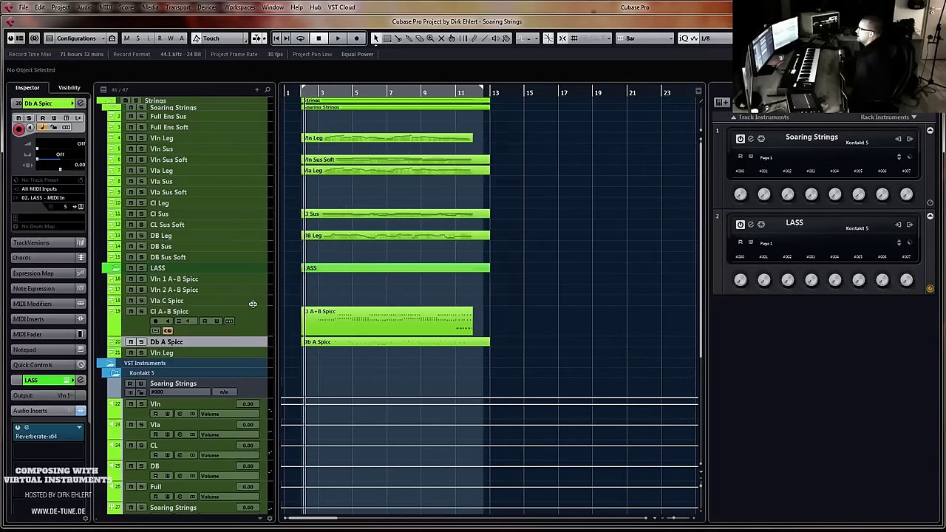
key(g)
key(g)
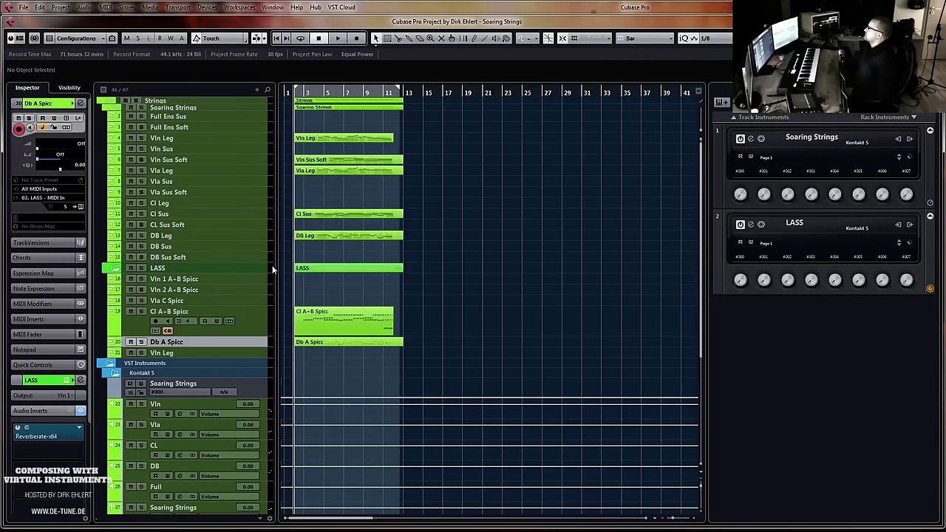
key(space)
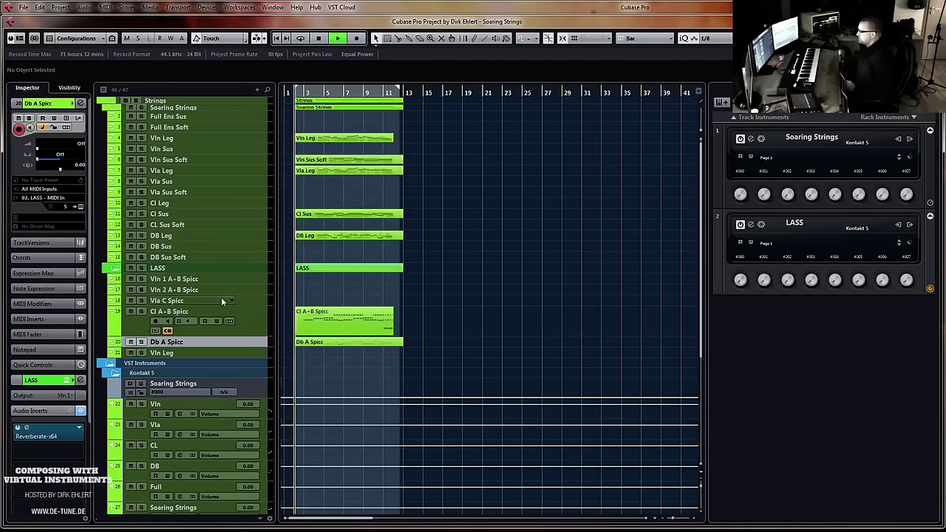
drag(221, 335, 223, 318)
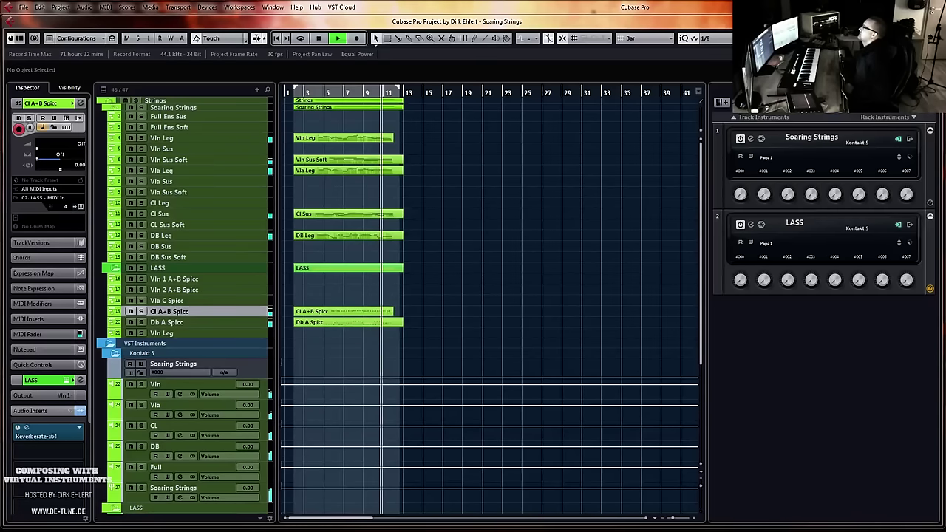
click(595, 262)
key(space)
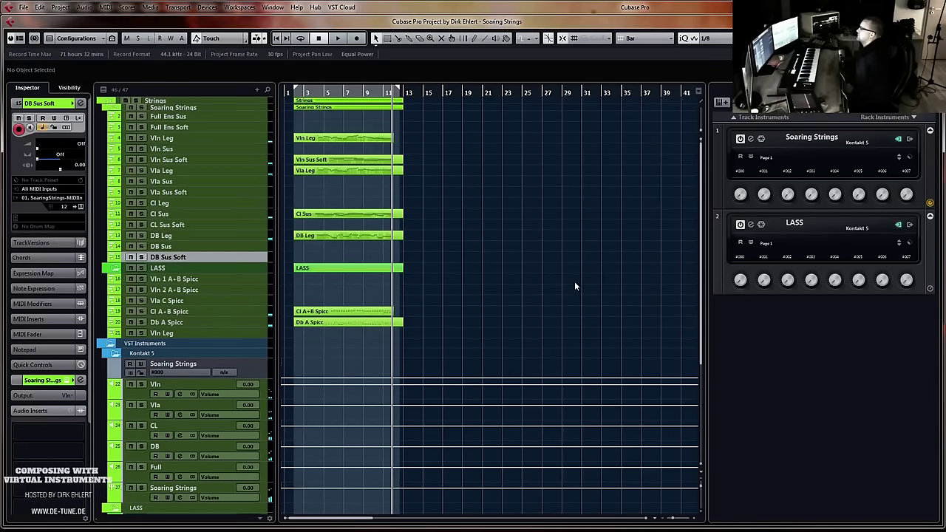
Replace the Cl A+B Spicc notes in bar 11 with a lower pair of repeated eighth notes filling the bar
double_click(392, 312)
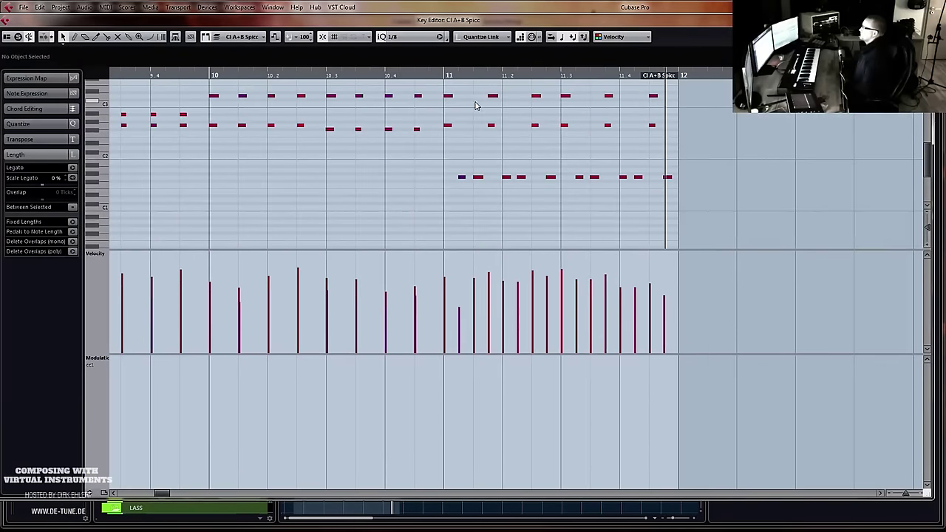
drag(447, 91, 755, 197)
key(Delete)
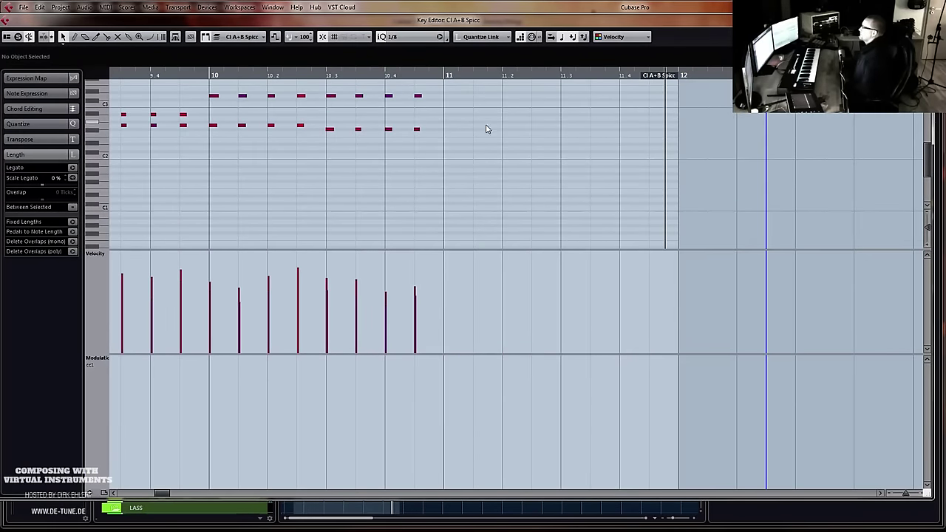
click(446, 109)
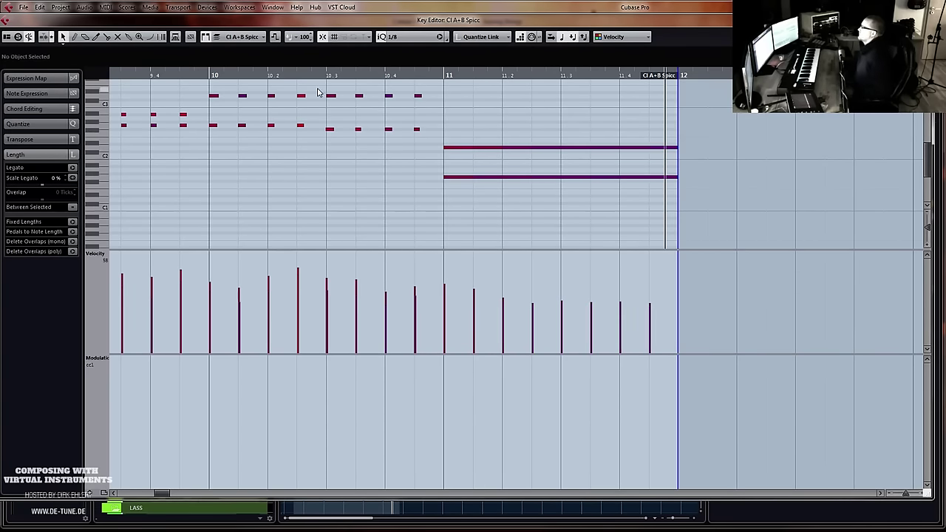
click(213, 76)
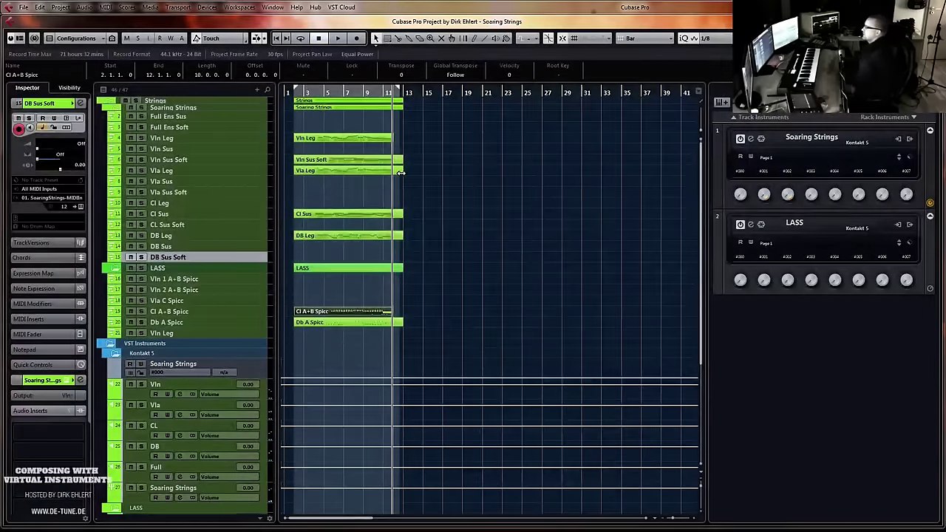
Shorten the Vla Leg, DB Leg, Cl Sus, Vln Sus Soft and Db A Spicc parts so they end at bar 12
drag(400, 173, 393, 174)
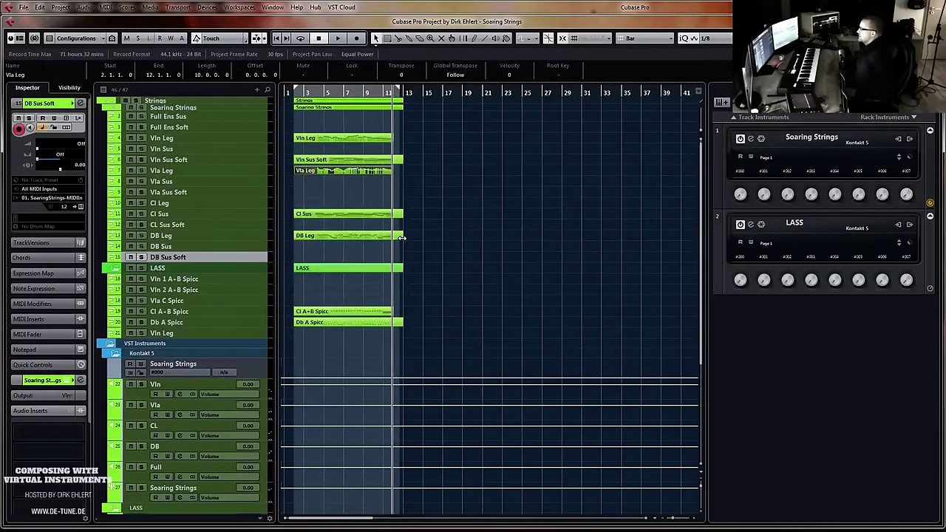
drag(402, 238, 392, 215)
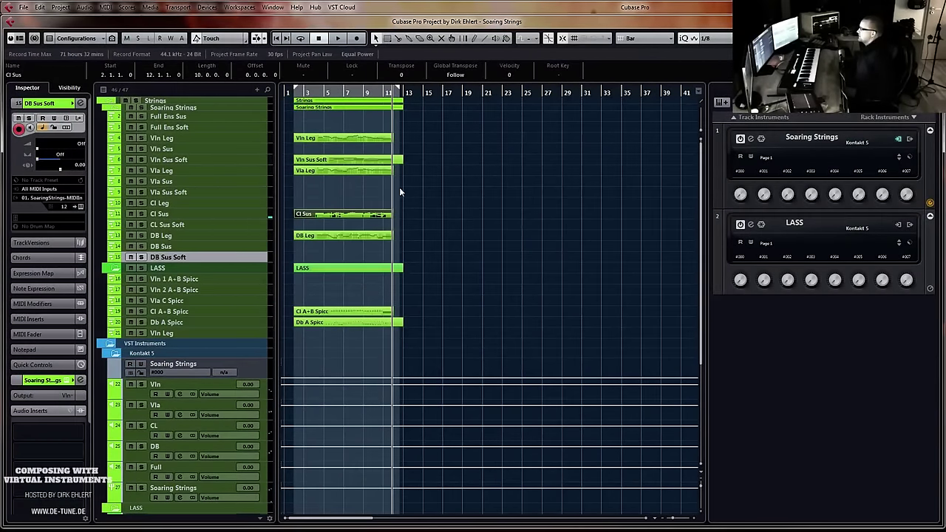
drag(399, 162, 393, 162)
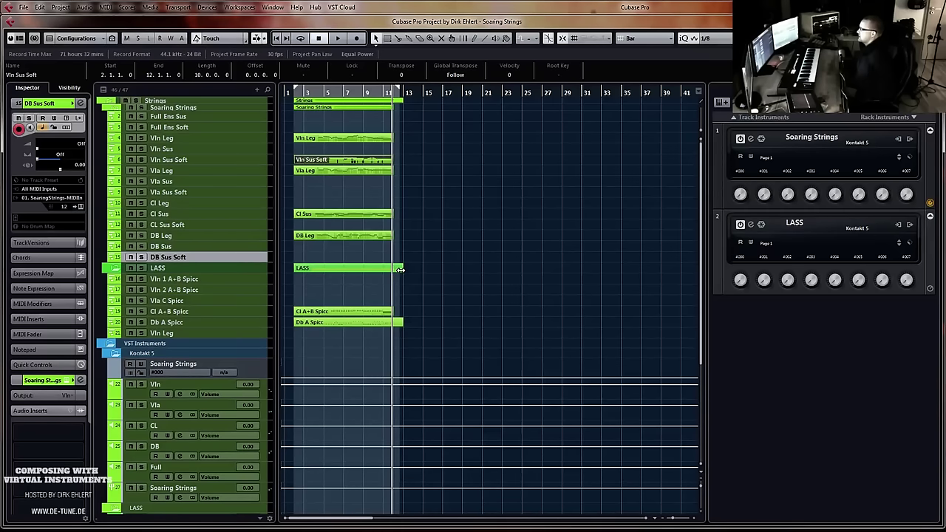
drag(403, 324, 392, 324)
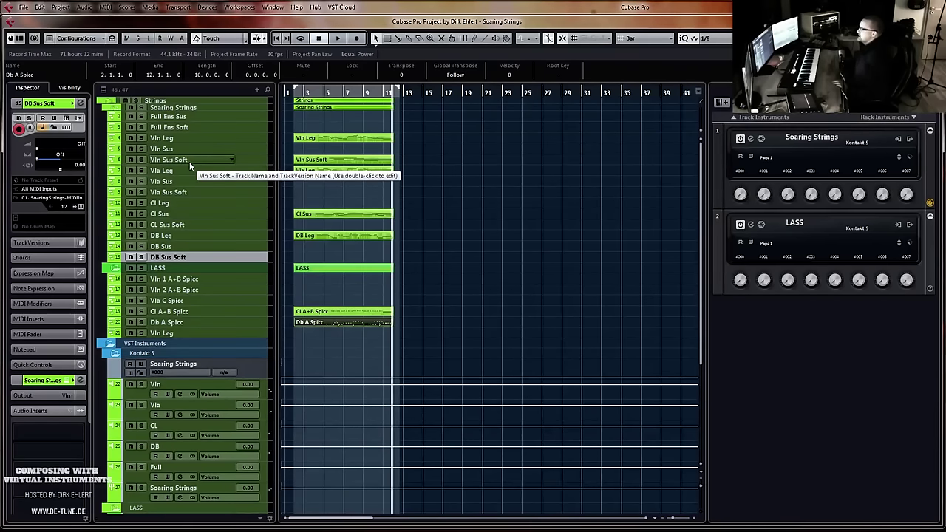
Select the Full Ens Soft track for live playing, with the playhead at about bar 9
click(187, 139)
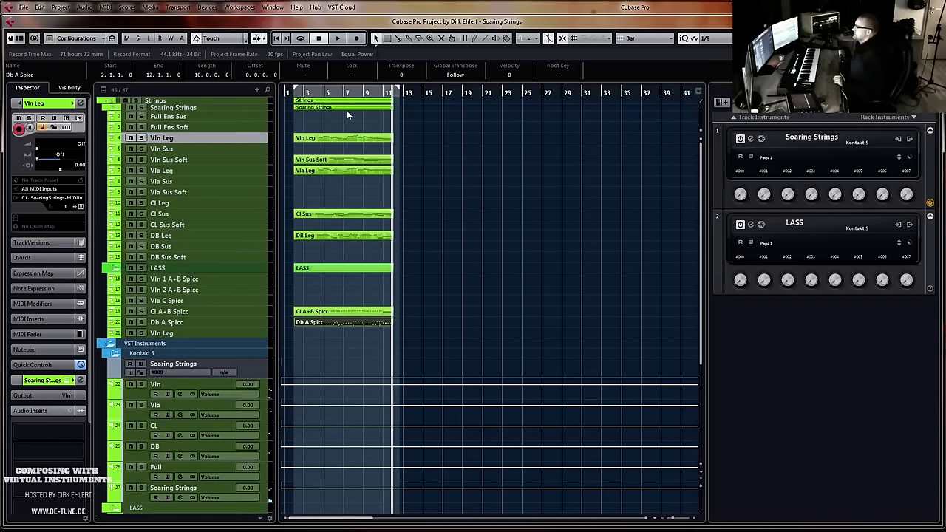
click(363, 92)
key(Up)
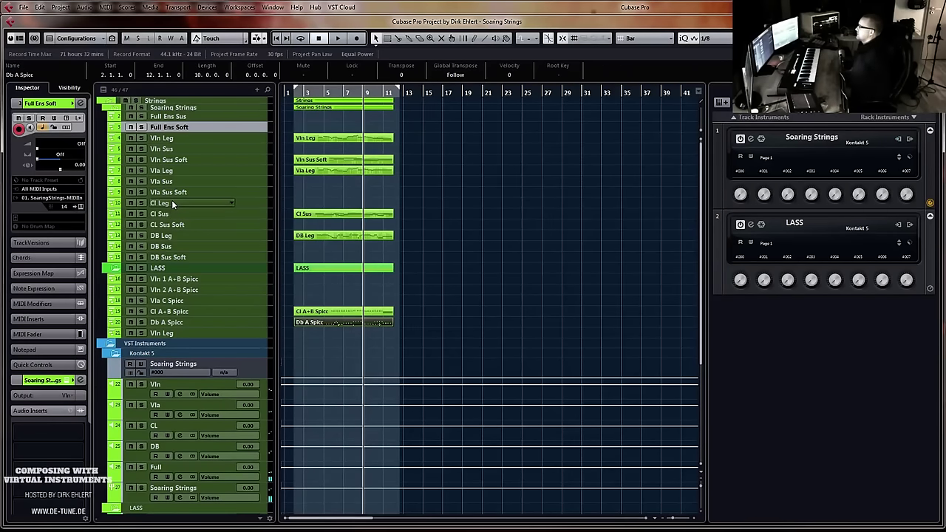
Play back the whole string arrangement from bar 2 to about bar 12
key(Home)
key(space)
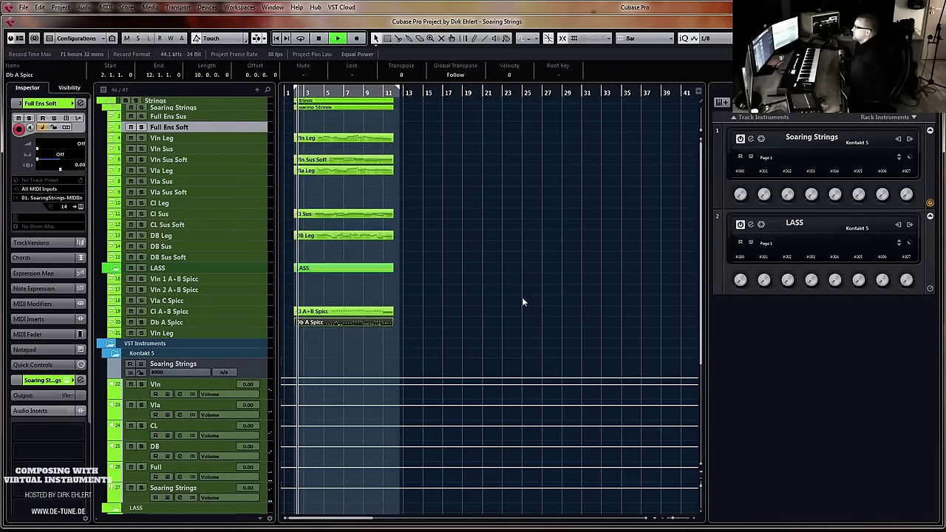
key(h)
key(h)
key(h)
key(h)
key(h)
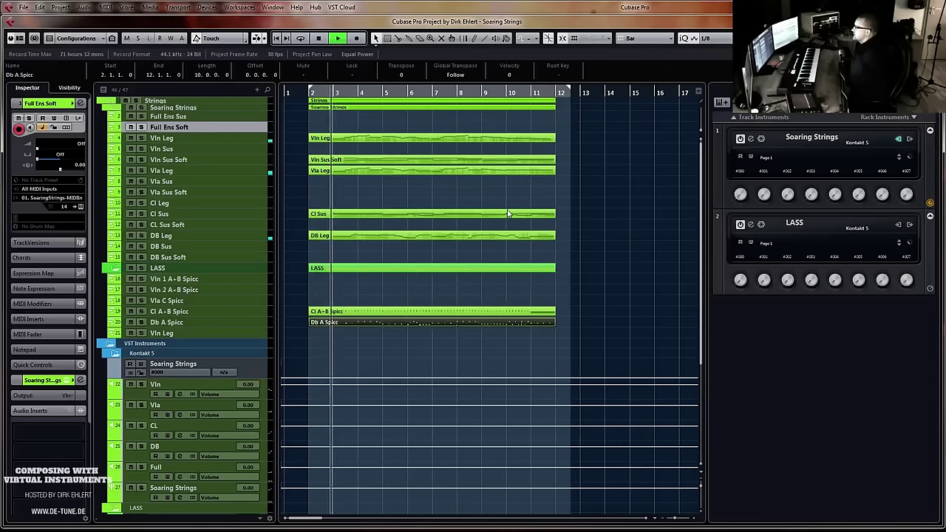
key(h)
key(g)
key(g)
key(g)
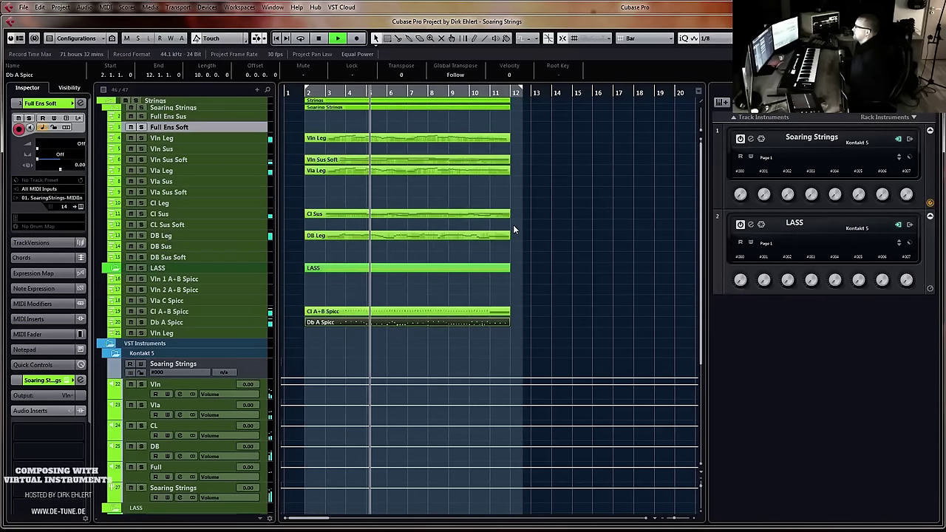
key(g)
key(g)
key(g)
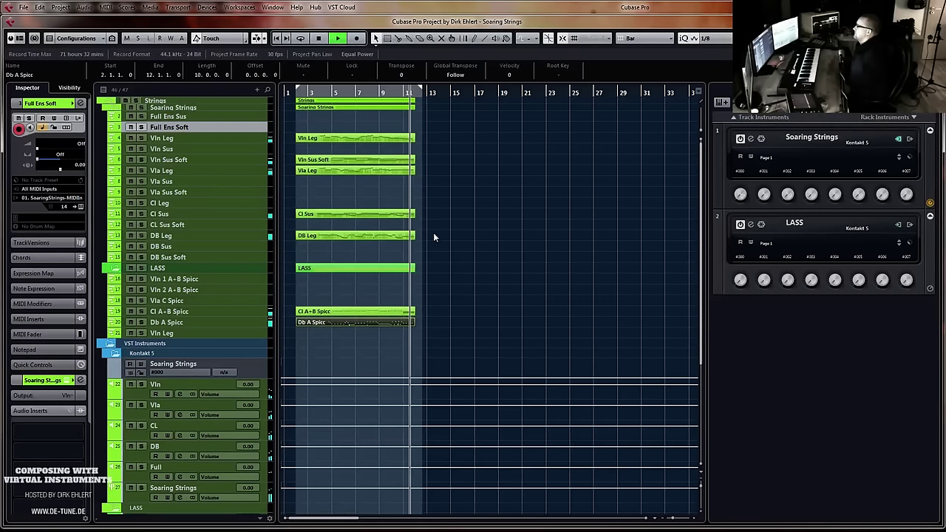
key(space)
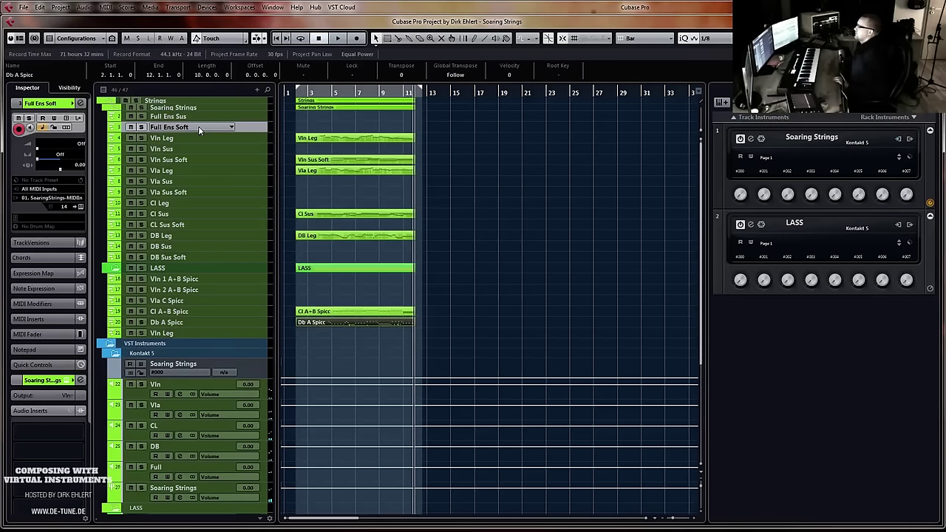
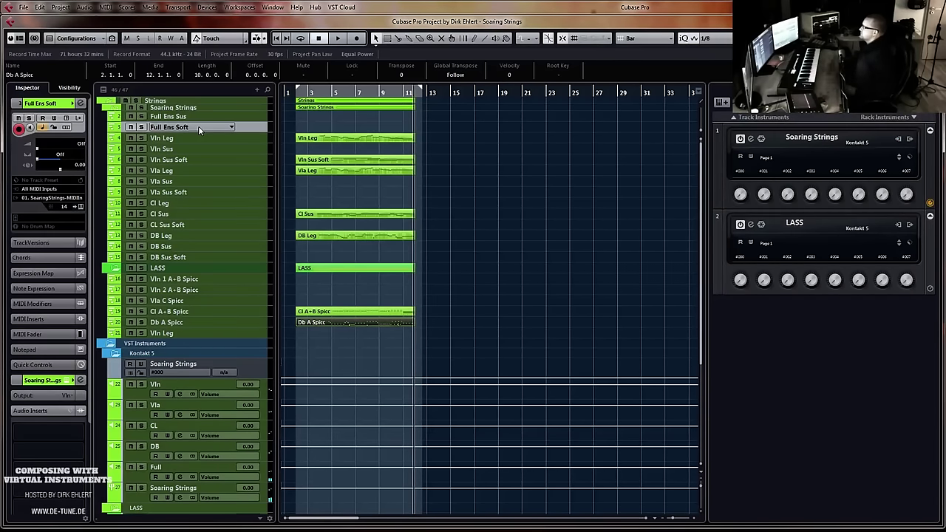
Record a full-ensemble part on the Full Ens Soft track from bar 11 to about bar 20
click(404, 90)
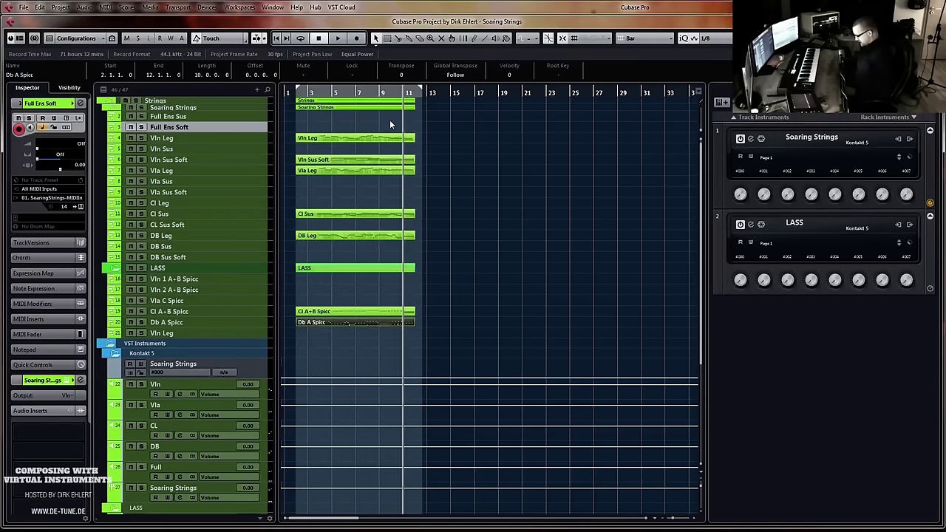
key(h)
key(h)
key(h)
key(h)
key(h)
key(h)
key(h)
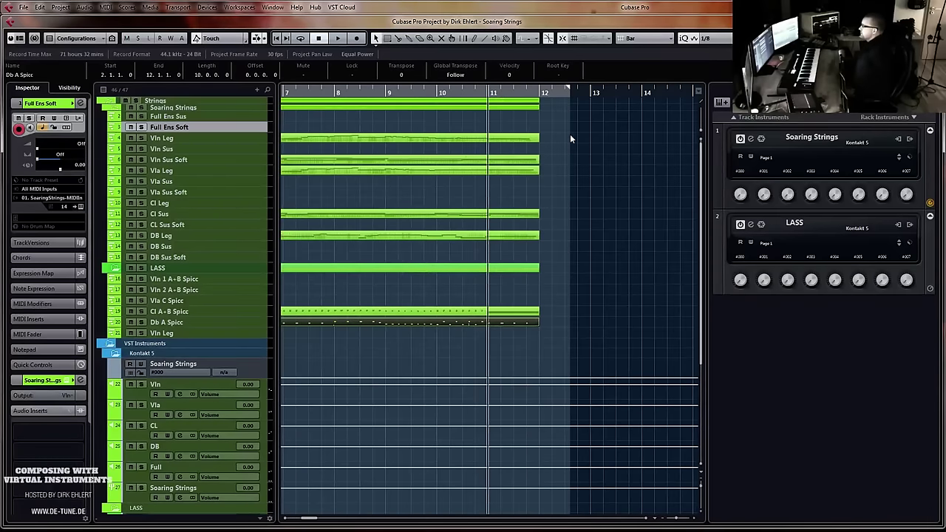
key(space)
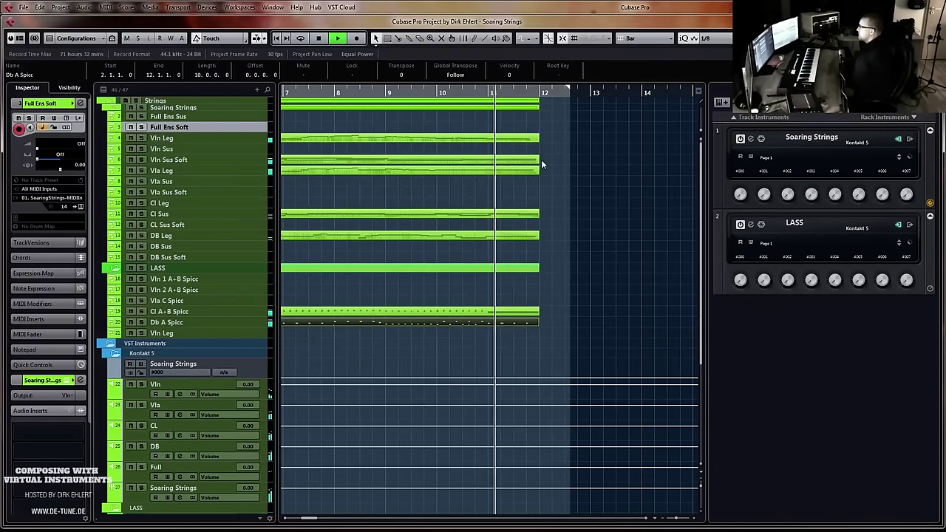
key(space)
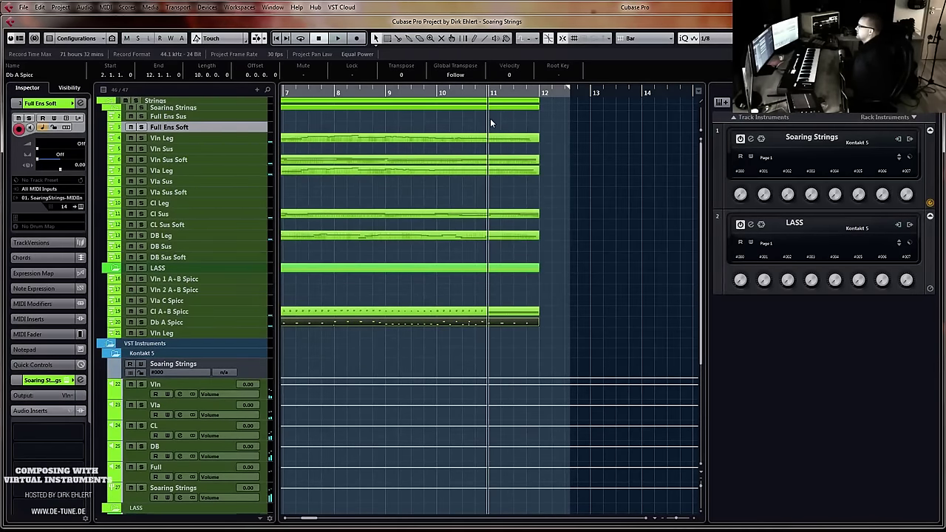
key(KP_Multiply)
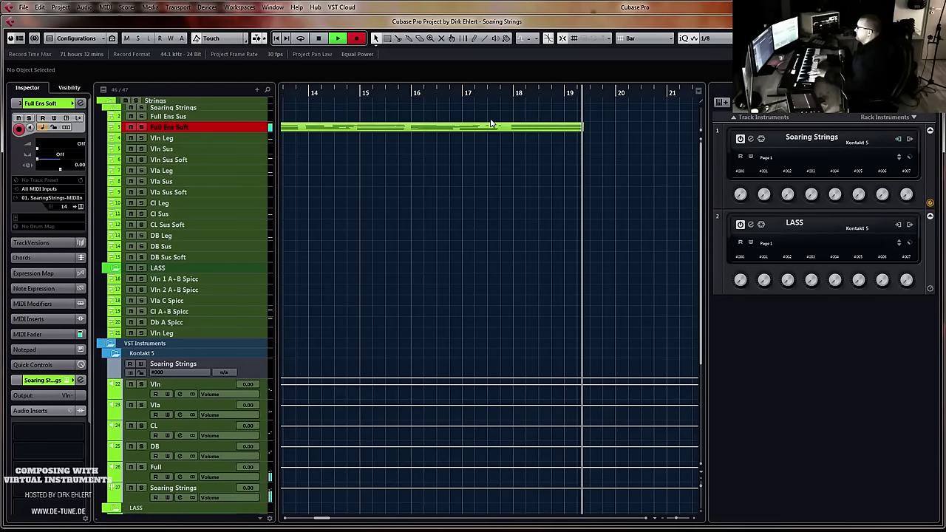
key(space)
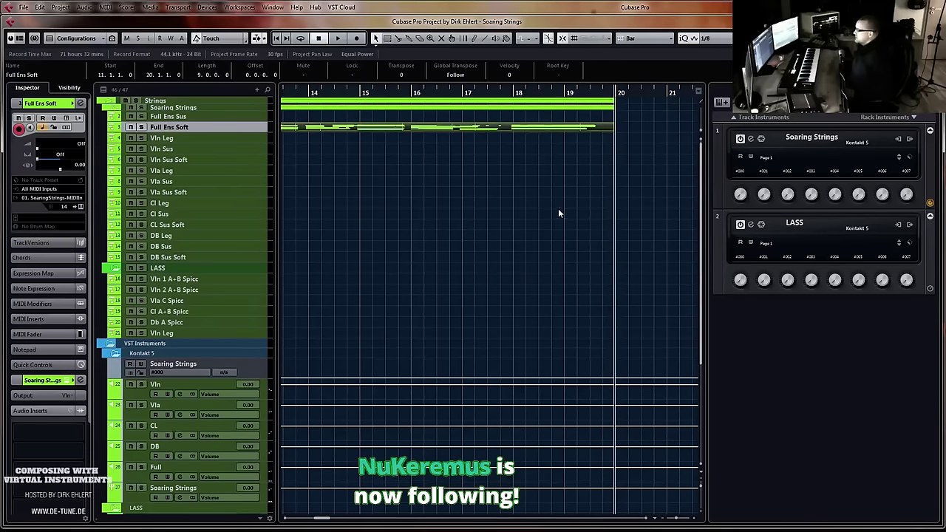
Open the recorded Full Ens Soft part in the note editor and quantize its notes to 1/4
scroll(558, 209, left, 3)
scroll(558, 209, right, 1)
scroll(557, 209, left, 1)
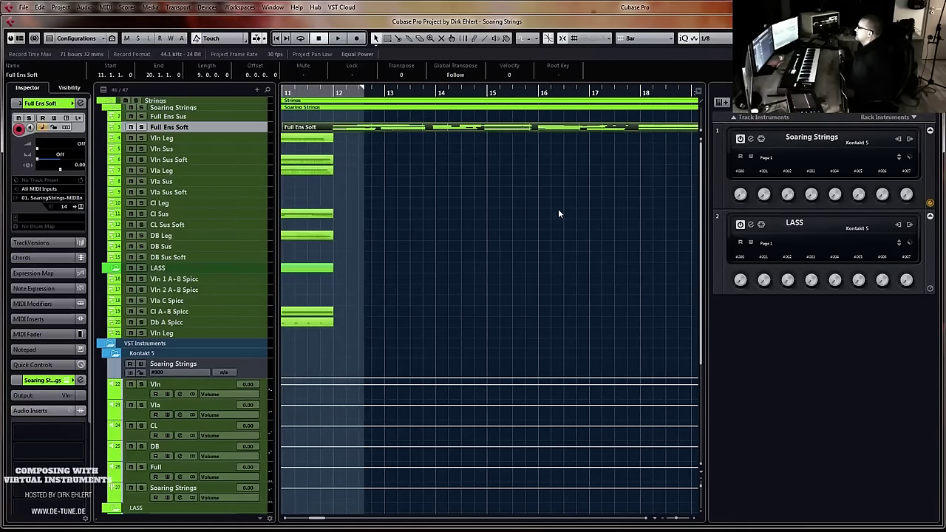
scroll(415, 169, down, 4)
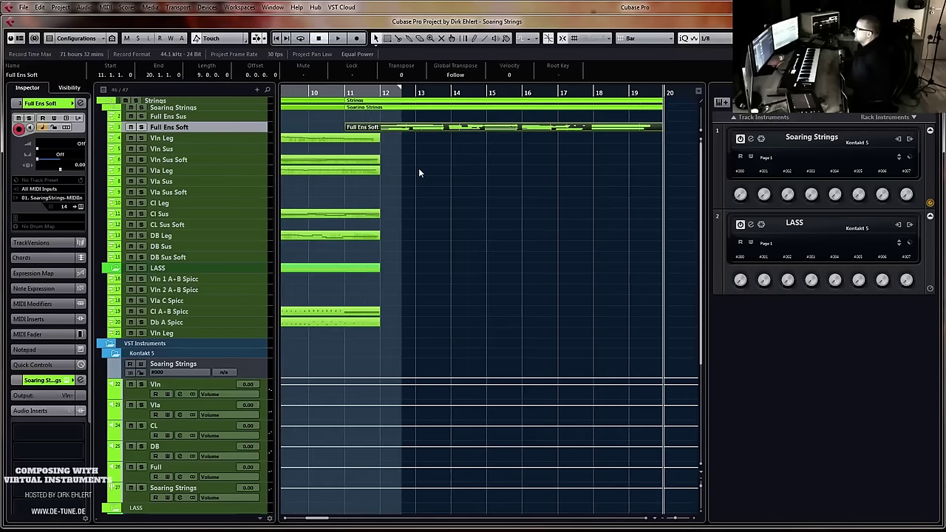
scroll(404, 156, down, 1)
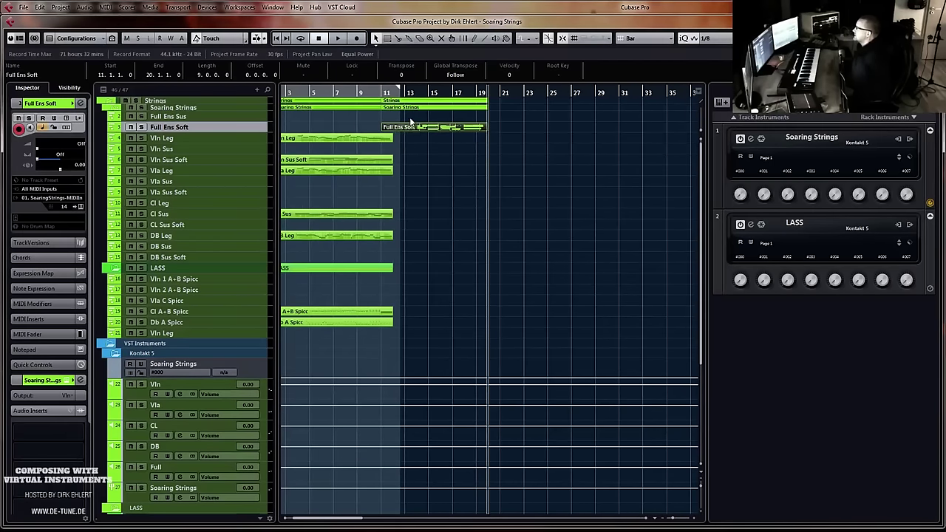
drag(411, 120, 435, 157)
key(Return)
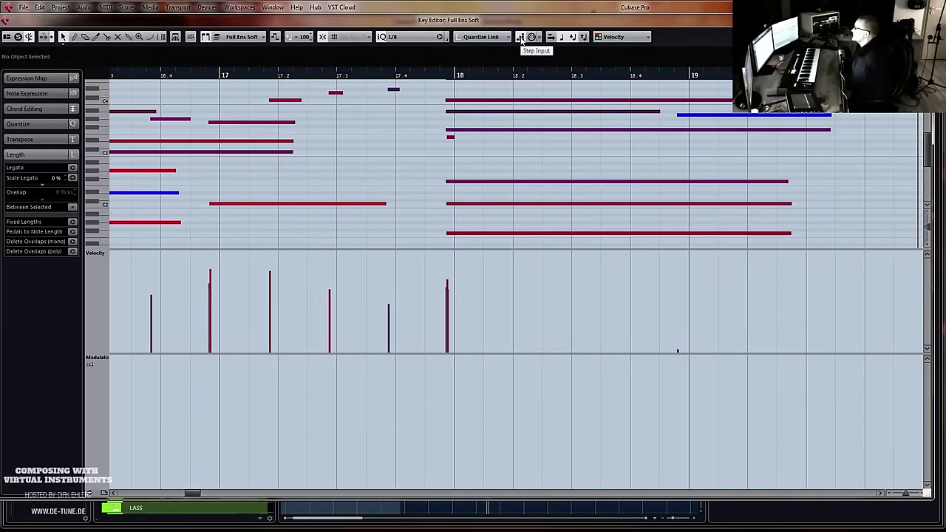
click(413, 36)
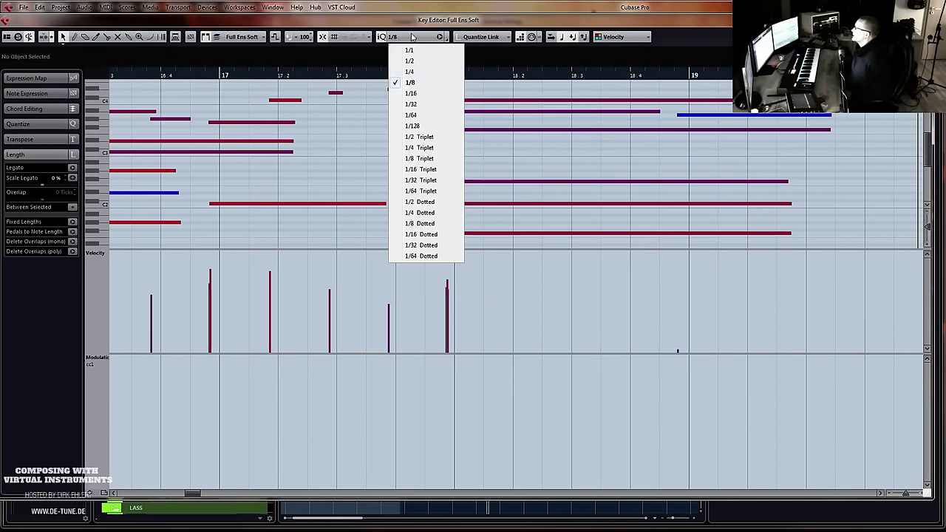
click(429, 73)
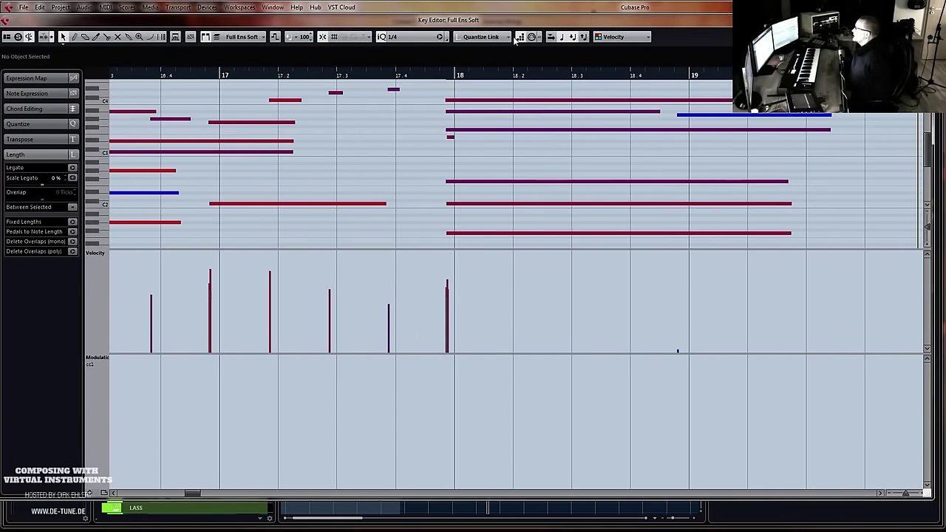
key(q)
Delete the stray very short note at the start of bar 18 and close the note editor
drag(442, 136, 479, 156)
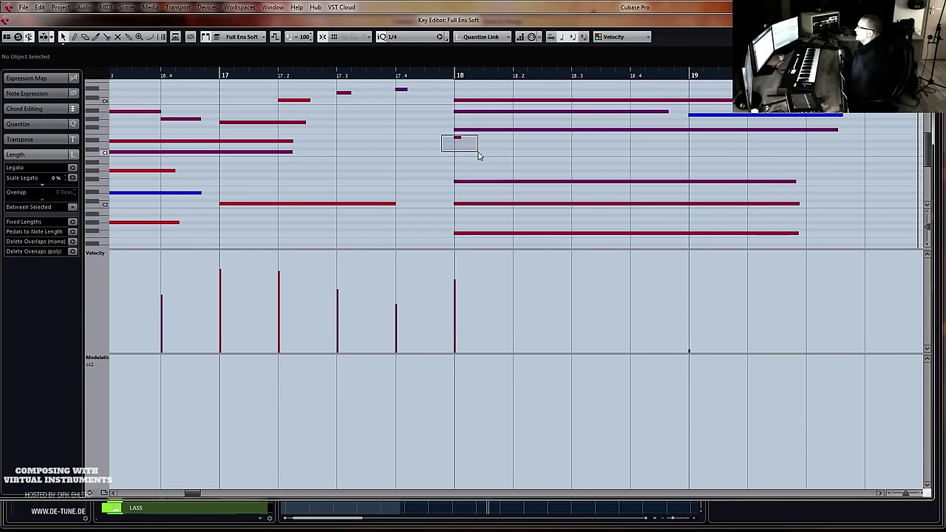
key(Delete)
key(Return)
Play back the transition from bar 11 and check the Full Ens Soft notes in bar 12 in the note editor
click(381, 92)
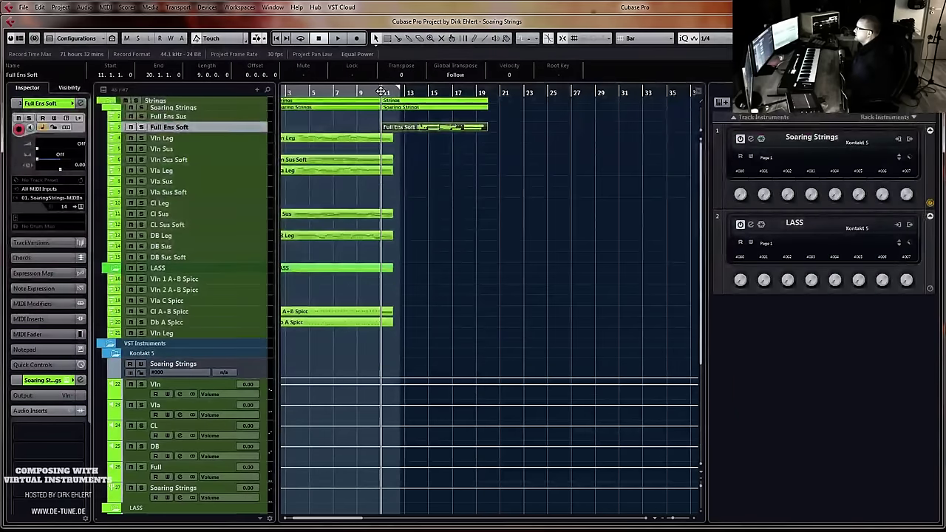
key(space)
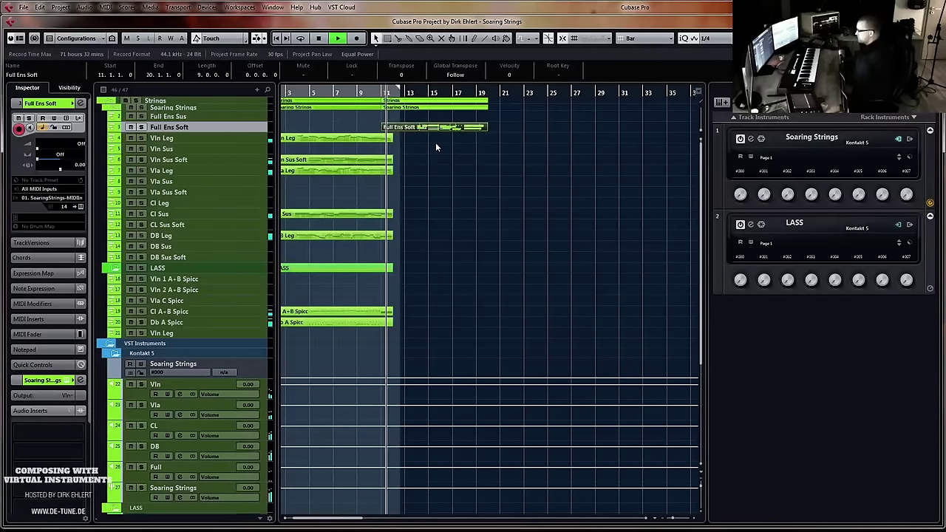
key(h)
key(h)
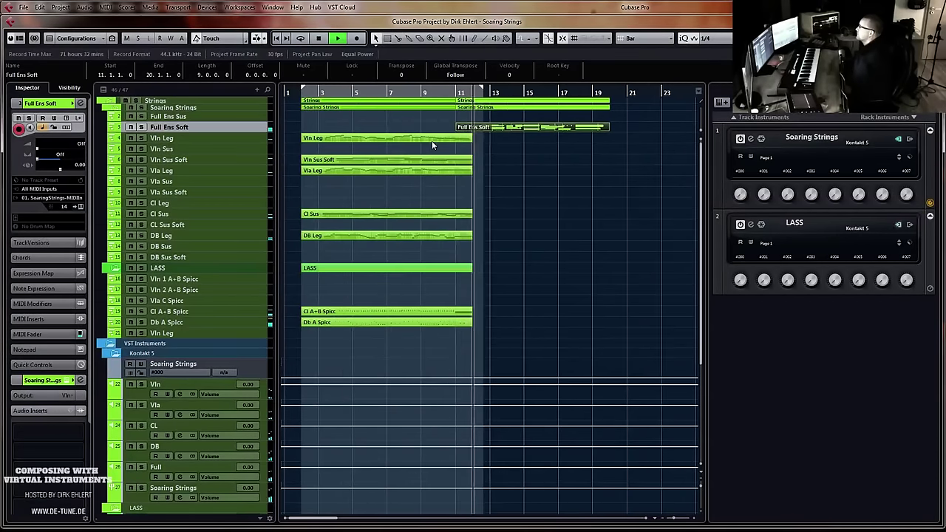
key(h)
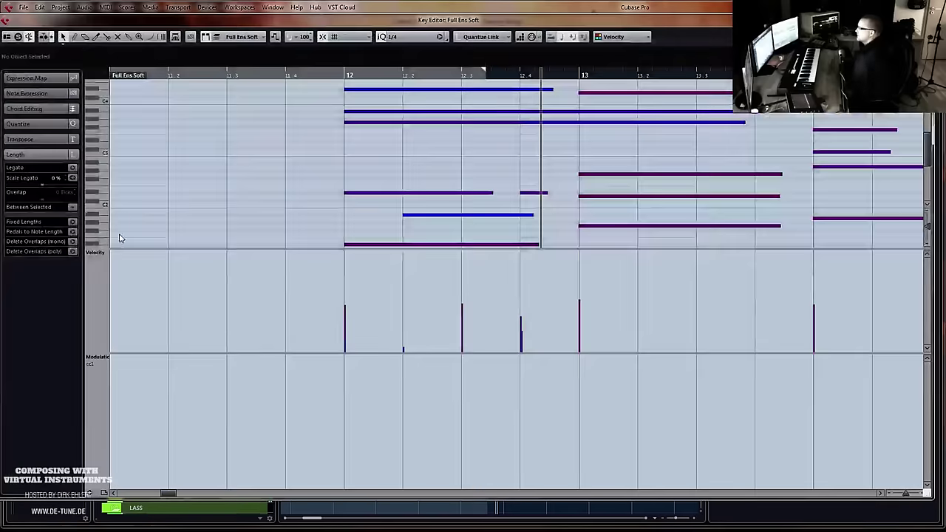
click(266, 409)
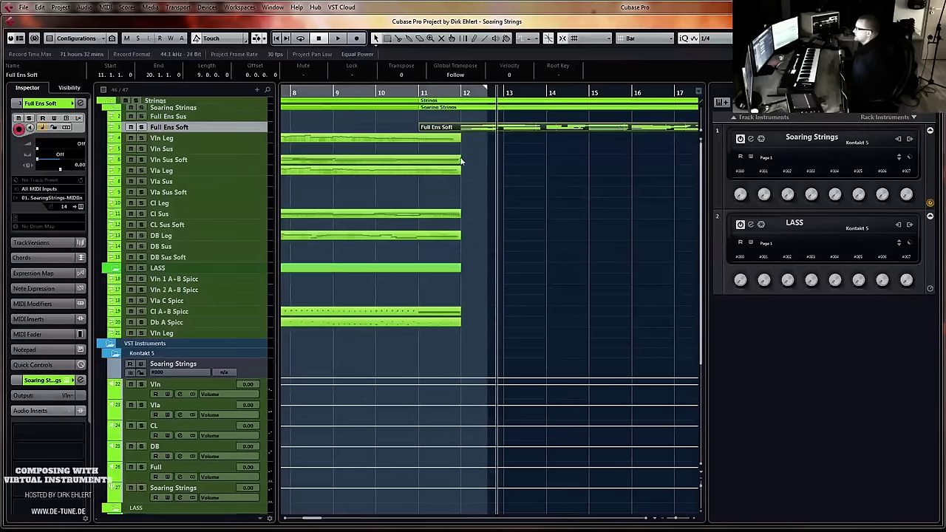
Replay the transition from bar 11 into bar 12 with the whole arrangement in view
click(418, 93)
key(g)
key(g)
key(g)
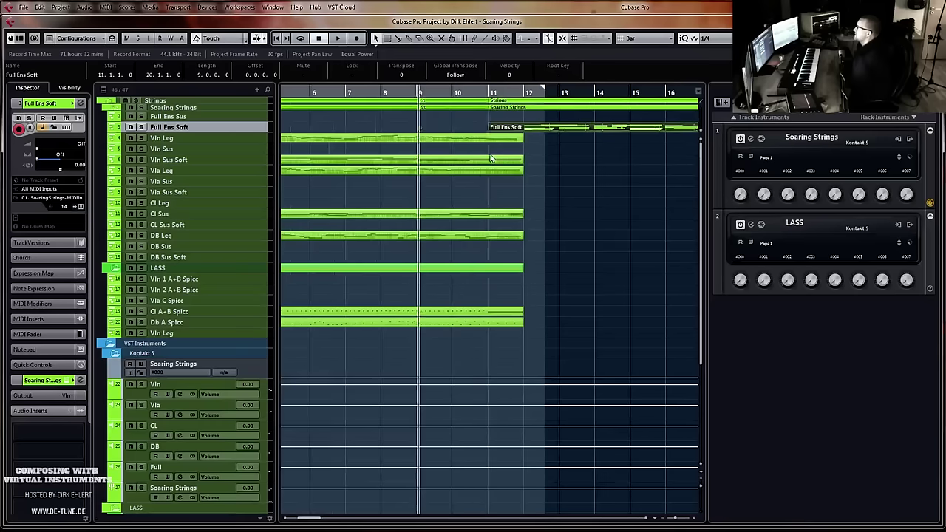
key(g)
key(space)
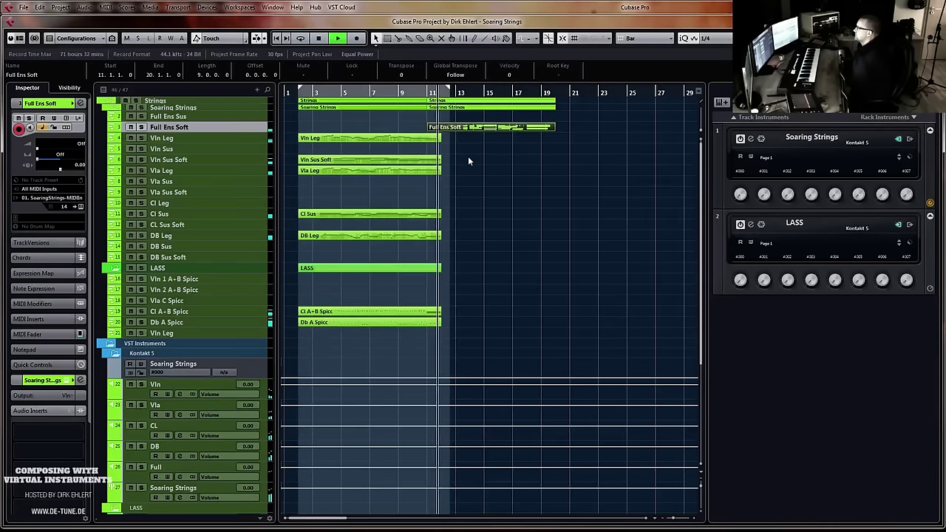
key(space)
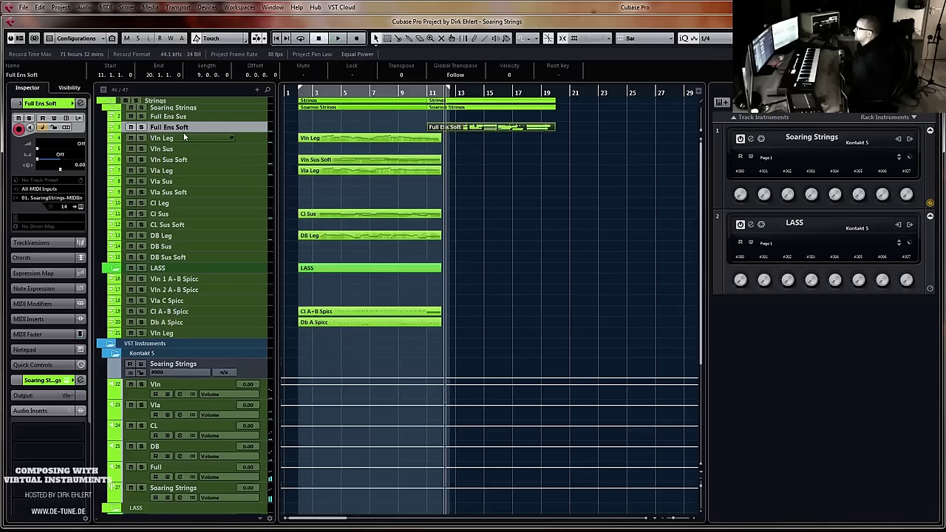
Select the Vln Leg track and set the left locator to bar 11
click(166, 138)
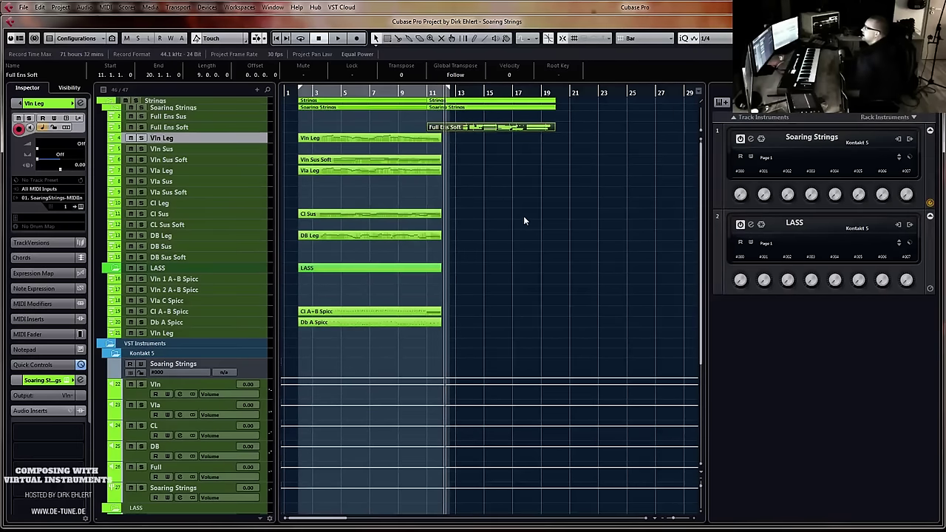
click(427, 93)
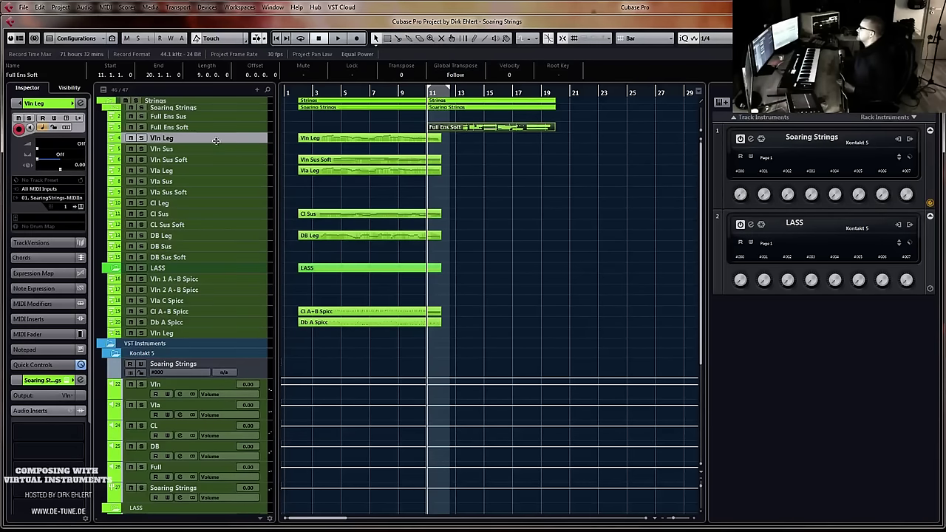
mouse_move(187, 139)
mouse_down()
mouse_move(188, 113)
mouse_move(203, 118)
mouse_move(203, 139)
mouse_up()
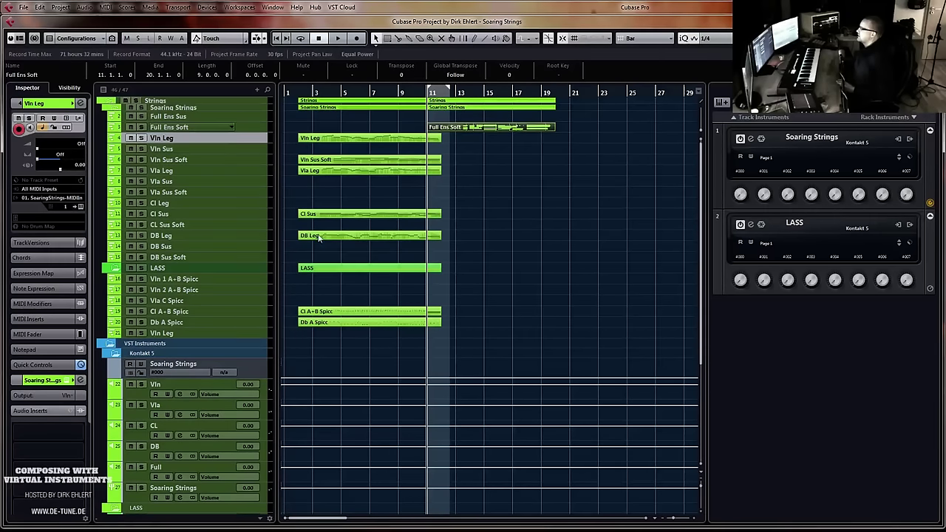
scroll(488, 229, down, 5)
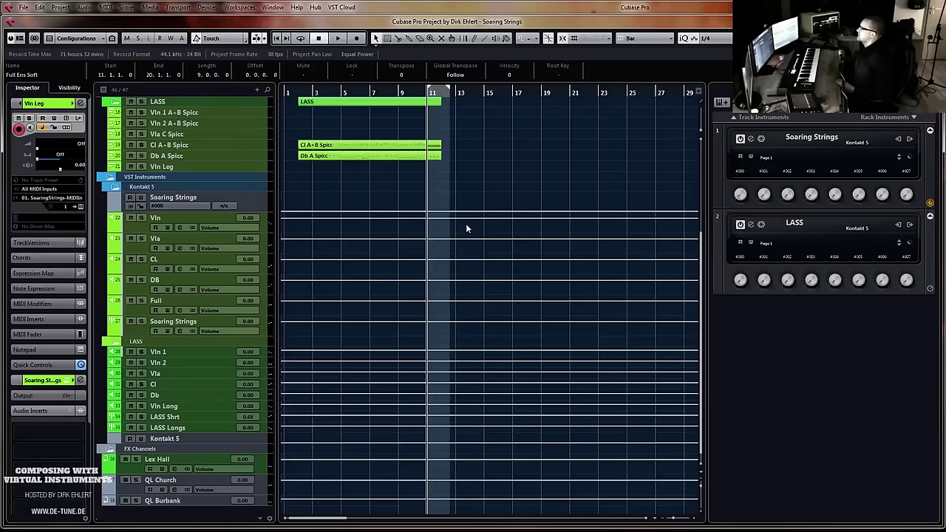
scroll(465, 228, up, 5)
Add Kontakt 5 as a new sampler rack instrument and create a MIDI track assigned to it
click(884, 117)
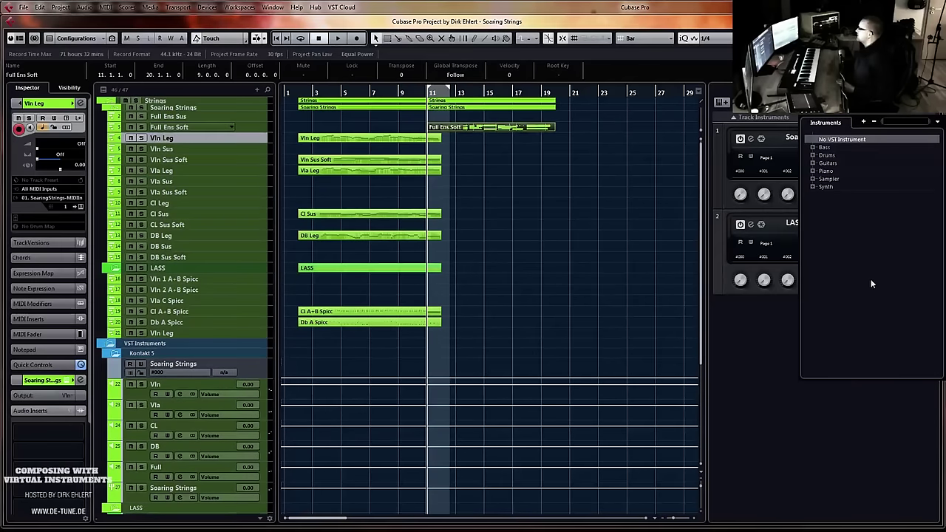
click(812, 179)
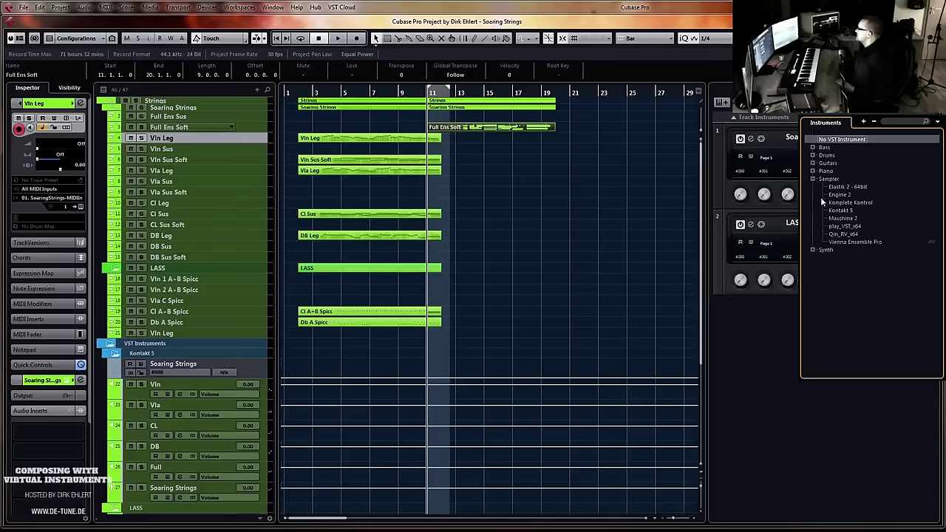
click(840, 211)
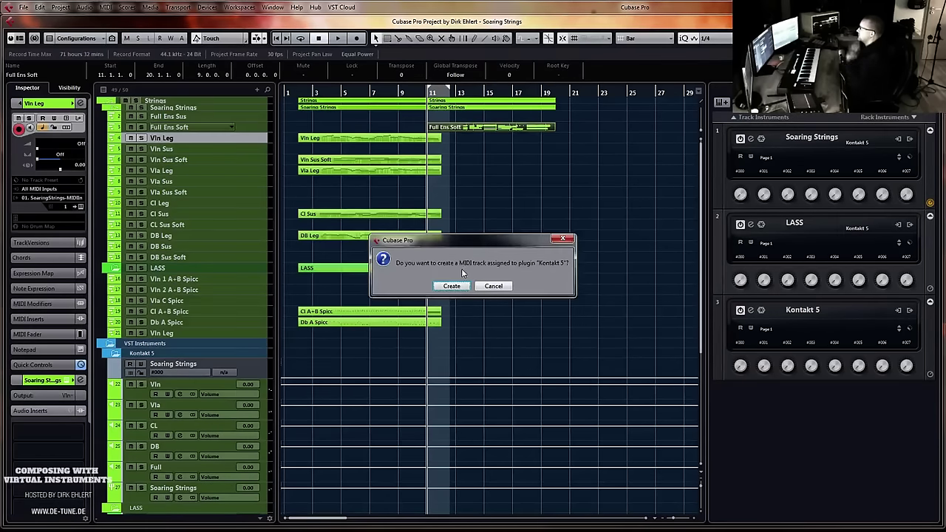
click(452, 287)
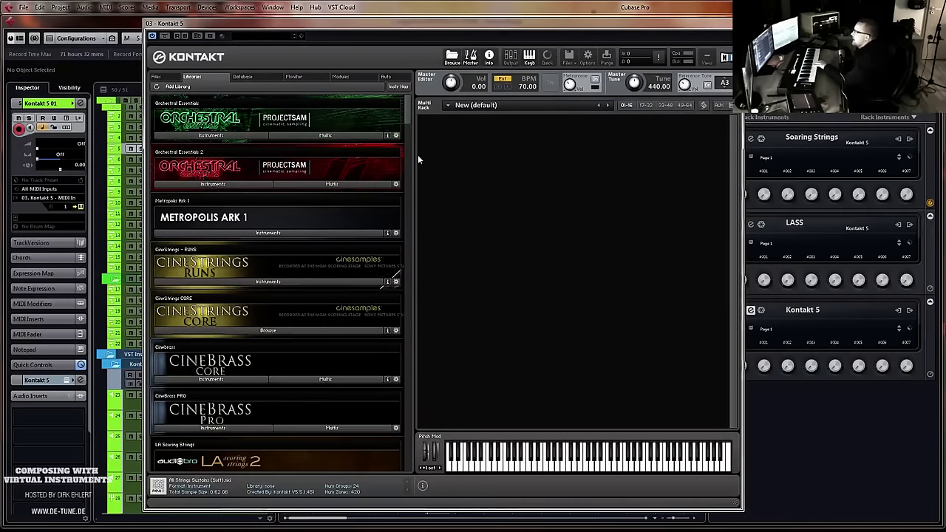
Try to load the 02 Violins I True Legato patch from the CineStrings CORE library
drag(407, 114, 408, 122)
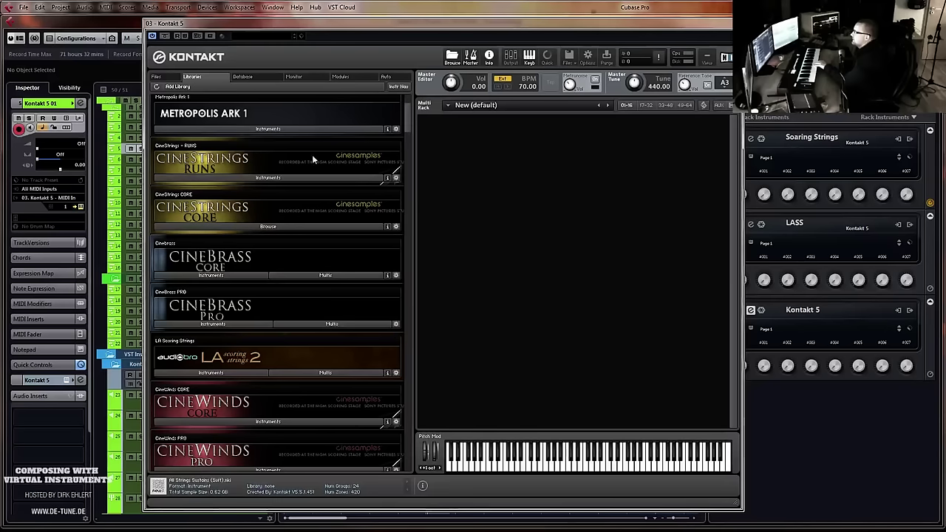
click(229, 226)
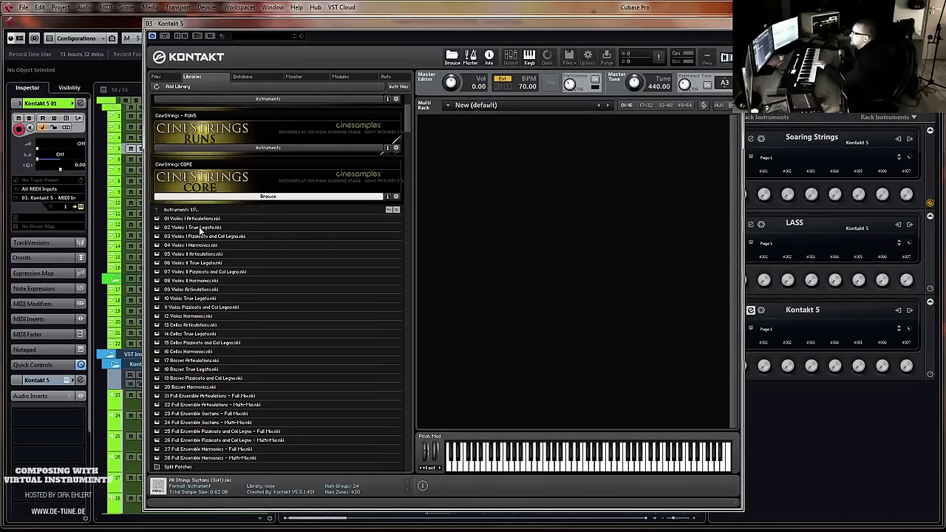
drag(200, 230, 258, 200)
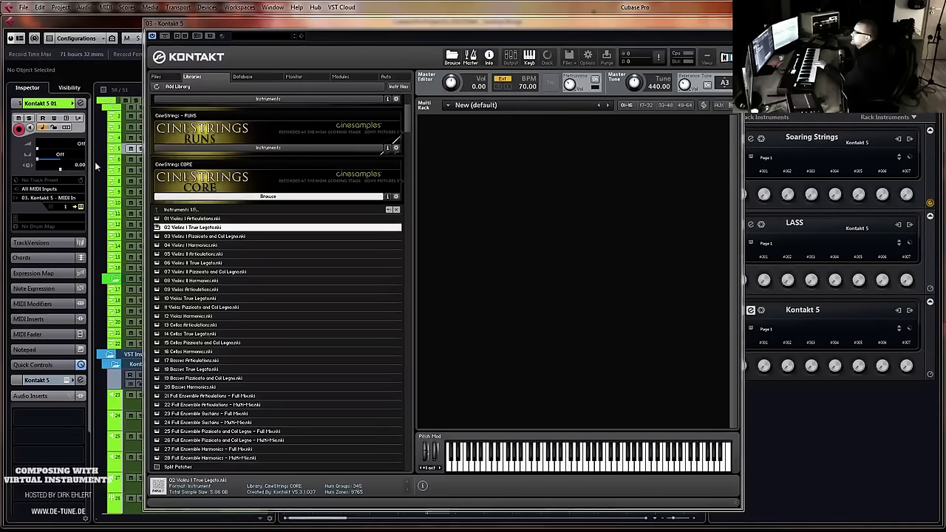
drag(364, 177, 606, 196)
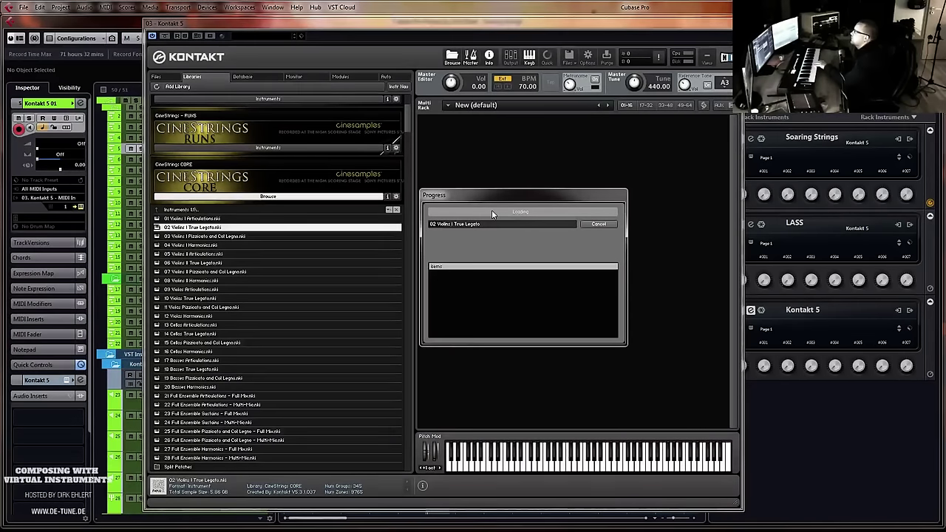
drag(480, 196, 351, 195)
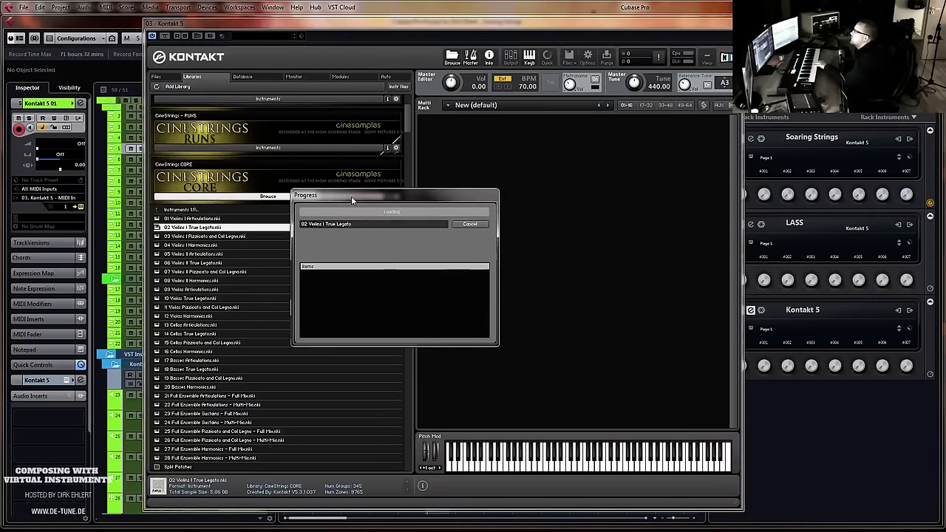
click(458, 225)
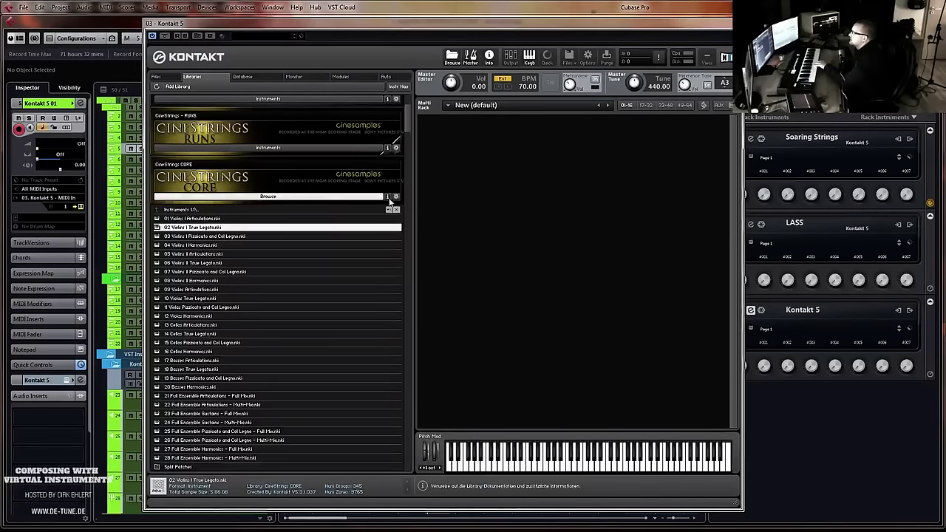
drag(466, 33, 945, 36)
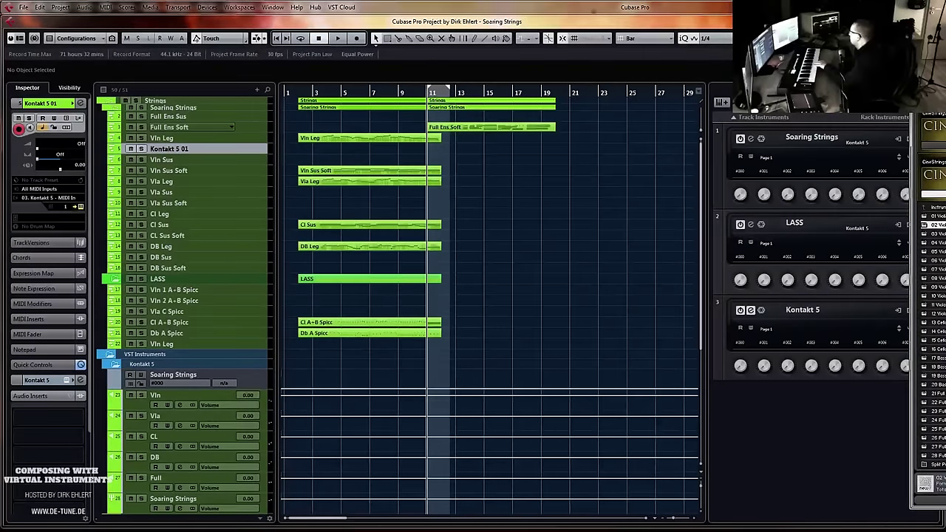
key(ctrl+w)
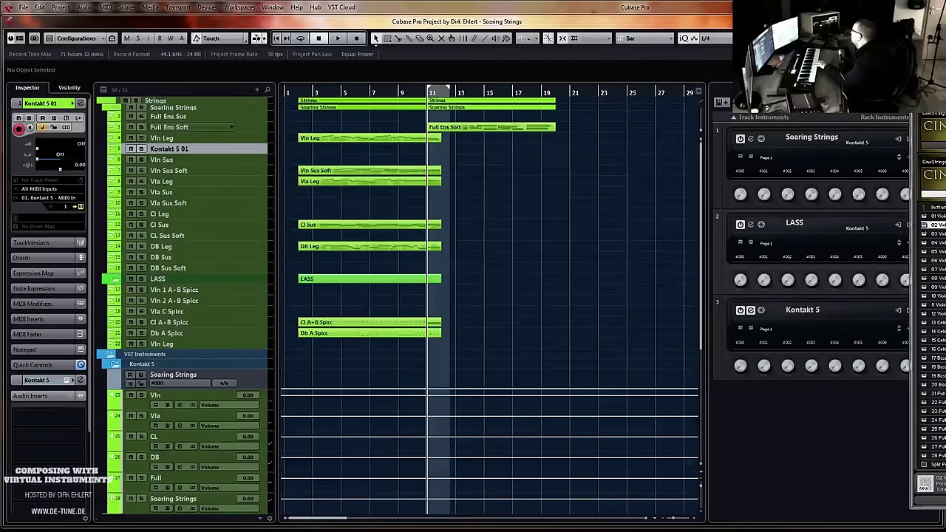
drag(945, 20, 545, 23)
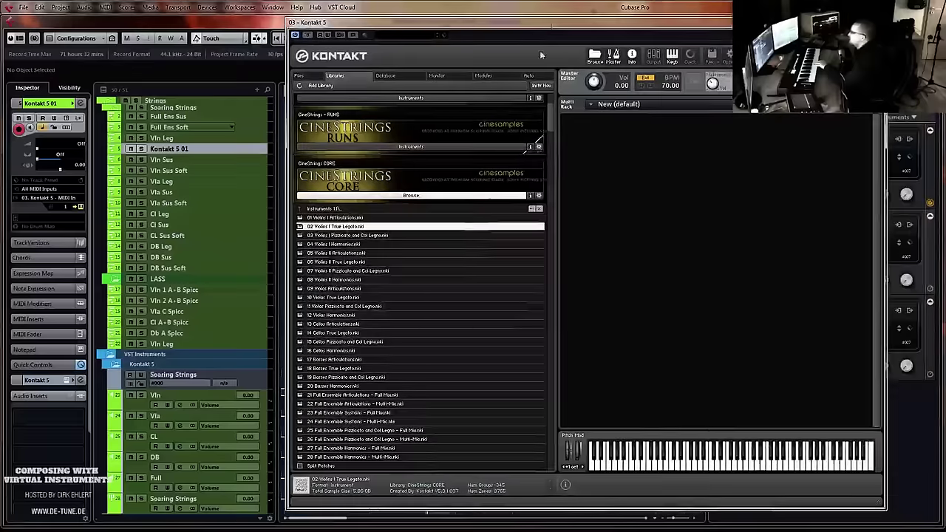
Load the Violins instrument from the Symphony Series String Ensemble library into the empty Kontakt rack
click(399, 198)
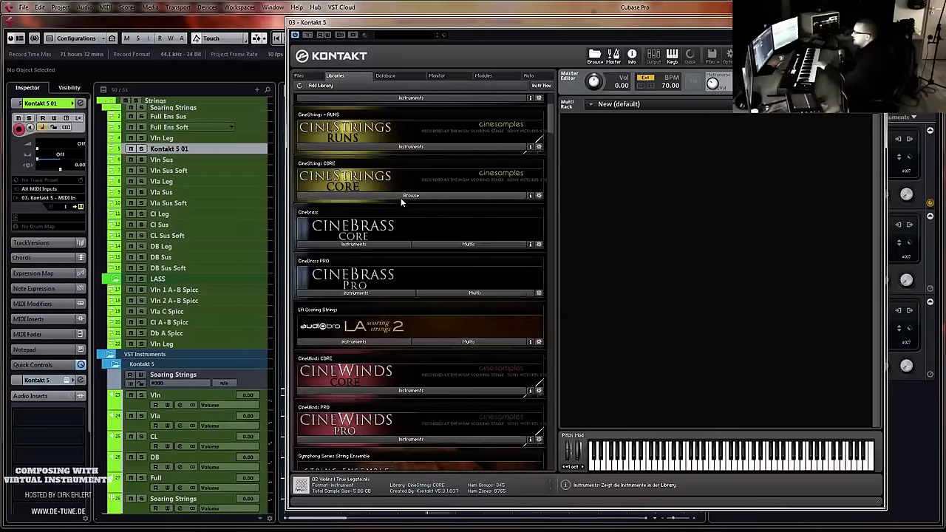
scroll(546, 138, down, 5)
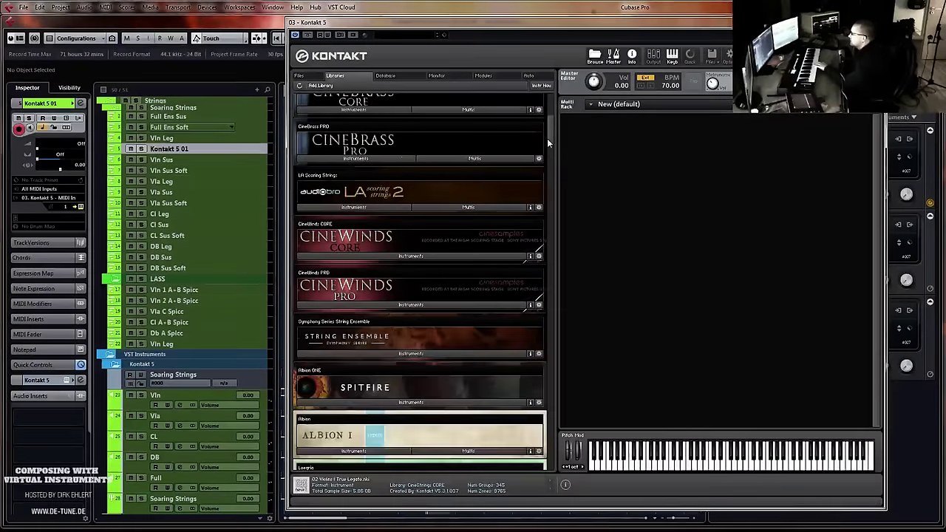
click(395, 214)
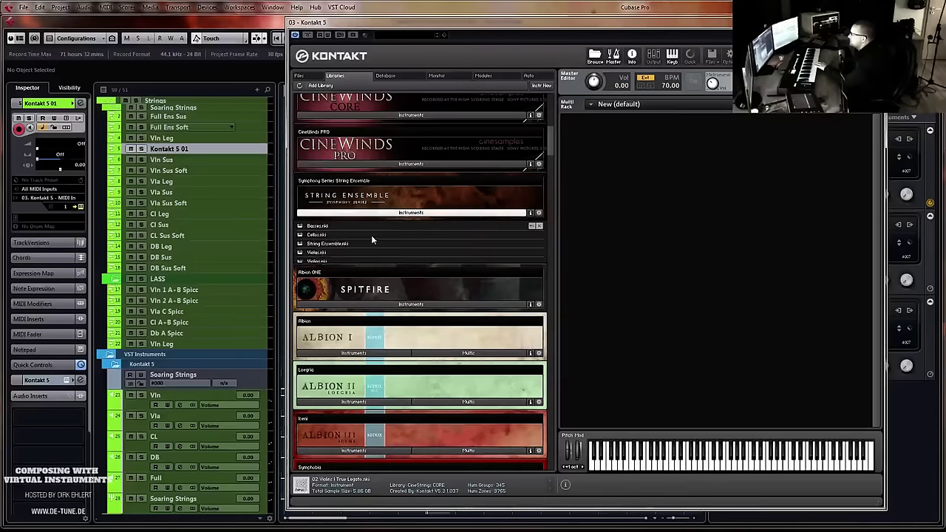
drag(323, 262, 798, 214)
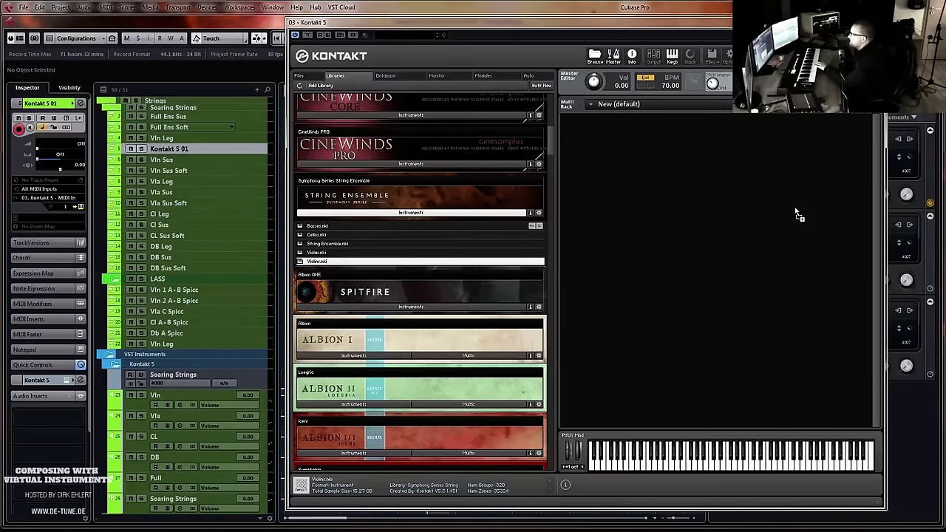
drag(709, 254, 688, 243)
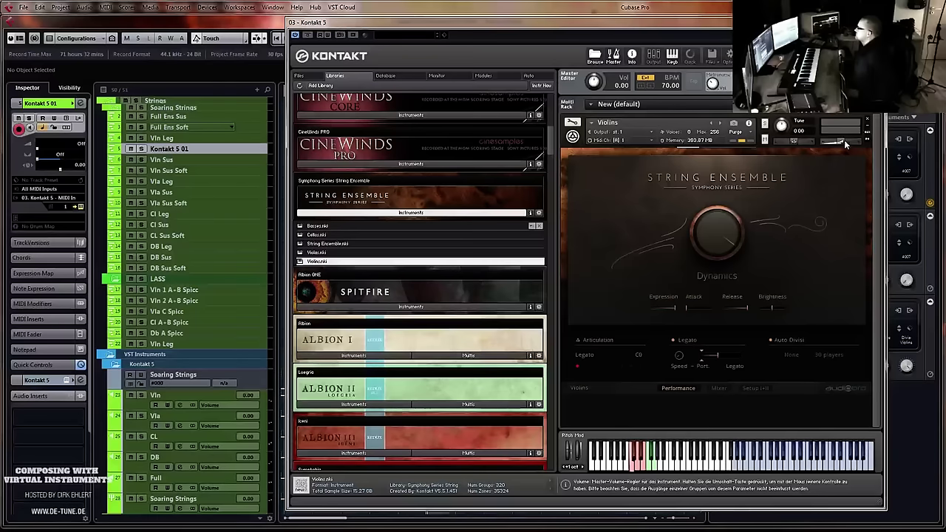
Browse to the Berlin Strings library and go back up to the top level of its instrument folders
click(346, 213)
scroll(384, 288, down, 4)
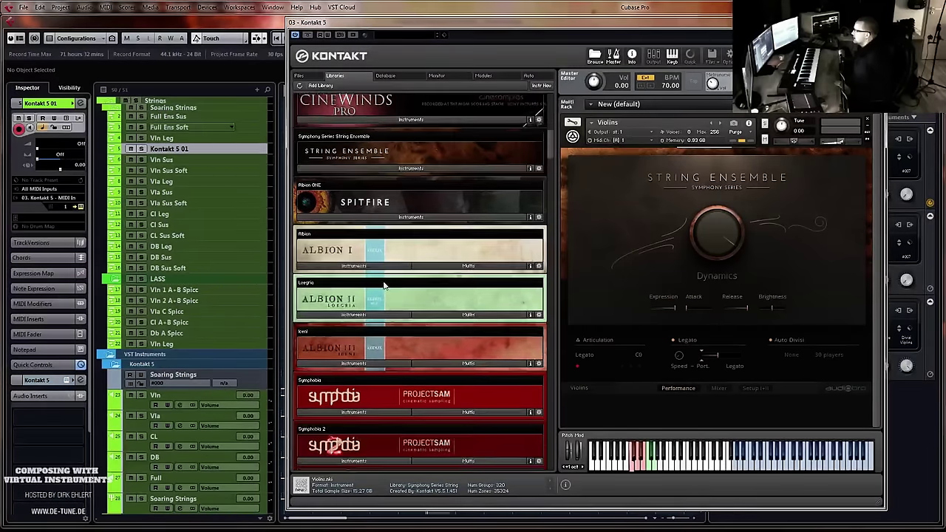
scroll(385, 287, down, 2)
scroll(385, 284, down, 1)
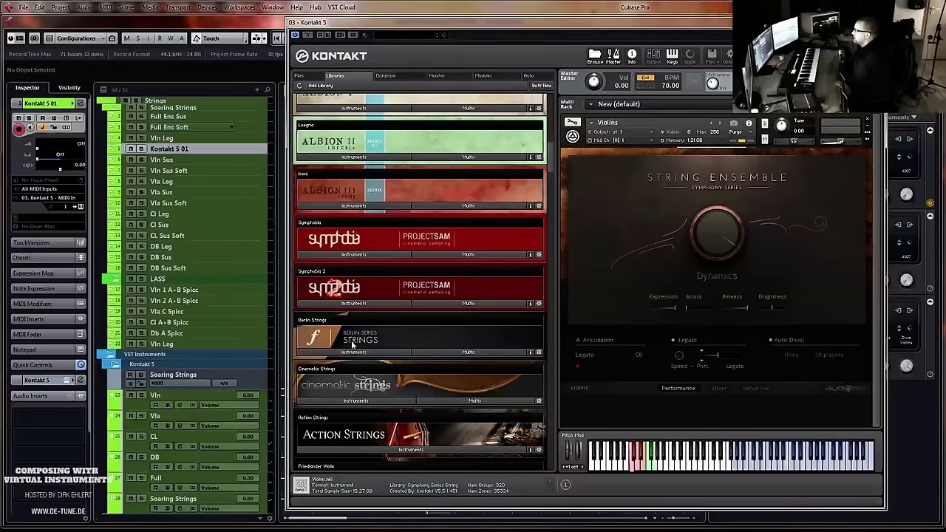
click(355, 352)
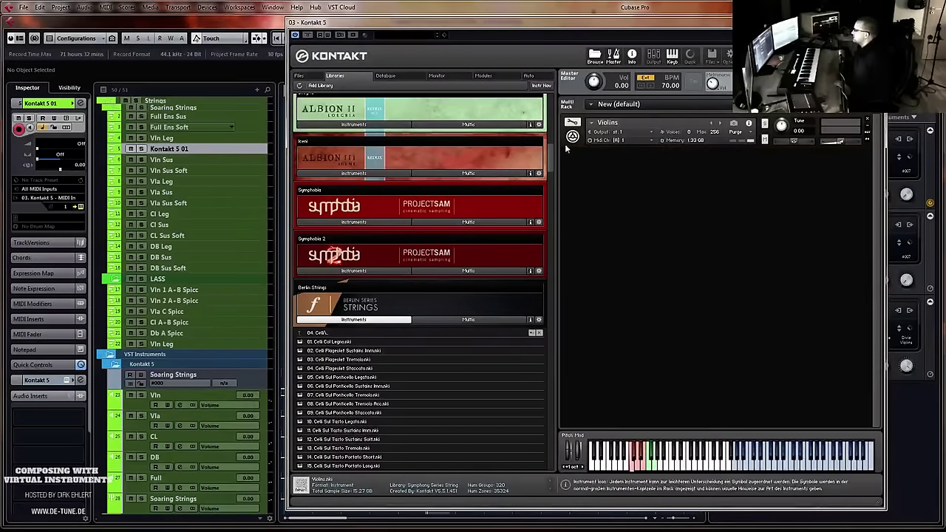
click(331, 334)
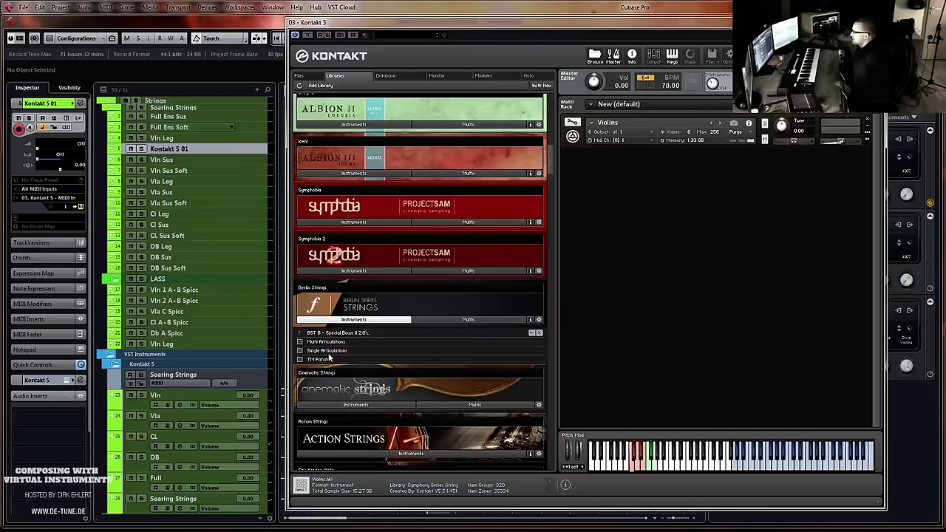
click(332, 334)
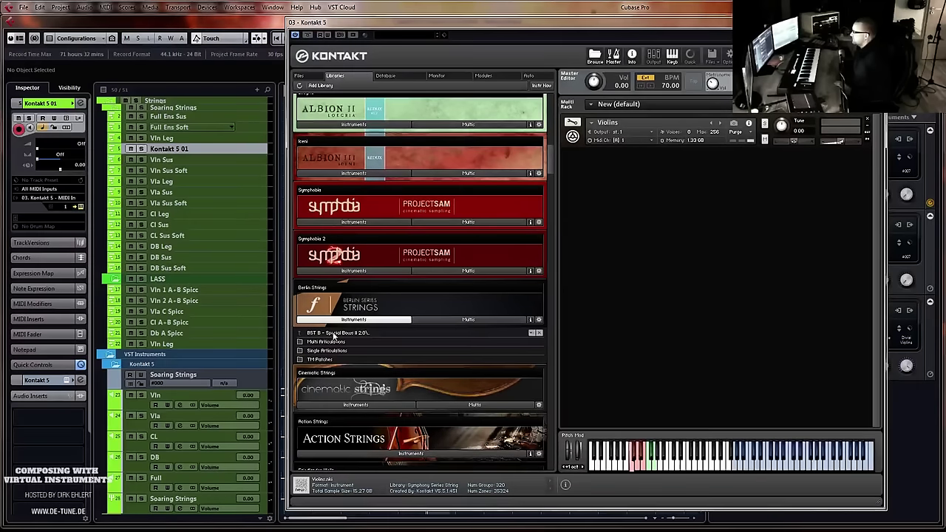
click(332, 334)
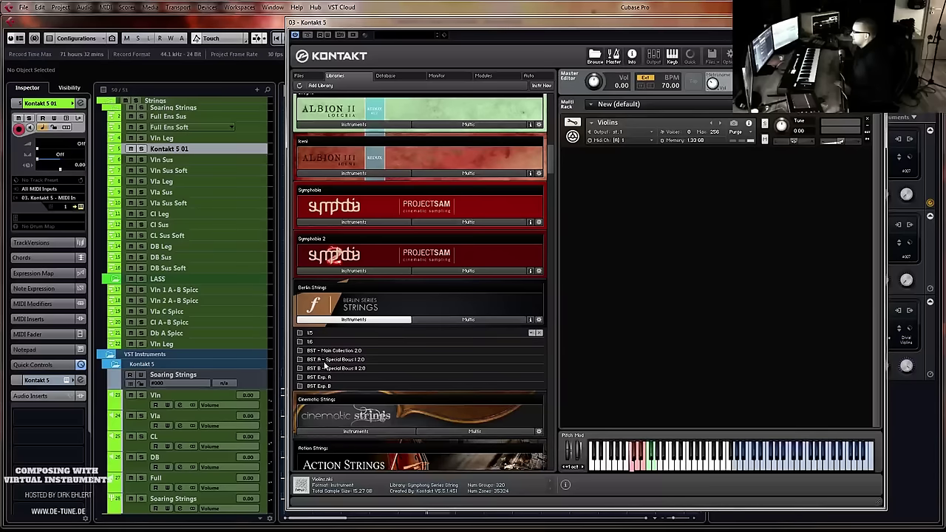
Load 01. Violins I Legato from the single articulations of BST - Main Collection 2.0 below the Violins instrument
click(330, 352)
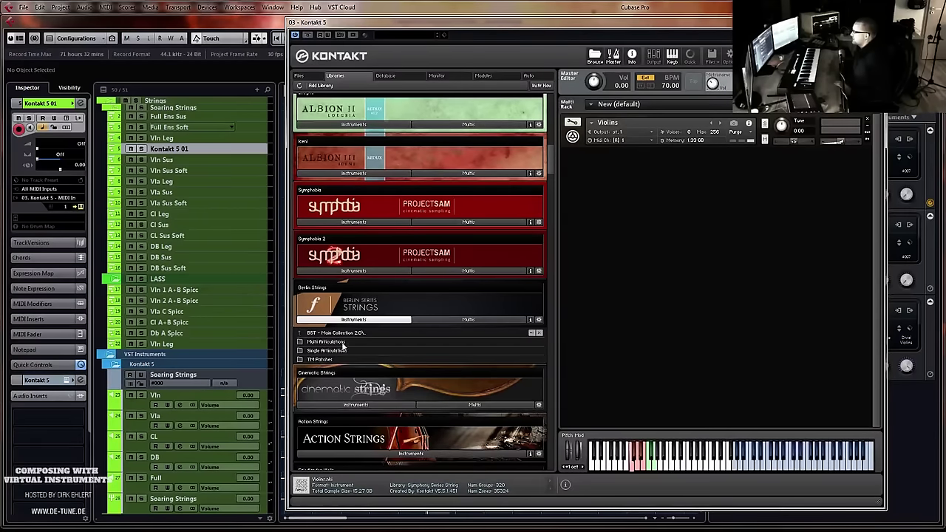
click(331, 352)
click(341, 350)
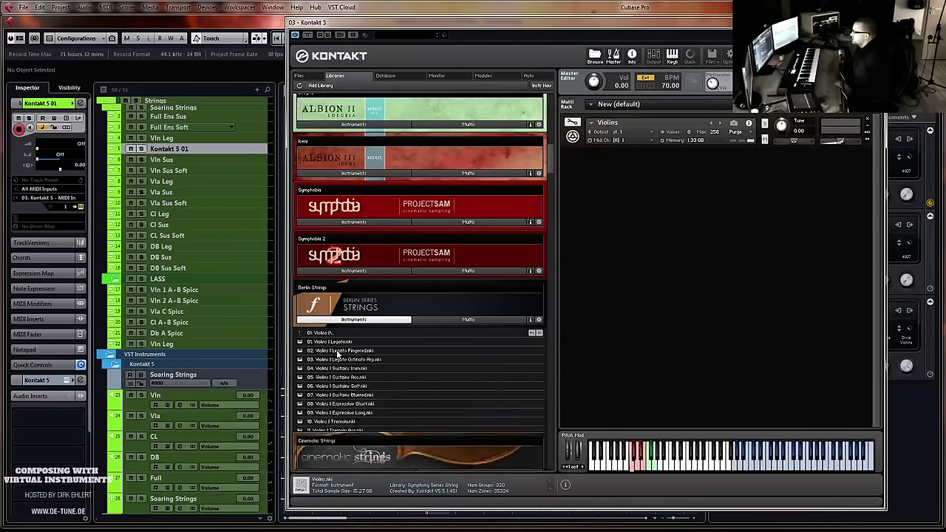
click(336, 156)
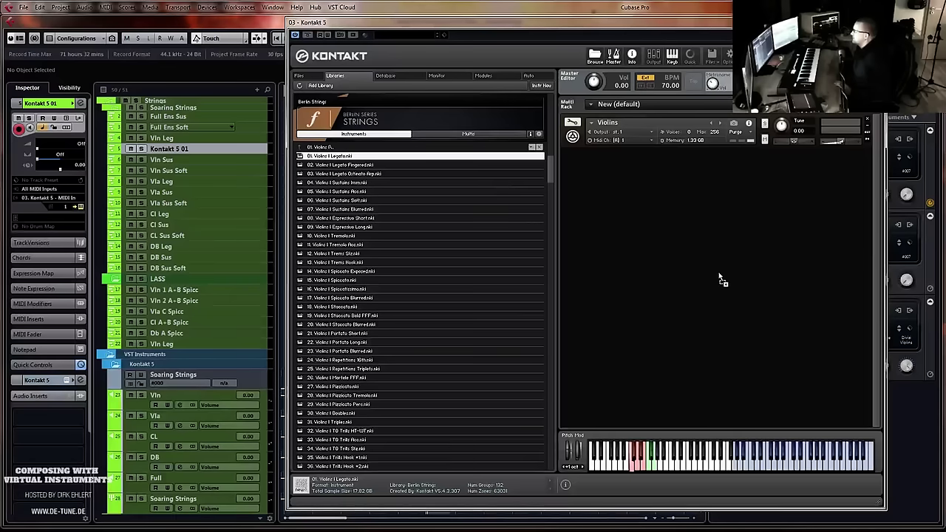
drag(674, 244, 675, 244)
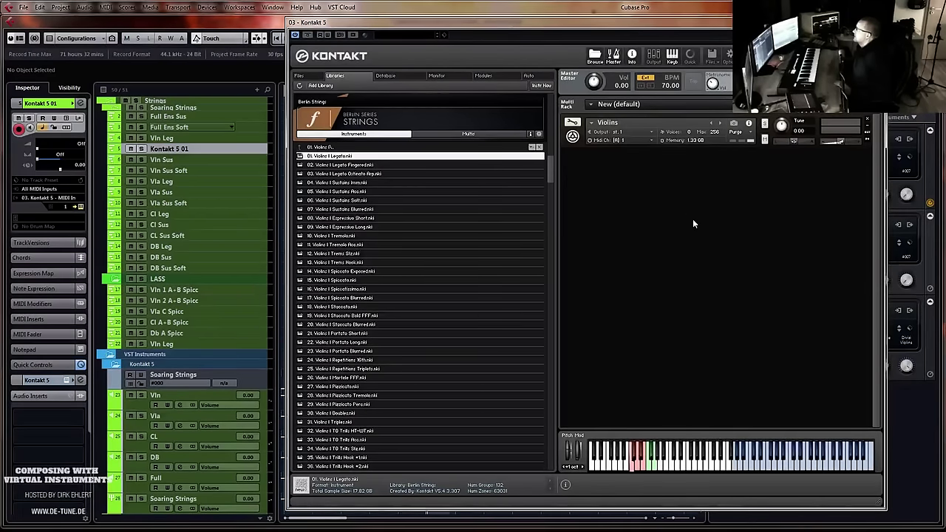
Load the 1st Violins noverb instrument from the Cinematic Strings library into the same Kontakt rack
click(342, 135)
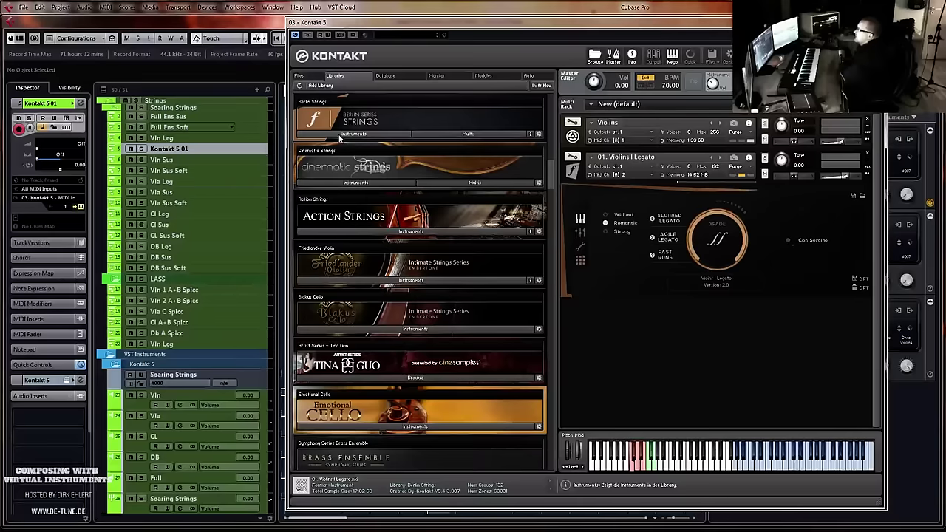
click(355, 202)
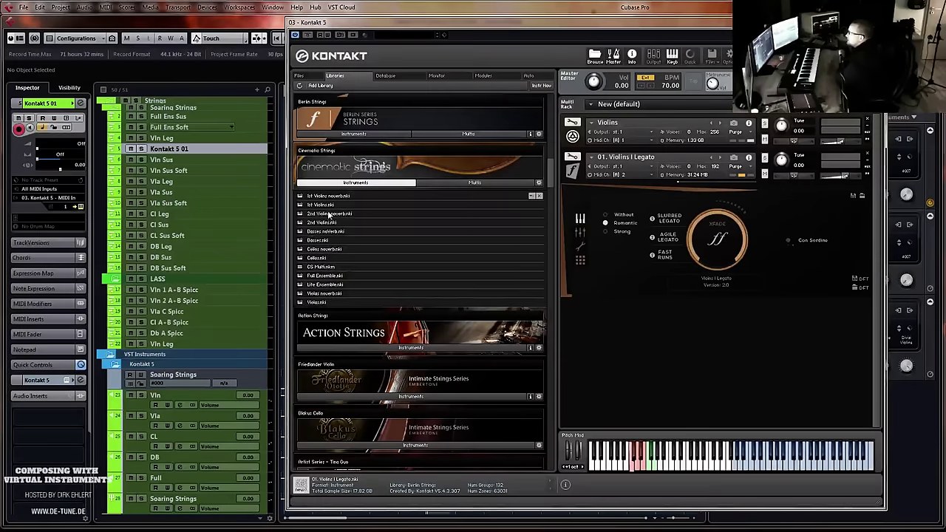
drag(323, 198, 692, 360)
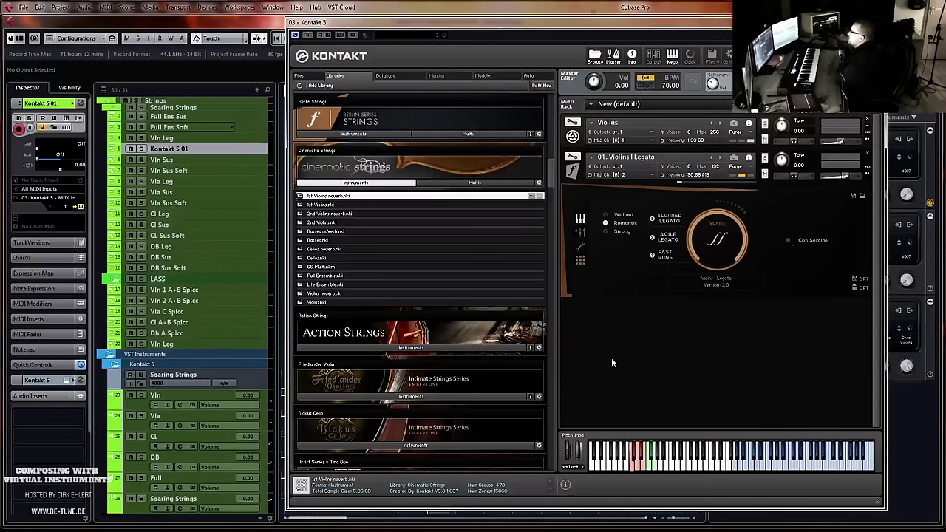
Close the Cinematic Strings instrument list and collapse the 01. Violins I Legato and 1st Violins noverb instruments in the rack
click(357, 184)
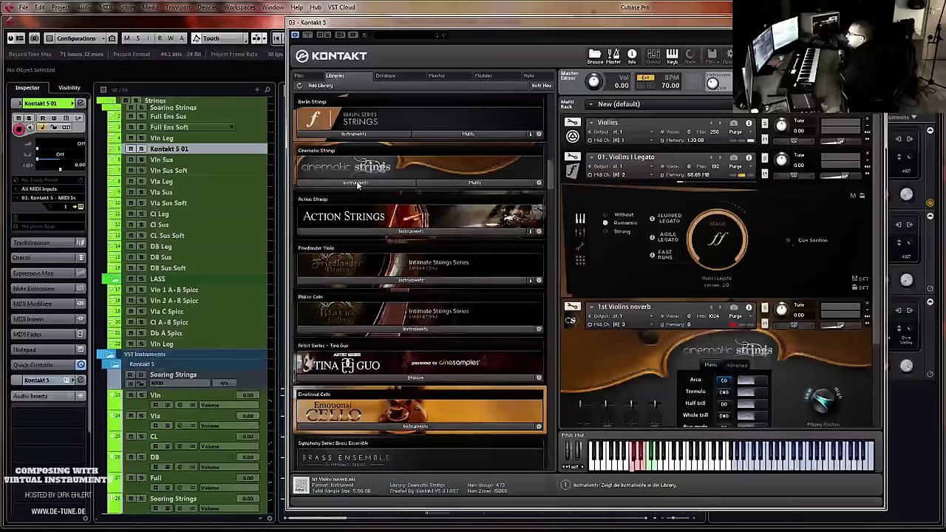
scroll(416, 304, down, 3)
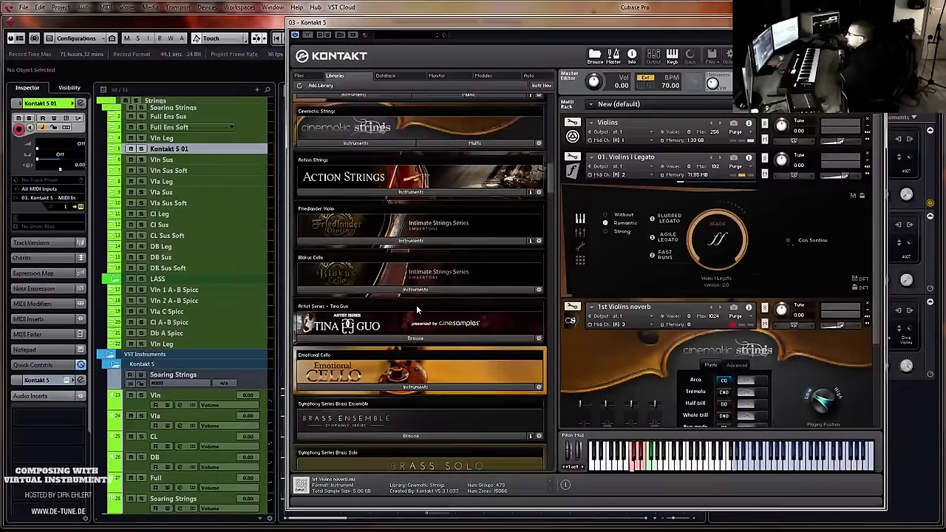
scroll(457, 349, up, 1)
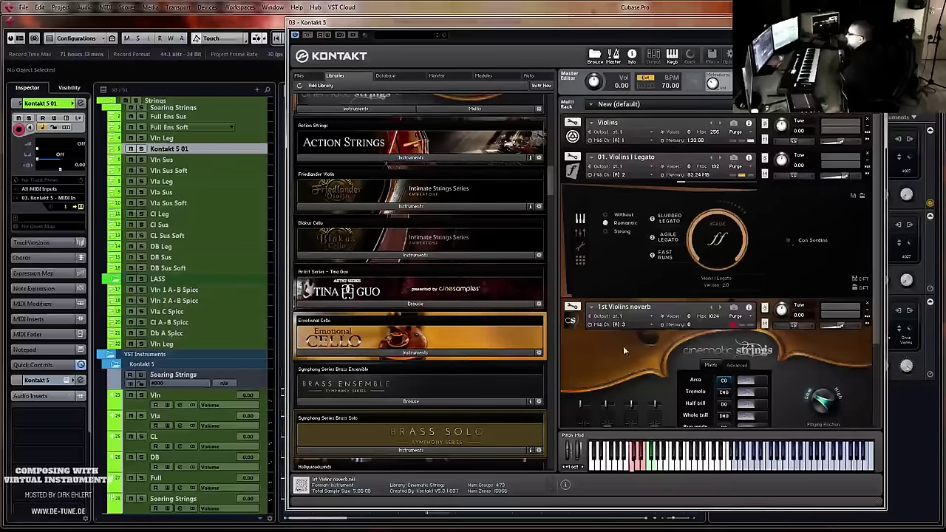
click(574, 171)
click(572, 204)
Load Adagio_Ens_Legato_Village_v1_5 through Quick-Load from the 8DIO Adagio library's Violins 1.5 Ens folder
click(689, 55)
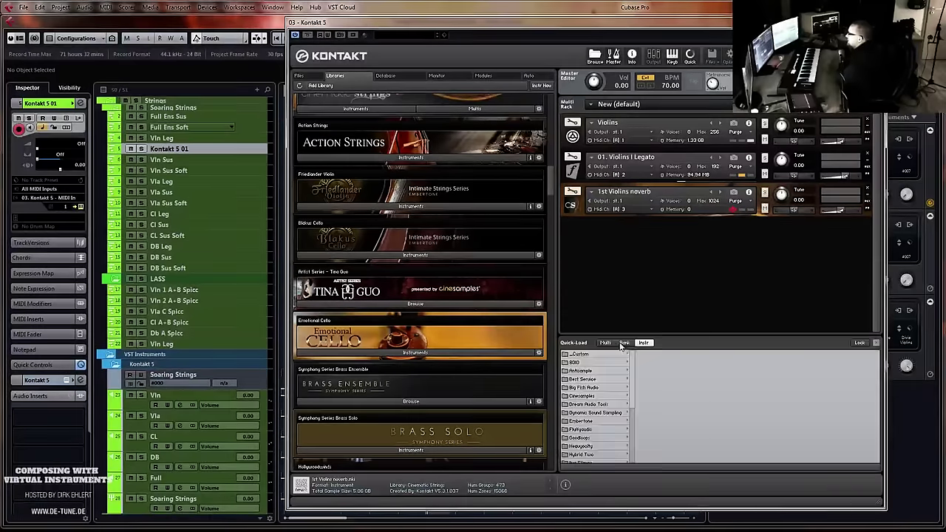
click(583, 362)
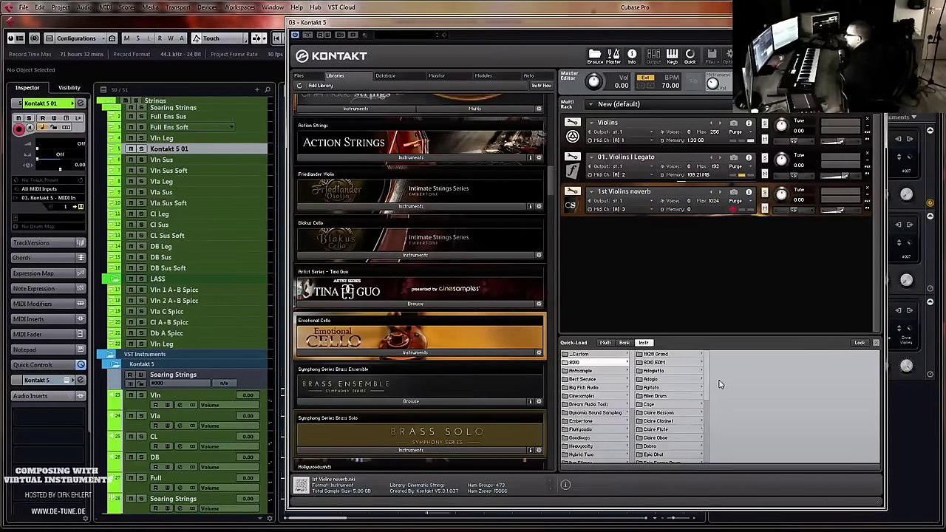
click(676, 379)
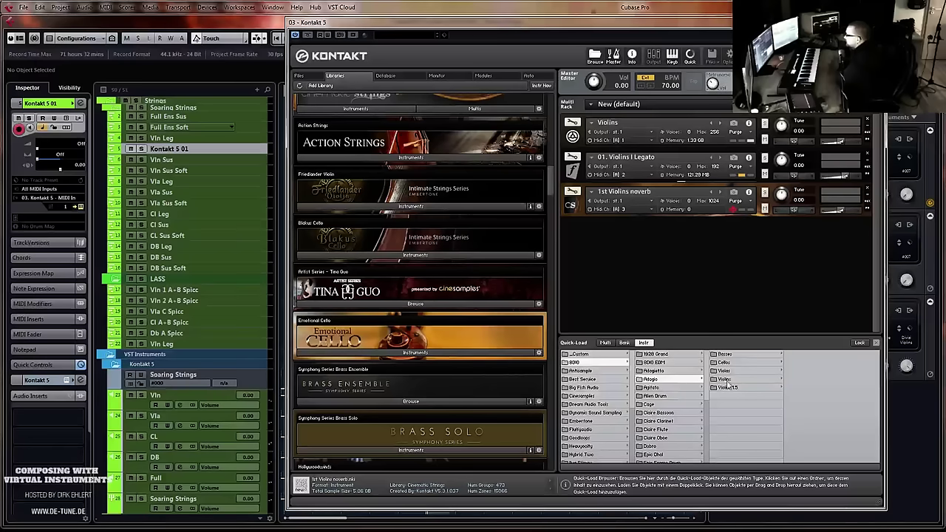
click(733, 387)
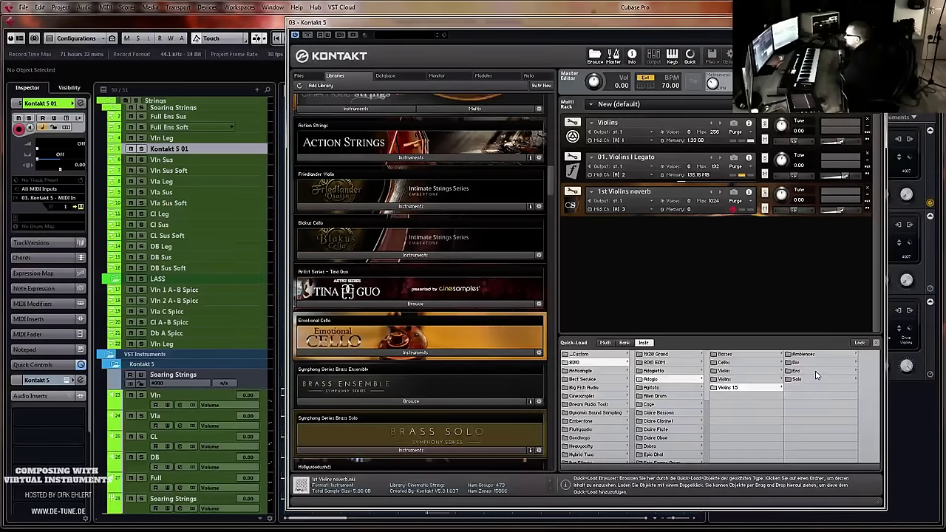
click(804, 370)
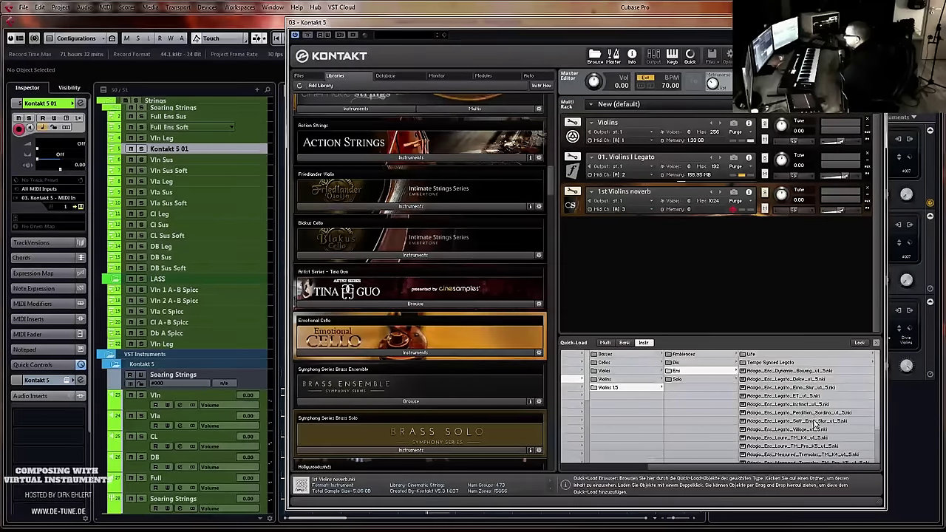
click(808, 431)
click(683, 354)
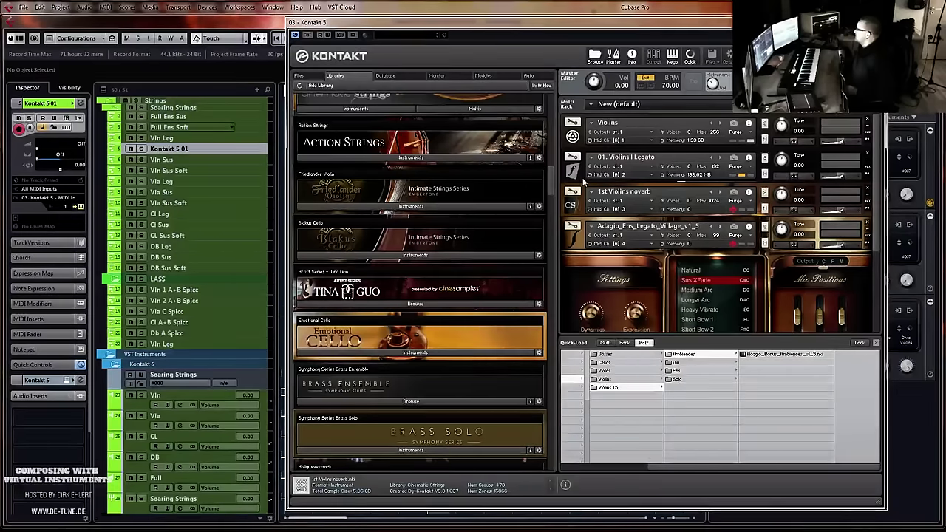
Collapse the Adagio_Ens_Legato_Village_v1_5 instrument and move the Kontakt window off the project view
click(571, 207)
click(576, 207)
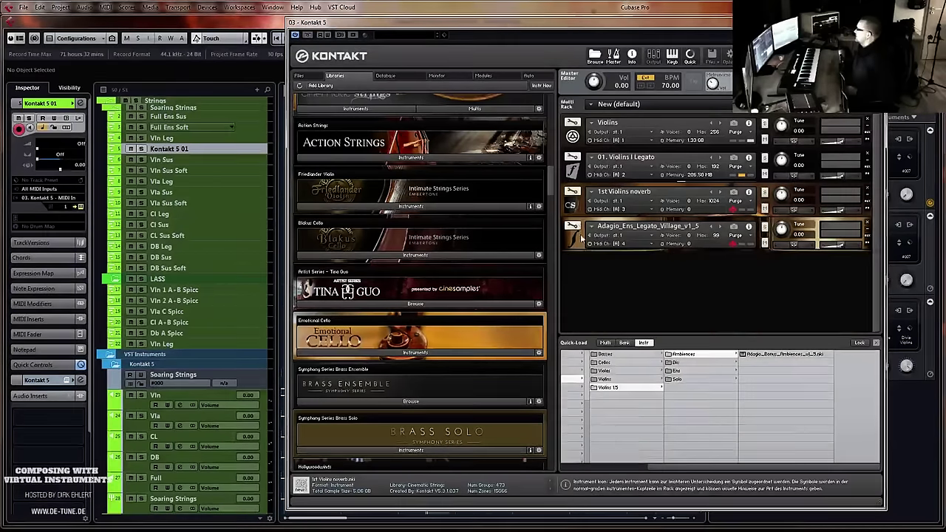
drag(633, 25, 945, 25)
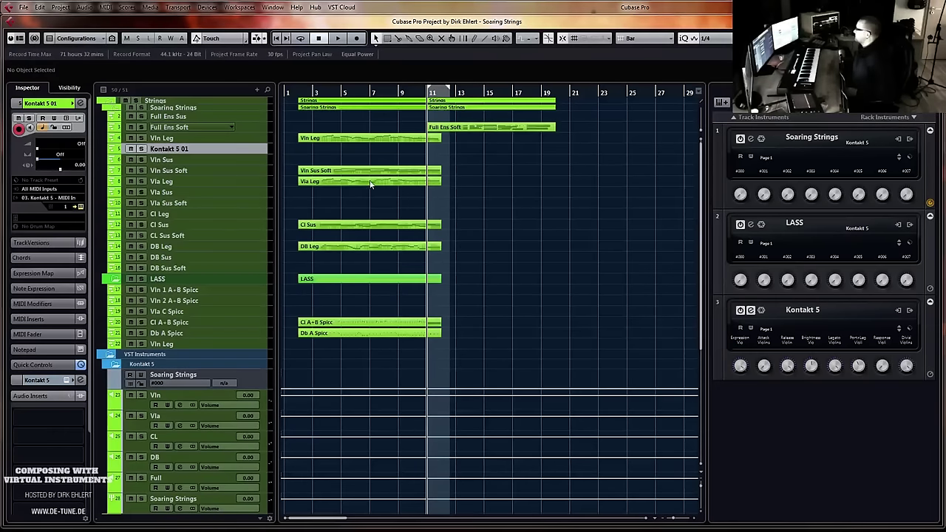
Rename the Kontakt 5 01 MIDI track as Other Violins
double_click(183, 150)
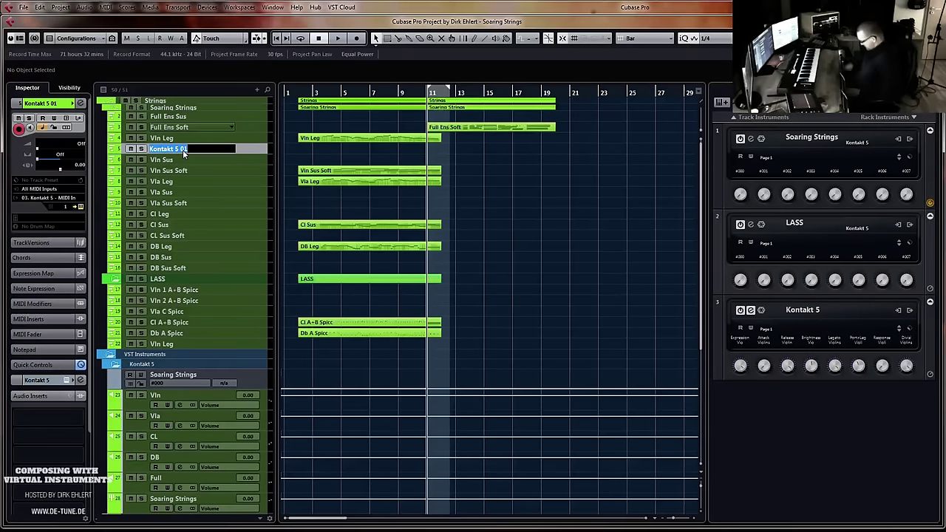
text(Other V)
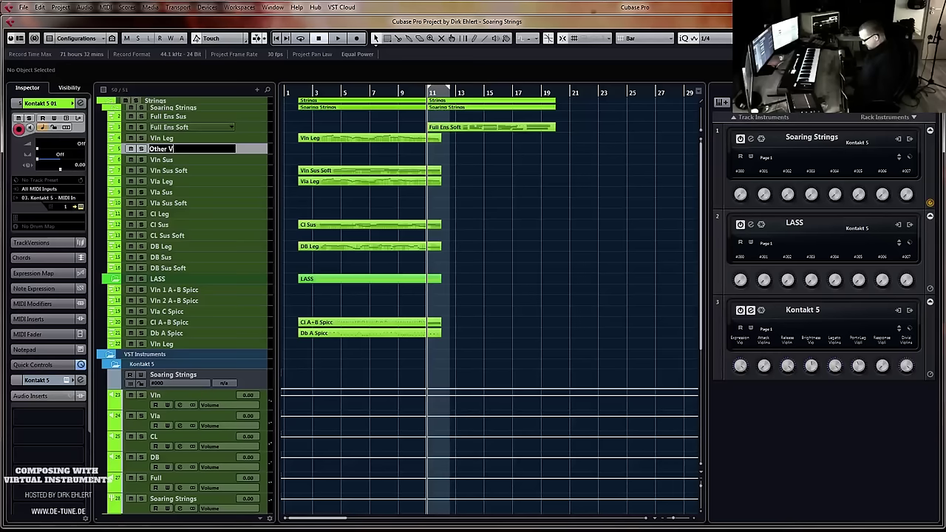
text(iolinbs)
key(Return)
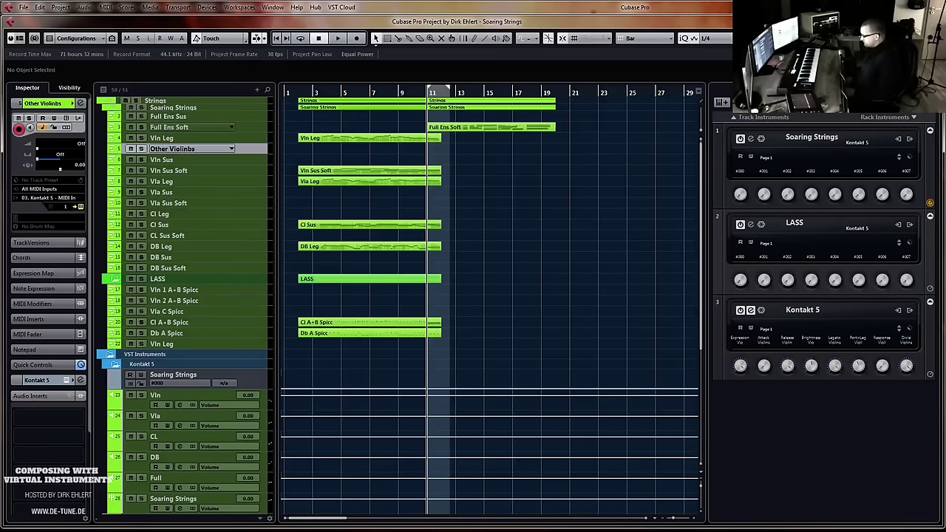
double_click(185, 151)
click(190, 150)
key(BackSpace)
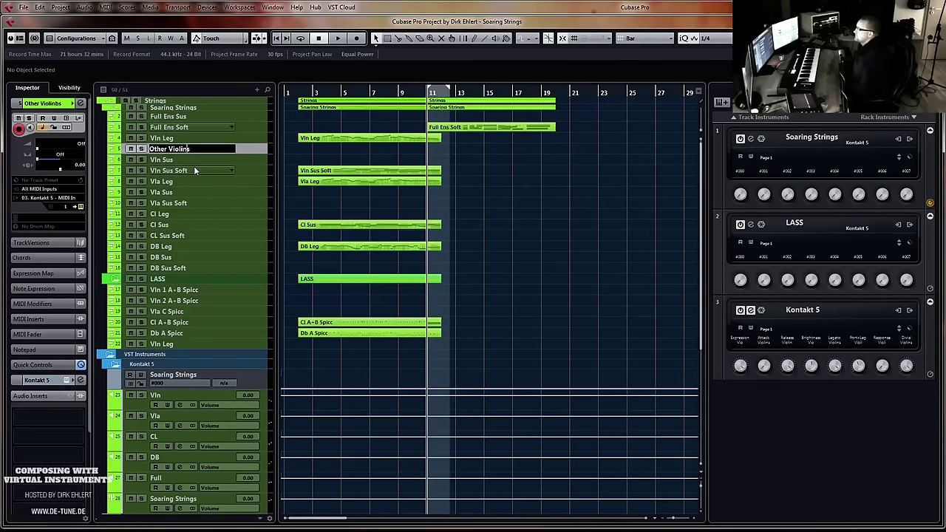
key(Return)
Audition the Vln Leg track against the Other Violins track and bring the Kontakt window back into view
click(181, 139)
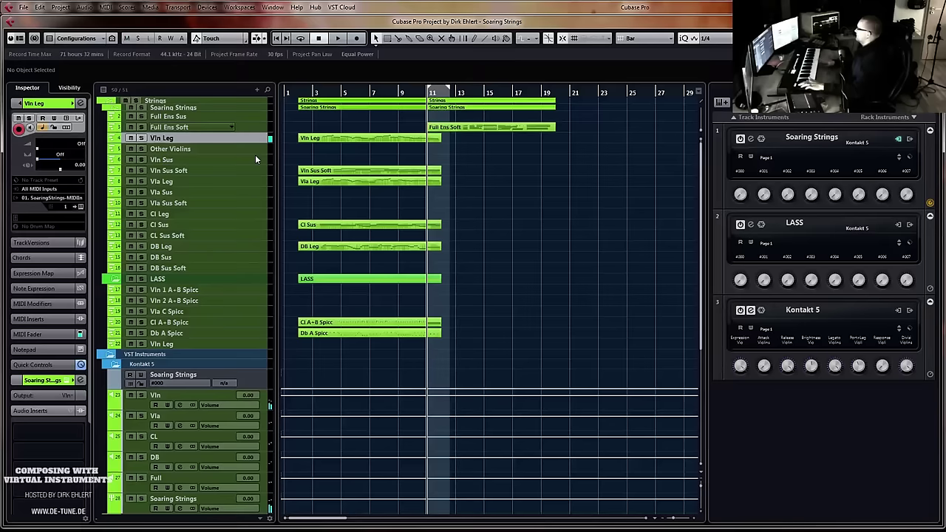
click(214, 150)
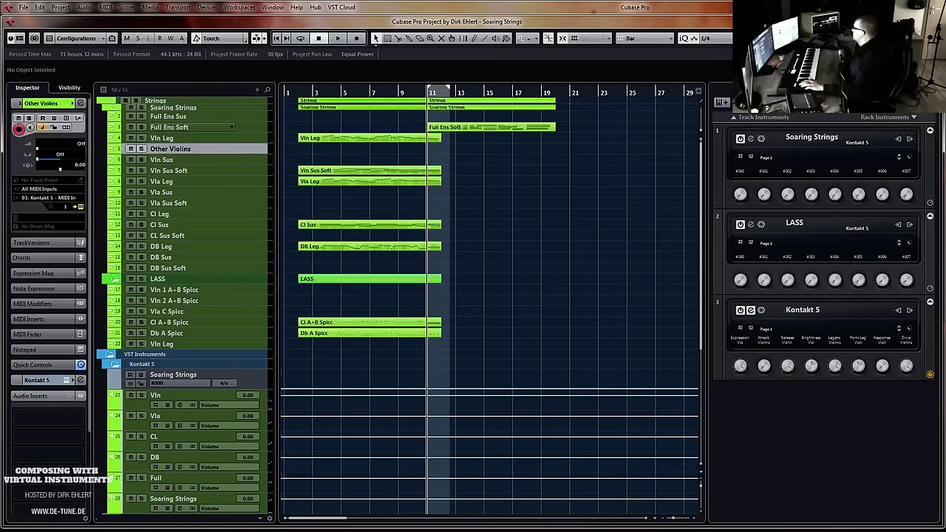
drag(945, 45, 153, 30)
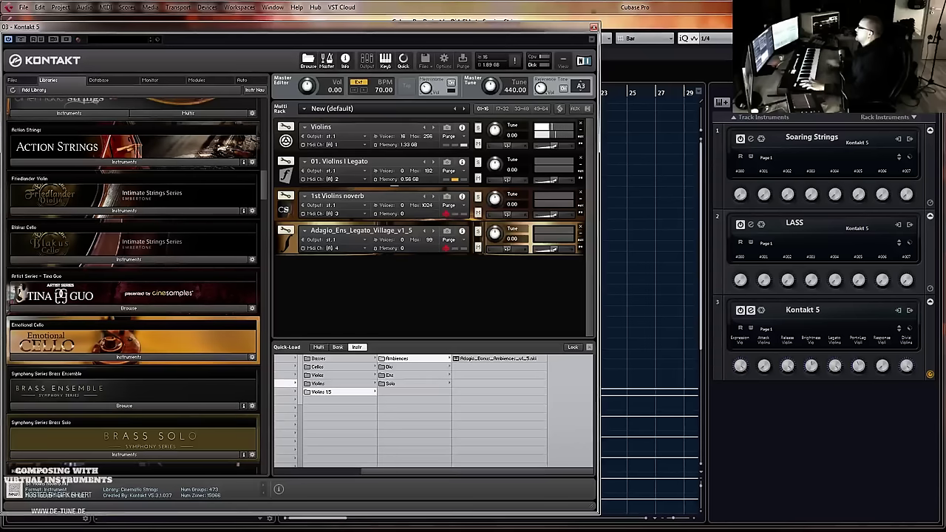
Set the Symphony Series Violins instrument to the Violins I A section with 8 players and close the Kontakt window
click(286, 142)
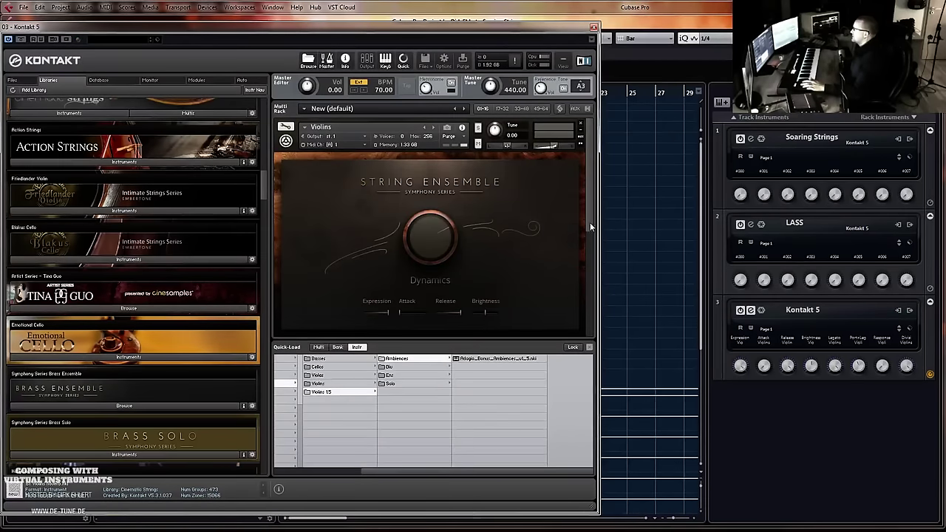
drag(590, 223, 590, 250)
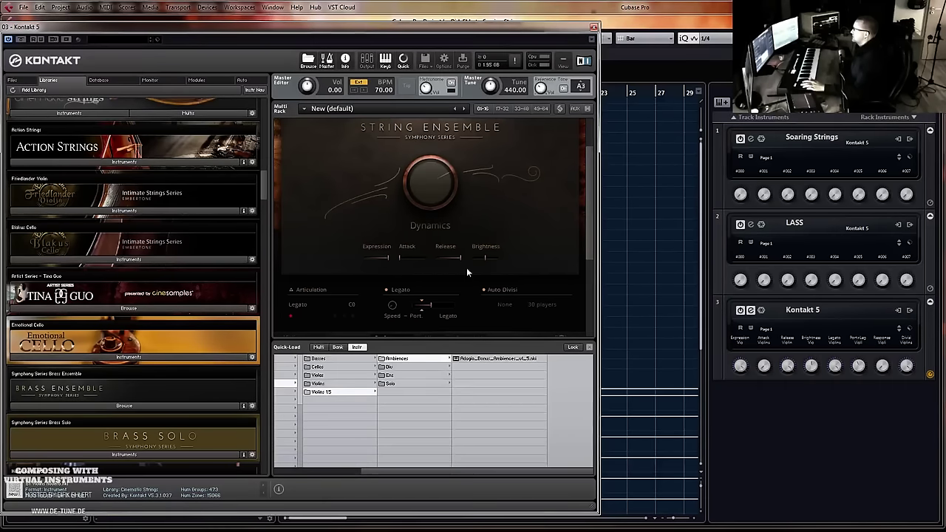
scroll(587, 258, down, 2)
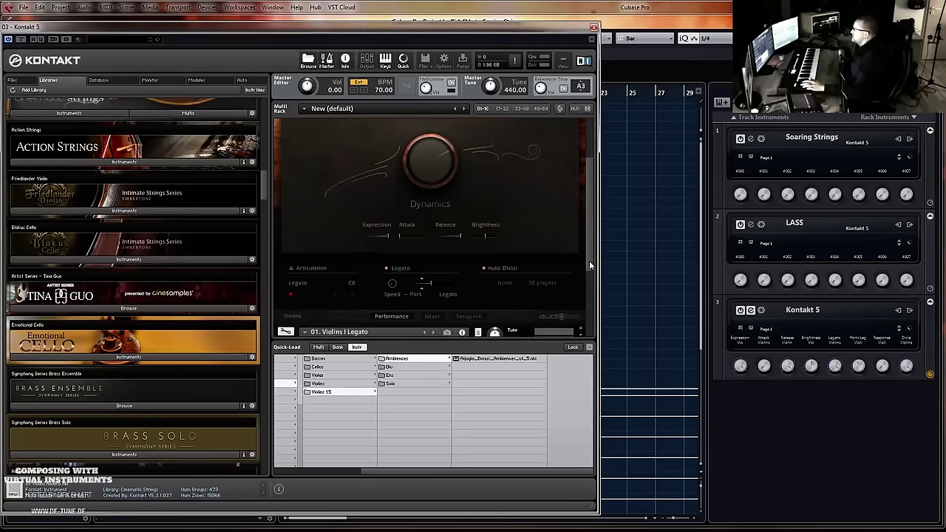
click(472, 309)
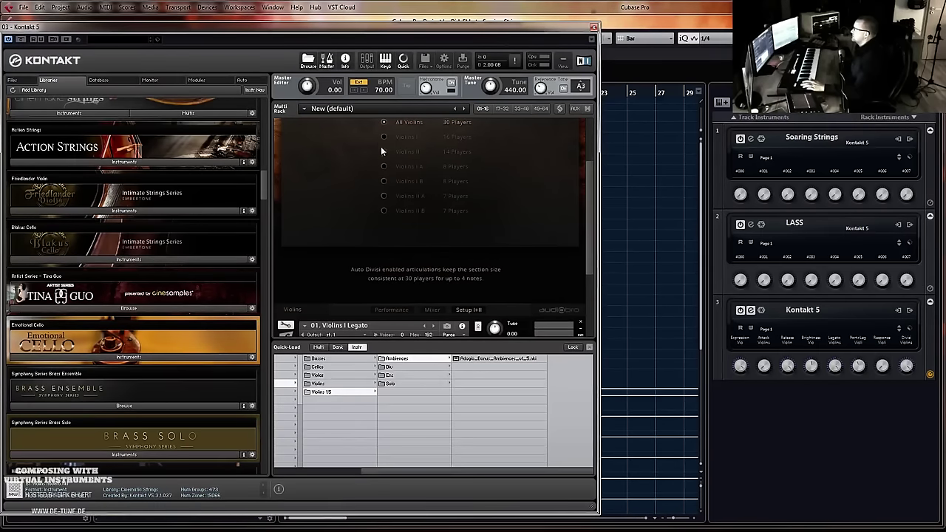
click(384, 167)
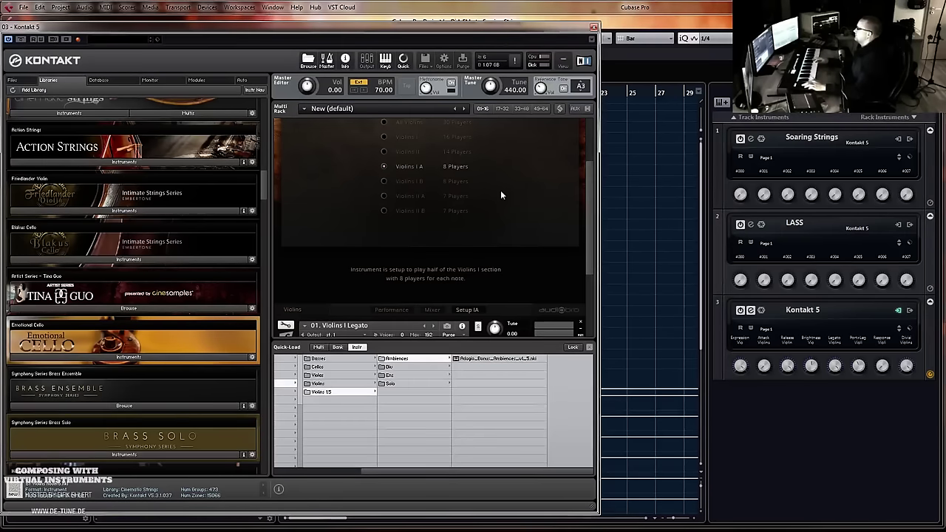
click(593, 28)
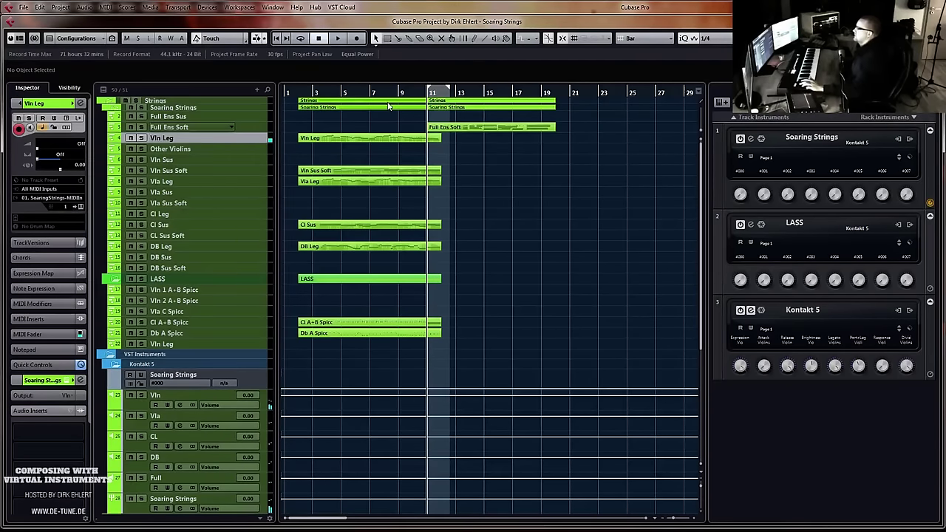
Set the Other Violins track's MIDI channel to 2 and bring the Kontakt window back over the project
click(177, 150)
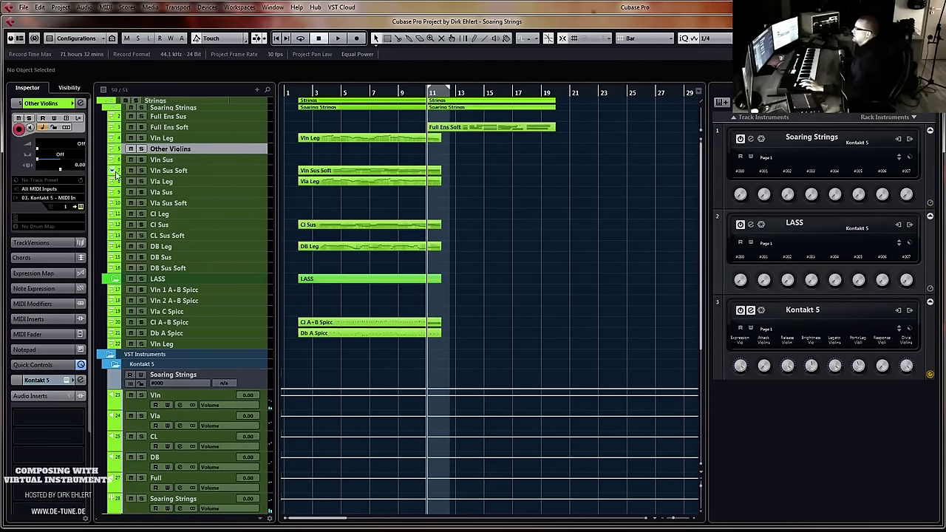
click(68, 209)
click(75, 239)
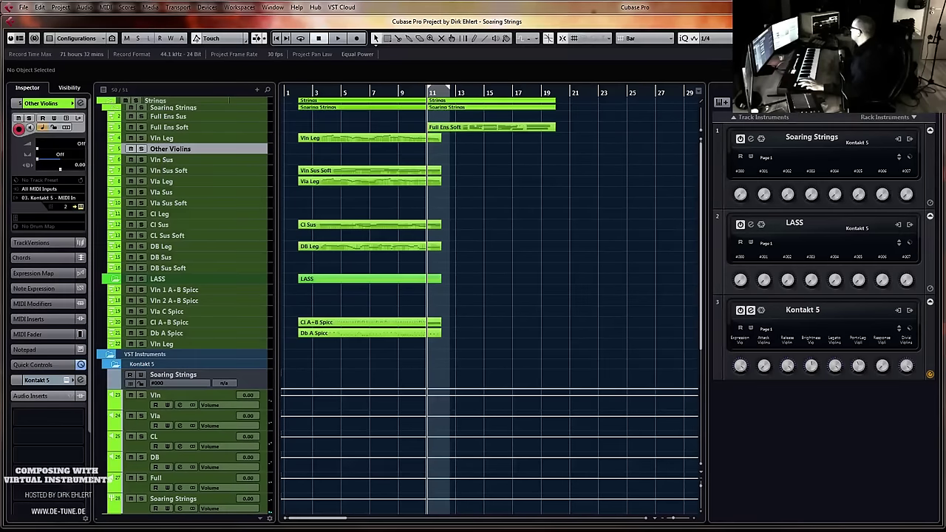
drag(945, 48, 837, 29)
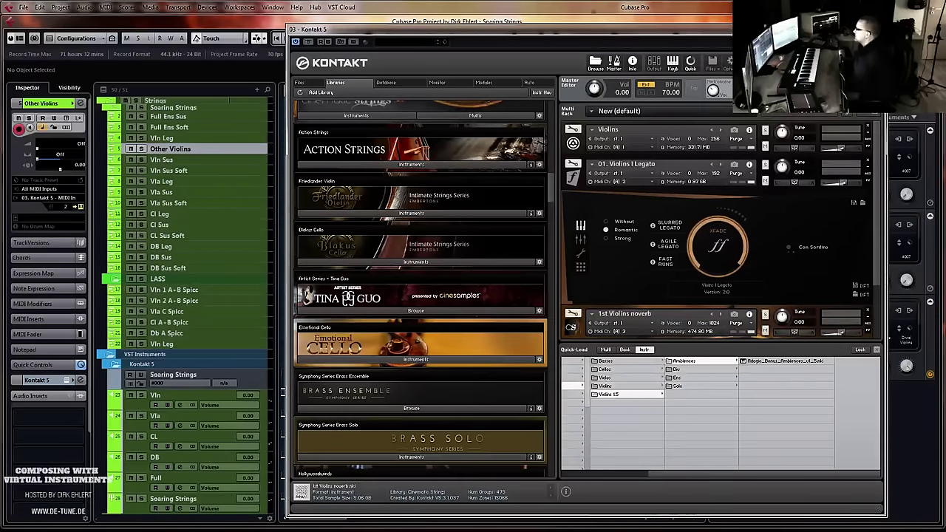
drag(591, 30, 589, 31)
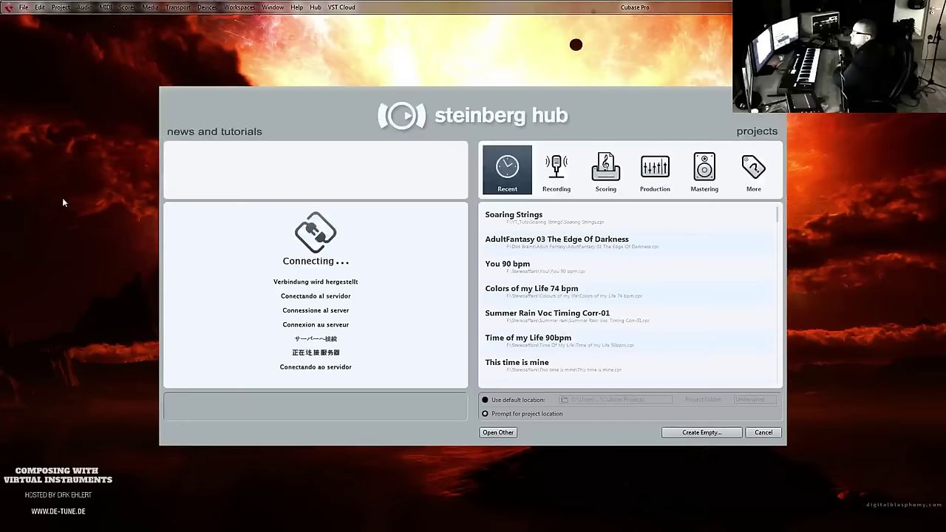
Open the Soaring Strings project from the recent projects in the Steinberg Hub
click(550, 224)
click(702, 434)
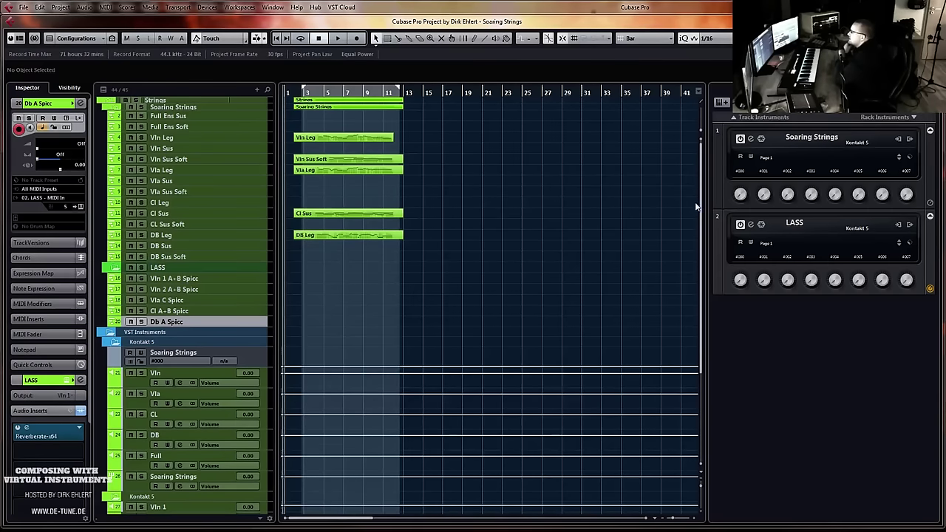
Add a Kontakt 5 rack instrument with its own MIDI track and place that track directly below Vln Leg
click(868, 122)
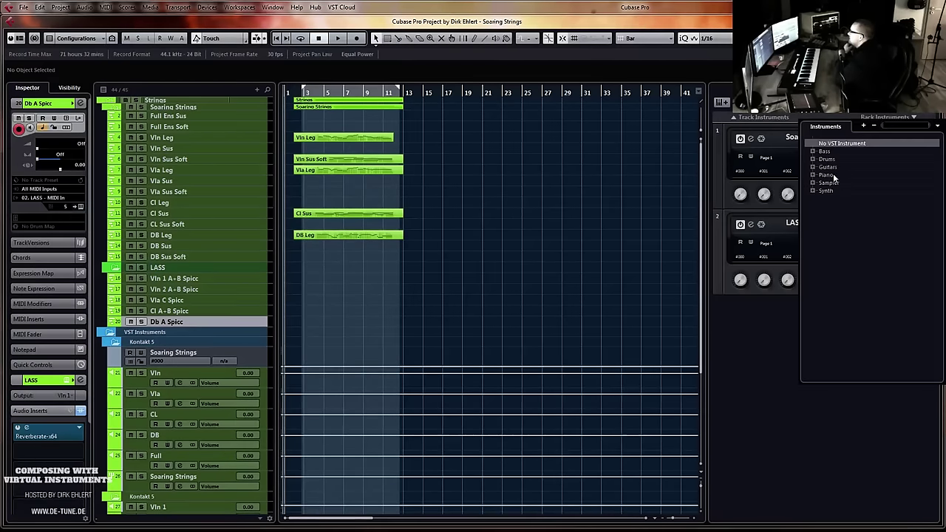
click(812, 183)
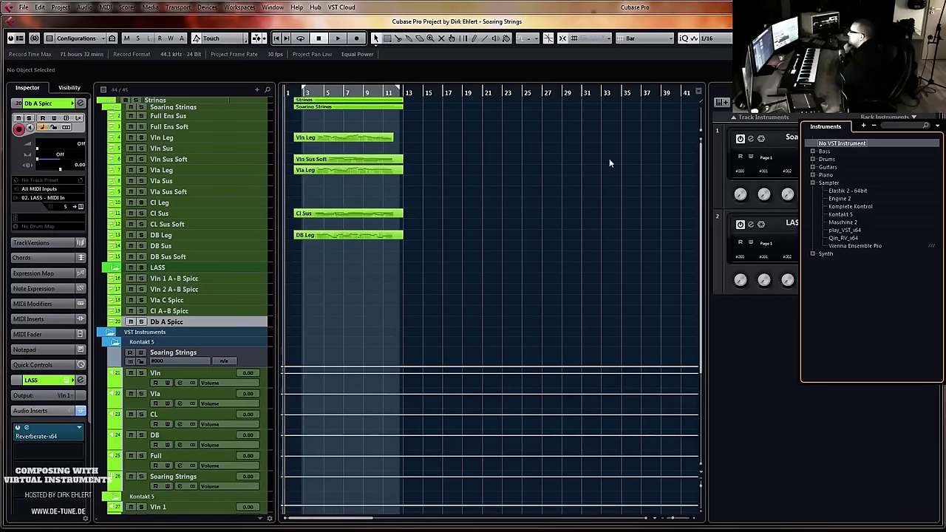
click(850, 213)
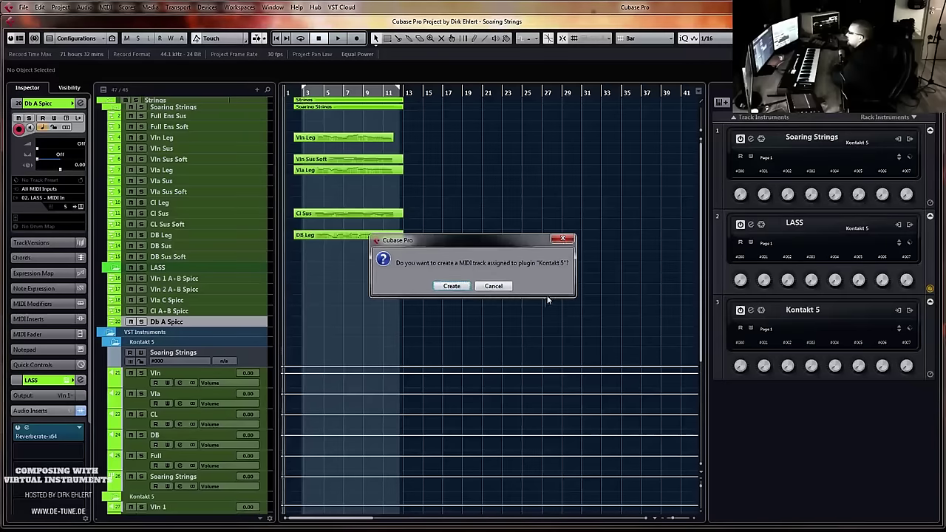
click(453, 287)
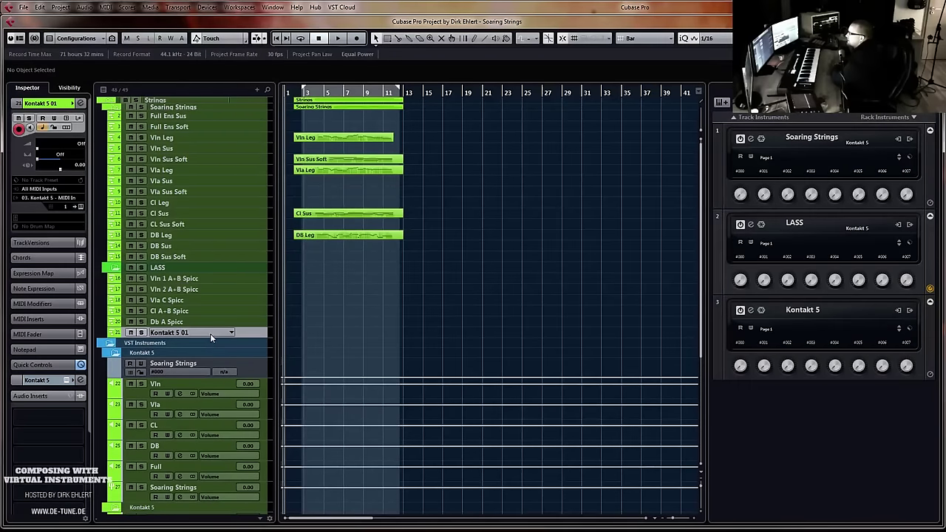
drag(210, 333, 244, 150)
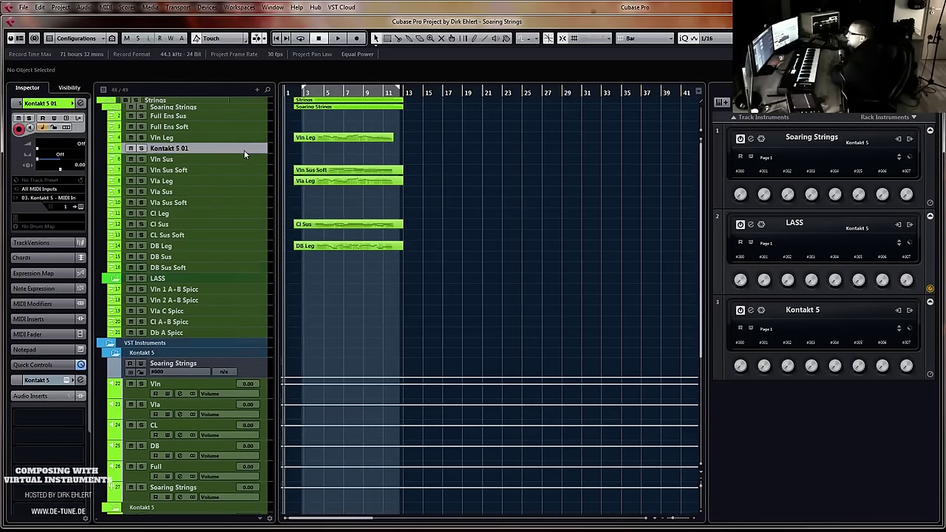
click(204, 138)
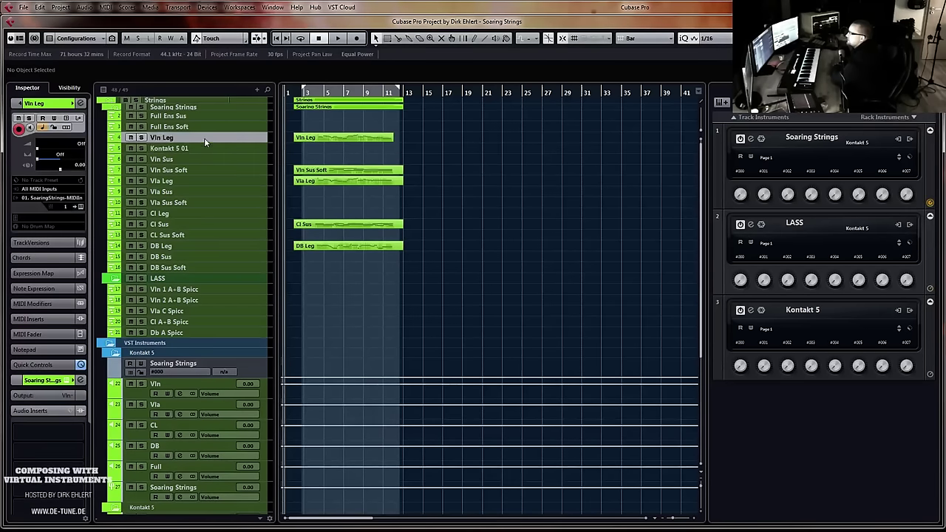
Load the Violins instrument from the Symphony Series String Ensemble library into the new Kontakt 5 rack
click(204, 145)
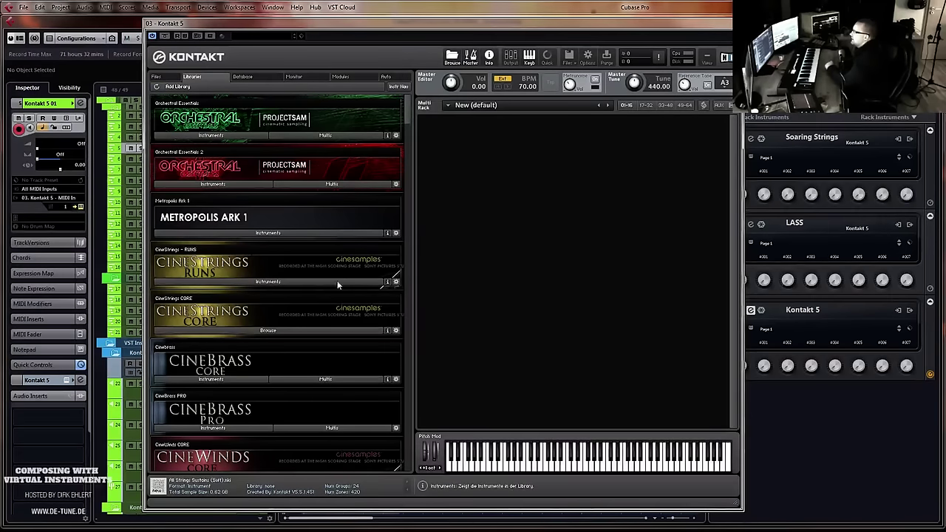
drag(407, 120, 405, 145)
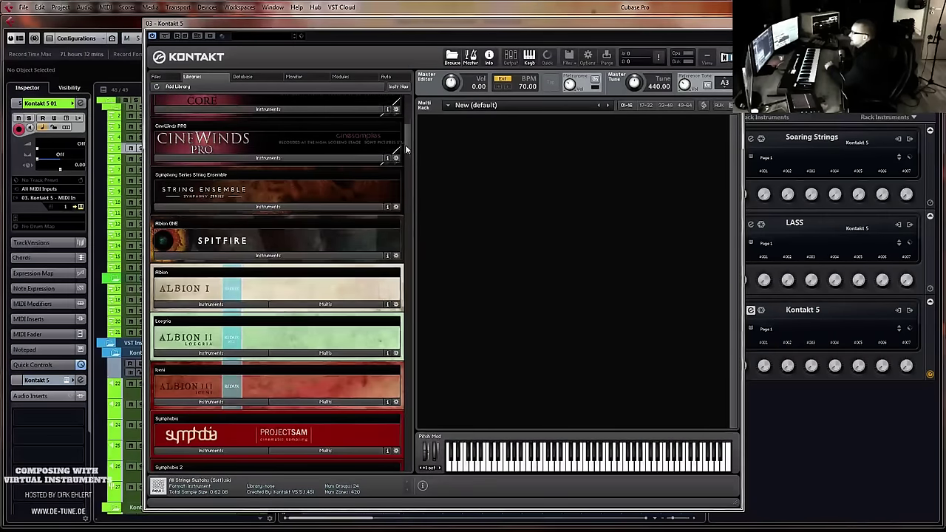
click(222, 205)
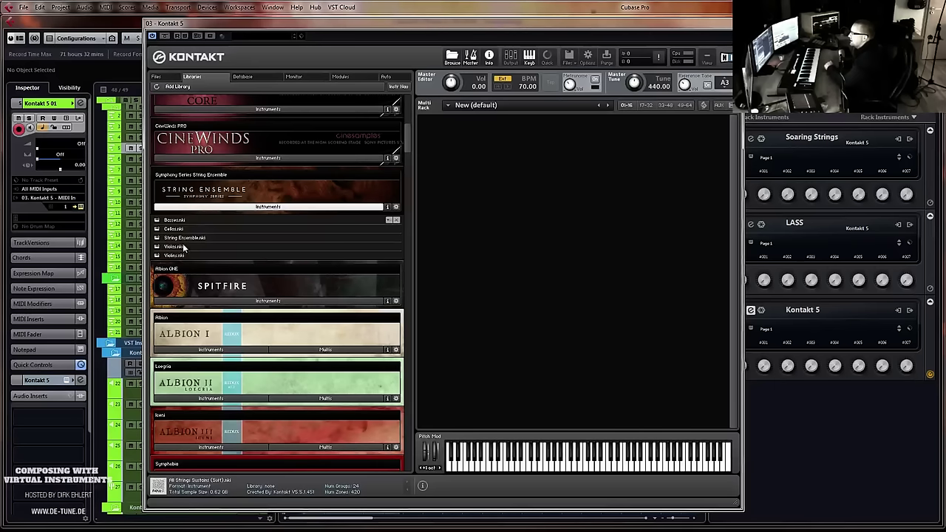
click(178, 254)
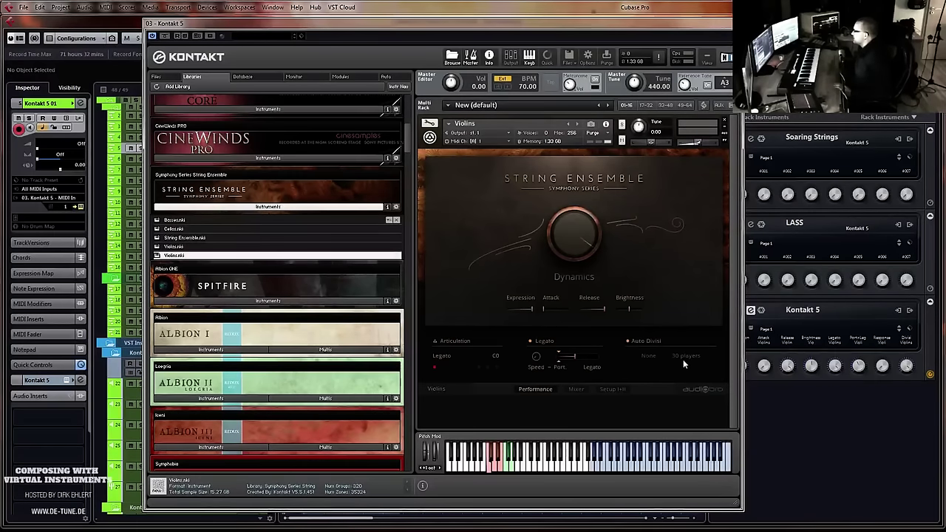
Set the Violins instrument's section to Violins I A and collapse both the instrument and its library list
click(615, 388)
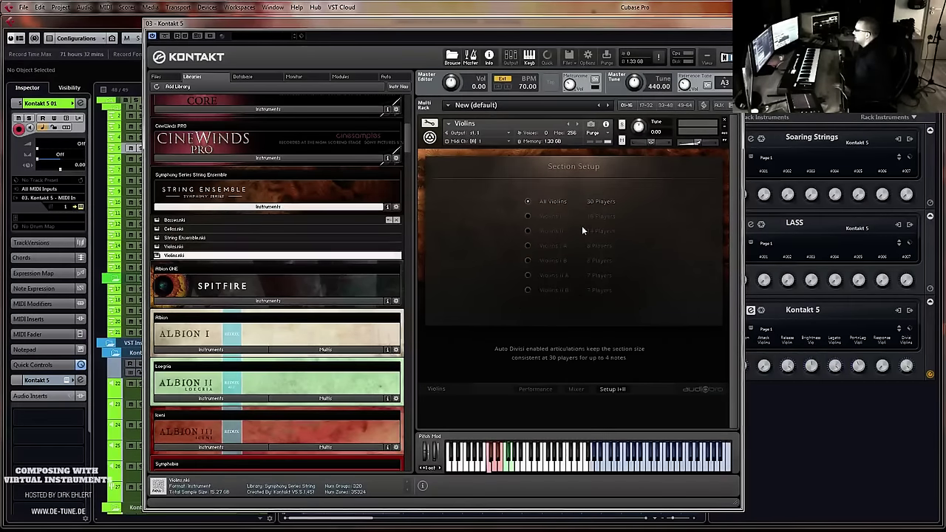
click(542, 248)
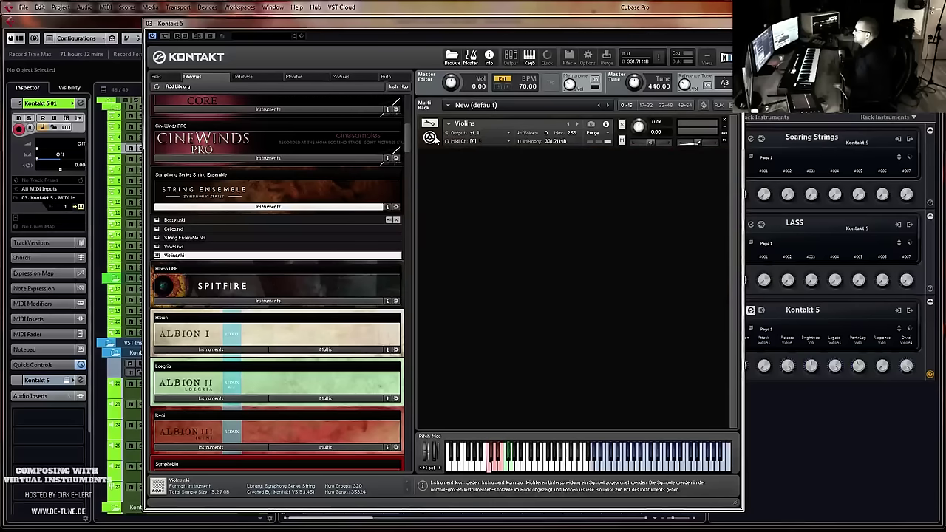
click(227, 205)
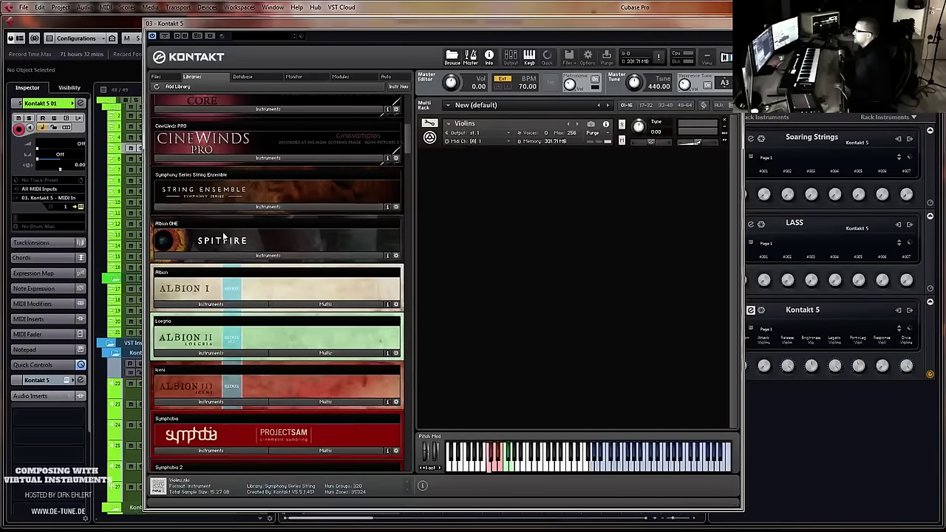
Load 01. Violins I Legato from the Berlin Strings main collection's single articulations and set its volume to -2.1
scroll(399, 155, down, 5)
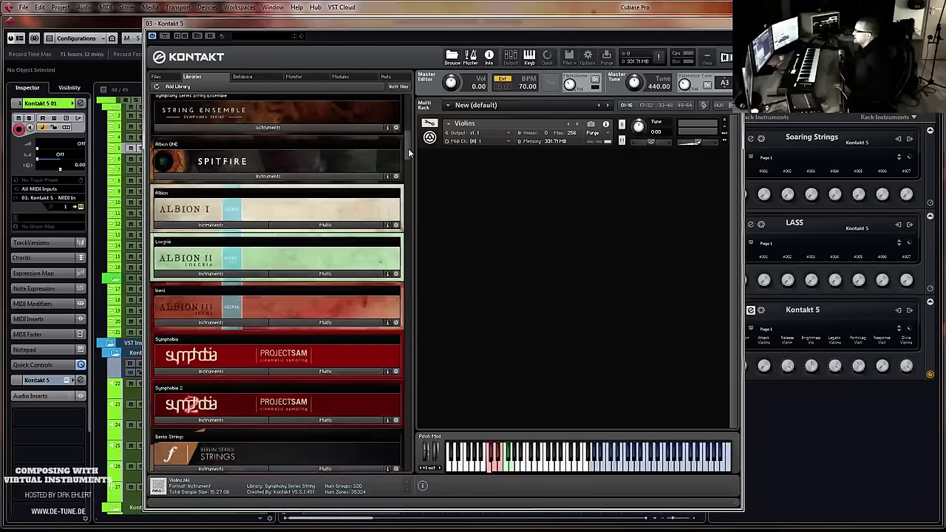
click(216, 302)
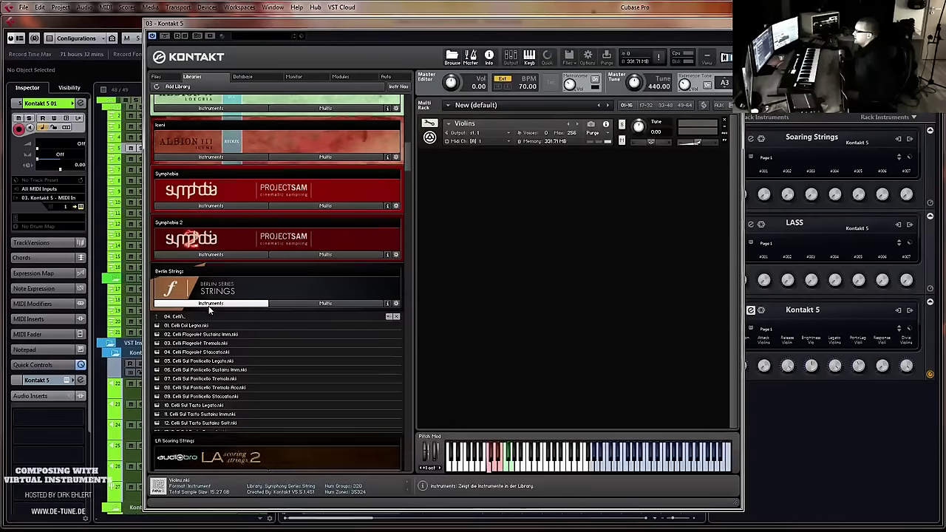
click(177, 317)
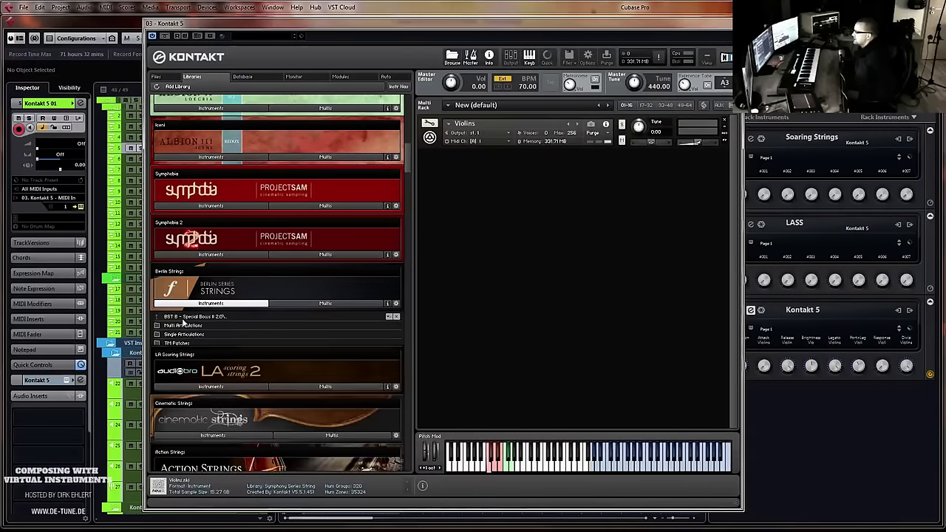
click(185, 334)
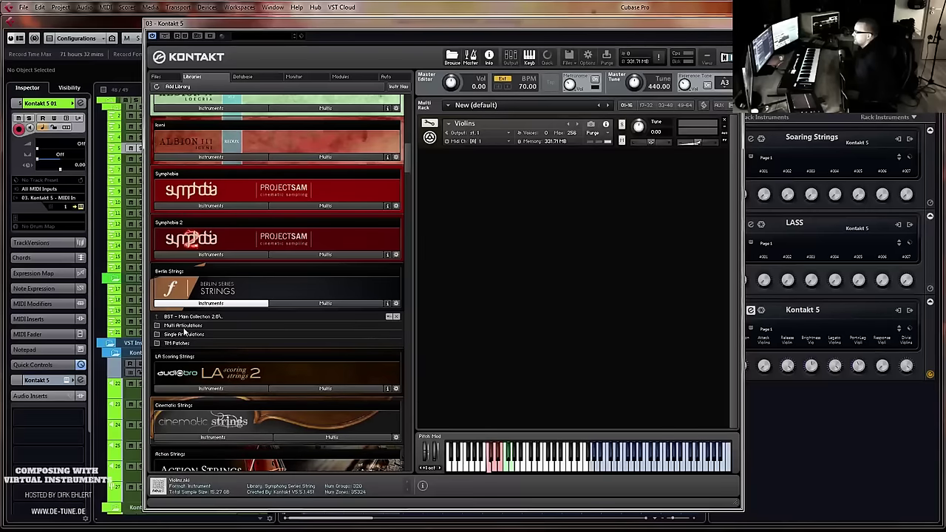
click(180, 334)
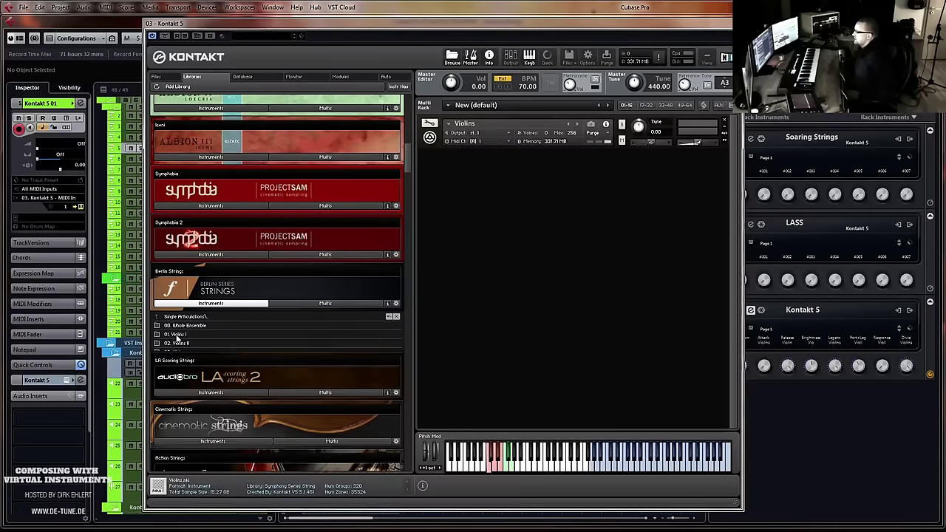
click(182, 335)
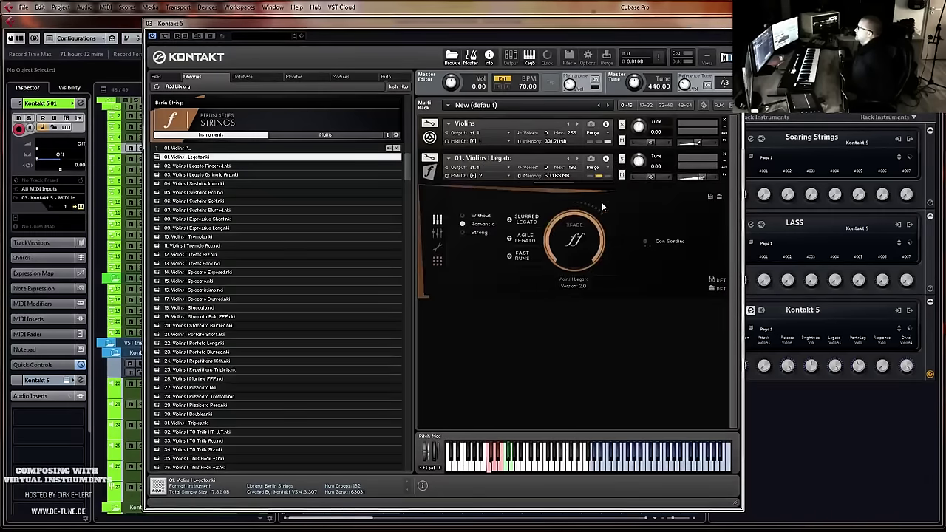
drag(703, 179, 702, 177)
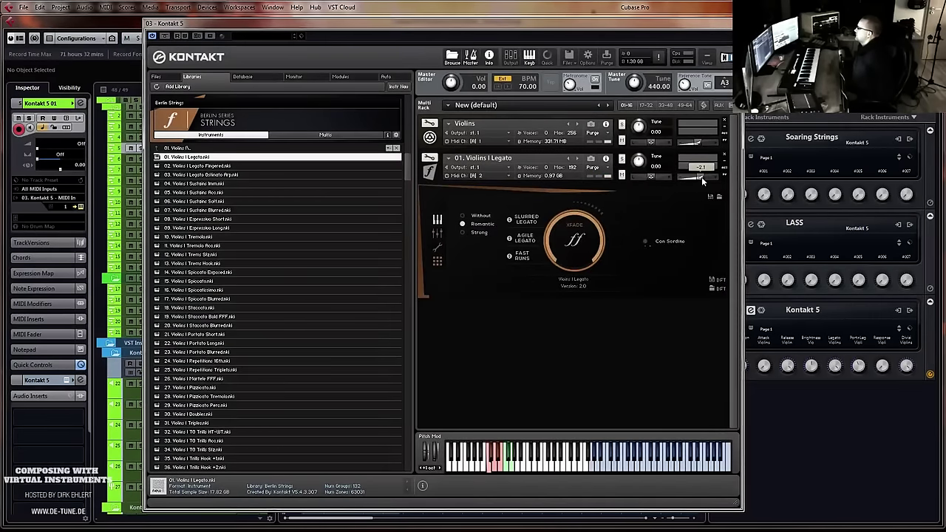
click(430, 171)
click(189, 147)
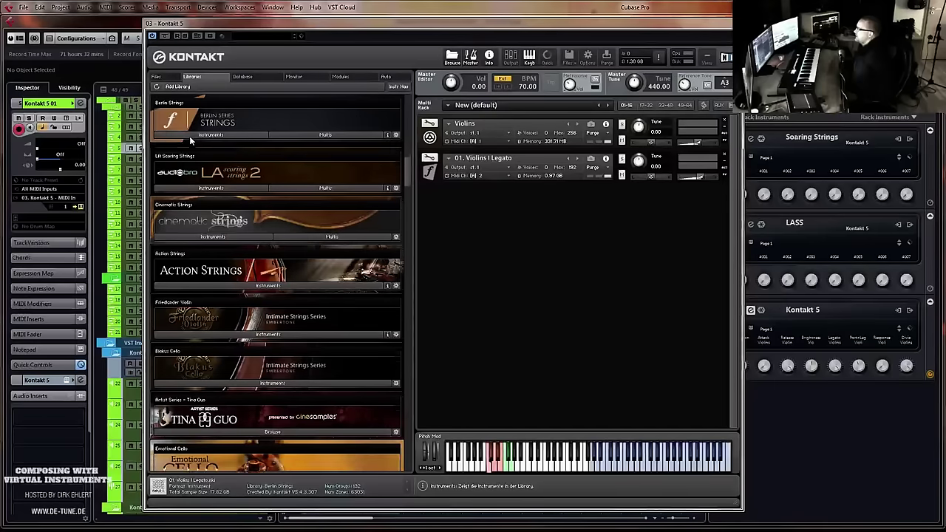
Load 1st Violins noverb from the Cinematic Strings library and collapse the instrument and its library list
click(213, 232)
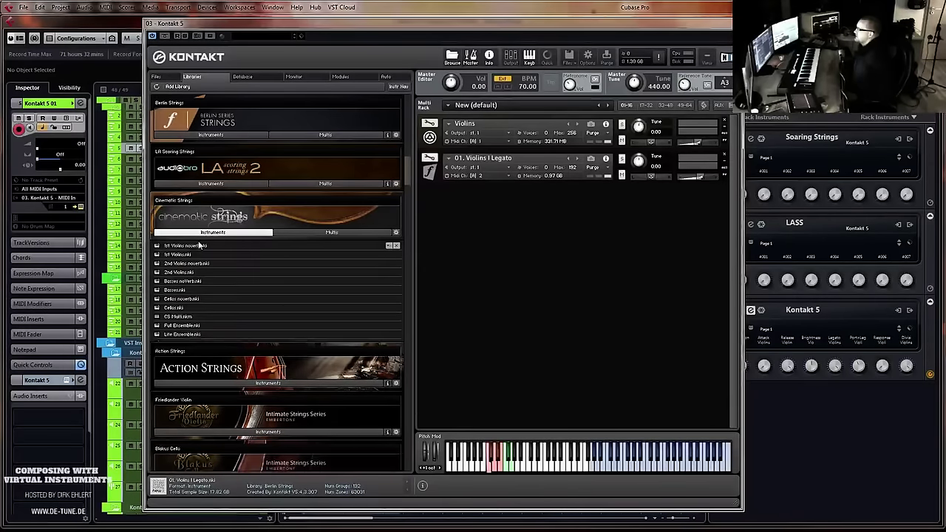
click(184, 247)
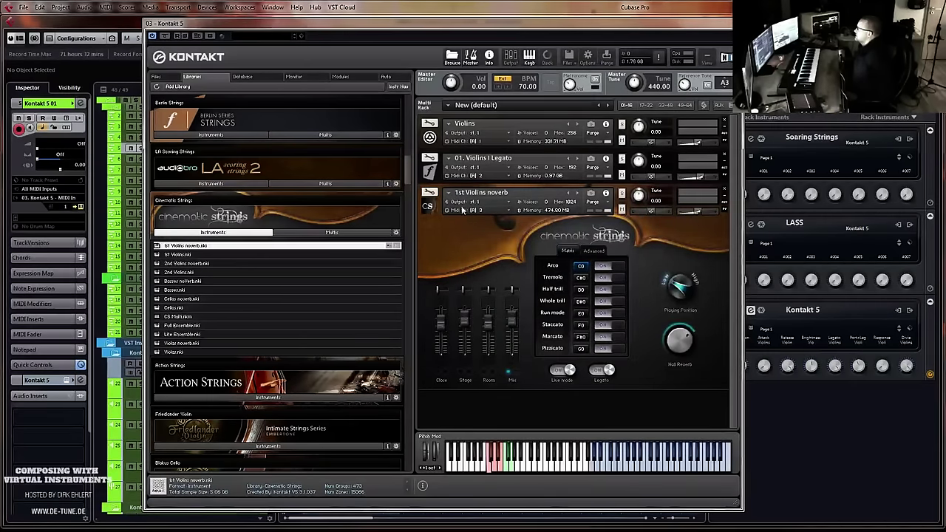
click(430, 192)
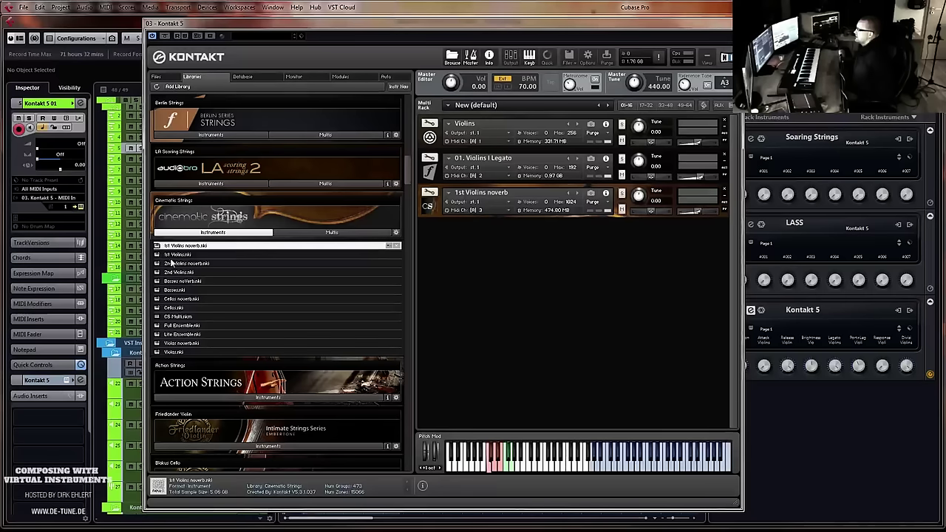
click(201, 233)
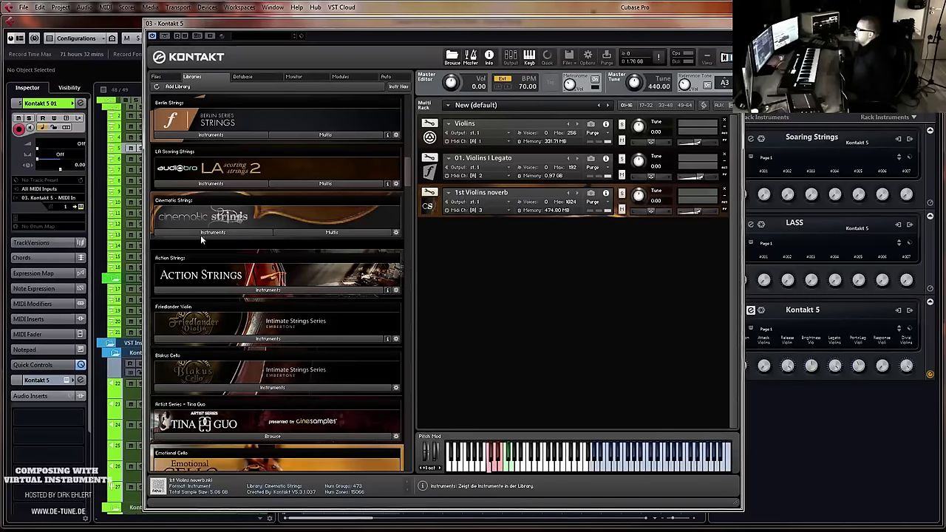
Add Adagio_Ens_Legato_Instinct_v1_5 from the Quick-Load folders 8DIO, Adagio, Violins 1.5, Ens to the rack and collapse it
right_click(557, 332)
click(439, 364)
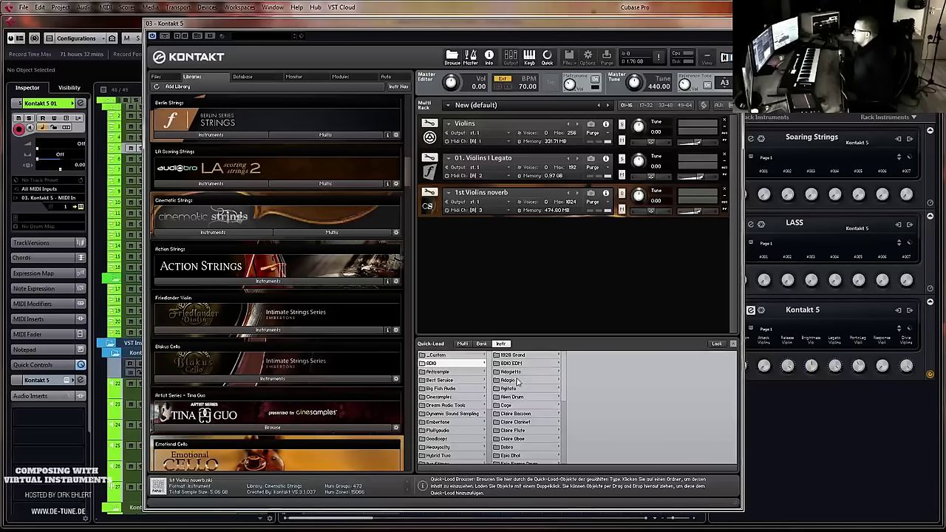
click(517, 381)
click(591, 380)
click(671, 372)
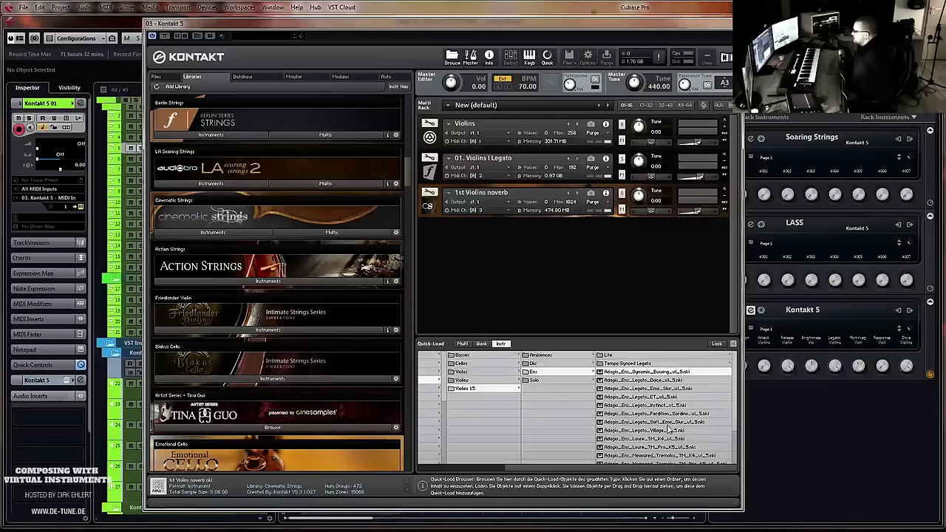
drag(664, 406, 558, 275)
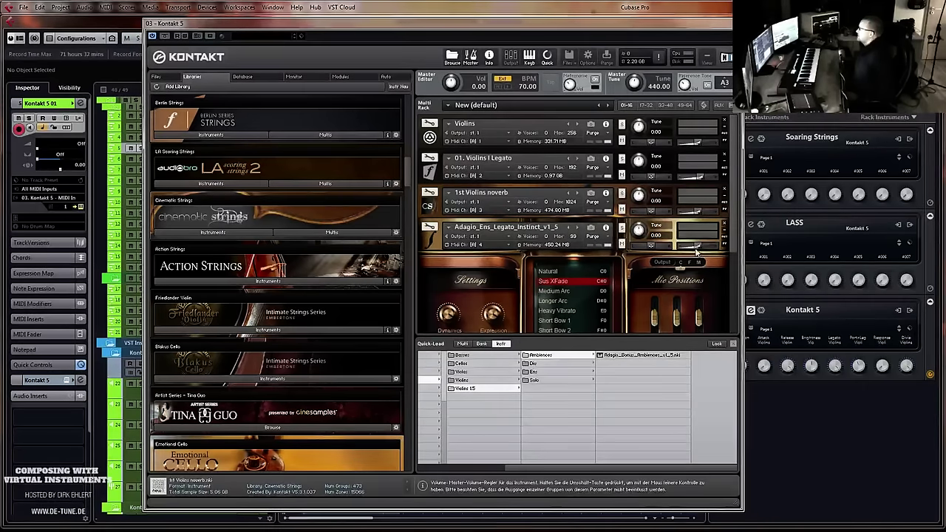
click(433, 244)
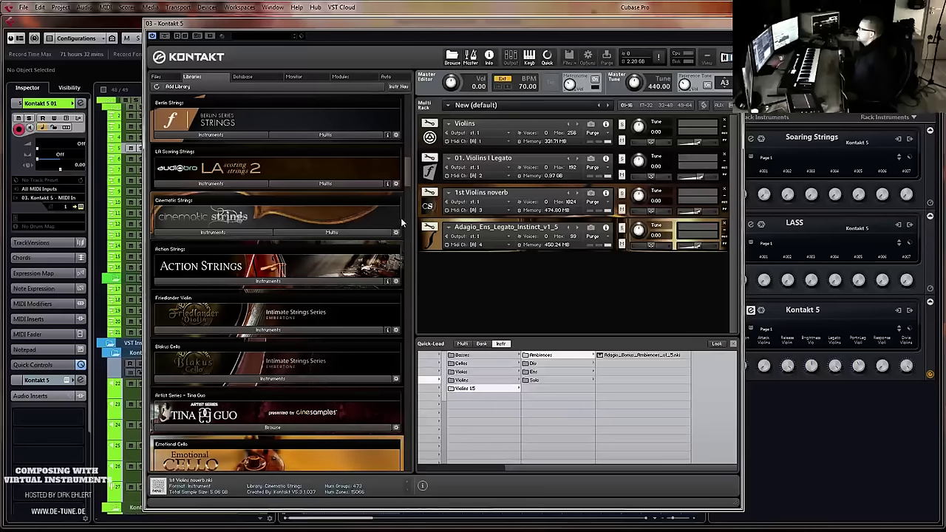
Load 02 Violins I True Legato from the CineStrings CORE library below the Adagio instrument
drag(407, 185, 415, 118)
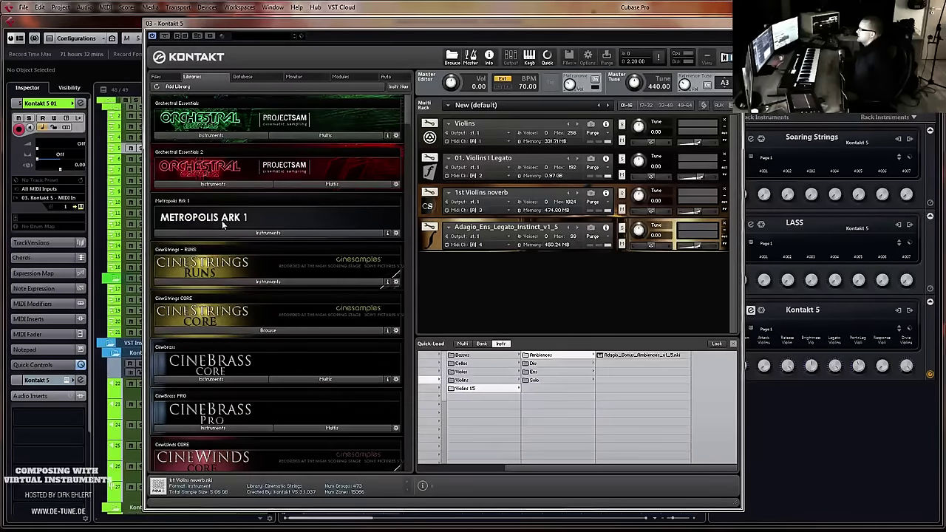
click(234, 282)
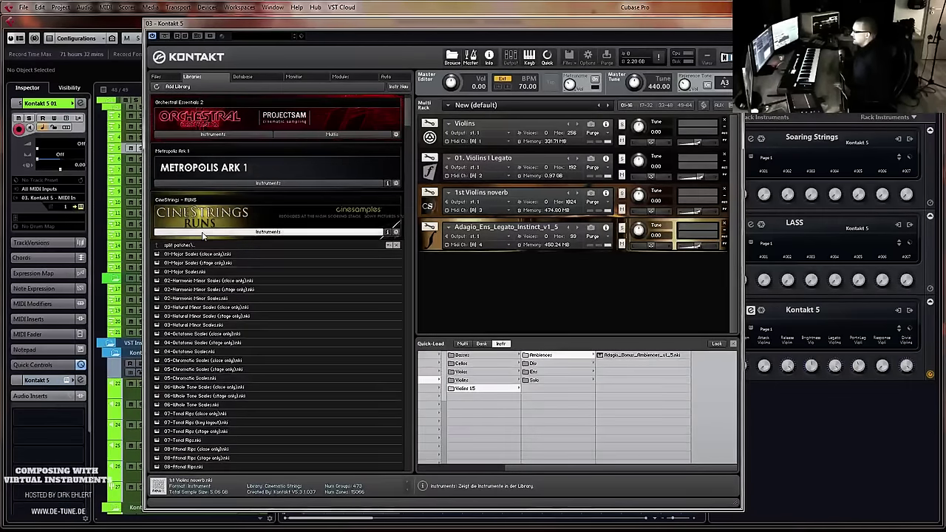
click(204, 233)
click(208, 281)
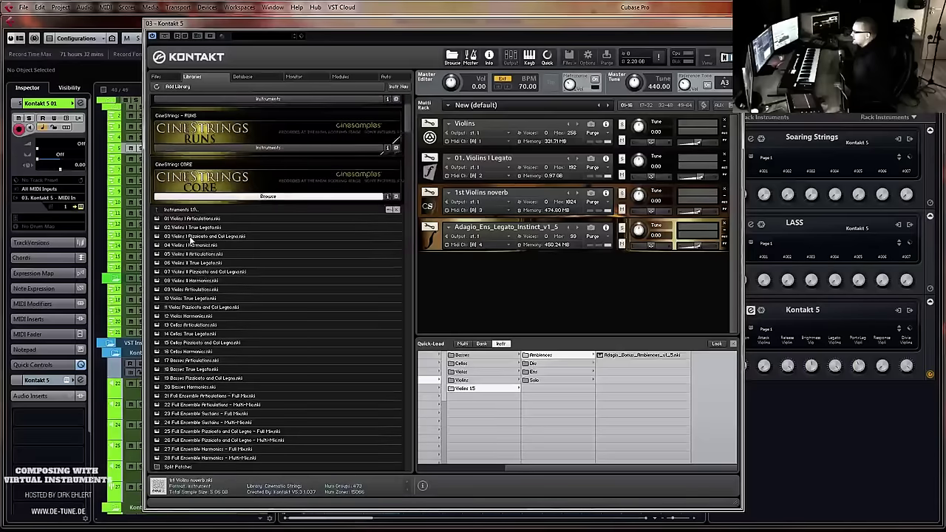
click(185, 228)
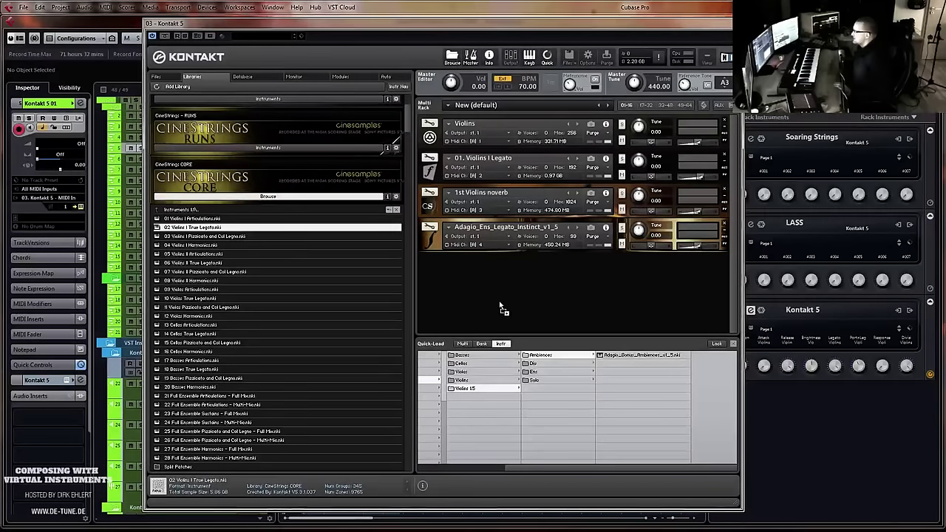
drag(499, 302, 433, 308)
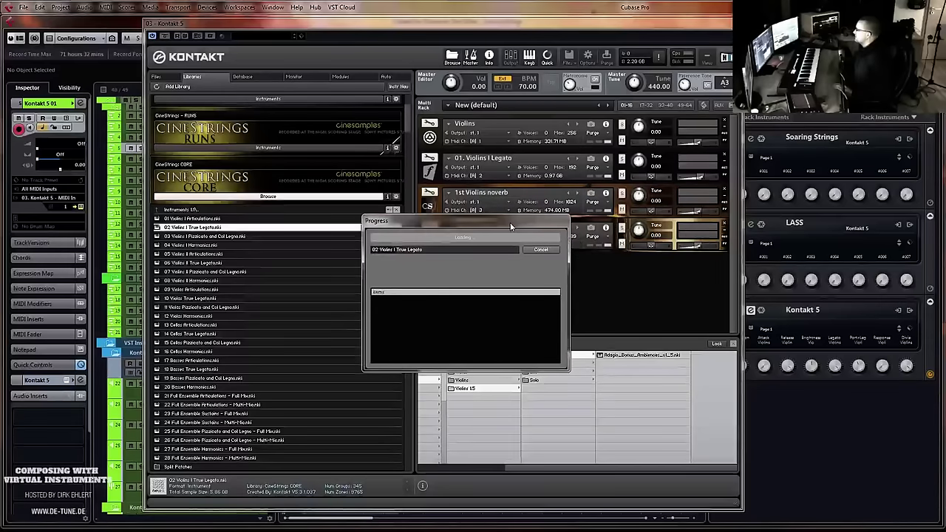
drag(509, 224, 557, 225)
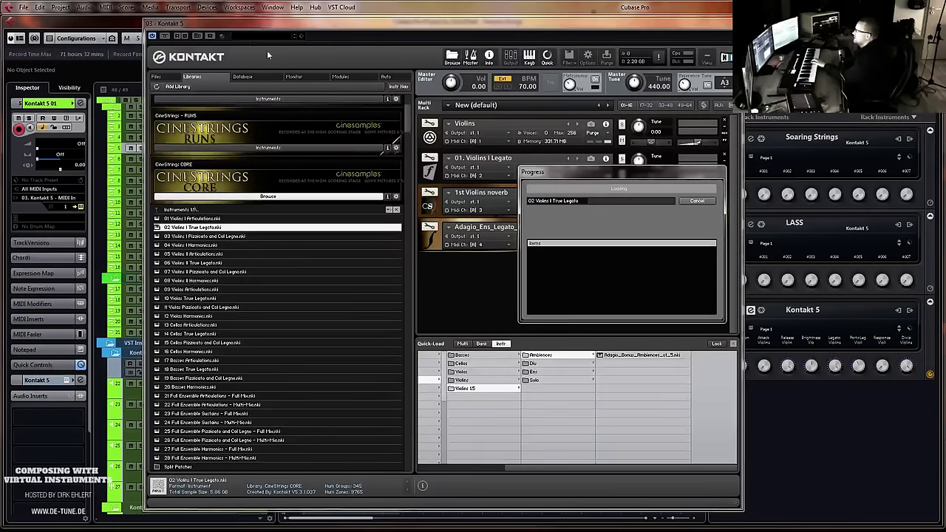
drag(641, 174, 518, 186)
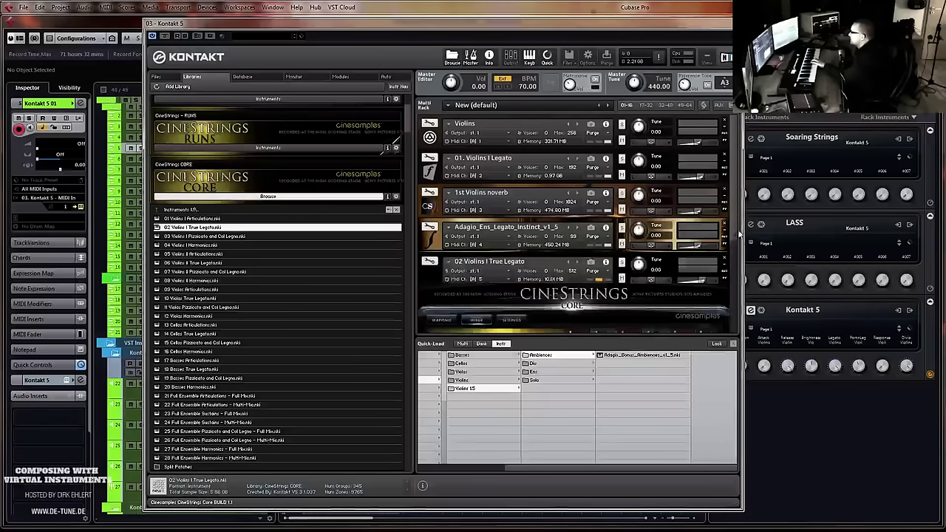
Review the loaded violin instruments in the rack and close the Kontakt window
scroll(711, 241, down, 3)
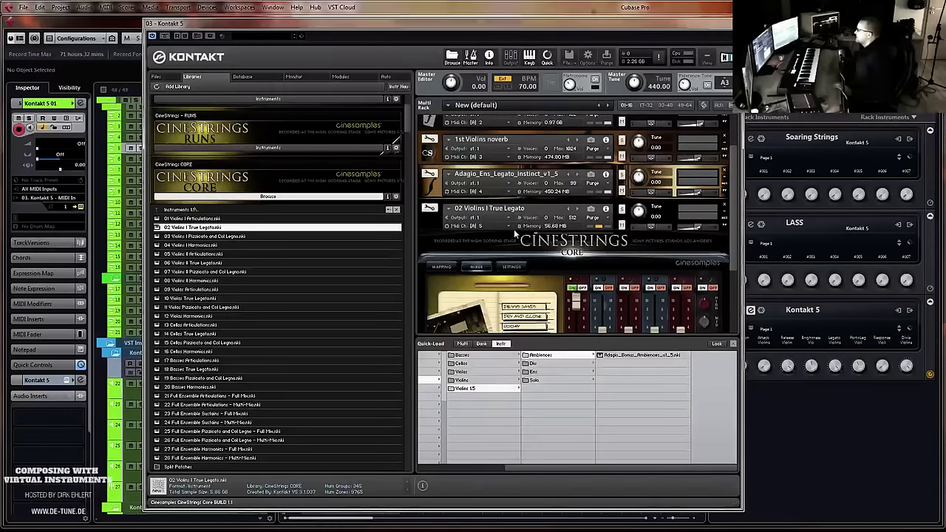
drag(732, 235, 737, 195)
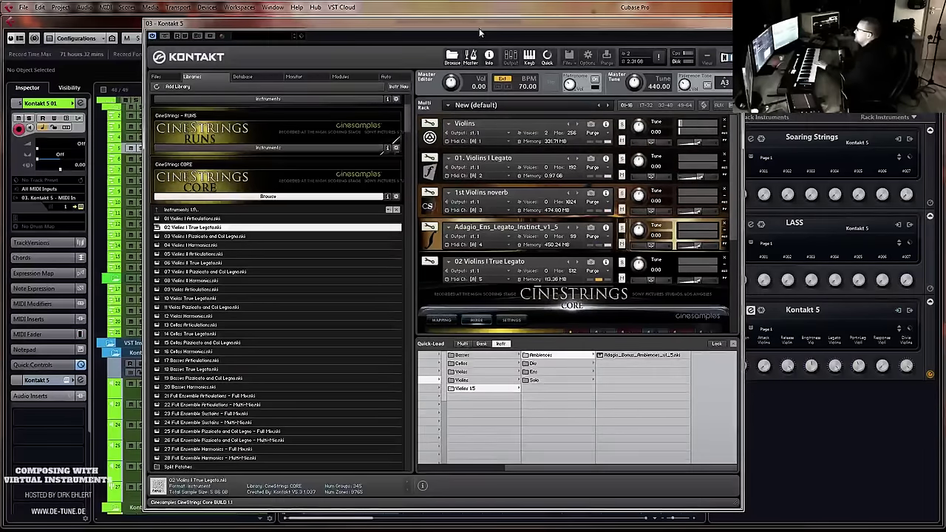
drag(478, 28, 504, 31)
click(757, 25)
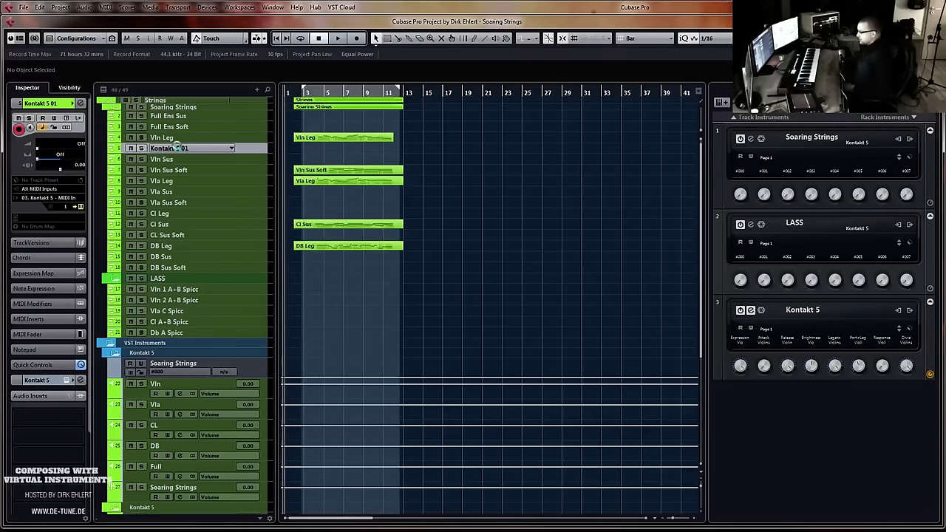
Rename the Kontakt 5 01 track as Other Vln
double_click(168, 149)
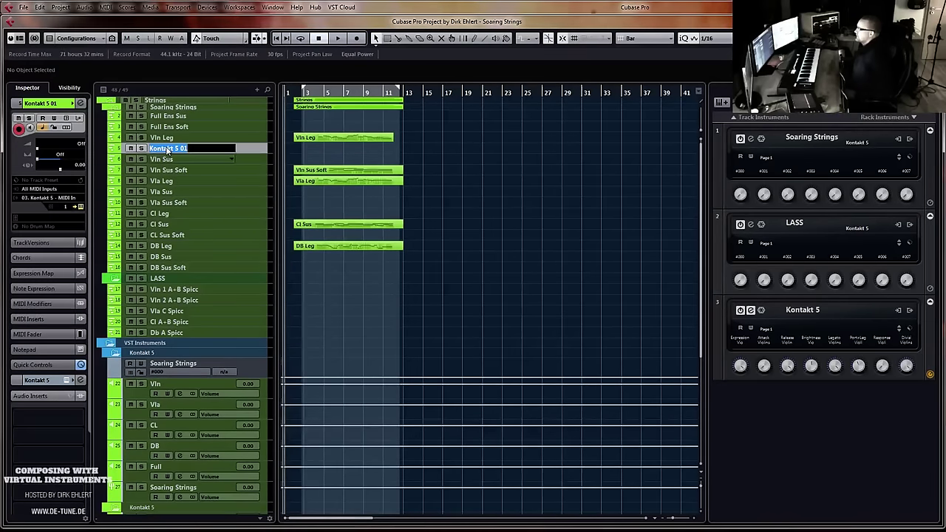
text(Othe)
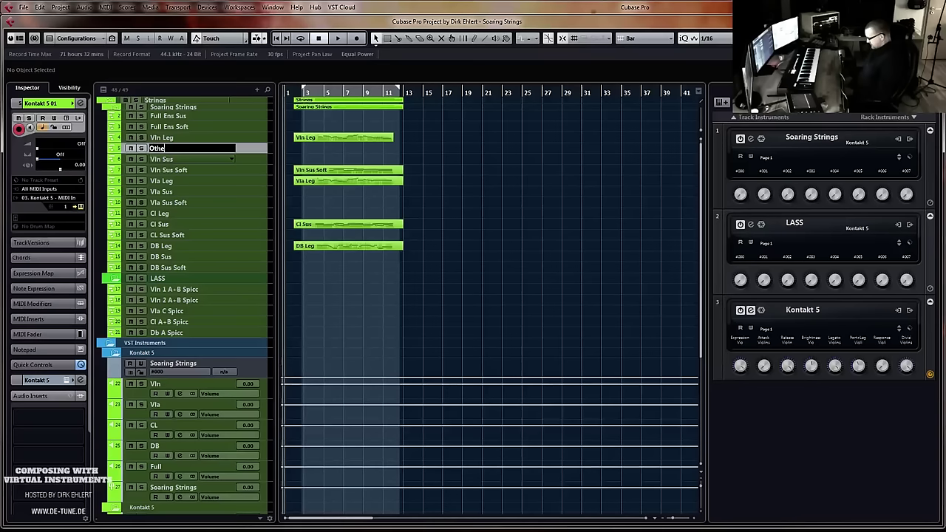
text(r Vln)
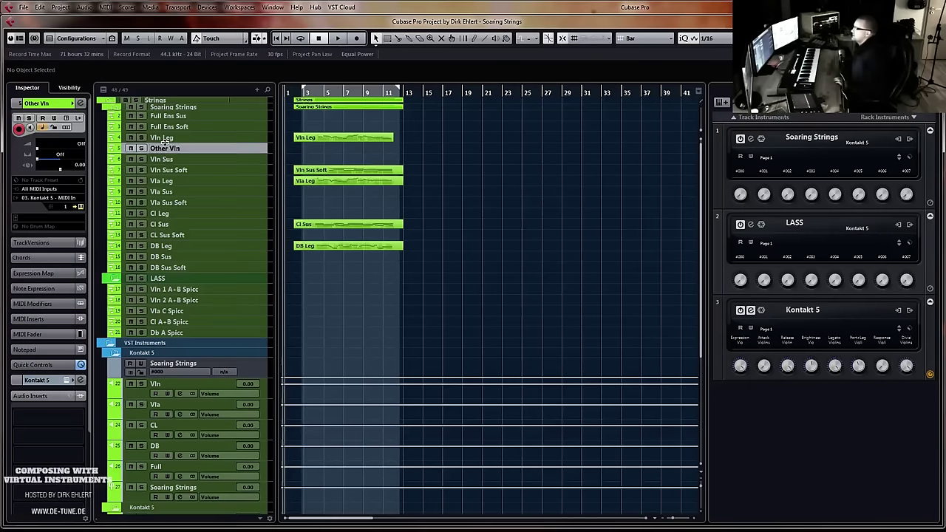
Compare the sound of the Vln Leg and Other Vln tracks by playing each one in turn
click(164, 139)
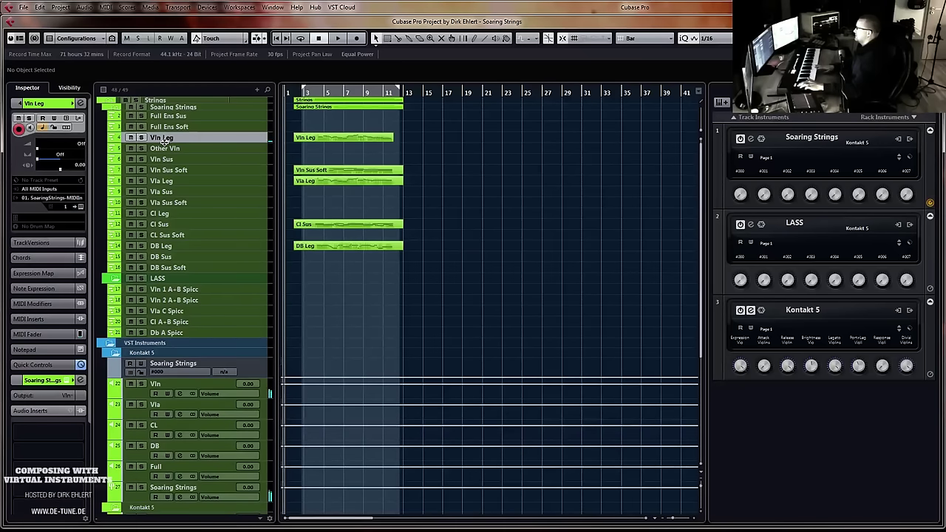
click(167, 149)
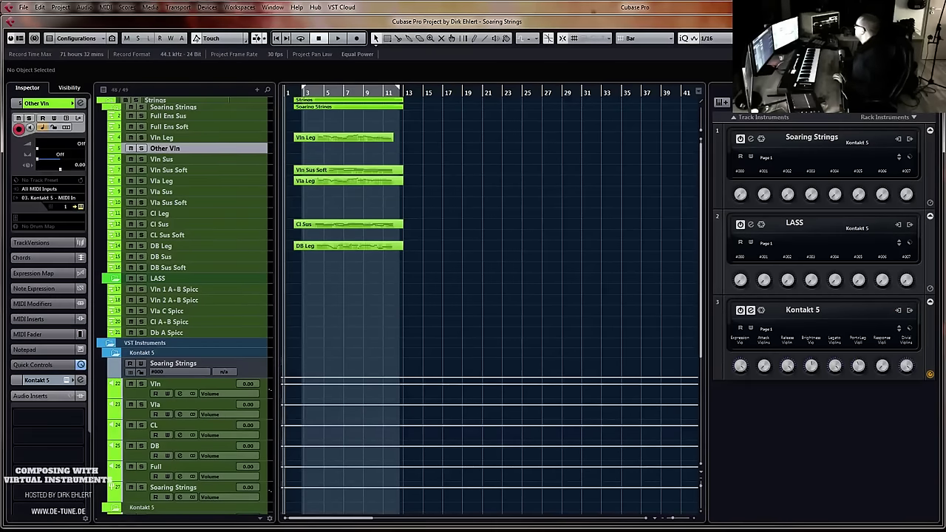
drag(945, 19, 507, 19)
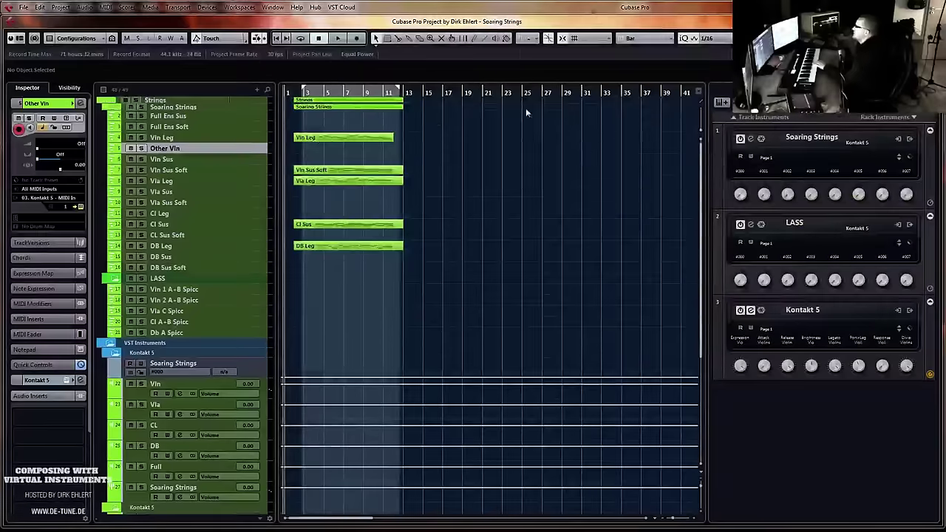
click(193, 138)
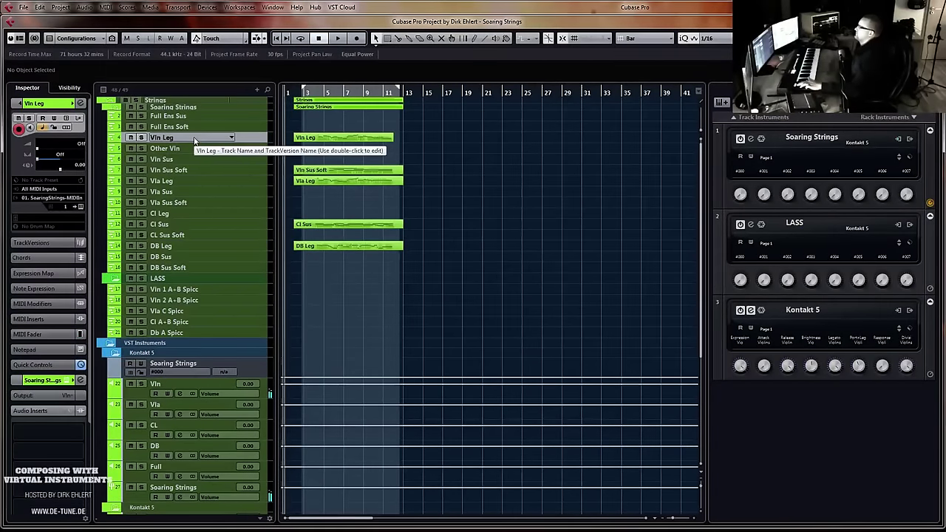
click(182, 149)
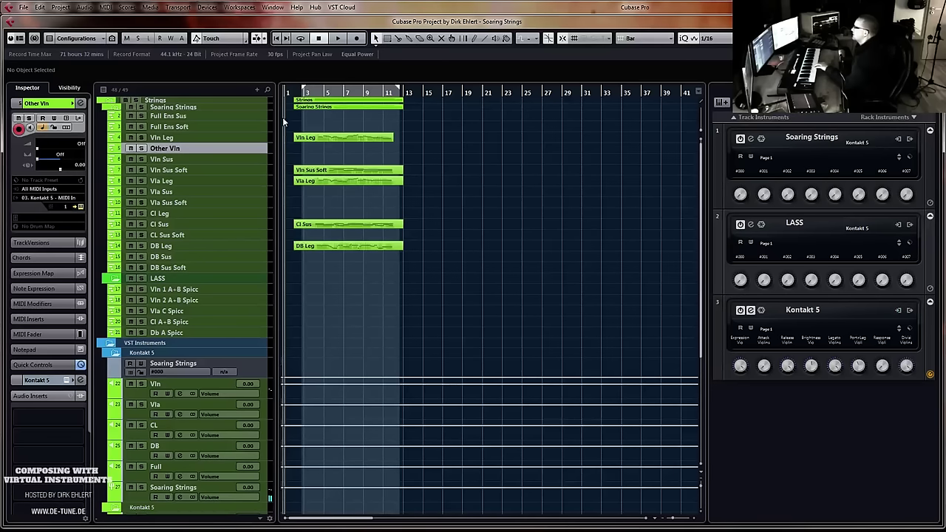
Move the locator range to end at bar 15 and record a legato passage on Vln Leg from bar 15 to bar 20
drag(403, 93, 423, 121)
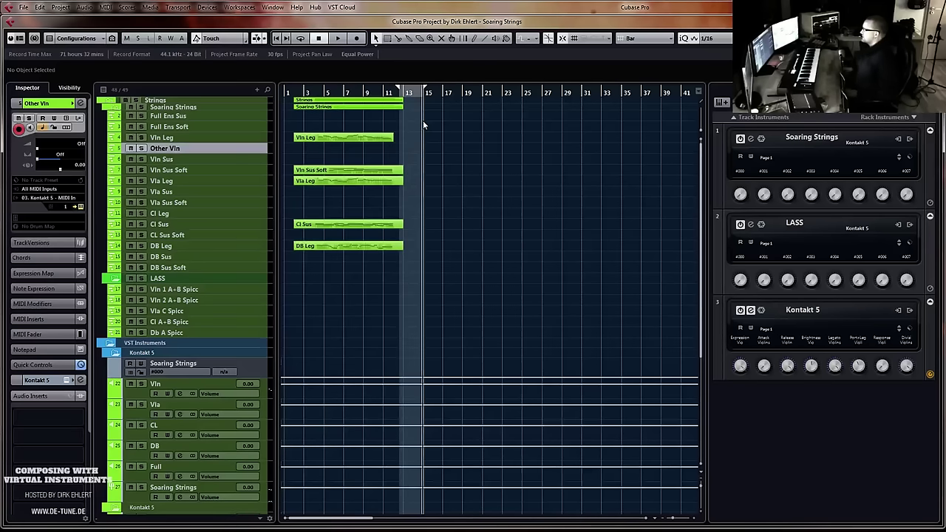
click(179, 137)
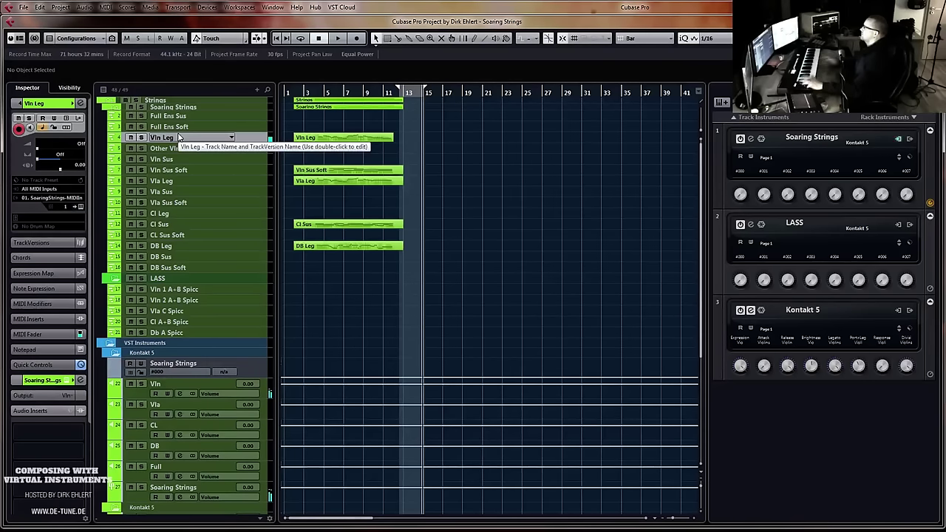
key(KP_Multiply)
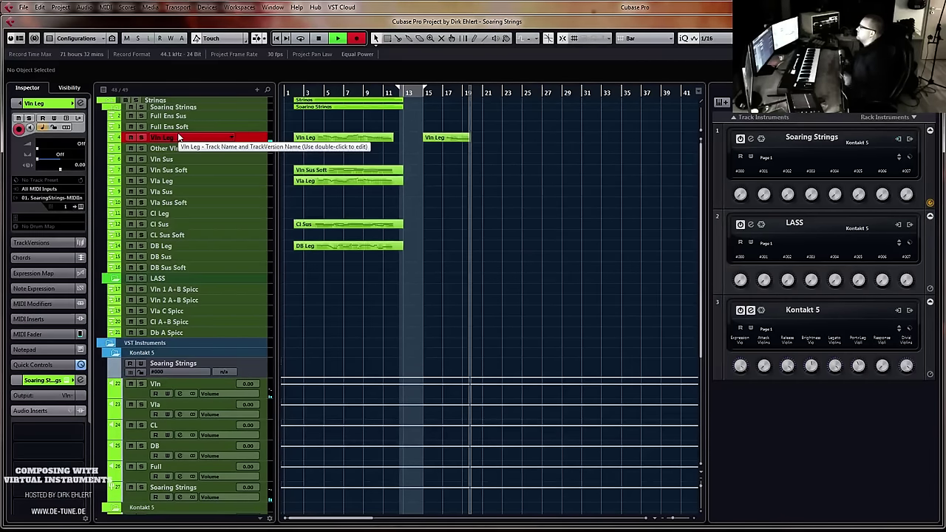
key(space)
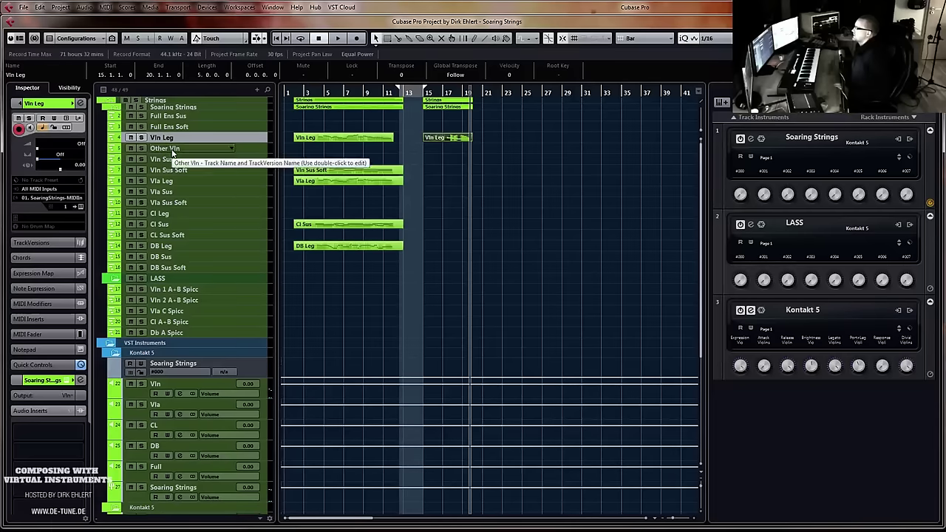
Check the violin instruments in the Kontakt window of the Other Vln track and move the window out of the way
click(170, 151)
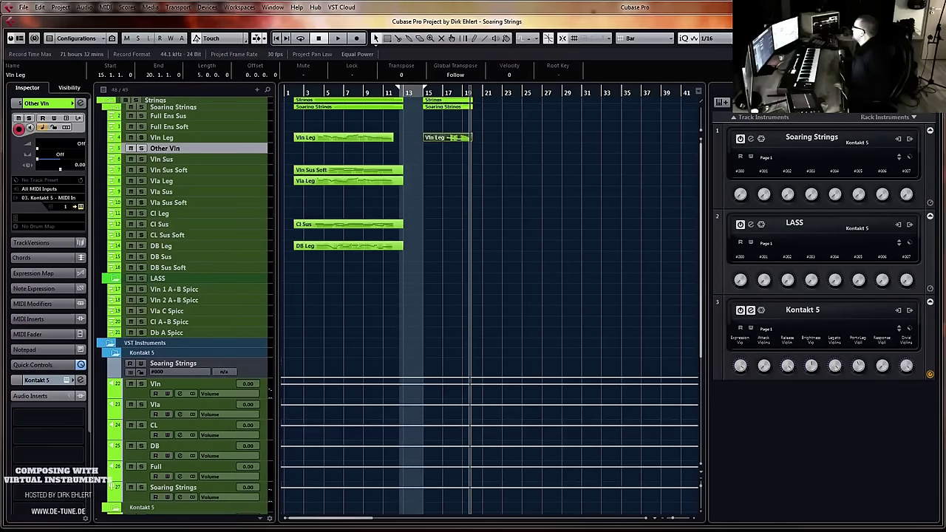
drag(945, 52, 381, 63)
click(501, 179)
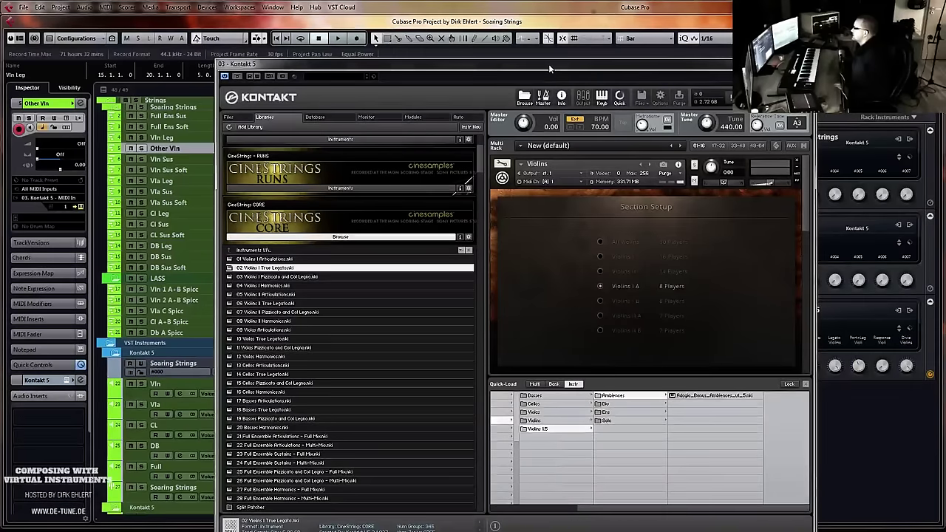
drag(548, 64, 945, 63)
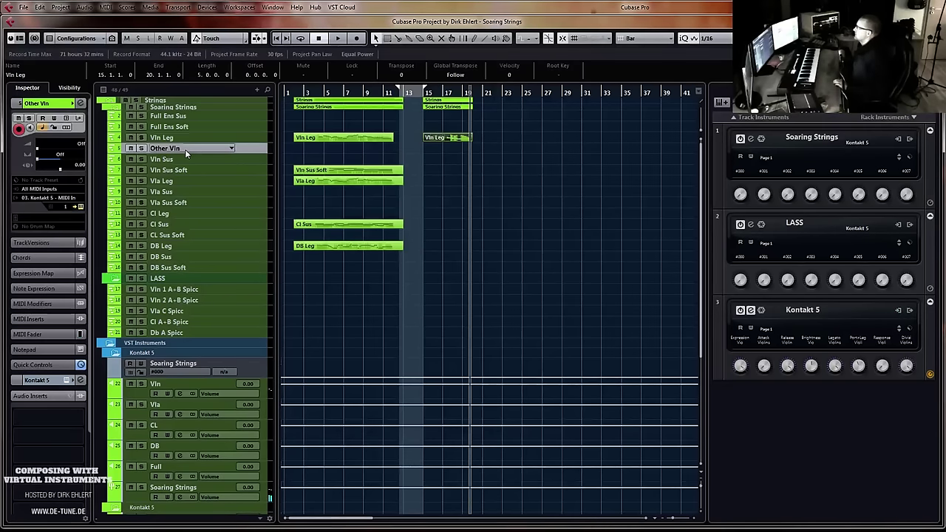
Enlarge the Vln Leg track height to show the notes of the passage recorded from bar 15
drag(187, 143, 191, 214)
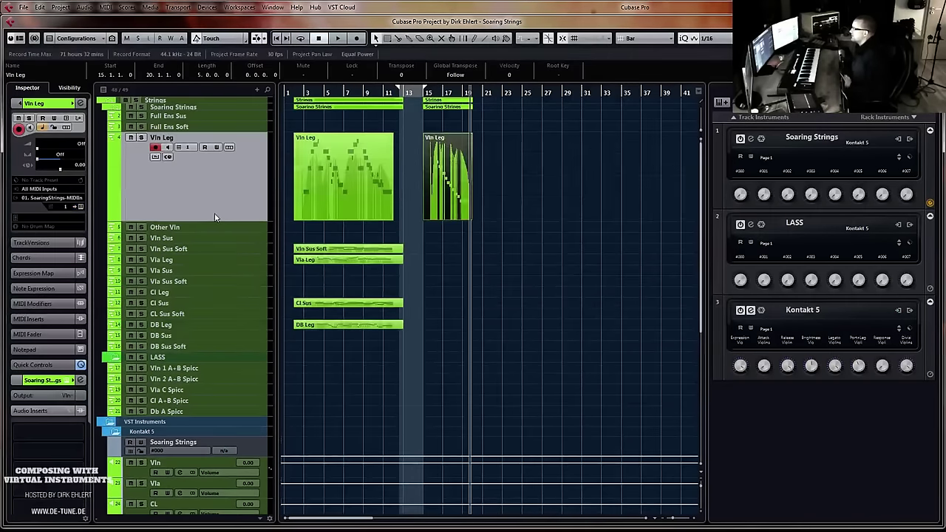
key(h)
key(h)
key(h)
key(h)
key(h)
key(h)
key(h)
key(h)
key(h)
key(h)
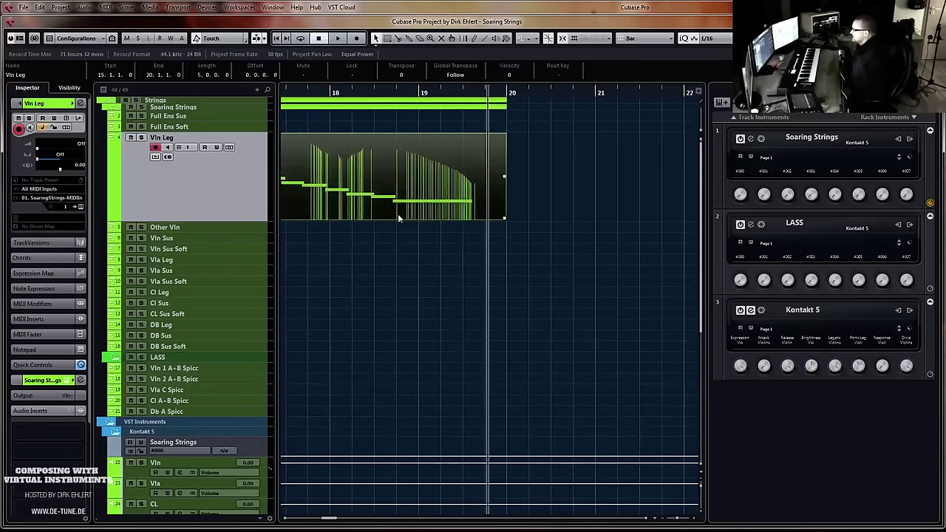
scroll(432, 199, left, 4)
scroll(453, 198, left, 1)
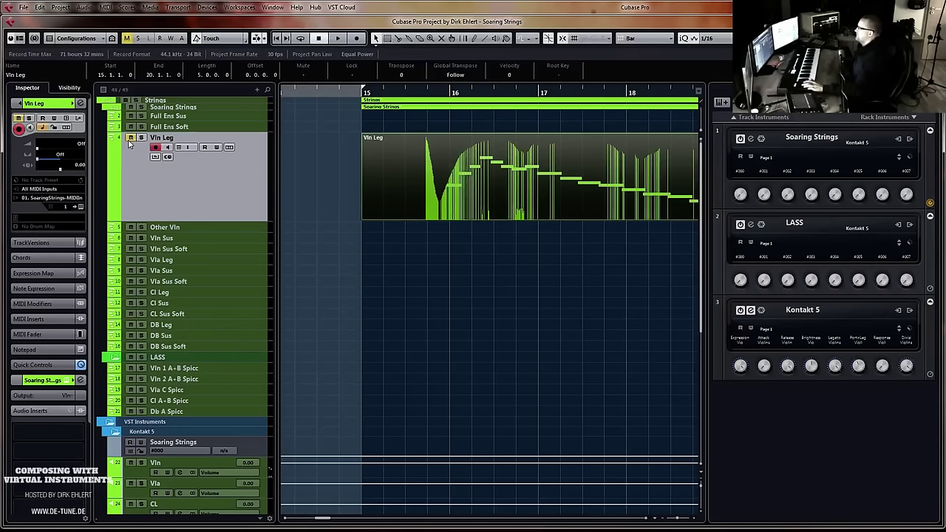
With Vln Leg muted, record the violin passage on the Other Vln track from bar 15 to bar 20
key(KP_Multiply)
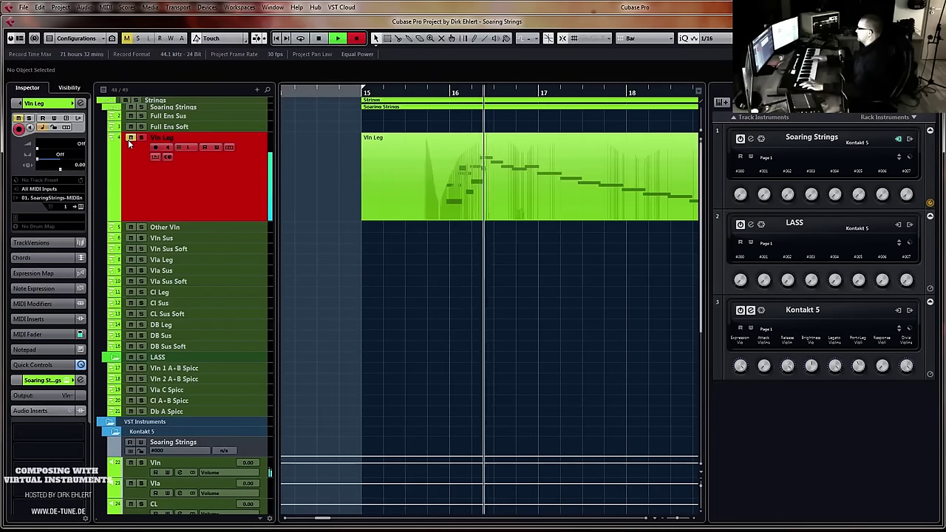
key(space)
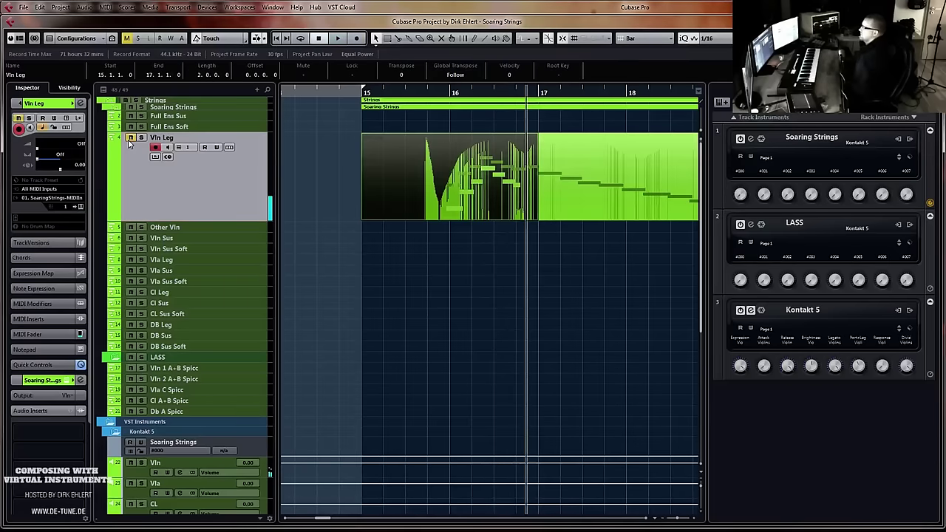
click(166, 229)
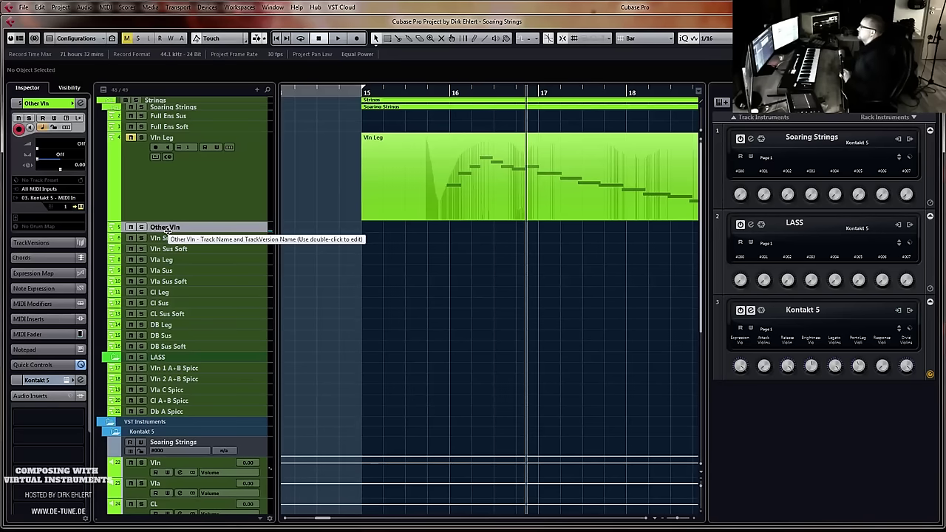
key(KP_Multiply)
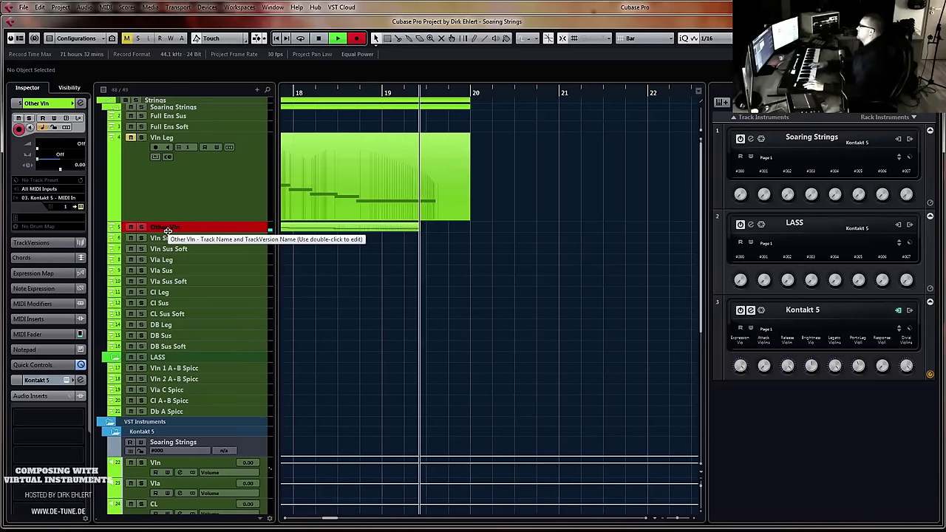
key(space)
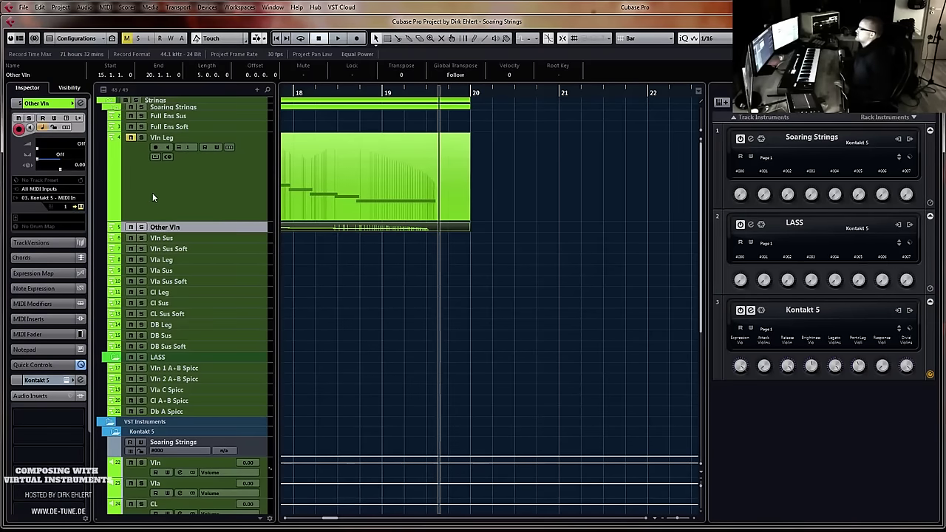
key(KP_0)
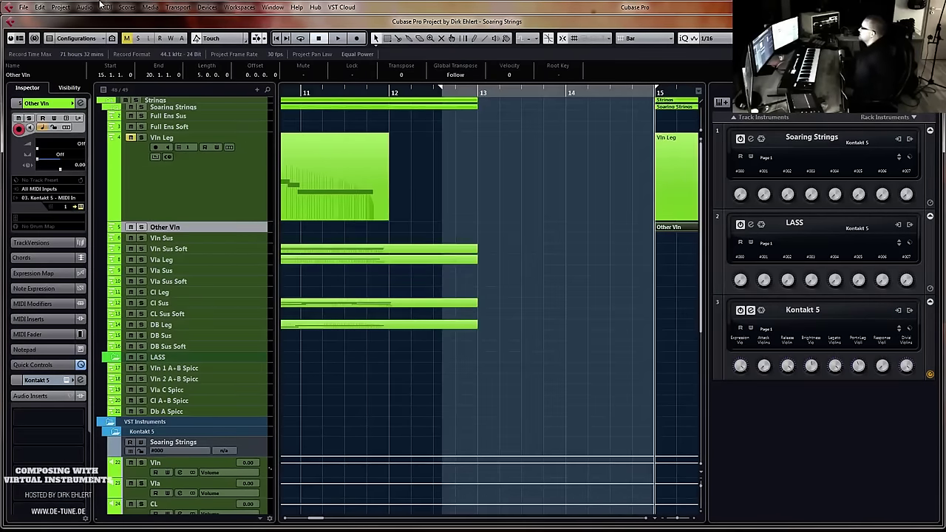
Enlarge the Other Vln track height to show its recorded passage below the Vln Leg part
key(h)
key(h)
key(h)
key(g)
key(g)
key(g)
key(g)
key(g)
key(g)
key(g)
key(g)
key(g)
key(g)
key(g)
key(g)
key(g)
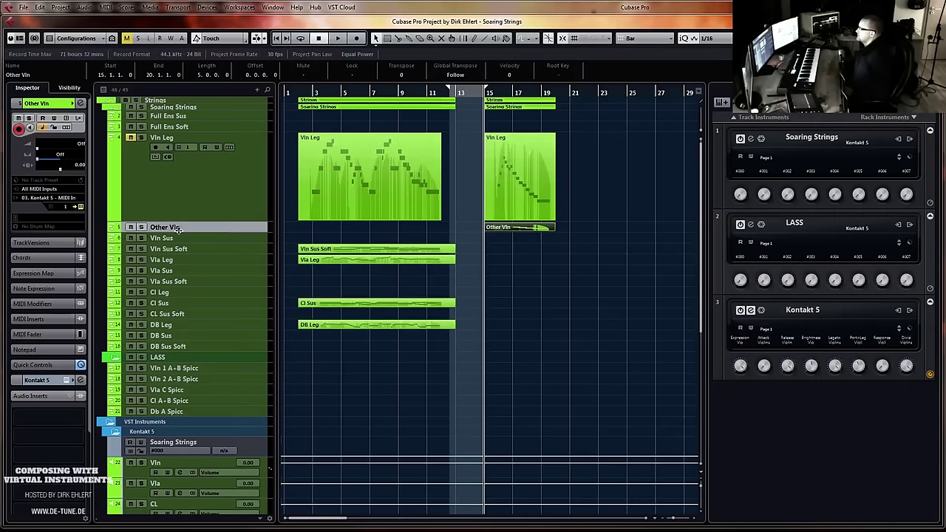
drag(178, 230, 174, 269)
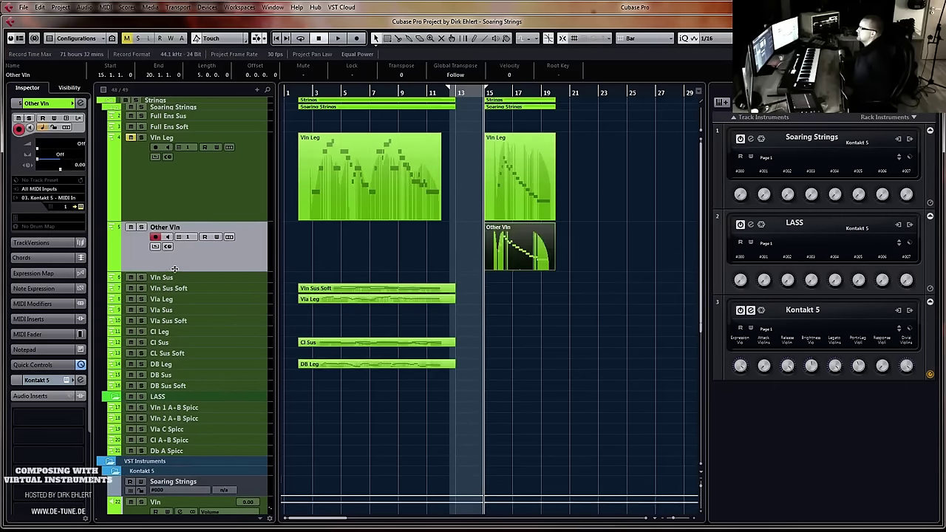
Play back the Other Vln recording from bar 15 and compare its notes with the Vln Leg part
key(space)
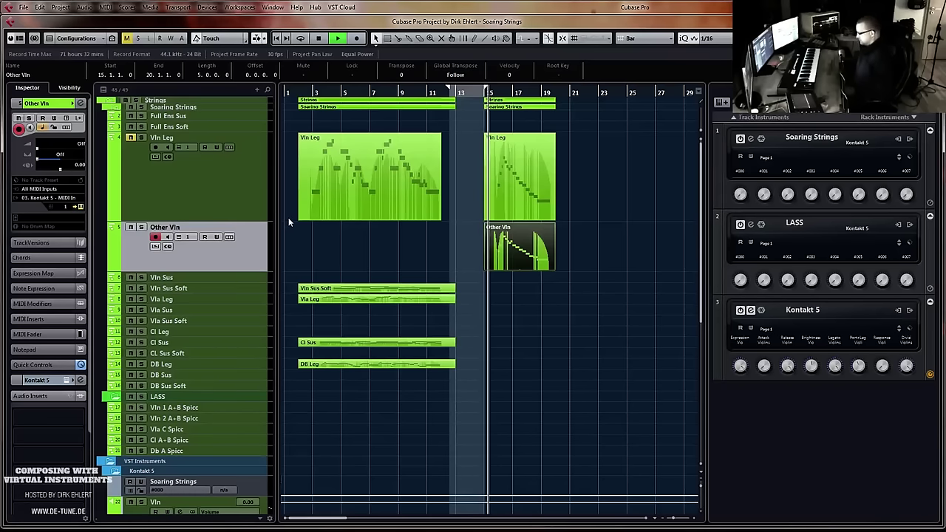
key(h)
key(h)
key(h)
key(h)
key(h)
key(h)
key(h)
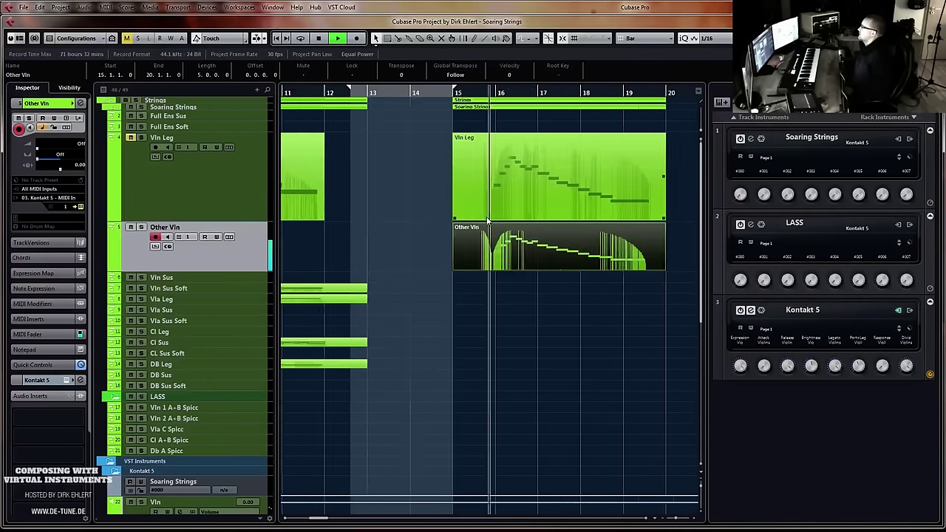
key(g)
key(g)
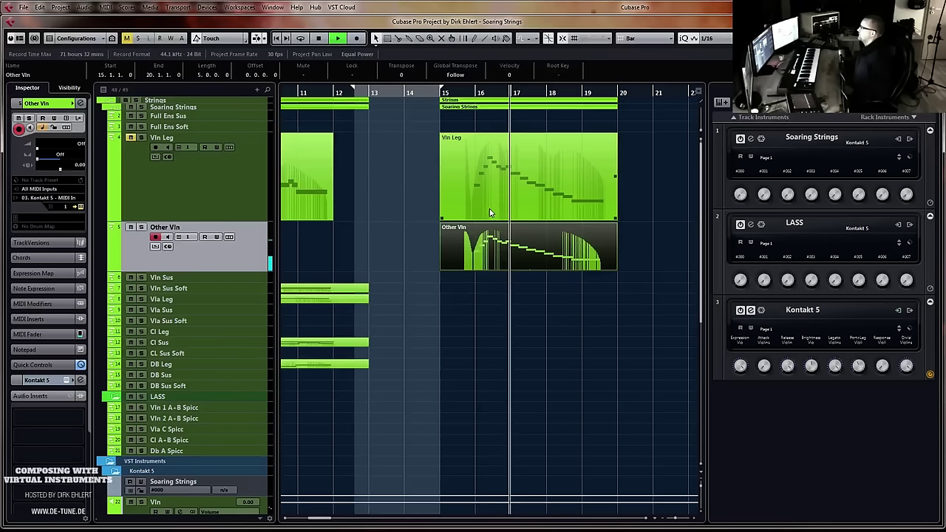
click(509, 224)
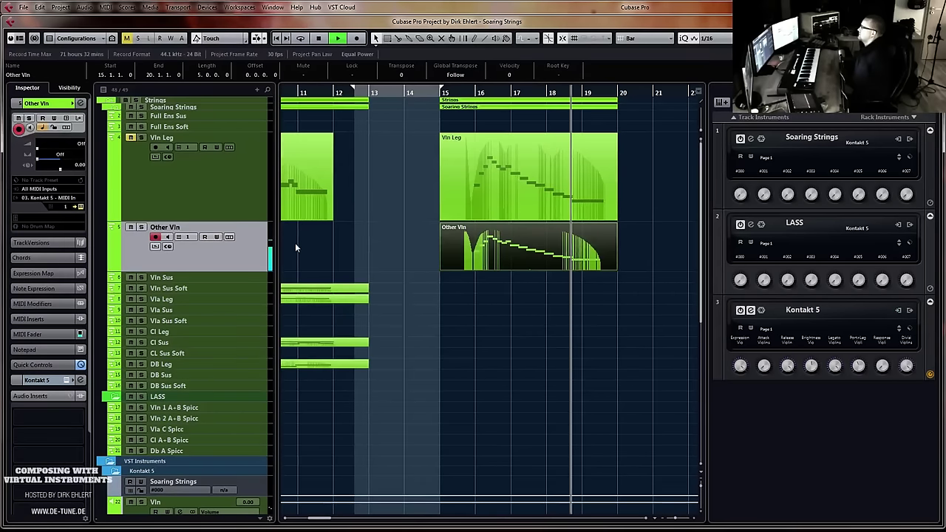
Mute Other Vln instead of Vln Leg, and set the grid type to Beat with the cursor near bar 16
click(131, 229)
key(space)
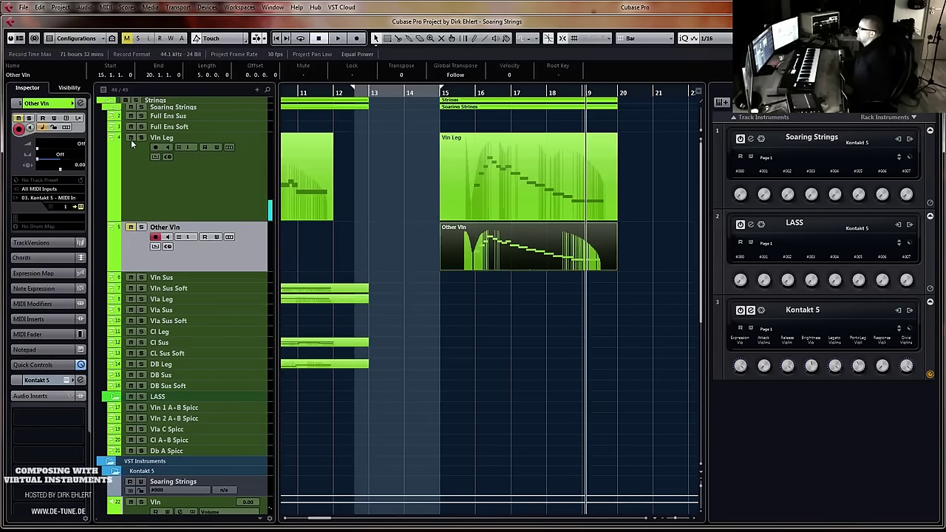
click(473, 92)
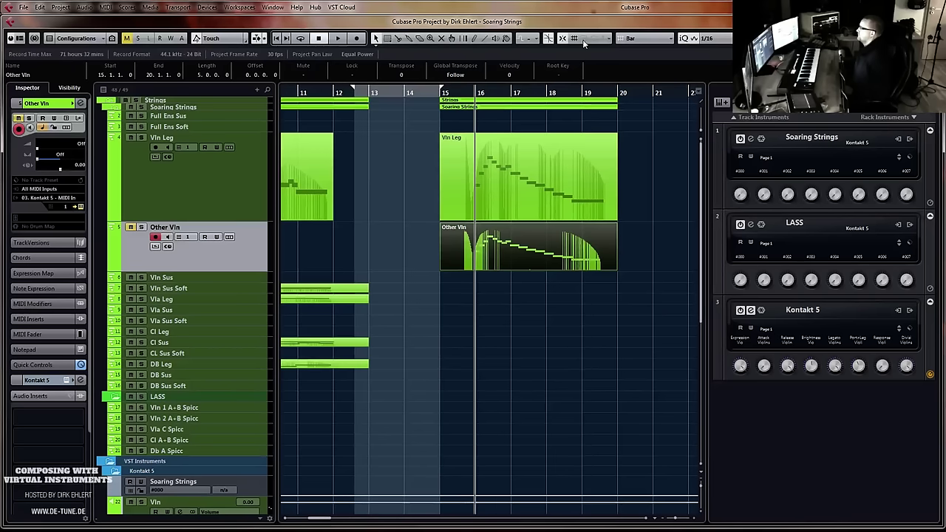
click(637, 39)
click(649, 63)
Play back the Vln Leg passage up to bar 19 for comparison with Other Vln
key(space)
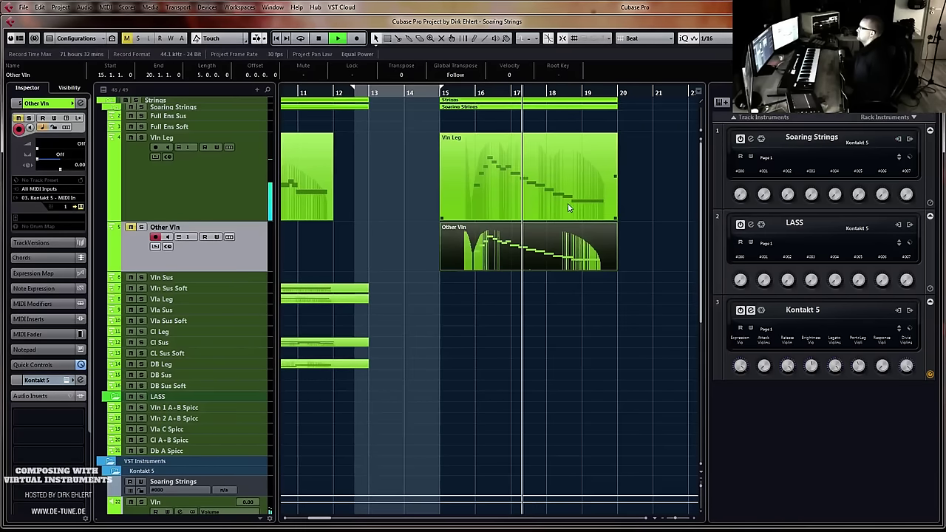
scroll(597, 193, up, 2)
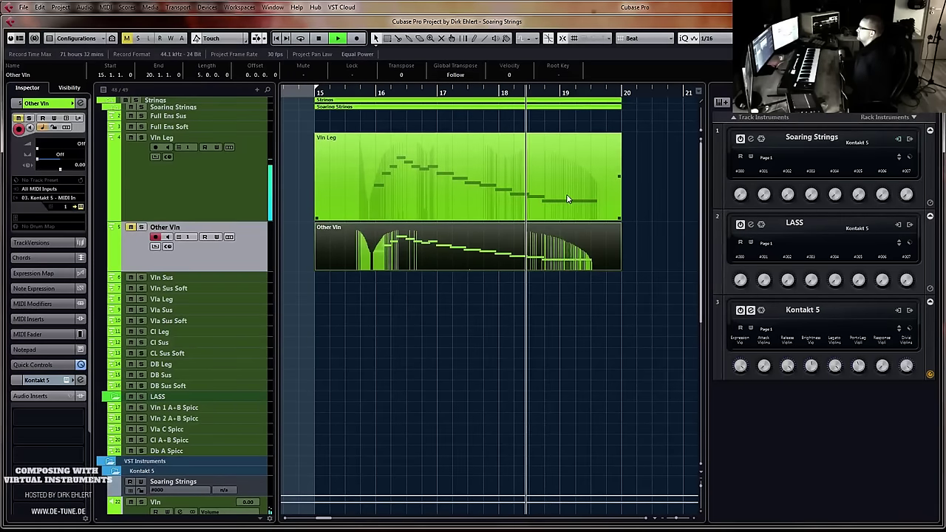
key(space)
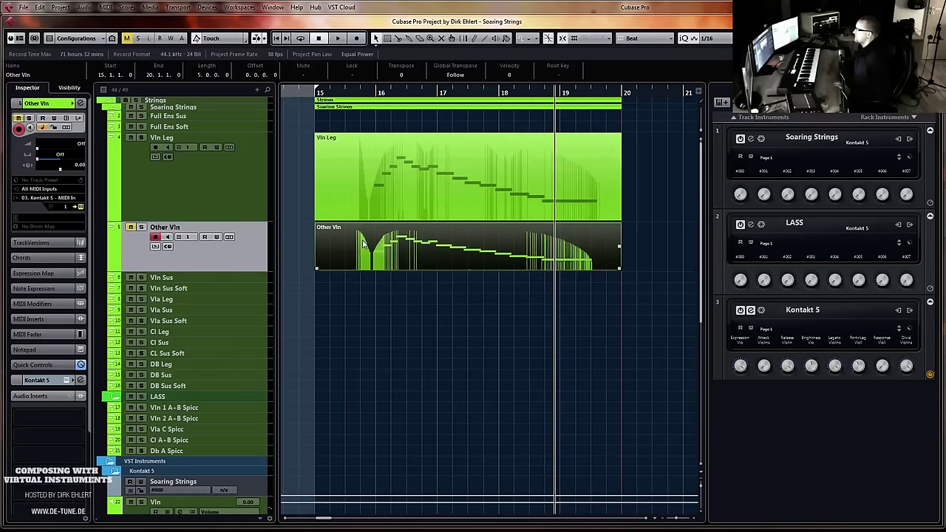
Unmute Other Vln, move its part to bar 20, and try recording a new take at bar 15
drag(362, 244, 662, 235)
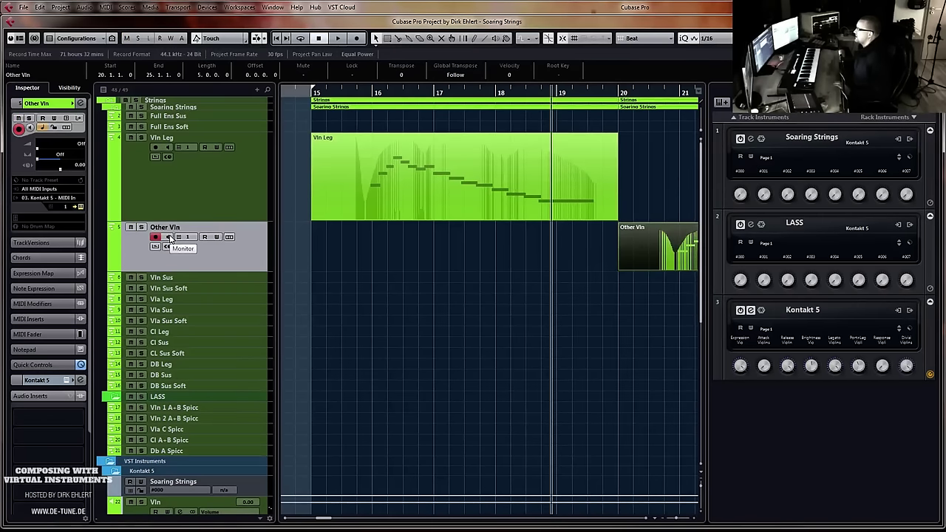
key(KP_0)
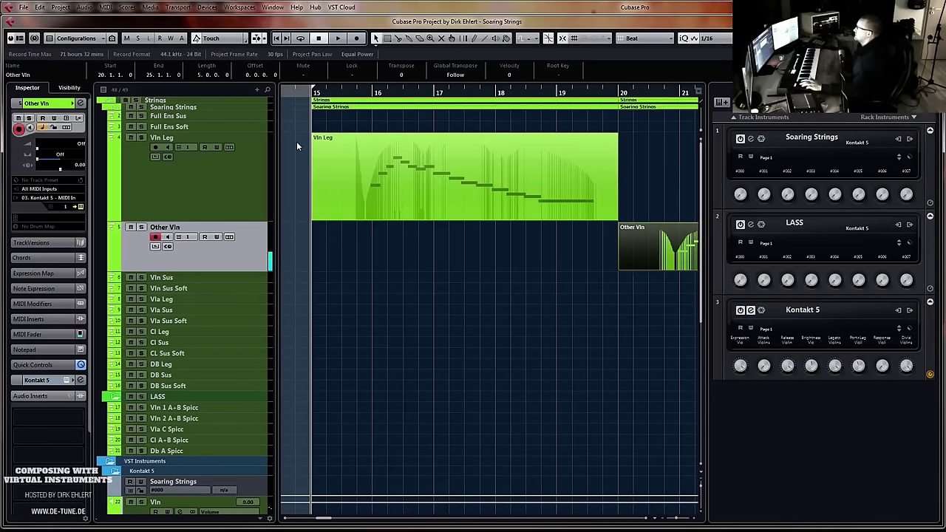
key(KP_Multiply)
key(KP_0)
key(KP_0)
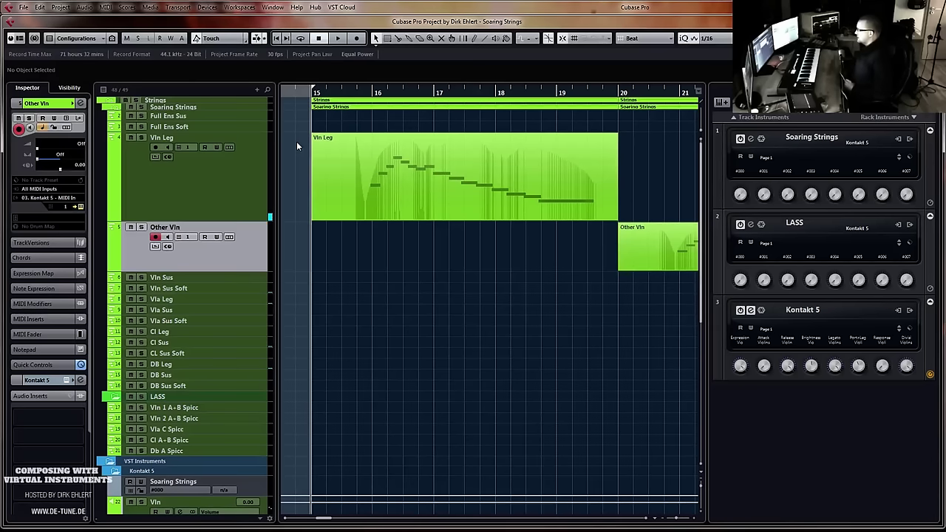
key(KP_Multiply)
key(KP_0)
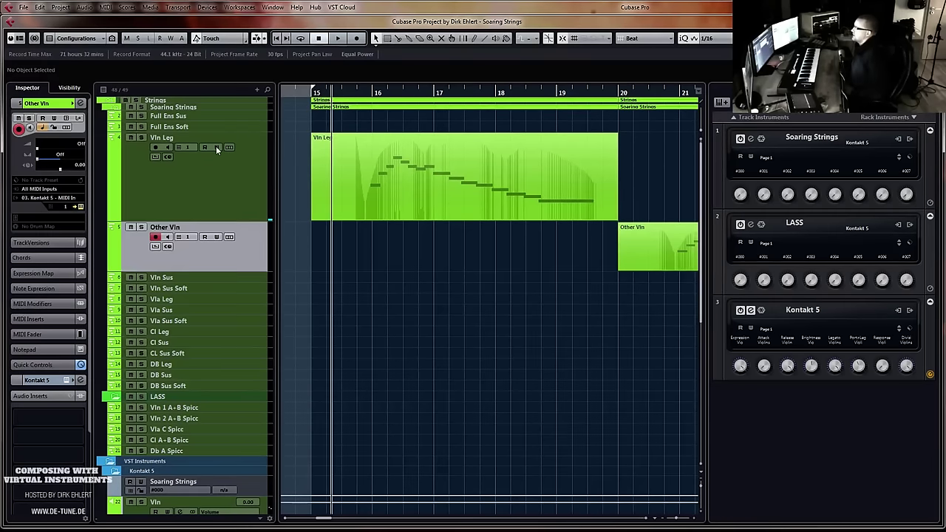
Mute Vln Leg, record a short Other Vln take from bar 15, and delete that take
click(131, 138)
key(KP_0)
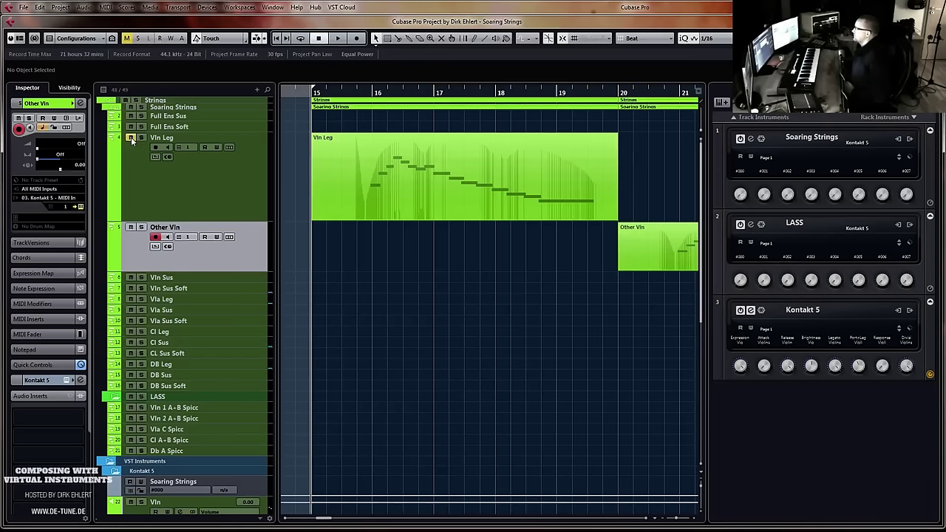
key(KP_Multiply)
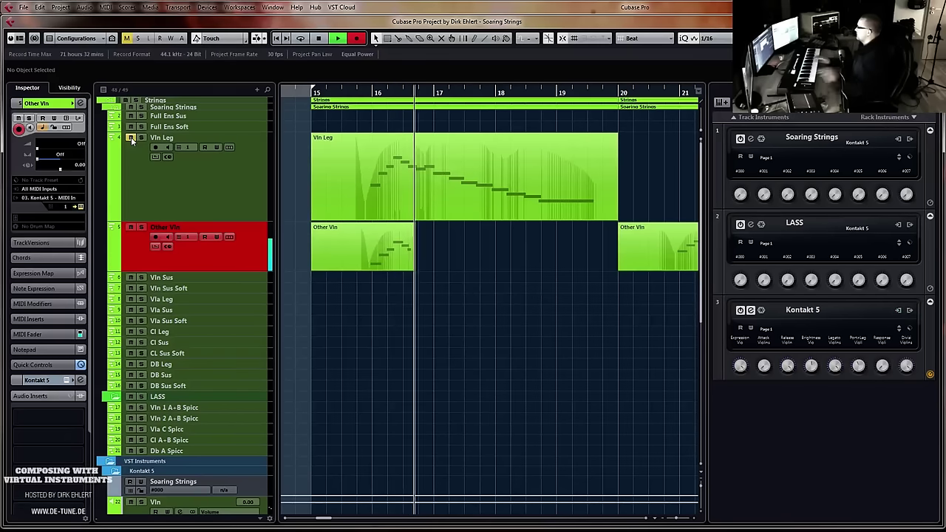
key(space)
click(131, 137)
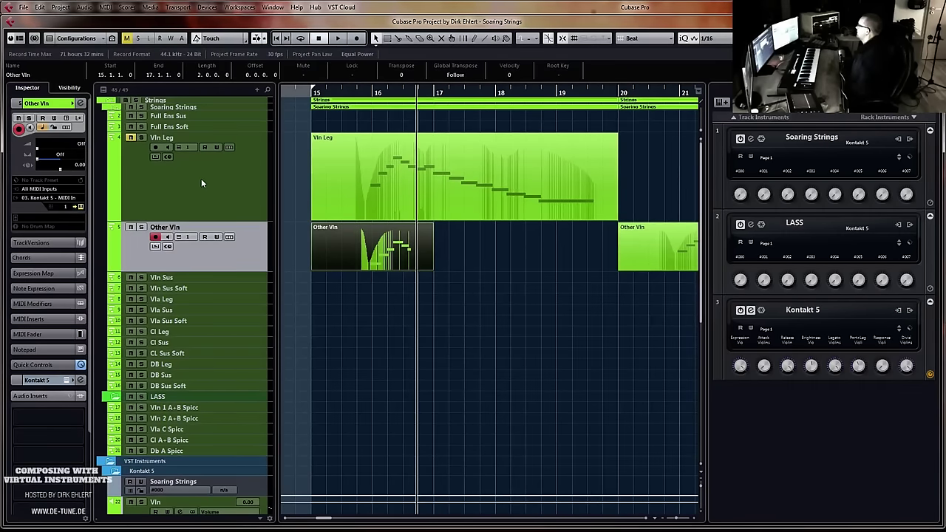
key(Delete)
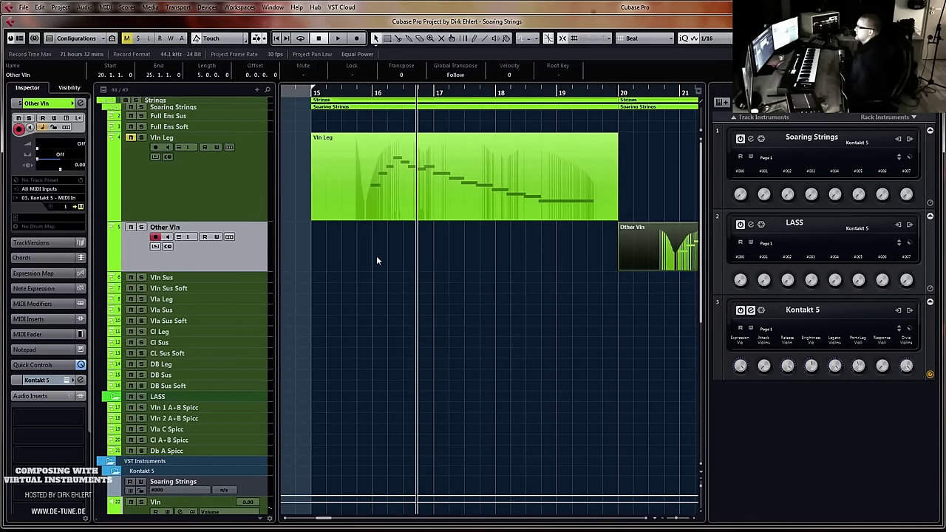
Set the Other Vln MIDI channel to 2 and try recording from bar 15, discarding the take
click(67, 208)
click(77, 239)
key(KP_0)
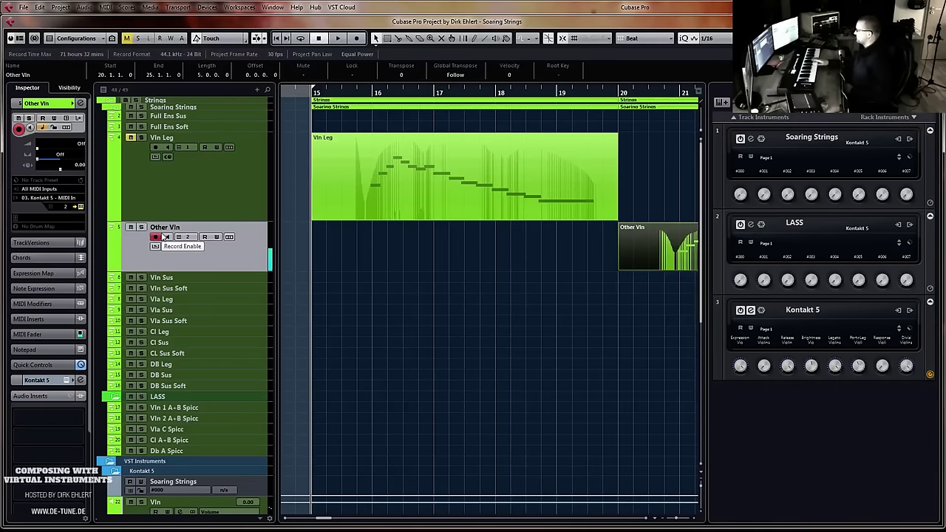
key(KP_Multiply)
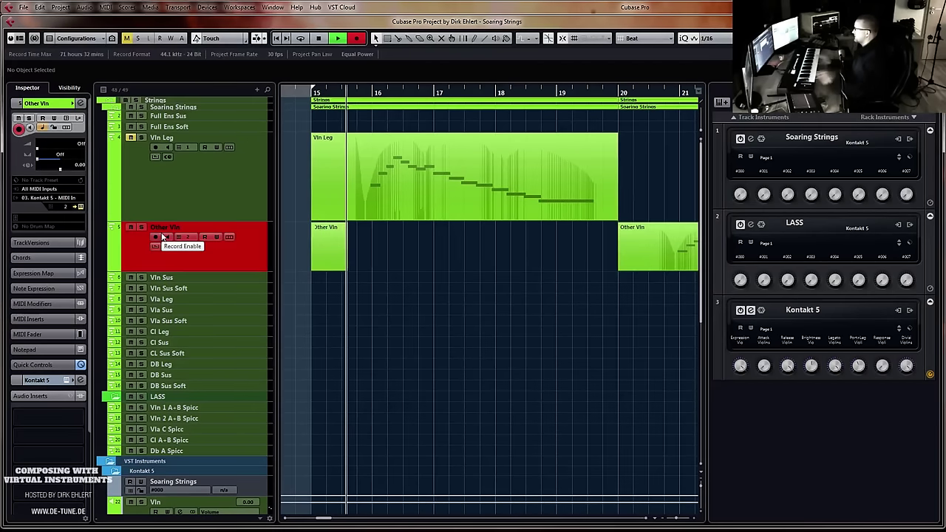
key(KP_0)
Set the Other Vln MIDI channel back to 1 and return its part from bar 20 to bar 15
click(67, 208)
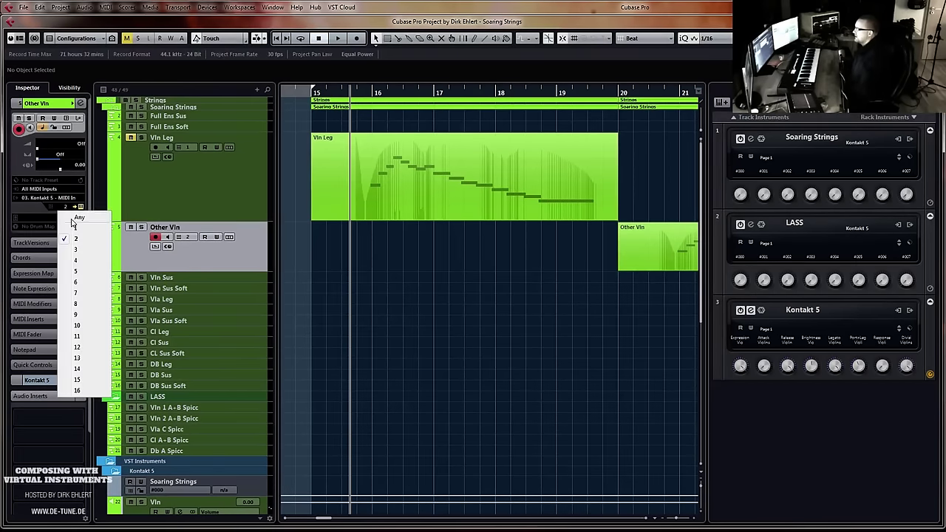
click(78, 229)
drag(696, 257, 388, 254)
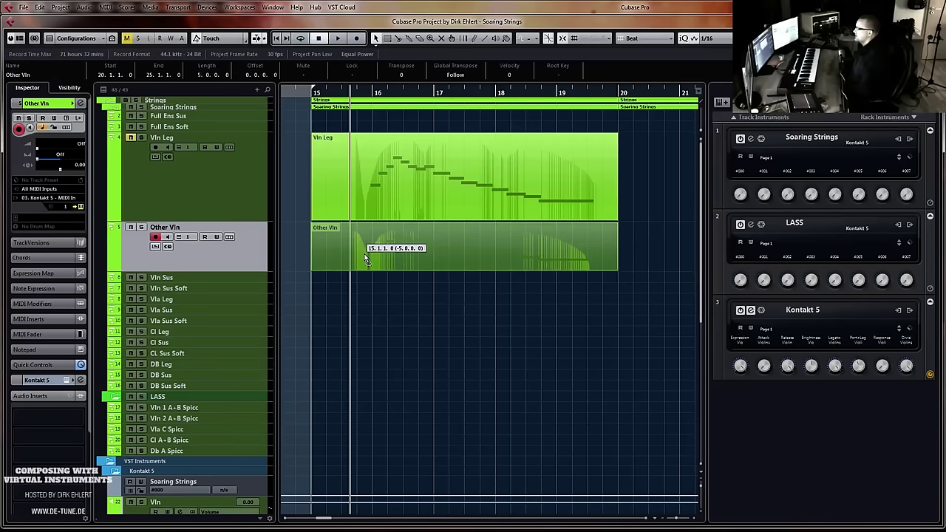
Rename the Other Vln track to SESS and add three MIDI tracks below it
double_click(161, 231)
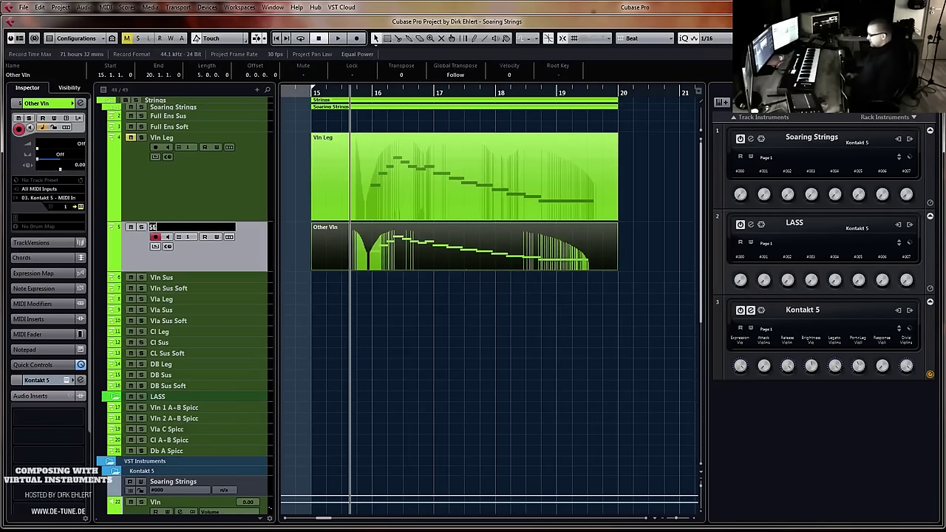
right_click(250, 253)
mouse_move(267, 255)
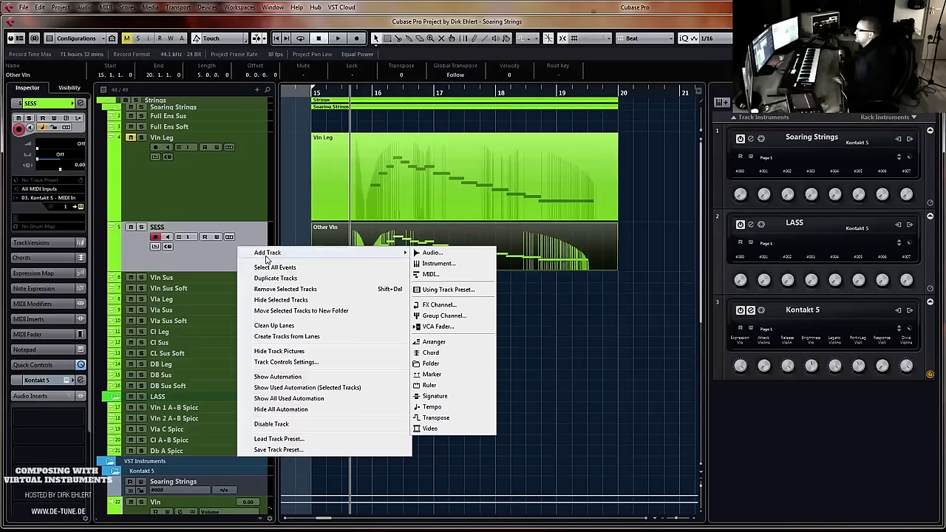
click(430, 275)
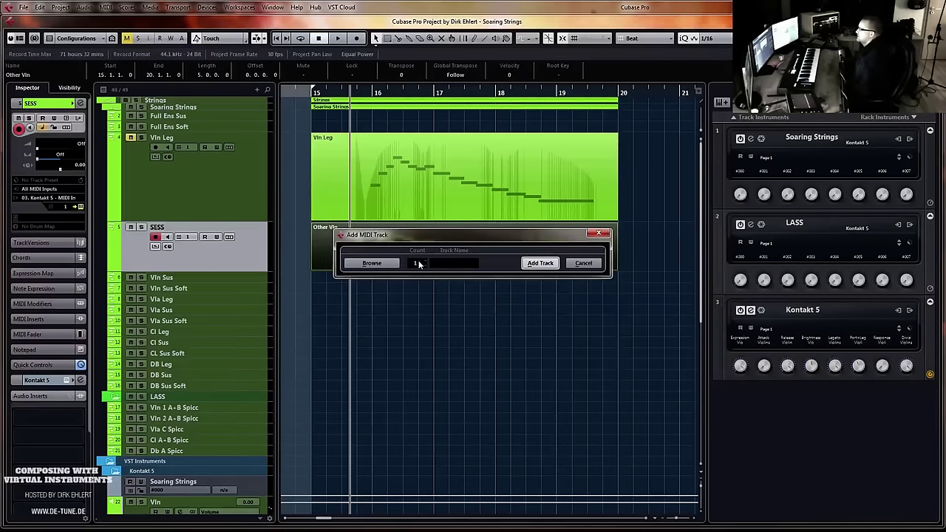
click(425, 262)
key(Return)
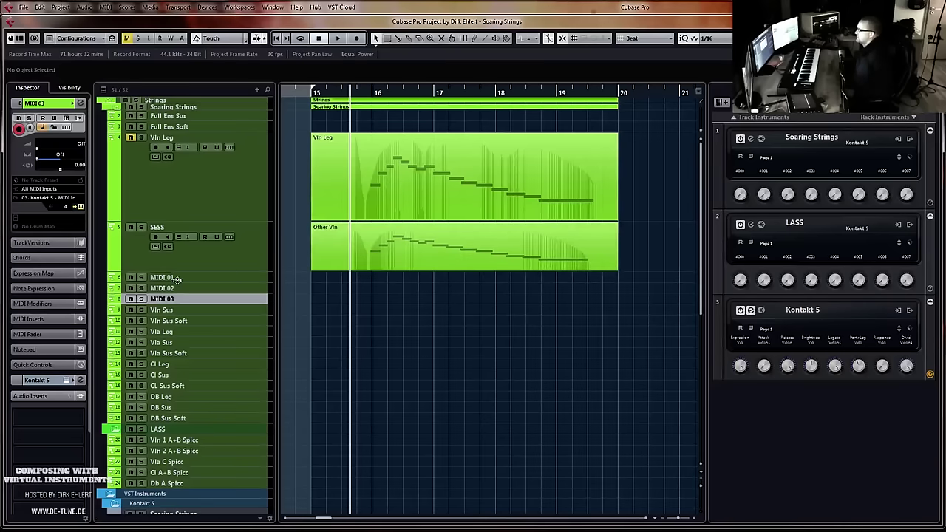
Rename the MIDI 01 track to BST and mute the SESS track
click(177, 279)
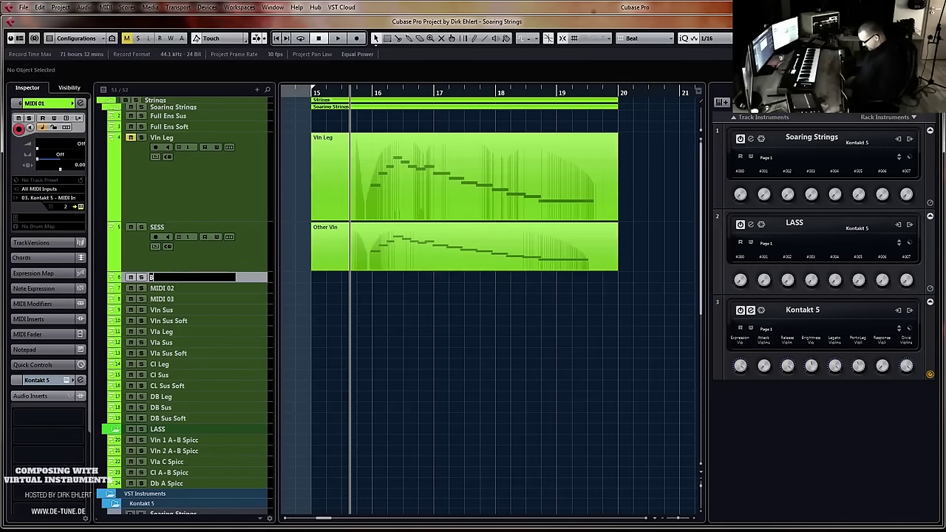
text(BST)
key(Return)
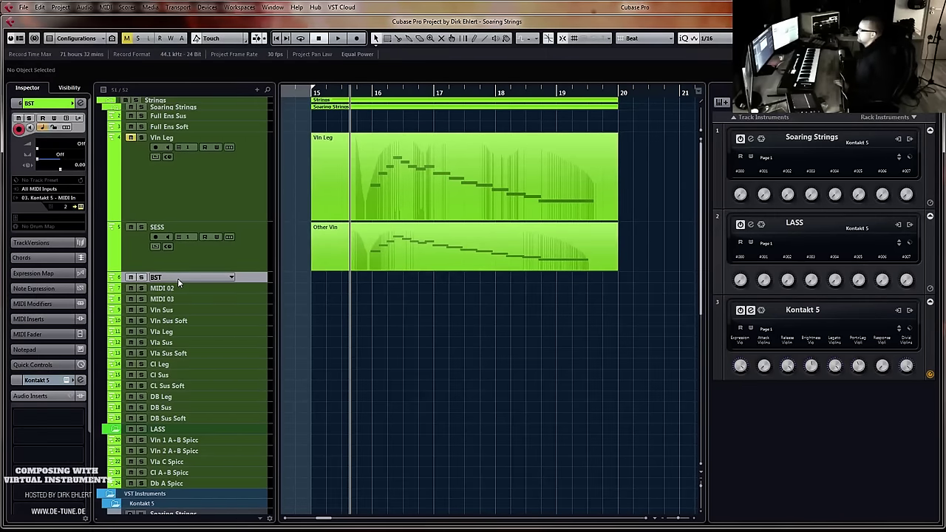
click(130, 227)
Record the violin passage on BST from bar 15 until past bar 19, and enlarge the track's height
key(space)
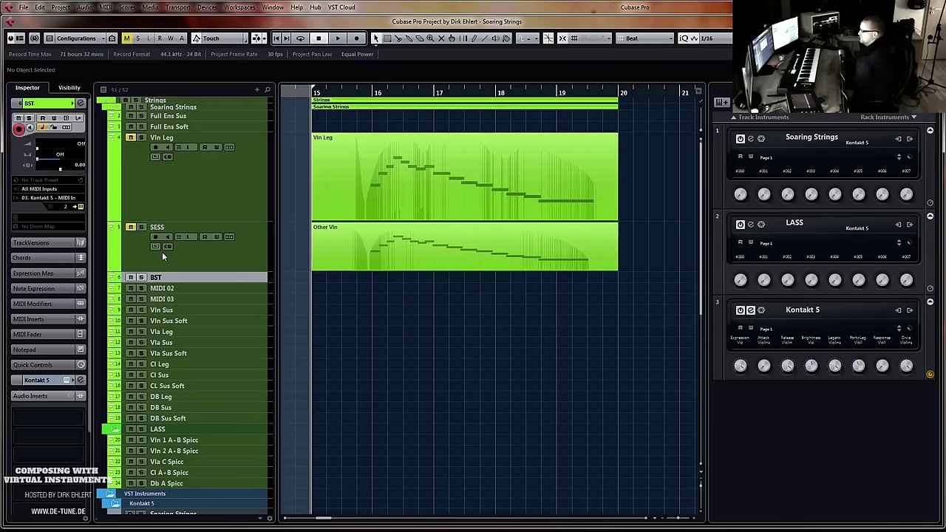
key(KP_Multiply)
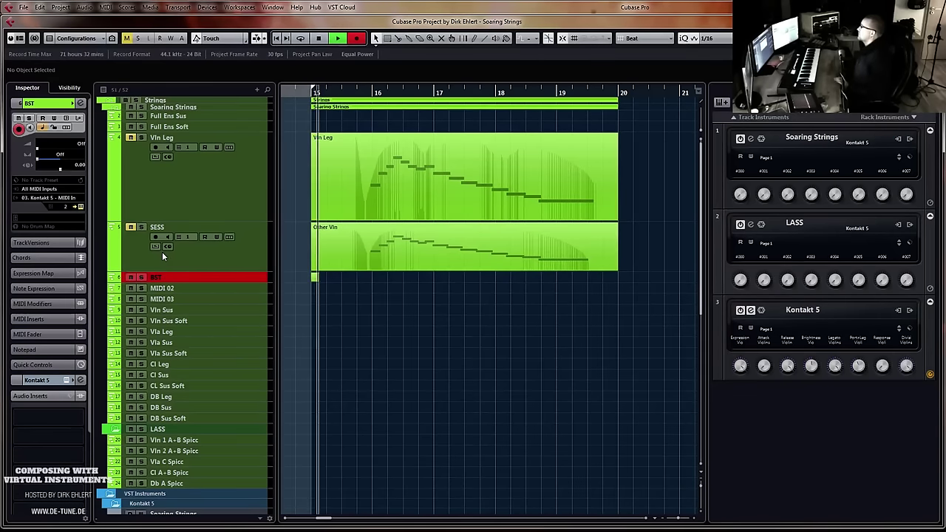
key(space)
key(KP_1)
key(KP_Multiply)
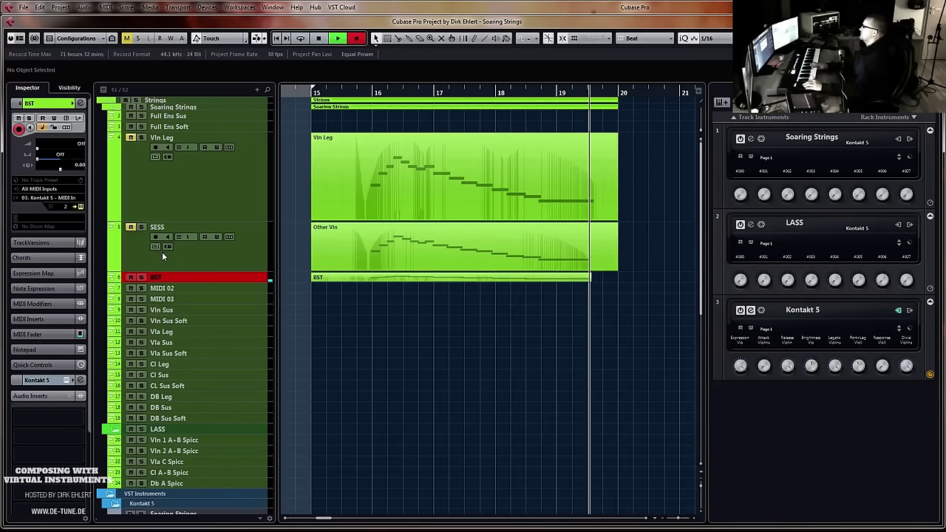
key(space)
drag(162, 282, 164, 309)
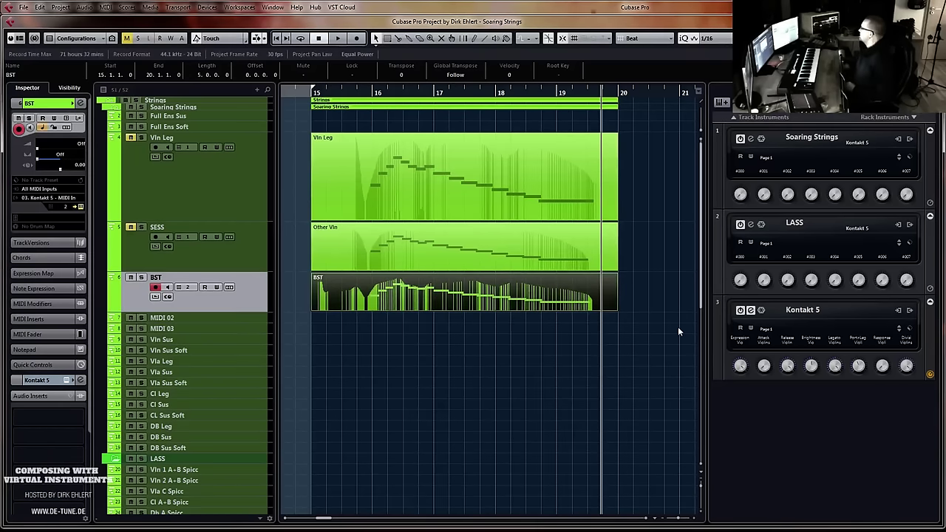
Return the cursor to bar 15 and set the 01. Violins I Legato patch in Kontakt to Strong
key(KP_0)
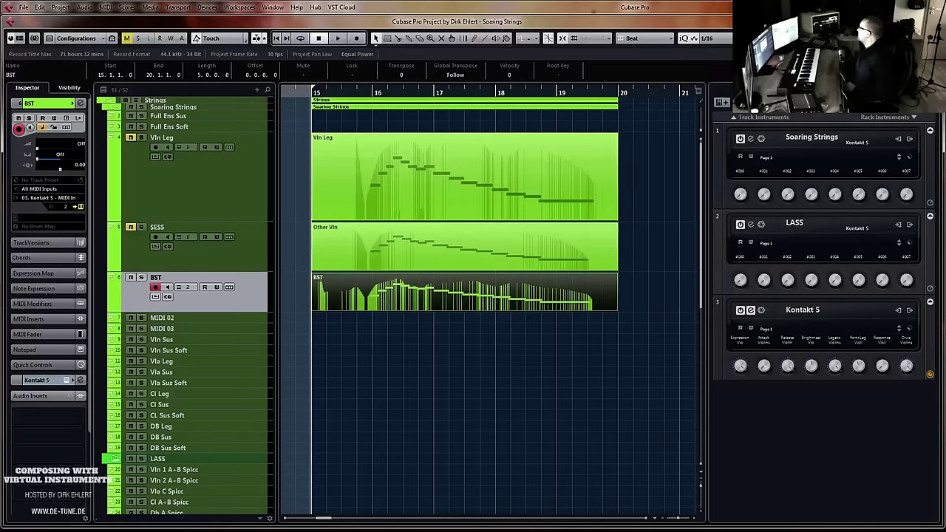
drag(945, 30, 628, 3)
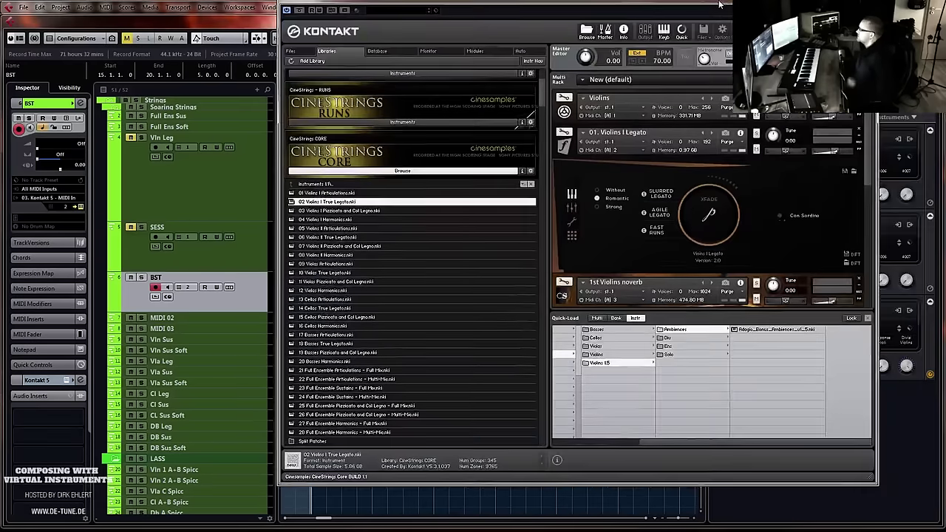
click(597, 208)
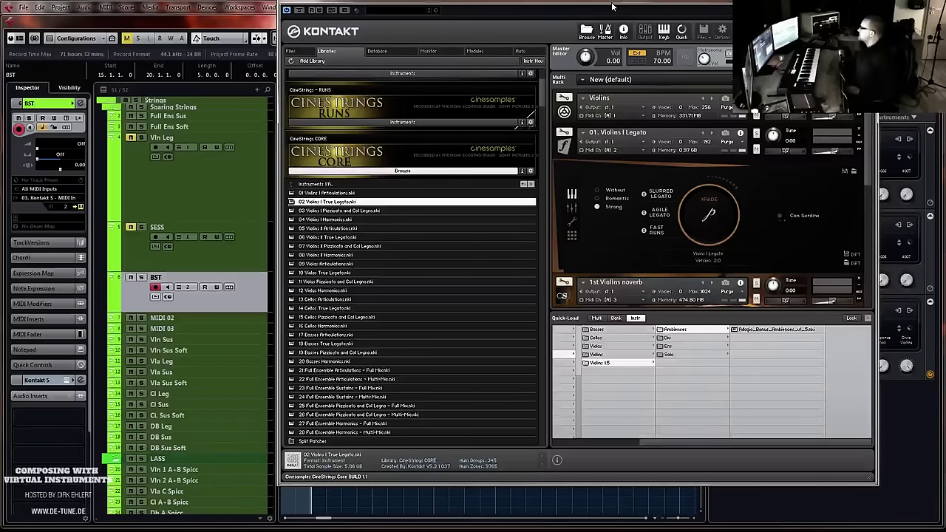
drag(612, 6, 945, 15)
Play back the BST take from bar 15, mute BST, and unmute Vln Leg for comparison
key(space)
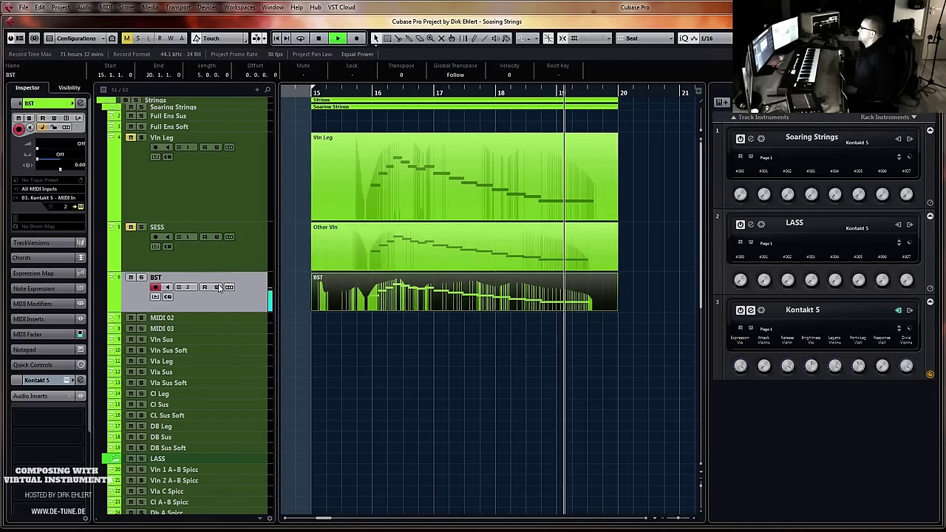
key(space)
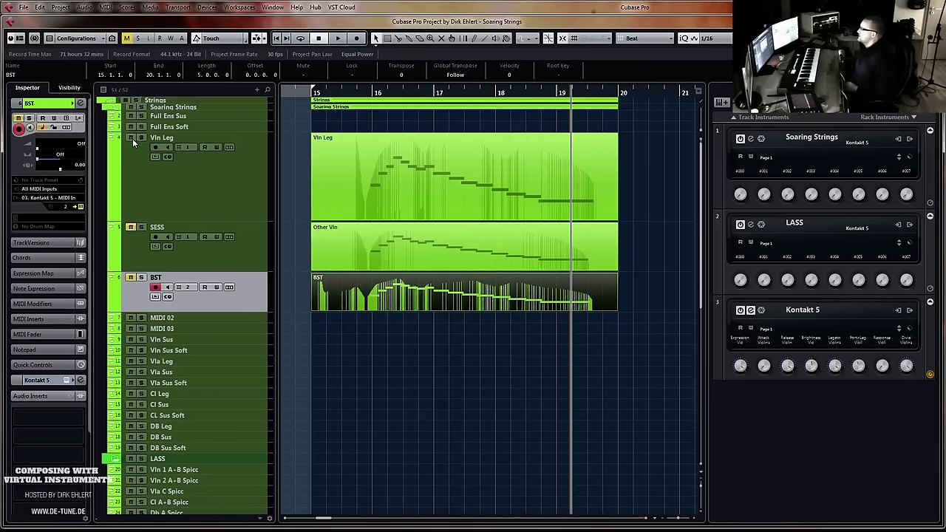
key(KP_1)
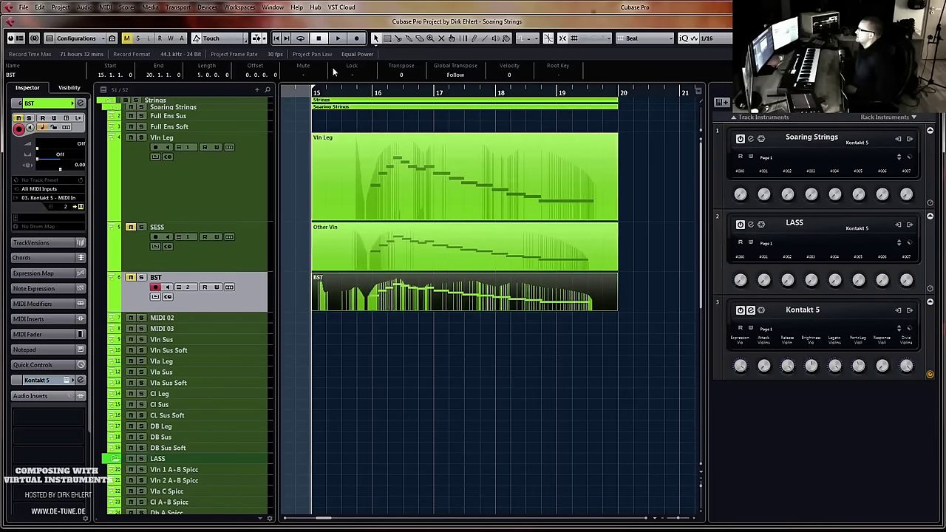
Play Vln Leg from late in bar 15, swap the mutes, and play BST over the same passage
double_click(353, 93)
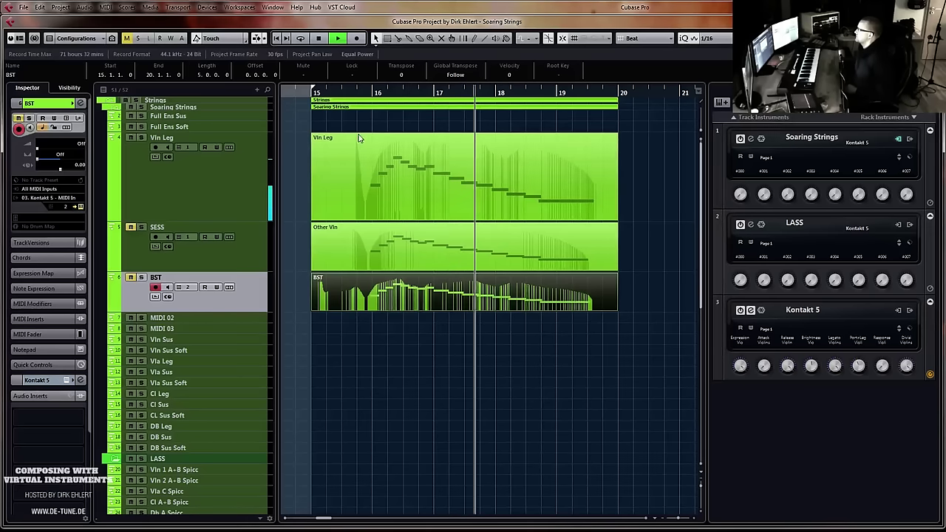
key(space)
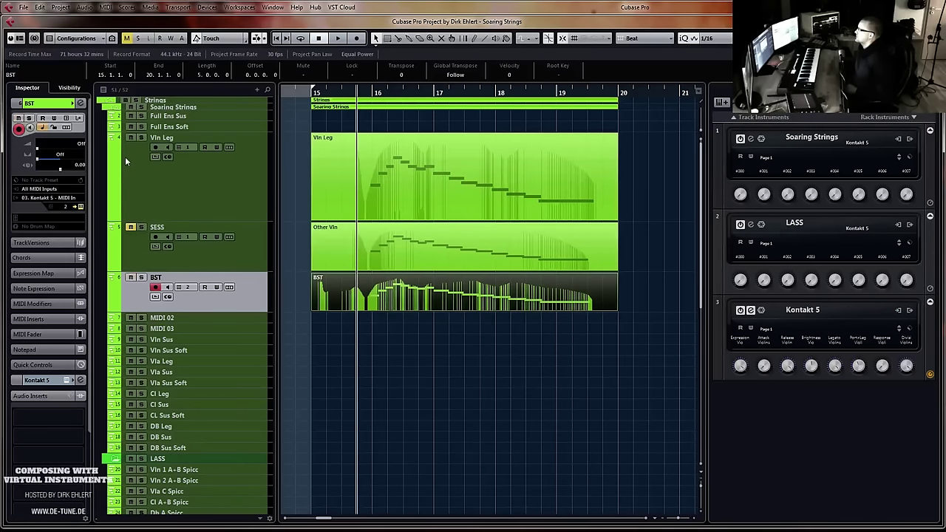
key(space)
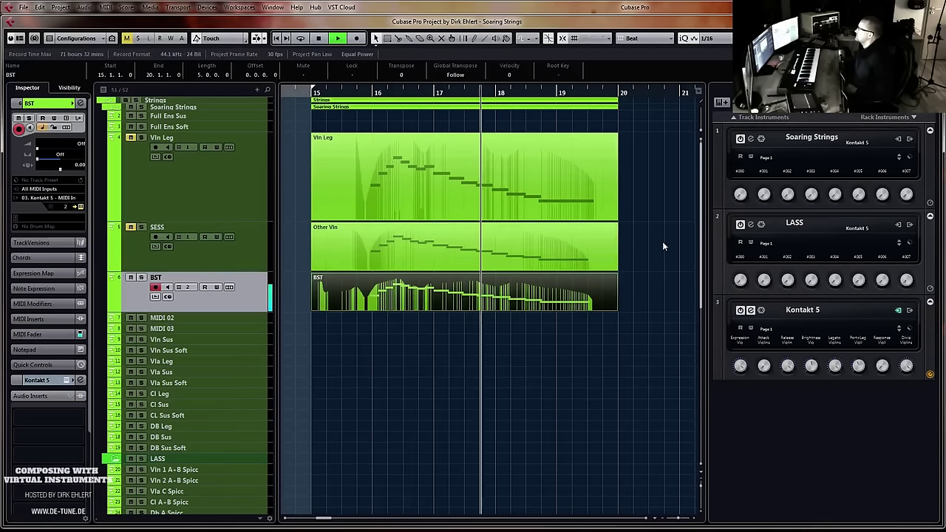
key(space)
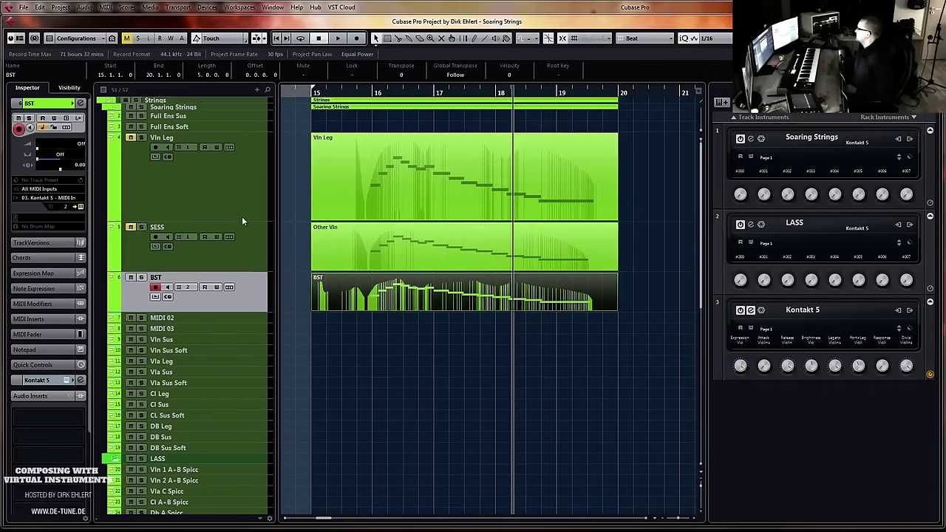
Rename the MIDI 02 track to CinemStr Vln1 and enlarge its height, with BST muted
double_click(161, 317)
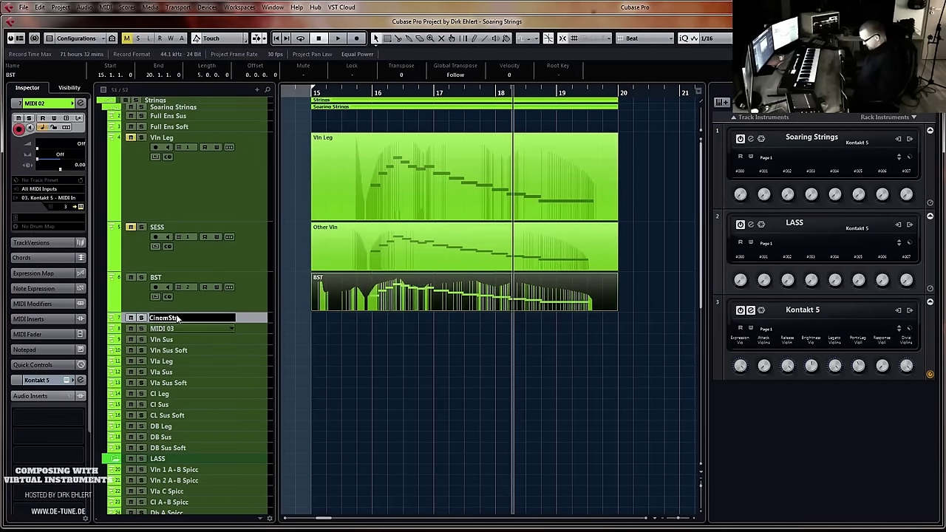
text(CinemStr Vln1)
key(Return)
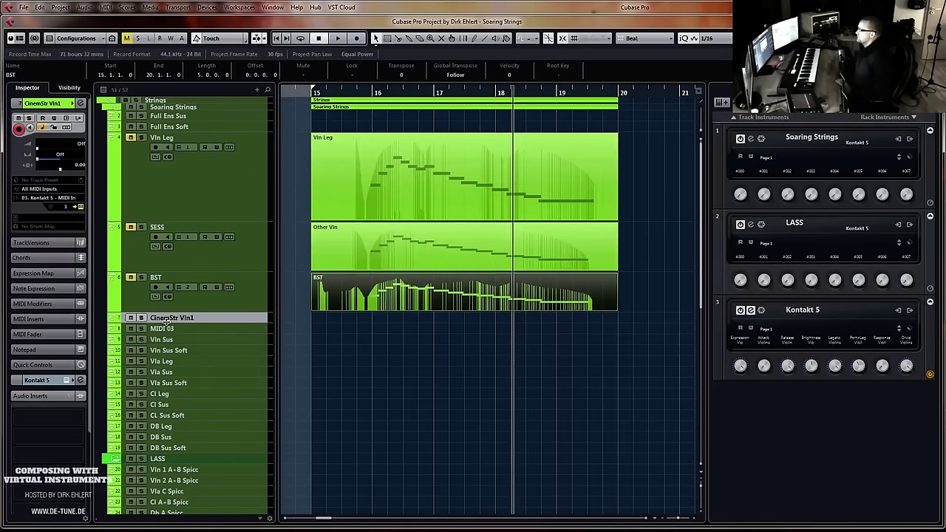
drag(167, 323, 170, 362)
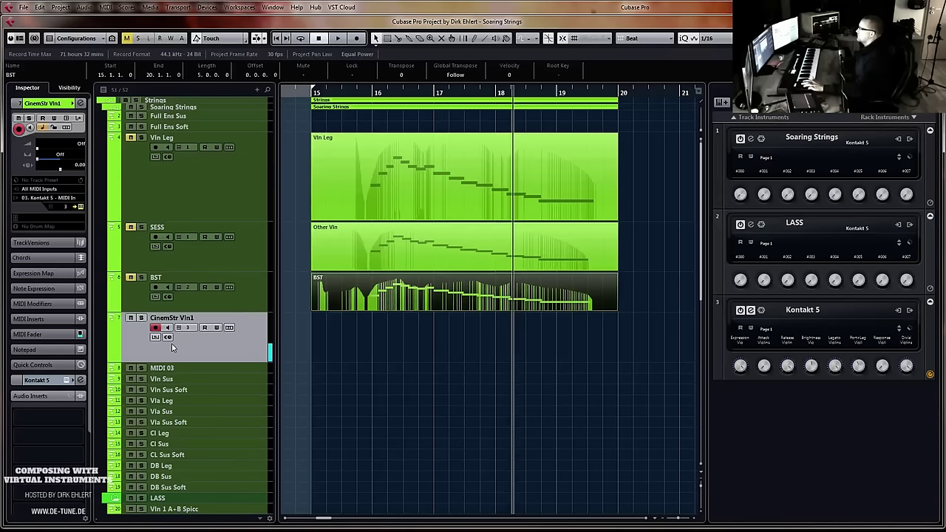
Record the violin legato passage on the CinemStr Vln1 track from bar 15 to past bar 19
key(space)
key(KP_Multiply)
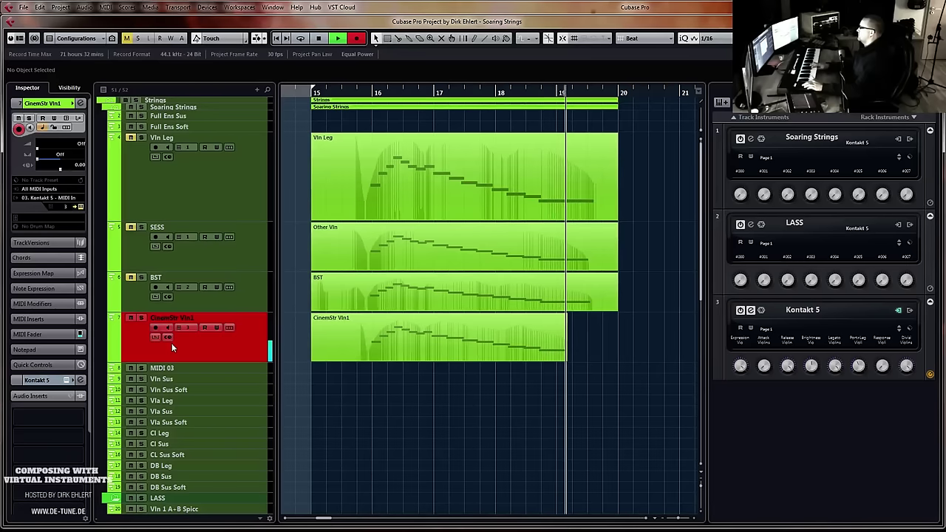
key(space)
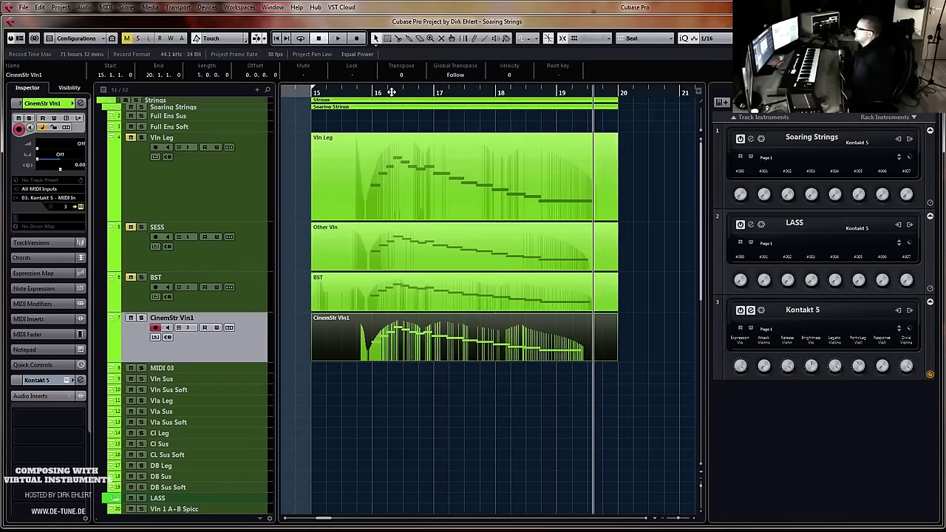
Play Vln Leg soloed from late in bar 15, then unsolo it to compare with CinemStr Vln1
click(358, 91)
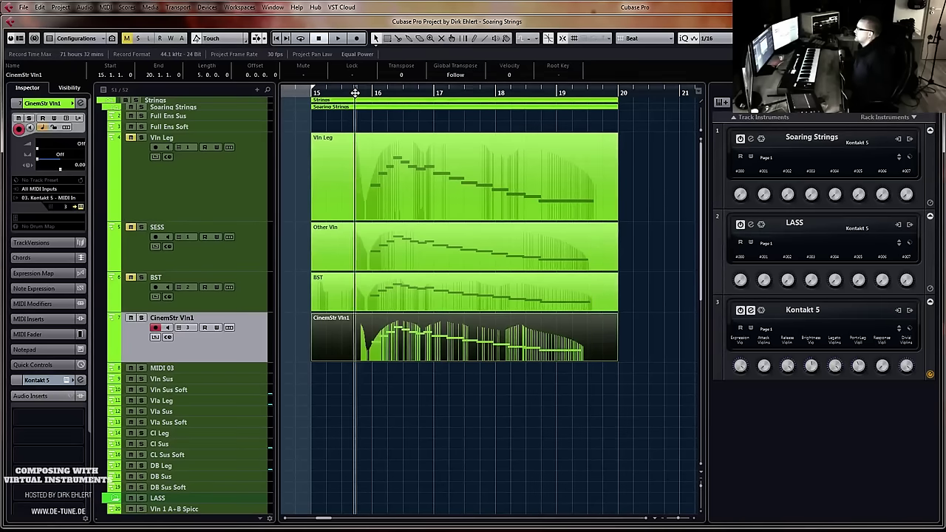
click(140, 139)
key(space)
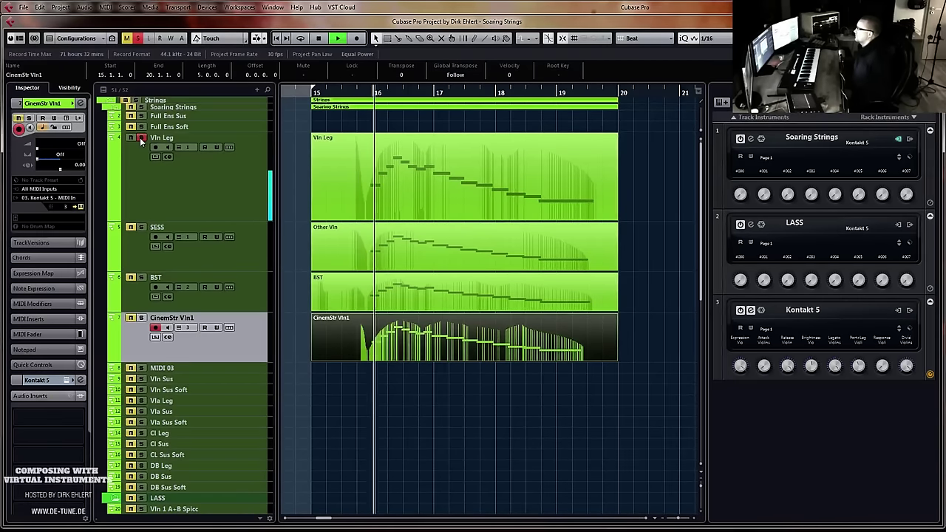
click(140, 138)
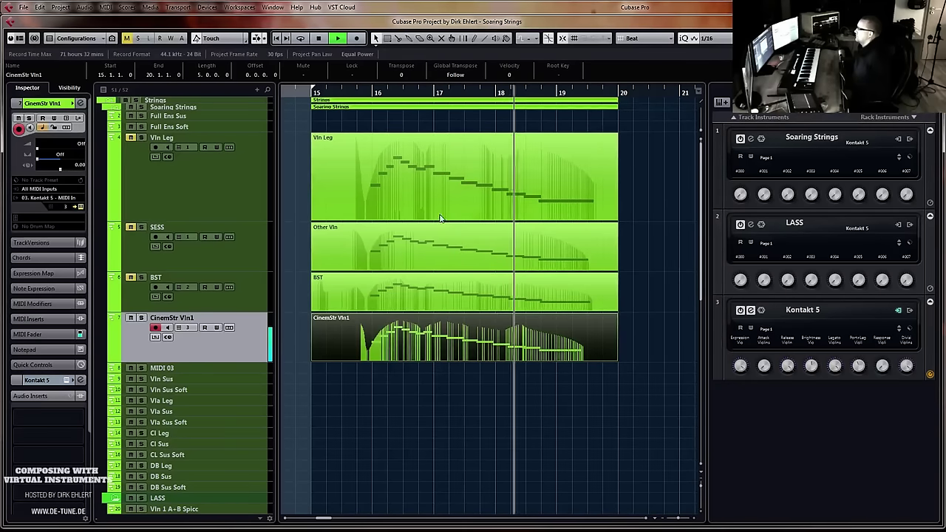
key(space)
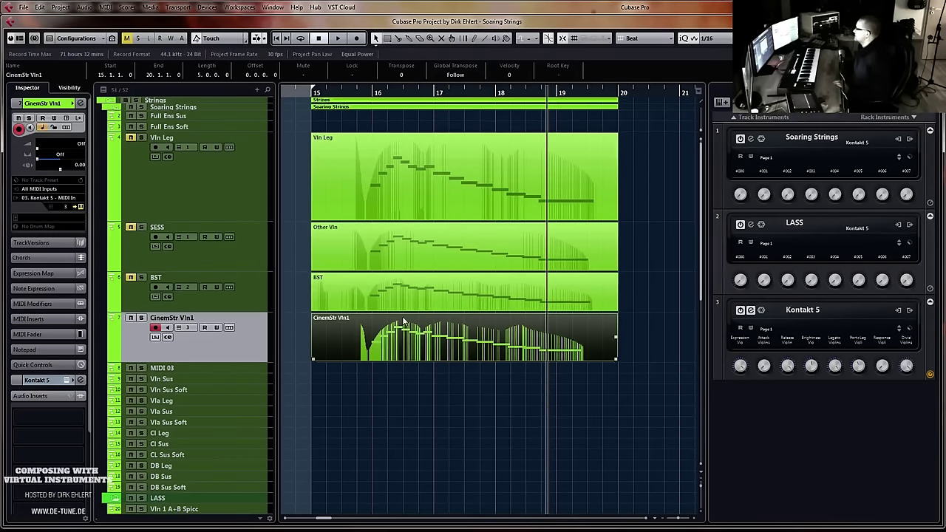
Rename the MIDI 03 track to Adagio Vln and mute CinemStr Vln1
click(161, 368)
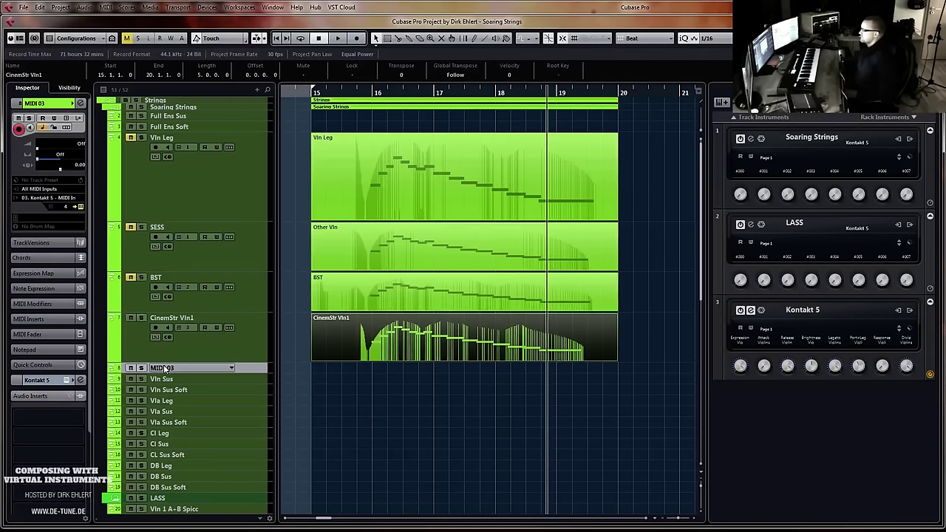
double_click(164, 368)
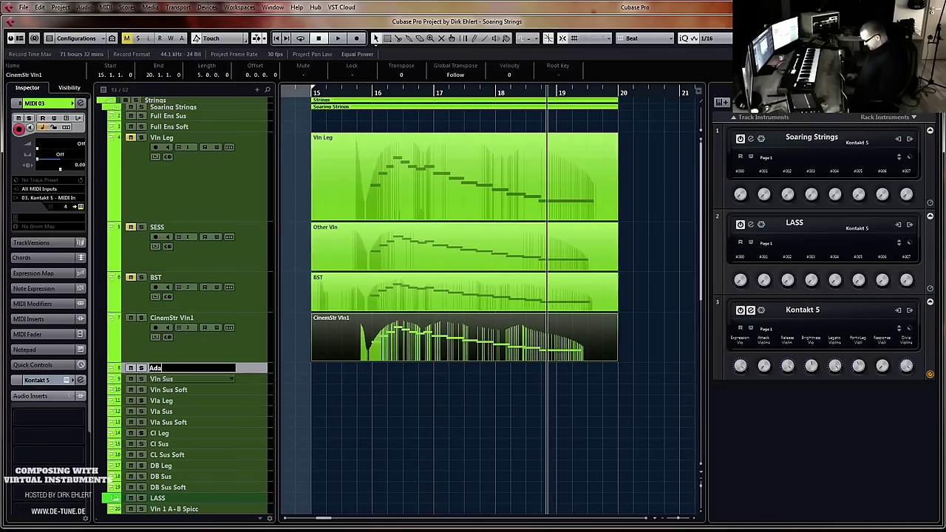
text(Adagio Vln)
key(Return)
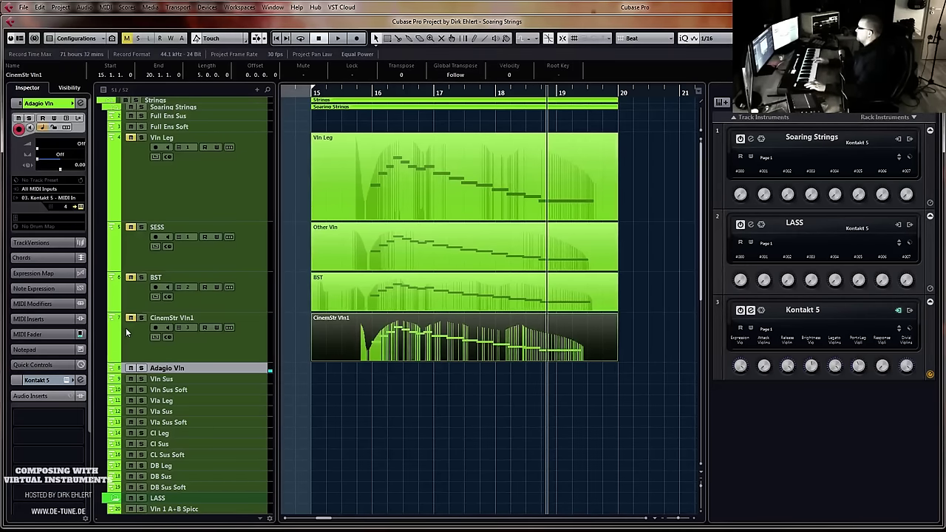
Record a first take of the violin passage on Adagio Vln, starting from bar 15
key(KP_0)
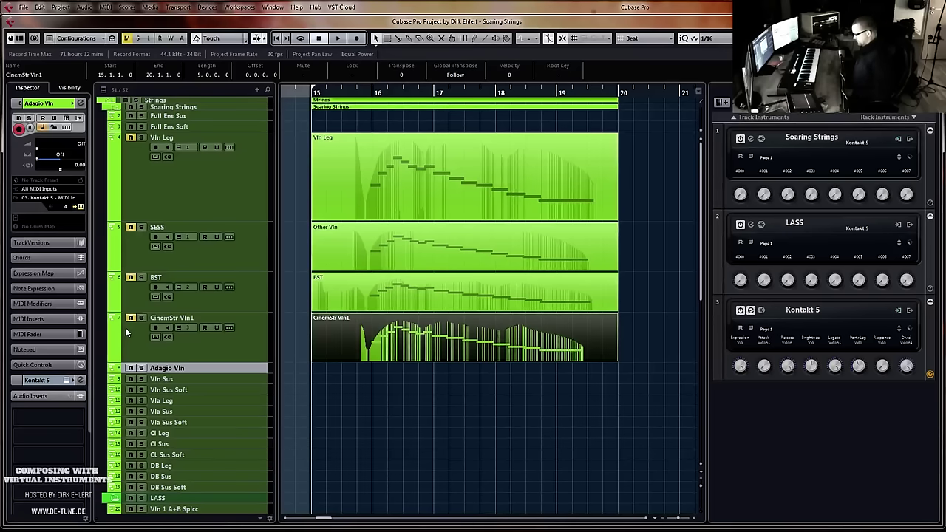
key(KP_Multiply)
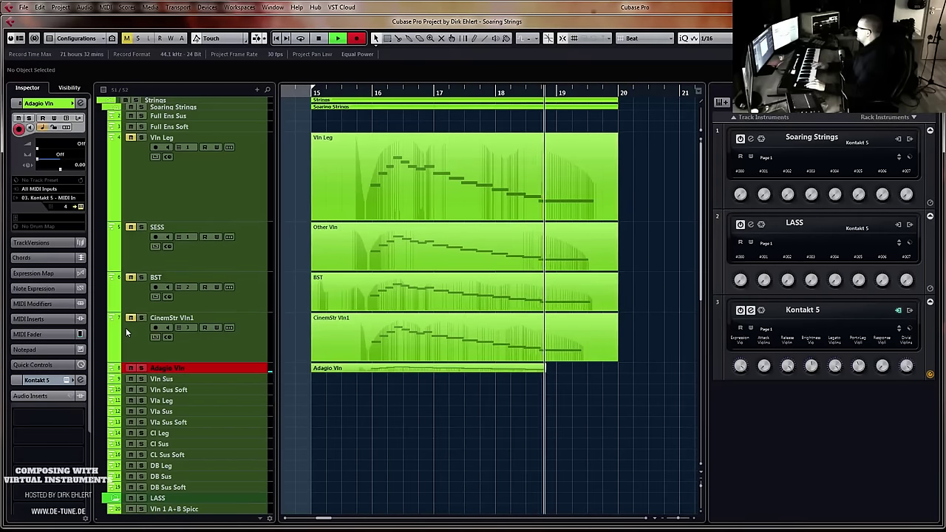
key(space)
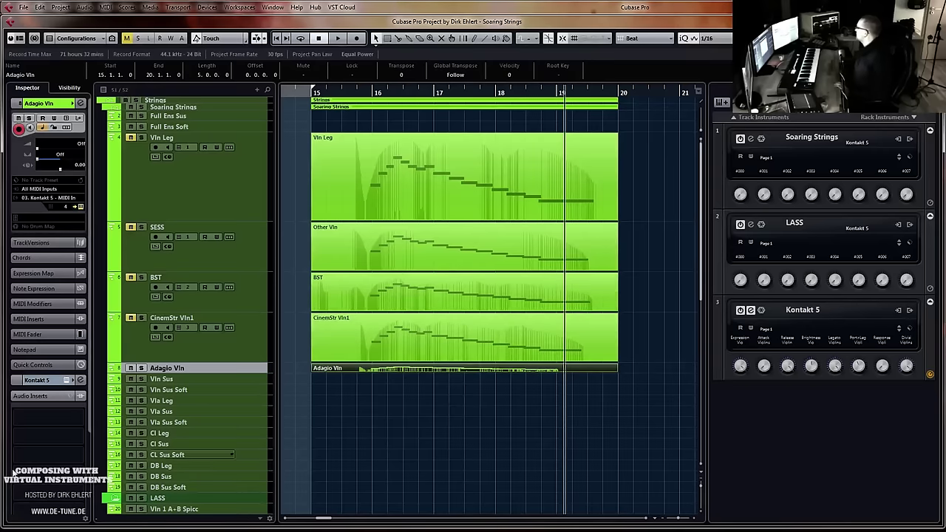
Replace the Adagio_Ens_Legato_Instinct_v1_5 patch in Kontakt with Violins_legato from the 8DIO Adagietto Legatos folder
drag(945, 13, 582, 12)
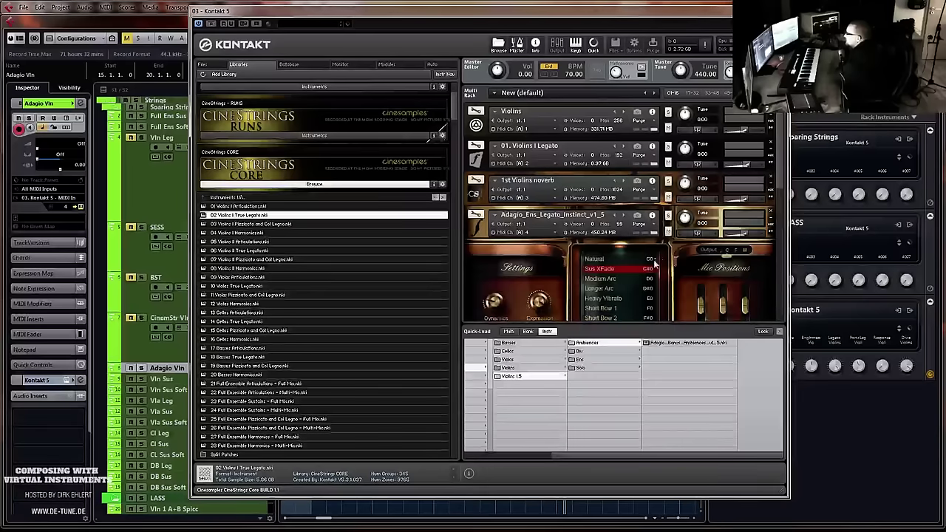
scroll(781, 221, down, 3)
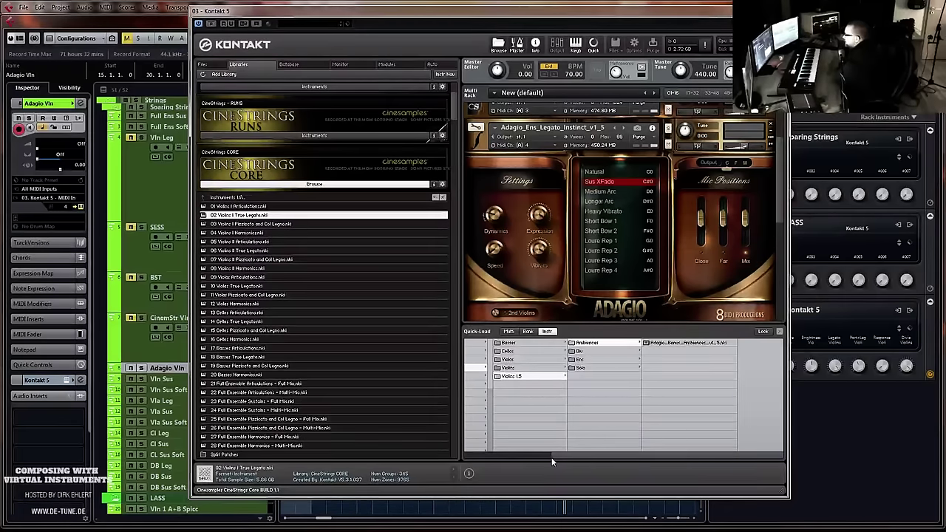
drag(553, 456, 492, 453)
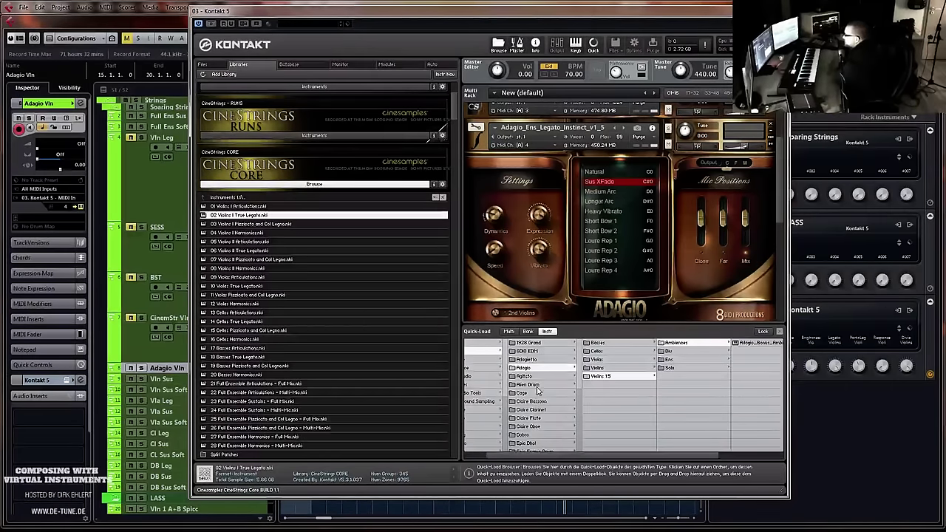
click(526, 359)
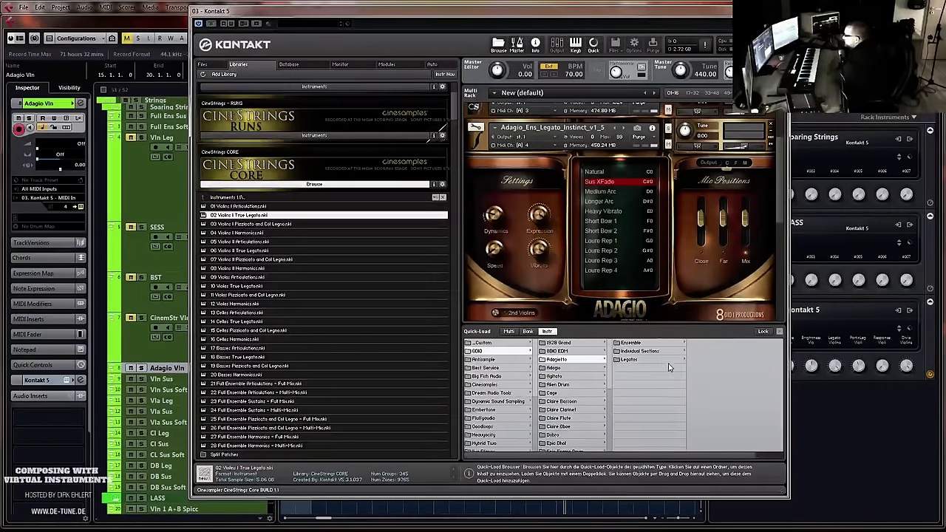
click(631, 343)
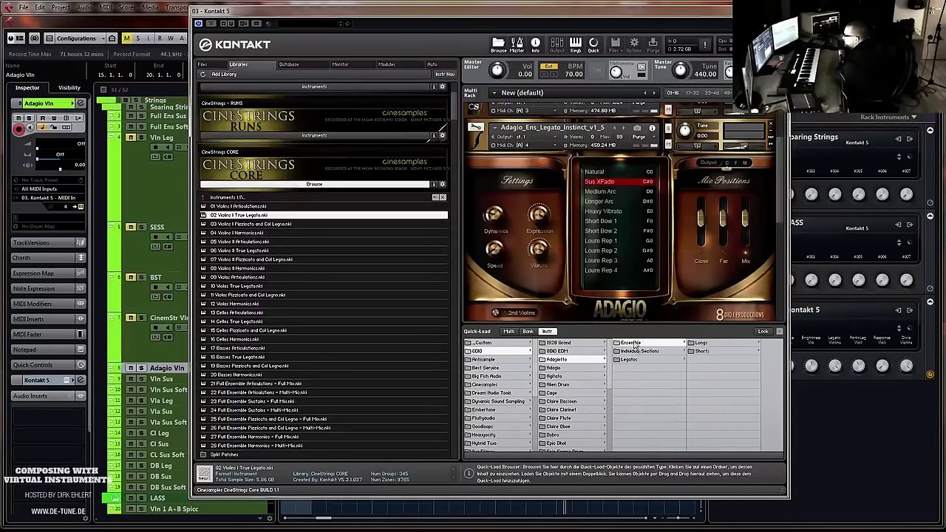
click(712, 352)
click(582, 361)
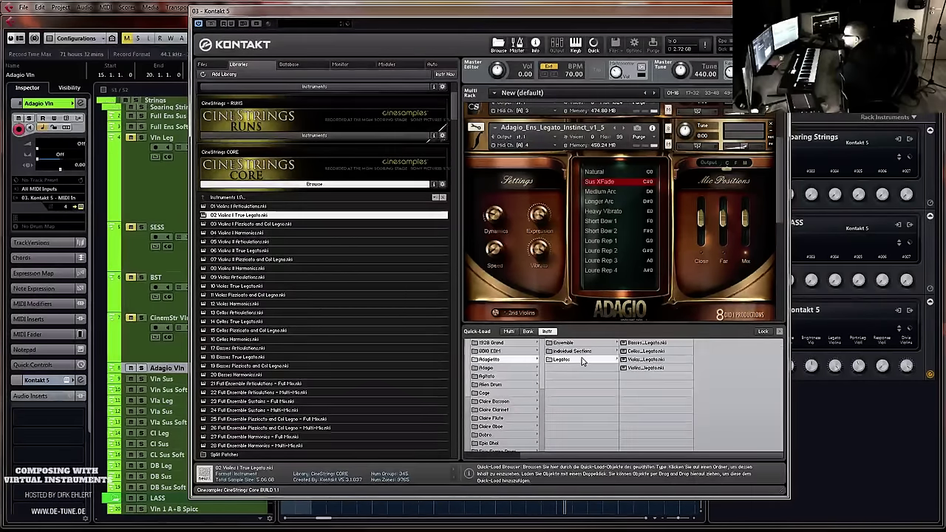
click(568, 343)
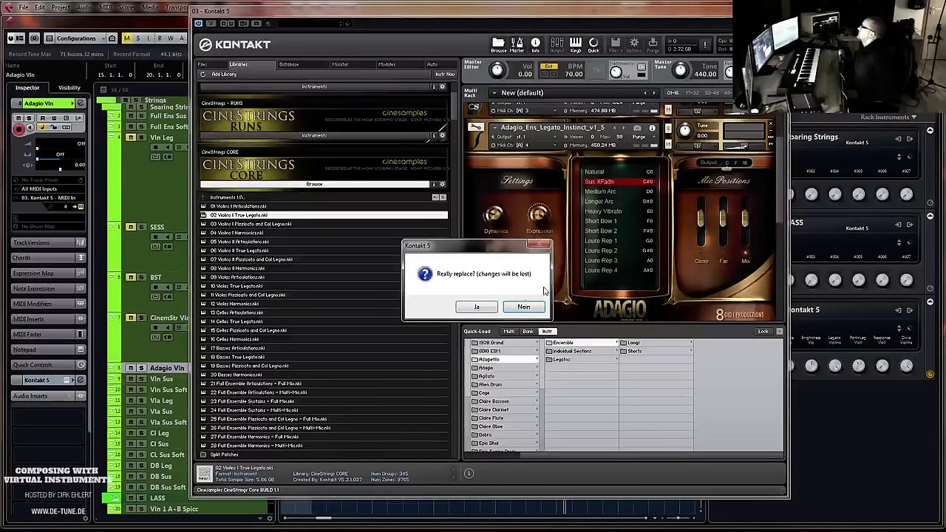
click(477, 307)
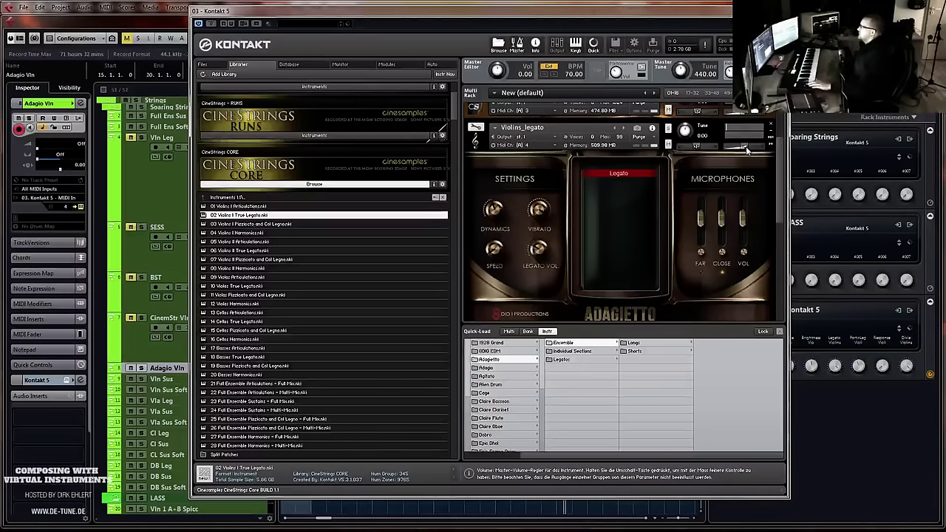
Remove the CC# 1 MIDI automation from the Violins_legato Vibrato control and return to the project
right_click(540, 211)
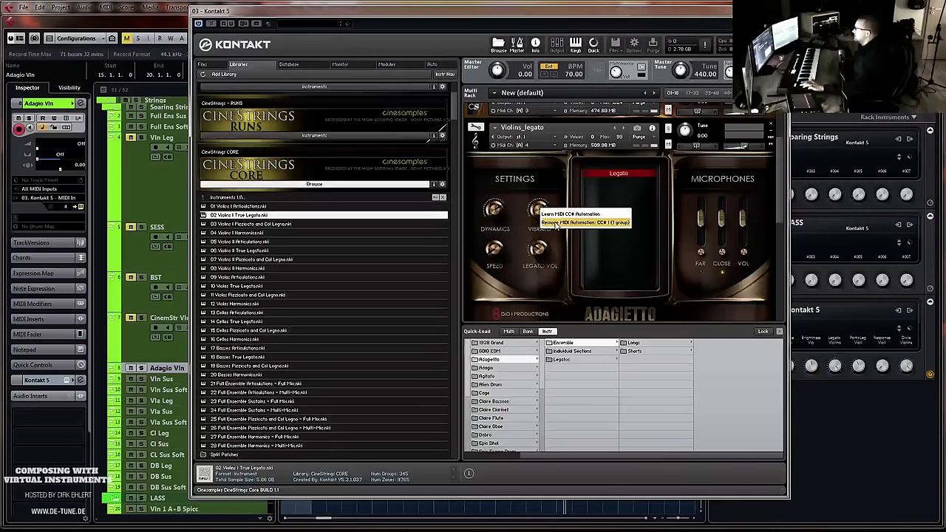
click(556, 223)
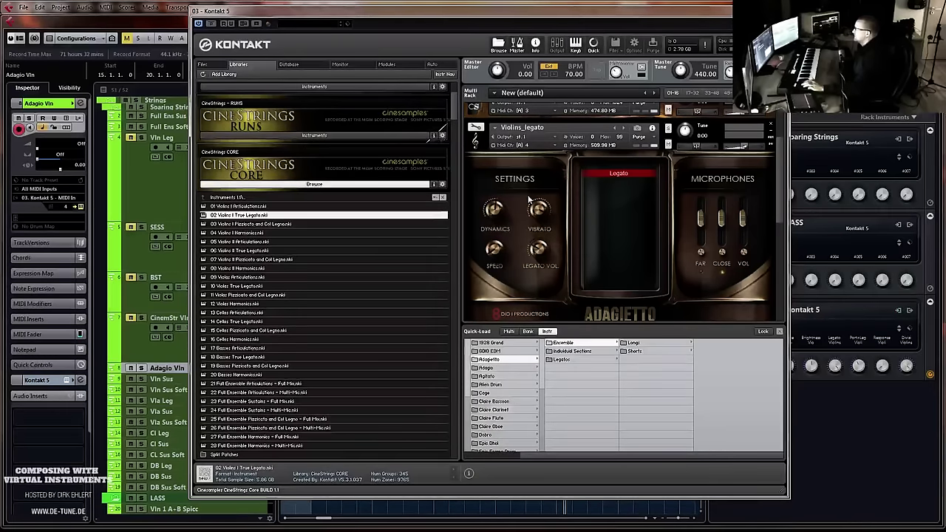
drag(557, 12, 945, 23)
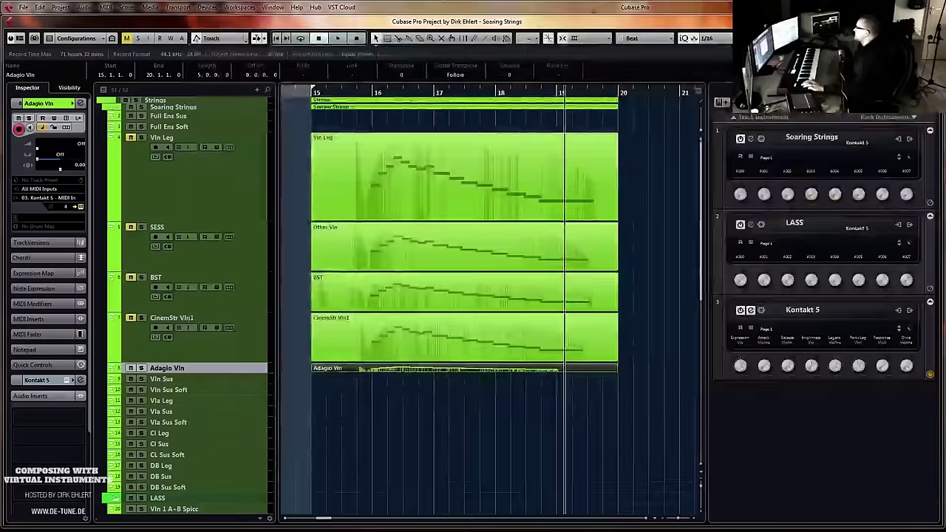
Delete the existing Adagio Vln take and record the passage again from bar 15
key(Delete)
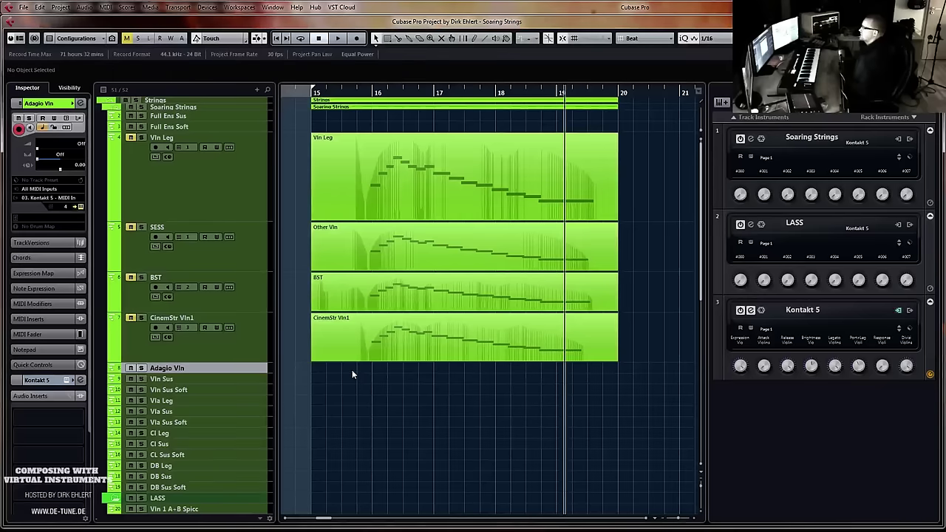
key(KP_1)
key(KP_Multiply)
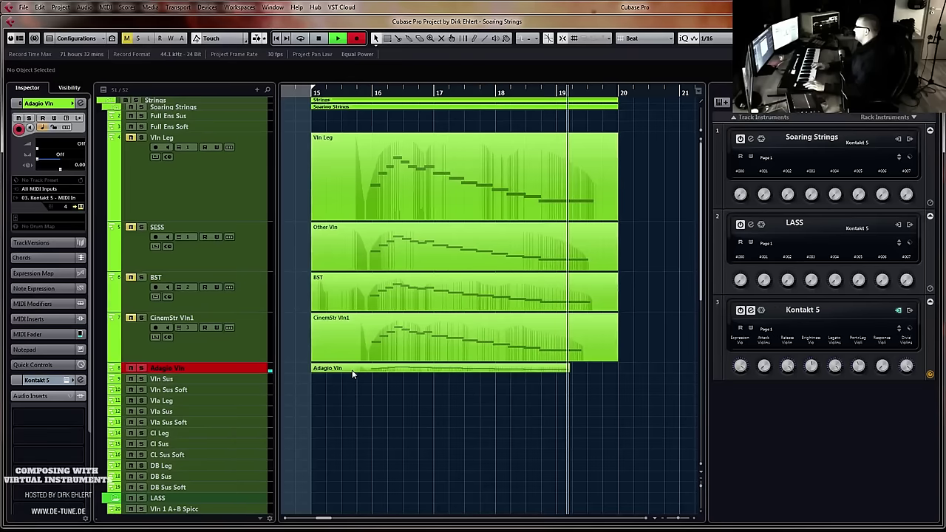
key(space)
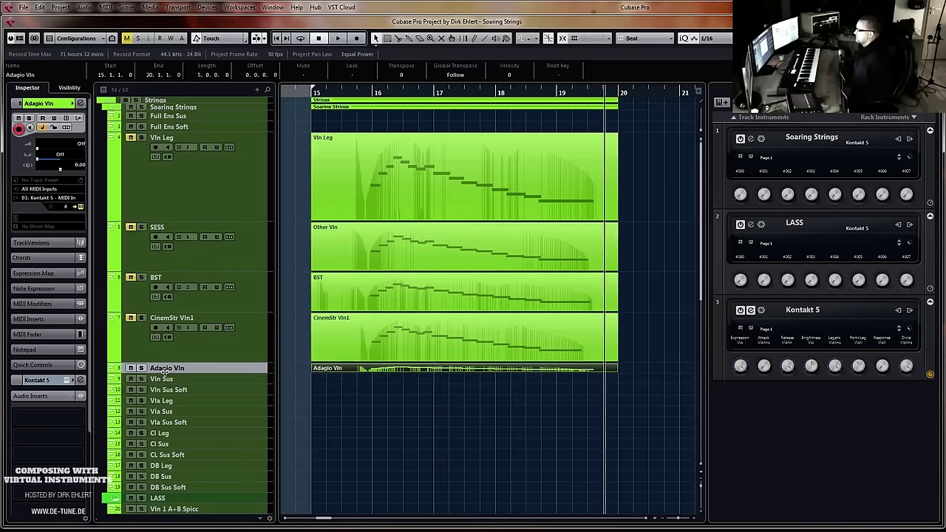
Enlarge the Adagio Vln track's height and play back its recording from late in bar 15
drag(164, 372, 167, 399)
key(KP_1)
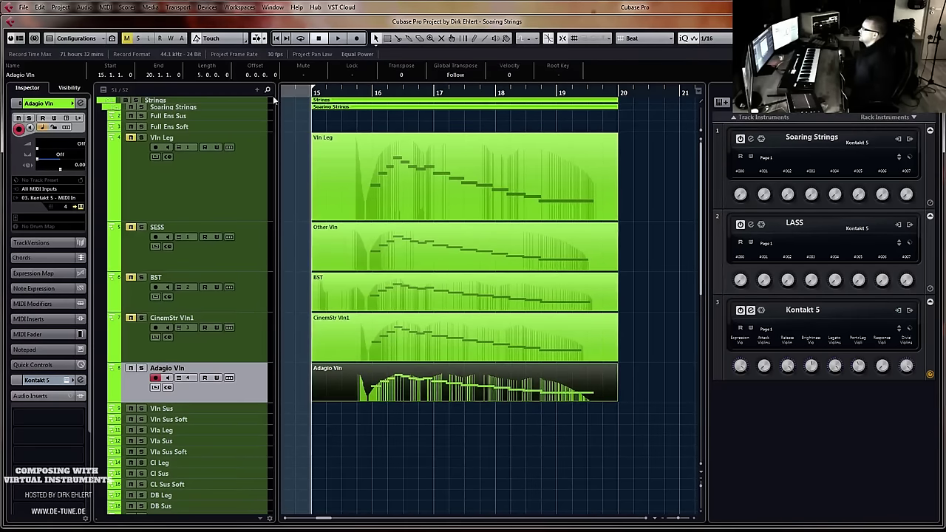
click(357, 93)
key(space)
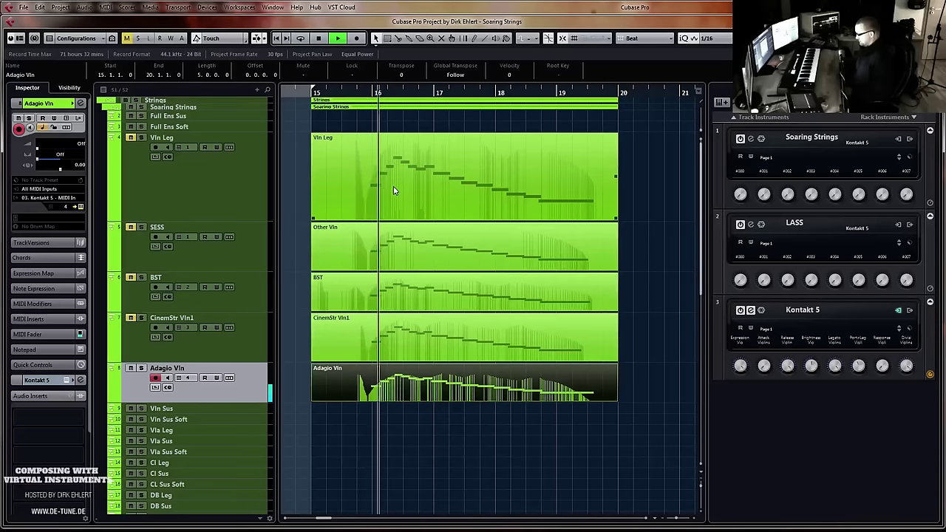
key(g)
key(g)
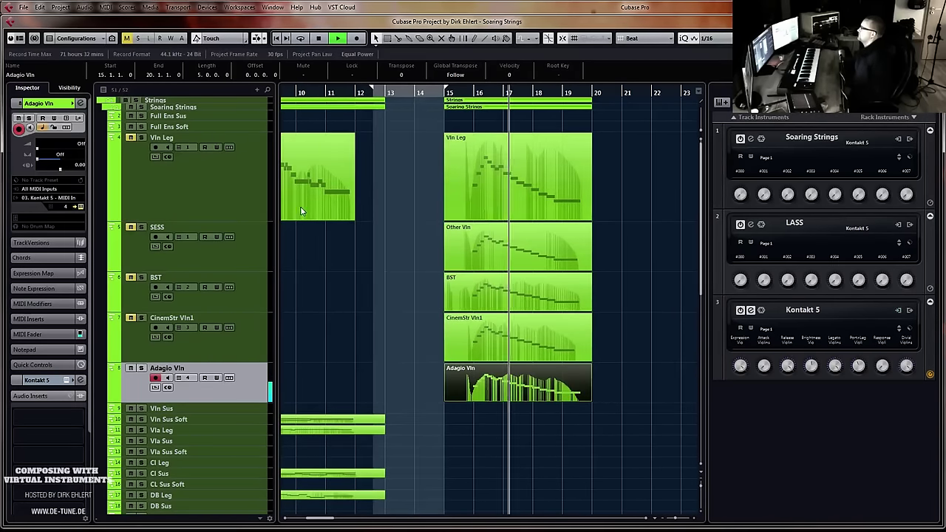
Solo Vln Leg, play it from late in bar 15 for comparison, and stop playback with the solo removed
click(141, 138)
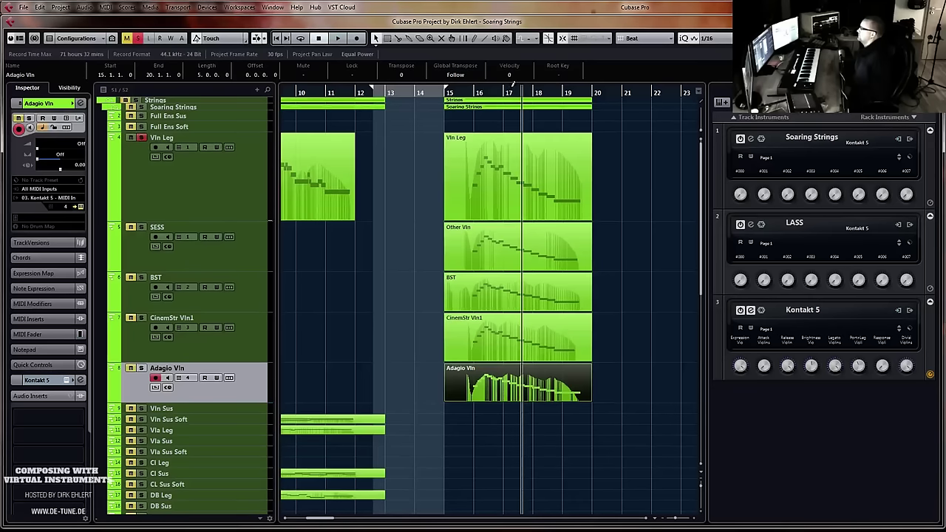
click(468, 91)
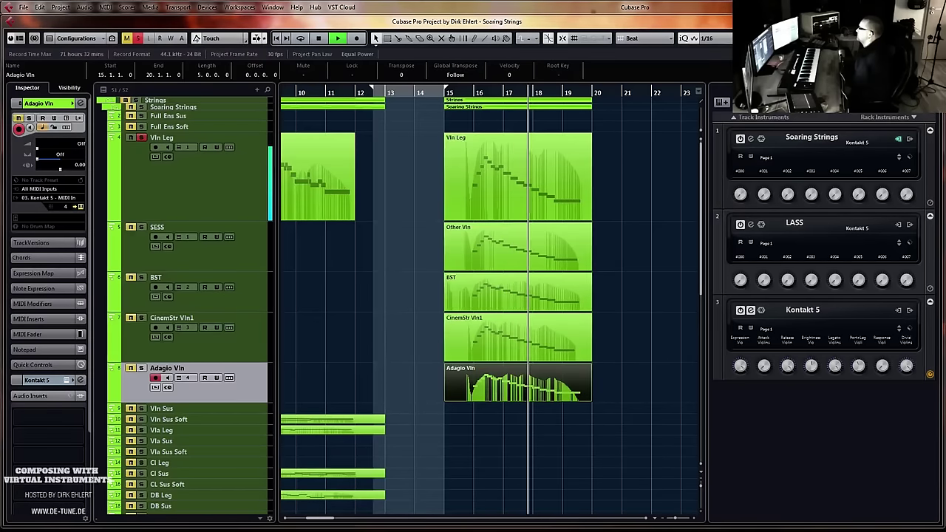
key(space)
click(539, 218)
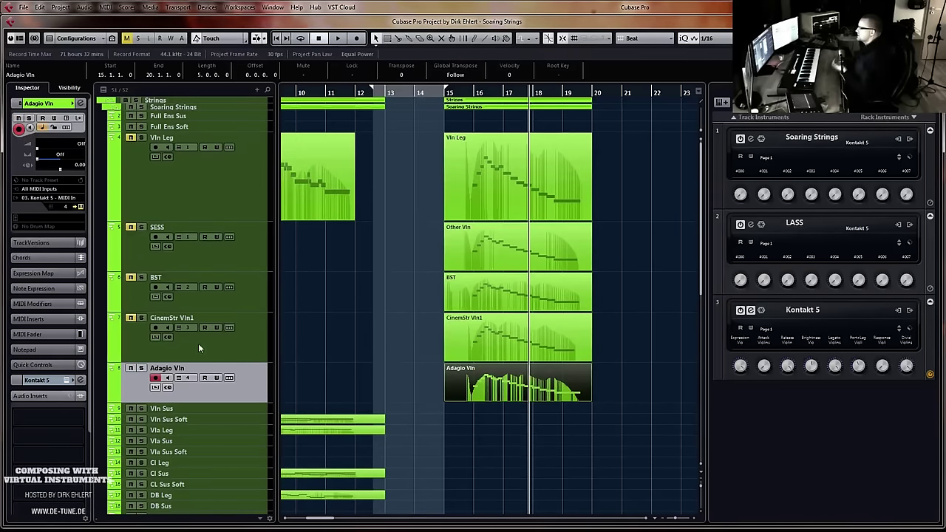
Add one MIDI track named Cinestrings below Adagio Vln and increase its track height
right_click(193, 399)
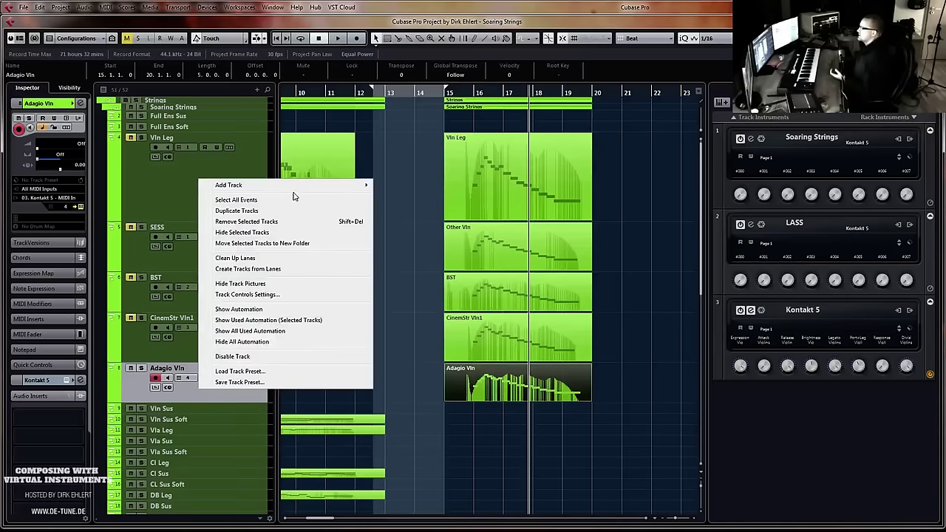
mouse_move(289, 186)
click(392, 206)
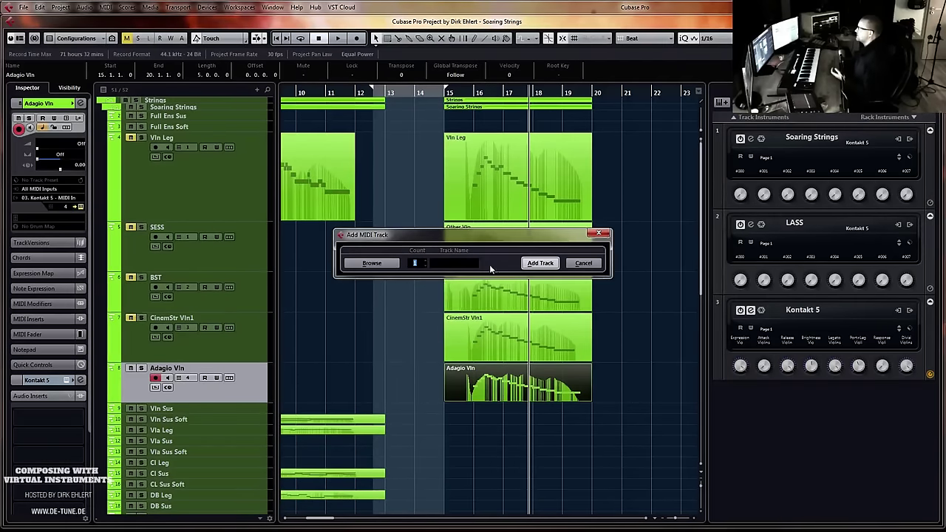
click(444, 263)
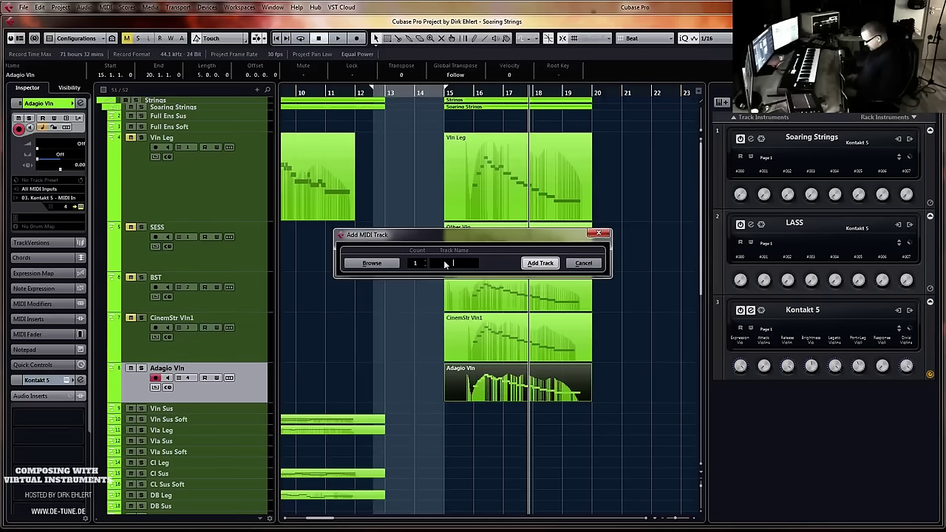
text(Cinestring)
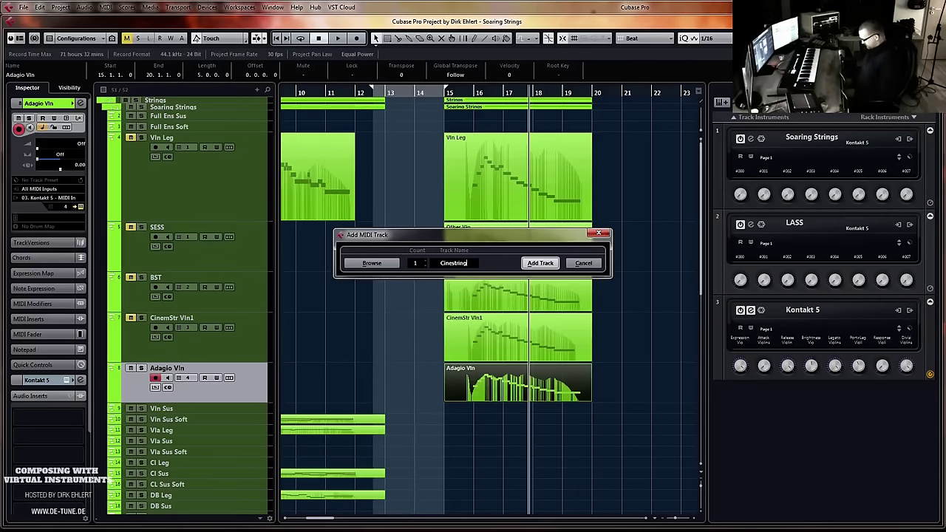
text(s)
key(Return)
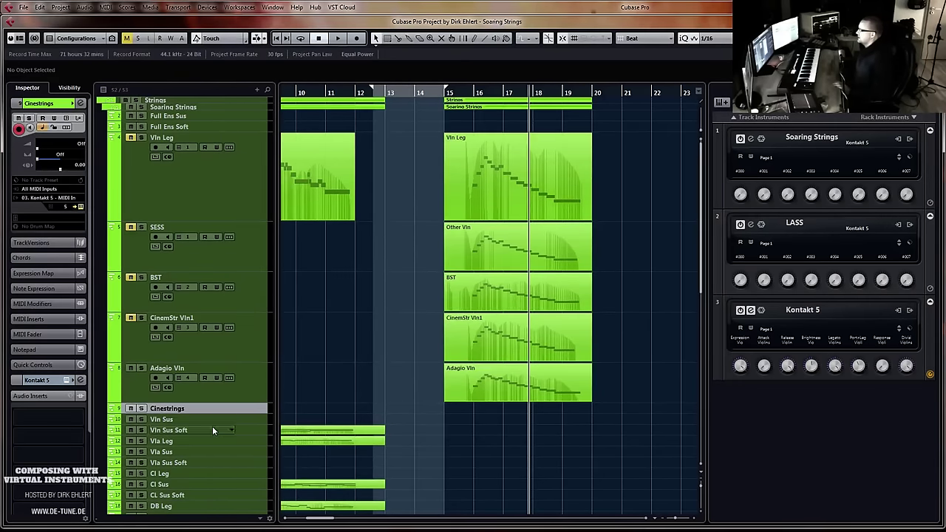
drag(210, 414, 212, 432)
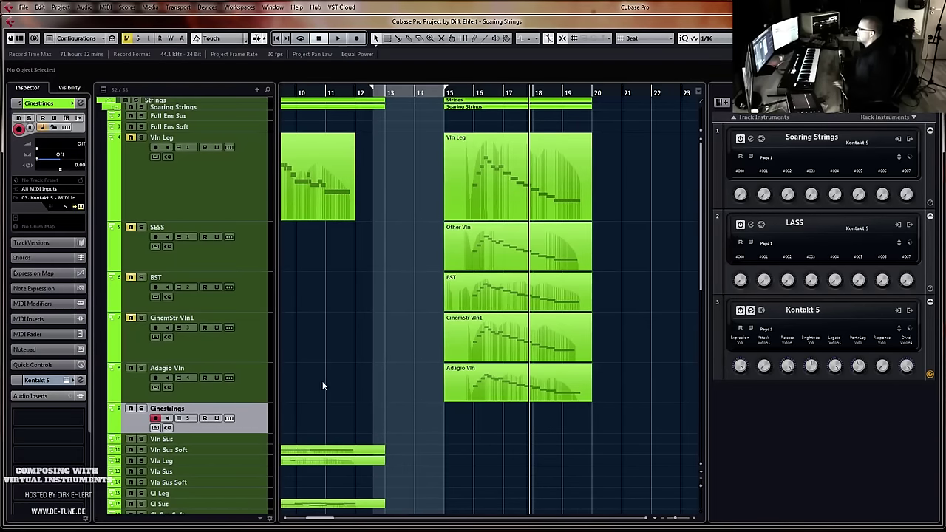
Select the Adagio Vln track, delete its existing recording, and bring the Kontakt window into view
click(249, 399)
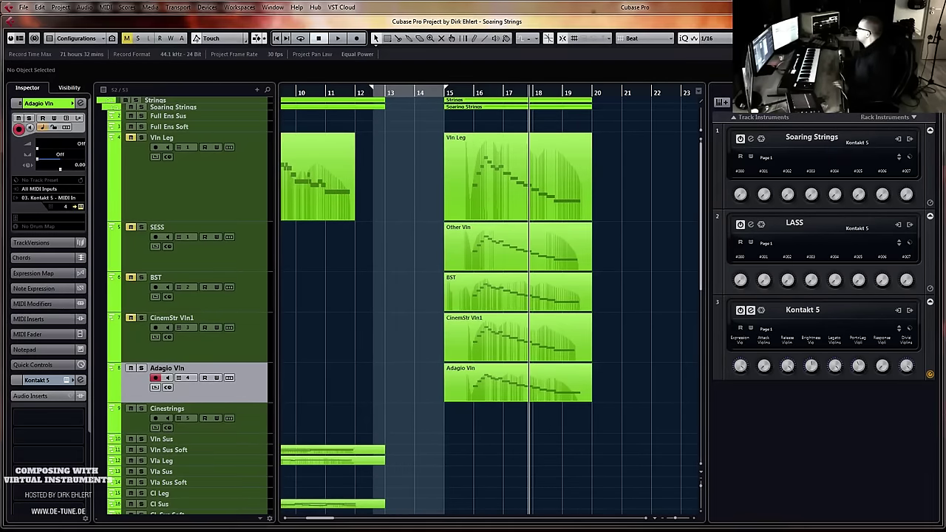
drag(945, 37, 388, 4)
click(548, 369)
key(Delete)
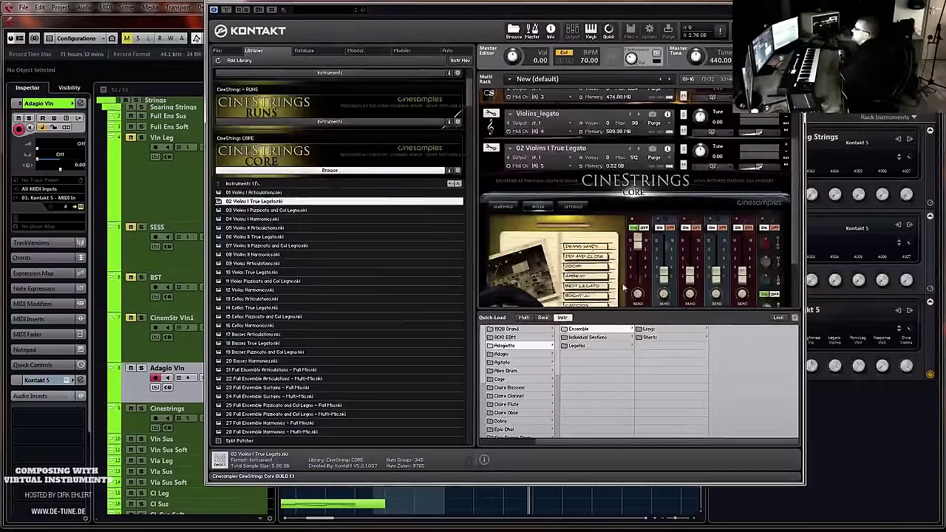
Replace the Violins_legato instrument in Kontakt with the Grandiose Legato Violins patch from the Agitato library, and return to the project
click(524, 361)
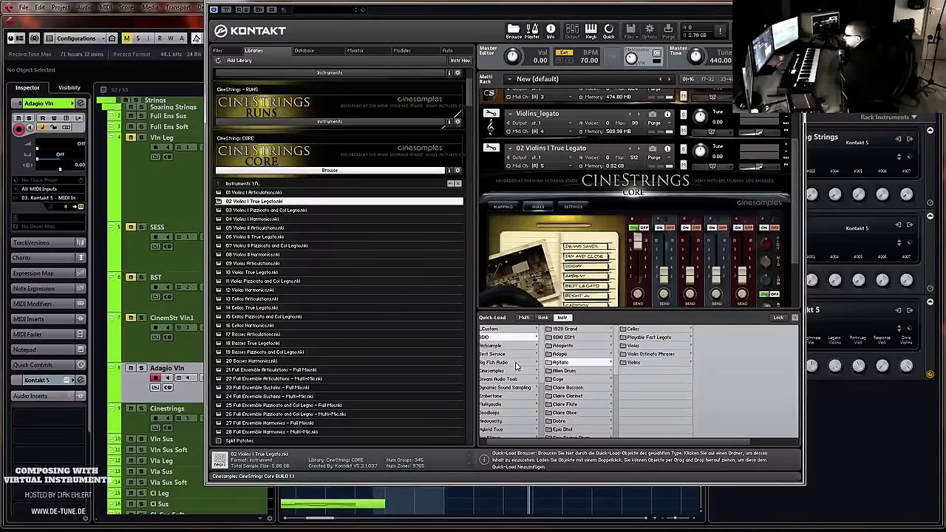
click(658, 362)
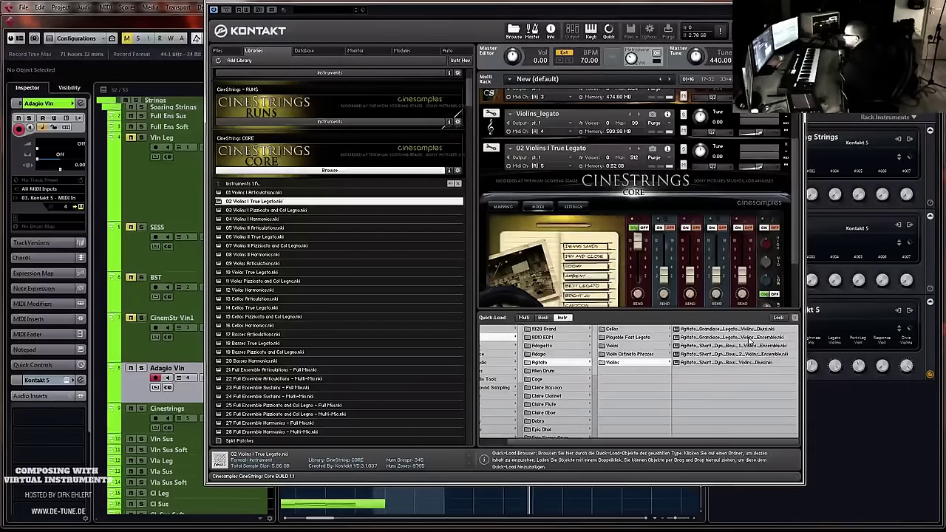
click(612, 328)
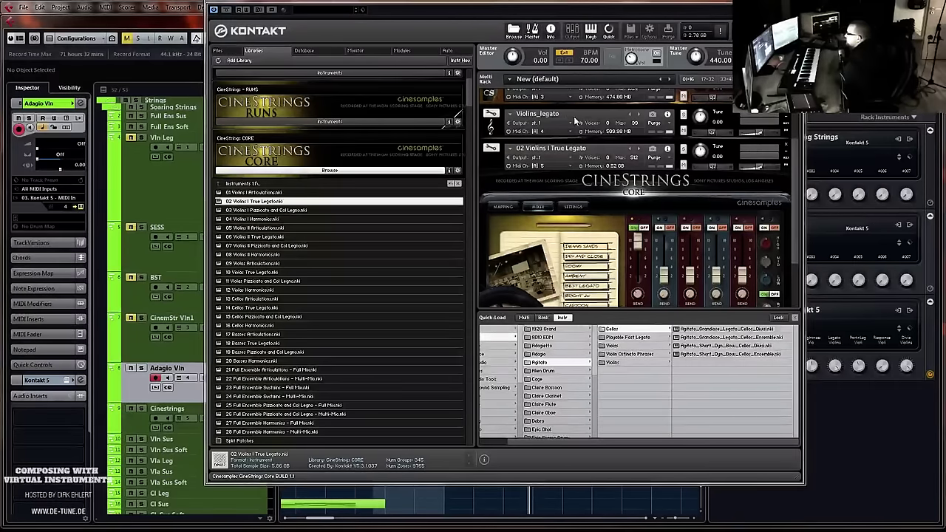
drag(576, 120, 551, 153)
click(481, 311)
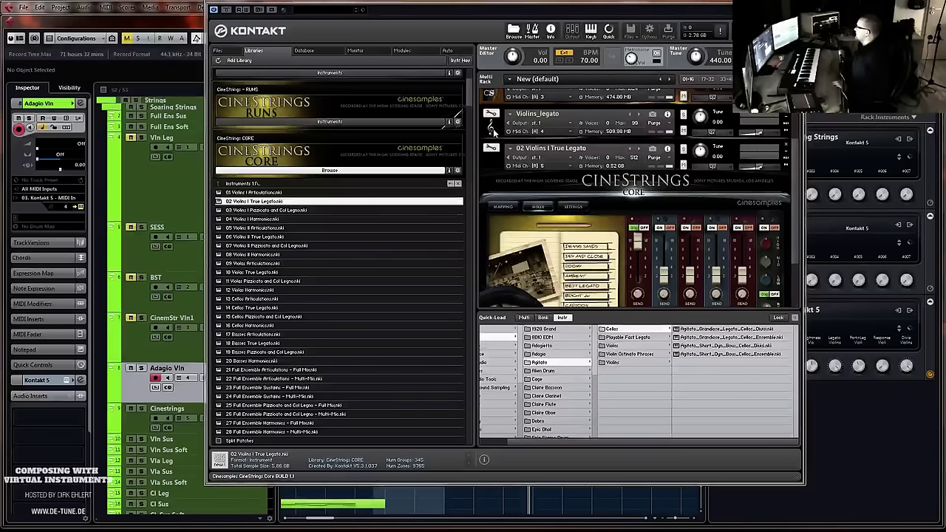
drag(494, 131, 495, 132)
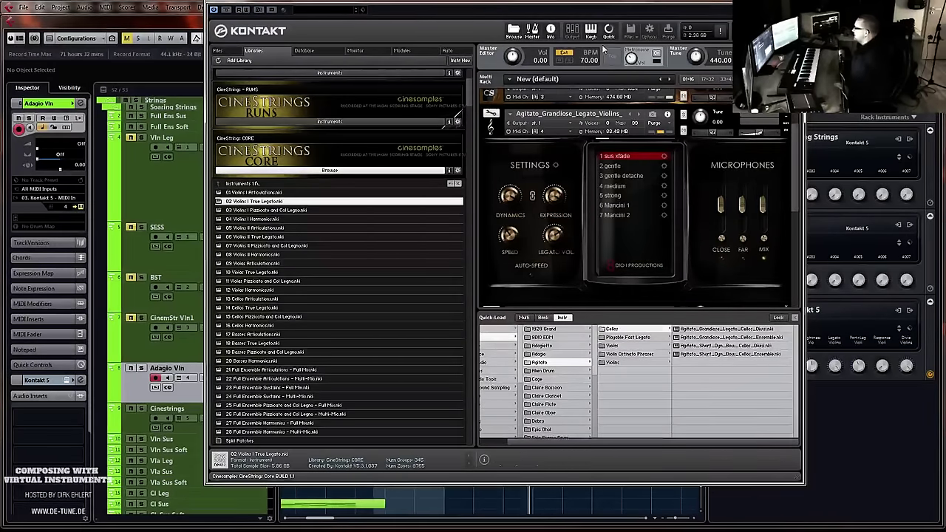
drag(592, 3, 945, 40)
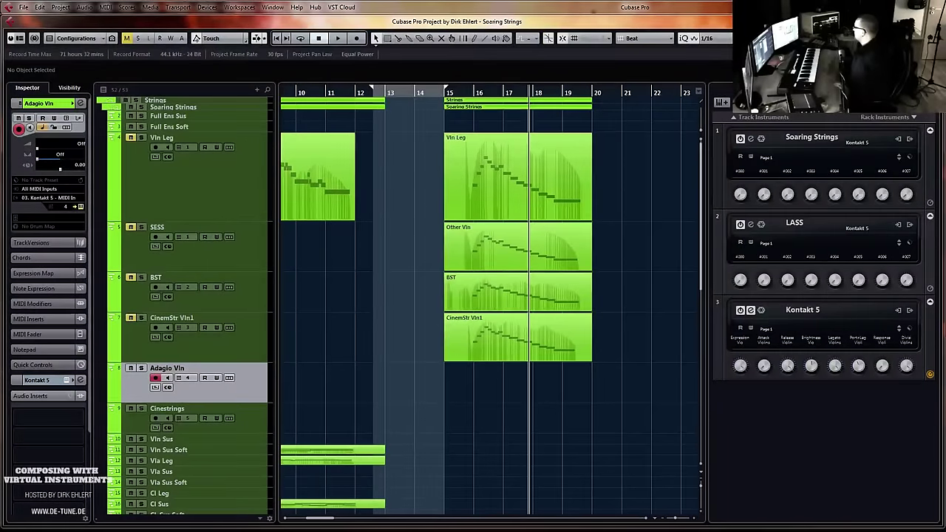
Record the violin passage on the Adagio Vln track from bar 15 with the Agitato patch
mouse_move(945, 22)
mouse_down()
mouse_move(651, 11)
mouse_move(945, 22)
mouse_up()
click(765, 206)
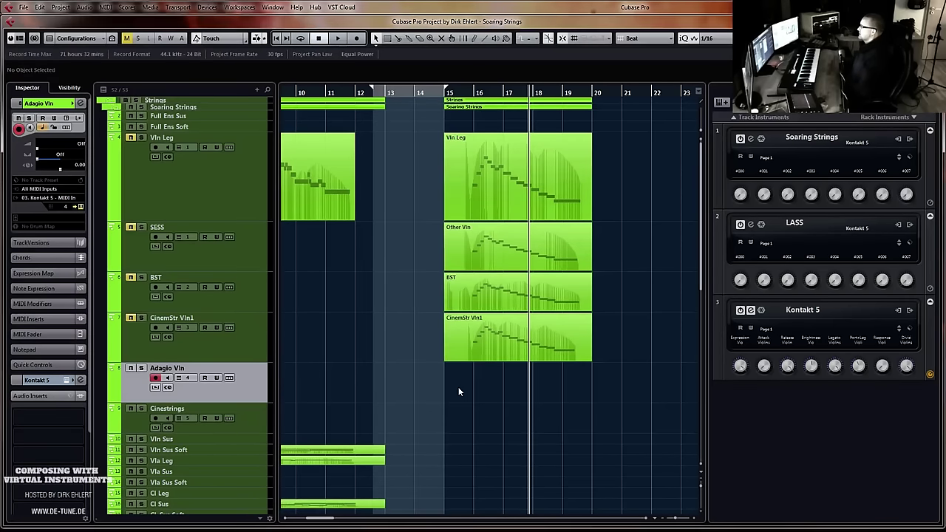
key(KP_Multiply)
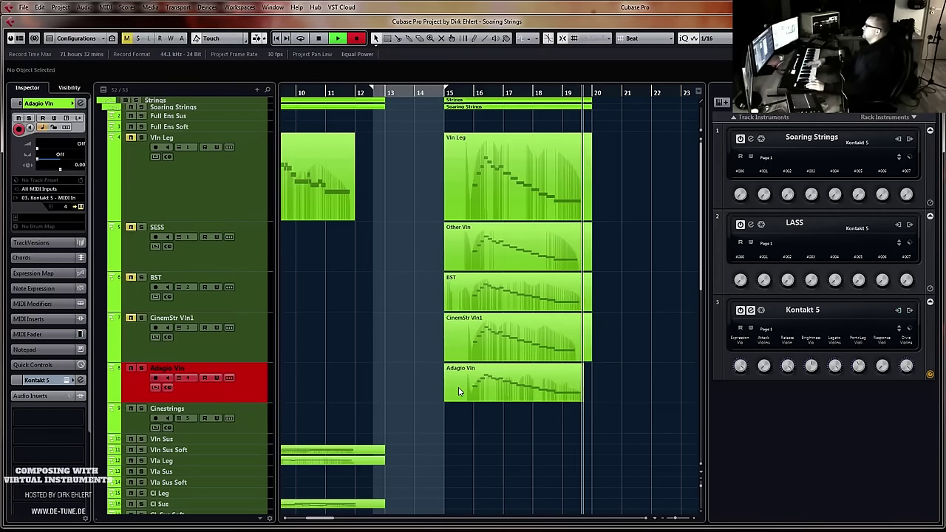
key(space)
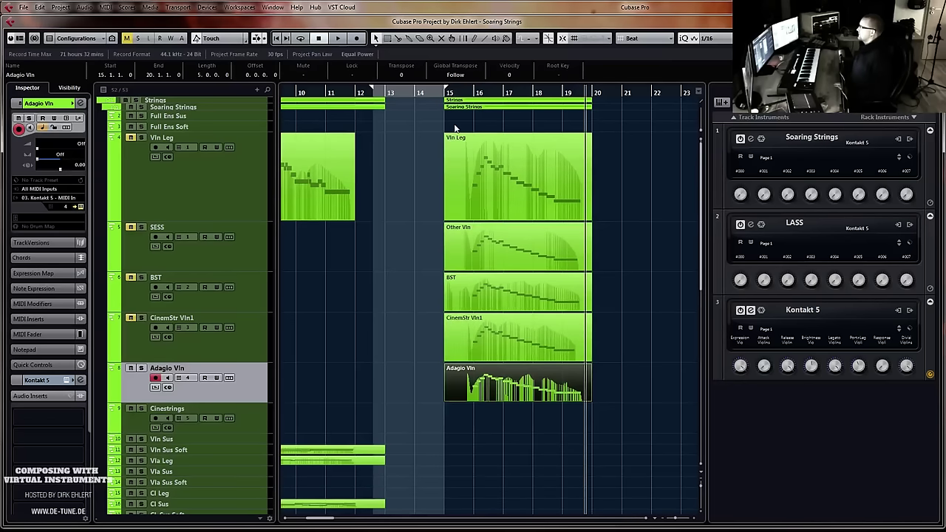
Place the playback cursor about midway through bar 15 and enlarge the timeline around the recorded takes
click(457, 94)
click(454, 153)
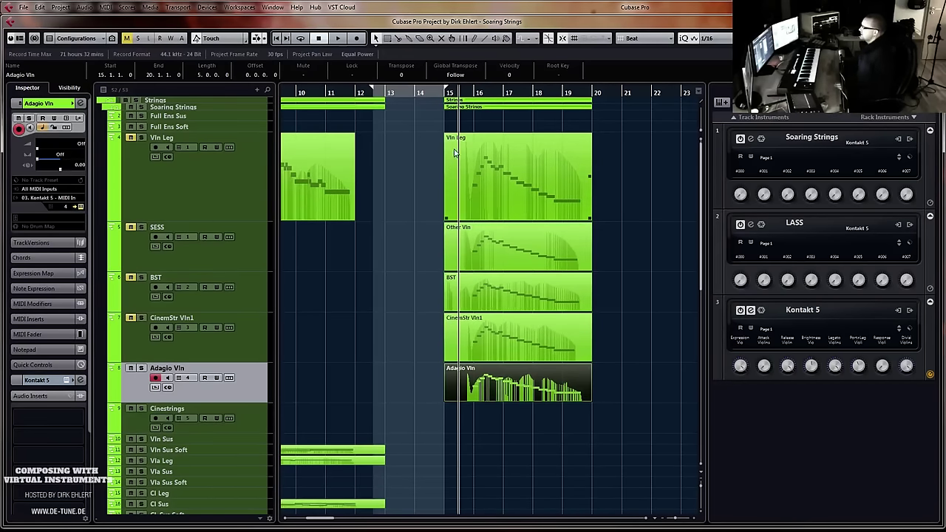
click(510, 234)
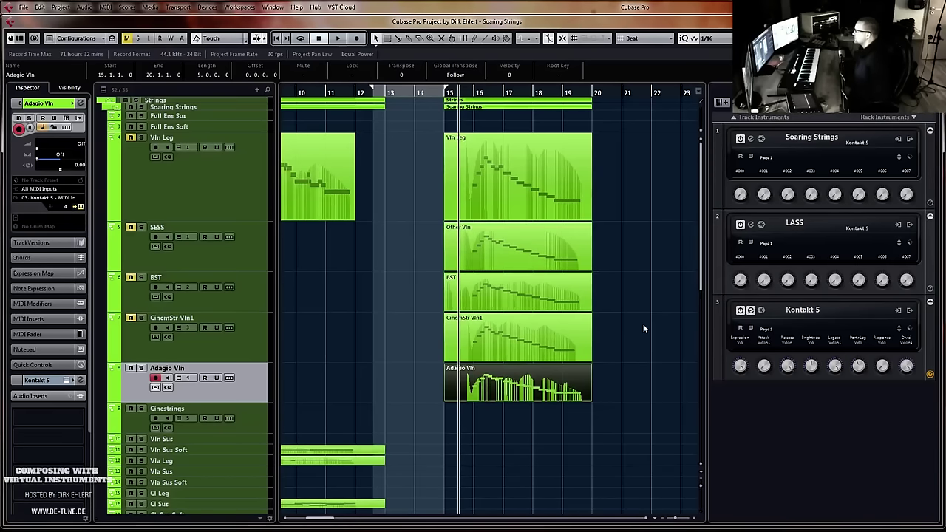
key(h)
key(h)
key(h)
key(h)
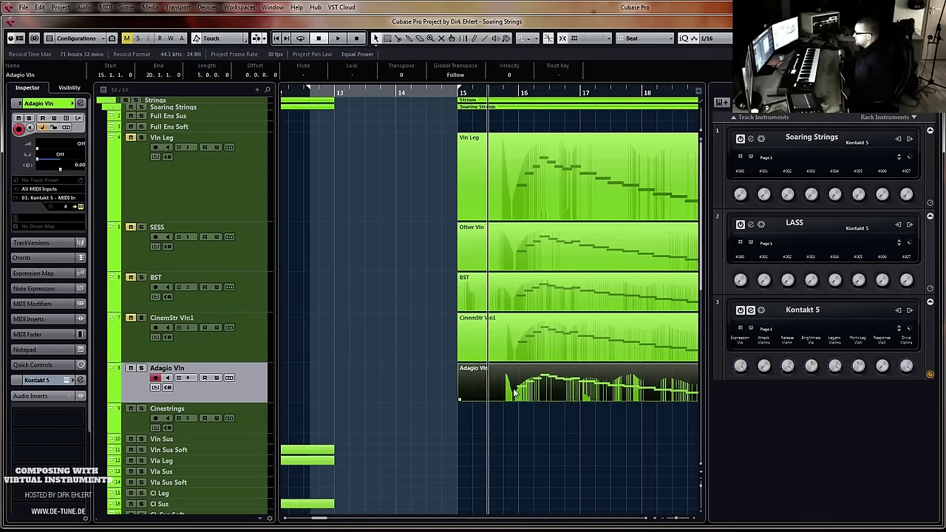
Rename the Adagio Vln track as Agitato Grandiose and slightly reduce its track height
double_click(167, 369)
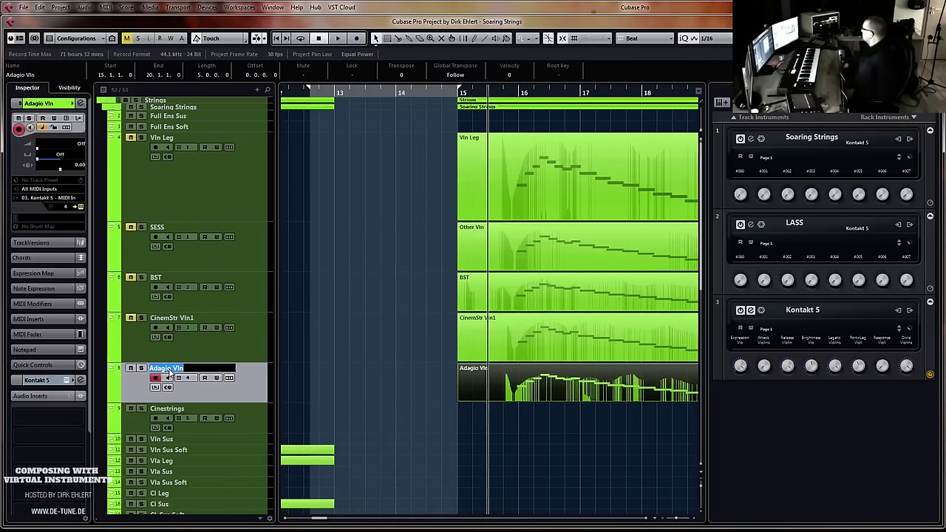
text(Agitato Gra)
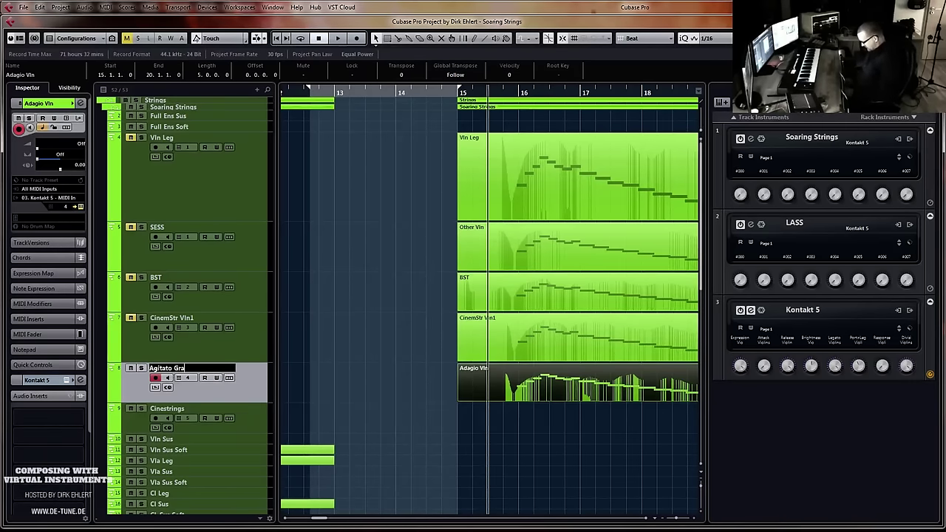
text(ndiose)
key(Return)
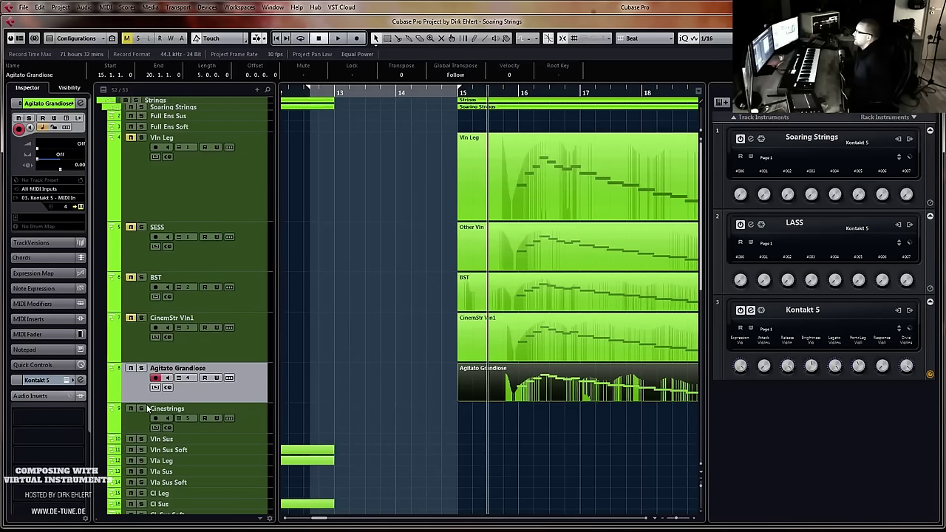
mouse_move(198, 400)
mouse_down()
mouse_move(200, 383)
mouse_move(201, 394)
mouse_up()
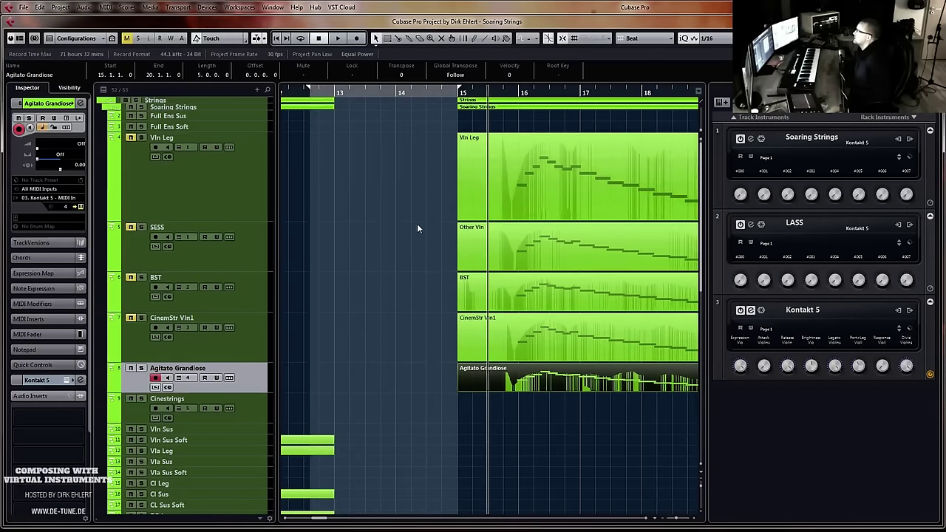
Play back the Agitato Grandiose take, stop it, and mute that track with Vln Leg unmuted instead
key(space)
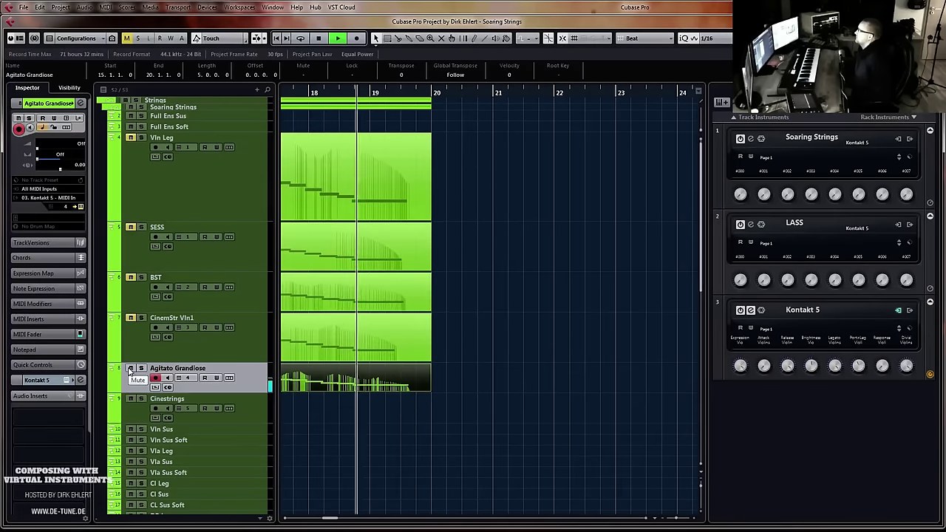
key(space)
click(130, 368)
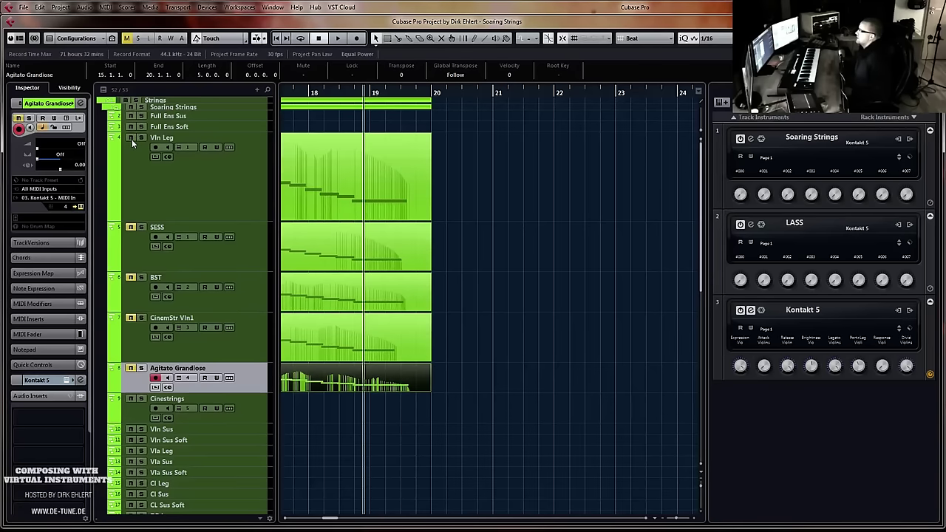
Play the Vln Leg recording of the same passage from bar 15 for comparison and stop playback
key(KP_0)
key(space)
key(KP_1)
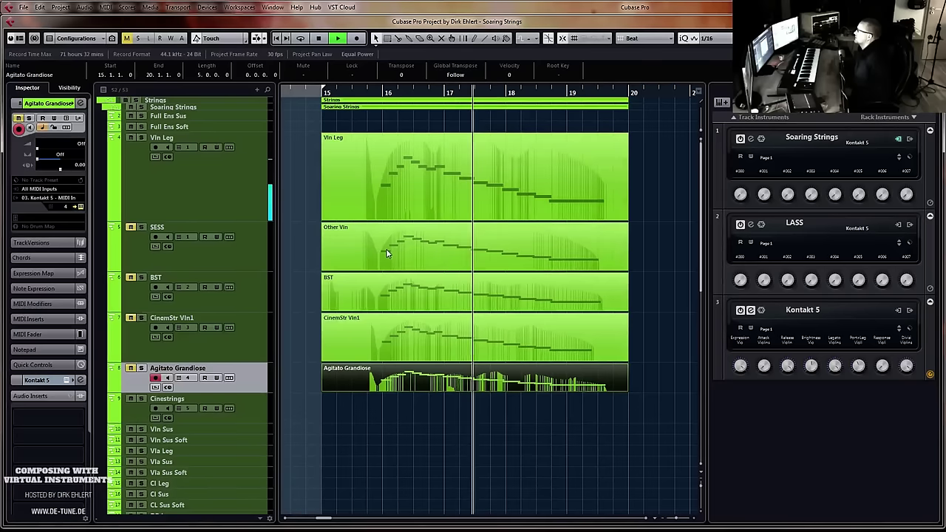
key(space)
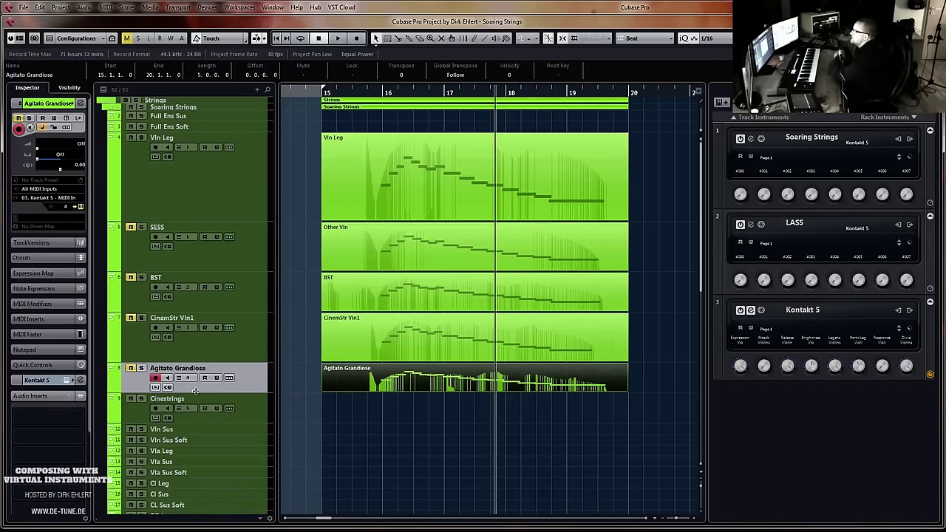
Select the Cinestrings track and record the violin passage on it from bar 15 with Vln Leg muted
click(248, 405)
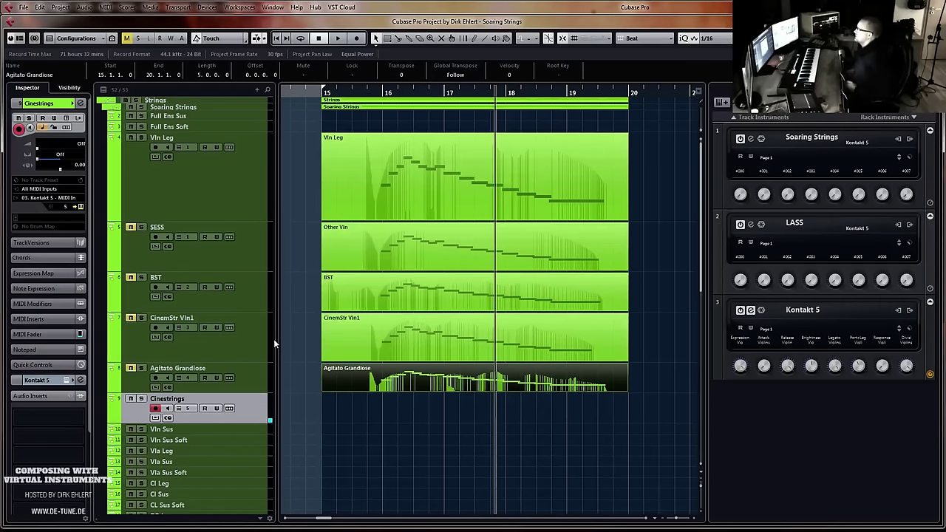
key(l)
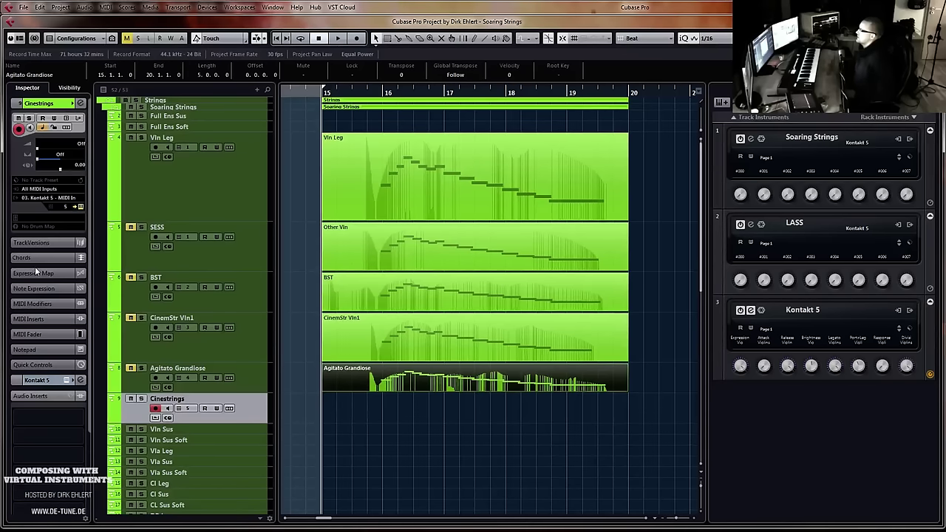
key(KP_Multiply)
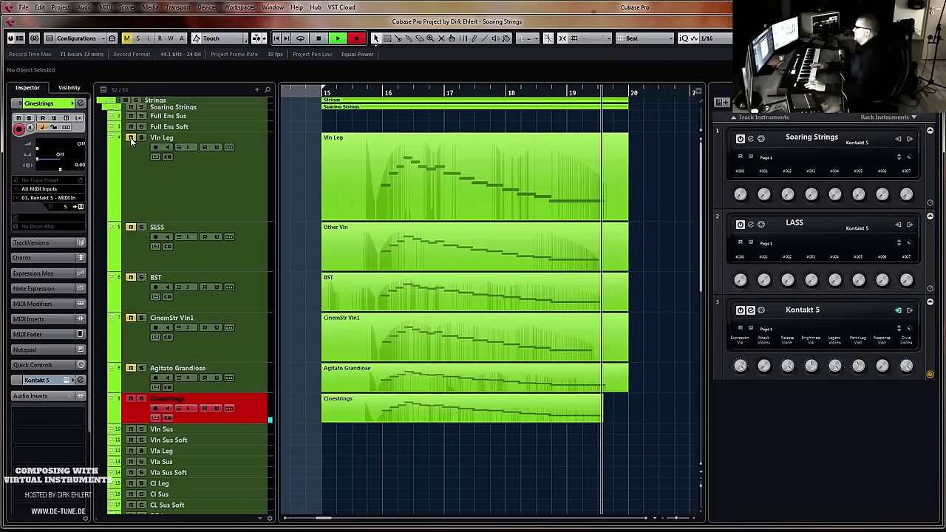
key(space)
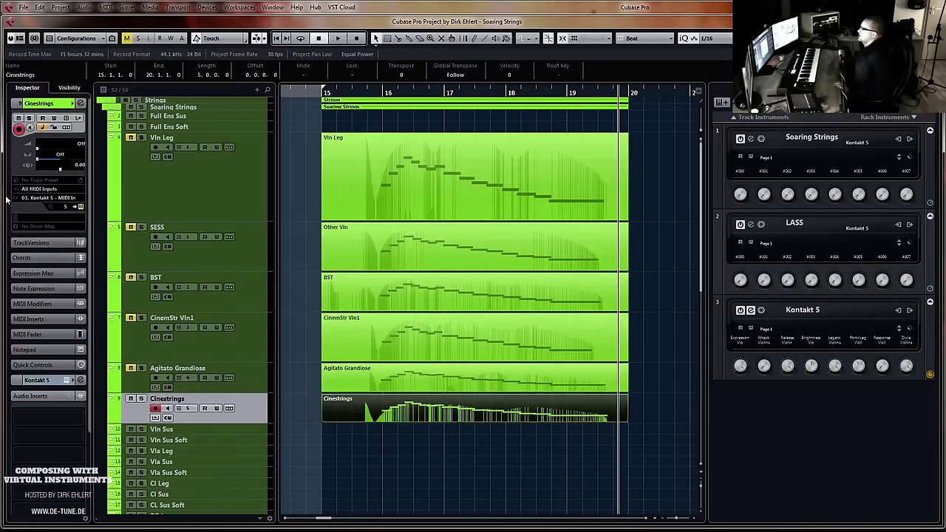
Play back the Cinestrings take from late in bar 15 while viewing its patch in Kontakt 5, and return to the project
click(368, 93)
key(space)
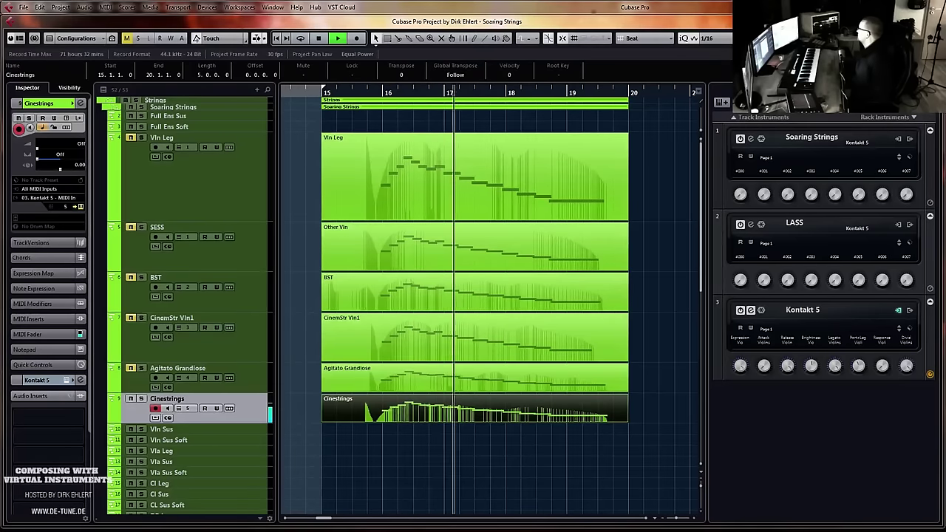
click(750, 310)
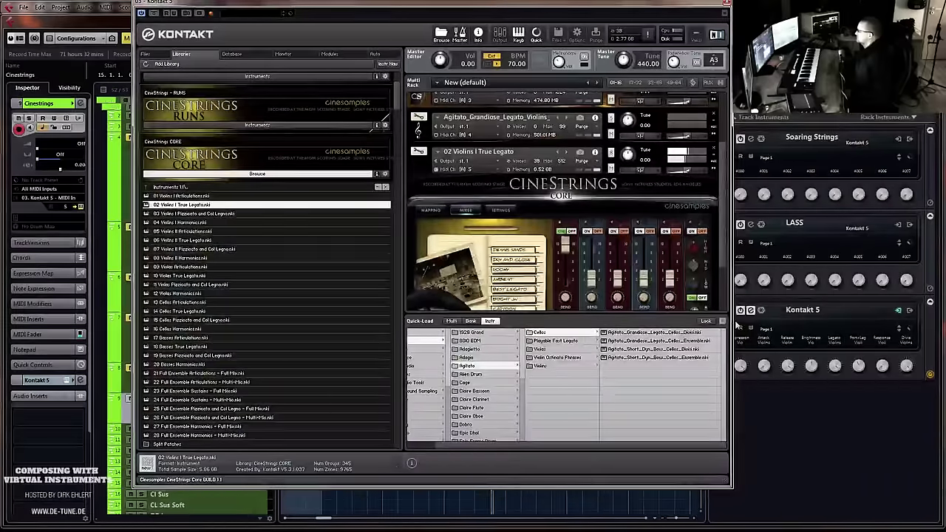
click(541, 35)
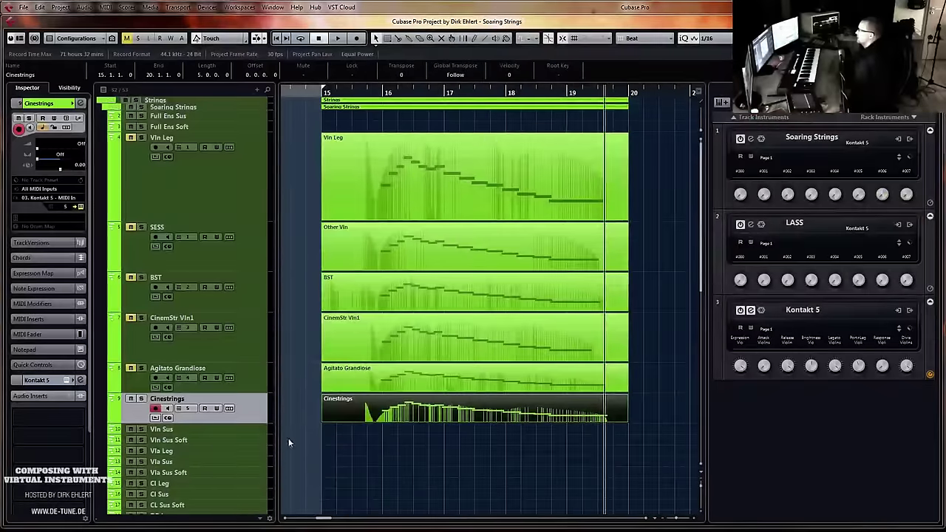
Add the play_VST_x64 sampler as a rack instrument with an assigned MIDI track, and make that track taller
click(873, 120)
click(813, 177)
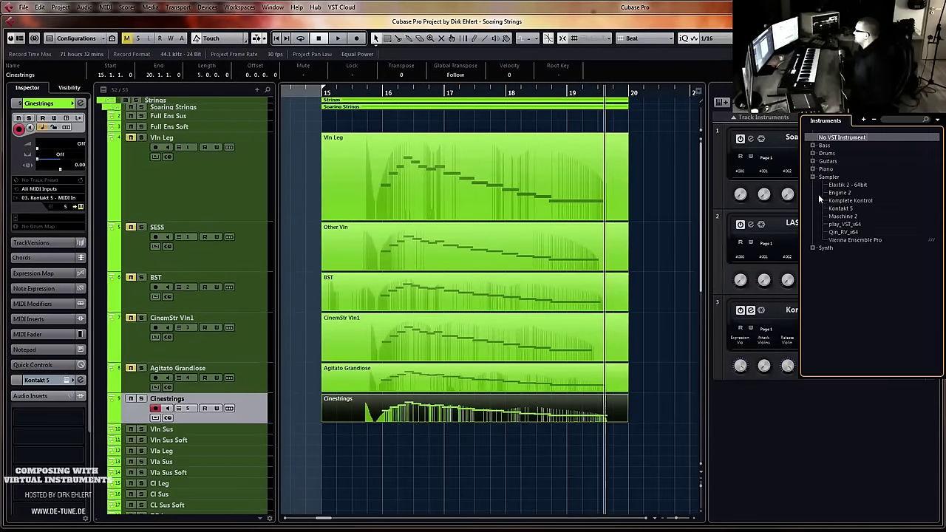
double_click(845, 225)
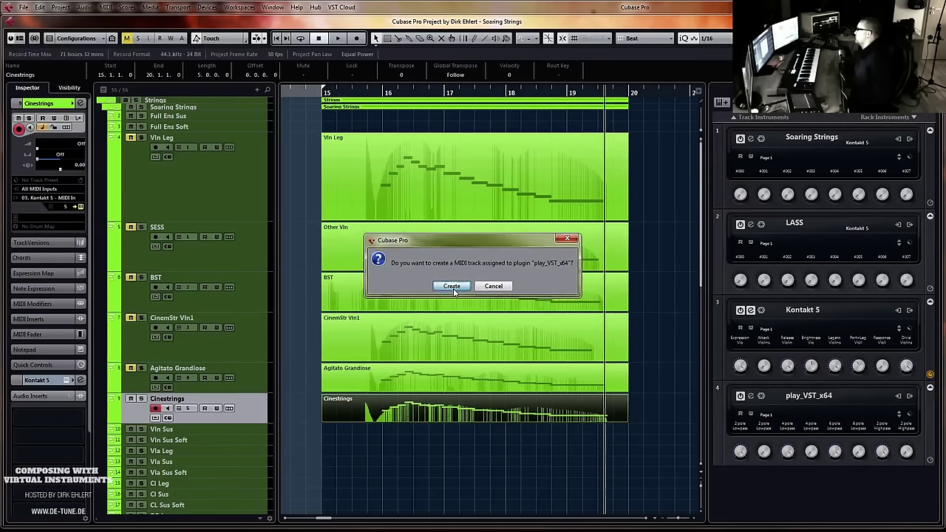
click(453, 287)
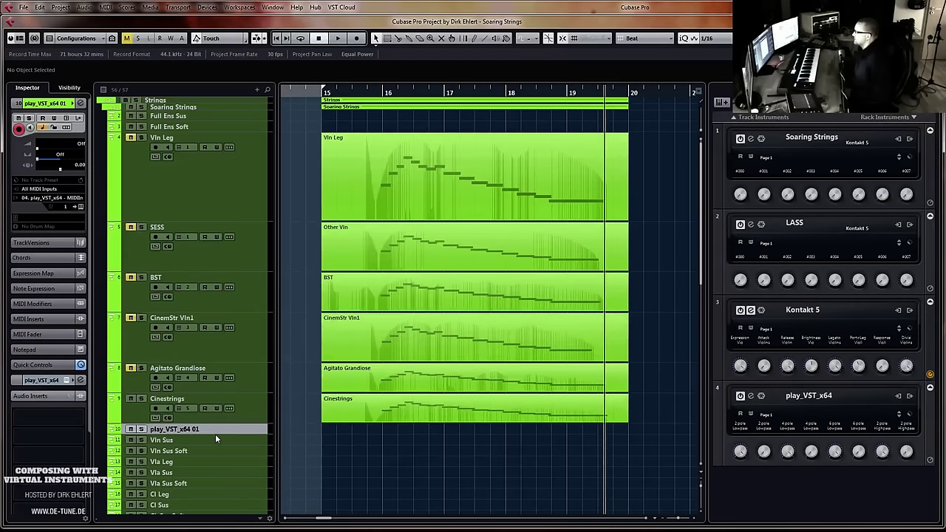
drag(217, 434, 219, 459)
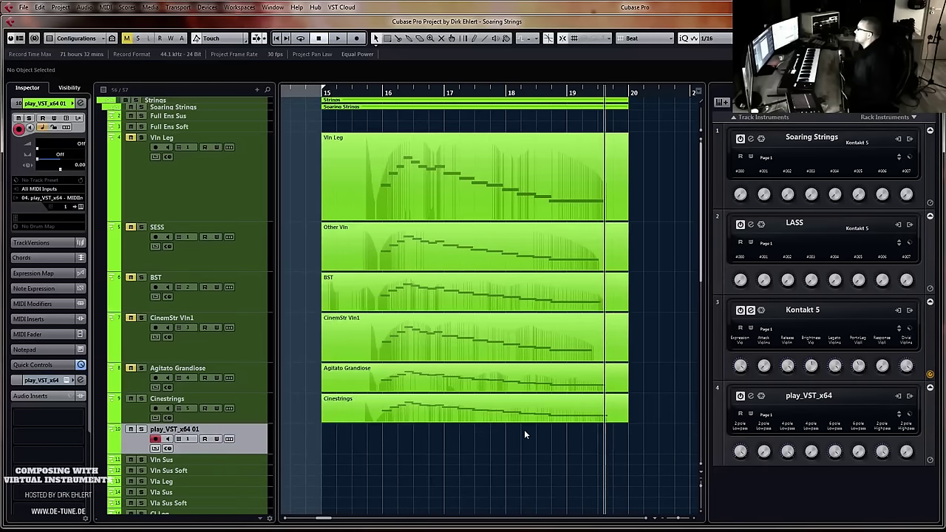
Load "1st Violins legato bc + slur Ni.ewi" into play_VST_x64 from EW Hollywood Strings Diamond, _MidTree, 1st Violins, in the 10 Legato Bow Change Powerful folder
click(750, 396)
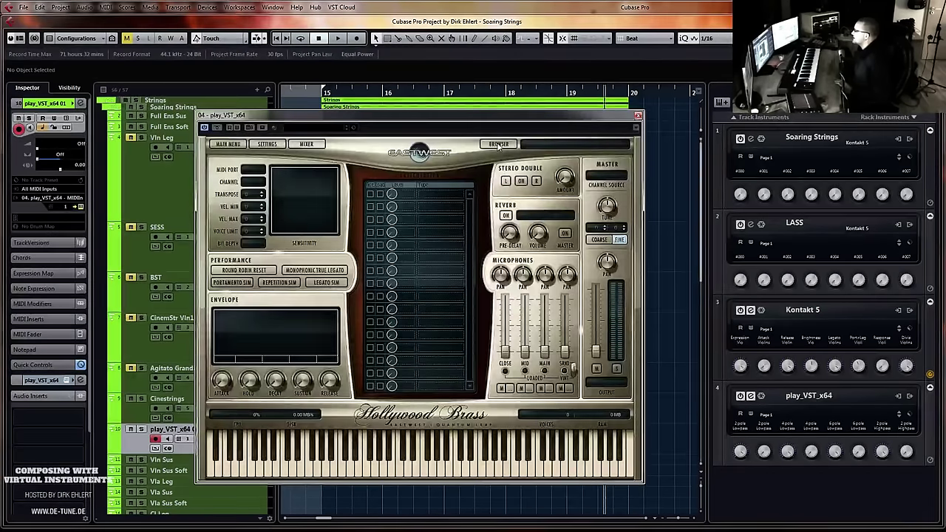
click(498, 144)
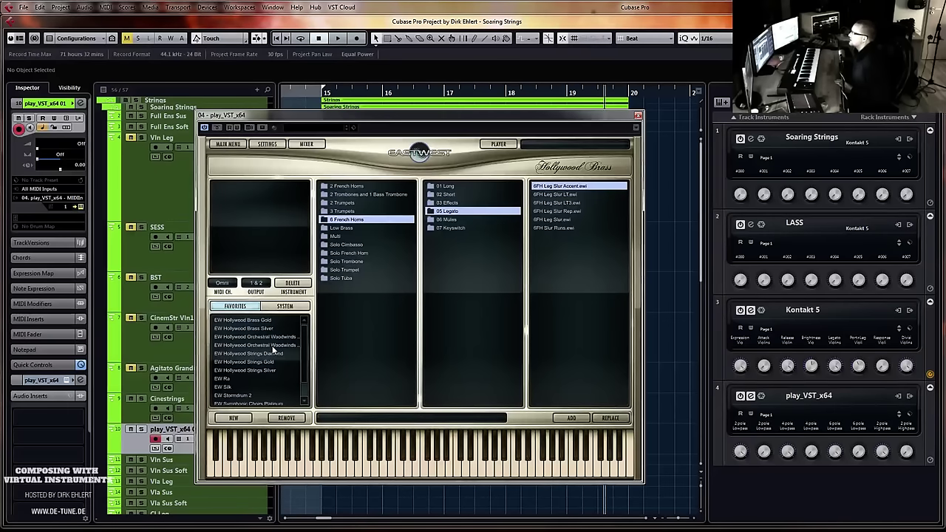
scroll(271, 347, down, 2)
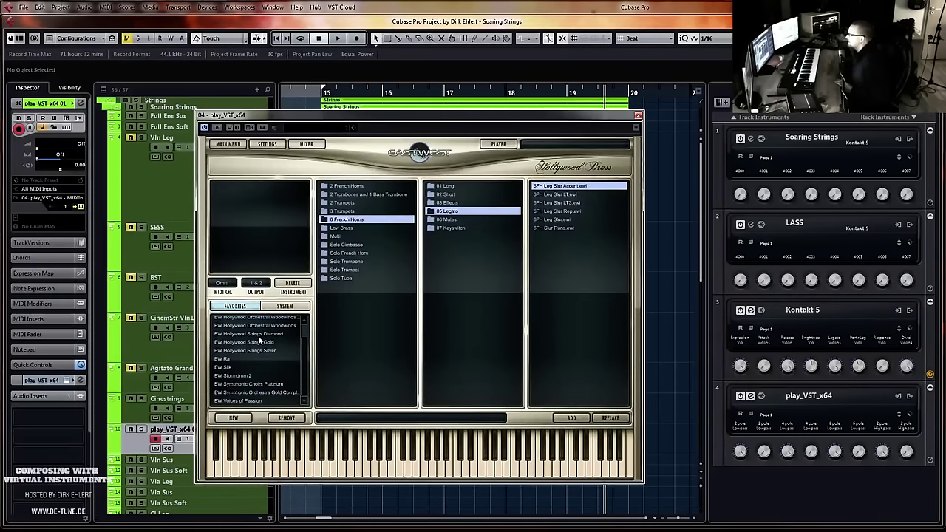
click(262, 335)
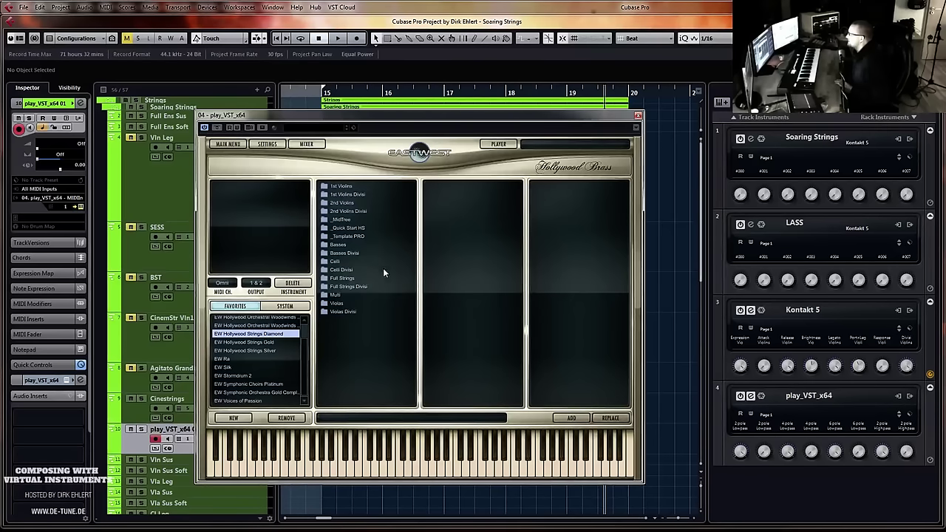
click(347, 220)
click(448, 186)
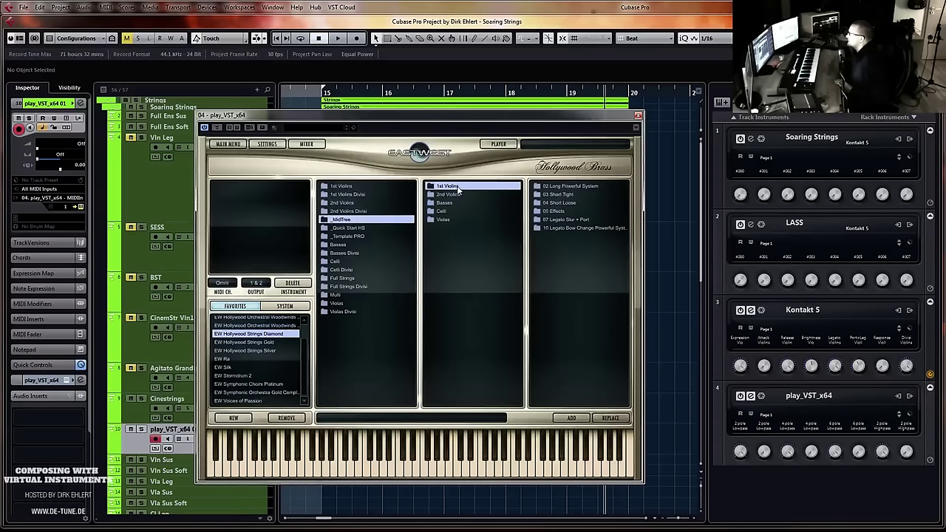
click(562, 229)
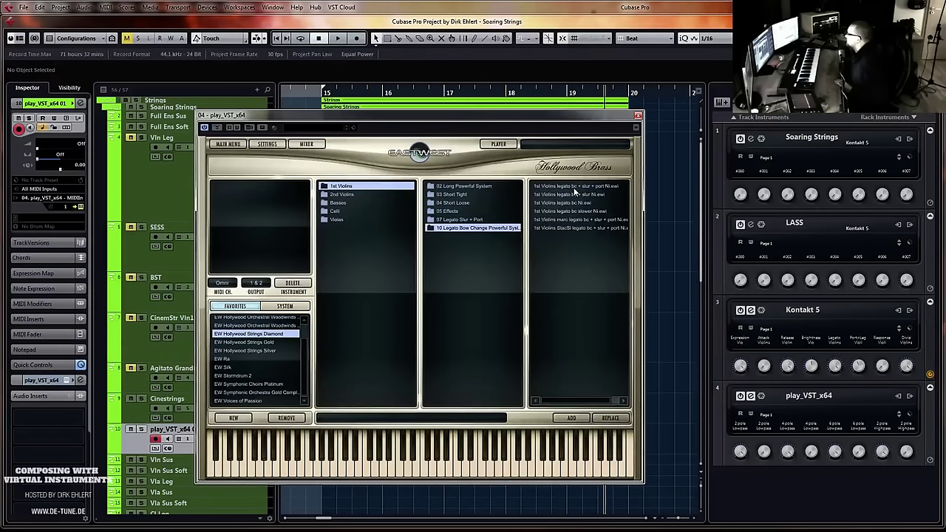
double_click(570, 195)
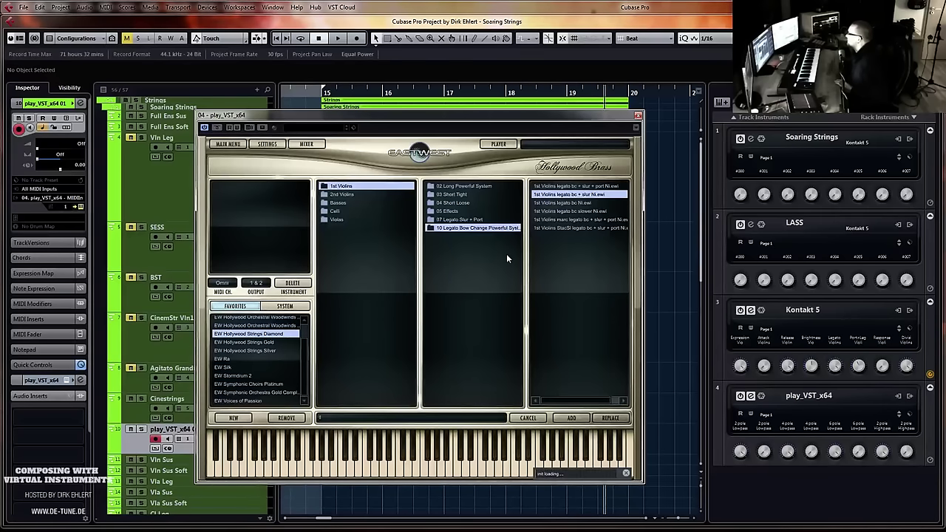
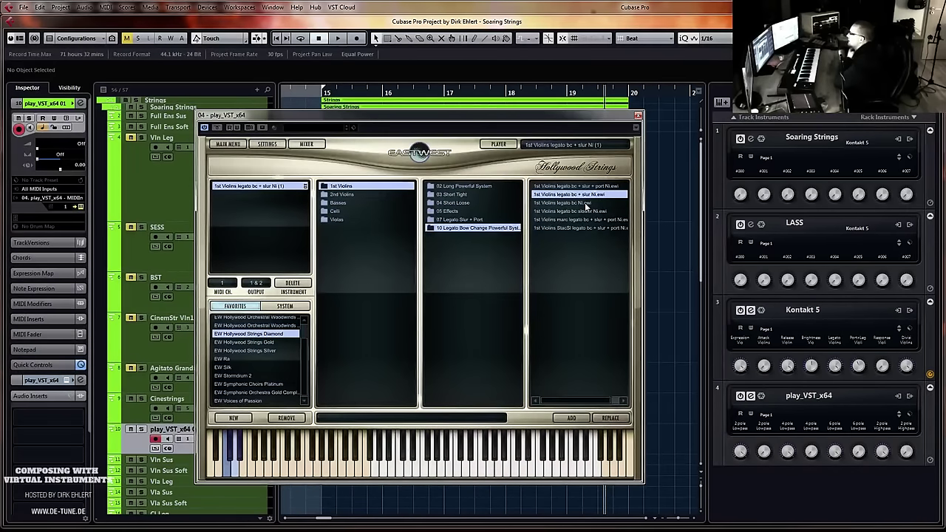
Replace the current EastWest Play instrument with "1st Violins legato bc Ni", show its player view and close the plug-in window
double_click(584, 203)
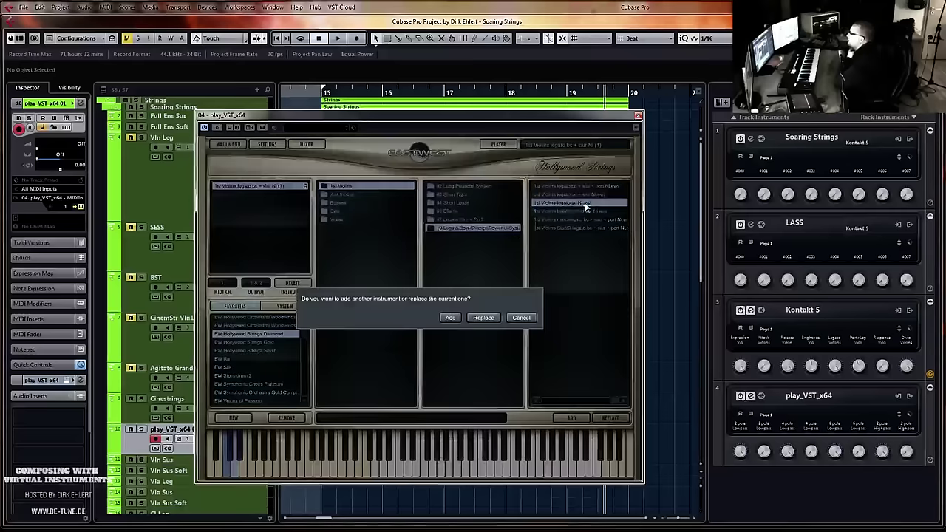
click(484, 317)
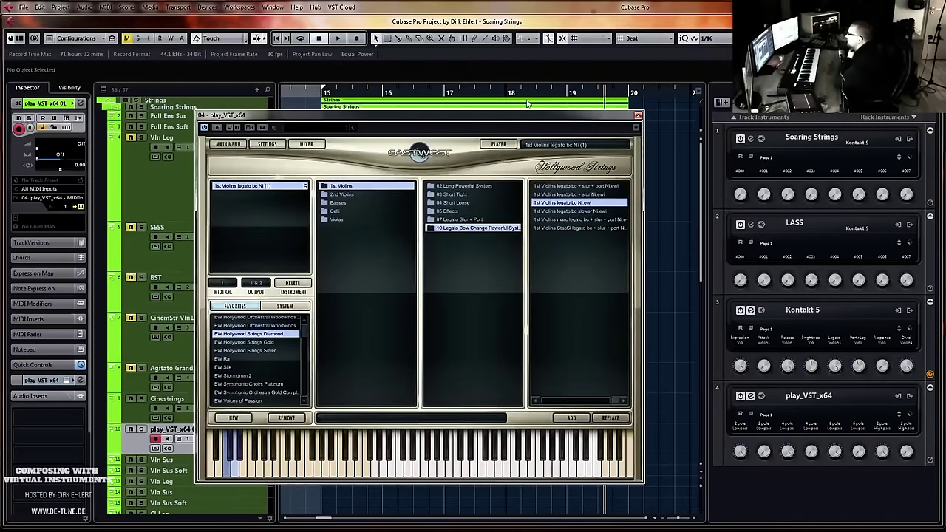
click(496, 147)
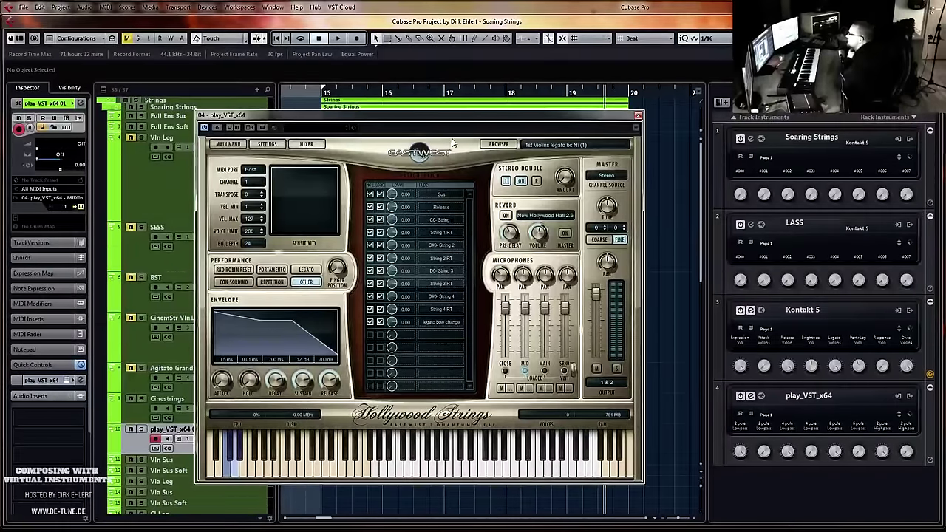
click(639, 116)
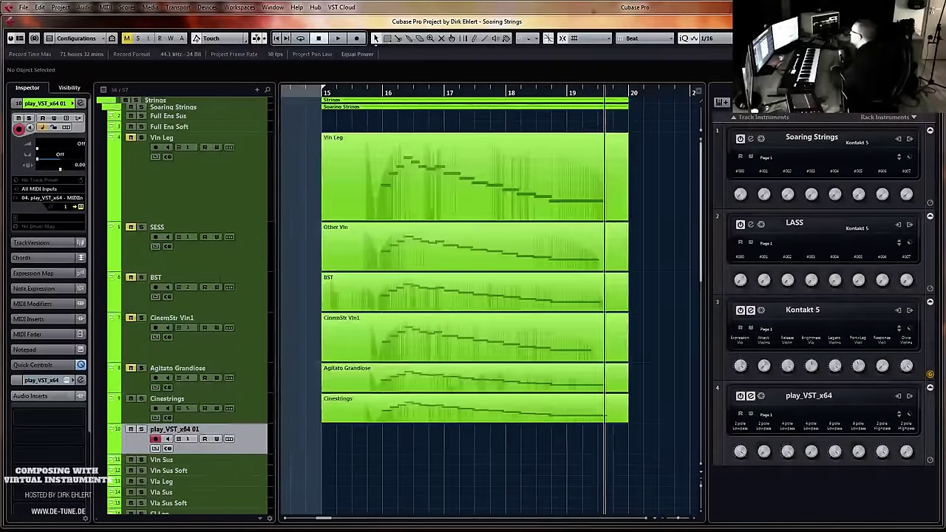
Rename the play_VST_x64 01 track as "HWS Vln 1 BC Leg"
double_click(200, 430)
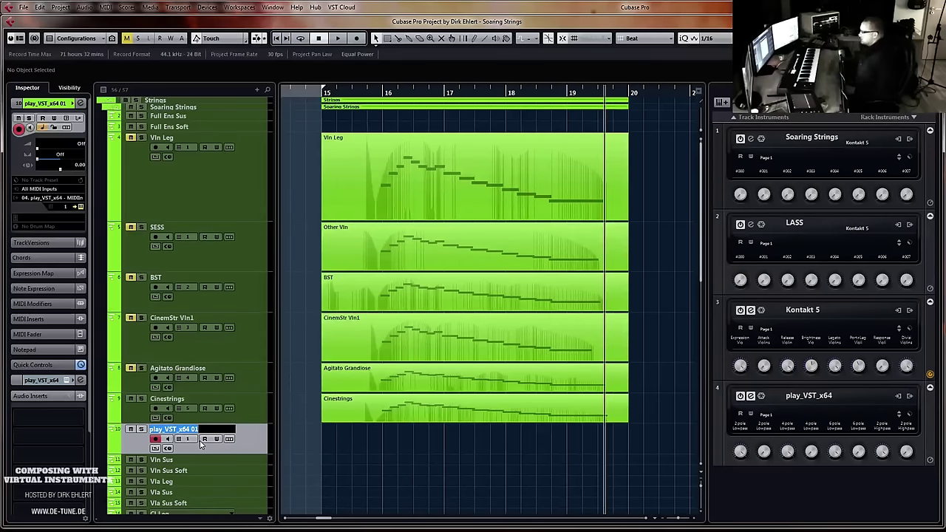
text(HWS)
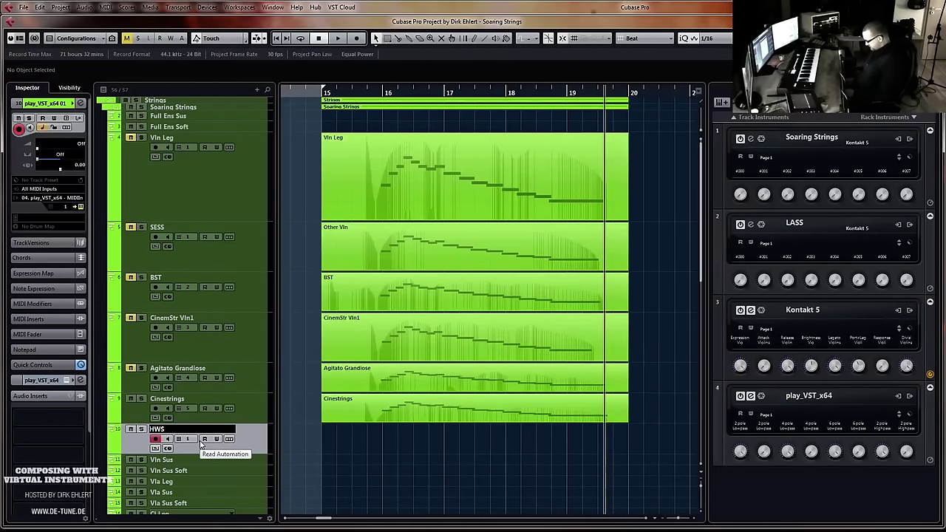
text( Vln 1 B)
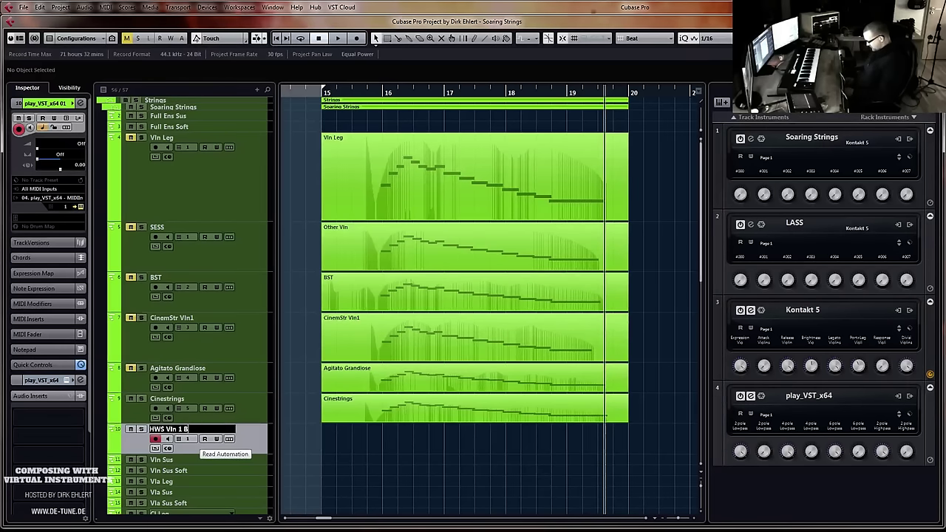
text(C Leg)
key(Return)
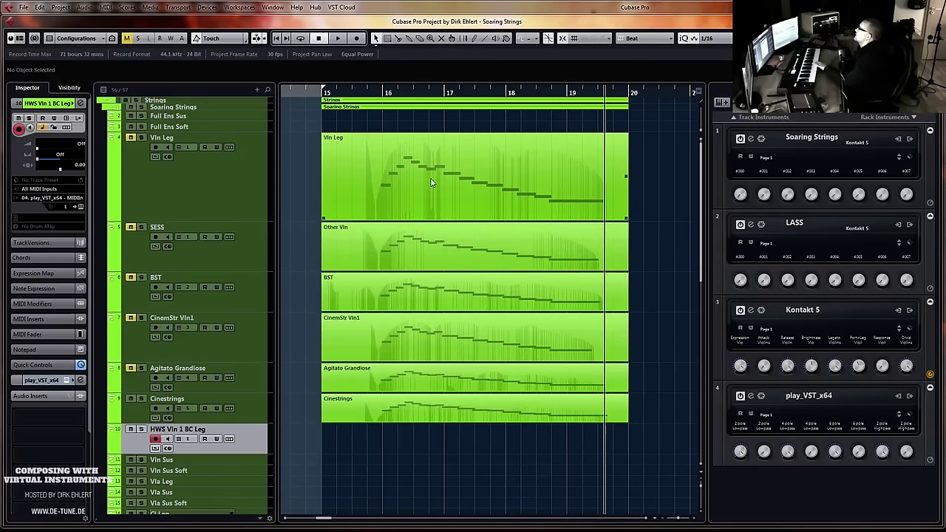
Return the playhead to bar 15 and select the HWS Vln 1 BC Leg track so it is armed for recording
click(648, 255)
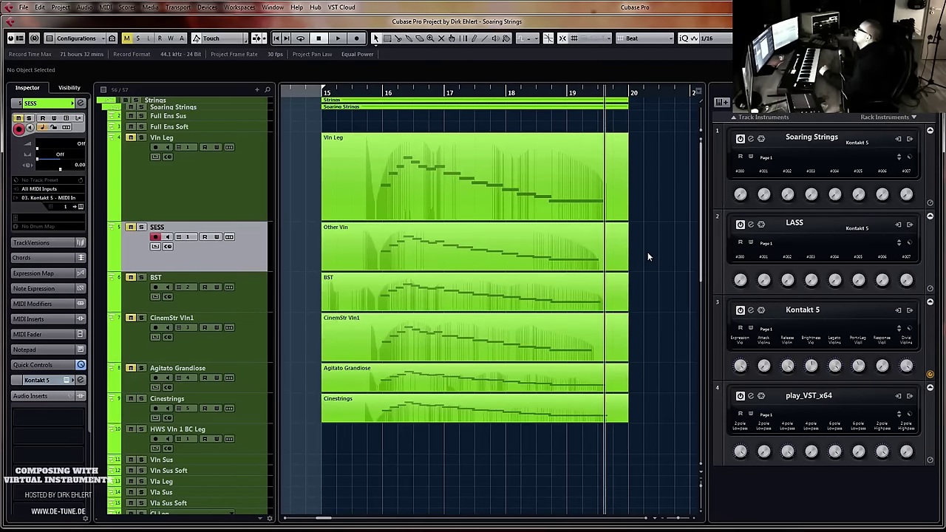
key(KP_0)
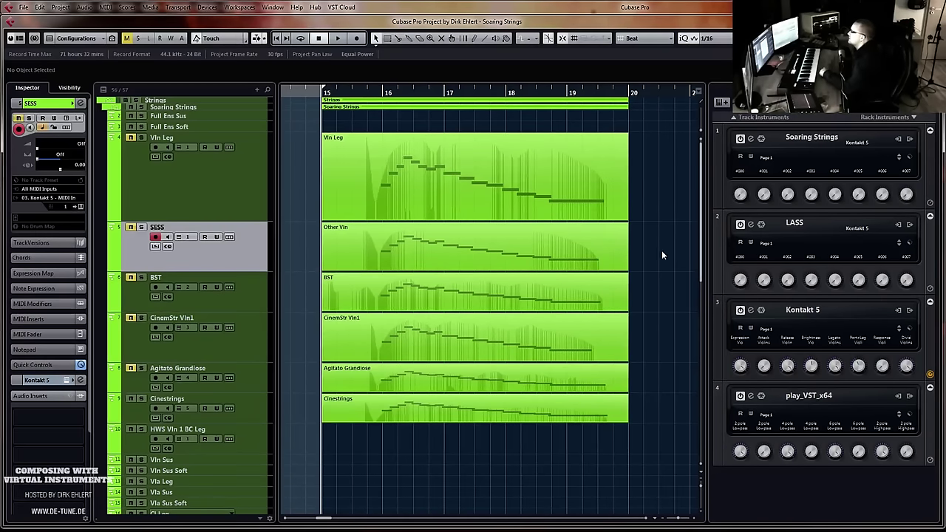
scroll(424, 217, down, 2)
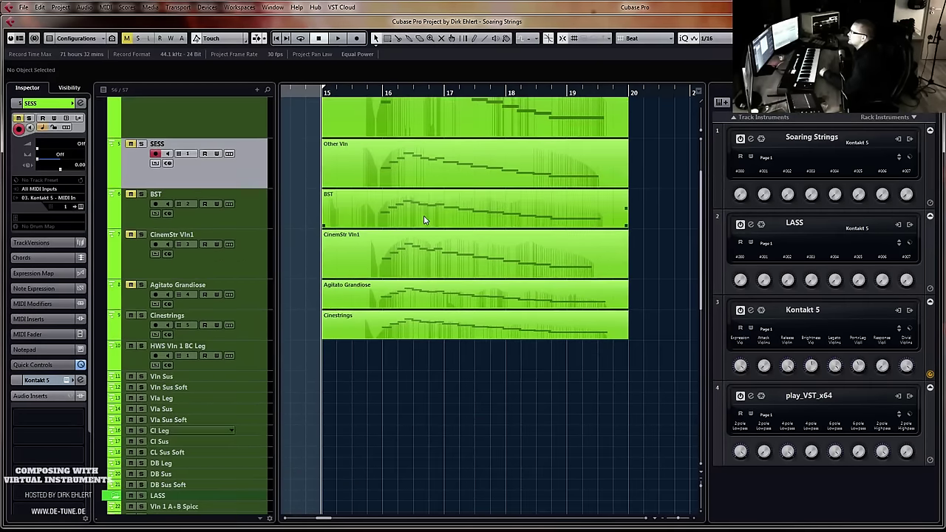
click(258, 355)
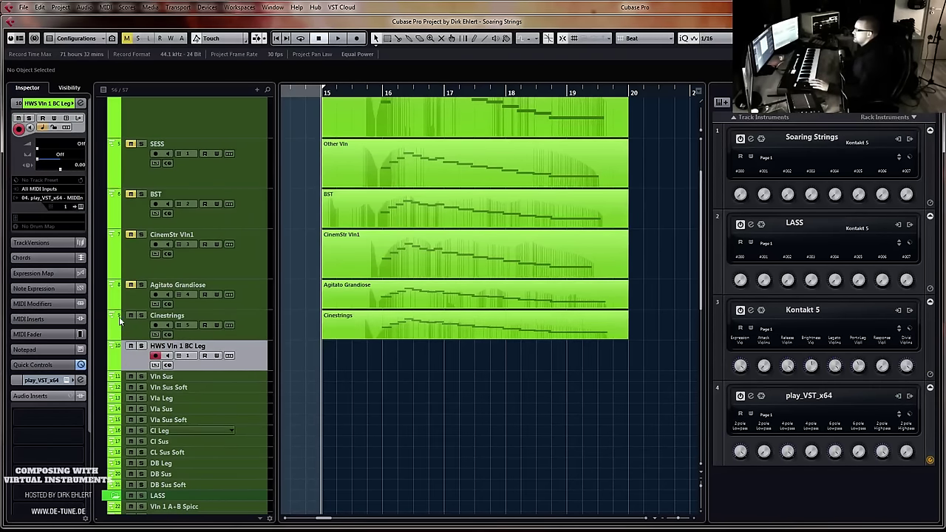
scroll(300, 295, up, 3)
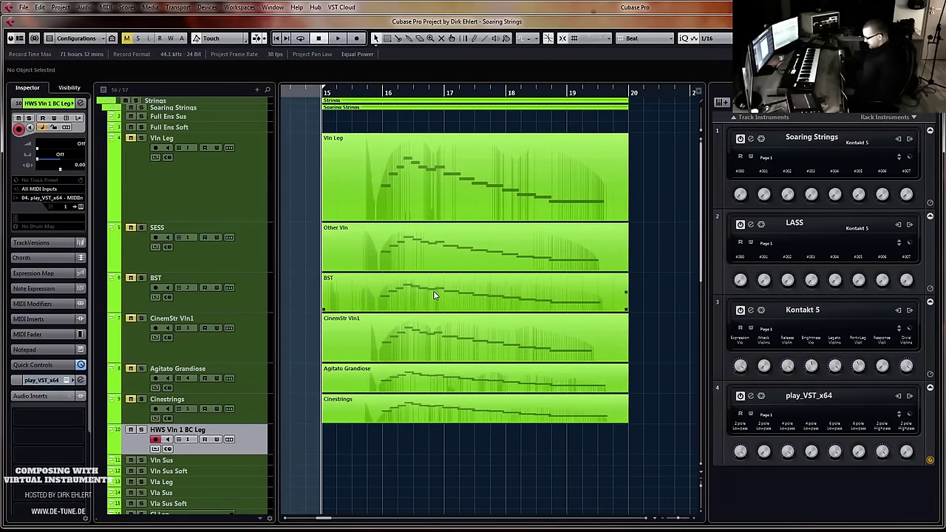
key(KP_Multiply)
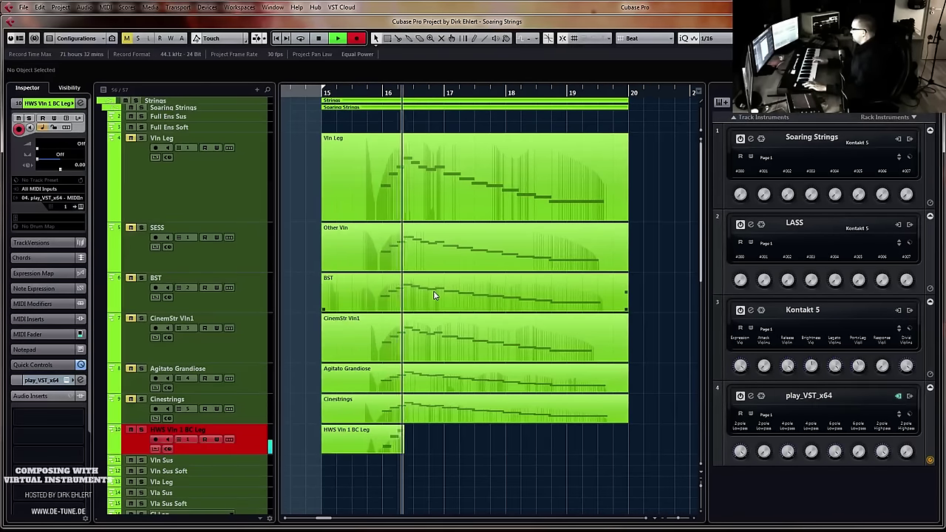
key(space)
key(ctrl+z)
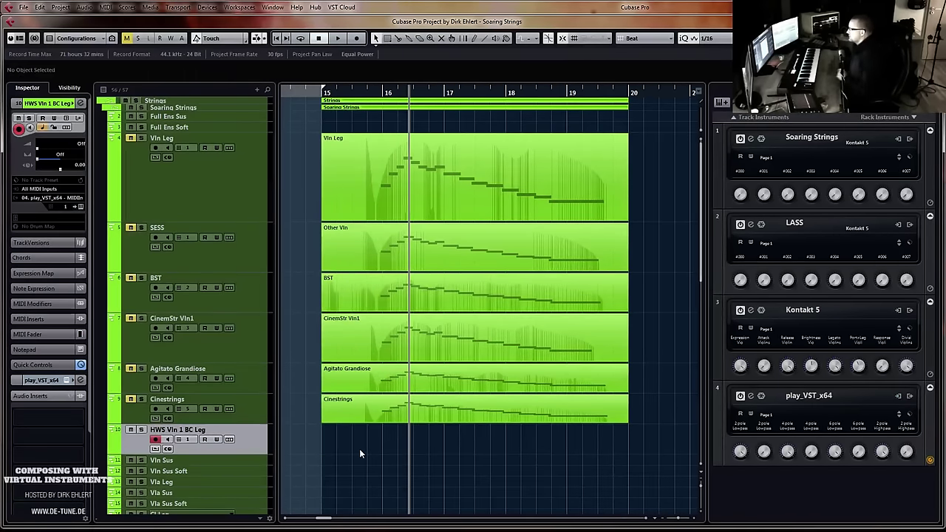
Record the legato violin melody on the HWS Vln 1 BC Leg track from bar 15 up to bar 20
key(KP_1)
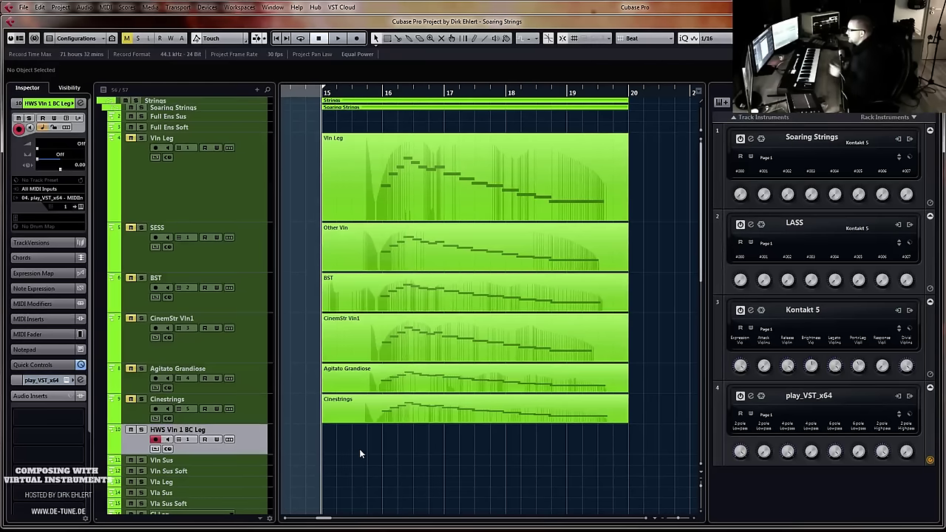
key(KP_Multiply)
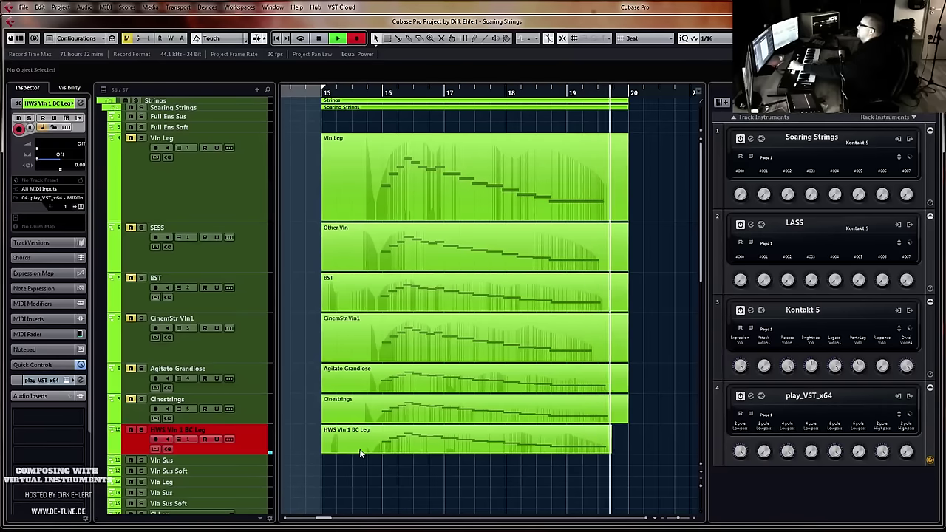
key(space)
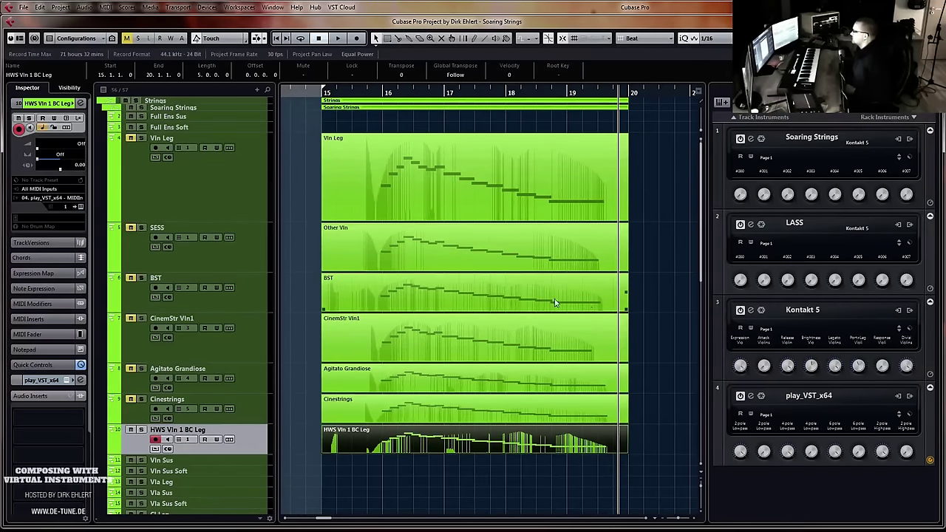
Move the left locator to about three quarters through bar 15 and place the playhead there
key(KP_0)
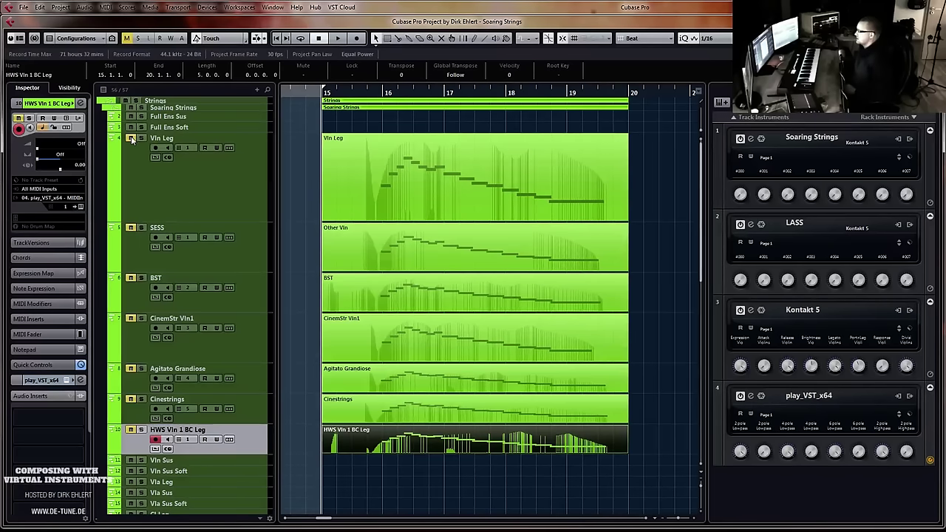
drag(323, 88, 368, 91)
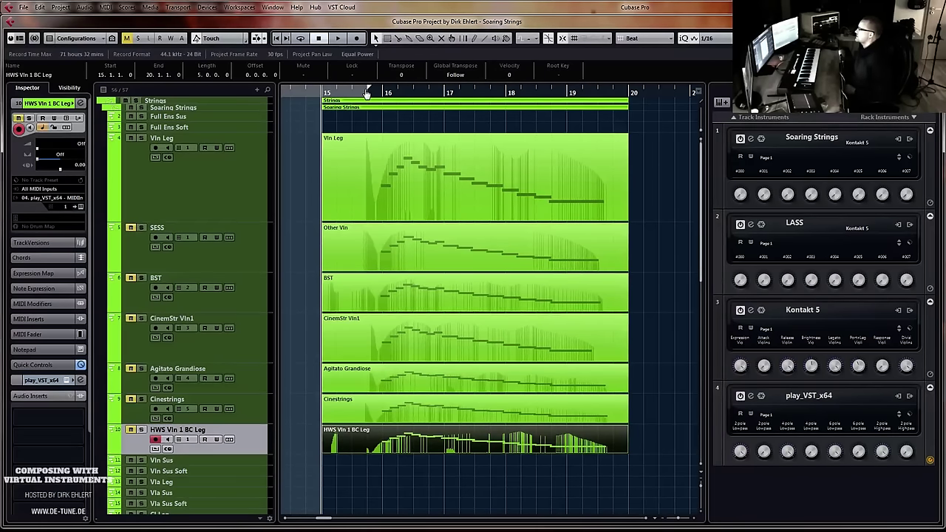
key(KP_2)
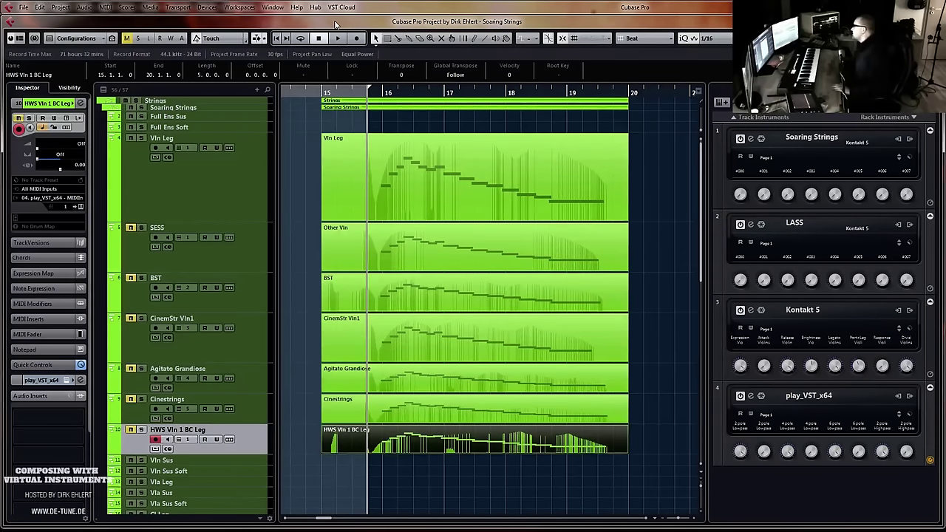
Apply the SESS track's name to the MIDI part on that track
click(236, 191)
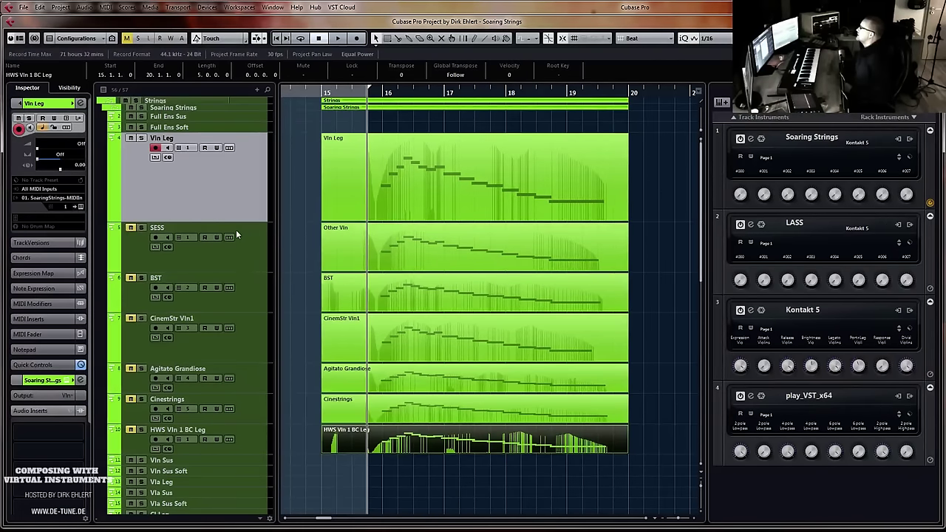
double_click(161, 231)
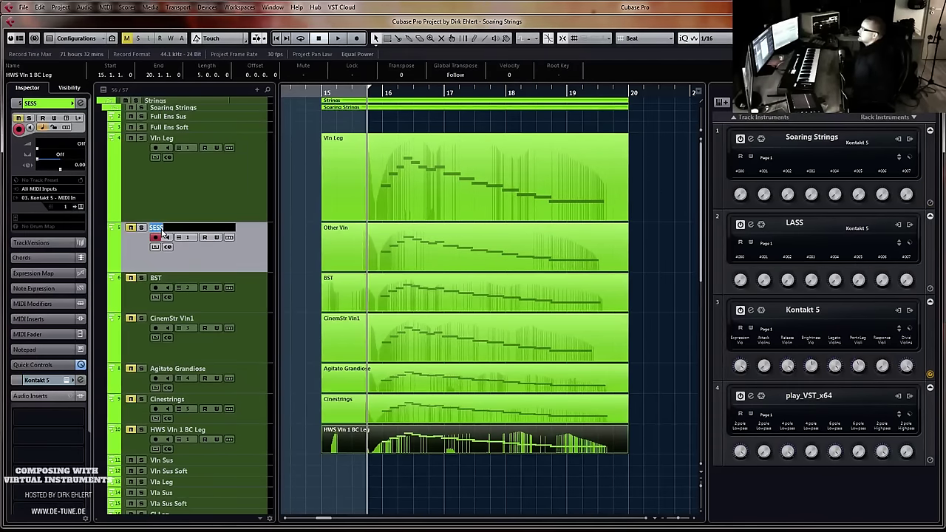
key(Return)
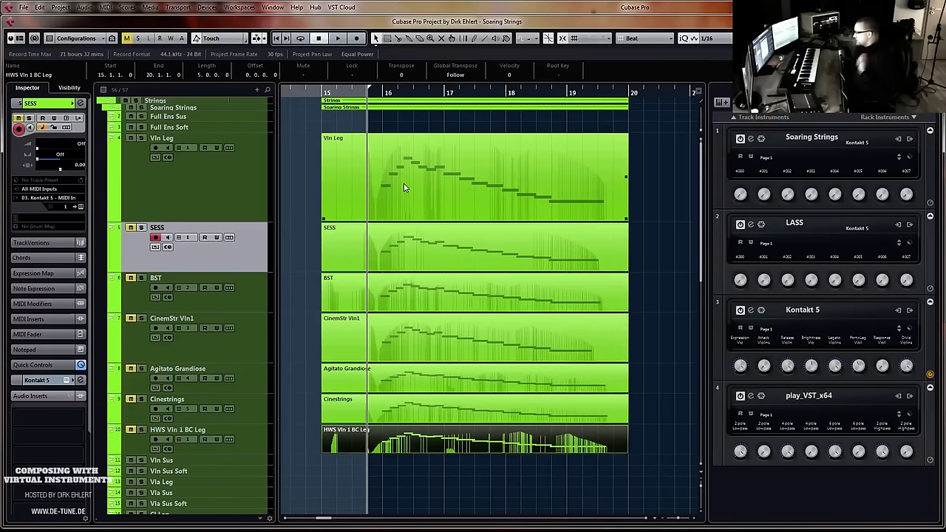
Play the melody from the left locator to compare the Vln Leg, SESS and BST tracks
key(space)
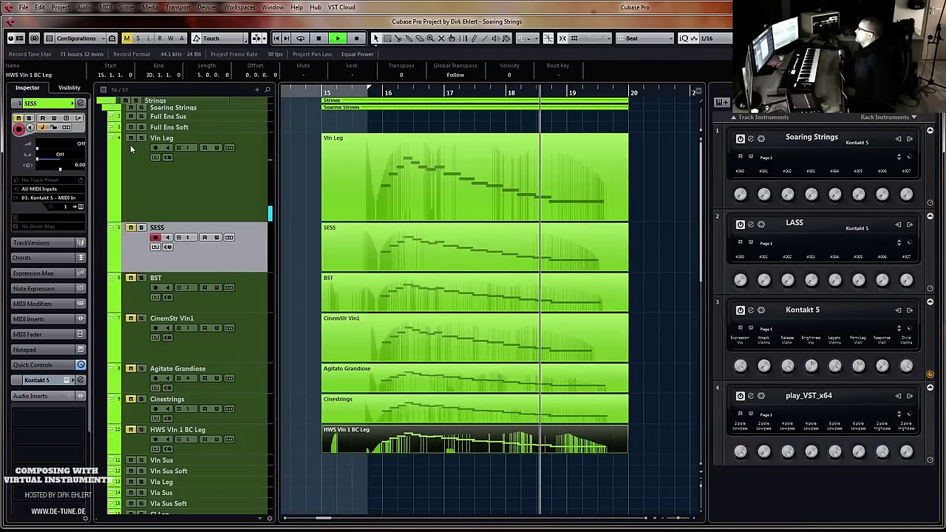
key(space)
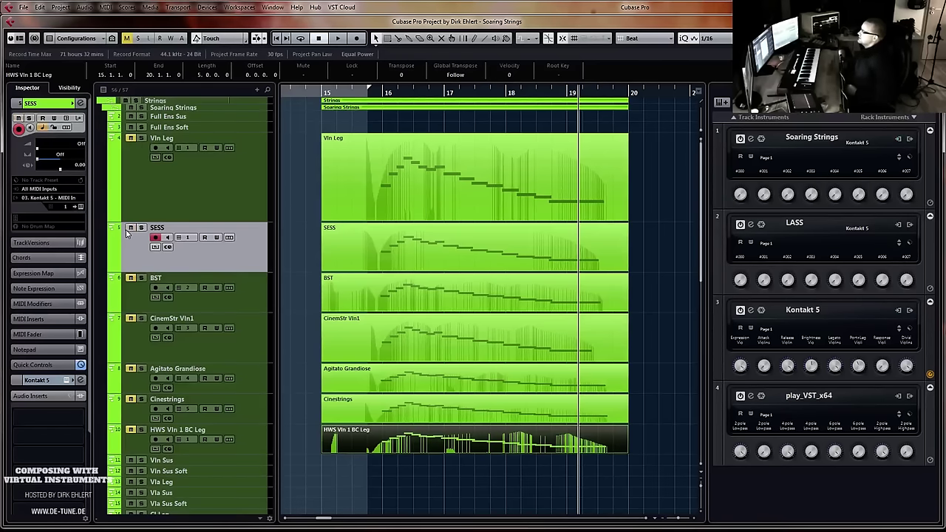
key(KP_0)
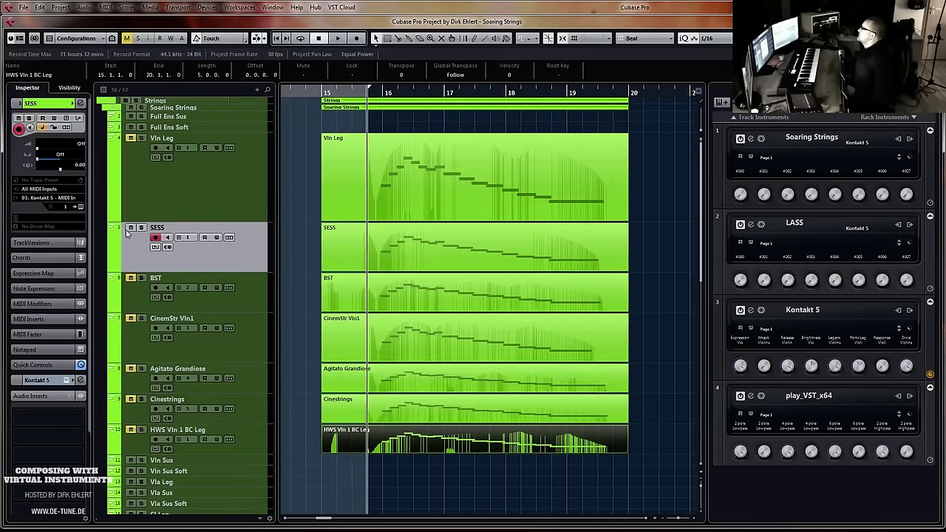
key(space)
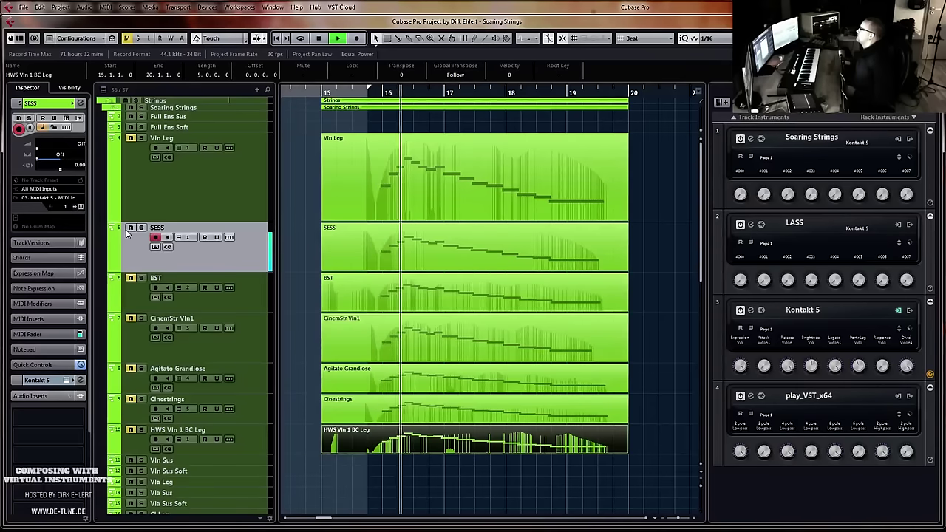
click(130, 278)
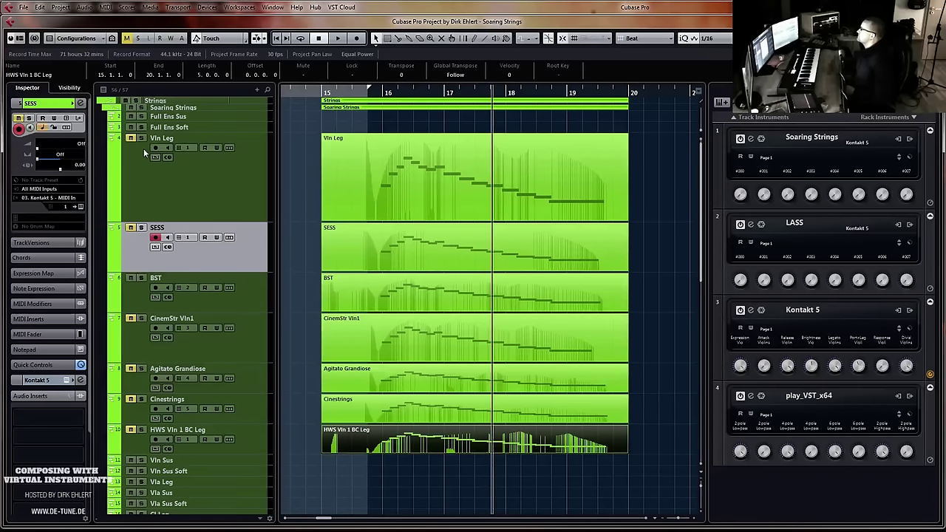
key(space)
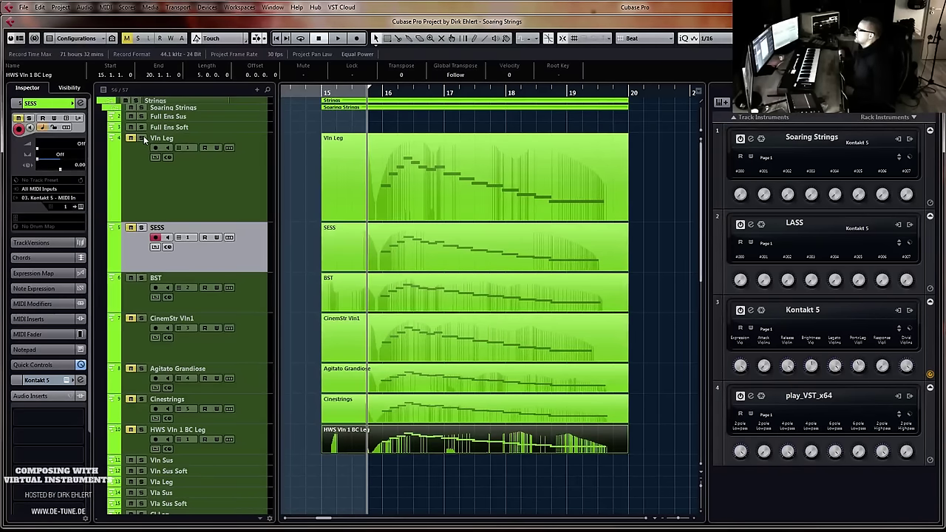
Play the melody with the Vln Leg track soloed, clear the solo, and play it on the BST track for comparison
click(141, 138)
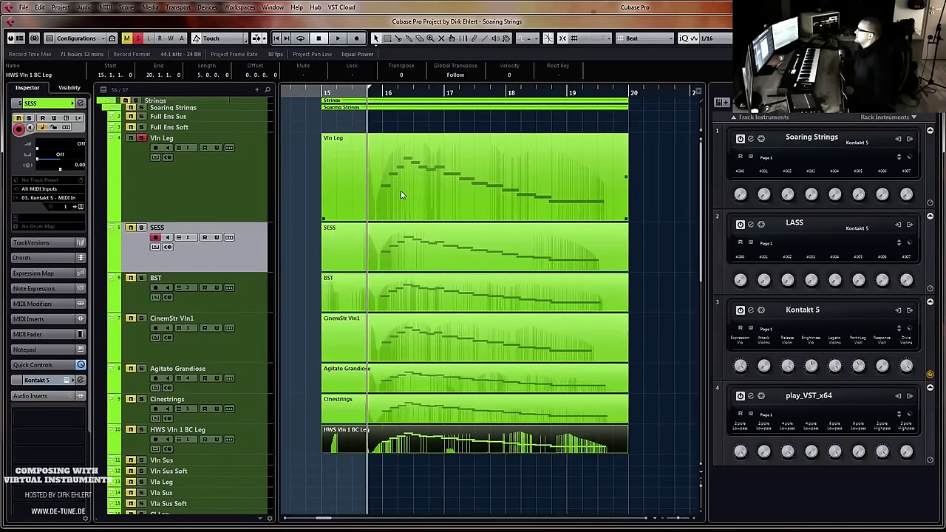
key(space)
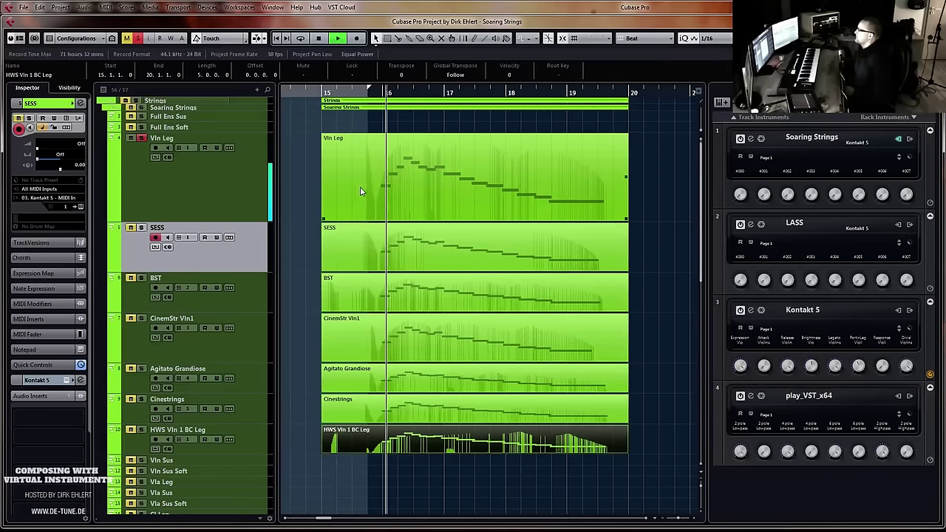
click(142, 138)
key(space)
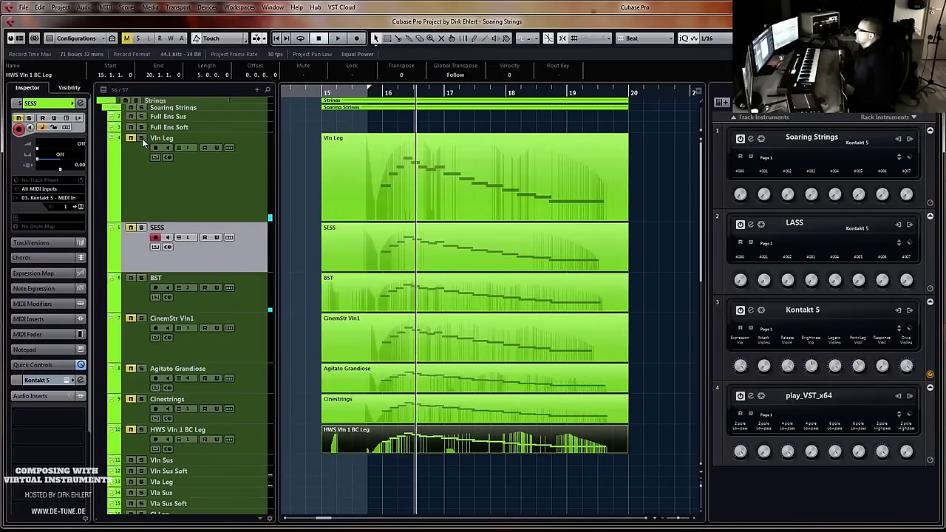
key(space)
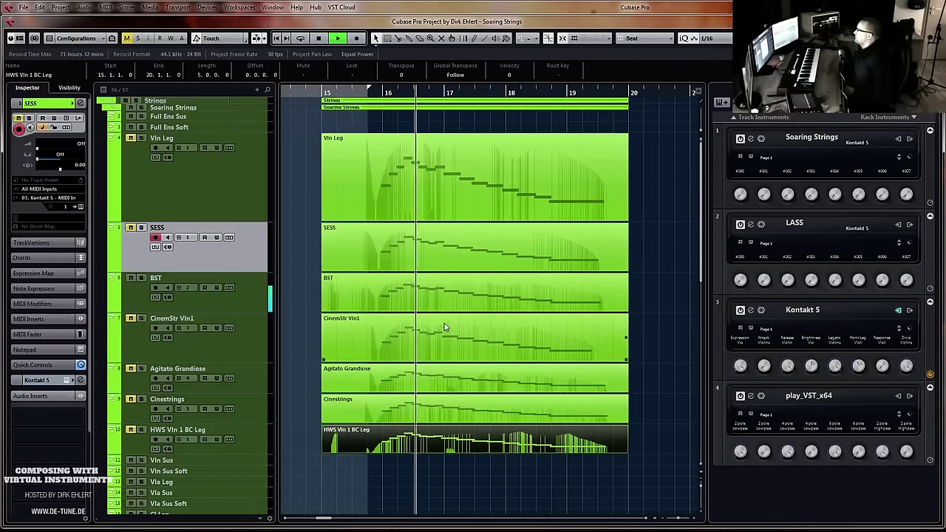
key(space)
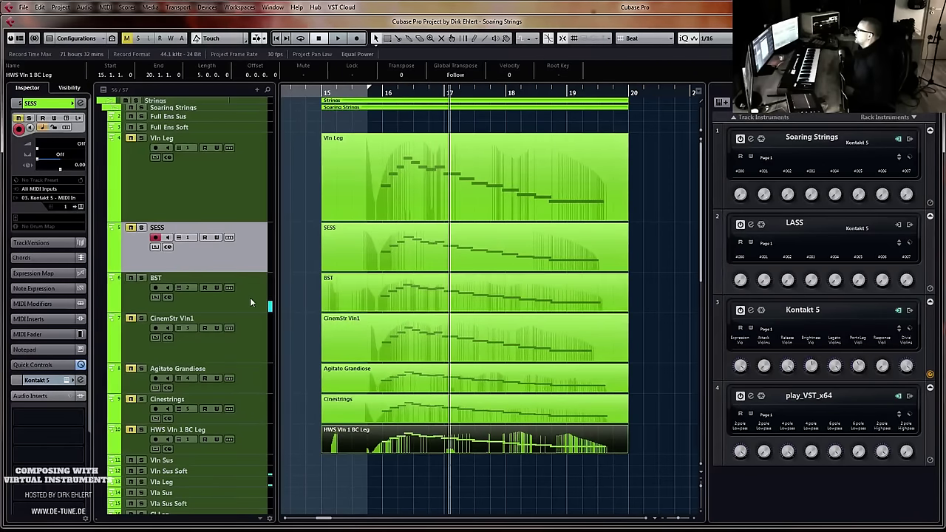
Inspect the 01. Violins I Legato instrument behind the BST track in Kontakt 5 and close the instrument window
click(249, 297)
click(81, 206)
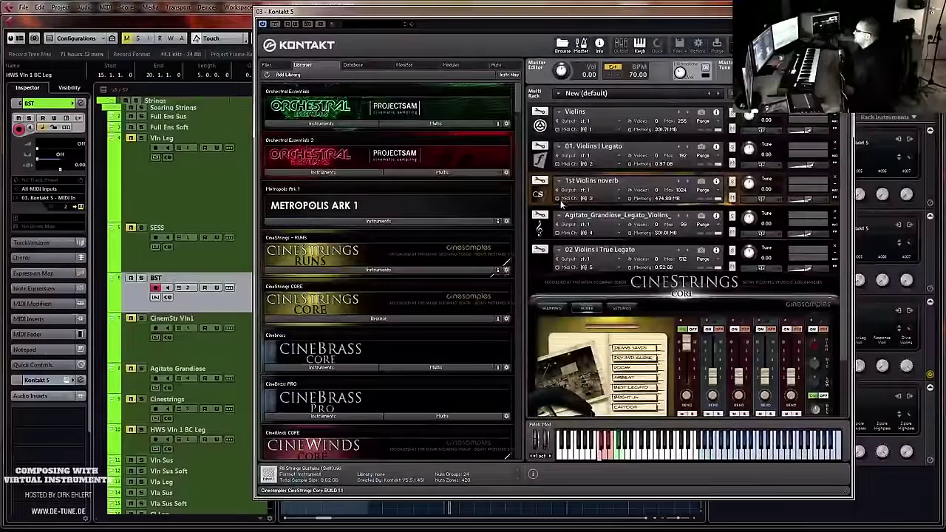
click(543, 158)
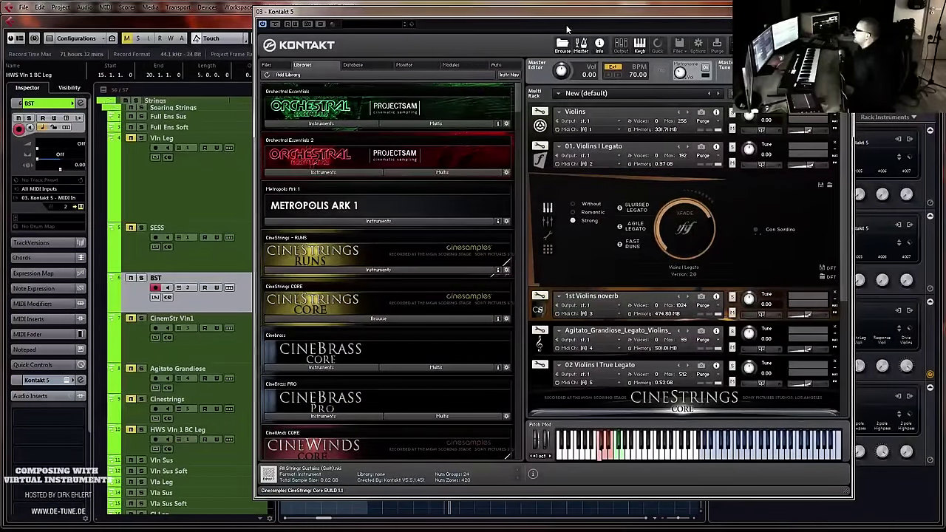
click(842, 12)
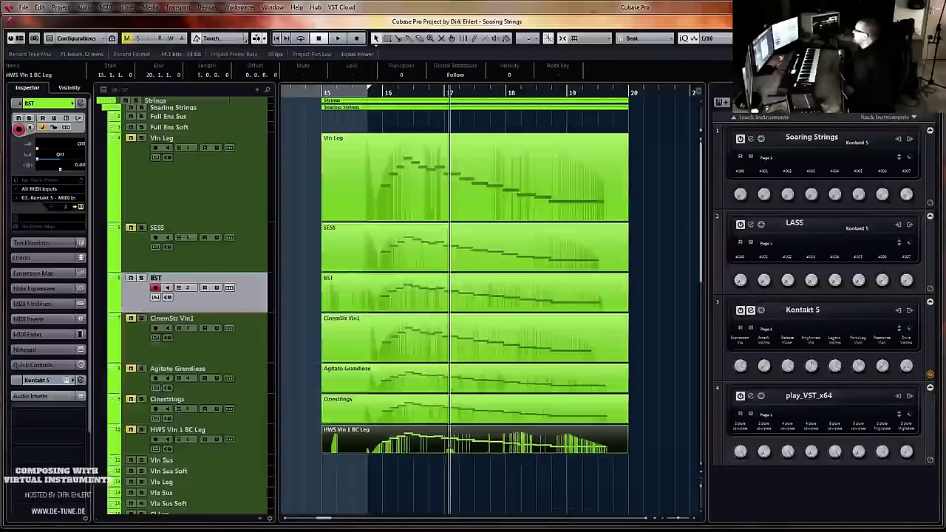
Compare the BST melody from the left locator with the same passage on the soloed Vln Leg track, and clear the solo
click(368, 94)
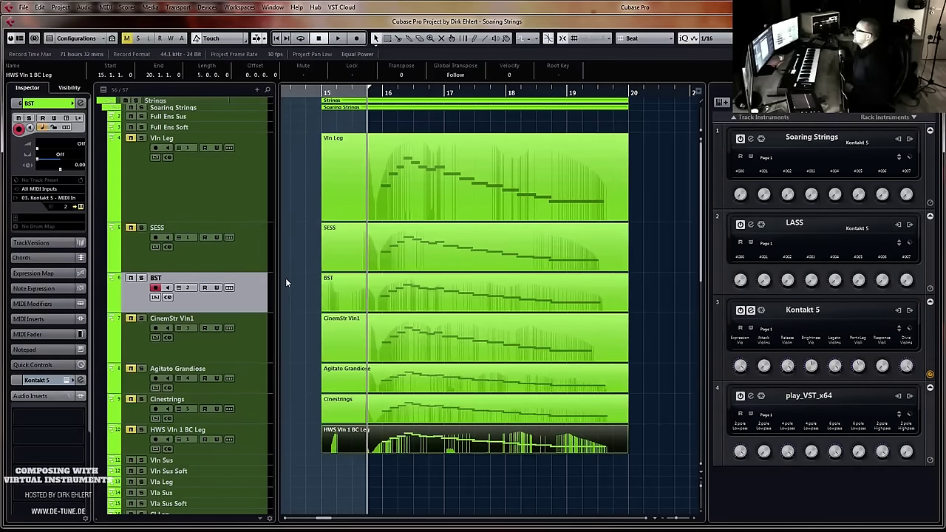
key(space)
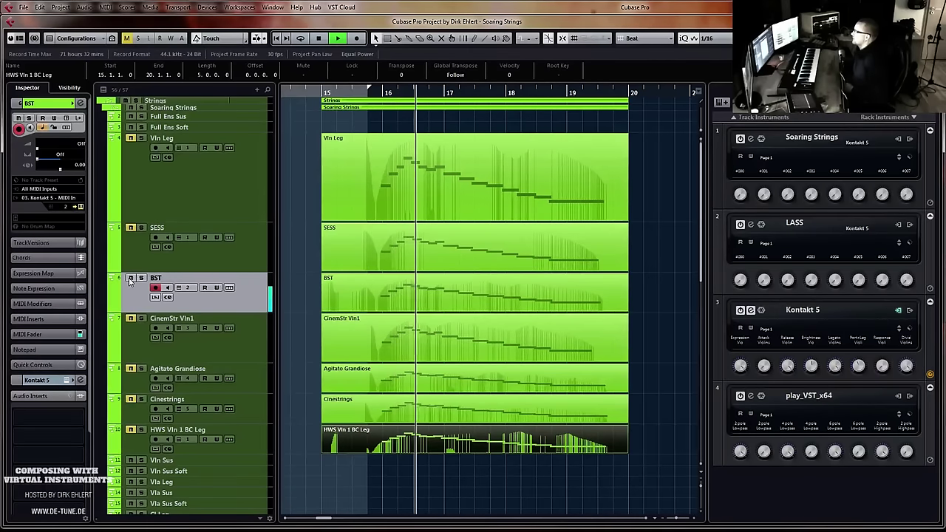
key(space)
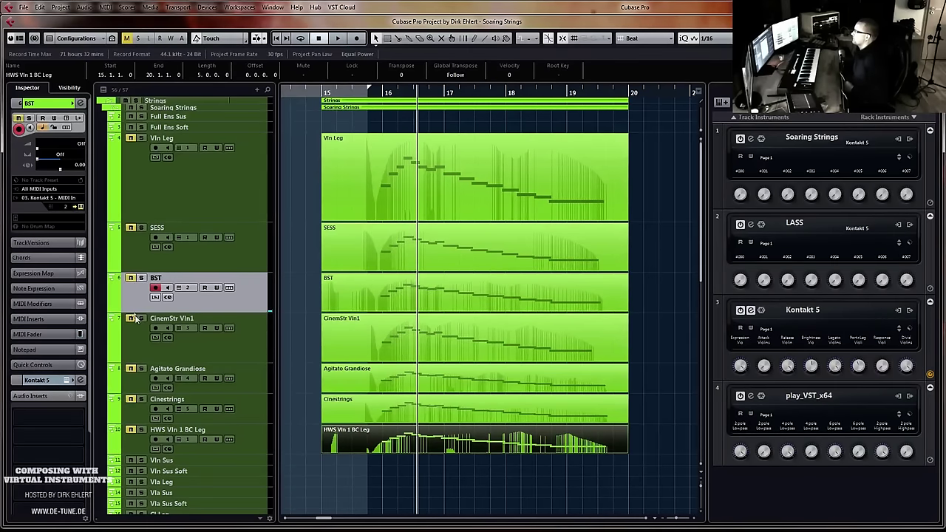
click(141, 138)
click(368, 92)
key(space)
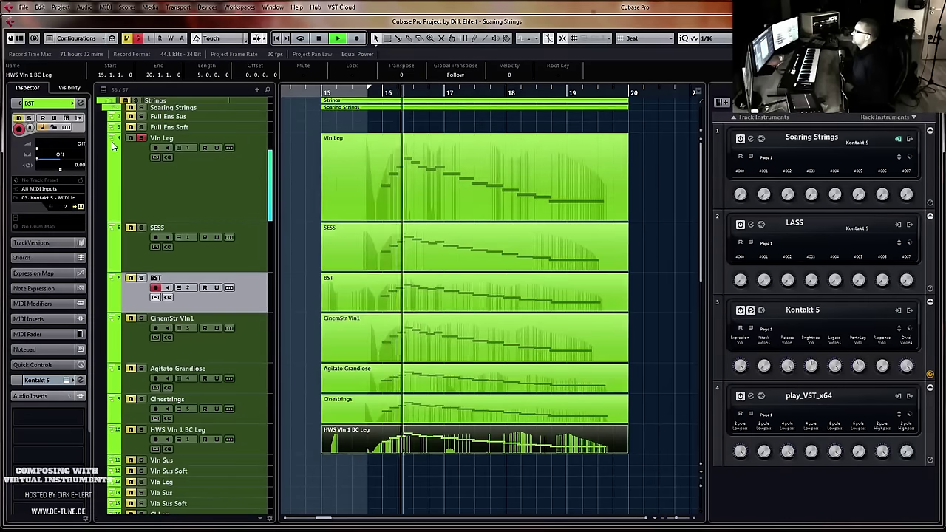
key(space)
click(141, 138)
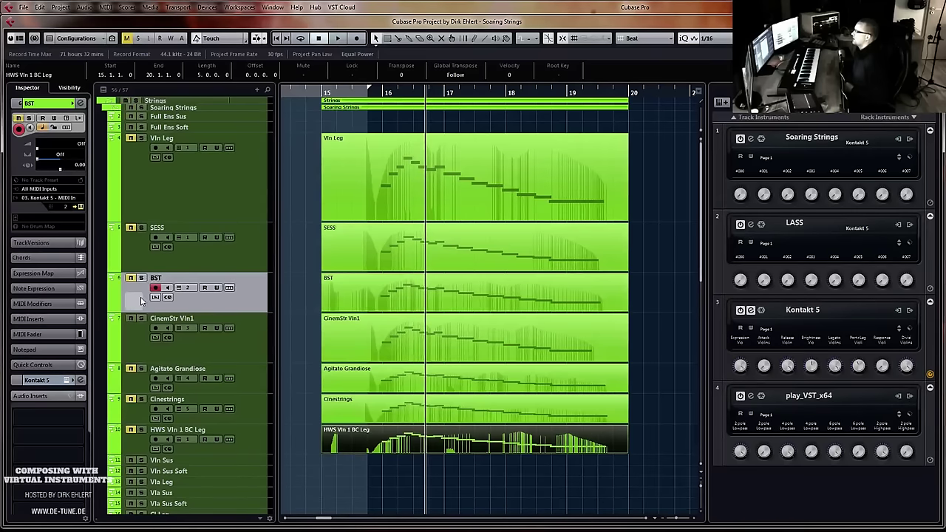
Play the melody from the left locator alternately on the CinemStr Vln1 and Vln Leg tracks, with only one of them unmuted at a time
click(368, 93)
key(space)
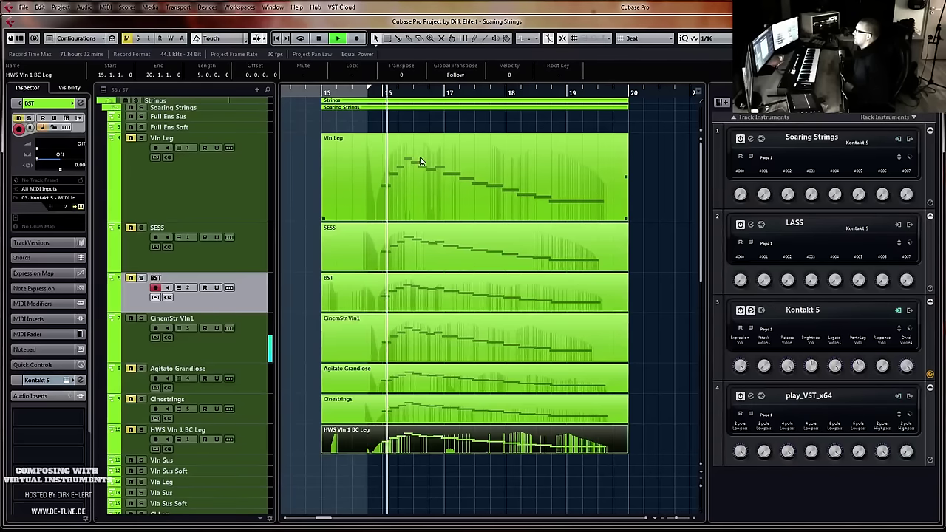
click(146, 355)
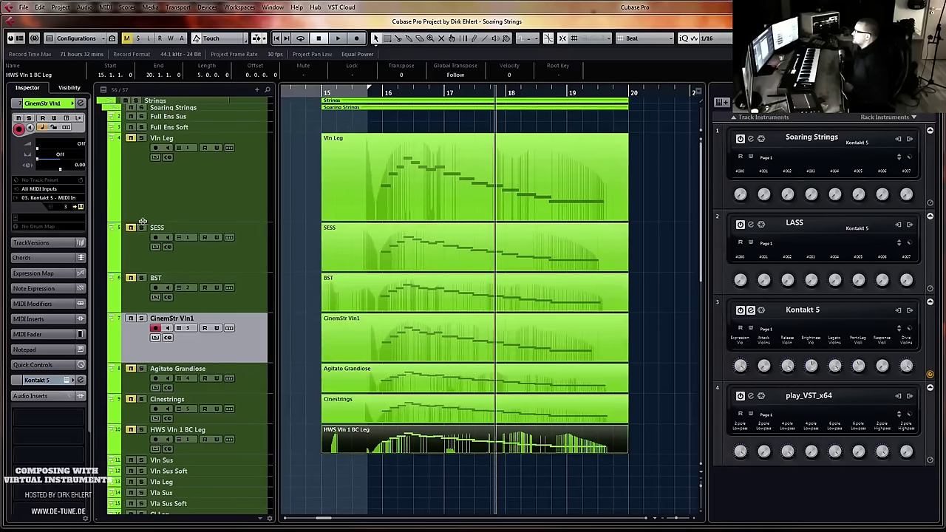
click(131, 318)
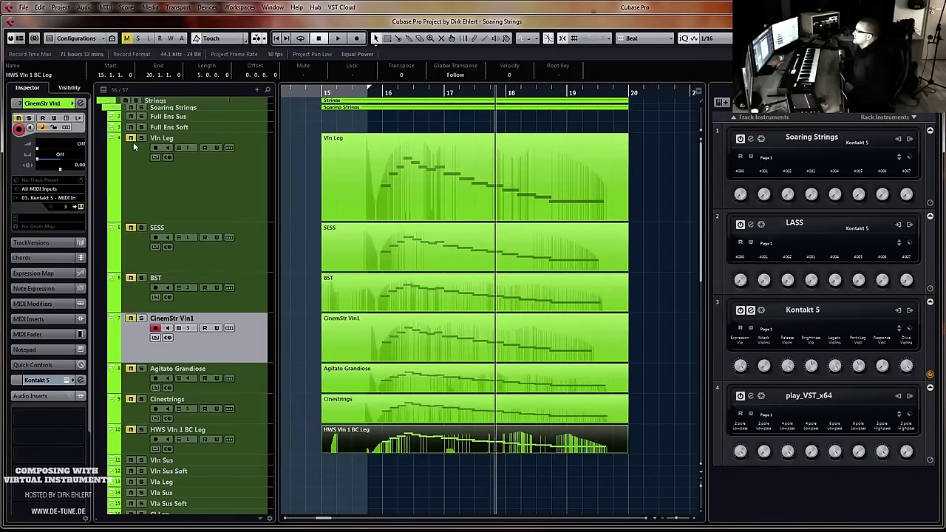
click(367, 92)
key(space)
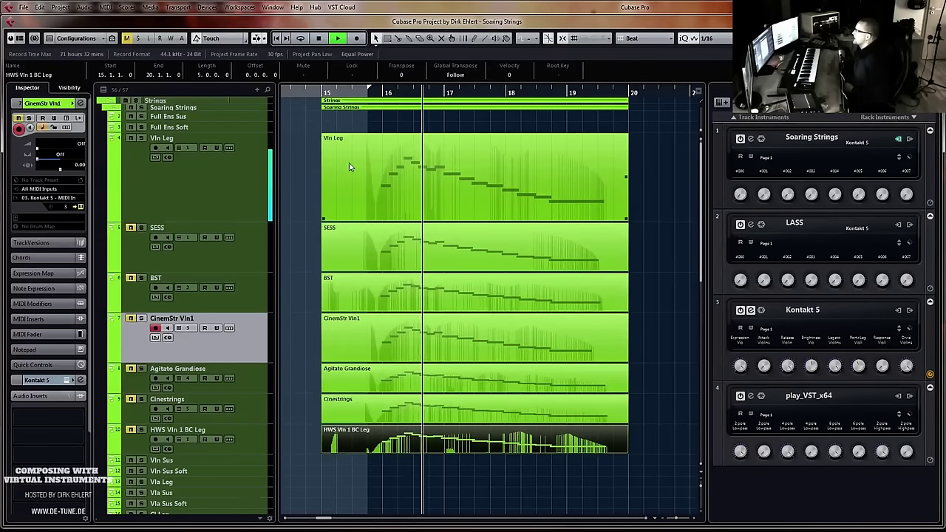
key(space)
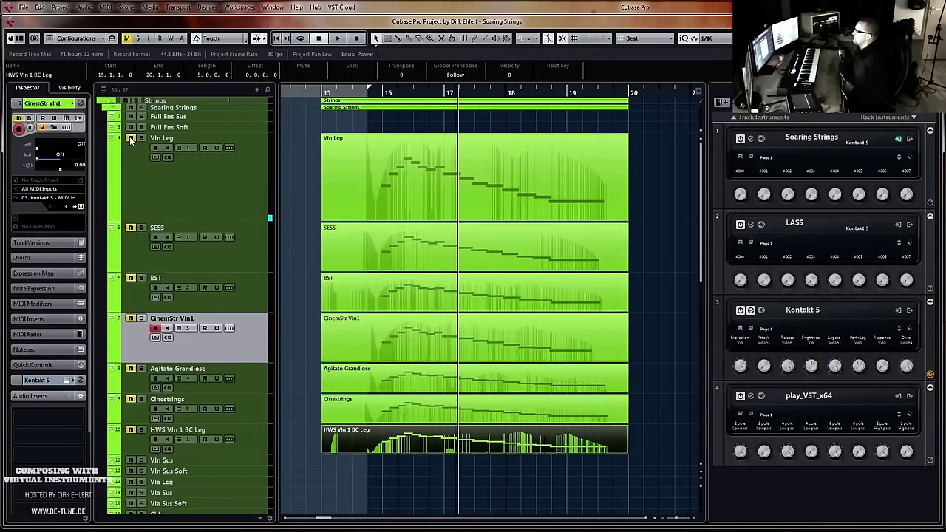
key(space)
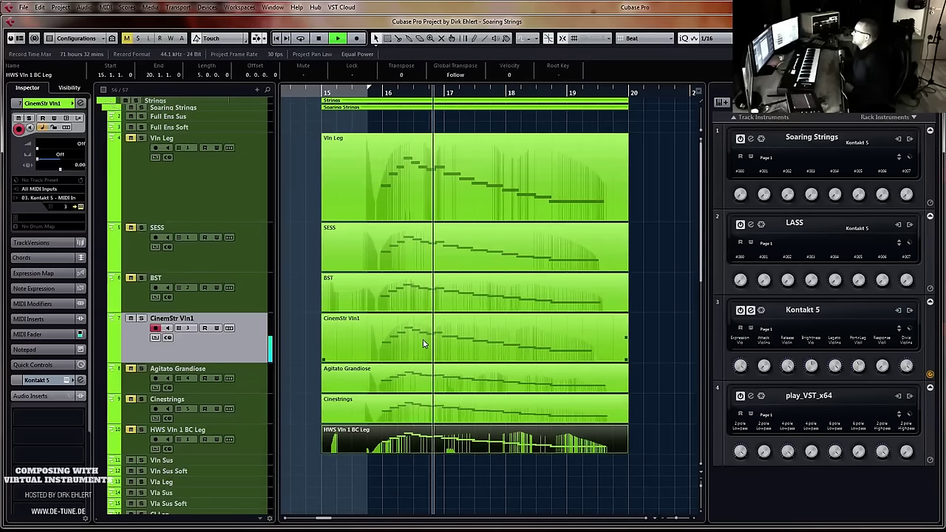
key(space)
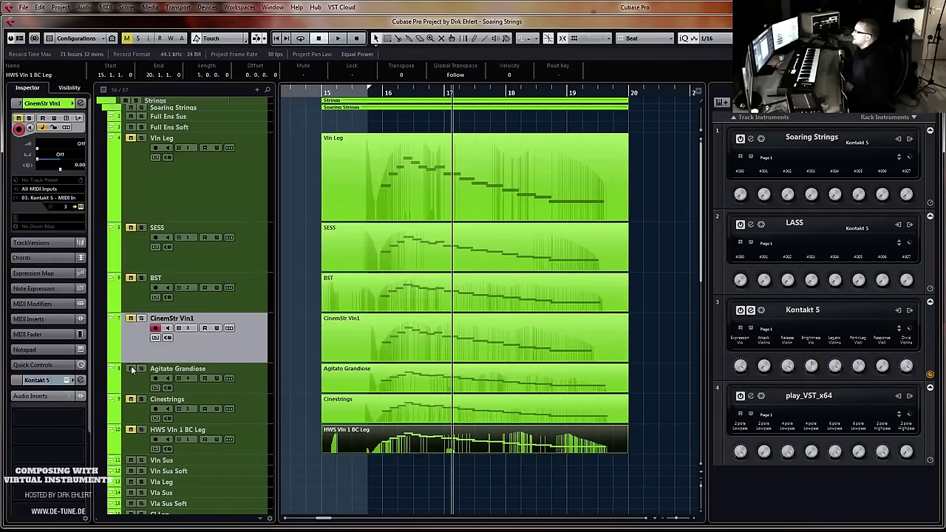
Play the melody on the Agitato Grandiose track, compare it with the soloed Vln Leg track, and clear the solo
key(space)
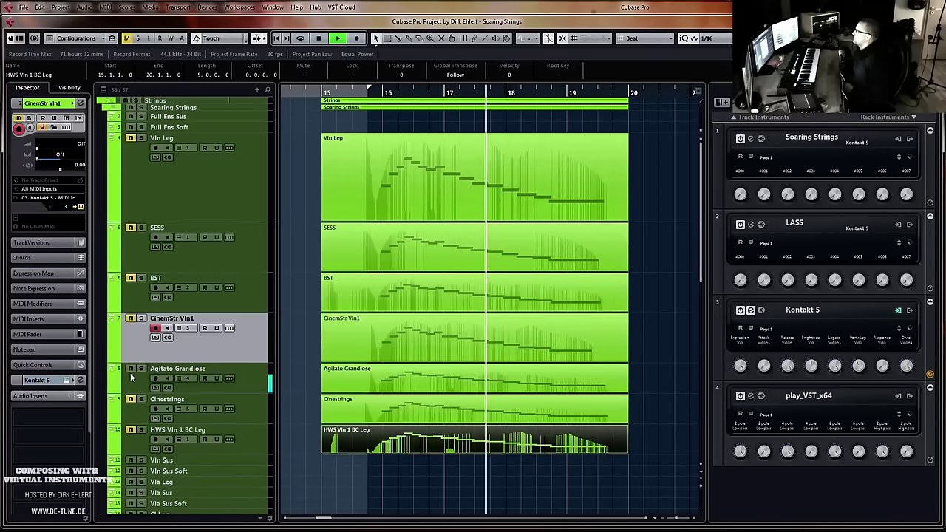
key(space)
click(143, 138)
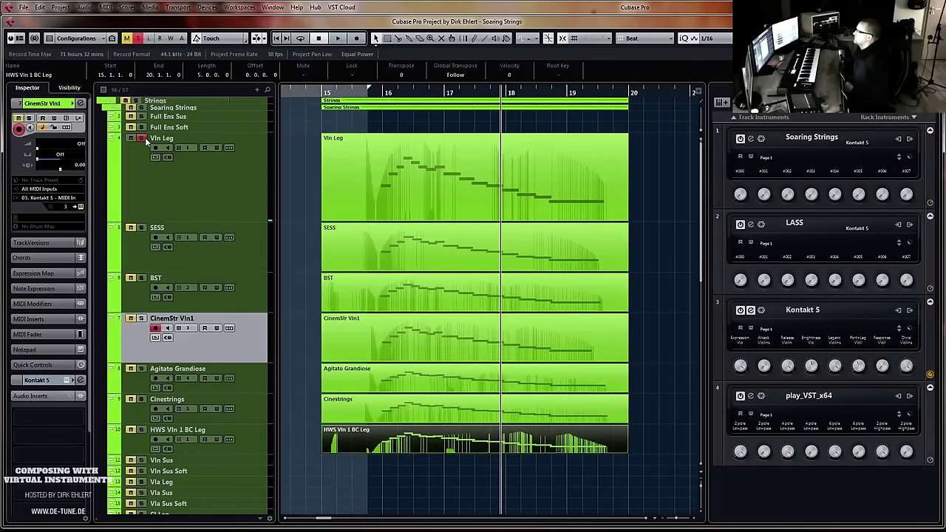
key(space)
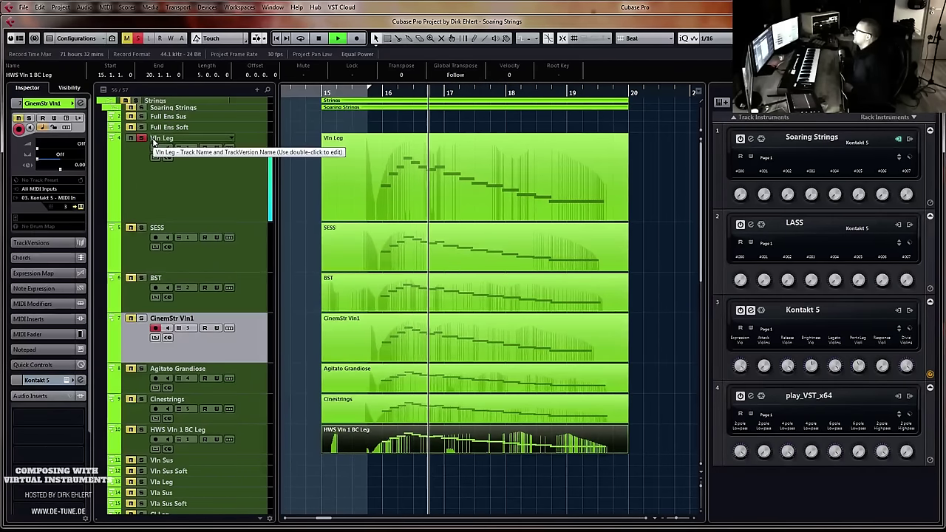
key(space)
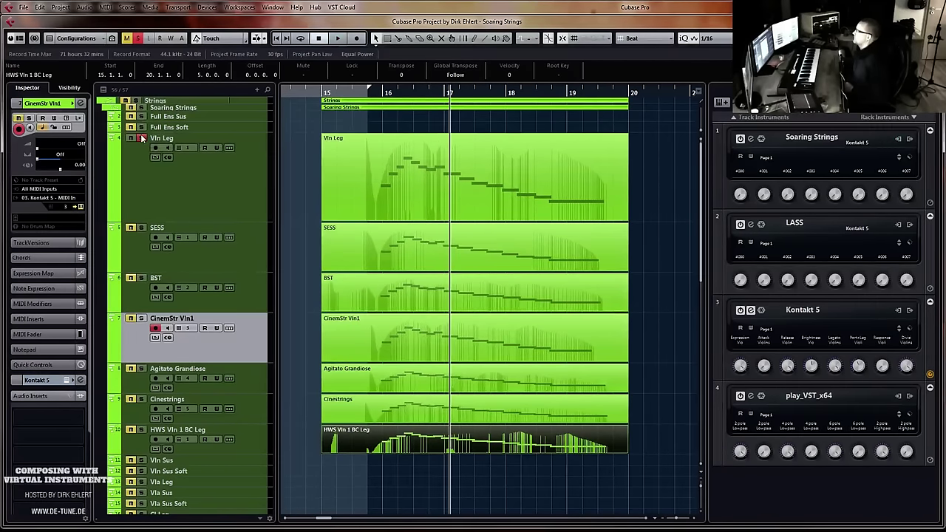
click(140, 138)
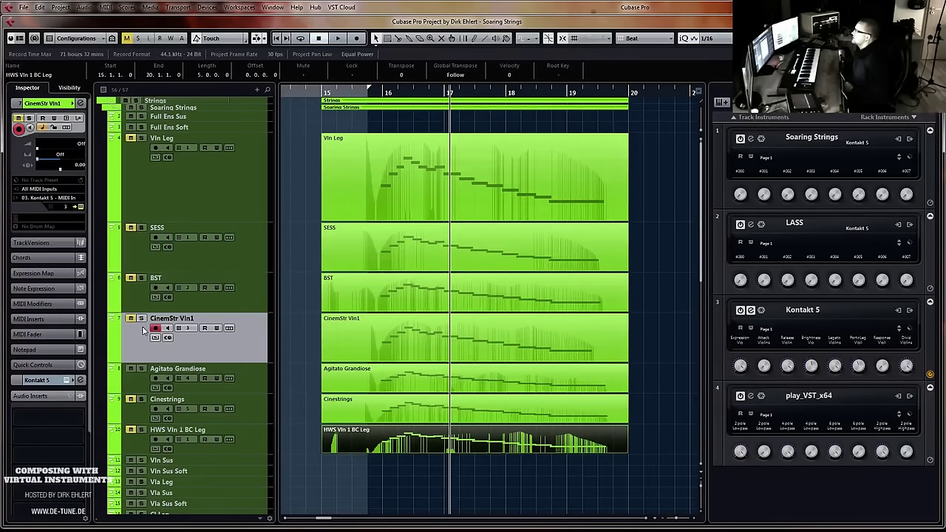
Examine the 1st Violins noverb Cinematic Strings patch in the Kontakt 5 window and move the window out of the way
drag(945, 22, 332, 4)
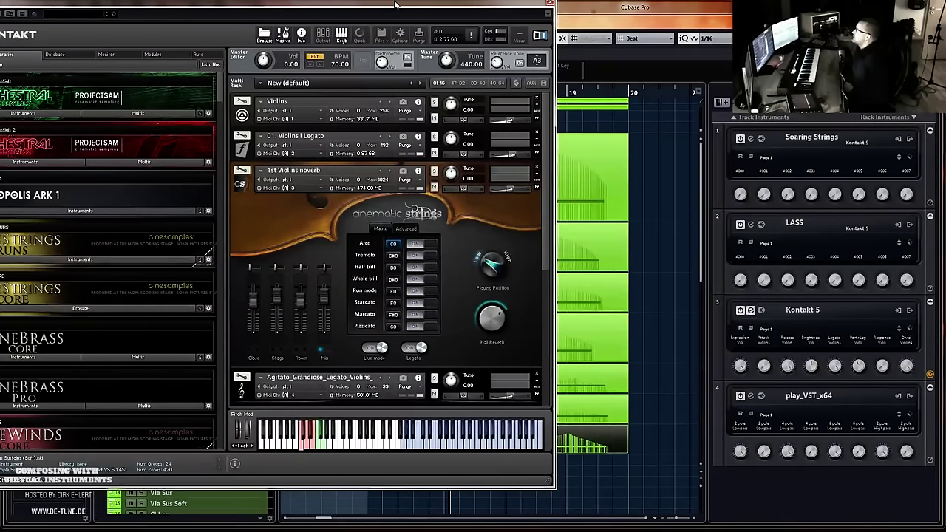
drag(398, 5, 945, 8)
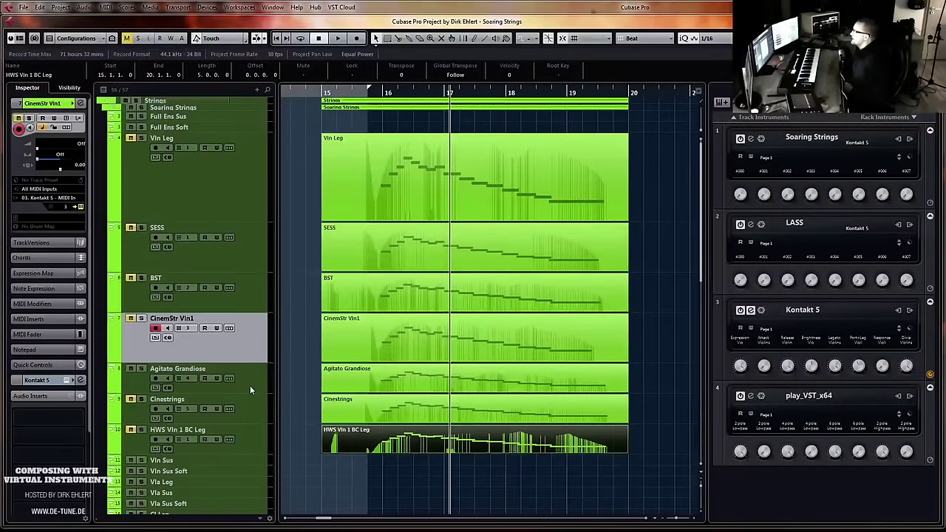
Play Agitato Grandiose from the left locator, solo Vln Leg during playback to compare, and stop with the solo cleared
click(370, 92)
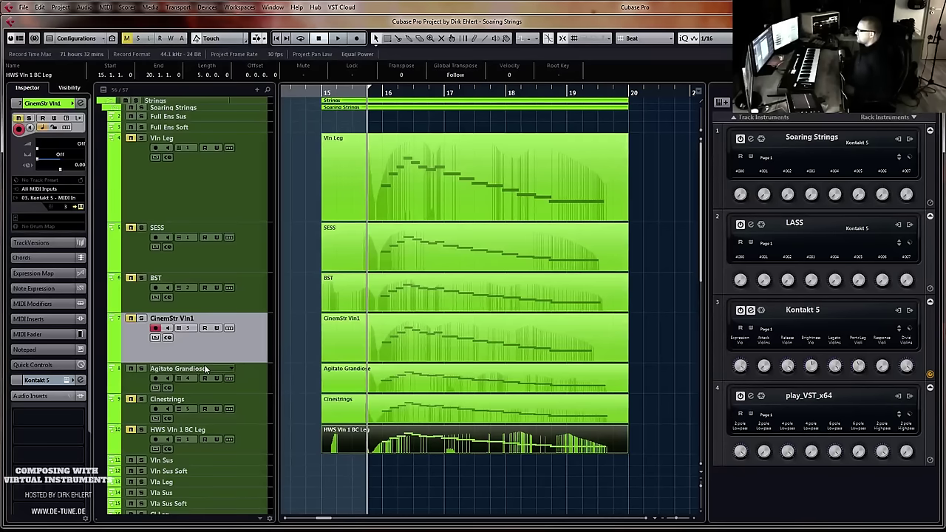
key(space)
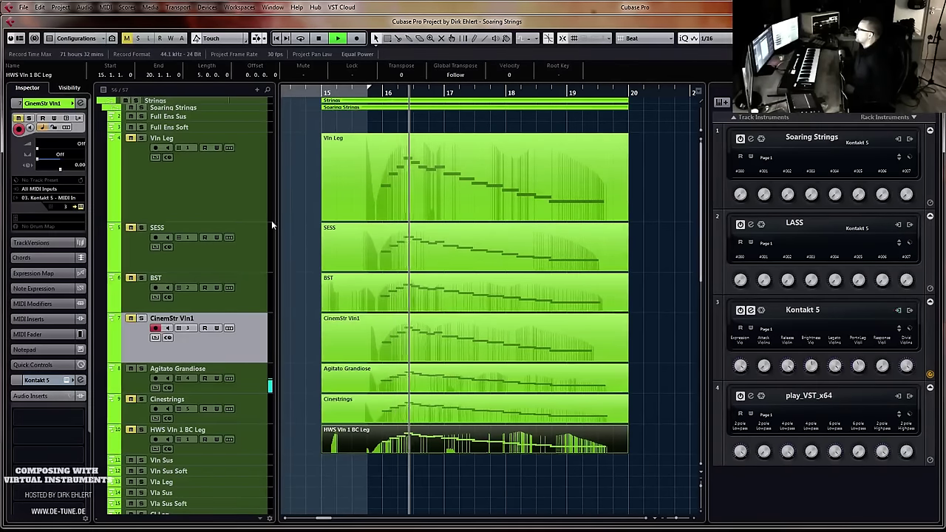
click(141, 139)
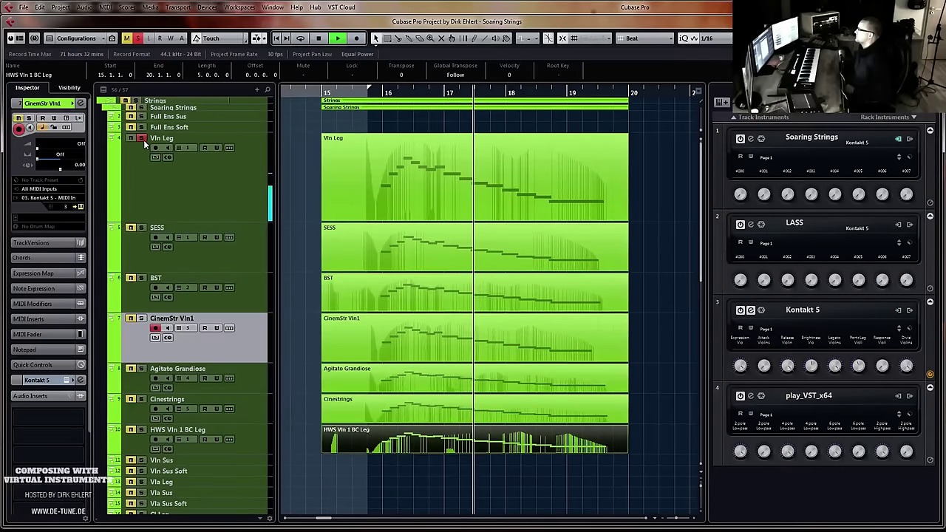
key(space)
click(144, 139)
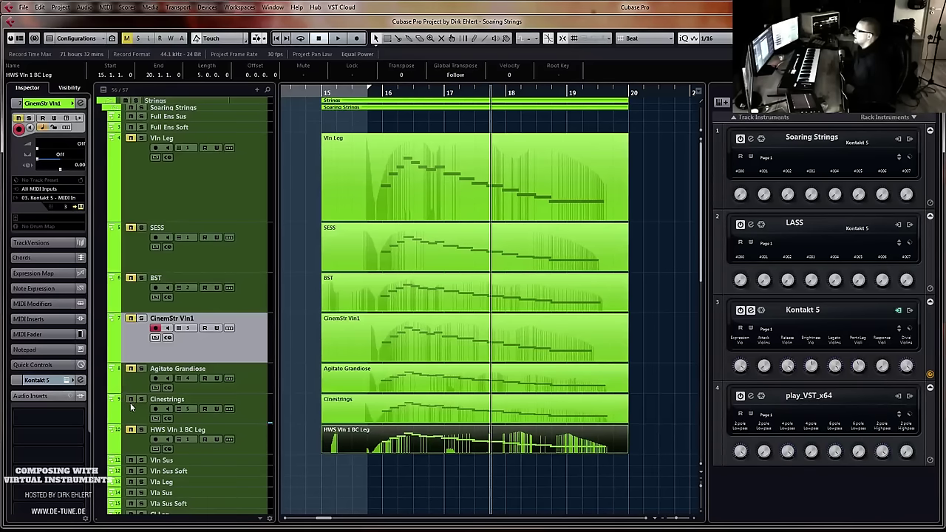
Select the Cinestrings track and play its melody from the left locator
key(KP_2)
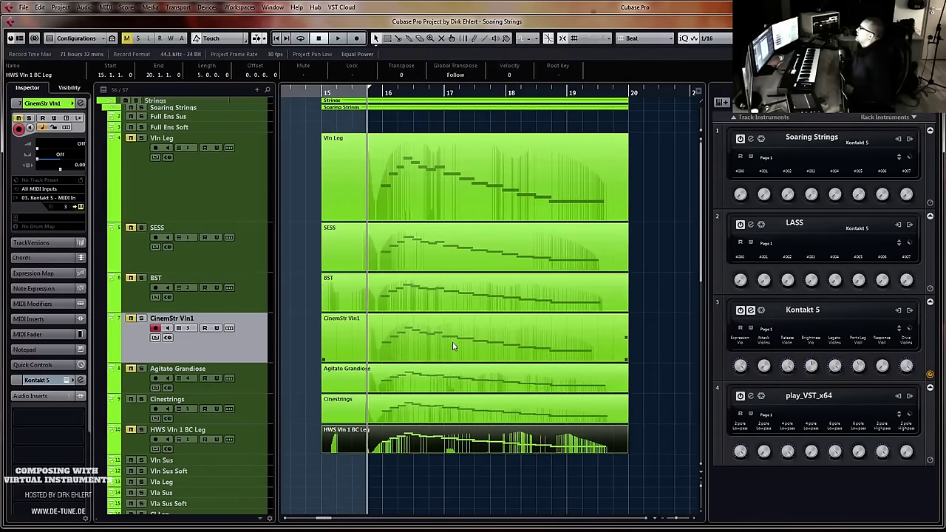
click(189, 402)
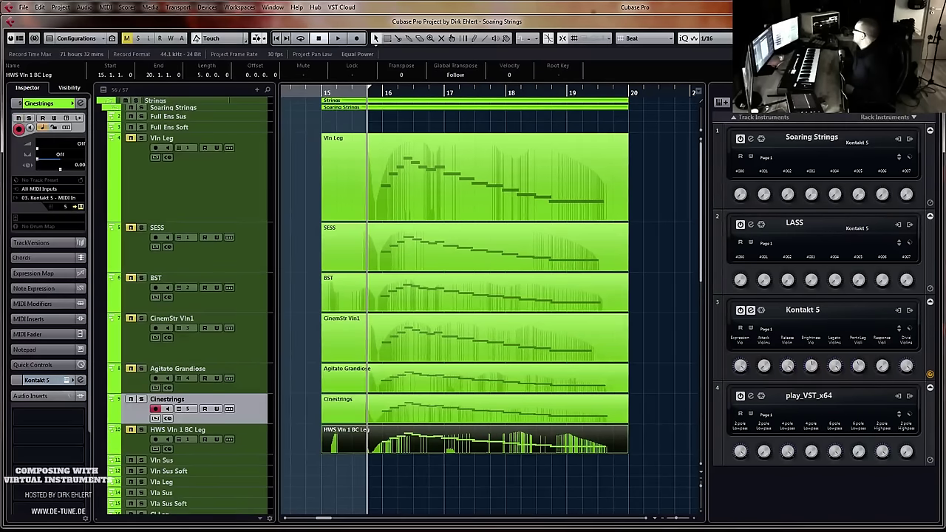
key(space)
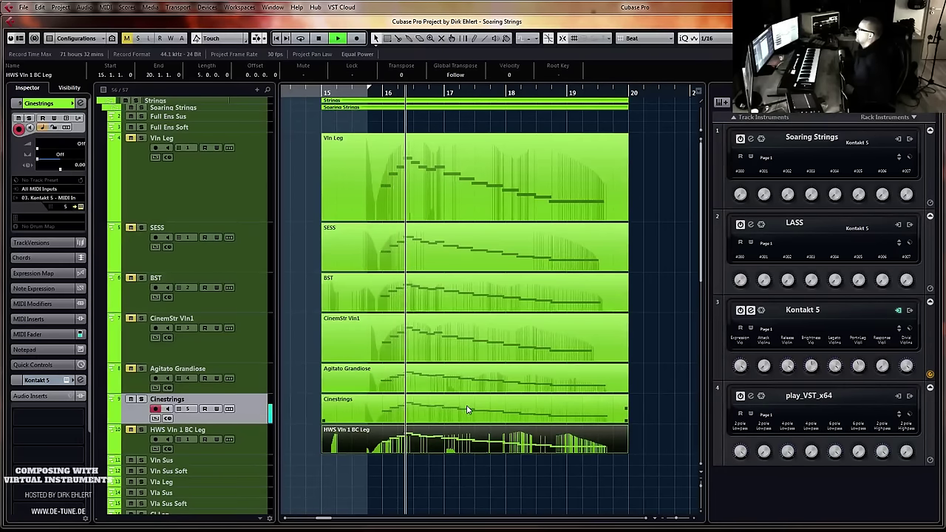
click(396, 390)
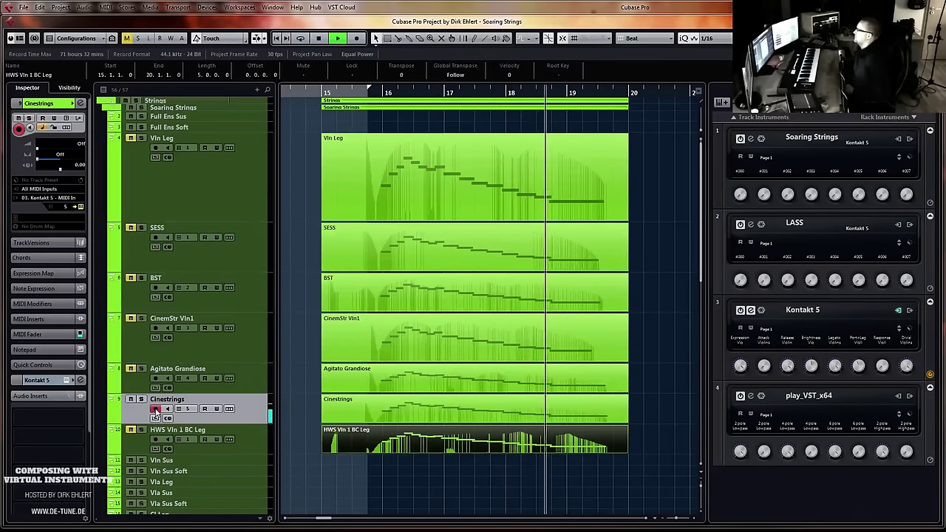
Solo Vln Leg during the Cinestrings playback to compare the two sounds, and stop with the solo cleared
click(141, 138)
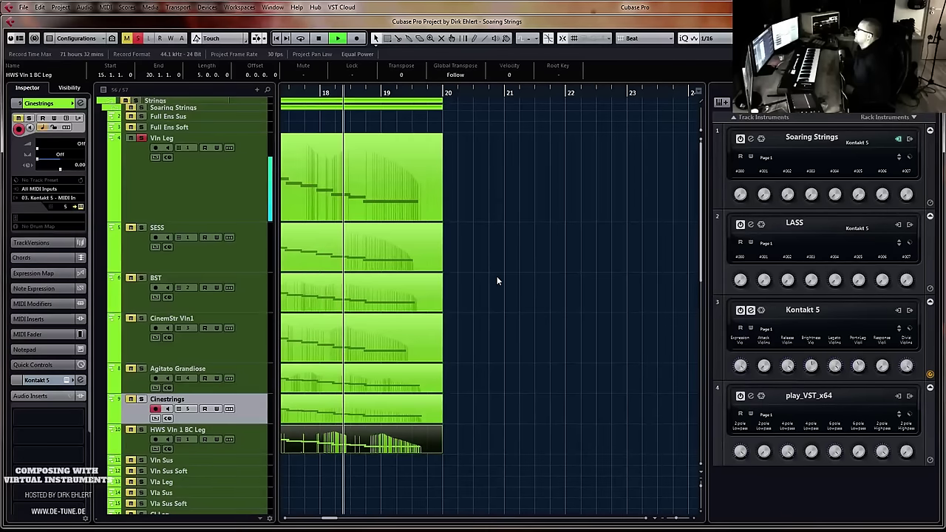
key(space)
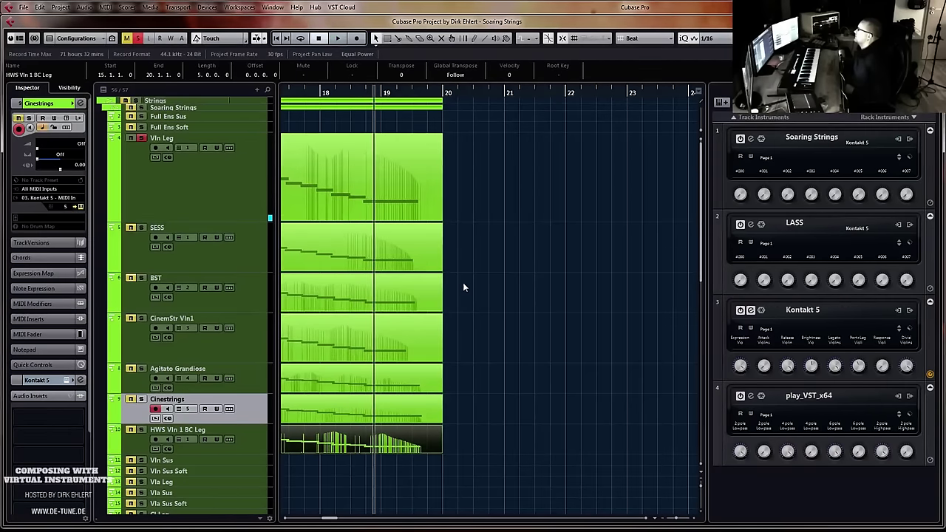
click(141, 138)
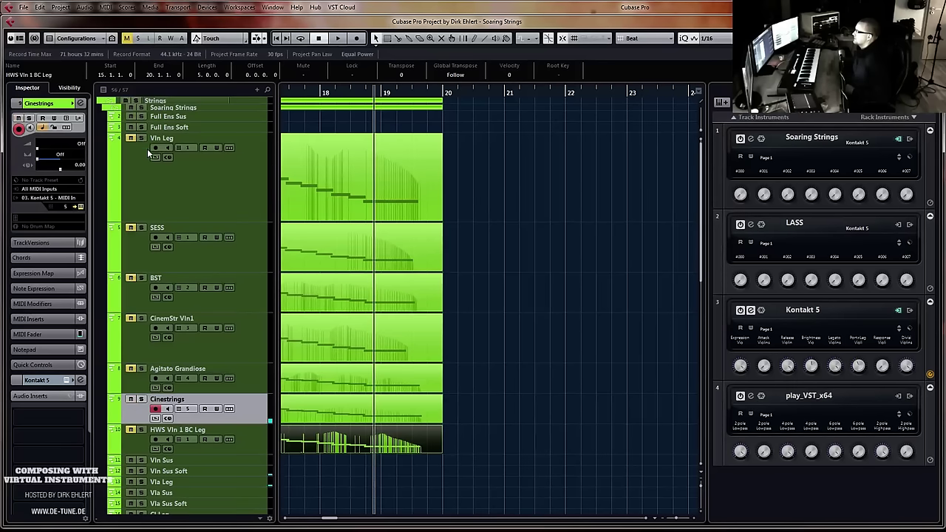
Solo the Cinestrings track, play its melody from just before bar 16, and stop with the solo cleared
click(141, 399)
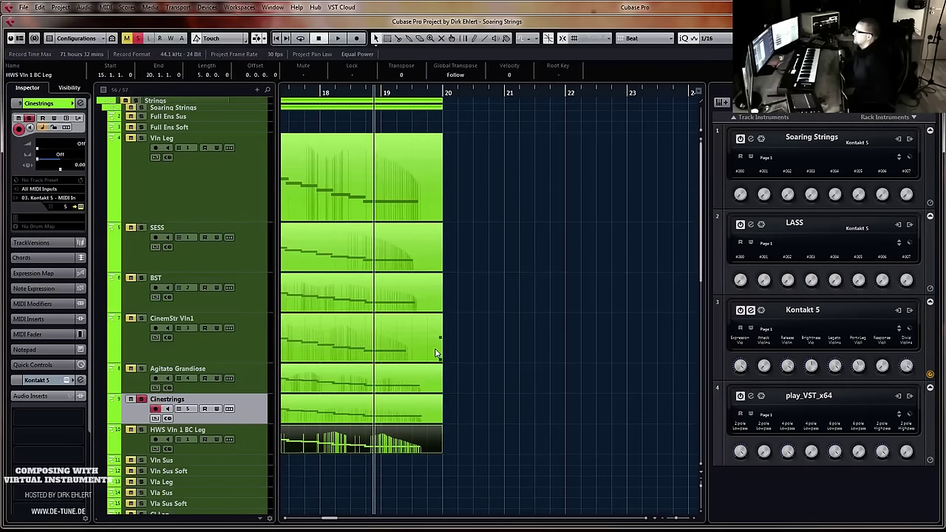
scroll(437, 346, left, 5)
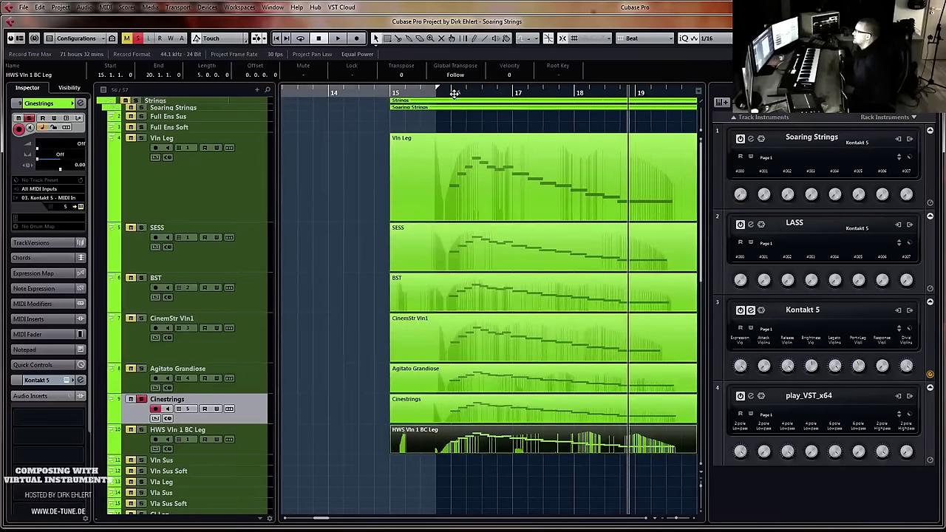
click(438, 93)
key(space)
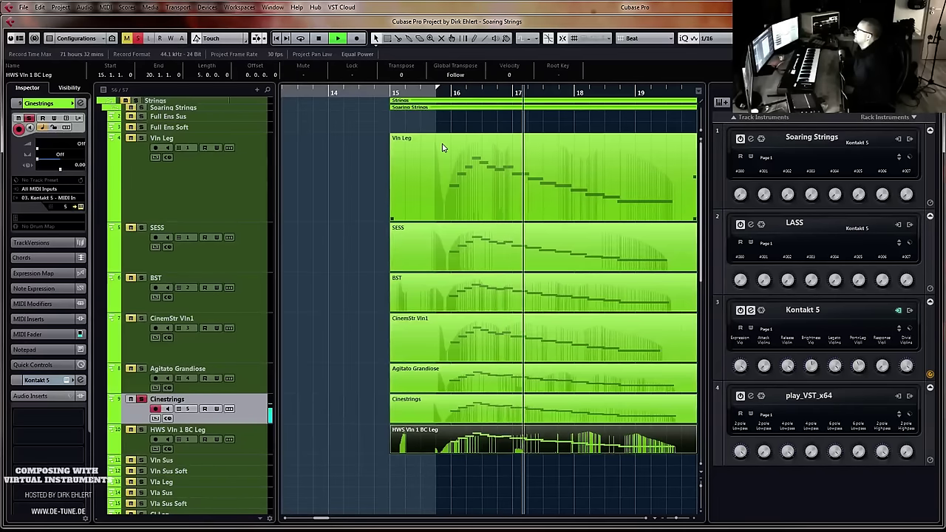
key(space)
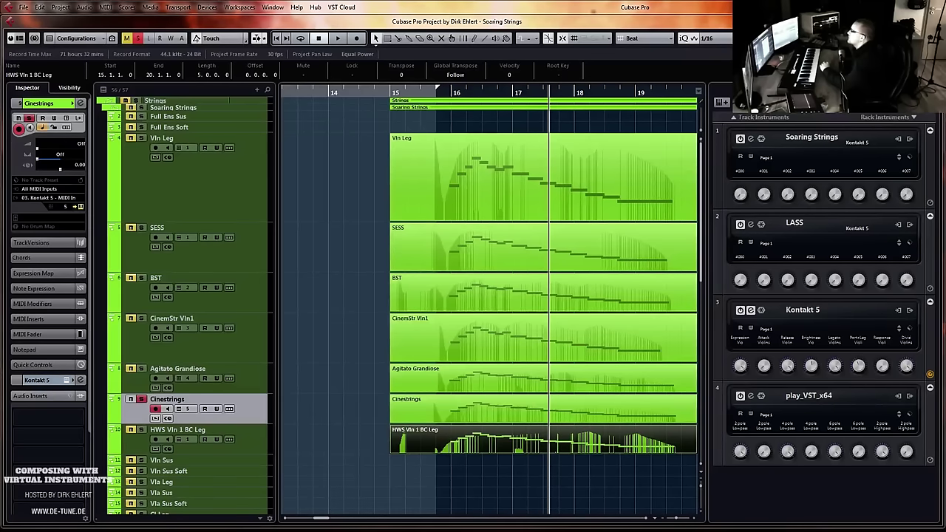
click(142, 399)
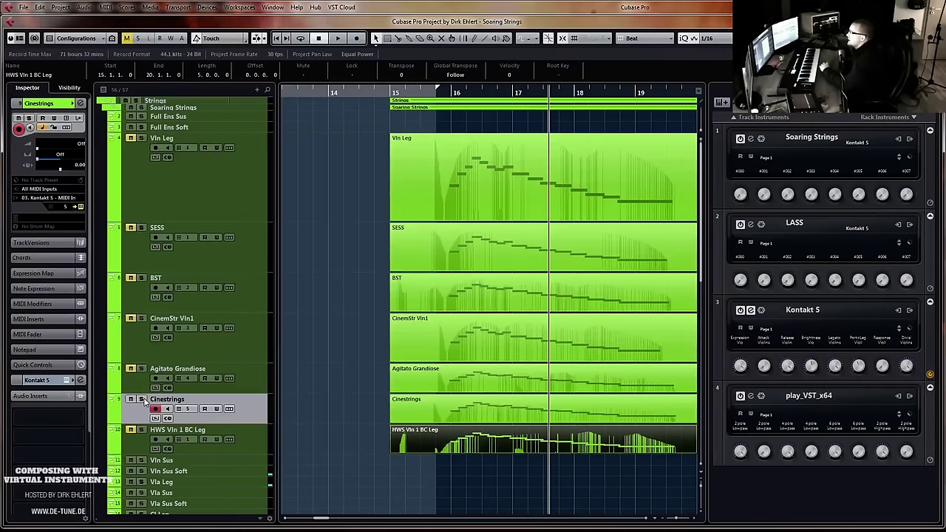
Solo the HWS Vln 1 BC Leg track, play its melody through, and stop with the solo cleared
click(142, 430)
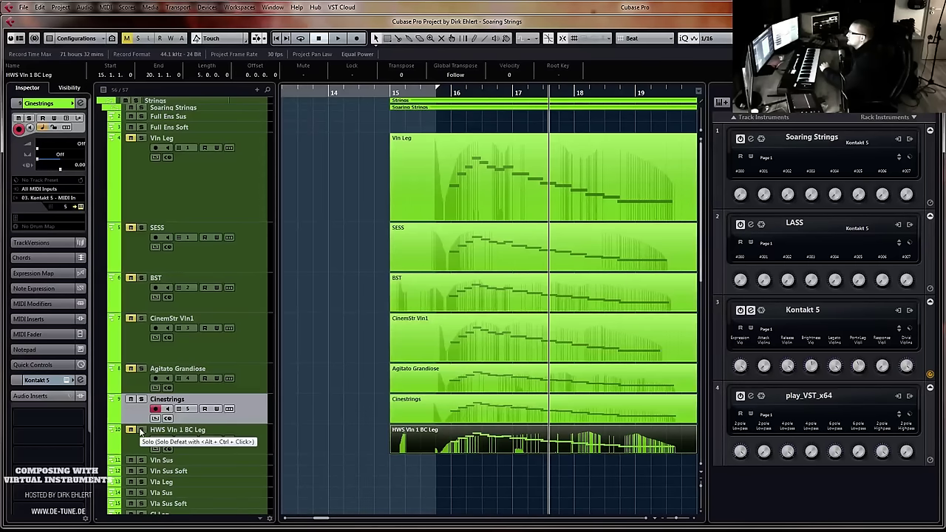
key(space)
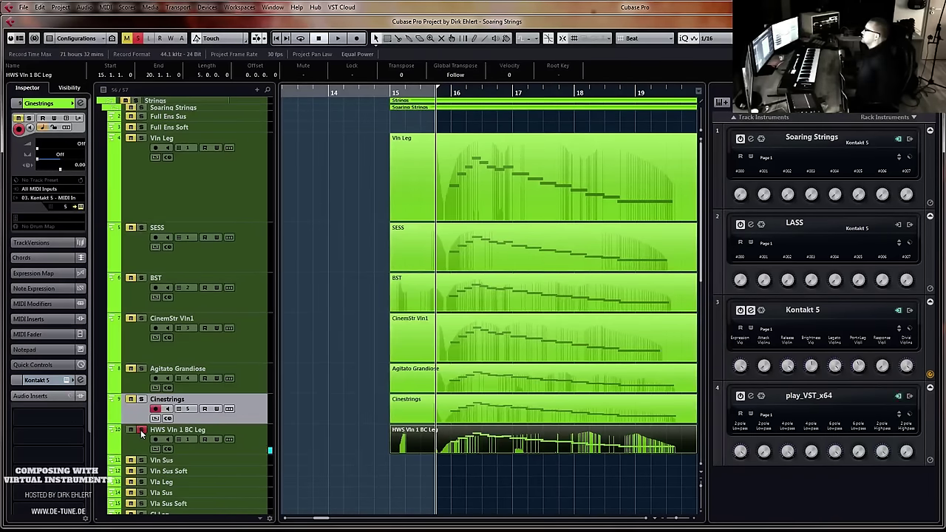
key(space)
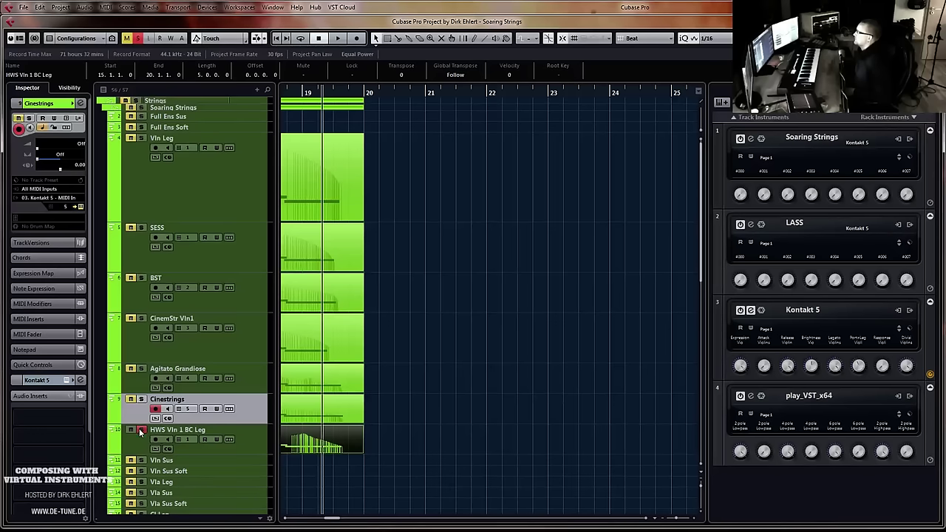
click(140, 430)
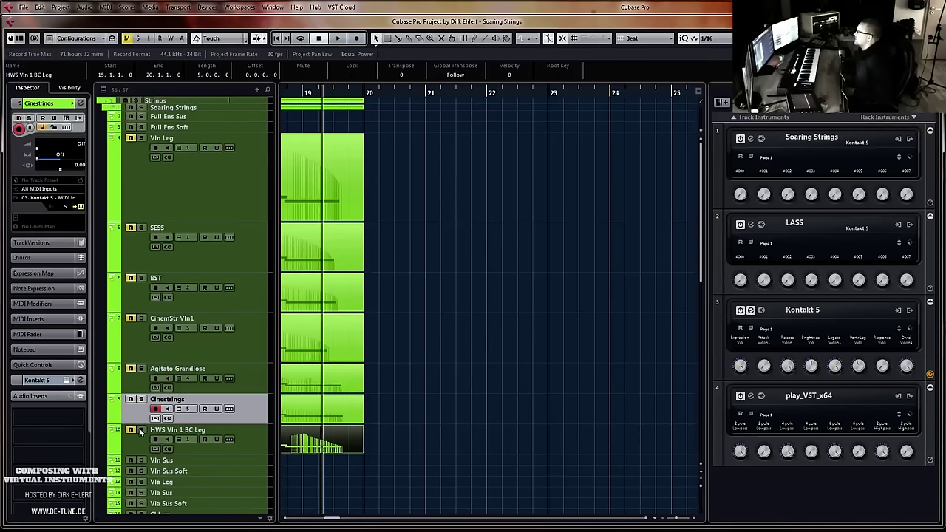
Unmute the Vln Leg track and play its melody layered with Cinestrings, selecting Vln Leg before stopping
key(KP_2)
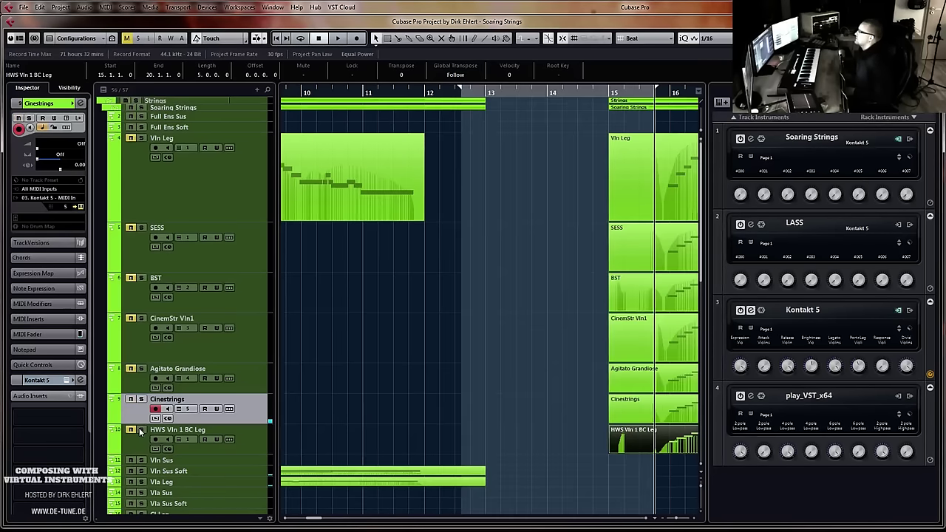
click(132, 138)
key(space)
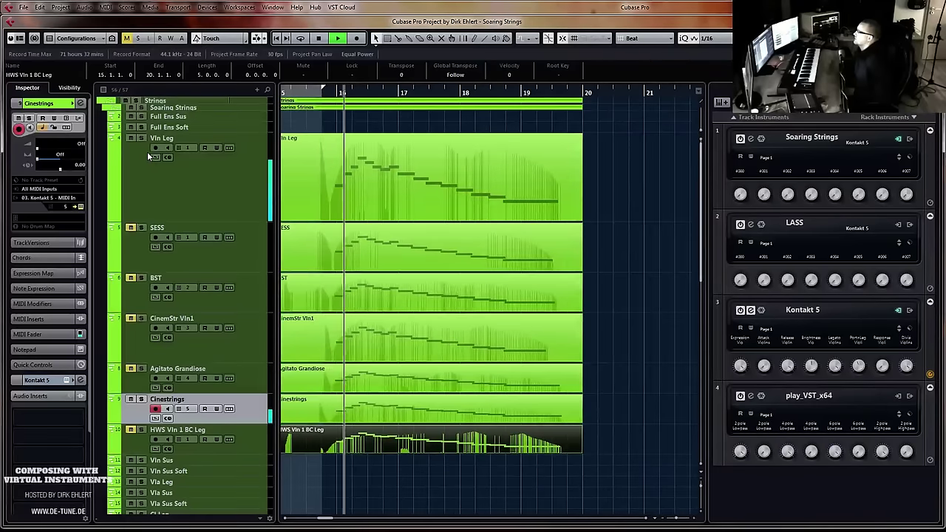
click(147, 173)
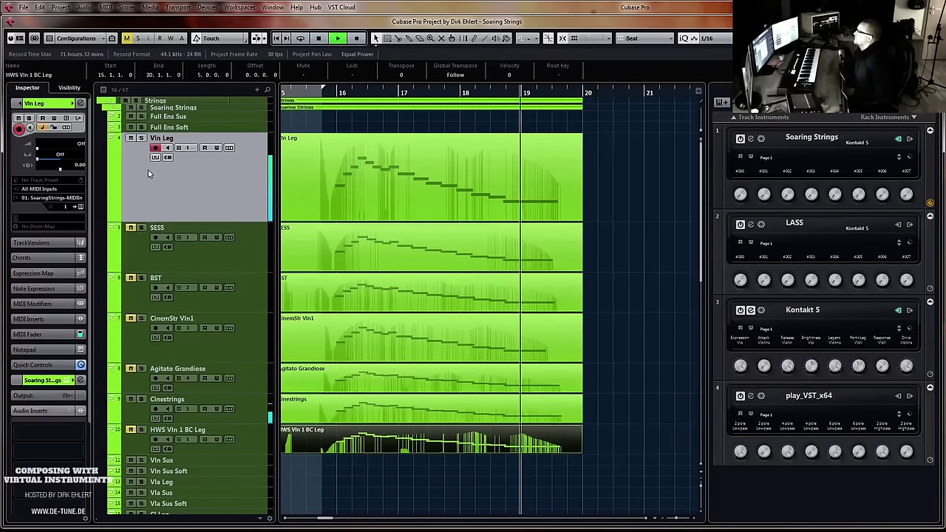
key(space)
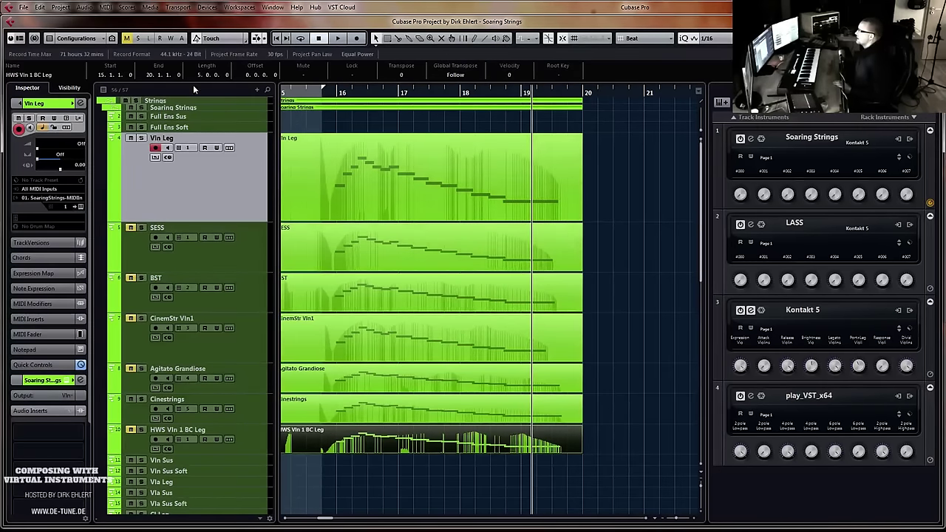
click(350, 214)
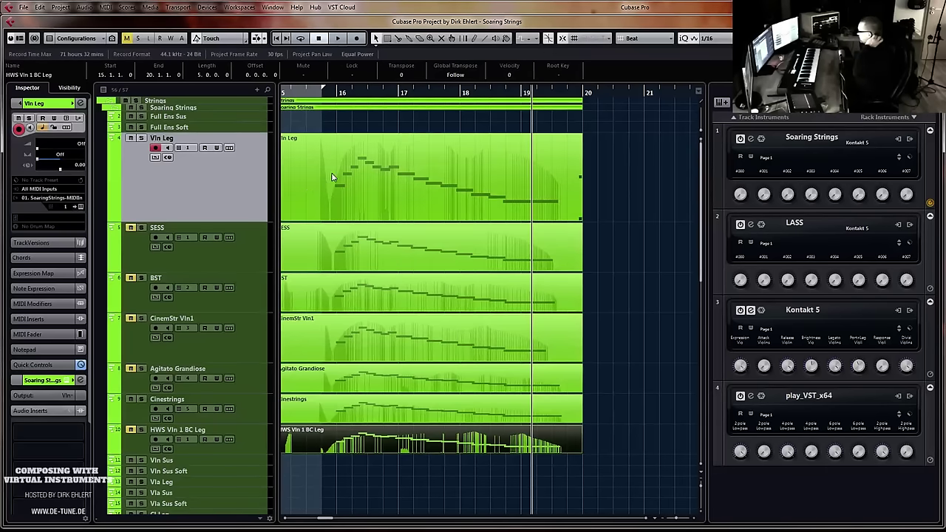
Remove the play_VST_x64 instrument from the instrument rack
click(808, 396)
click(826, 153)
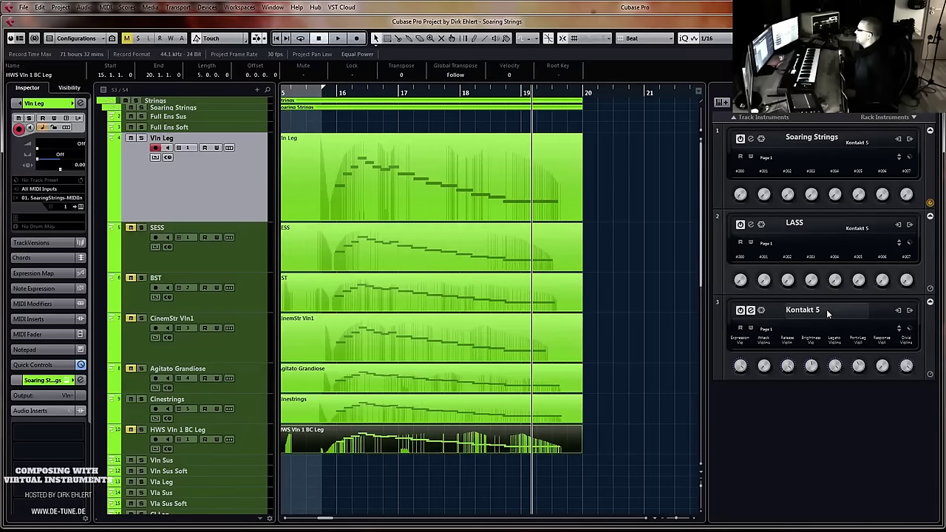
click(751, 311)
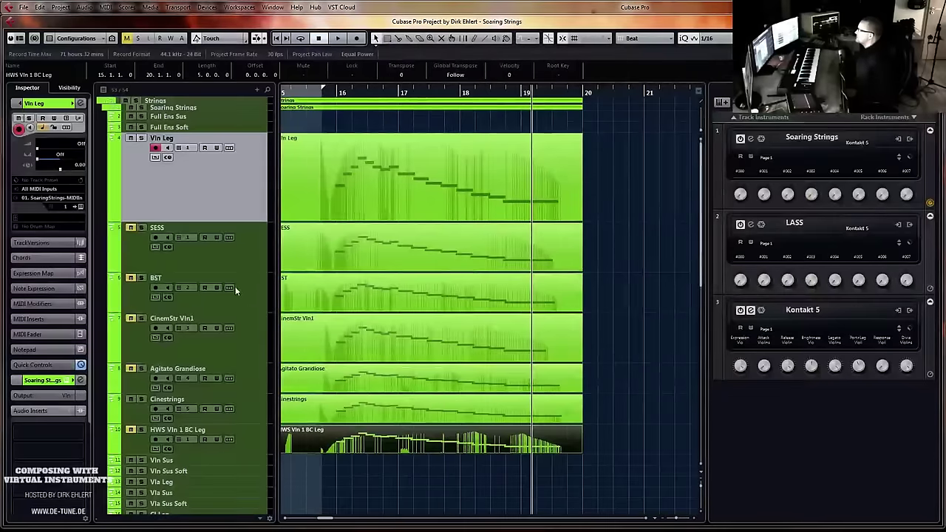
Delete the comparison tracks from SESS through HWS Vln 1 BC Leg together with their parts
click(251, 444)
shift+click(244, 261)
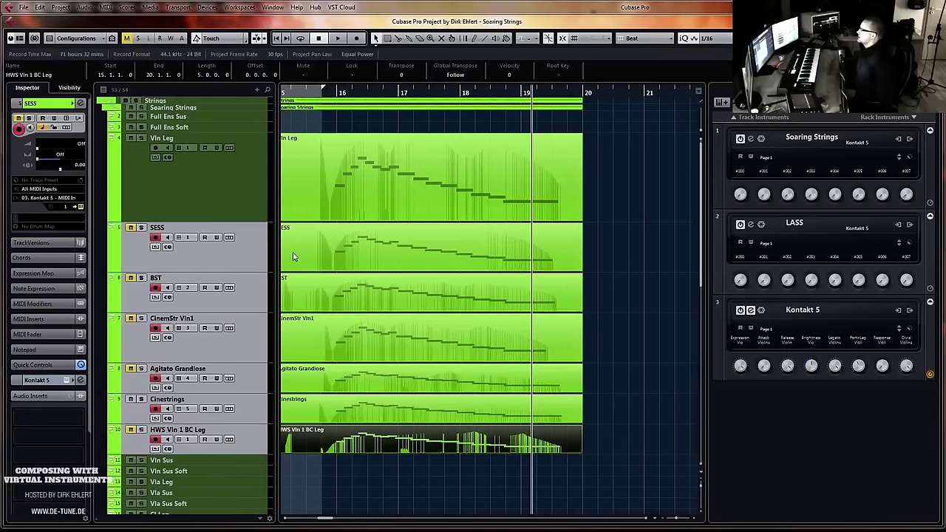
key(shift+Delete)
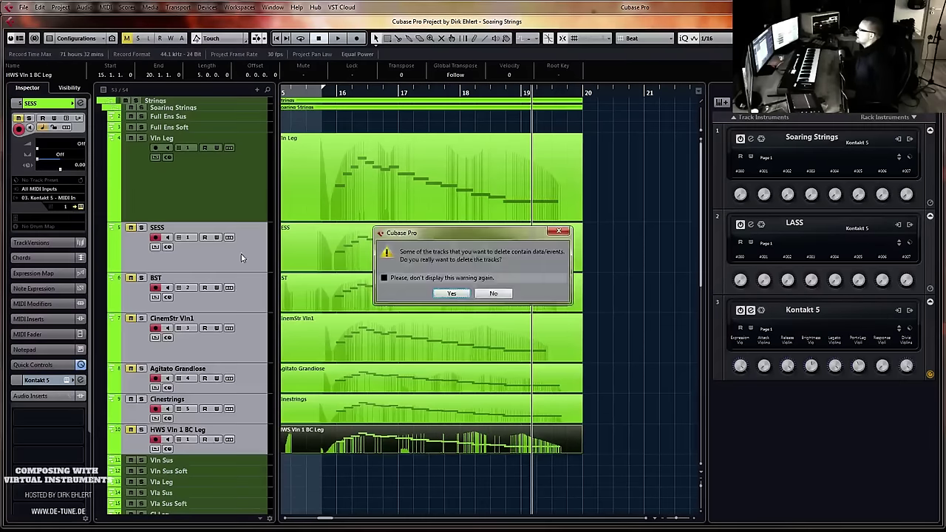
click(454, 294)
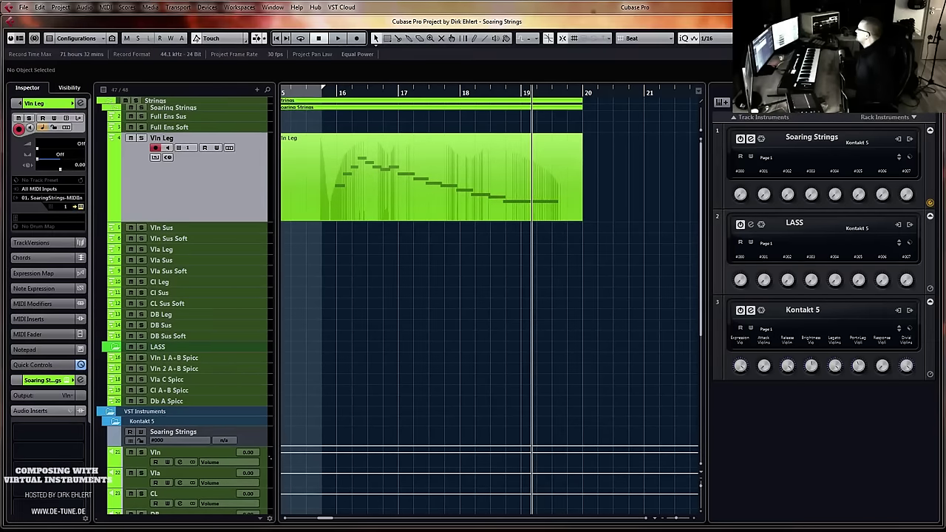
Examine the Legato Violins patch in the Soaring Strings Kontakt window and move the window out of the way
click(751, 139)
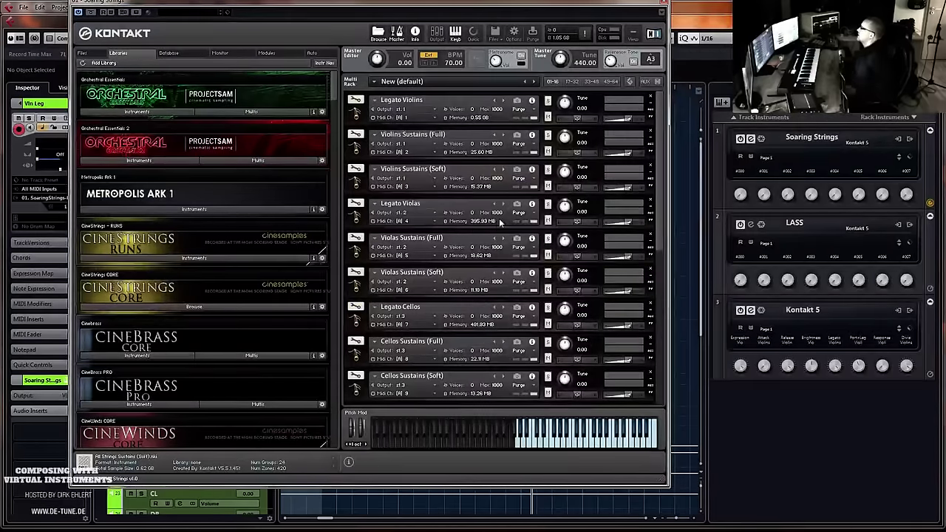
click(357, 116)
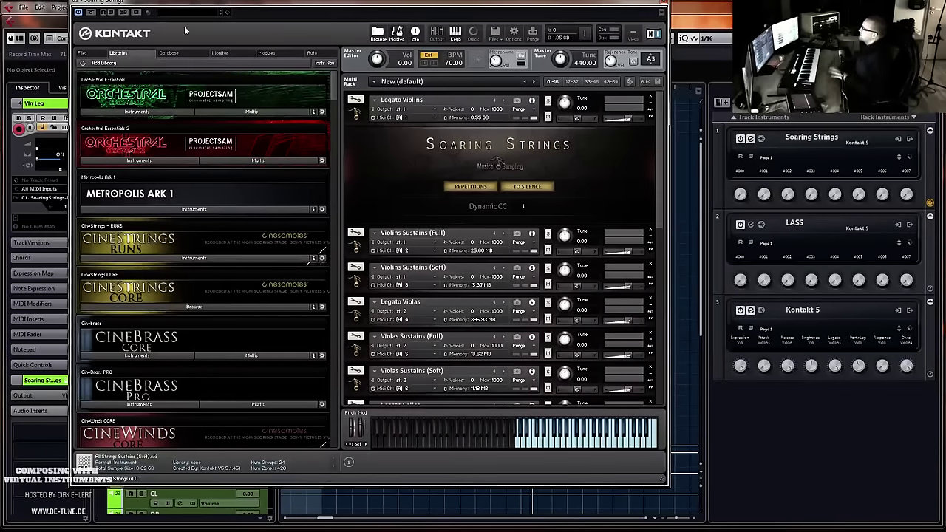
click(355, 116)
click(354, 116)
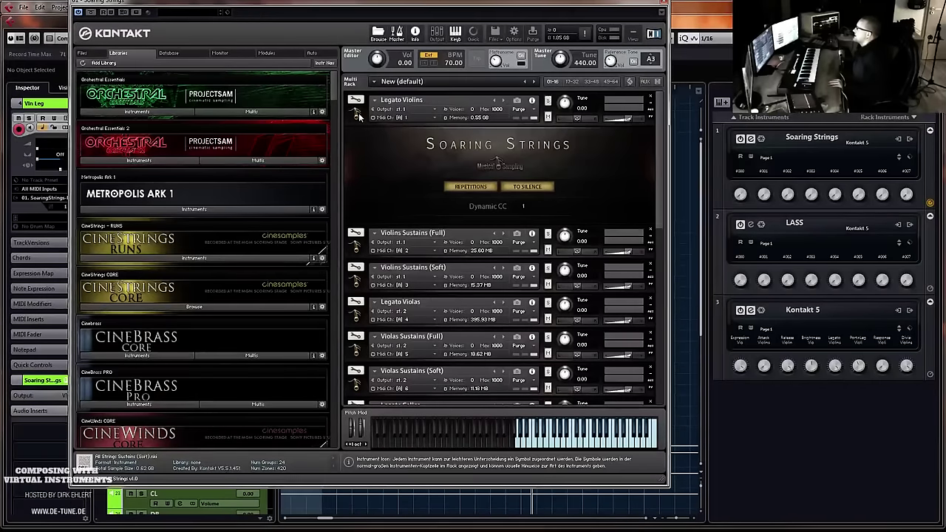
click(357, 116)
drag(641, 4, 945, 15)
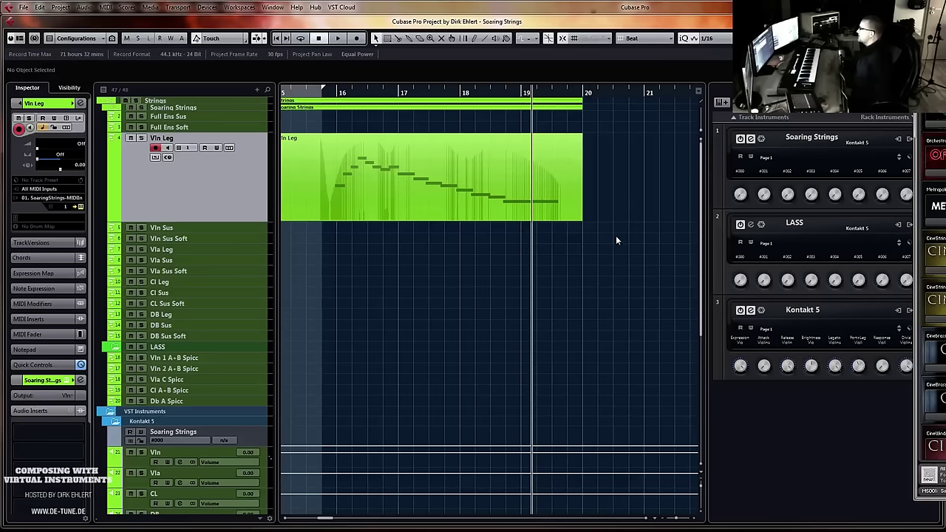
Reduce the Vln Leg track's height to match the other string tracks
click(561, 283)
key(g)
key(g)
key(g)
key(g)
key(g)
key(g)
key(g)
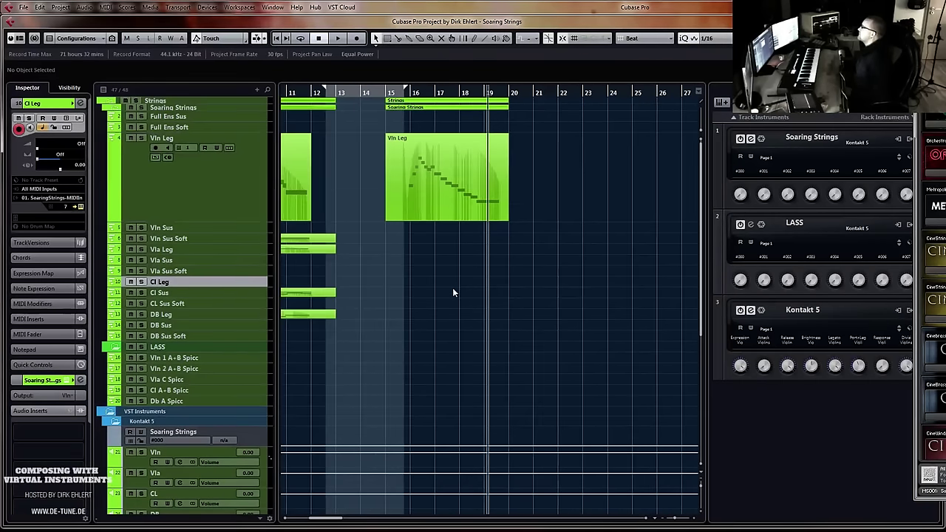
key(g)
key(g)
key(g)
key(g)
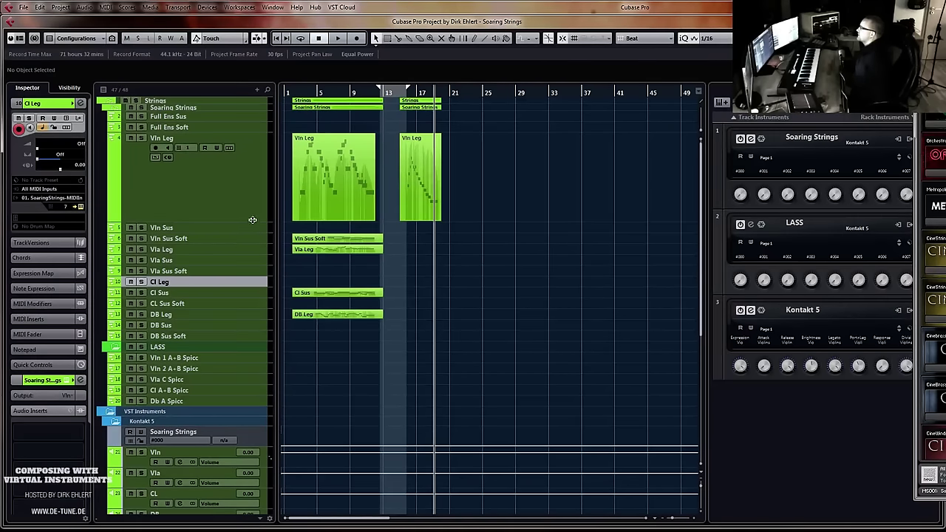
drag(252, 220, 254, 142)
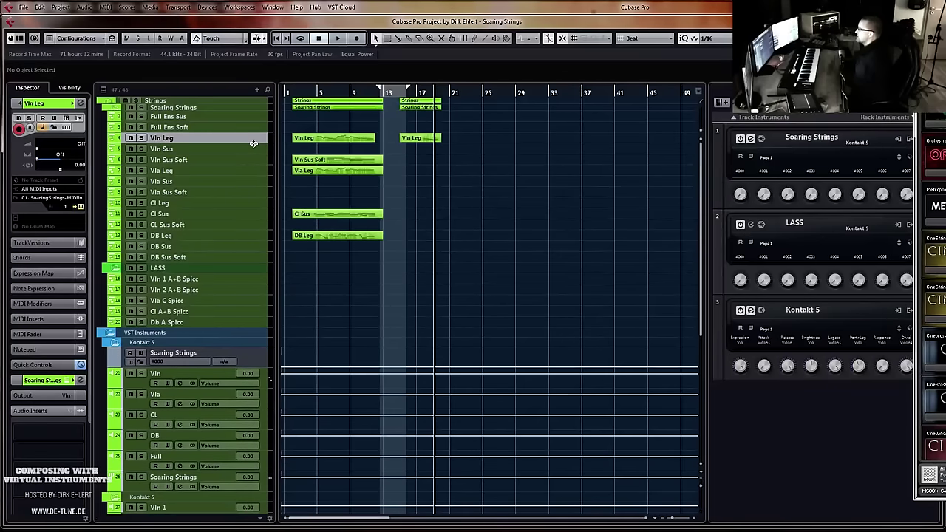
Delete the Vln Leg melody part that starts at bar 15
key(h)
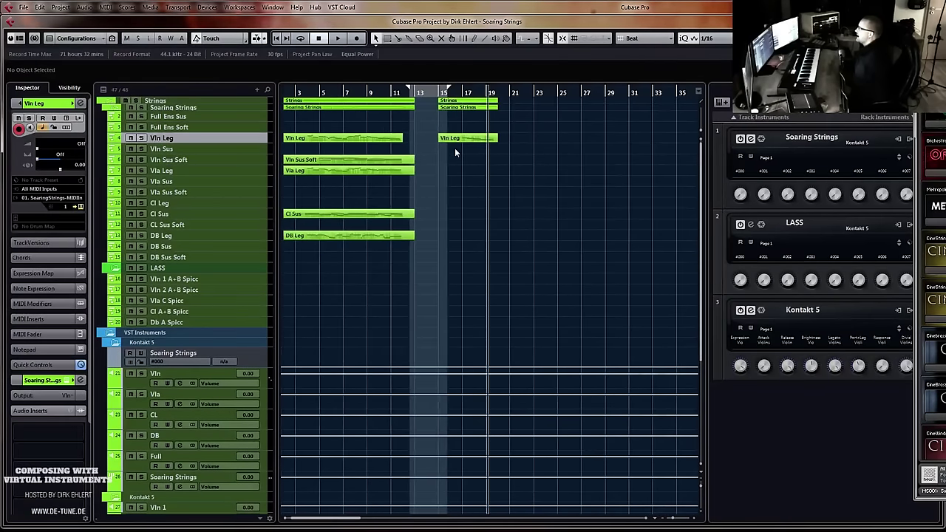
click(457, 138)
key(Delete)
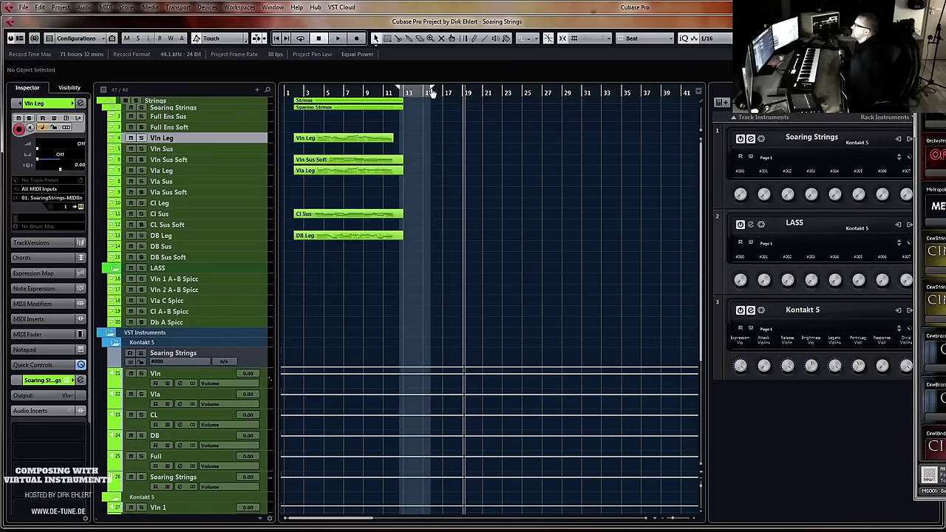
Set the locator range from about bar 2 to bar 12 over the remaining string parts, with the cursor at its start
drag(430, 92, 296, 93)
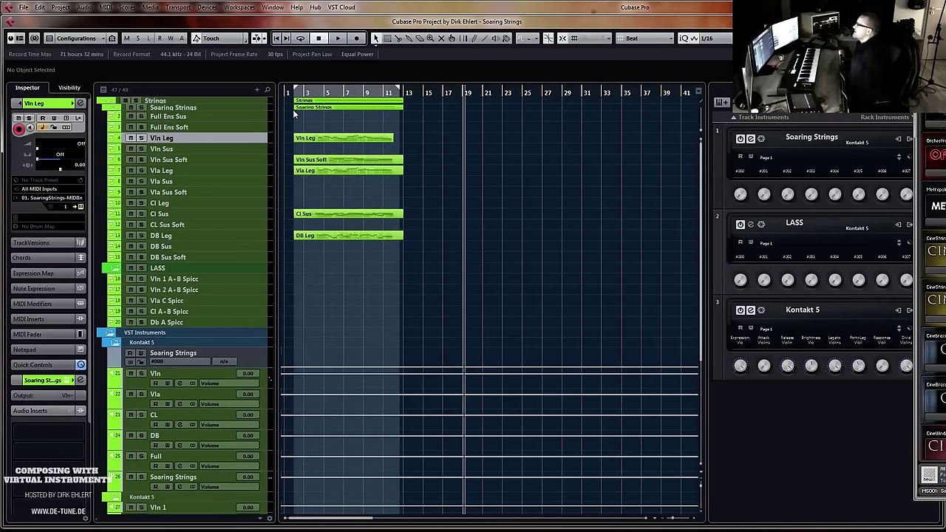
click(293, 112)
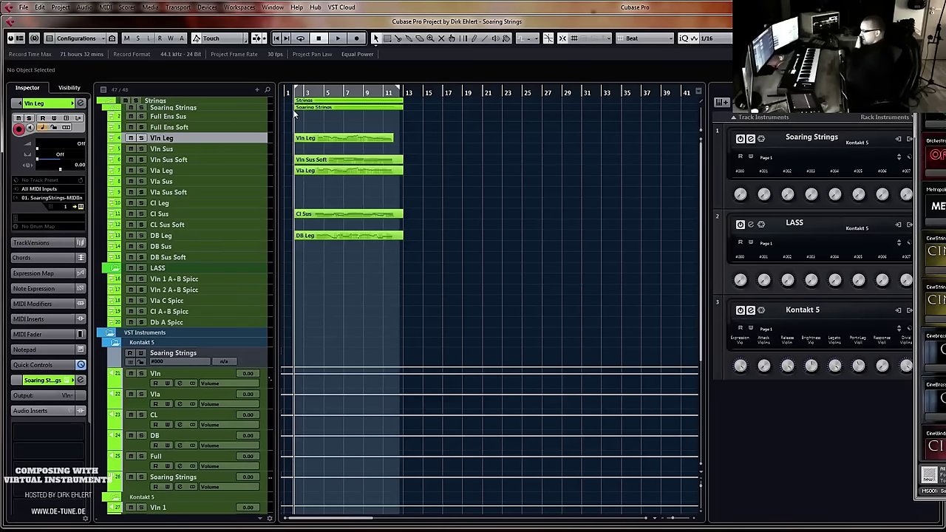
Select the Vln 1 A+B Spicc track in the LASS folder and close the Soaring Strings Kontakt window
click(194, 280)
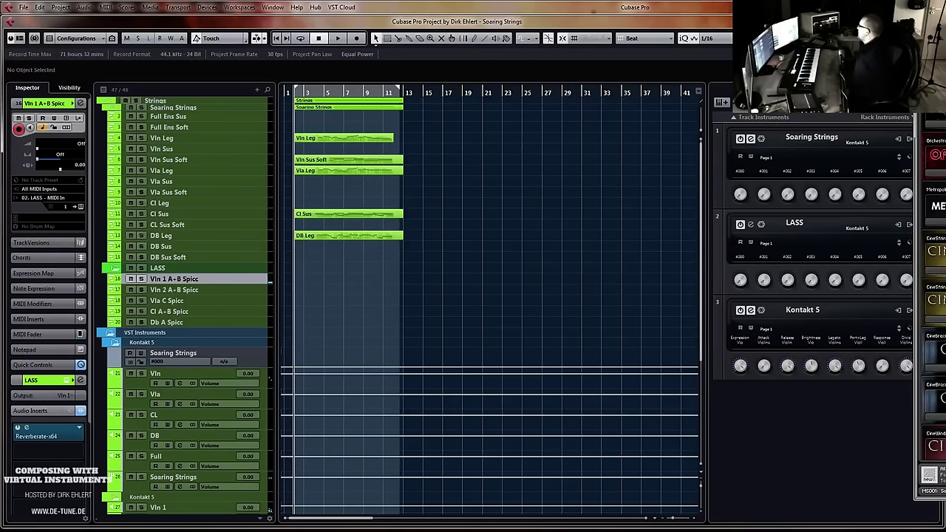
key(ctrl+w)
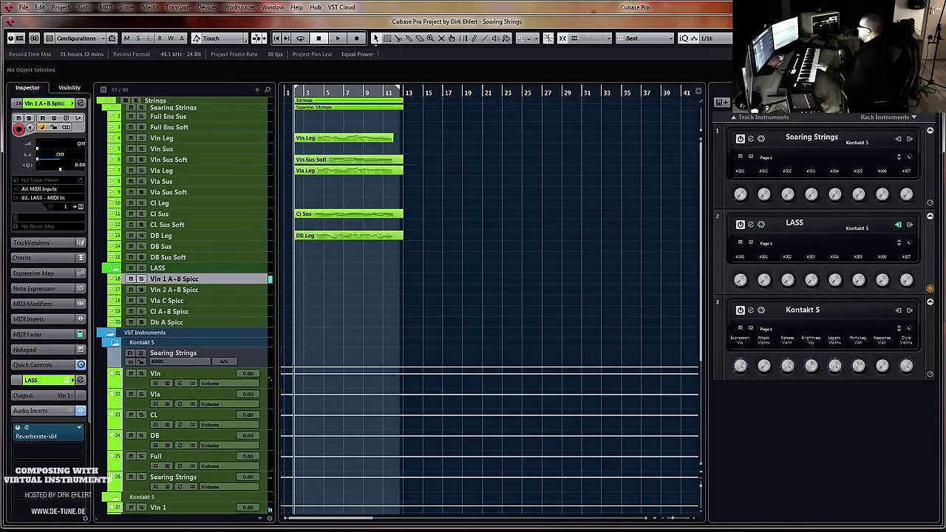
Route the outputs of the four Kontakt channels Kt. st. 2 to Kt. st. 5 to the LASS Shrt group in the MixConsole
click(162, 329)
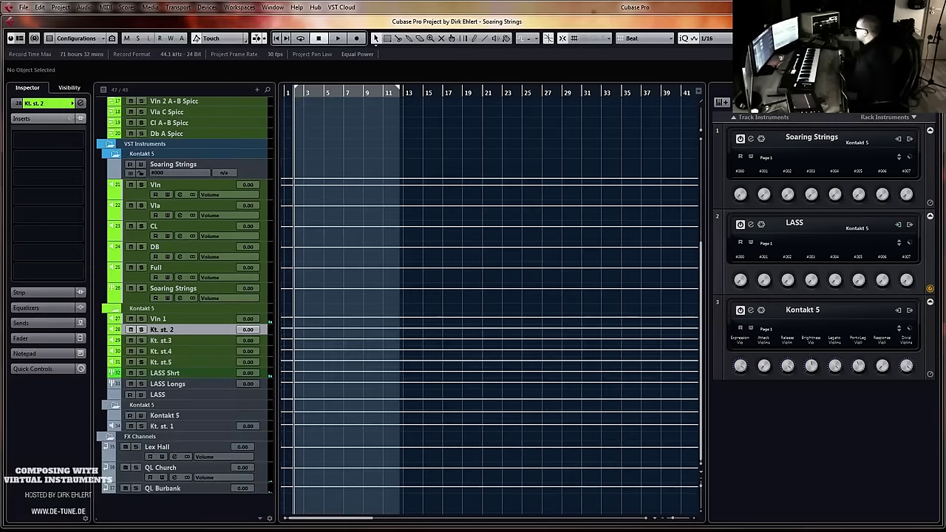
key(F3)
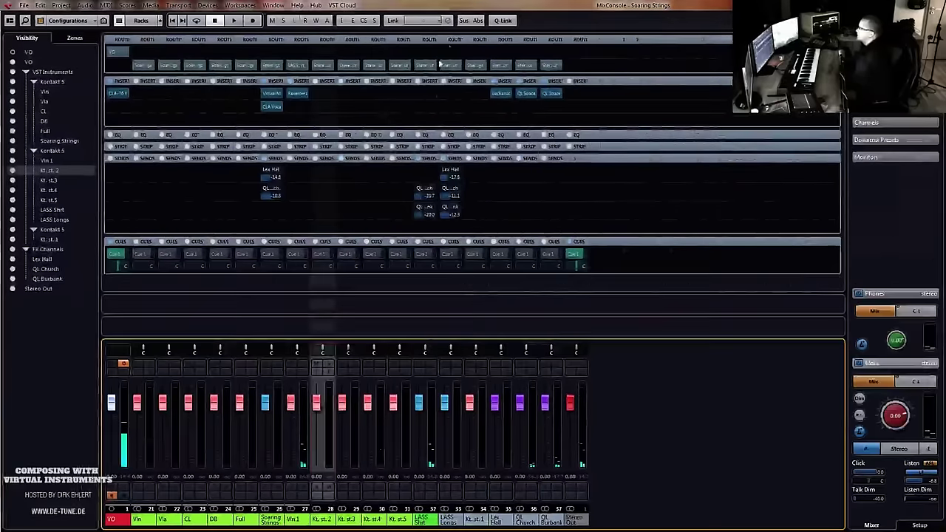
shift+click(405, 463)
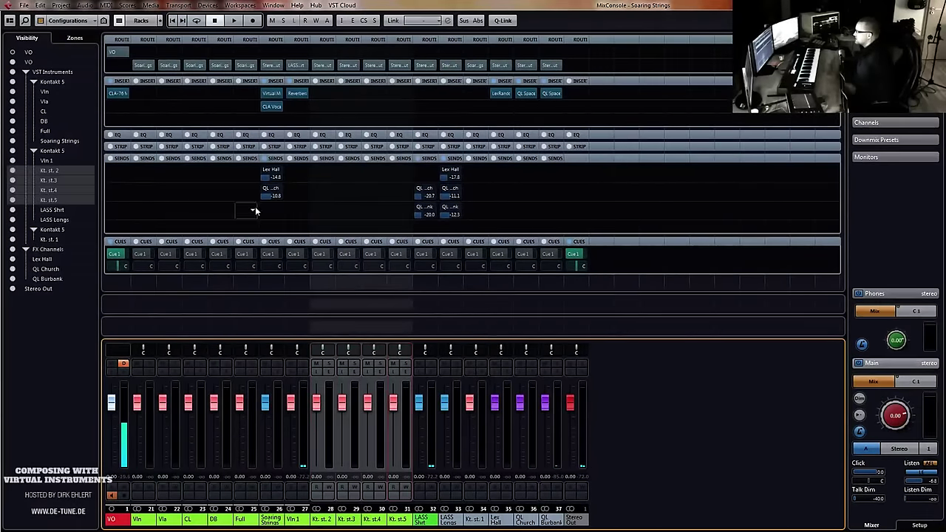
click(322, 66)
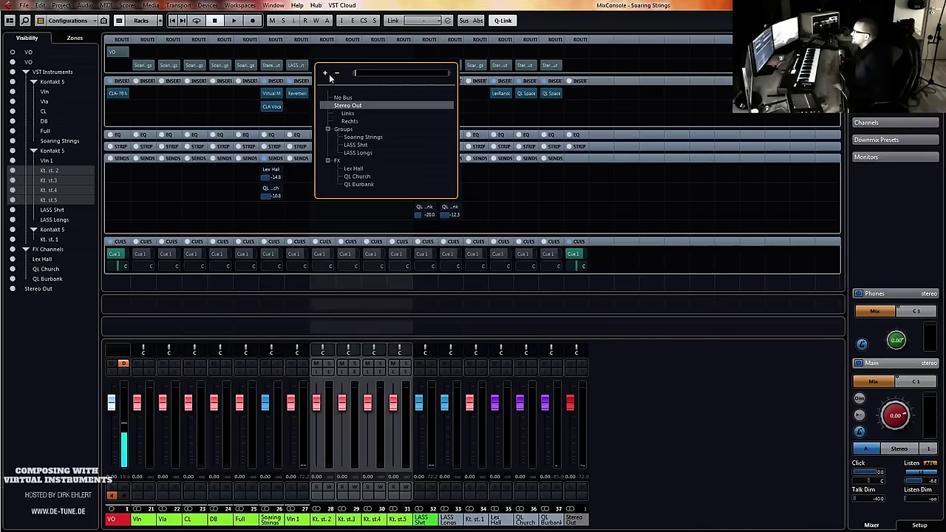
click(355, 145)
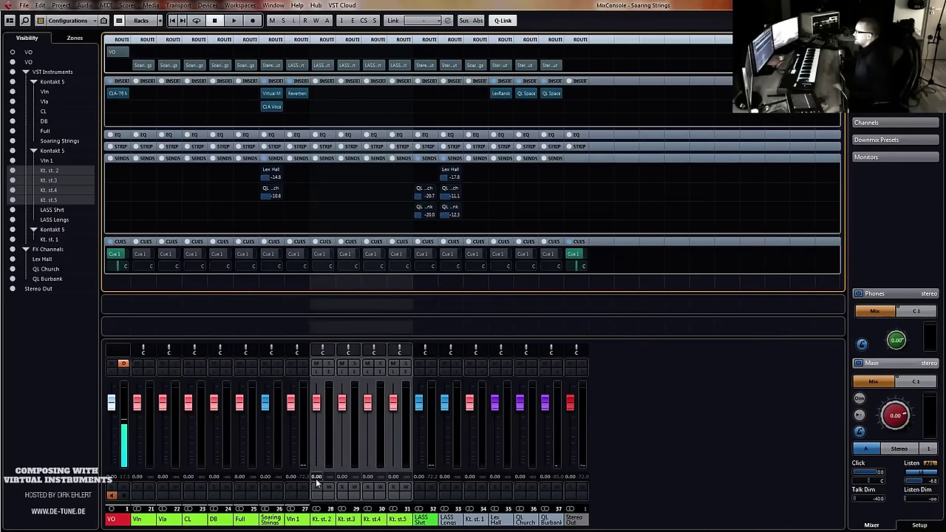
Rename the mixer channels Kt. st. 2 to Kt. st. 5 as Vln 2, Vla, Cli and DB
click(321, 520)
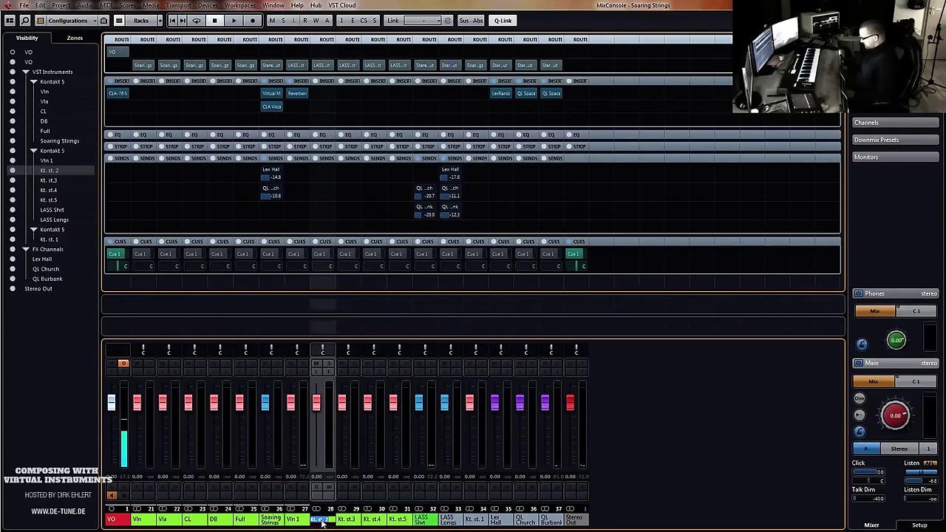
double_click(323, 521)
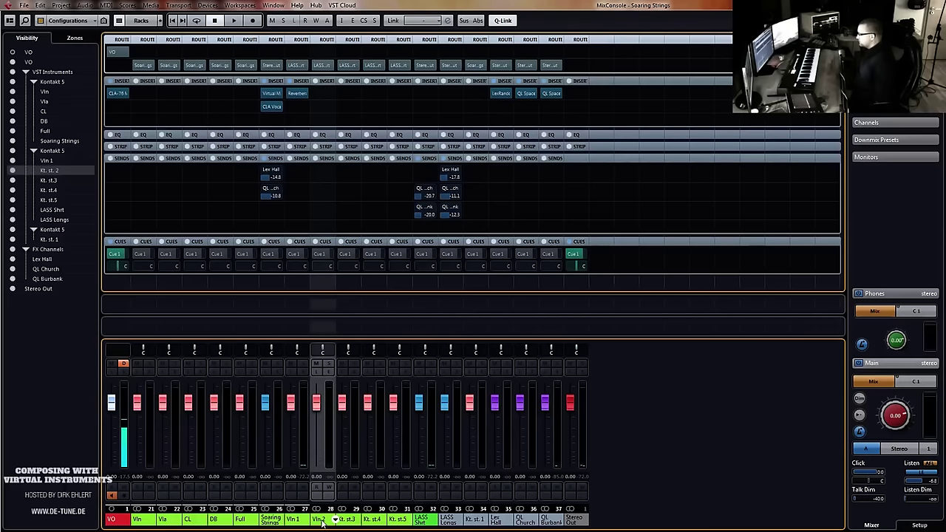
double_click(344, 520)
text(Vla)
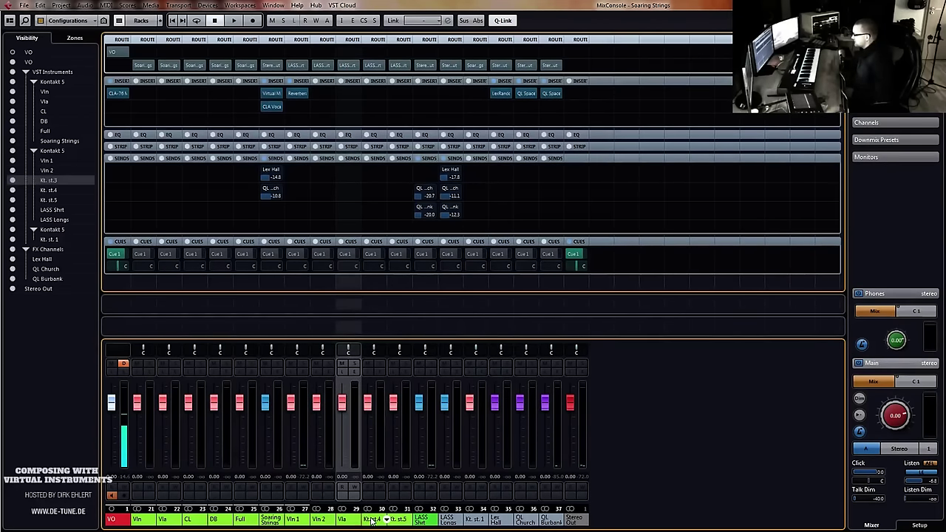
double_click(363, 520)
text(Cli)
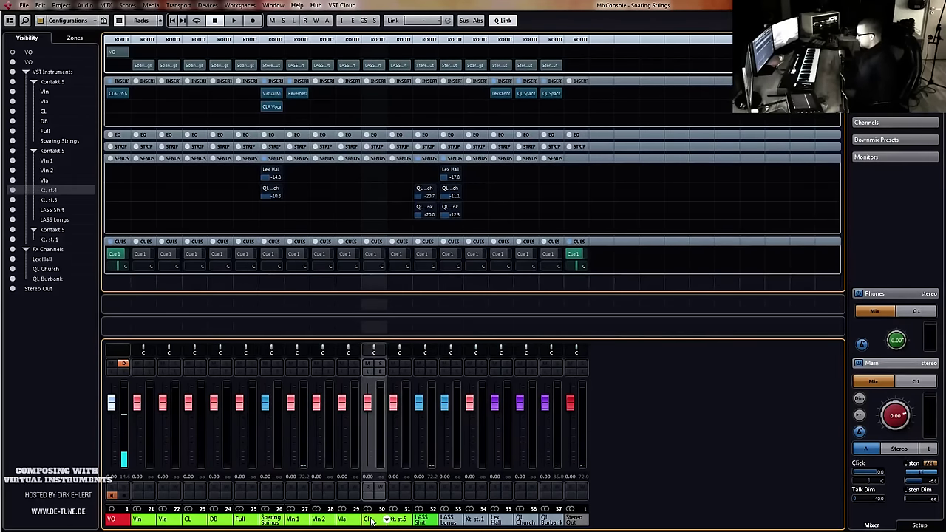
double_click(399, 521)
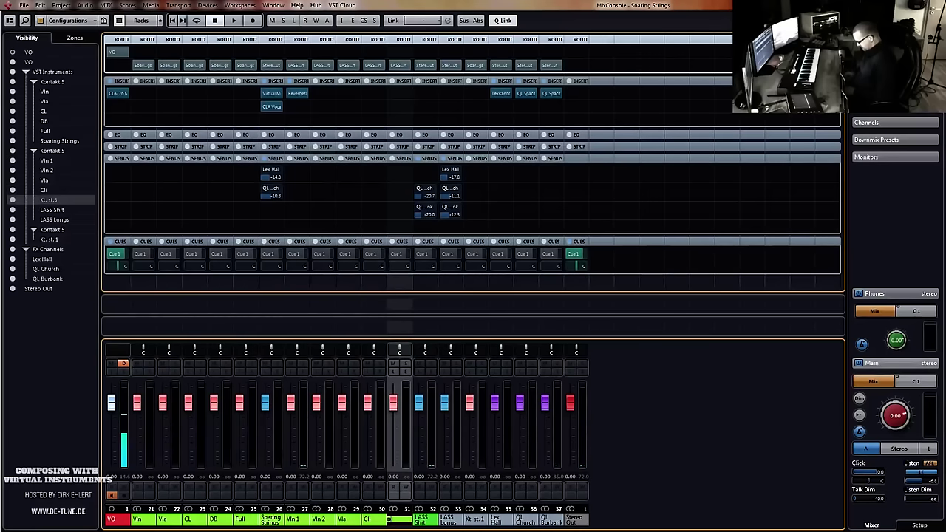
text(DB)
key(Return)
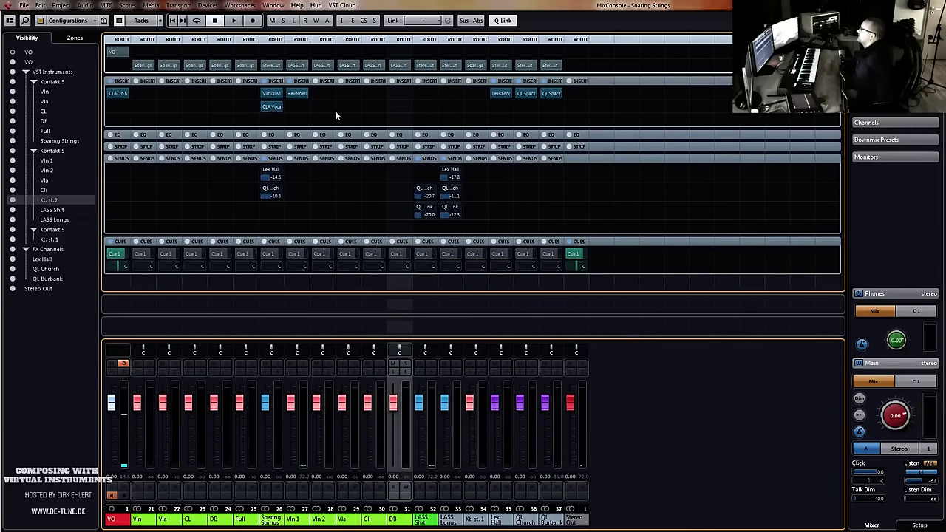
Copy the Vln 1 channel's Reverberate insert to Vln 2 and open the copied plug-in's editor
click(327, 288)
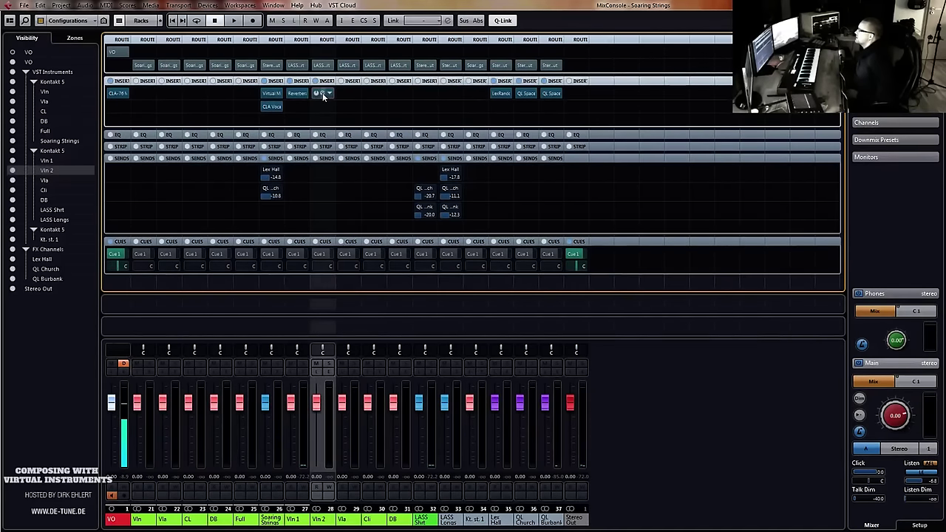
click(322, 94)
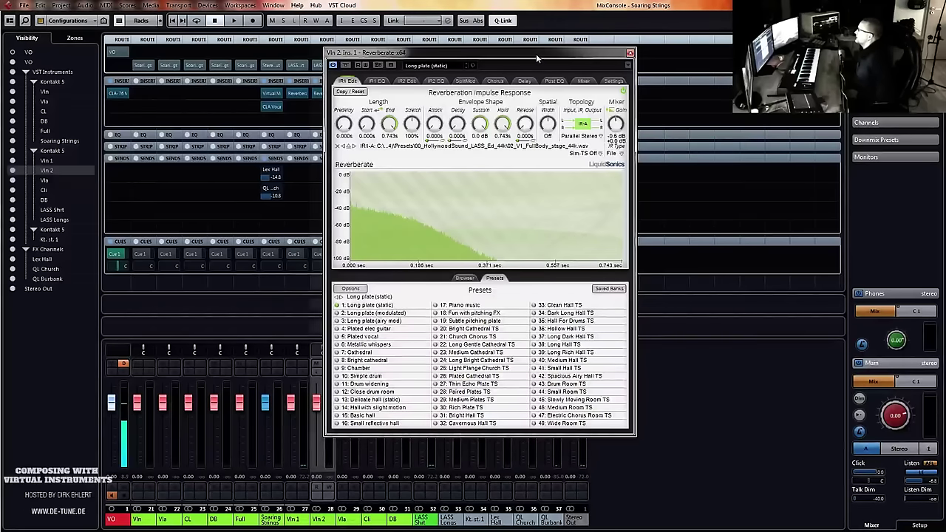
drag(536, 54, 438, 67)
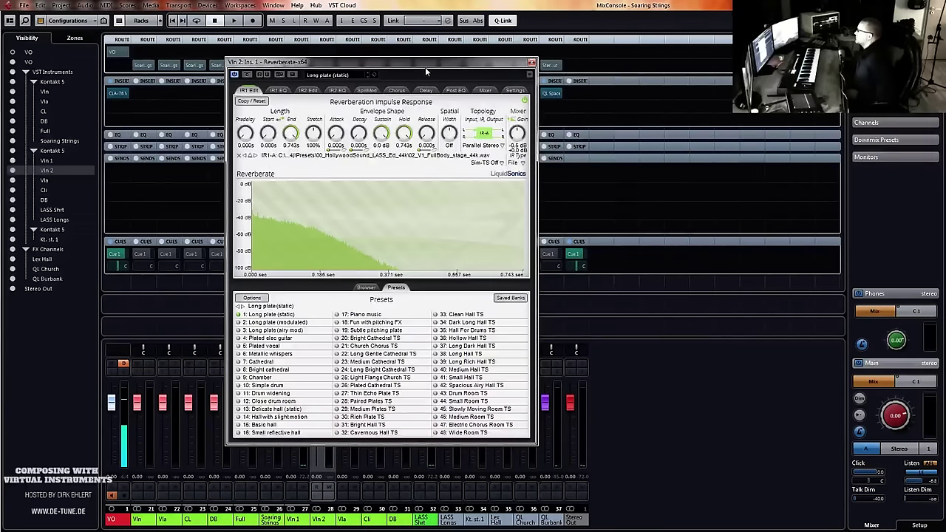
drag(408, 66, 455, 63)
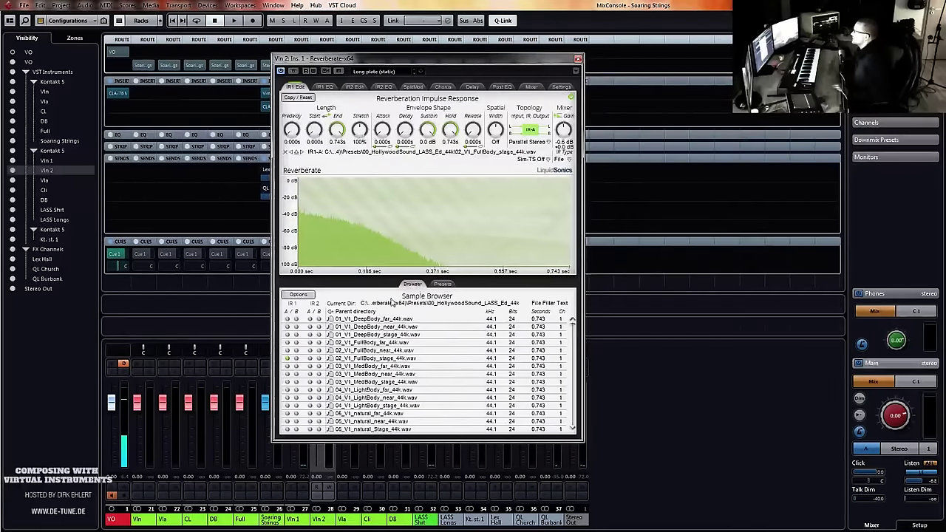
Load 17_V2_FullBody_stage_44k.wav as the impulse response of Vln 2's Reverberate and close its editor
click(413, 285)
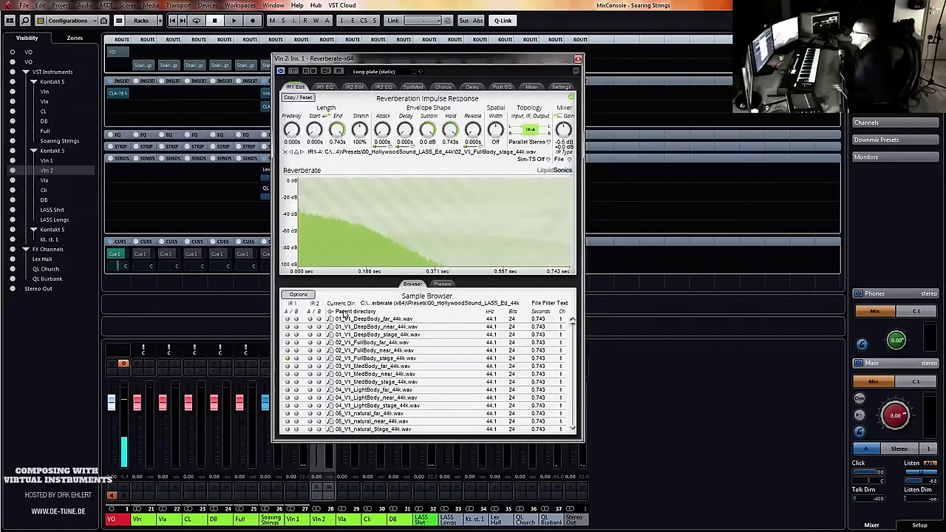
double_click(344, 313)
double_click(382, 322)
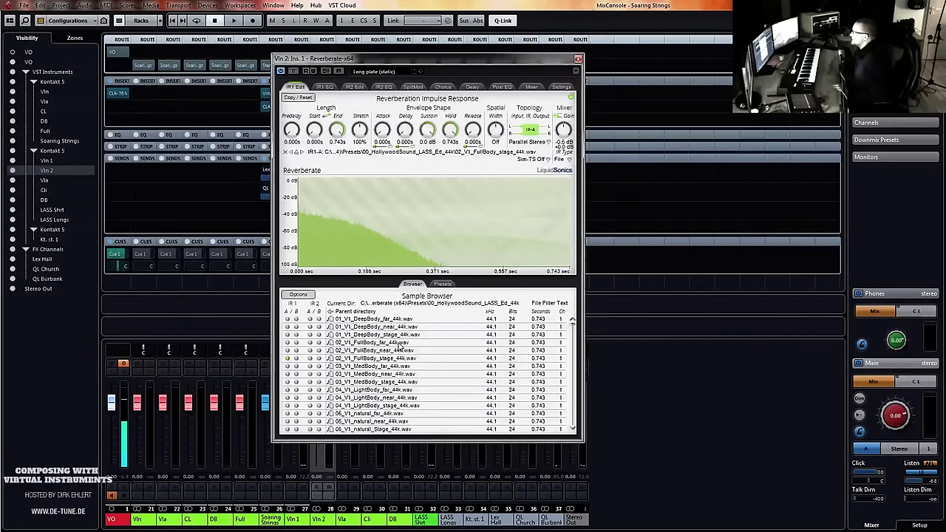
scroll(399, 344, down, 12)
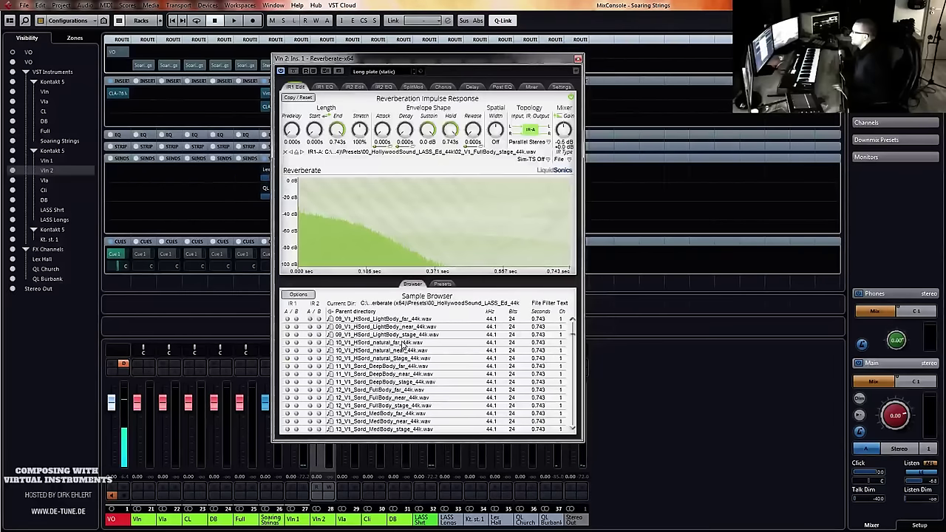
scroll(400, 344, down, 3)
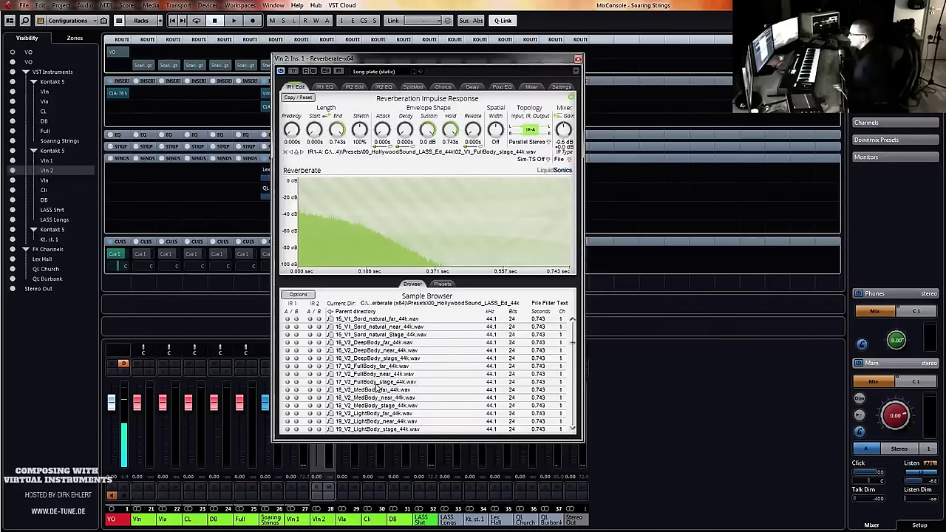
double_click(369, 381)
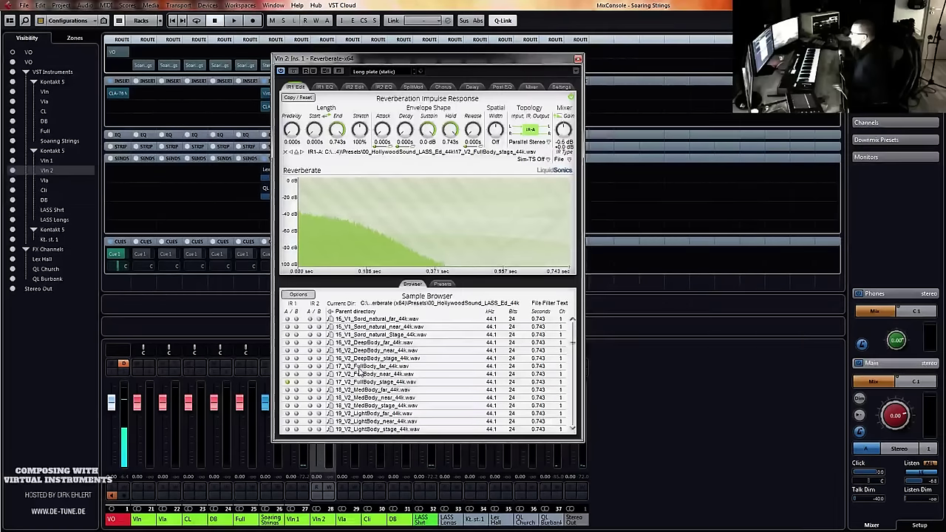
click(579, 59)
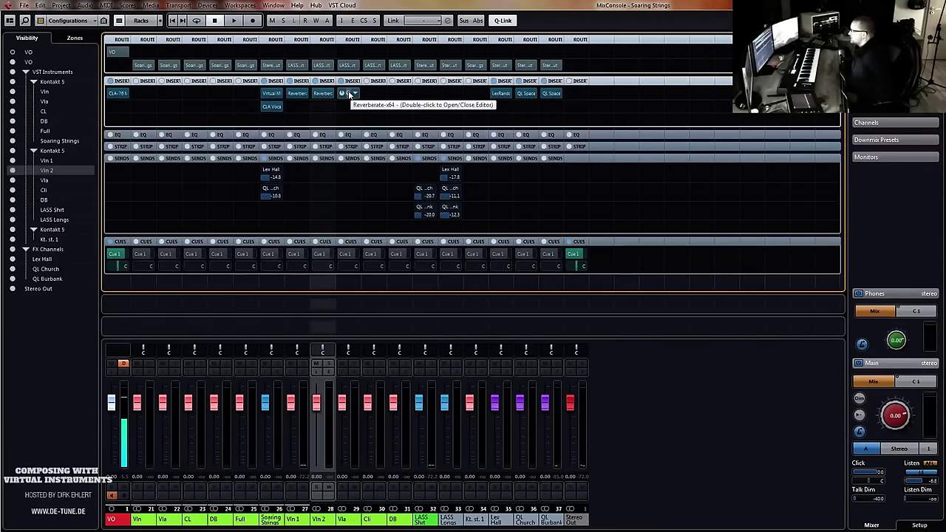
Copy the Reverberate insert to Vla, load 32_VA_FullBody_stage_44k.wav from the 00_HollywoodSound_LASS_Ed_44k folder, and close its editor
double_click(349, 94)
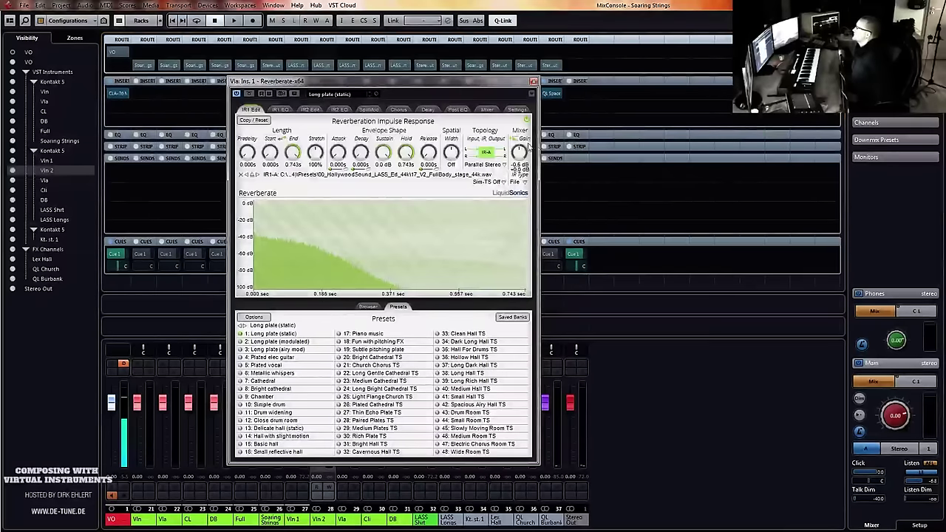
click(278, 109)
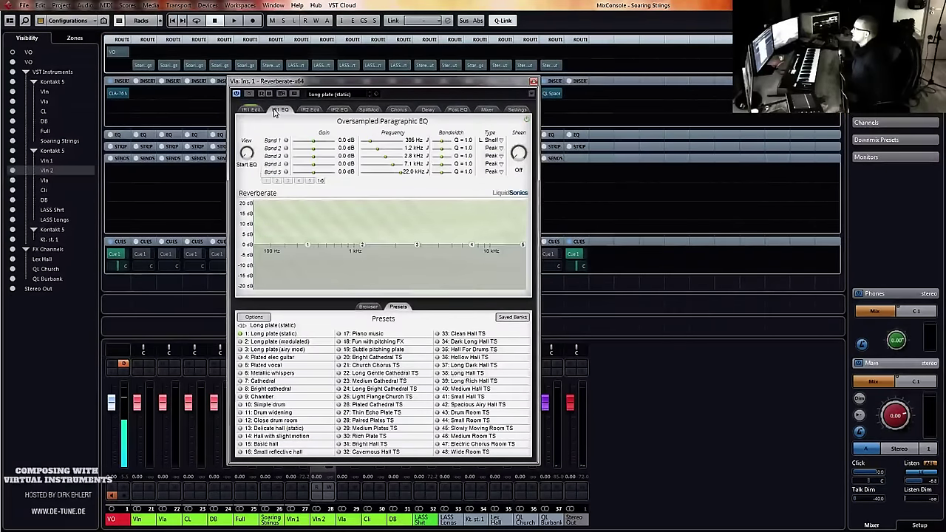
click(252, 111)
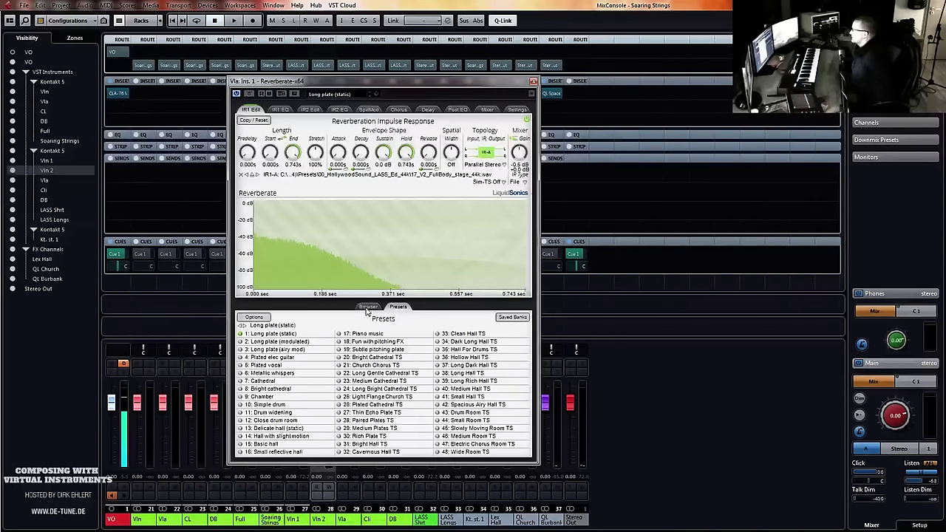
click(366, 307)
double_click(332, 336)
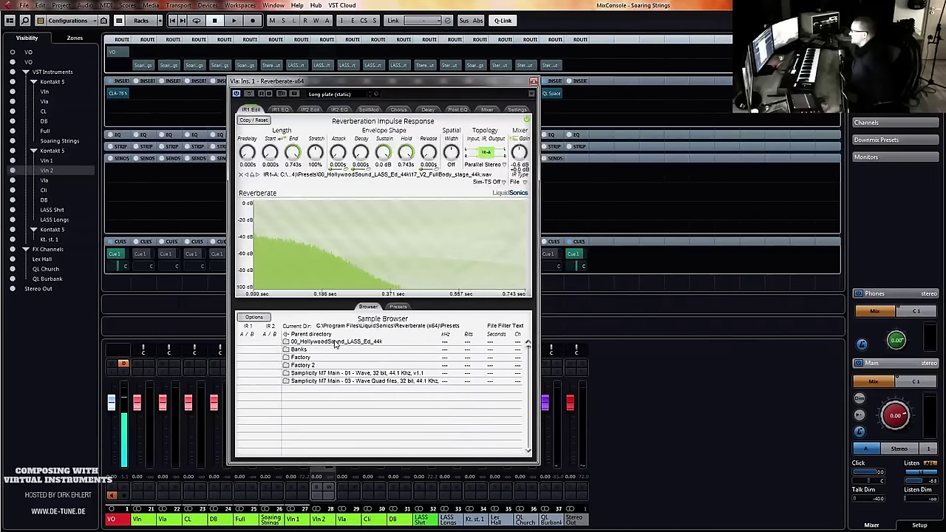
double_click(335, 342)
click(335, 342)
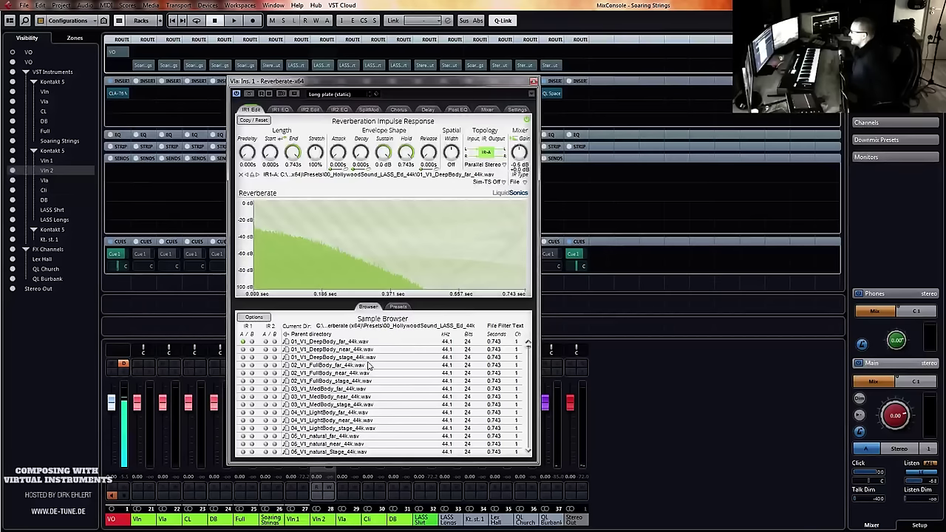
scroll(370, 365, down, 10)
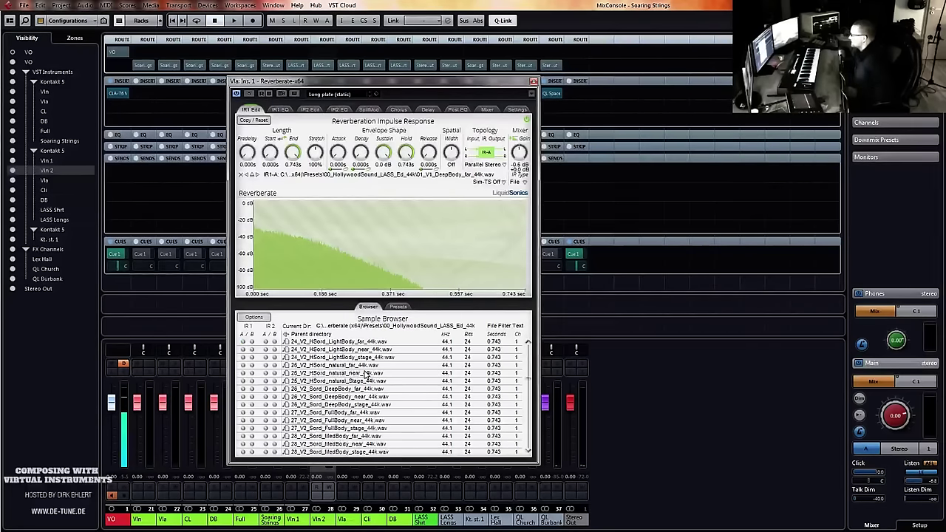
scroll(368, 375, down, 5)
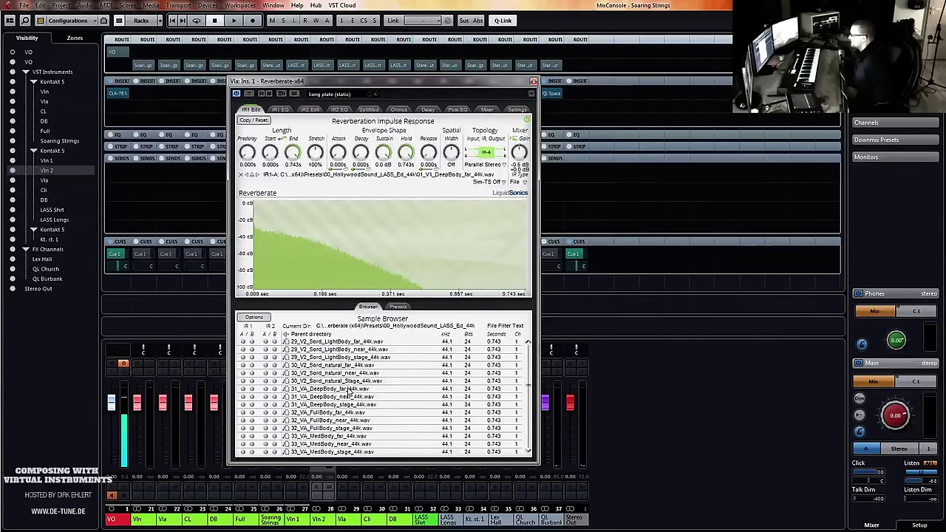
double_click(338, 428)
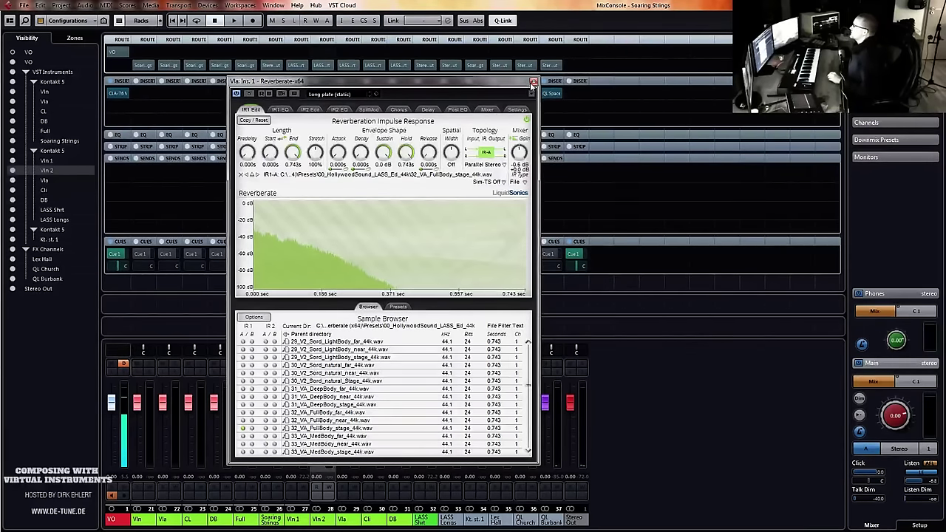
click(533, 81)
Copy the Reverberate insert from Vla to Cli, load 47_VC_FullBody_stage_44k.wav as its impulse response, and close its editor
drag(348, 92, 372, 93)
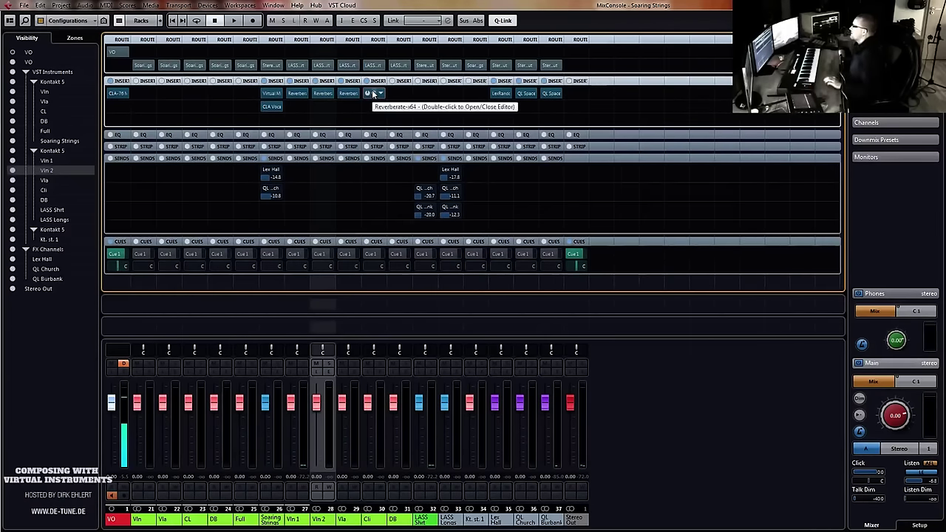
click(373, 93)
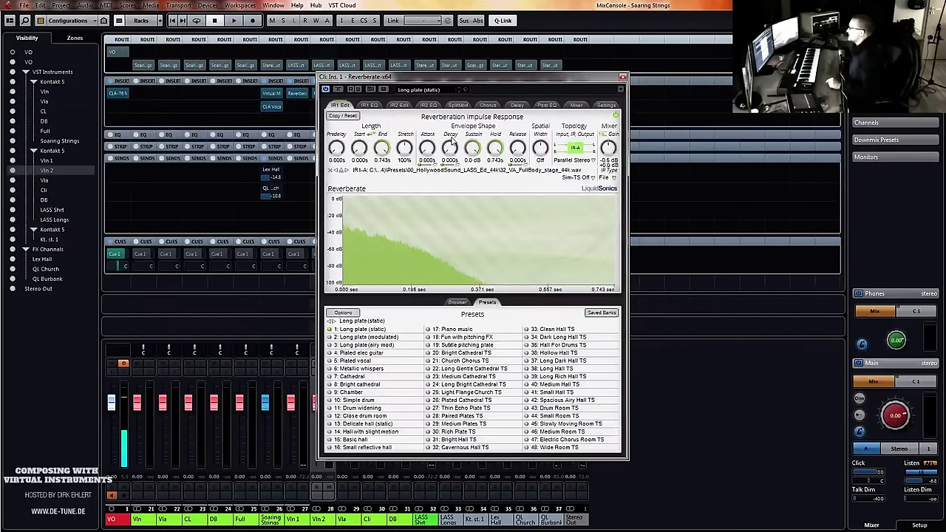
click(454, 302)
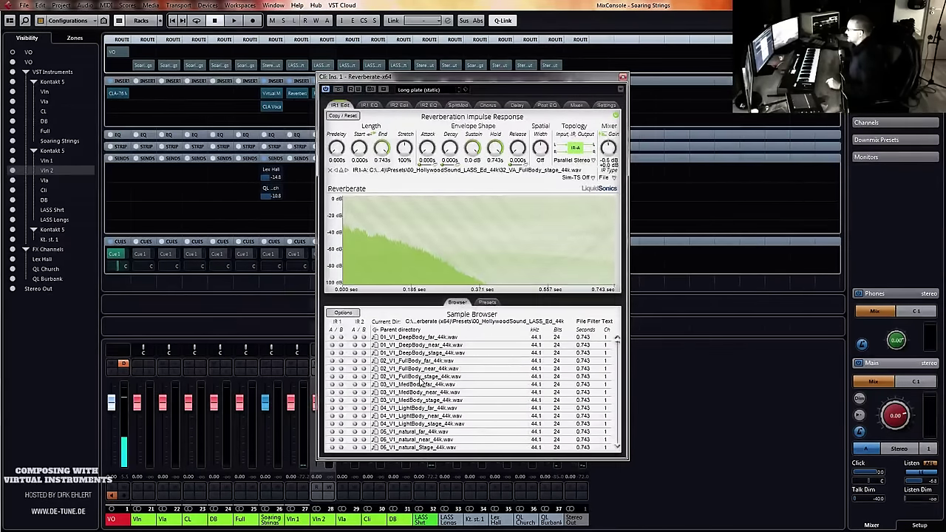
scroll(422, 392, down, 15)
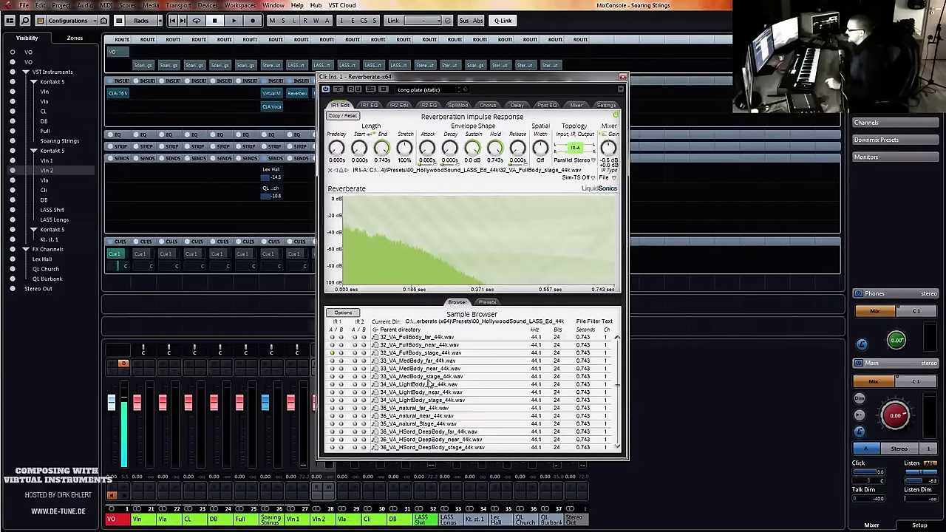
scroll(428, 383, up, 2)
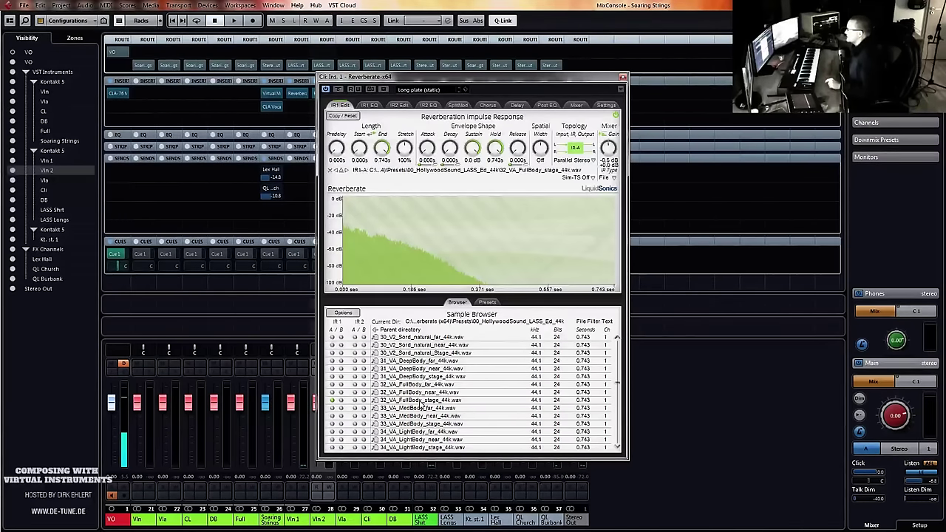
scroll(419, 405, down, 15)
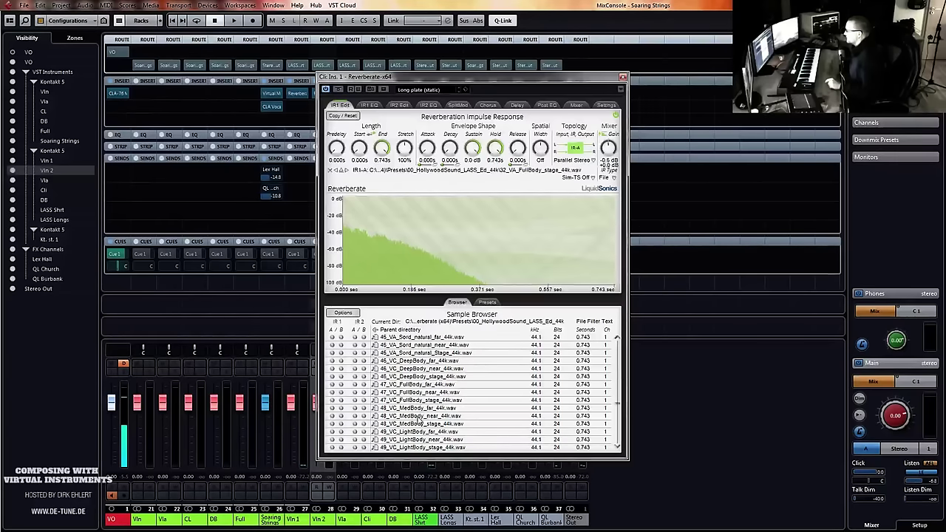
double_click(419, 401)
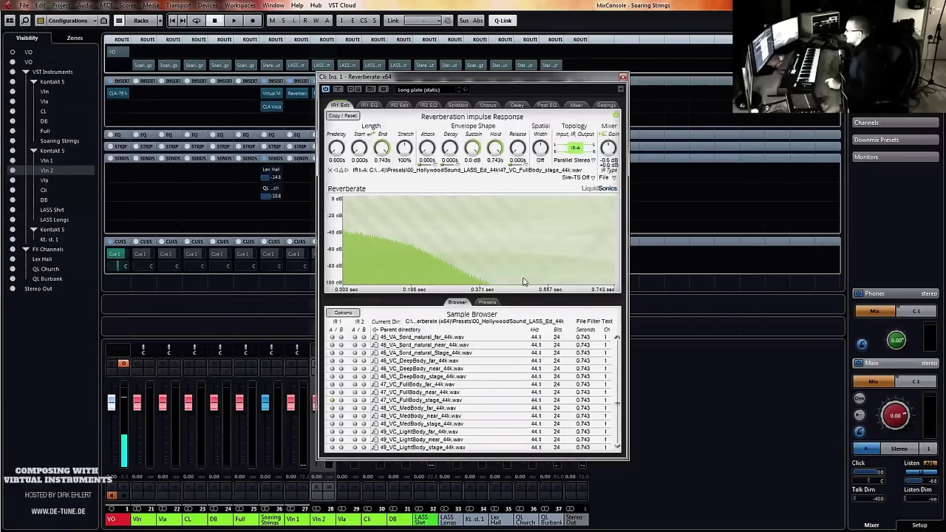
click(625, 78)
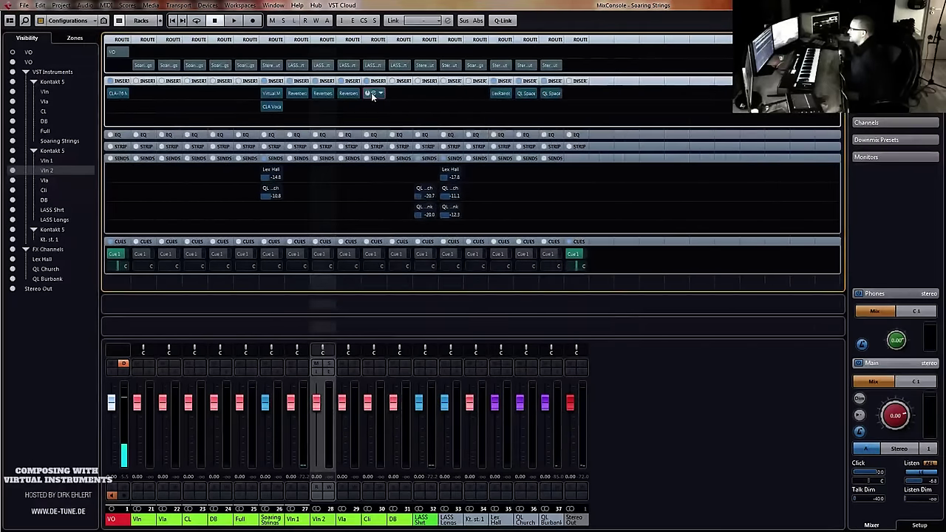
Copy the Reverberate insert to DB, load 62_CB_FullBody_stage_44k.wav as its impulse response, and return to the project window
drag(374, 92, 399, 94)
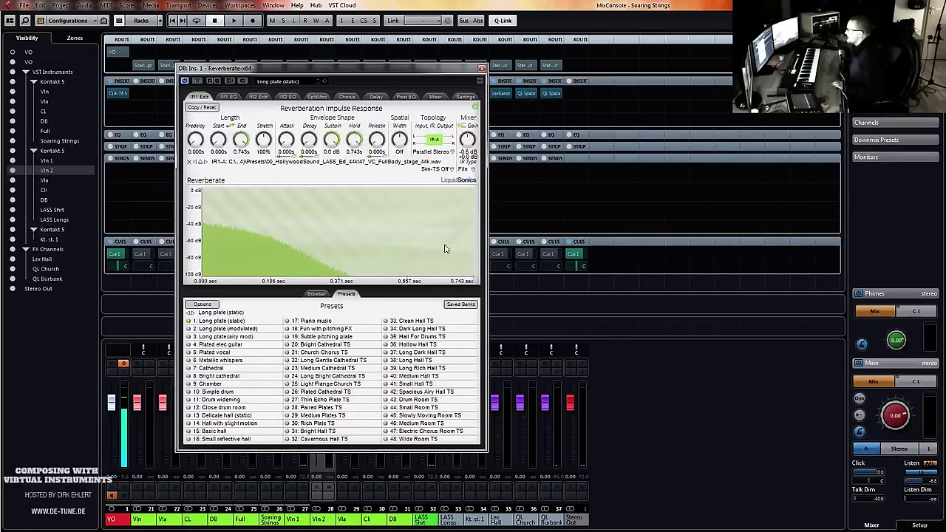
click(317, 294)
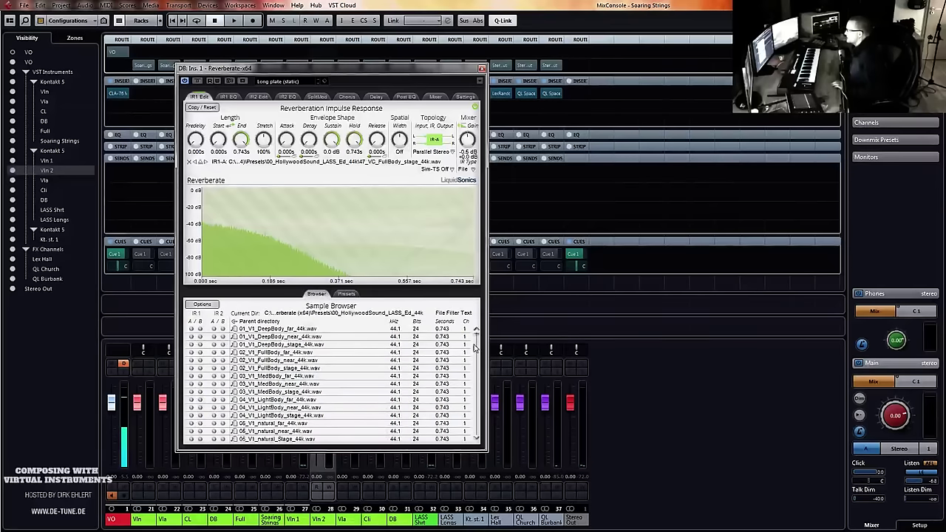
drag(476, 337, 484, 418)
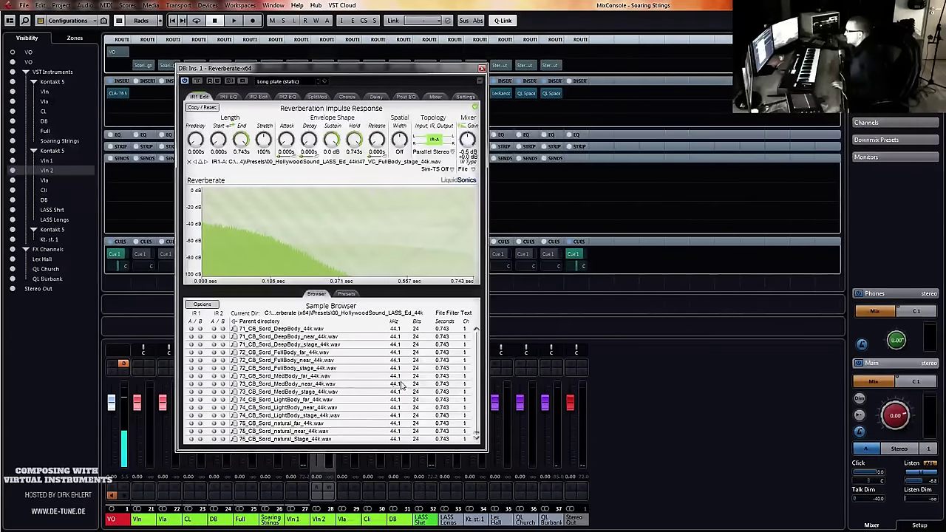
scroll(378, 380, up, 8)
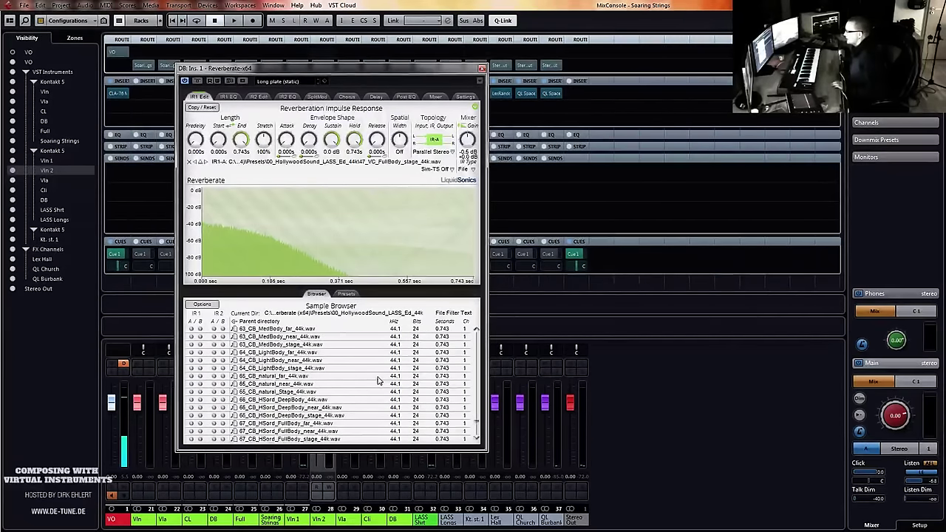
scroll(373, 381, up, 1)
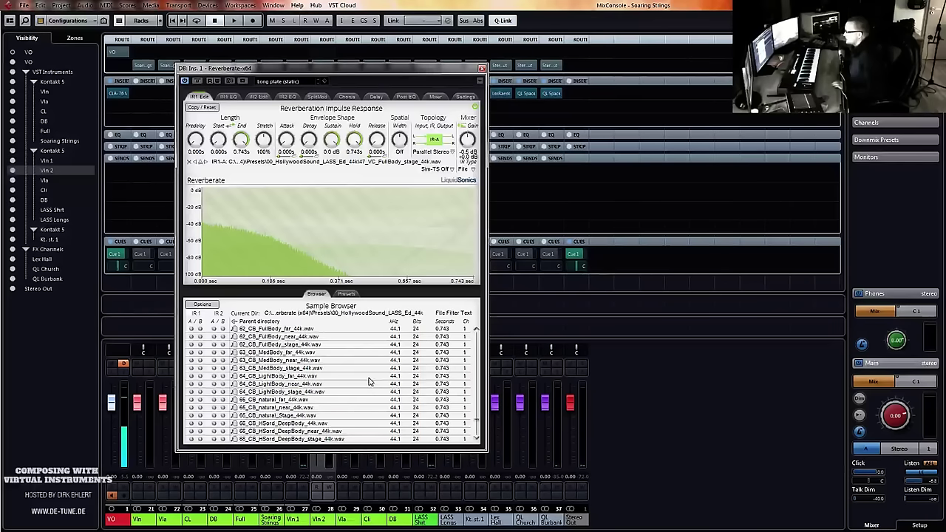
click(299, 345)
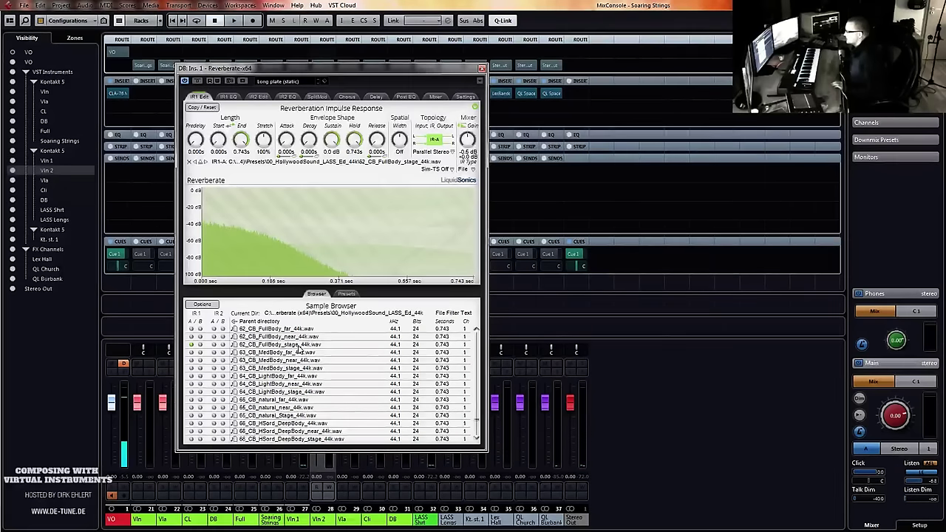
click(481, 68)
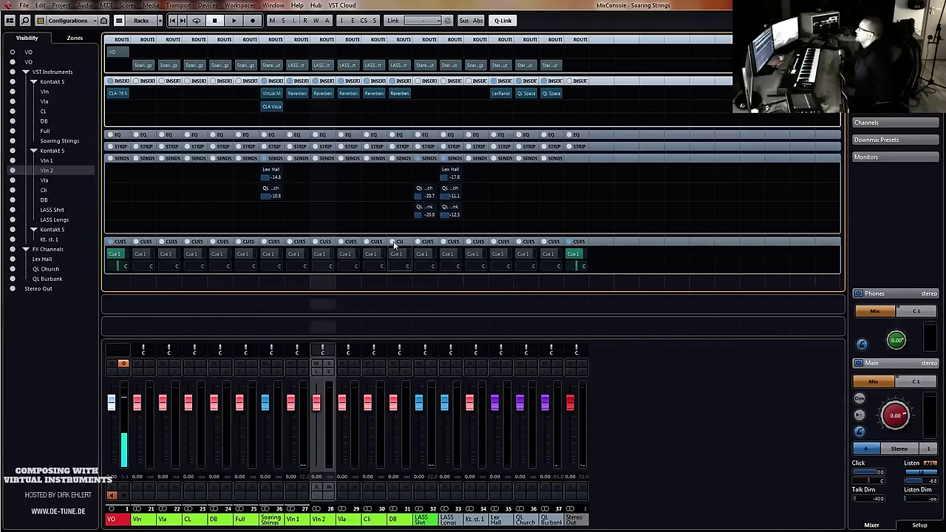
click(934, 6)
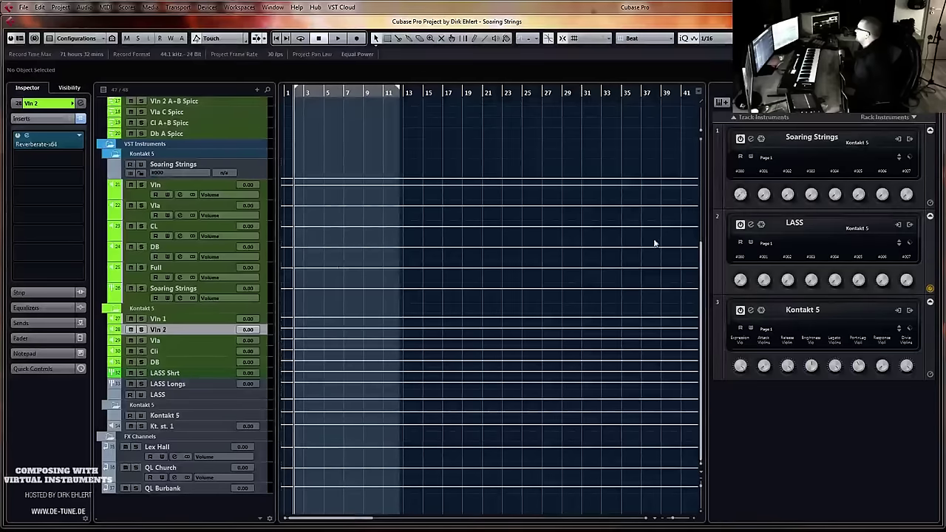
Place the project cursor near bar 19 and select the Vln 1 A+B Spicc track in the LASS folder
click(322, 154)
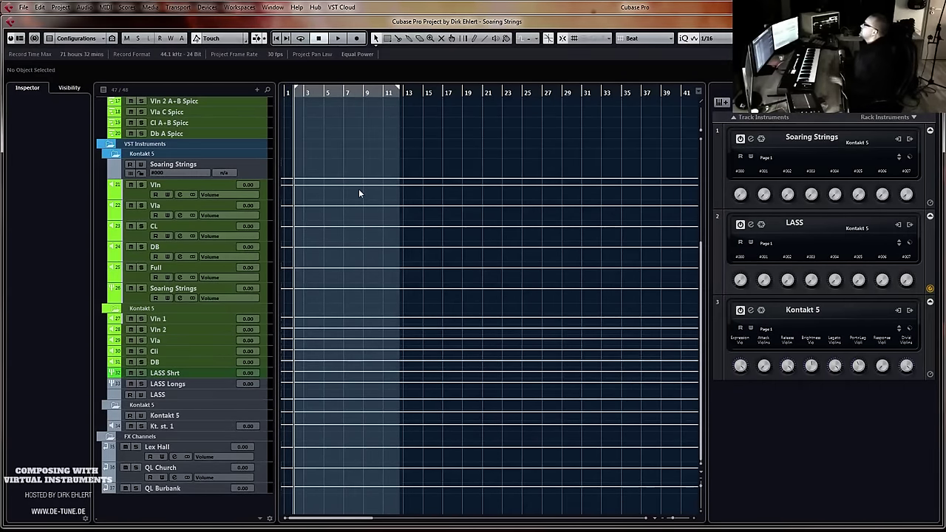
scroll(358, 188, up, 5)
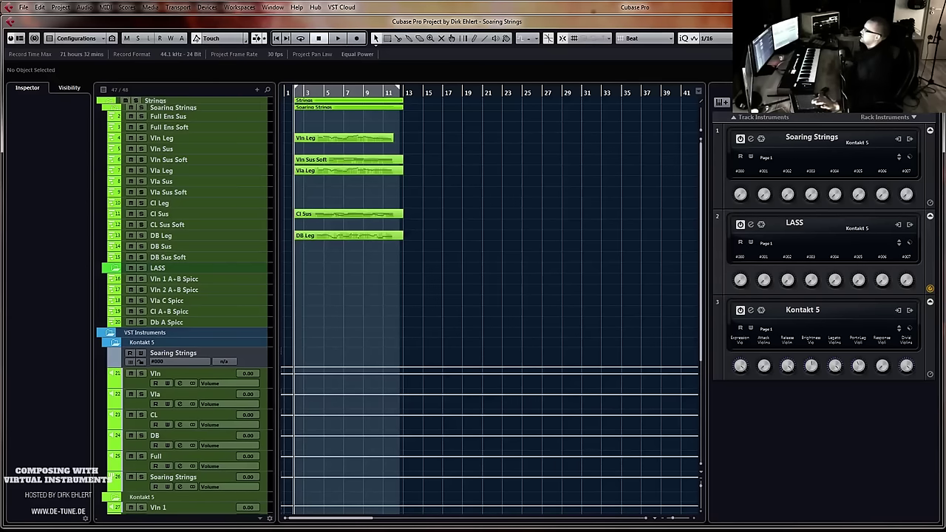
click(191, 171)
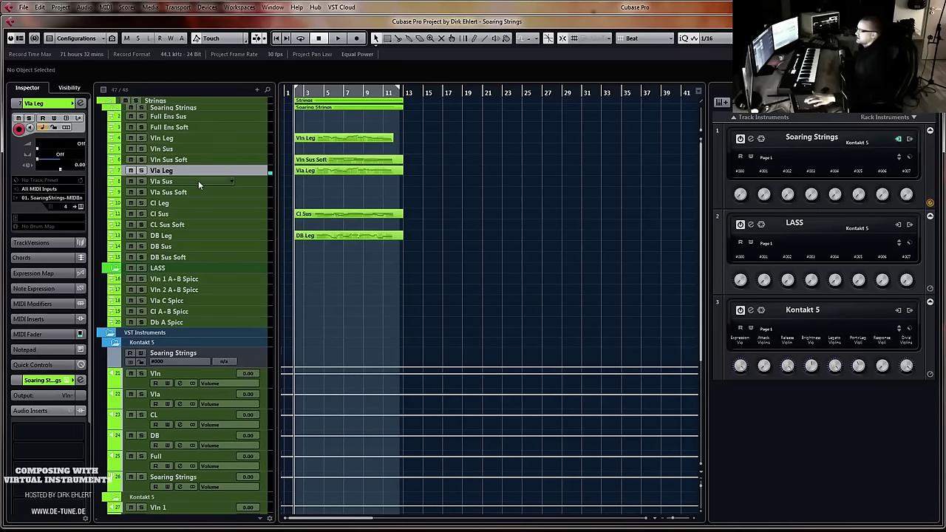
click(467, 94)
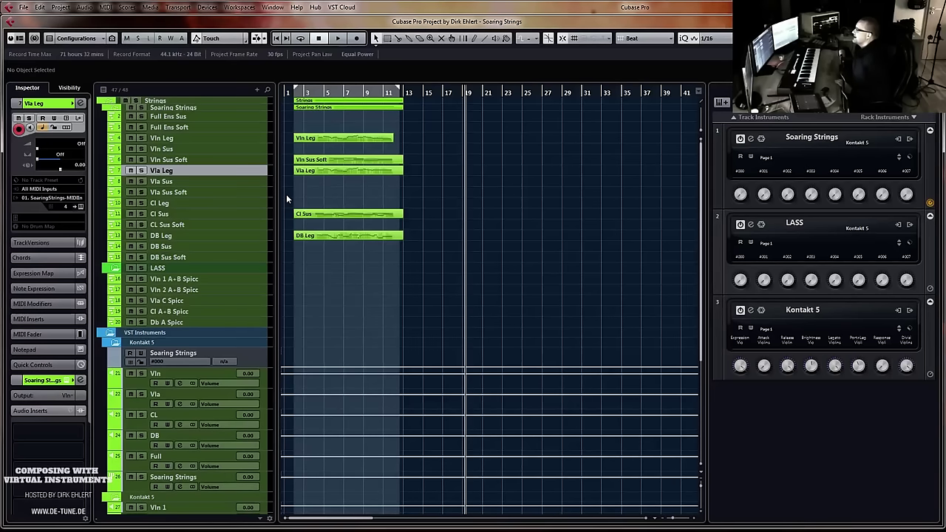
click(185, 278)
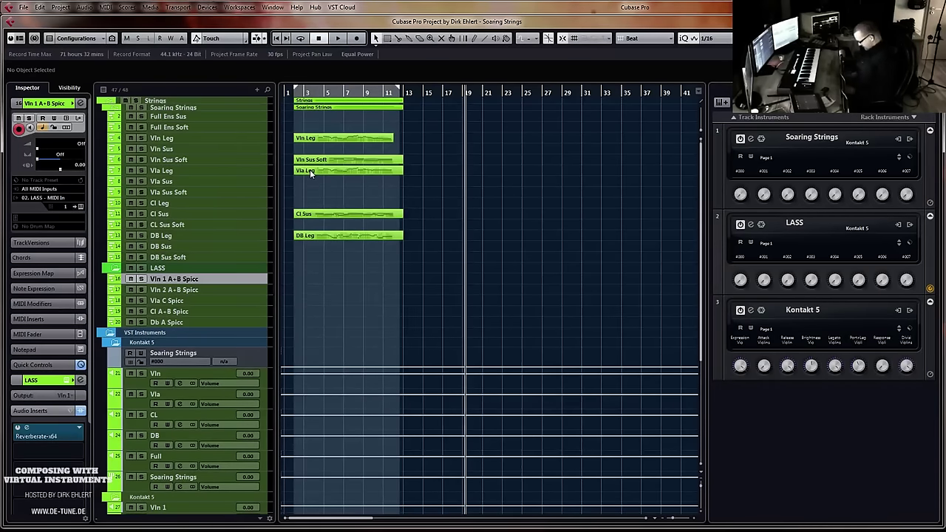
Trim the ends of the Vla Leg, Cl Sus and DB Leg parts back to bar 12
key(h)
key(h)
key(h)
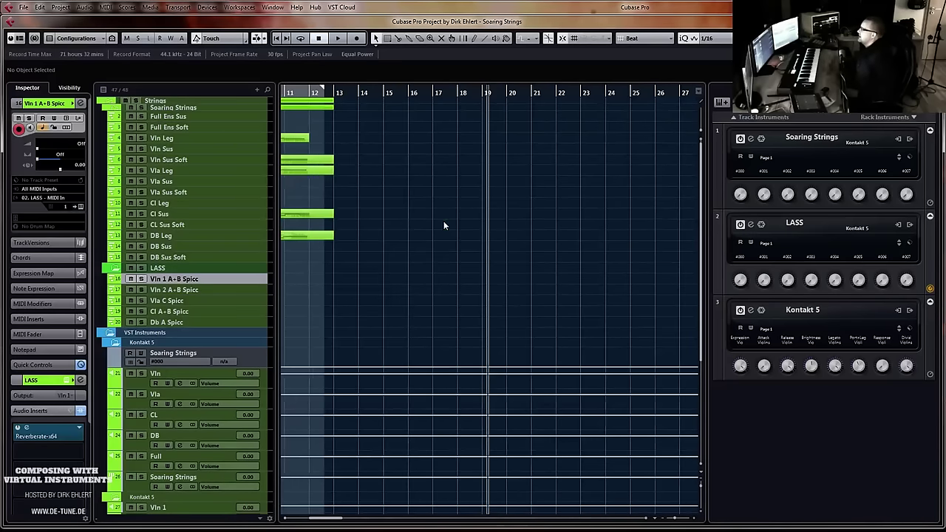
scroll(444, 226, left, 3)
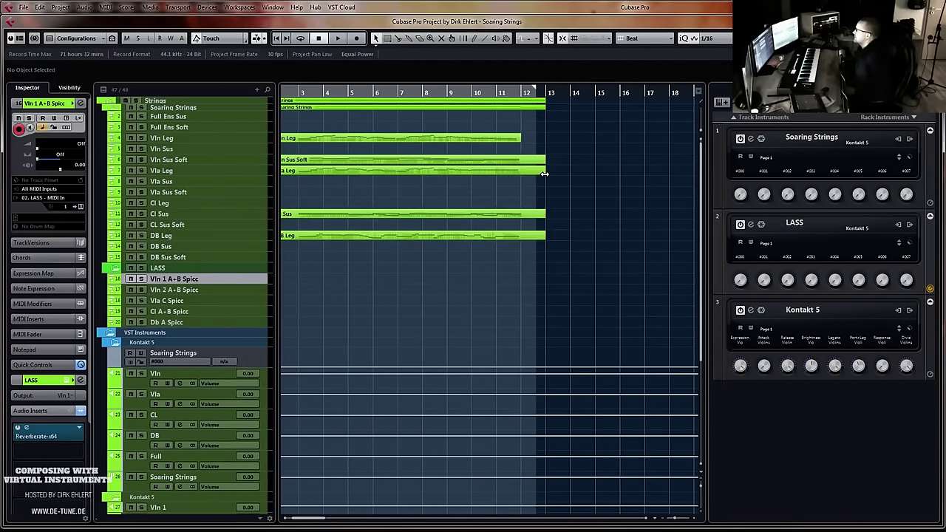
drag(544, 178, 520, 177)
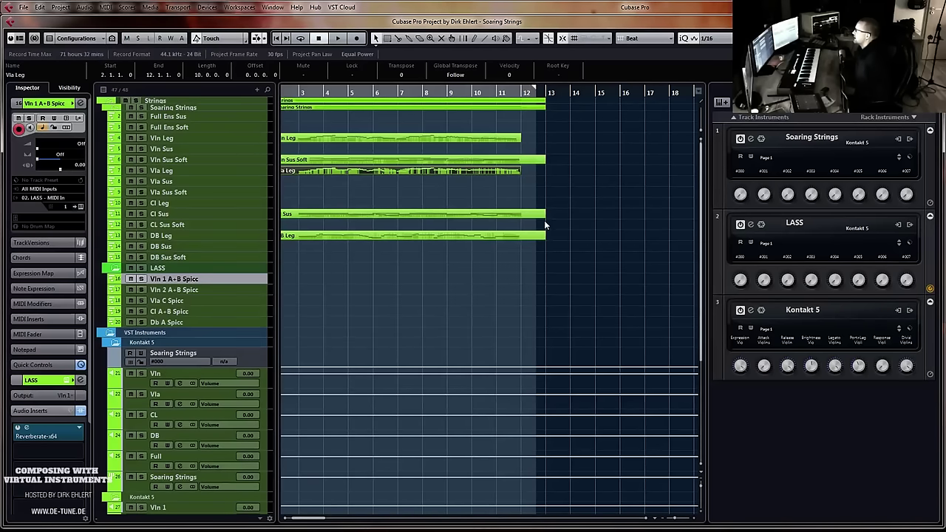
drag(545, 217, 520, 238)
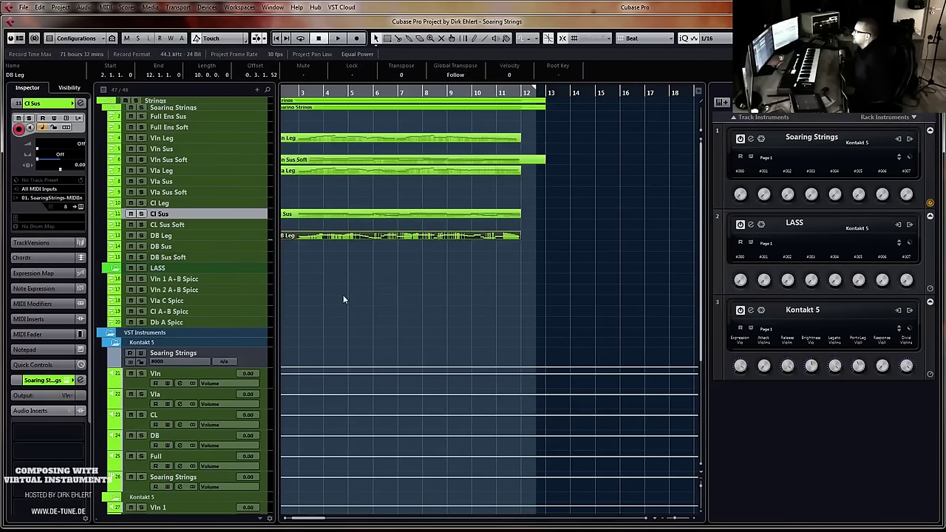
Return the project cursor to the left locator and make Vln 1 A+B Spicc the selected track
click(213, 300)
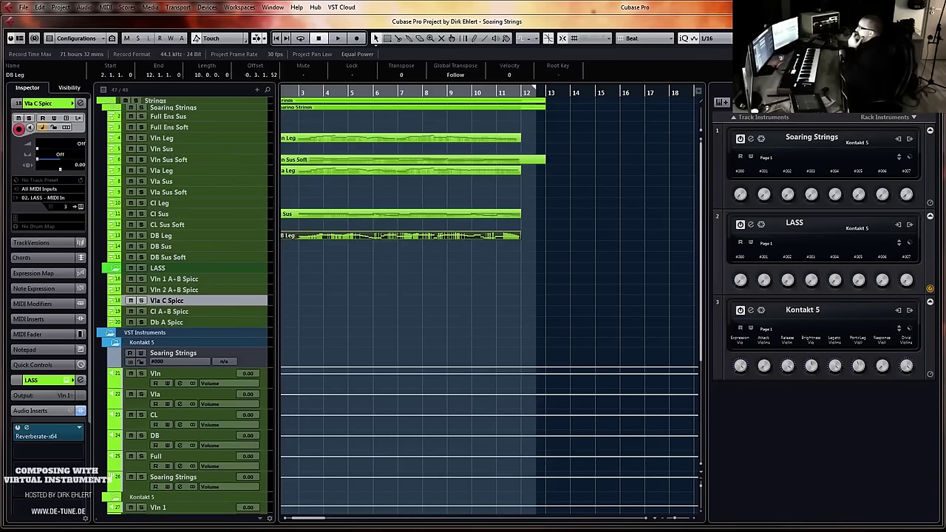
click(345, 281)
key(g)
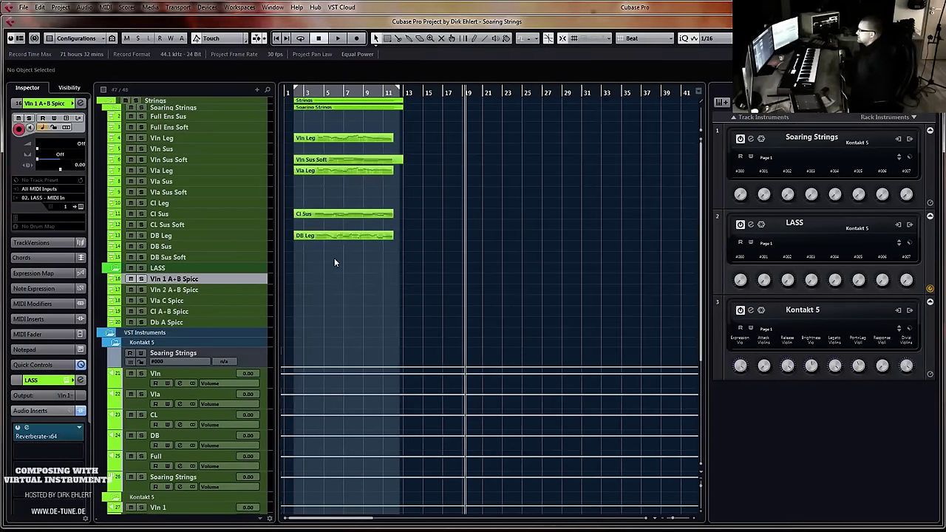
key(KP_1)
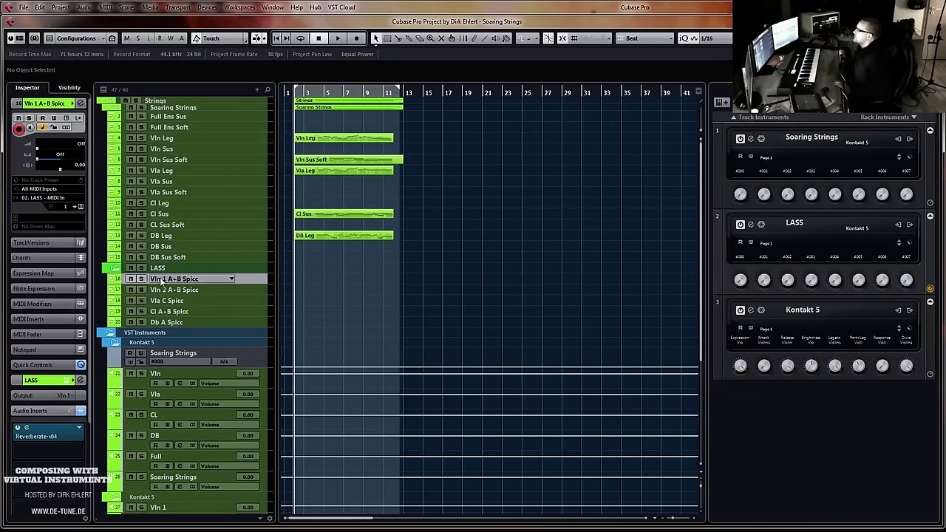
key(Up)
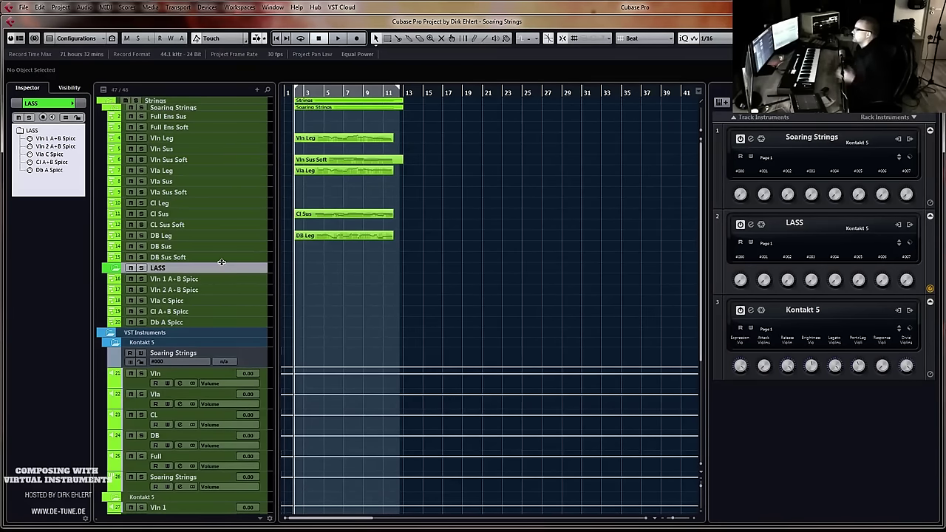
click(196, 285)
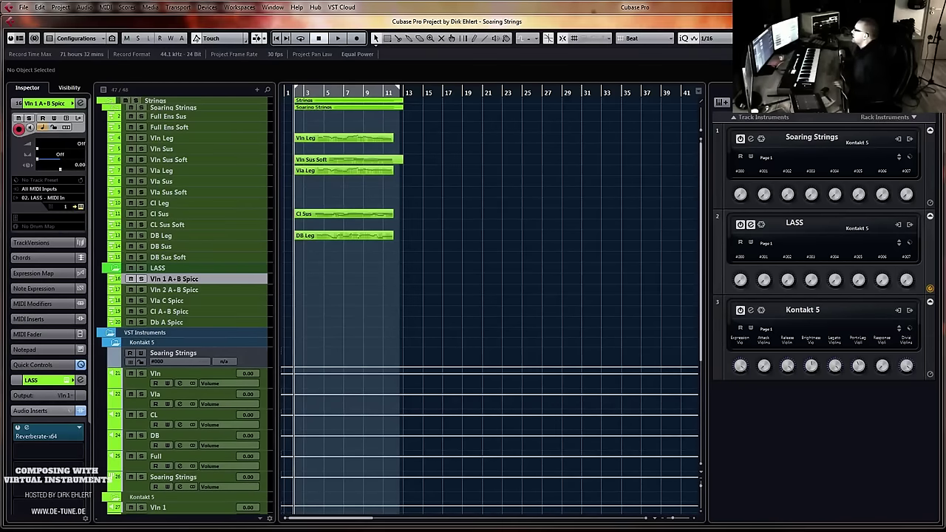
Open the LASS Kontakt instance and examine the rhythm pages of the Vlns A and Vlns B Spiccato instruments, collapsing both again
click(750, 224)
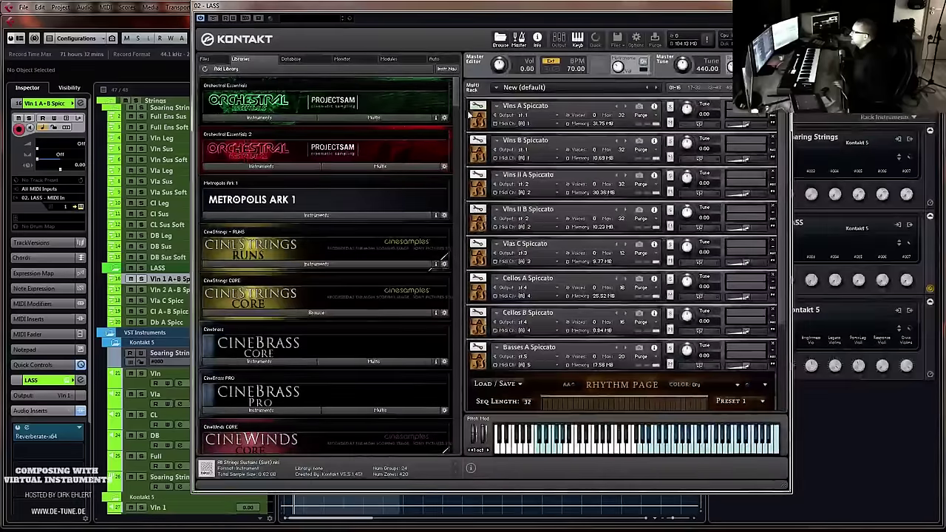
click(478, 120)
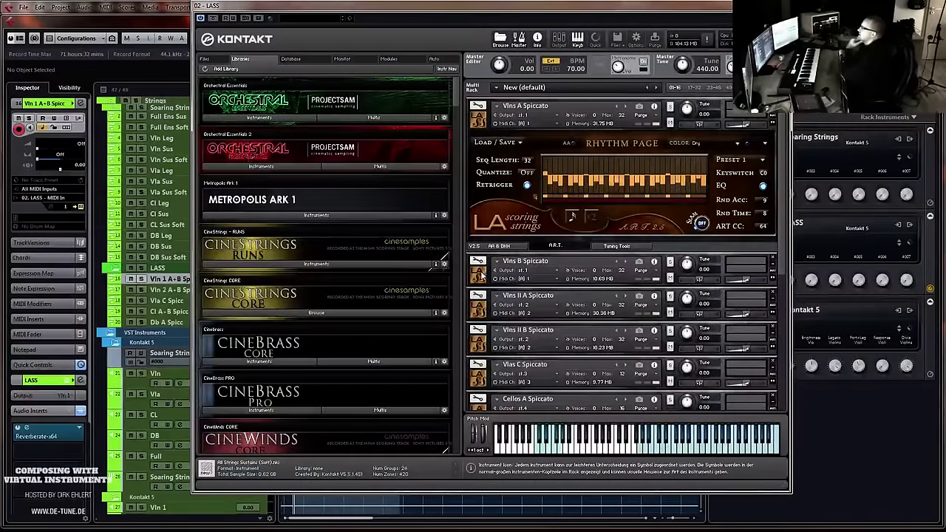
click(478, 275)
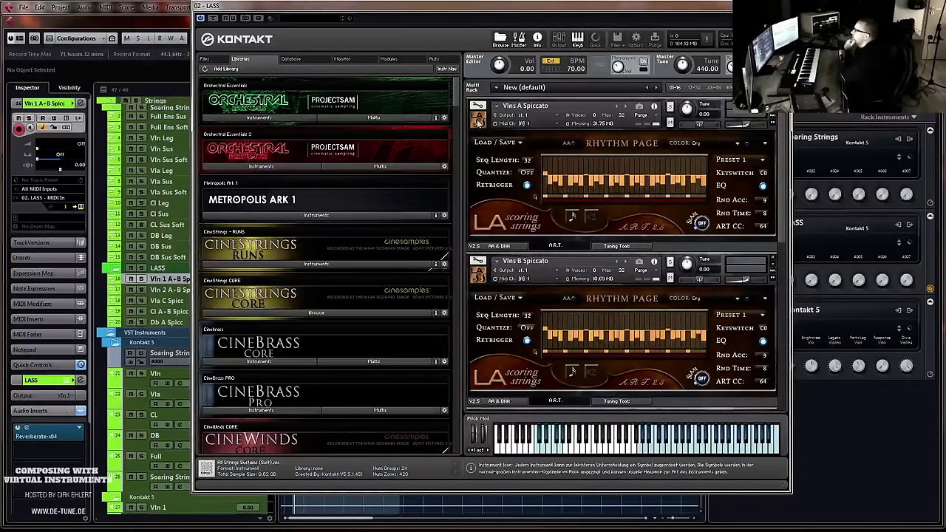
click(478, 118)
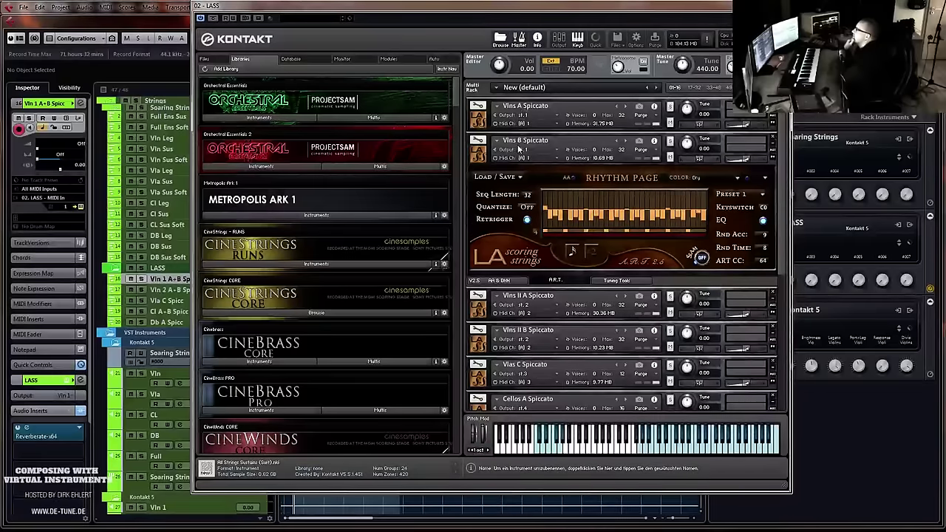
click(480, 153)
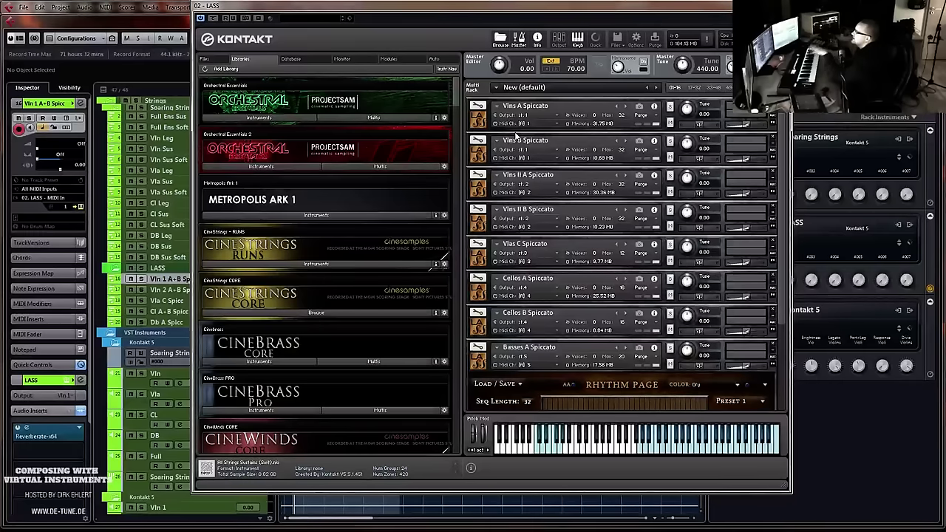
Select the Cl A+B Spicc track and record a spiccato part on it from bar 2 to bar 12
drag(471, 10, 945, 30)
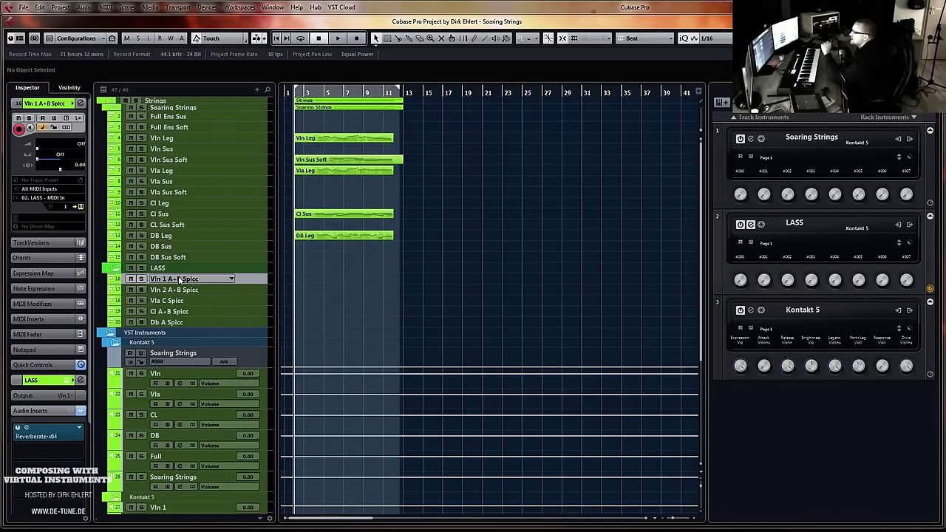
click(176, 312)
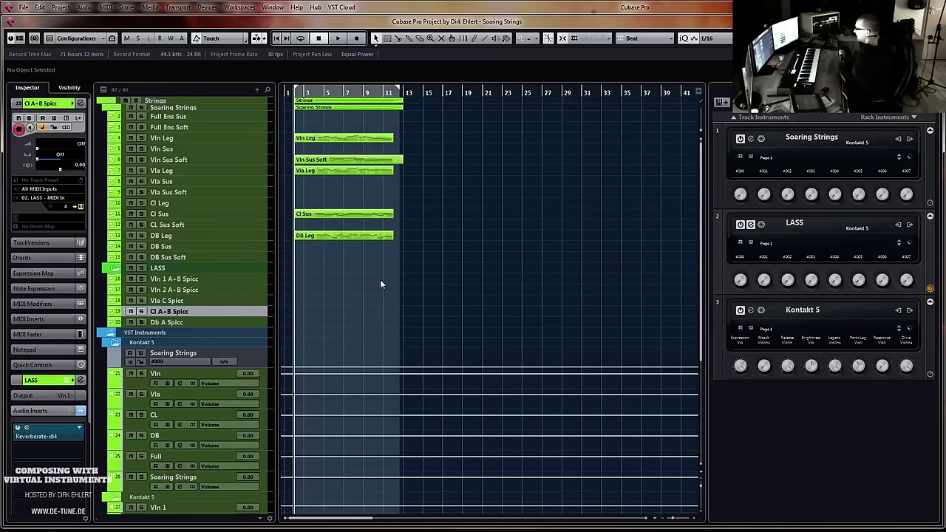
key(h)
key(h)
key(h)
key(h)
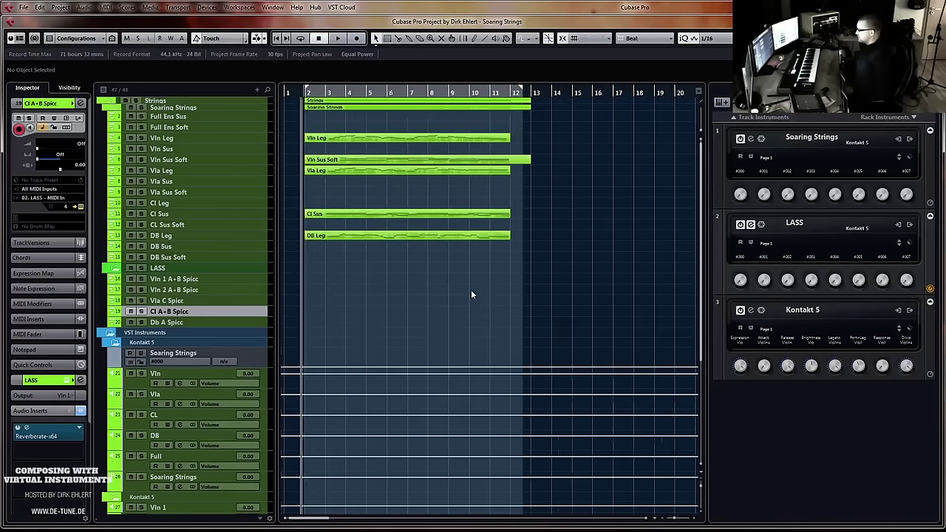
key(z)
key(h)
key(h)
key(h)
key(h)
key(h)
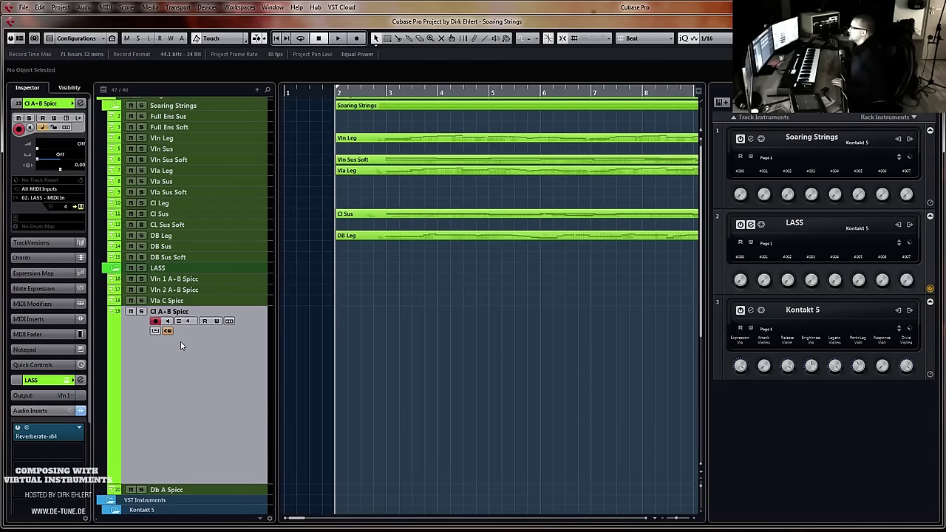
key(KP_Multiply)
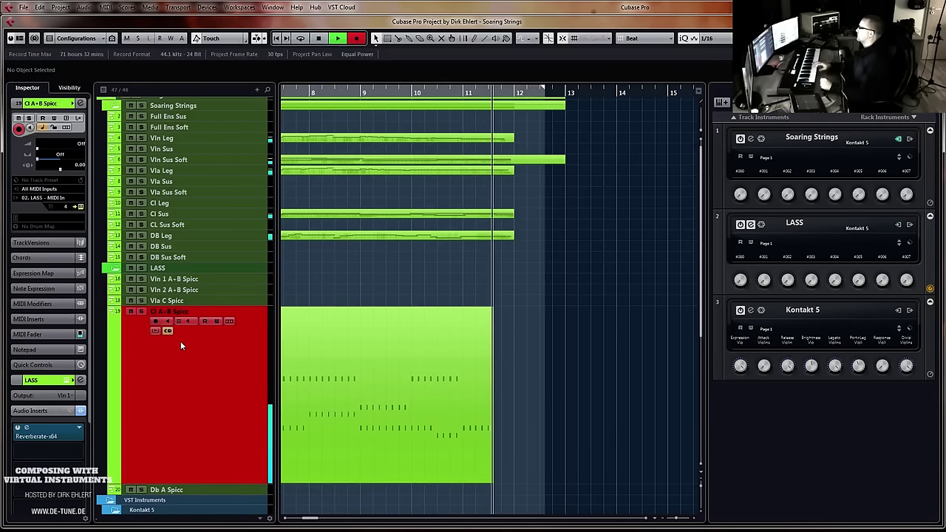
key(space)
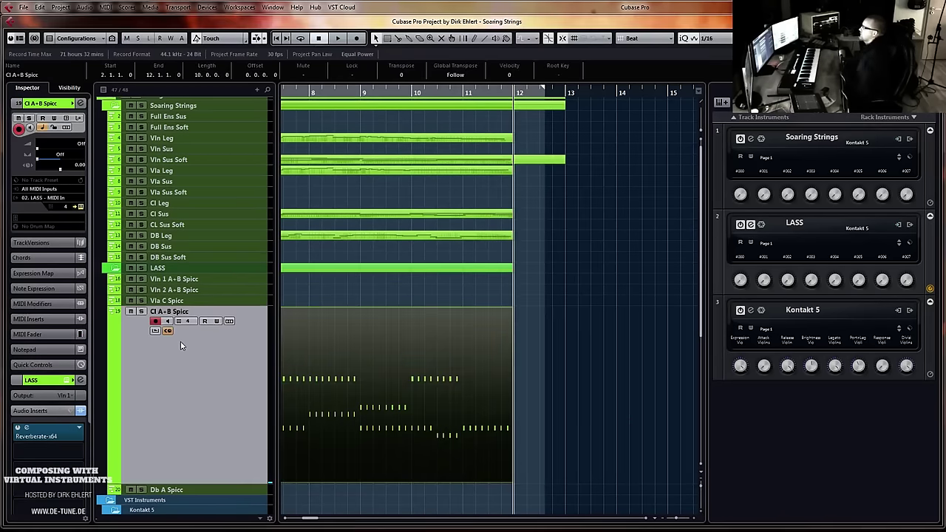
Iteratively quantize the Cl A+B Spicc notes at 1/4 and twice at 1/8, and return the project cursor to the left locator
key(Return)
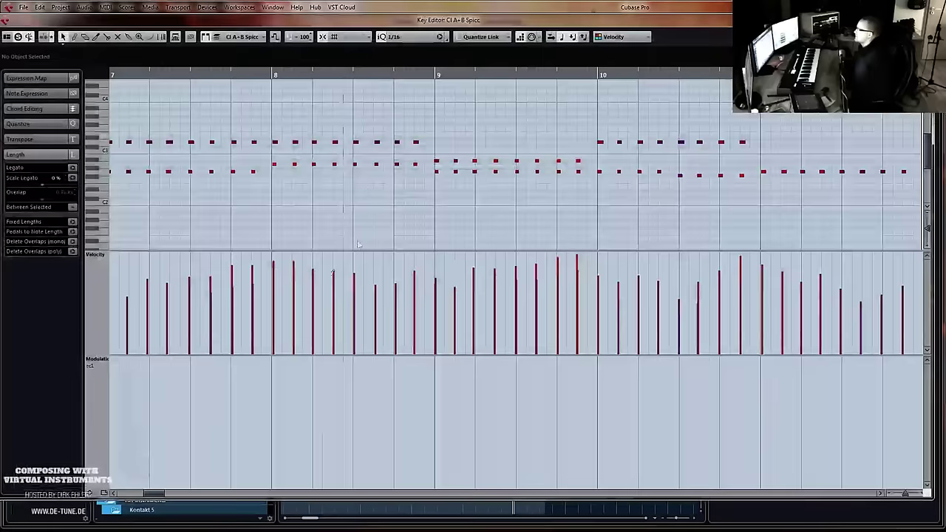
click(407, 37)
click(416, 71)
key(q)
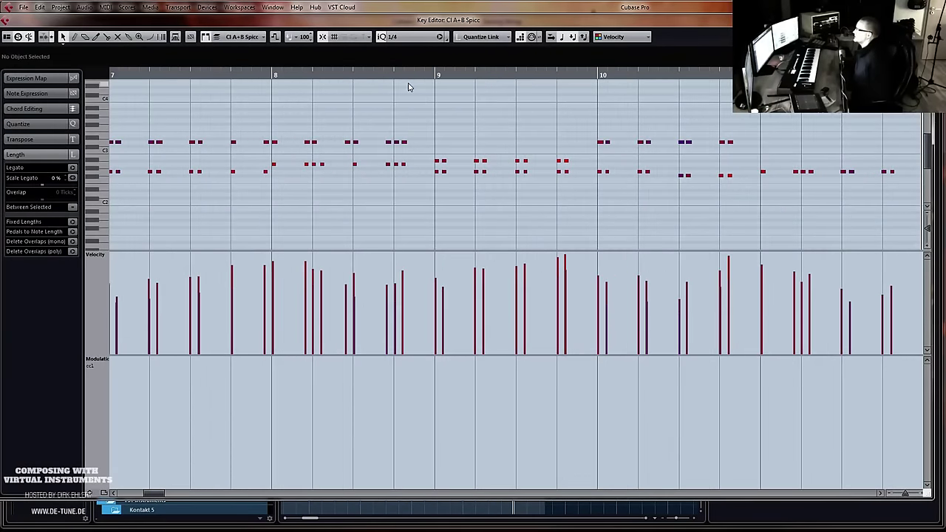
click(406, 37)
click(423, 82)
key(q)
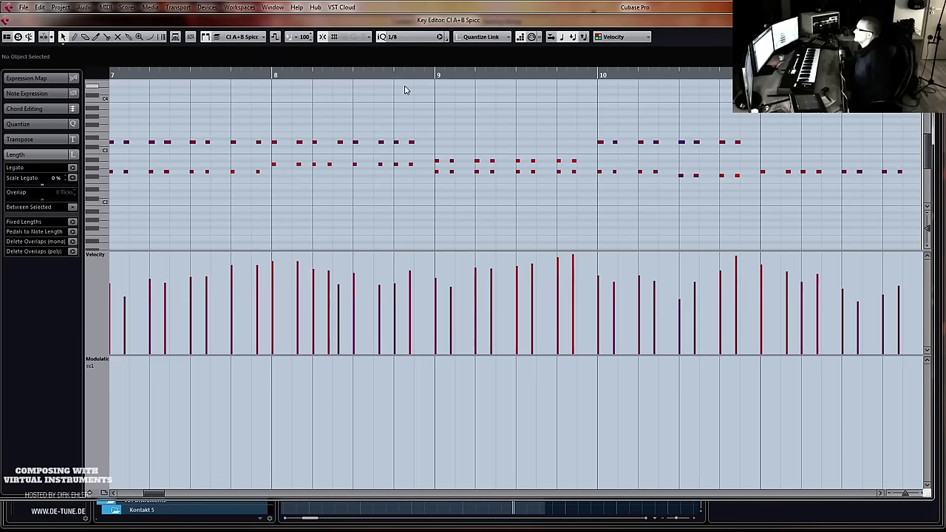
key(q)
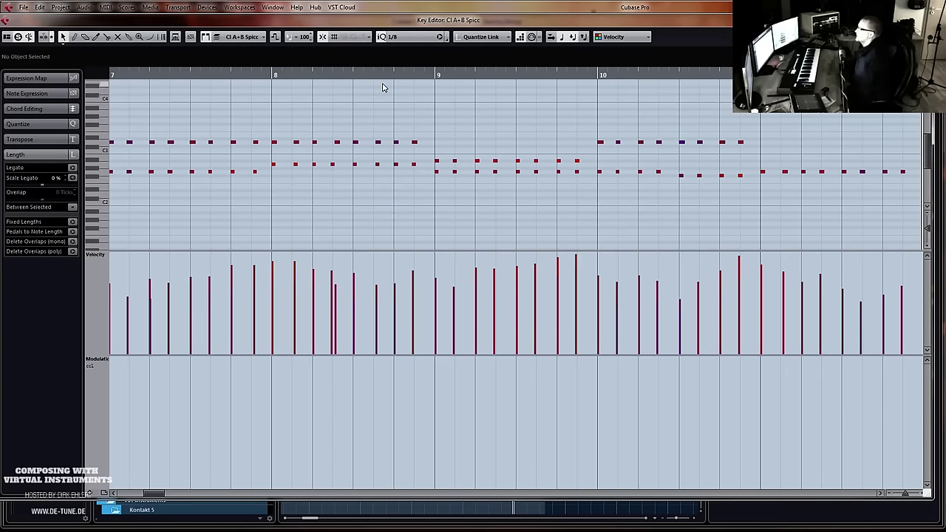
key(Return)
key(KP_1)
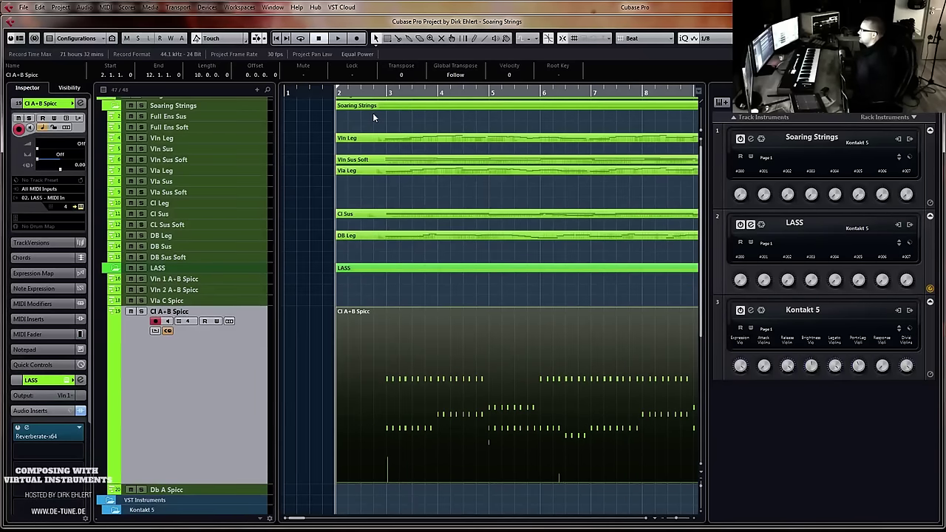
Rename the Db A Spicc track as Db B Spicc
double_click(175, 490)
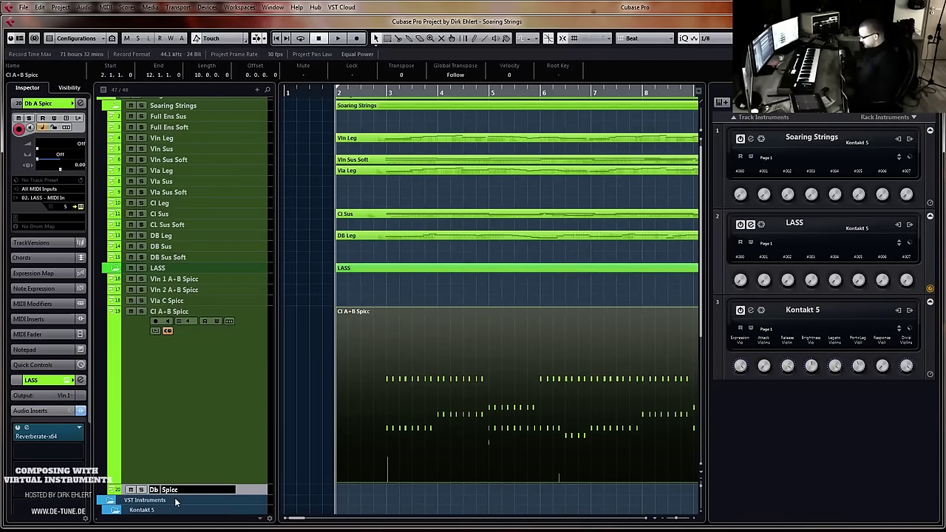
text(B)
key(Return)
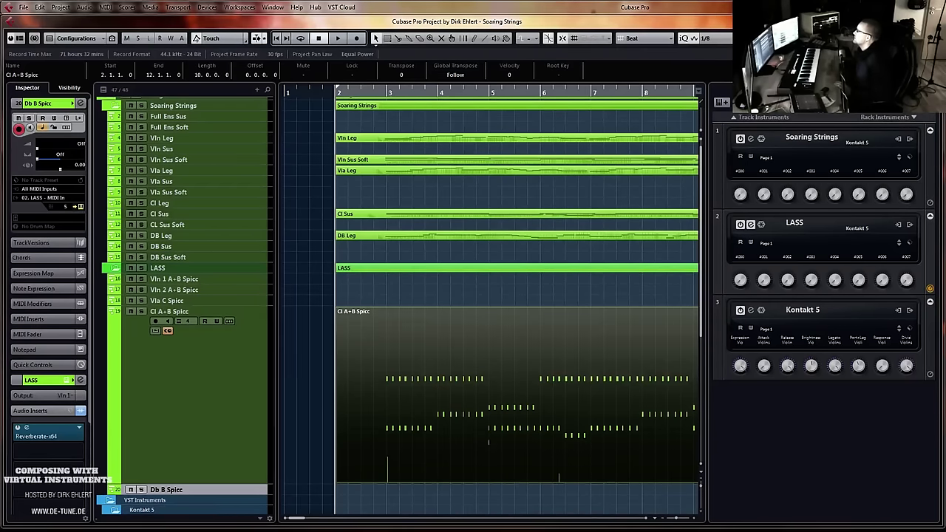
In the LASS Kontakt instance, replace Basses A Spiccato with Basses B Spiccato from the LA Scoring Strings 2 Spiccato folder
click(750, 224)
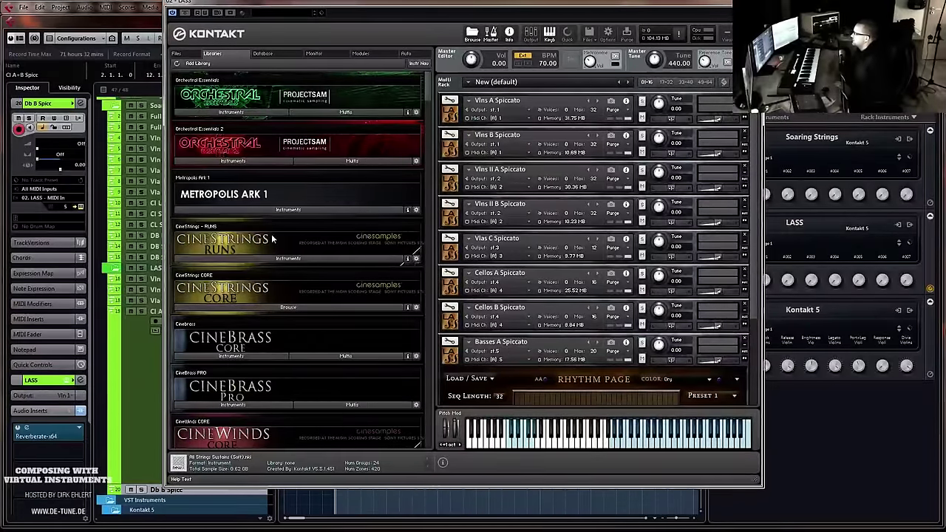
drag(426, 106, 431, 141)
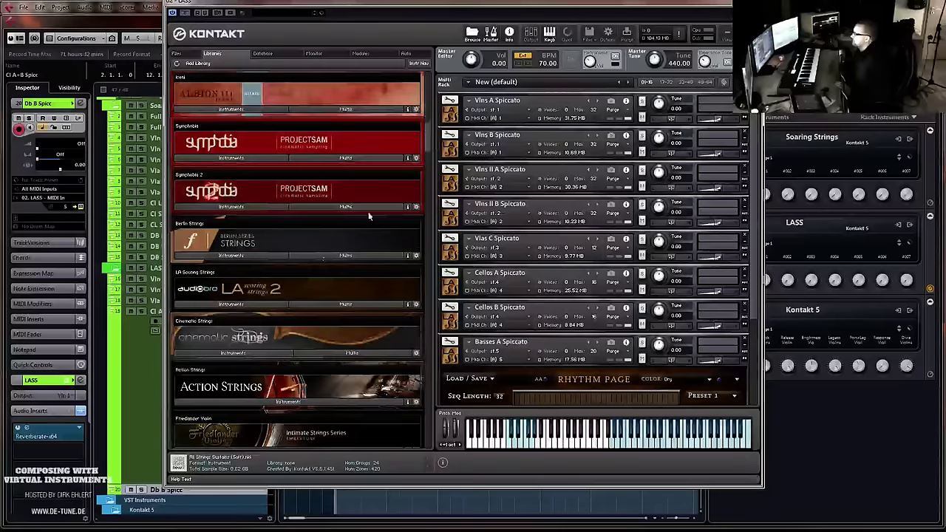
click(228, 305)
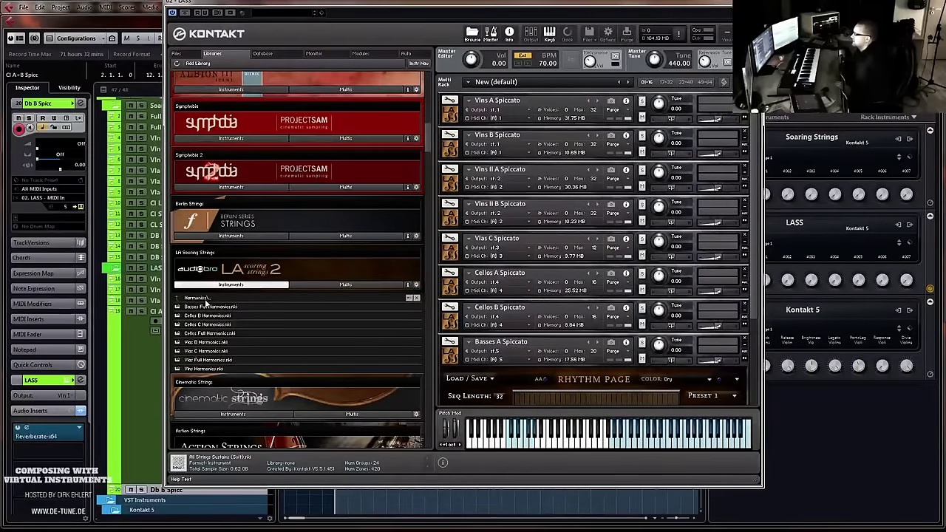
click(206, 299)
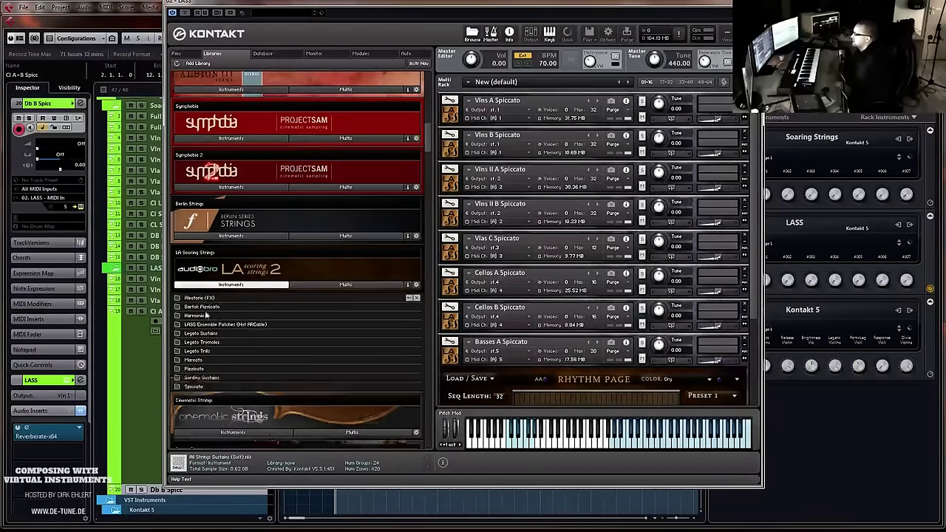
click(193, 386)
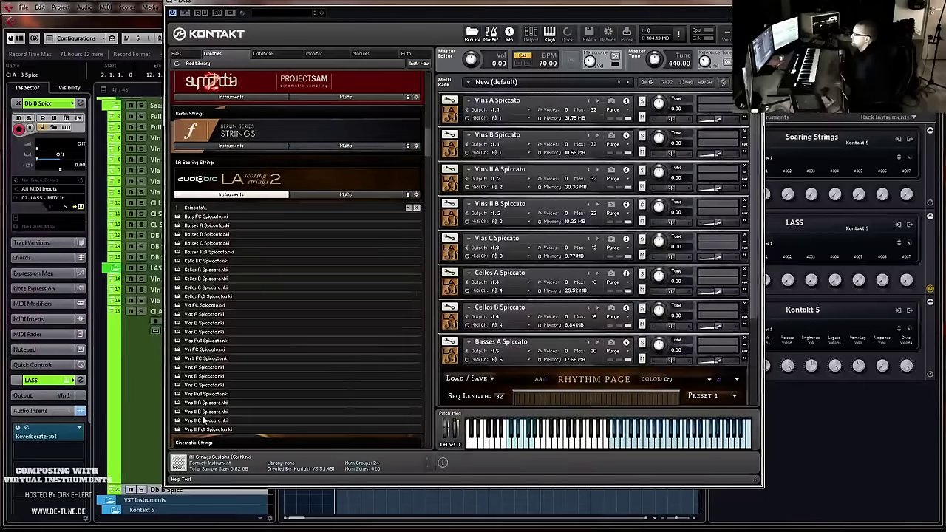
click(208, 233)
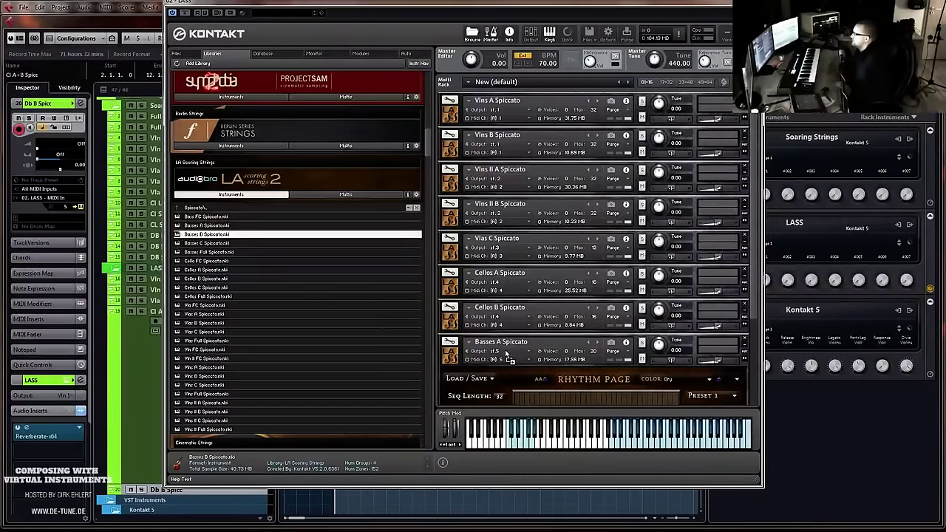
drag(507, 356, 505, 353)
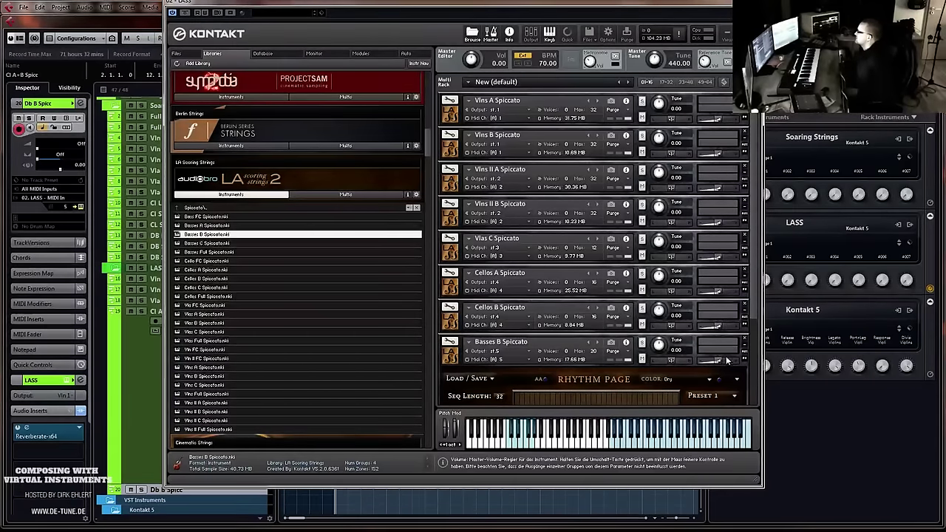
drag(756, 303, 759, 396)
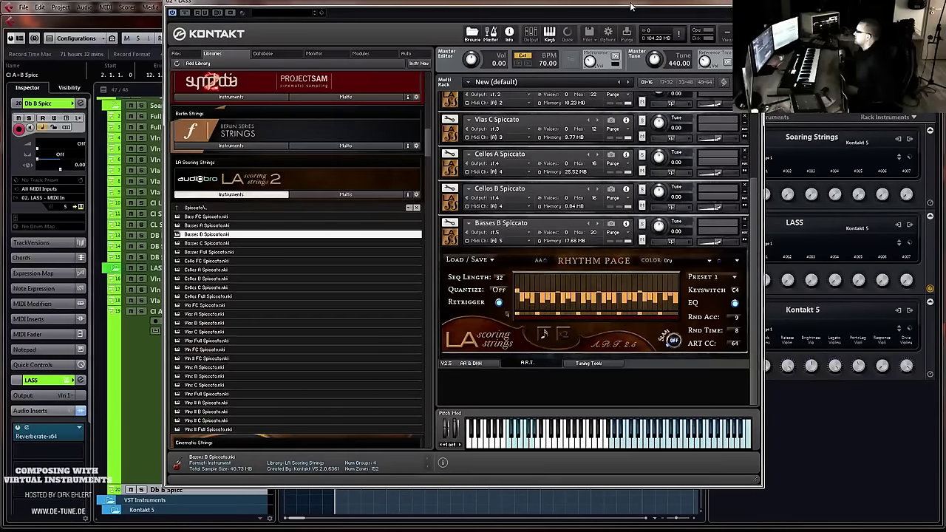
drag(632, 6, 945, 22)
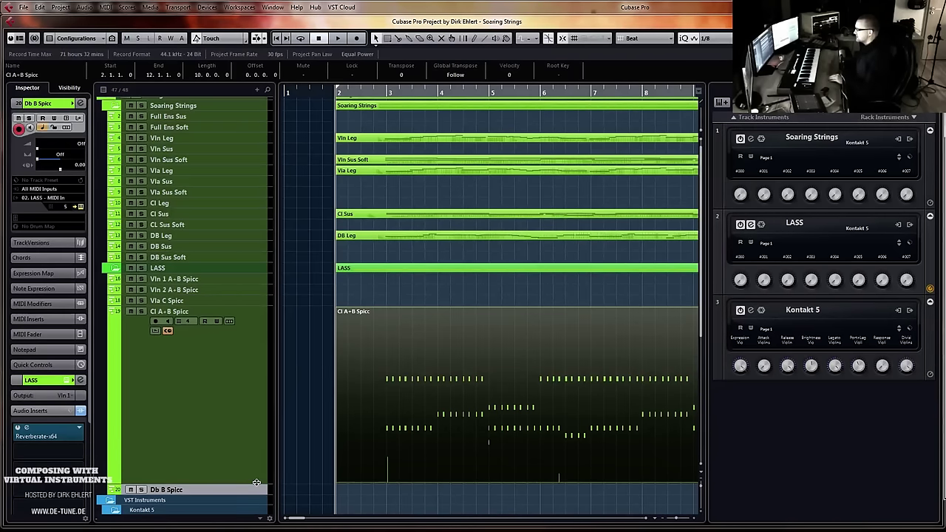
Shrink the Cl A+B Spicc track, enlarge Db B Spicc and record a bass spiccato part on it from bar 2 to bar 12
drag(256, 482, 226, 372)
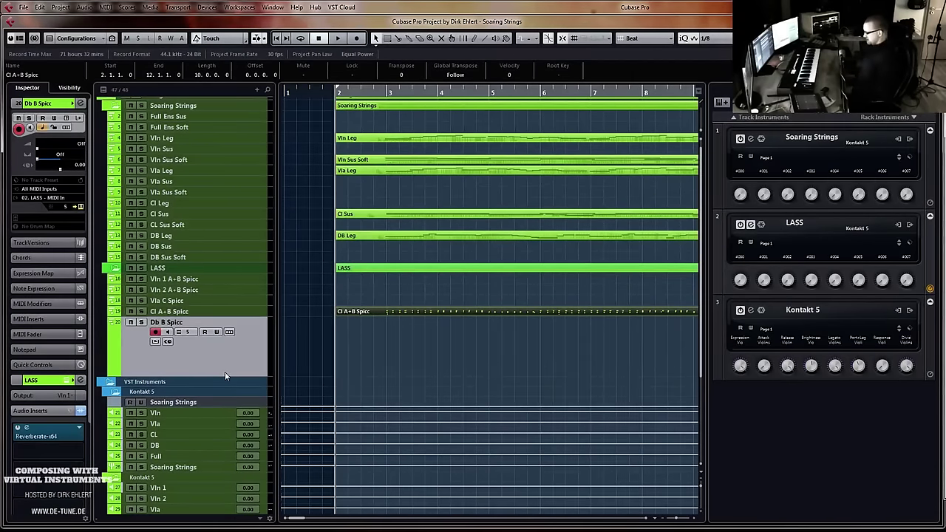
key(g)
key(g)
key(g)
key(g)
key(g)
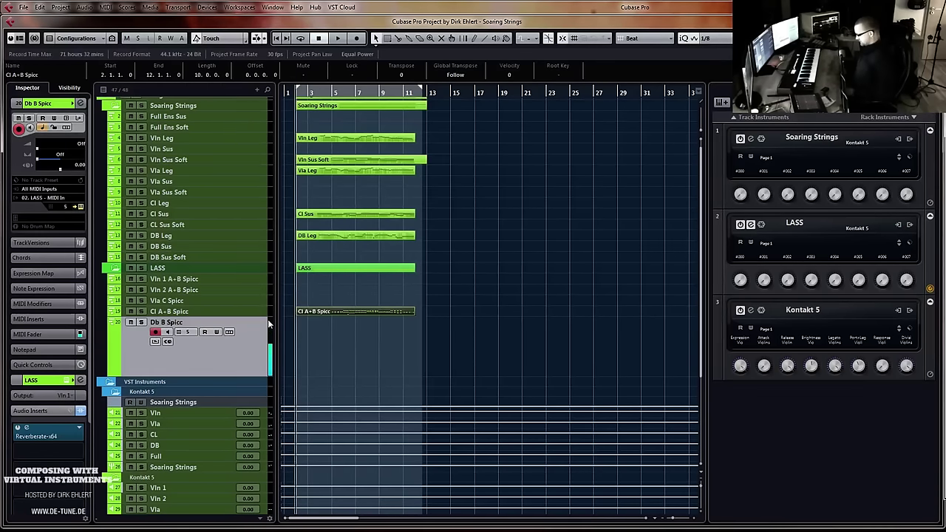
key(KP_Multiply)
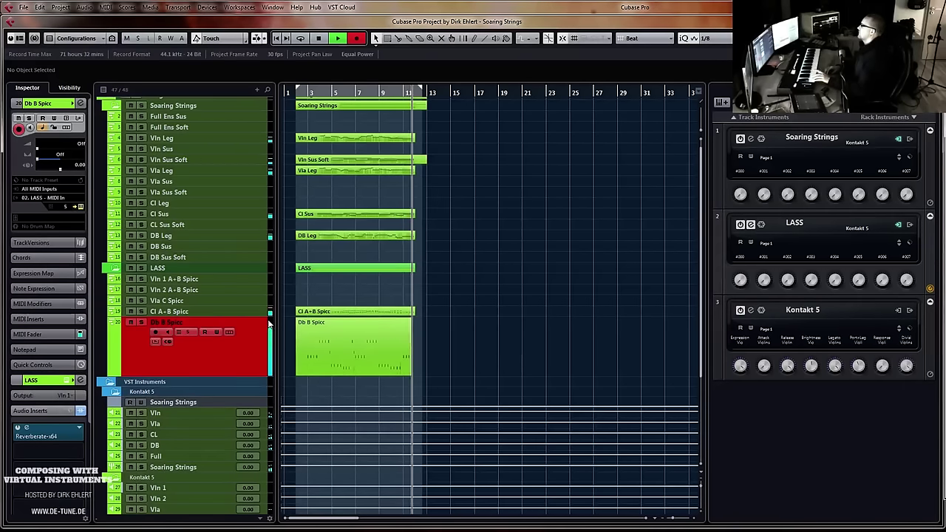
key(space)
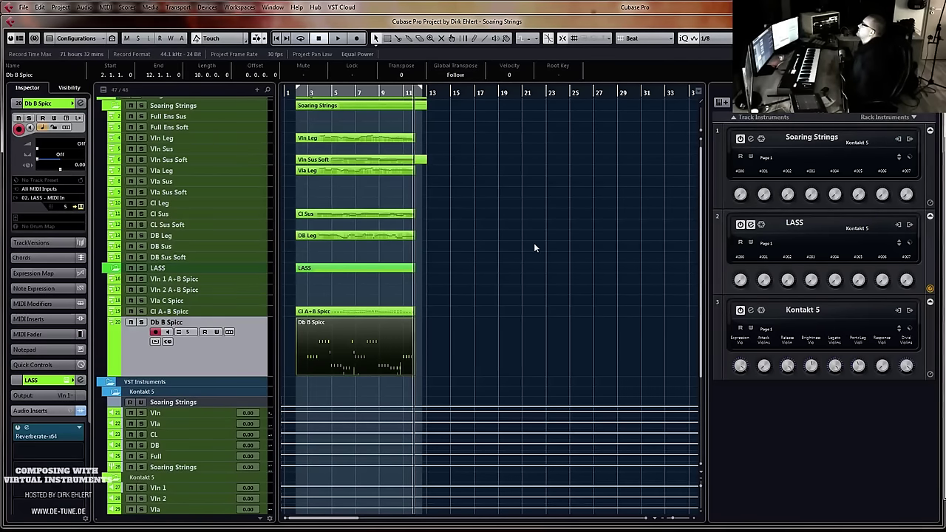
Open the Db B Spicc part for note editing and examine the timing, pitches and velocities of its notes across the whole part
double_click(355, 348)
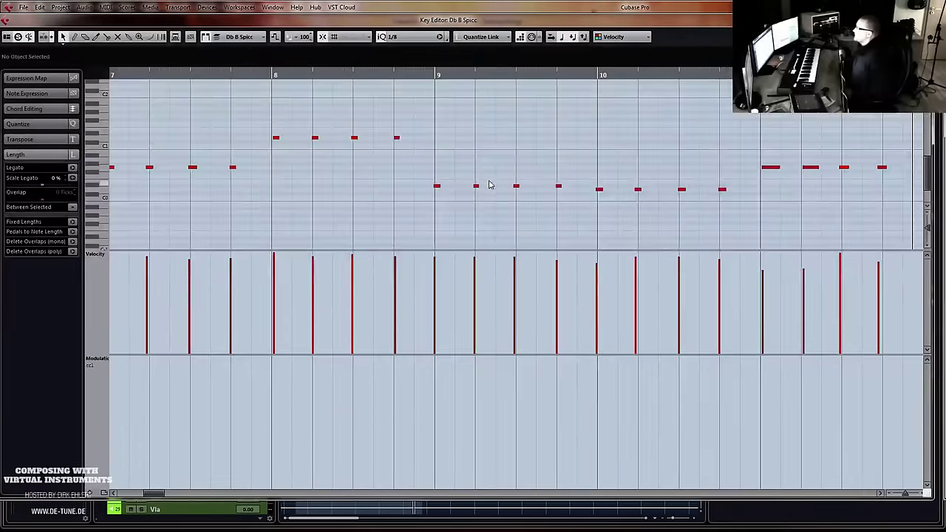
scroll(489, 186, left, 5)
key(g)
key(g)
key(g)
key(g)
key(g)
key(g)
key(g)
key(g)
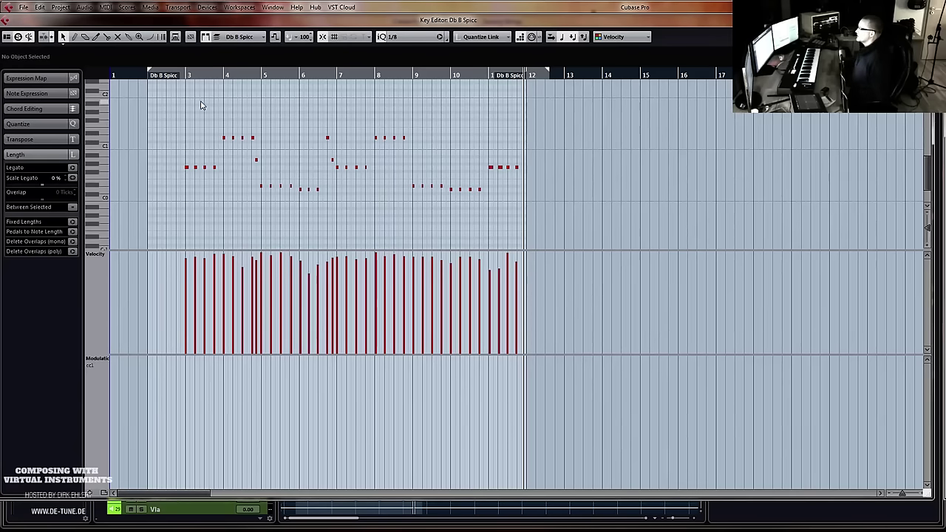
key(h)
key(h)
key(h)
key(h)
key(h)
key(h)
key(h)
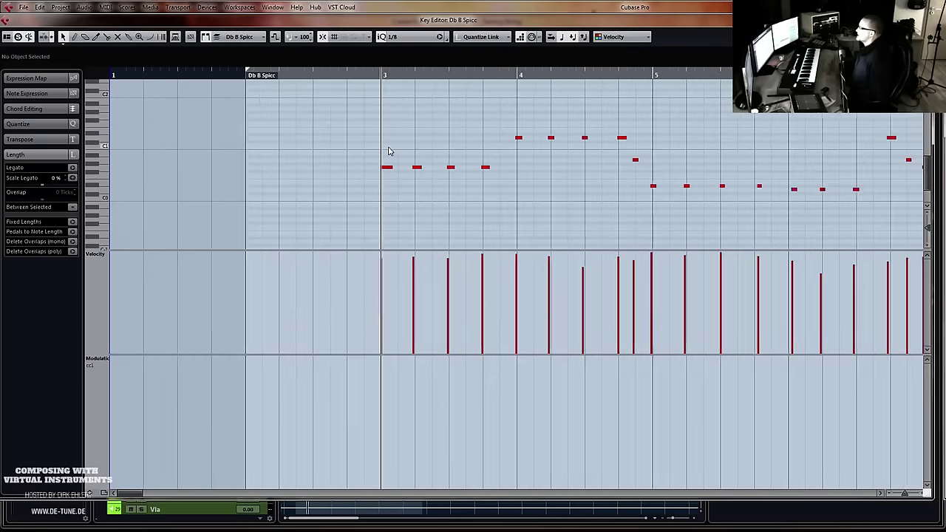
key(h)
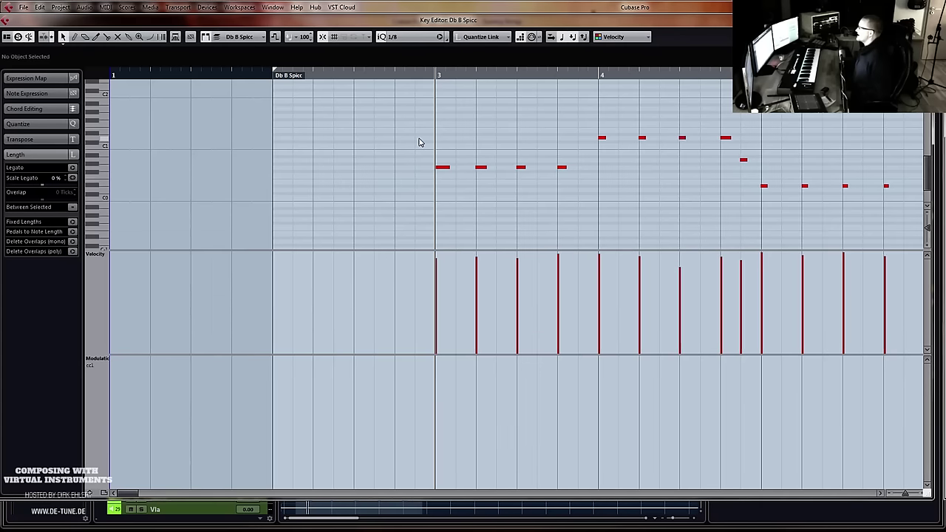
key(g)
key(g)
key(g)
key(g)
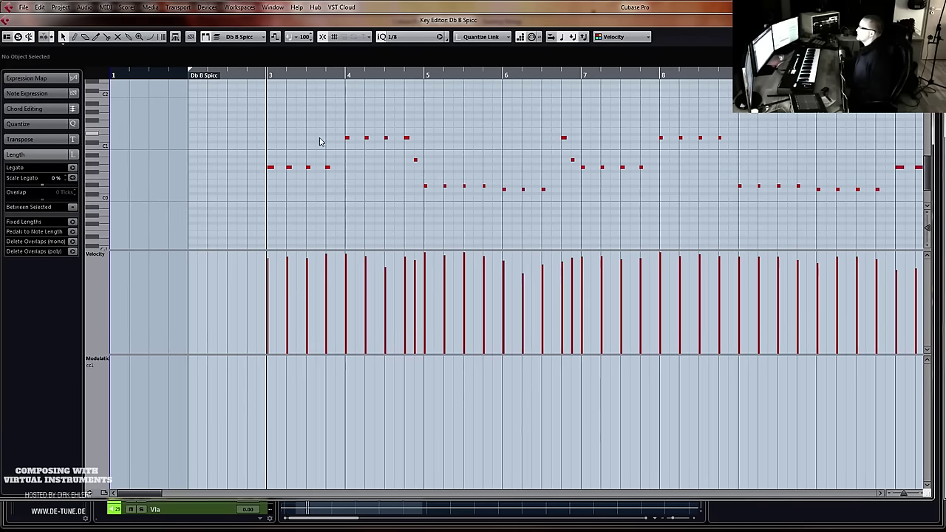
key(Return)
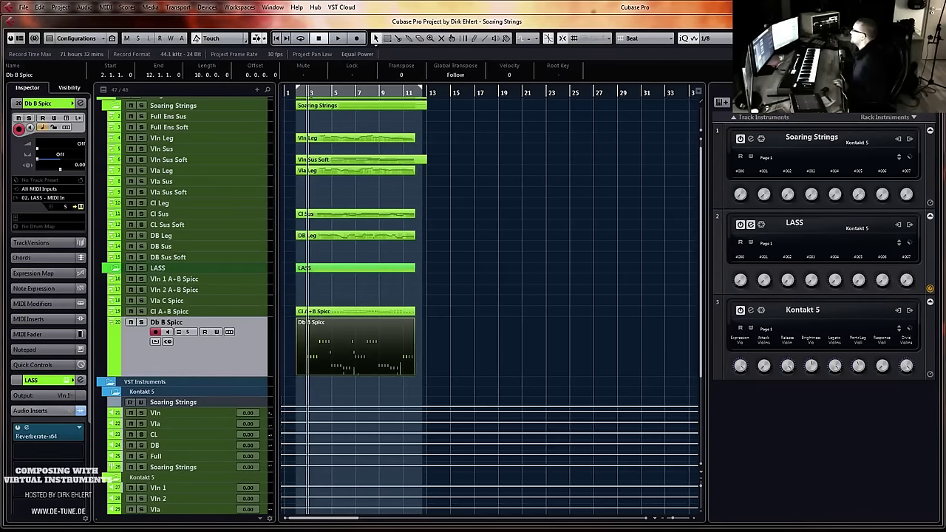
Deselect the Db B Spicc part and make DB Leg the selected track
mouse_move(945, 54)
mouse_down()
mouse_move(357, 45)
mouse_move(945, 42)
mouse_up()
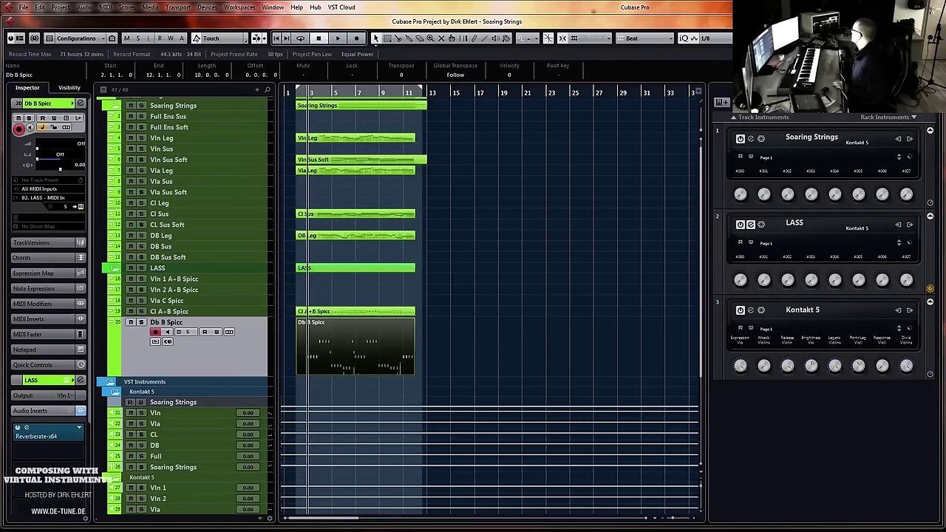
click(608, 240)
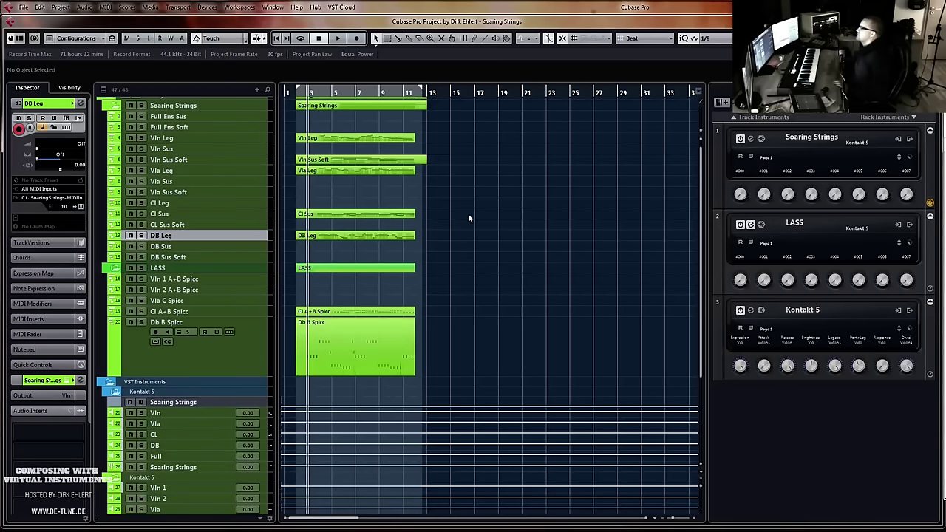
scroll(412, 225, down, 5)
scroll(413, 225, up, 5)
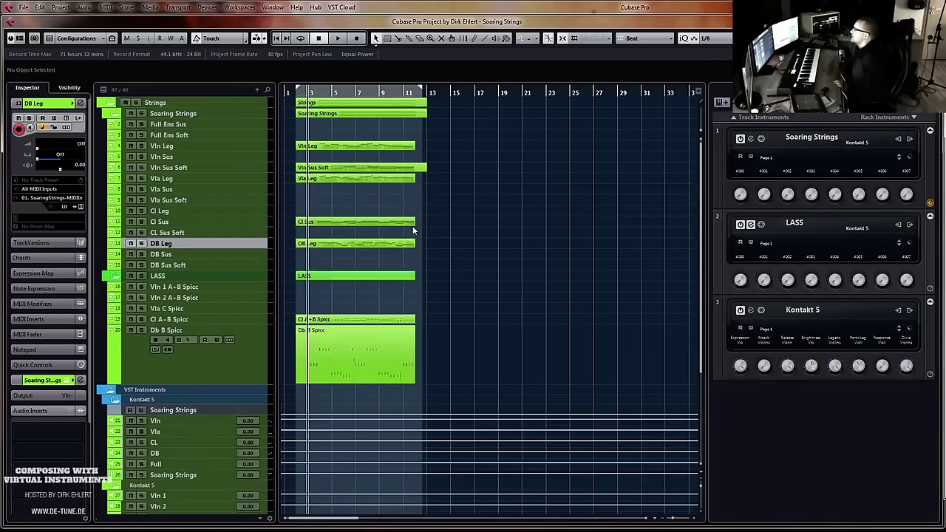
Reduce the height of the Db B Spicc track to about two standard track rows
drag(222, 385, 238, 334)
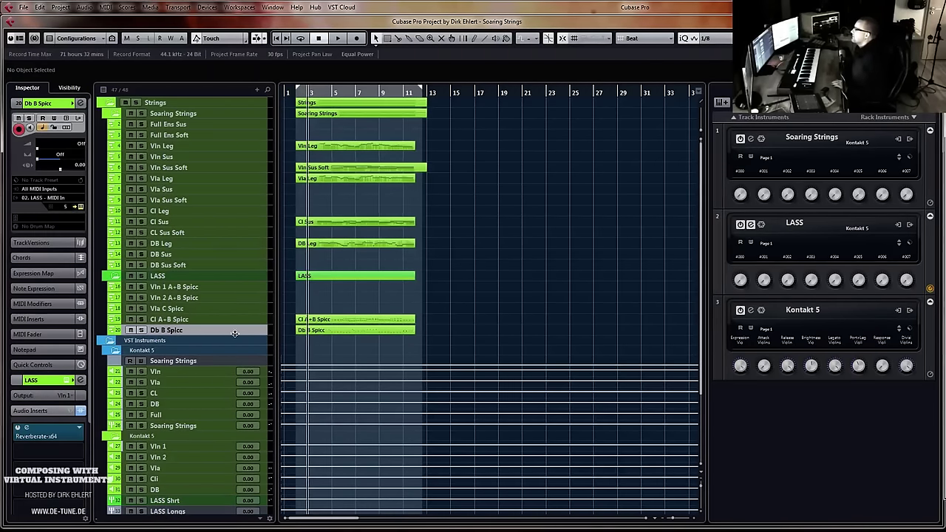
drag(202, 335, 204, 363)
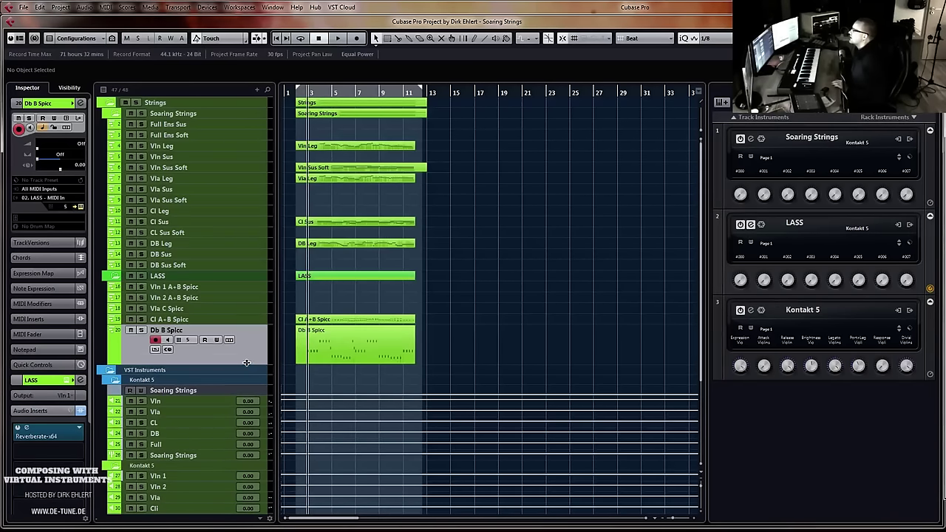
mouse_move(246, 363)
mouse_down()
mouse_move(257, 337)
mouse_move(254, 347)
mouse_up()
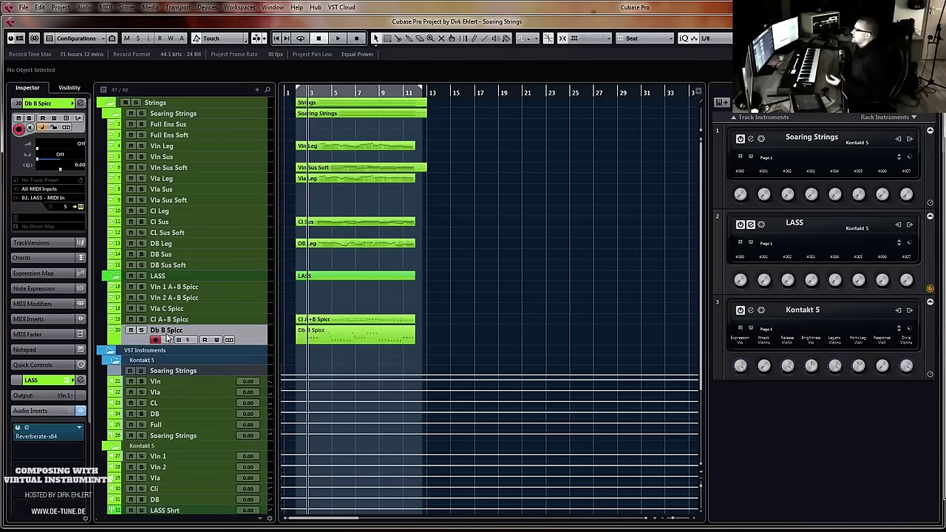
mouse_move(243, 345)
mouse_down()
mouse_move(242, 334)
mouse_move(242, 345)
mouse_up()
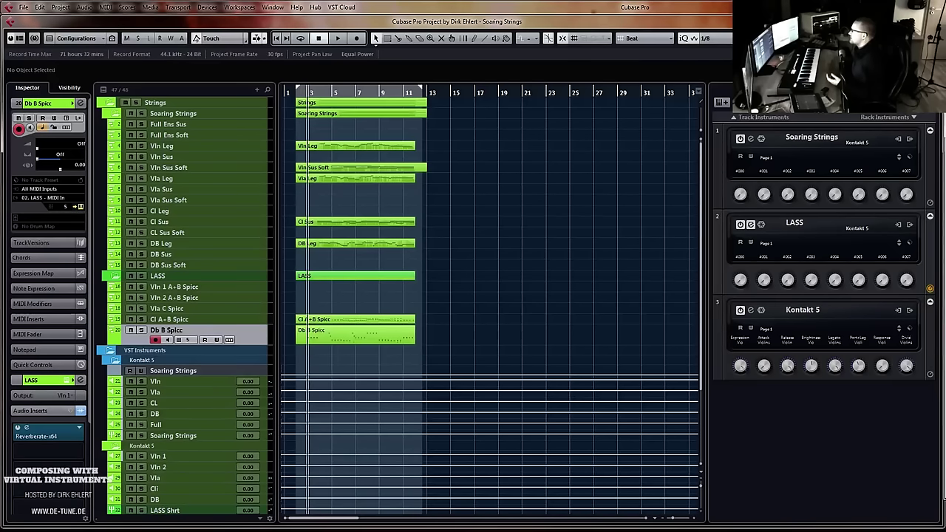
Shrink the Full Ens Sus, Full Ens Soft and Vln Leg tracks to a minimal row height
click(181, 126)
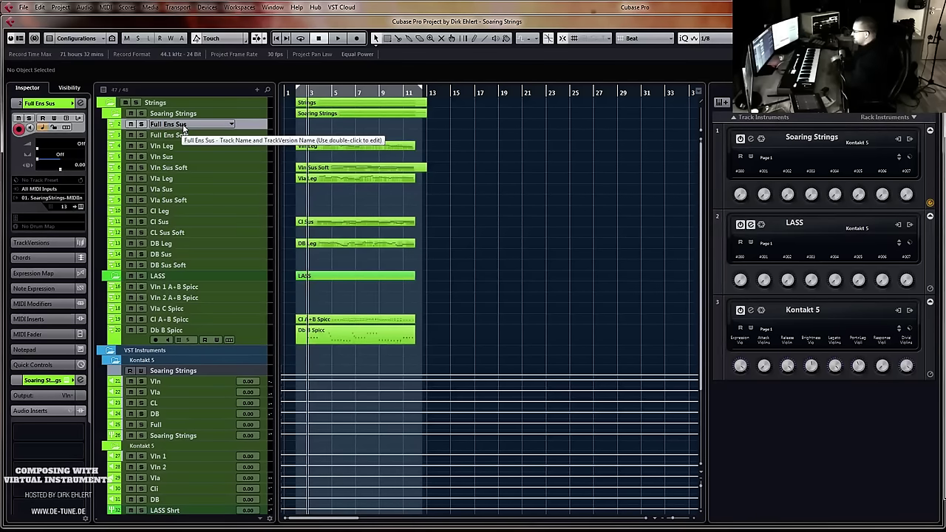
drag(183, 129, 182, 125)
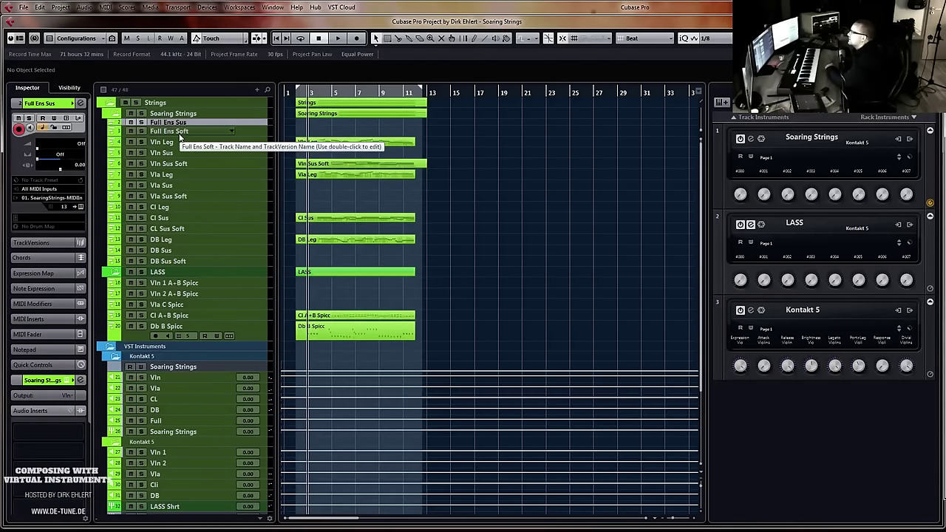
drag(179, 137, 185, 133)
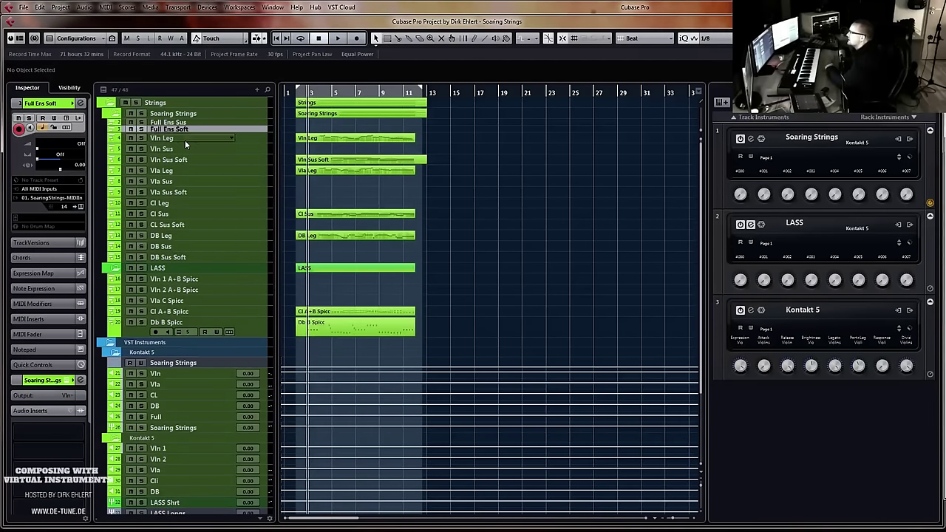
click(186, 139)
drag(191, 140, 194, 135)
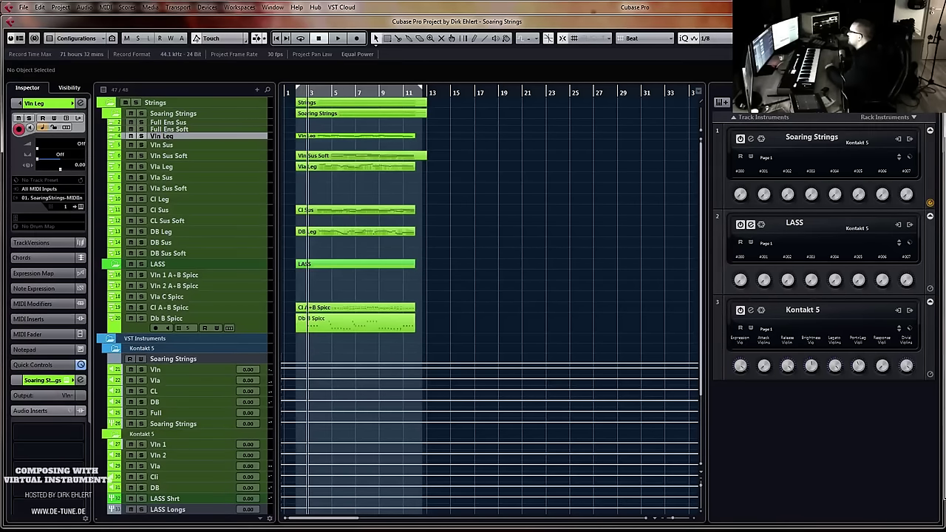
Move the floating Kontakt window out of the way and shrink the Vln 1 A+B Spicc and Vln 2 A+B Spicc tracks
drag(810, 17, 945, 30)
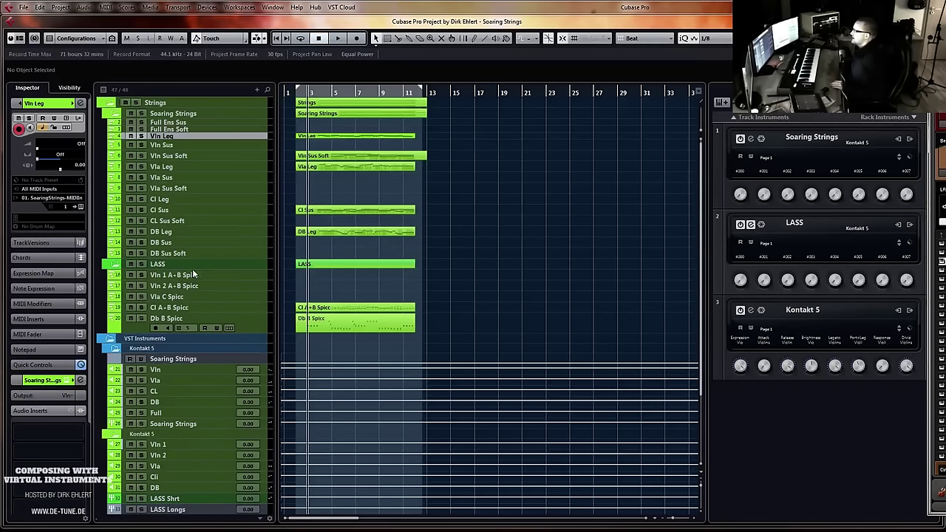
mouse_move(193, 269)
mouse_down()
mouse_move(182, 275)
mouse_move(189, 267)
mouse_up()
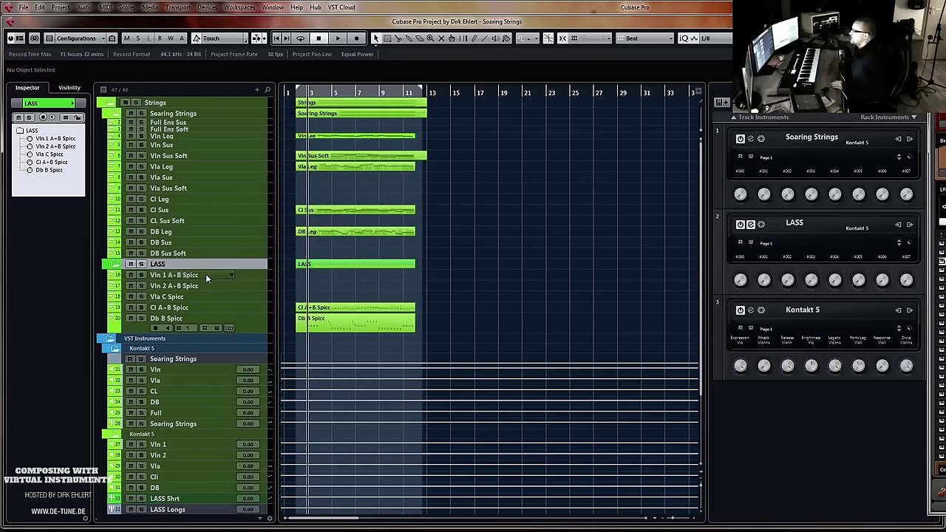
click(205, 277)
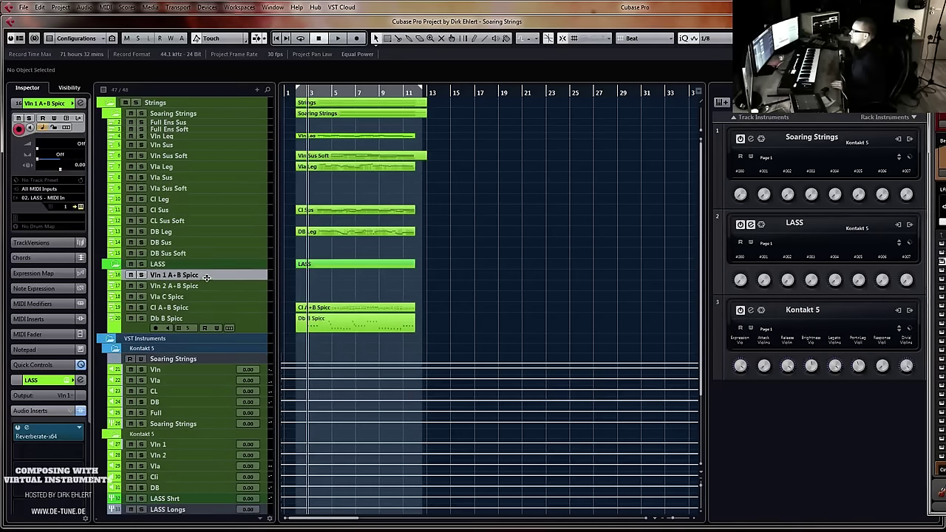
drag(207, 278, 206, 274)
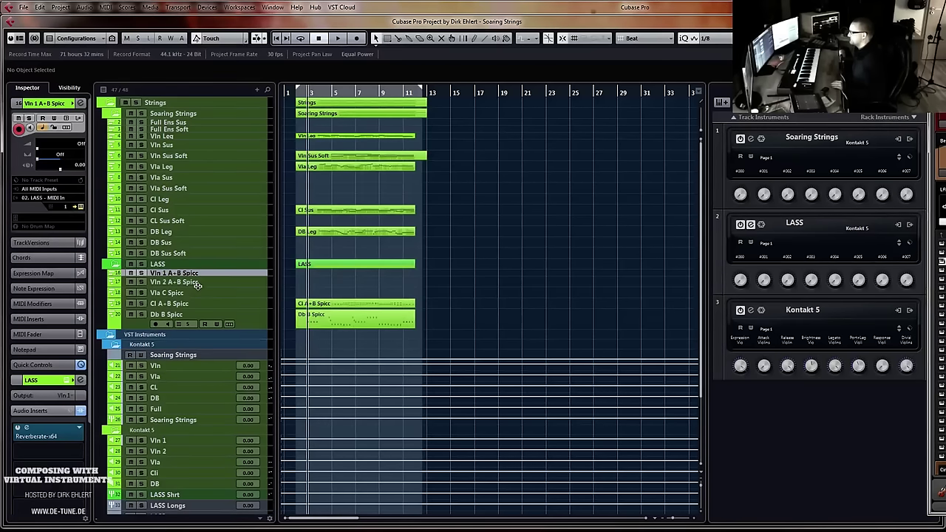
click(198, 285)
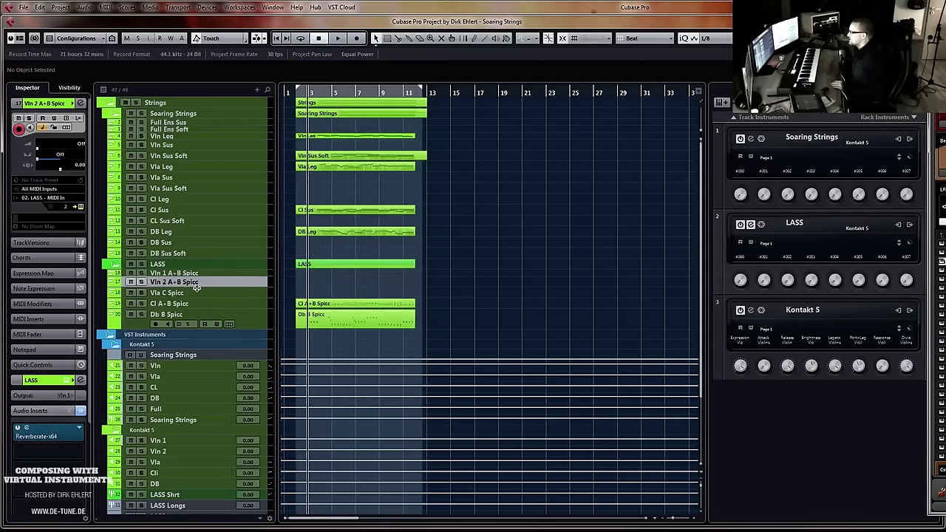
drag(196, 289, 197, 298)
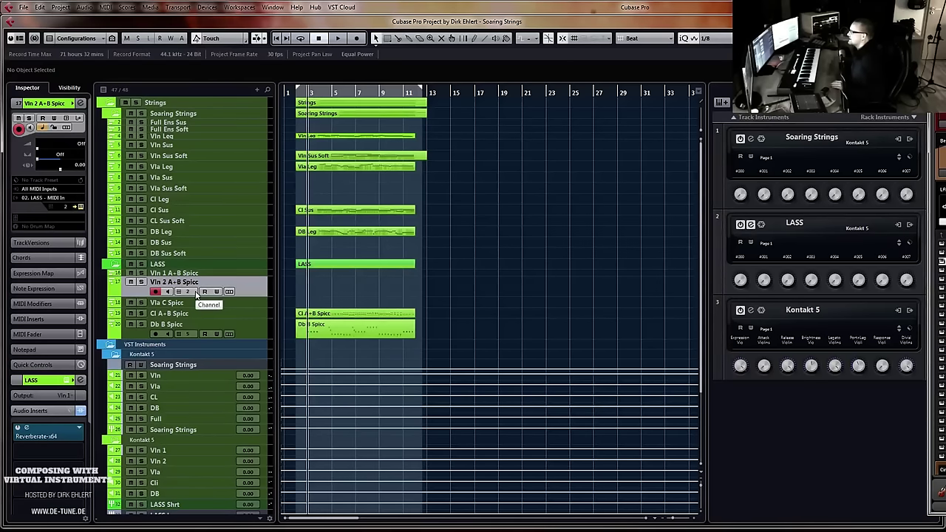
drag(210, 296, 210, 284)
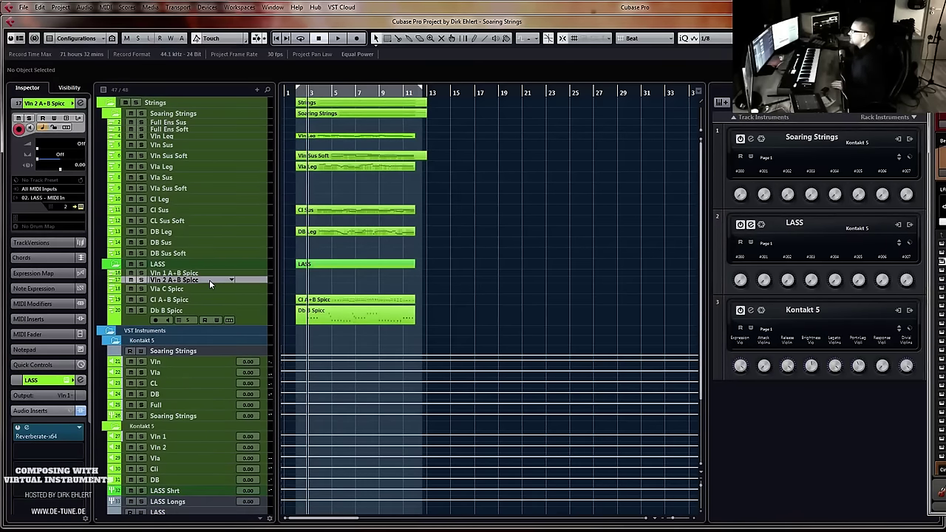
Collapse the VST Instruments folder in the track list and play back the arrangement up to about bar 7
click(111, 331)
key(space)
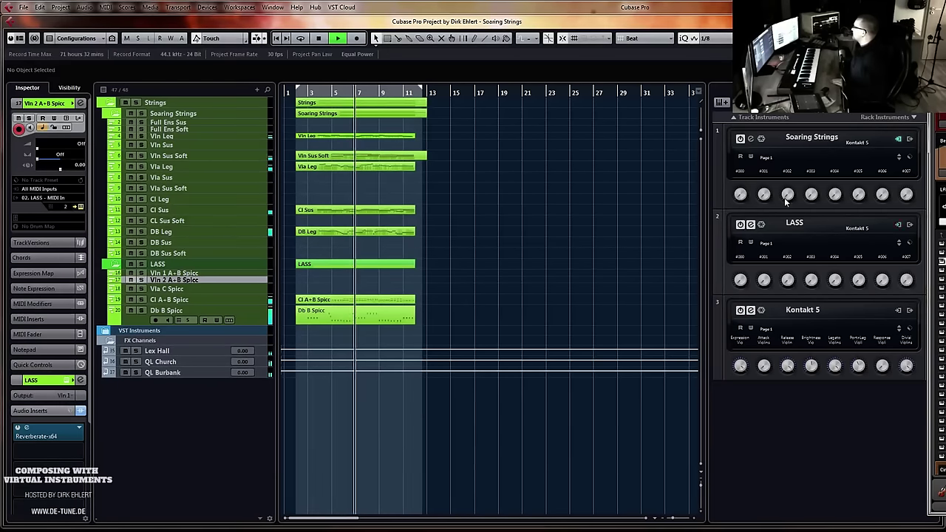
key(space)
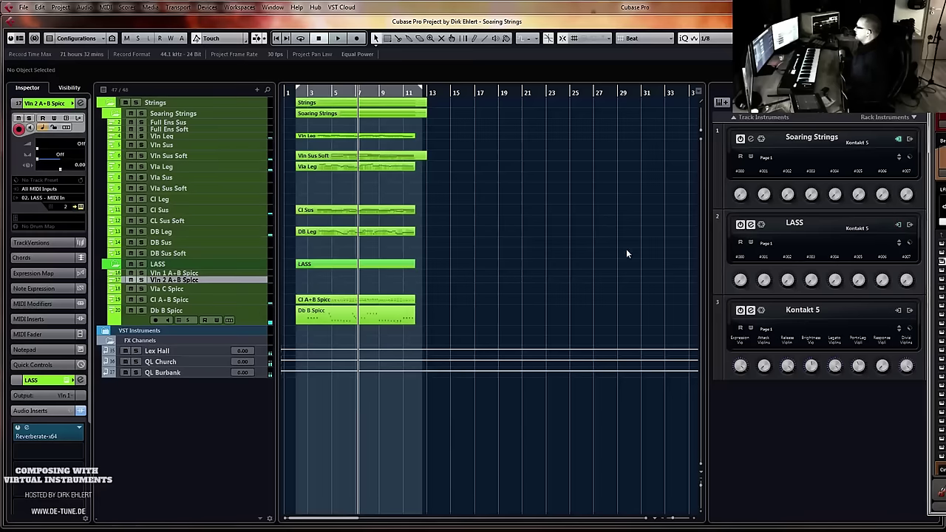
Check the patches loaded in the third rack instrument, Kontakt 5, and remove that instrument from the project
click(799, 314)
click(643, 298)
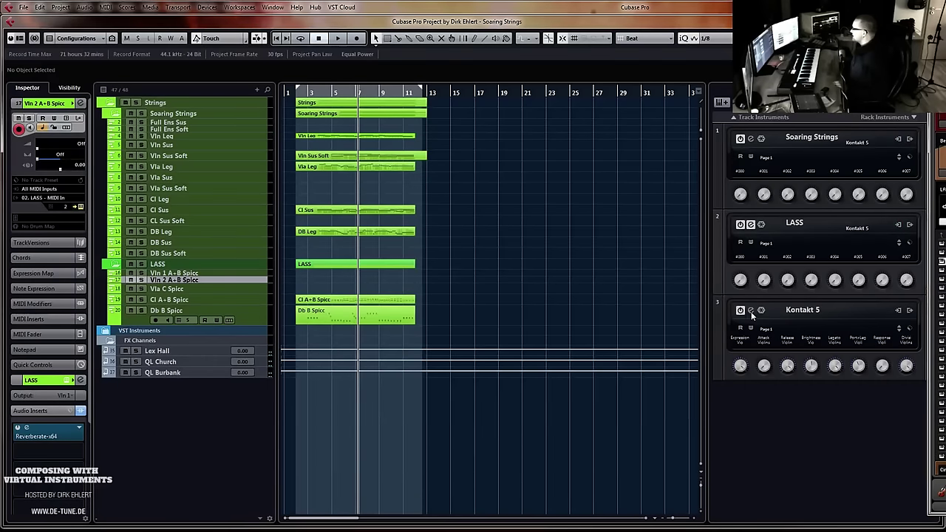
click(750, 311)
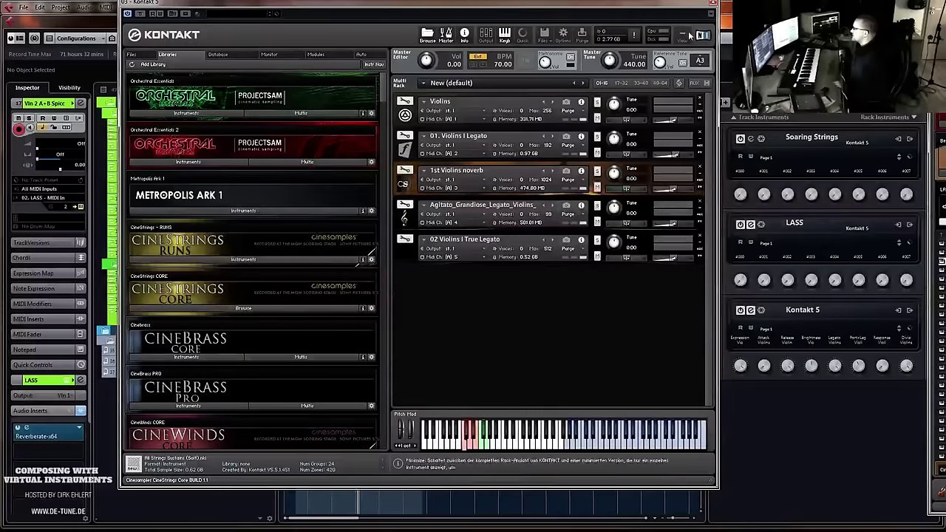
click(712, 4)
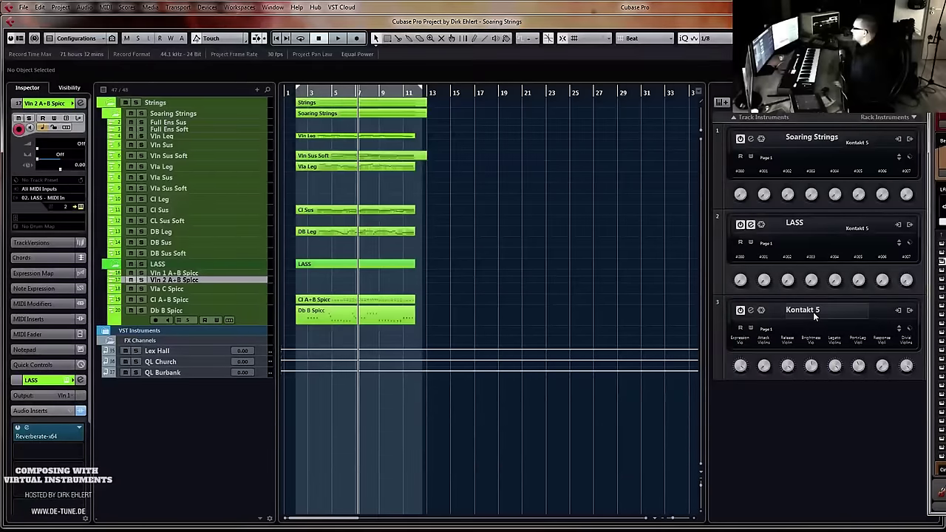
click(801, 316)
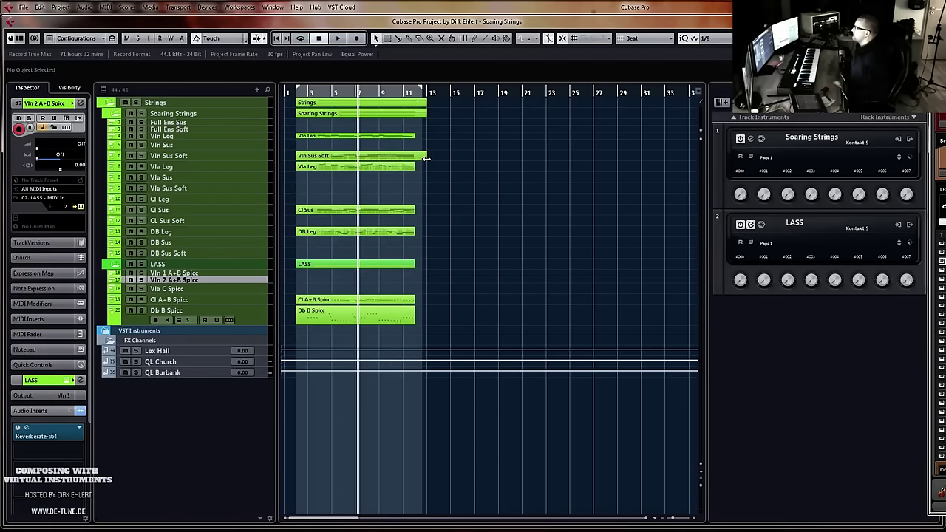
Trim the end of the Vln Sus Soft part to bar 12 and make Full Ens Sus the selected track
drag(426, 158, 413, 167)
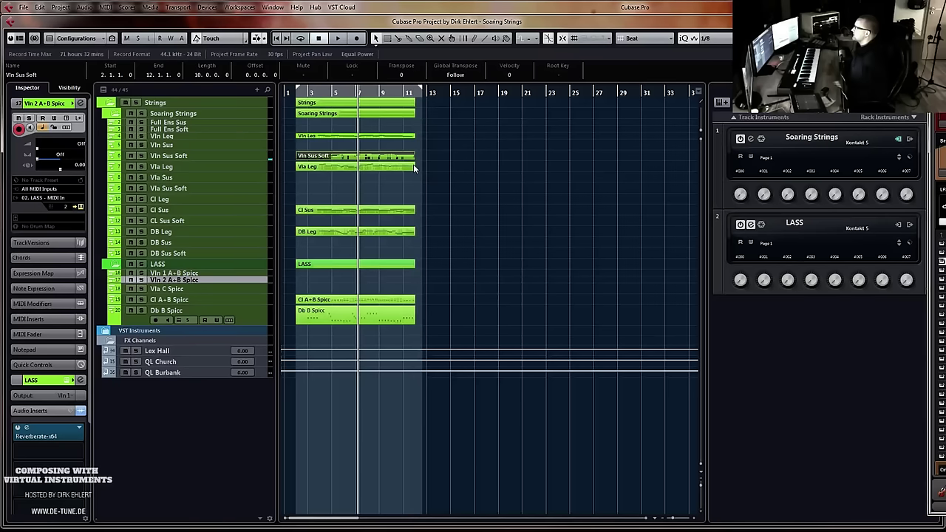
click(193, 123)
click(188, 130)
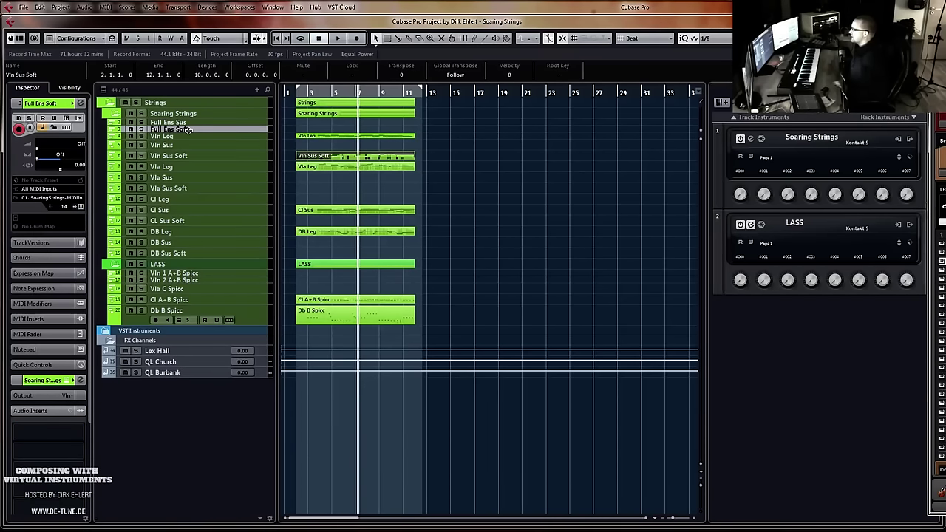
click(186, 123)
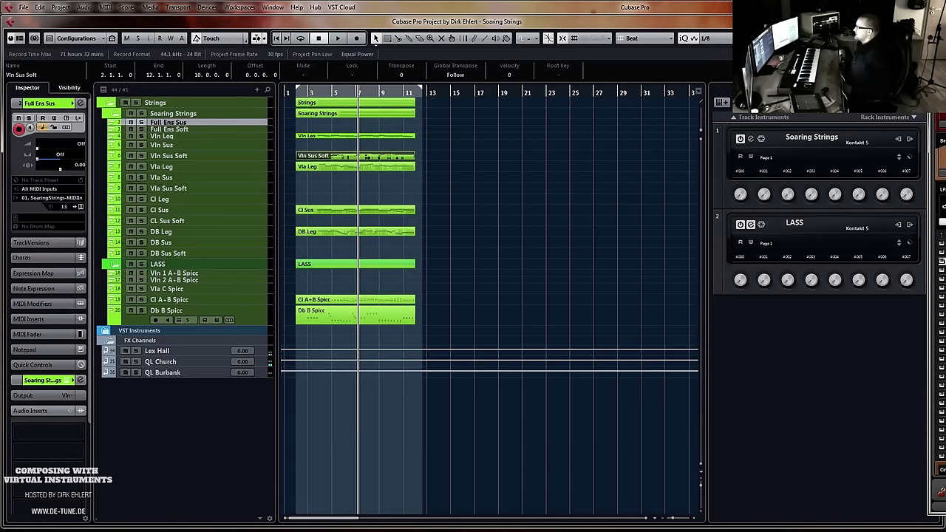
Record a soft full ensemble chord part on the Full Ens Soft track from bar 11 to about bar 20
click(480, 206)
key(h)
key(h)
key(h)
key(h)
key(h)
key(h)
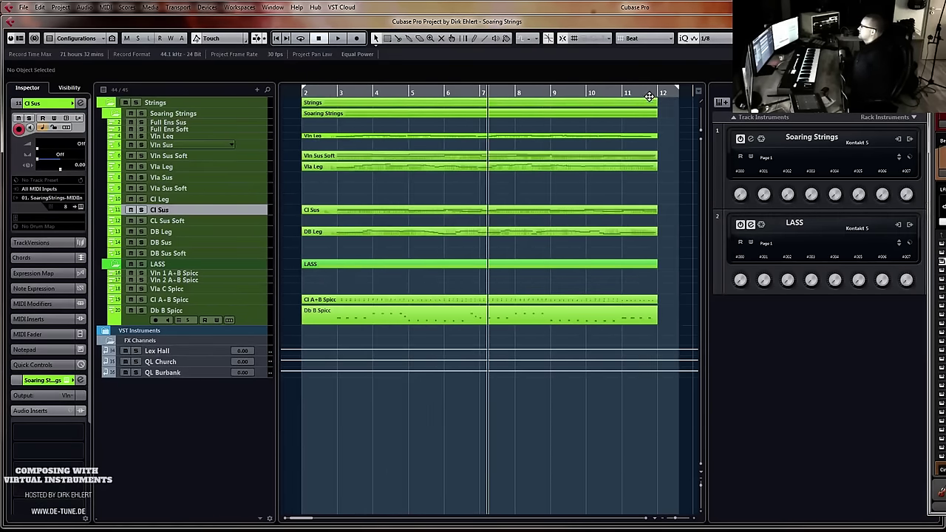
key(g)
click(583, 93)
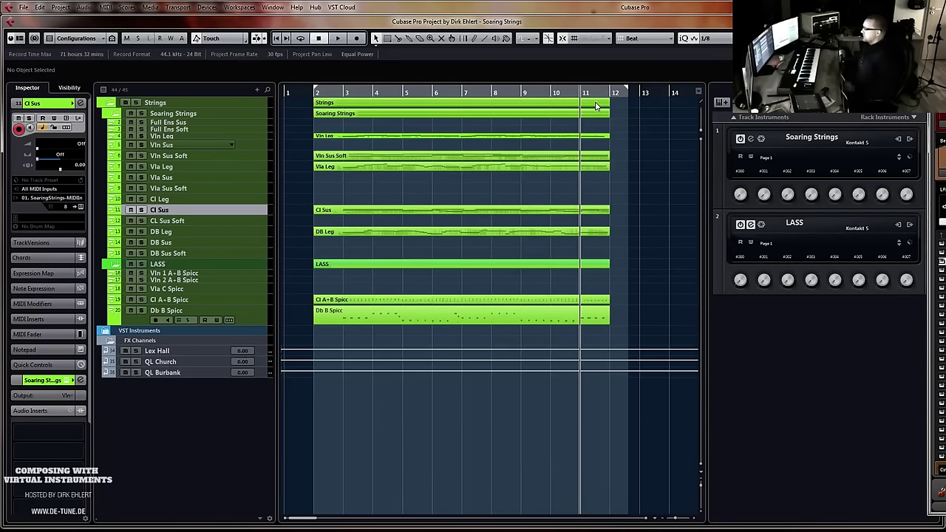
click(195, 123)
click(194, 130)
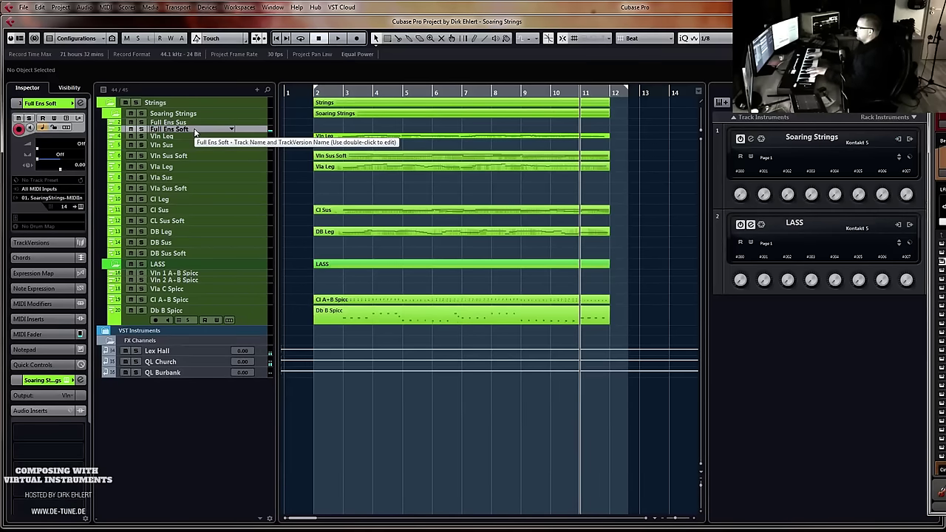
key(KP_Multiply)
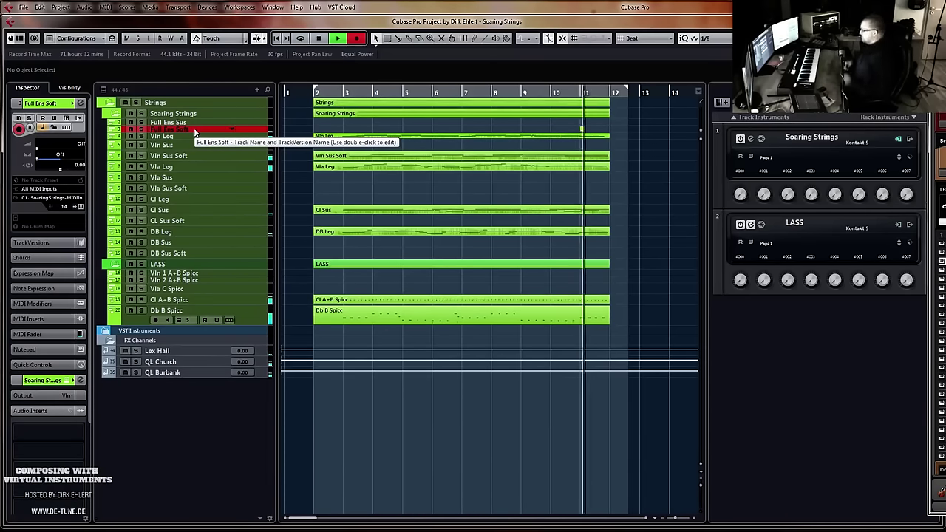
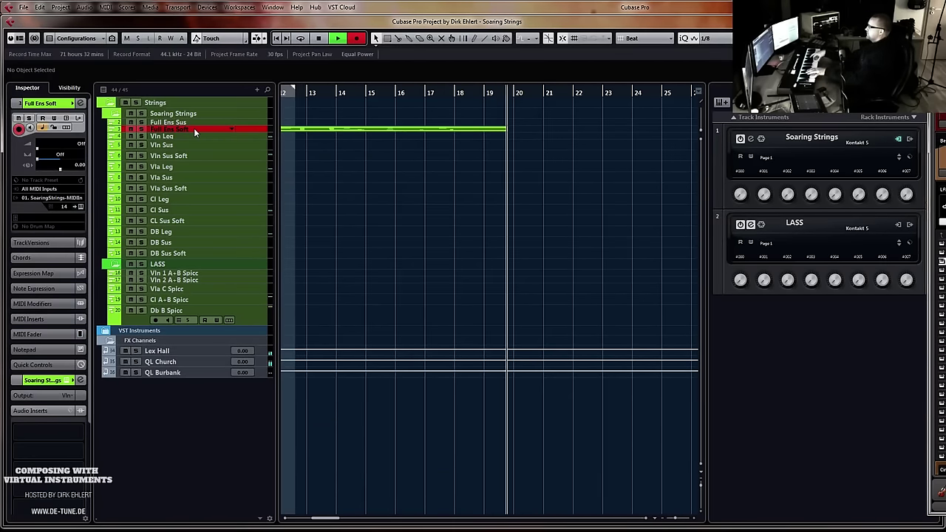
key(space)
Open the recorded Full Ens Soft part for note editing and quantize its notes to 1/4
key(Return)
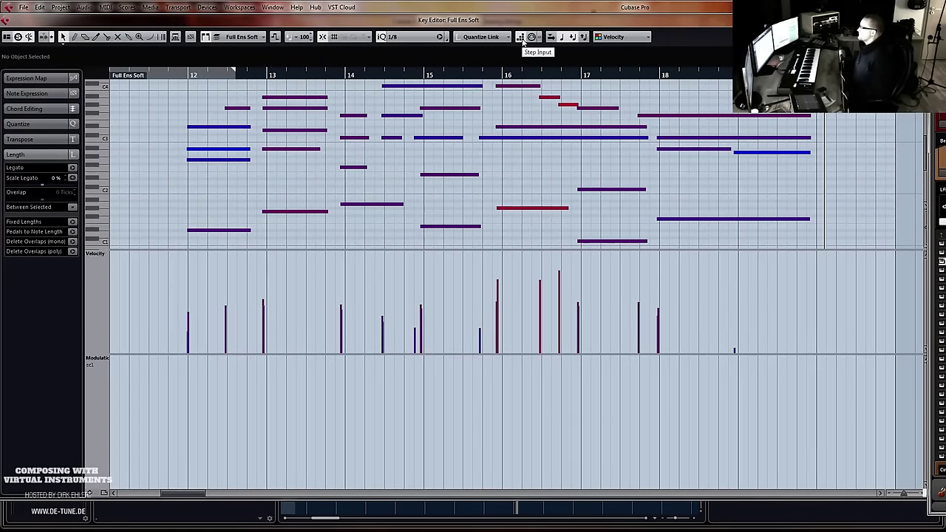
key(q)
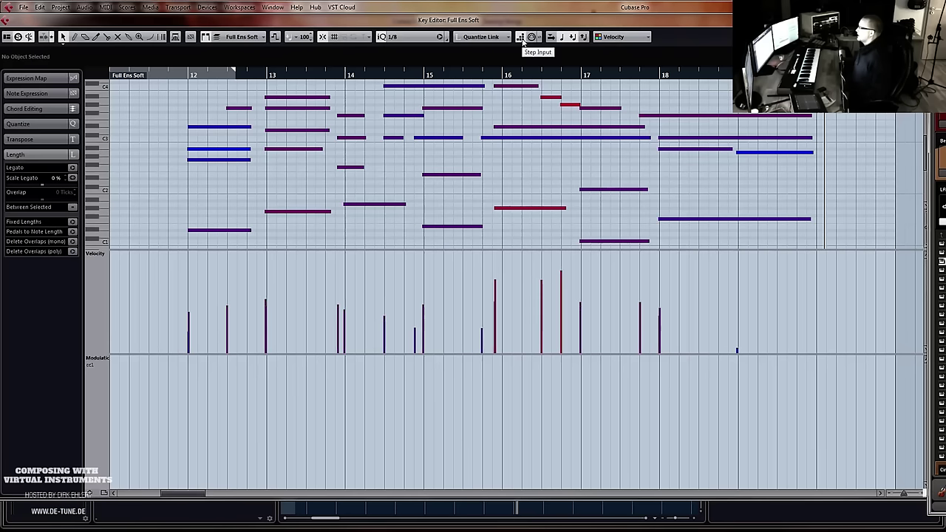
click(408, 37)
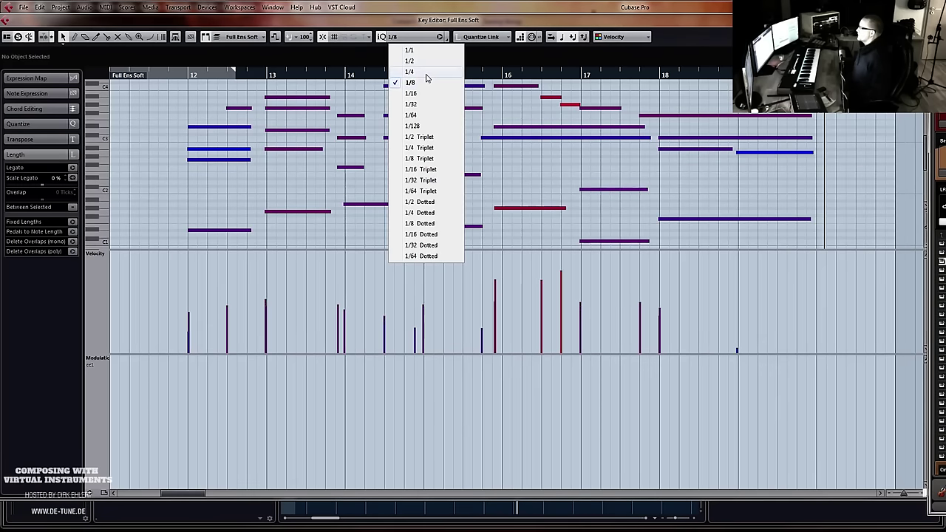
click(424, 78)
key(q)
key(q)
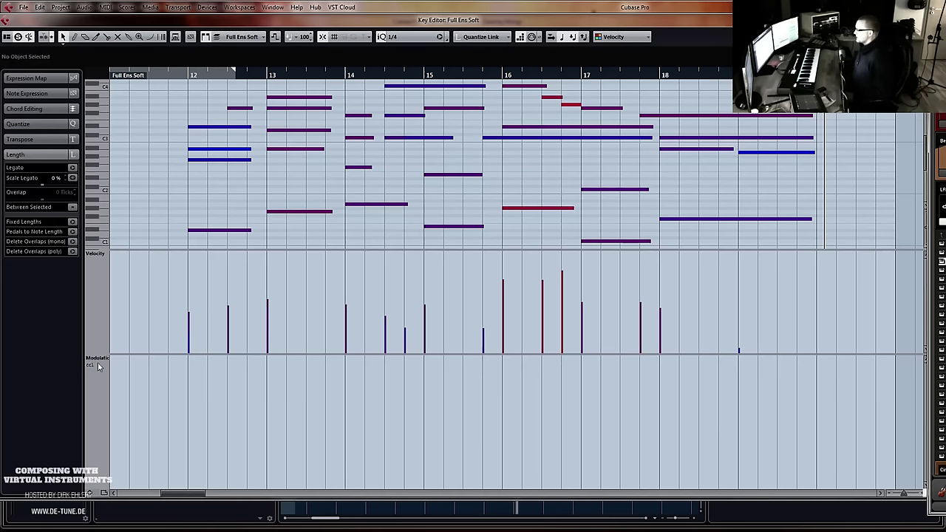
Leave the note editor and make Vln Leg the selected track
click(168, 393)
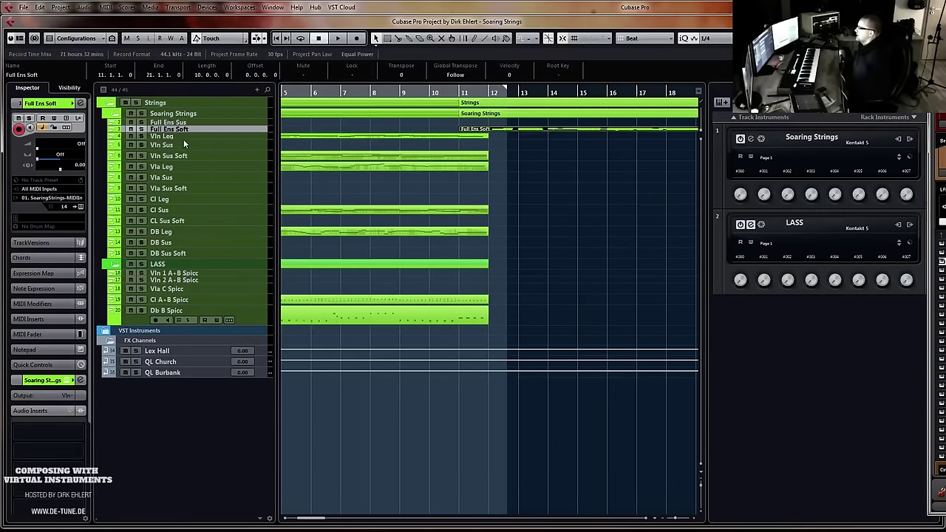
click(185, 137)
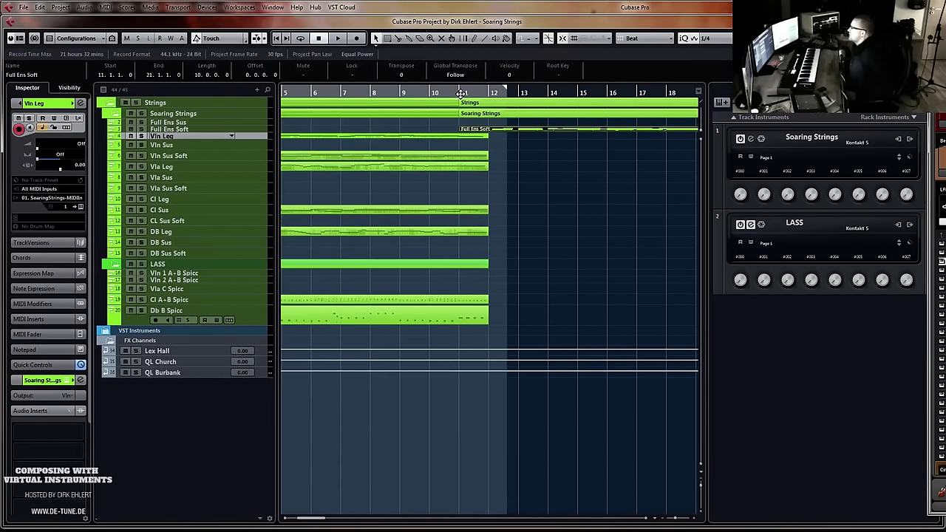
Play back the arrangement with the Full Ens Soft sketch from bar 11, and place the project cursor at bar 12
click(461, 92)
key(ctrl+KP_1)
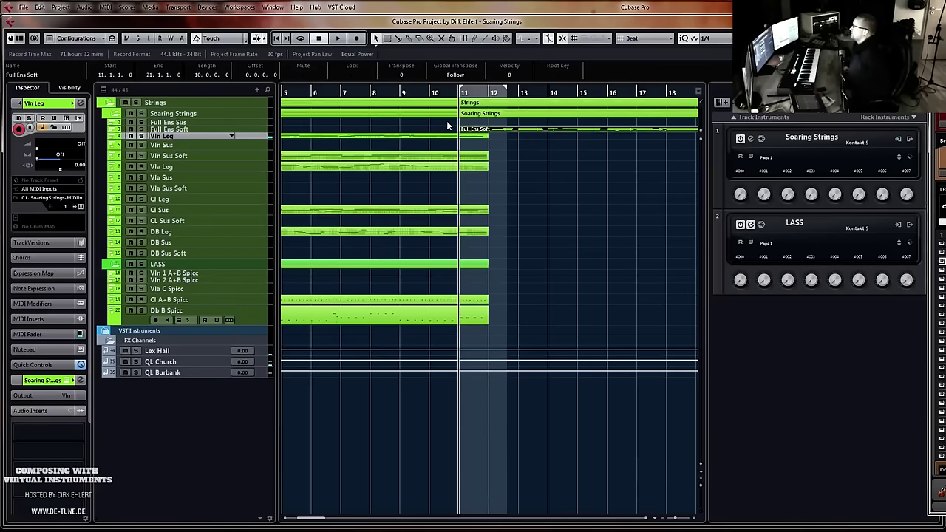
key(space)
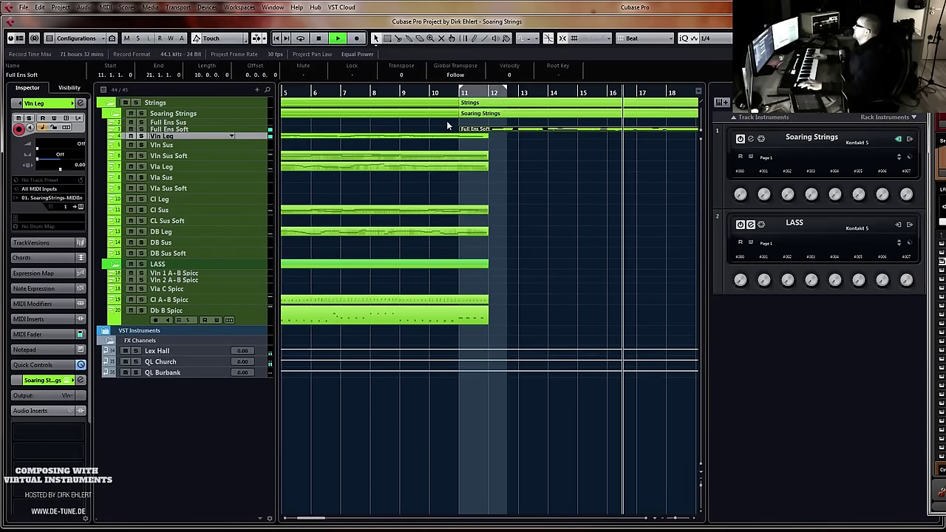
key(space)
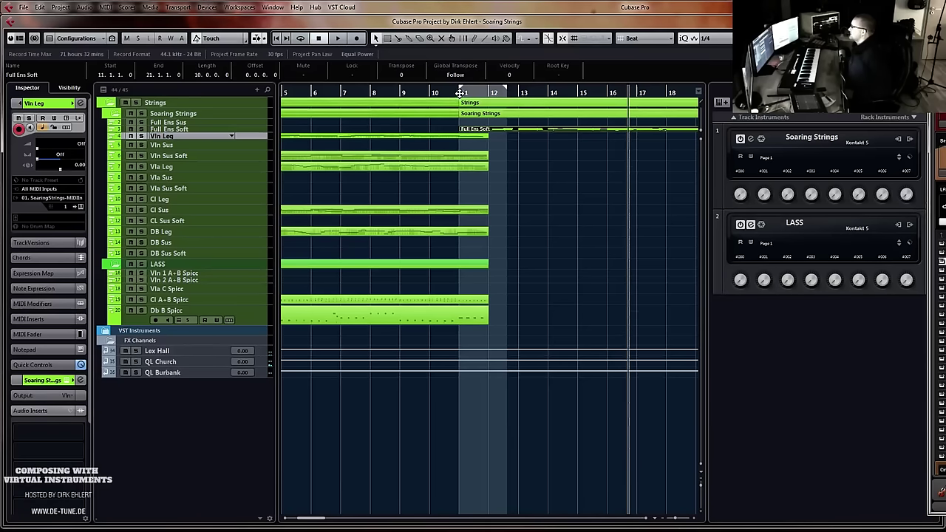
click(459, 91)
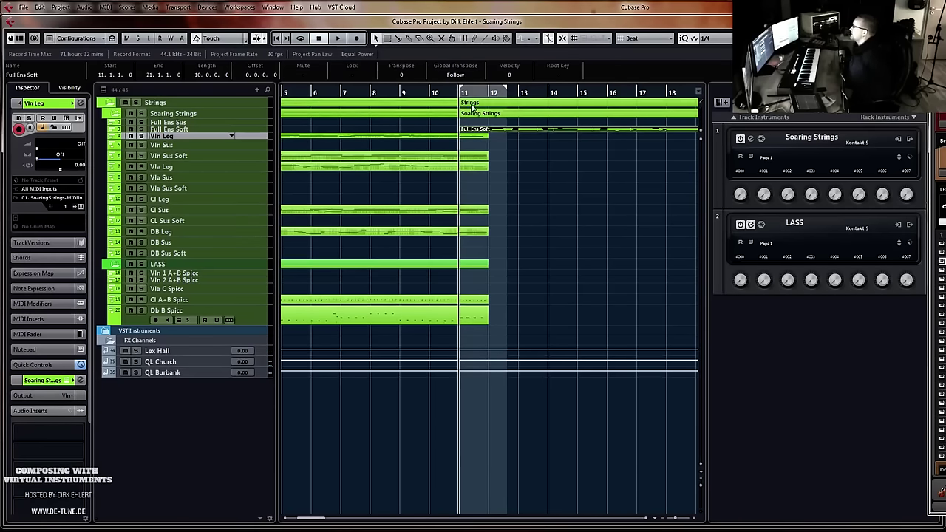
click(490, 92)
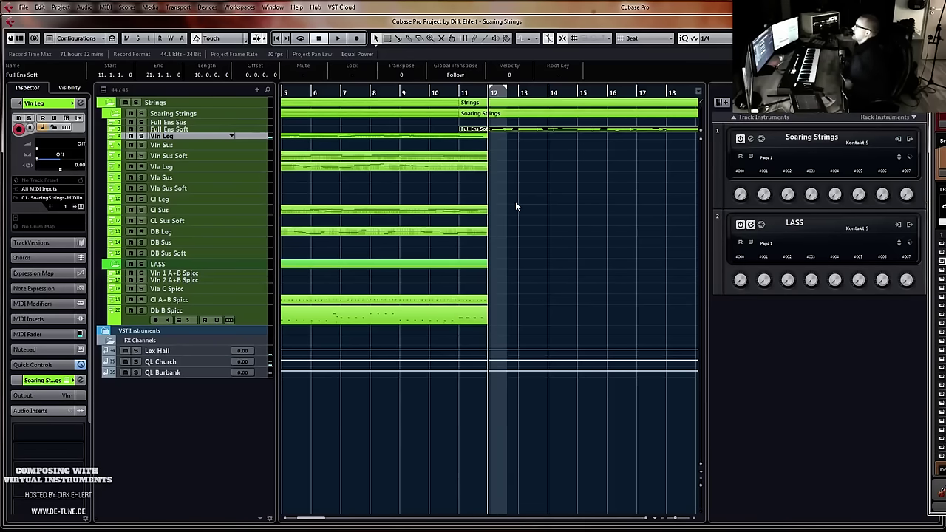
Add a chord track to the project from the Strings folder track
click(187, 102)
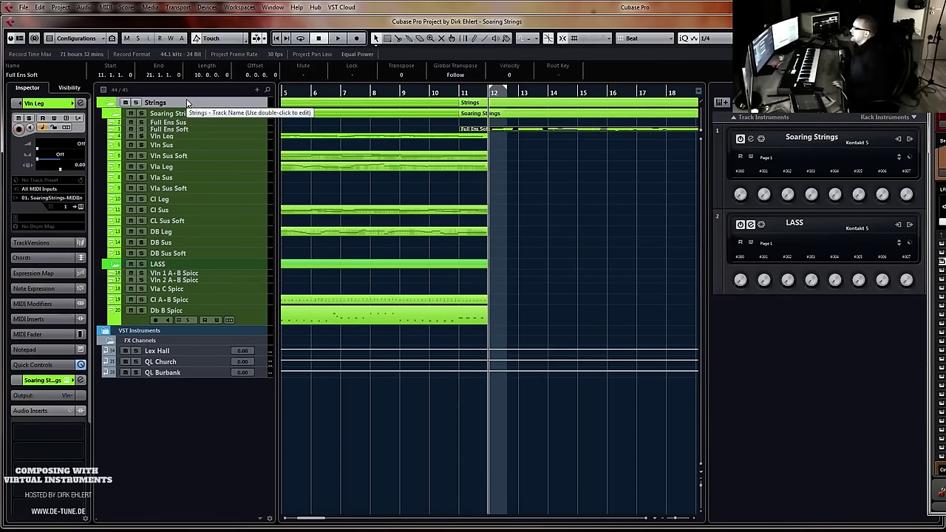
click(67, 86)
click(41, 88)
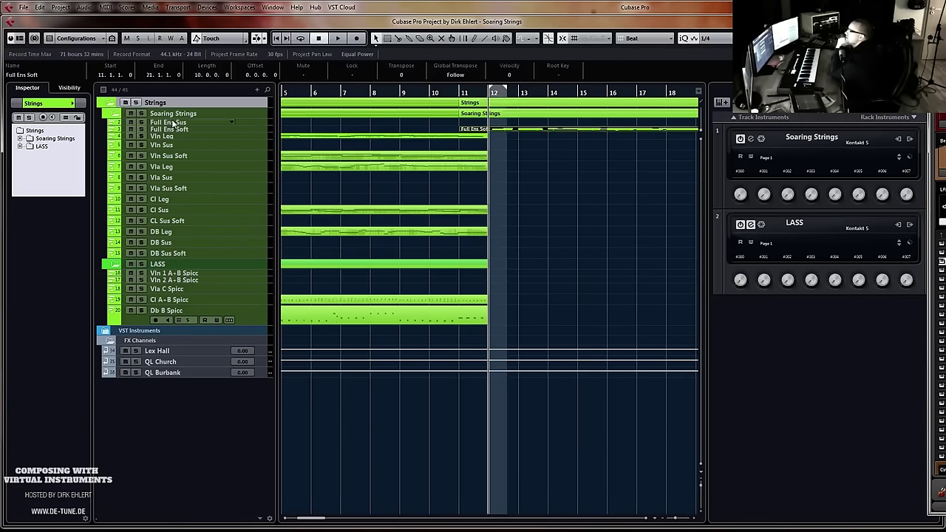
right_click(188, 103)
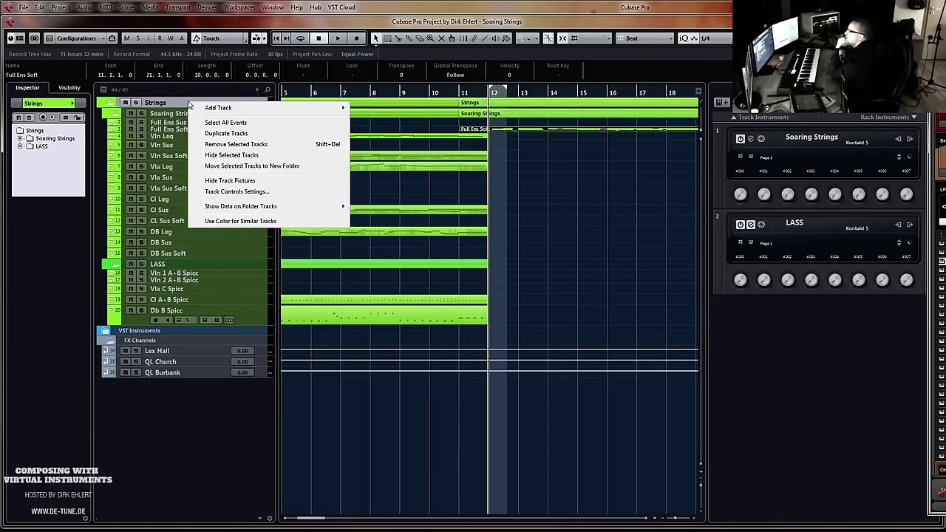
mouse_move(247, 107)
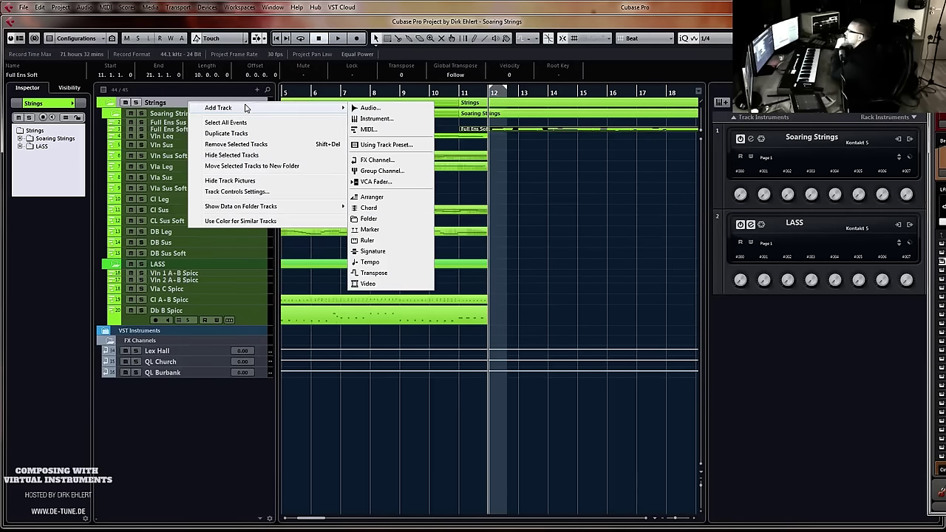
click(391, 208)
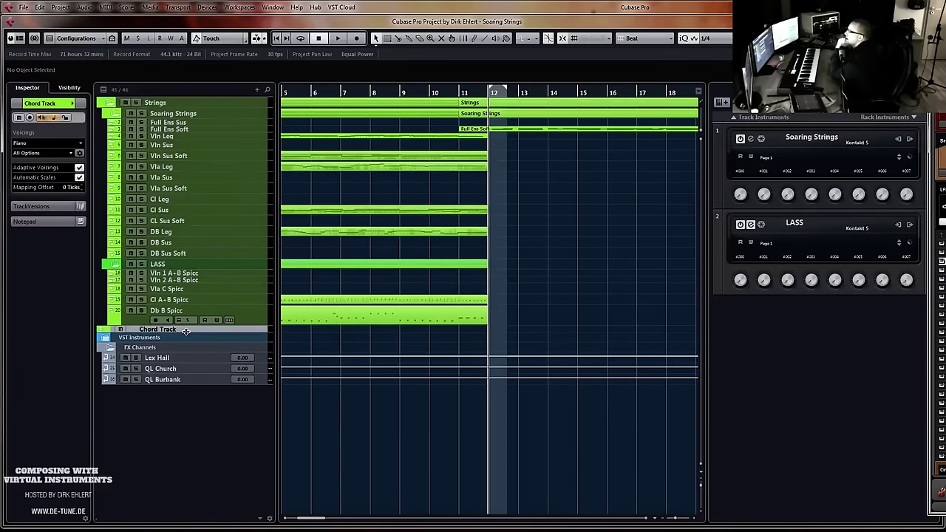
Make the chord track taller and move it above the Strings folder, keeping Use Monitored Tracks as its chord source
drag(186, 331, 192, 394)
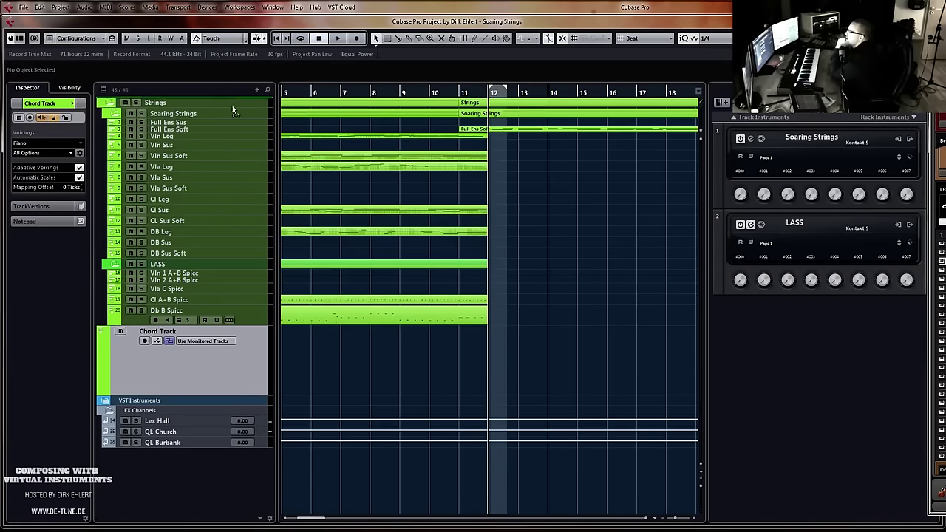
drag(236, 104, 235, 99)
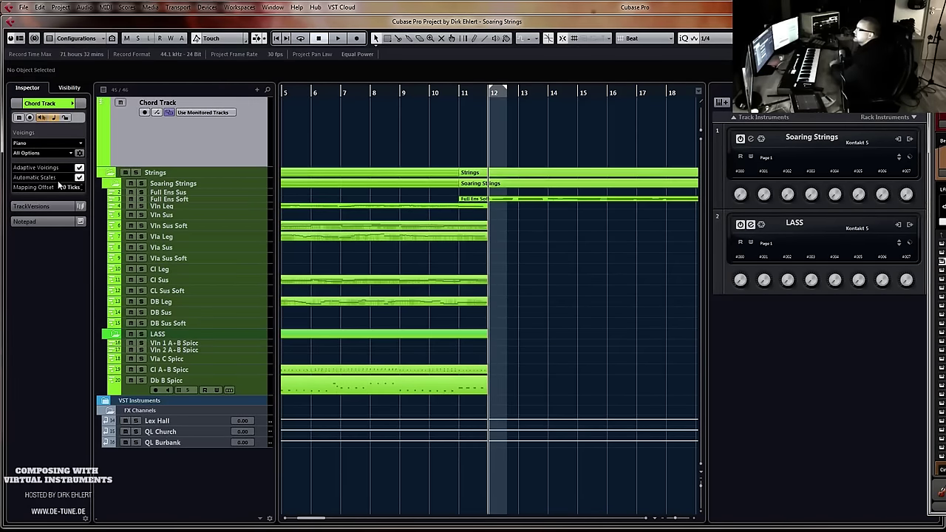
click(211, 113)
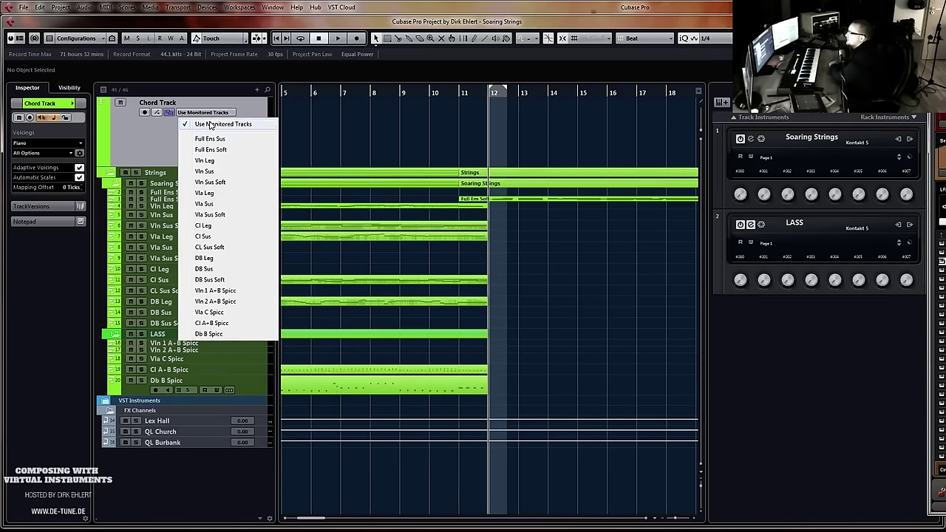
click(211, 124)
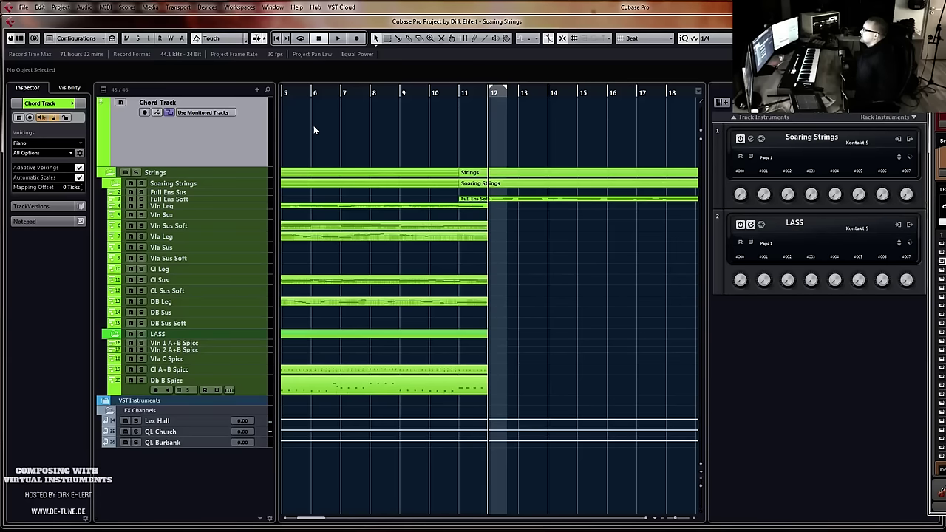
Play back the existing arrangement from bar 2 to hear the opening harmony around bar 3
key(g)
key(g)
key(g)
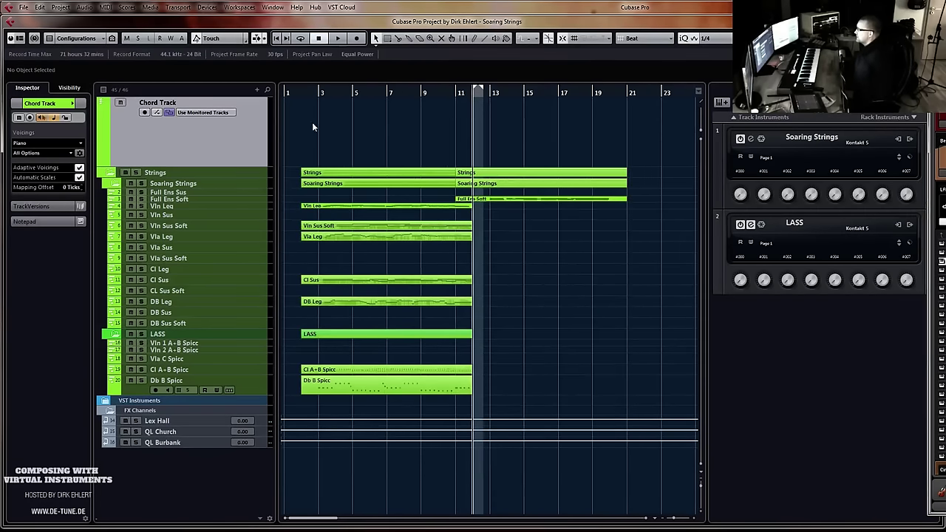
click(306, 93)
key(space)
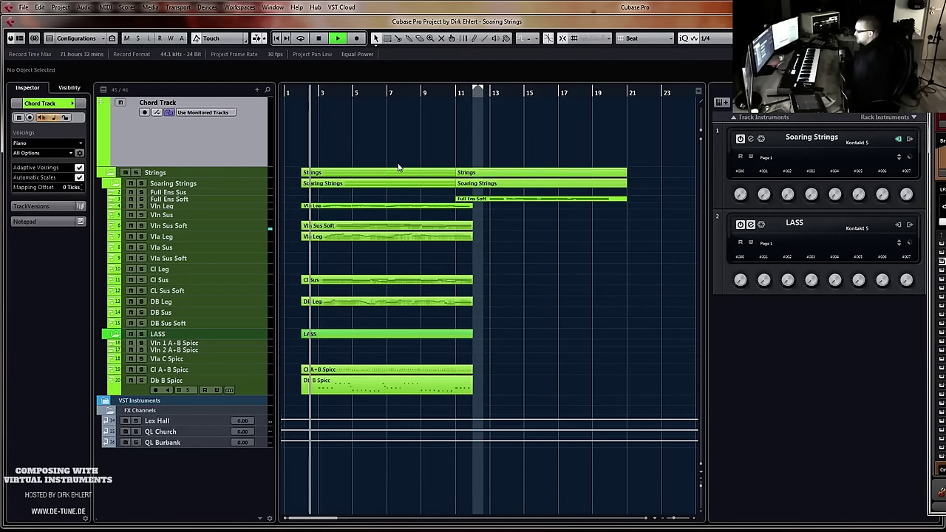
key(h)
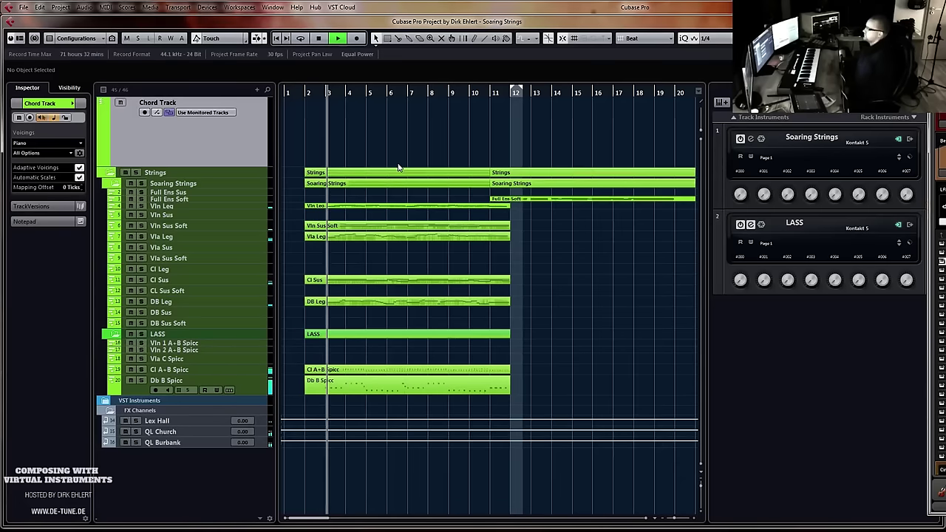
key(h)
key(h)
key(h)
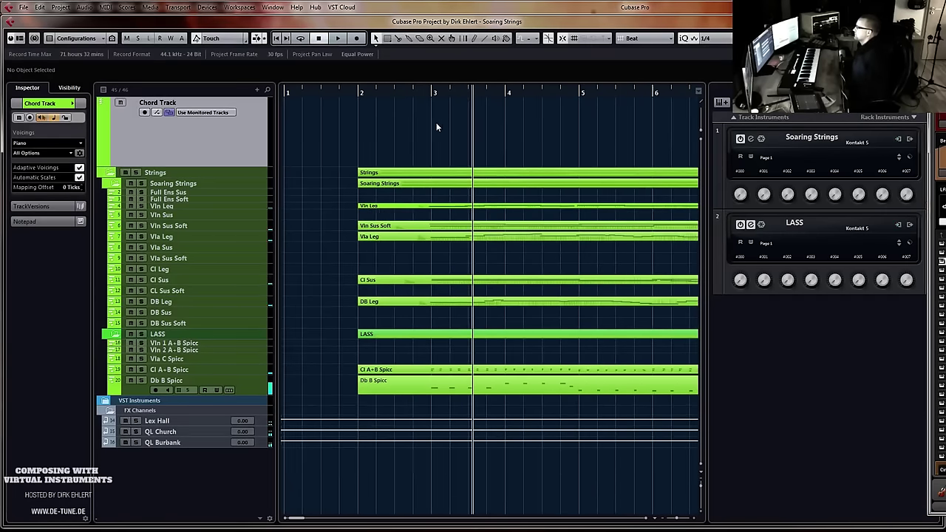
Add a chord event at bar 3 of the chord track and define it as G minor
drag(436, 127, 470, 133)
click(60, 77)
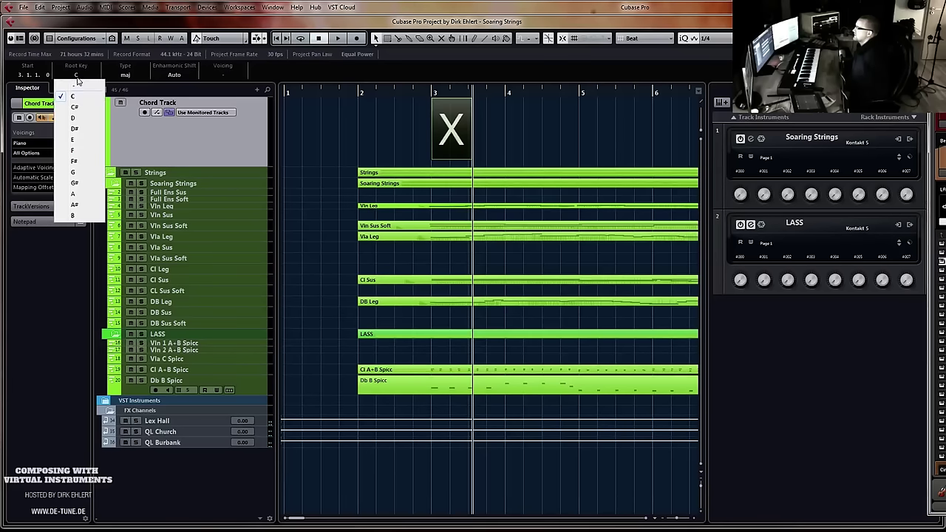
click(82, 174)
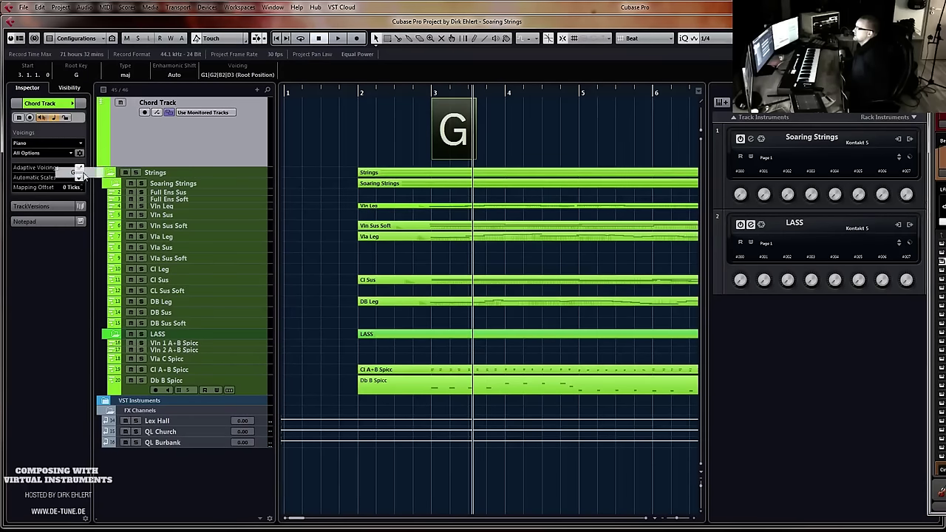
click(127, 76)
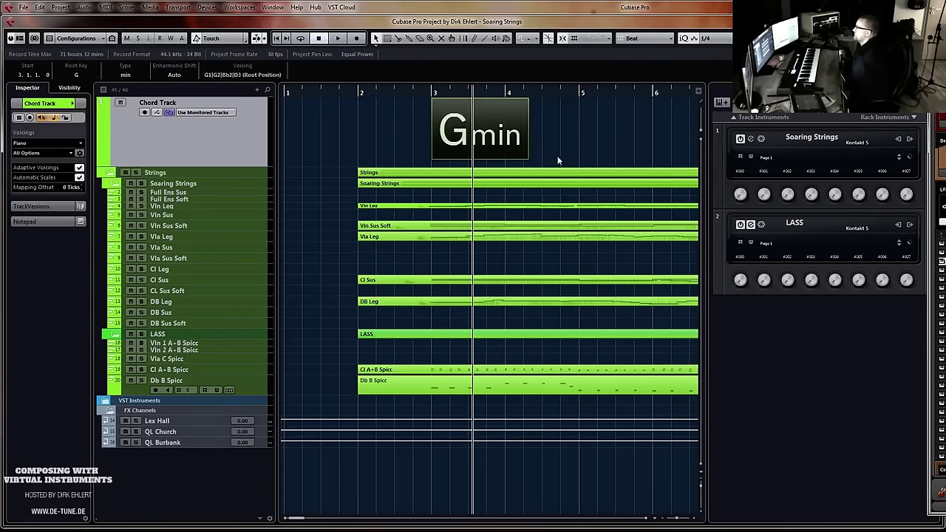
Play back from bar 3 and reduce the chord track's height to about half
click(428, 92)
key(space)
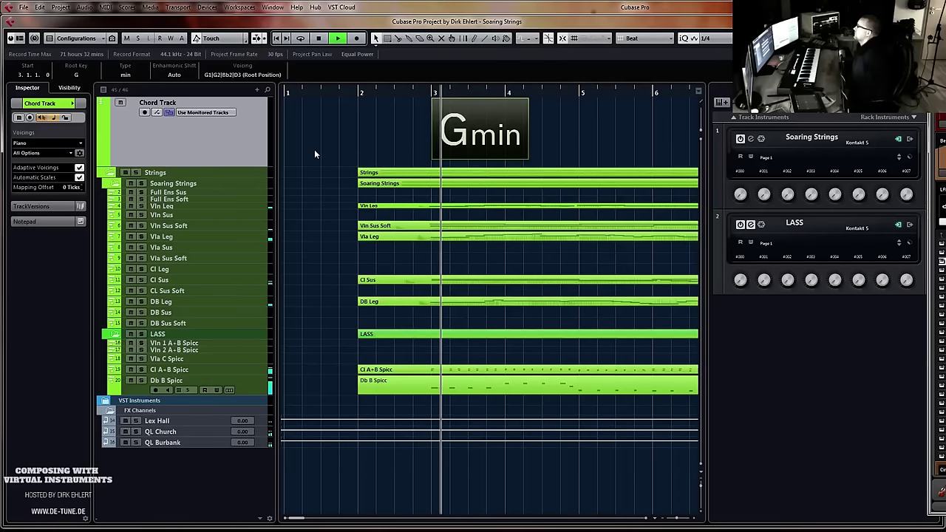
drag(246, 168, 246, 128)
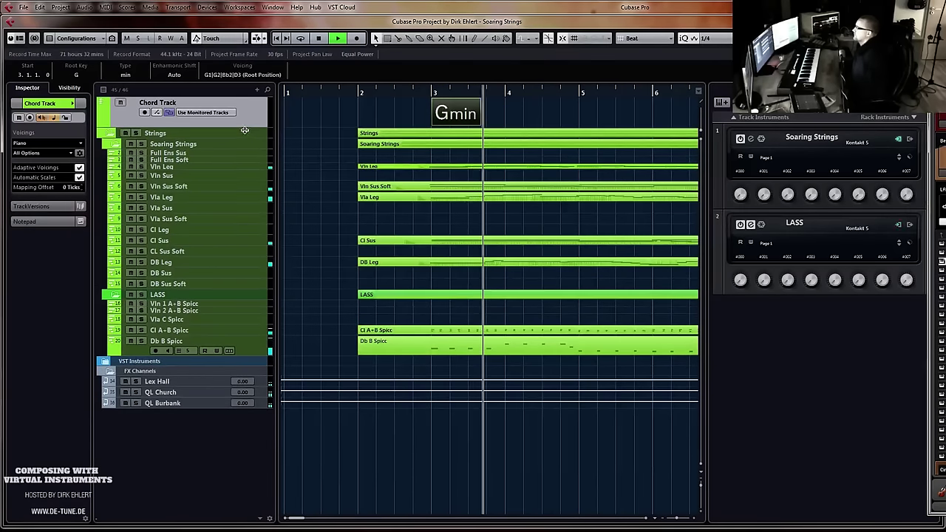
key(space)
Add a chord event at bar 4 of the chord track and define it as D minor
click(513, 114)
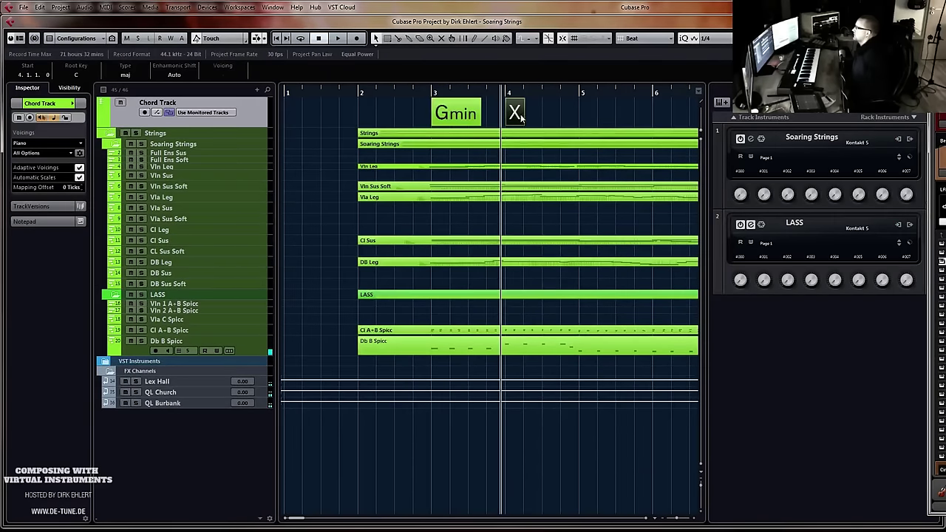
click(131, 77)
click(130, 96)
click(75, 77)
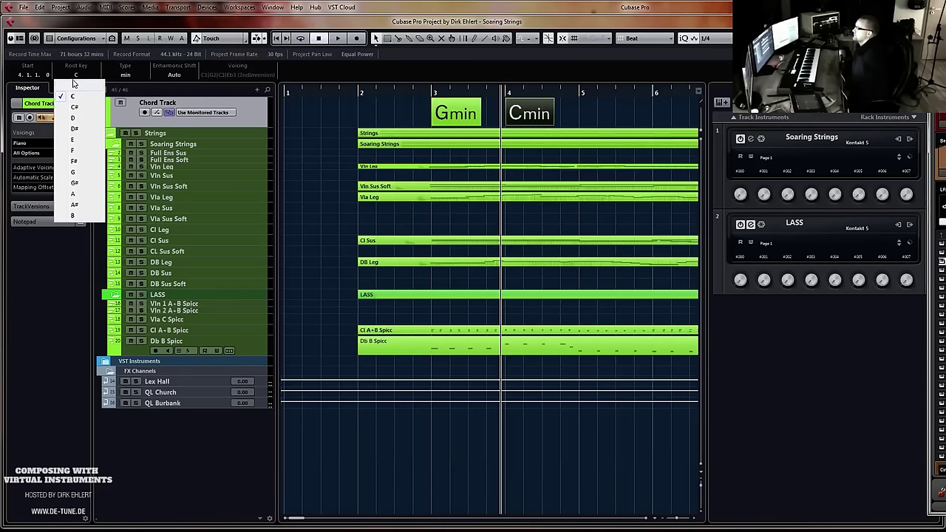
click(74, 118)
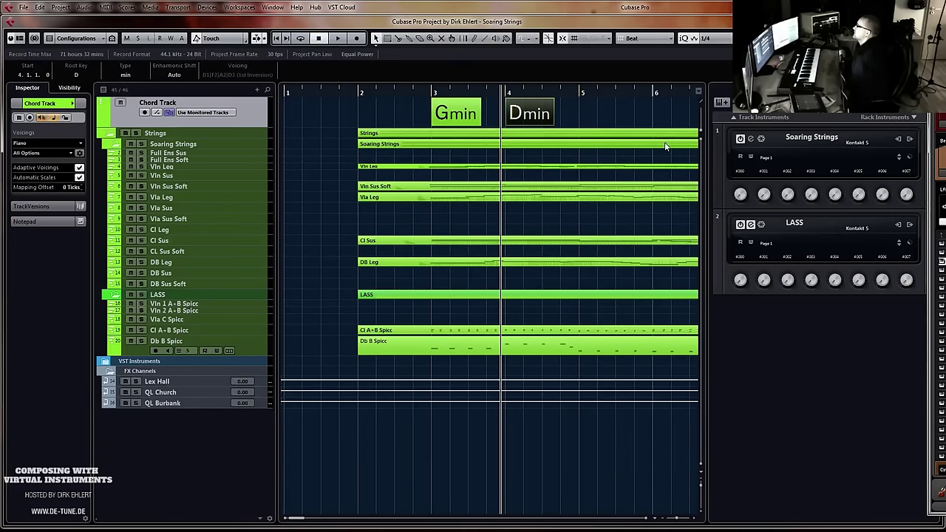
Add a chord event at bar 5 of the chord track and define it as E♭ major with root key D#
click(587, 108)
click(77, 74)
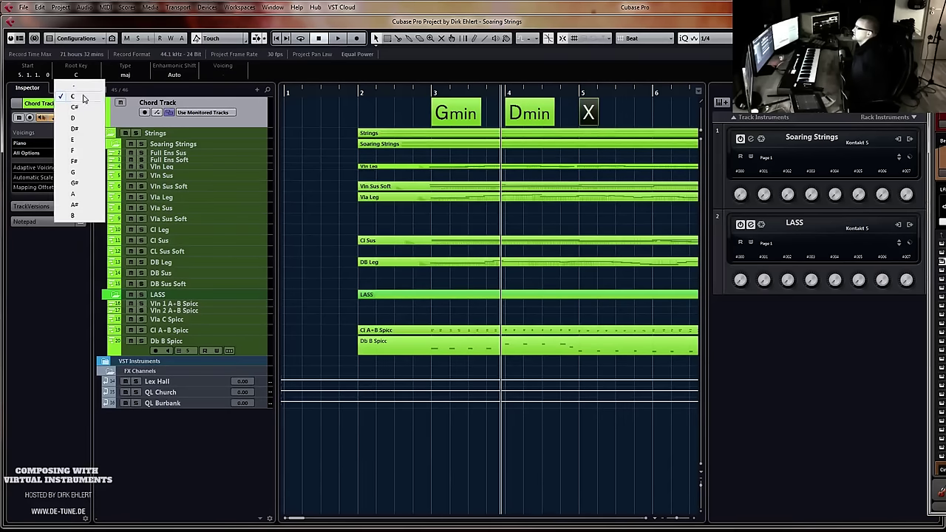
click(84, 142)
click(77, 75)
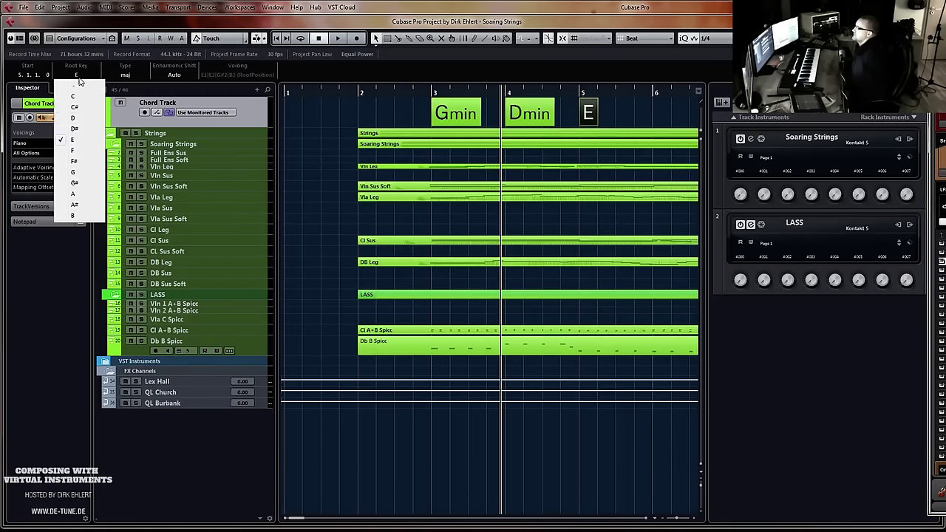
click(83, 130)
click(645, 121)
Add a chord event at bar 6 of the chord track and define it as Dsus4
scroll(646, 118, right, 3)
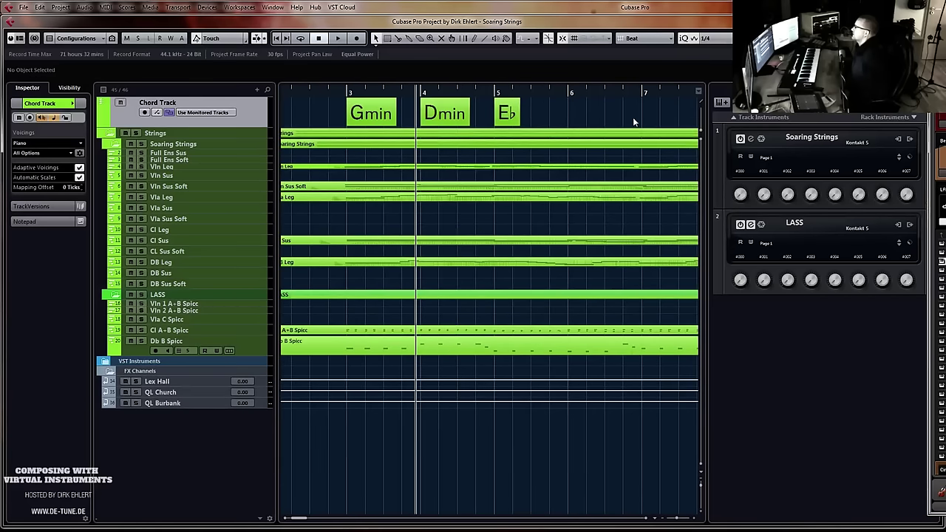
click(576, 109)
click(76, 75)
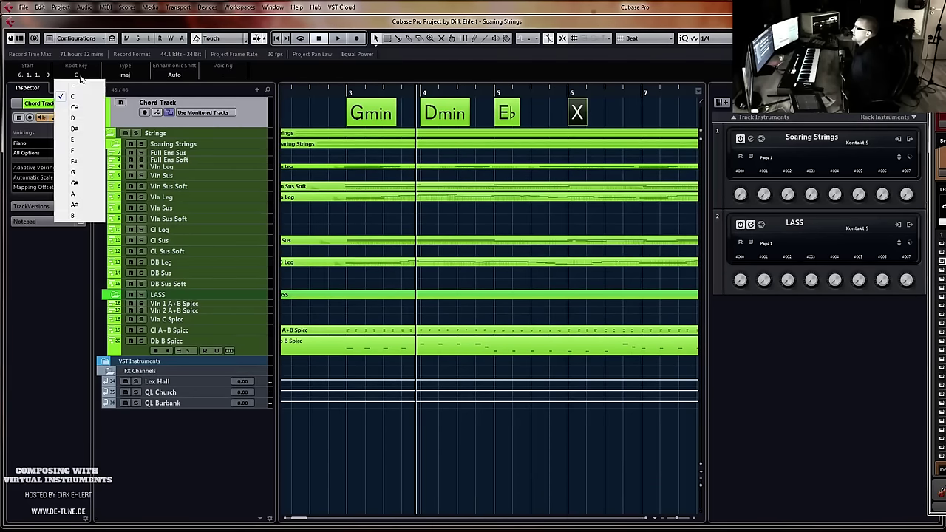
click(74, 115)
click(125, 76)
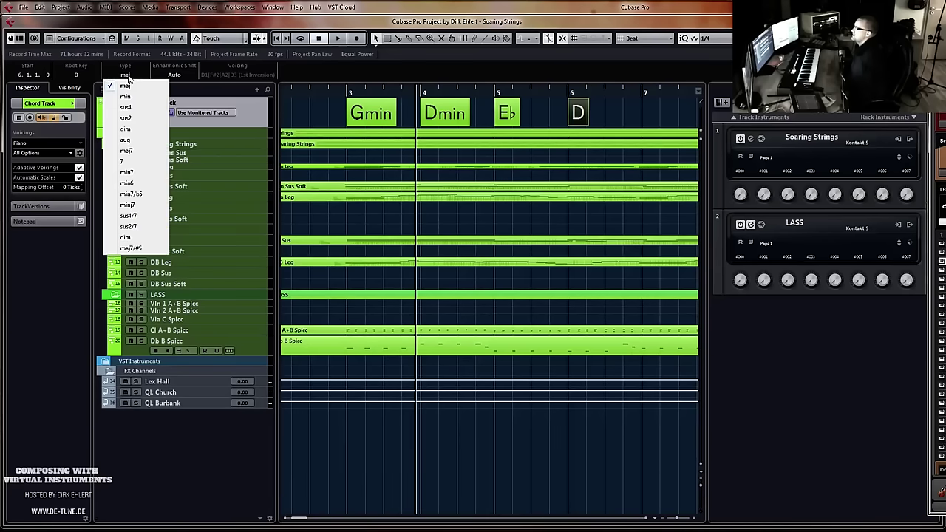
click(127, 107)
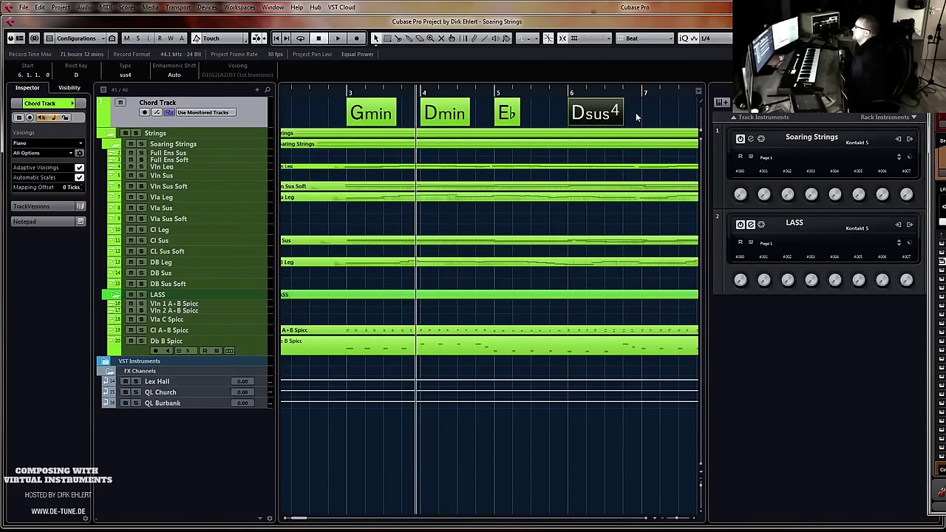
Add a chord event at beat 3 of bar 6 on the chord track and define it as D major
key(h)
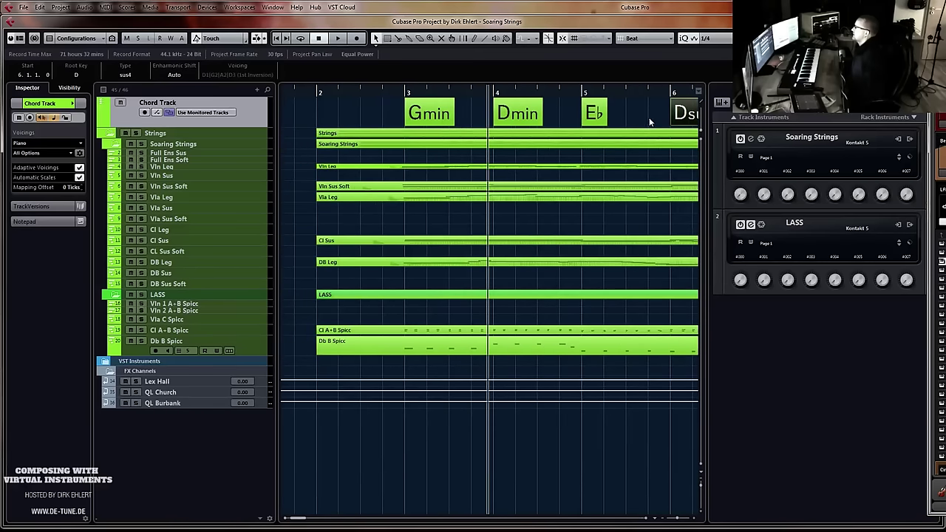
scroll(559, 183, right, 5)
key(h)
key(h)
key(h)
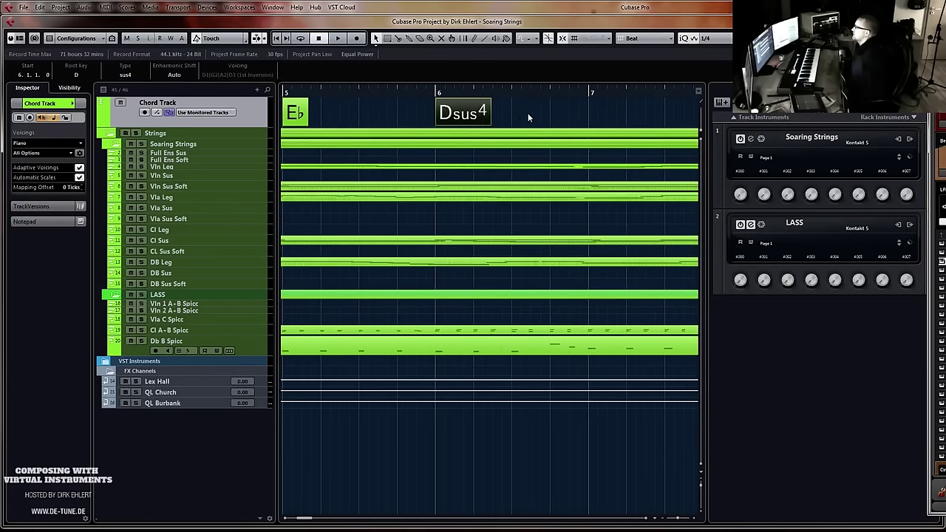
alt+click(528, 114)
click(76, 74)
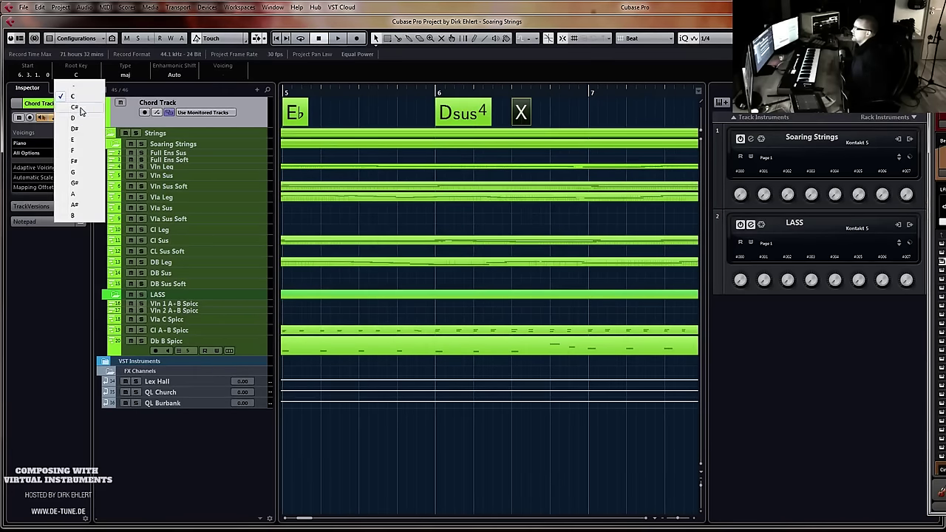
click(80, 105)
Select all chord events from bar 3 through bar 6 and paste a copy of them starting at bar 7
key(g)
key(g)
key(g)
key(g)
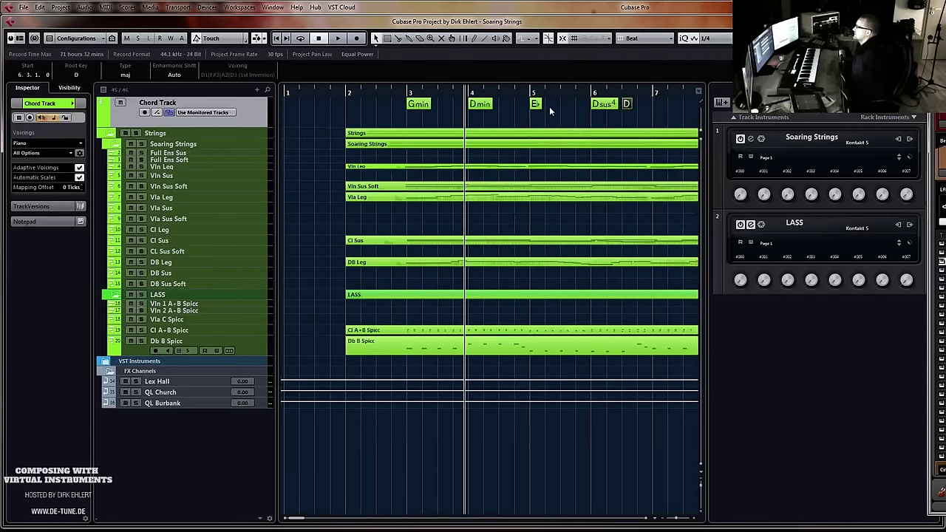
drag(652, 106, 398, 105)
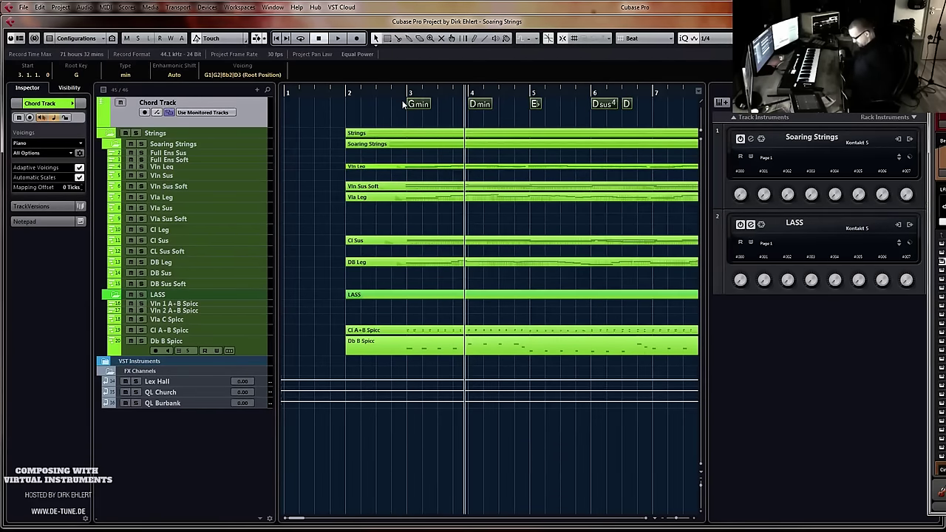
click(653, 91)
key(ctrl+v)
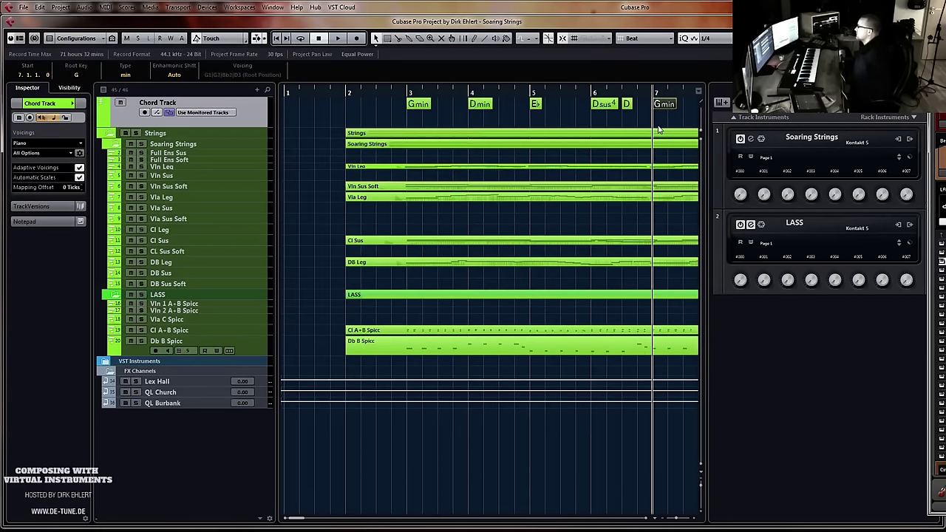
Add a chord event at bar 11 of the chord track and define it as G minor
scroll(621, 194, right, 5)
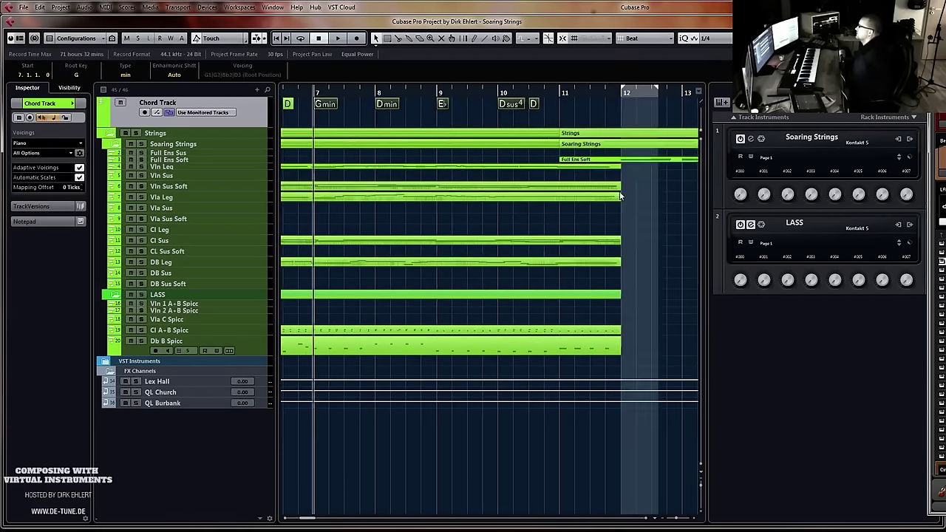
alt+click(565, 105)
click(85, 73)
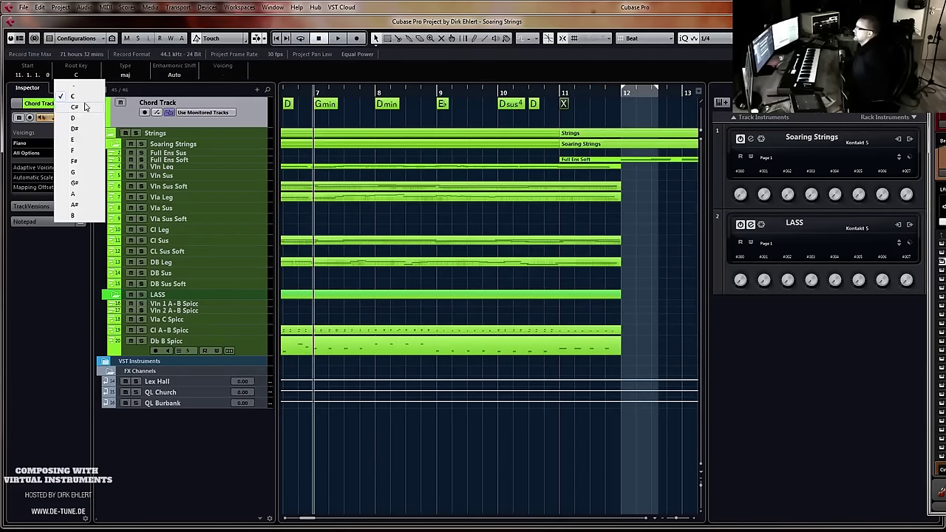
click(81, 175)
click(125, 74)
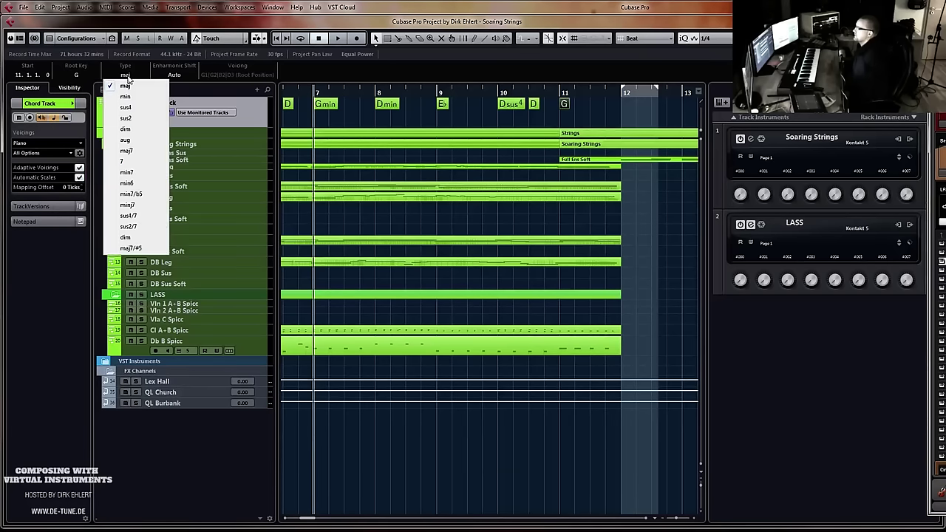
click(136, 98)
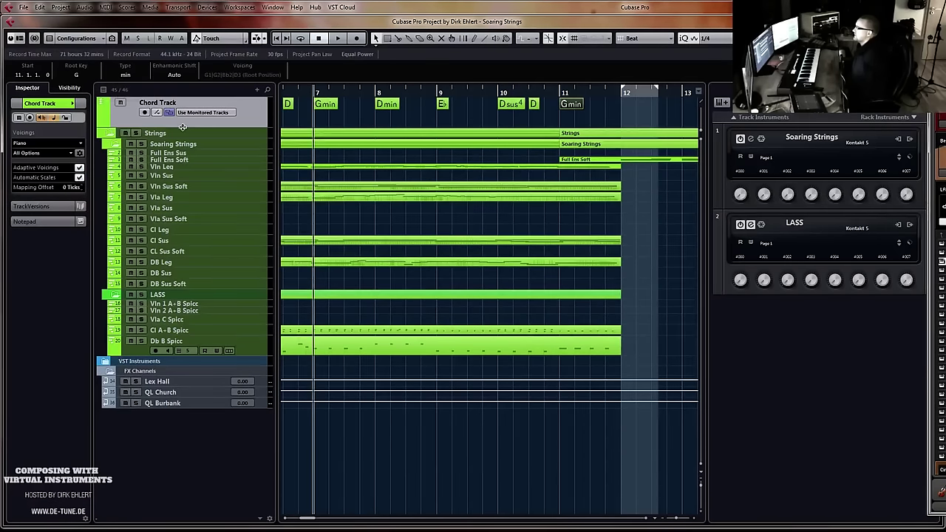
Increase the chord track's height so overlapping chord symbols are stacked, and change the track's colour to light blue
drag(183, 133, 184, 163)
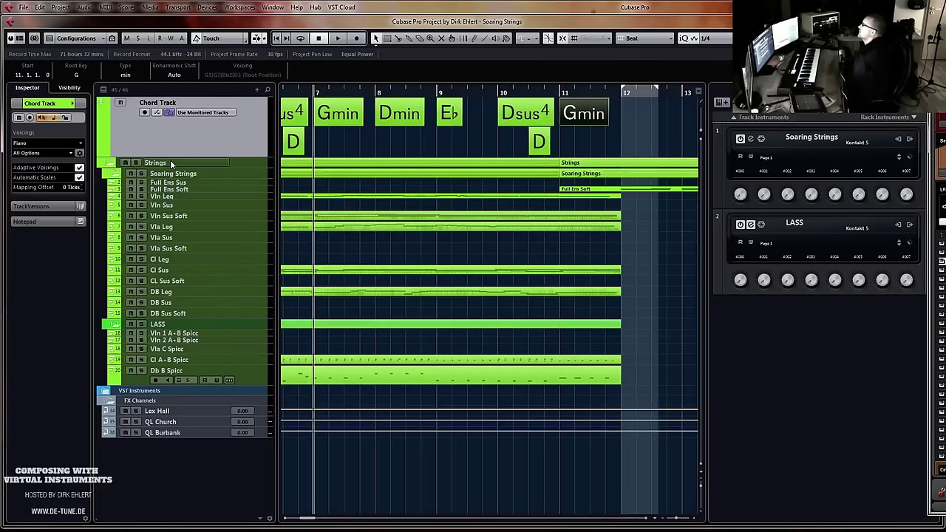
key(g)
key(g)
key(g)
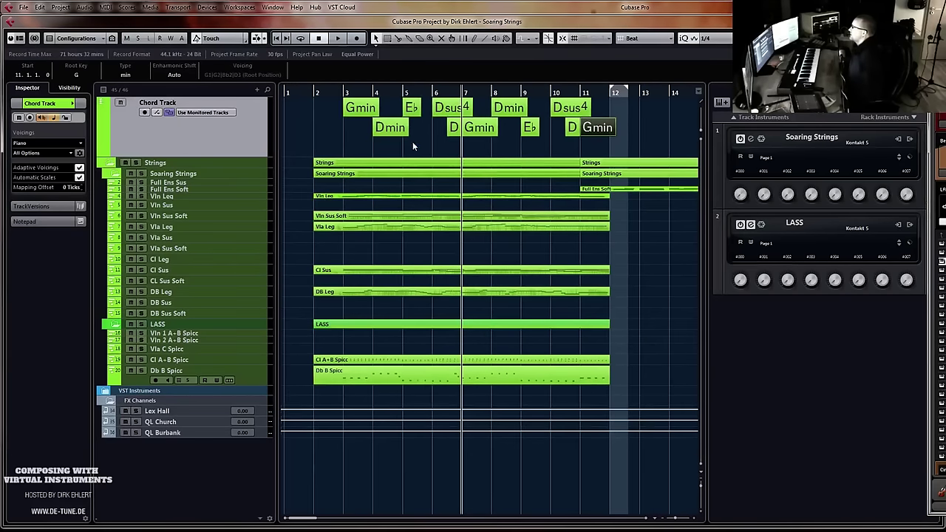
click(73, 106)
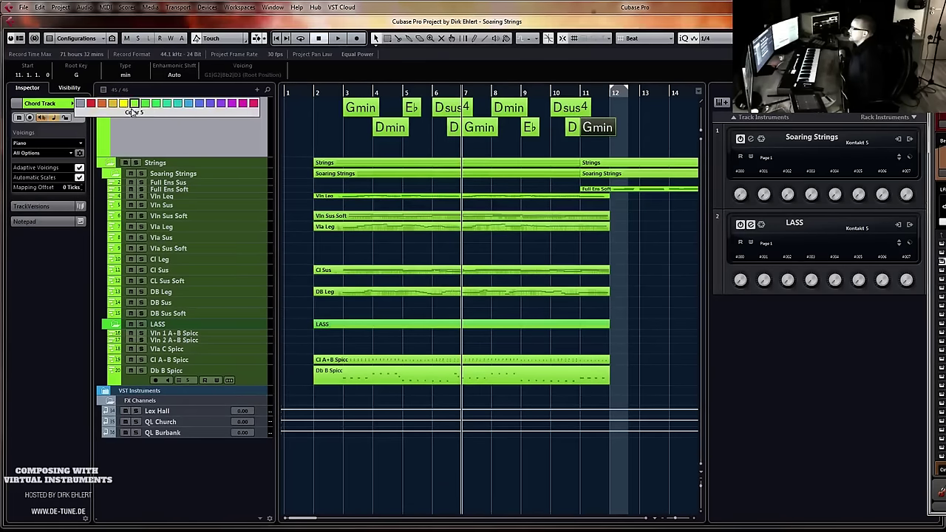
click(189, 104)
Add a chord event at bar 12 of the chord track and define it as E♭ major with root key D#
scroll(602, 241, right, 5)
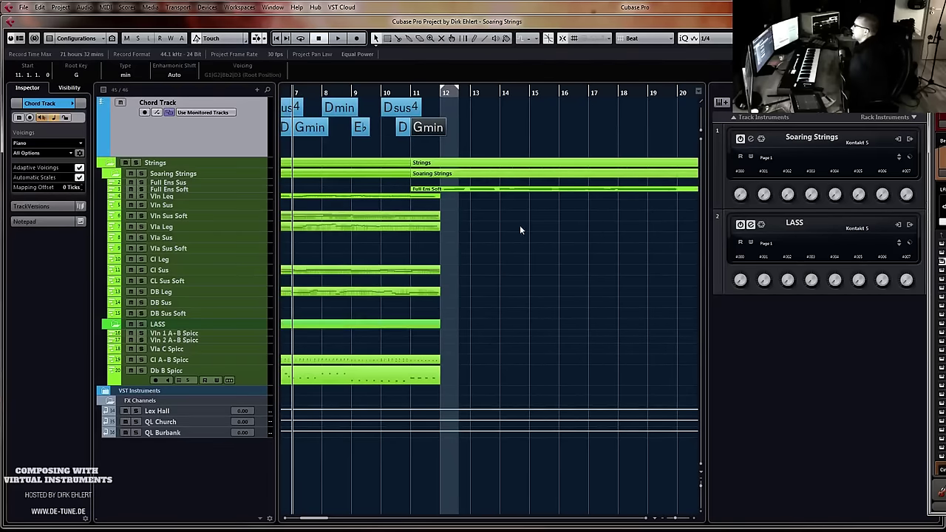
click(443, 94)
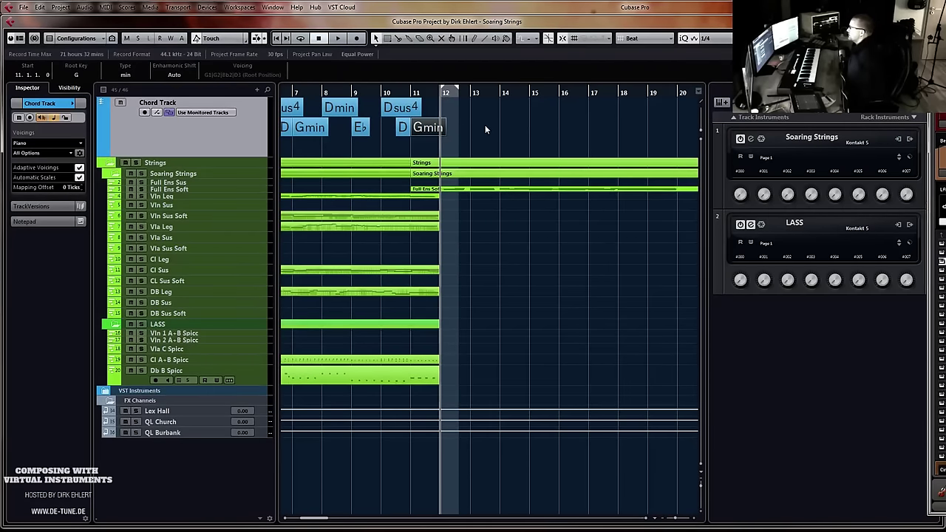
alt+click(447, 107)
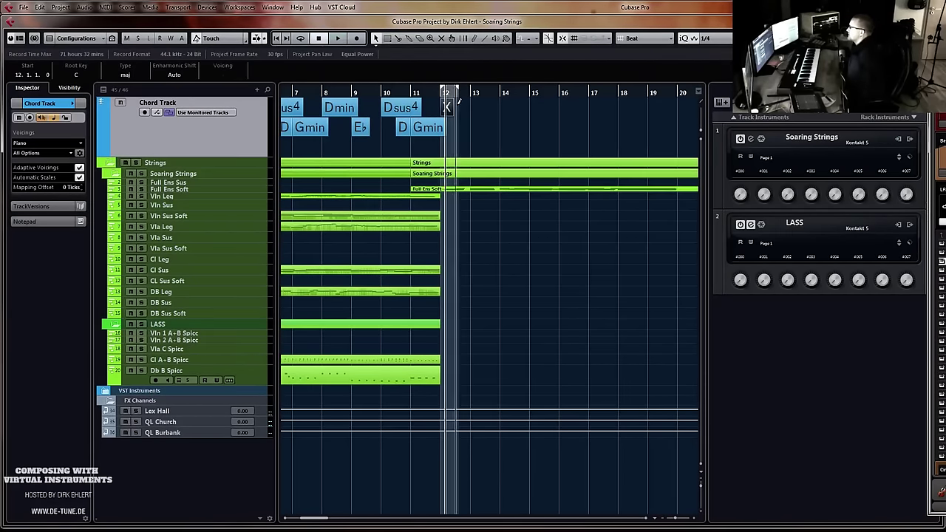
click(73, 76)
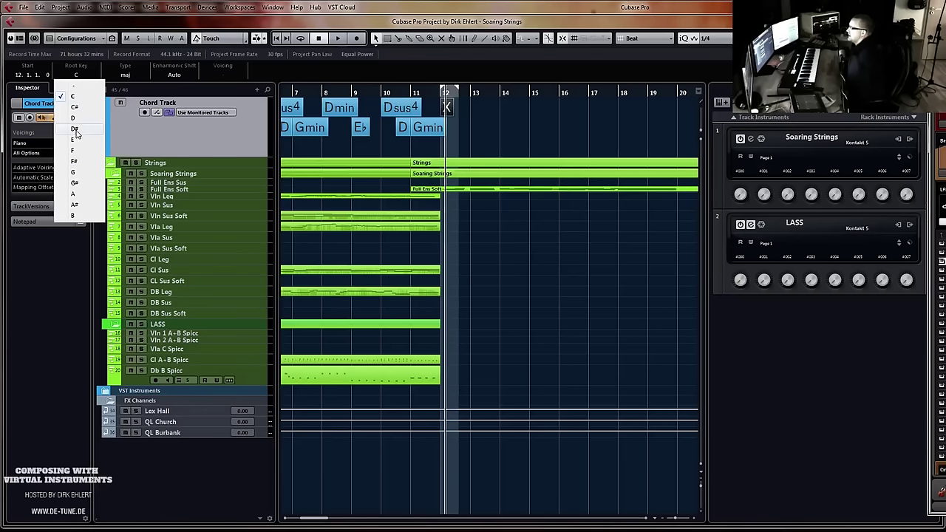
click(78, 133)
click(76, 74)
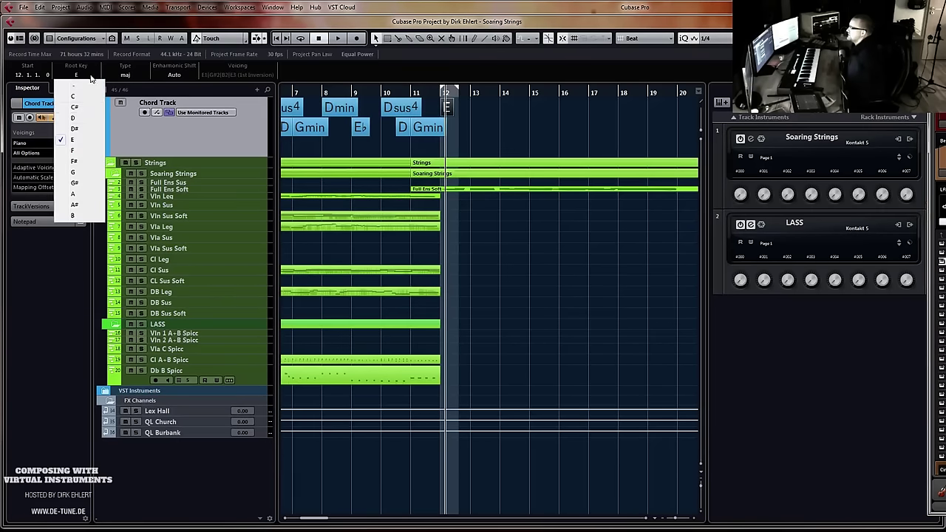
click(78, 127)
Play back from bar 12, then add a chord event at bar 13 and define it as G minor
key(space)
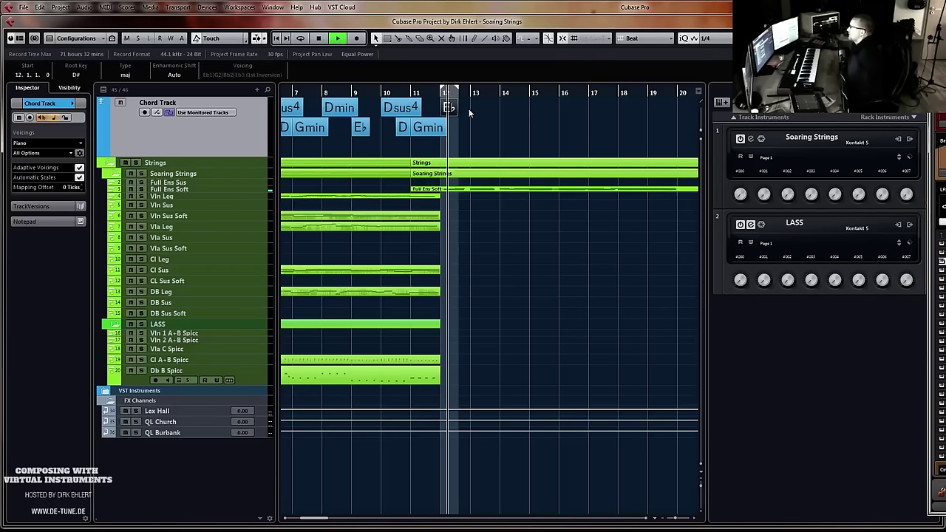
key(h)
key(h)
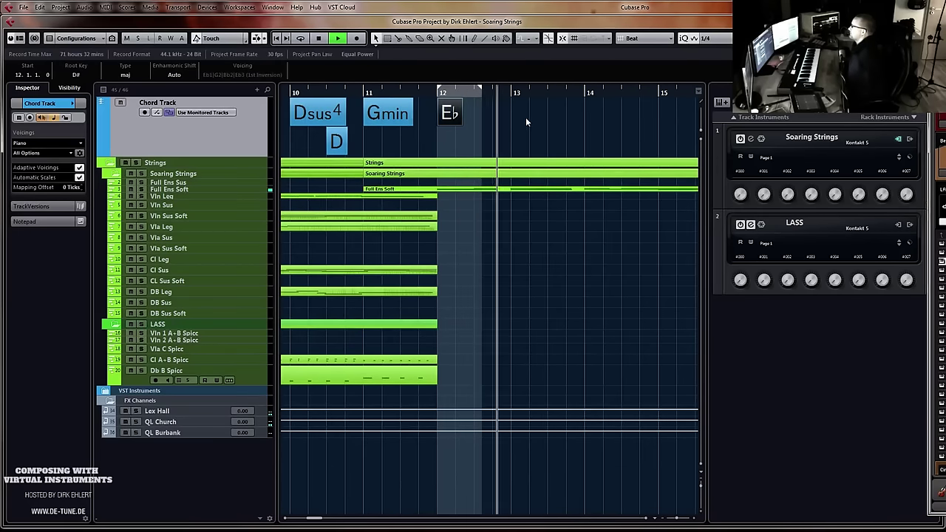
key(space)
click(520, 114)
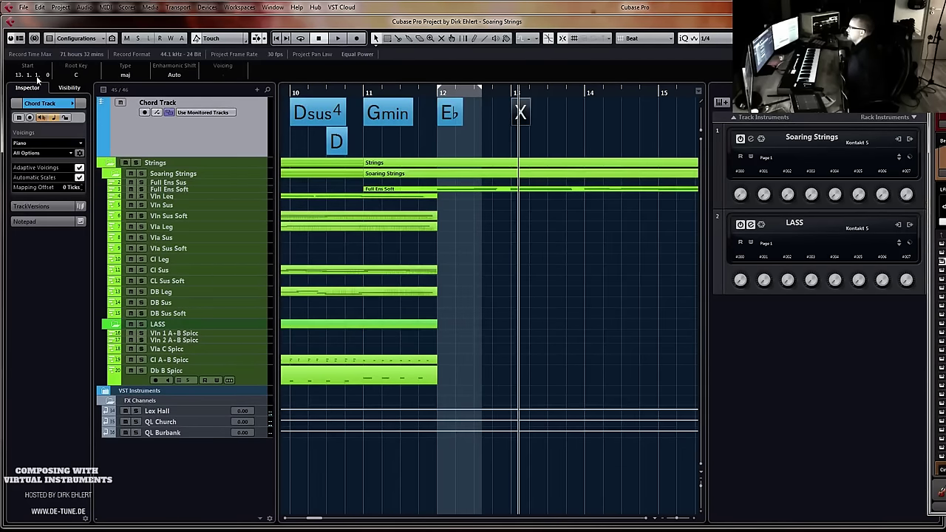
click(75, 75)
click(82, 162)
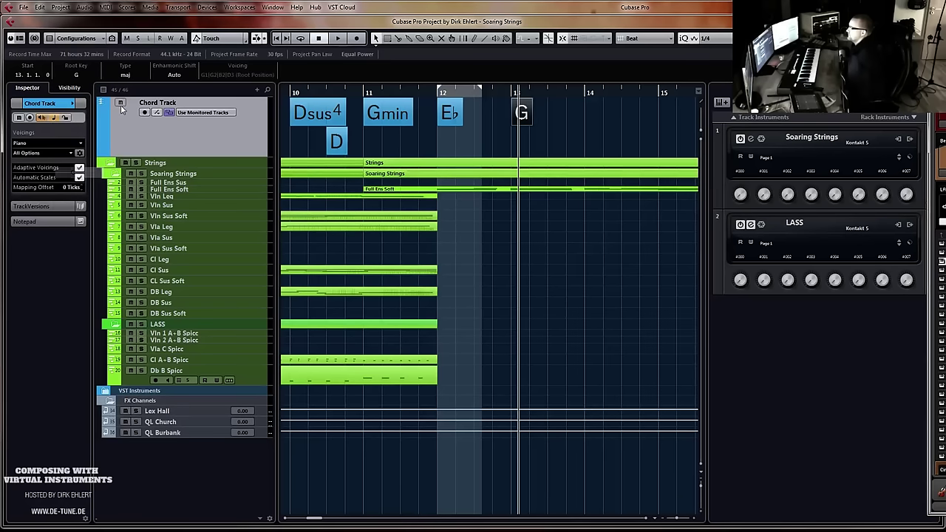
click(125, 75)
click(129, 92)
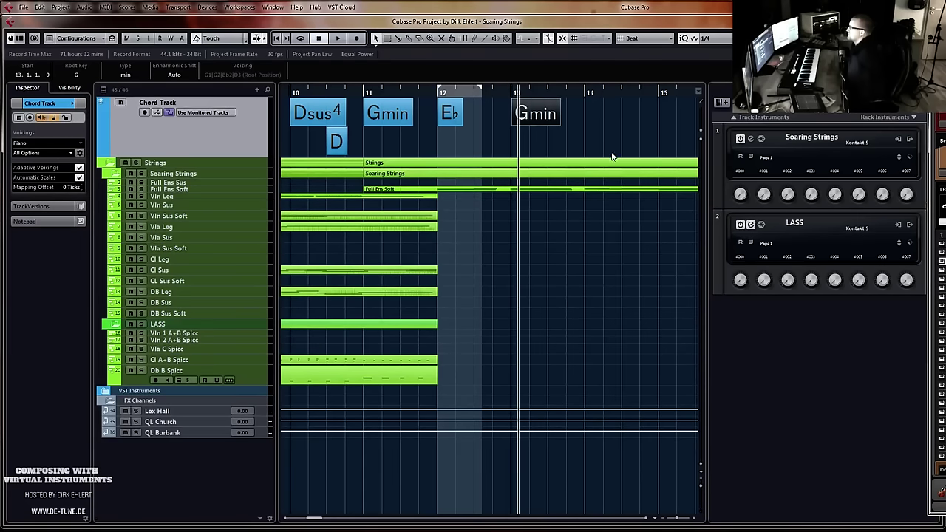
Add a chord event at bar 14 of the chord track with root key F and type maj
click(585, 99)
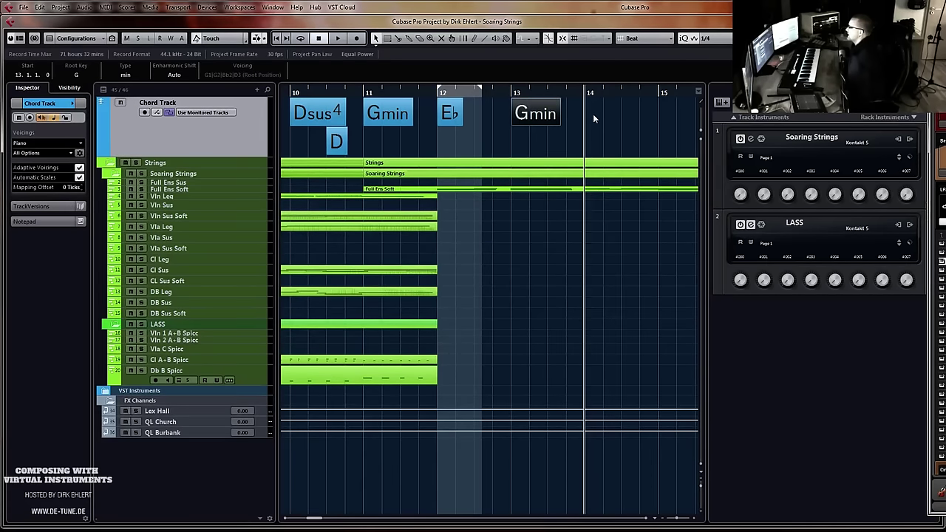
click(592, 114)
click(84, 75)
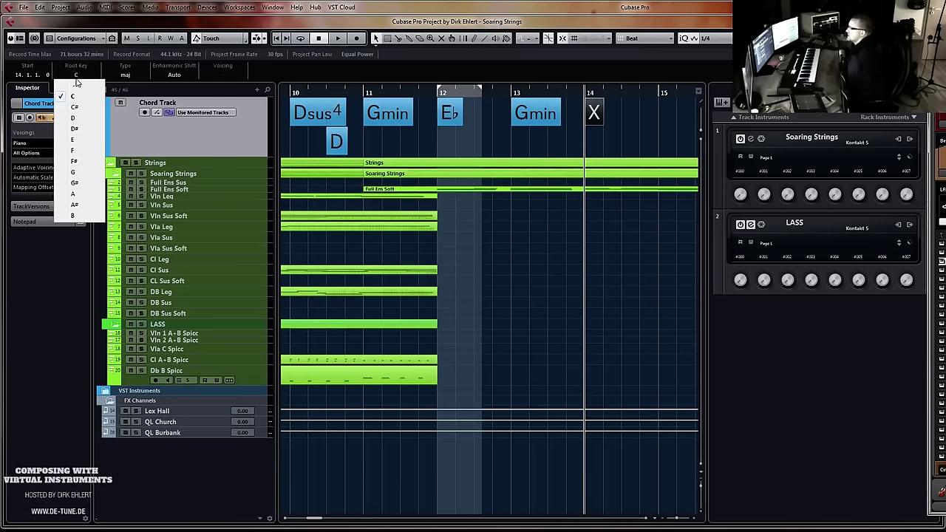
click(78, 144)
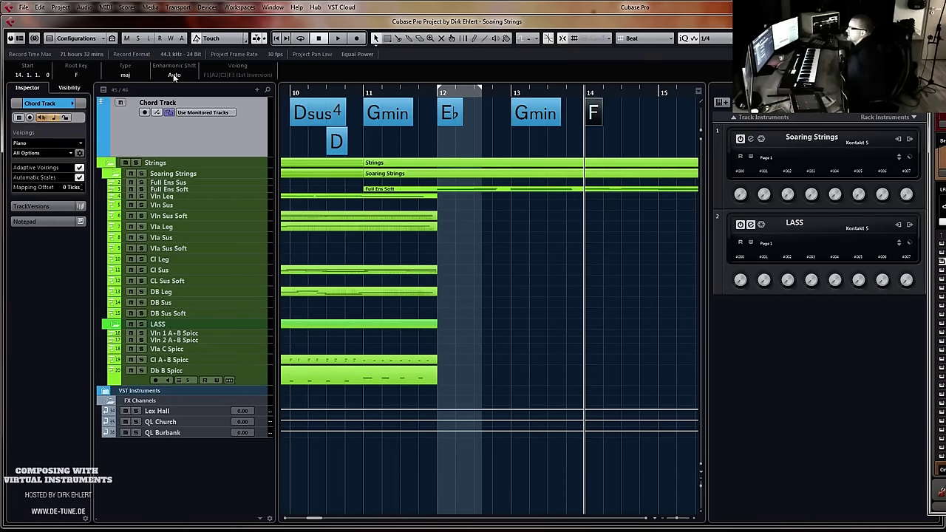
click(175, 76)
click(132, 76)
click(126, 75)
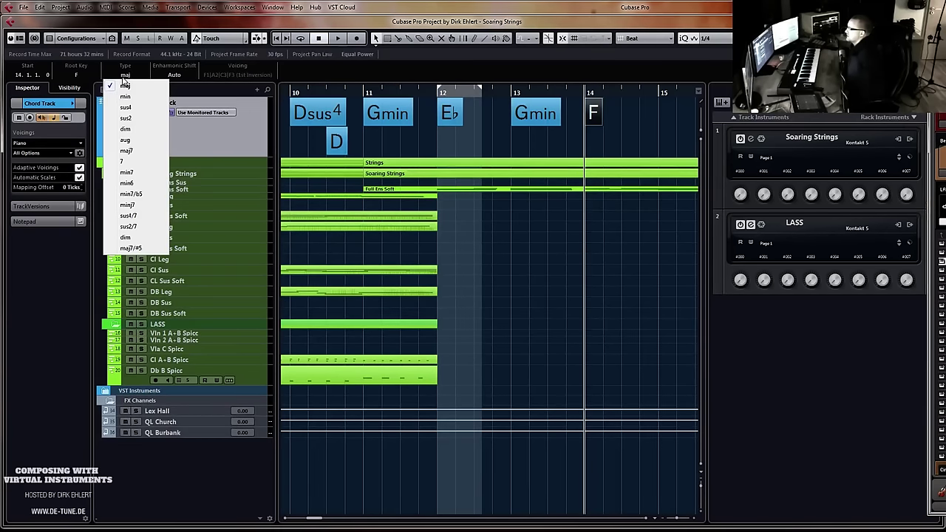
click(124, 82)
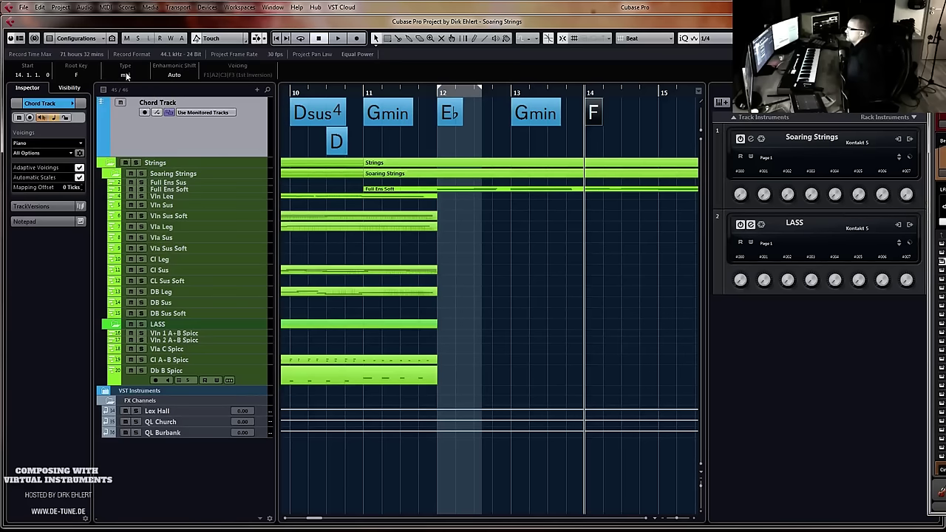
Open the bar 14 chord in the chord editor and give the F major chord the bass note A
double_click(592, 115)
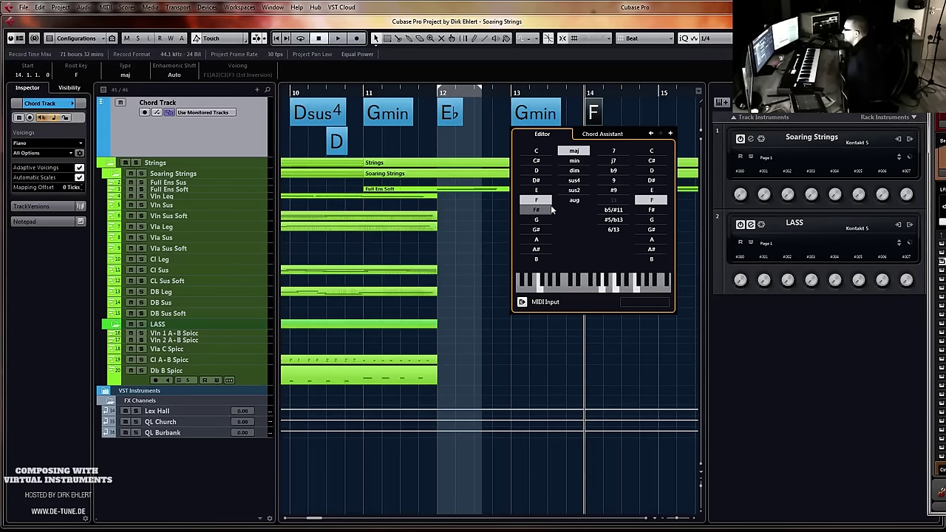
click(537, 240)
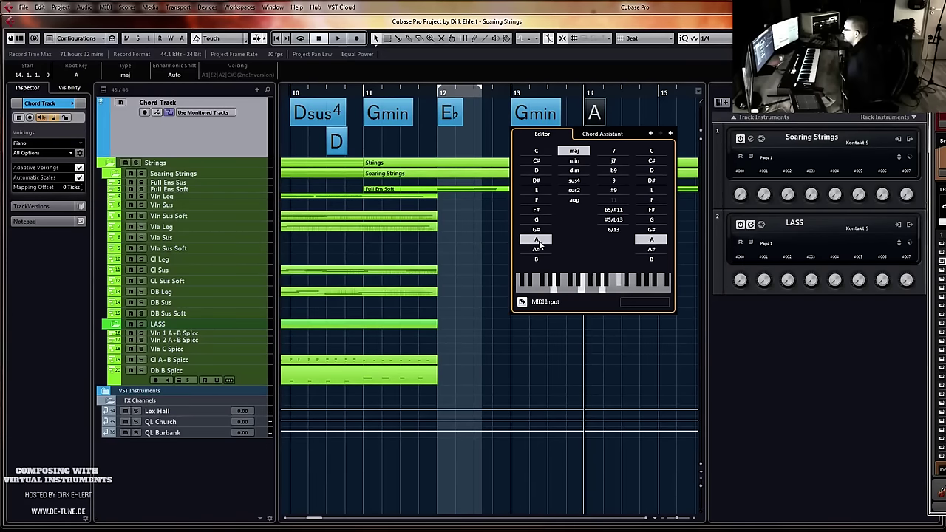
click(536, 200)
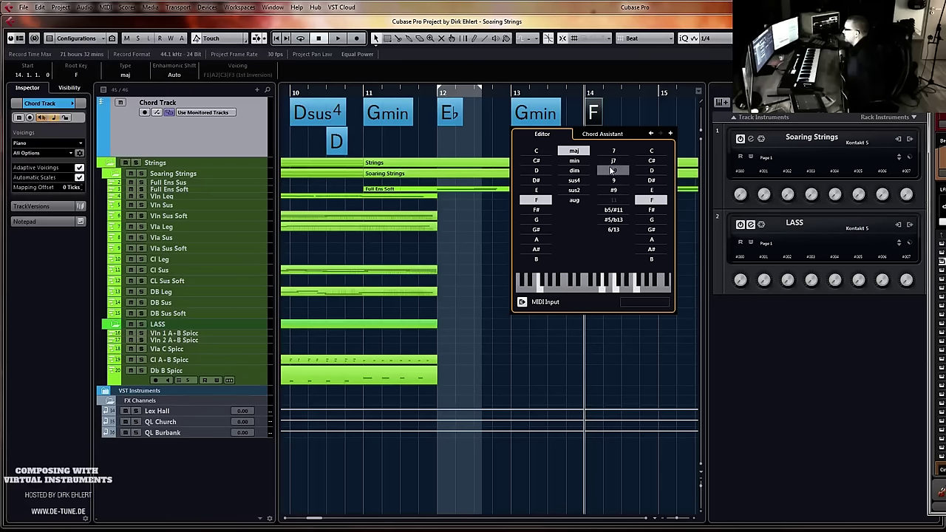
click(651, 239)
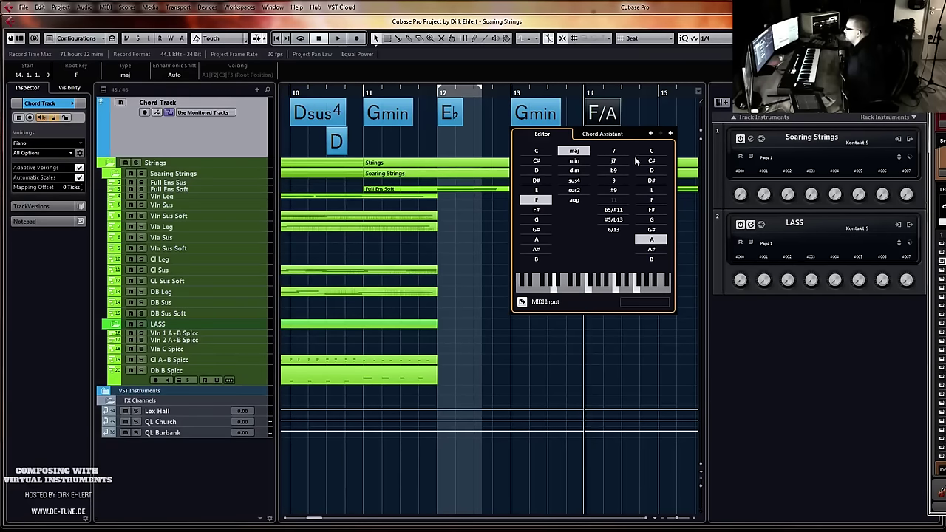
Move on to a new chord event at bar 15 and define it as C major with bass note E
click(670, 134)
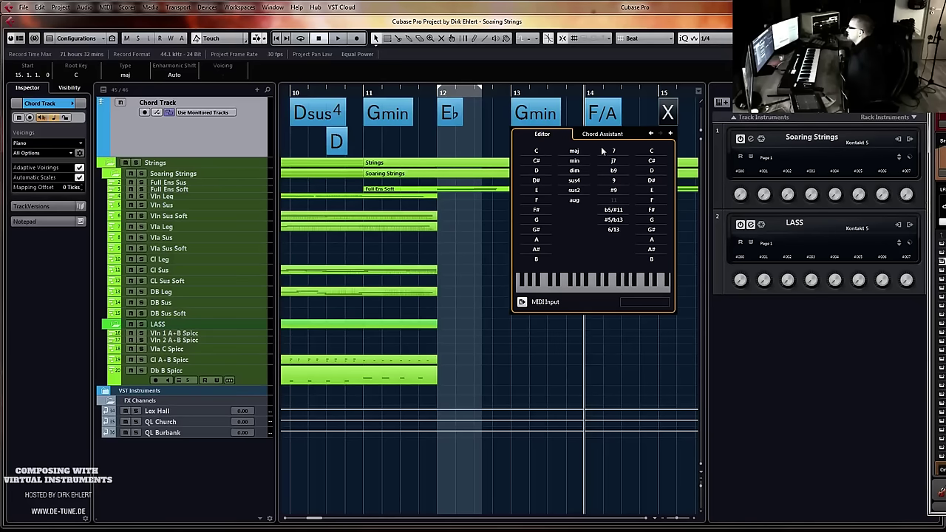
click(536, 153)
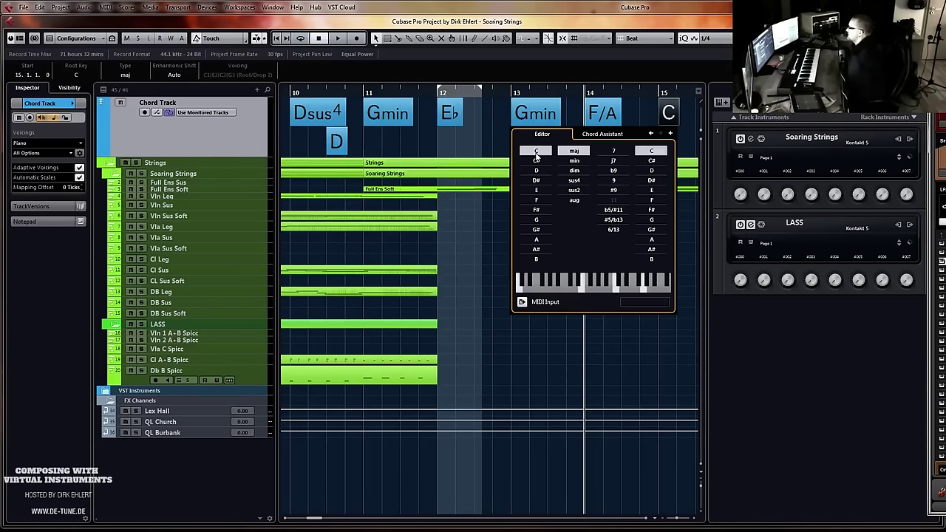
click(653, 190)
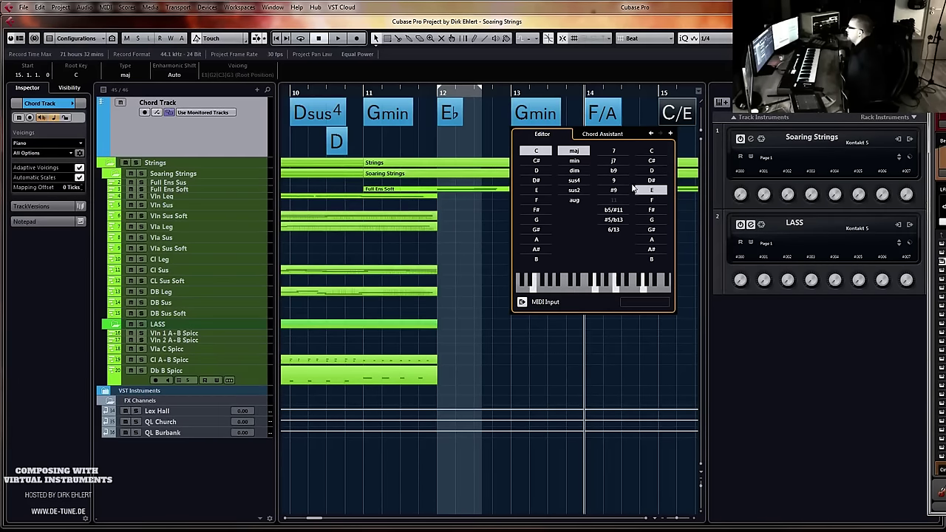
Close the chord editor, play on from bar 15, and add a chord event at bar 16 with root key G#
click(695, 255)
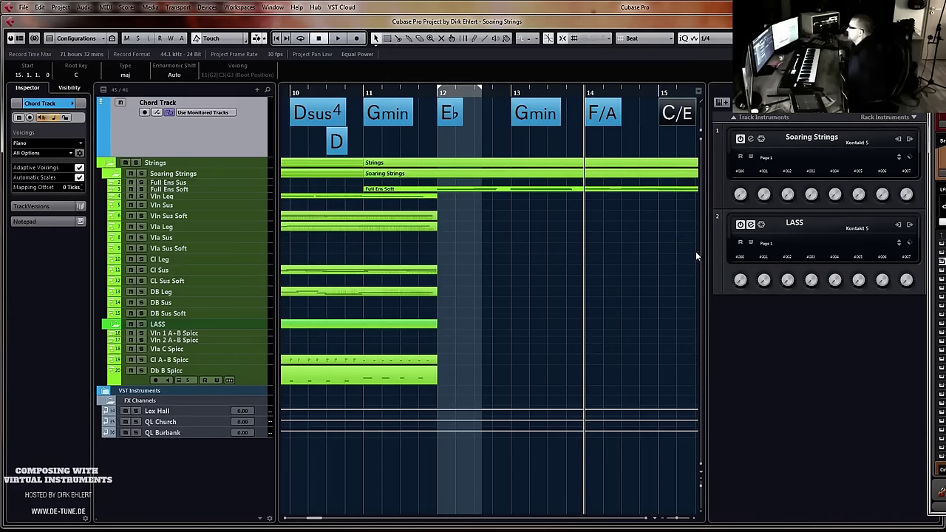
scroll(610, 251, right, 4)
key(space)
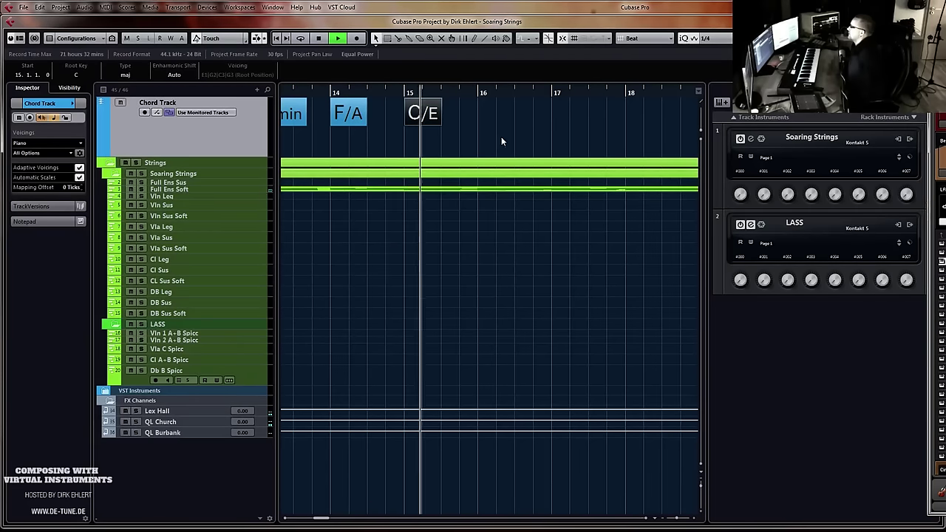
key(space)
click(487, 115)
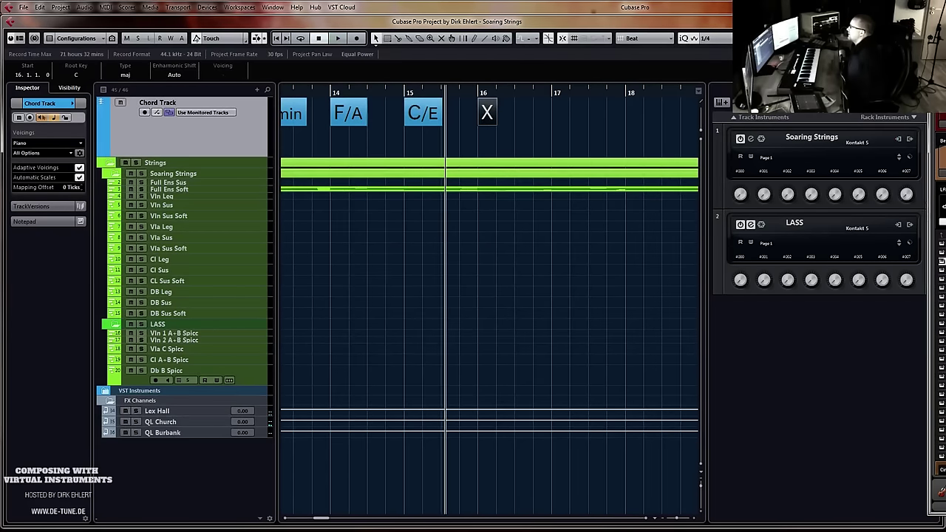
click(76, 74)
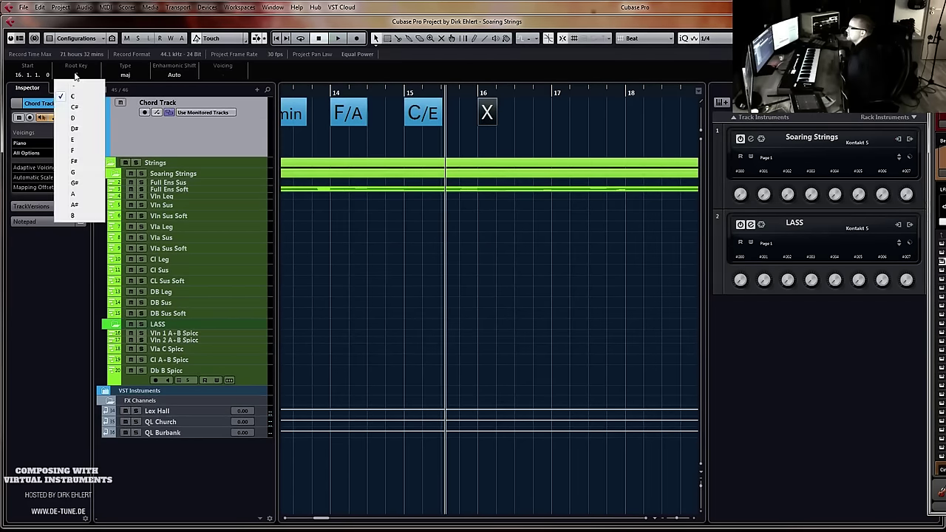
click(83, 183)
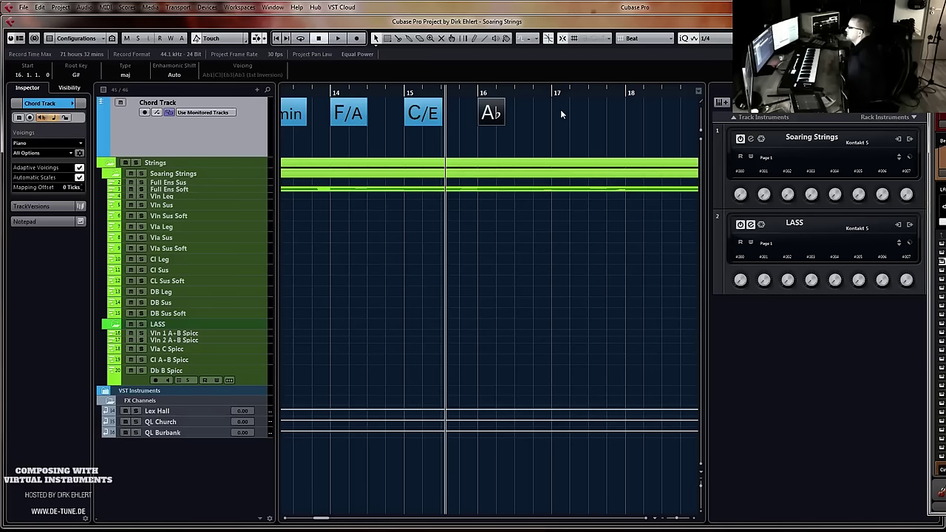
Play back through bar 16, then add a chord event at bar 17 and define it as C minor
key(space)
key(g)
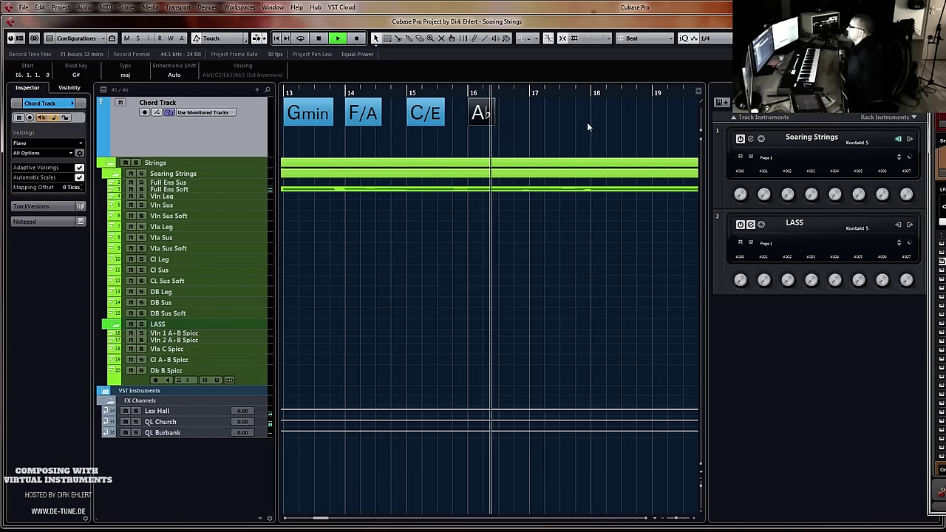
key(space)
alt+click(535, 116)
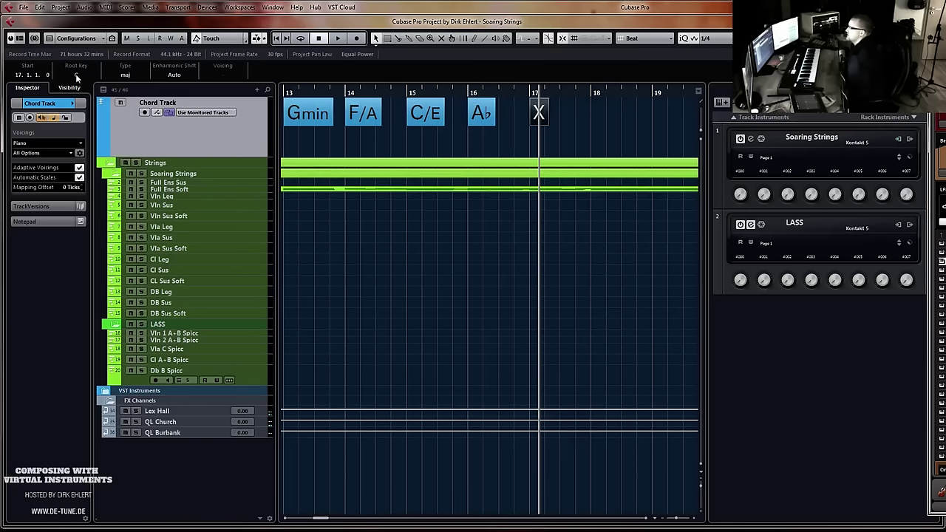
click(124, 75)
click(140, 96)
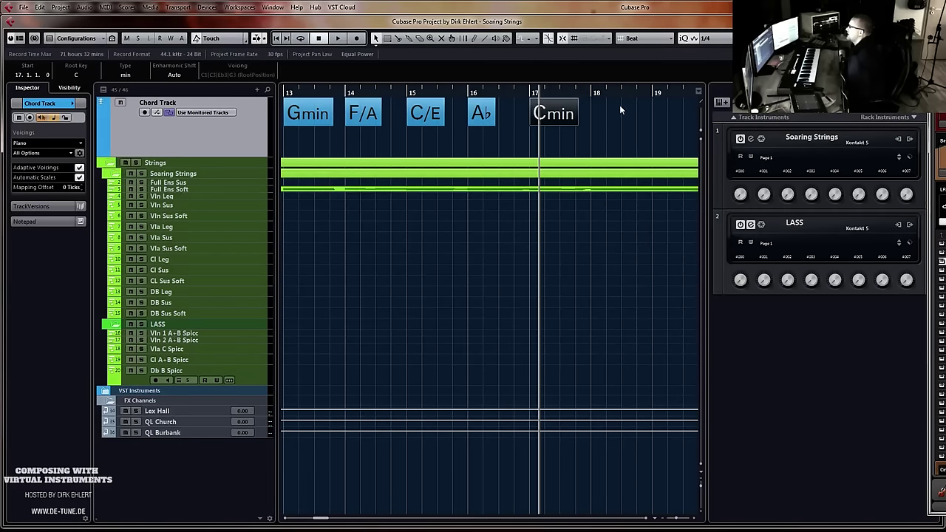
Add a chord event at bar 18 with root key F and type sus4
alt+click(596, 108)
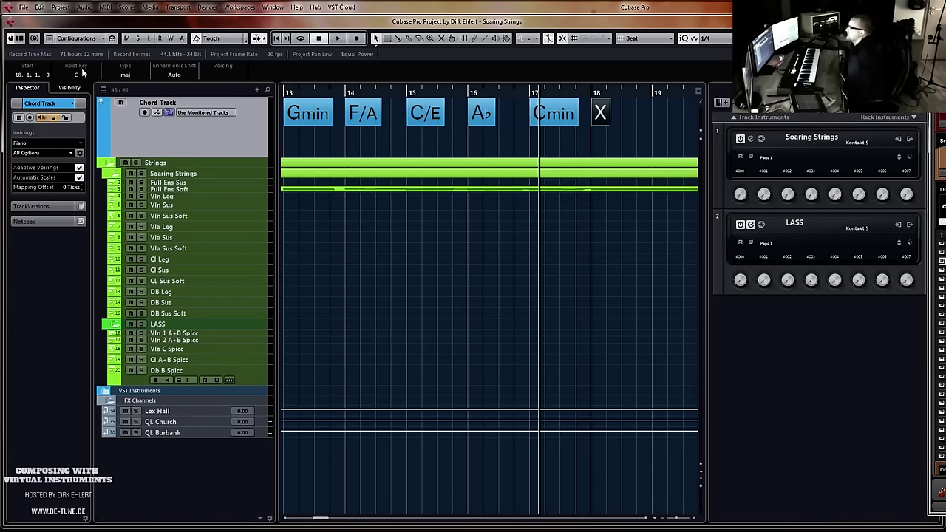
click(81, 70)
click(85, 152)
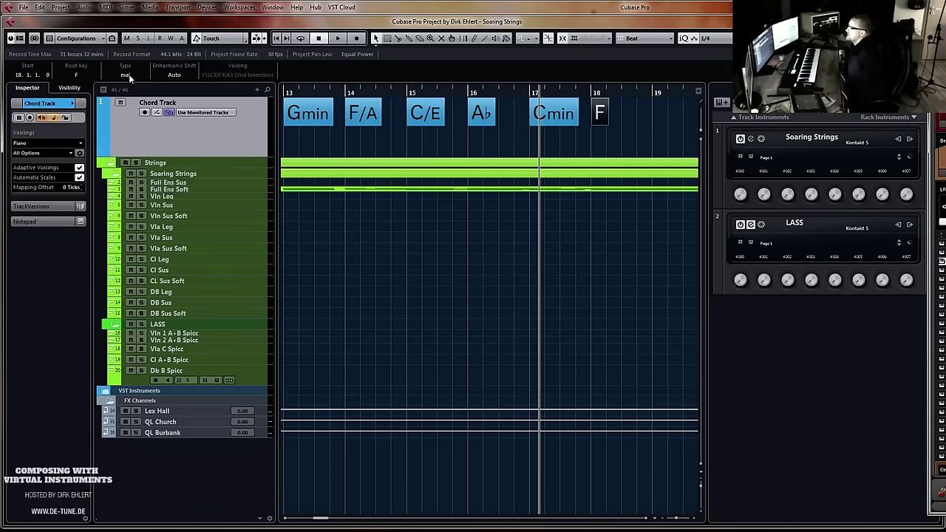
click(126, 75)
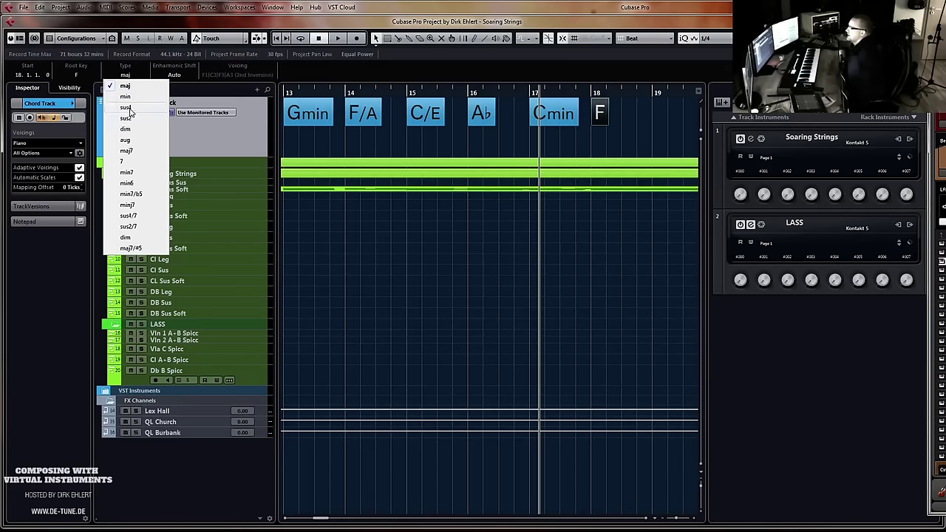
click(126, 108)
Add a chord event at bar 19 of the chord track with root key F, completing the progression
alt+click(660, 111)
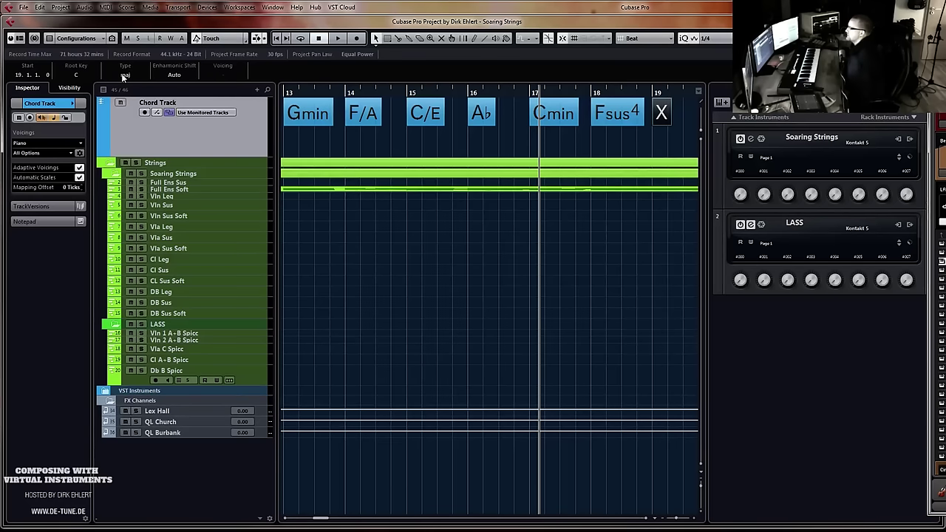
click(86, 74)
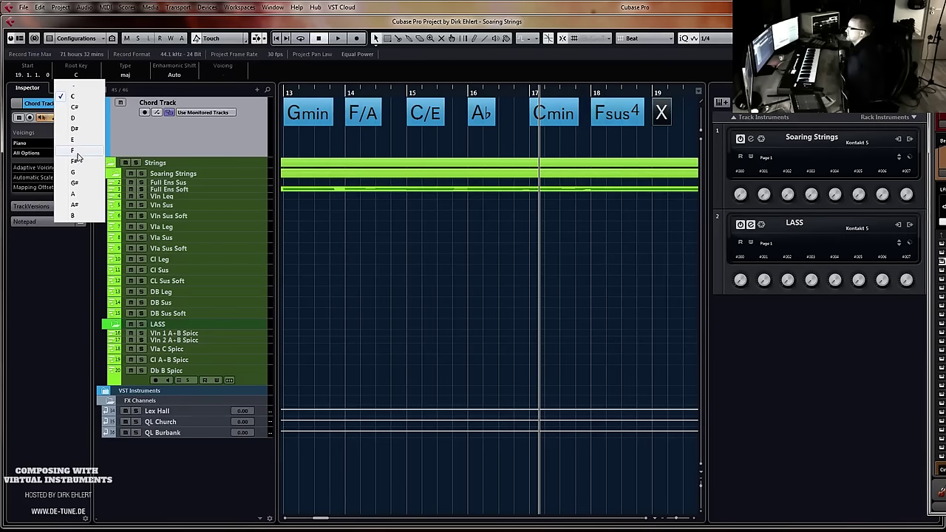
click(81, 153)
click(603, 260)
scroll(488, 258, down, 6)
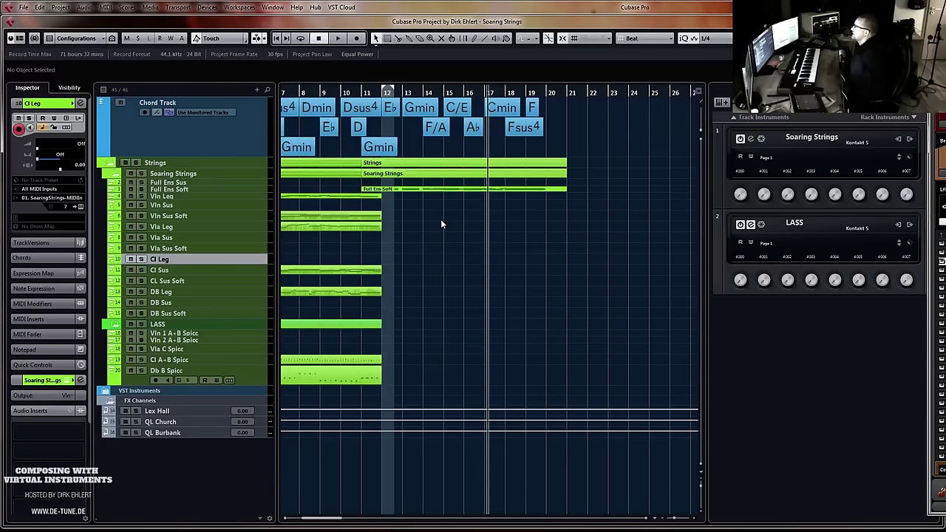
Select the Vln Leg track and play back the new chord progression from the left locator at bar 12
click(177, 197)
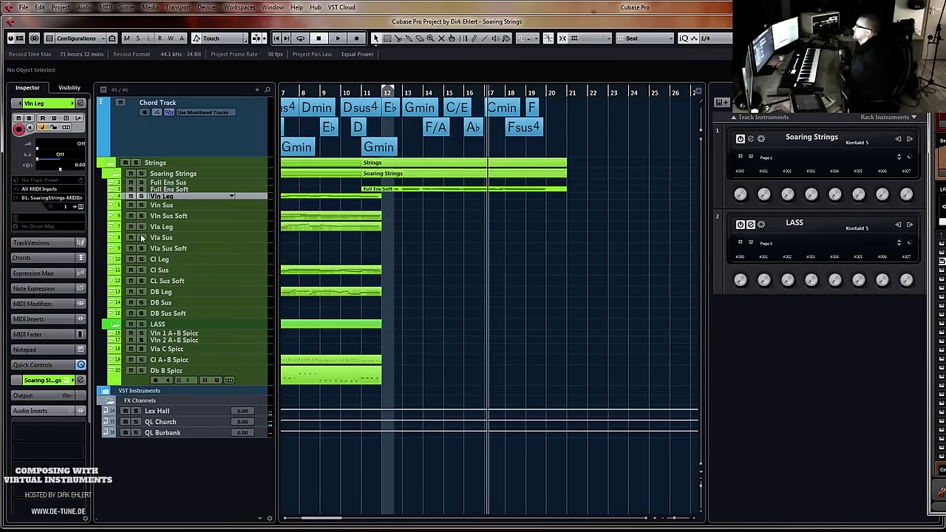
key(KP_1)
key(space)
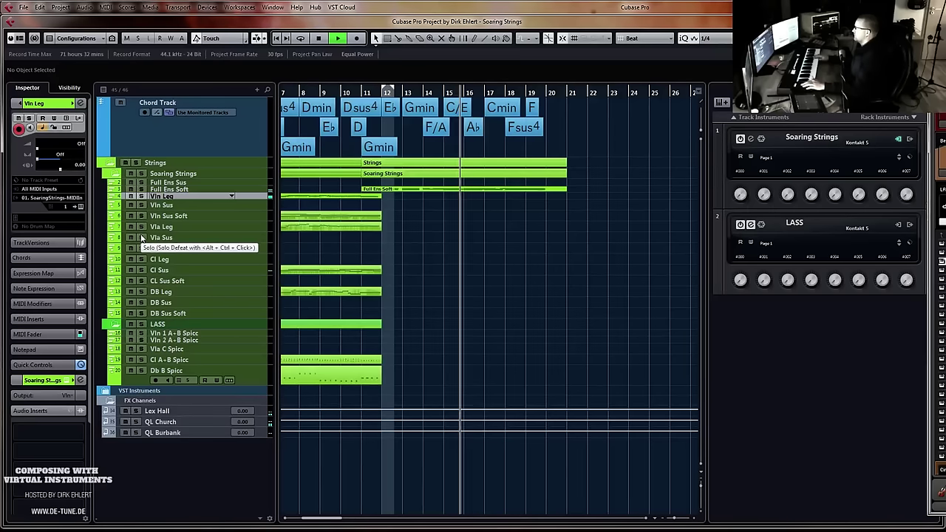
key(space)
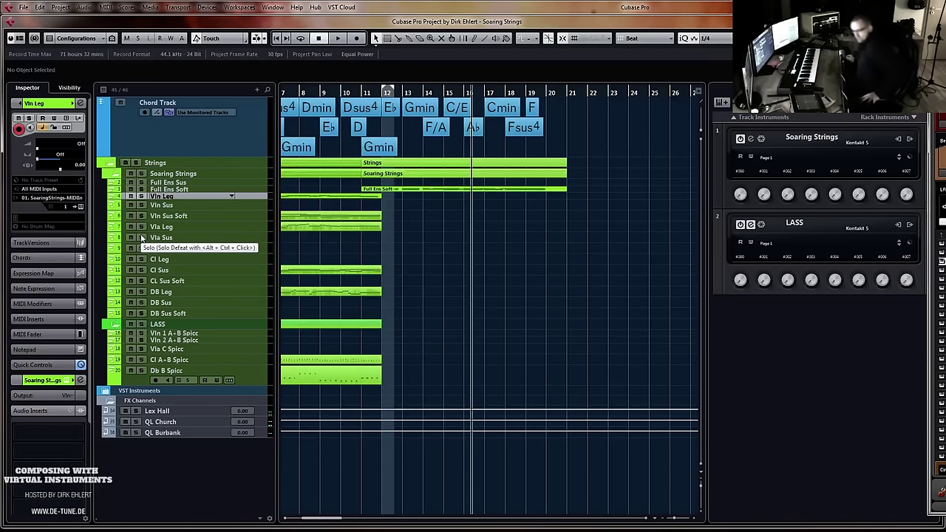
Set the left locator to bar 11 and play back from there as a lead-in
key(h)
key(h)
key(h)
key(h)
key(h)
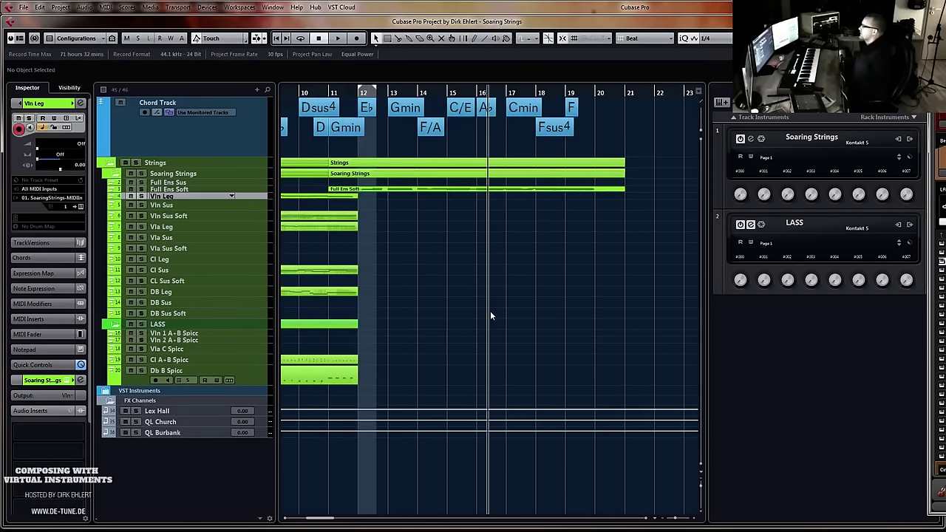
scroll(436, 289, left, 3)
scroll(436, 291, left, 3)
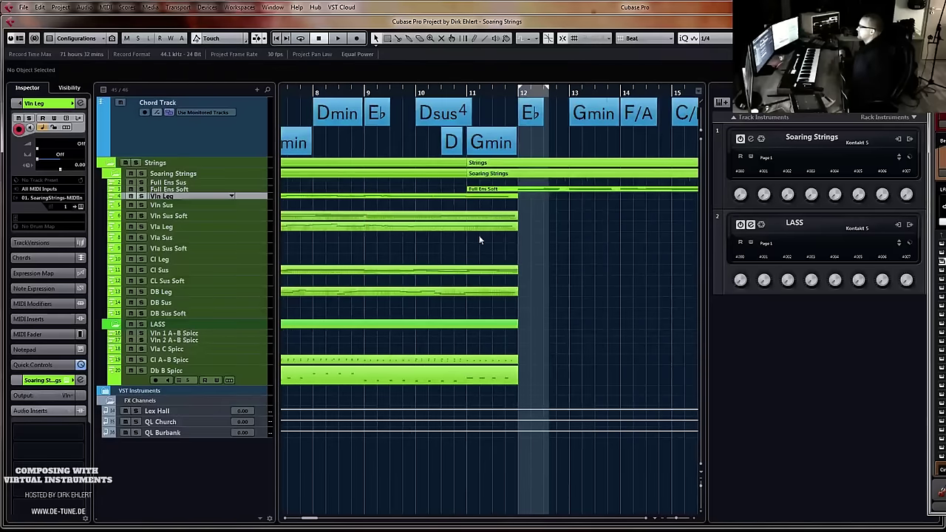
click(464, 91)
ctrl+click(464, 91)
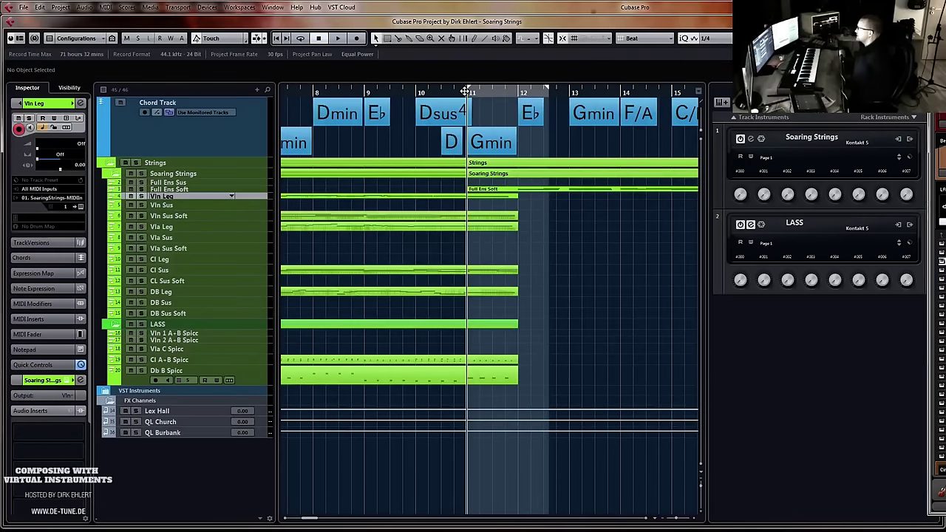
key(space)
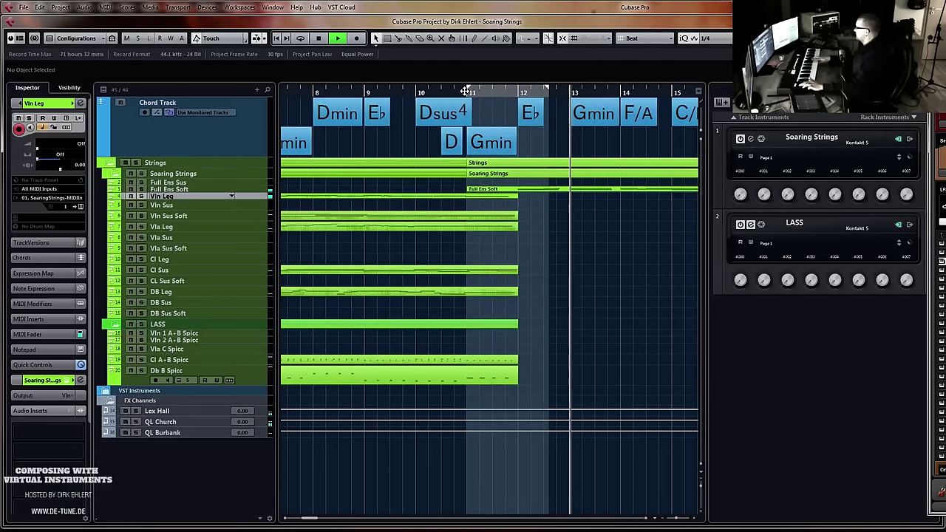
Enlarge the Full Ens Soft and Vln Leg tracks so their parts can be read
click(189, 189)
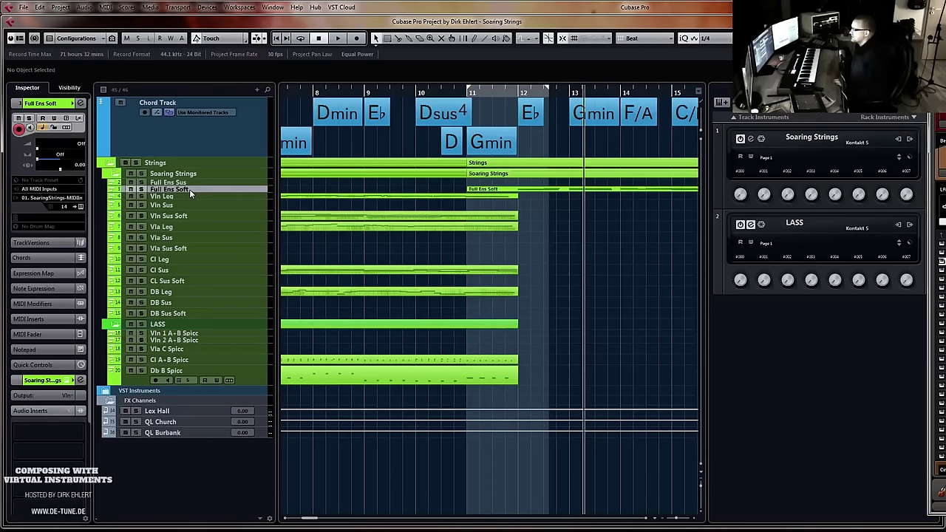
drag(189, 191, 186, 223)
click(186, 209)
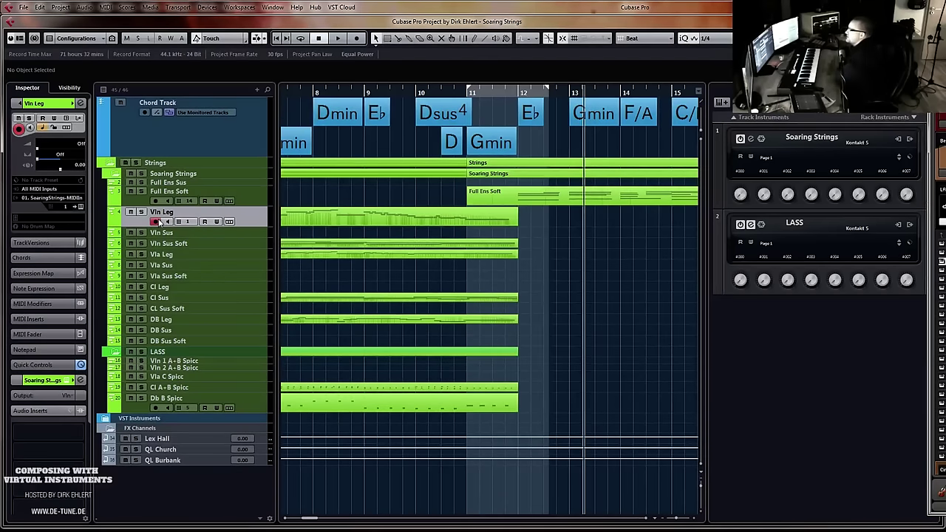
Mute the Chord Track, check playback with Full Ens Soft also muted, and unmute Full Ens Soft
click(148, 140)
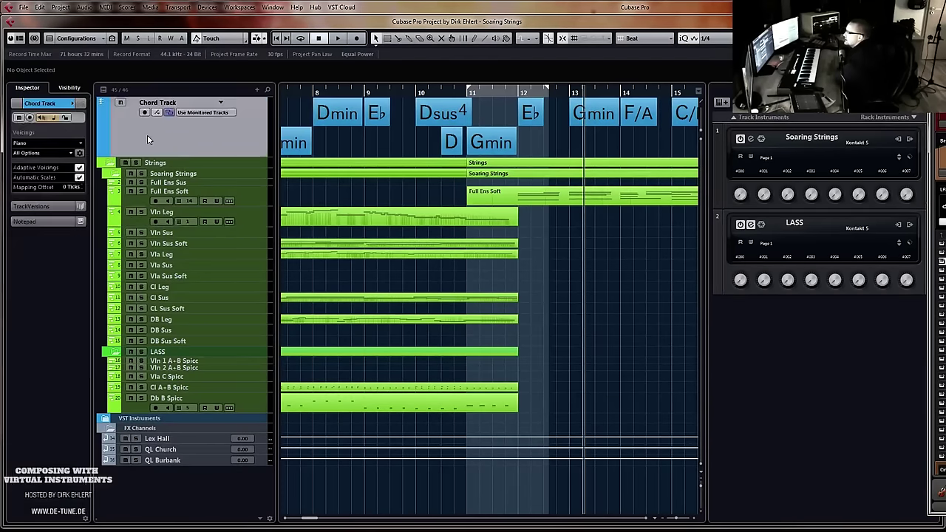
click(121, 103)
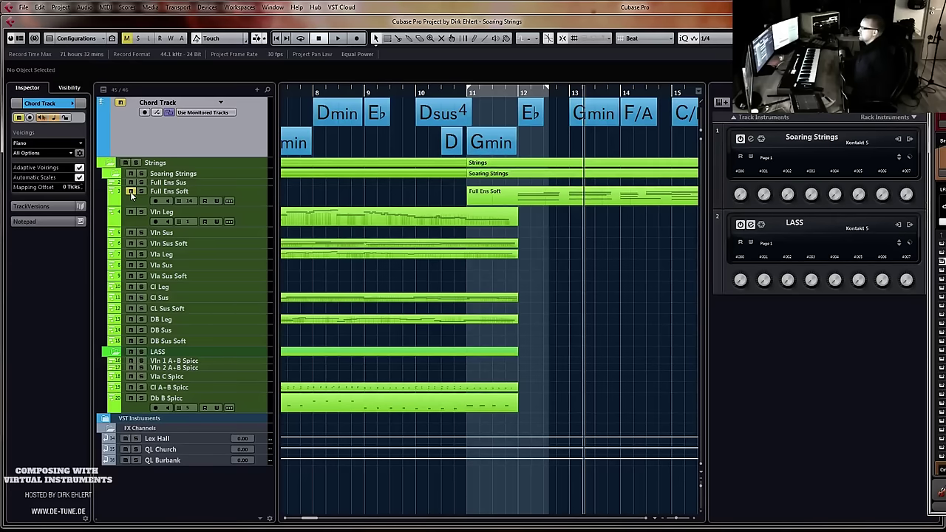
key(space)
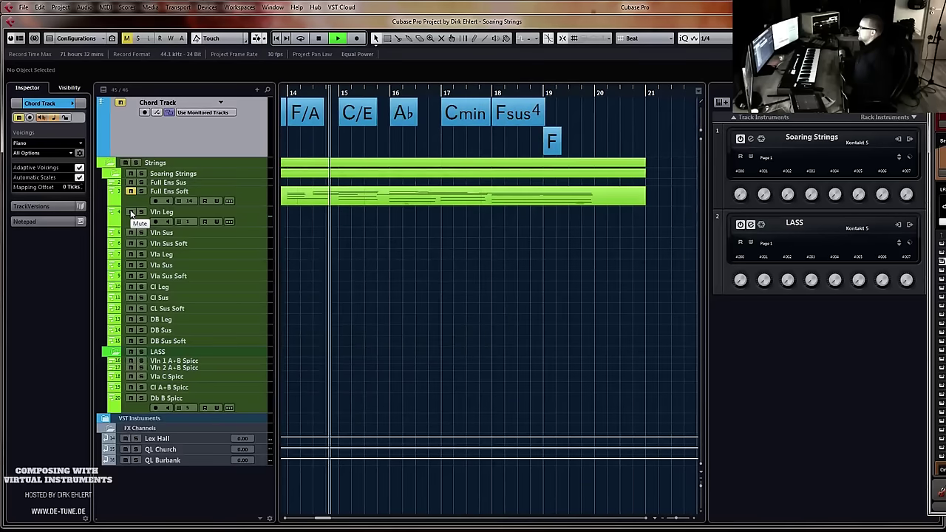
key(space)
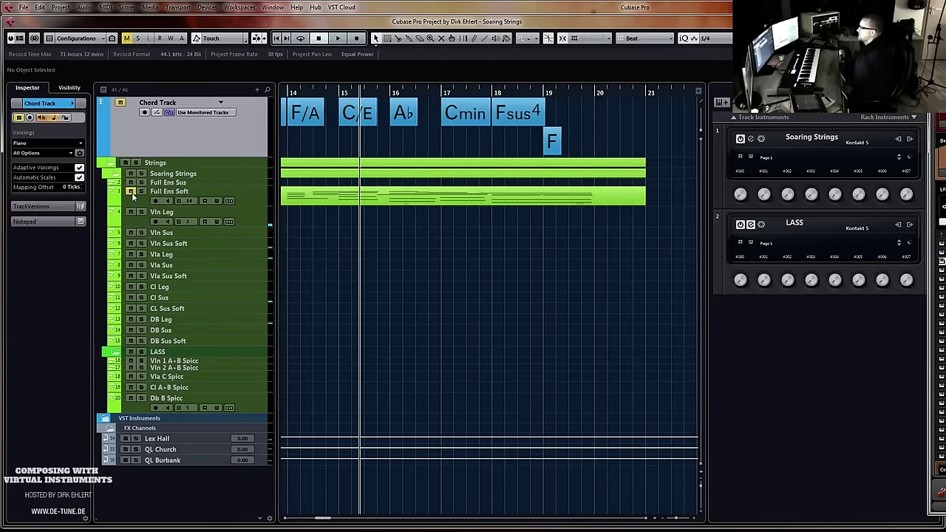
click(131, 192)
Perform a melody on Vln Leg during playback from bar 11 and insert it on the track using Retrospective Record
click(145, 219)
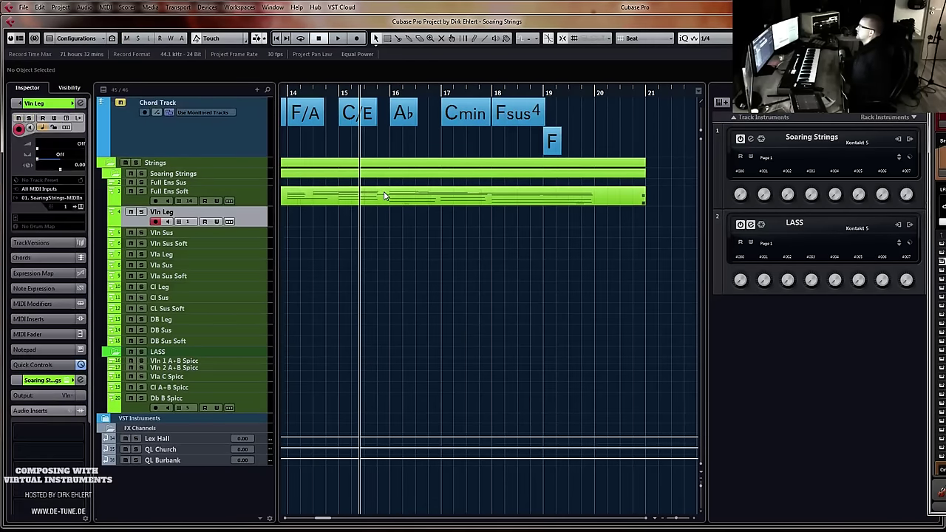
scroll(446, 273, left, 5)
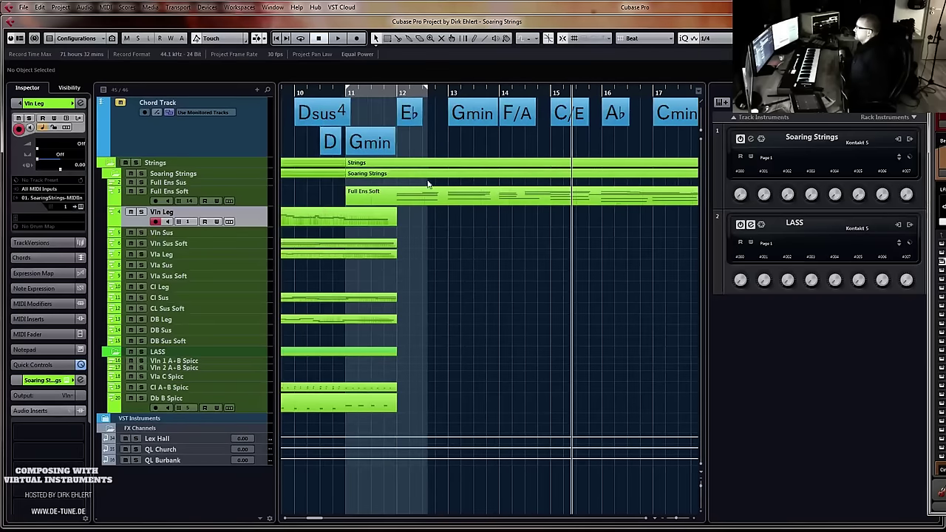
key(KP_1)
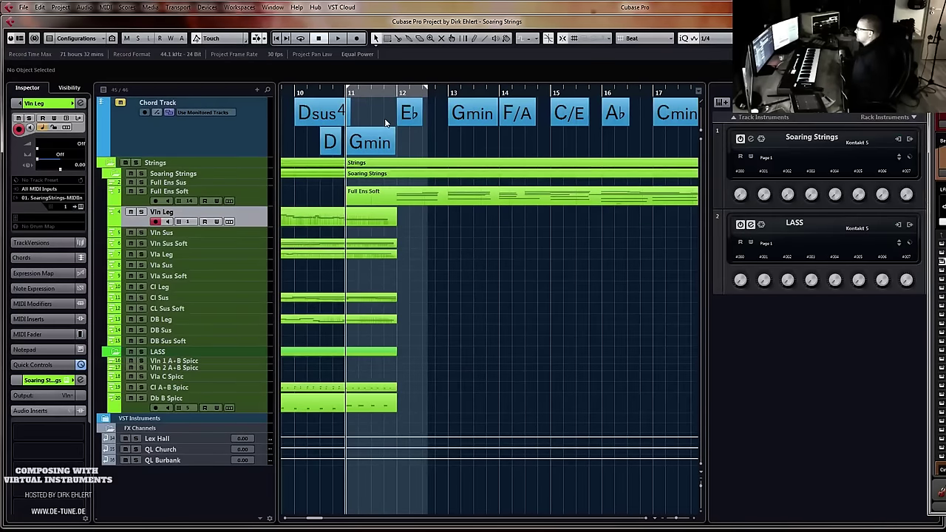
key(space)
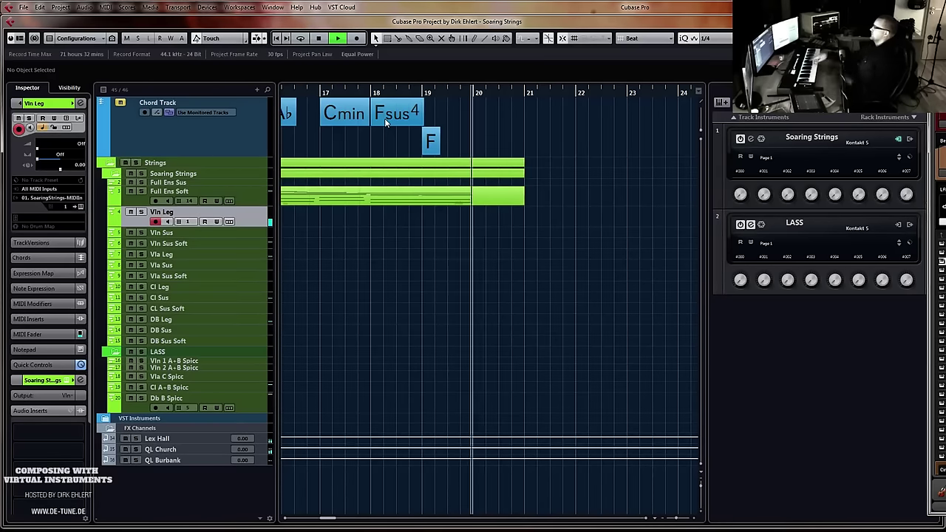
key(space)
key(shift+KP_Multiply)
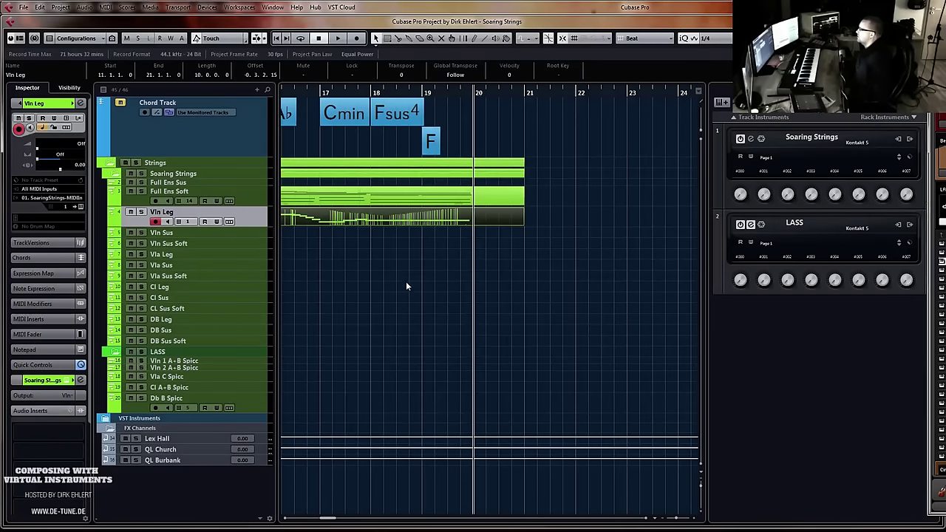
Trim the start of the new Vln Leg part to bar 12 and place the project cursor there
scroll(405, 277, left, 4)
scroll(381, 257, left, 2)
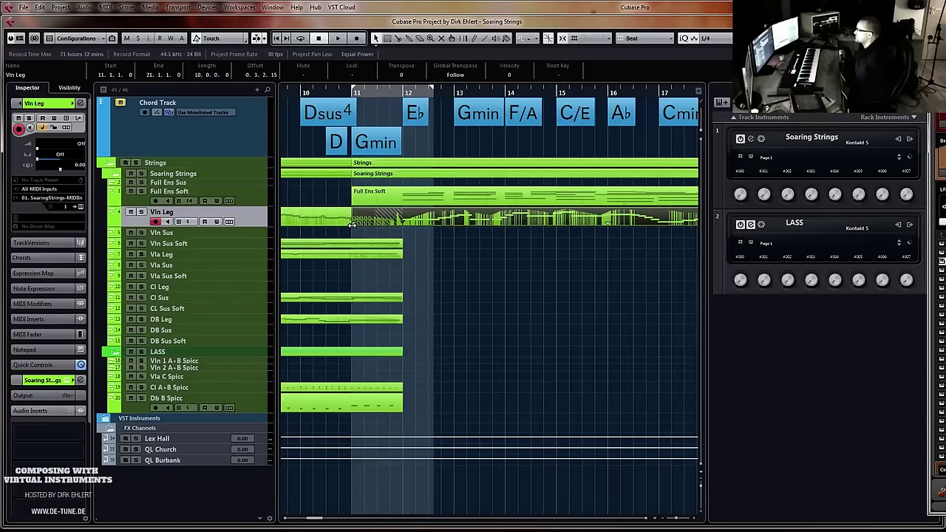
drag(352, 225, 408, 220)
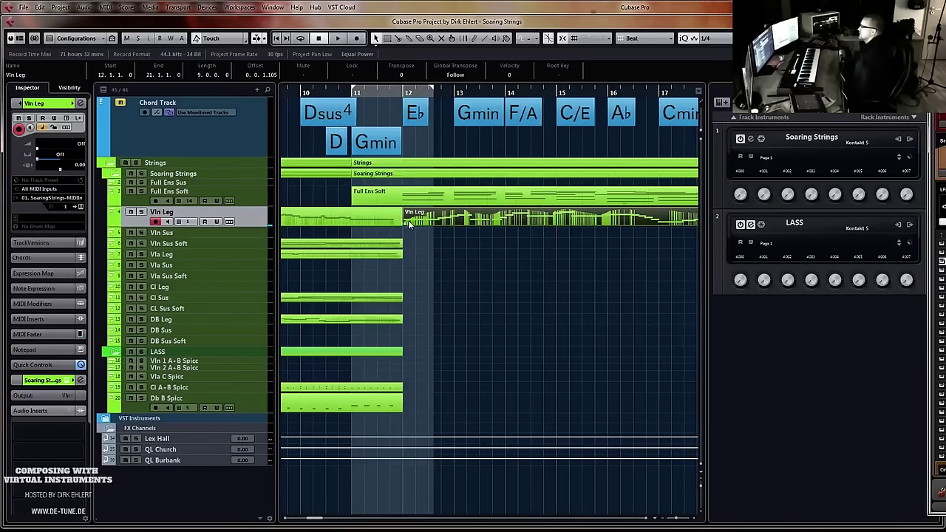
click(407, 91)
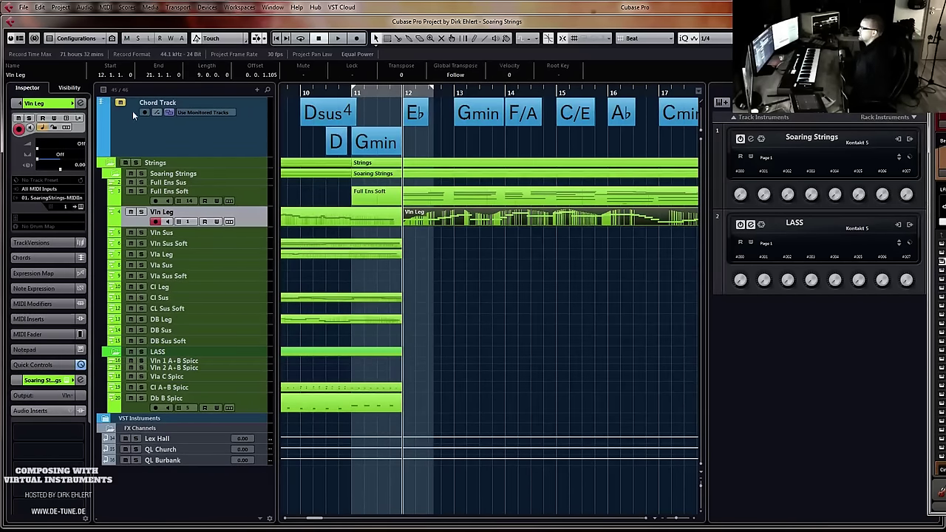
Add one MIDI track named Ghost below Db B Spicc
click(191, 114)
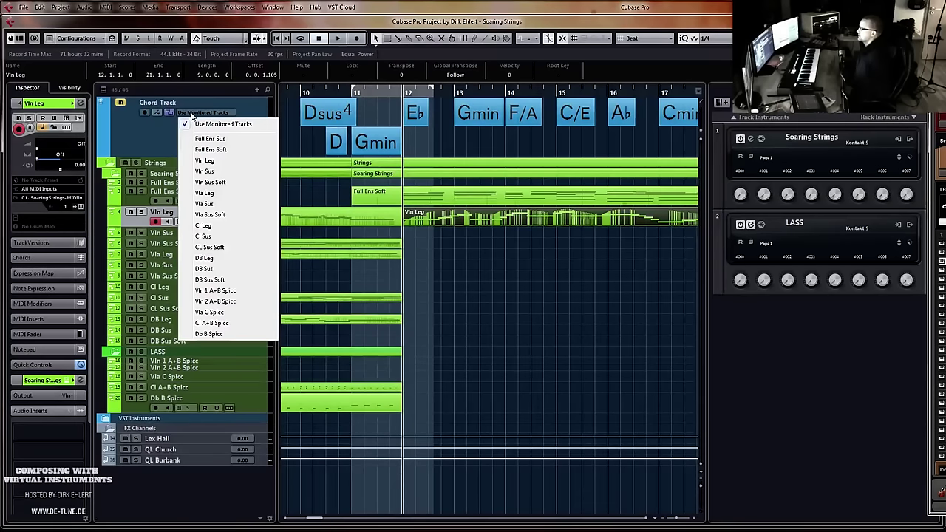
click(167, 116)
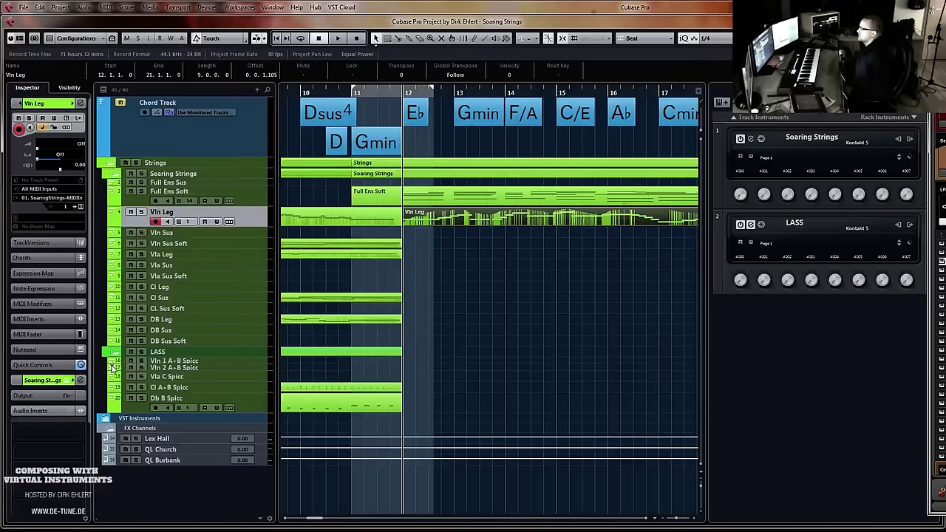
right_click(134, 404)
mouse_move(258, 204)
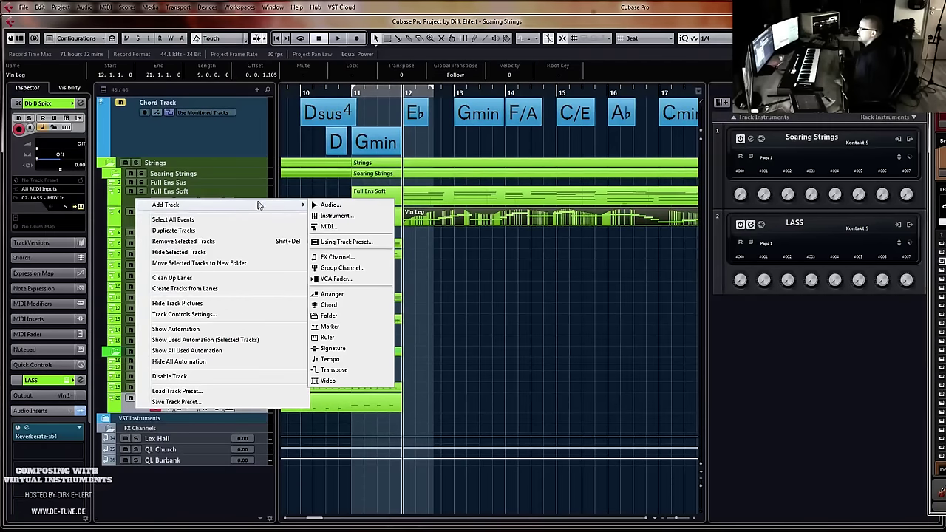
click(329, 226)
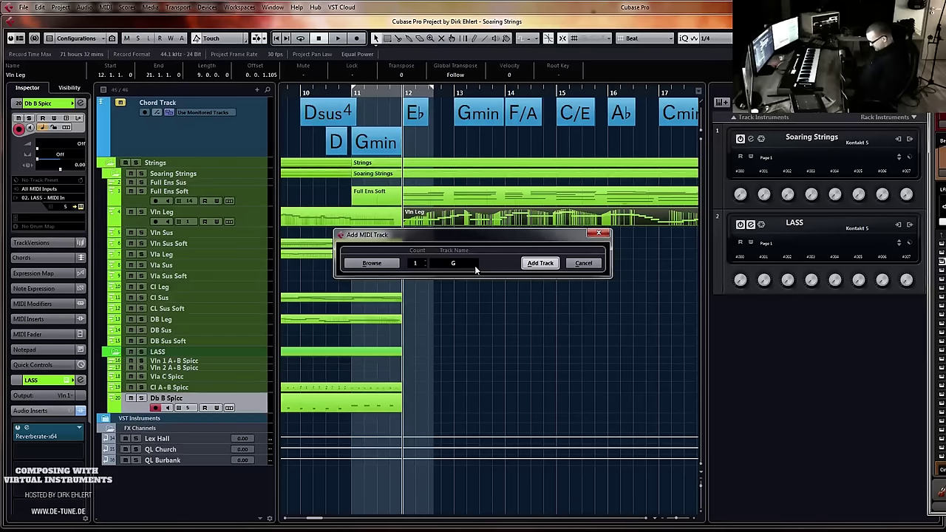
key(Return)
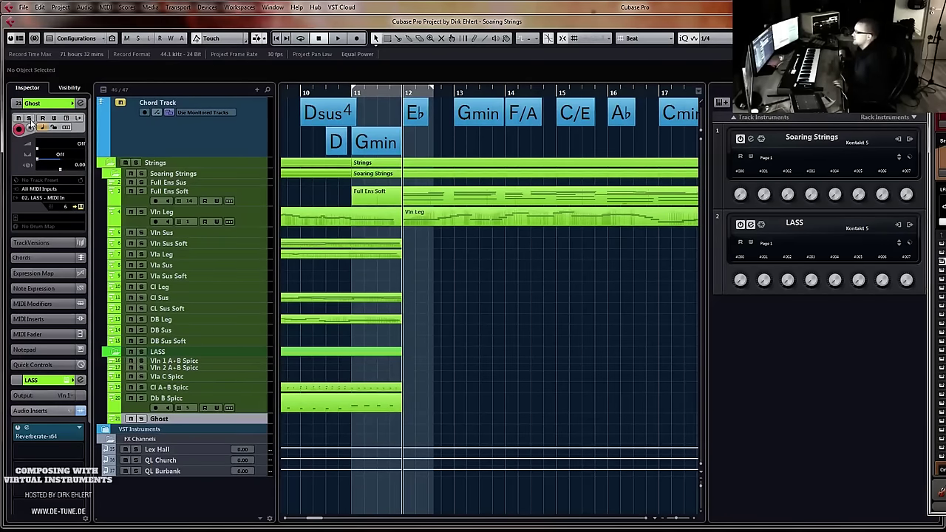
Disconnect the Ghost track's MIDI input and output routing
click(46, 187)
click(56, 206)
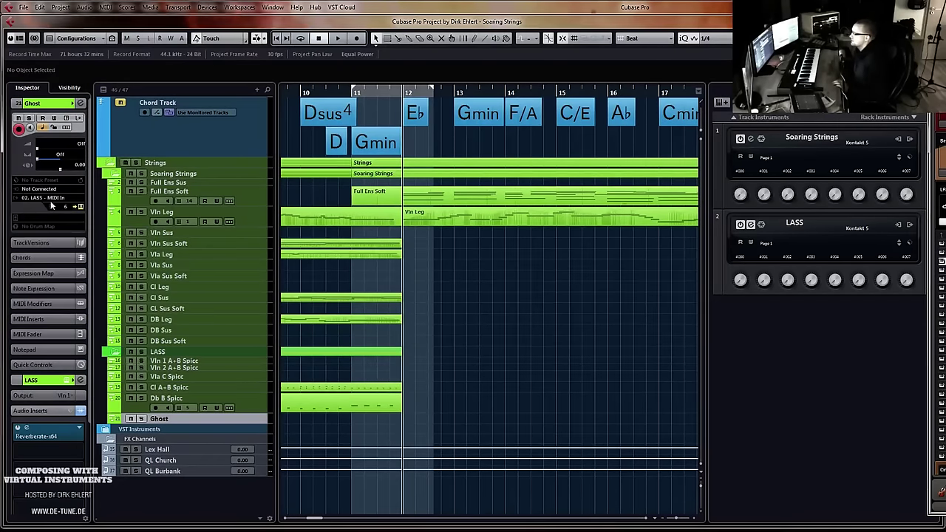
click(50, 200)
click(65, 239)
Assign the Chord Track's playback to the Ghost track instead of the monitored tracks
click(163, 140)
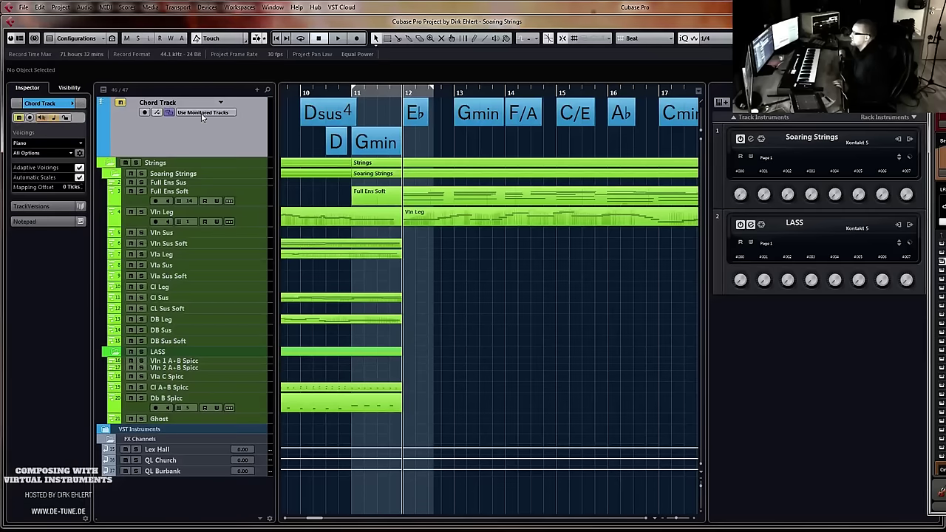
click(205, 113)
click(204, 344)
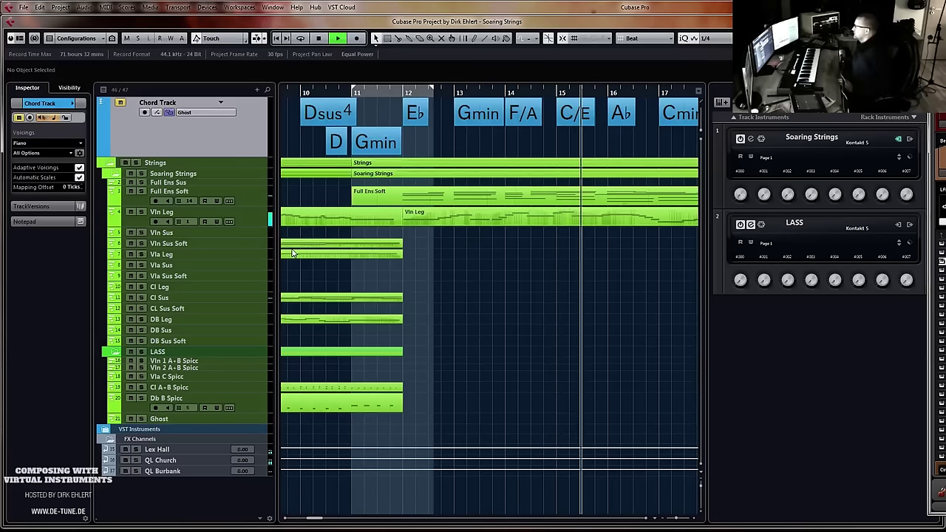
Play back from bar 12 and examine the Vln Leg melody against the chords up to bar 19
key(h)
key(h)
key(h)
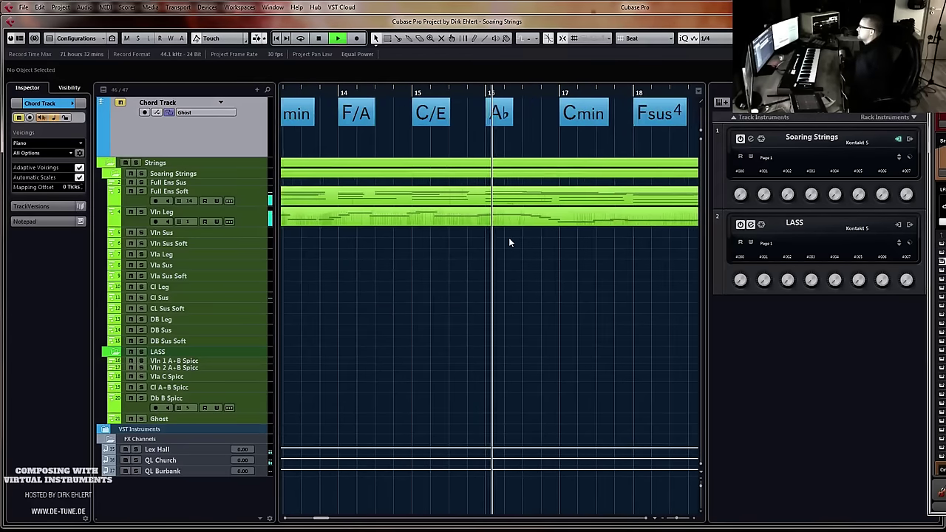
key(g)
key(g)
key(g)
key(g)
key(g)
key(g)
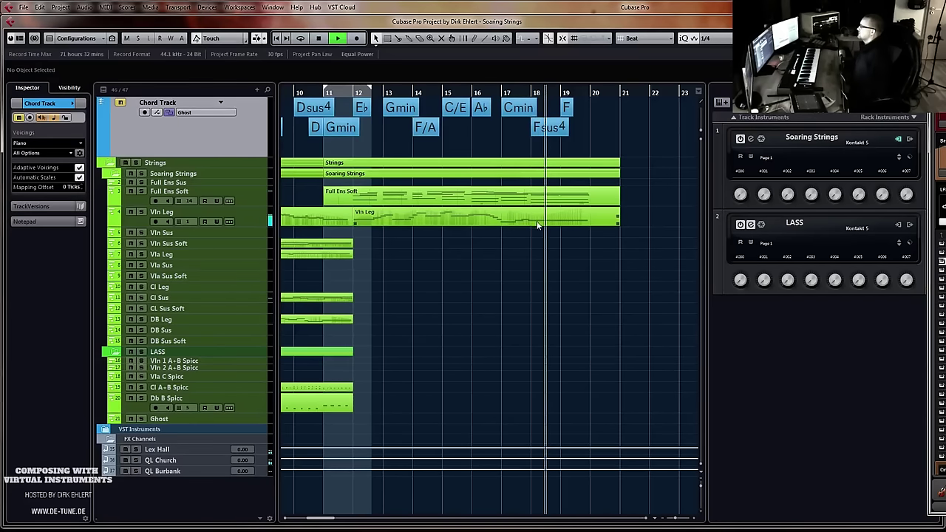
Open the new Vln Leg part in the Key Editor and delete the stray note at bar 1
click(529, 219)
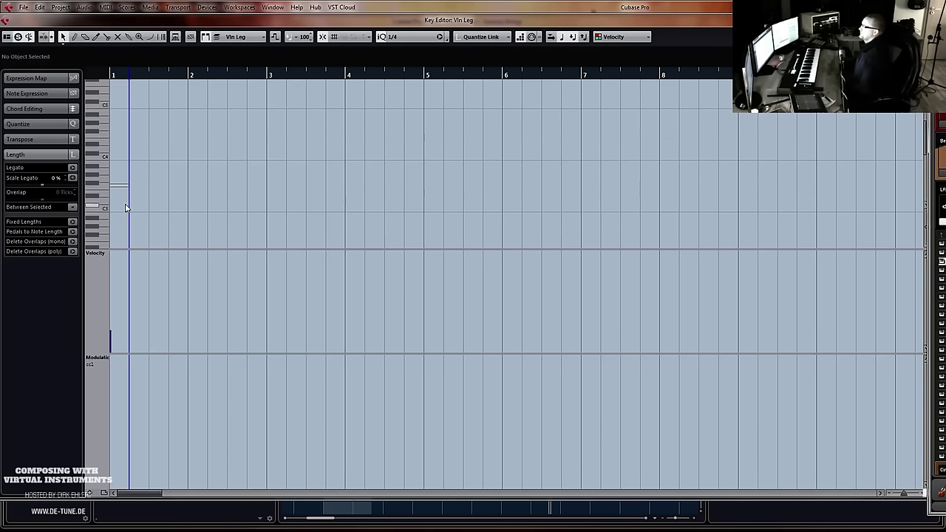
drag(188, 165, 33, 229)
key(Delete)
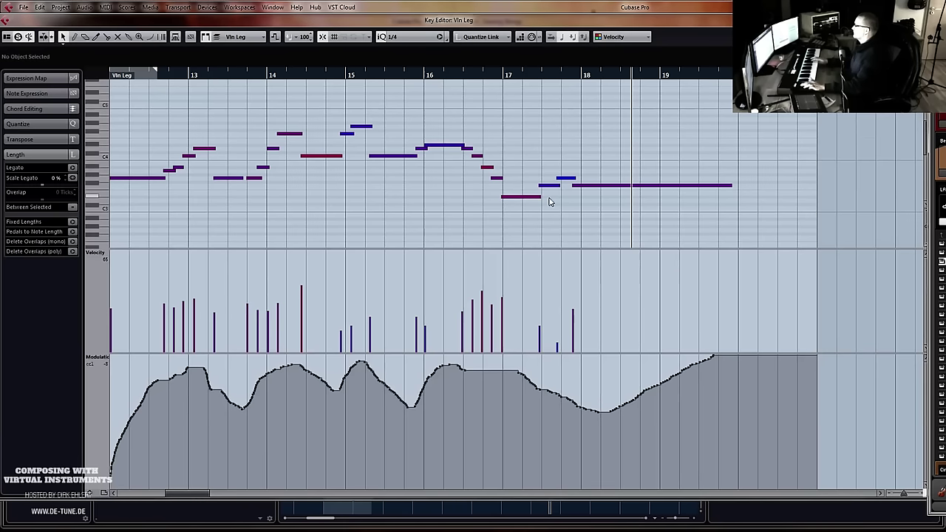
Replace the long held last note of the Vln Leg melody with a new ending phrase and return the project cursor to bar 12
click(615, 185)
key(Delete)
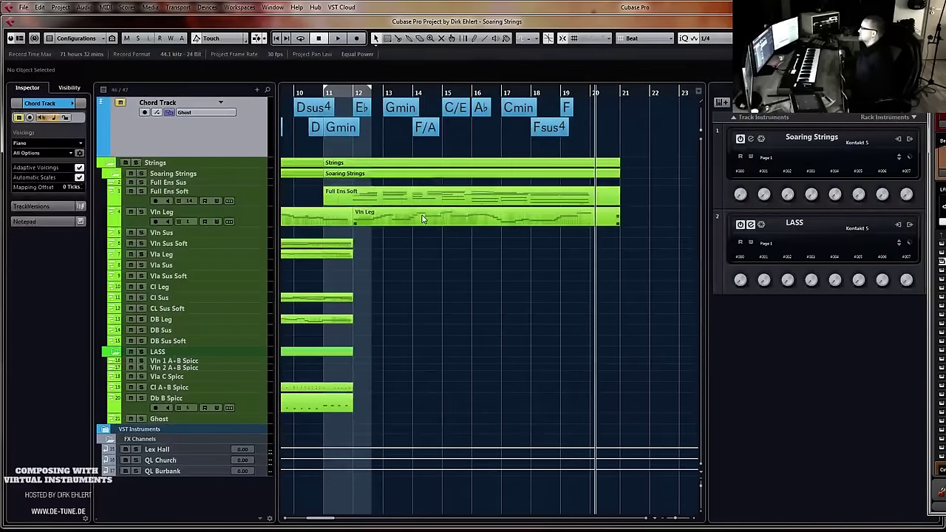
click(349, 89)
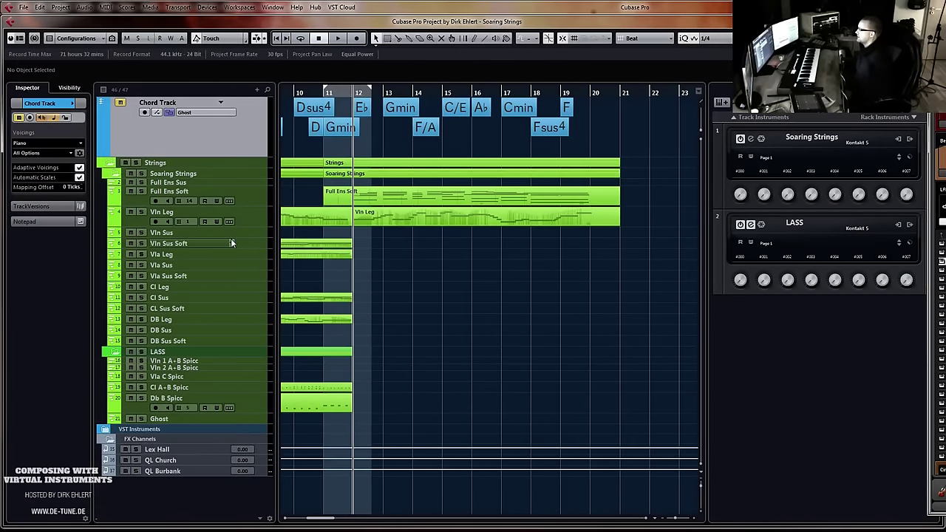
Select the Vla Leg track, set the left locator to bar 12, and play the passage from there
click(184, 260)
key(h)
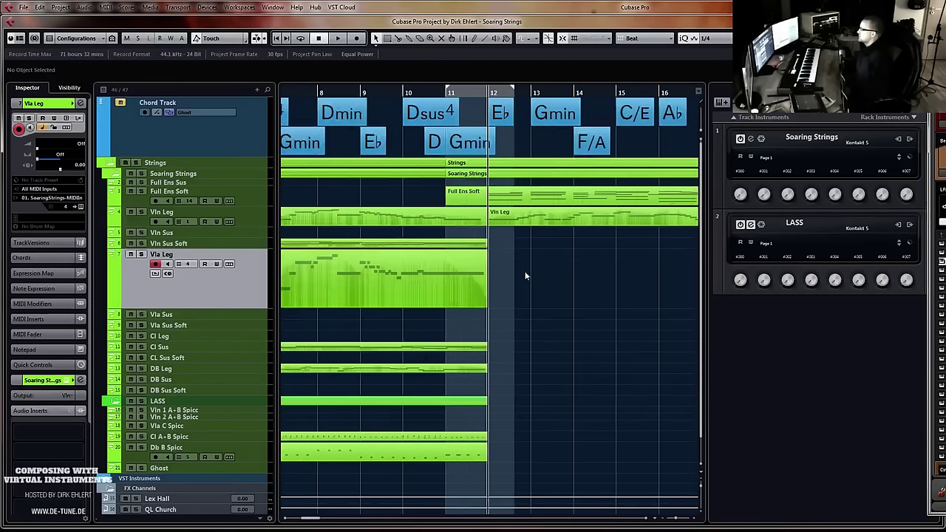
key(h)
key(space)
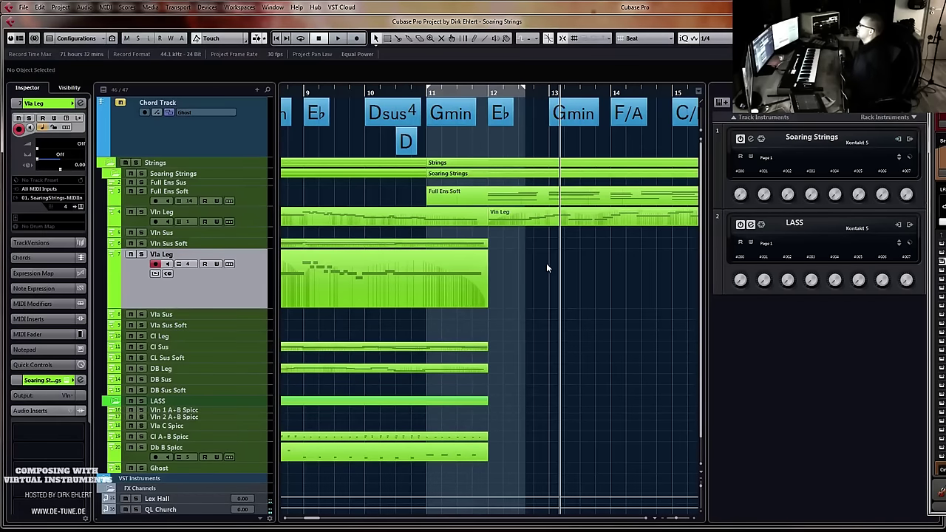
click(488, 93)
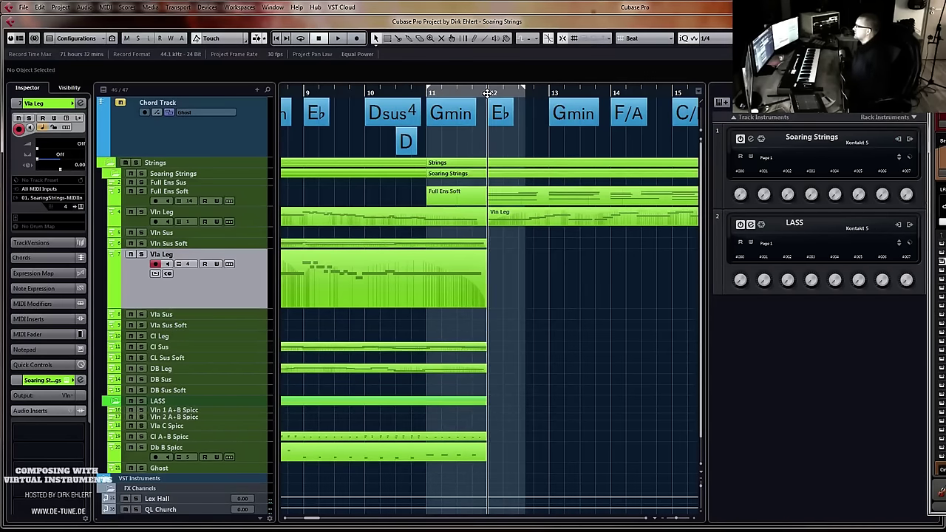
ctrl+click(487, 94)
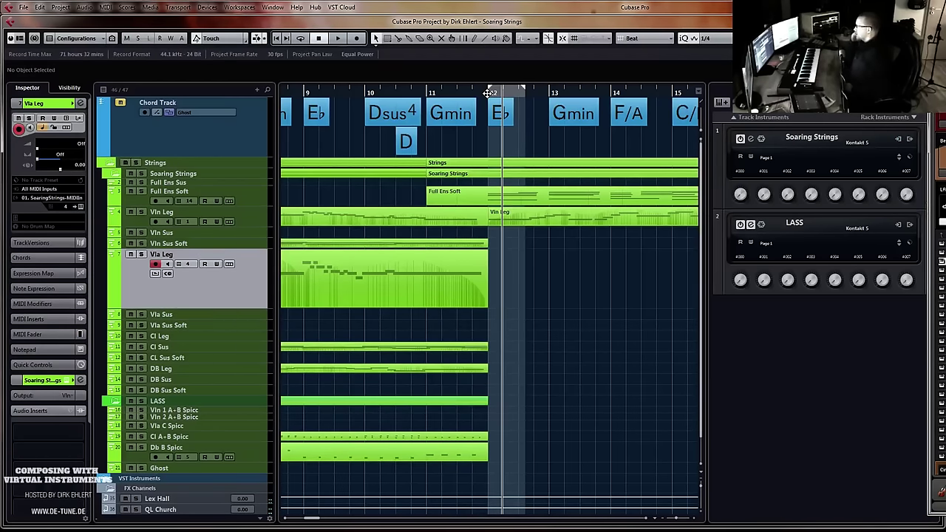
click(489, 93)
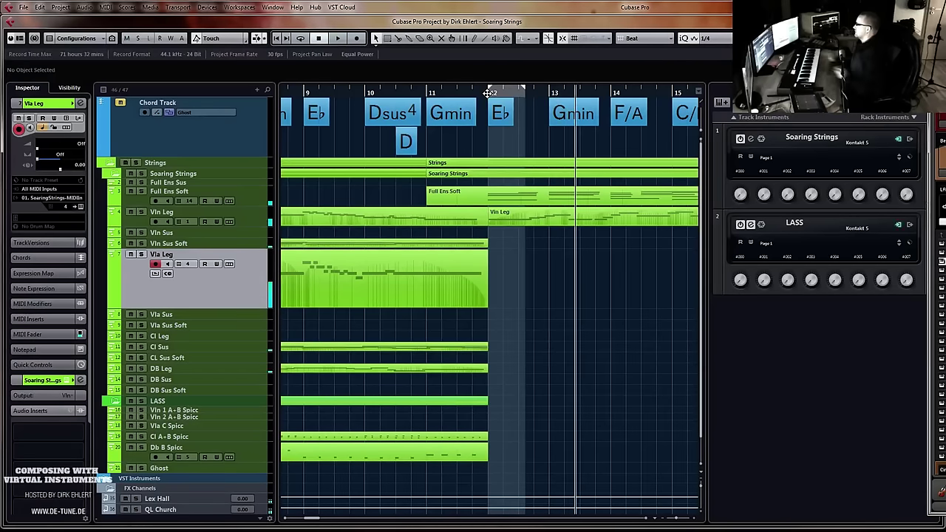
key(space)
Open the Vln Leg part that starts at bar 12 in the Key Editor
double_click(530, 220)
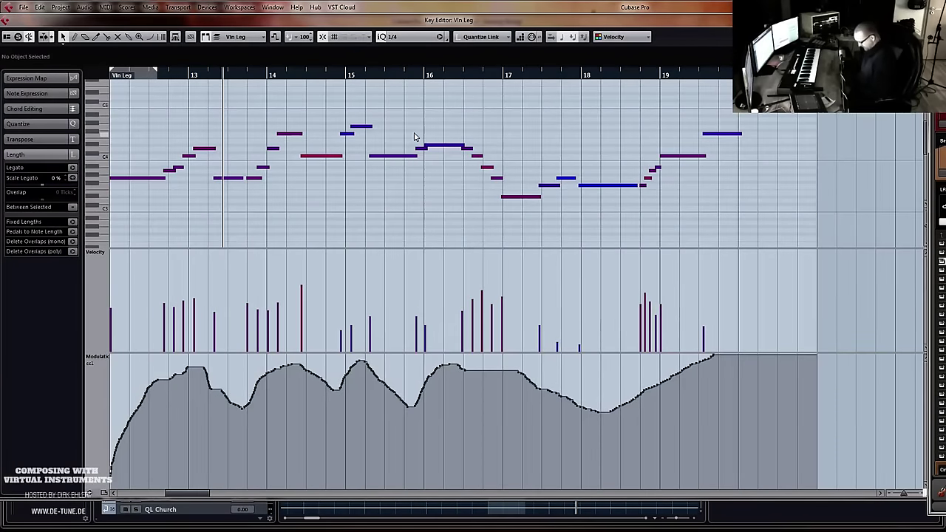
key(h)
key(h)
key(h)
key(h)
key(h)
key(h)
key(h)
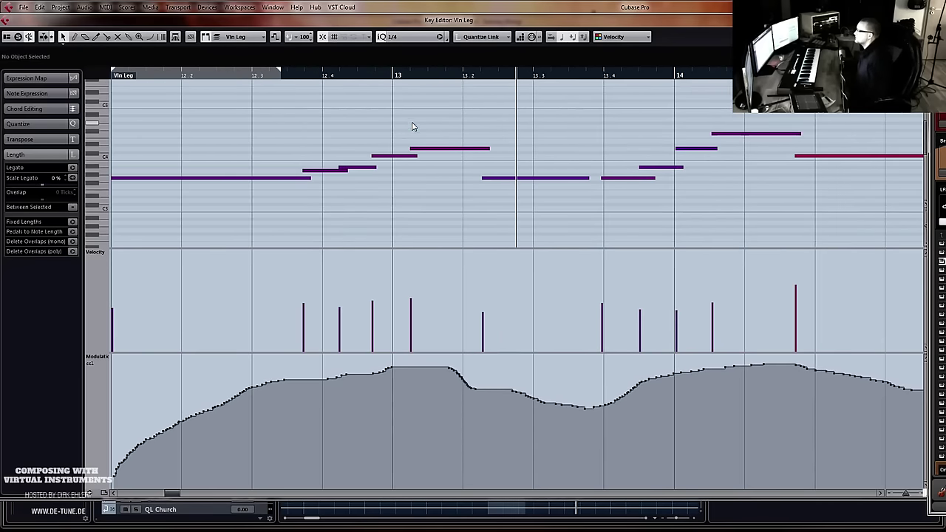
Nudge the four rising notes leading into bar 13 earlier and quantize them to 1/8
drag(414, 150, 300, 172)
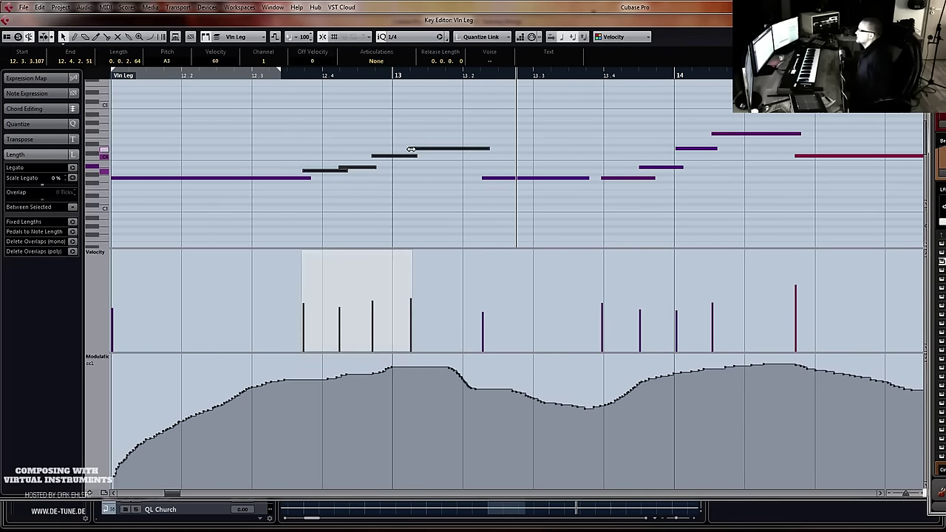
key(ctrl+Left)
key(g)
key(g)
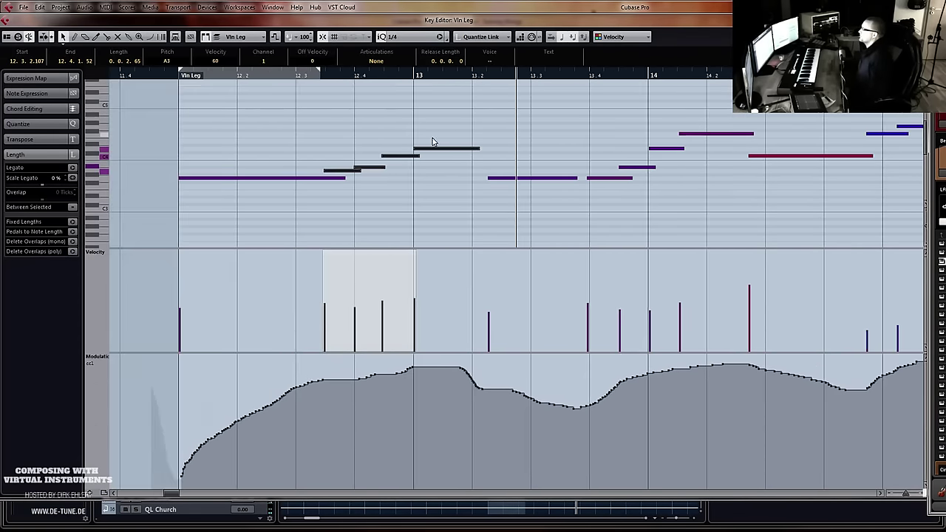
click(412, 37)
click(423, 87)
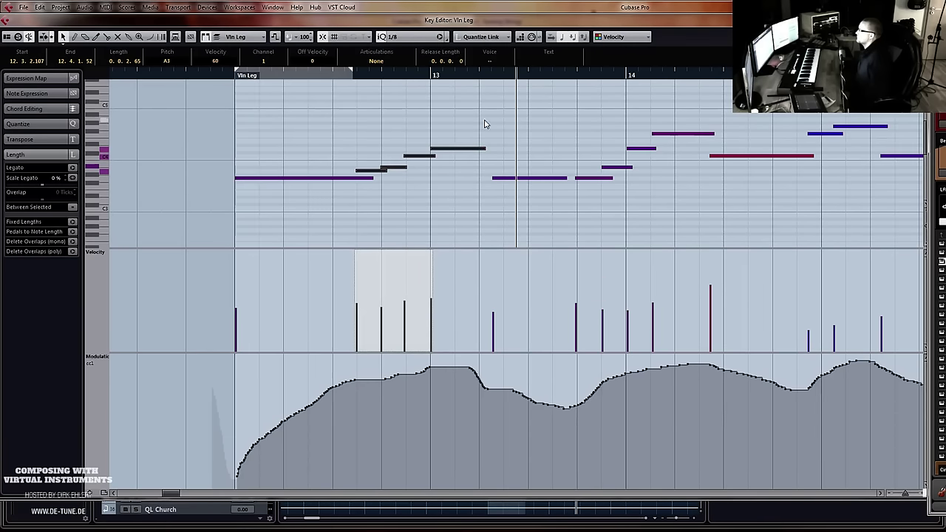
click(357, 138)
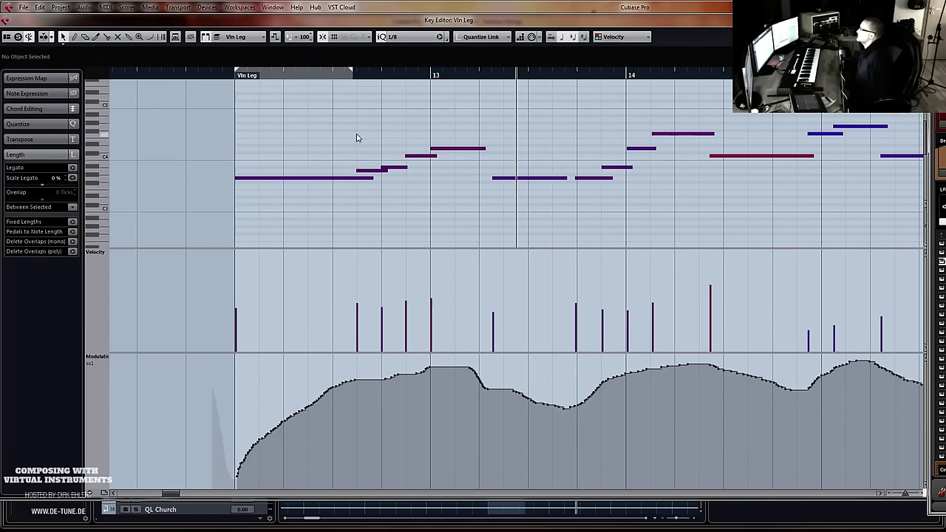
Redraw the start of the modulation (CC1) curve at bar 12 higher, beginning at about 50
click(224, 76)
key(space)
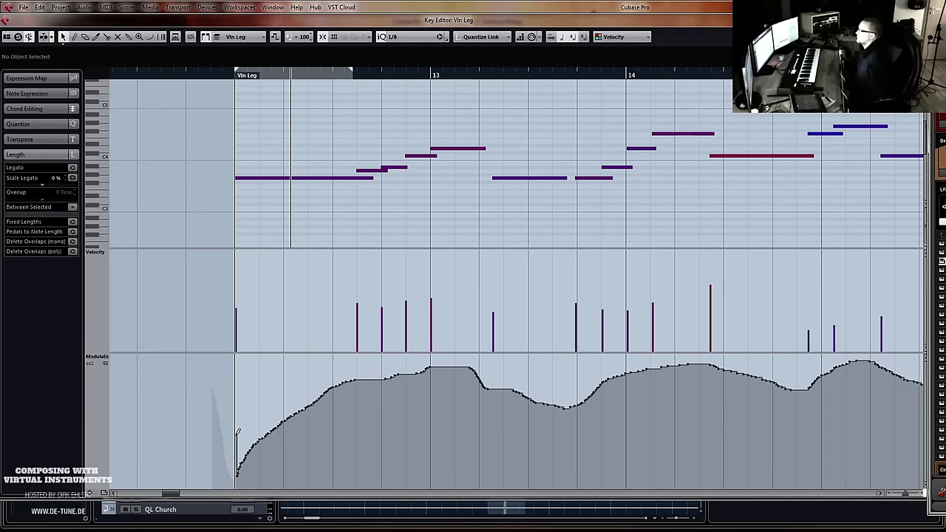
drag(244, 432, 264, 437)
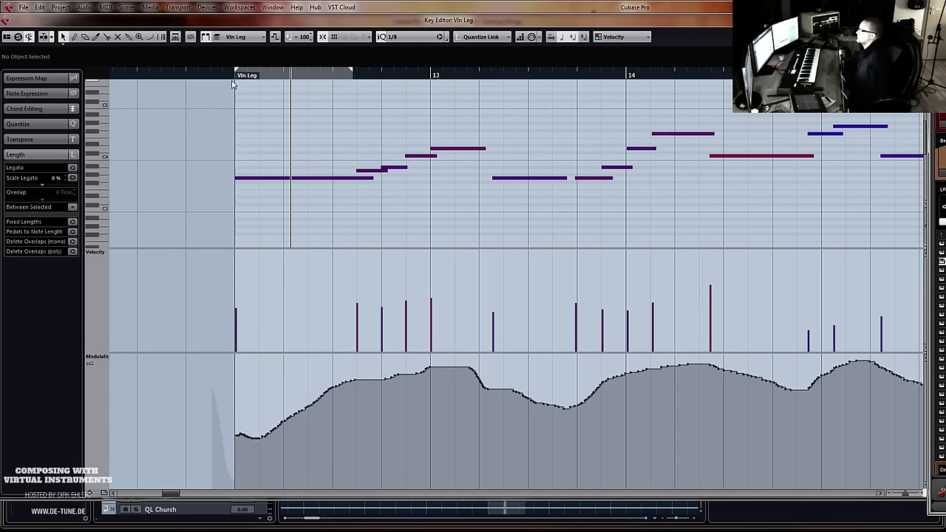
Move the G3 note in bar 13 to 13.2.1.0 and shift the four rising notes after it earlier, so the last starts at bar 14
click(232, 81)
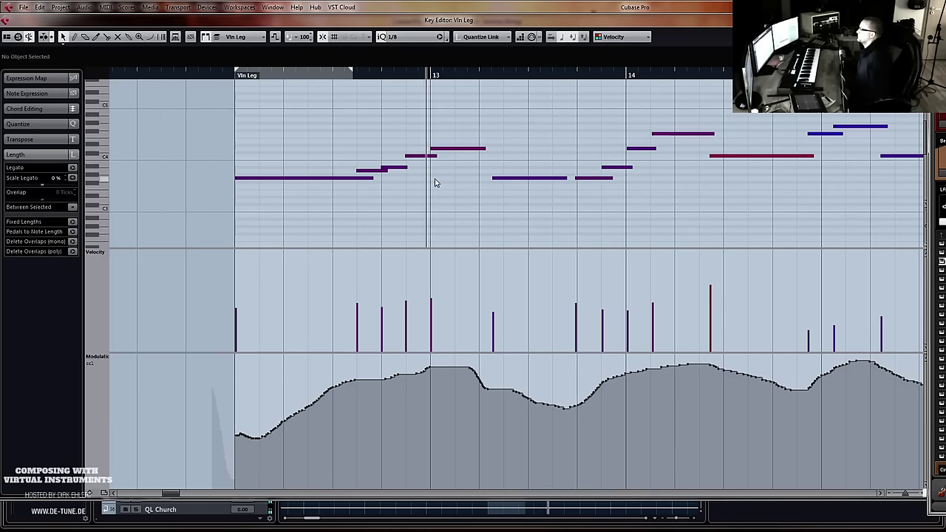
drag(507, 181, 494, 181)
click(231, 76)
key(space)
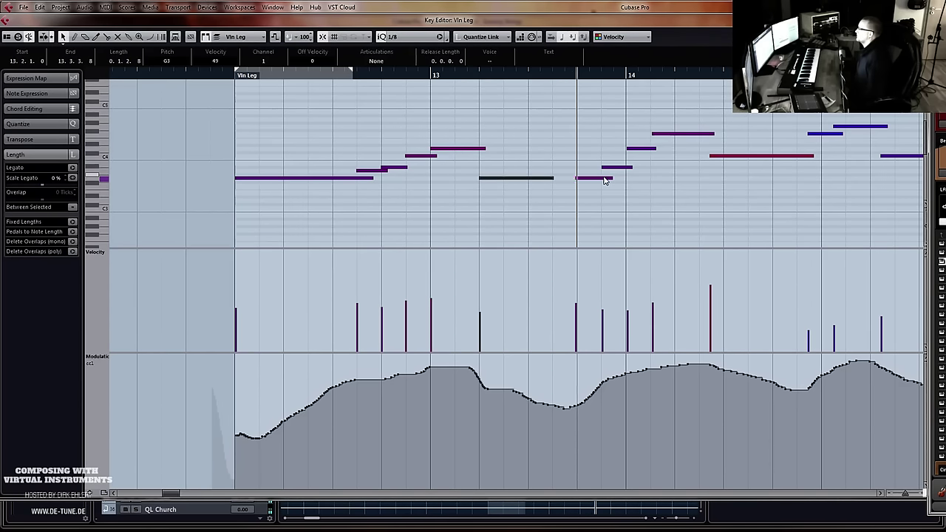
drag(685, 119, 579, 194)
drag(668, 139, 643, 135)
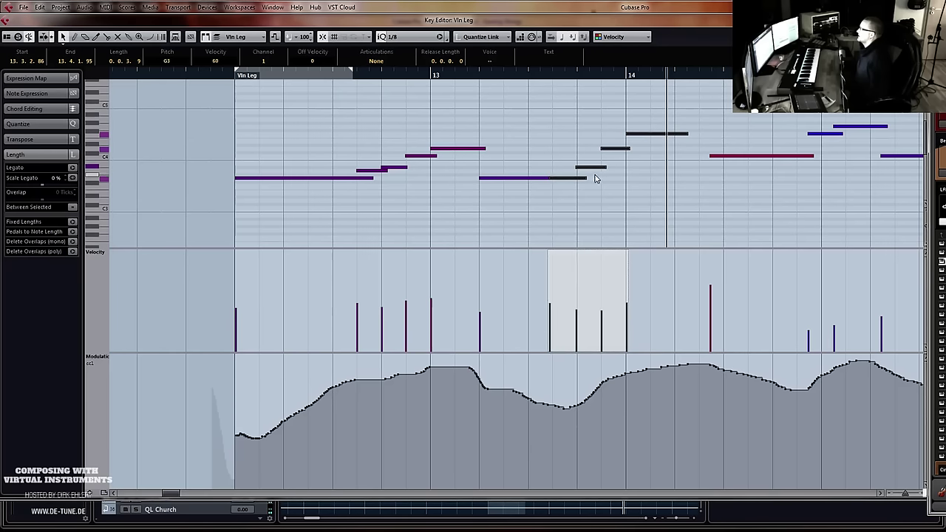
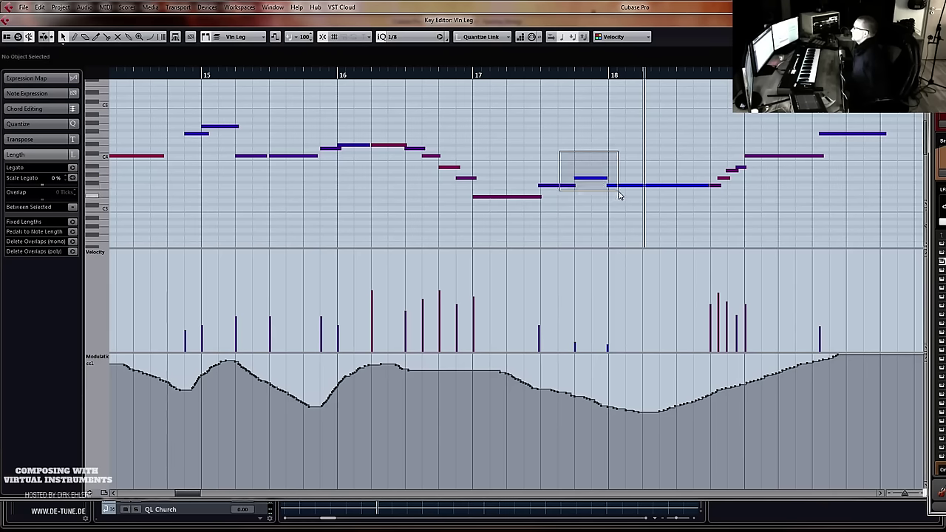
Quantize the notes leading into bar 18 and split the long F3 note at 18.3.1.0, shortening its second part to end at 18.3.4.87
key(q)
click(663, 162)
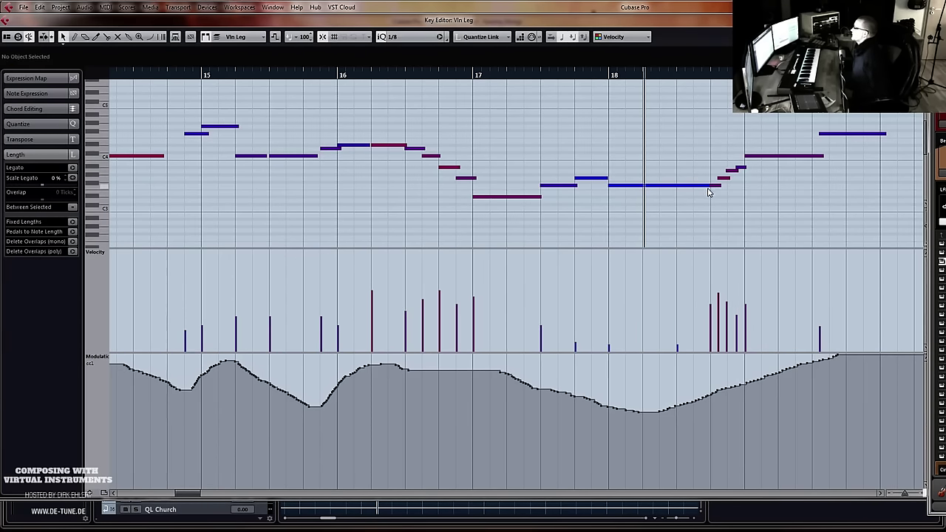
click(705, 187)
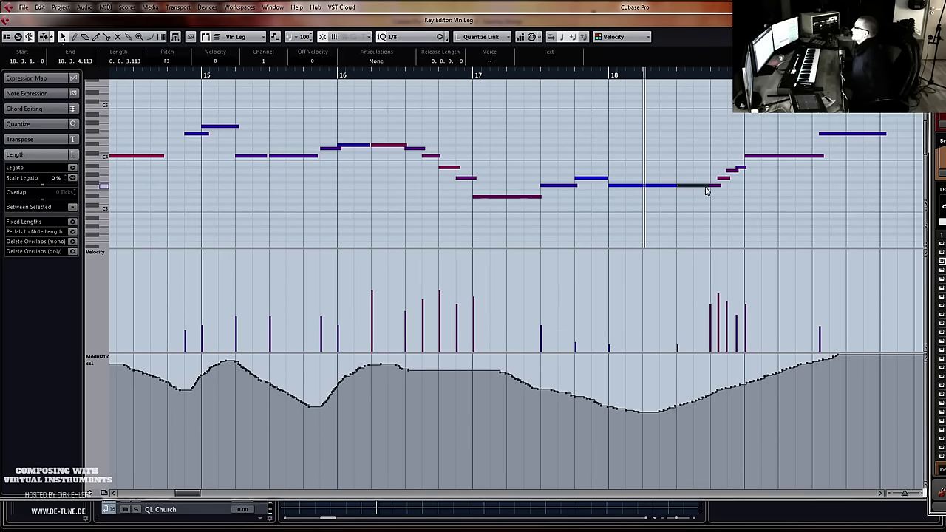
drag(707, 187, 705, 188)
click(338, 74)
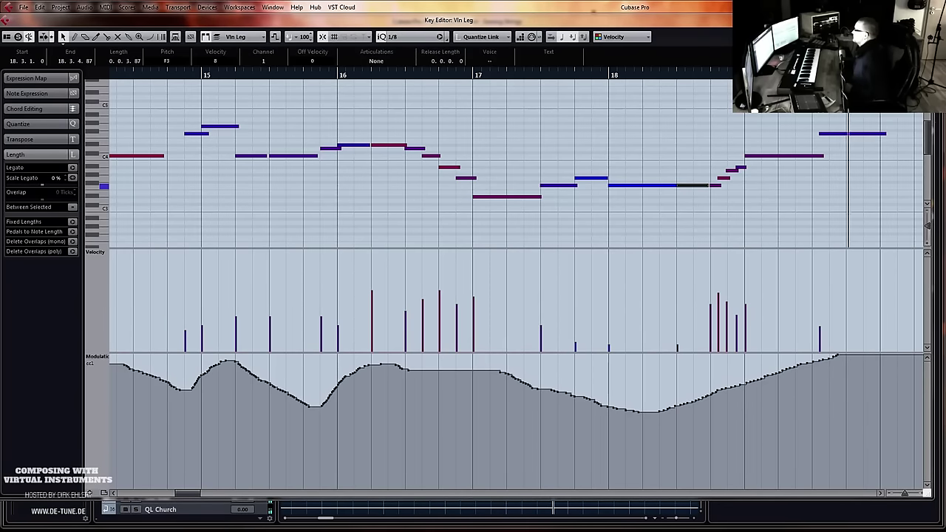
click(759, 213)
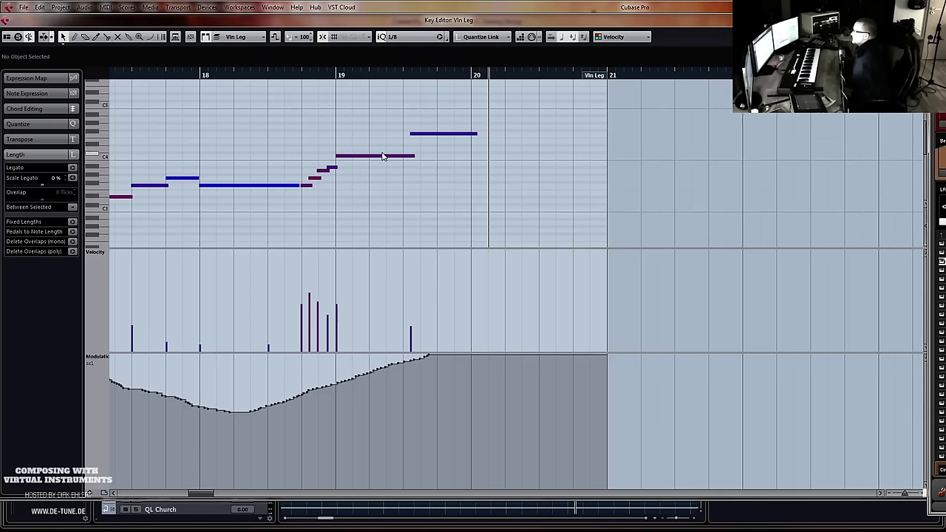
Split the long C4 note at 19.2.1.0 and trim its end to 19.3.1.25, with the following F4 note starting at 19.3.1.0
alt+click(373, 155)
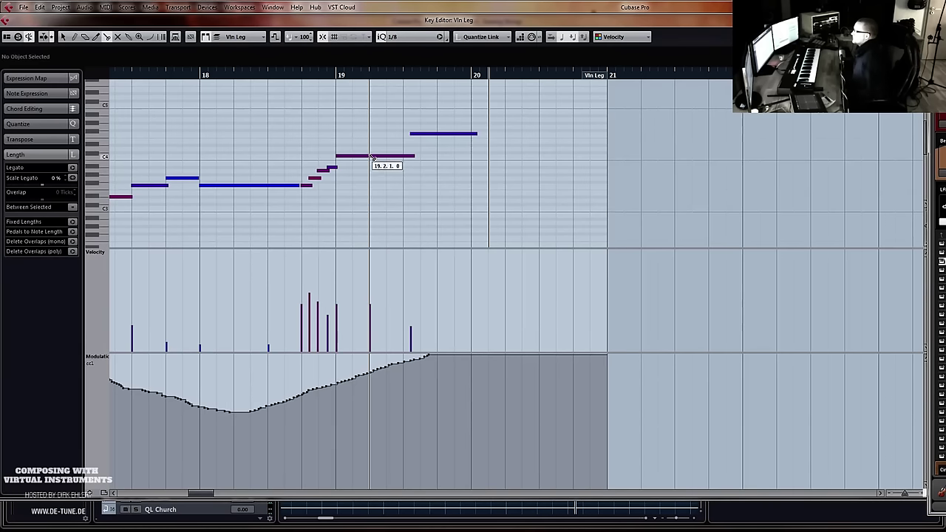
mouse_move(413, 155)
mouse_down()
mouse_move(403, 156)
mouse_move(404, 134)
mouse_move(405, 161)
mouse_up()
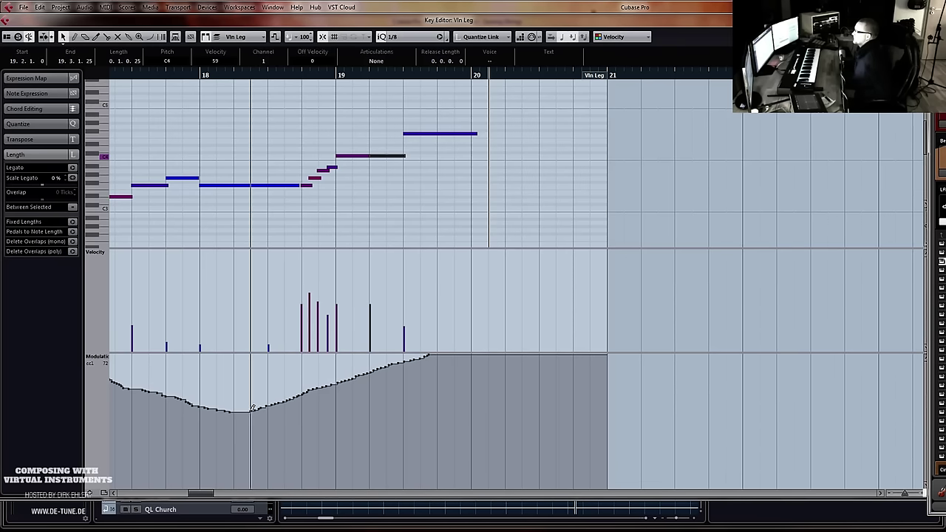
Redraw the modulation curve from bar 18 as a gentler rise to about 108 at bar 20, and trim the last F4 note to bar 20
mouse_move(252, 407)
mouse_down()
mouse_move(321, 406)
mouse_move(473, 372)
mouse_up()
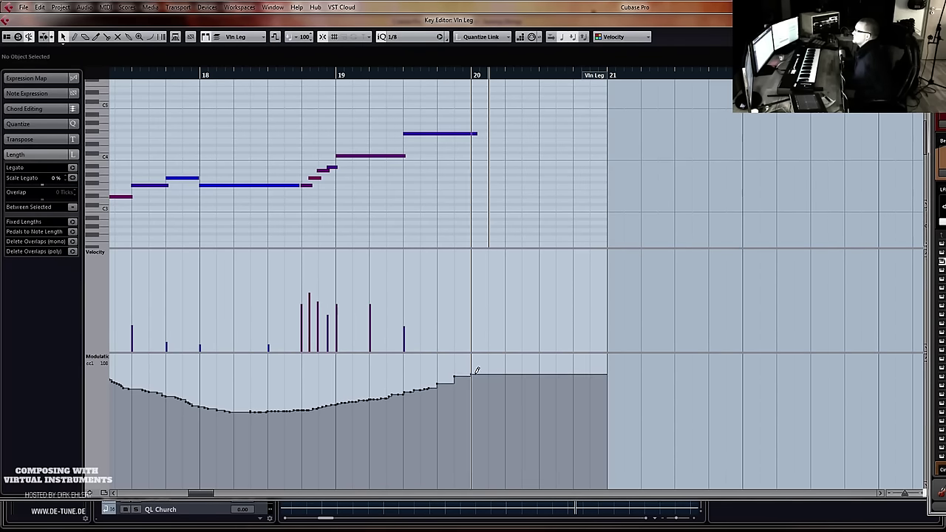
click(473, 133)
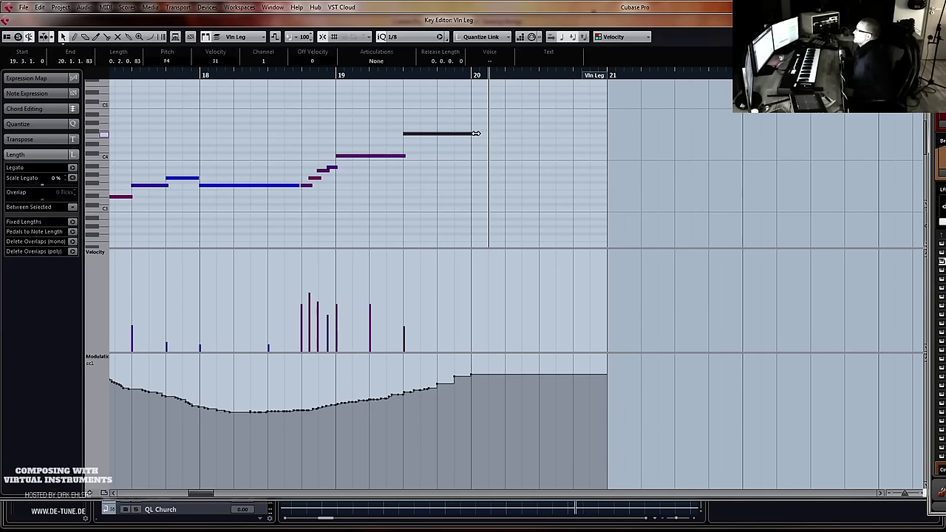
drag(475, 133, 469, 134)
key(Return)
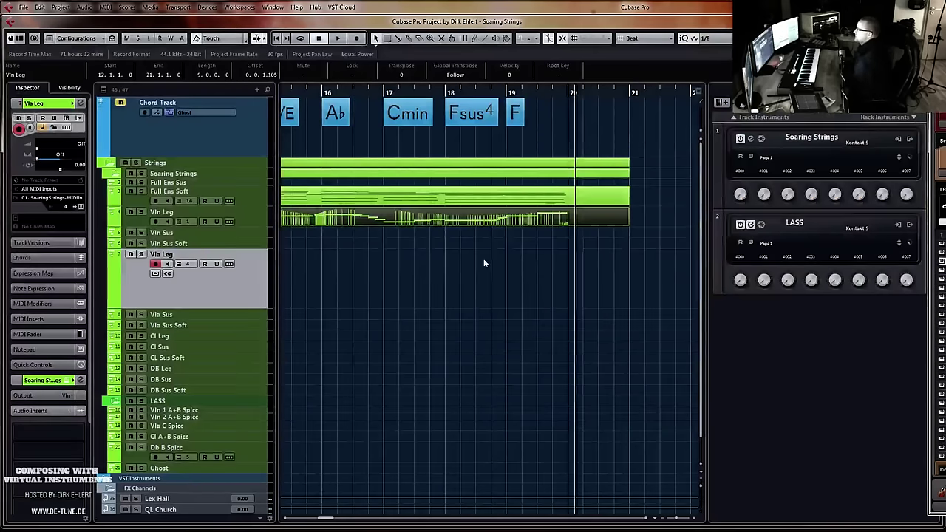
Play the arrangement from about bar 9 to bar 20 to check the edited violin line
key(g)
key(g)
key(g)
key(g)
scroll(483, 262, left, 5)
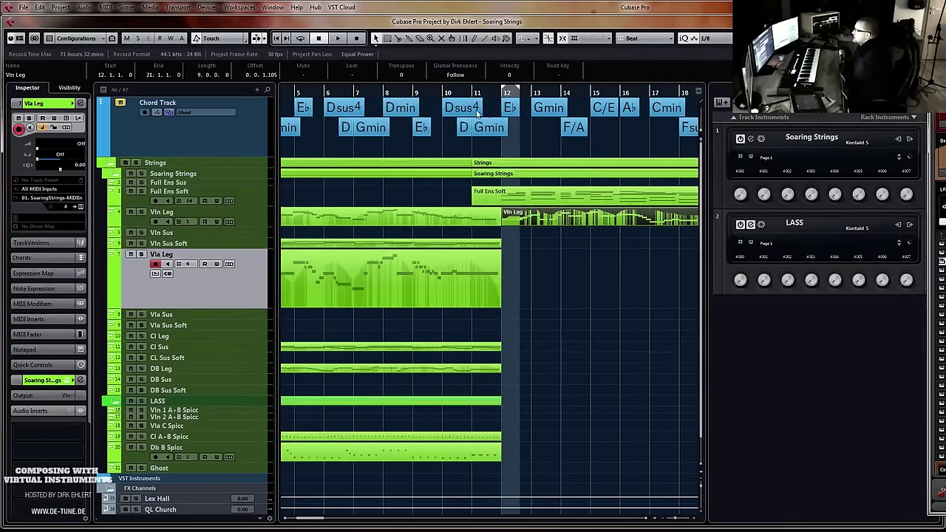
click(471, 89)
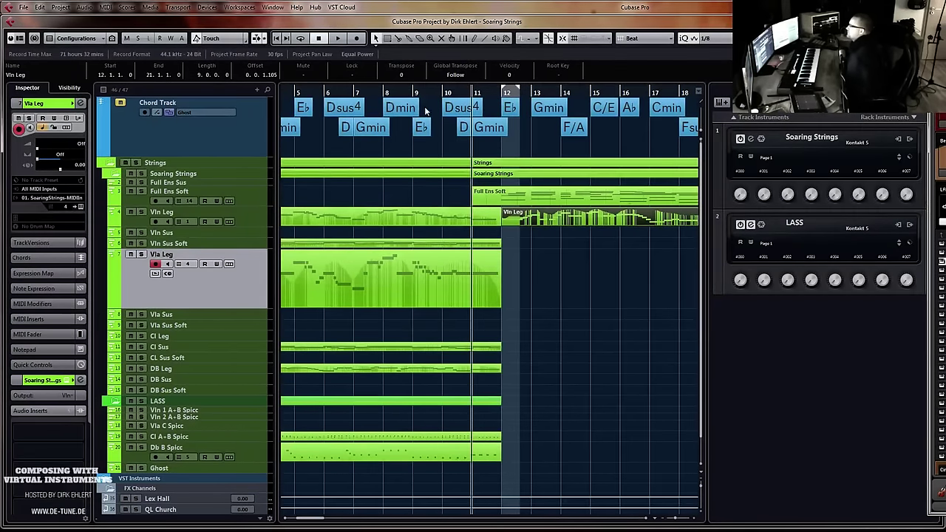
click(410, 92)
key(space)
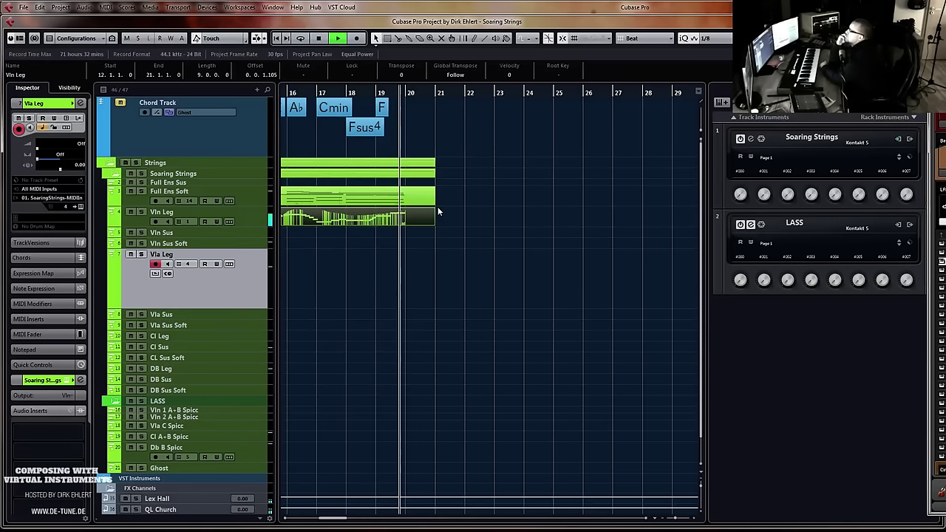
key(space)
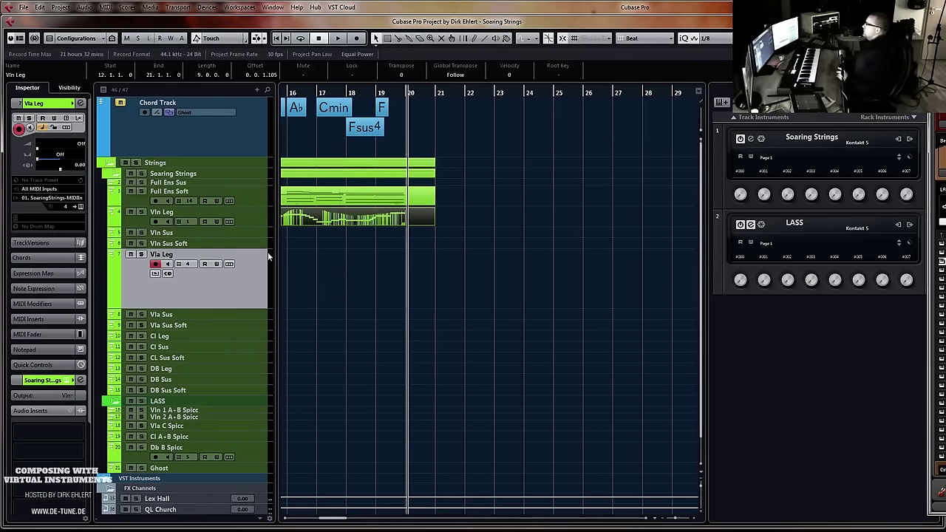
Select and mute the Vln Leg track, play the passage from bar 12, and return the playhead to bar 11
click(250, 213)
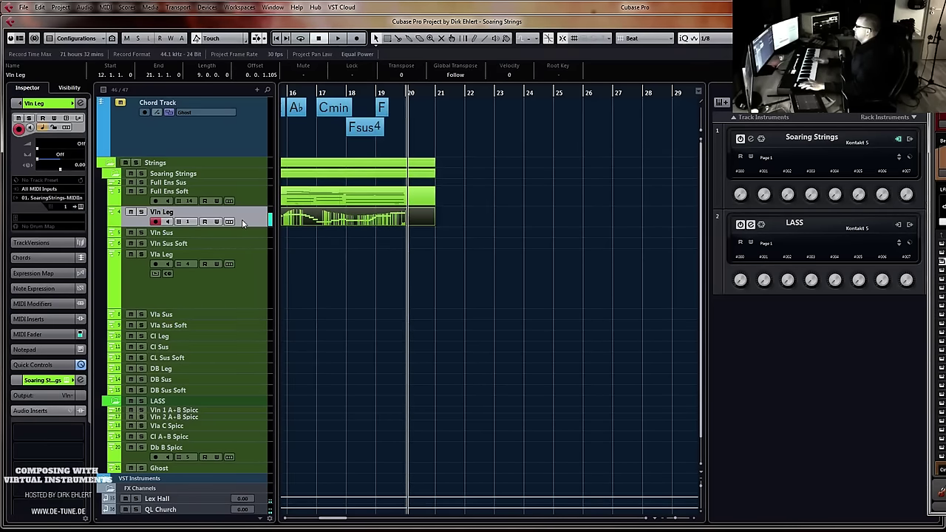
scroll(632, 185, down, 4)
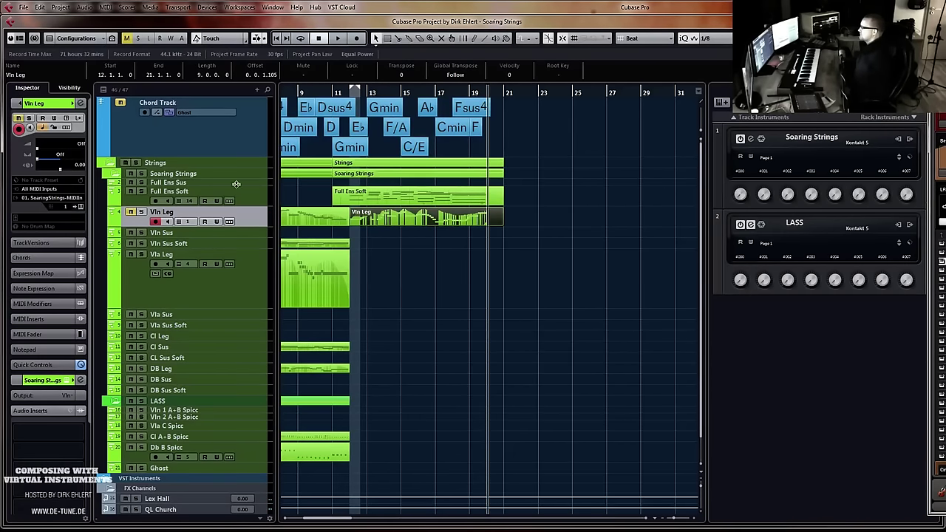
click(357, 90)
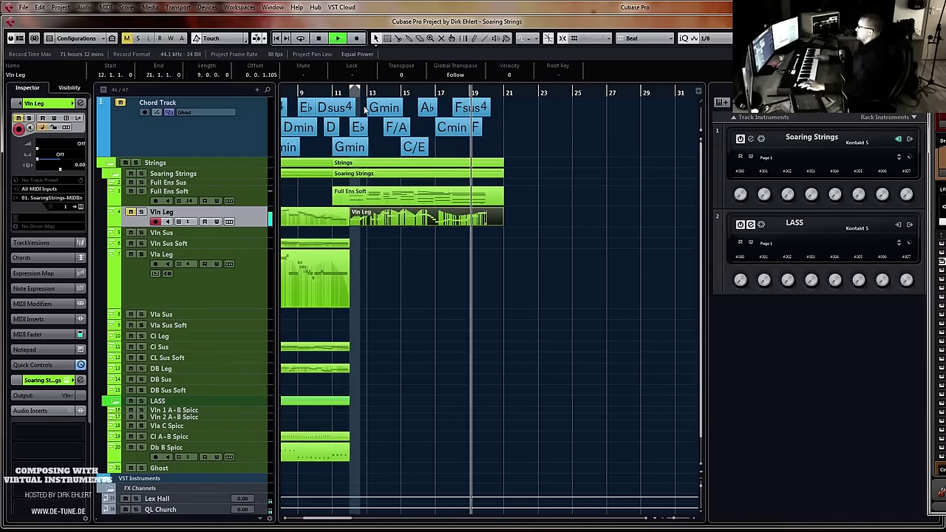
key(space)
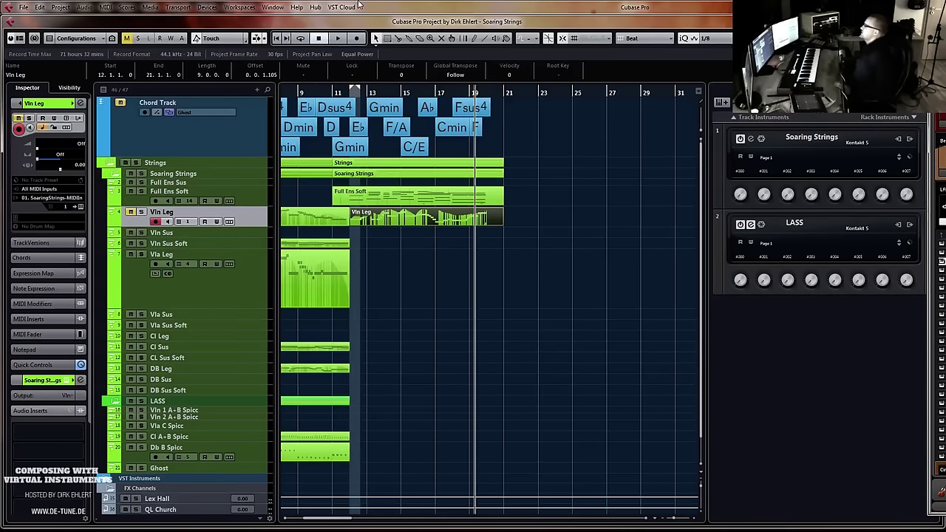
click(337, 90)
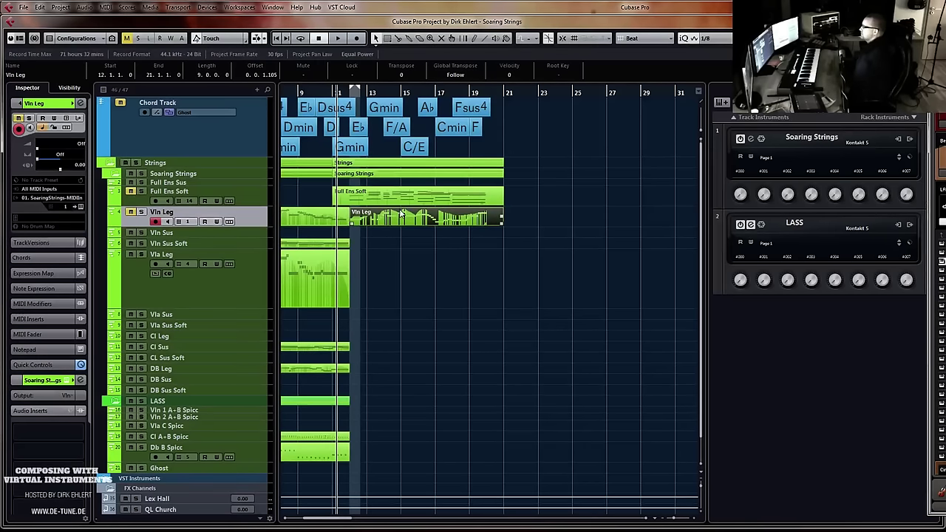
Set the left locator and the playhead to bar 11
key(h)
key(h)
key(h)
key(h)
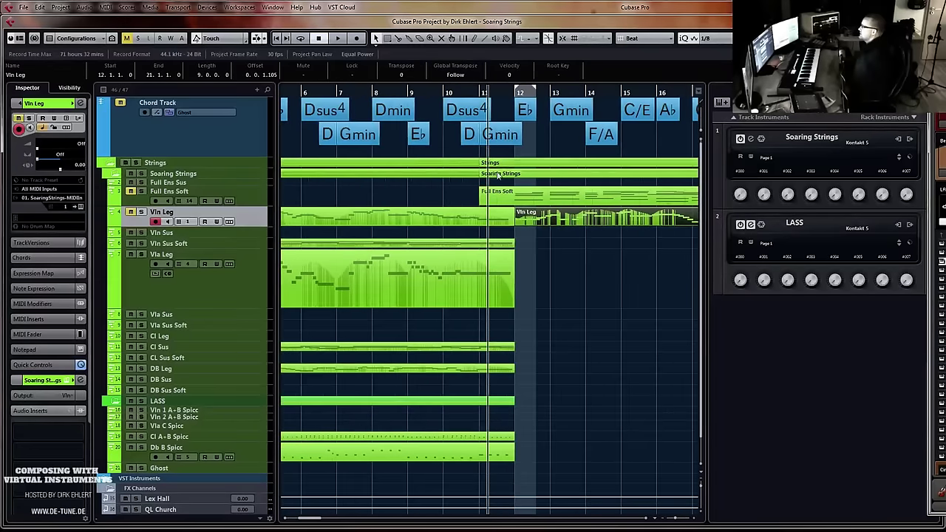
click(478, 92)
key(ctrl+KP_1)
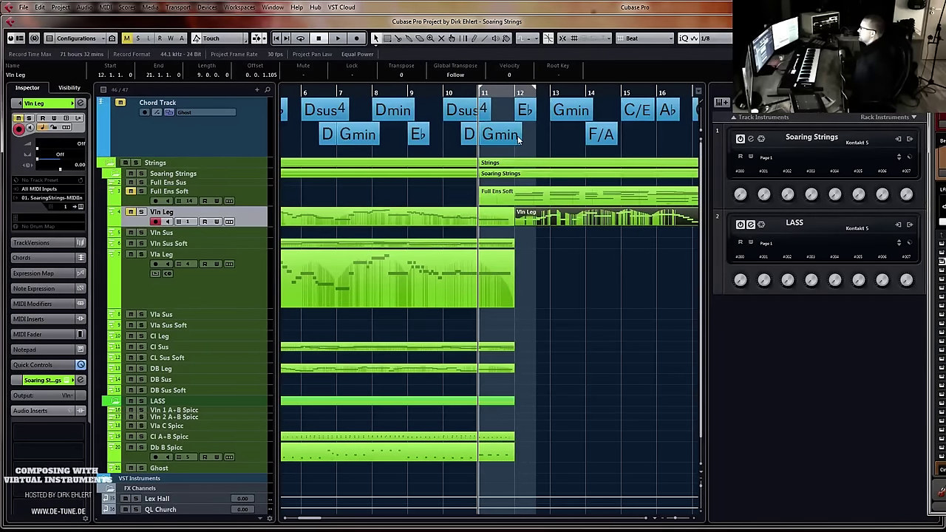
Inspect the Full Ens Soft part that starts at bar 11 and return to the arrangement
key(g)
key(g)
key(g)
key(g)
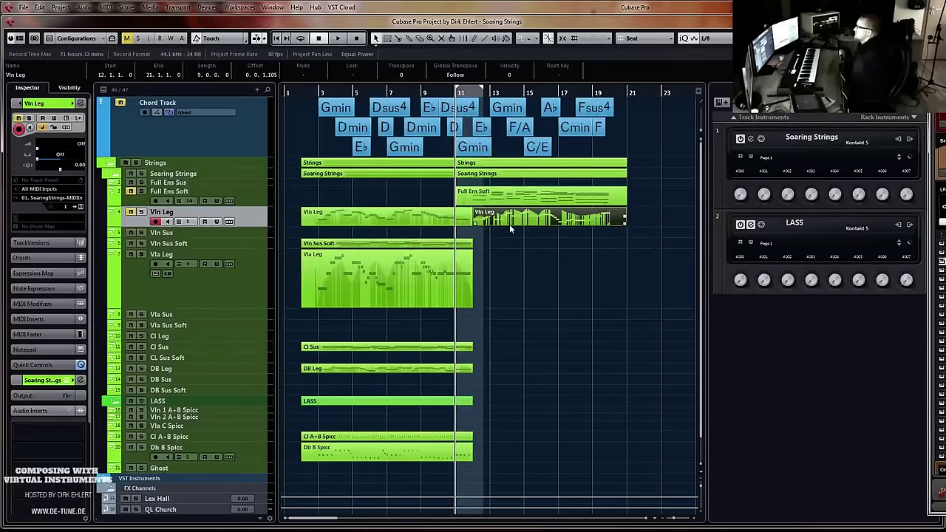
double_click(493, 198)
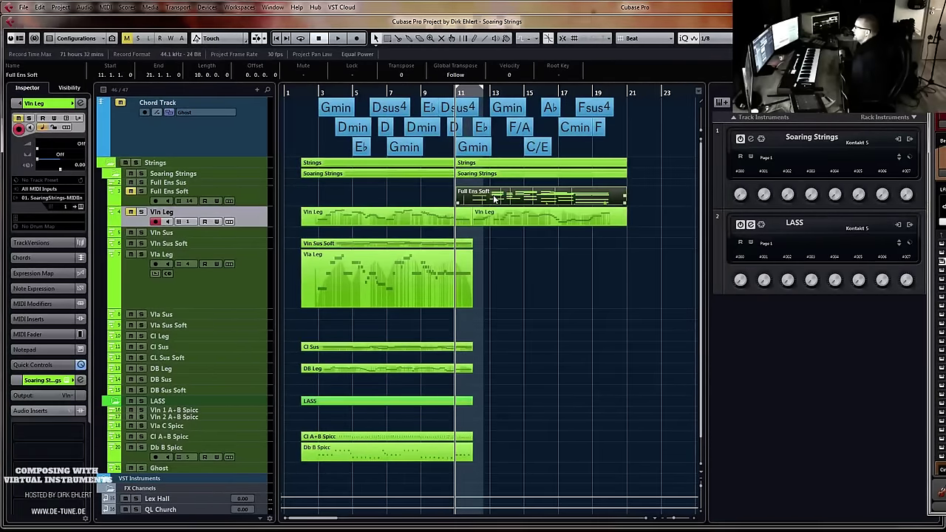
key(Return)
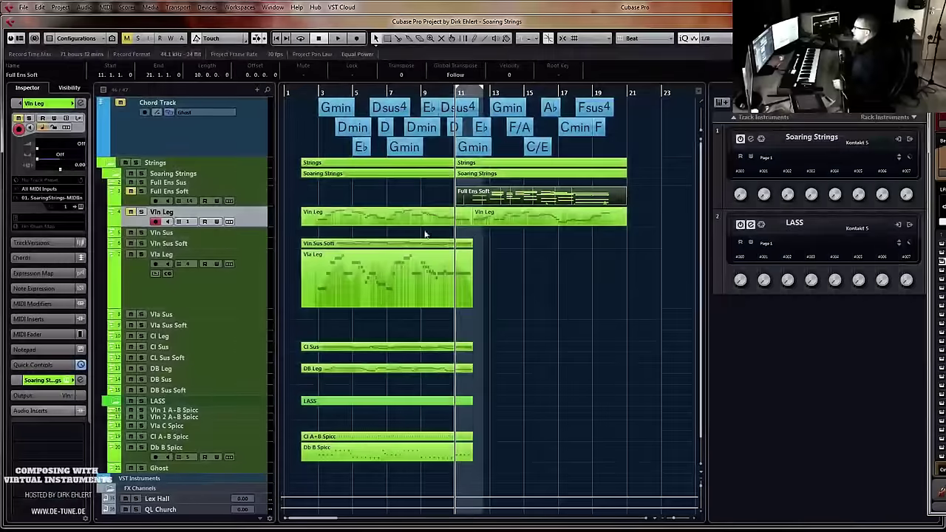
Reduce the height of the Vla Leg track and select the Cl Leg track for recording
click(202, 290)
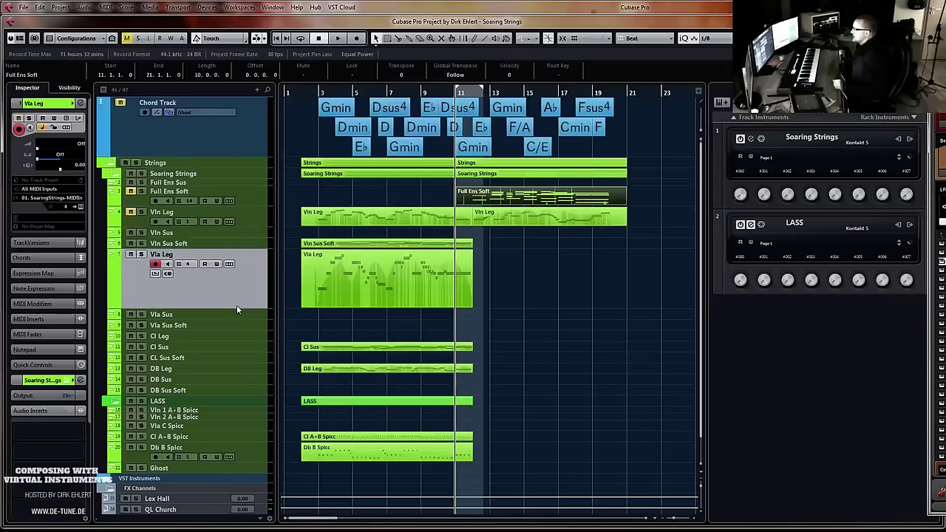
drag(240, 298, 249, 283)
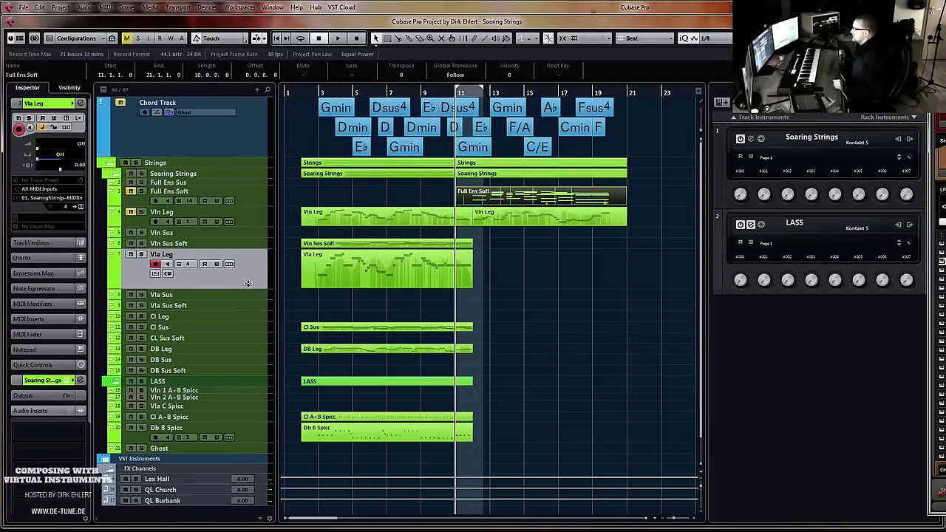
click(221, 316)
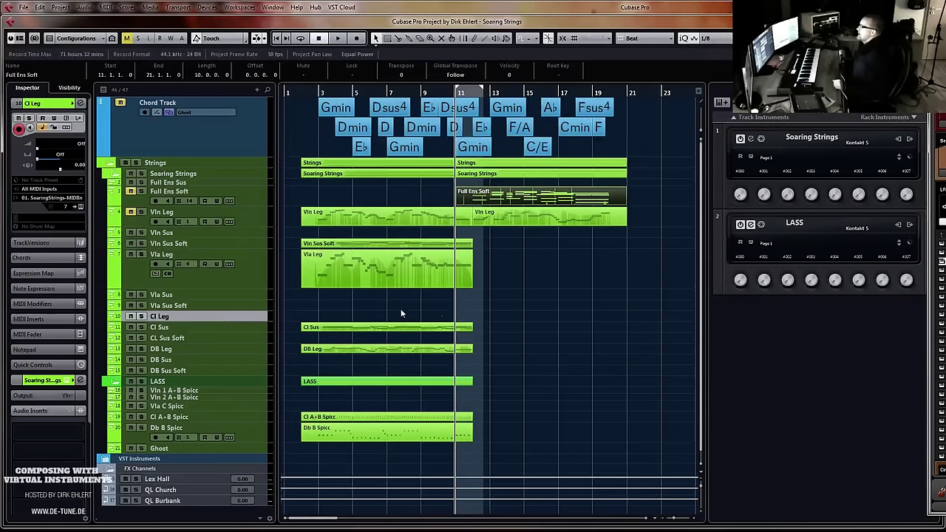
Play the passage from bar 11, unmute the Vln Leg track, and play again from bar 11 to about bar 13
key(space)
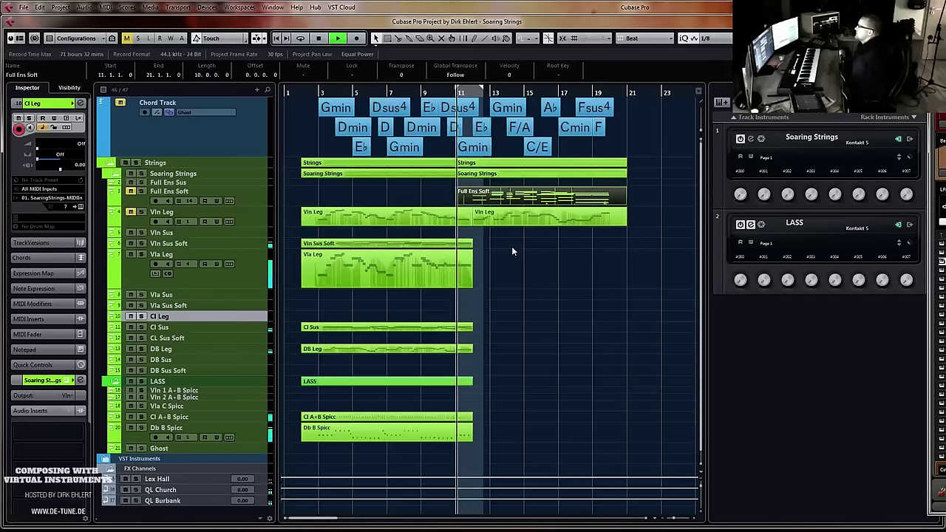
key(h)
key(h)
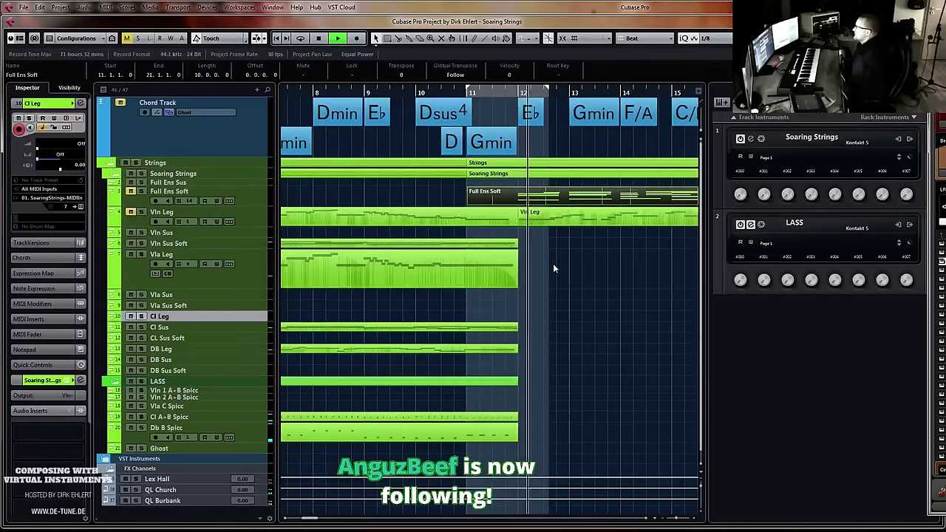
key(space)
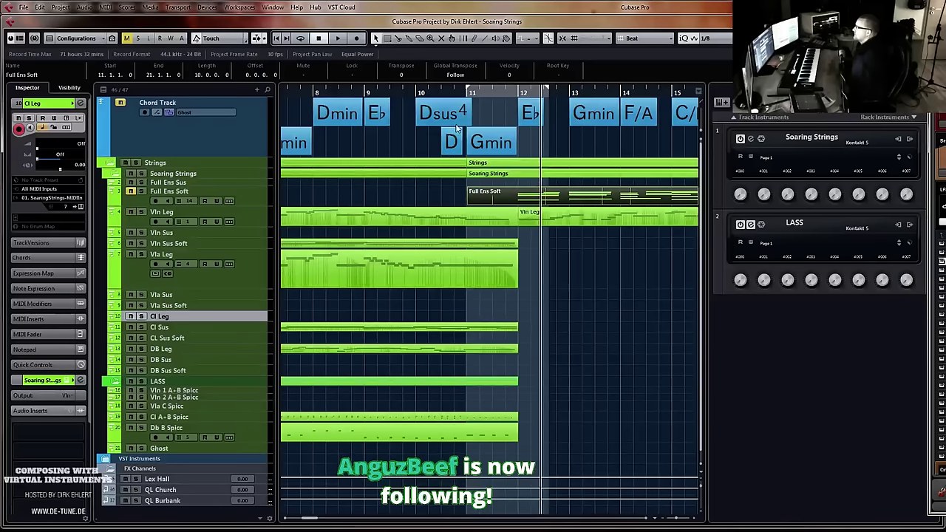
click(465, 93)
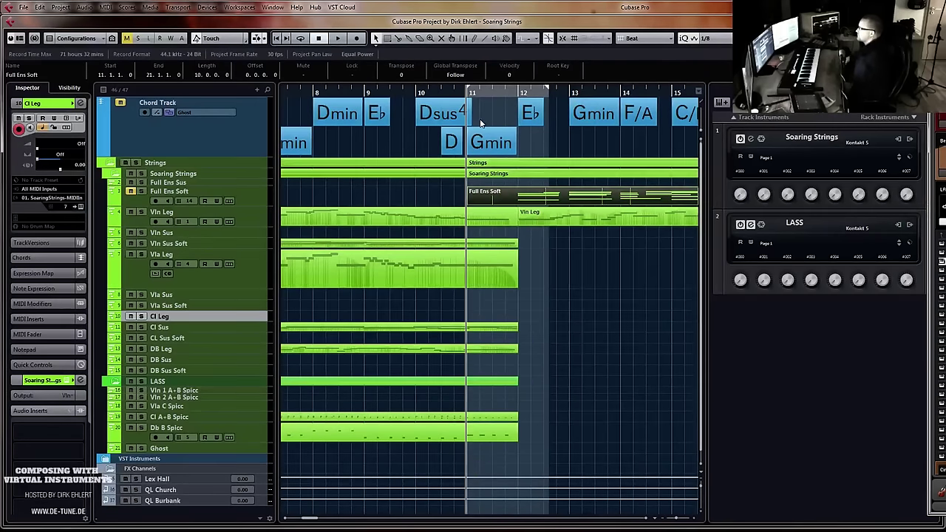
click(254, 214)
key(space)
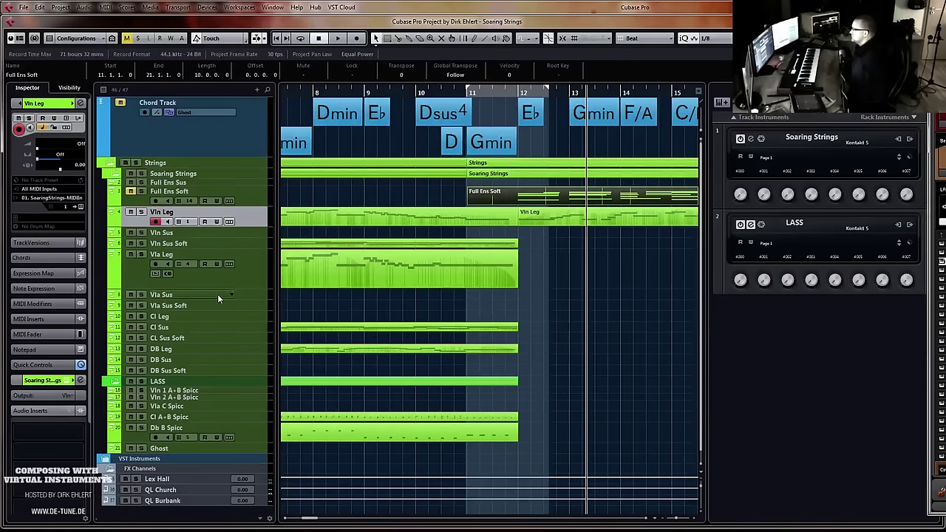
Record a cello legato take on the Cl Leg track up to about bar 20
click(208, 316)
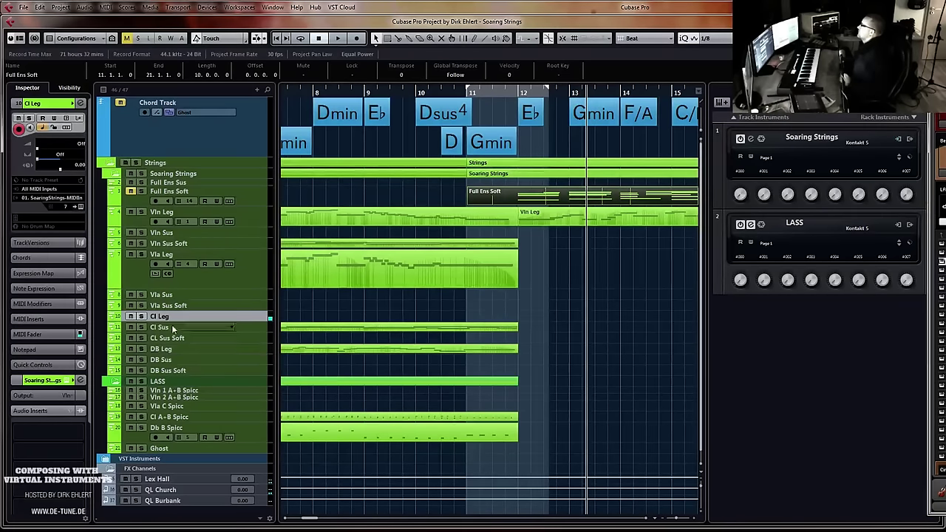
key(KP_Multiply)
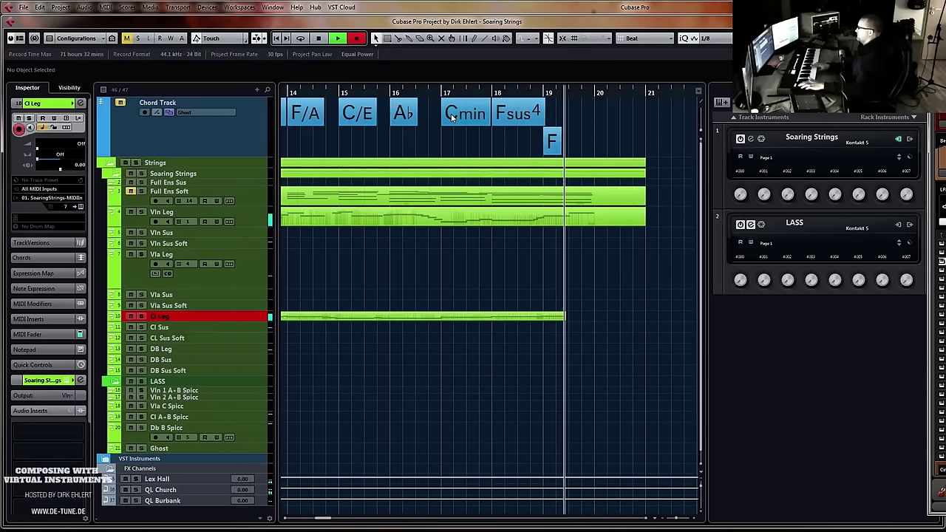
key(space)
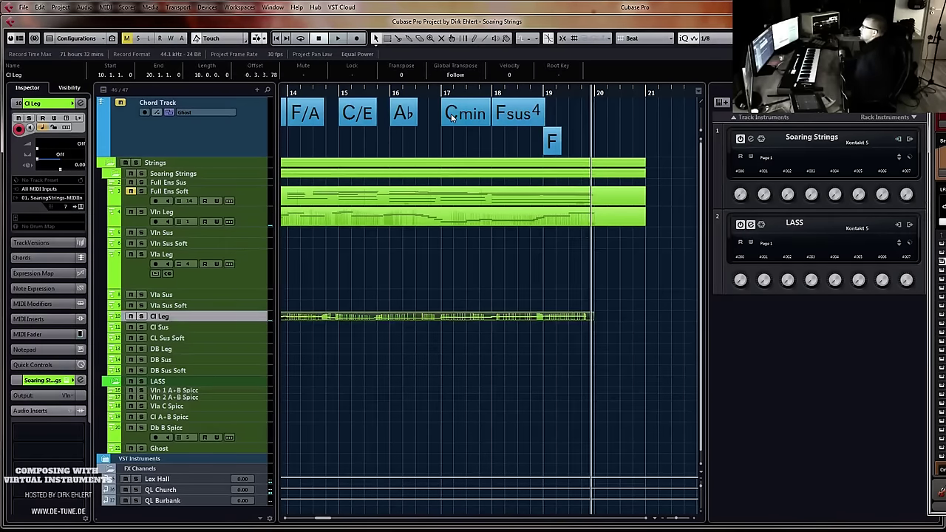
Delete the newly recorded part on the Cl Leg track
scroll(372, 207, left, 3)
key(g)
key(g)
key(g)
key(g)
key(g)
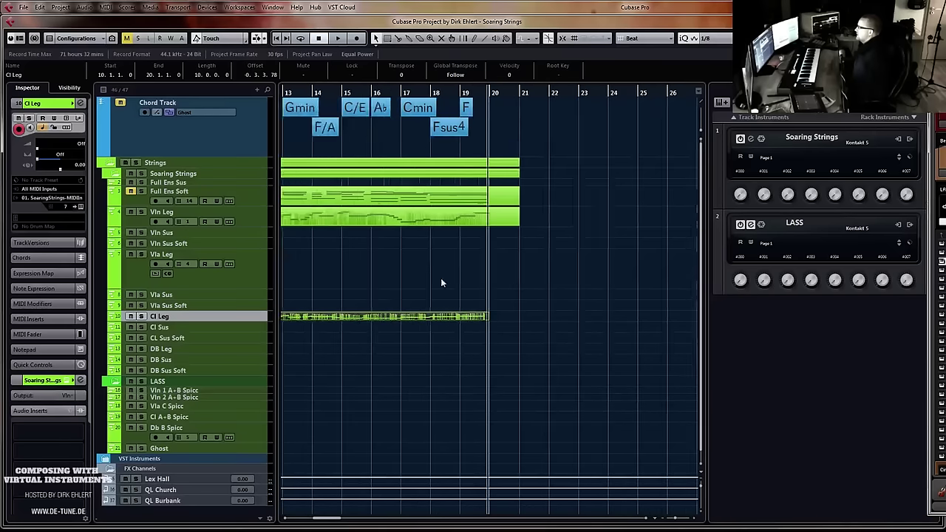
key(g)
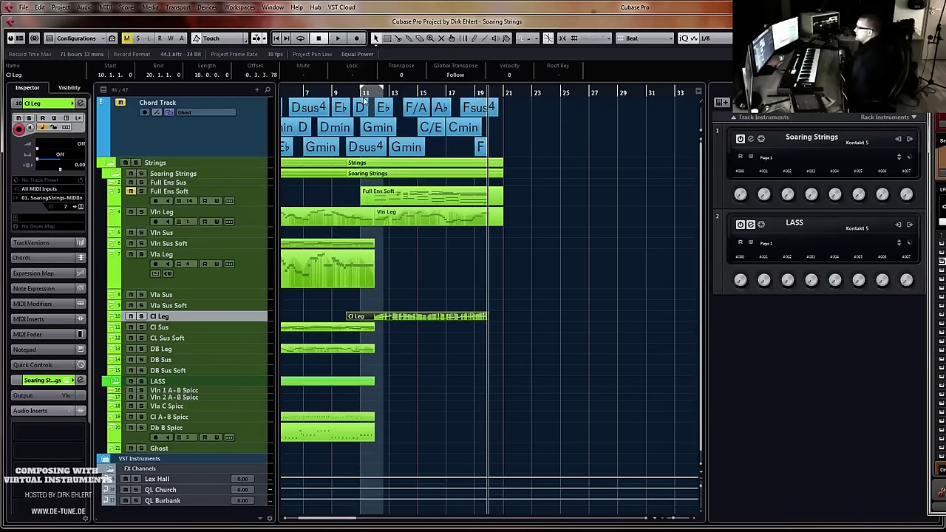
key(Delete)
key(h)
key(h)
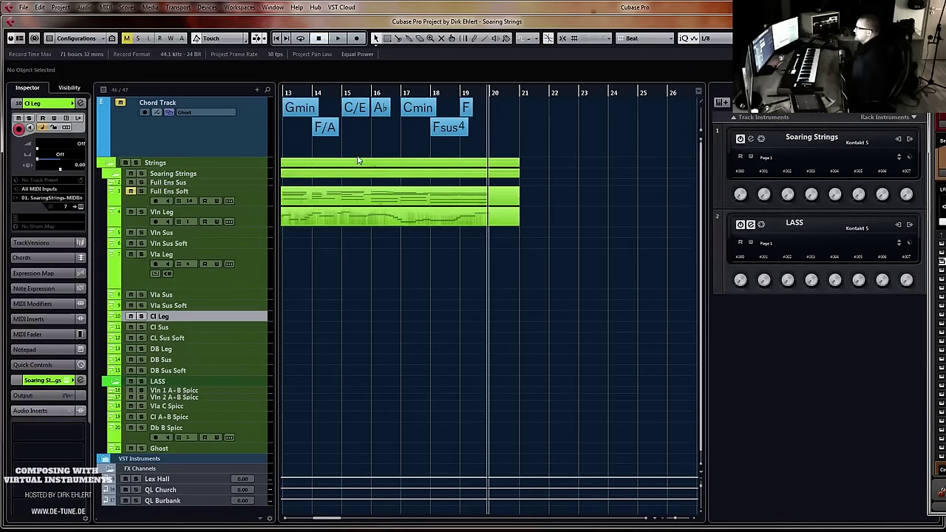
scroll(511, 165, left, 3)
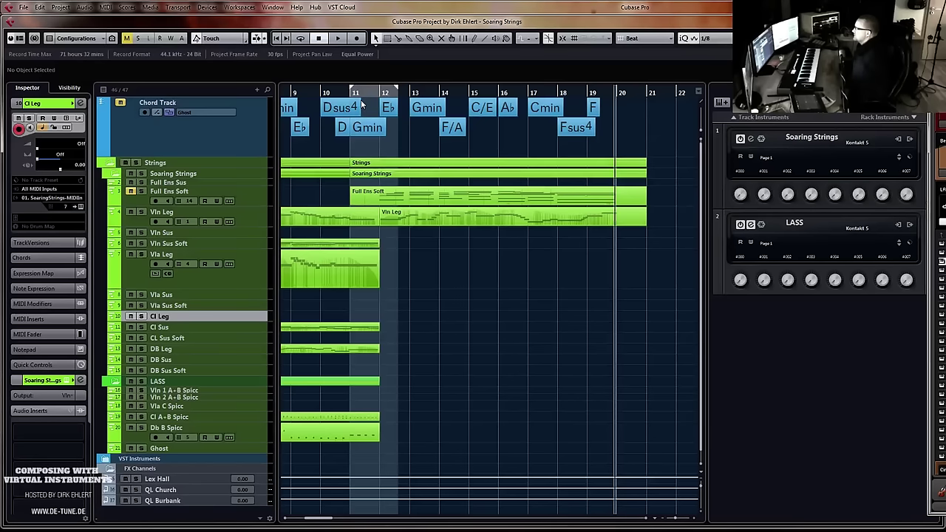
Set the Vln Leg track delay to -30.00 and play the passage from bar 11 to about bar 14
key(space)
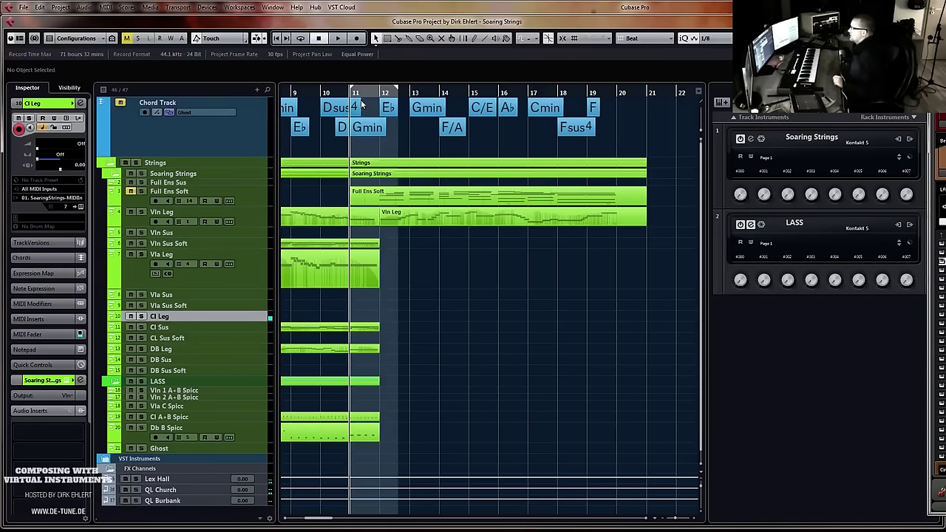
click(239, 224)
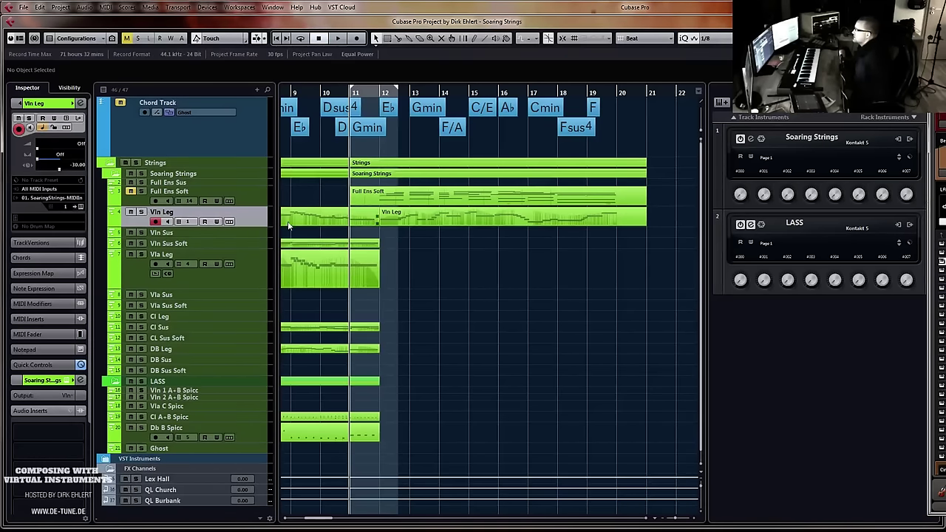
key(space)
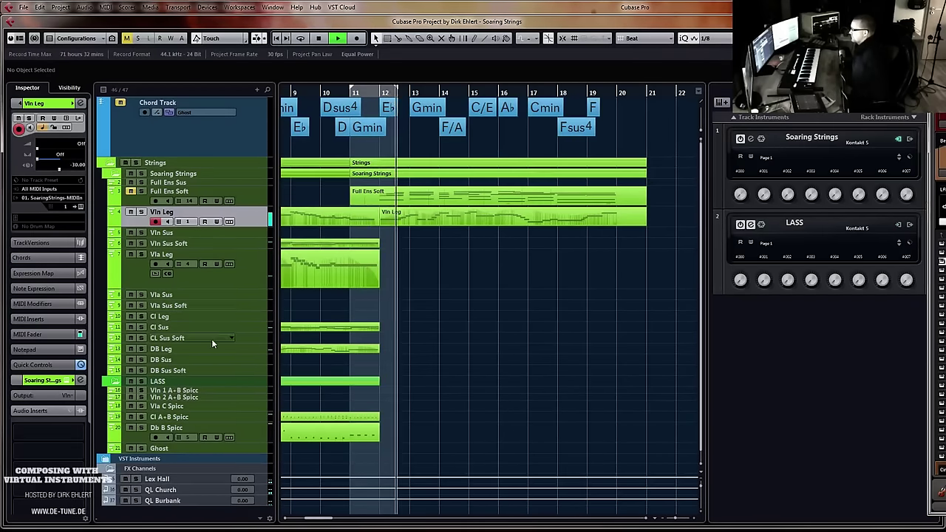
click(200, 317)
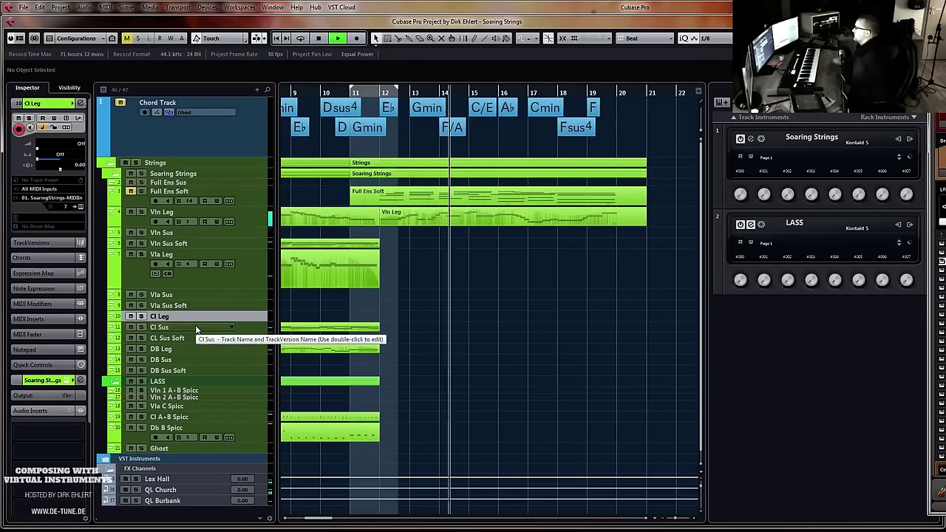
Set the Vln Leg track delay to -45.00 and play the passage from bar 11 to check the timing
click(173, 213)
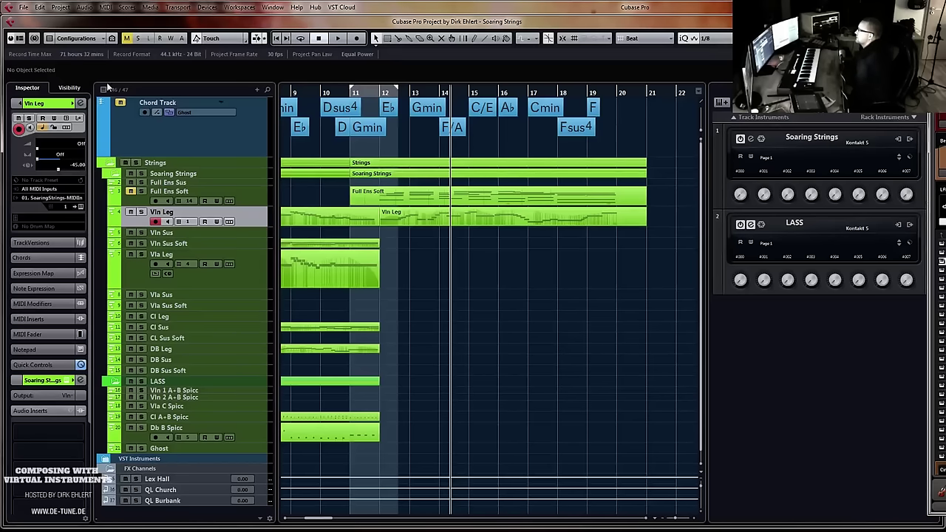
double_click(354, 92)
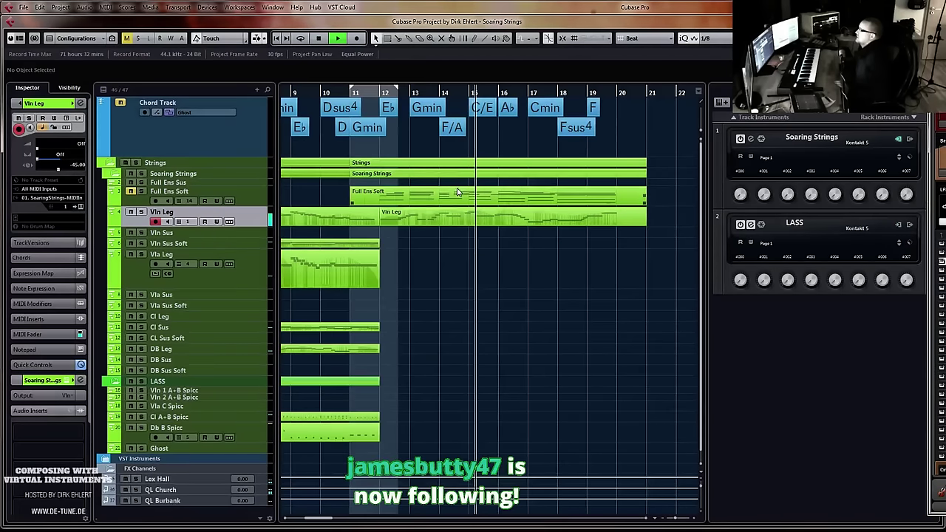
key(space)
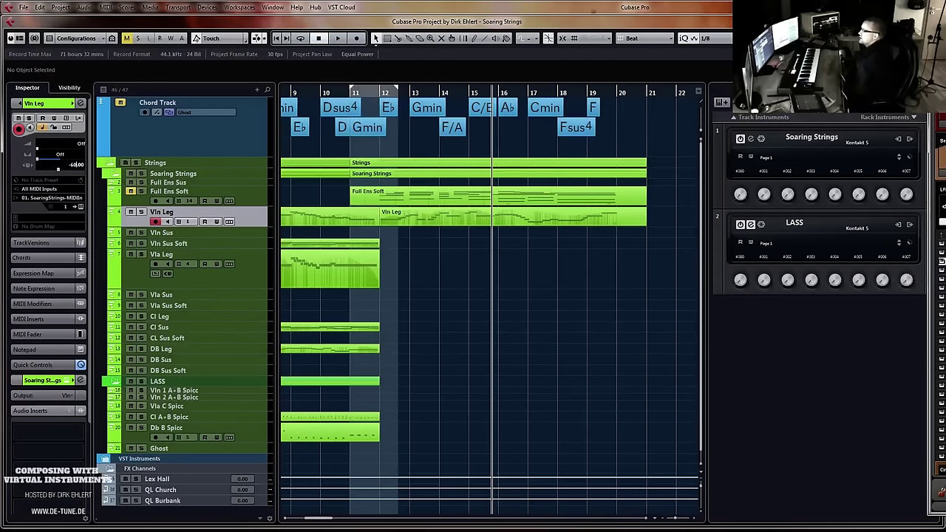
Set the Vln Leg track delay to -60.00 and play the transition from bar 11 into bar 12
key(Return)
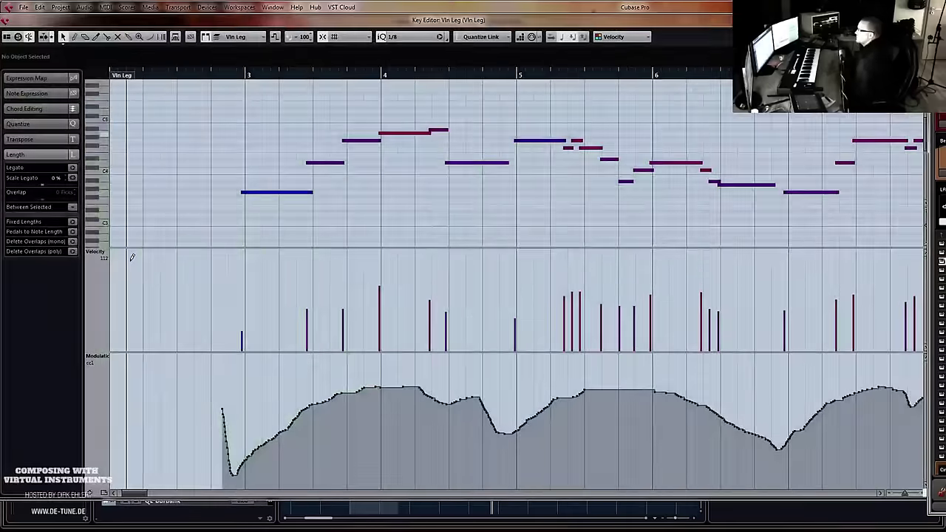
key(Return)
double_click(354, 93)
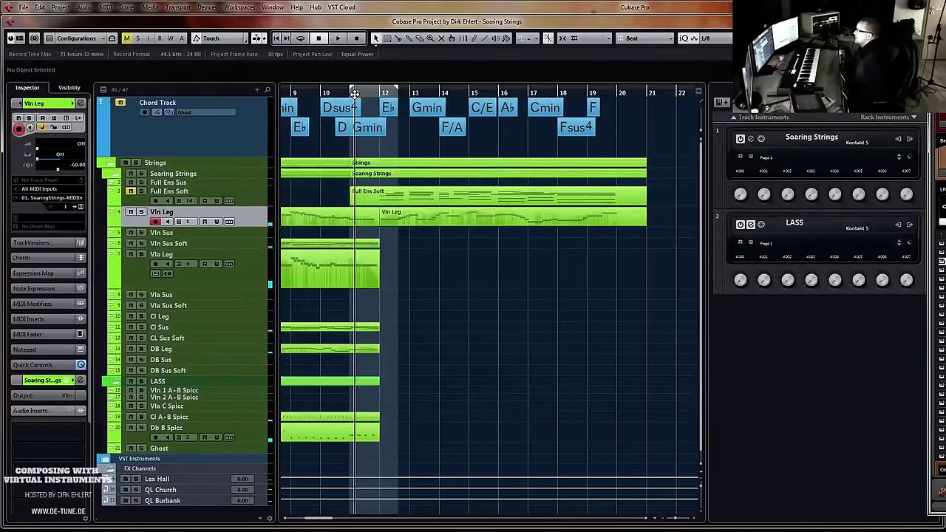
key(h)
key(h)
key(h)
key(h)
key(h)
key(h)
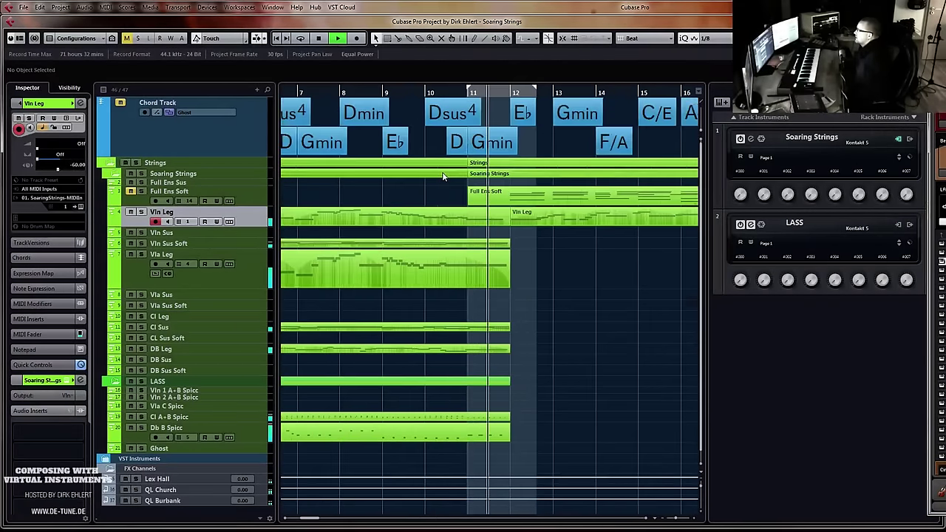
key(g)
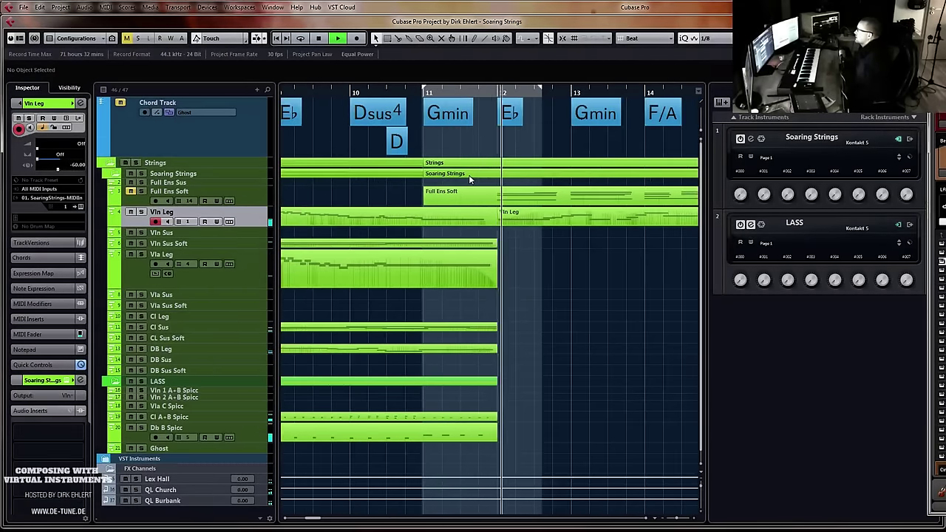
key(space)
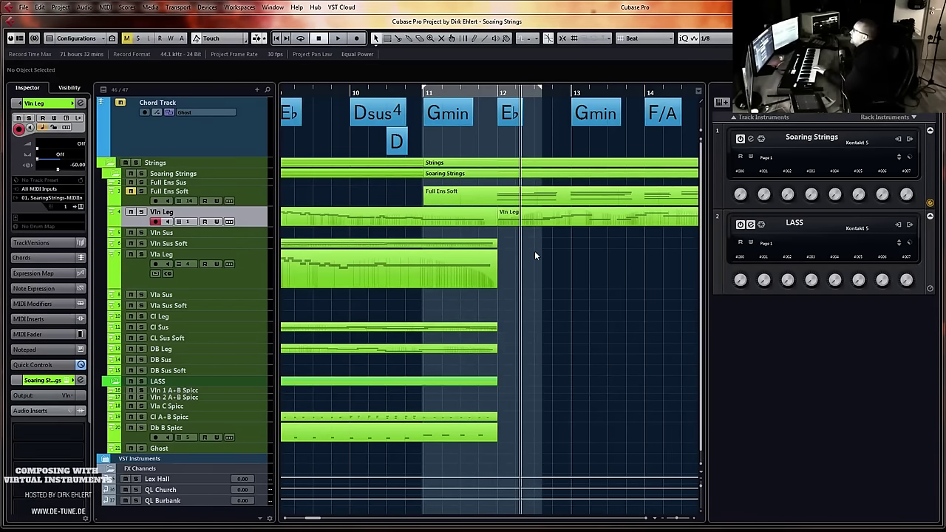
Record a new cello legato take on the Cl Leg track from bar 11 to about bar 14
click(196, 318)
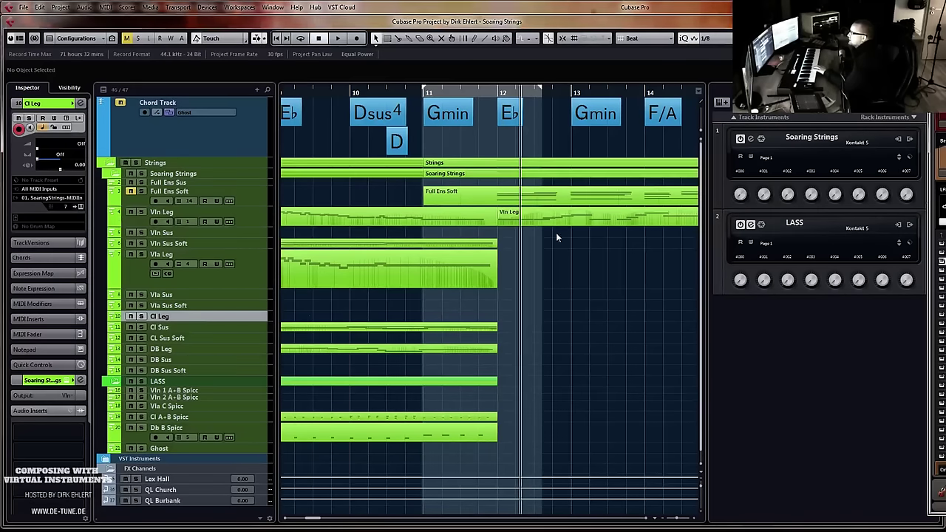
click(426, 96)
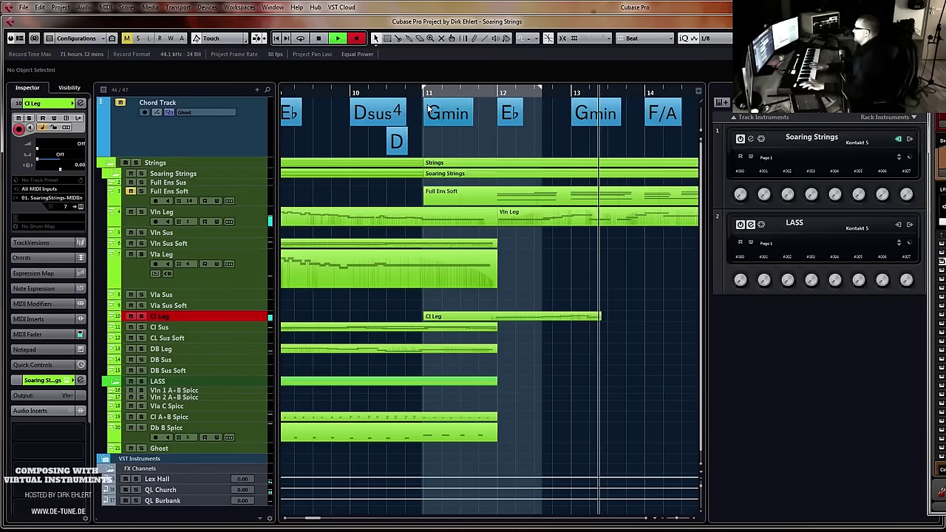
key(space)
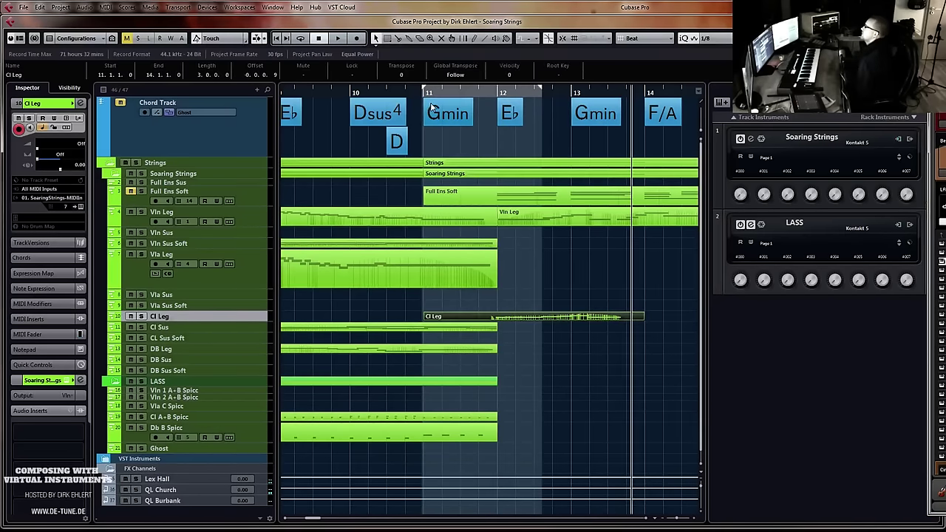
Delete the short Cl Leg take and record a longer cello take from bar 11 to about bar 20
key(Delete)
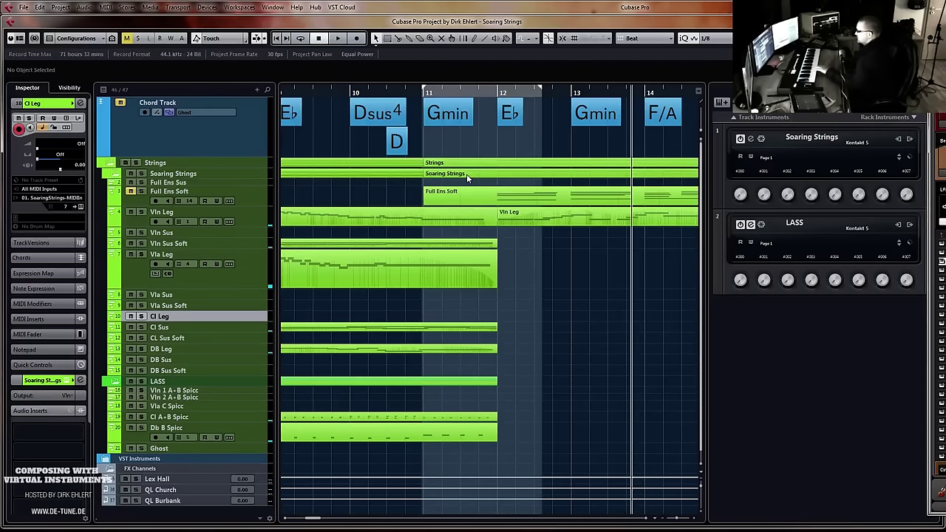
key(KP_1)
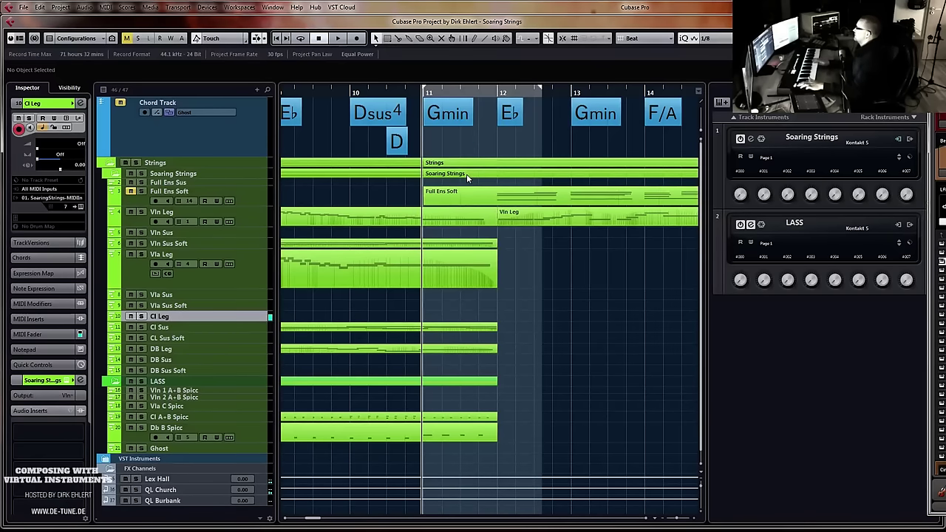
key(KP_Multiply)
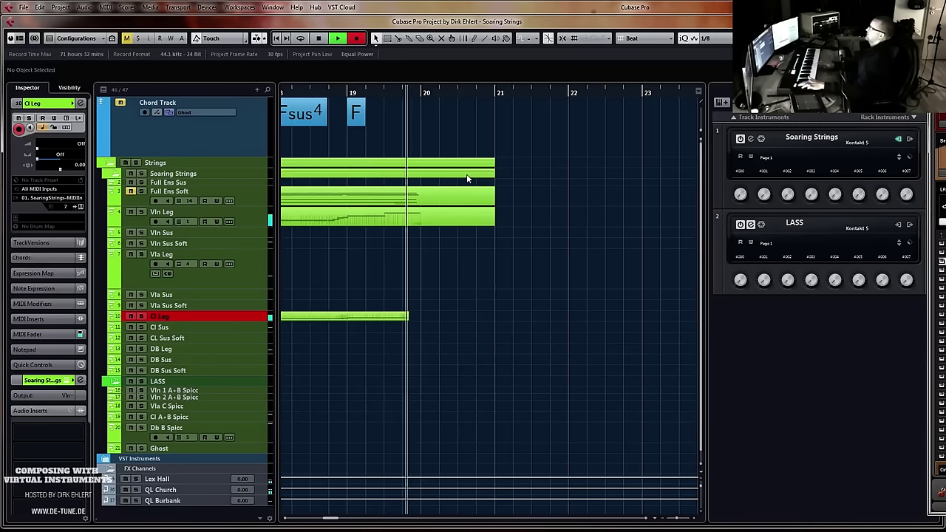
key(space)
Delete the Cl Leg take and re-record the cello line from bar 11 to about bar 20
scroll(473, 245, left, 5)
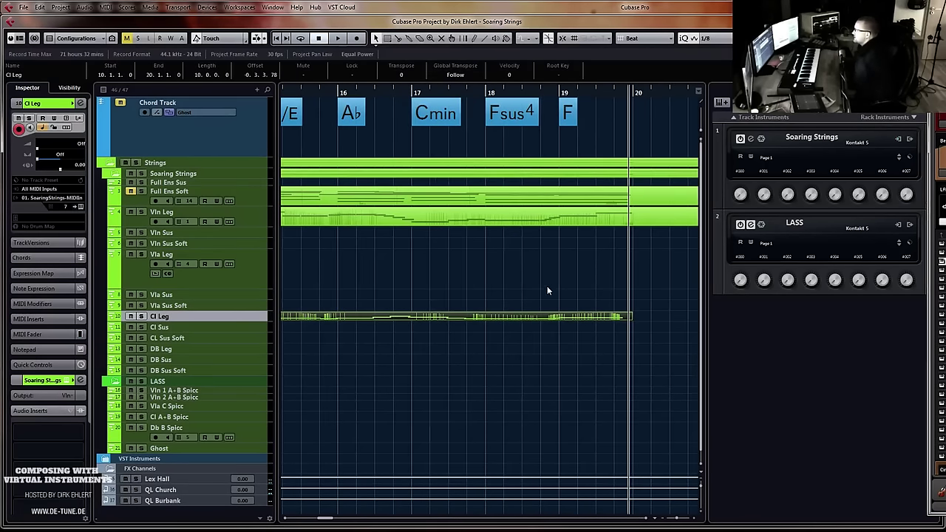
drag(548, 287, 573, 347)
key(Delete)
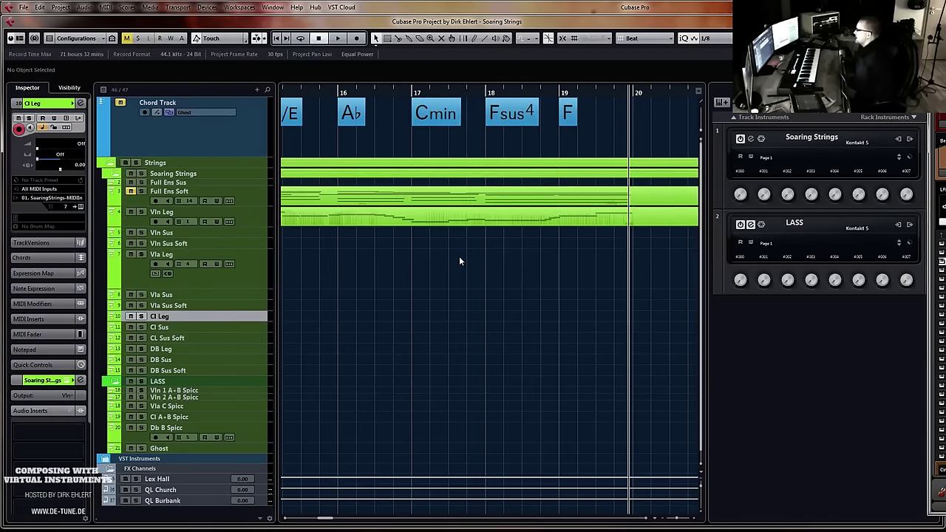
key(KP_1)
key(KP_Multiply)
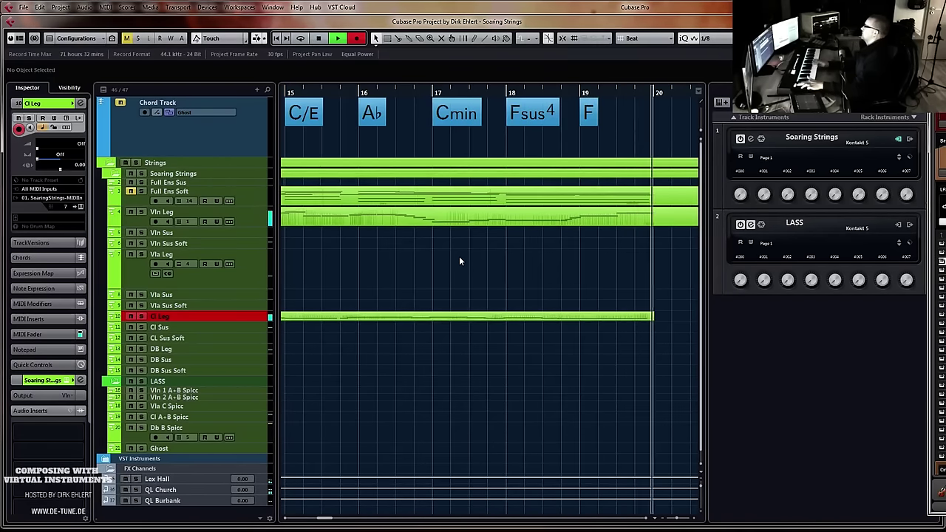
key(space)
scroll(355, 296, left, 10)
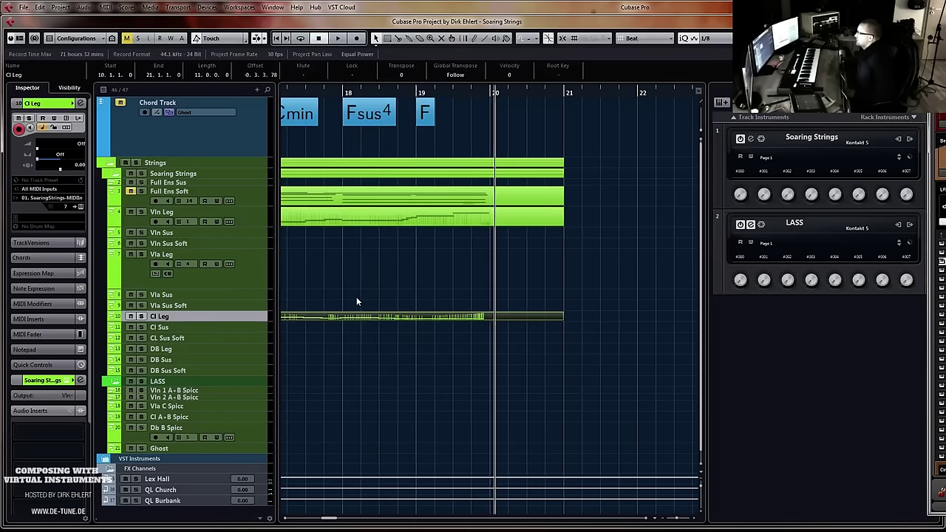
Record a double bass legato line on the DB Leg track from bar 11 to about bar 20
key(g)
key(g)
key(g)
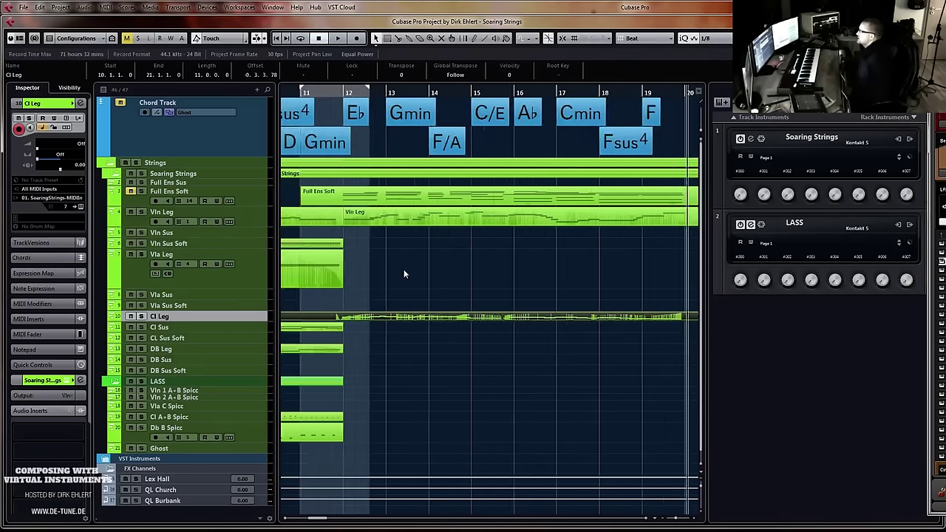
scroll(406, 262, left, 7)
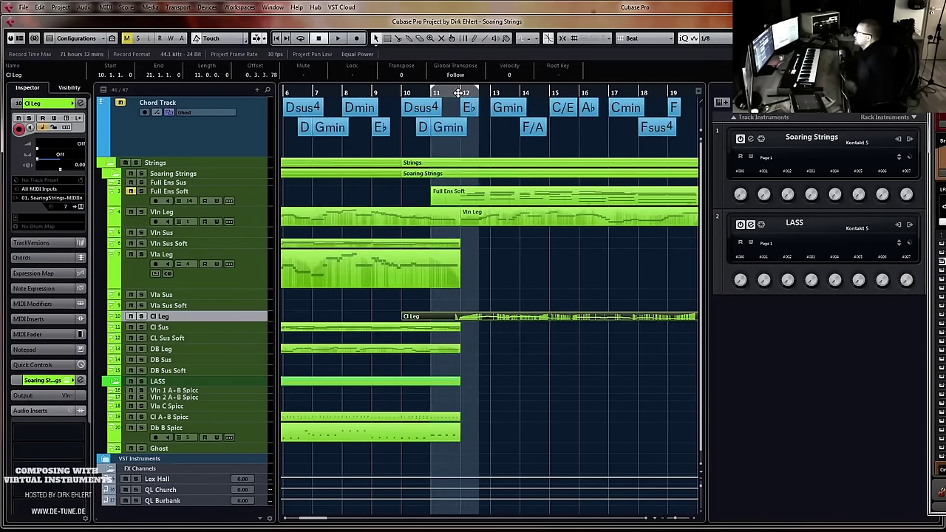
click(192, 349)
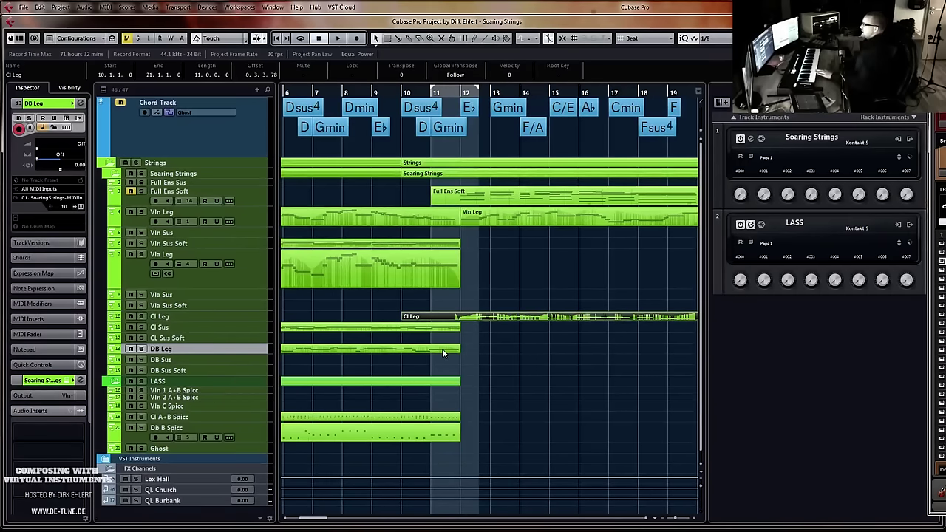
key(KP_1)
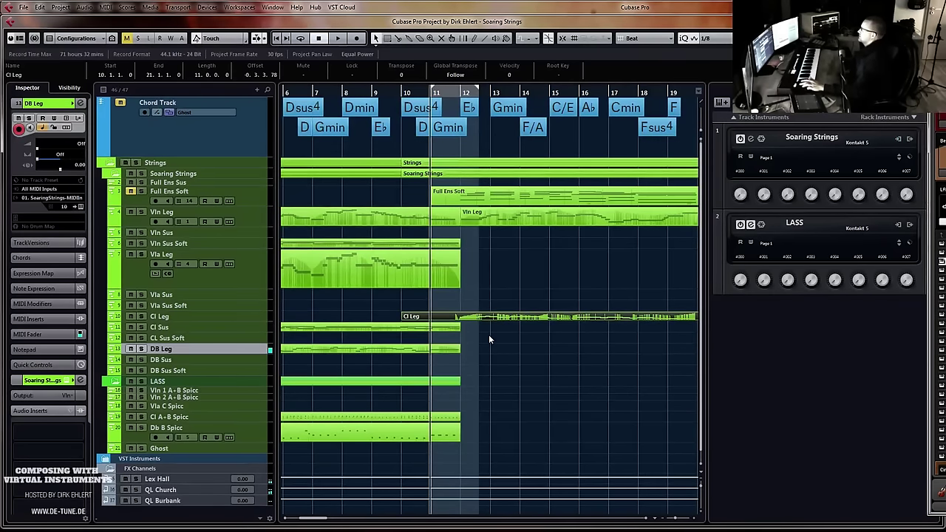
key(KP_Multiply)
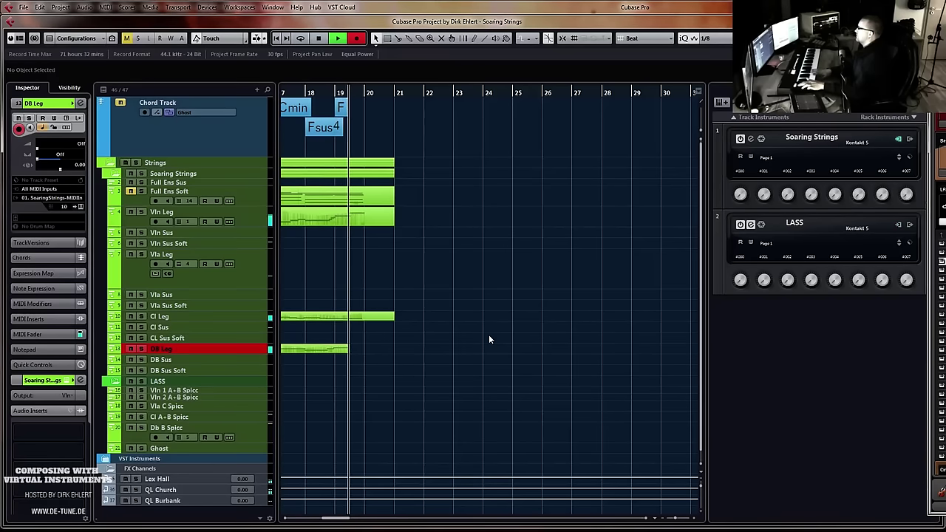
key(space)
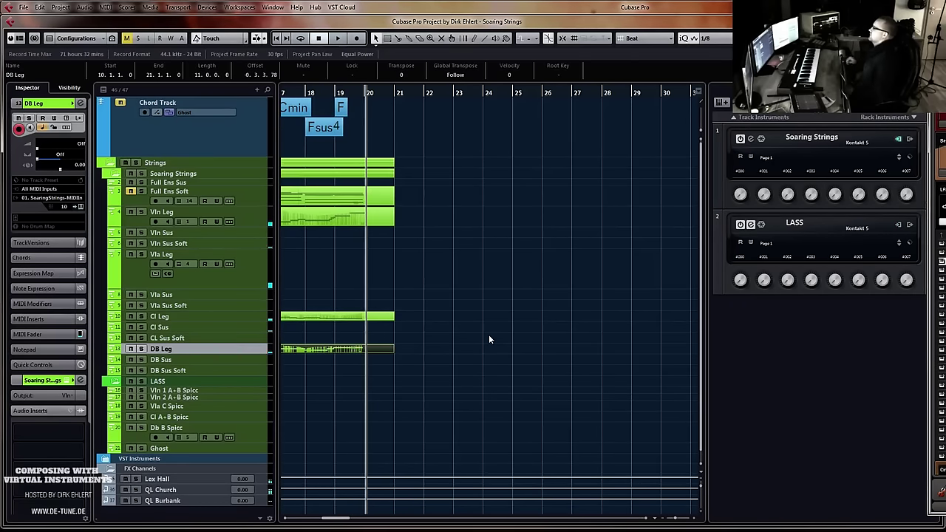
Arm the Vla Leg track, rehearse against playback from bar 11, and record a viola take to about bar 15
scroll(501, 229, left, 5)
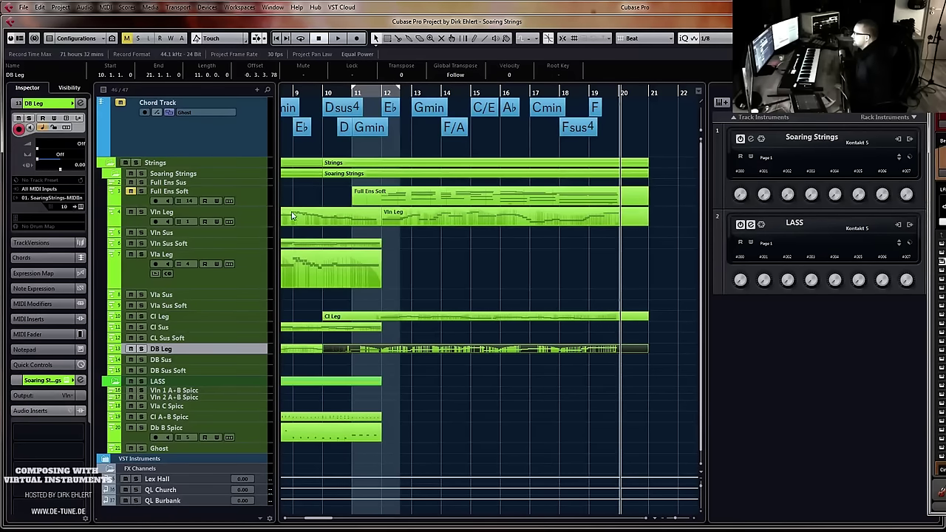
click(261, 273)
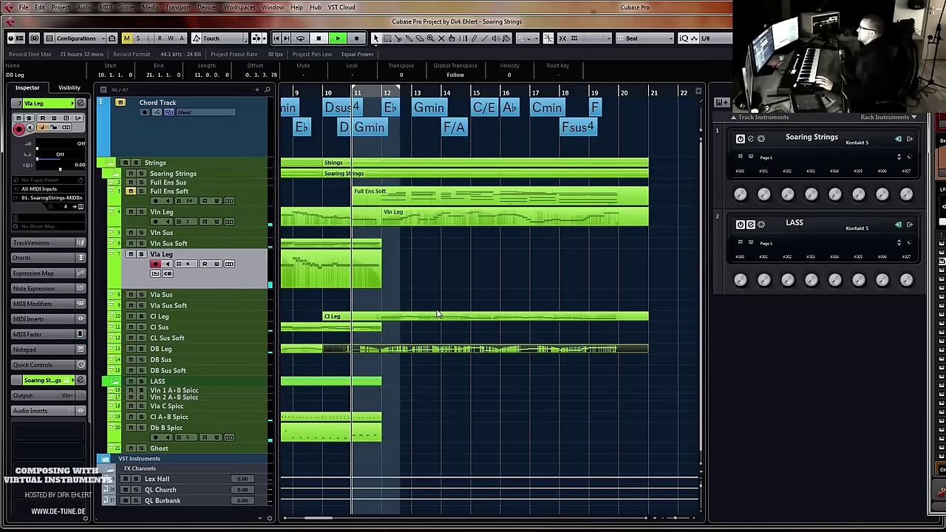
key(space)
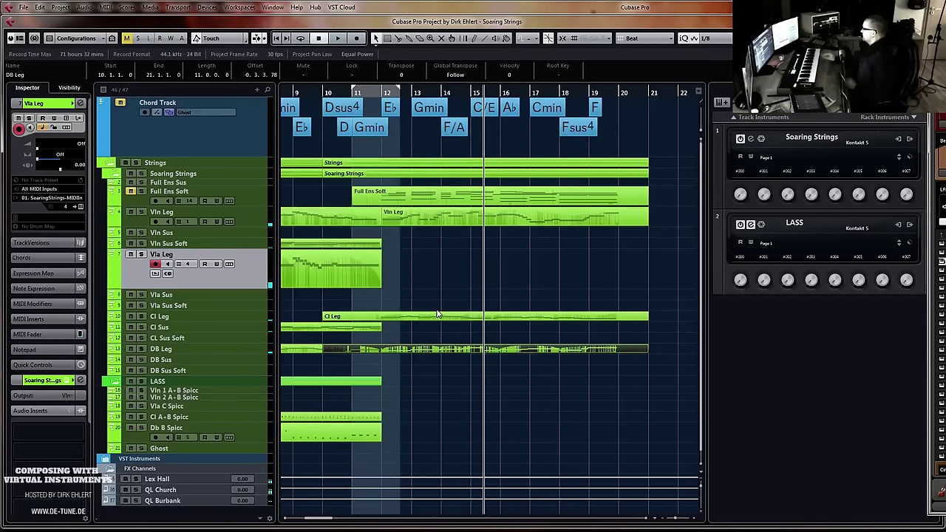
key(space)
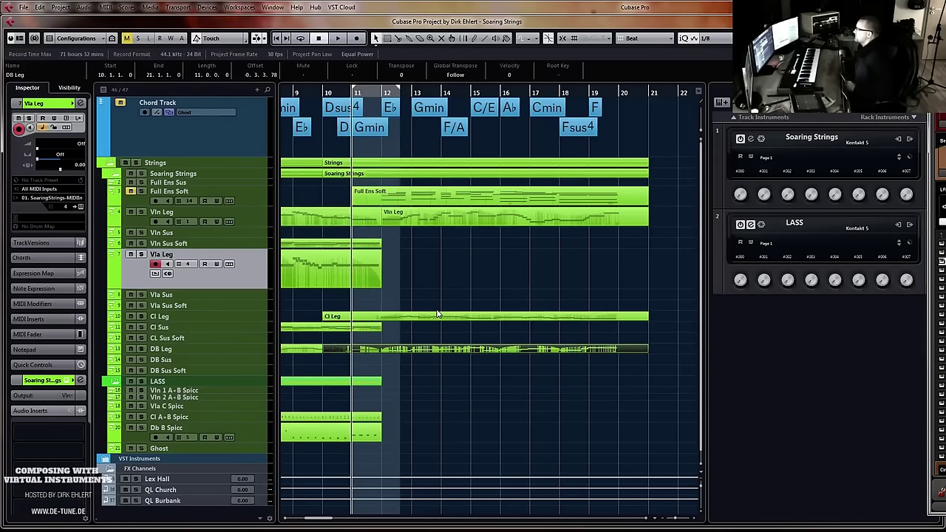
key(KP_Multiply)
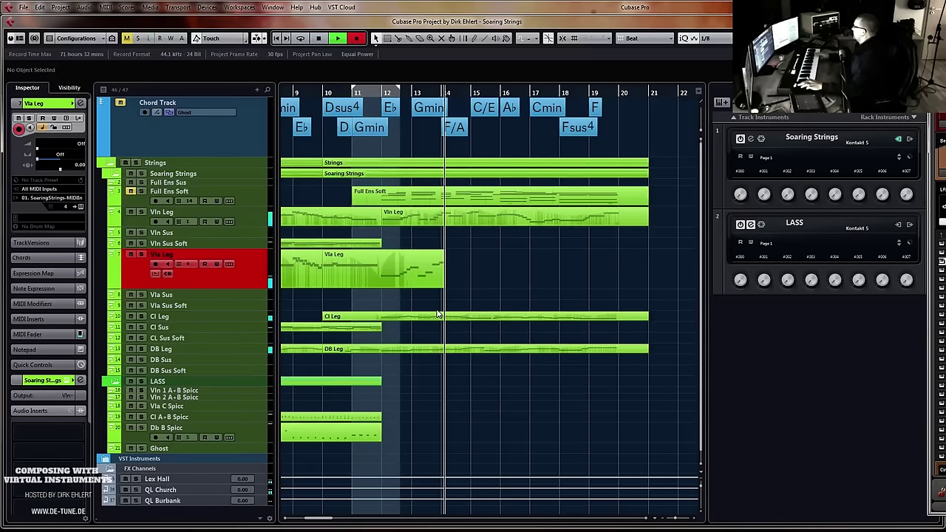
key(space)
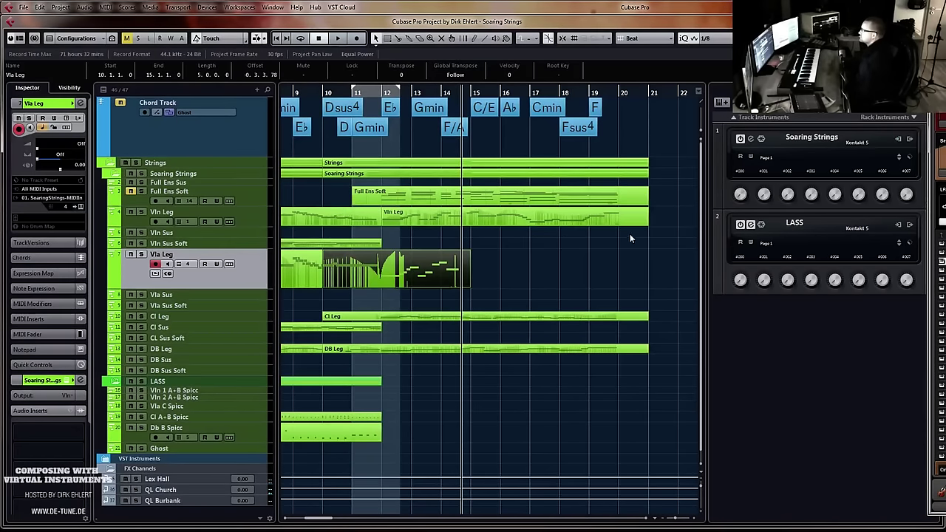
Open the Vln, Vla, Cl and DB Leg parts together in the Key Editor and delete the viola A#2 note near 13.2
drag(656, 219, 421, 406)
double_click(320, 219)
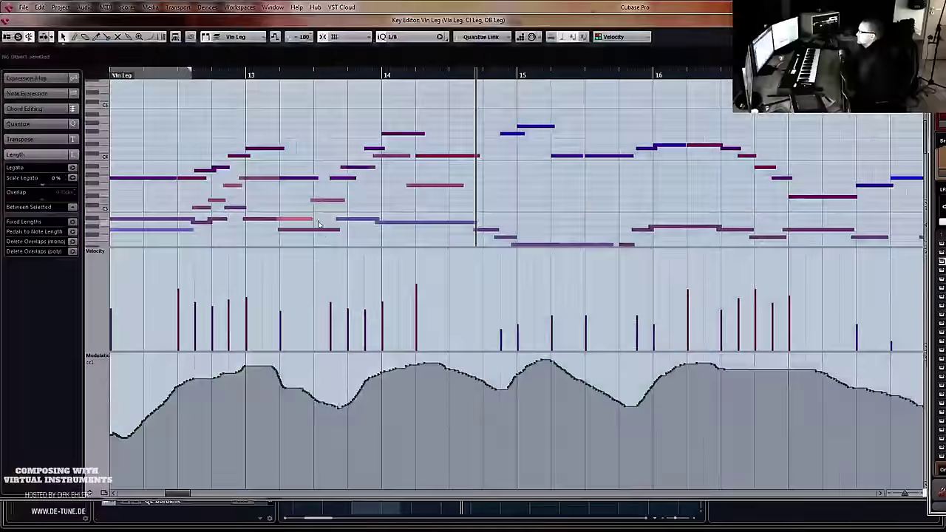
scroll(331, 196, left, 3)
click(436, 181)
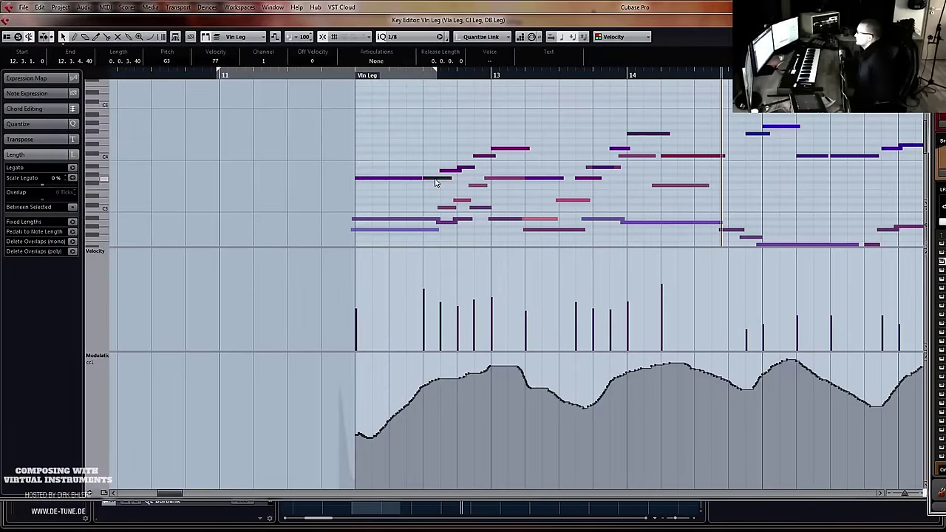
click(393, 219)
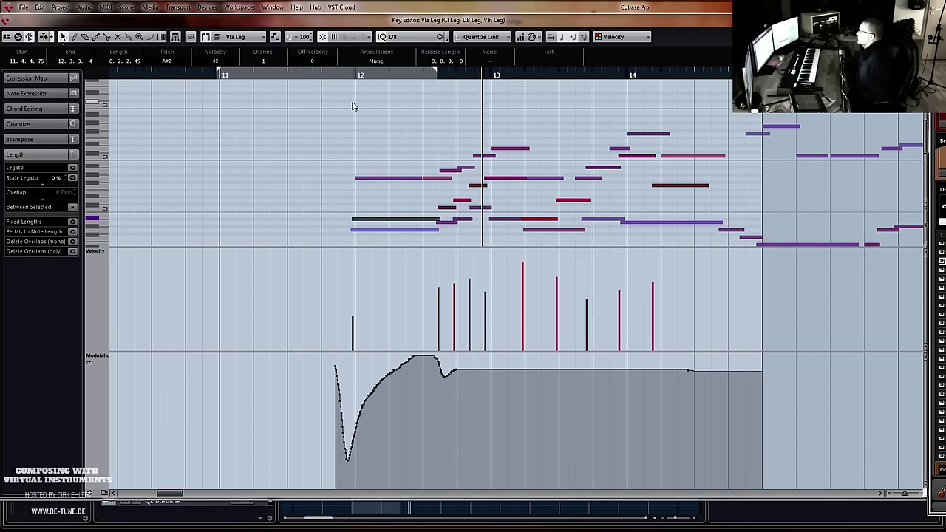
key(h)
key(h)
key(h)
key(h)
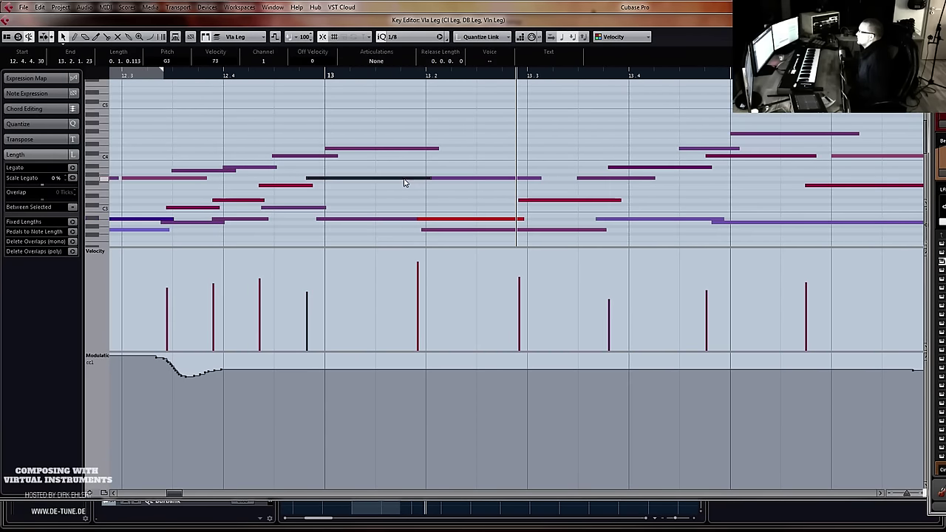
key(Delete)
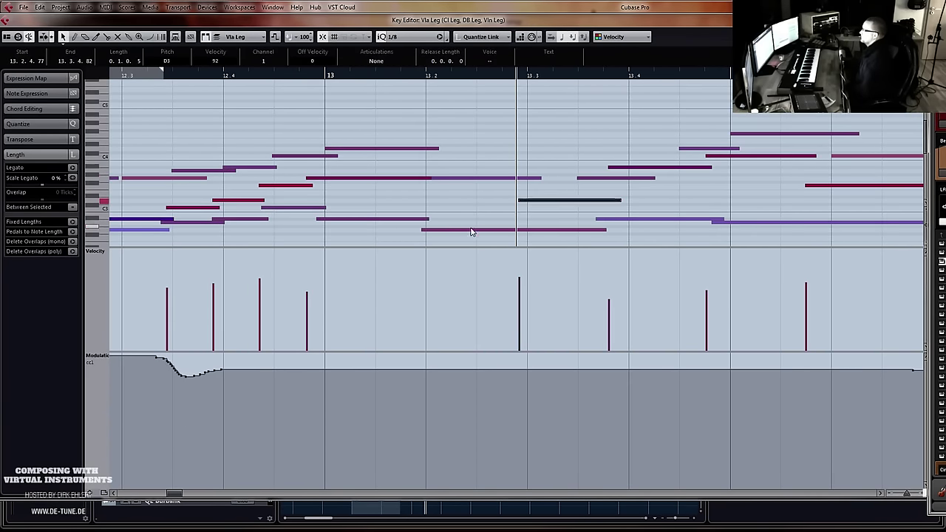
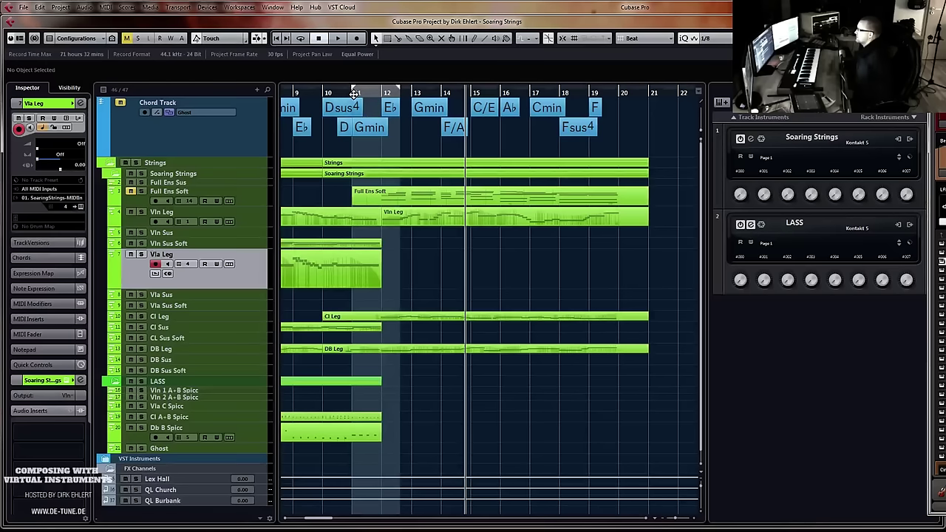
Rehearse the viola line from bar 11 and record a new Vla Leg take through to about bar 20
click(351, 93)
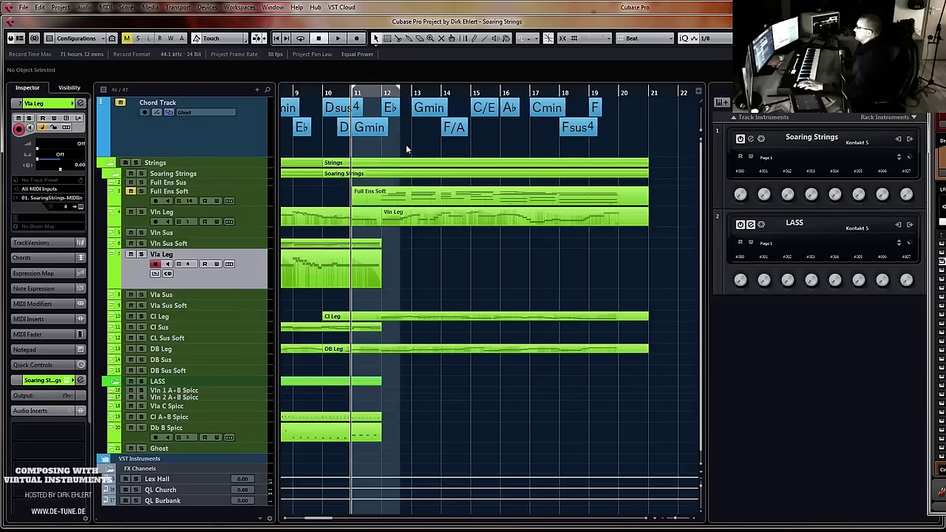
key(space)
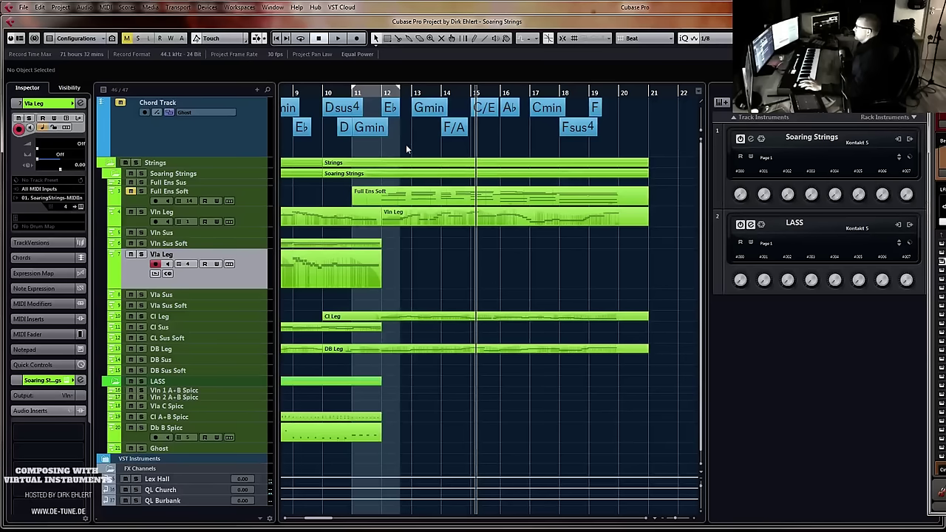
click(355, 92)
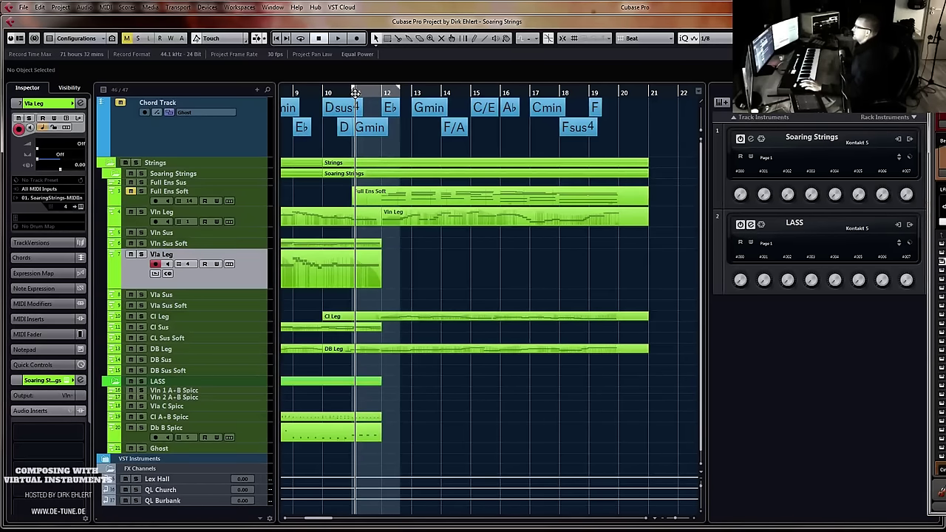
key(KP_Multiply)
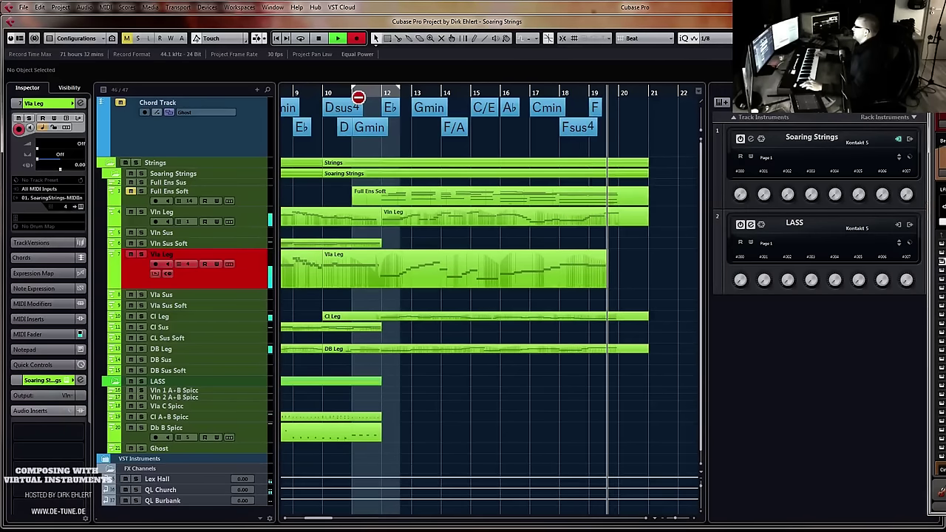
key(space)
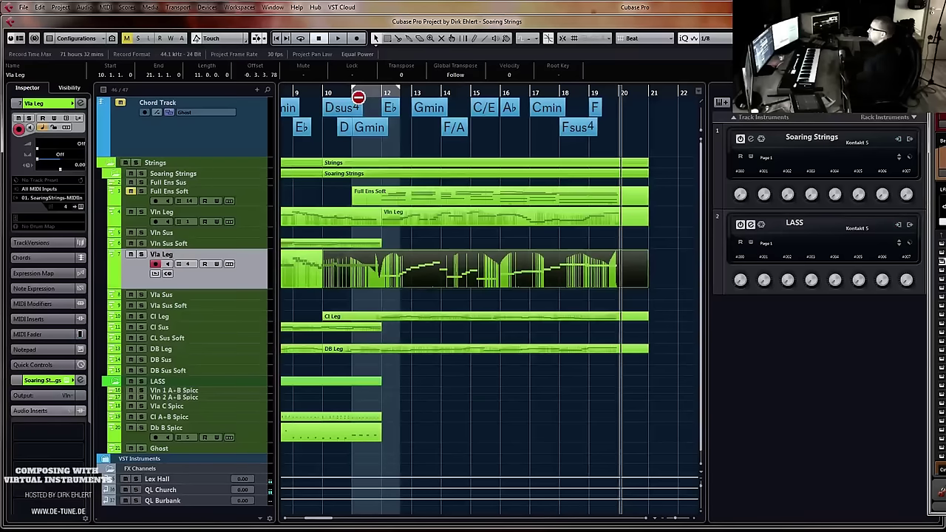
Open the Vln Leg, Vla Leg, Cl Leg and DB Leg parts together in the Key Editor, showing their full length
drag(667, 217, 497, 384)
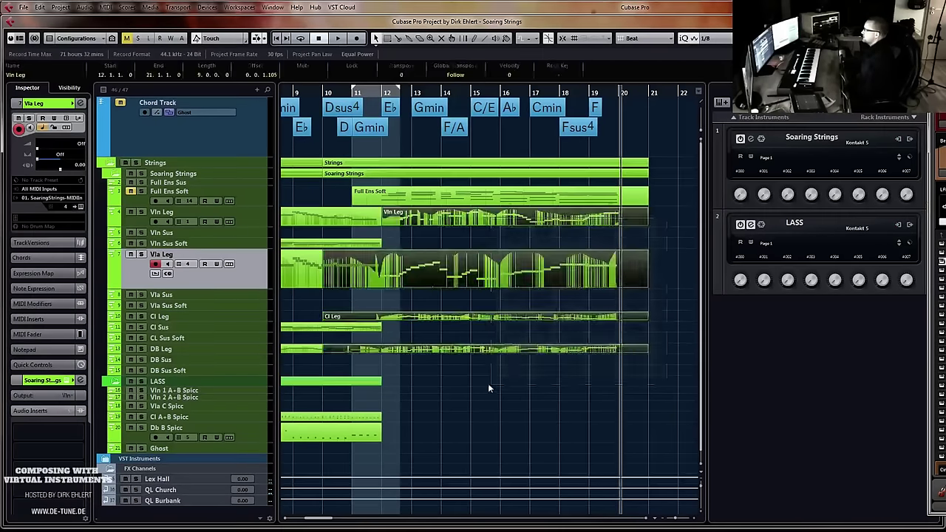
key(Return)
key(g)
key(g)
key(g)
key(g)
key(g)
key(g)
key(g)
key(g)
key(g)
key(g)
key(g)
key(g)
key(g)
key(g)
key(g)
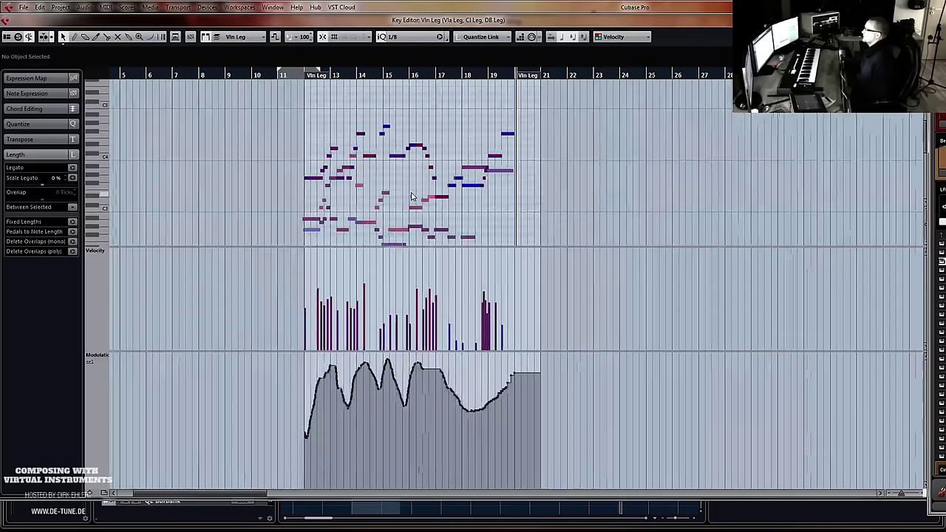
Play back the four string parts from bar 12, checking bars 12 and 13 close up
click(303, 76)
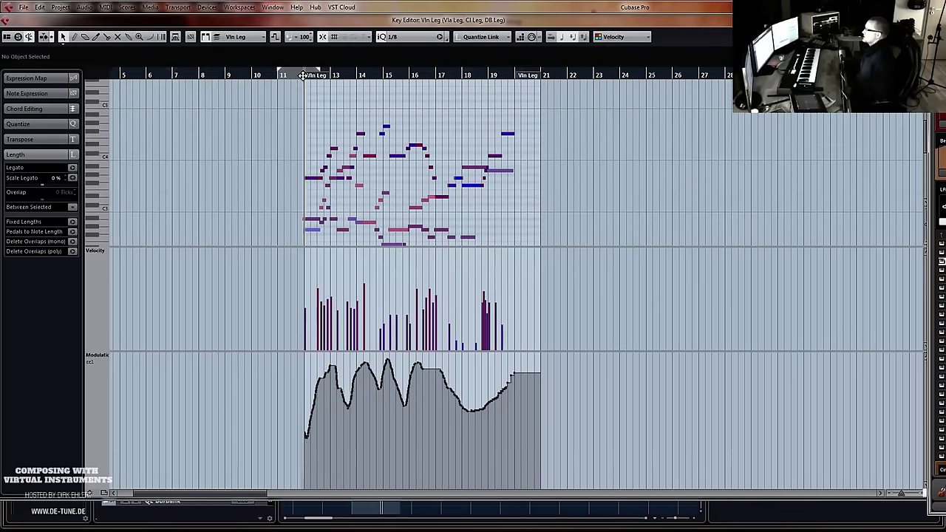
key(h)
key(h)
key(h)
key(h)
scroll(685, 153, down, 3)
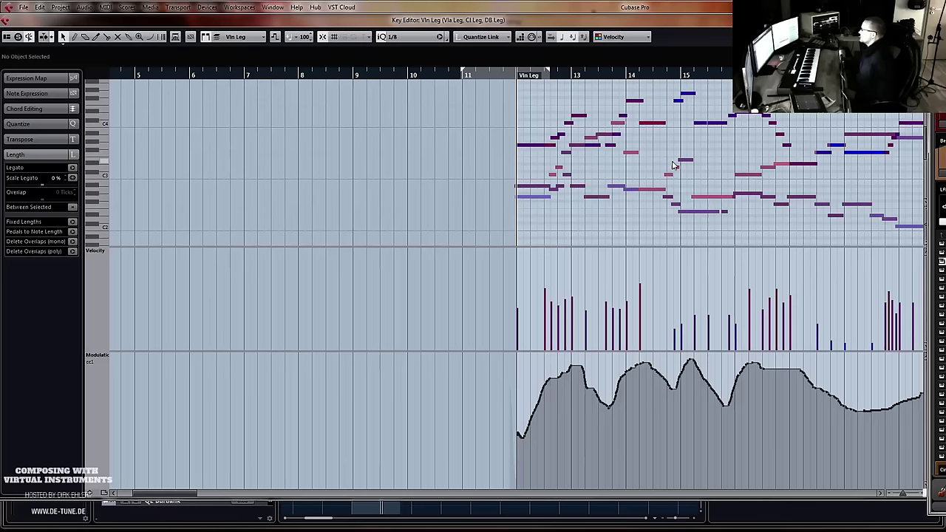
key(h)
key(h)
key(h)
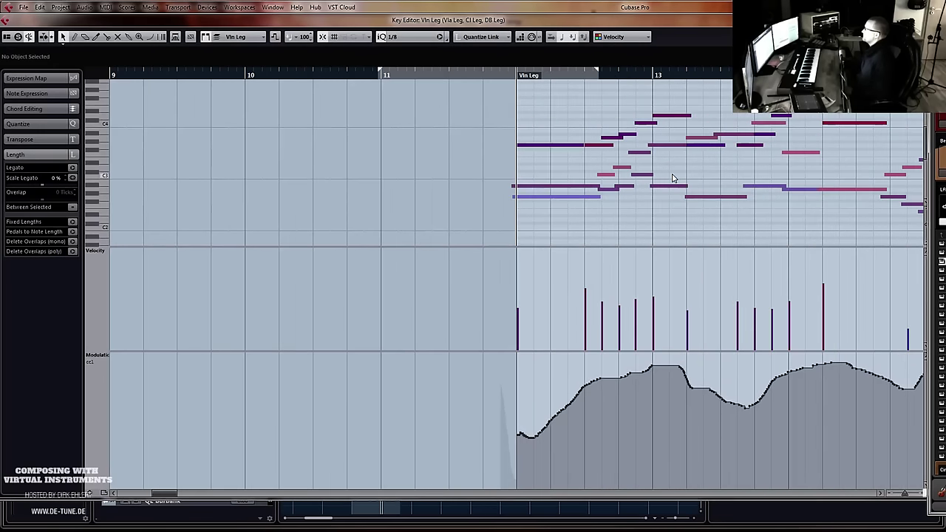
key(space)
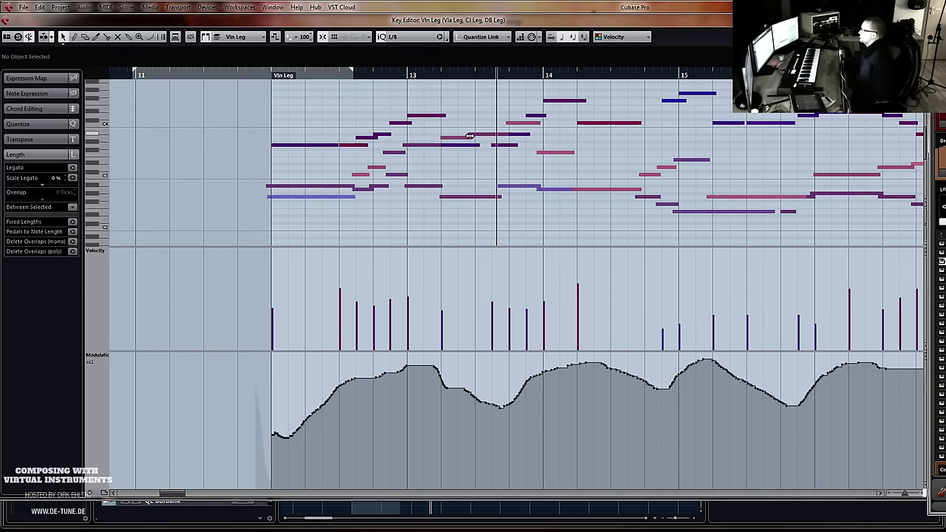
Delete the viola A3 note near 13.1.4, extend the following A#3 back to that position, and play from about 12.3
click(465, 137)
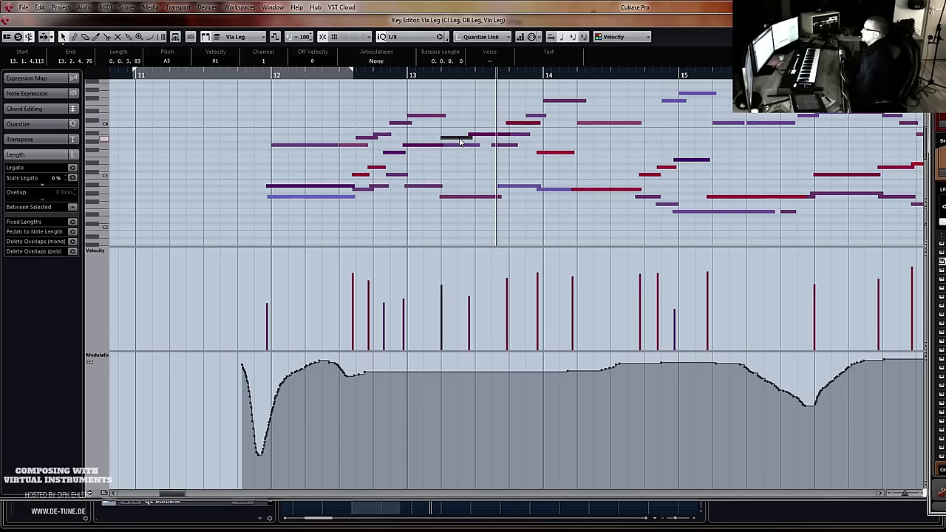
drag(470, 136, 444, 140)
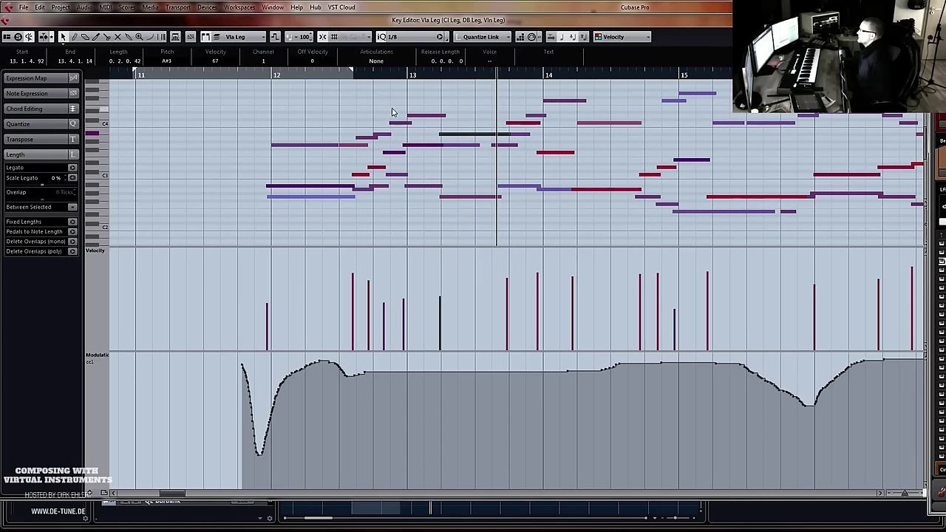
click(353, 74)
key(space)
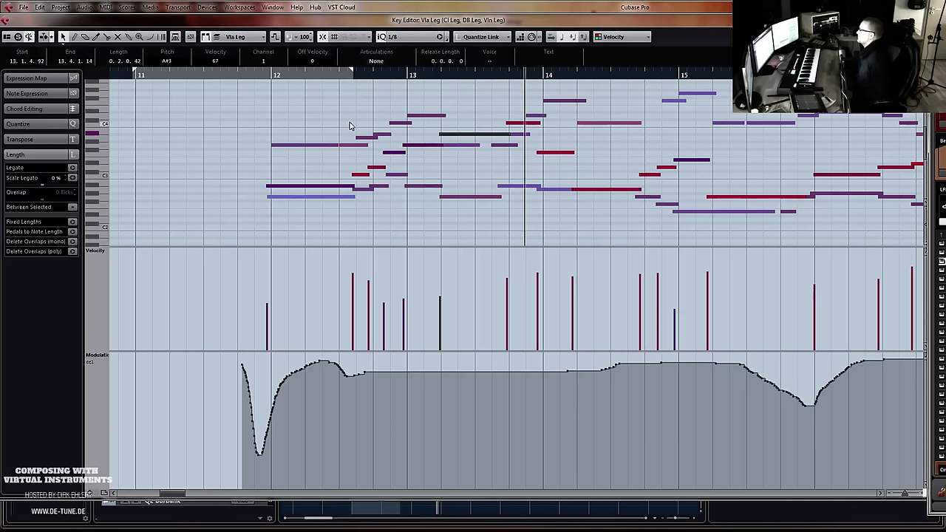
Lower the viola C4 note at 13.3.4 to G3 and play the passage again from late in bar 12
drag(522, 125, 534, 151)
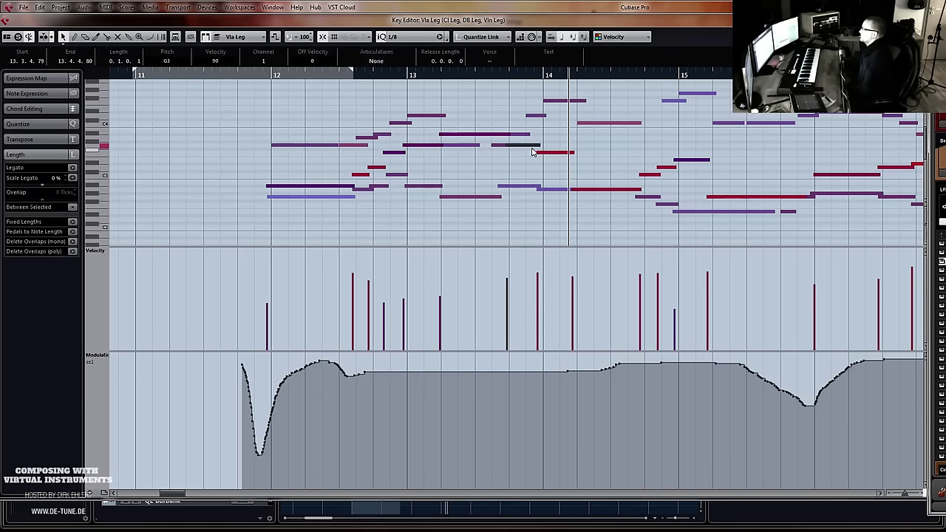
click(397, 76)
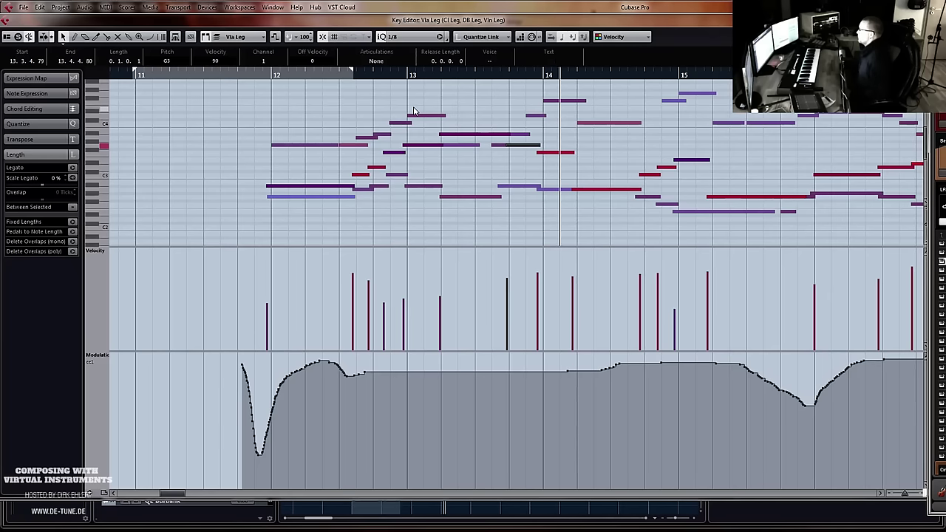
key(g)
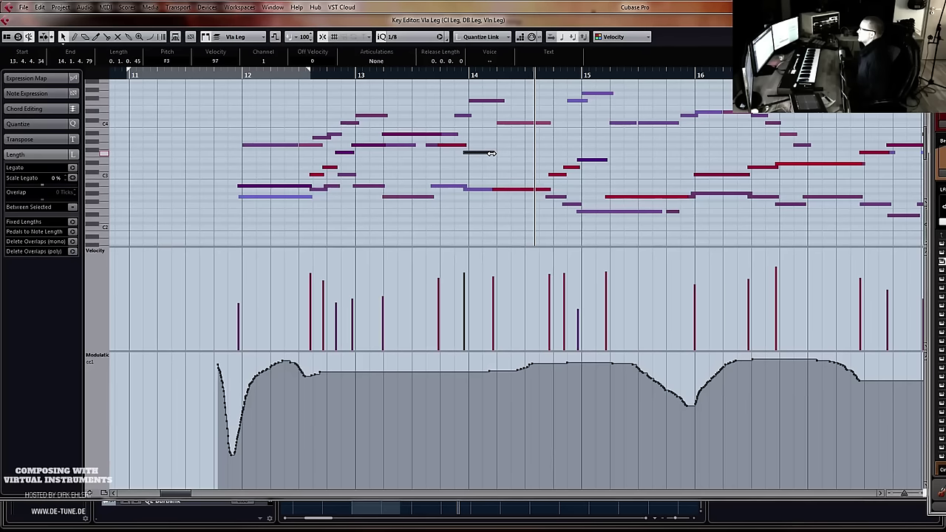
Lengthen the viola F3 at bar 14 to about 14.3.2 and set the start of the viola A2 to 14.3.1
drag(491, 153, 533, 162)
drag(495, 191, 526, 193)
click(498, 190)
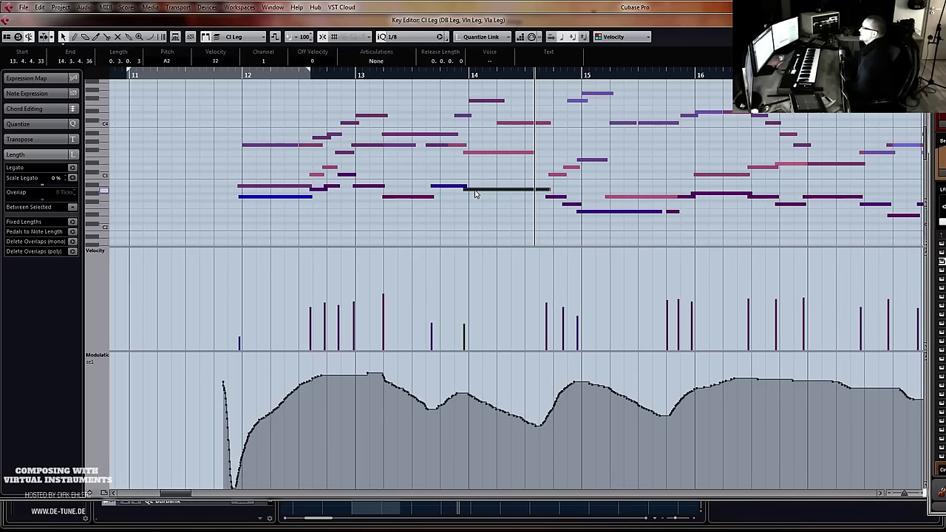
Compare the viola and Cl notes in bar 14, raise the viola A2 to C3 and extend it back to 14.2.1
click(481, 153)
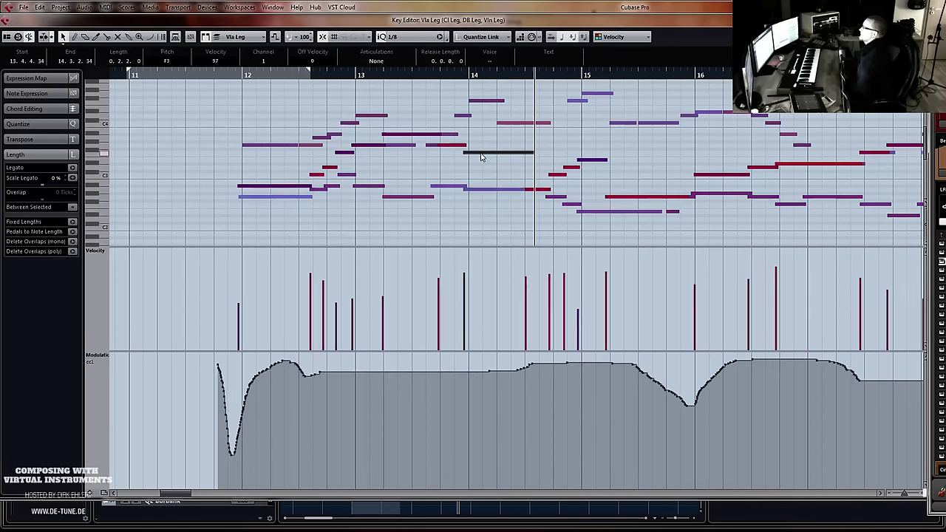
click(484, 190)
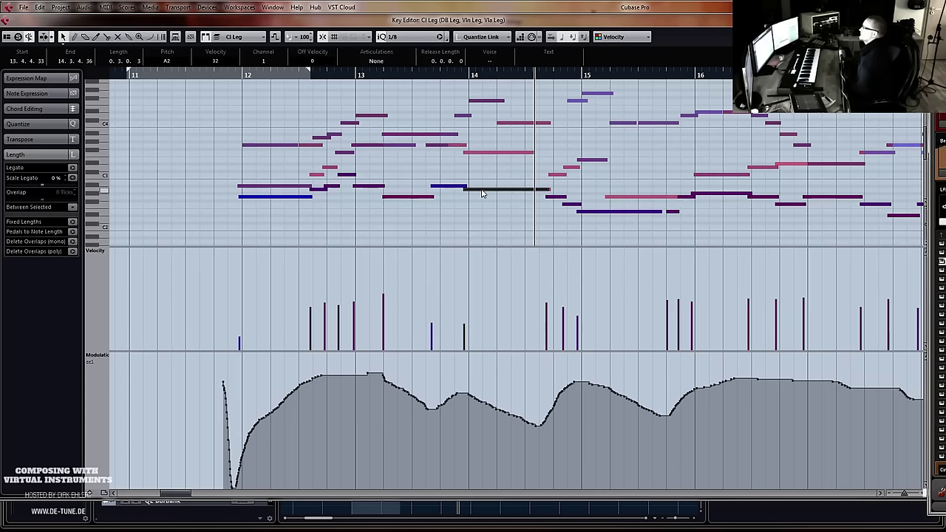
click(518, 153)
click(533, 191)
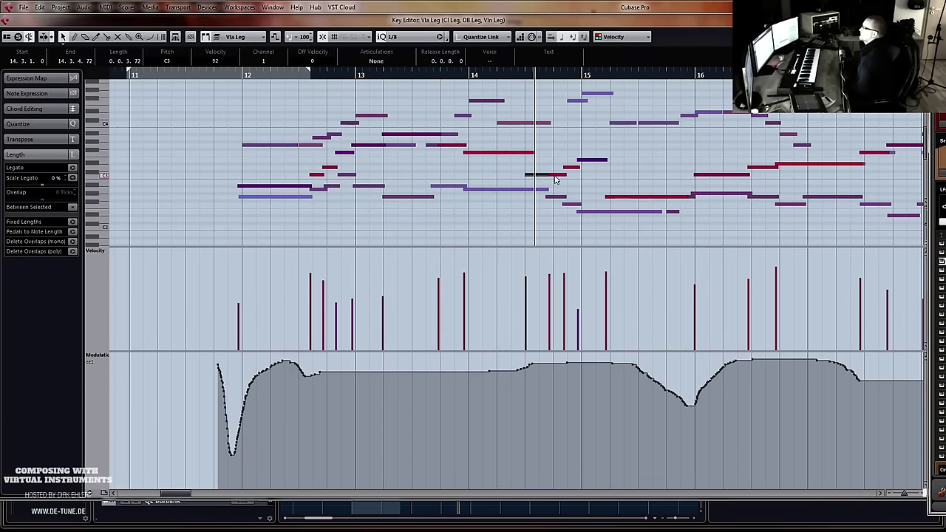
drag(549, 176, 499, 178)
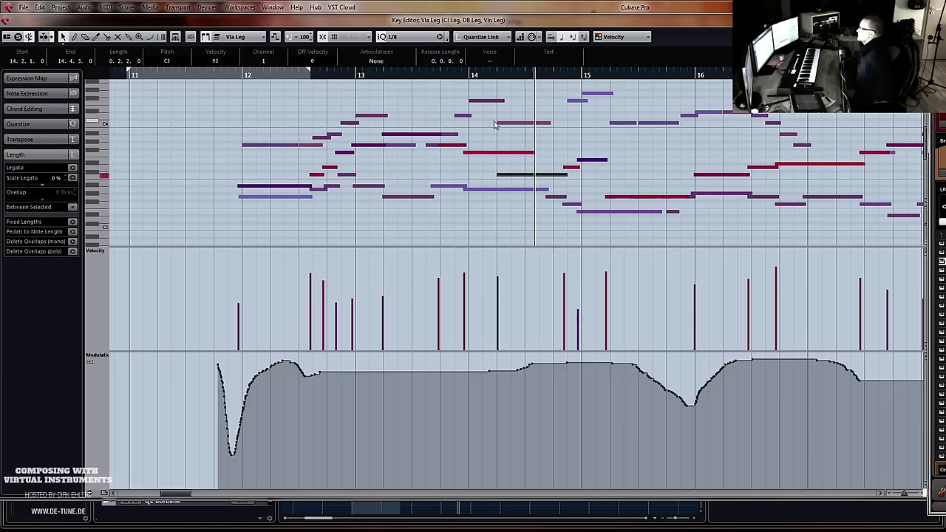
Audition the violin, viola, Cl and DB notes of the bar 14 harmony one by one
click(486, 101)
click(509, 123)
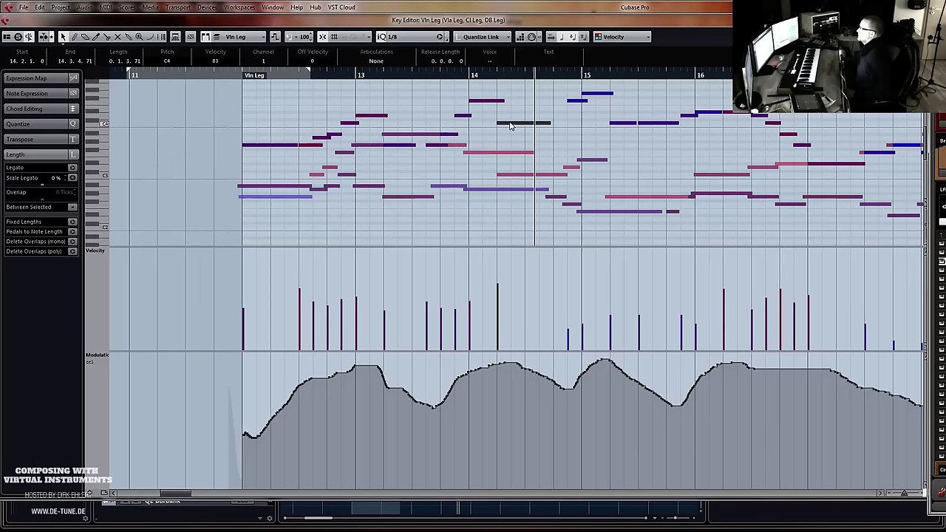
click(487, 153)
click(512, 175)
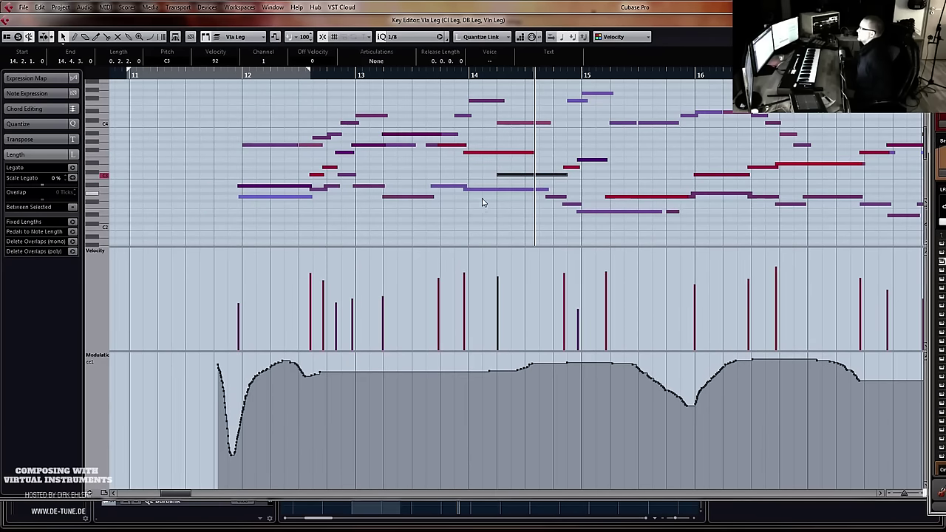
click(485, 190)
scroll(484, 214, down, 3)
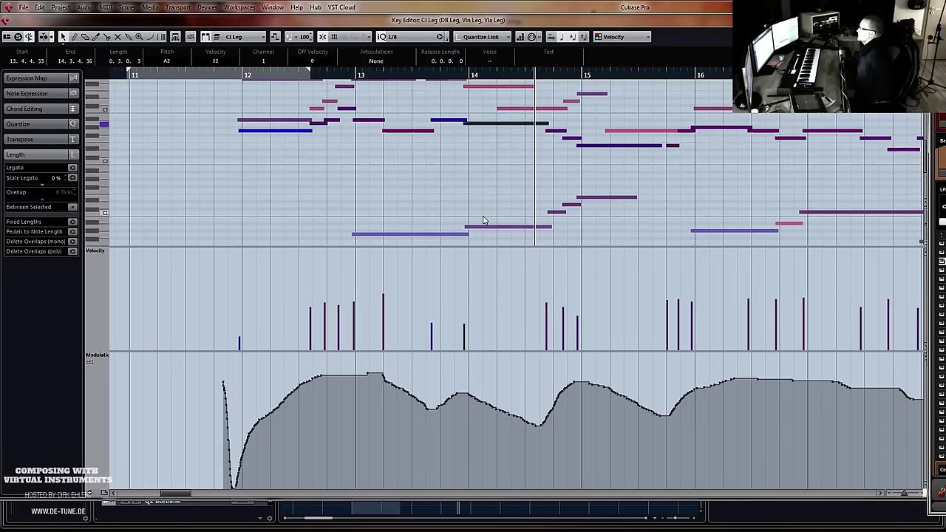
click(487, 227)
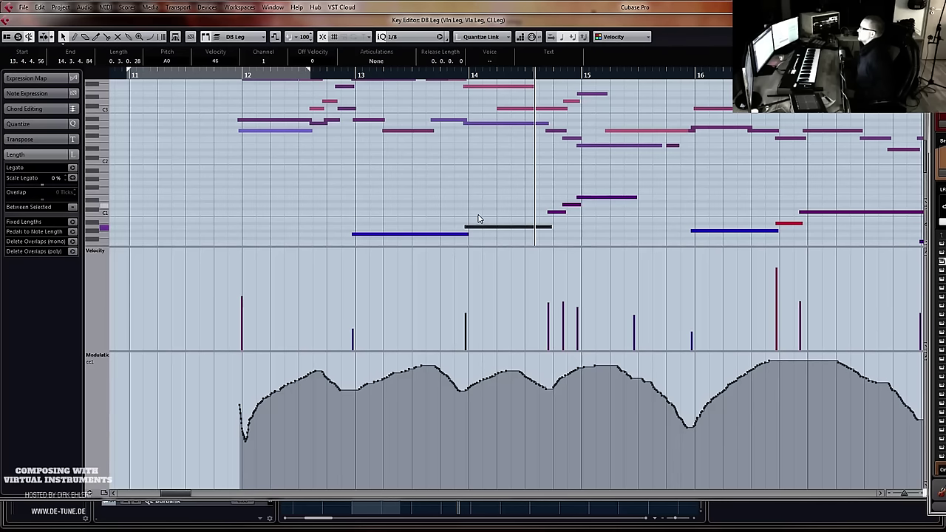
scroll(478, 219, down, 2)
click(441, 205)
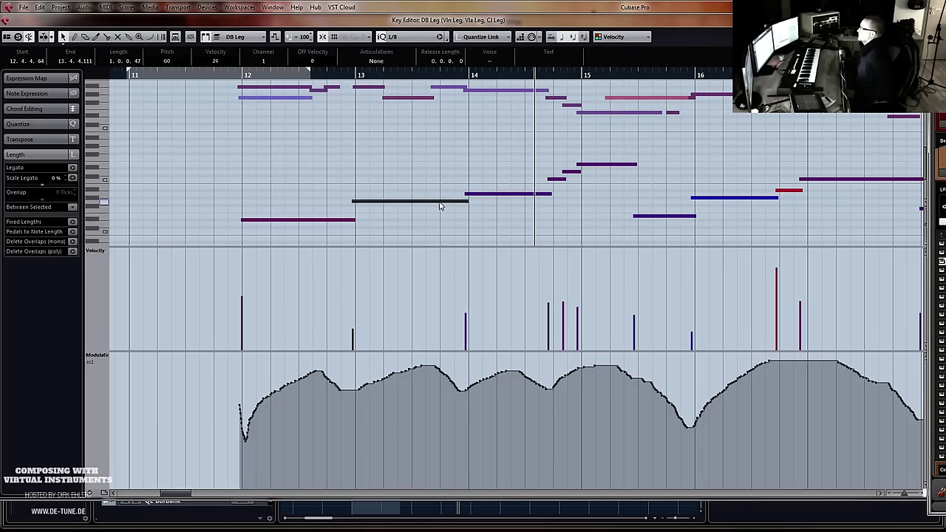
click(485, 195)
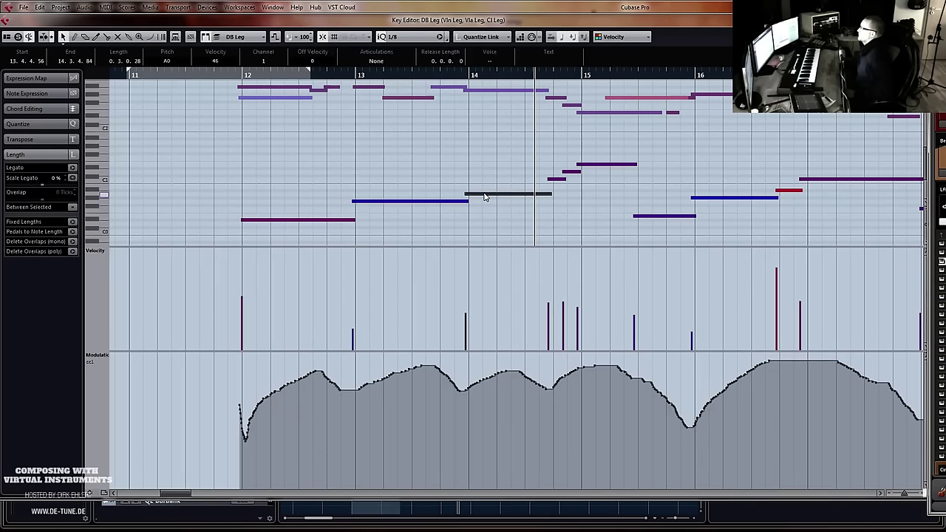
Play from about 12.2, delete the two short DB notes before bar 15, and shift the DB E1 to 15.1.1
click(273, 75)
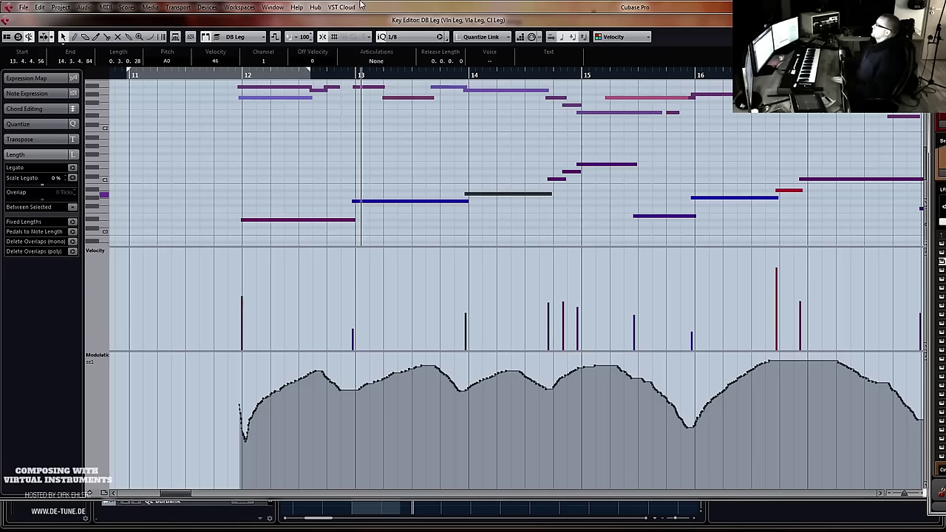
scroll(570, 143, up, 2)
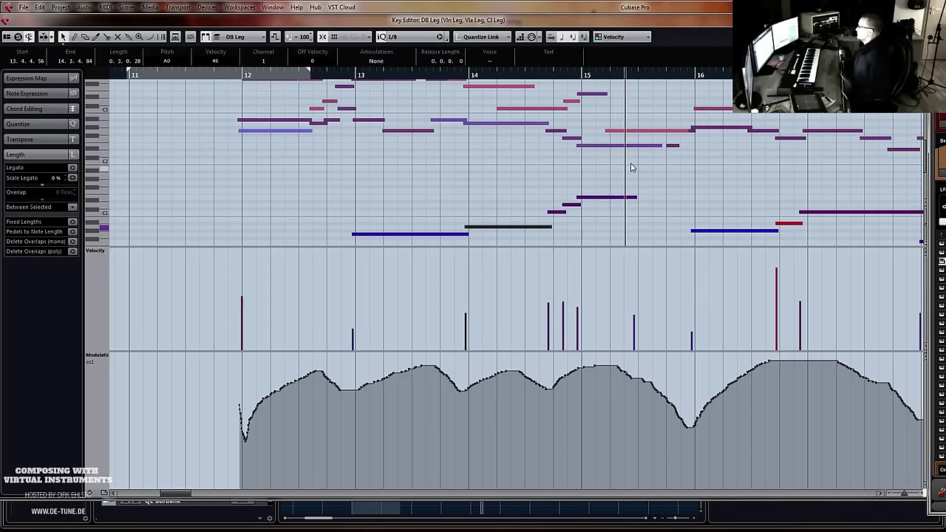
scroll(635, 193, down, 2)
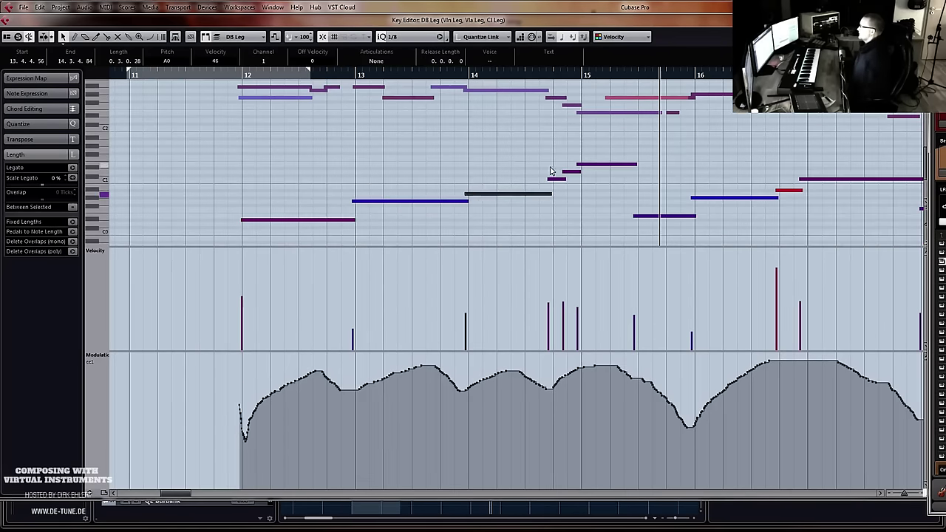
drag(550, 167, 597, 169)
key(Delete)
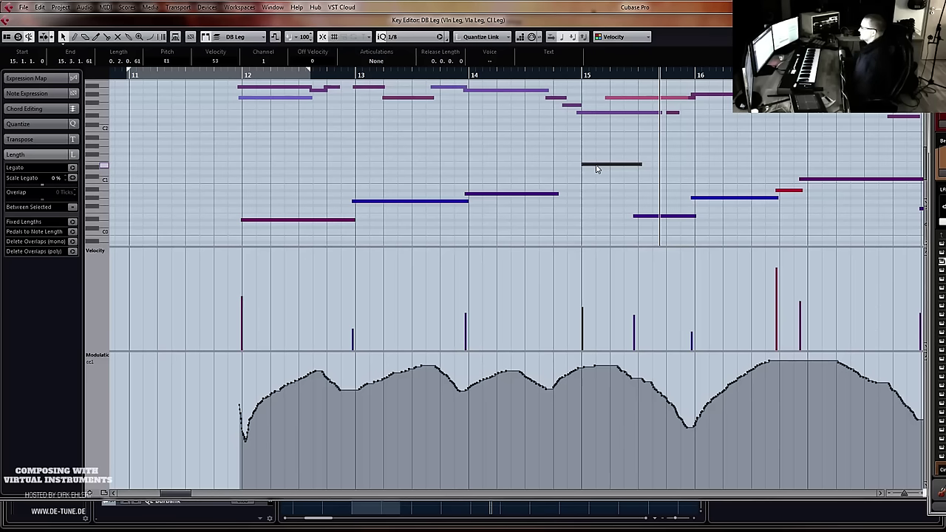
Start the DB E0 at 15.3.1 and raise it an octave to E1, and lower the DB note at 15.1.1 to E0
click(644, 215)
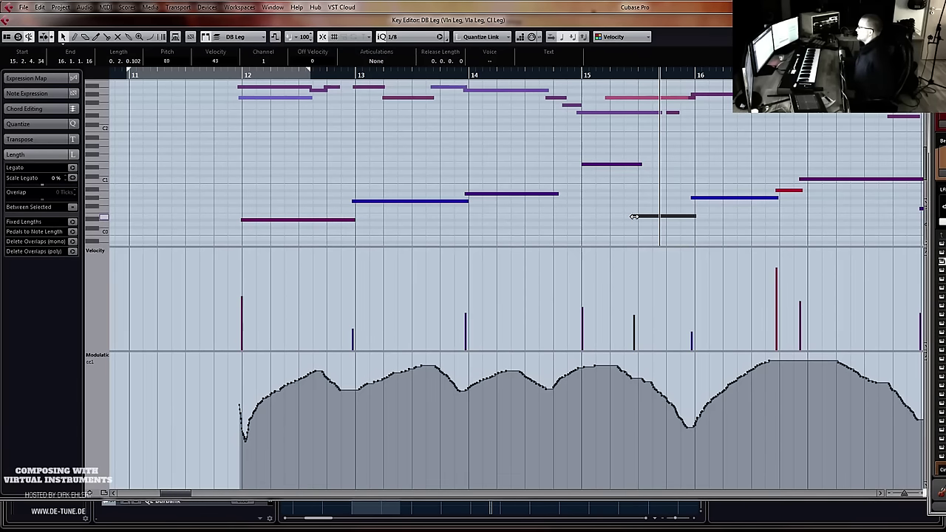
drag(633, 216, 640, 218)
key(shift+Up)
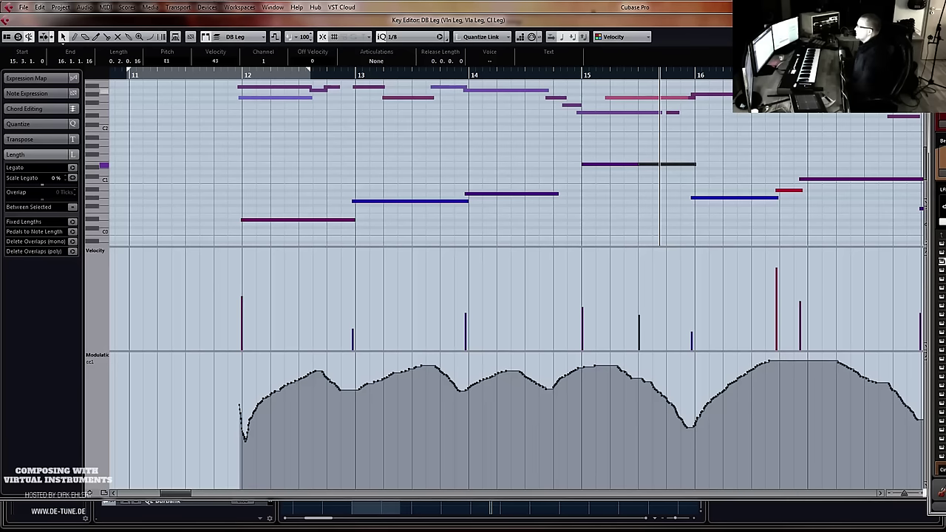
click(605, 164)
key(shift+Down)
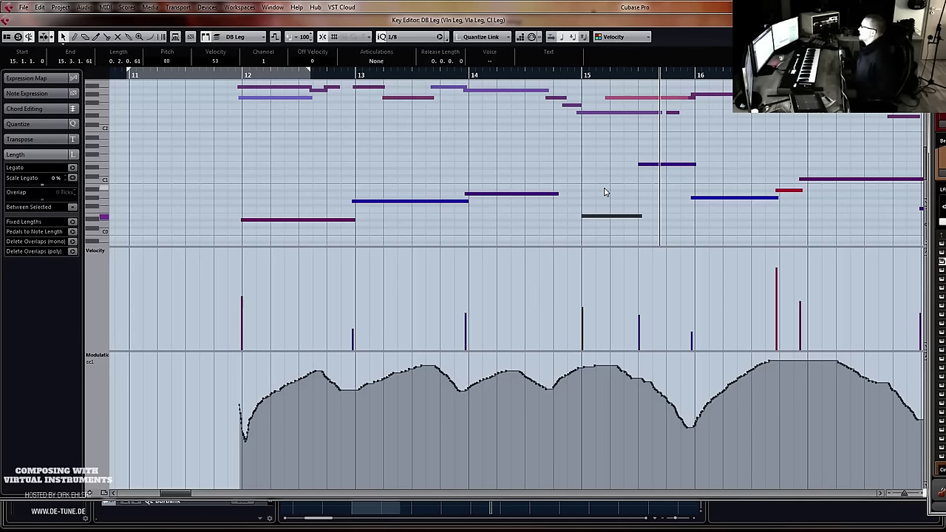
Shorten the DB A0 to end near 14.4.1 and play the arrangement from bar 13
drag(557, 193, 553, 193)
click(354, 75)
key(space)
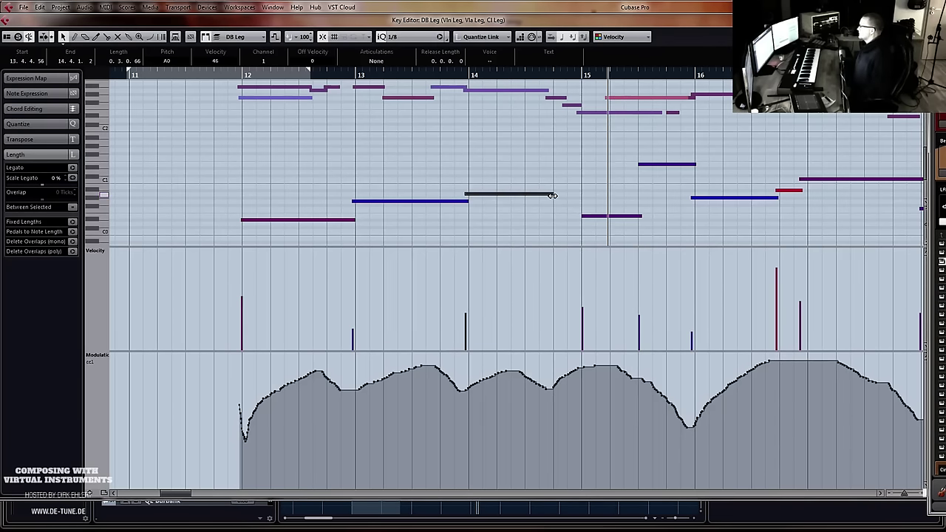
Fit the DB A0 into the first half of bar 14, add a second A0 from 14.3 to bar 15, and play it
drag(552, 195, 521, 202)
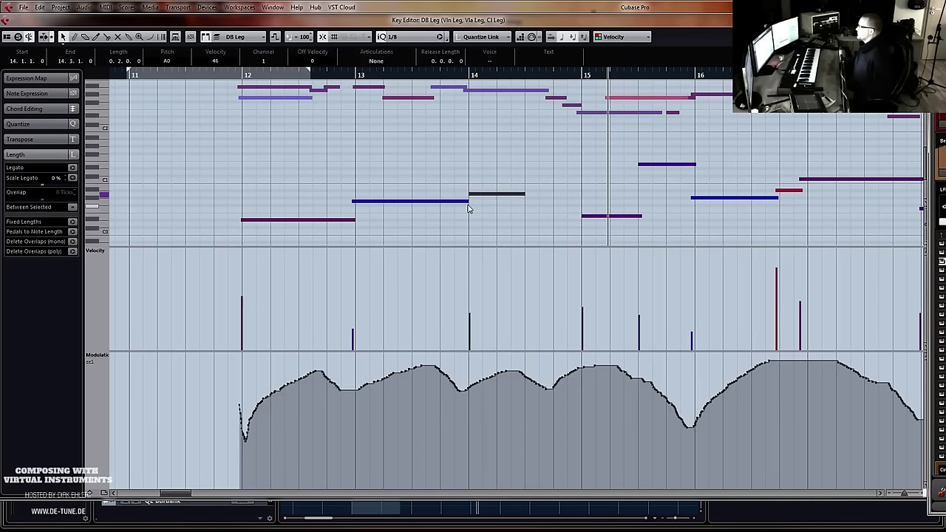
drag(466, 202, 581, 201)
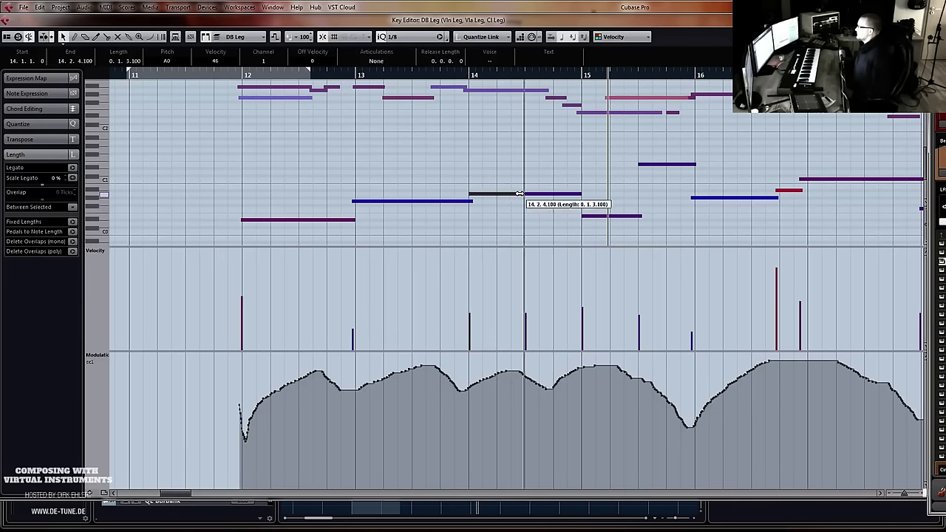
click(476, 112)
click(449, 77)
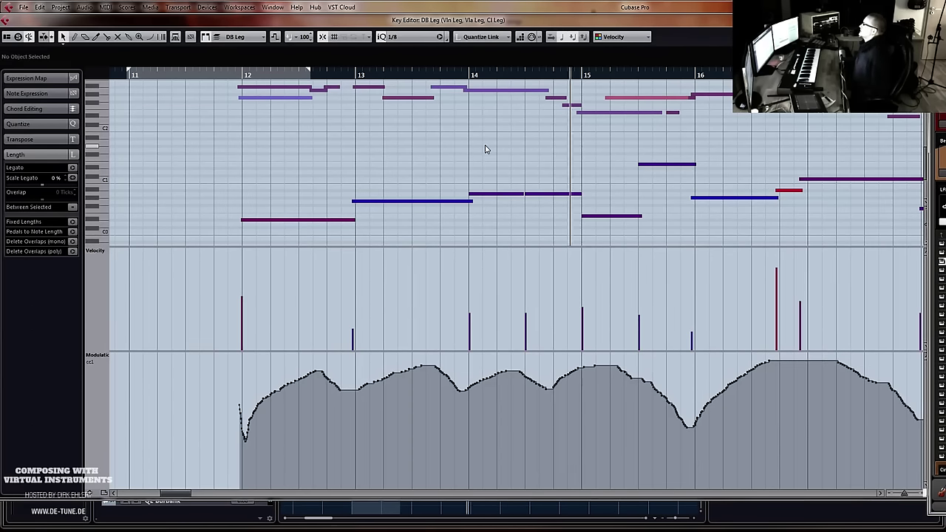
Raise the long Vla Leg note in bar 15 to C3 and start it at 15.2.1
click(554, 99)
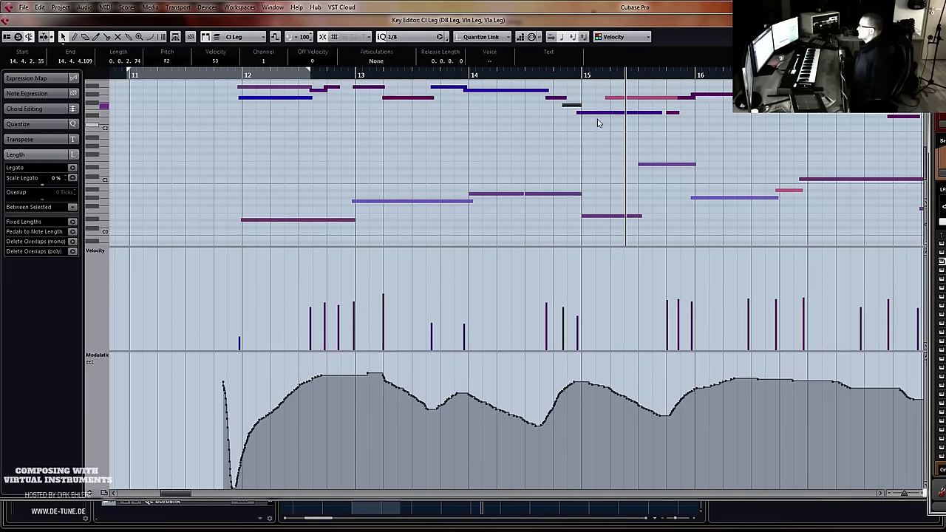
scroll(600, 128, up, 2)
scroll(623, 150, up, 2)
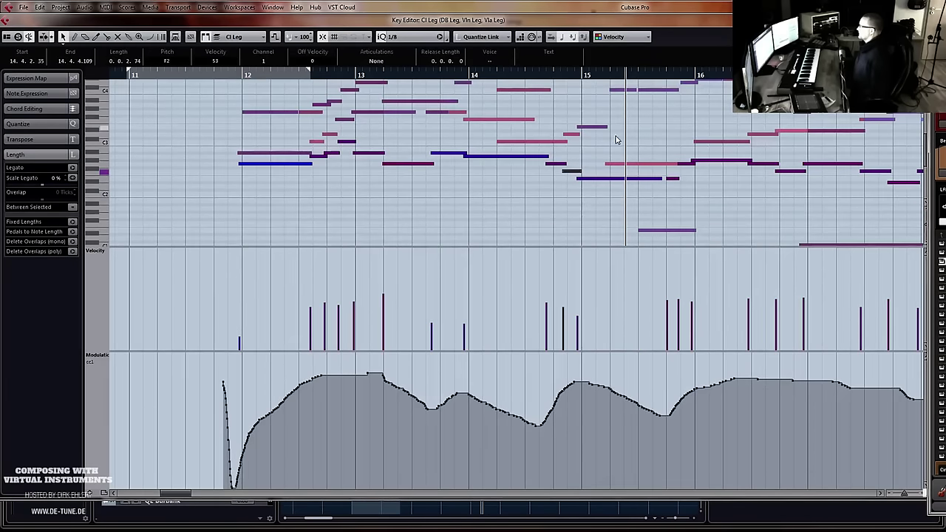
click(592, 128)
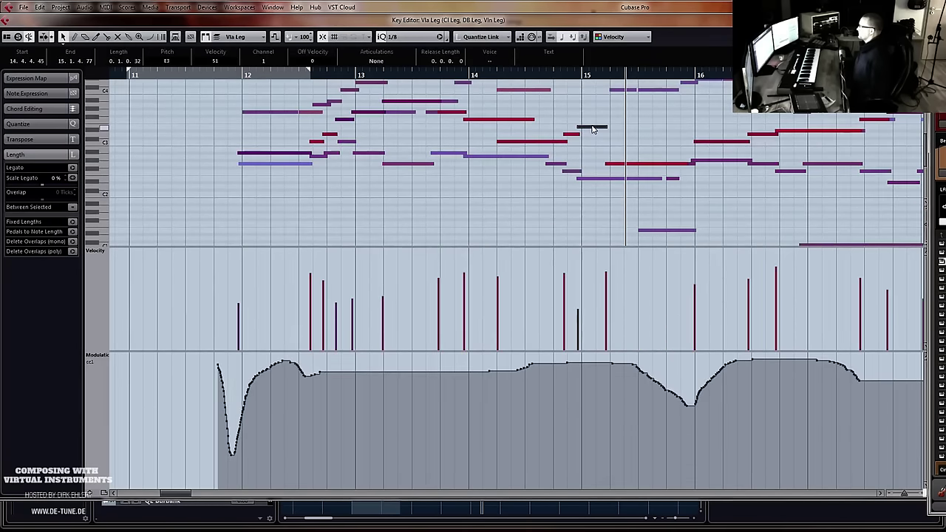
click(620, 170)
click(621, 165)
key(Up)
key(Up)
key(Up)
key(Up)
key(Up)
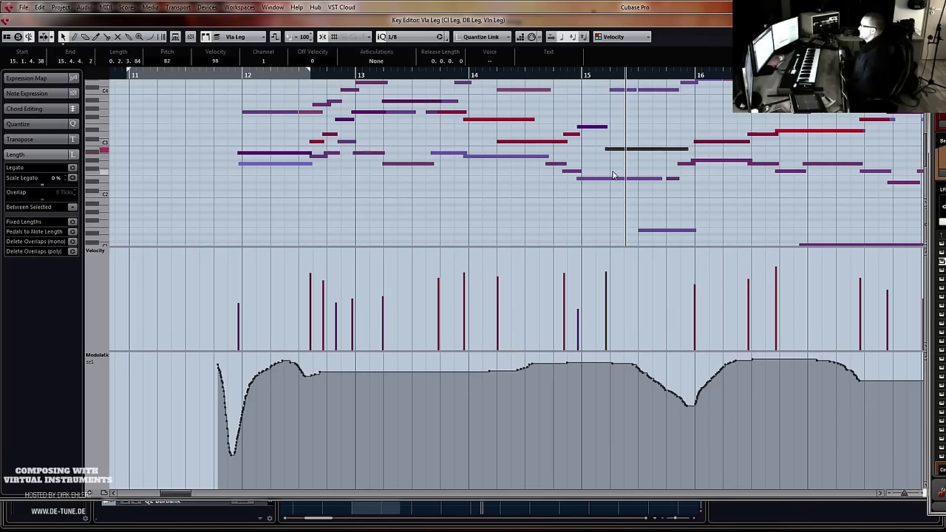
drag(607, 141, 610, 141)
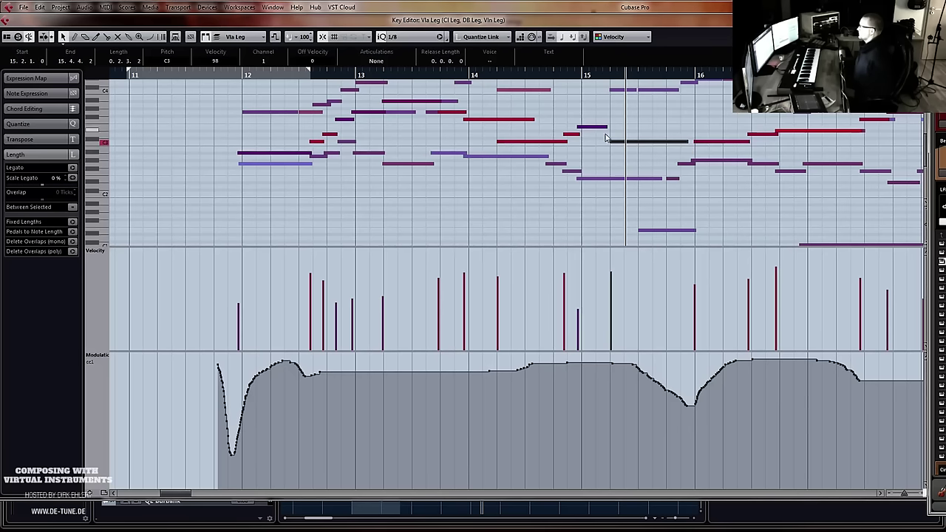
Raise the long Cl Leg note at bar 15 to G2, start it at 14.4.4.68, and play from about 14.2
click(592, 179)
key(Up)
key(Up)
key(Up)
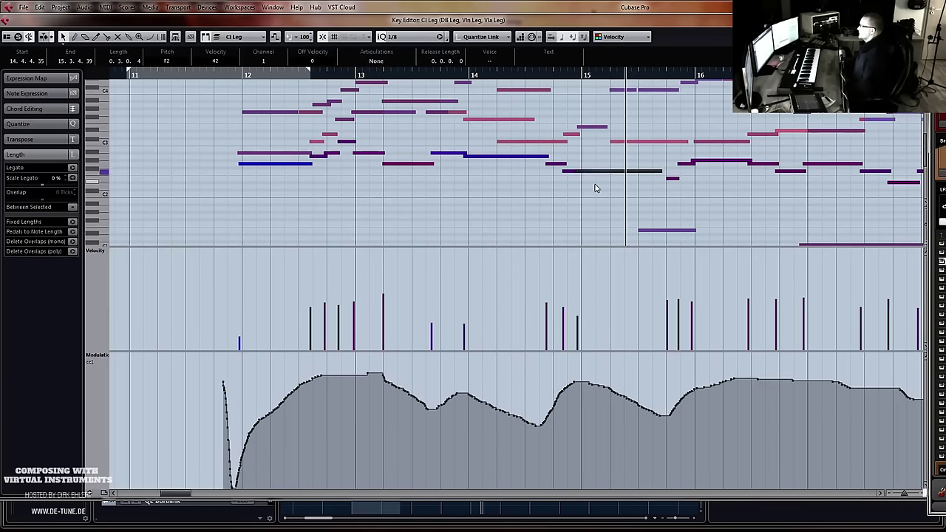
drag(578, 165, 580, 165)
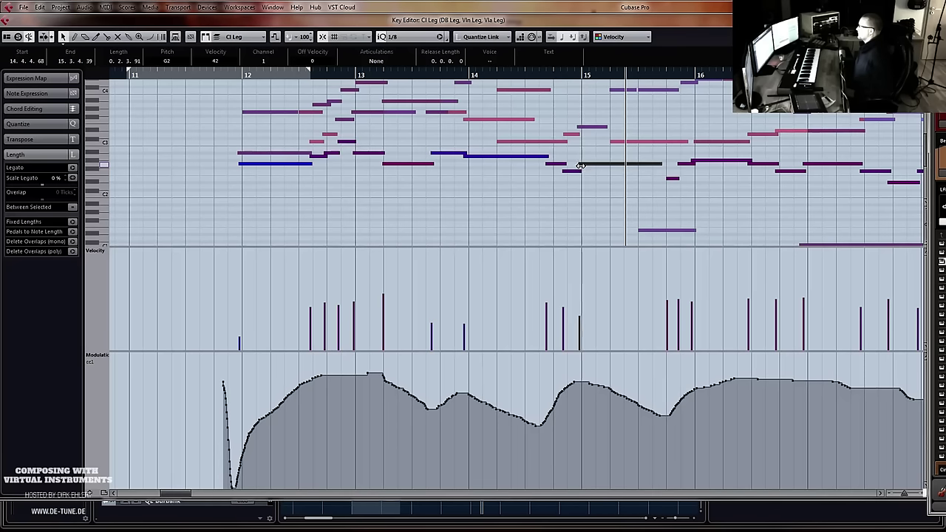
click(492, 77)
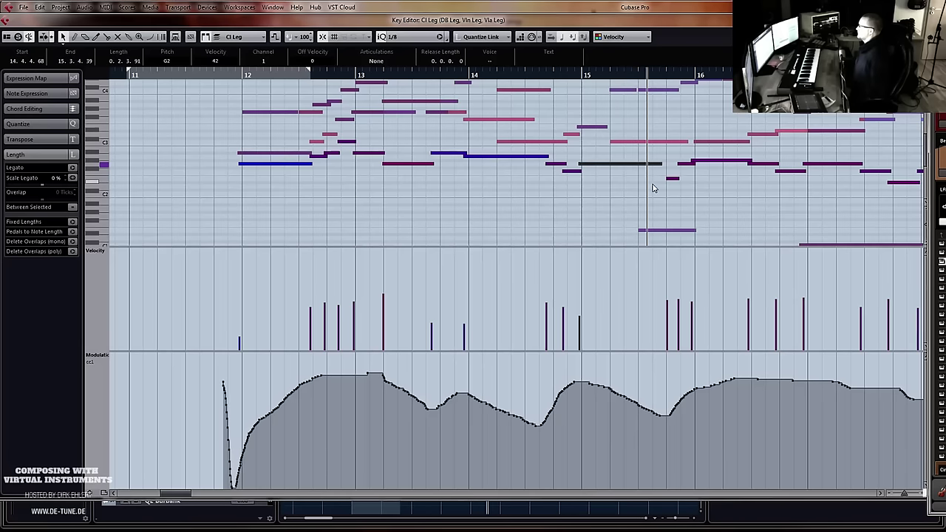
Check the two DB notes in bar 15 and play the arrangement from just before bar 12
scroll(650, 185, down, 5)
drag(607, 172, 626, 207)
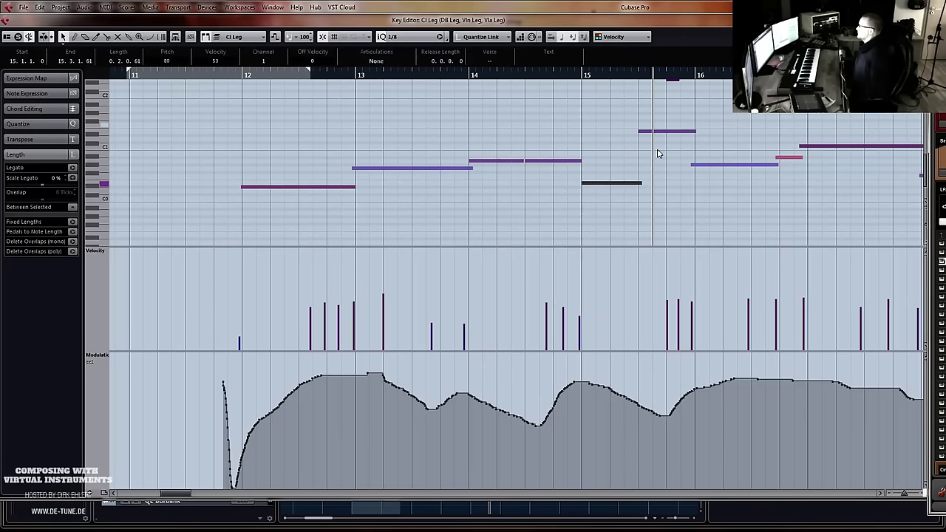
drag(651, 120, 667, 147)
scroll(663, 146, up, 3)
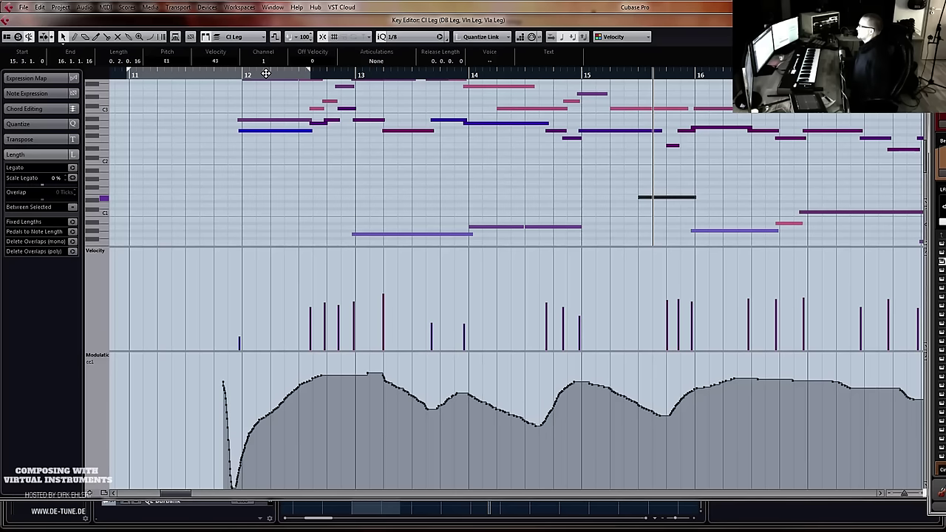
click(226, 75)
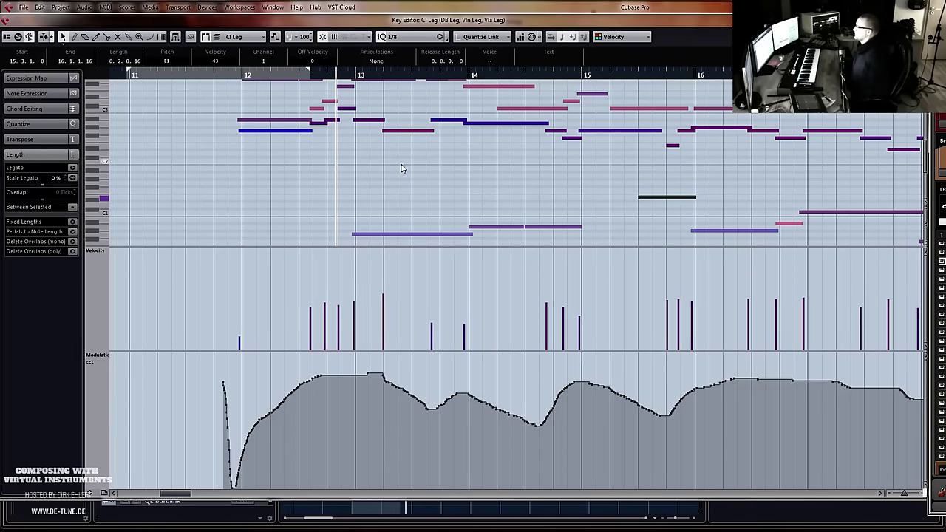
scroll(452, 168, up, 3)
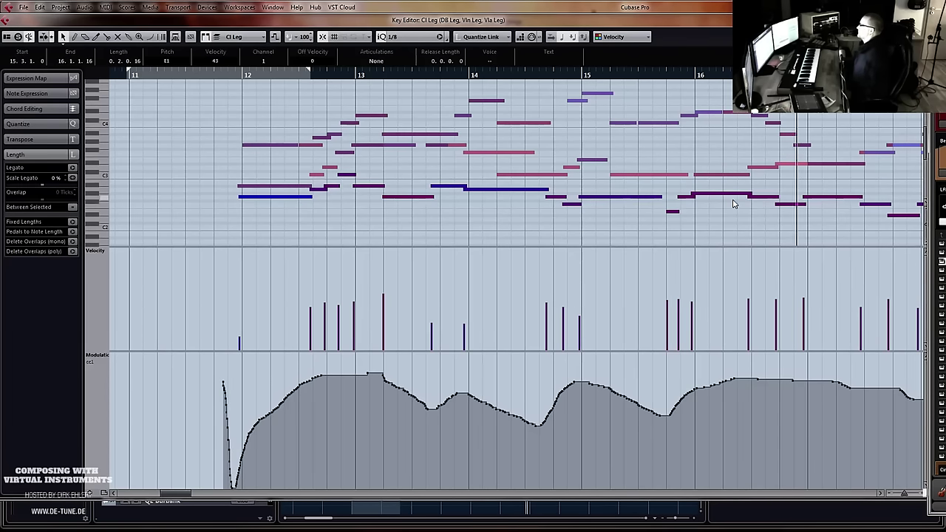
Check the Vla D3 in the middle of bar 16 and play the arrangement from bar 15
click(761, 169)
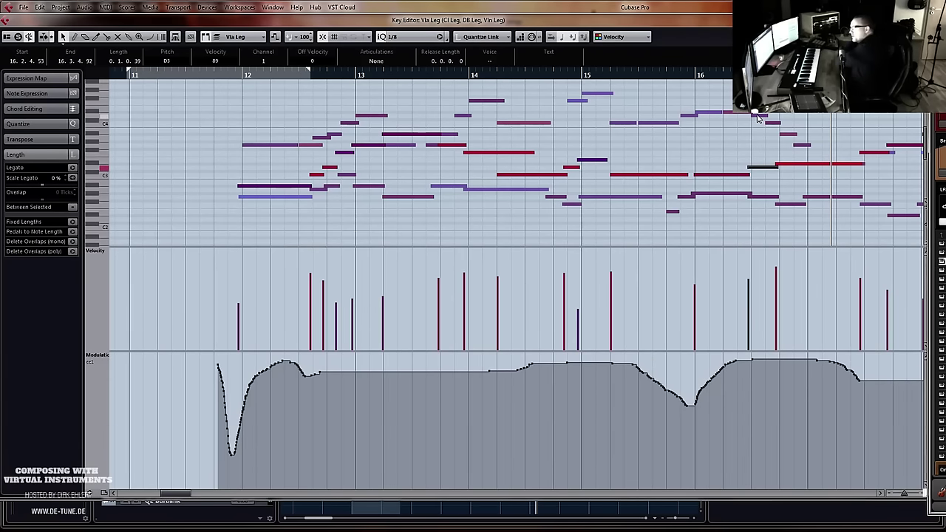
scroll(754, 181, right, 3)
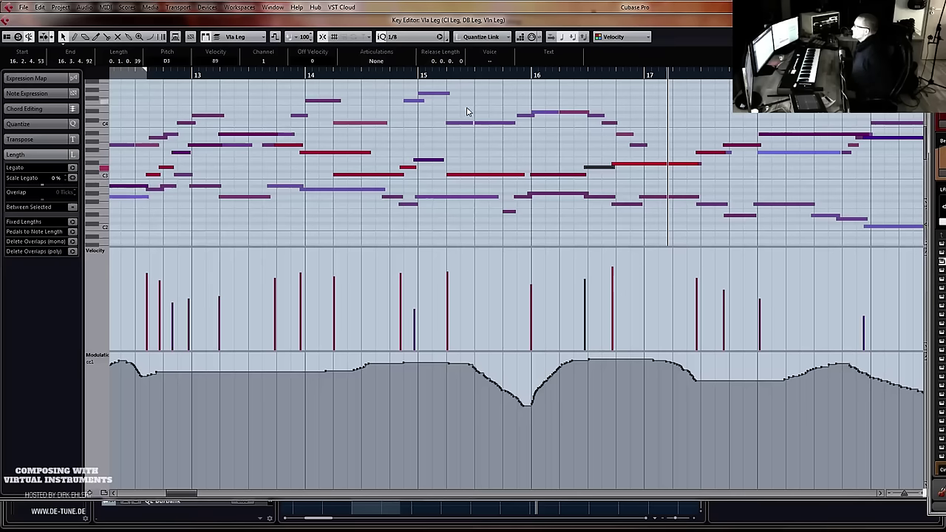
click(417, 72)
key(space)
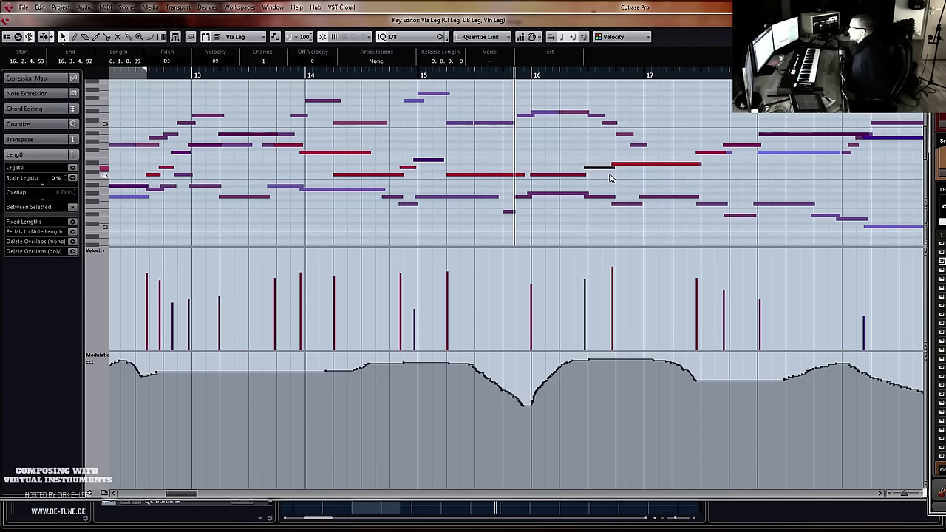
Quantize the Cl G#2 and the Vla C3 at bar 16 to start at 16.1.1, and check the Vln D#4 above
click(548, 175)
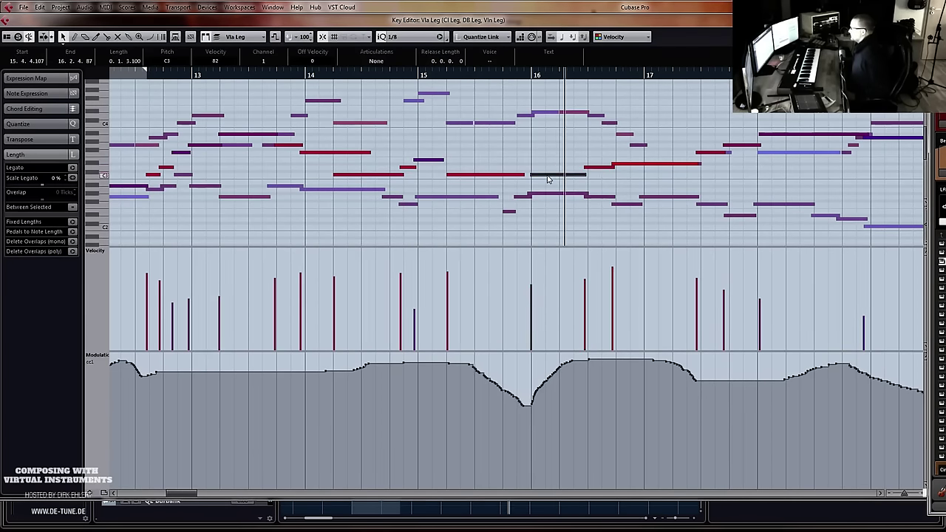
click(549, 196)
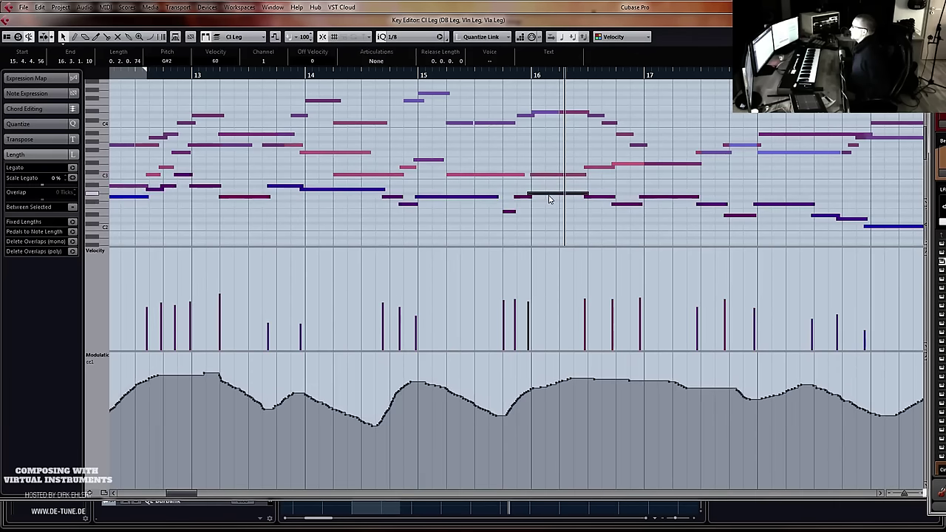
key(q)
click(540, 175)
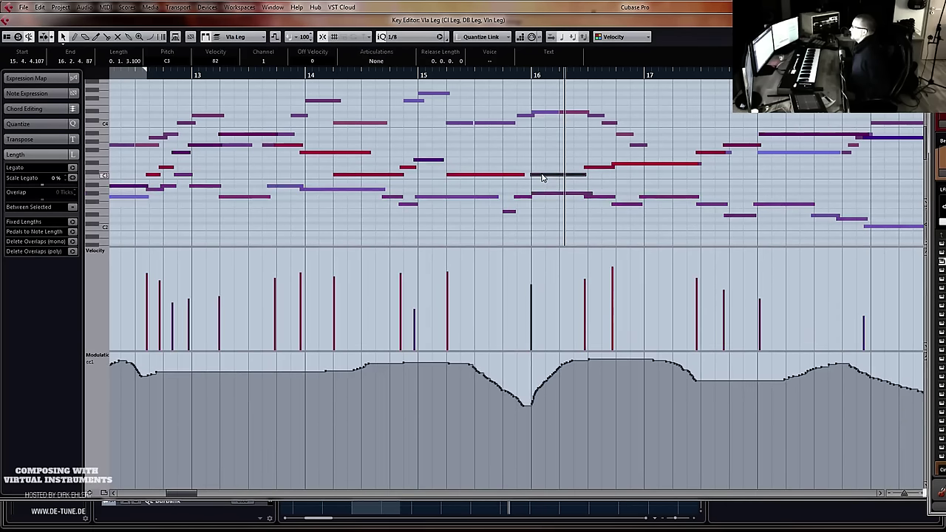
click(543, 114)
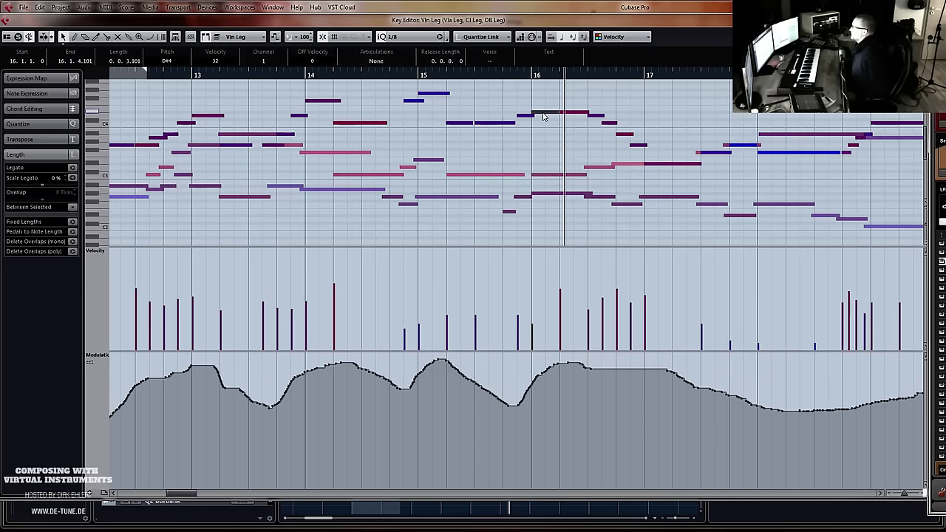
Replace the Vla D3 in bar 16 by extending the C3 to 16.3.4.102, start the D#3 at 16.4.1, and play from 15.4
click(565, 176)
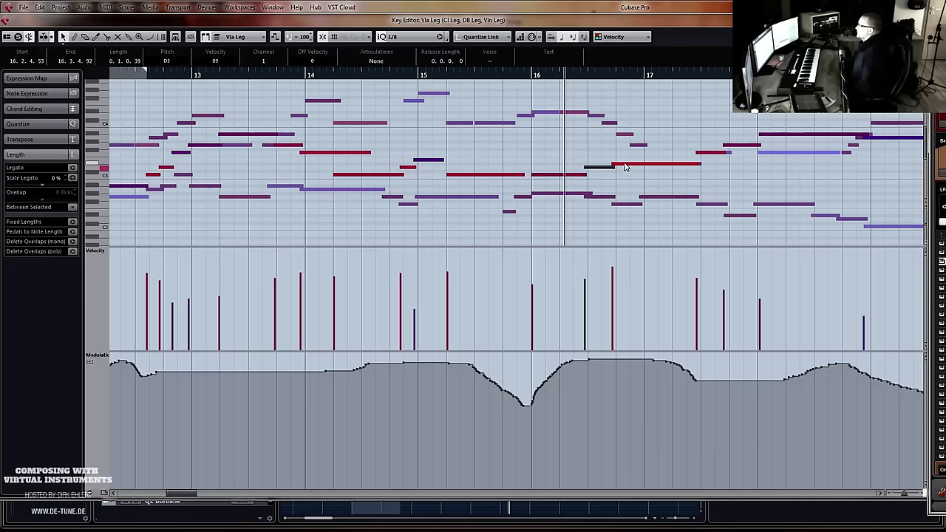
drag(623, 168, 615, 174)
click(502, 74)
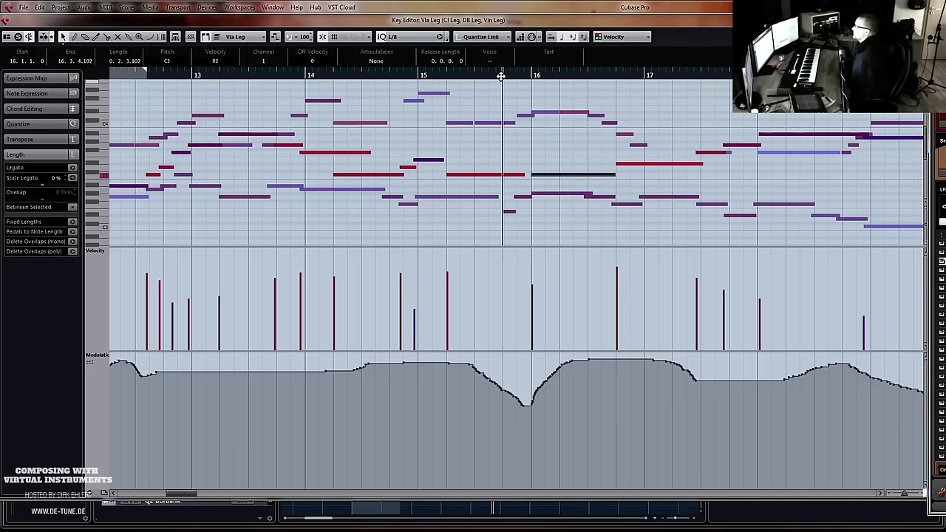
key(space)
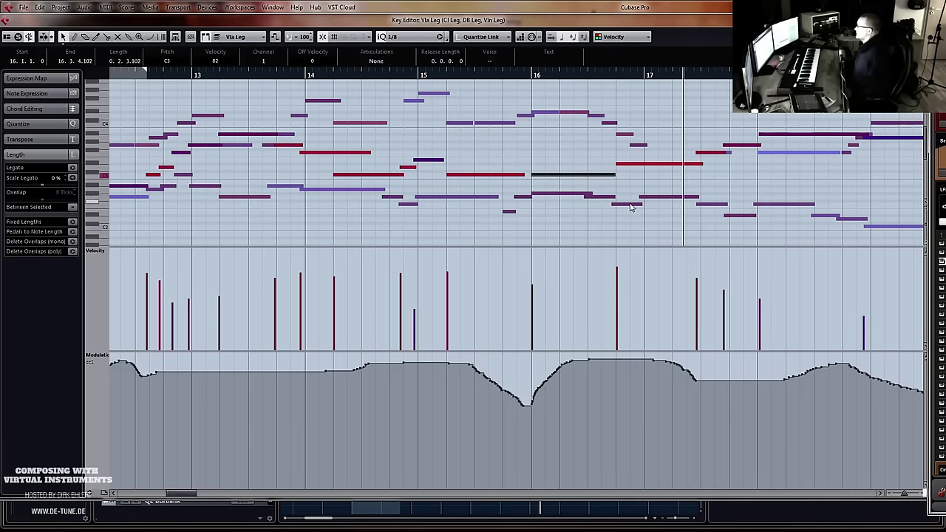
Shift the three Cl notes from mid bar 16 to bar 17 later, the first to 16.2.4.110, and play from just before bar 16
click(586, 196)
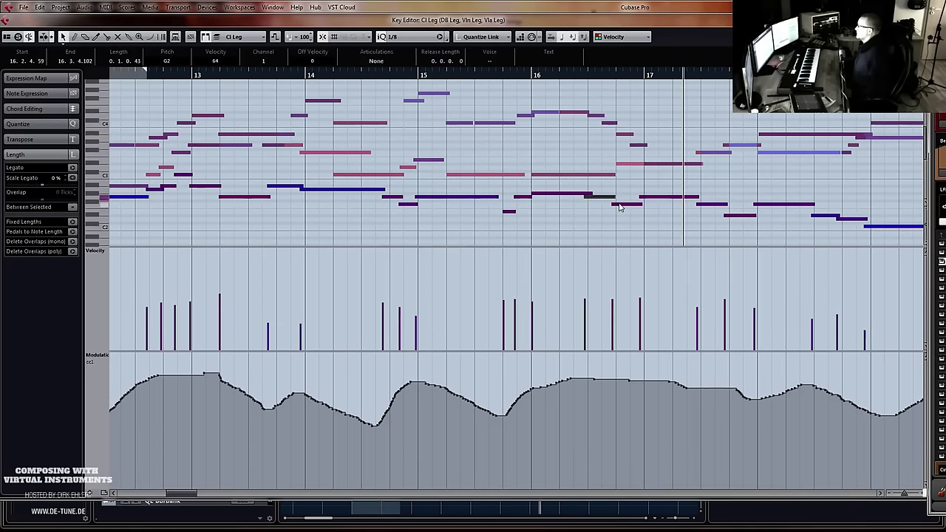
click(652, 198)
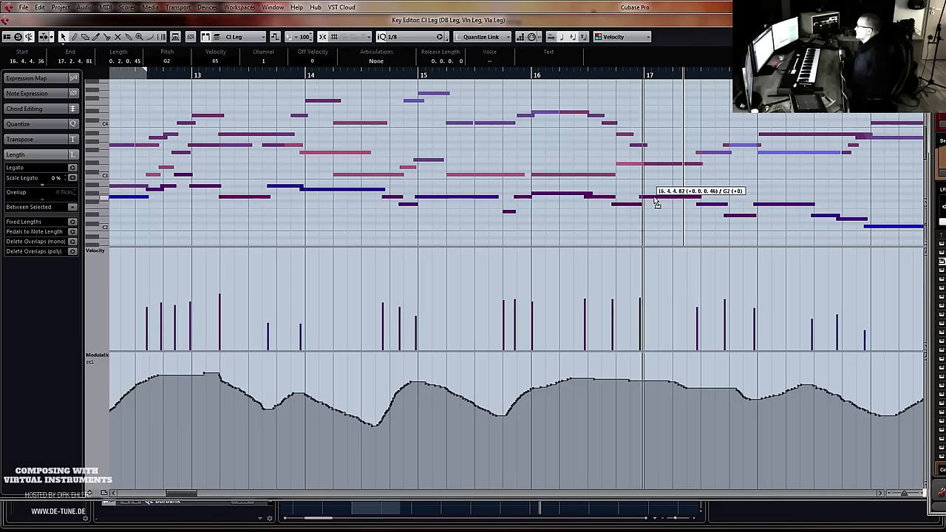
drag(617, 192, 648, 209)
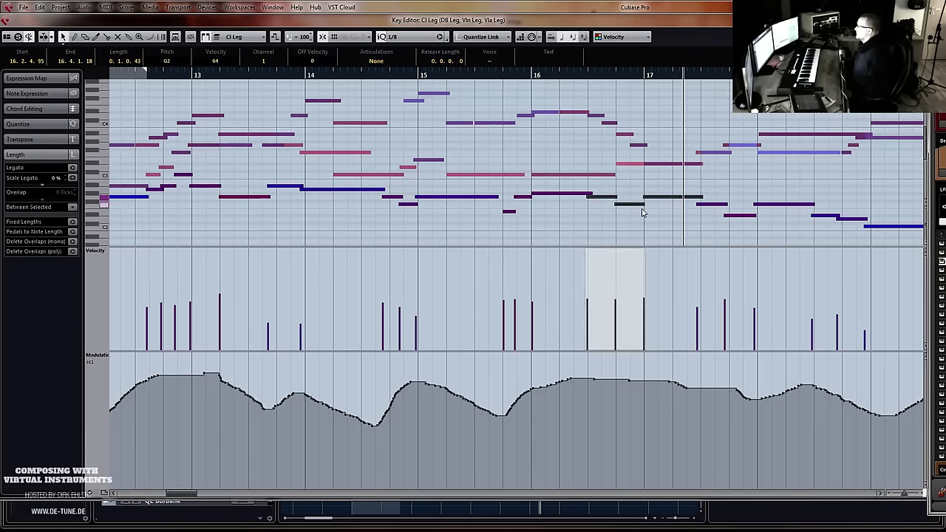
click(527, 76)
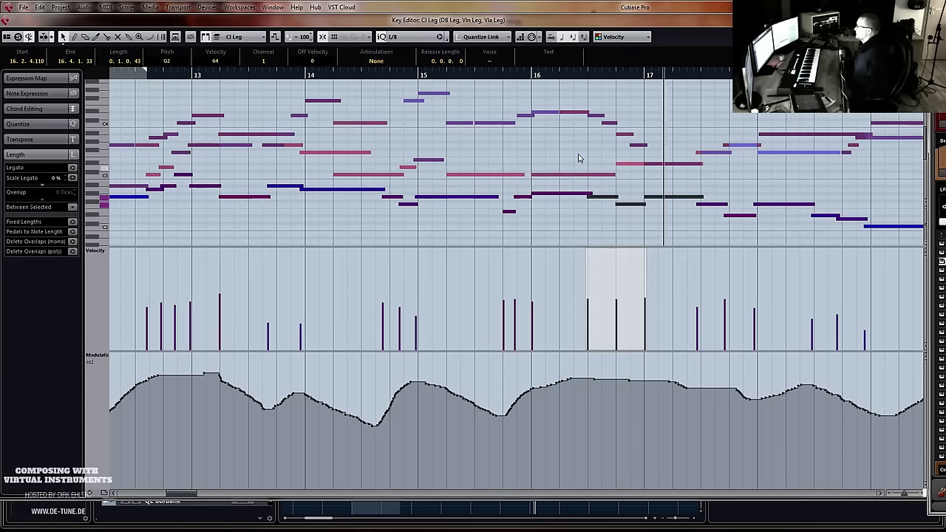
Split the Vla D#3 at bar 17, lower its second part to C3 beneath the Vln D#3, and play from about 16.2
click(662, 165)
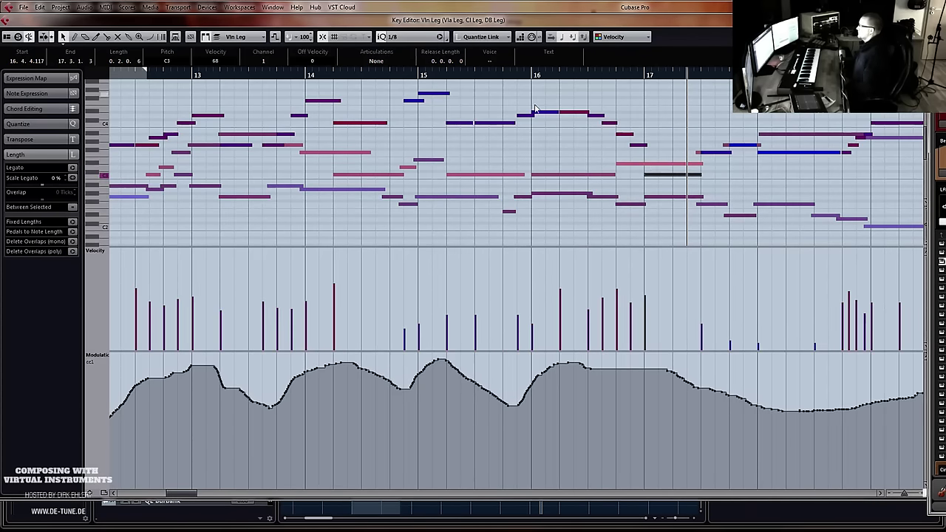
click(624, 164)
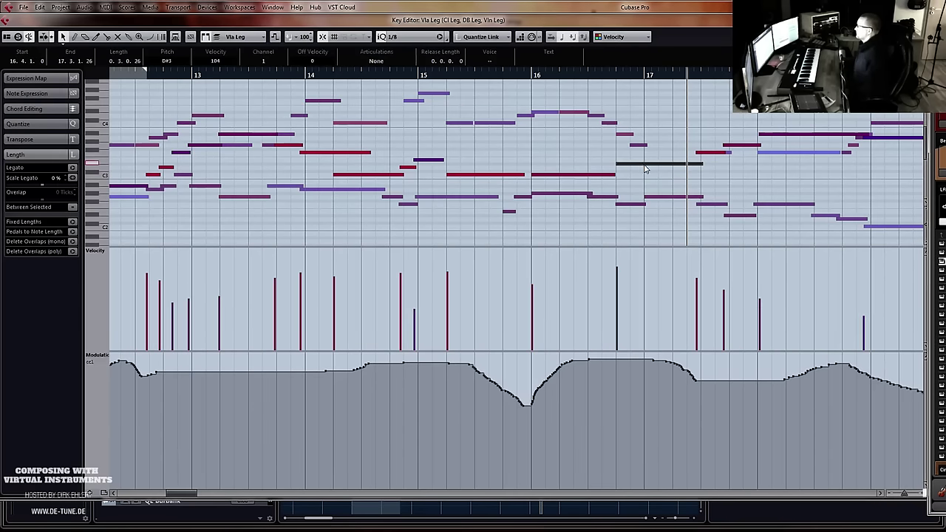
alt+click(643, 164)
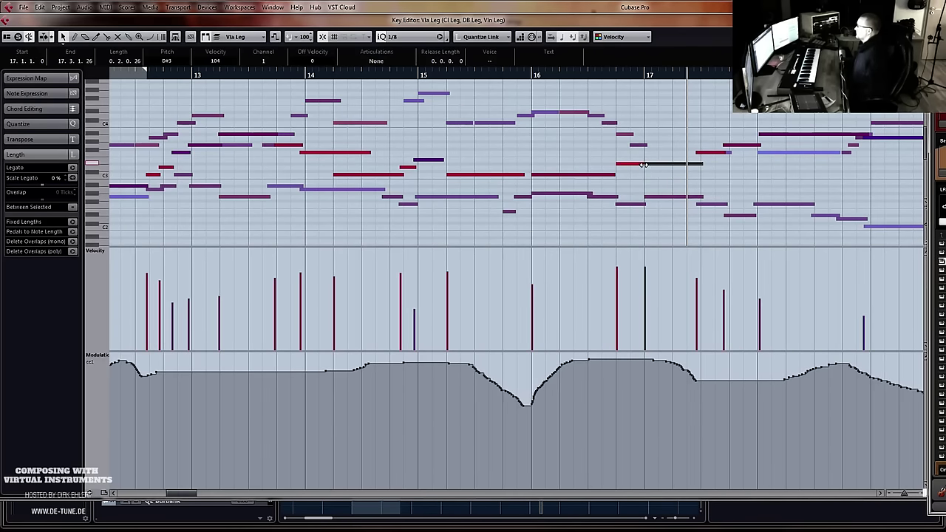
click(653, 166)
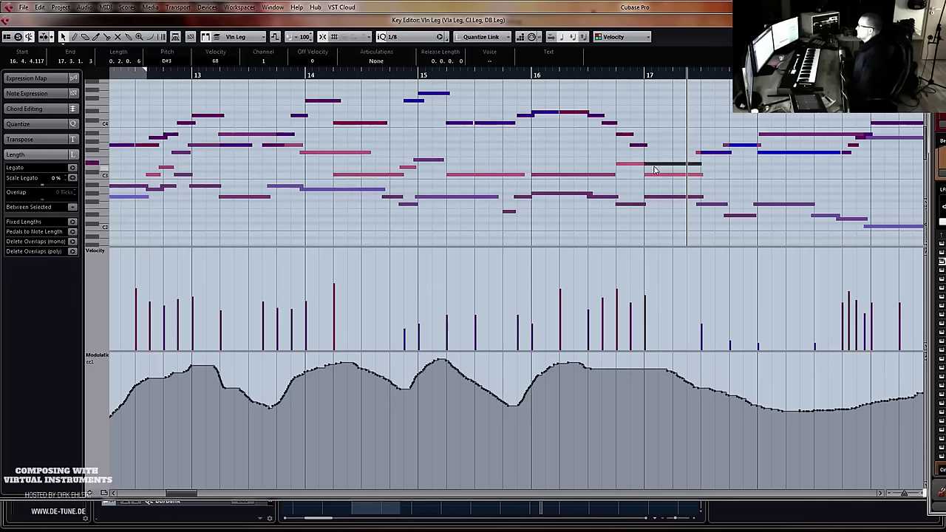
click(563, 74)
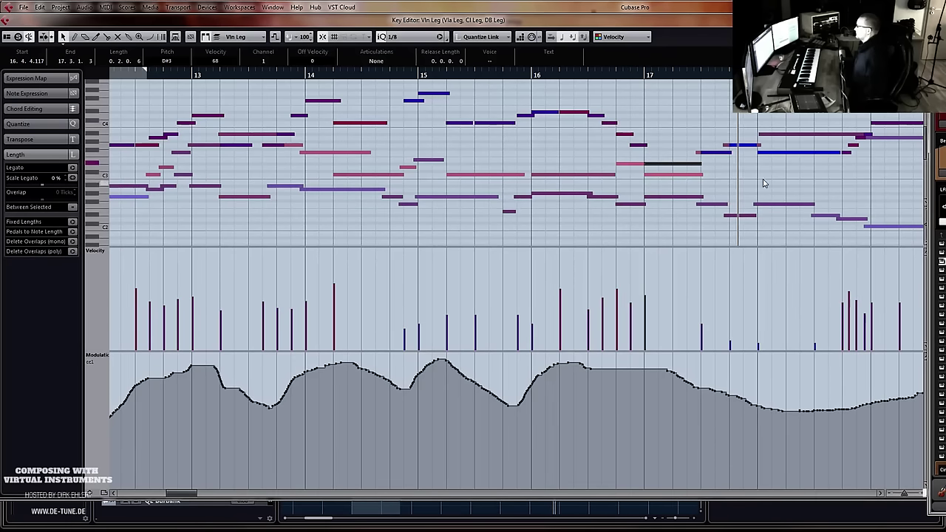
Set the Vla notes in the second half of bar 17 to D3 at 17.3.1 and D#3 at 17.4.1, and play from about 16.3
click(678, 175)
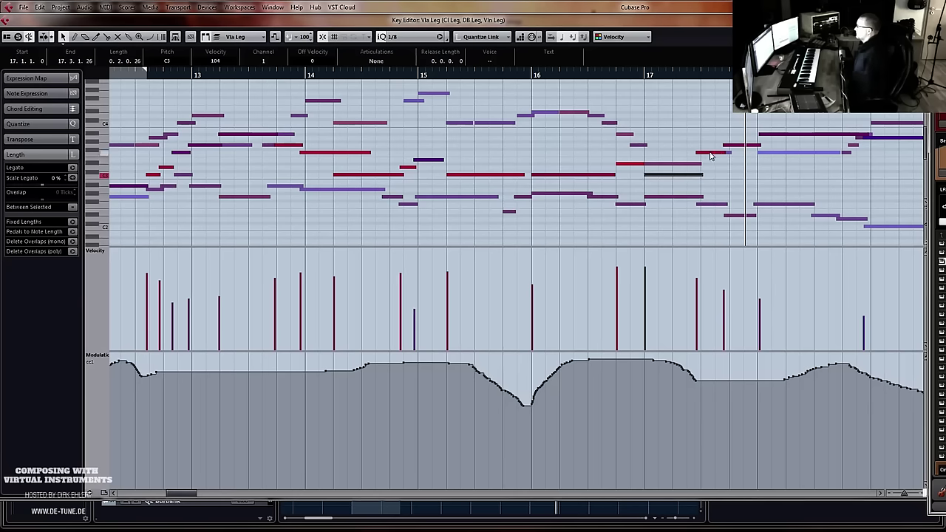
drag(712, 155, 736, 169)
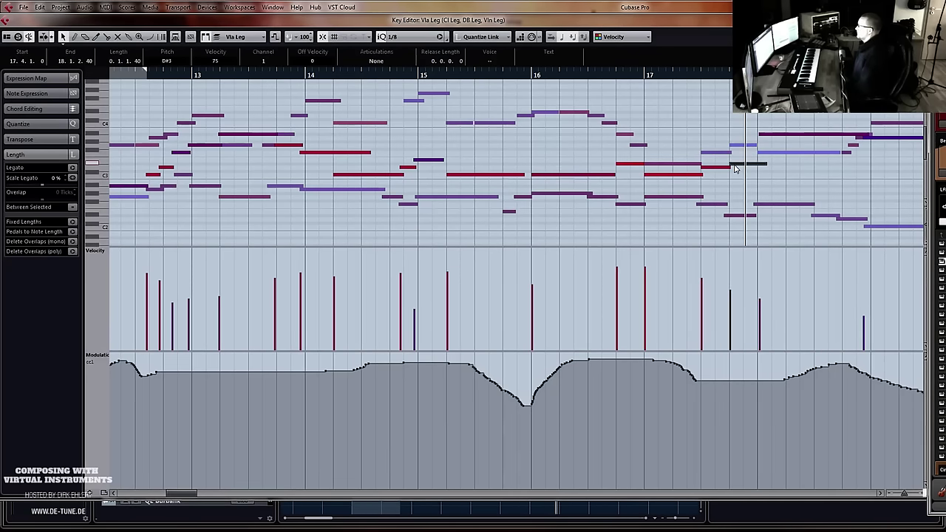
click(601, 75)
key(space)
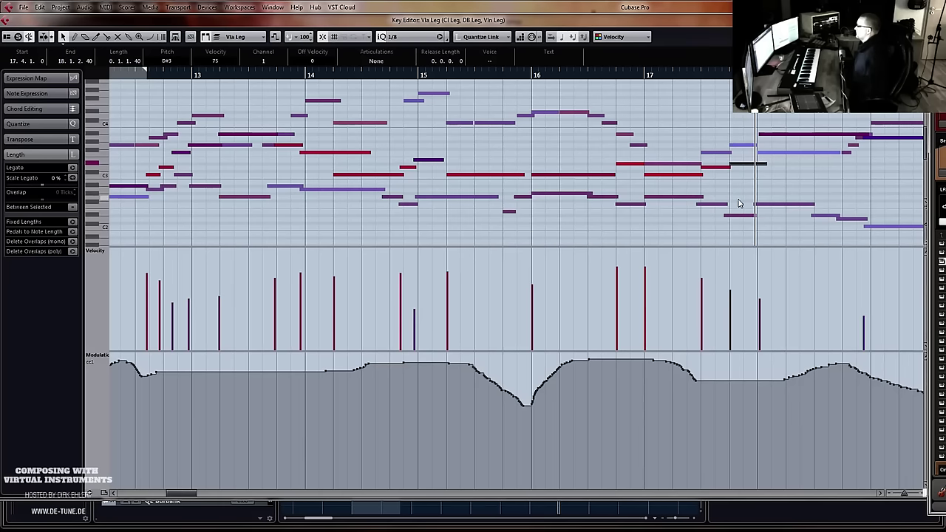
click(727, 154)
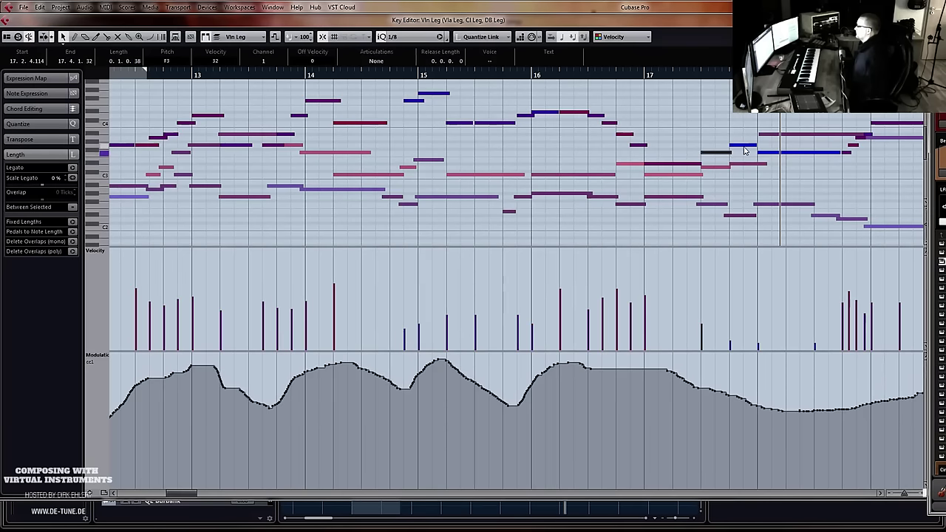
Set the long notes at the start of bar 18 to A#3 in Vln Leg and F3 in Vla Leg, and play from about bar 17
click(777, 136)
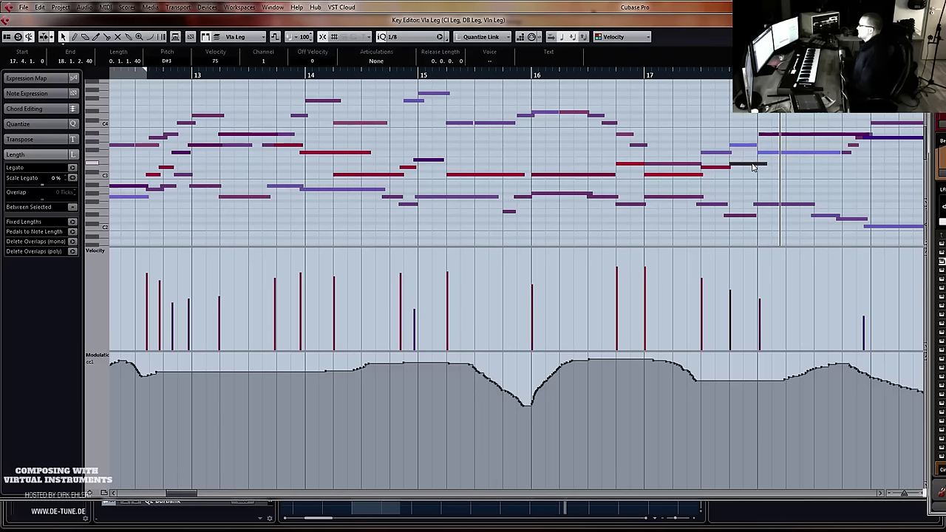
click(777, 154)
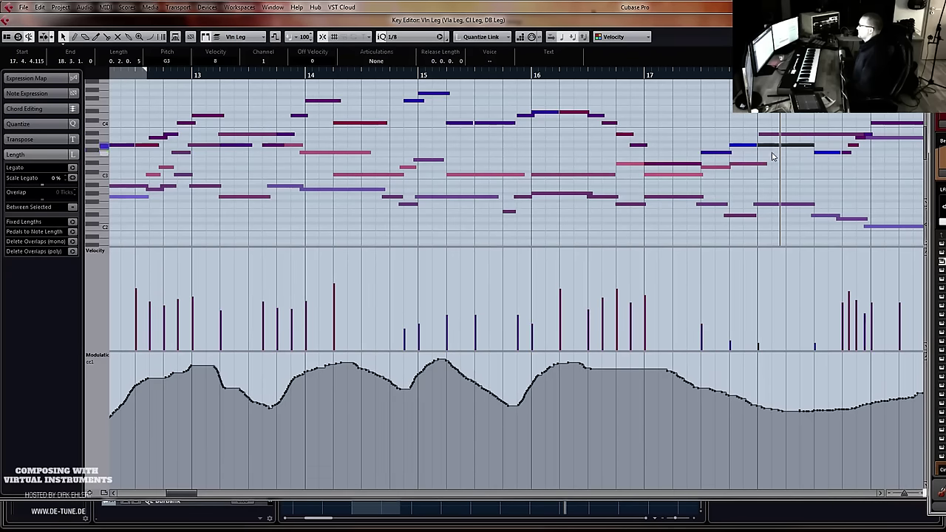
click(829, 137)
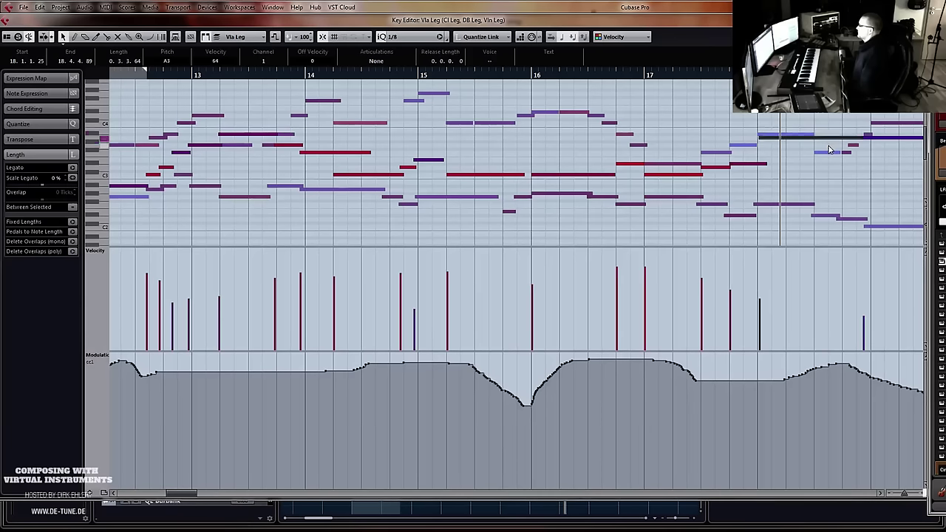
drag(829, 150, 829, 151)
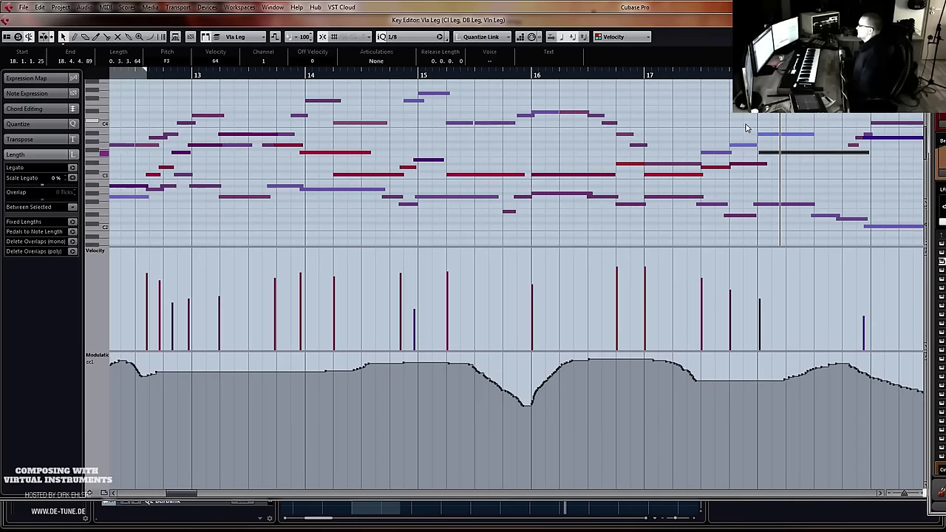
click(642, 75)
key(space)
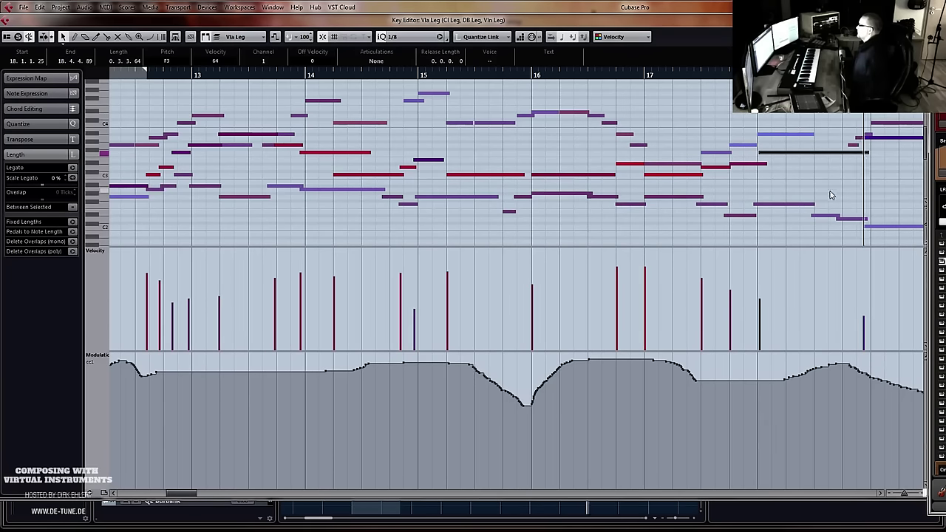
Extend the Vln A#3 in bar 18 to 18.4.1.63 in place of the following F3, and play from about 17.3
click(804, 136)
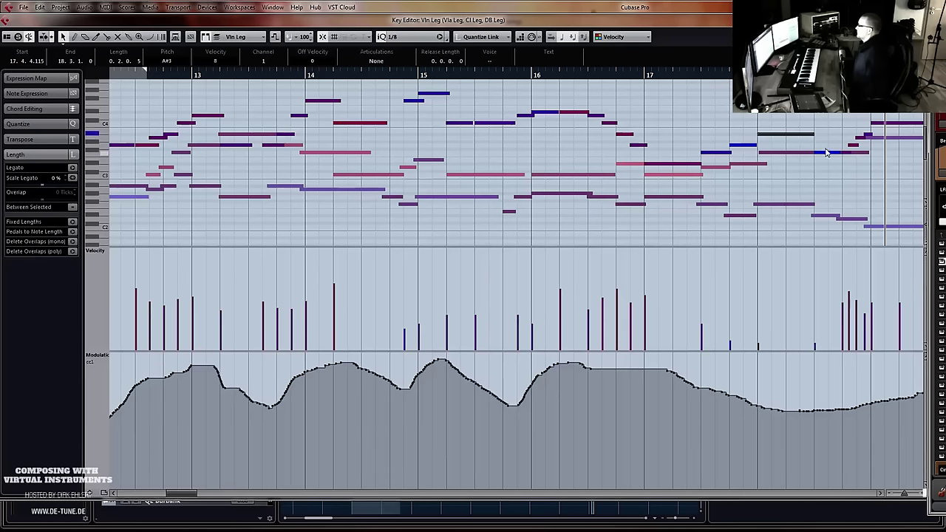
drag(812, 134, 847, 134)
click(719, 75)
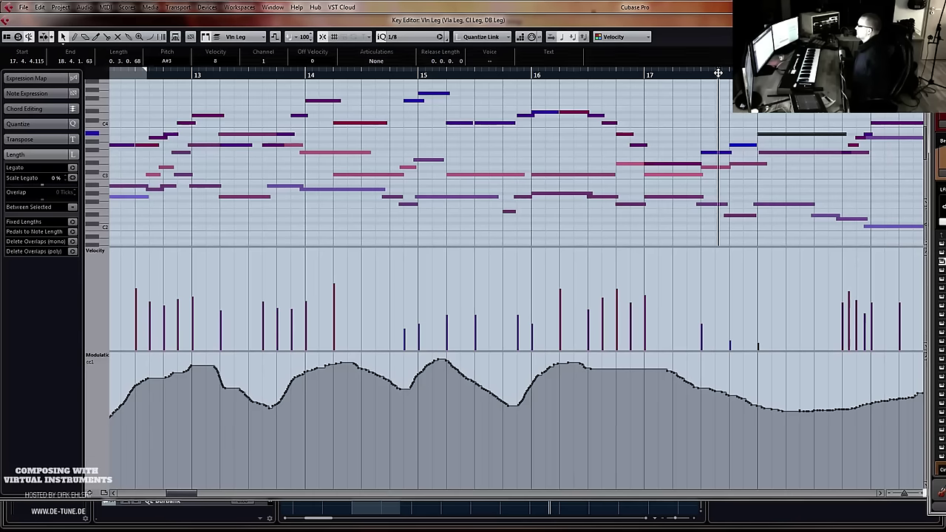
key(space)
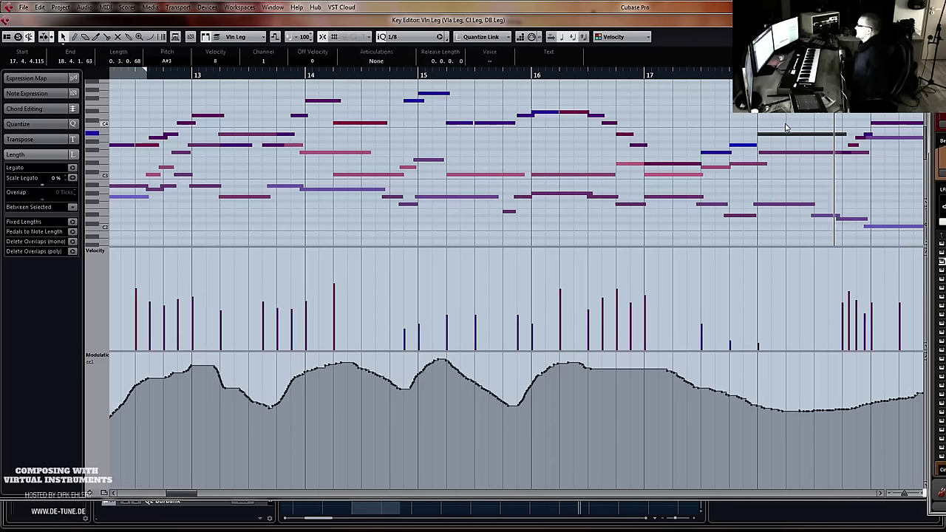
Split the Vla A3 at 19.3.1, raise its second part to C4, extend the first to about 19.3.1.53, and play from mid bar 18
key(g)
key(g)
key(g)
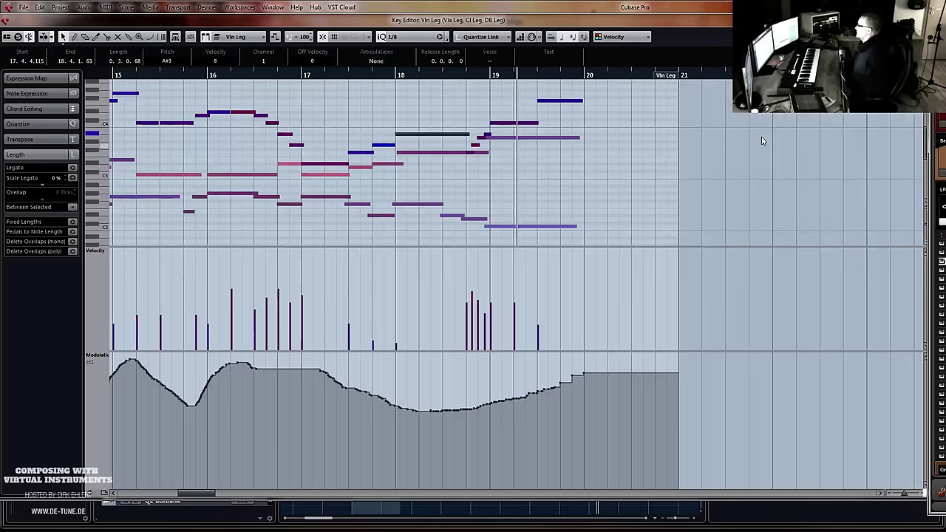
key(g)
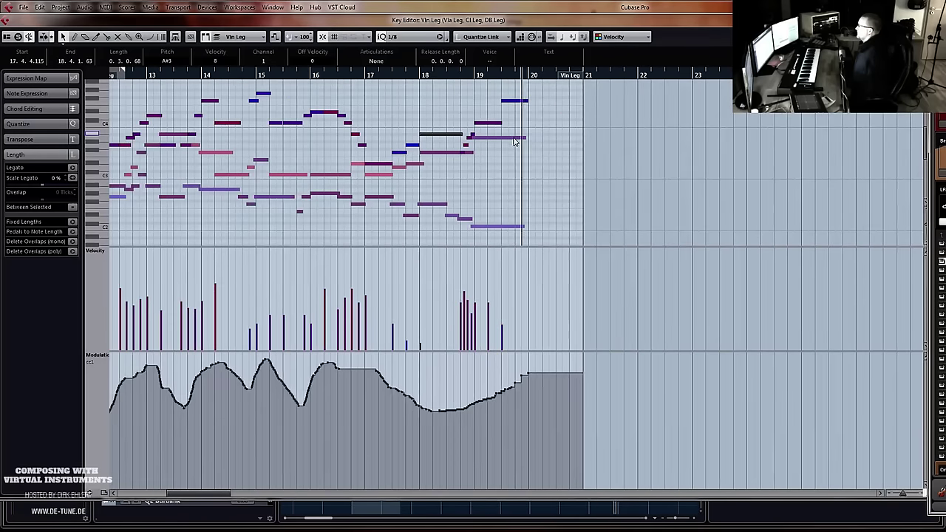
click(508, 139)
alt+click(506, 138)
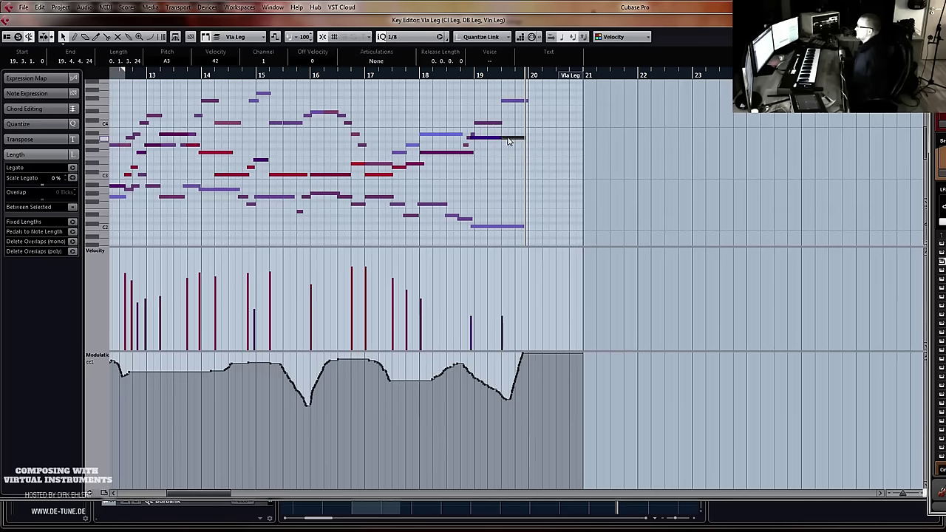
click(515, 140)
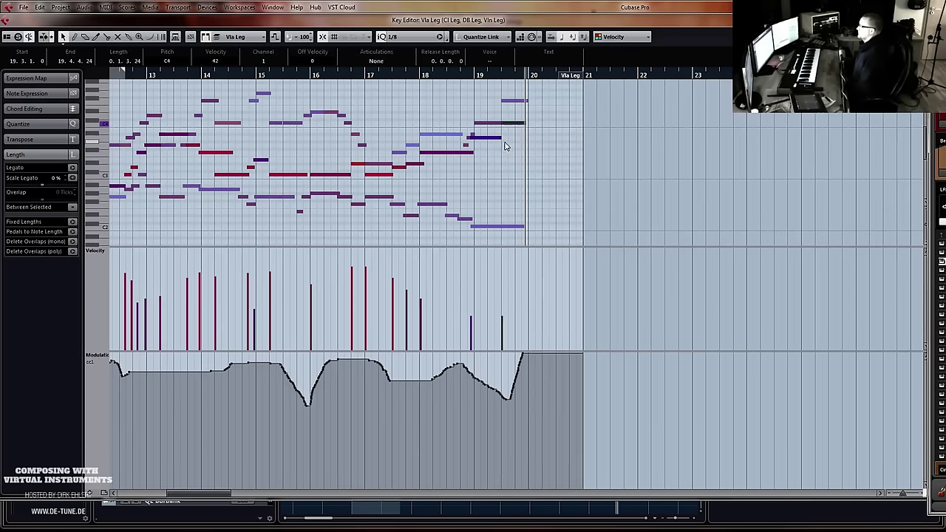
drag(500, 139, 501, 138)
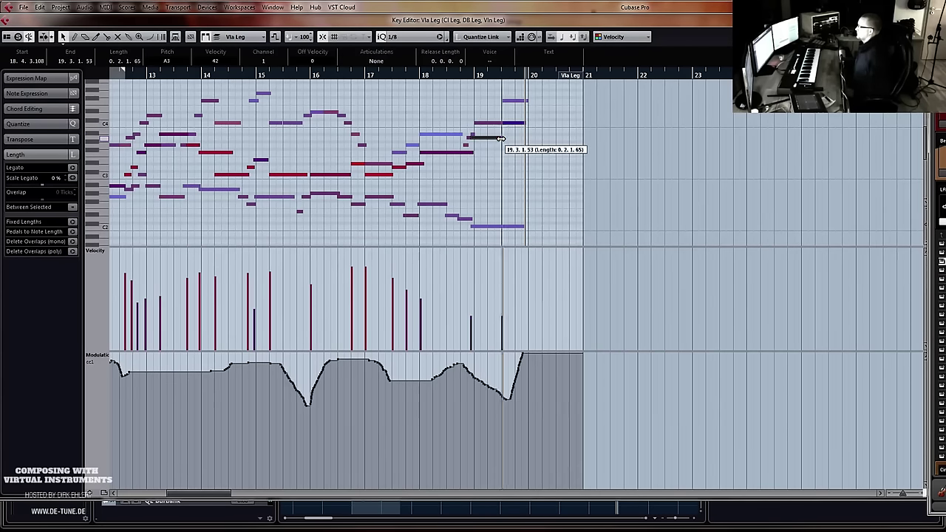
click(453, 89)
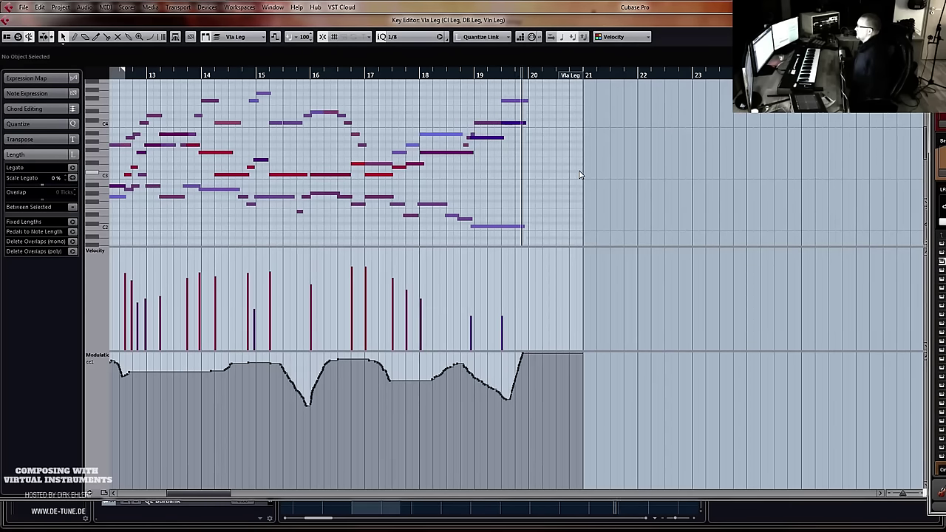
key(space)
Return to the project arrangement, reduce the Vla Leg track's height, and audition the passage from bar 11 with Vln Sus selected
key(Return)
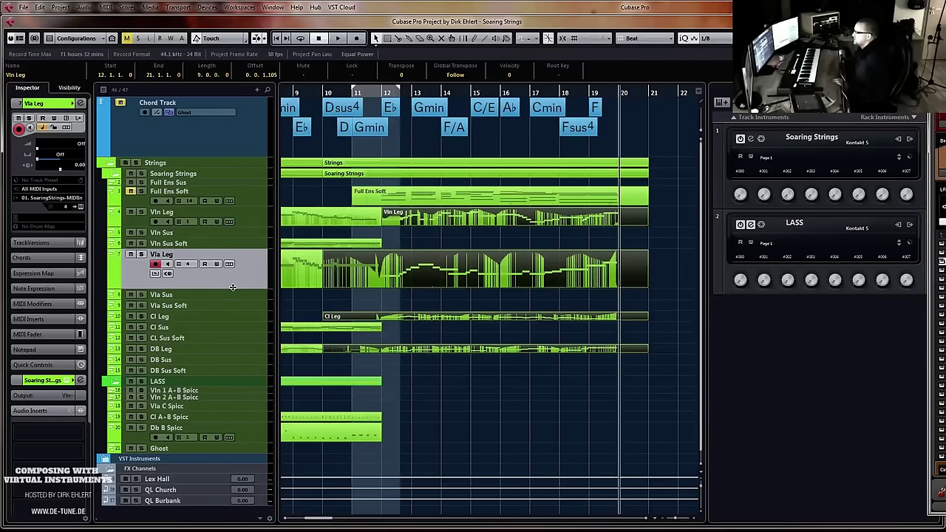
drag(232, 286, 238, 273)
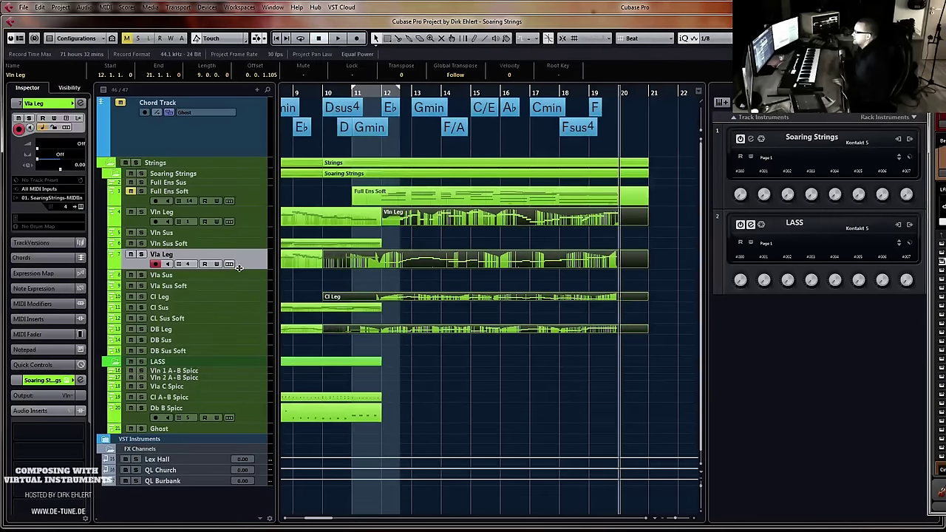
click(196, 233)
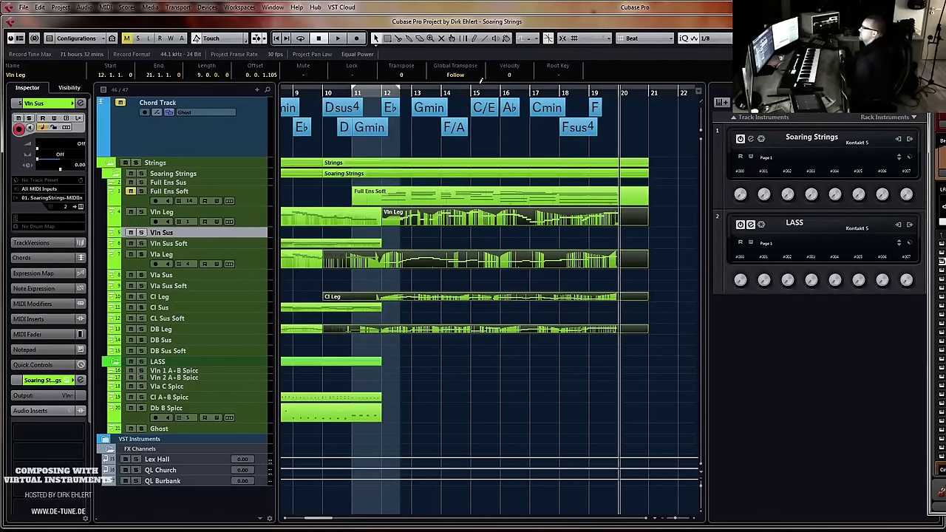
key(KP_1)
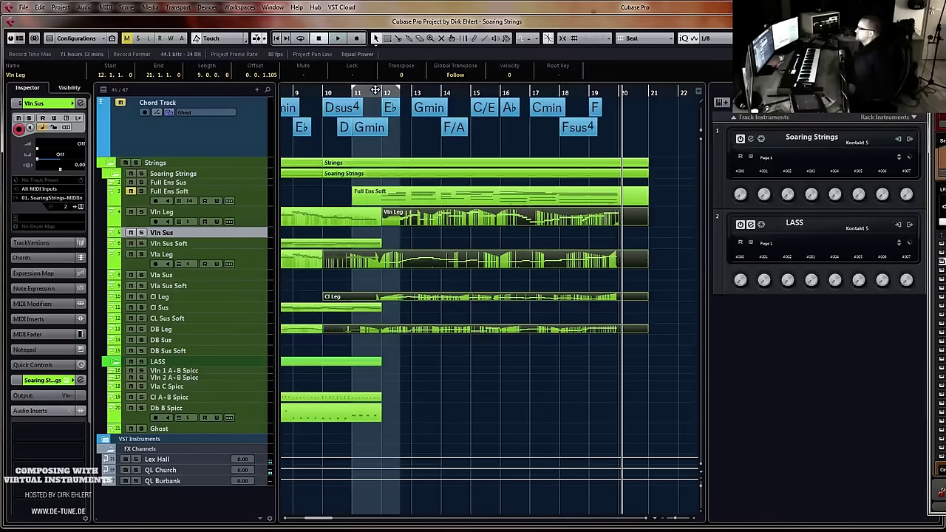
click(352, 92)
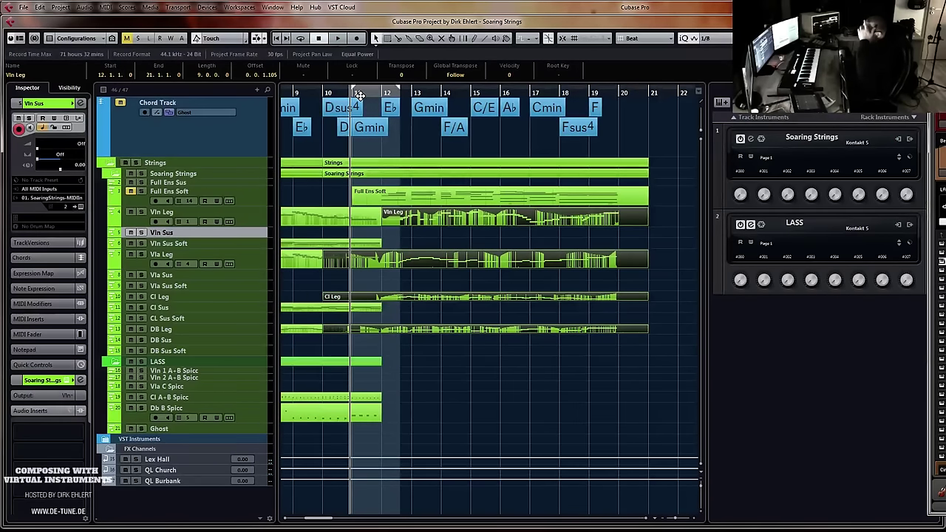
Add a new MIDI track directly below DB Sus Soft
right_click(188, 347)
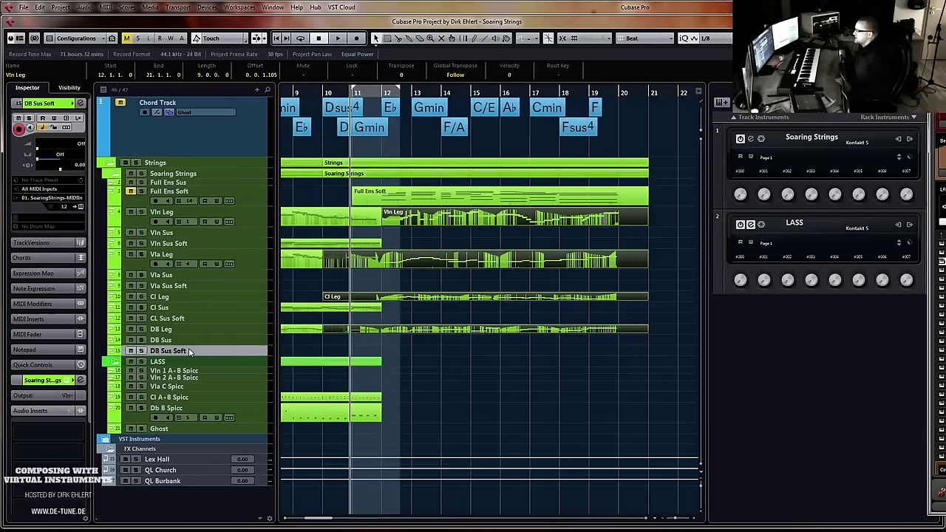
mouse_move(286, 150)
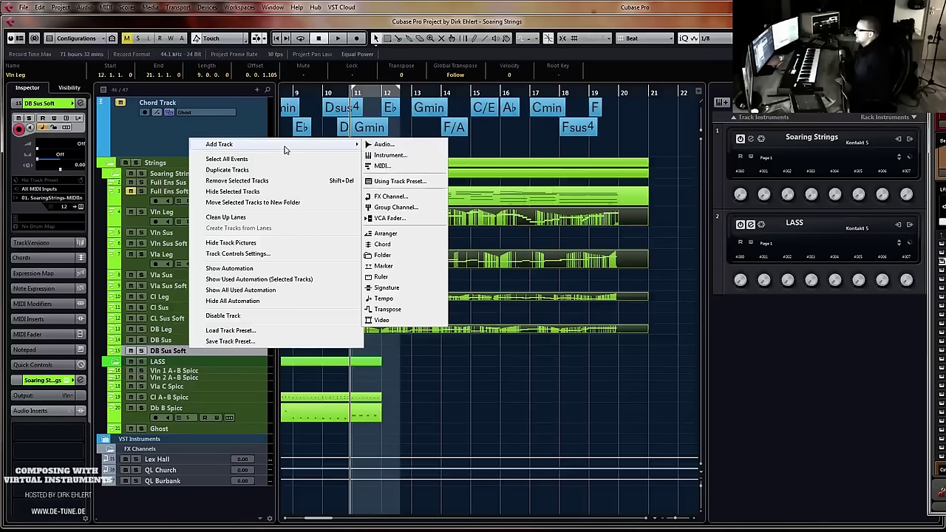
click(378, 165)
key(Return)
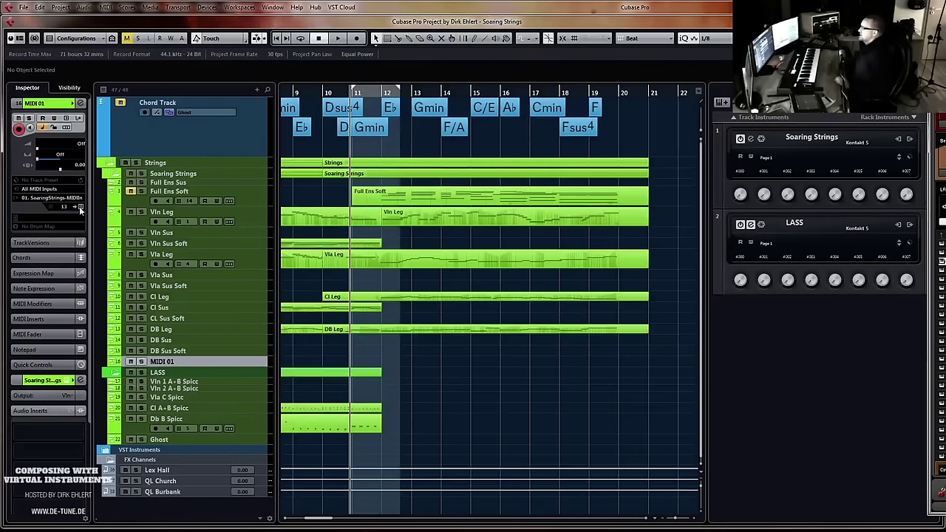
Load Legato Violins.nki from the Soaring Strings Violins folder into the Kontakt rack of the new track's instrument
click(81, 208)
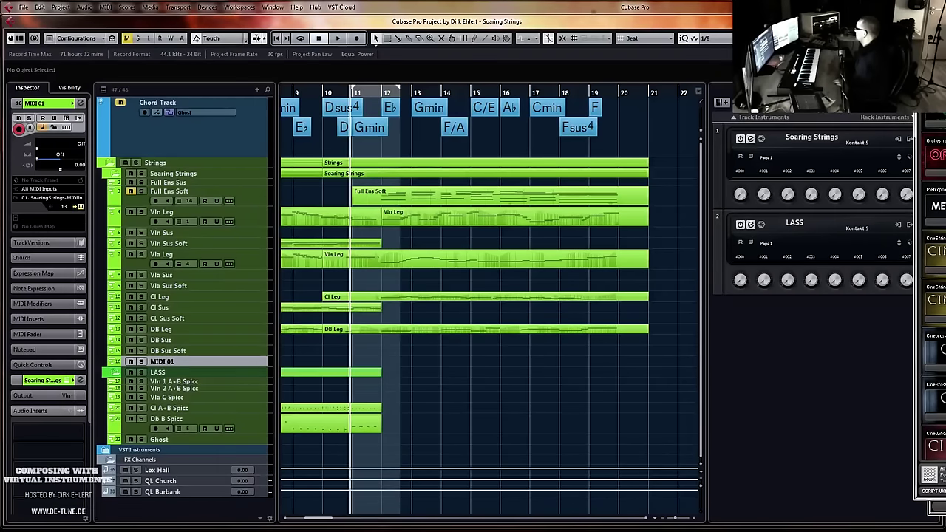
drag(945, 19, 467, 4)
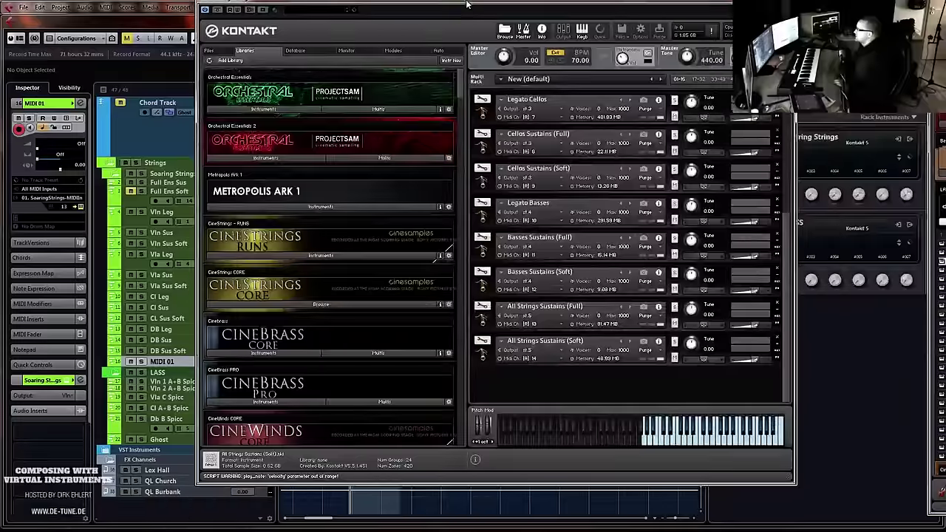
click(210, 51)
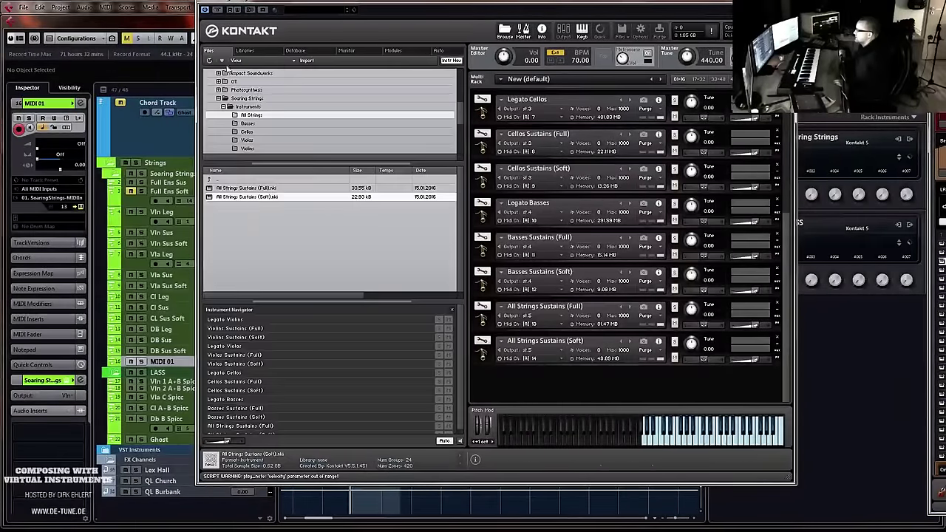
click(258, 142)
click(258, 149)
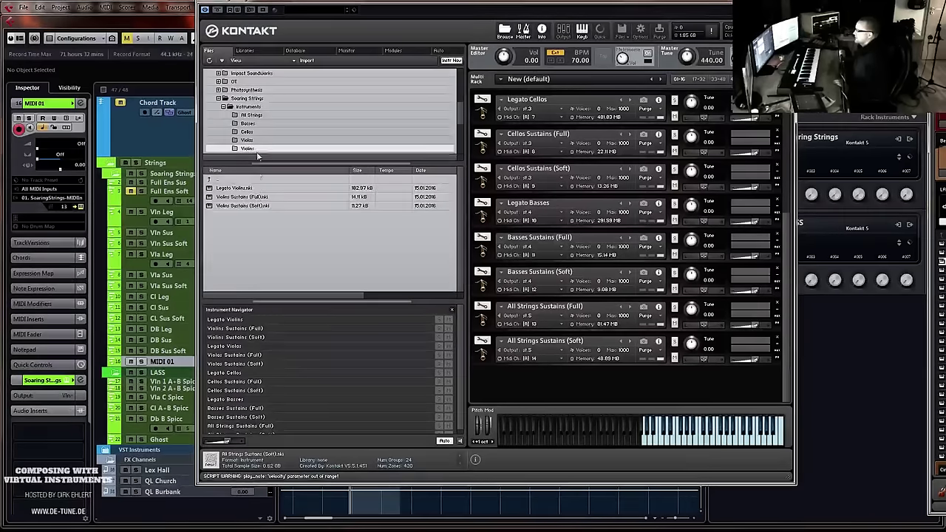
click(238, 190)
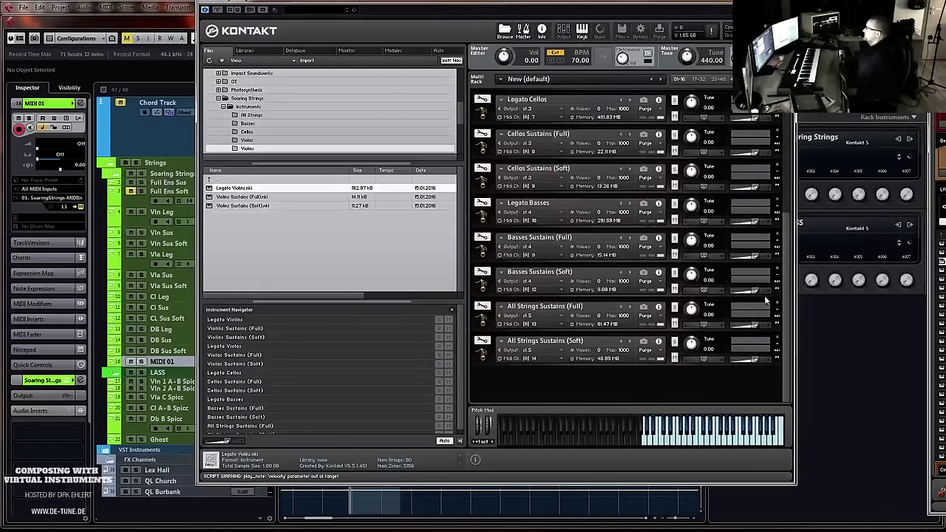
drag(787, 285, 790, 362)
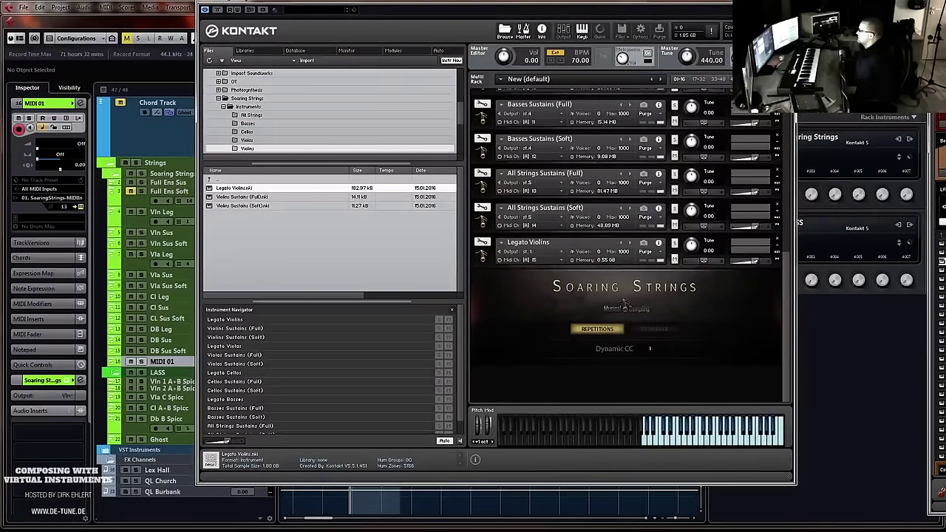
click(784, 5)
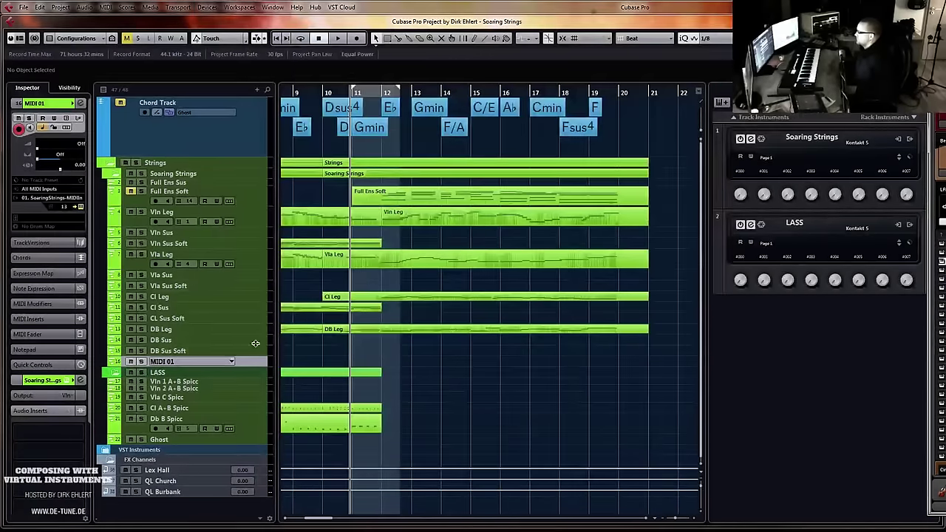
Set the new MIDI track to channel 15, name it Vln Leg Dbl, and place it directly below Vln Leg
click(65, 207)
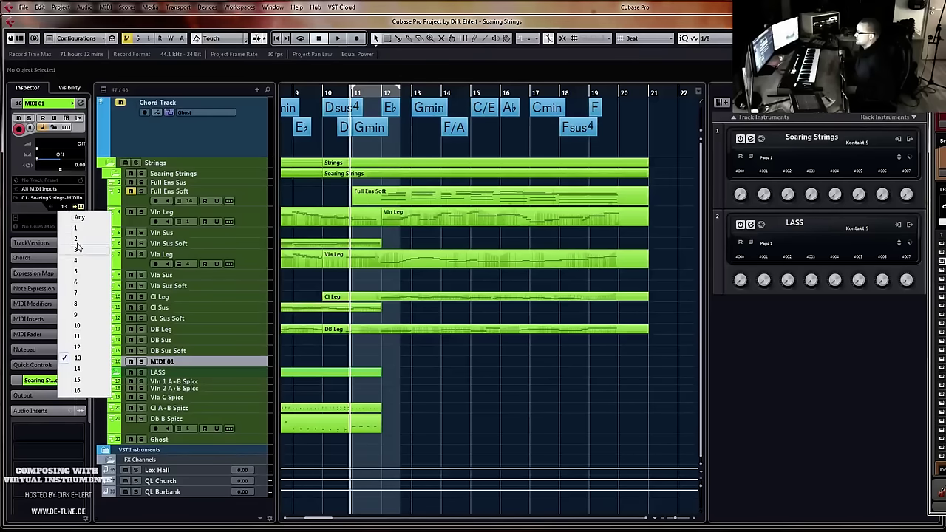
click(78, 380)
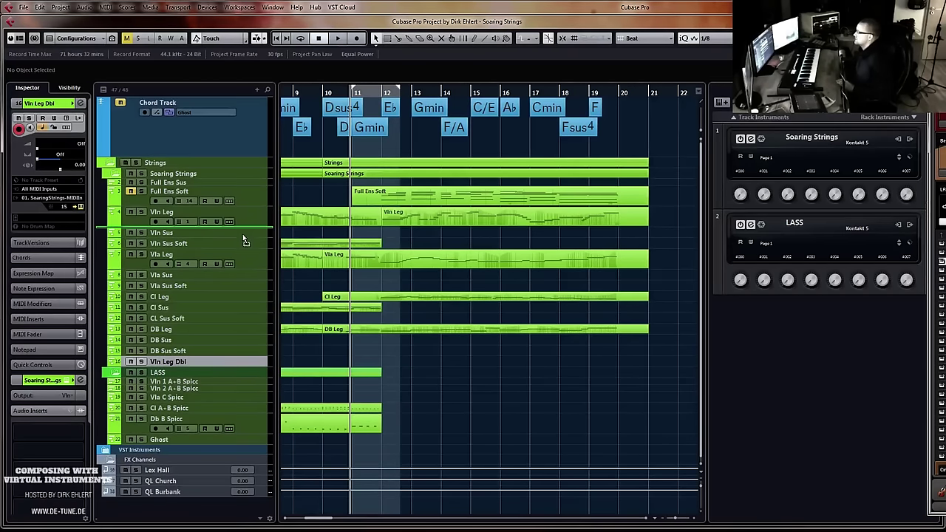
drag(242, 233, 244, 234)
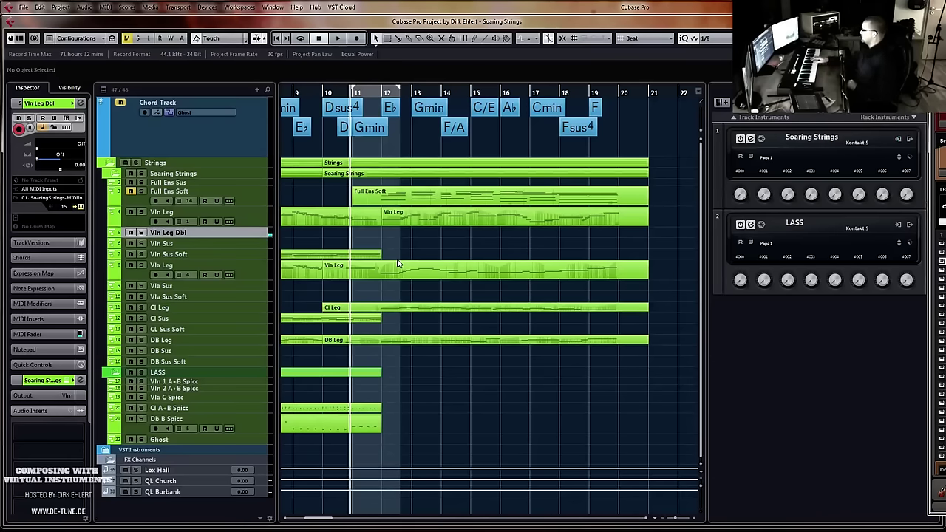
Play the passage from bar 11, and record a doubling violin line on Vln Leg Dbl from bar 11 into bar 17
key(space)
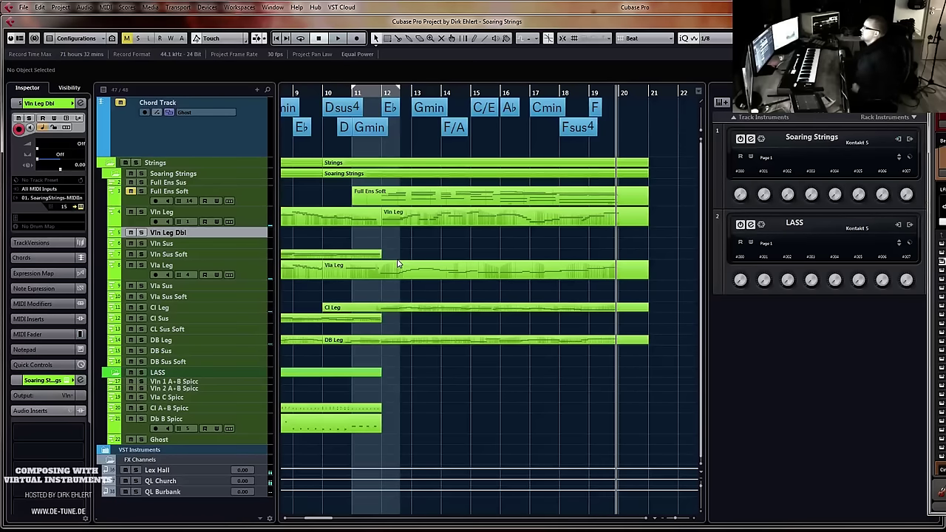
click(354, 92)
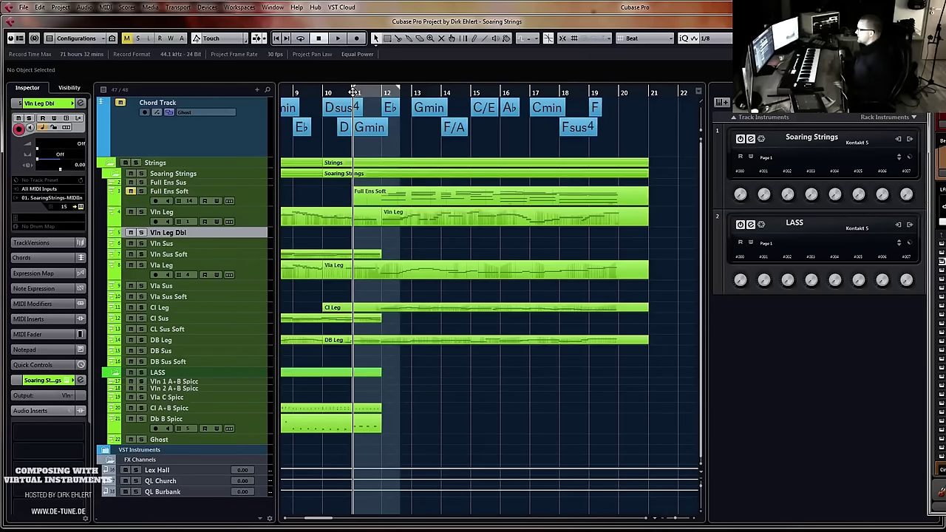
key(KP_Multiply)
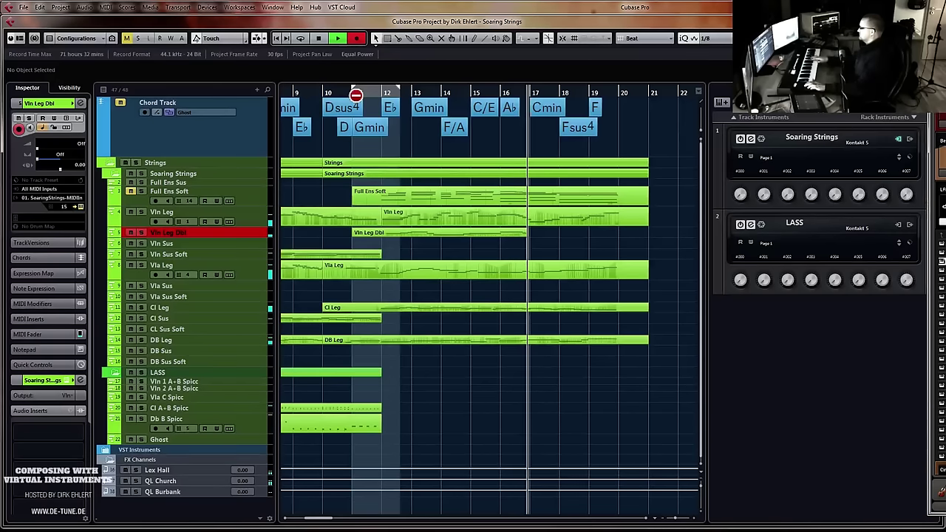
key(space)
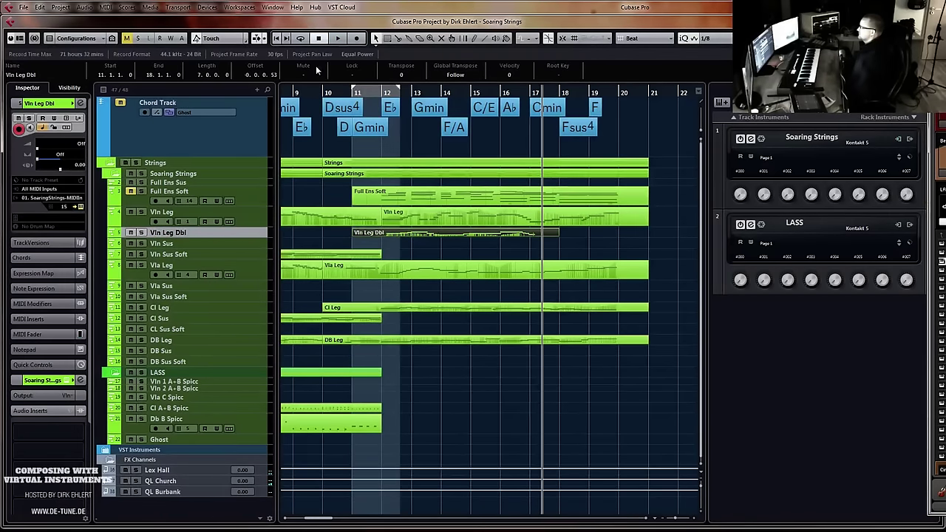
Delete the recorded Vln Leg Dbl notes and modulation data from bar 16 onward
click(436, 218)
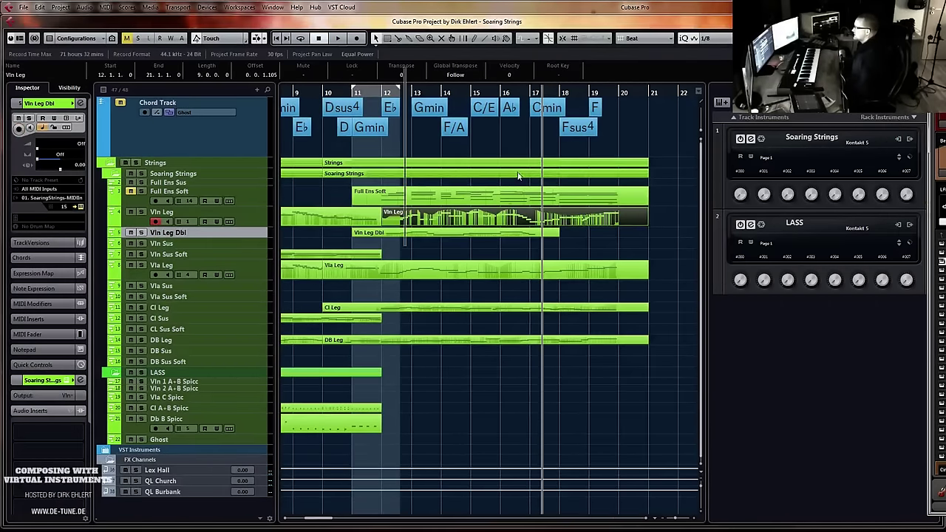
key(Return)
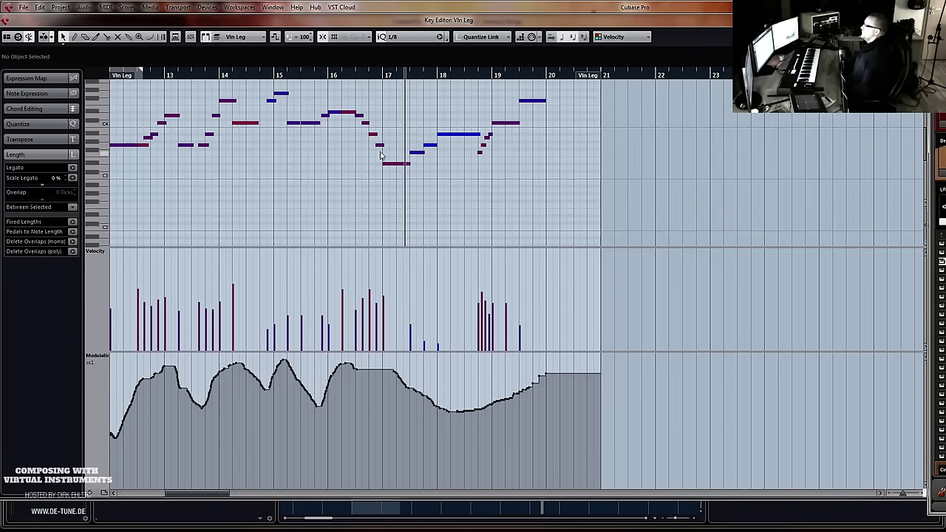
key(Return)
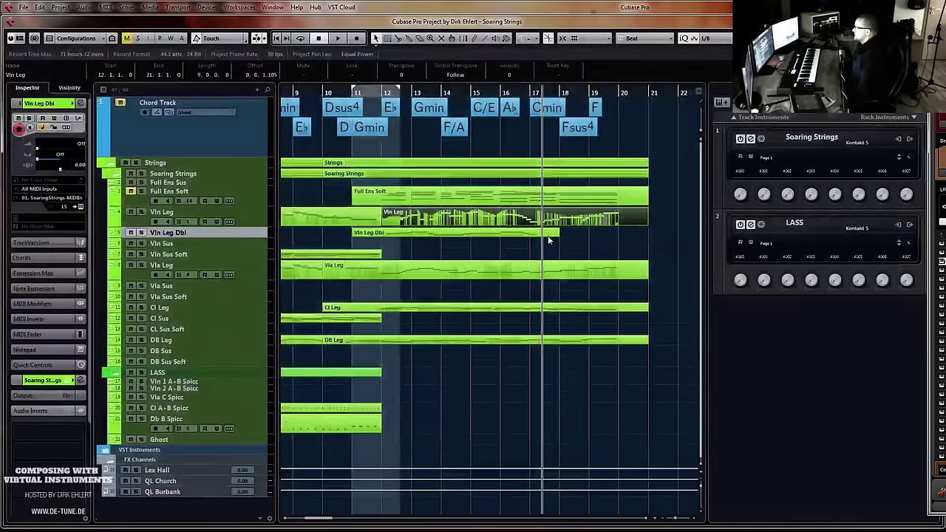
click(545, 235)
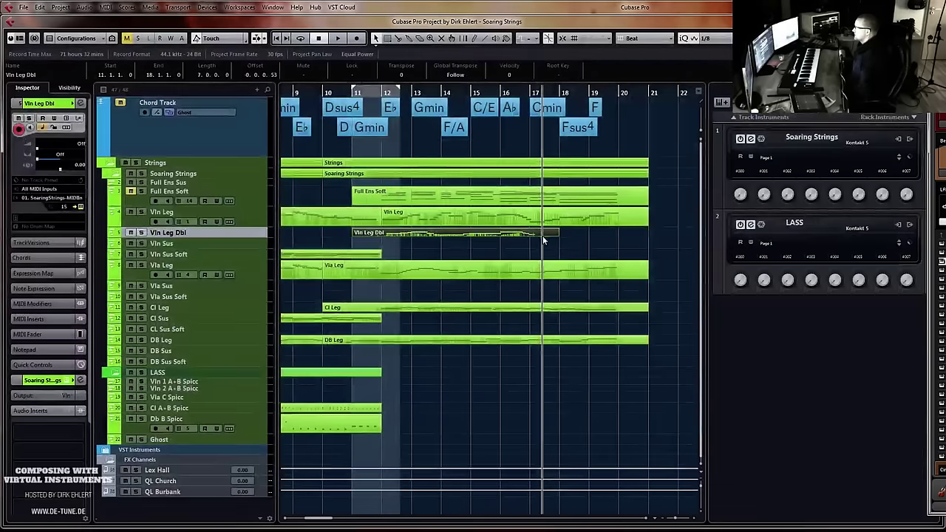
key(Return)
drag(394, 114, 520, 241)
key(Delete)
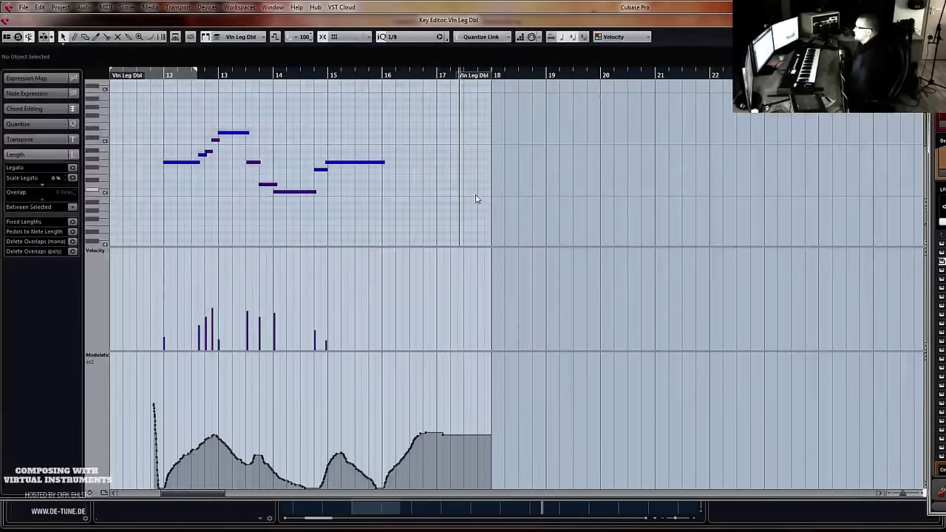
click(332, 75)
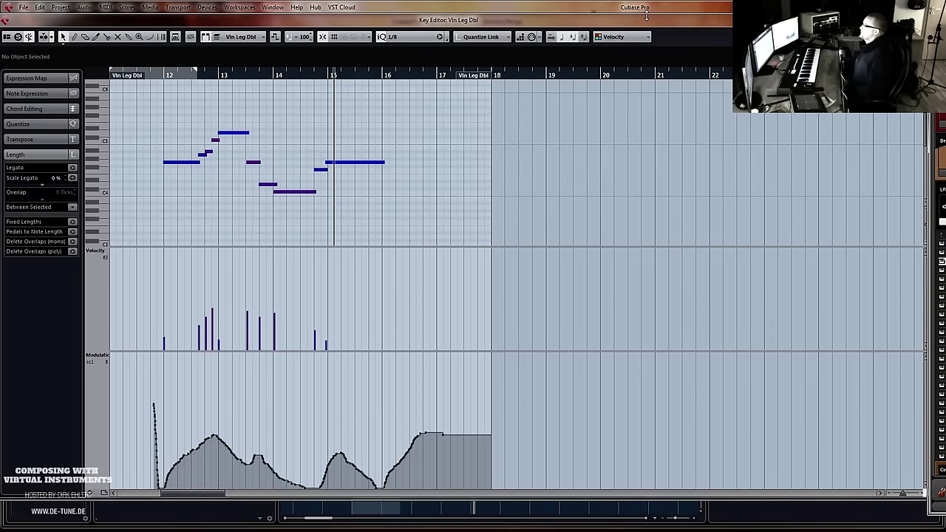
drag(382, 419, 524, 482)
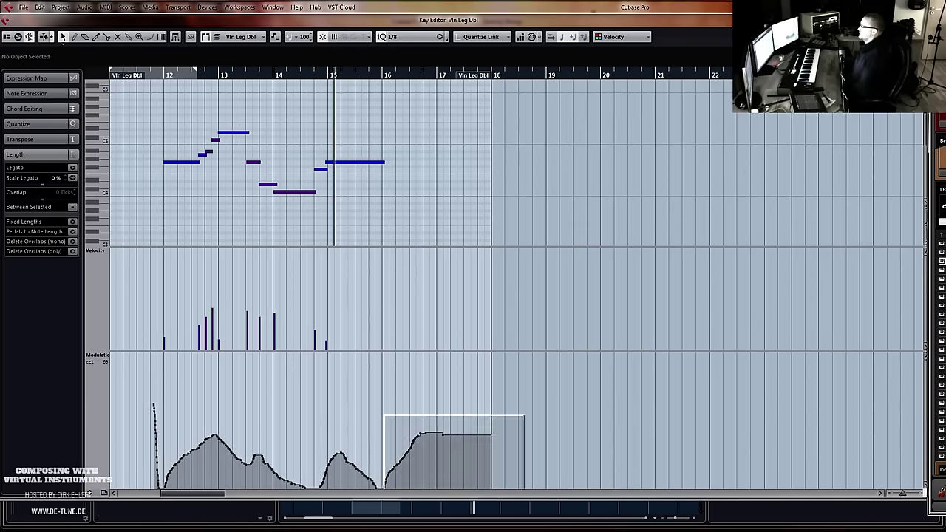
key(Delete)
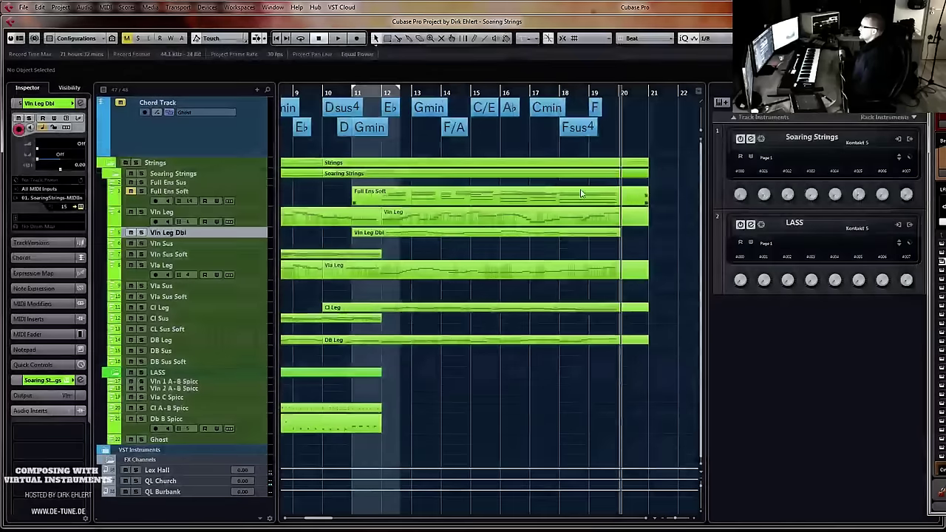
Open the Vln Leg, Vln Leg Dbl, Vla Leg, Cl Leg and DB Leg parts together in the Key Editor, focused on bar 12
drag(659, 206, 403, 423)
key(Return)
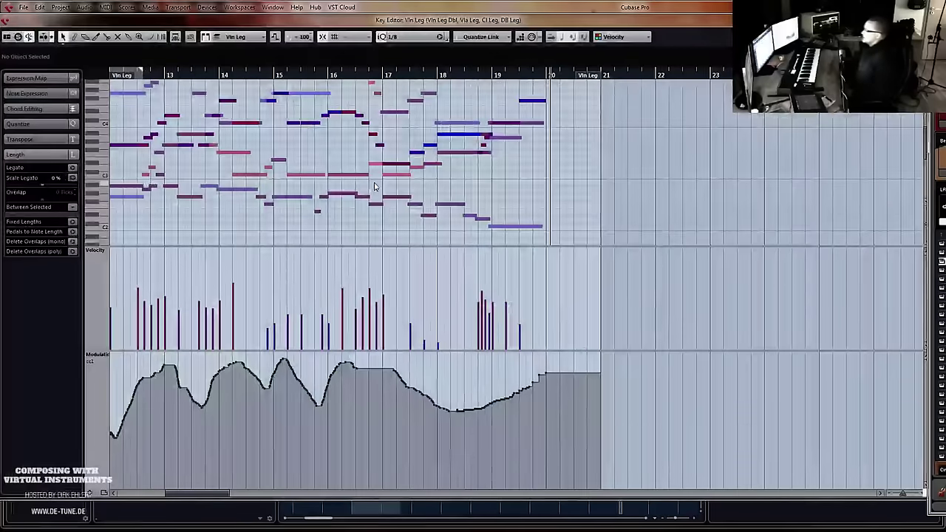
scroll(376, 186, left, 5)
key(h)
key(h)
key(h)
key(h)
key(h)
key(h)
key(h)
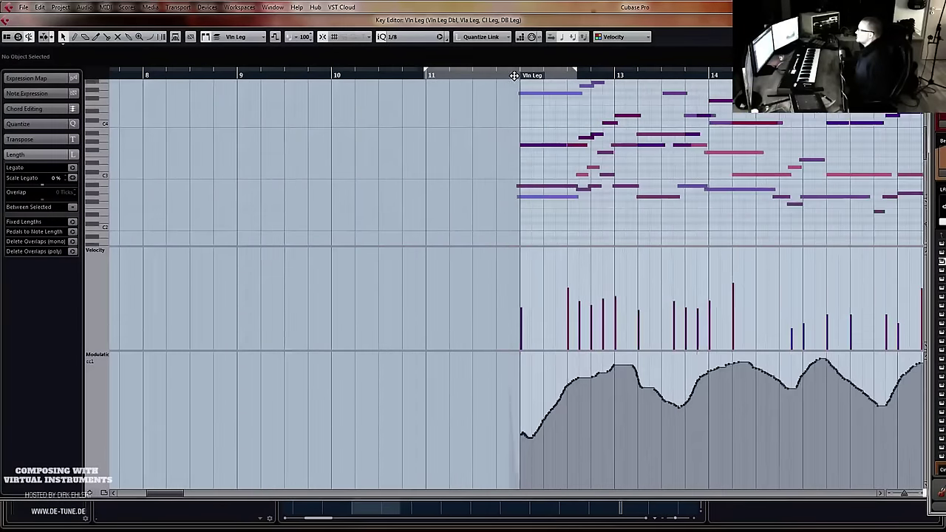
key(h)
scroll(612, 173, right, 2)
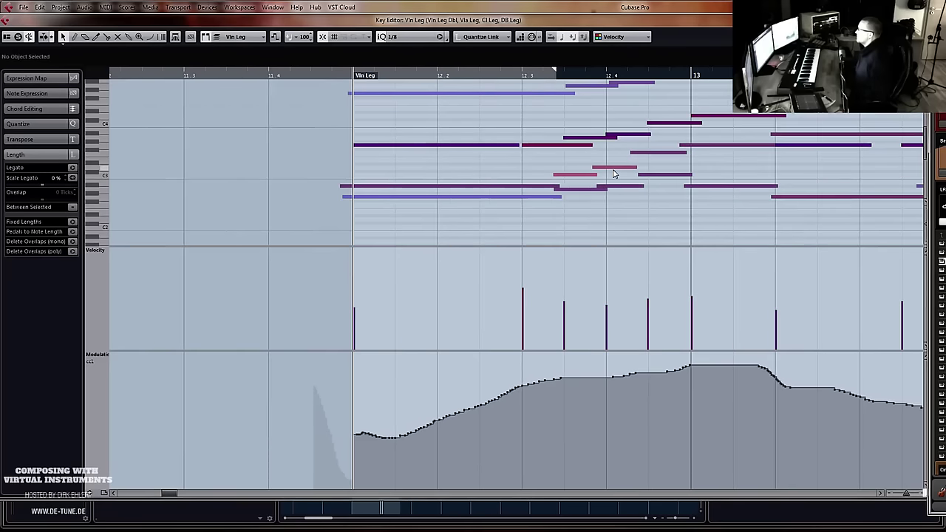
Quantize the legato notes at the start of bar 12 to 1/1 and audition the passage
scroll(587, 154, up, 2)
drag(466, 106, 481, 255)
click(443, 37)
click(422, 51)
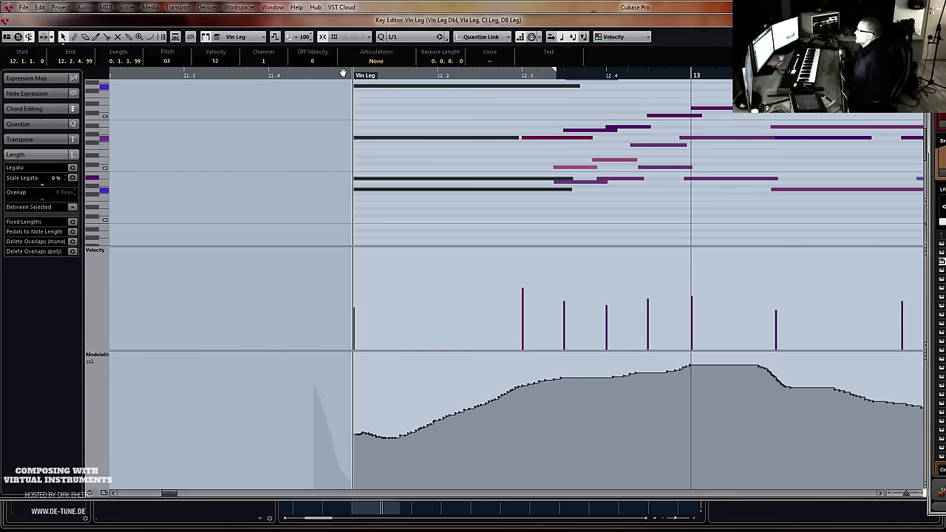
key(space)
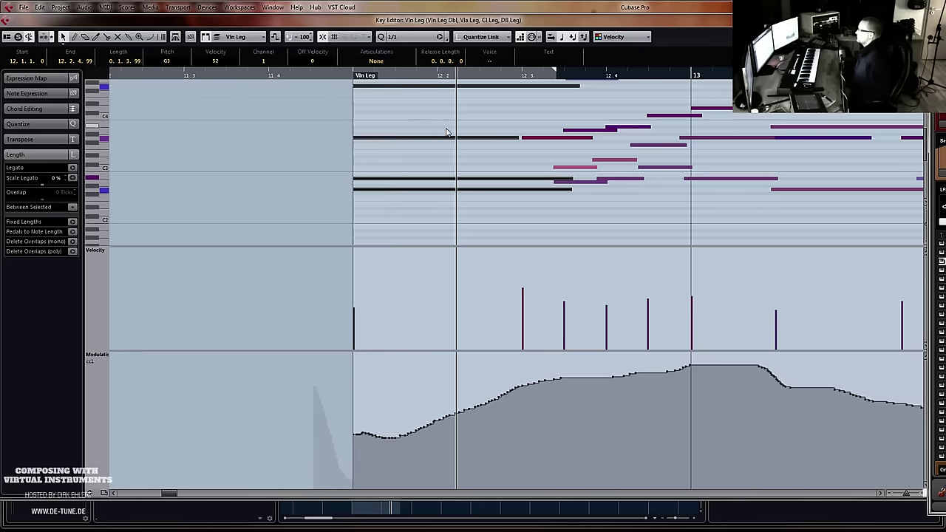
scroll(494, 142, down, 5)
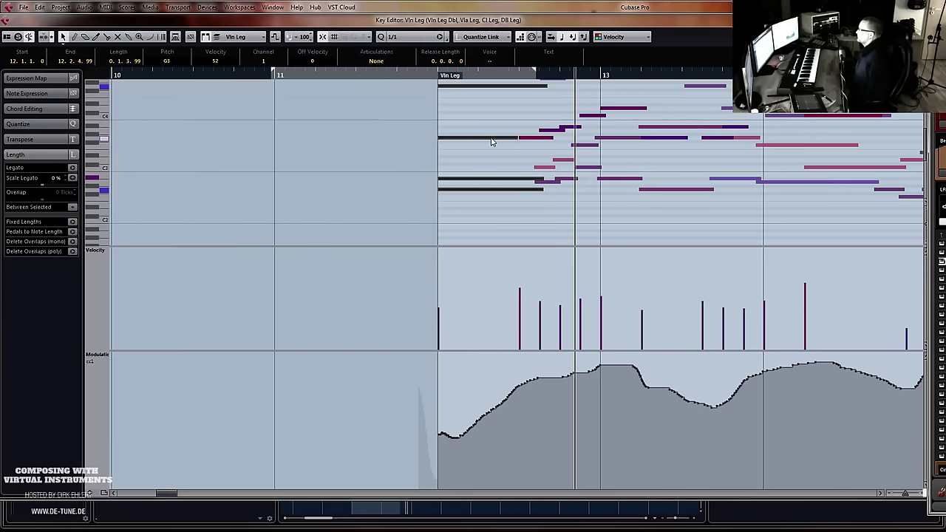
scroll(599, 176, up, 2)
scroll(602, 175, down, 3)
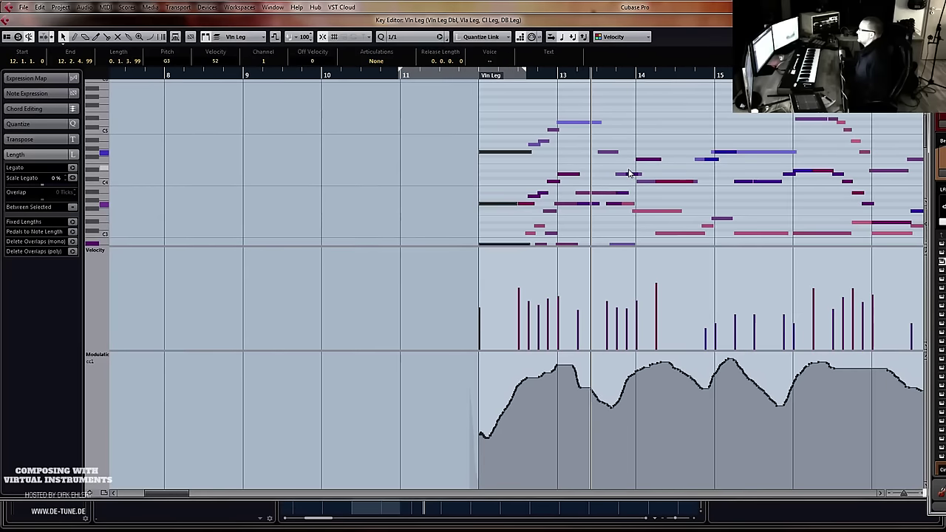
scroll(630, 148, up, 3)
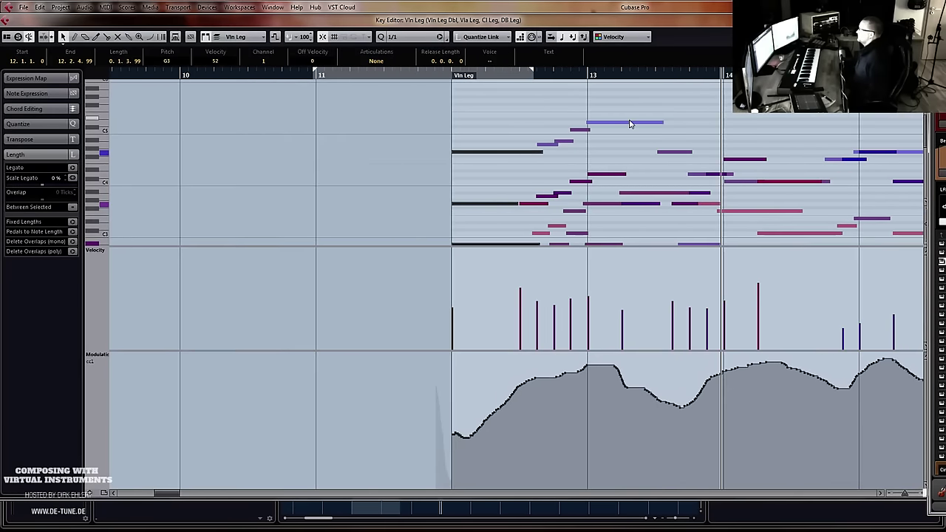
Set quantize to 1/4 and quantize the Vln Leg Dbl G4 and D4 notes to beats 3 and 4 of bar 13
click(629, 124)
scroll(707, 124, right, 2)
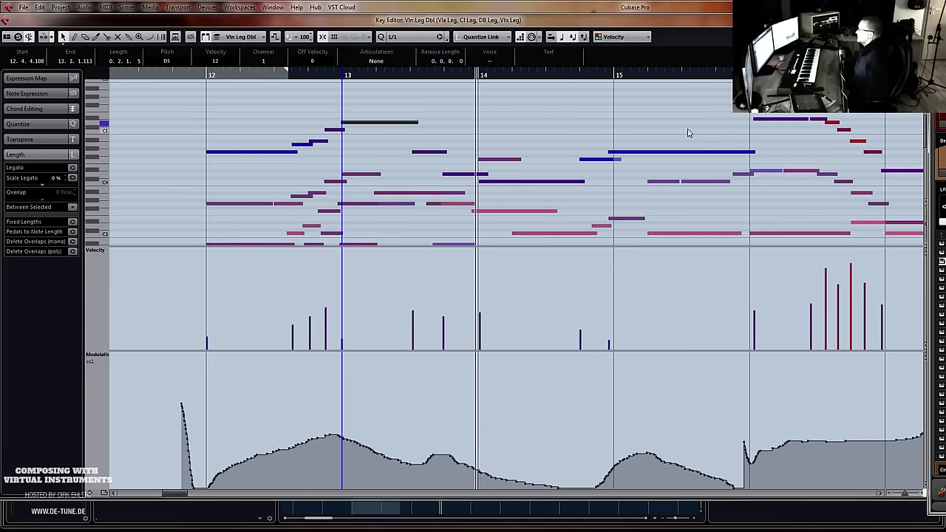
key(h)
key(h)
key(h)
click(405, 37)
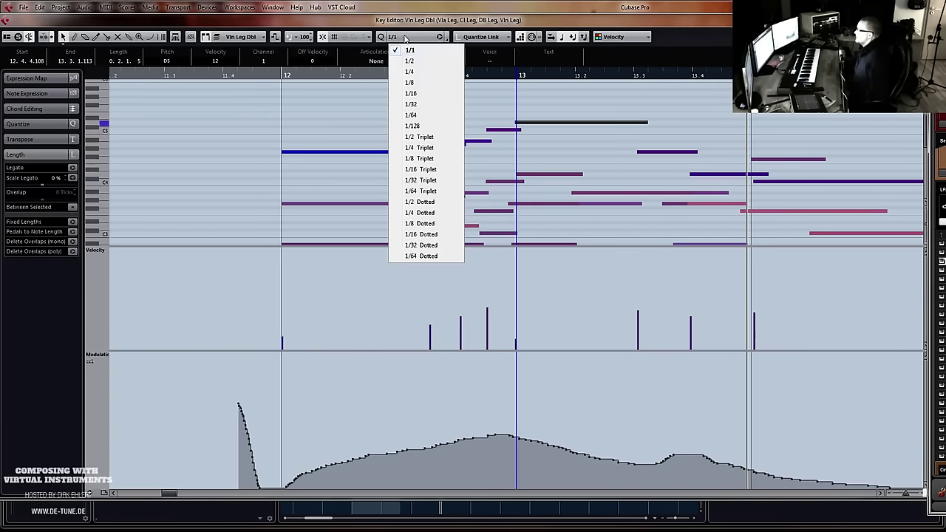
click(411, 72)
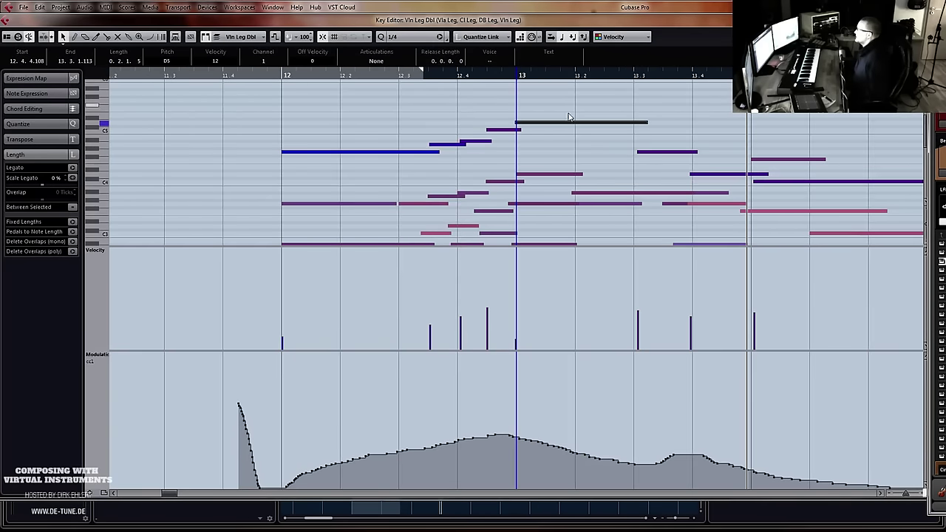
click(662, 154)
key(q)
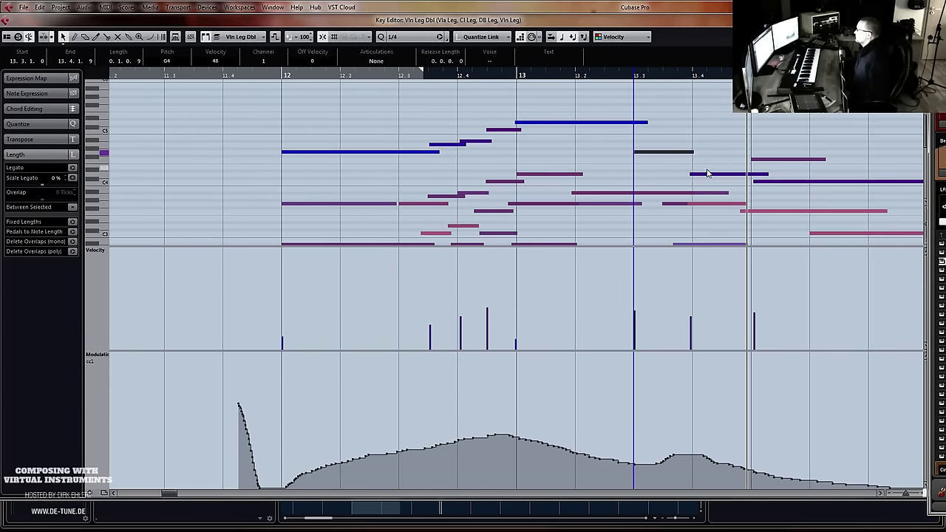
key(q)
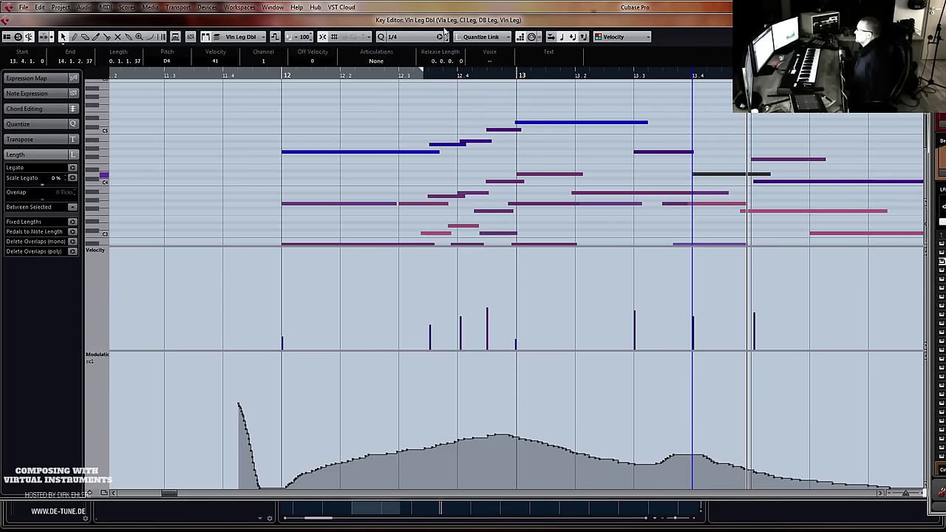
Set quantize to 1/16, redraw the Vln Leg Dbl modulation down to a flat low level across bar 13, and audition it
click(399, 37)
click(426, 95)
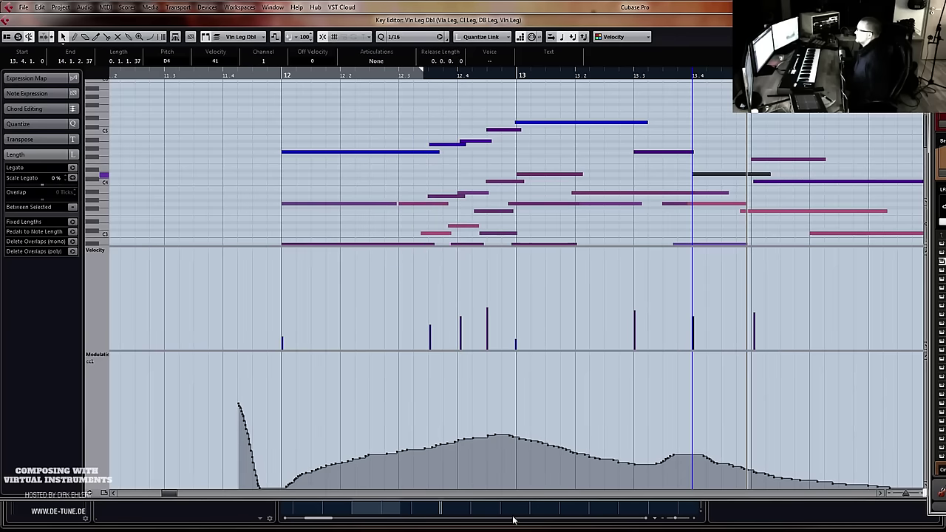
mouse_move(535, 436)
mouse_down()
mouse_move(648, 473)
mouse_move(772, 477)
mouse_up()
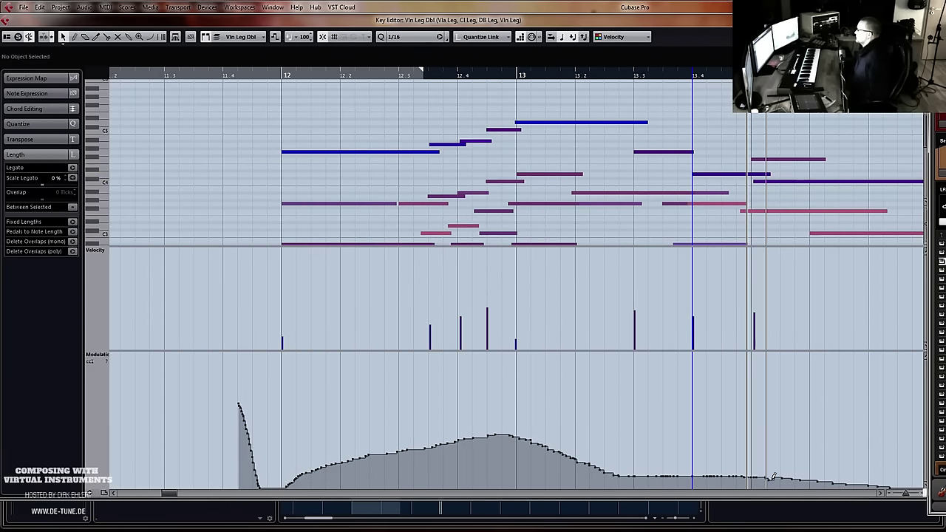
click(402, 76)
key(space)
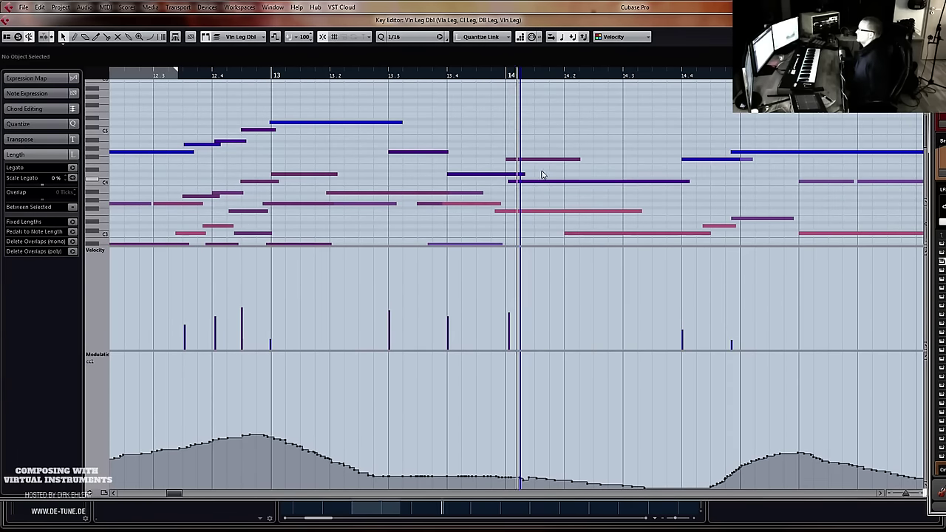
Quantize the Vln Leg Dbl C4 note to the start of bar 14 and replay the transition from bar 13
click(516, 181)
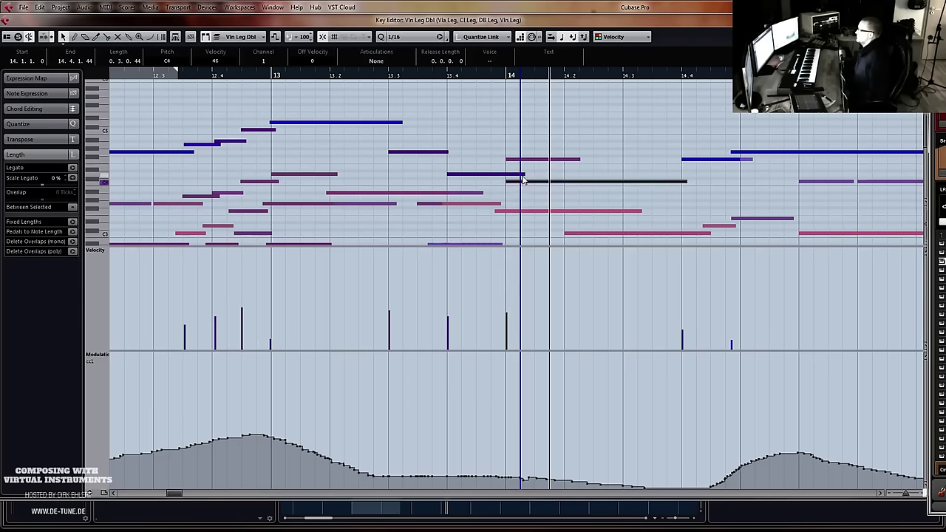
click(372, 76)
scroll(582, 181, down, 1)
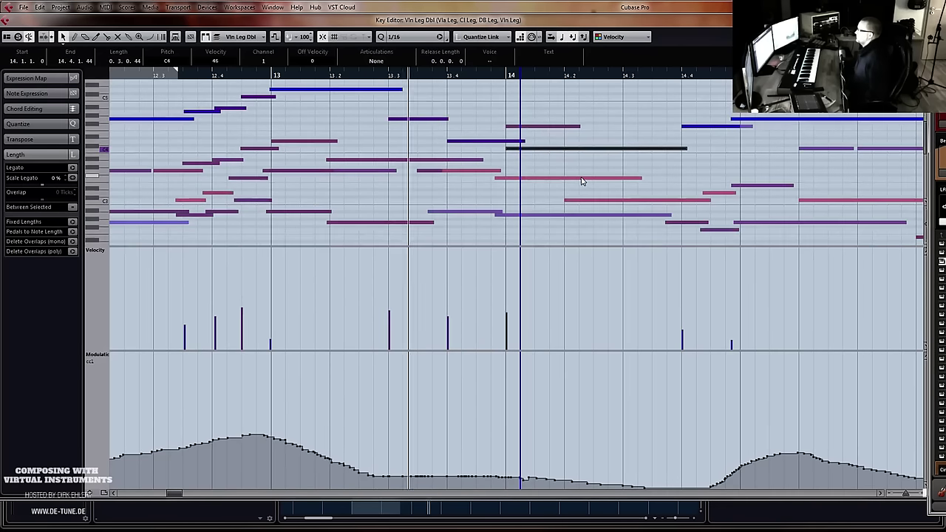
key(space)
Reopen only the Vln Leg and Vln Leg Dbl parts together in the Key Editor and audition them from bar 12
key(Return)
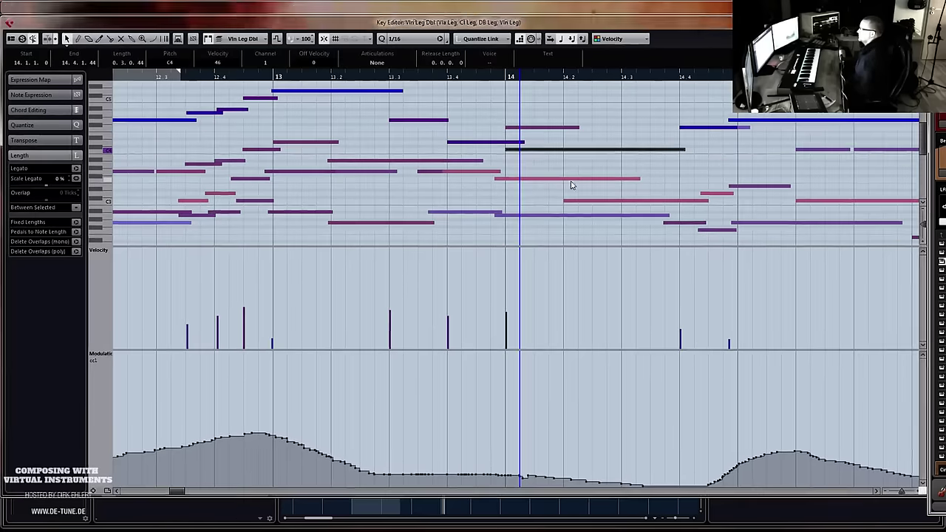
click(586, 244)
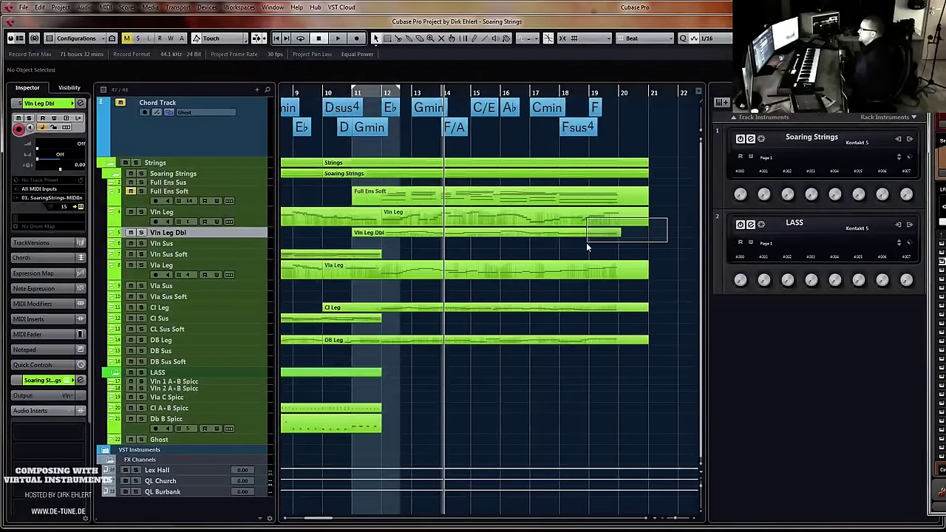
key(Return)
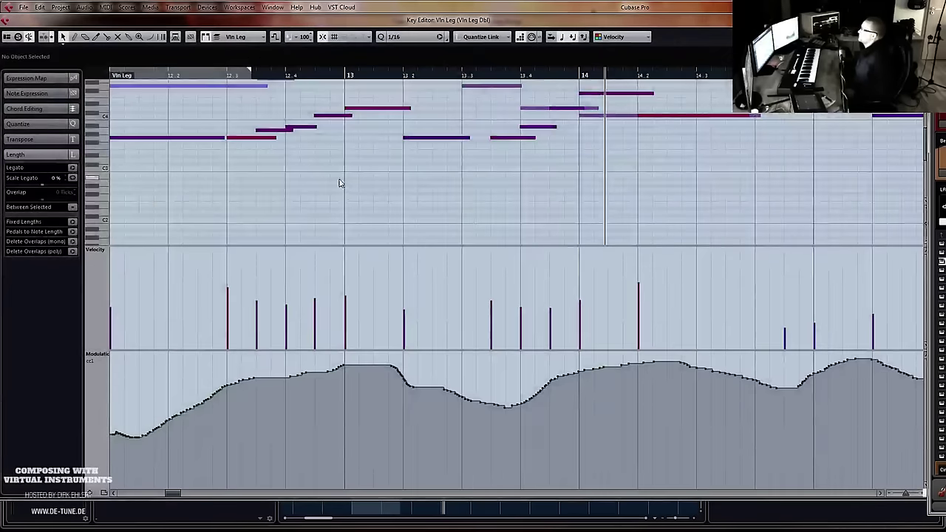
scroll(559, 163, up, 3)
key(space)
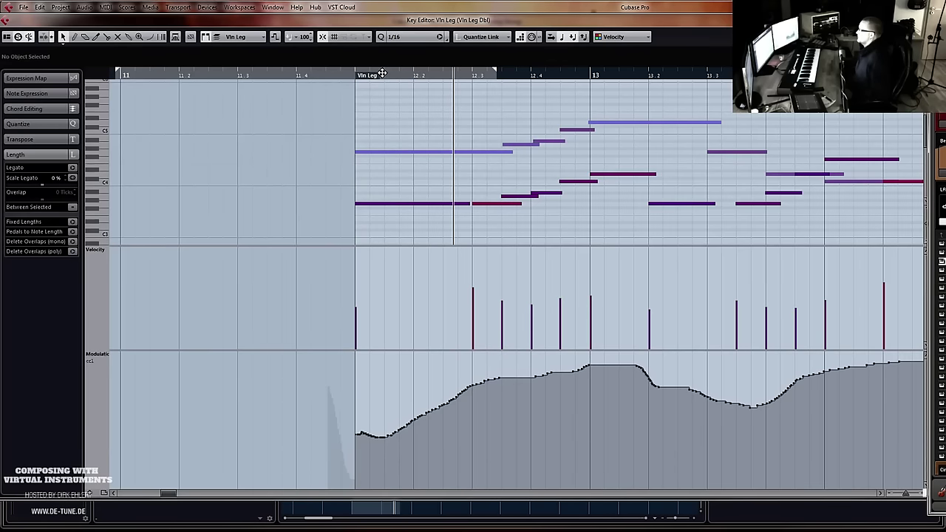
click(352, 75)
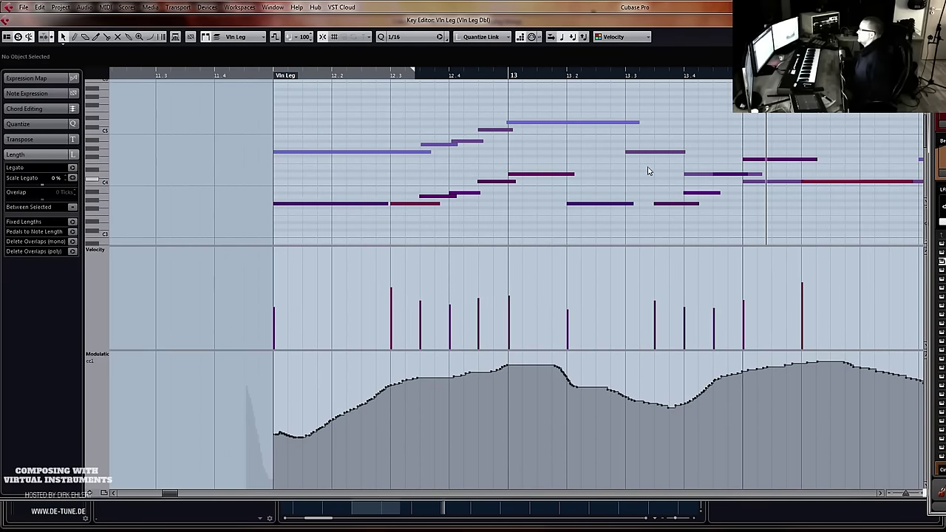
Check the Vln Leg Dbl D4 and G4 notes in bar 13, and continue its bar 15 line with A3 on beat 3 and G3 on beat 4
click(695, 176)
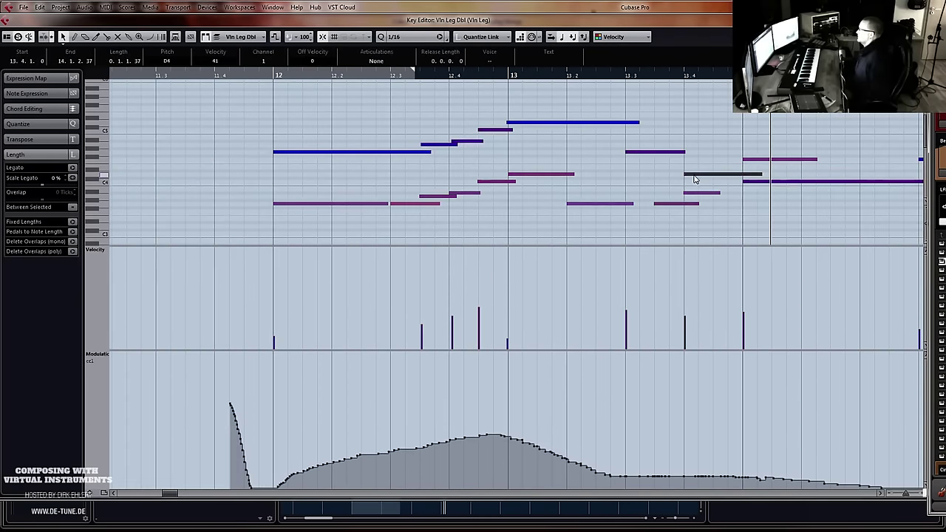
click(658, 154)
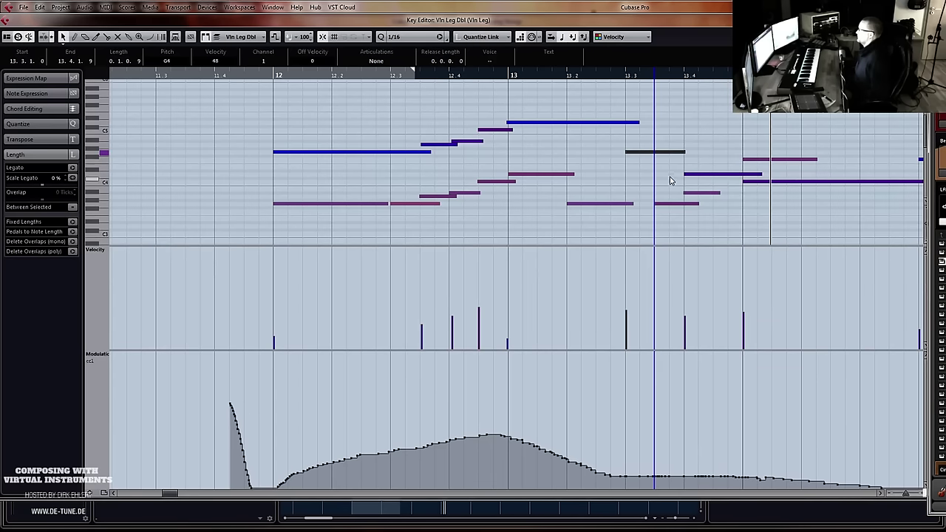
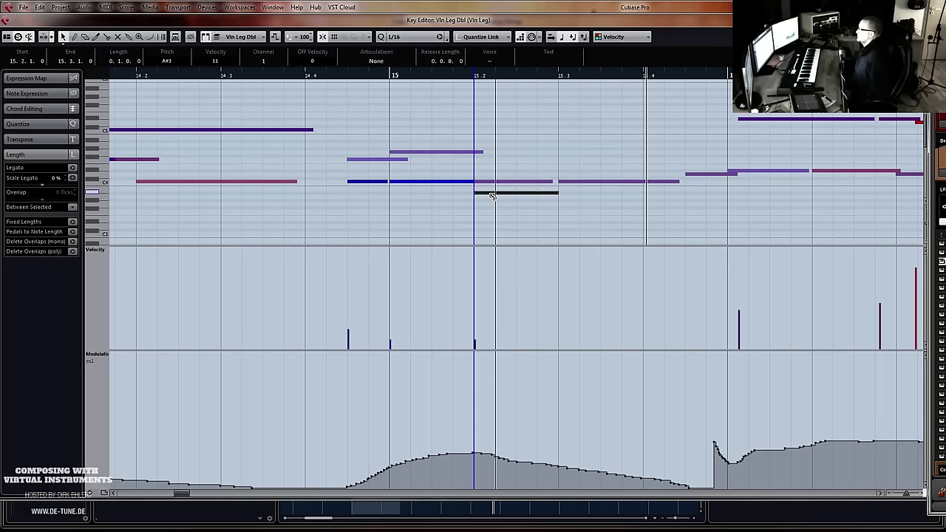
drag(491, 195, 482, 230)
drag(470, 182, 475, 189)
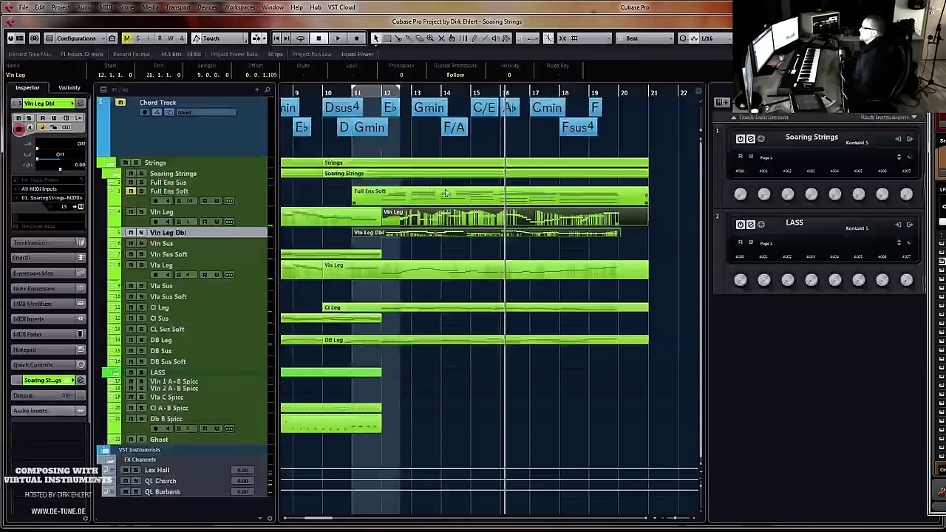
Compare with the Vln Leg track's delay and set the Vln Leg Dbl track delay to -60 ms
click(254, 222)
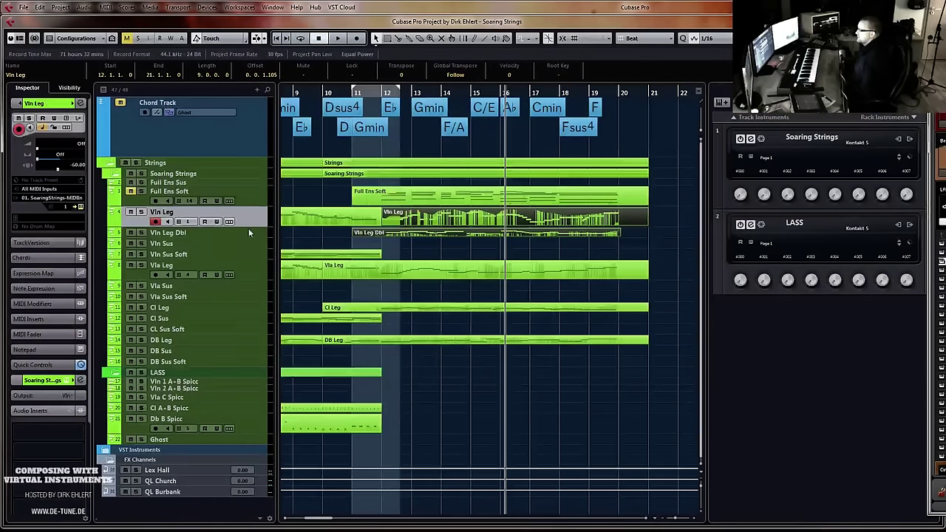
click(249, 229)
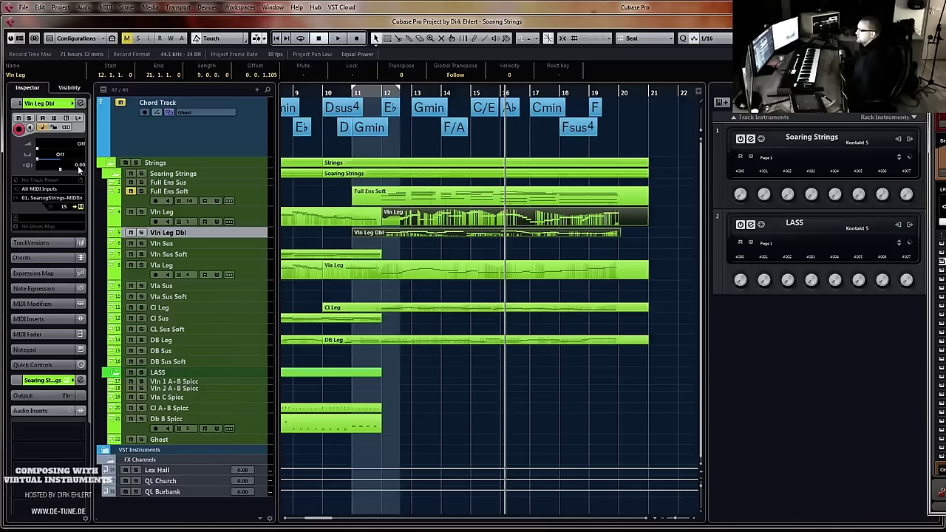
text(-60)
key(Return)
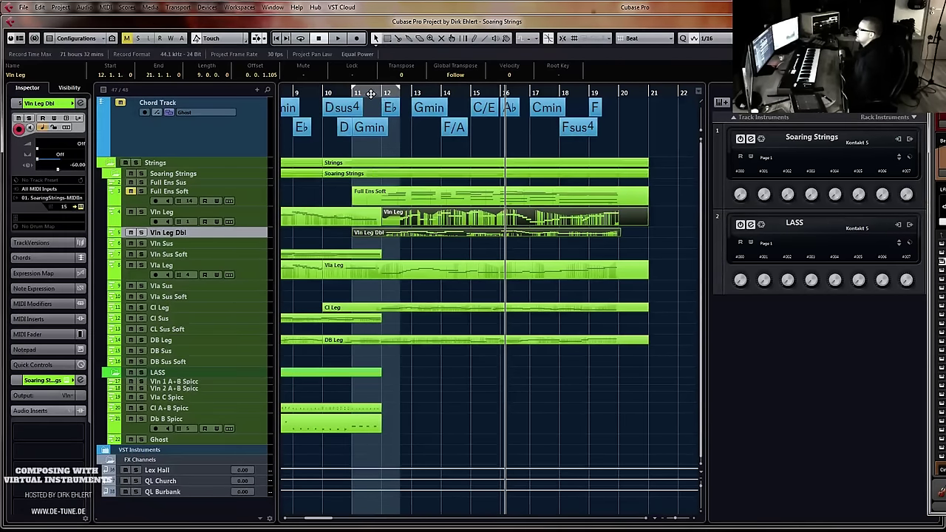
Reopen the Vln Leg and Vln Leg Dbl parts together in the Key Editor and audition them from bar 12 to bar 16
double_click(605, 235)
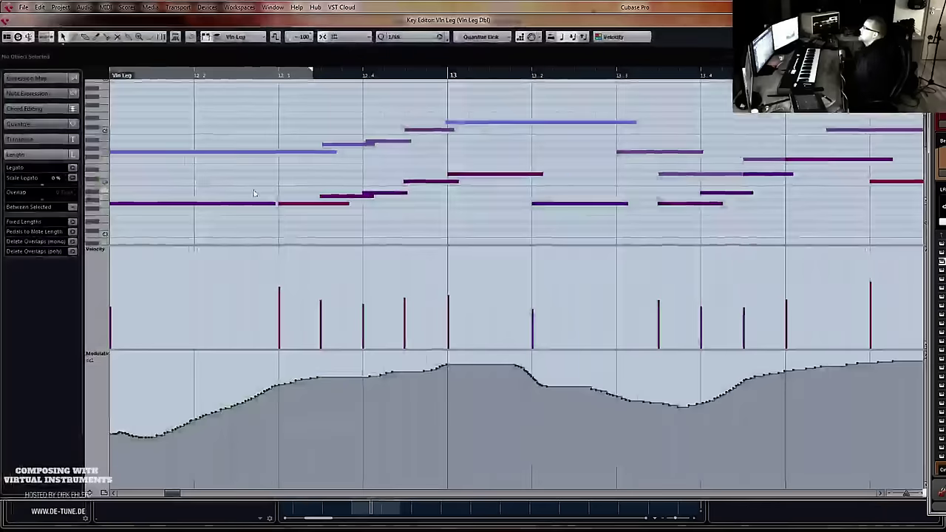
scroll(429, 167, down, 3)
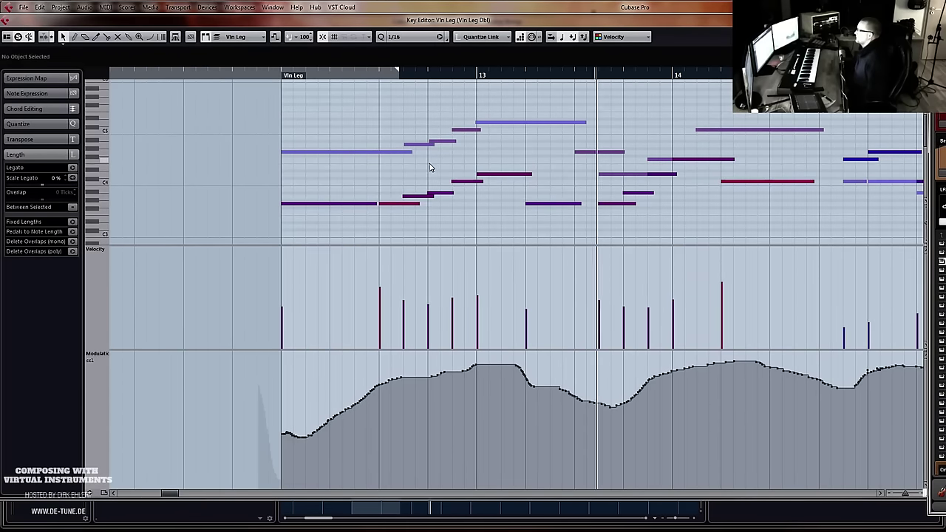
key(h)
key(h)
key(h)
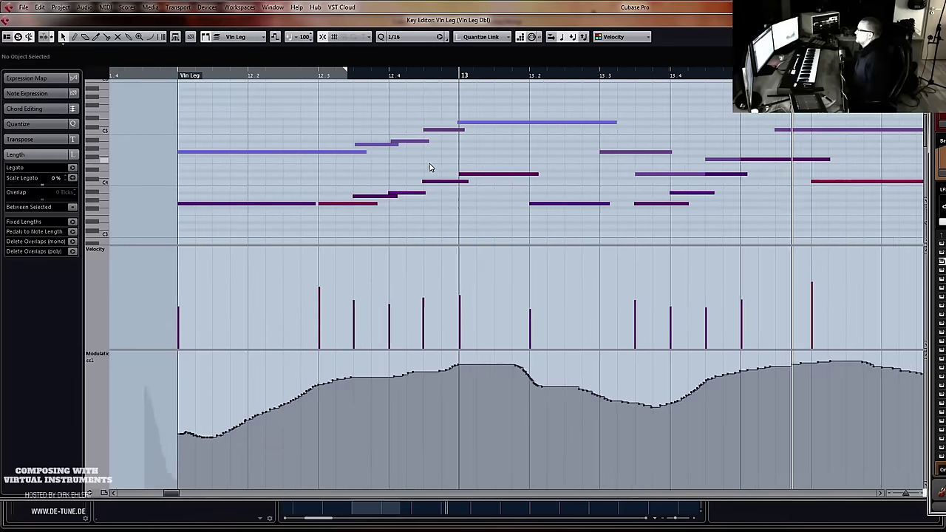
key(g)
key(g)
key(g)
key(g)
key(g)
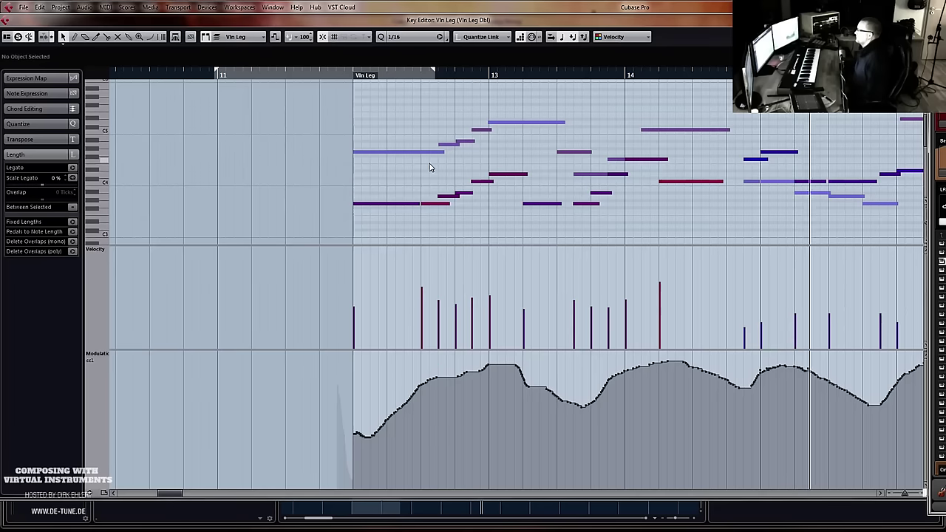
key(g)
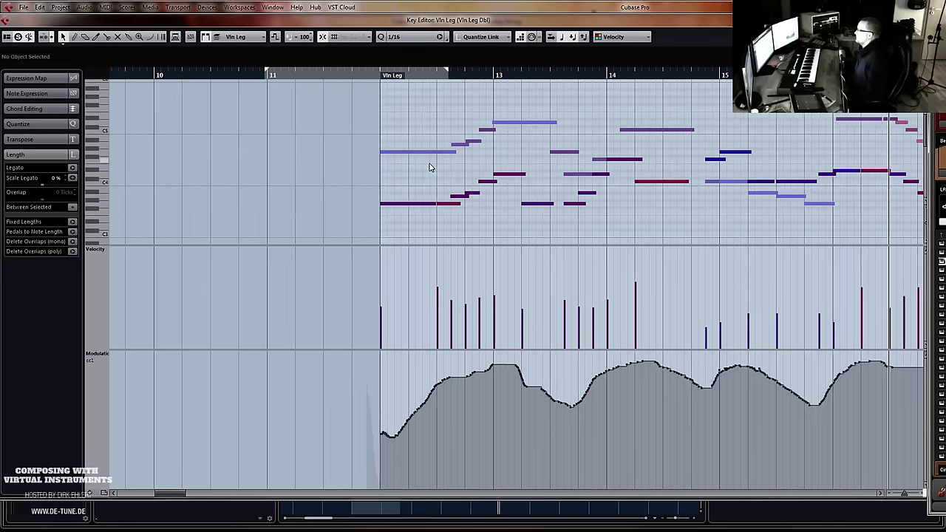
key(g)
key(h)
key(h)
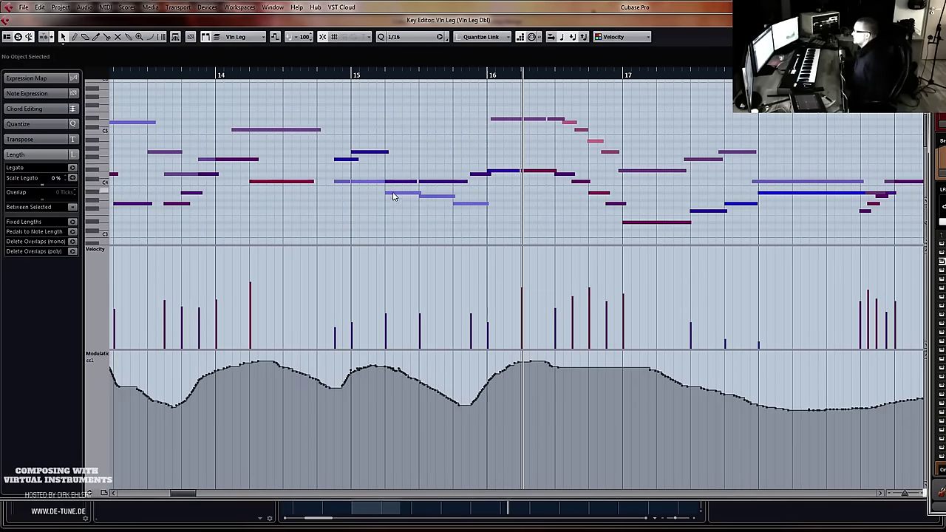
Transpose the four Vln Leg Dbl notes C4, A#3, A3 and G3 in bar 15 up one octave
click(371, 183)
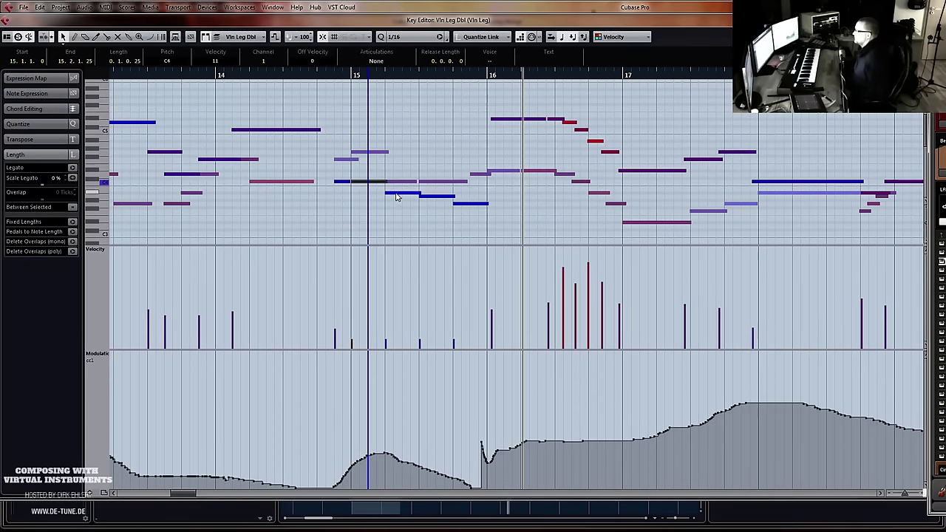
shift+click(395, 194)
shift+click(436, 197)
shift+click(460, 204)
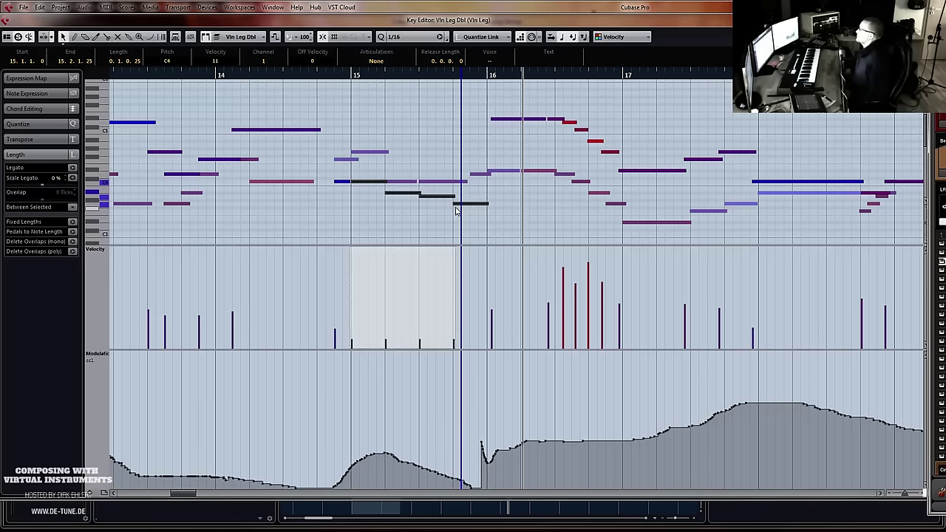
key(shift+Up)
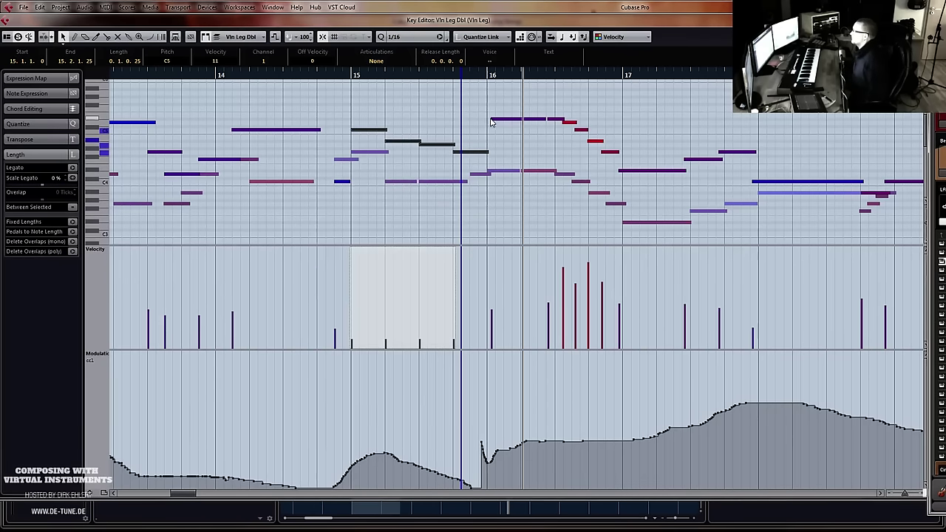
Align the Vln Leg Dbl D#5 notes to beats 1 and 2 of bar 16, and tighten the descending D5, C5, A#4, G4 run from beat 3
drag(492, 121, 486, 119)
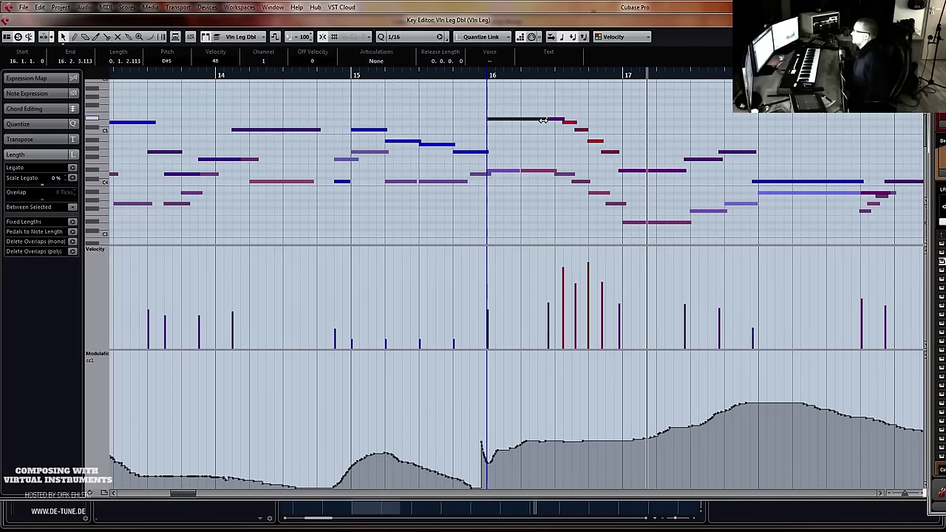
mouse_move(543, 120)
mouse_down()
mouse_move(517, 119)
mouse_move(554, 123)
mouse_up()
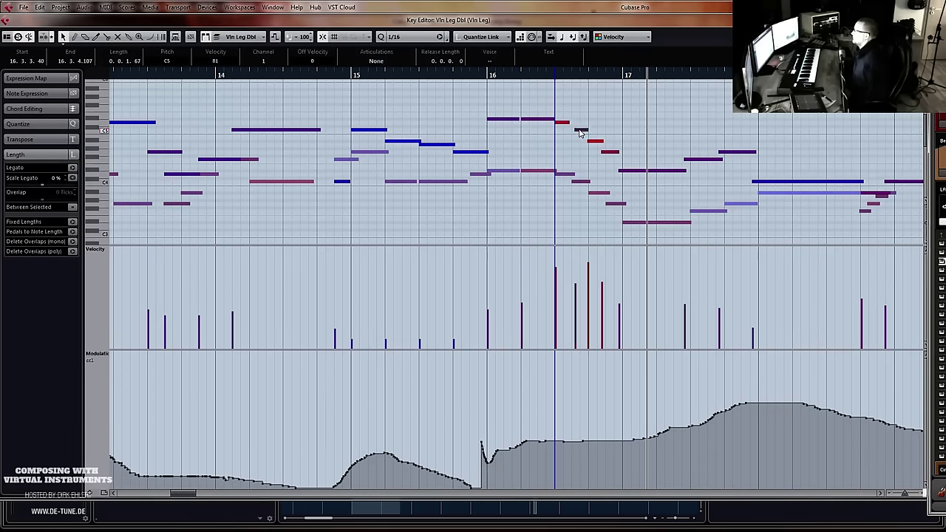
key(space)
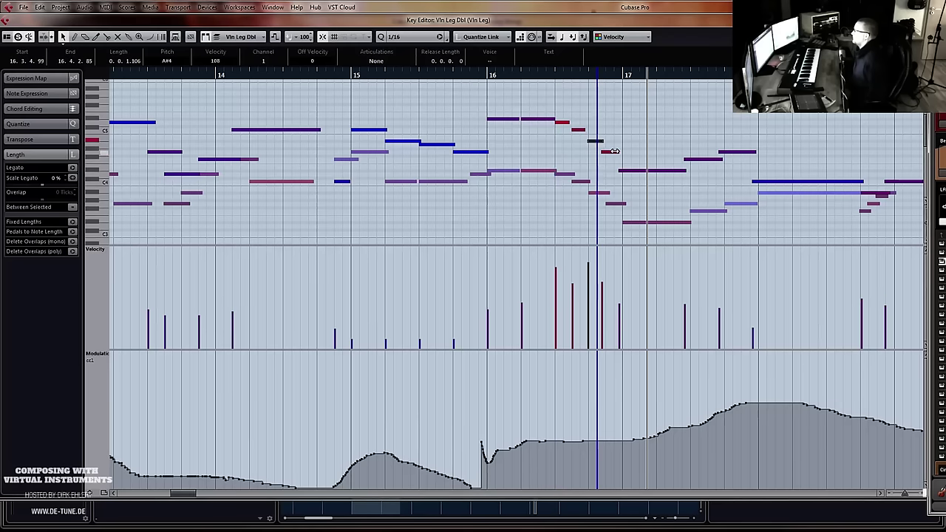
drag(618, 156, 619, 157)
drag(565, 114, 607, 142)
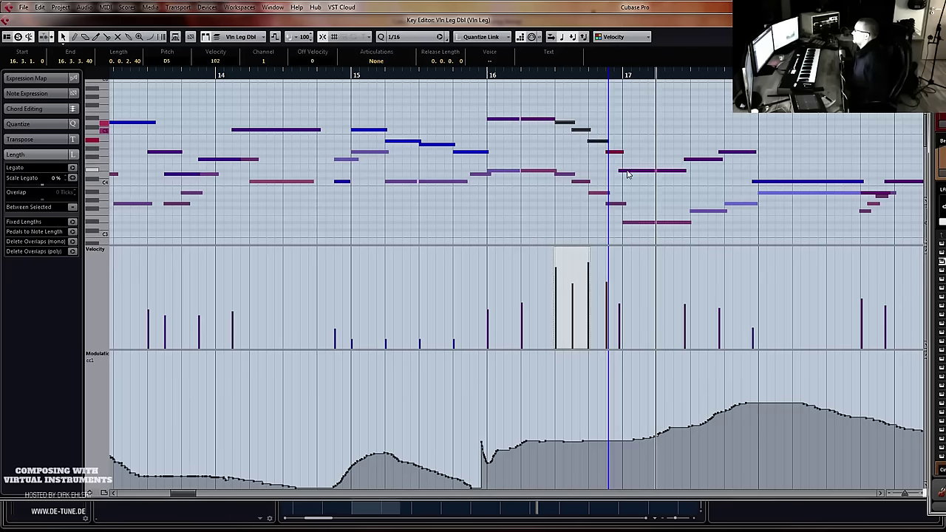
Move the Vln Leg Dbl D#4 to the start of bar 17, place F4 and G4 on beats 3 and 4, and replay the passage
drag(627, 171, 632, 176)
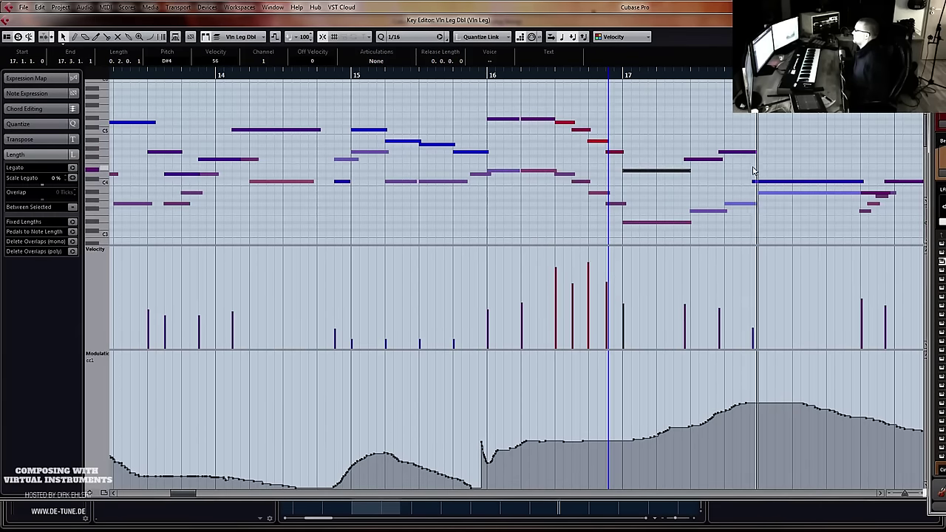
click(696, 160)
drag(696, 164, 740, 156)
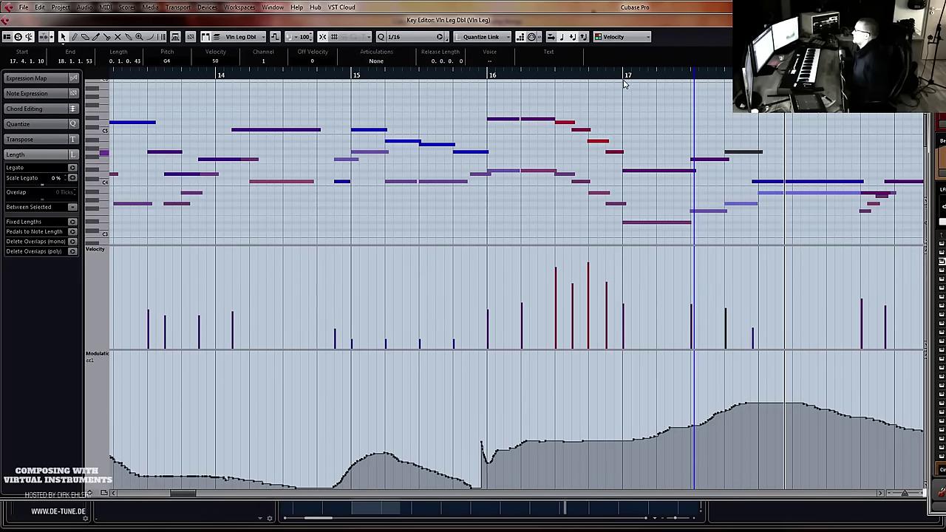
key(space)
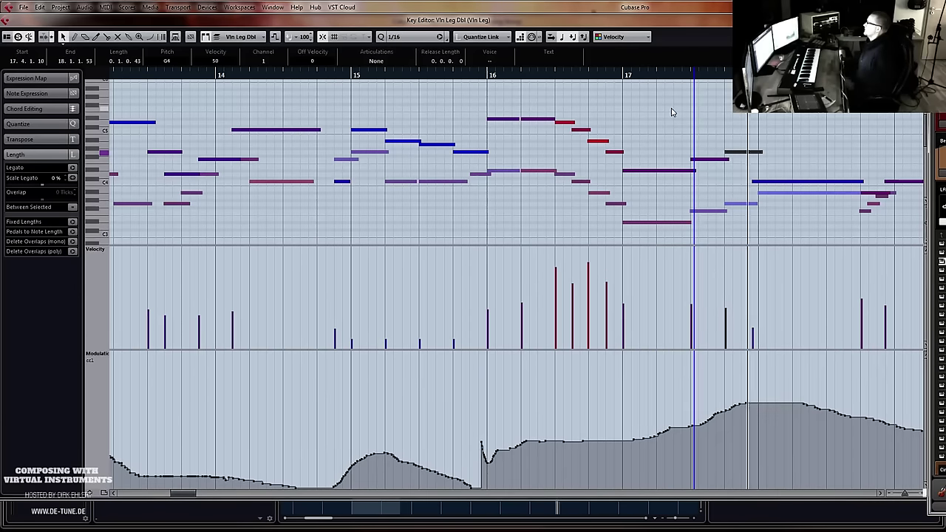
Try the long Vln Leg Dbl C4 note at A3, restore it to C4, and trim its start to the beginning of bar 19
key(g)
key(g)
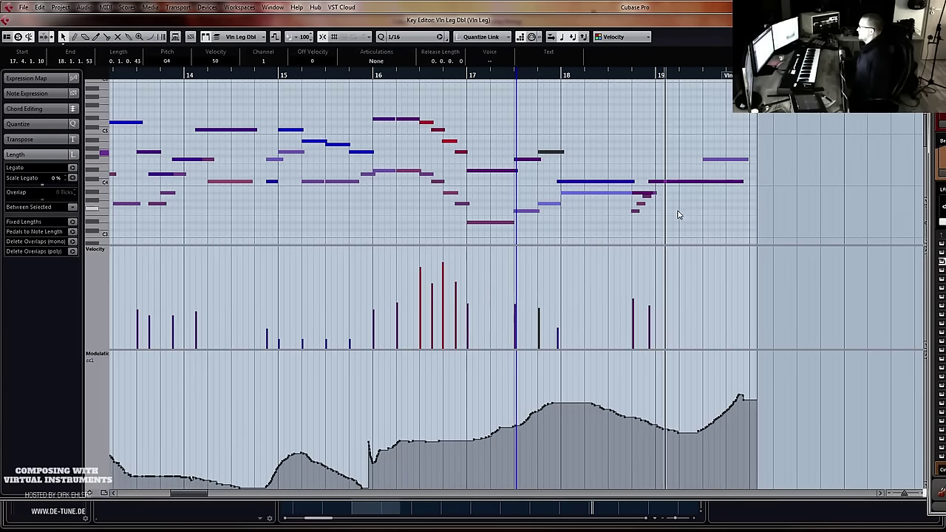
drag(664, 184, 668, 205)
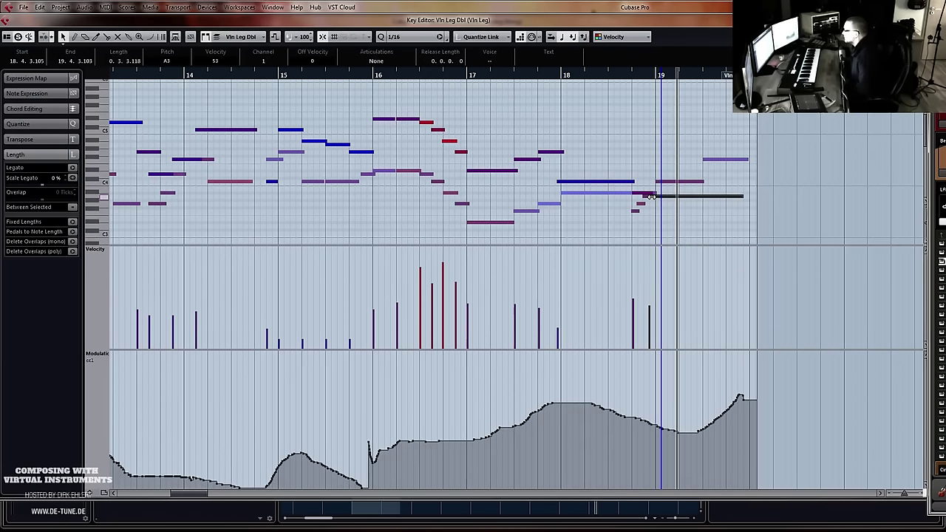
drag(650, 195, 656, 196)
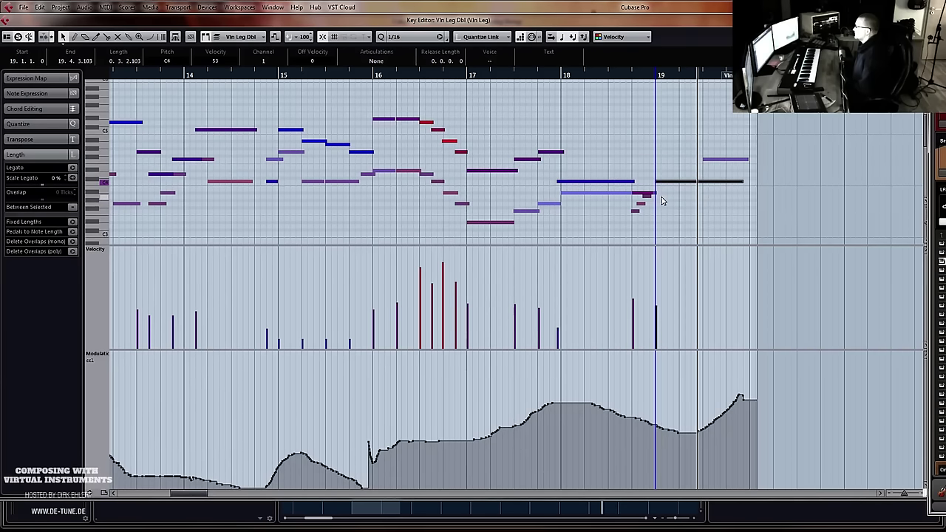
Lower the Vln Leg notes on beats 1, 2 and 3 of bar 19 to A3
click(602, 196)
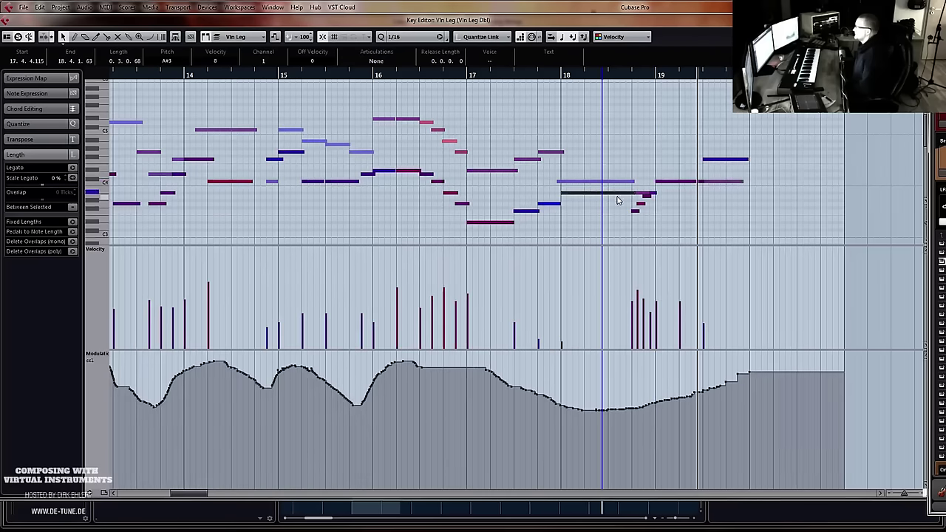
click(668, 190)
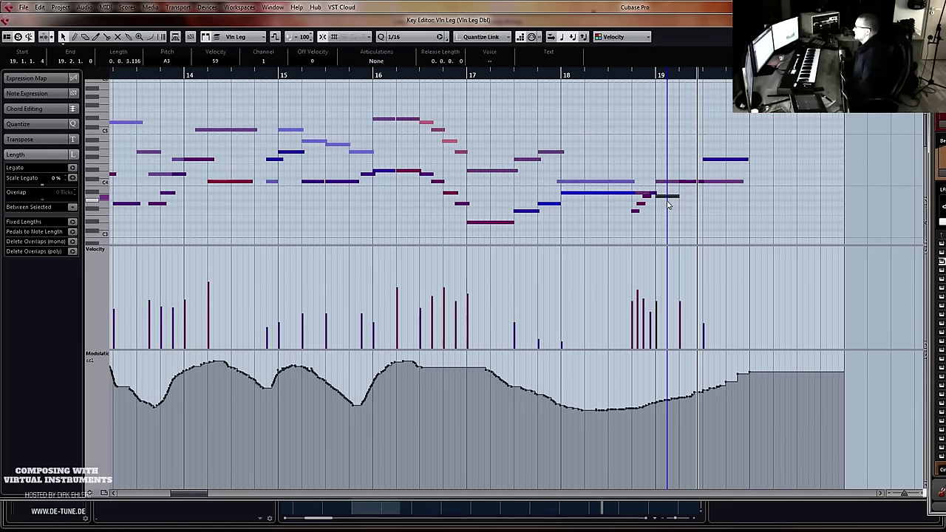
click(686, 190)
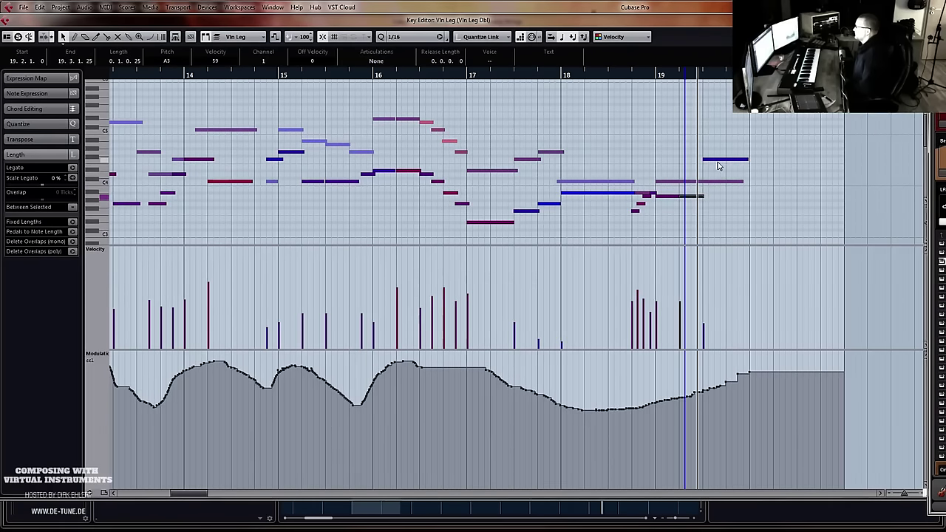
drag(717, 163, 722, 177)
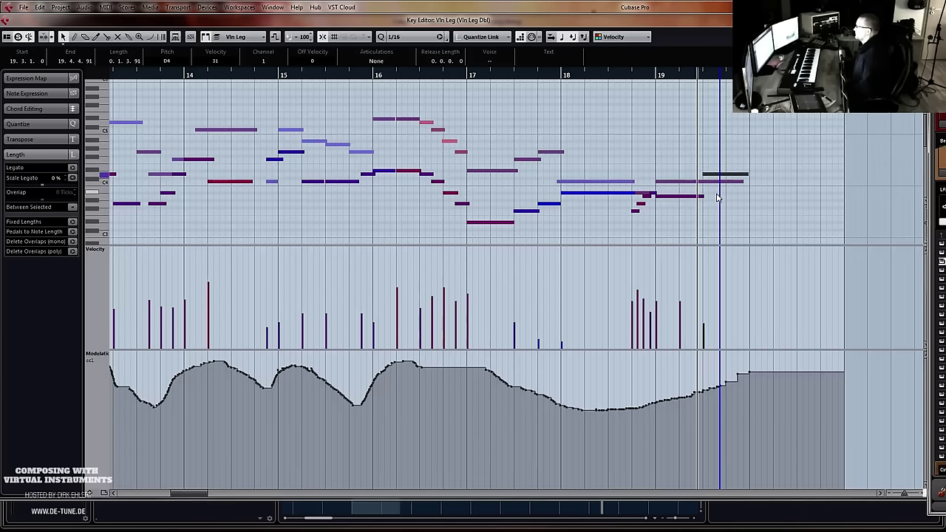
click(706, 198)
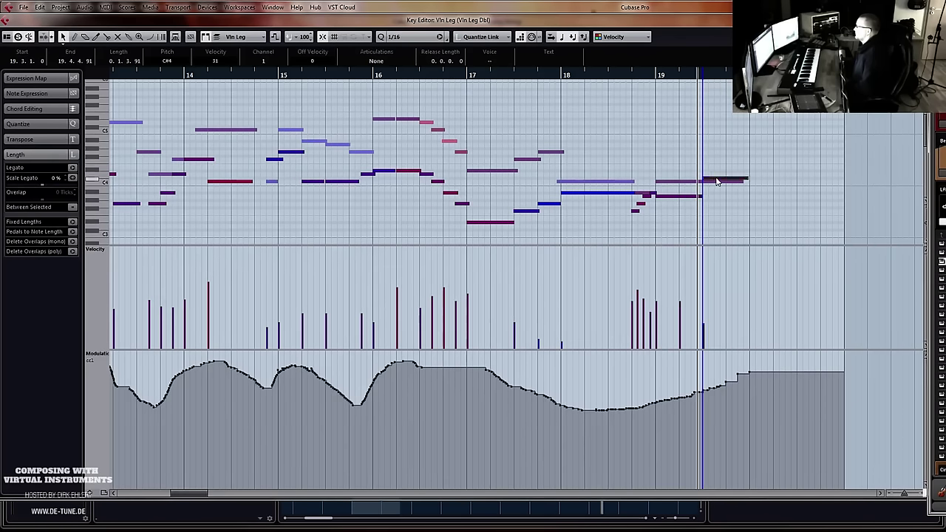
drag(716, 181, 710, 207)
Audition the edited violin lines from bar 17, and replay the whole arrangement from around bar 12 in the project window
click(482, 75)
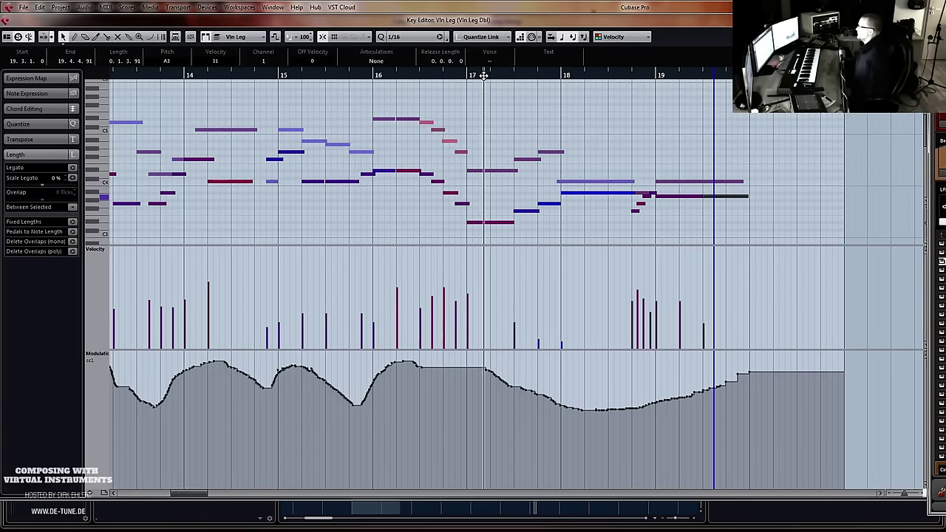
key(space)
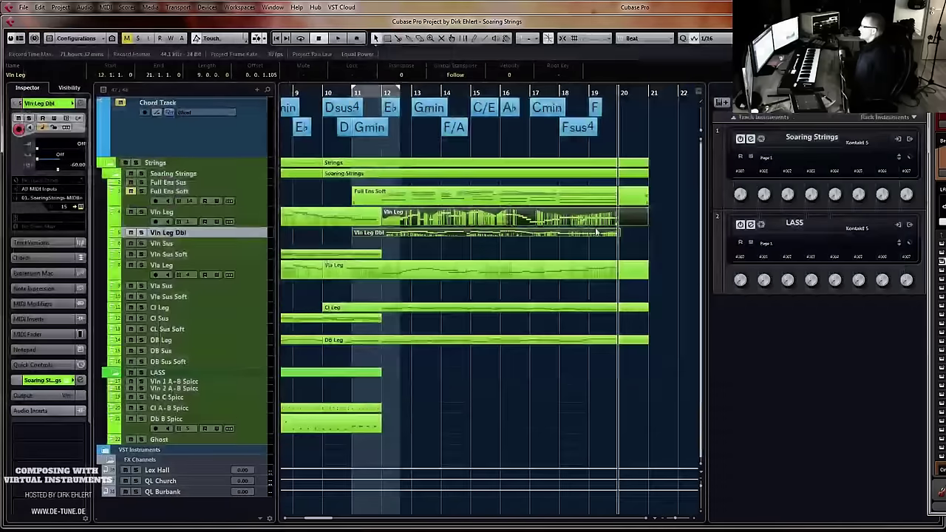
click(385, 93)
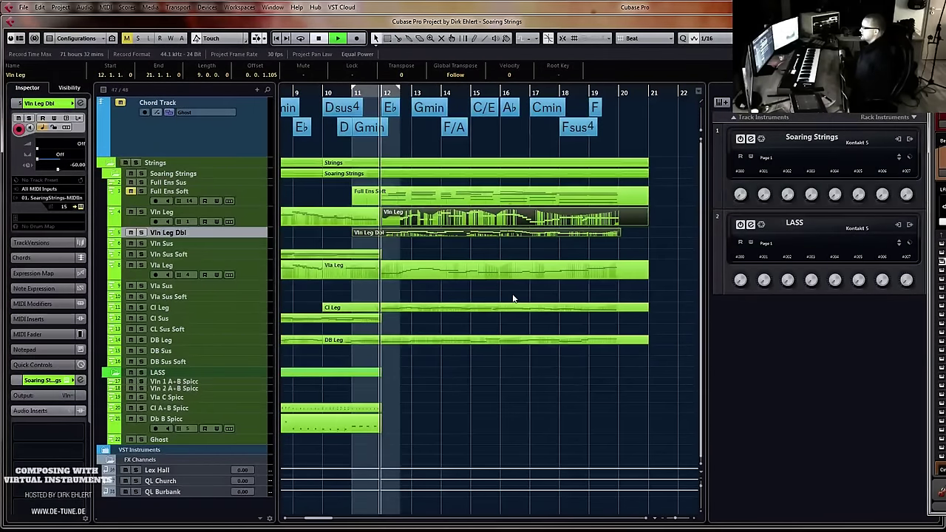
key(g)
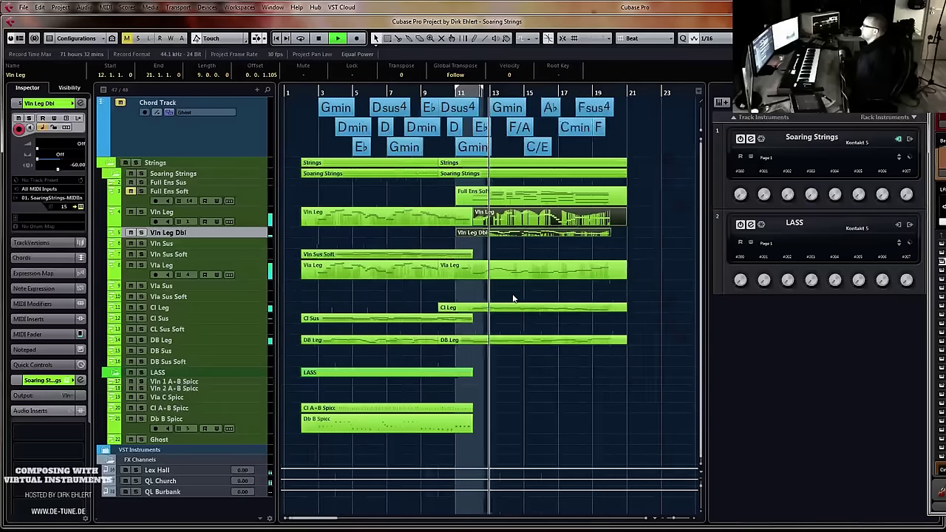
Listen to the full arrangement from around bar 13 to bar 17 in the project window and stop playback
key(g)
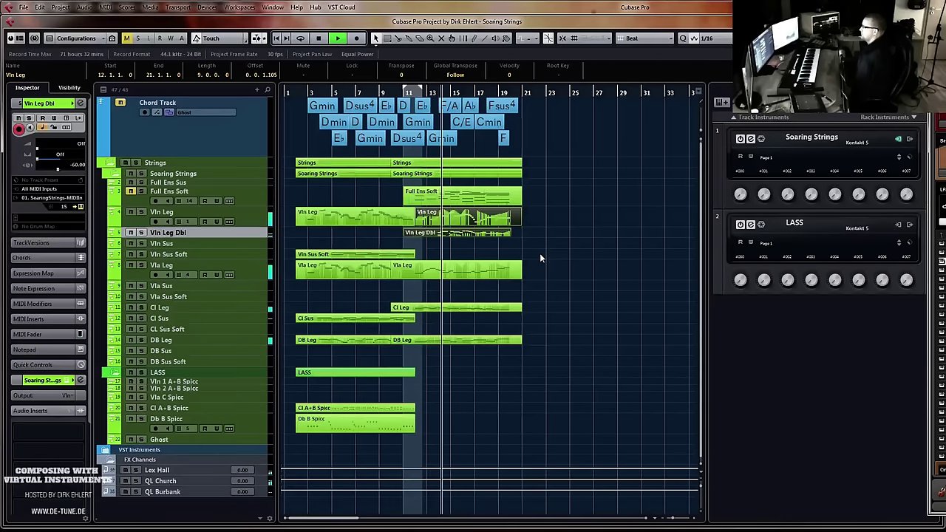
key(h)
key(h)
key(h)
key(h)
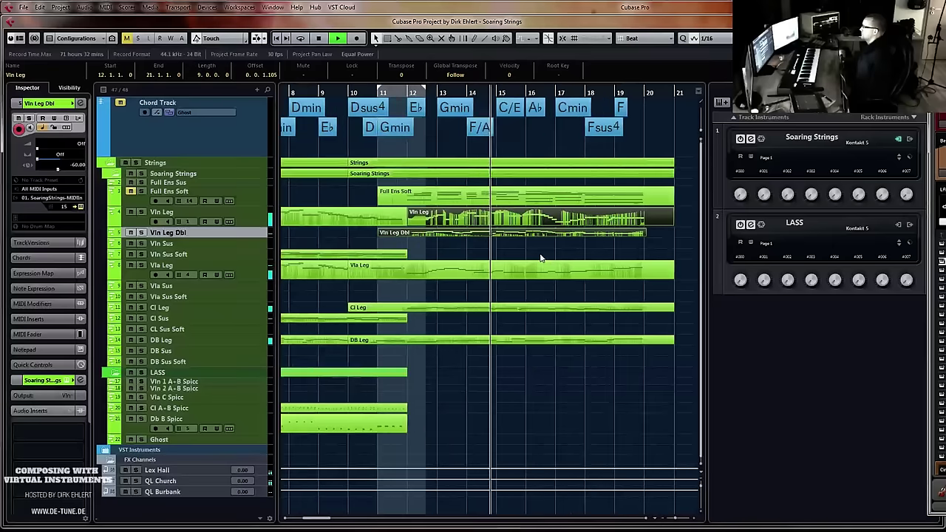
key(g)
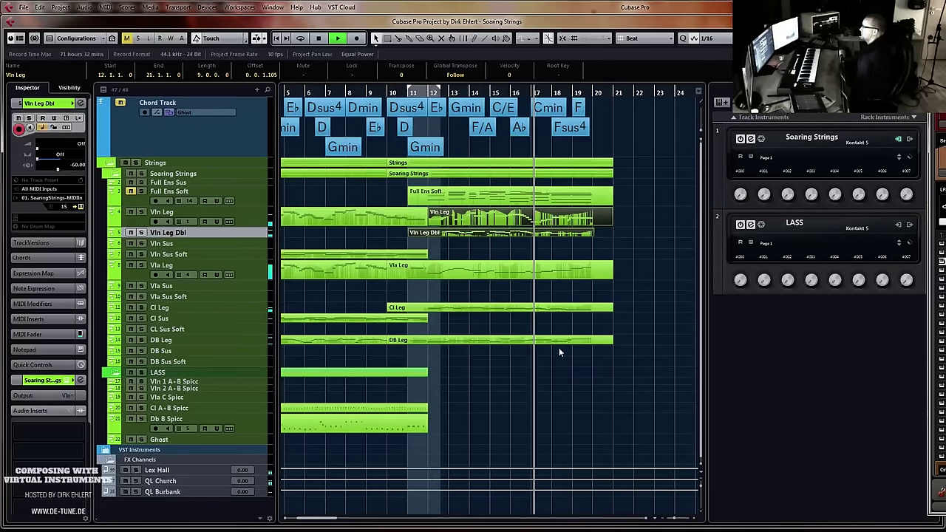
click(585, 358)
key(space)
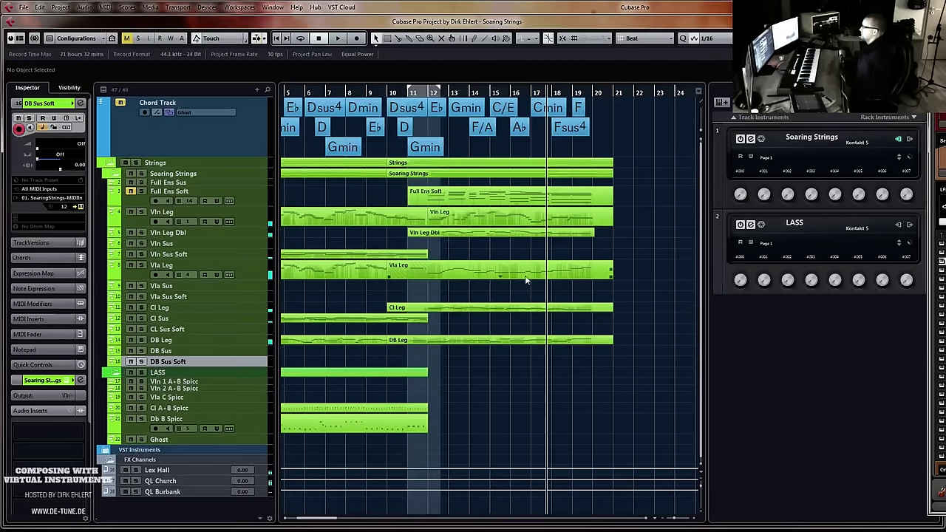
Open the Vln Leg, Vln Leg Dbl, Vla Leg, Cl Leg and DB Leg parts together in the Key Editor and play from bar 15
drag(622, 214, 391, 349)
key(Return)
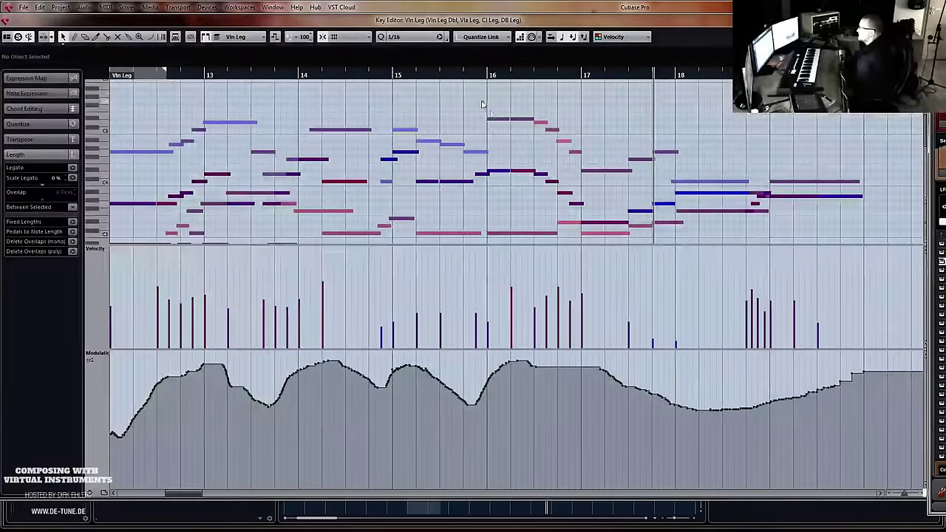
click(388, 74)
key(space)
scroll(515, 224, down, 2)
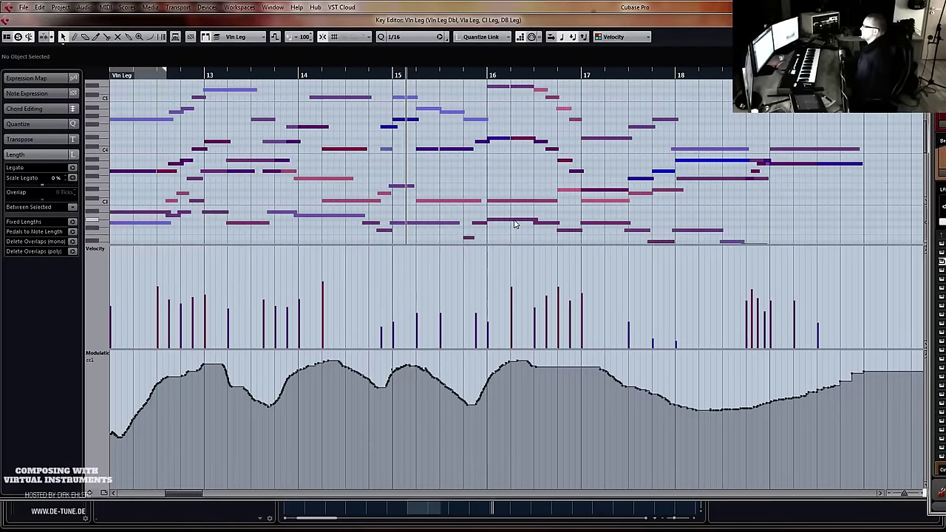
scroll(515, 224, up, 1)
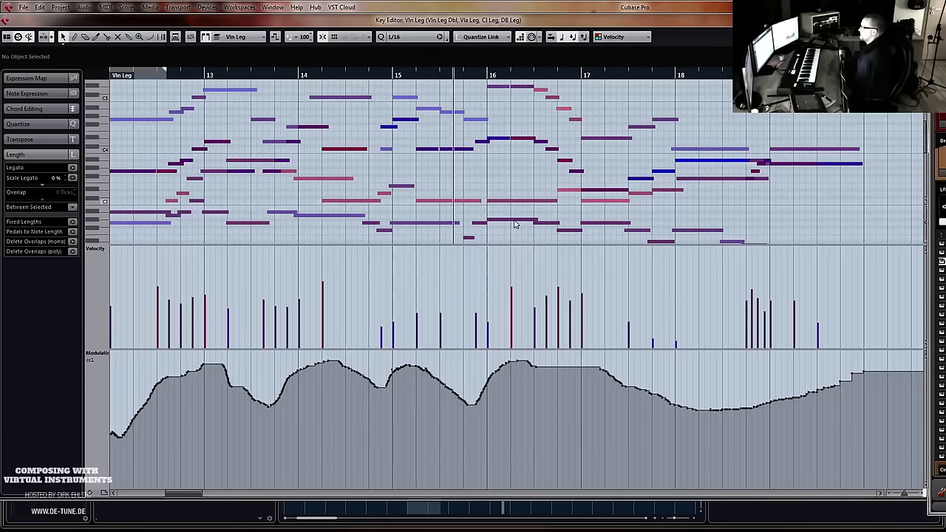
Lower the Vln Leg Dbl notes on beats 2, 3 and 4 of bar 15 to G4, F4 and E4, and check the inner notes at bar 17
click(422, 111)
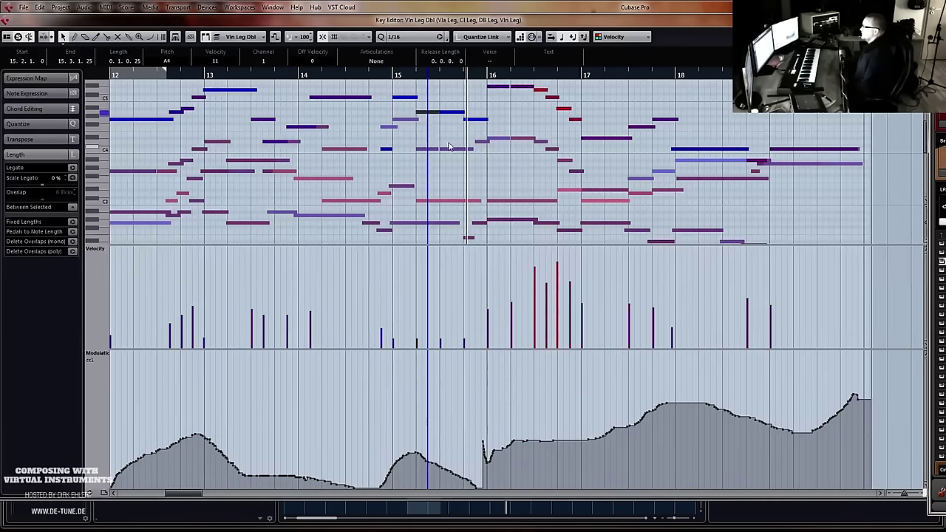
drag(449, 117, 479, 127)
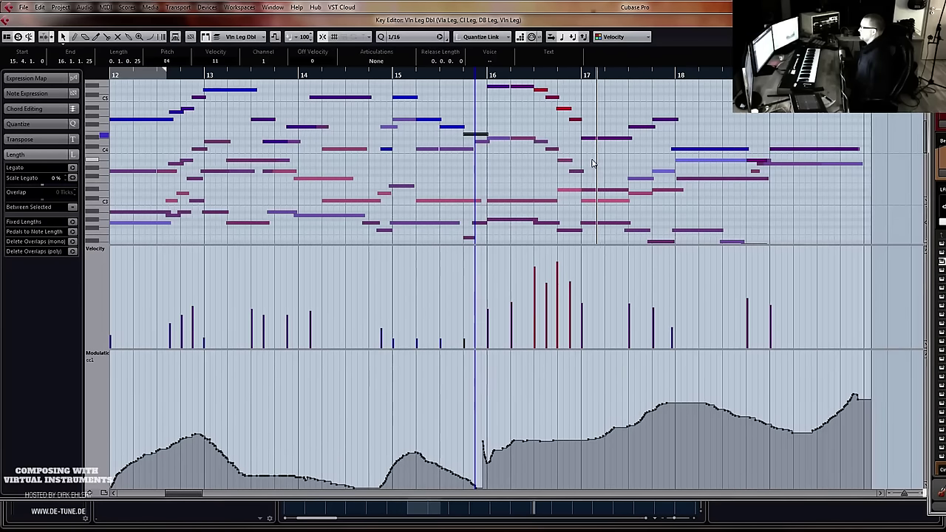
click(555, 200)
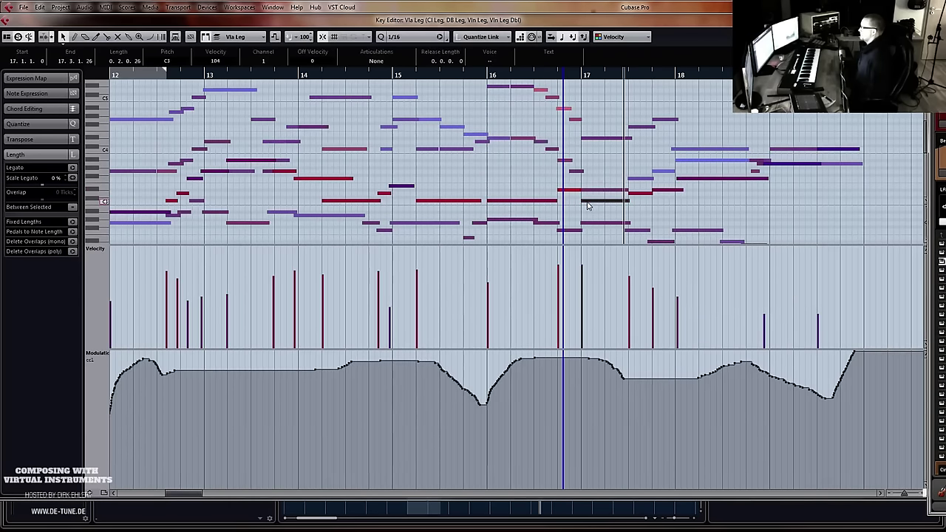
click(593, 192)
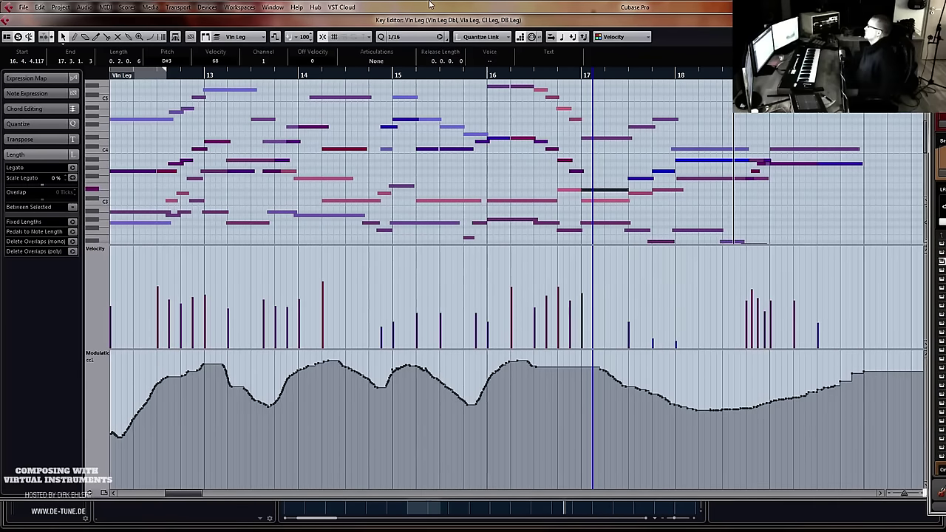
Raise the long Vln Leg Dbl note at bar 18 to F4 and the beat 4 note to D4, extending the D4 slightly into bar 19
click(666, 119)
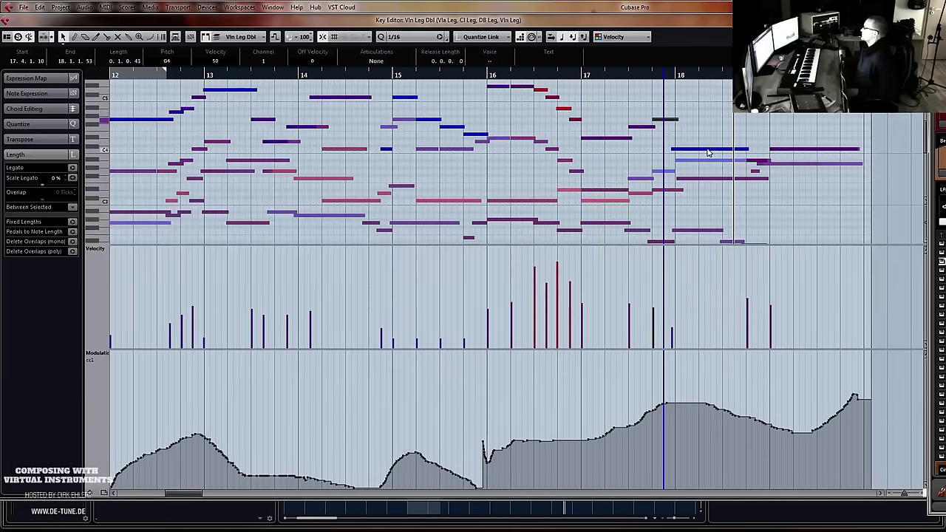
key(Up)
key(Up)
key(Up)
drag(671, 127, 674, 127)
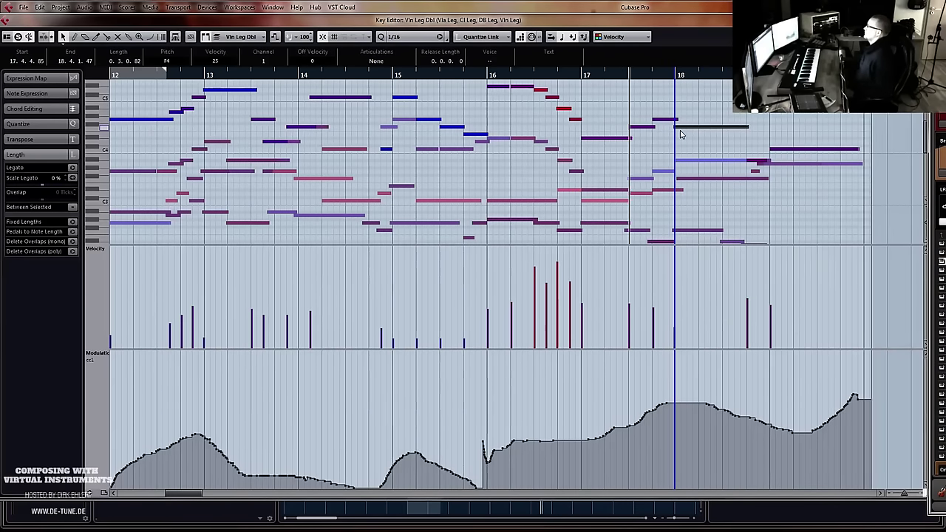
click(753, 161)
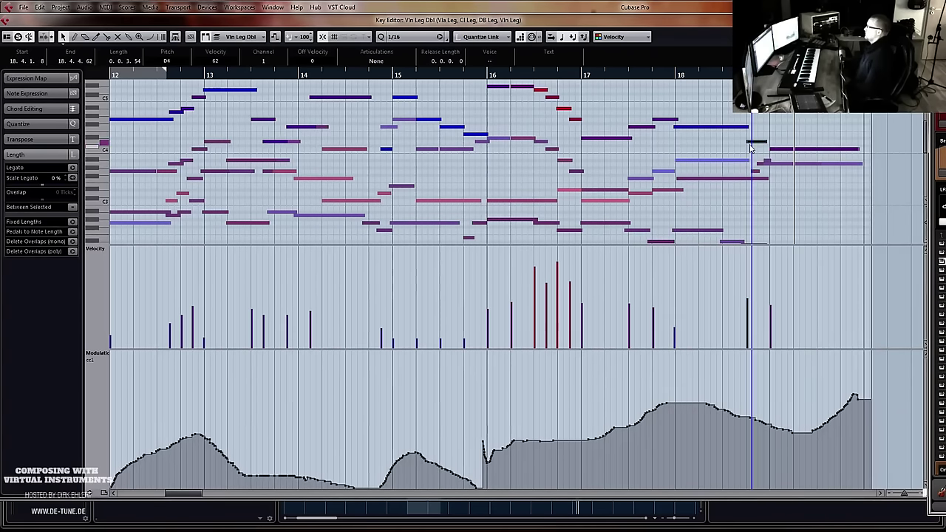
drag(761, 141, 772, 141)
Split the Vln Leg Dbl F4 at beat 3 of bar 18 and trim its first half to run from 18.1.1.0 to 18.2.4.98
click(659, 75)
alt+click(722, 127)
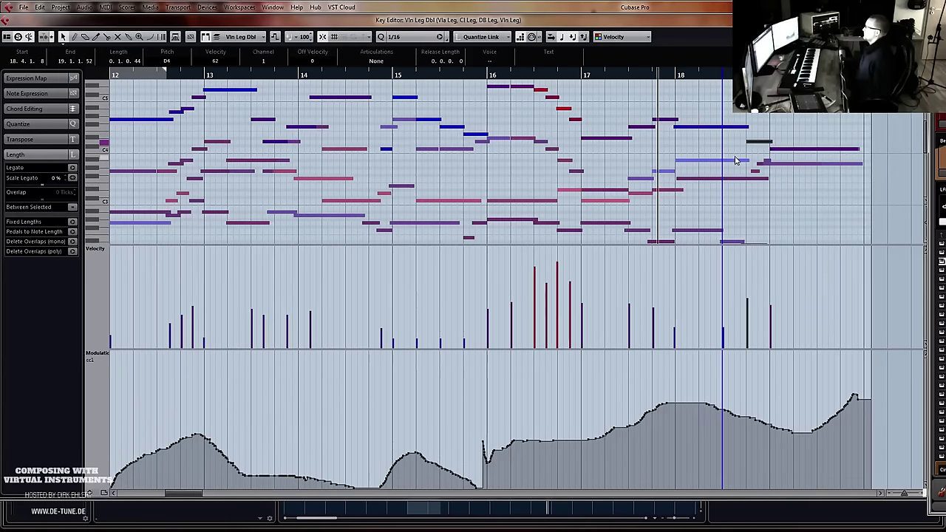
key(space)
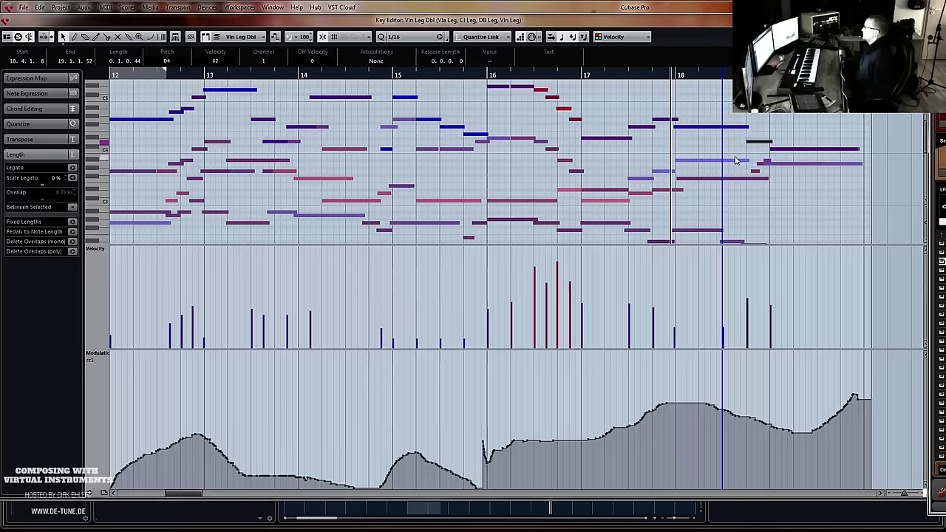
click(764, 130)
click(722, 128)
drag(717, 129, 716, 130)
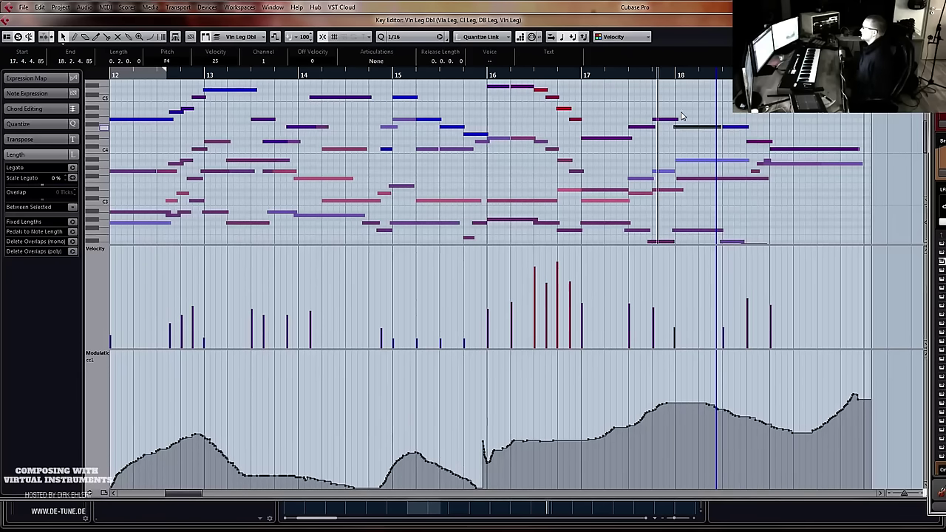
drag(722, 133, 723, 147)
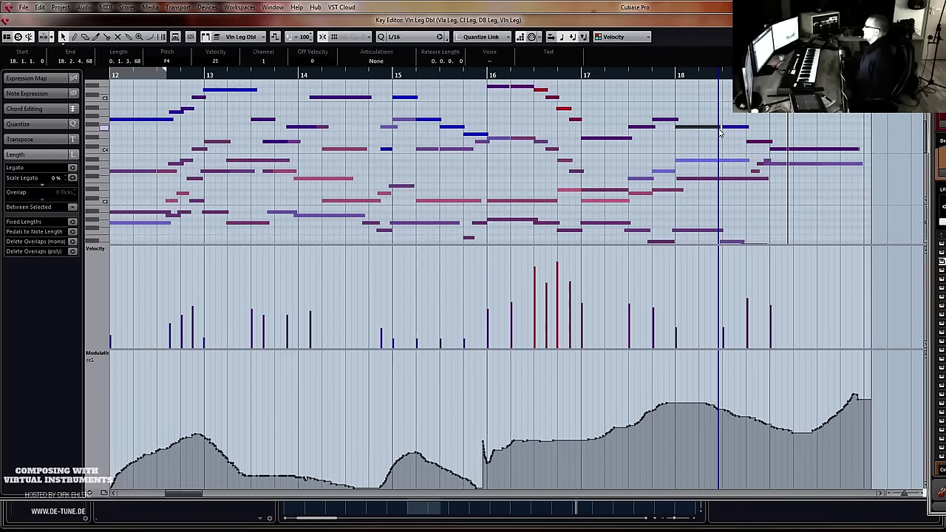
drag(716, 128, 718, 137)
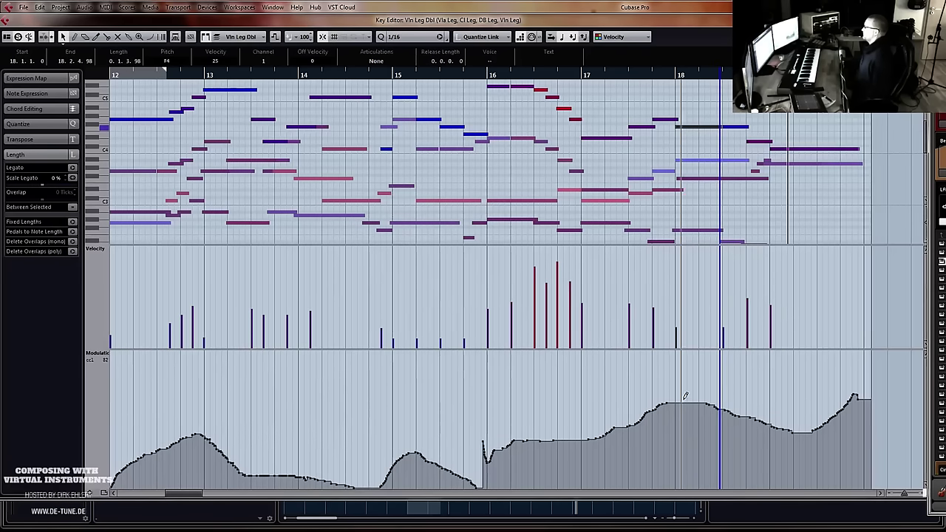
Redraw the Vln Leg Dbl modulation curve as a lower dip through bars 18 and 19, and close the Key Editor
mouse_move(673, 402)
mouse_down()
mouse_move(772, 436)
mouse_move(798, 427)
mouse_up()
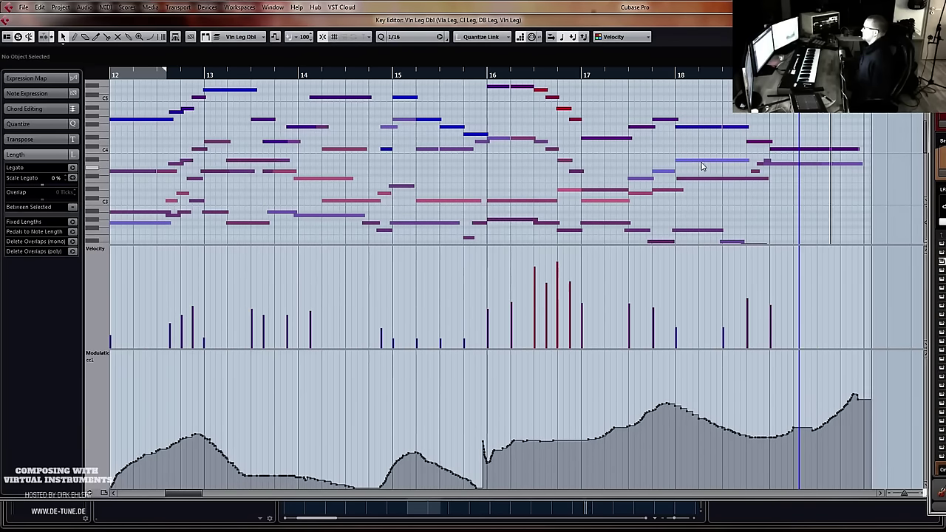
key(Return)
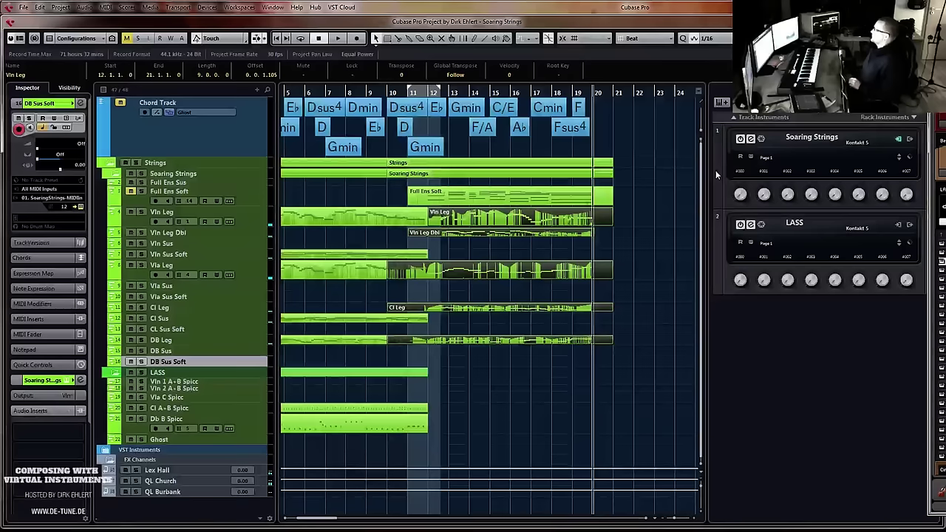
Set the left locator to bar 2 and play the whole arrangement from there
key(KP_Decimal)
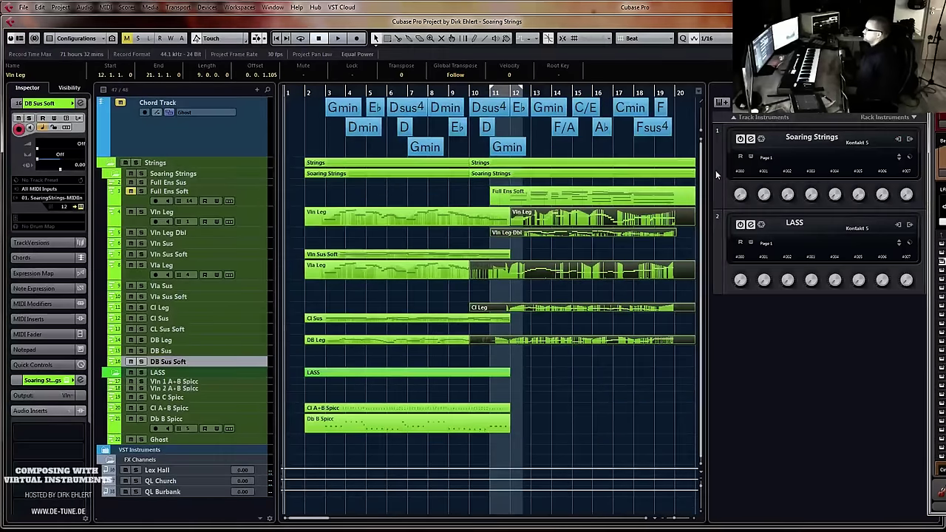
click(304, 91)
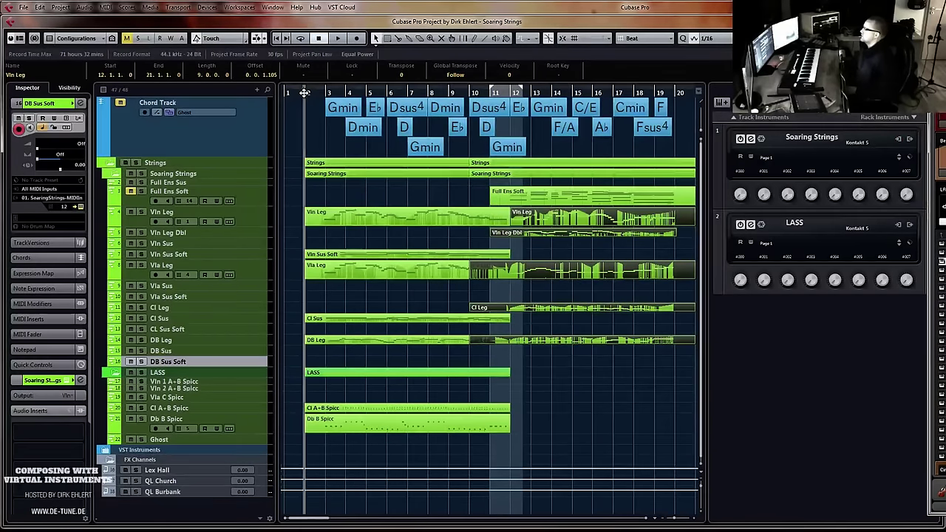
key(ctrl+KP_1)
key(space)
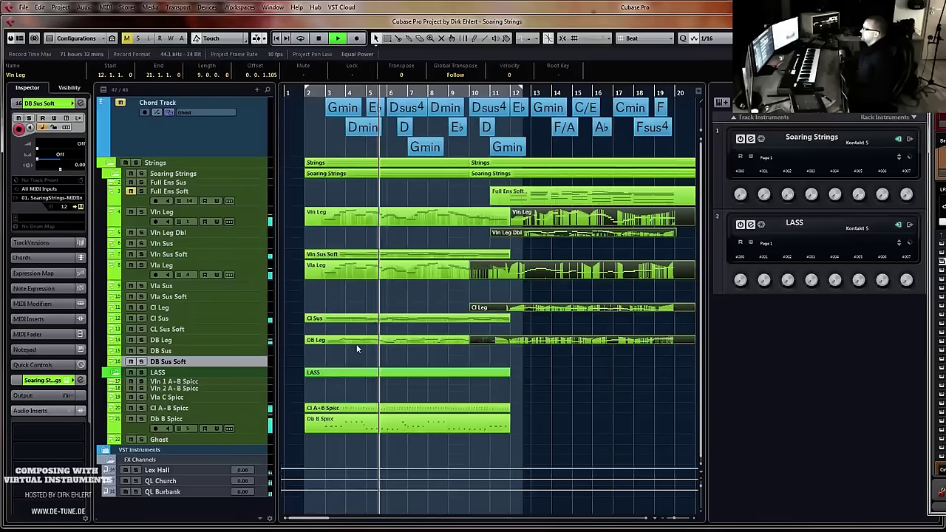
Glue the two parts on each of the Vla Leg, DB Leg and Vln Leg tracks into one continuous part per track
key(4)
click(448, 275)
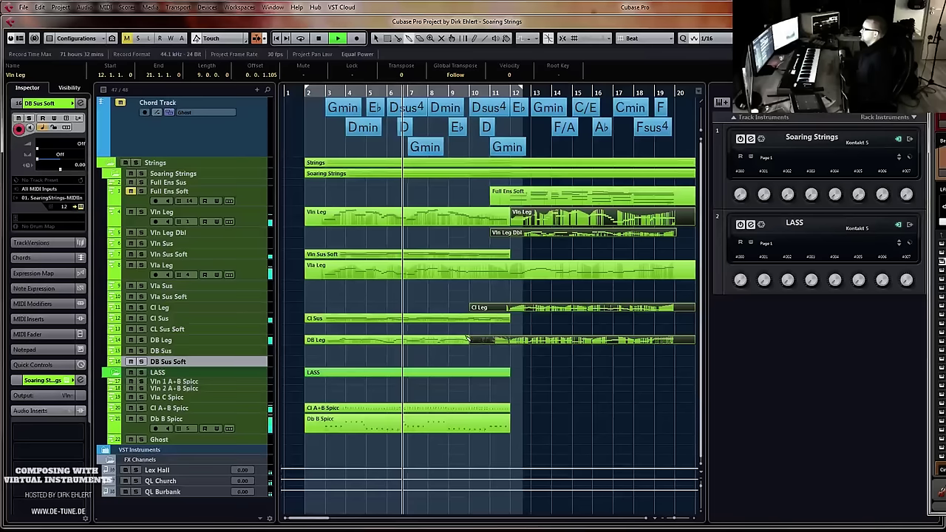
click(459, 341)
key(1)
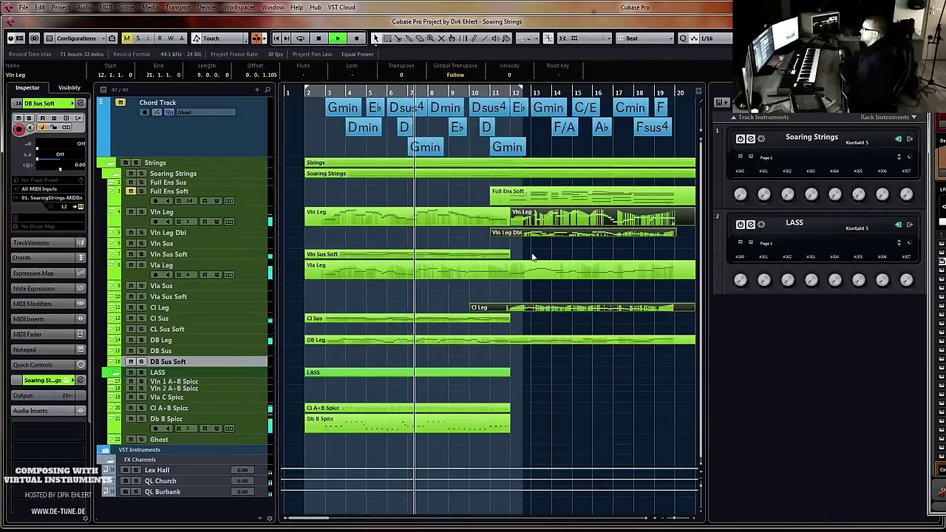
click(530, 253)
key(4)
click(503, 217)
key(1)
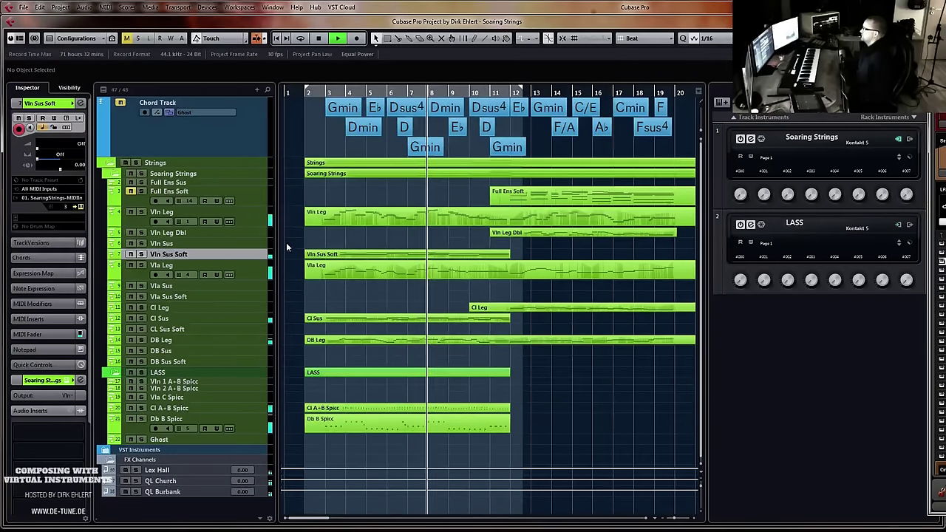
Move the Vln Leg Dbl track above Vln Leg and delete the Full Ens Soft part starting at bar 11
drag(222, 232, 237, 215)
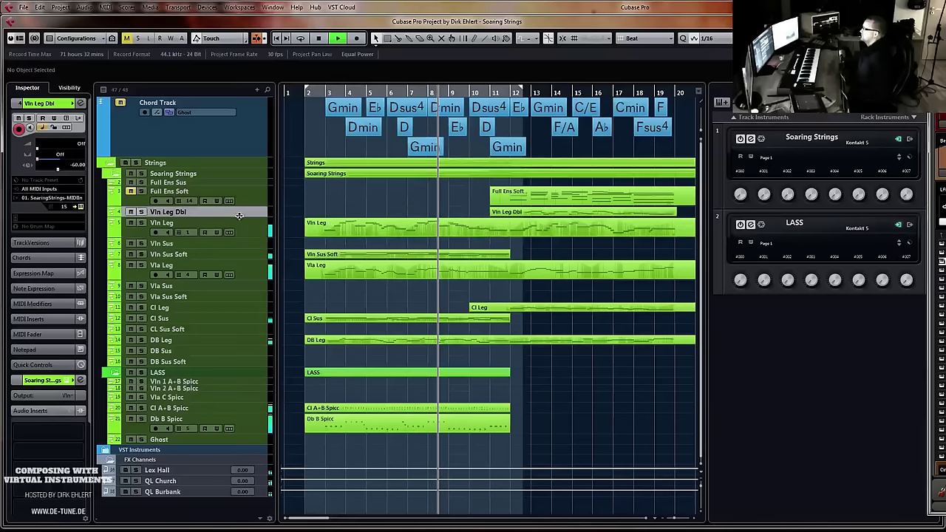
click(499, 196)
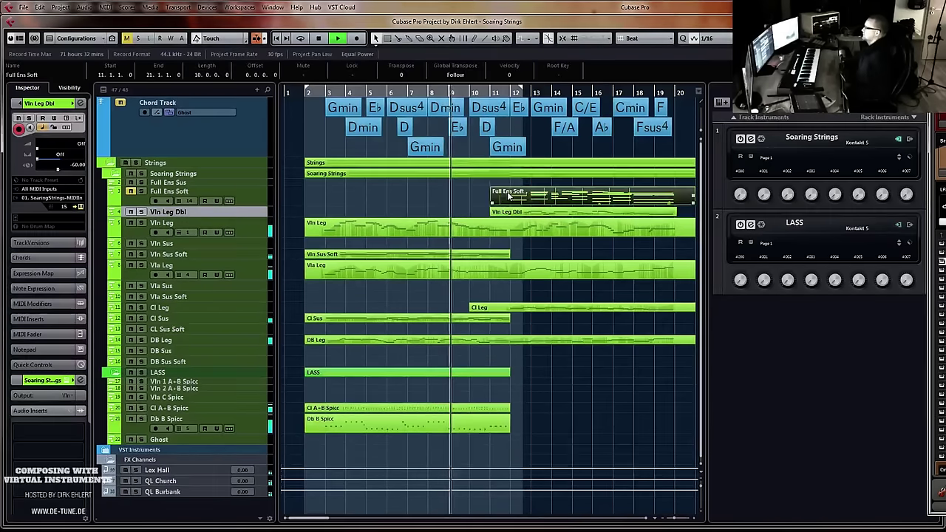
key(Delete)
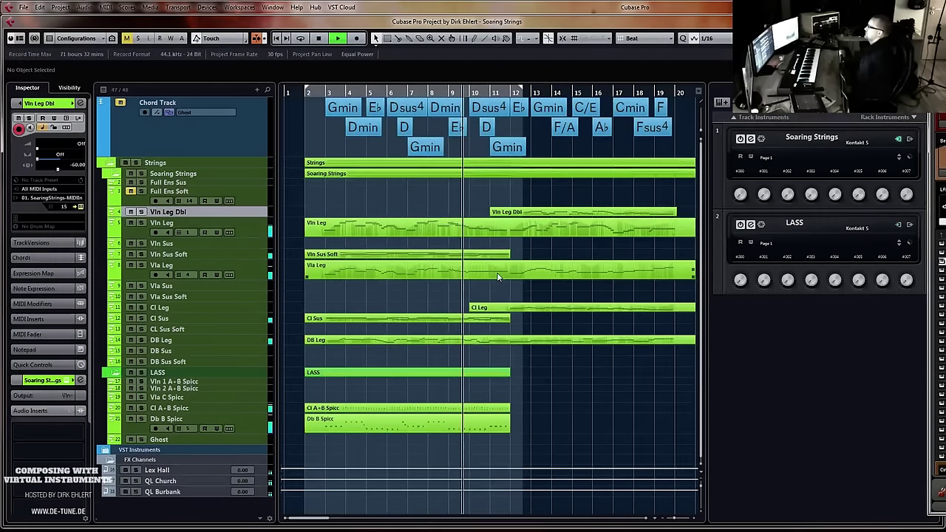
Listen to the cleaned-up arrangement through the transition at bar 12 and on to bar 19
key(g)
key(g)
key(g)
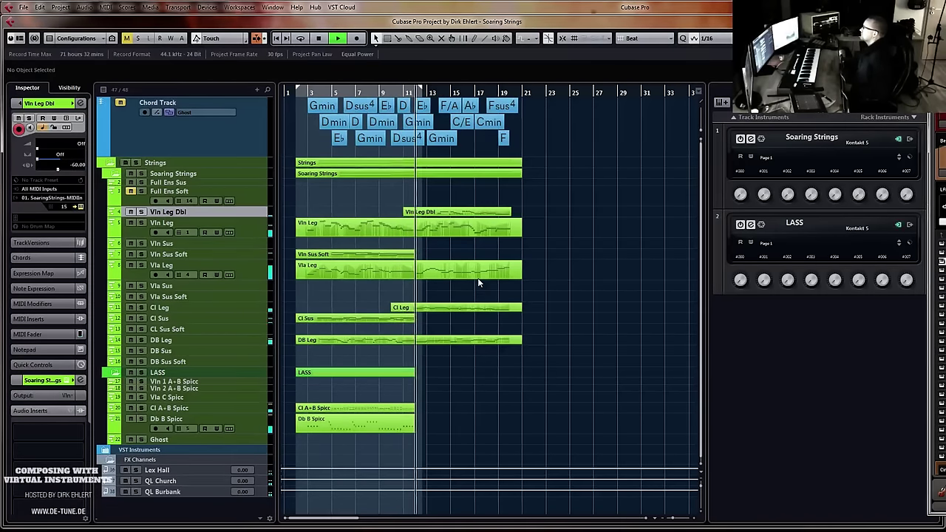
key(h)
key(h)
key(h)
key(h)
key(h)
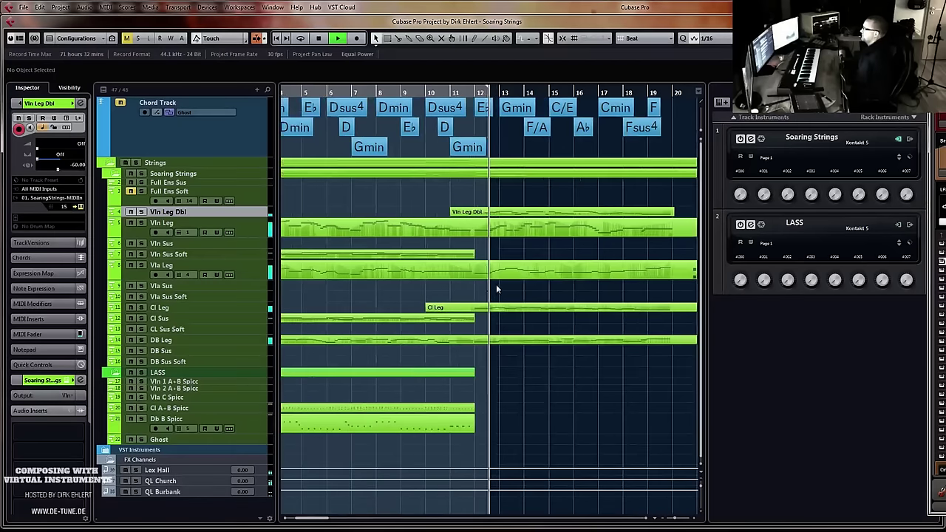
key(g)
key(g)
key(g)
key(g)
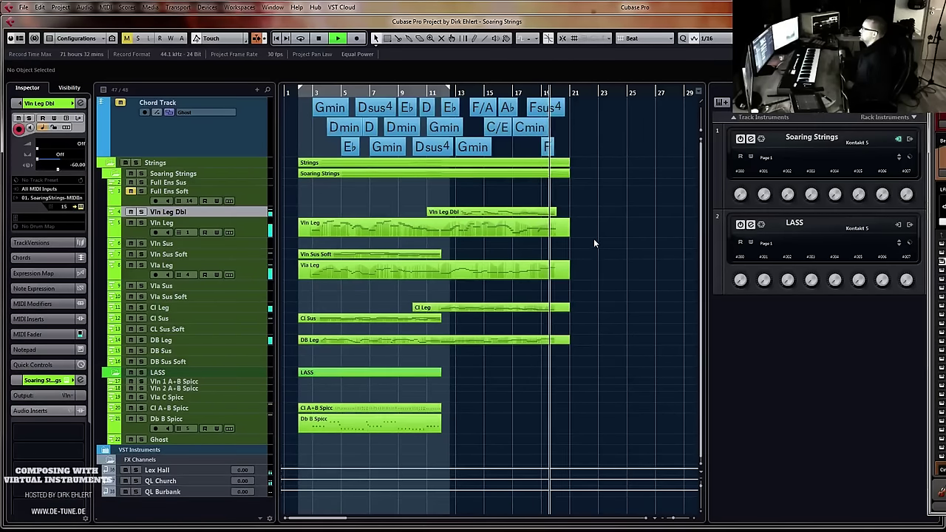
Stop playback and add a Kontakt 5 sampler as a new rack instrument with a MIDI track assigned to it
click(424, 91)
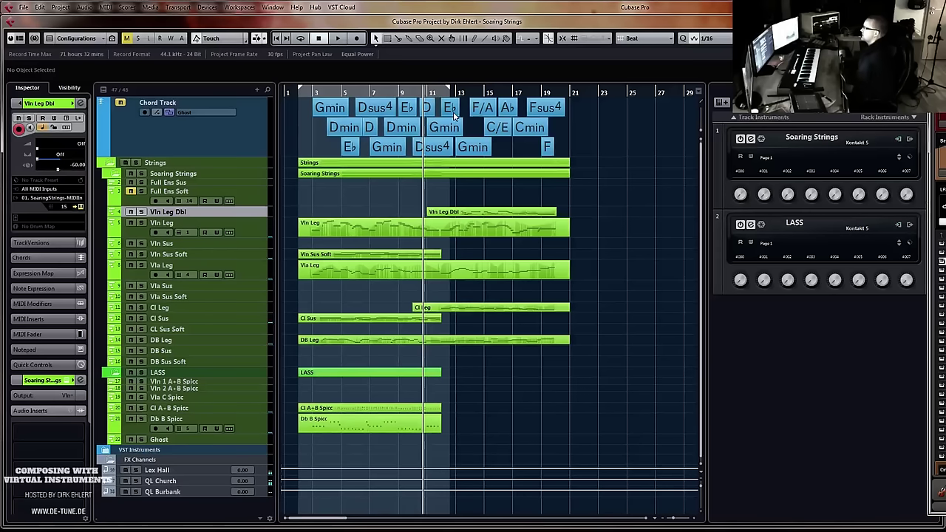
click(885, 115)
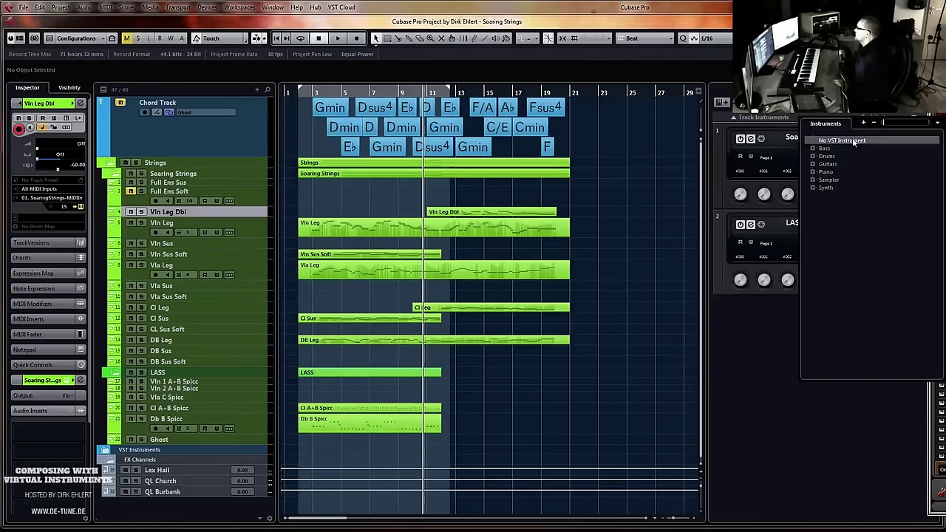
click(812, 180)
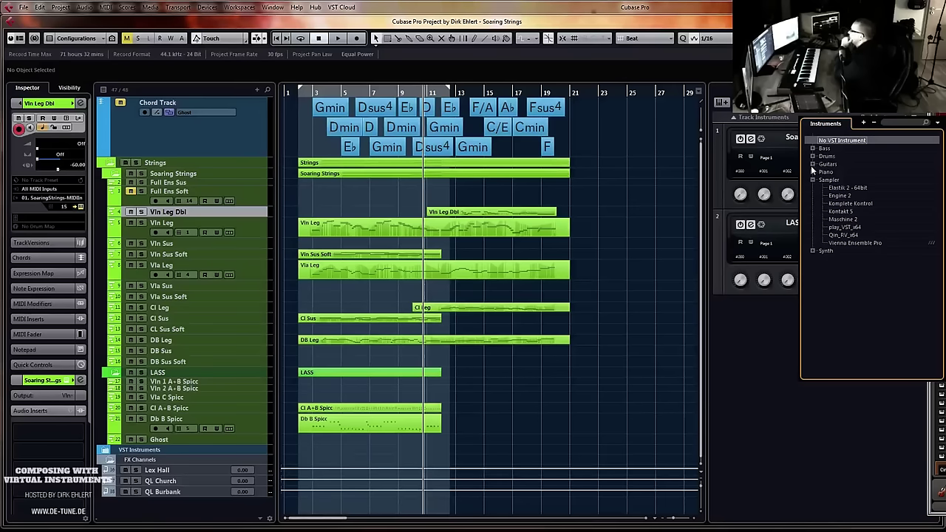
click(840, 211)
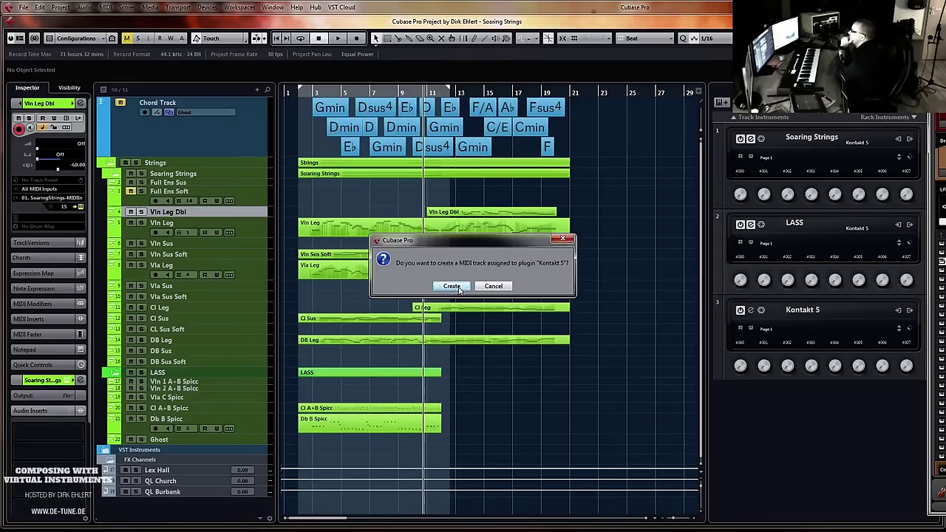
click(458, 290)
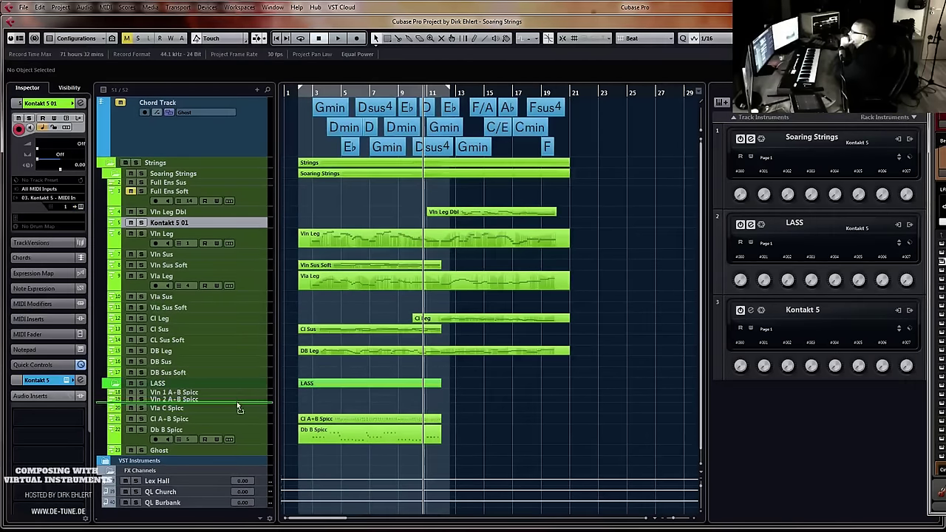
Move the Kontakt 5 01 track below Ghost, outside the Strings folder, and color it red
drag(246, 458, 231, 442)
click(79, 104)
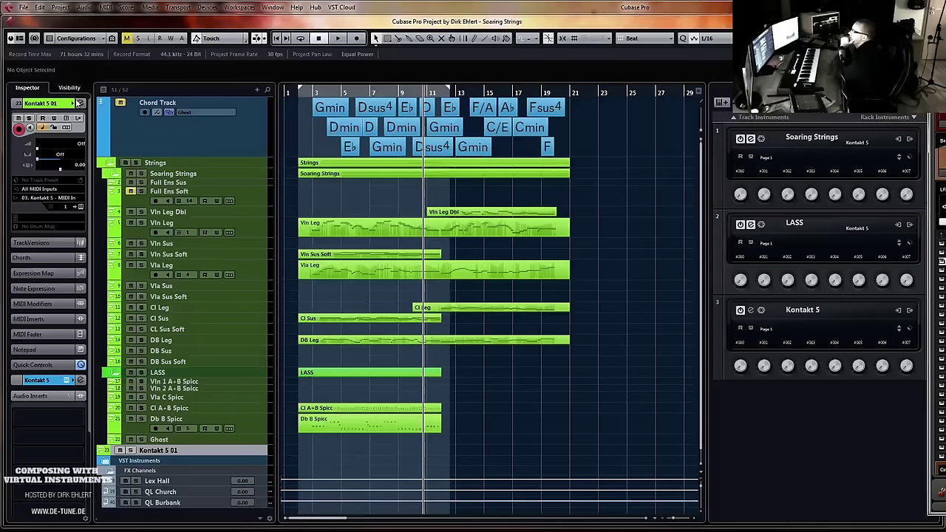
click(73, 104)
click(92, 104)
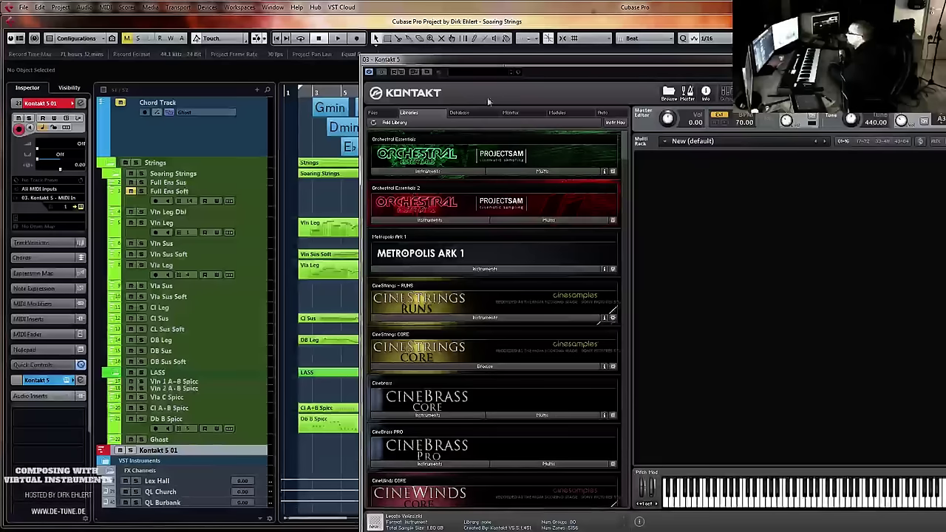
Load the 1 Full Choir Aahs patch from the Choir folder of Orchestral Essentials into Kontakt
click(428, 171)
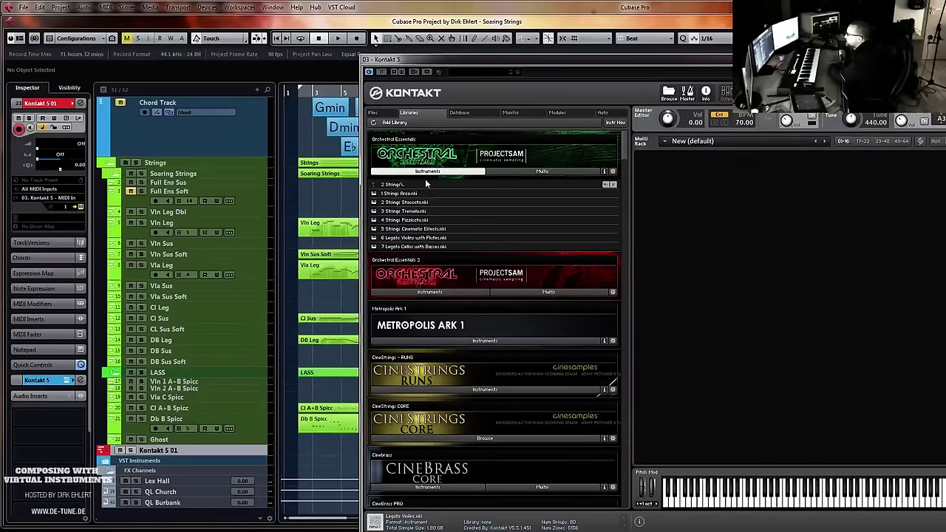
click(396, 185)
click(397, 256)
click(397, 255)
click(402, 193)
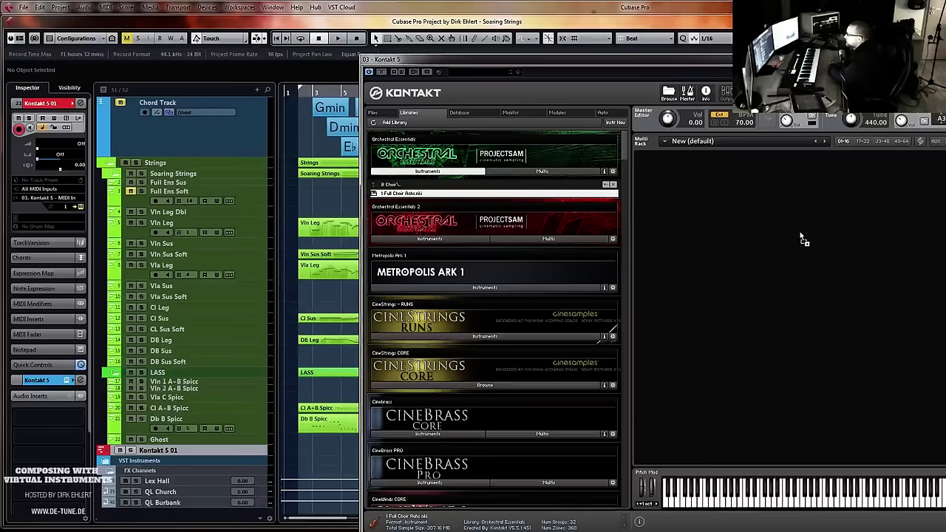
drag(594, 60, 945, 62)
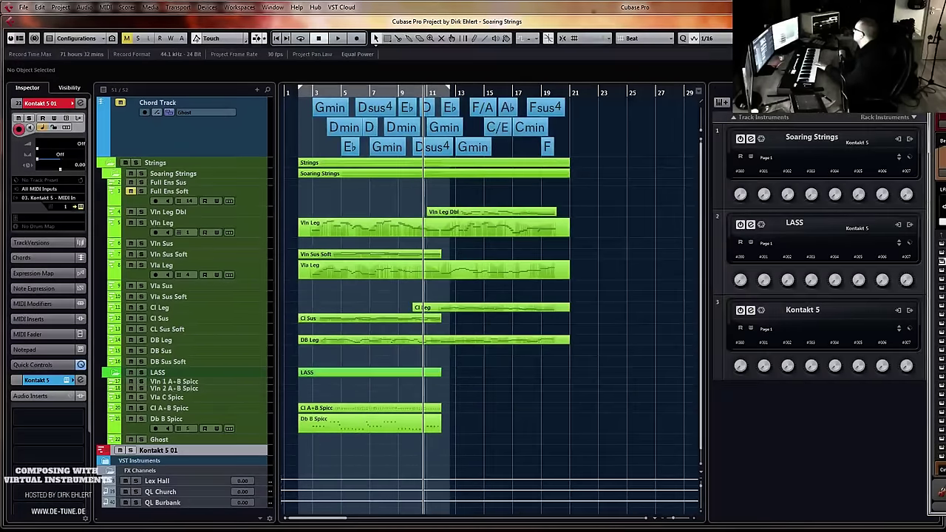
drag(941, 62, 728, 24)
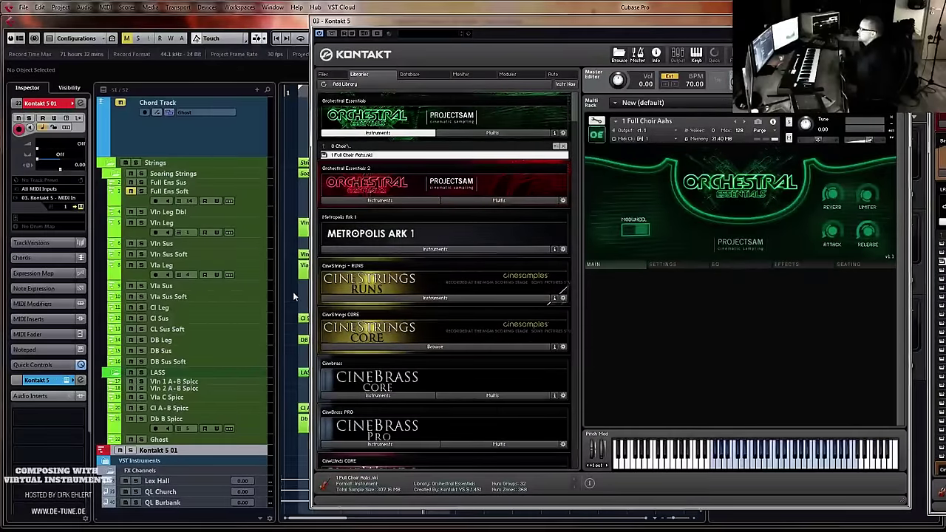
Color the Kontakt 5 instrument channel red to match its MIDI track
click(38, 380)
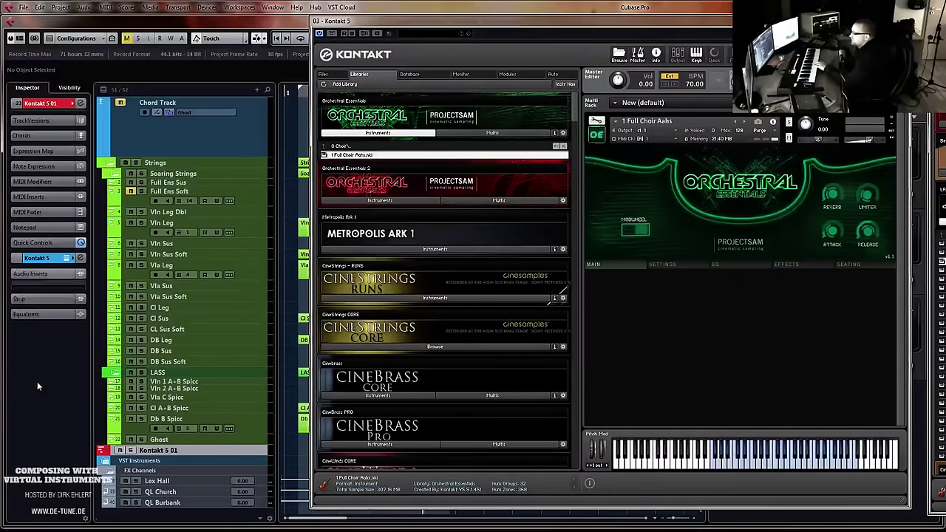
click(70, 257)
click(89, 257)
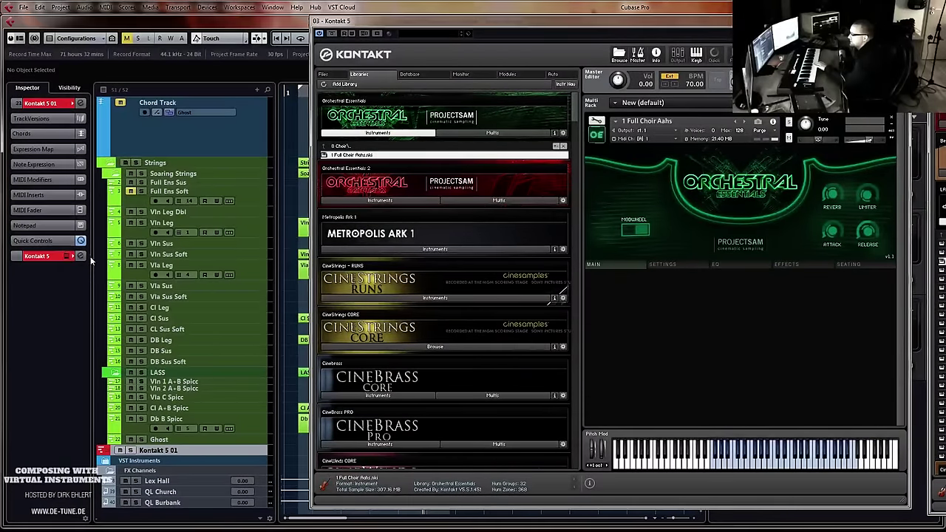
click(50, 257)
Add active audio sends on the Kontakt 5 channel to Lex Hall at -11.1 and QL Church at -4.91
click(42, 315)
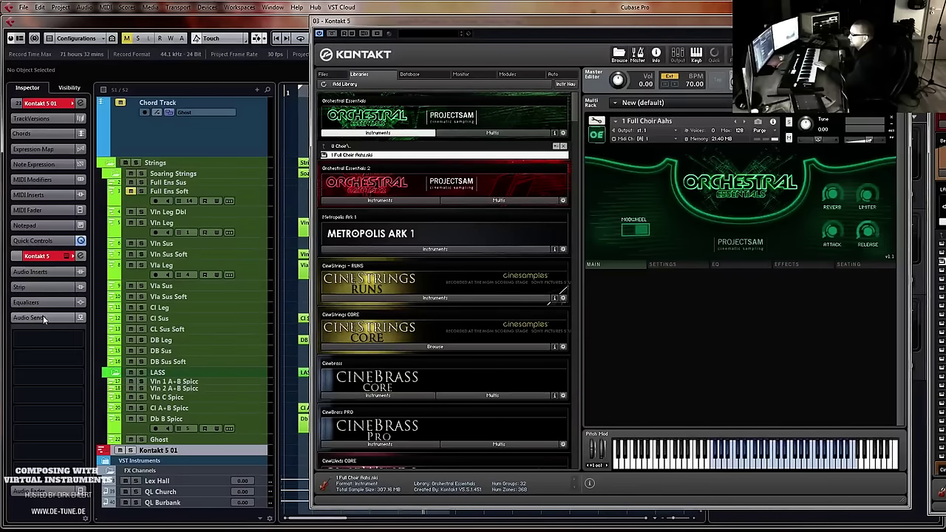
click(78, 340)
click(46, 376)
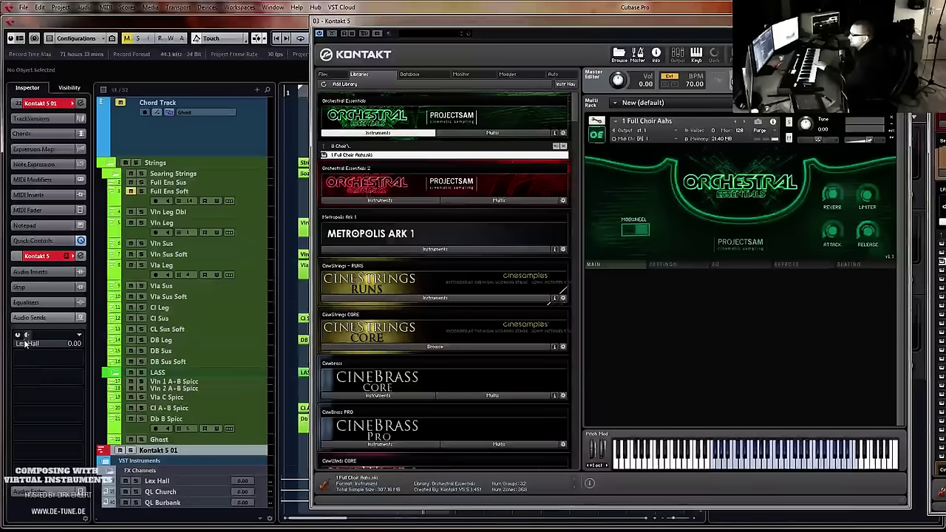
drag(33, 345, 27, 346)
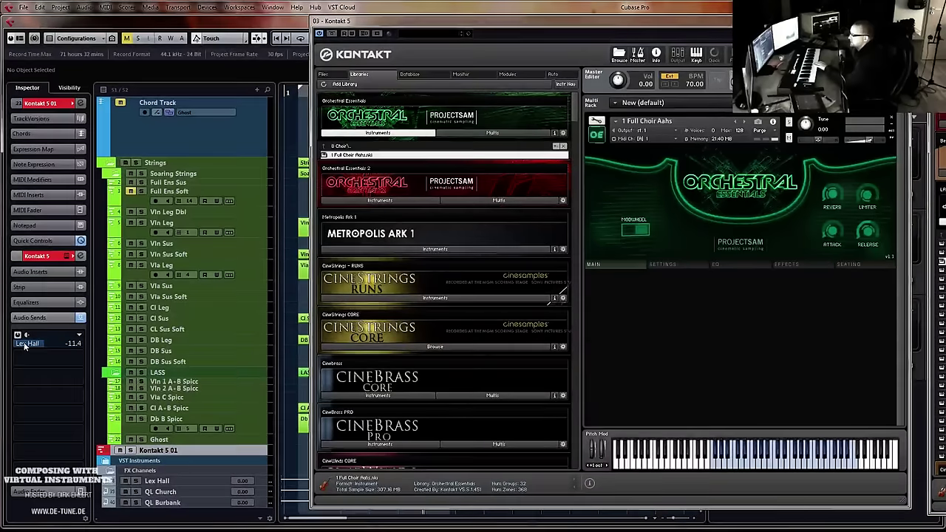
click(81, 357)
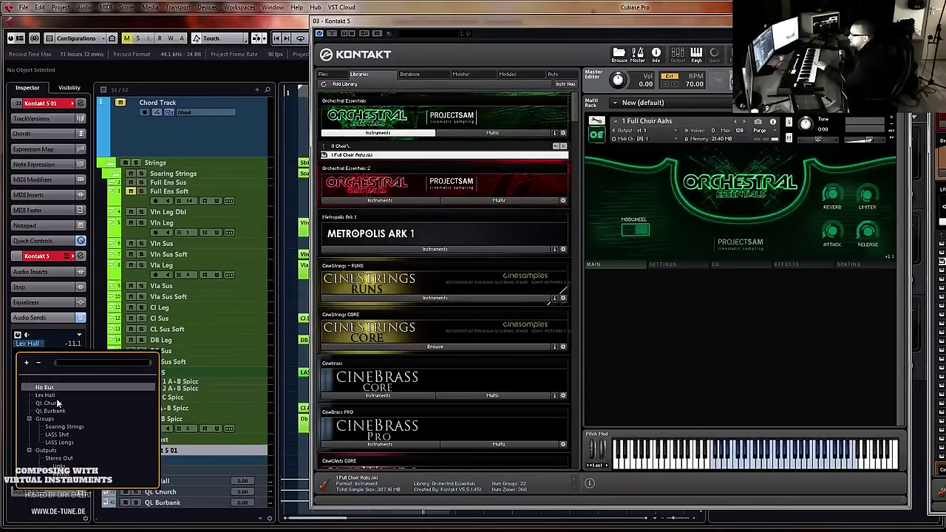
click(59, 404)
drag(32, 367, 27, 367)
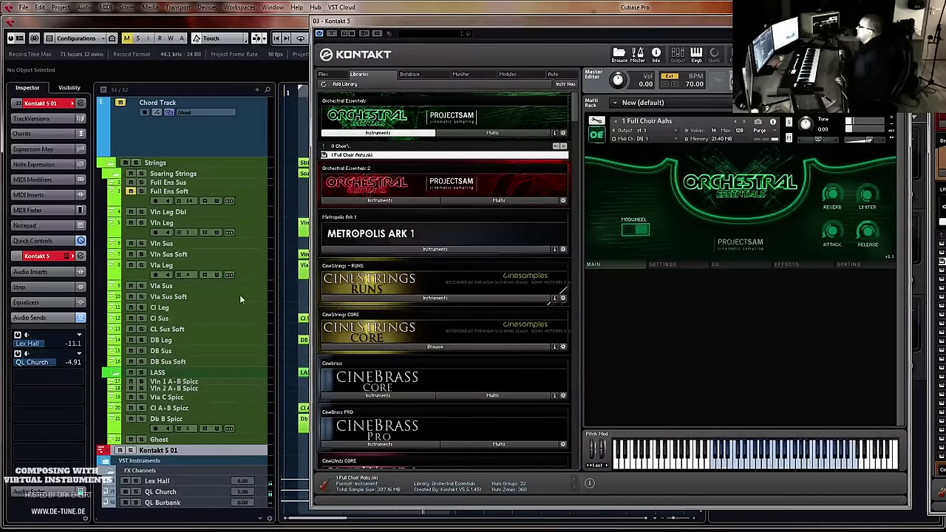
Replace the loaded choir patch with 1 Full Choir Long Ooh from the Choir folder of Orchestral Essentials 2
click(388, 202)
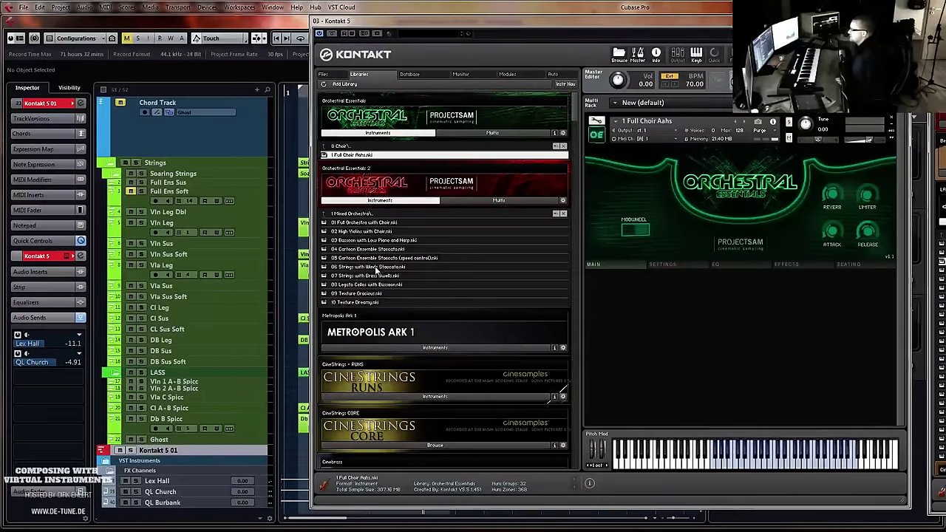
click(358, 214)
click(358, 214)
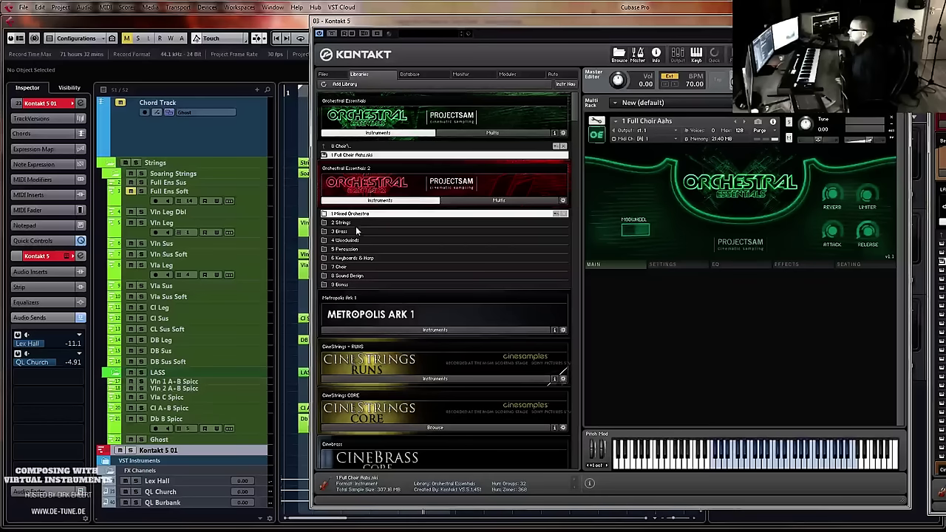
double_click(349, 267)
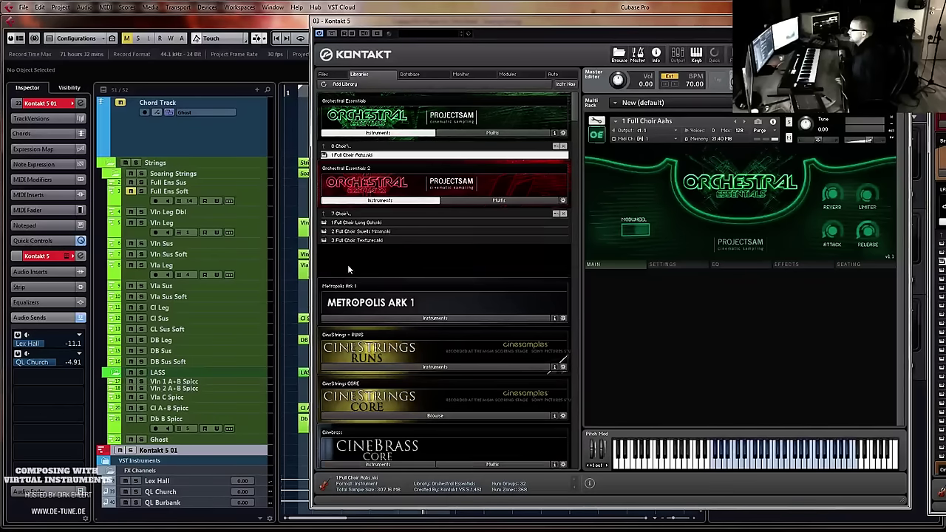
click(364, 222)
drag(740, 141, 741, 141)
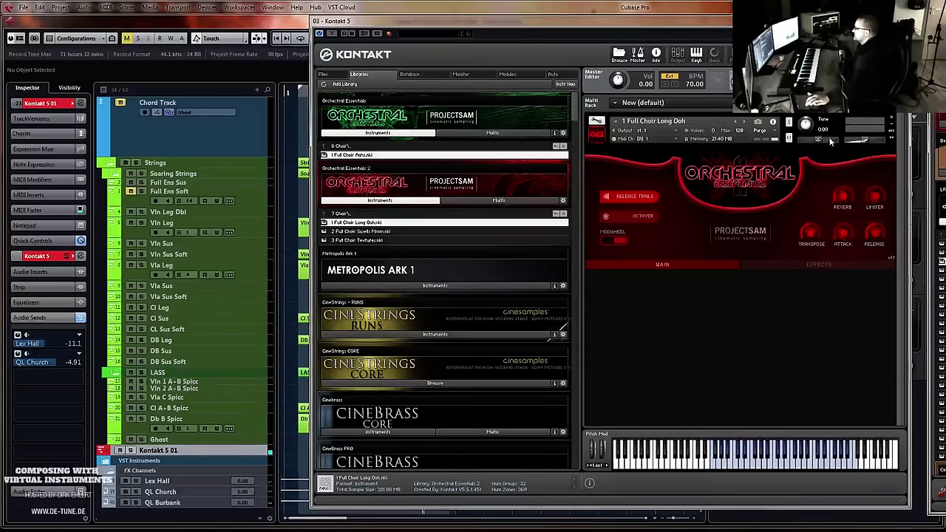
Rename the new track PS OE Choir OOh and record a first choir take from bar 10 to about bar 20
click(902, 21)
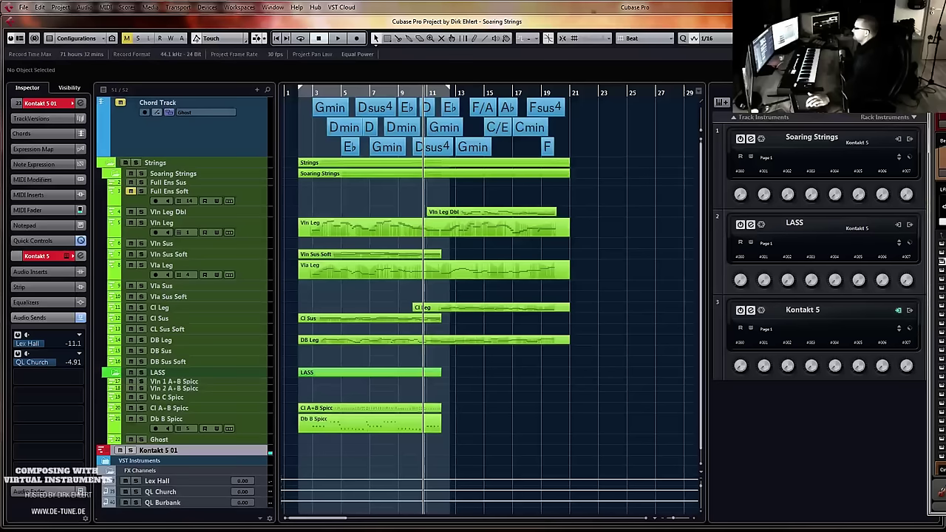
click(416, 92)
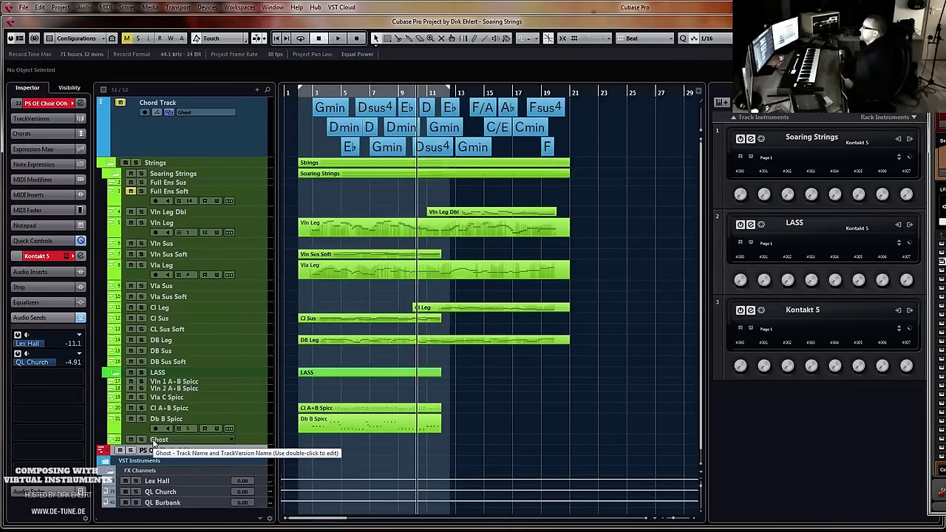
key(KP_Multiply)
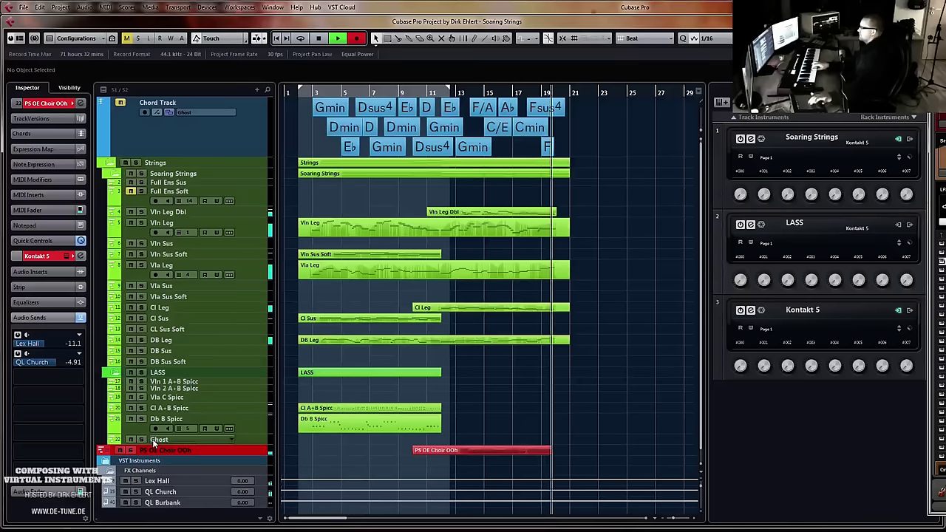
key(space)
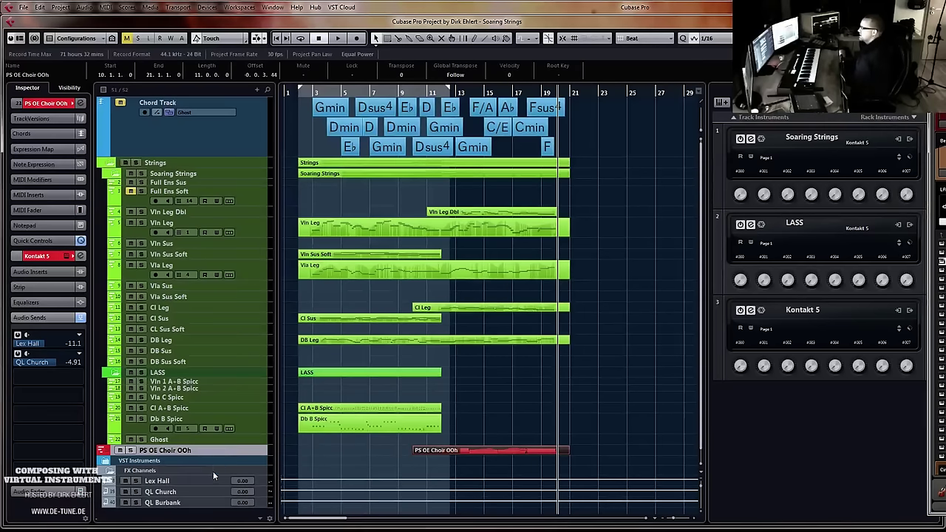
Enlarge the PS OE Choir OOh track and record a new choir take from bar 11 over the first one
drag(213, 456, 216, 498)
scroll(496, 361, down, 3)
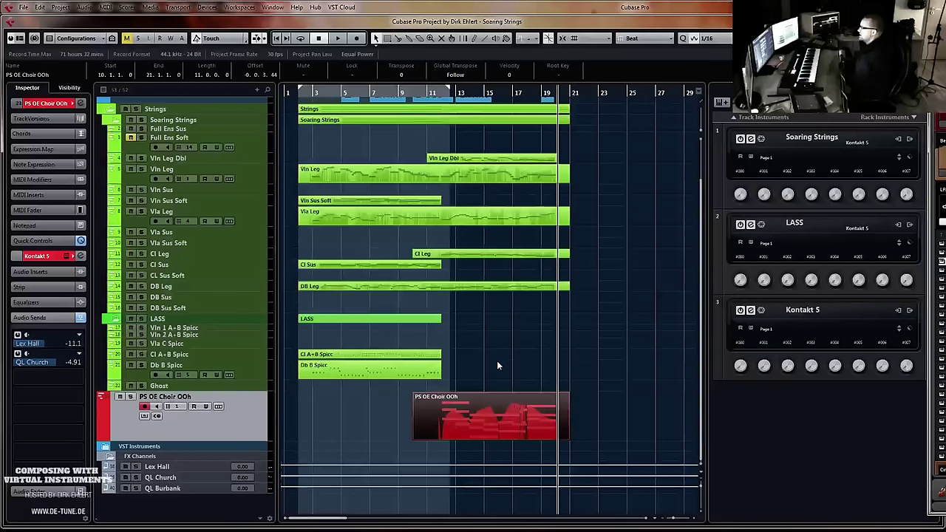
click(428, 92)
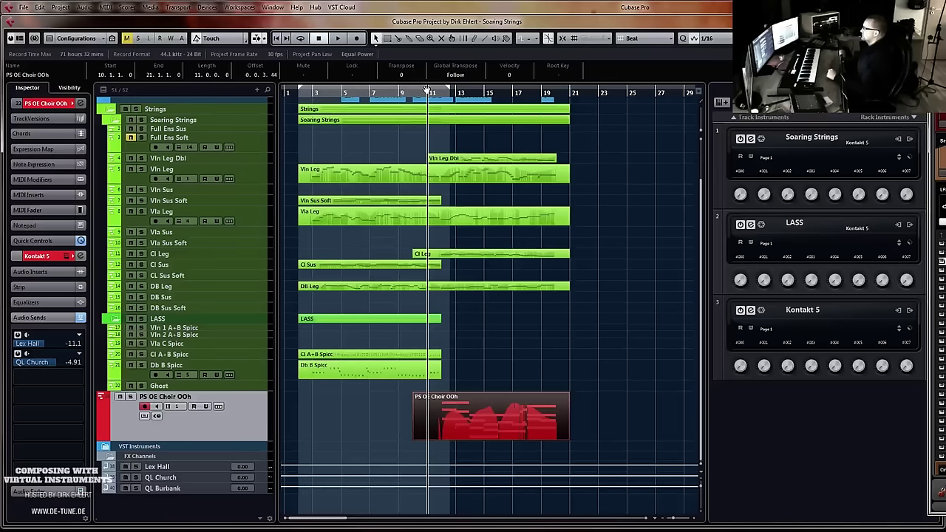
key(KP_Multiply)
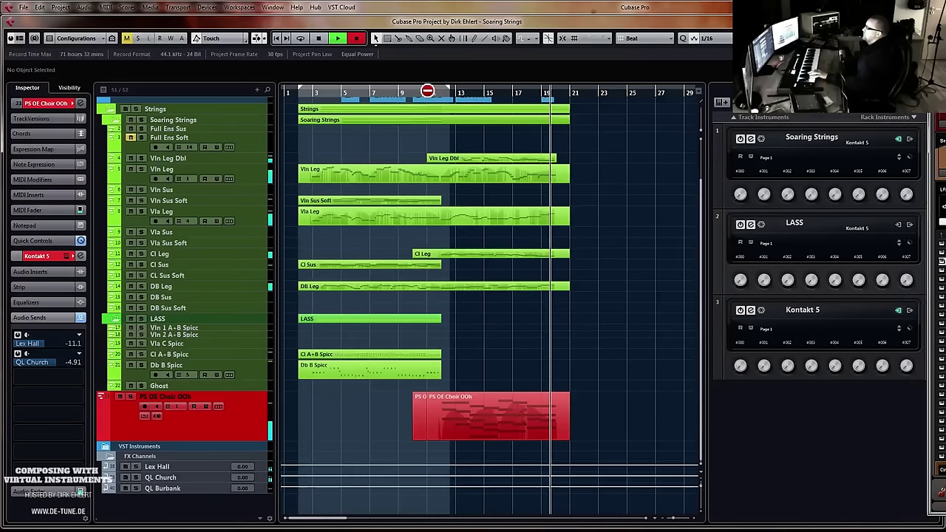
key(space)
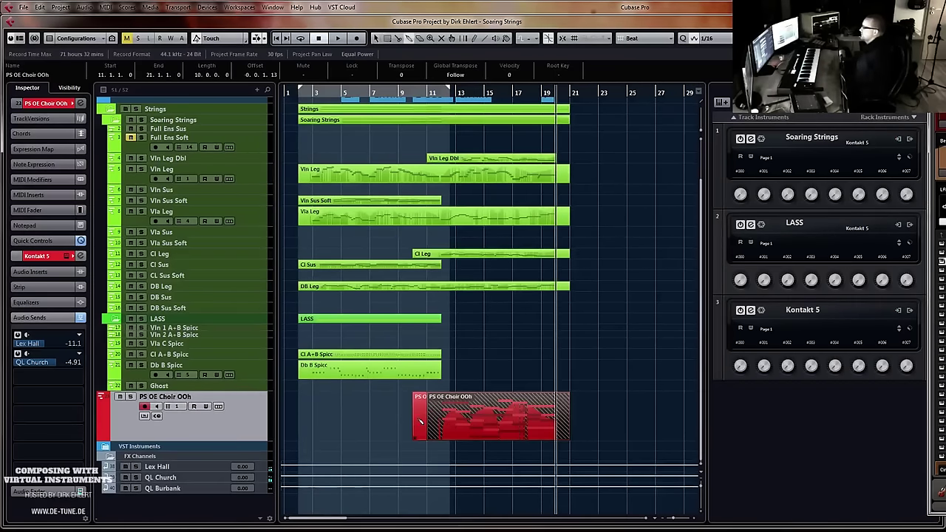
Glue the two choir parts together and delete the stray short note at the start of bar 13 in the Key Editor
double_click(492, 414)
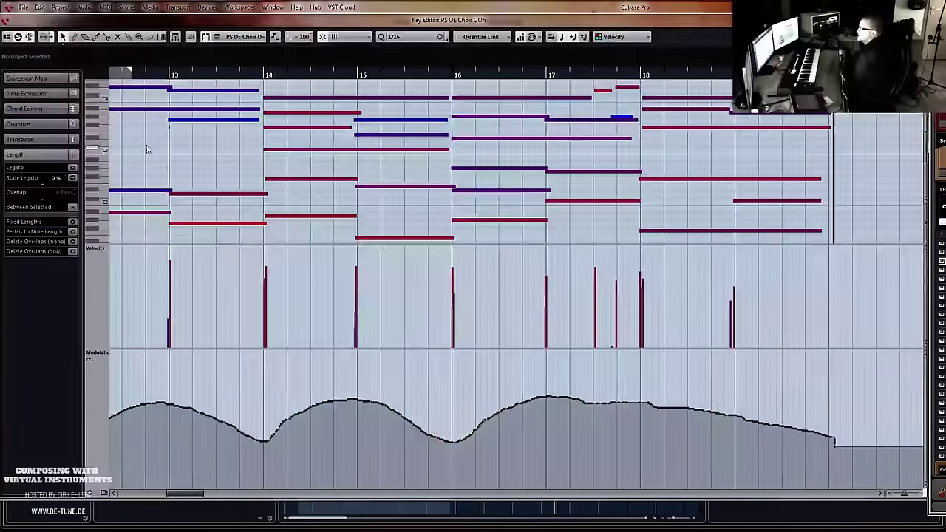
drag(158, 124, 175, 133)
key(Delete)
Set the quantize value to 1/4 and quantize all notes of the choir part
click(396, 38)
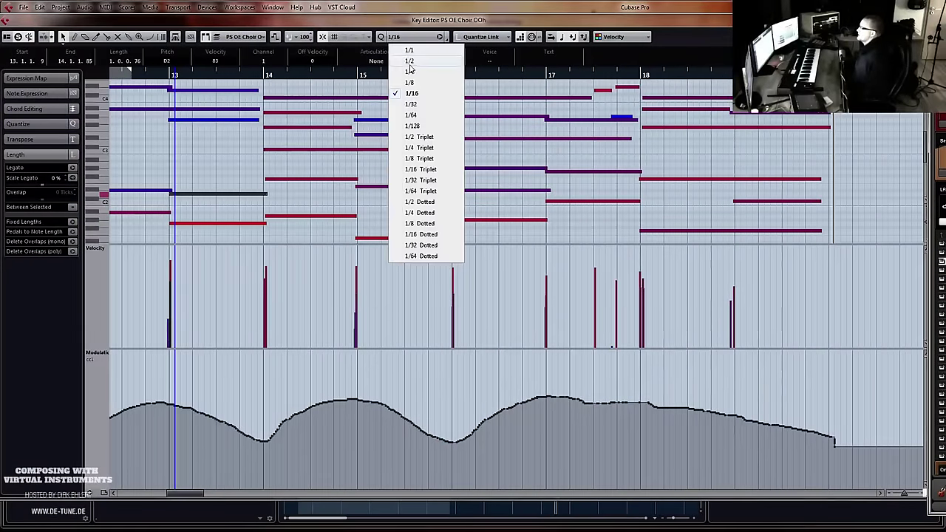
click(413, 71)
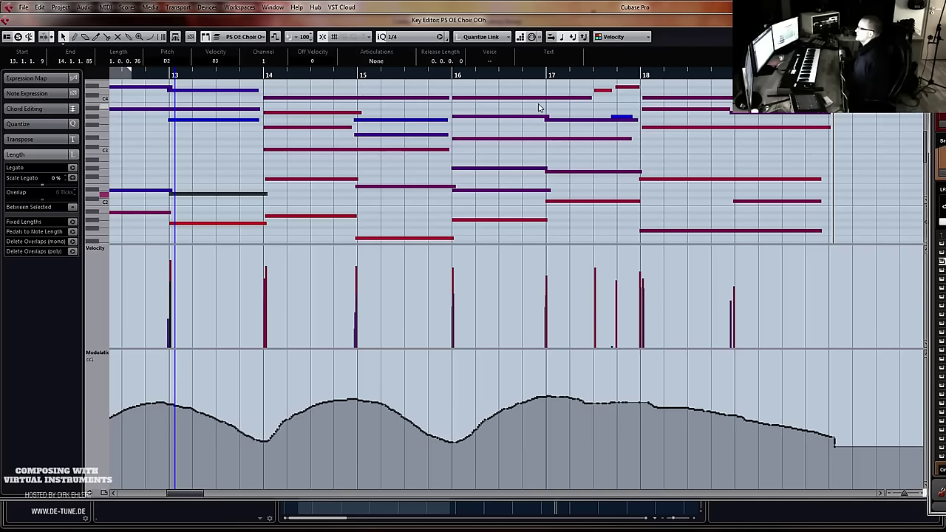
click(576, 108)
key(q)
Transpose the long G4 choir note starting at bar 12 down an octave to G3 and the G3 note at bar 13 up to G4
scroll(571, 123, left, 5)
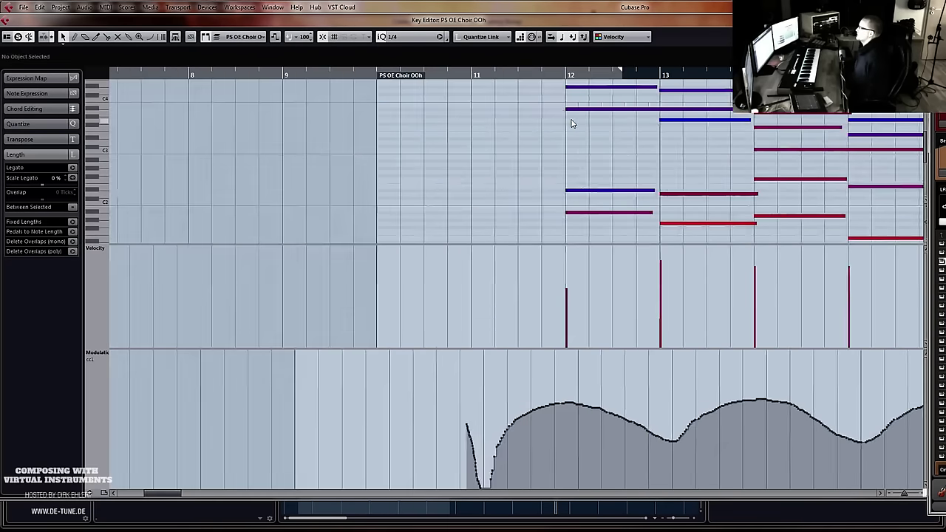
scroll(570, 111, right, 2)
click(471, 77)
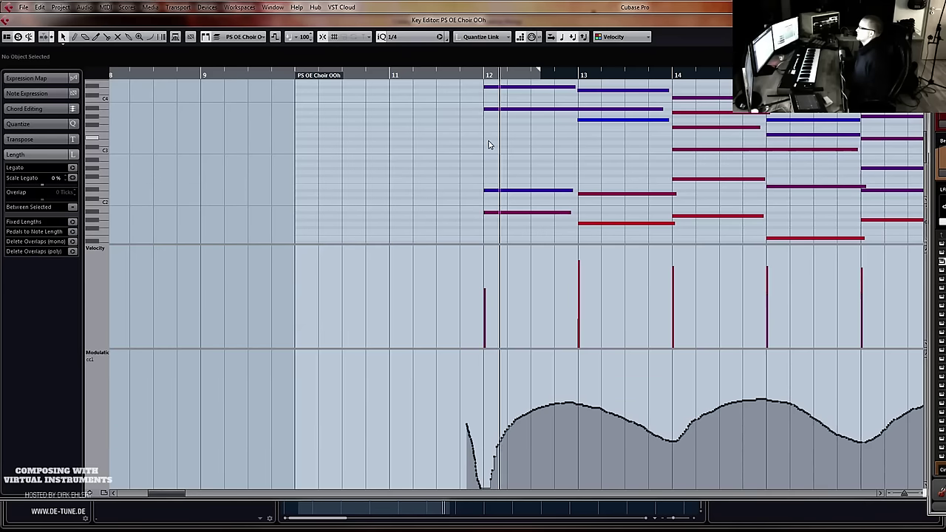
scroll(576, 160, up, 3)
click(563, 133)
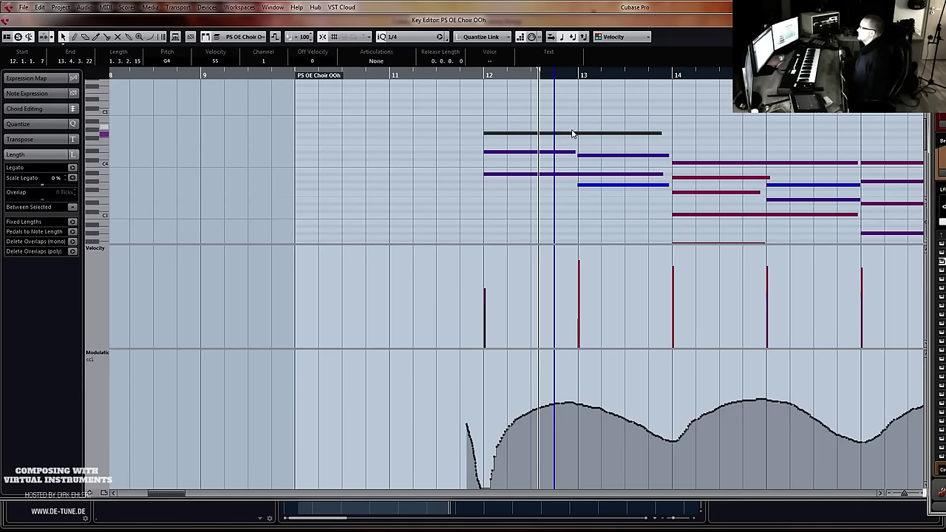
key(shift+Down)
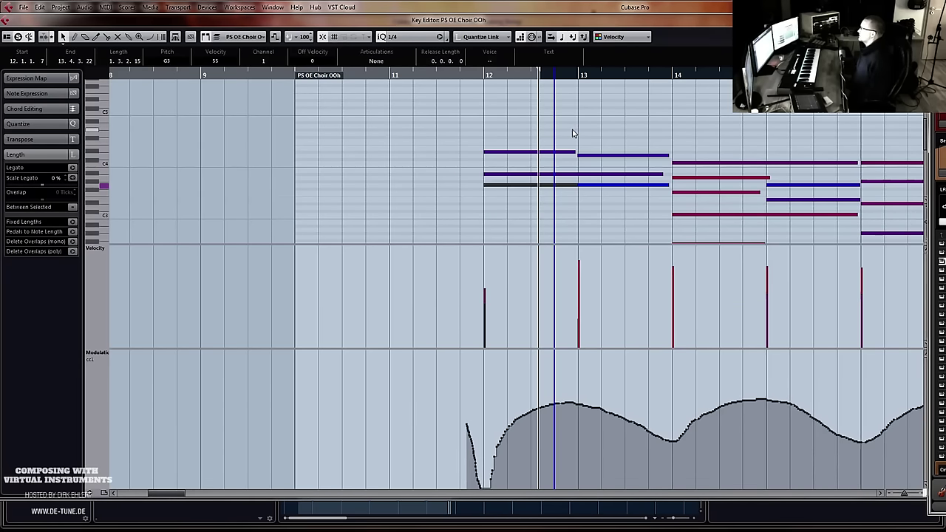
click(595, 185)
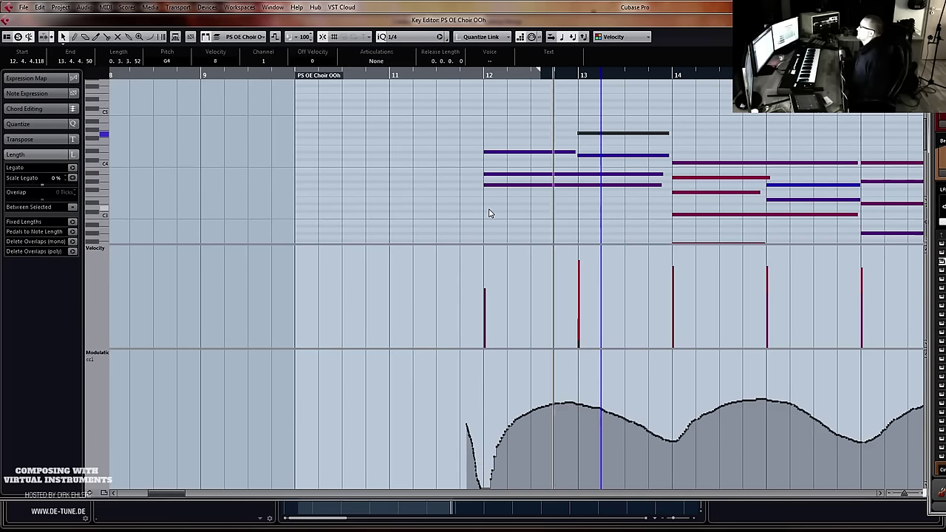
Play the choir part from bar 12 to bar 18 and examine its notes for wrong or stray pitches
key(g)
key(g)
key(g)
key(g)
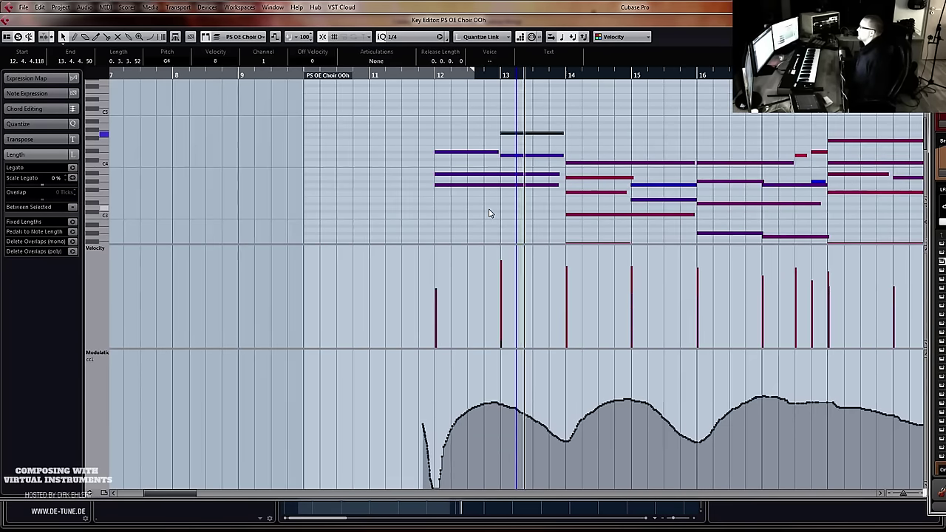
scroll(597, 161, down, 3)
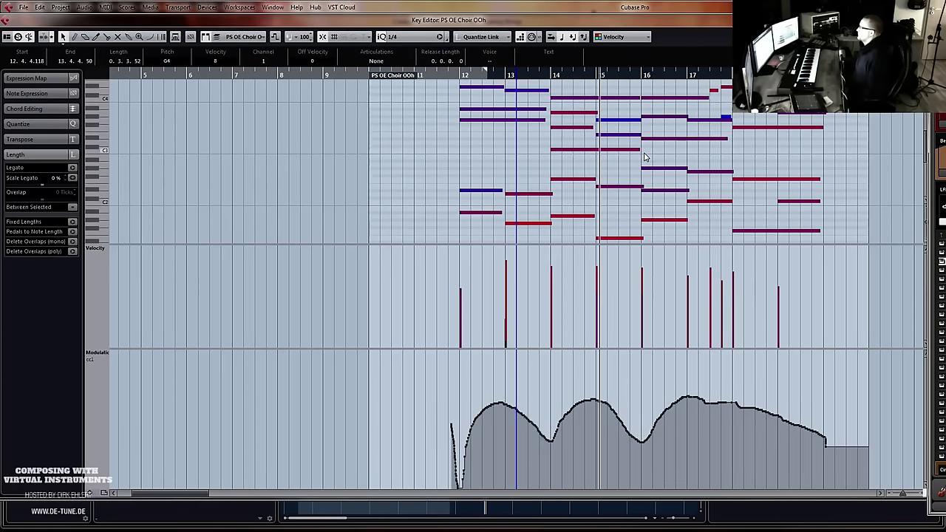
key(h)
key(h)
key(h)
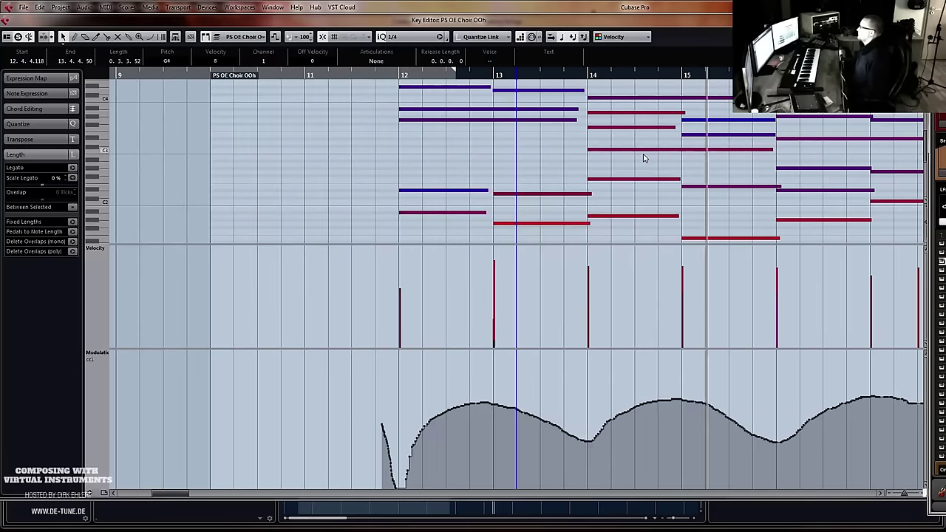
key(g)
key(g)
key(g)
key(g)
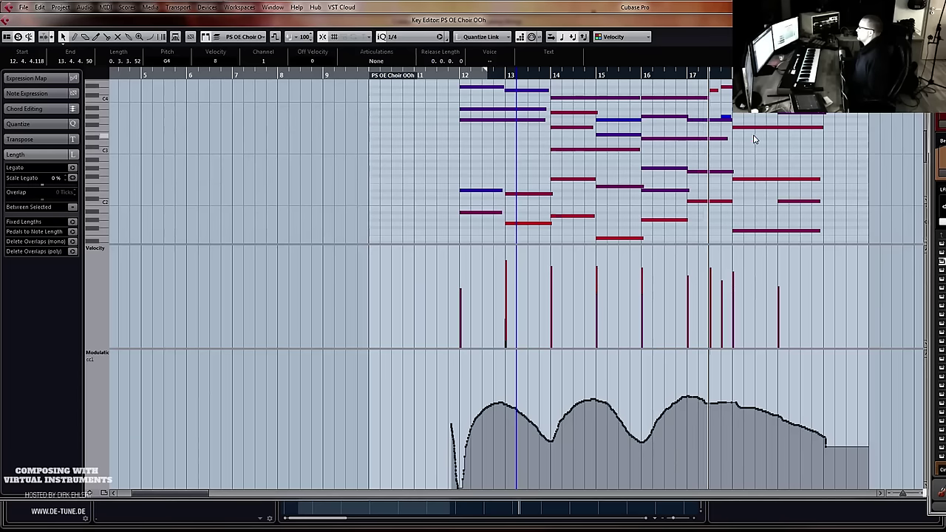
Delete the stray short note just before bar 18 and lengthen the short D4 and D#4 melody notes in bar 17 until they connect
scroll(754, 139, up, 2)
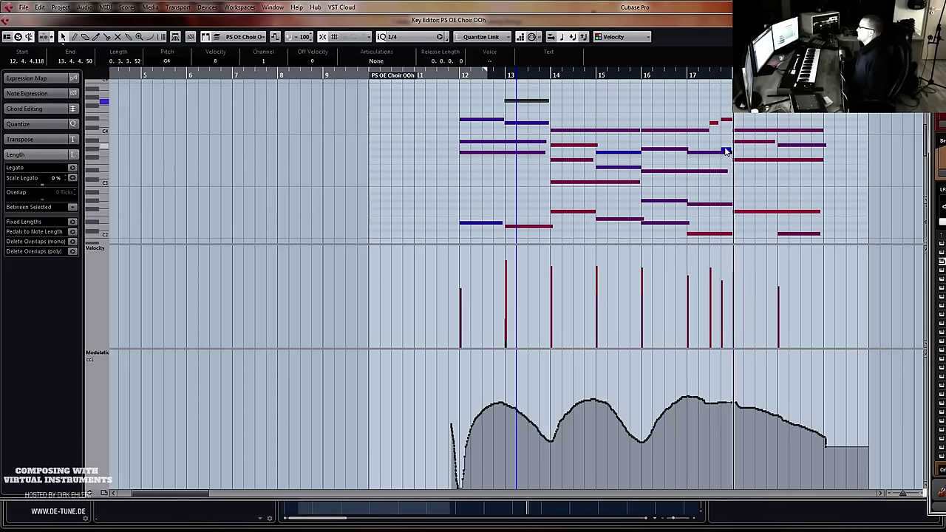
click(725, 149)
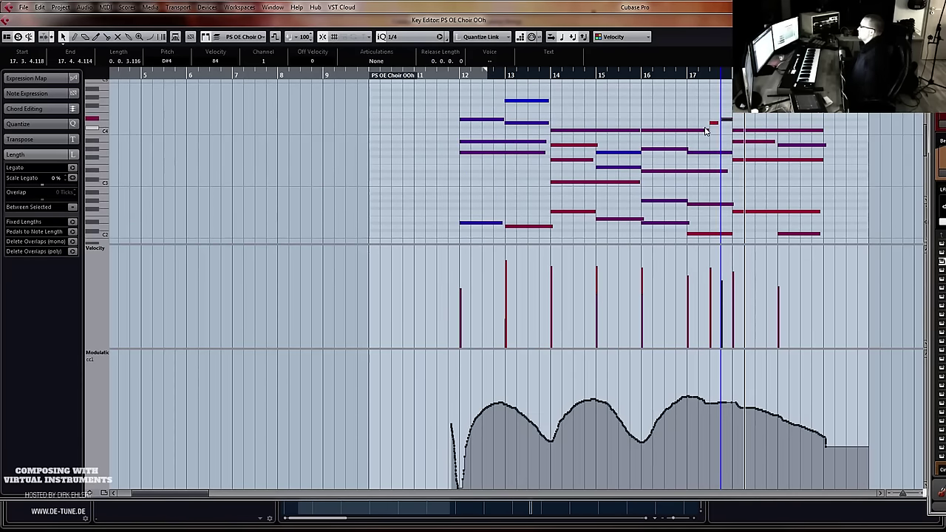
click(708, 130)
click(715, 124)
shift+click(727, 120)
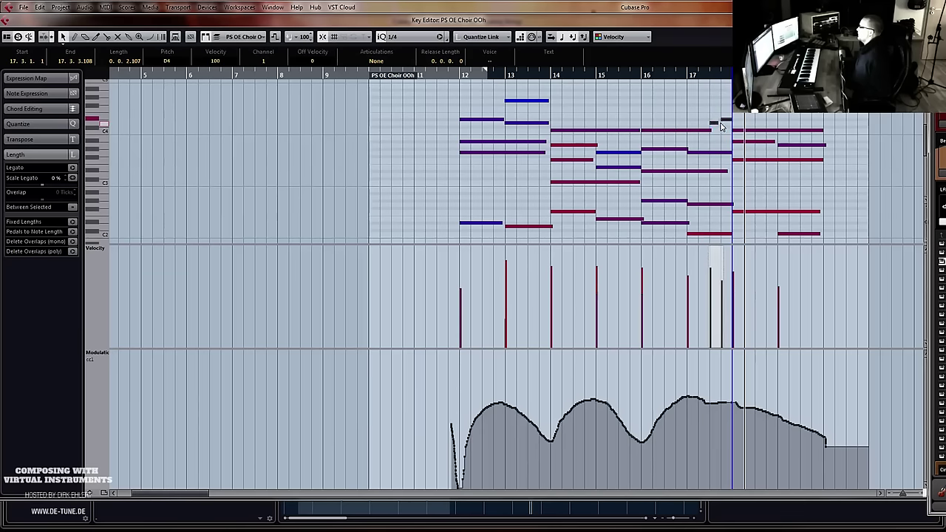
click(693, 131)
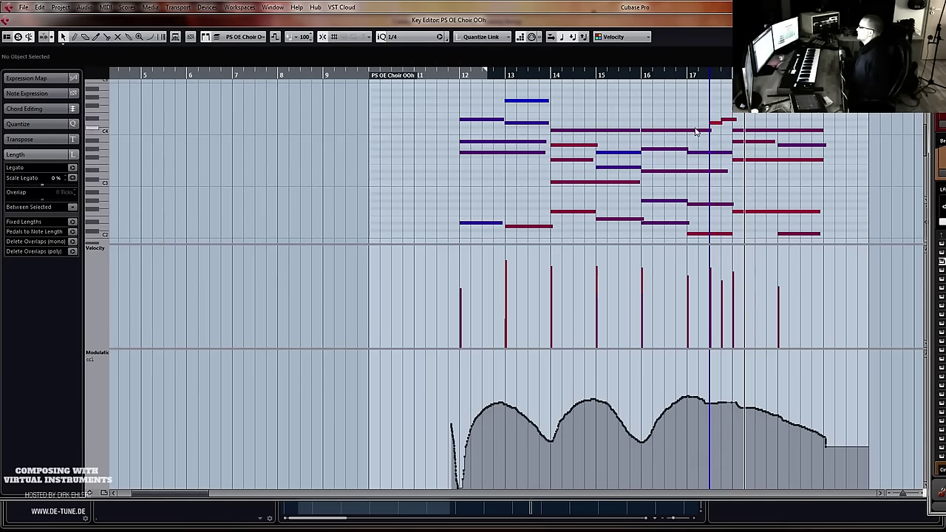
Play the choir part from bar 16 and draw a D#4 note about half a bar long at the start of bar 17
click(694, 132)
click(642, 74)
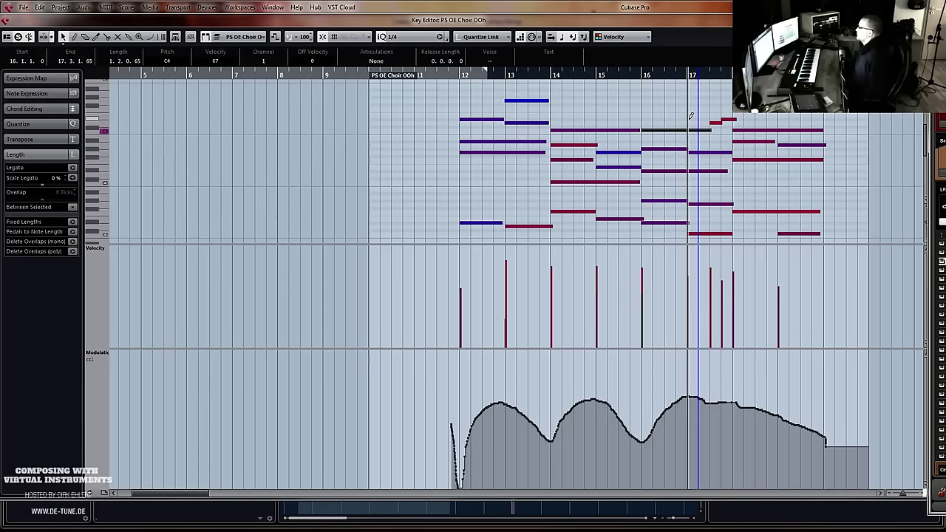
drag(690, 119, 714, 117)
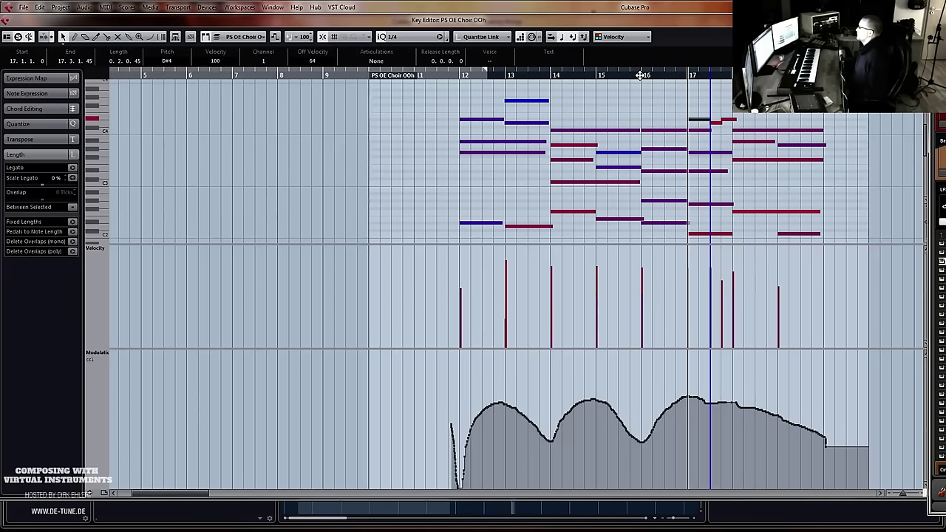
Play back the choir part from bar 16 in the Key Editor, reviewing its notes and modulation, and close the editor
click(641, 75)
key(h)
key(h)
key(h)
key(h)
key(h)
key(h)
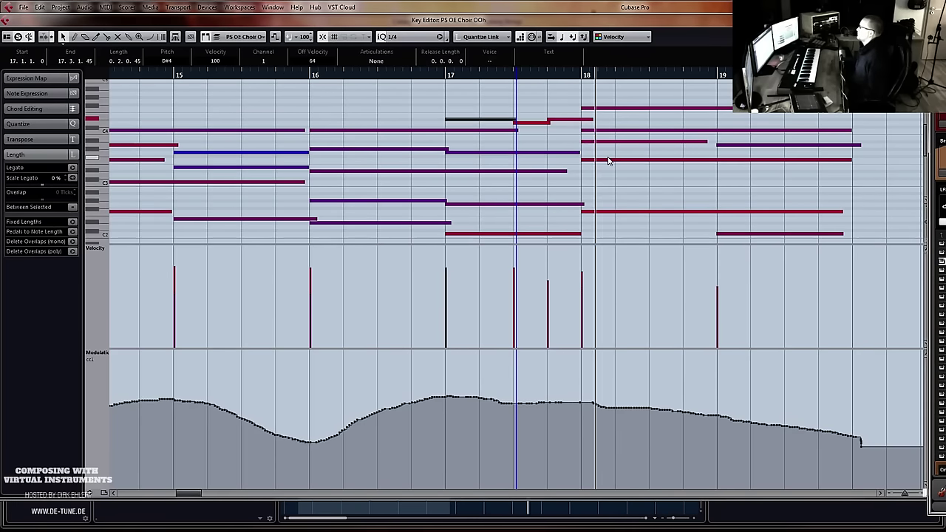
scroll(723, 159, down, 3)
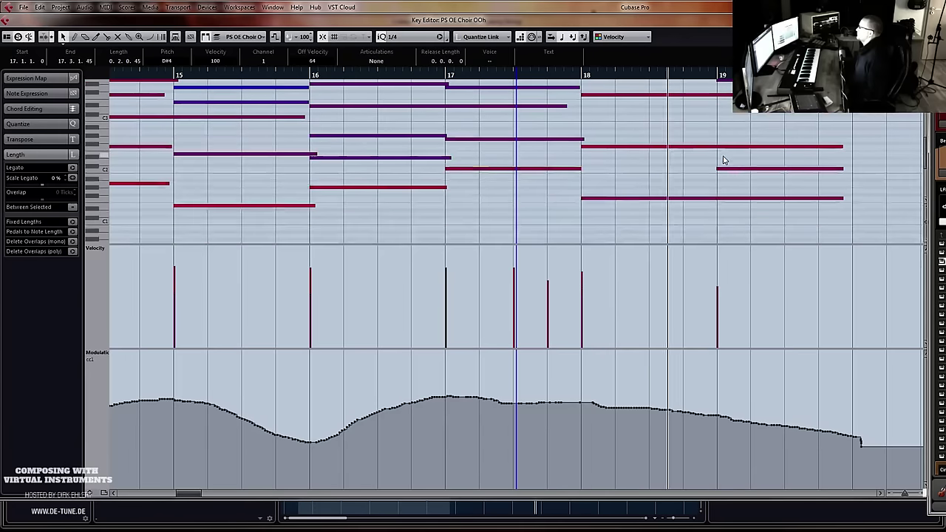
scroll(725, 159, up, 2)
scroll(731, 162, up, 2)
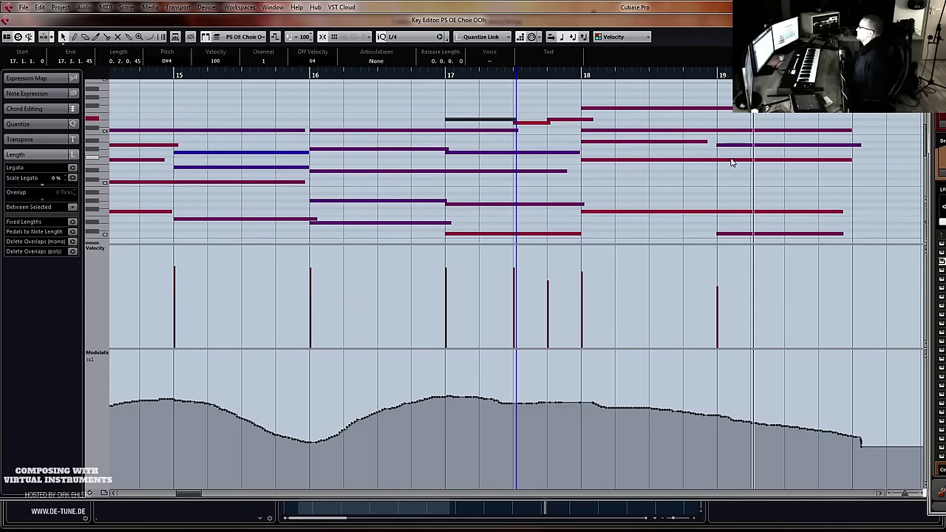
key(space)
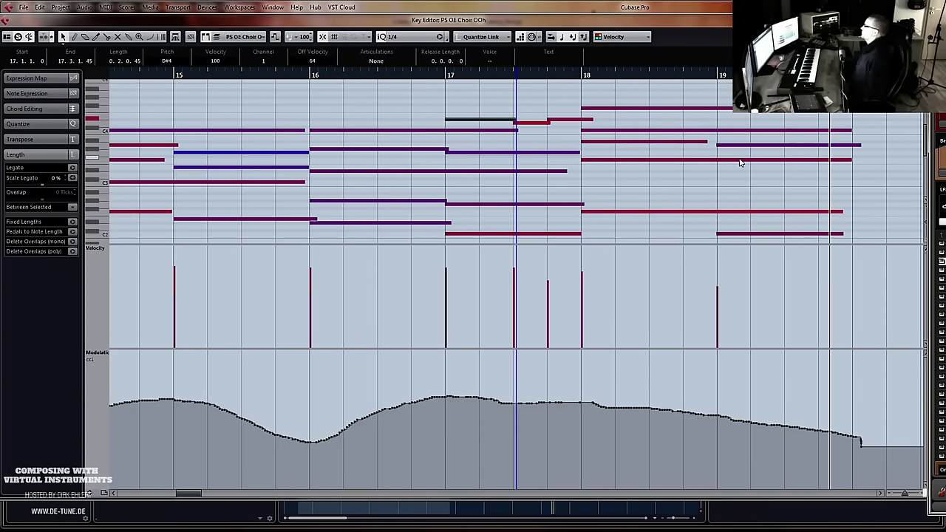
key(Return)
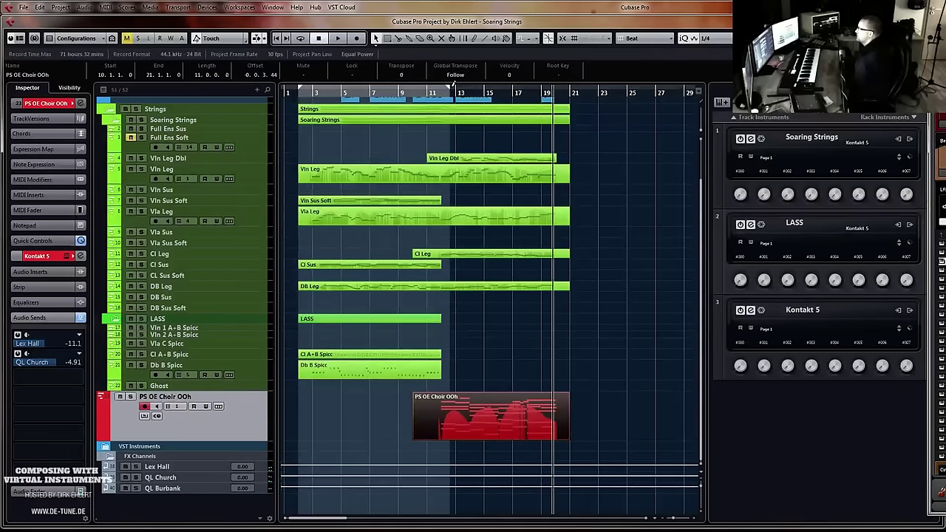
Listen to the full arrangement with strings and choir from about bar 10 to bar 19
click(422, 92)
key(space)
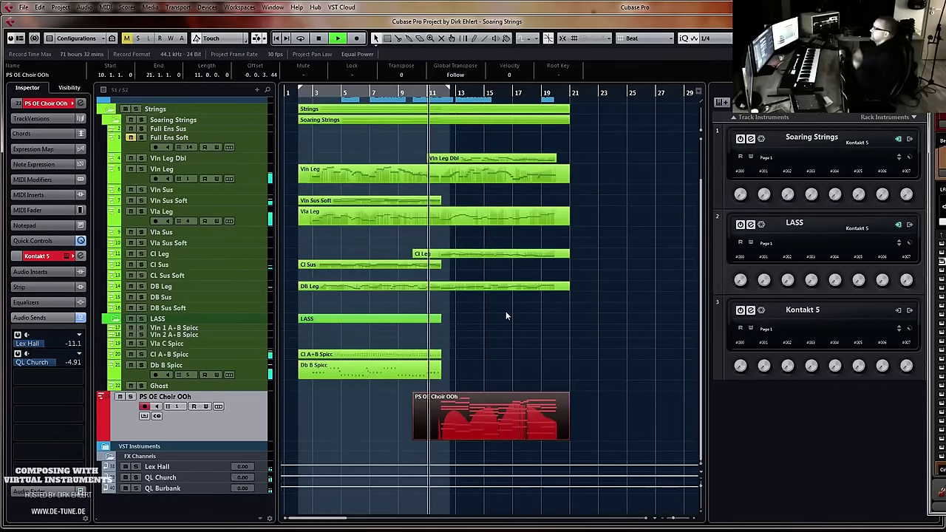
click(564, 334)
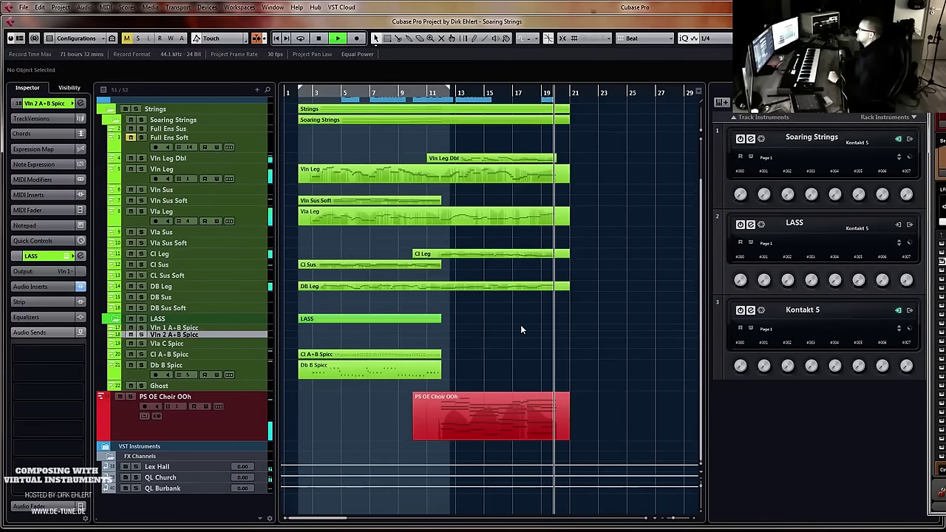
key(space)
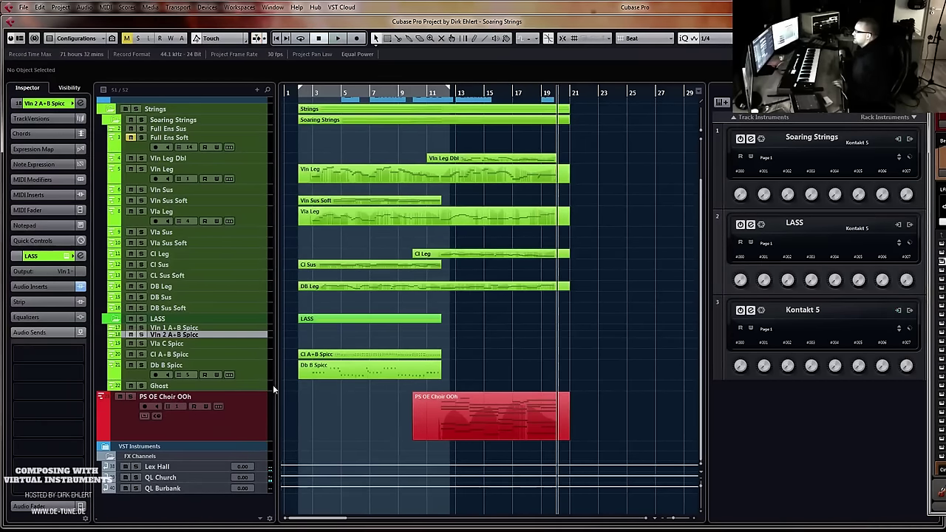
Rename the choir's Kontakt 5 rack instrument as Vox
click(247, 404)
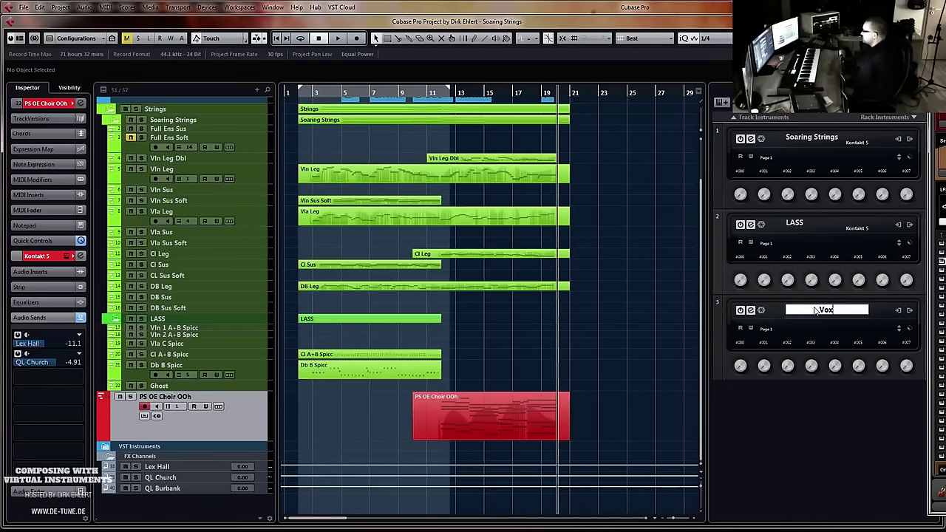
click(856, 313)
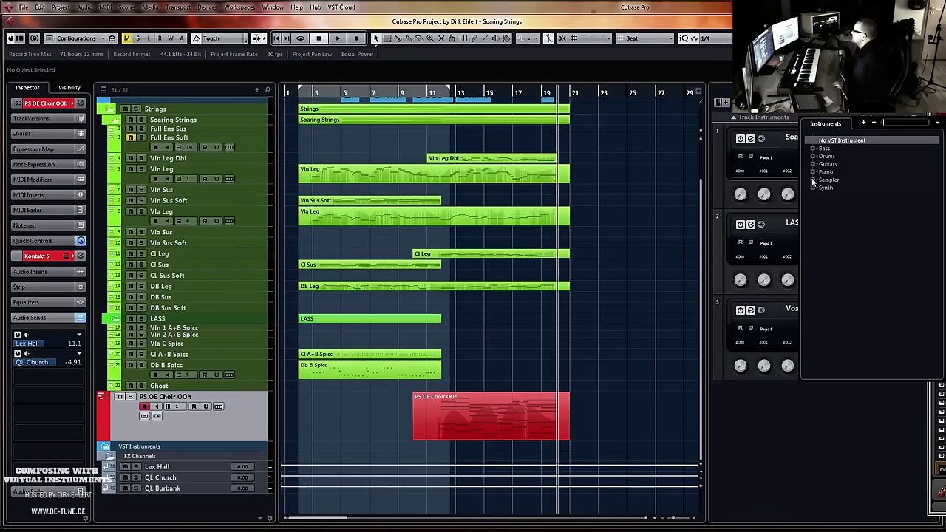
Add a new Kontakt 5 sampler instrument with an assigned MIDI track and colour that track blue
click(813, 181)
click(841, 211)
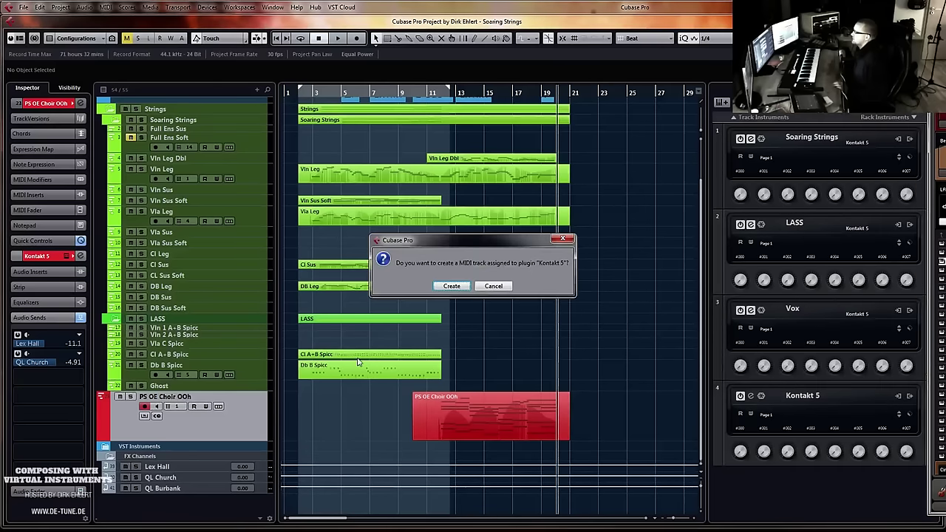
click(452, 286)
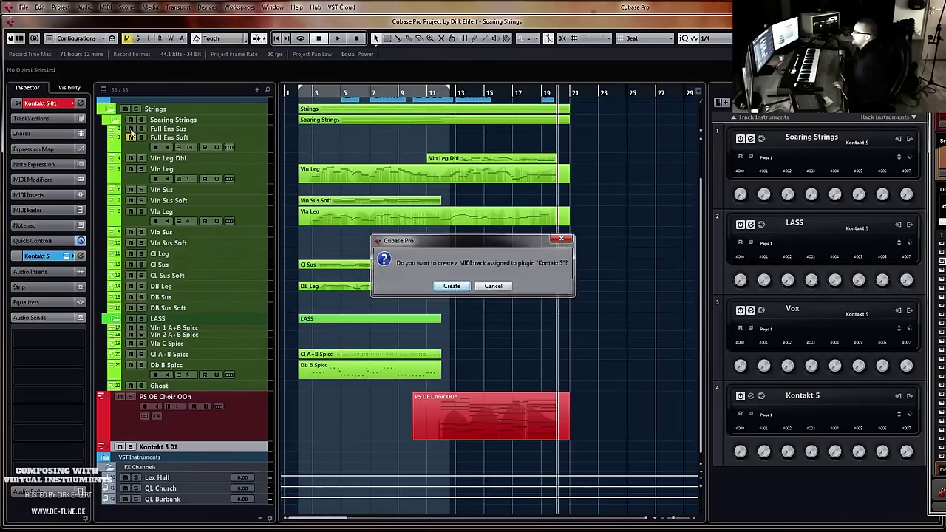
click(80, 103)
click(190, 103)
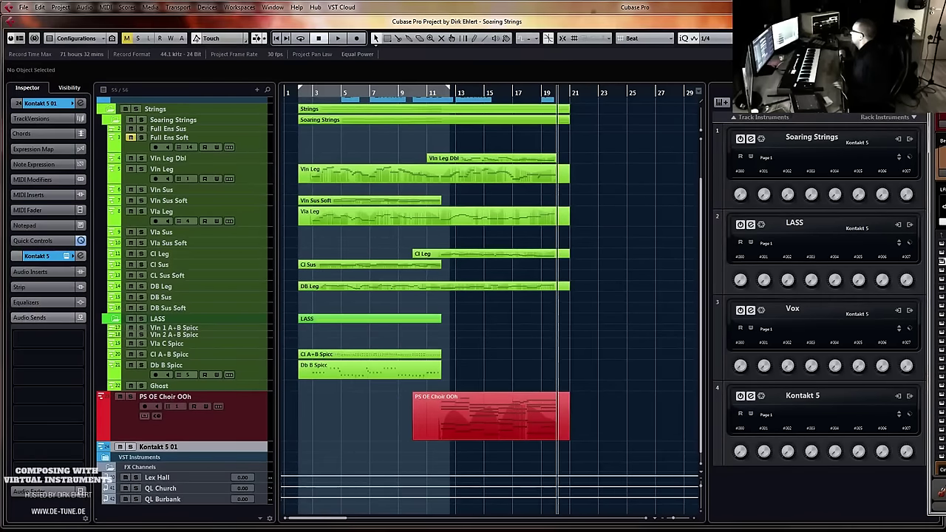
Load the Flute 1 Legato patch from the Berlin Woodwinds single articulations into the new Kontakt instance and close its window
drag(945, 22, 185, 6)
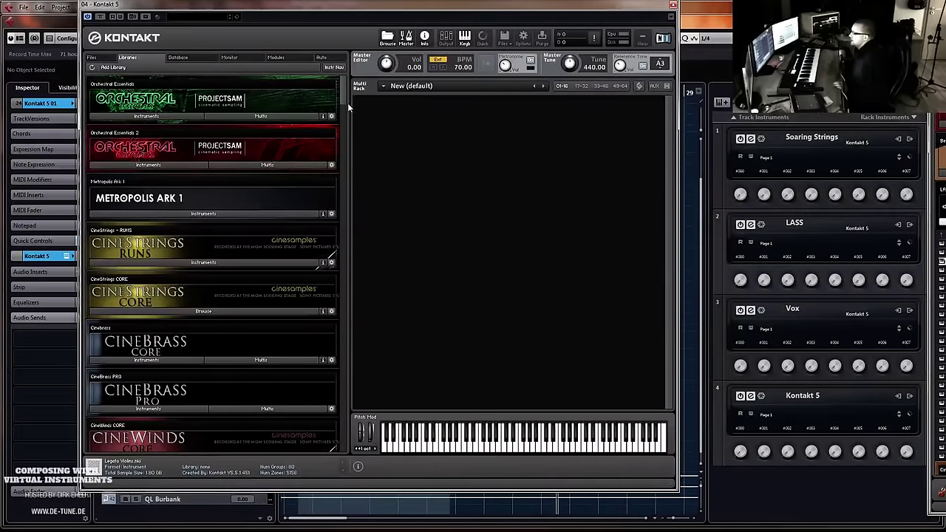
drag(344, 100, 340, 197)
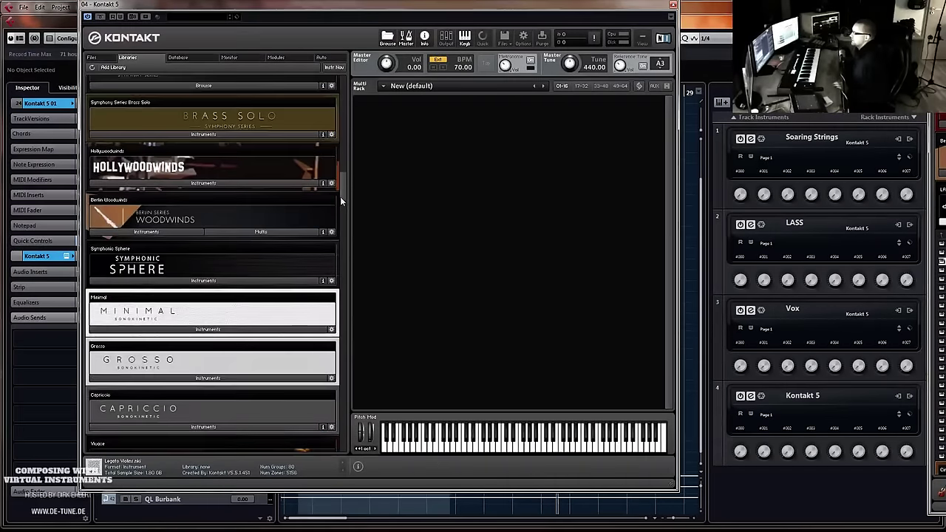
click(155, 231)
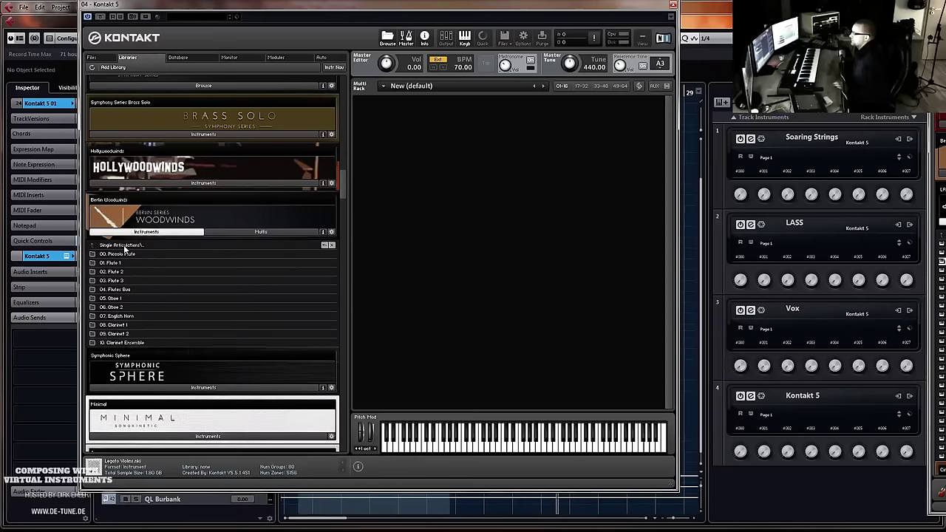
click(136, 262)
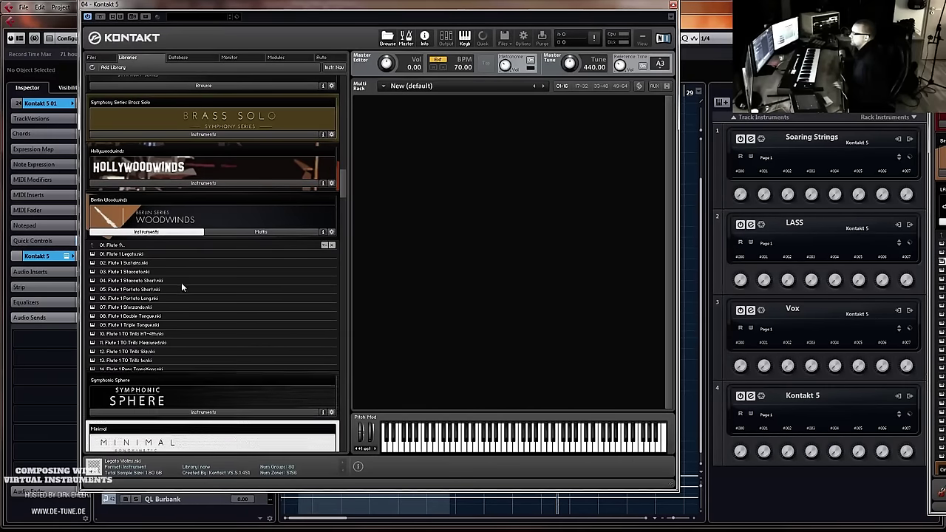
click(152, 255)
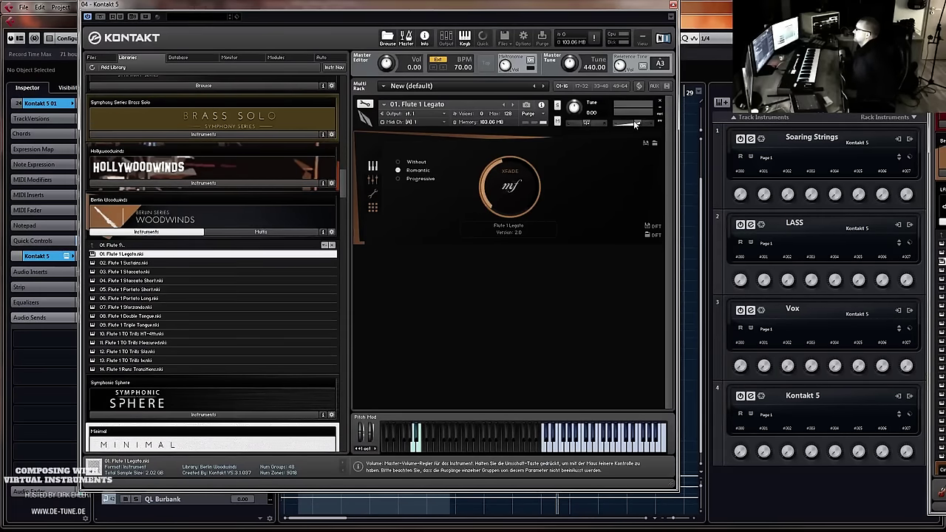
click(672, 4)
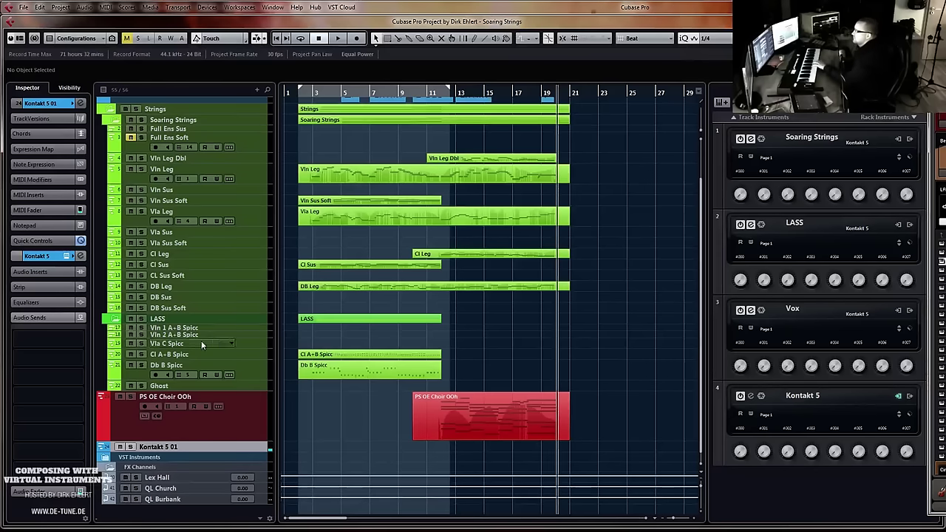
Rename the new Kontakt track as BWW Flt 1
double_click(164, 447)
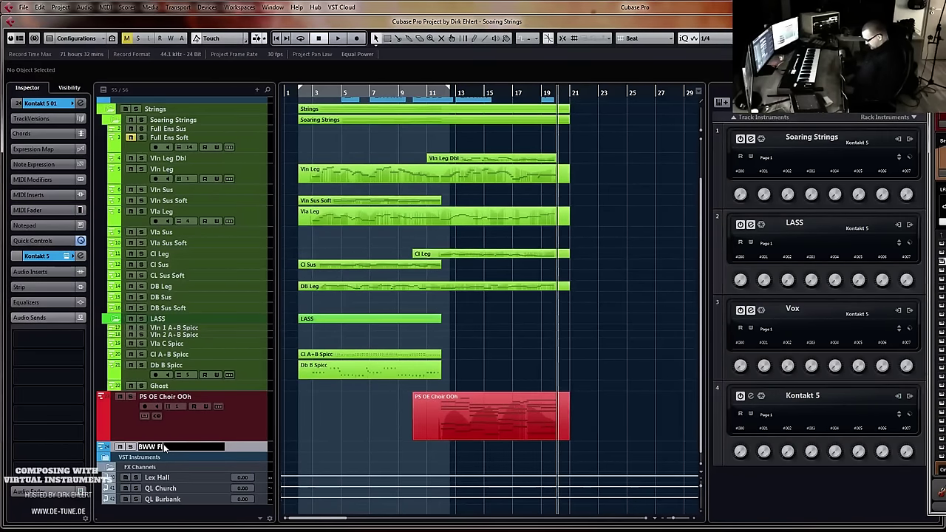
text(BWW Flt 1)
key(Return)
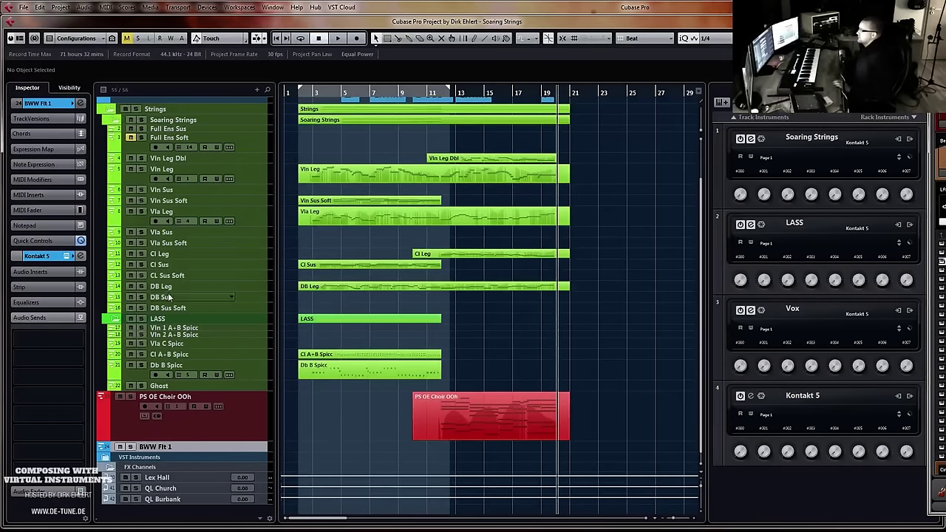
Add reverb sends to the flute track: Lex Hall at -7.06 and QL Church at -3.35
click(43, 256)
click(55, 258)
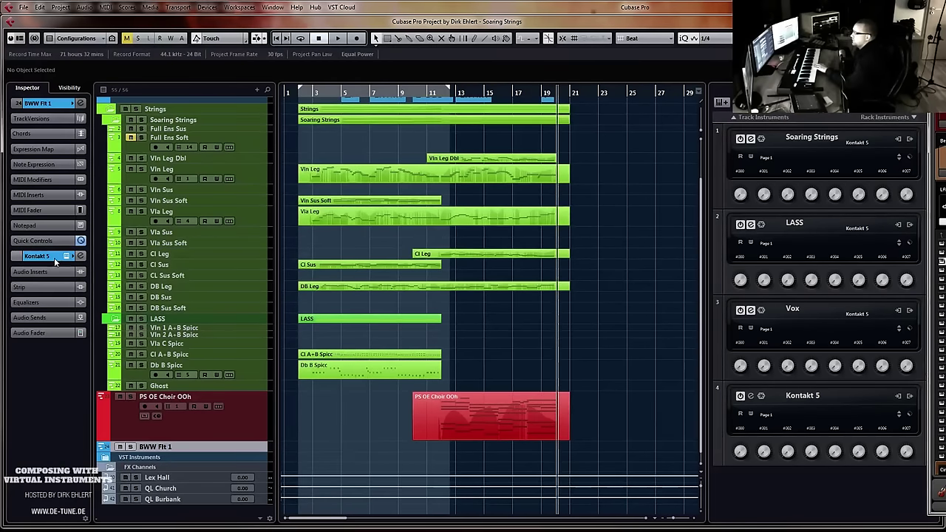
click(49, 317)
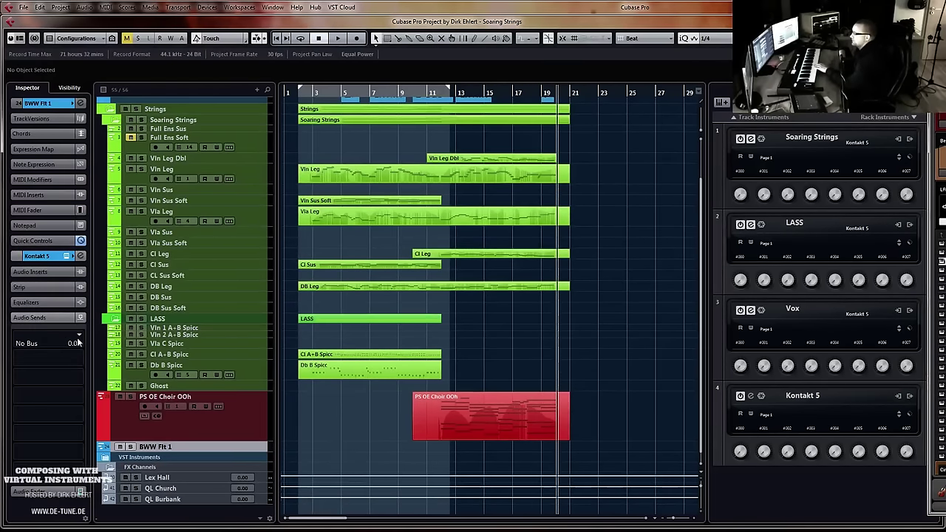
click(73, 342)
click(58, 382)
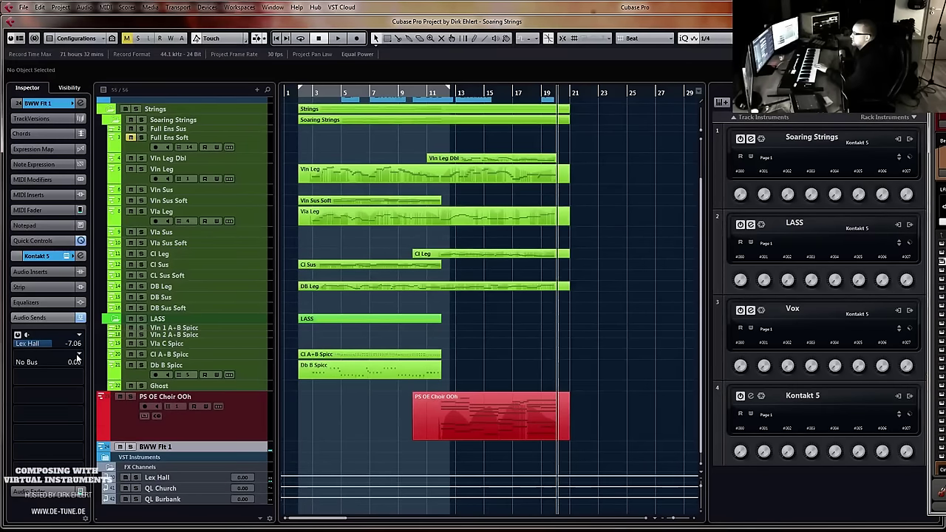
click(78, 356)
click(54, 402)
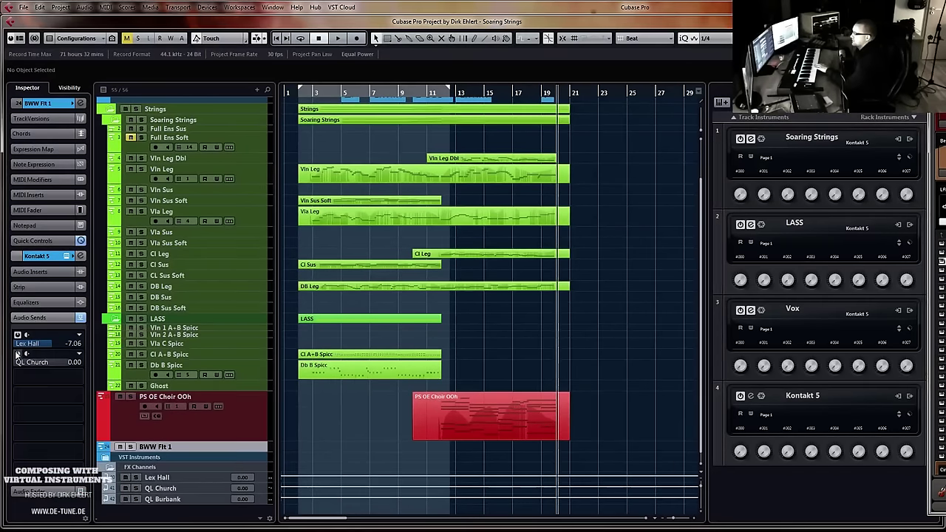
drag(42, 360, 47, 360)
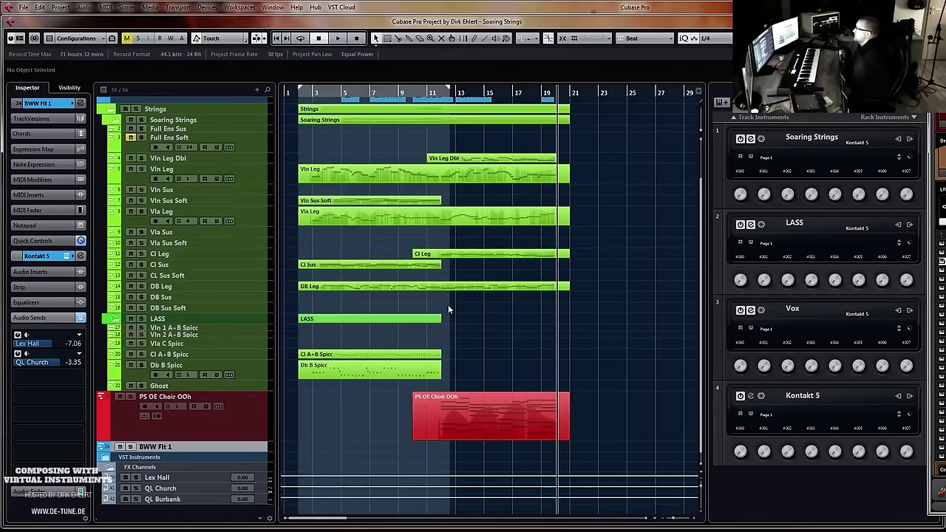
Audition the arrangement from about bar 14 and record a flute part on the BWW Flt 1 track from there to about bar 20
double_click(481, 92)
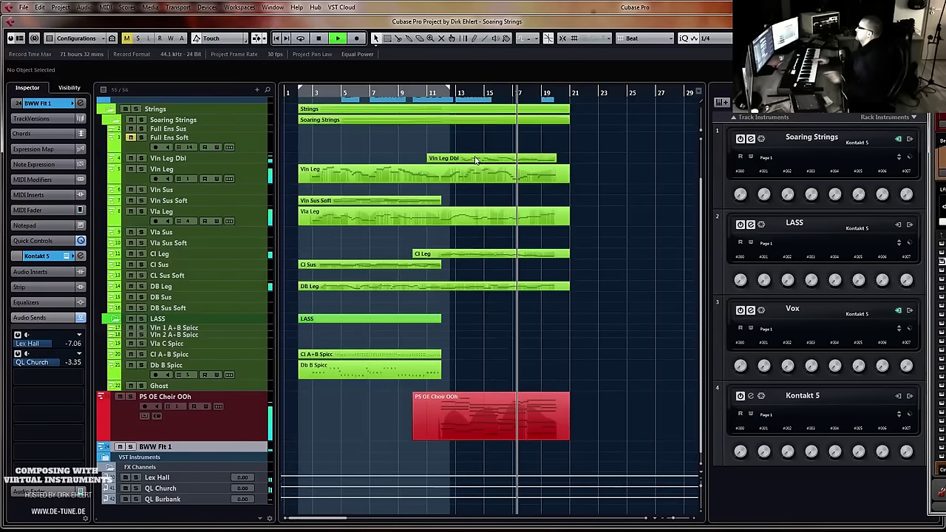
key(space)
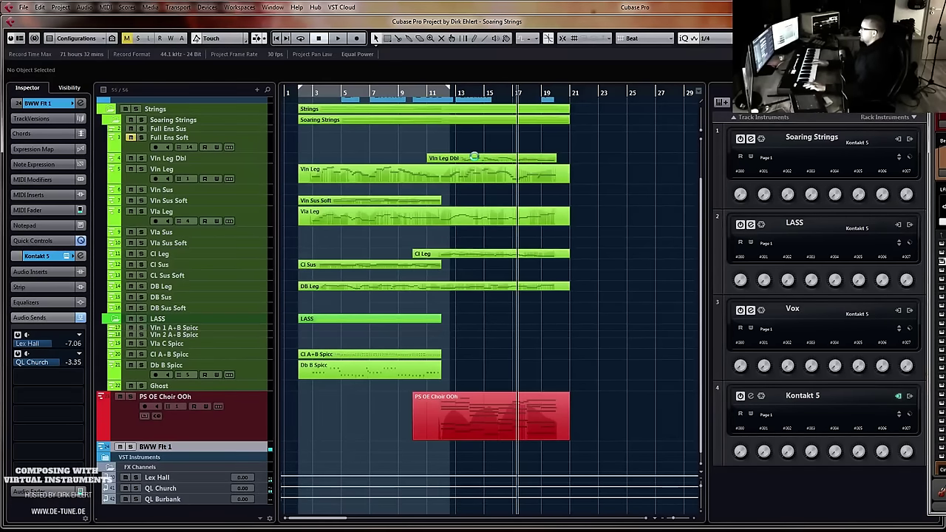
click(477, 90)
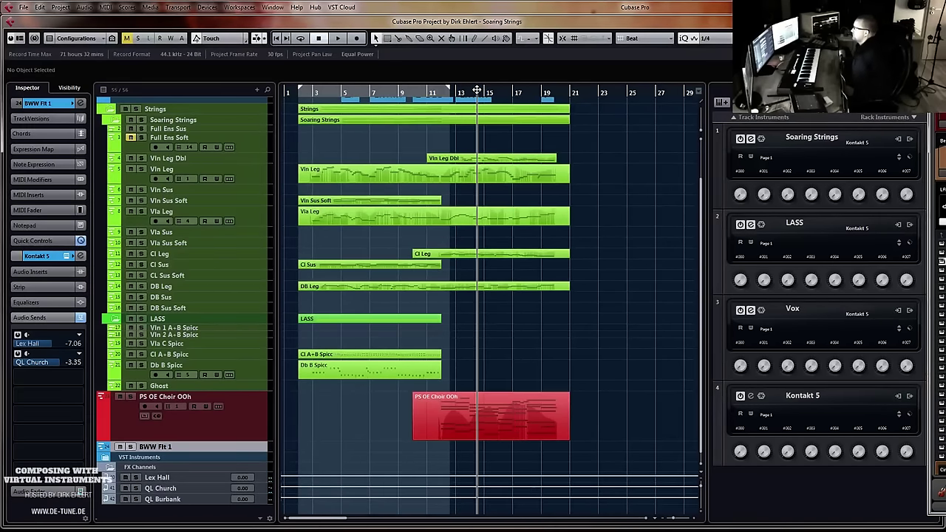
key(KP_Multiply)
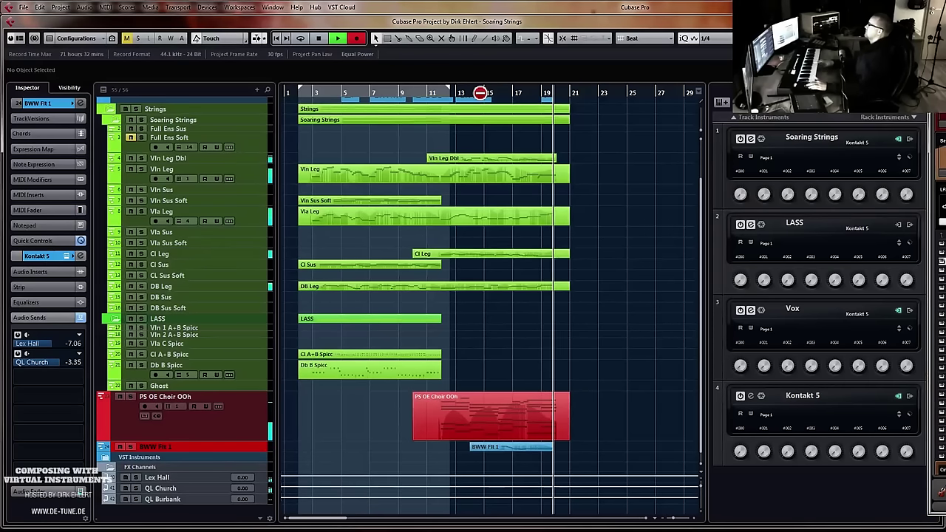
key(space)
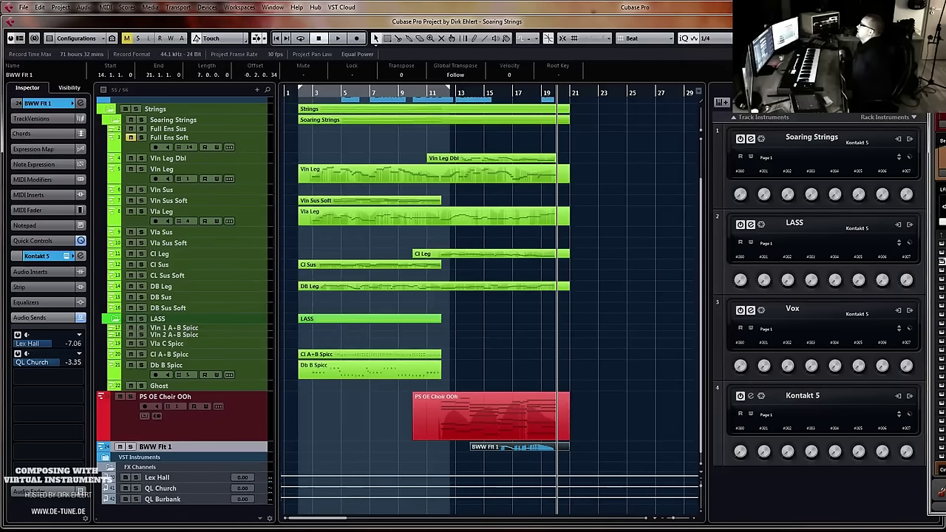
key(Escape)
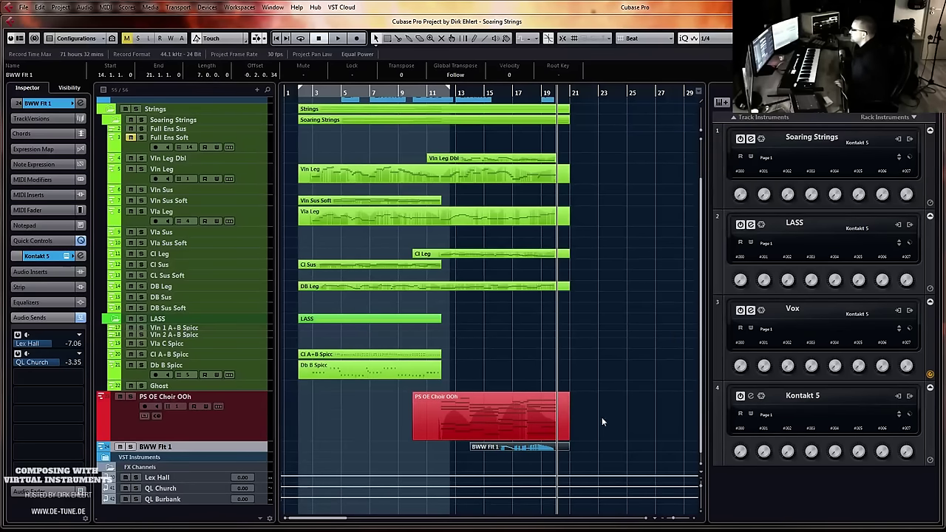
Draw an empty part on the Cl A+B Spicc track from bar 12 to bar 19, beat 4
click(606, 328)
key(KP_1)
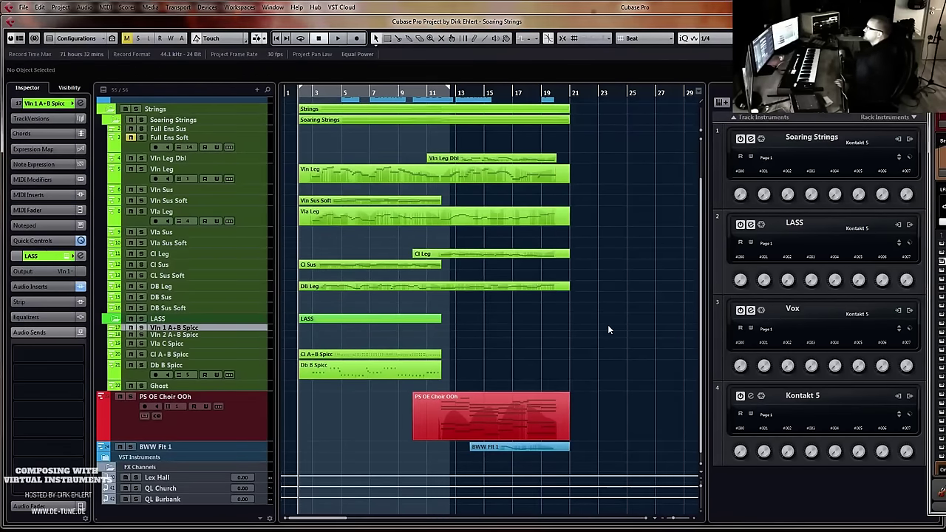
click(204, 355)
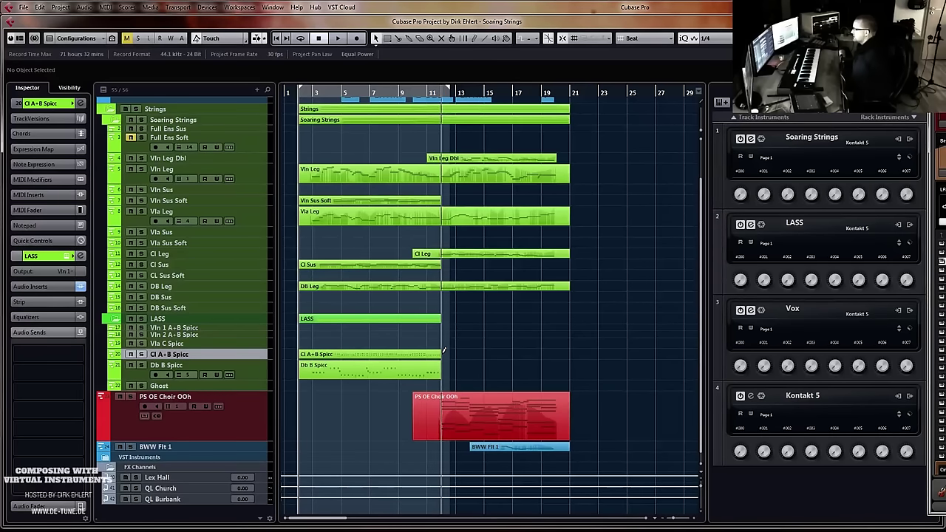
drag(443, 350, 554, 347)
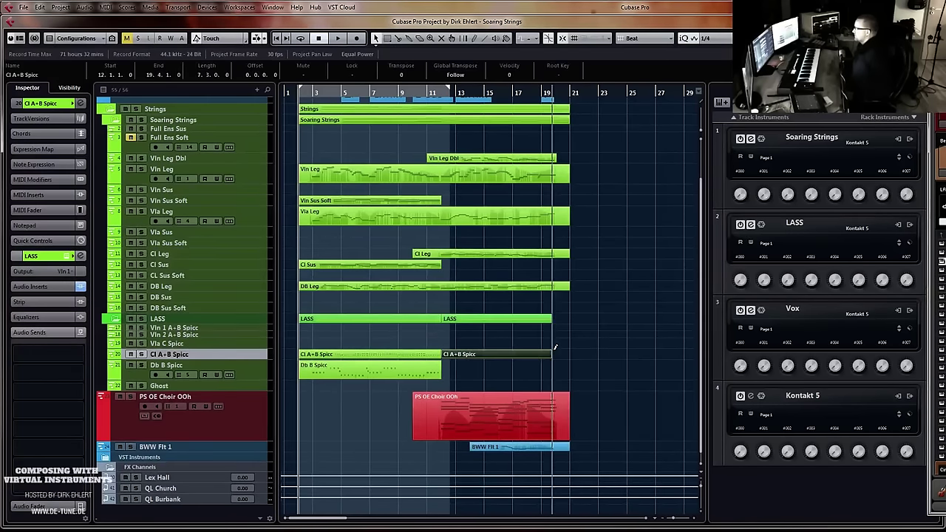
Fill the new Cl A+B Spicc part with a spiccato note pattern from bar 12 up to bar 20, using 1/16 quantize
double_click(458, 356)
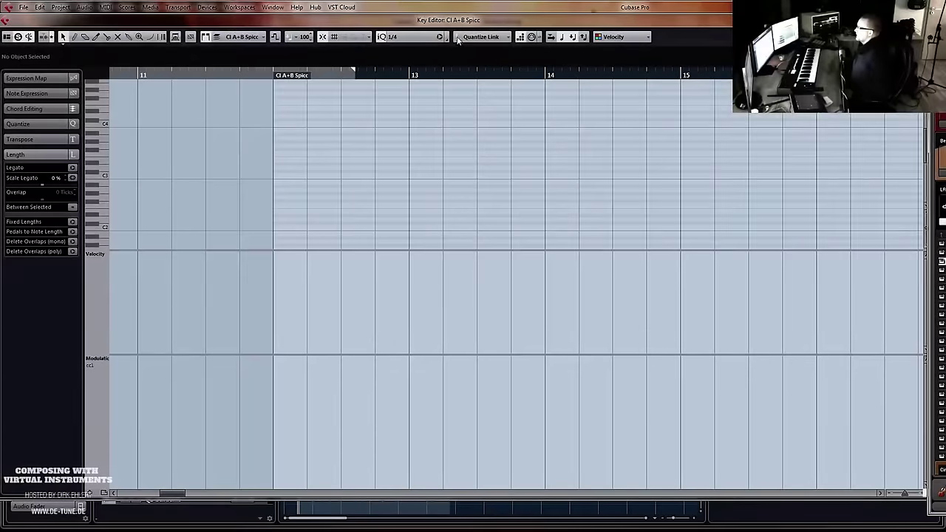
click(410, 39)
click(414, 93)
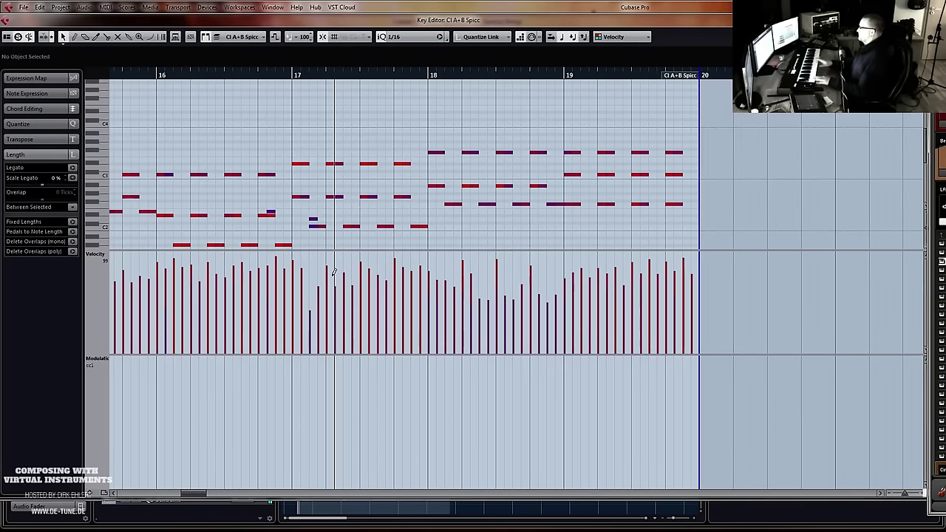
click(318, 225)
scroll(260, 184, down, 3)
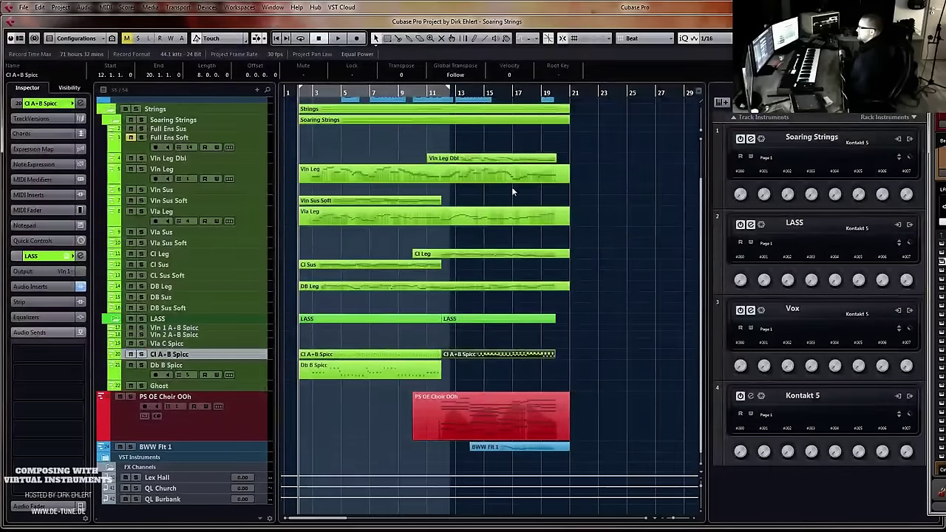
Solo the Strings folder to audition the new spiccato cello passage from bar 12 to about bar 17, and clear the solo
click(137, 110)
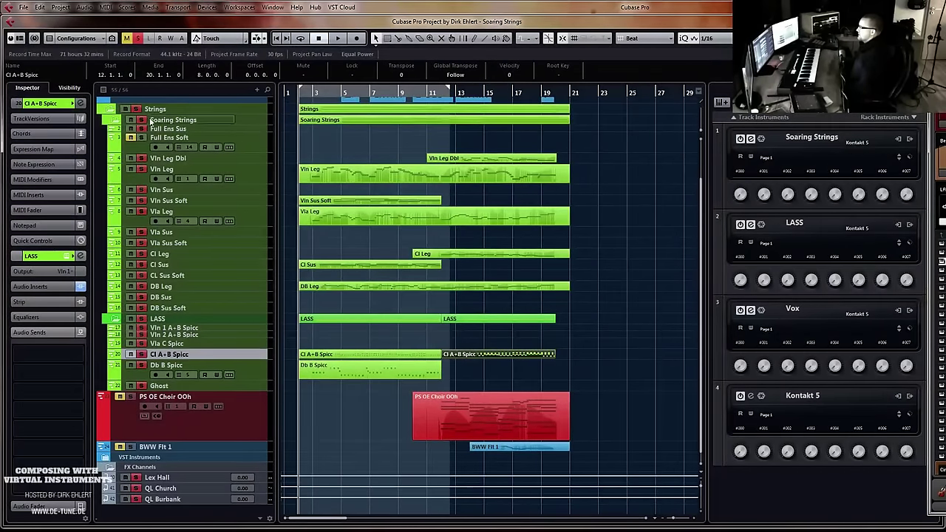
double_click(441, 94)
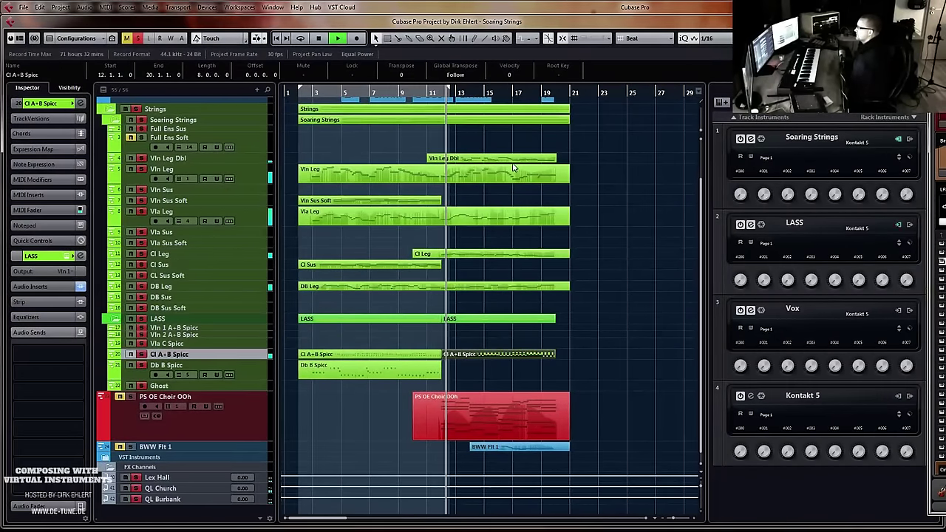
key(h)
key(h)
key(h)
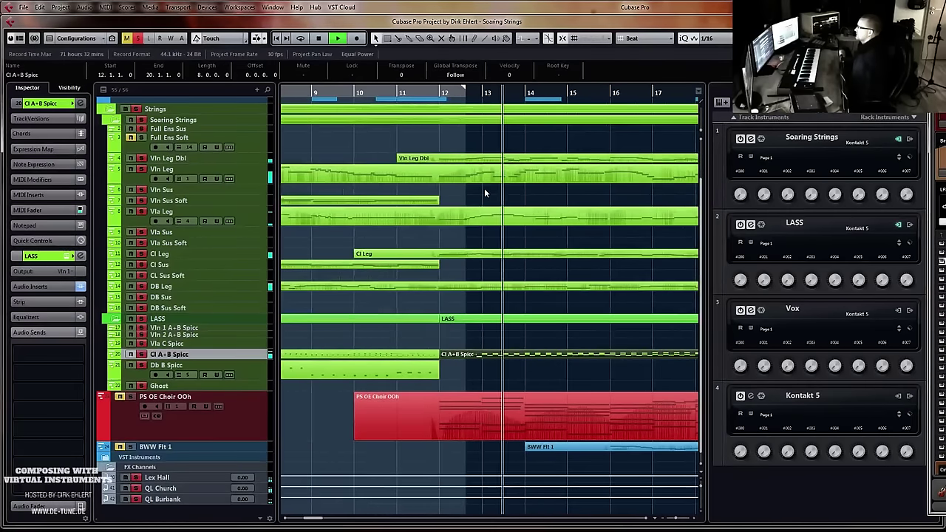
key(g)
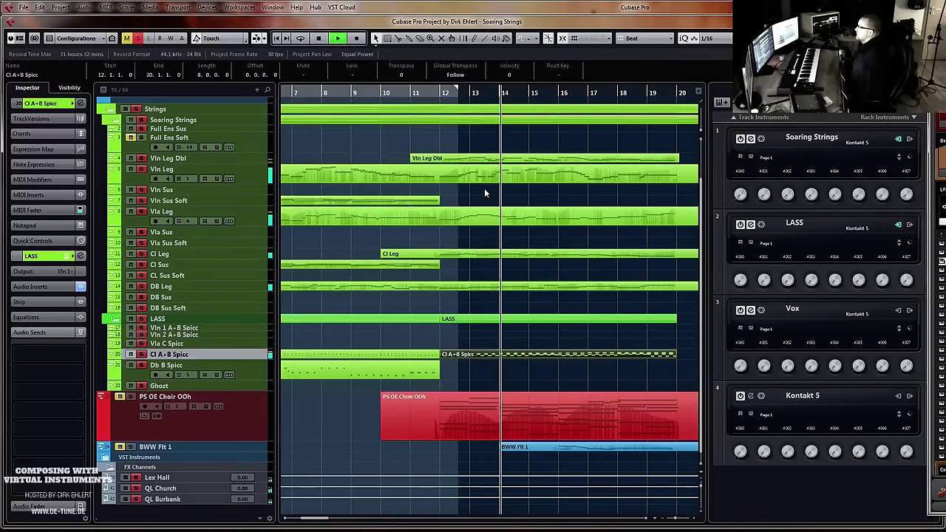
key(g)
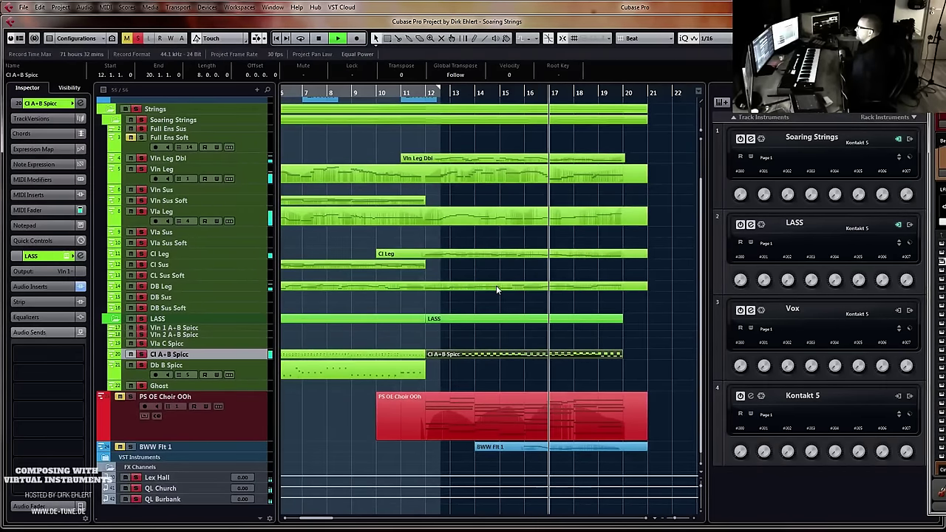
key(g)
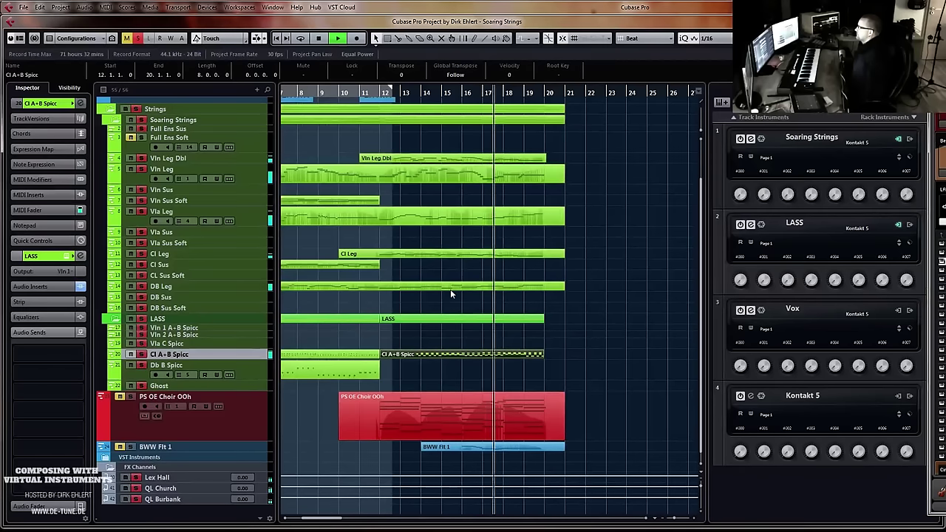
click(137, 109)
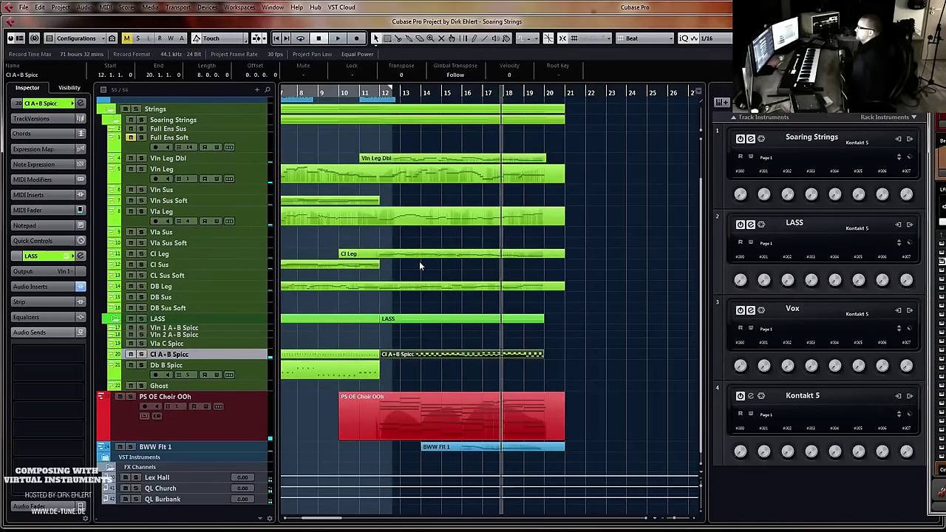
Audition the full arrangement with choir and flute from bar 11 to about bar 20
click(370, 93)
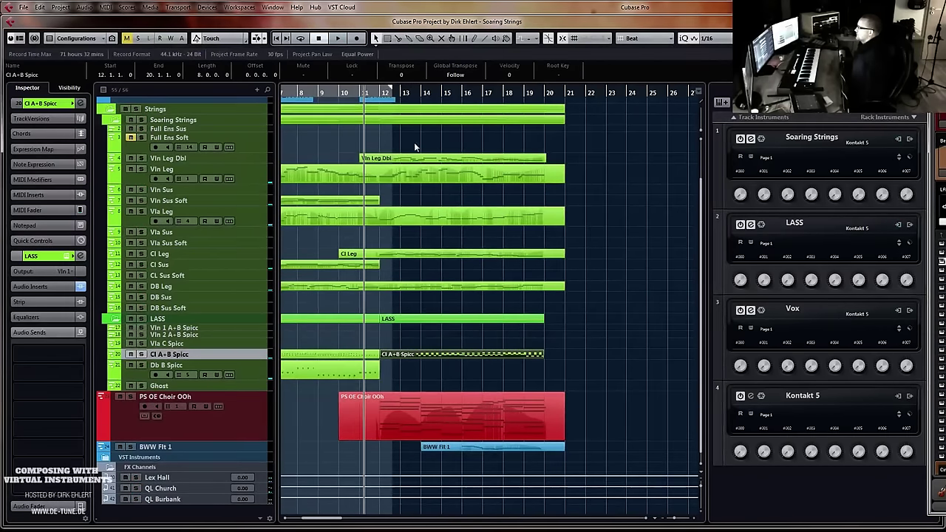
click(360, 92)
key(h)
key(h)
key(h)
key(h)
key(h)
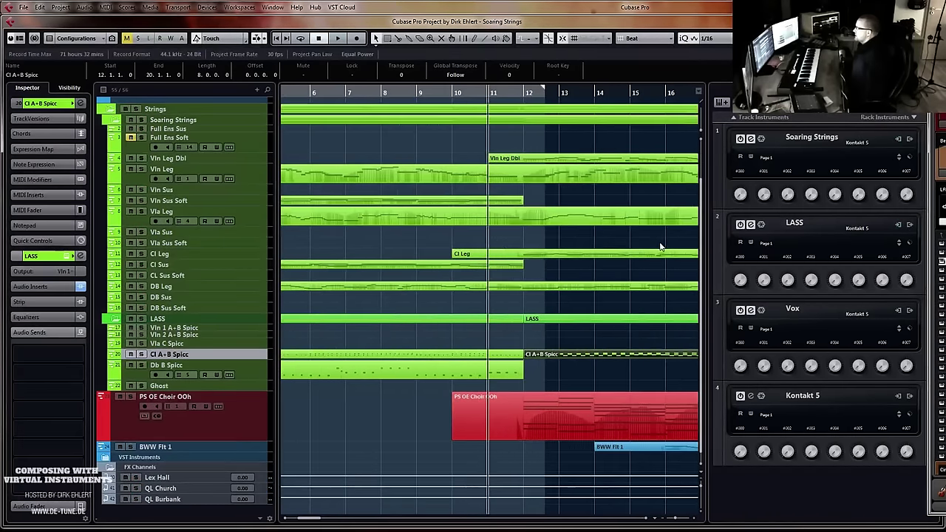
scroll(591, 350, down, 1)
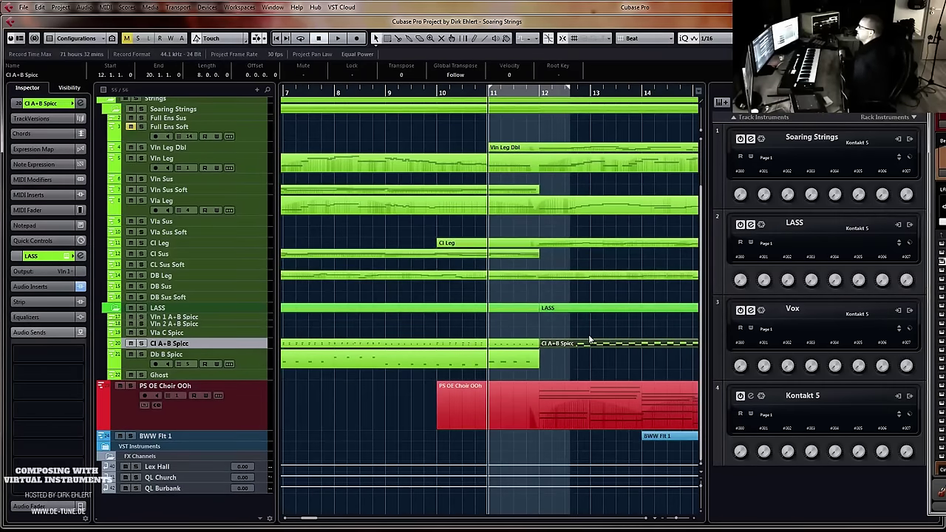
key(space)
key(g)
key(g)
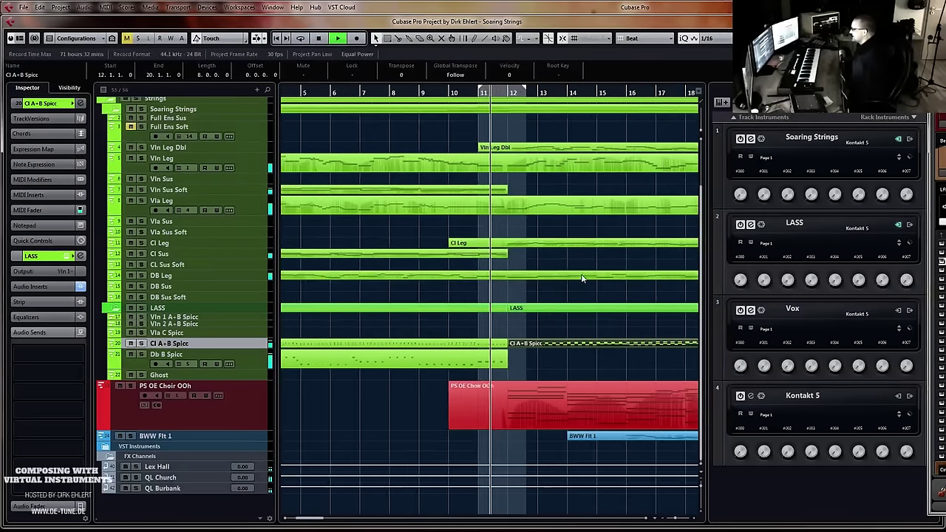
key(g)
key(g)
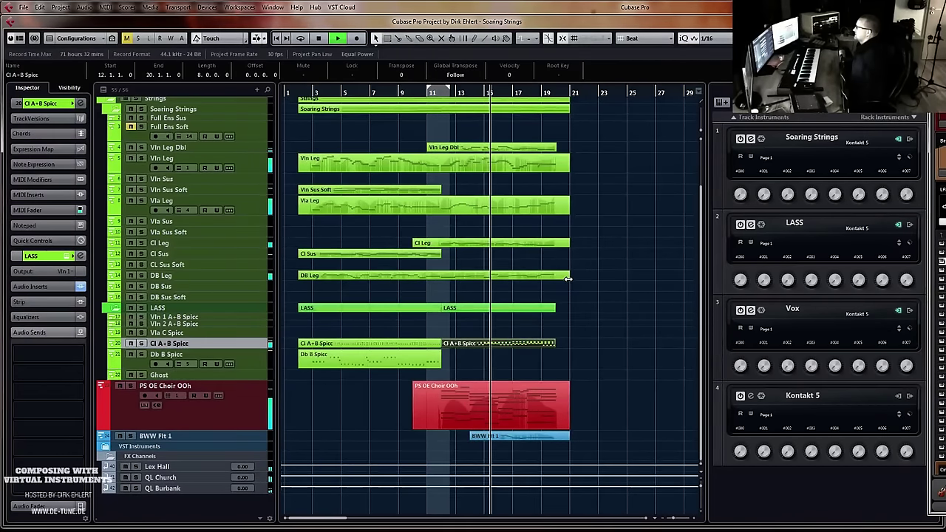
scroll(567, 278, up, 3)
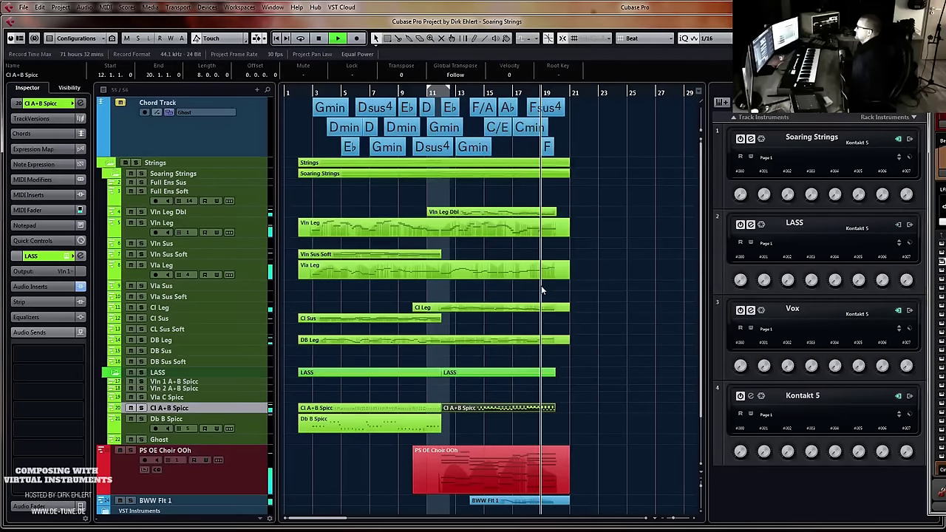
key(g)
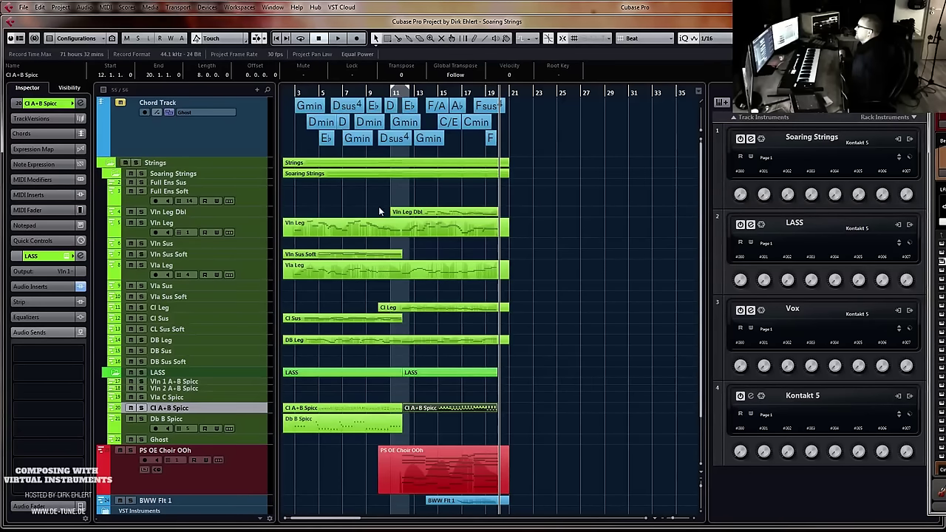
Play the whole piece from bar 2 to review how the strings, choir and flute work together
click(285, 91)
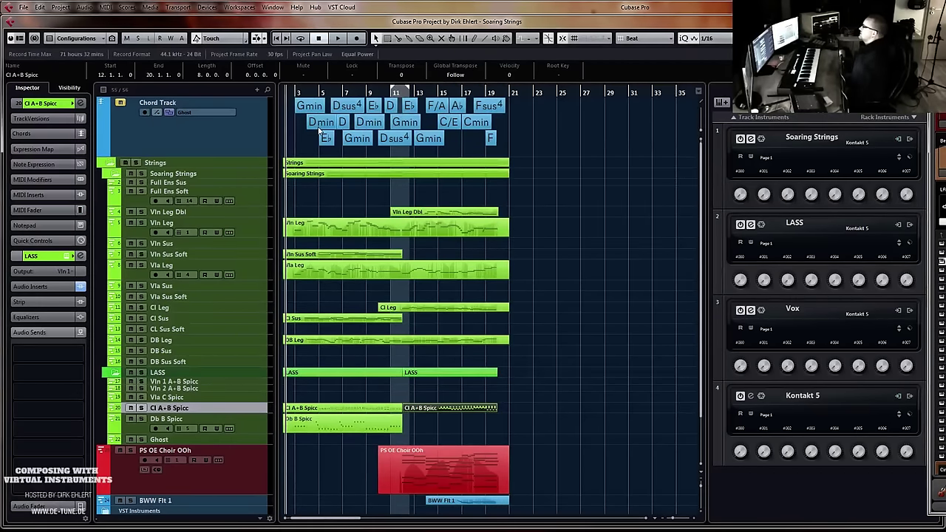
key(h)
key(h)
key(h)
key(h)
key(h)
key(h)
key(h)
key(h)
key(h)
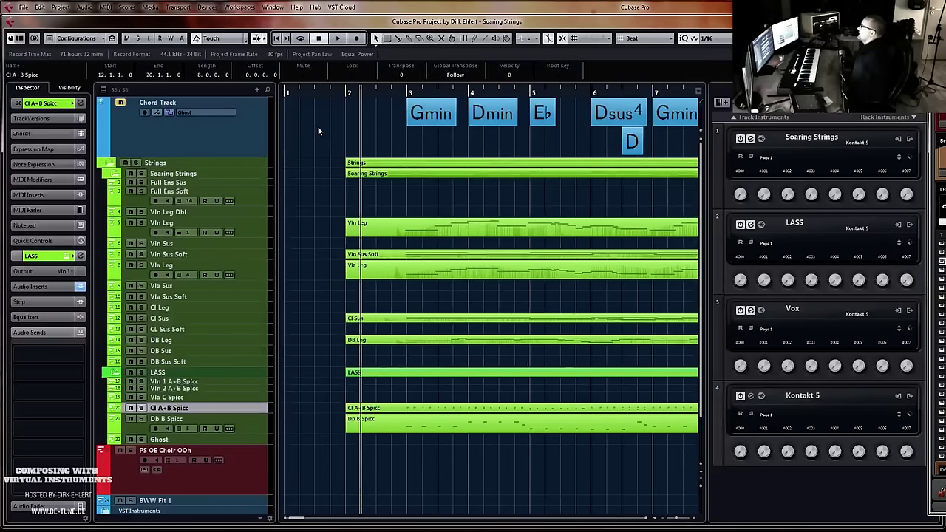
click(347, 106)
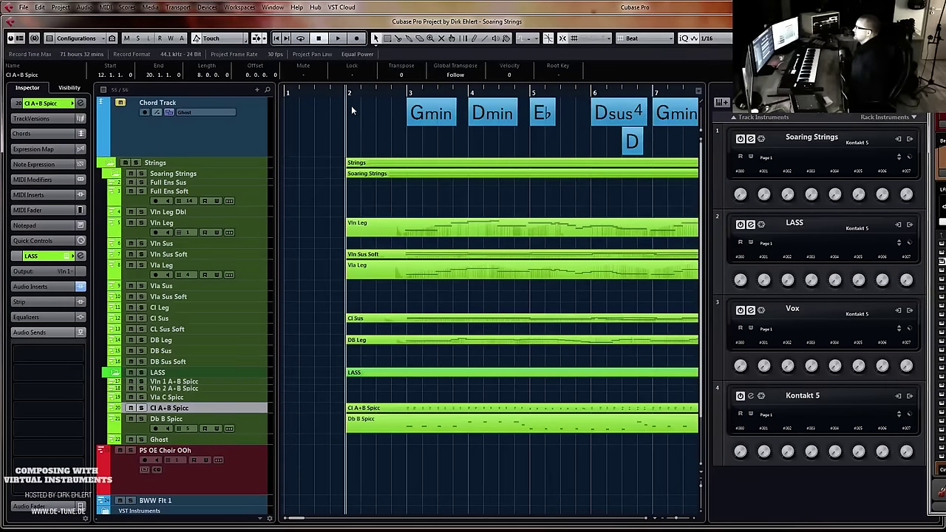
key(space)
key(g)
key(g)
key(g)
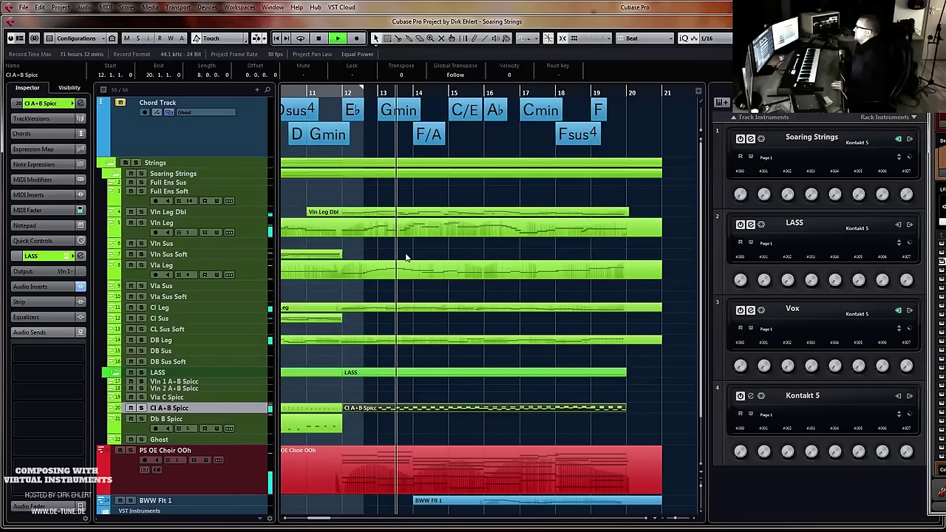
scroll(426, 315, down, 3)
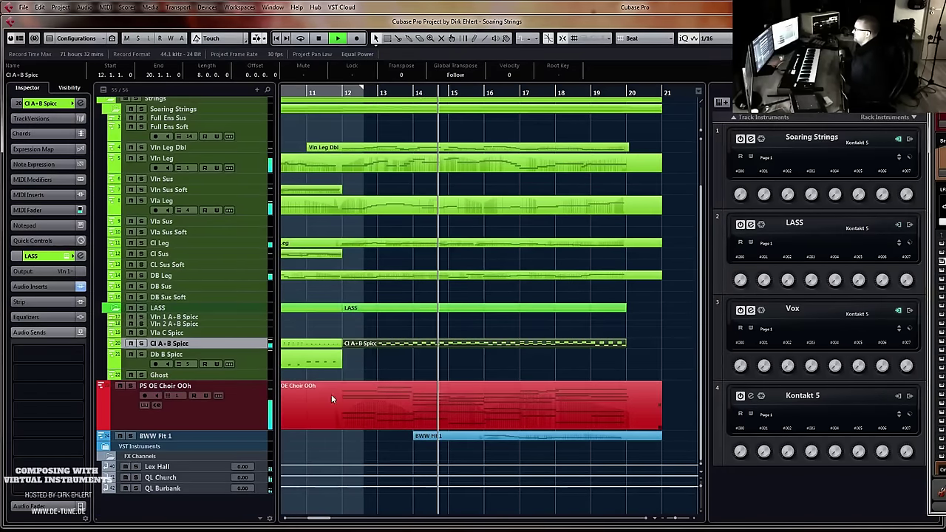
Reduce the height of the PS OE Choir OOh track and stop playback near bar 20
click(255, 427)
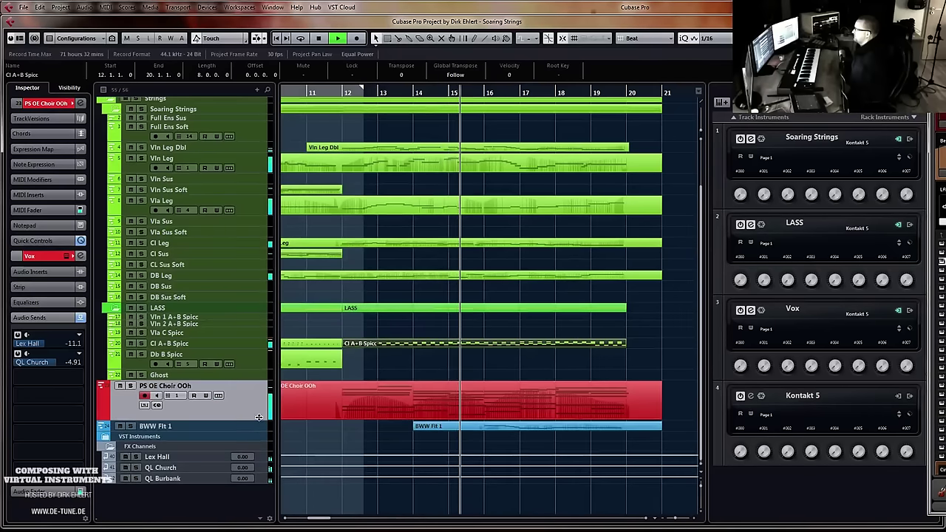
drag(256, 427, 260, 405)
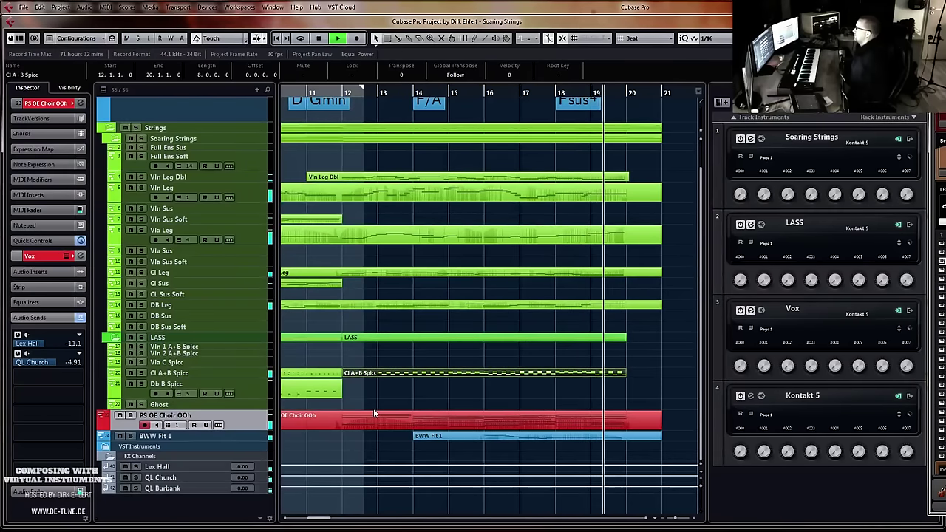
key(space)
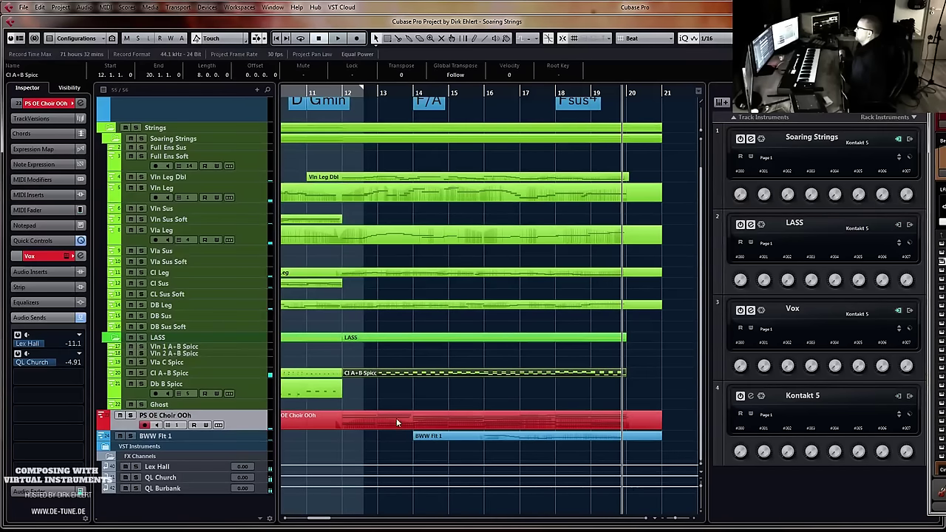
Place the playhead and the left locator at bar 12, with cycle mode off
click(342, 87)
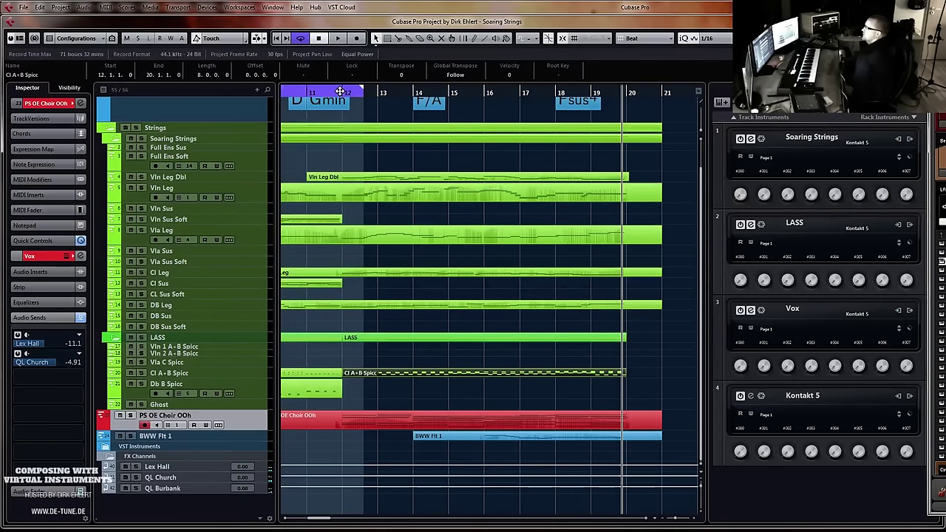
click(345, 88)
drag(340, 89, 340, 90)
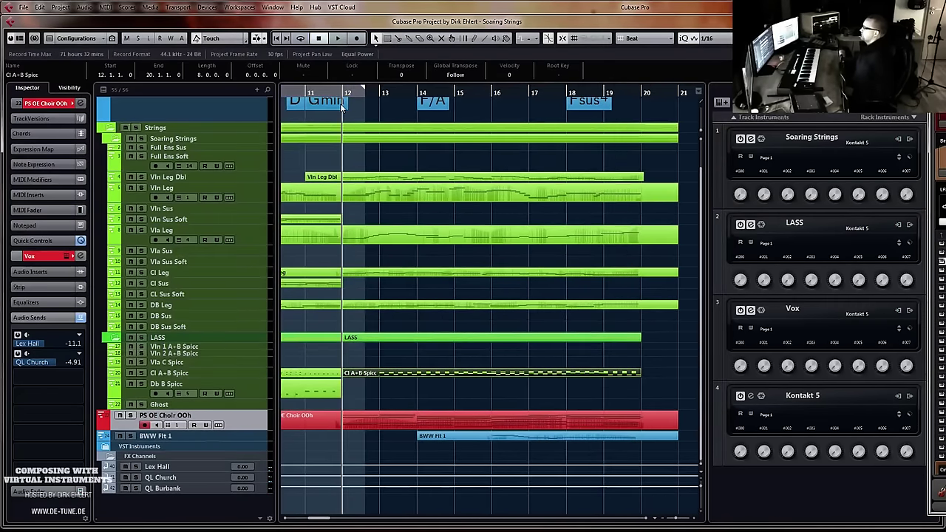
ctrl+click(341, 90)
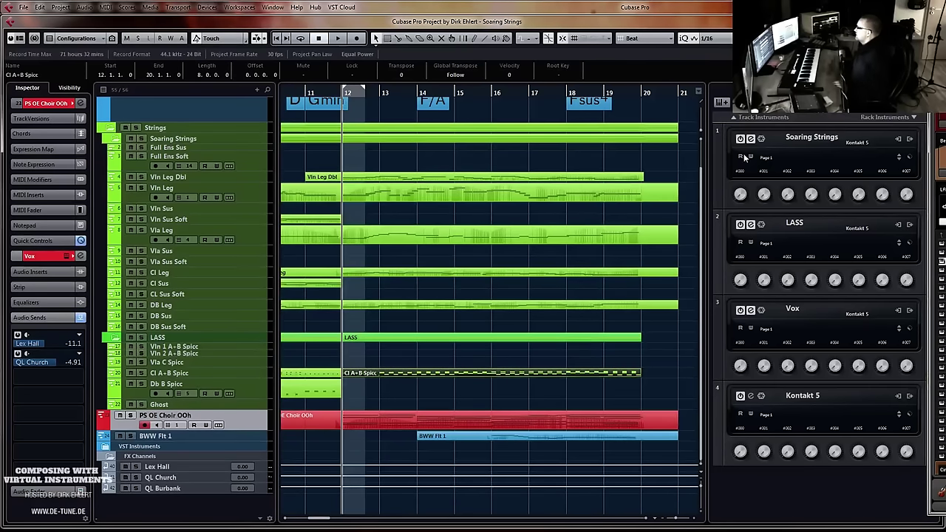
Add another Kontakt 5 rack instrument and create a MIDI track assigned to it
click(874, 124)
click(812, 182)
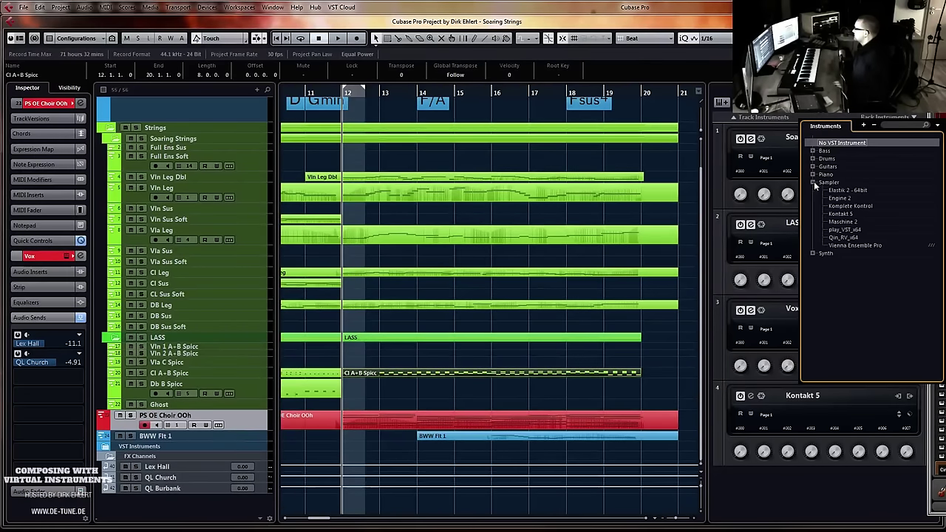
click(843, 214)
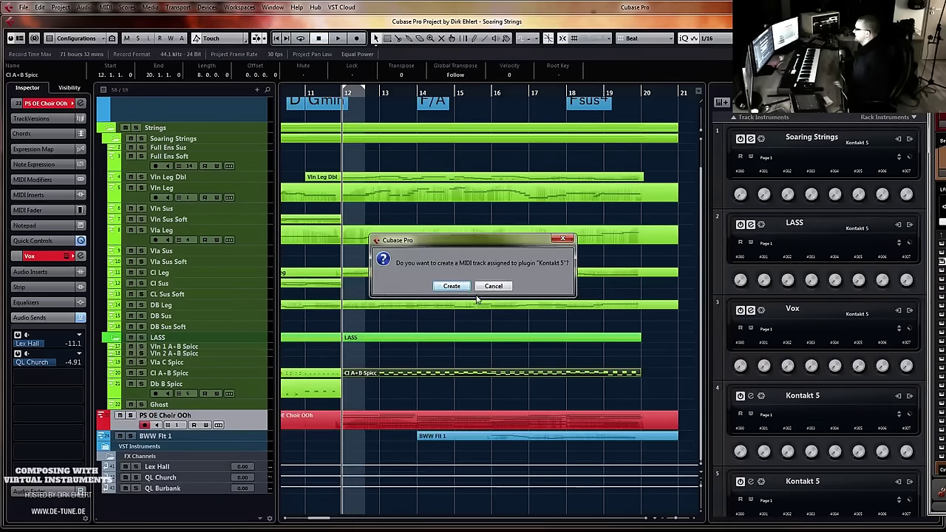
click(464, 288)
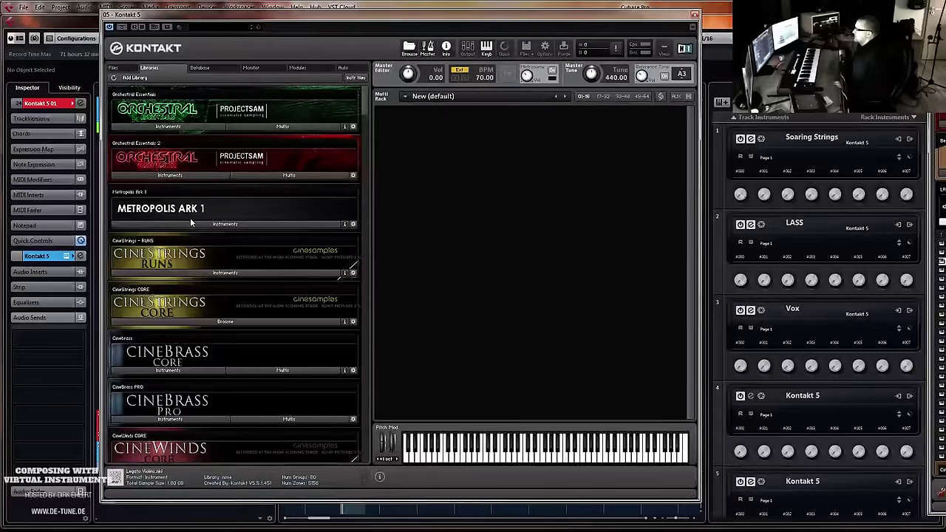
Load the Horns a9 Legato instrument from the Metropolis Ark 1 orchestra library into the new Kontakt
click(194, 223)
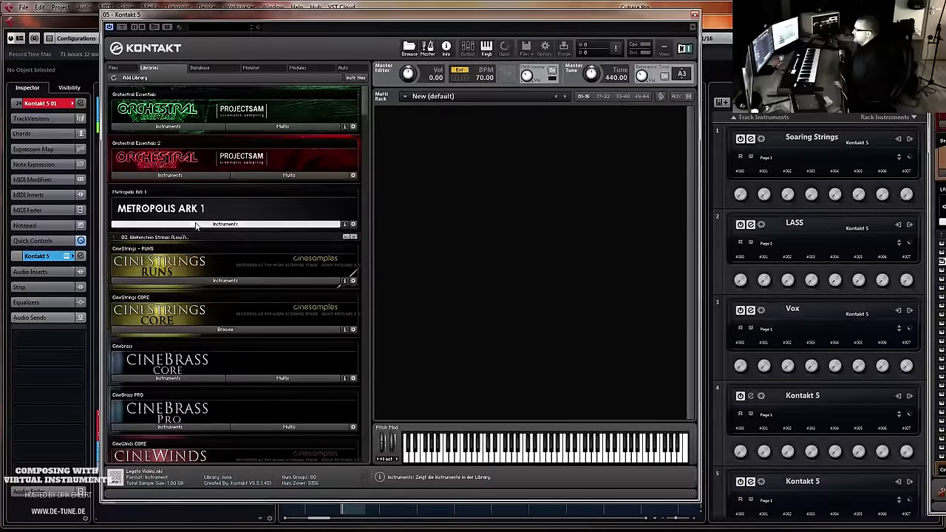
double_click(159, 238)
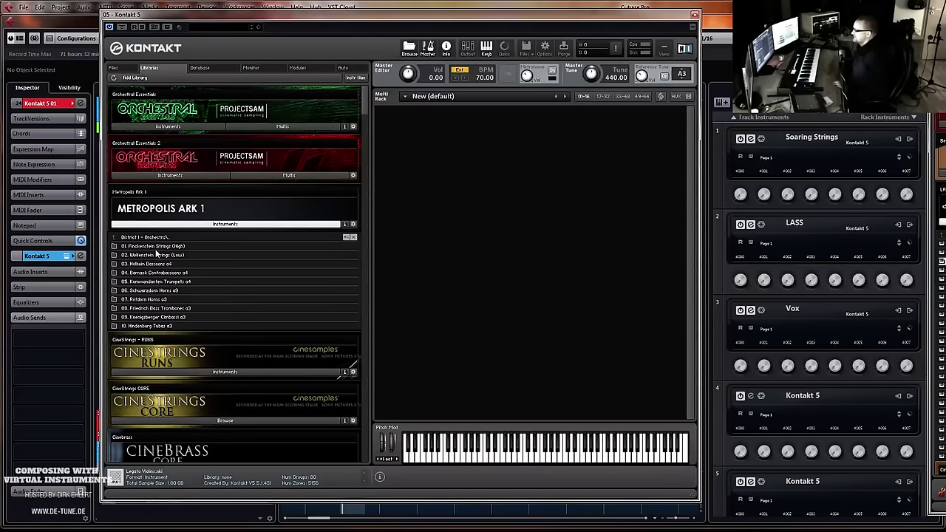
double_click(156, 292)
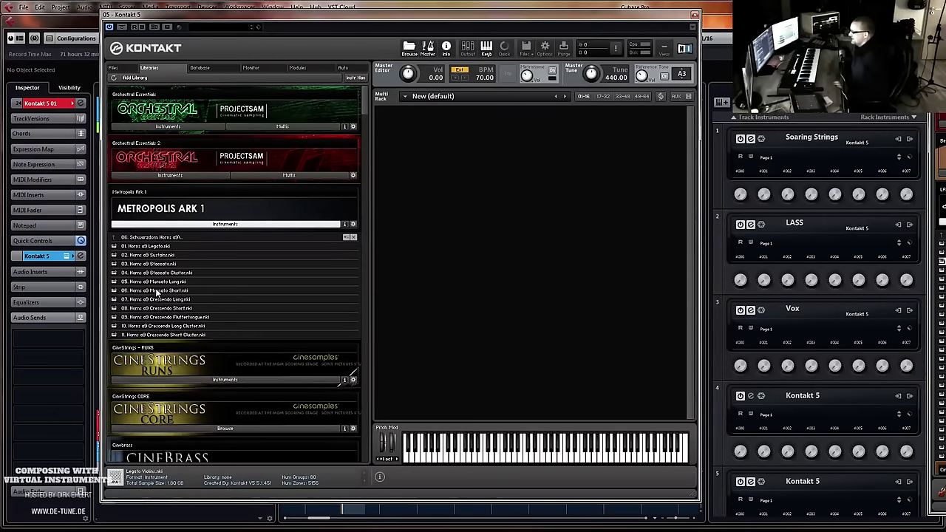
click(142, 246)
drag(496, 231, 399, 232)
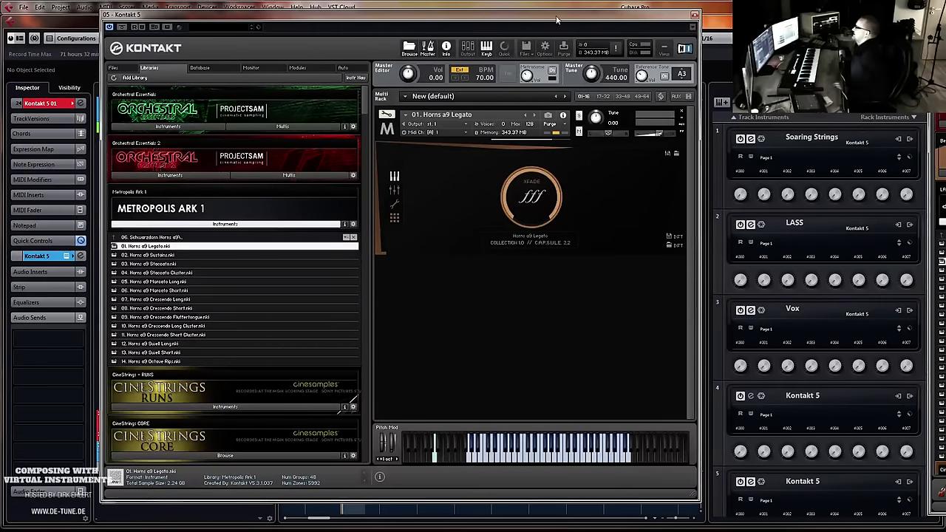
Close the Kontakt window and add a Lex Hall send at -10.8 dB to the Kontakt 5 01 track
click(694, 15)
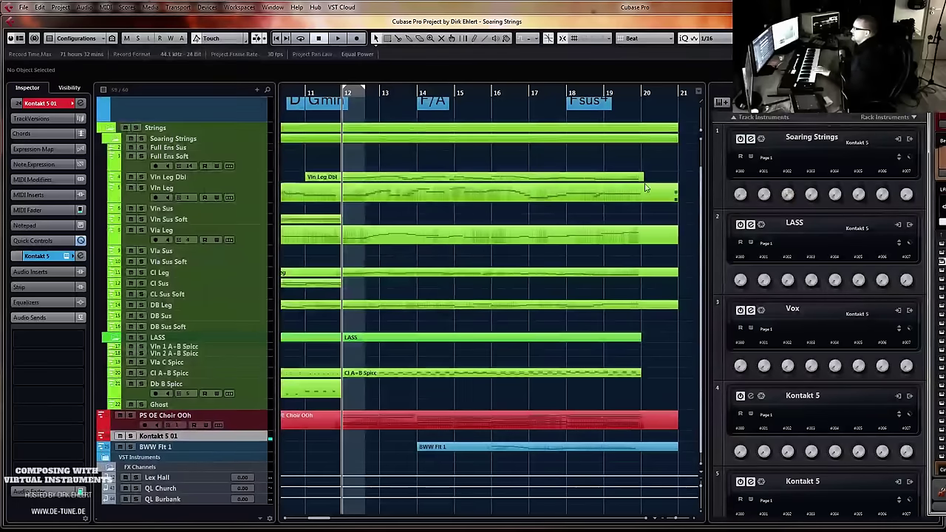
click(51, 105)
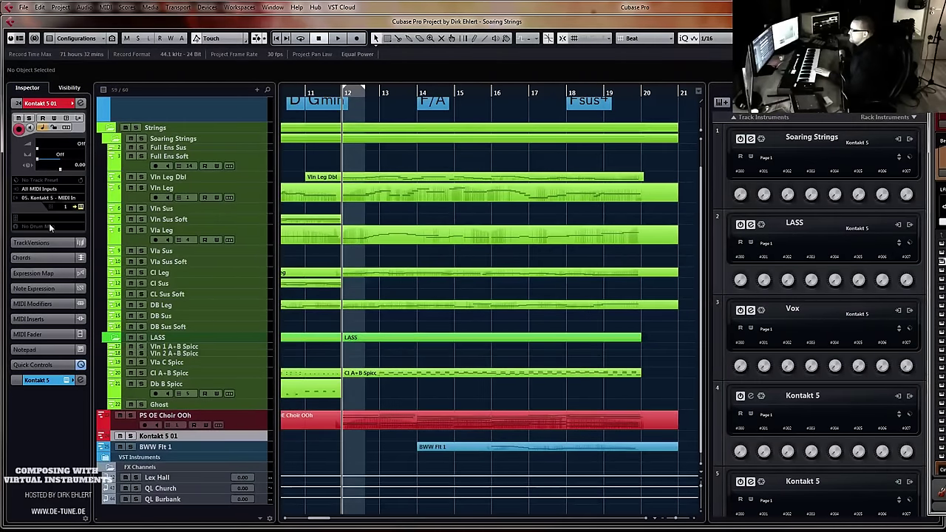
click(49, 379)
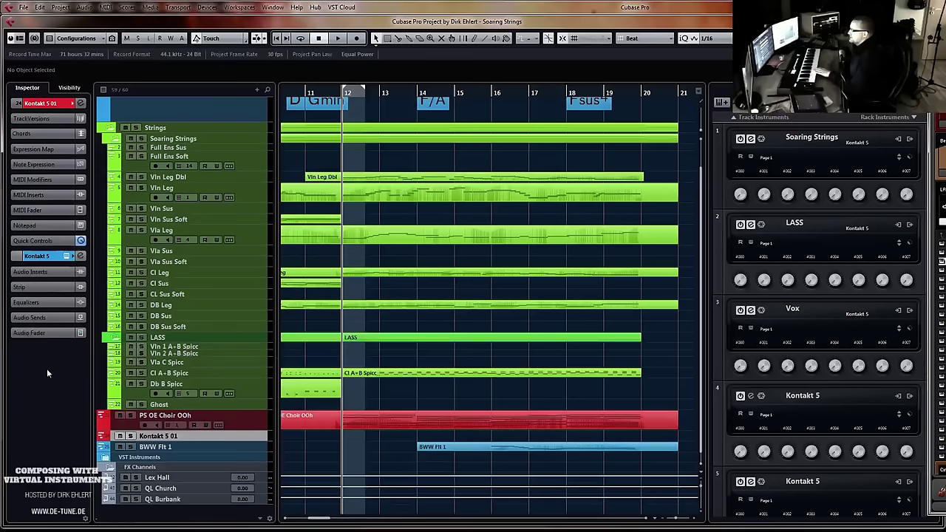
click(41, 318)
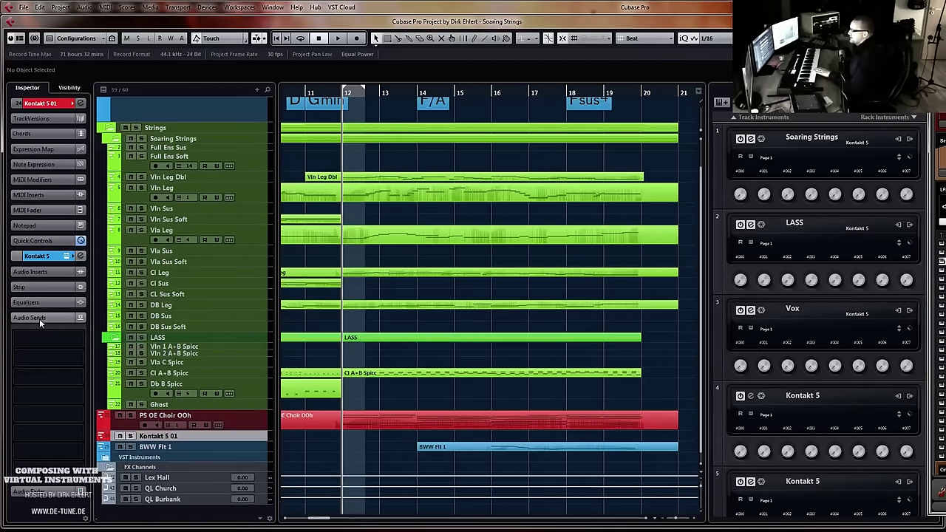
click(74, 343)
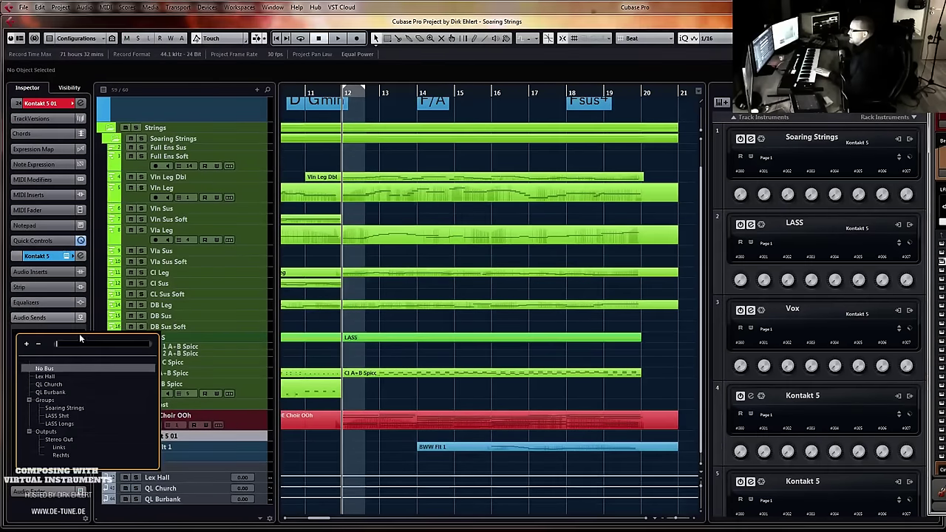
click(46, 376)
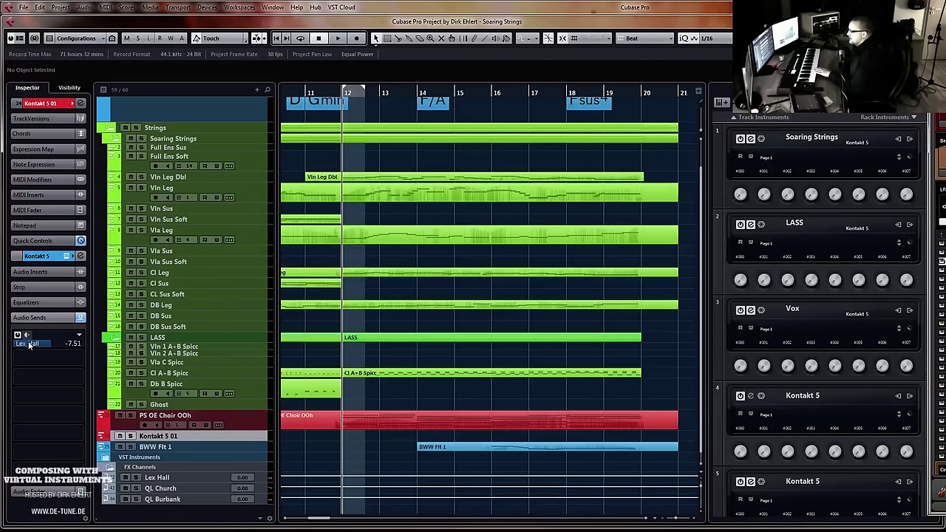
drag(30, 345, 22, 345)
Add a second send to QL Church on the Kontakt 5 01 track and lower its level
click(74, 361)
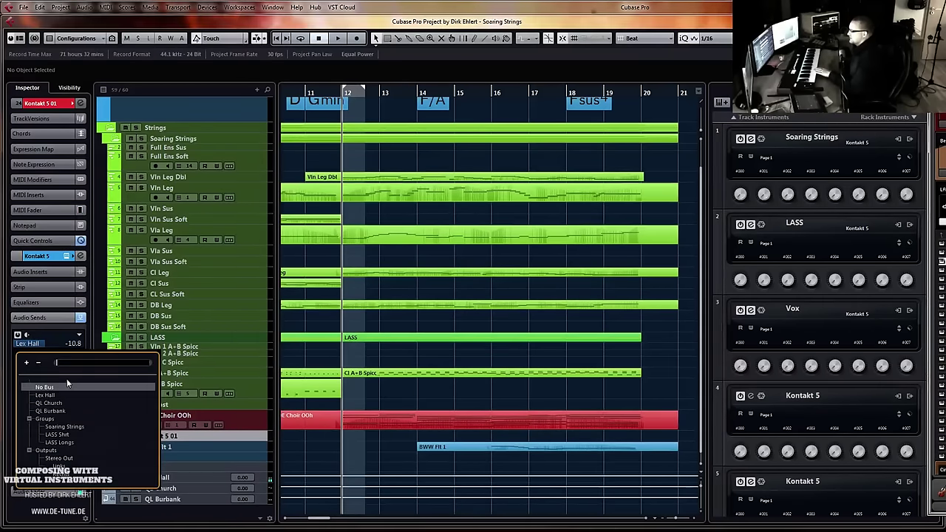
click(52, 402)
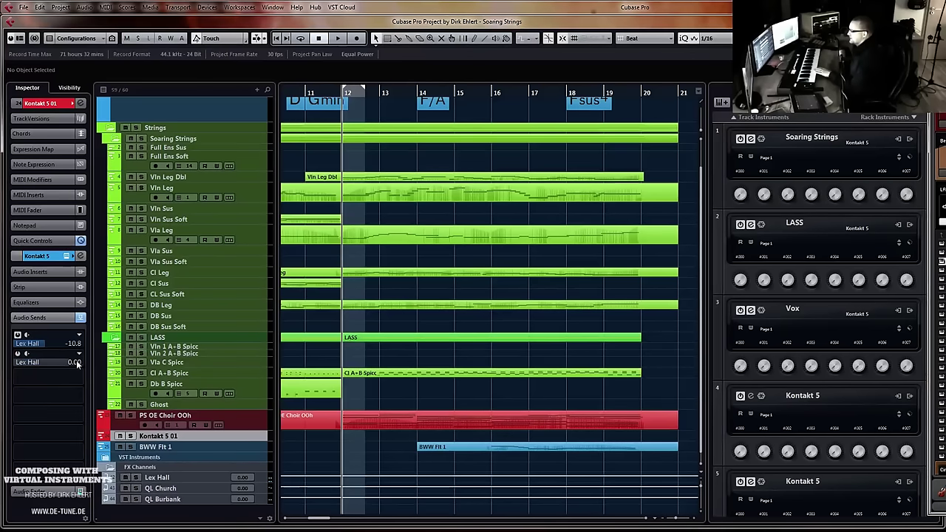
click(78, 362)
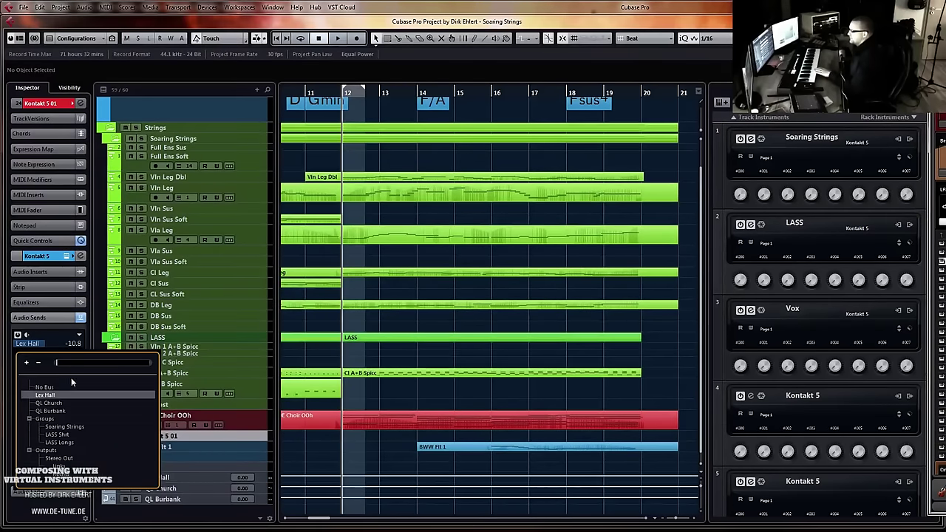
click(53, 403)
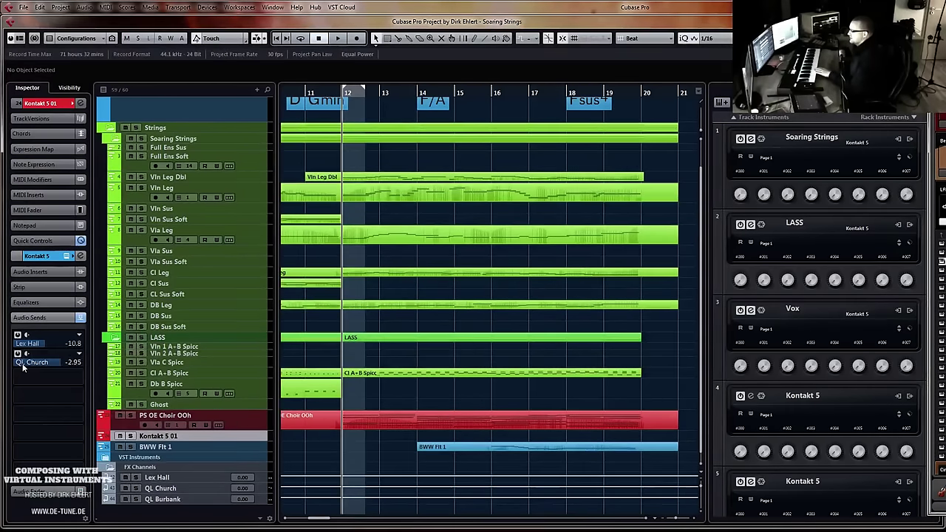
drag(23, 367, 12, 368)
Insert the Waves SSLEQ Stereo equalizer in the first audio insert slot of the Kontakt 5 01 track
click(34, 271)
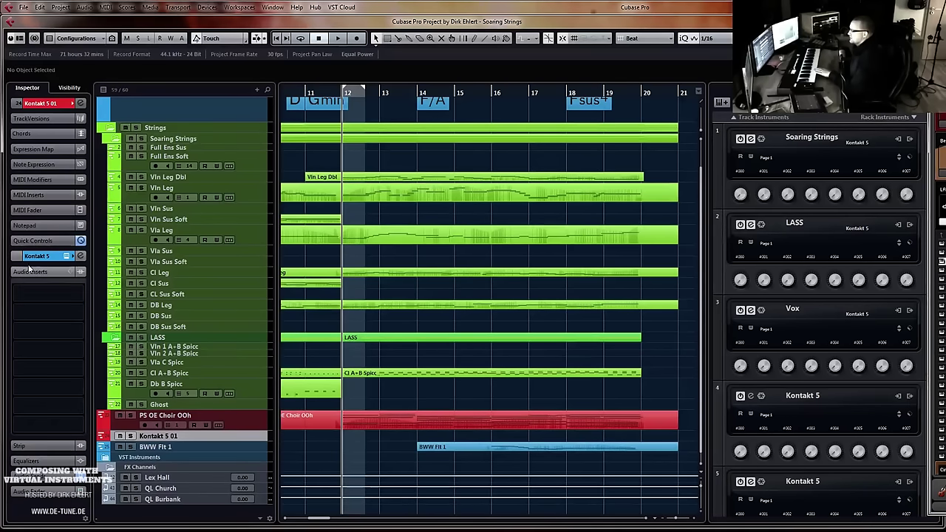
click(76, 294)
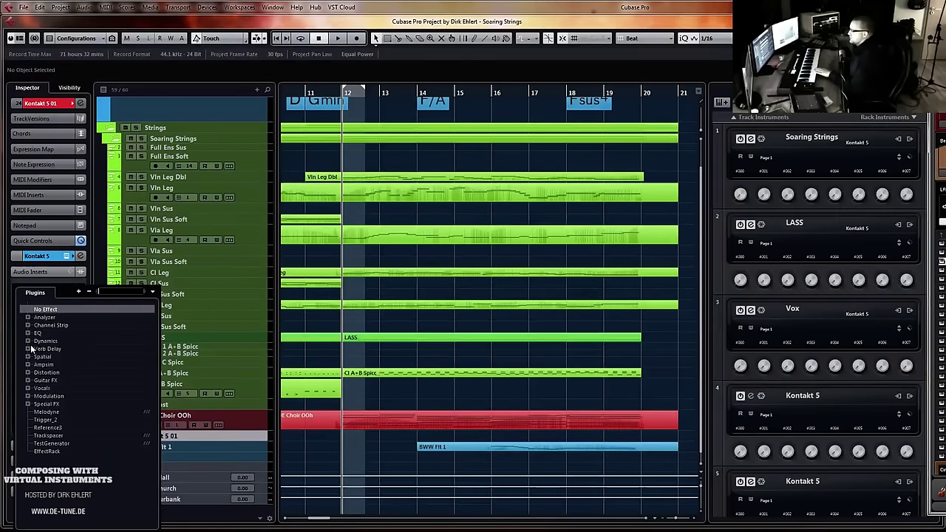
click(28, 334)
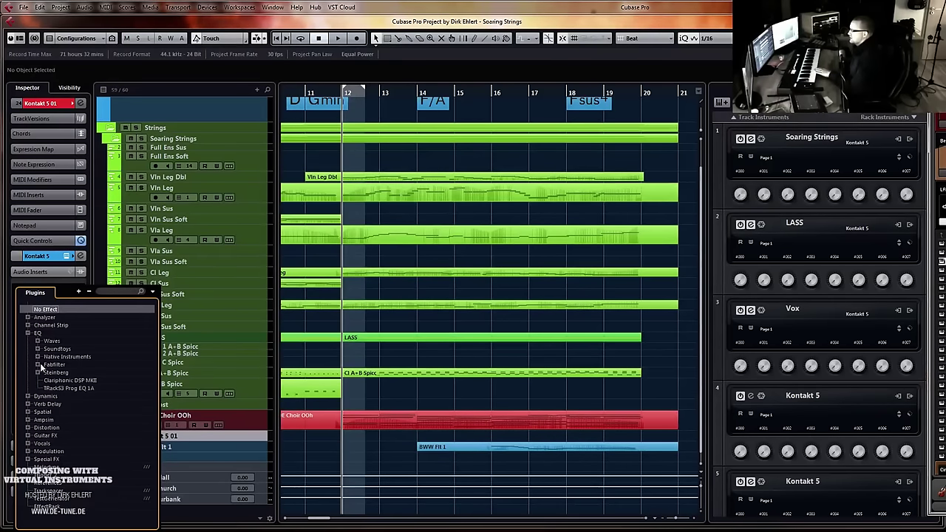
click(37, 342)
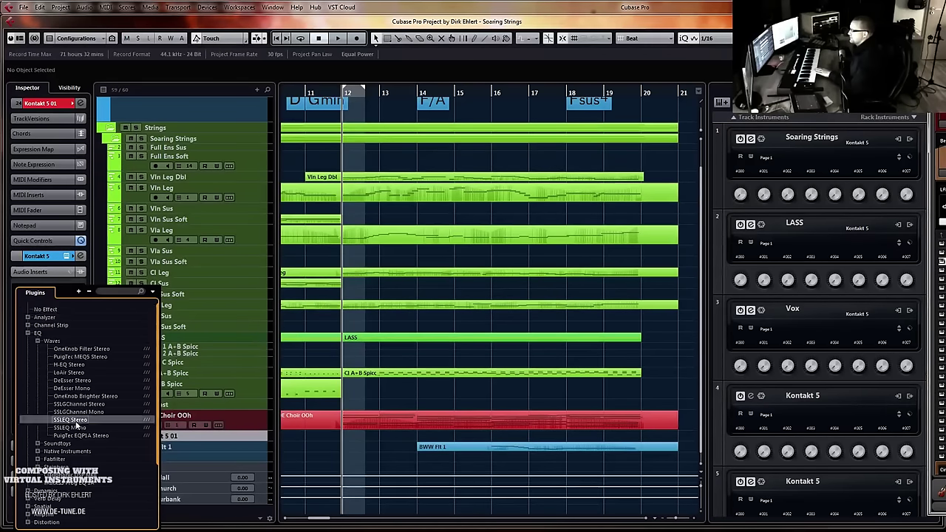
click(70, 420)
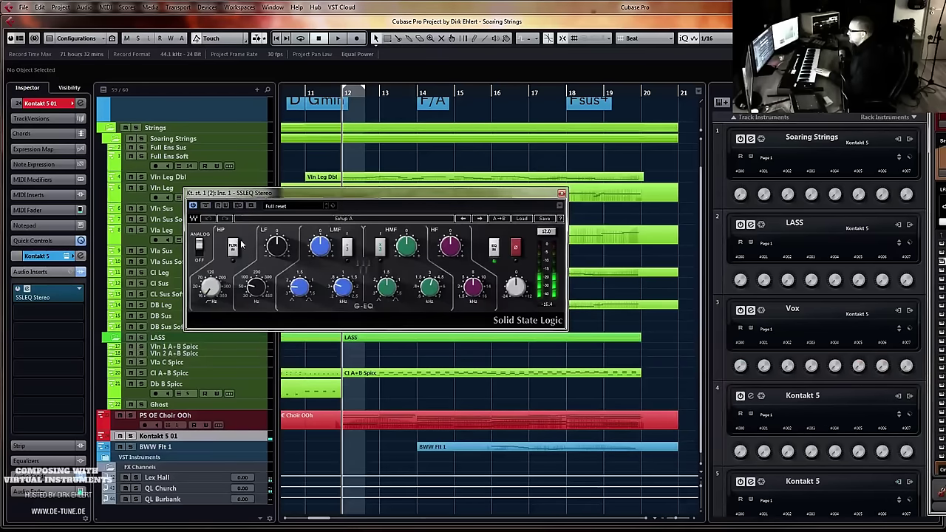
Load the Virtual Mix Rack channel strip in the first insert slot in place of SSLEQ Stereo
click(68, 295)
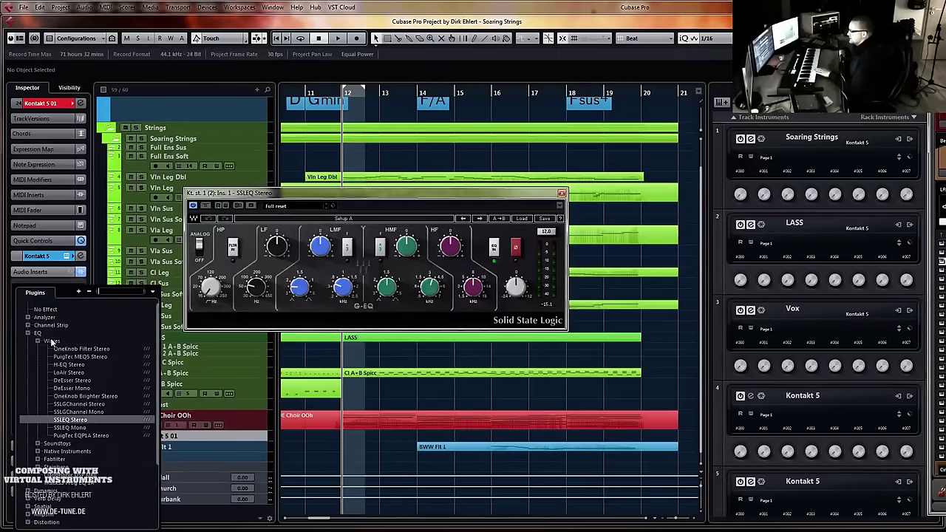
click(28, 325)
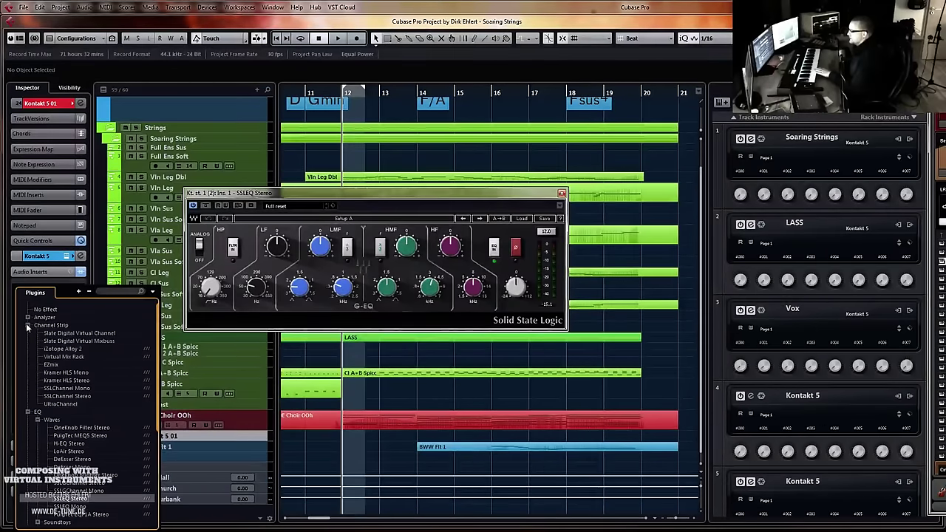
click(66, 357)
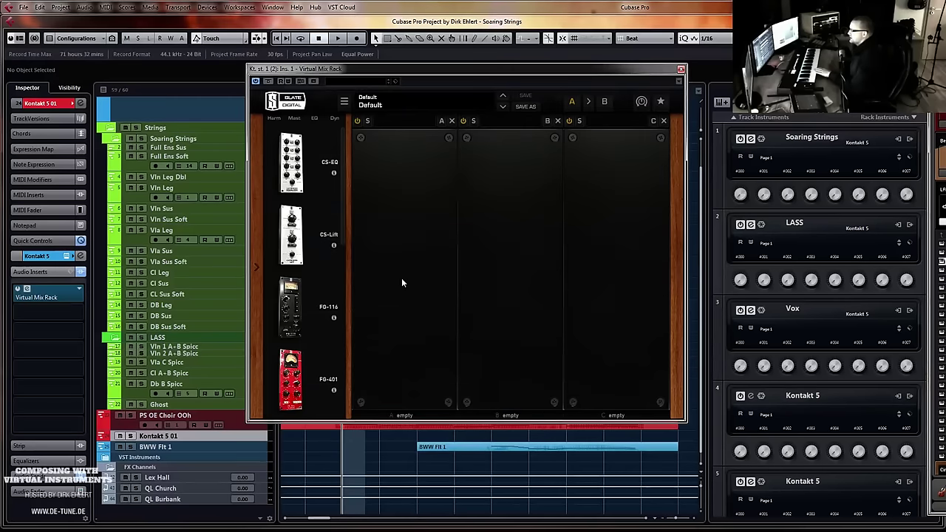
Put the VCC Channel module in the rack's first slot, set to Brit N with higher drive and noise reduction on
drag(342, 242, 342, 448)
drag(299, 316, 386, 325)
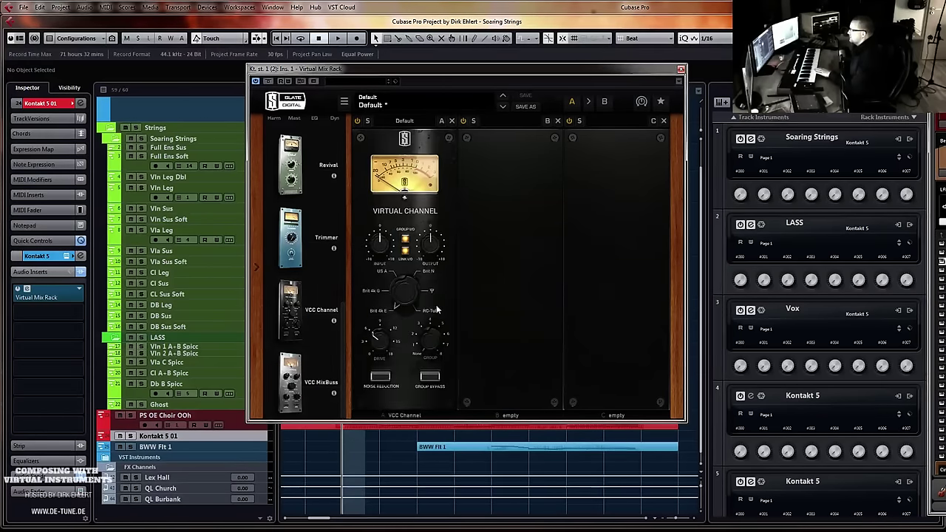
click(412, 266)
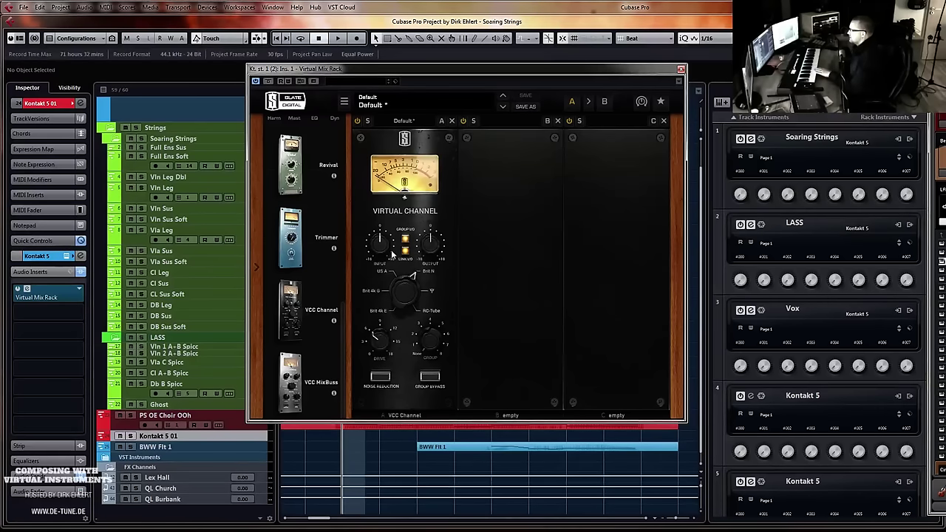
drag(379, 340, 398, 175)
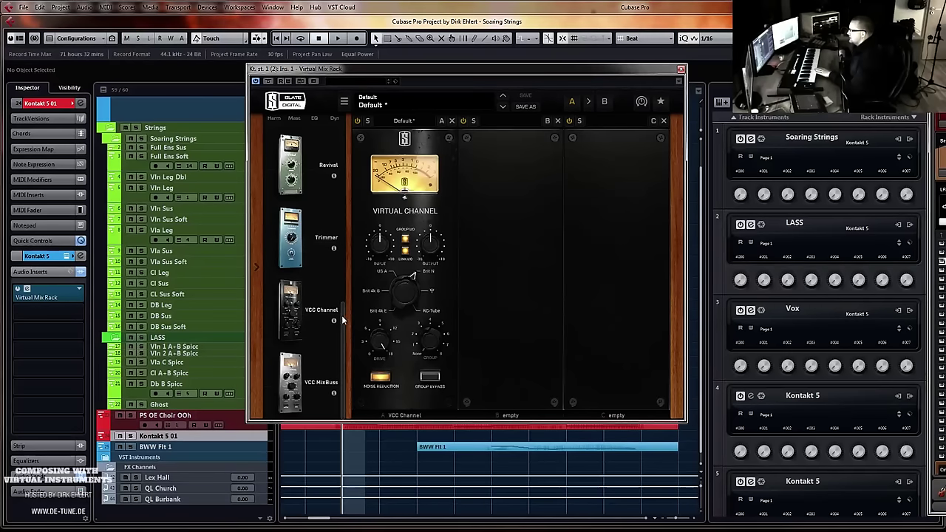
Add the FG-N EQ module to the rack's second slot, engage Drive and adjust its line gain and EQ bands
scroll(318, 310, down, 4)
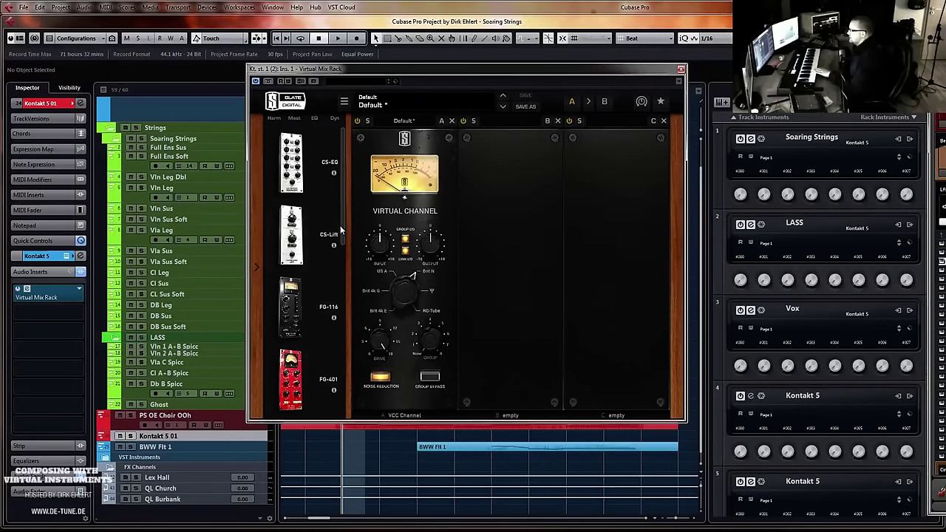
scroll(295, 322, down, 2)
drag(293, 316, 513, 296)
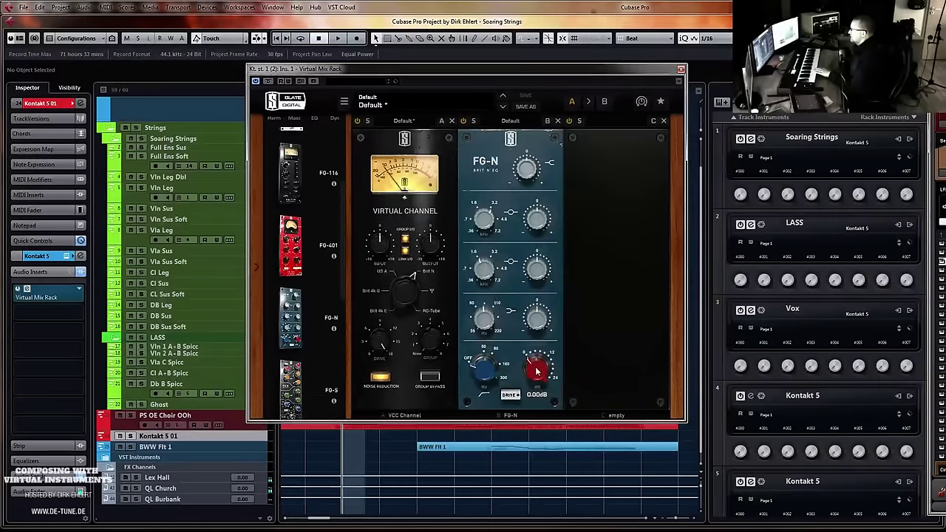
drag(536, 374, 537, 359)
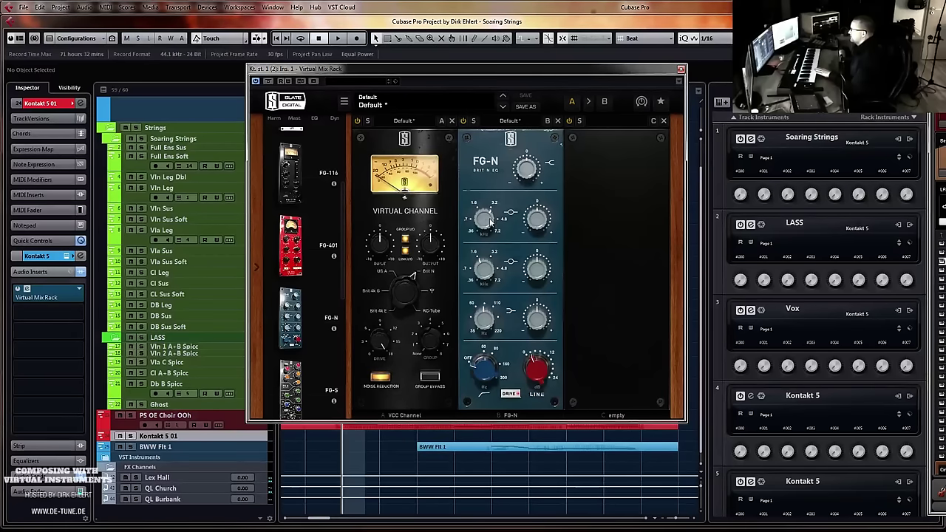
drag(489, 223, 528, 265)
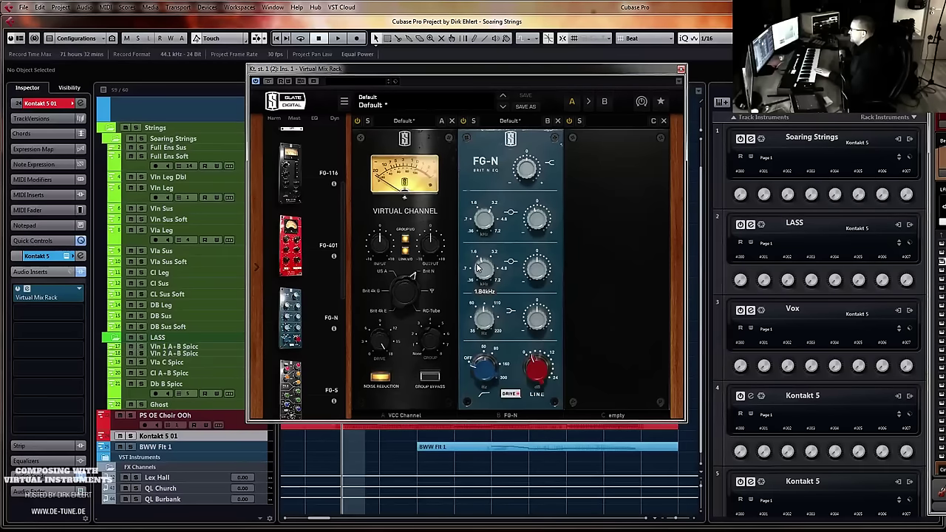
drag(535, 267, 543, 266)
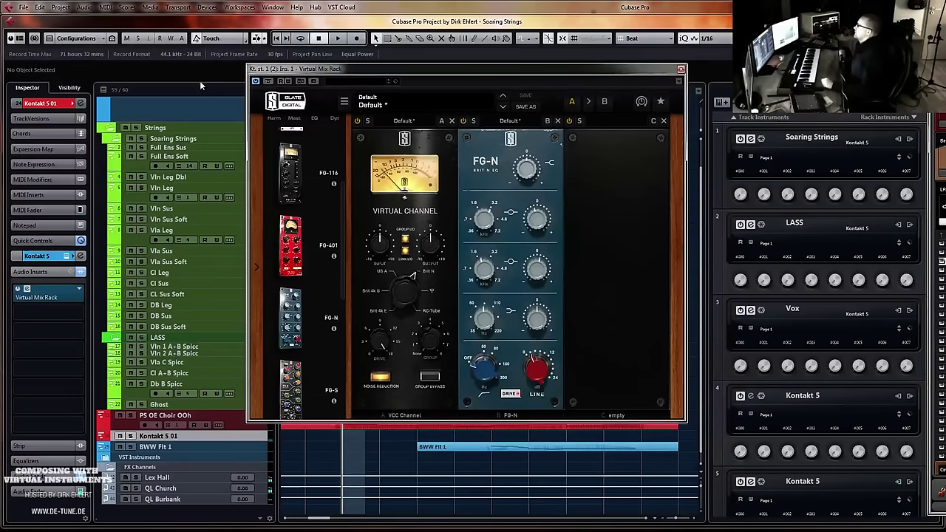
click(681, 69)
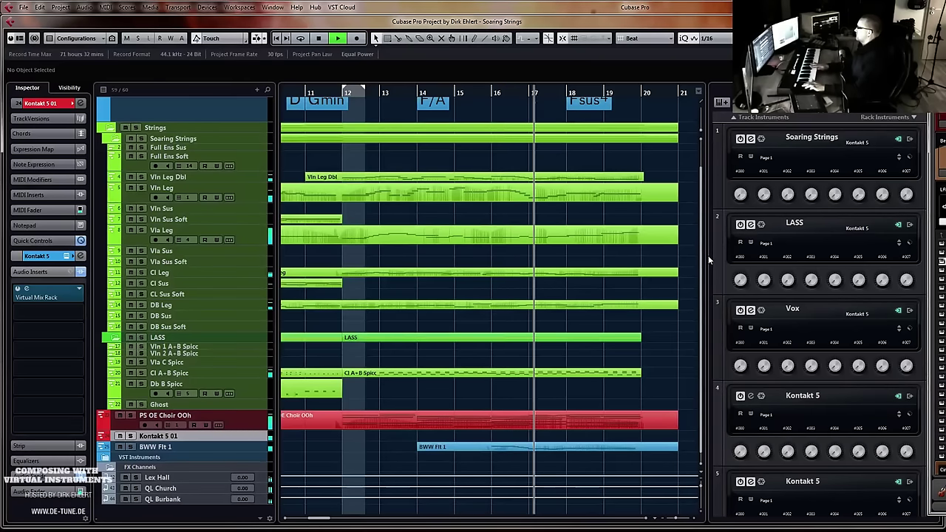
Stop playback and colour the Kontakt 5 01 track yellow
key(space)
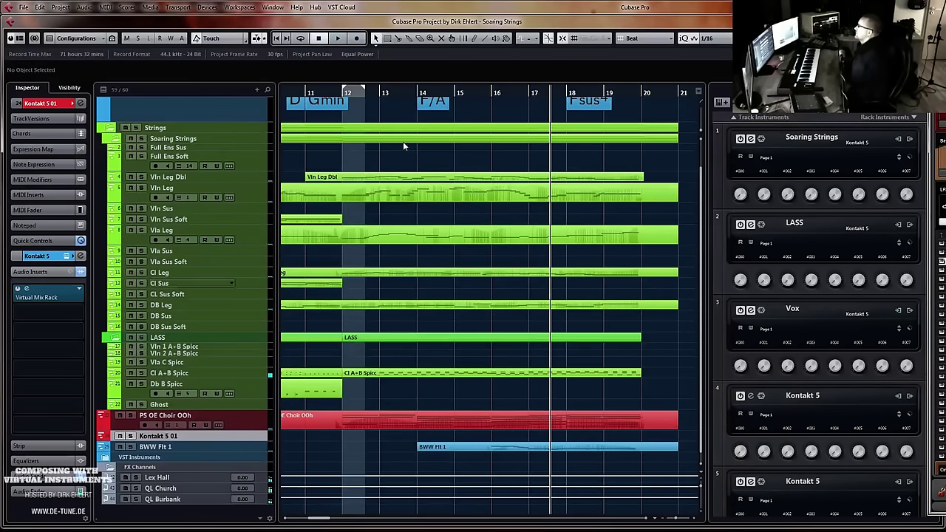
click(403, 263)
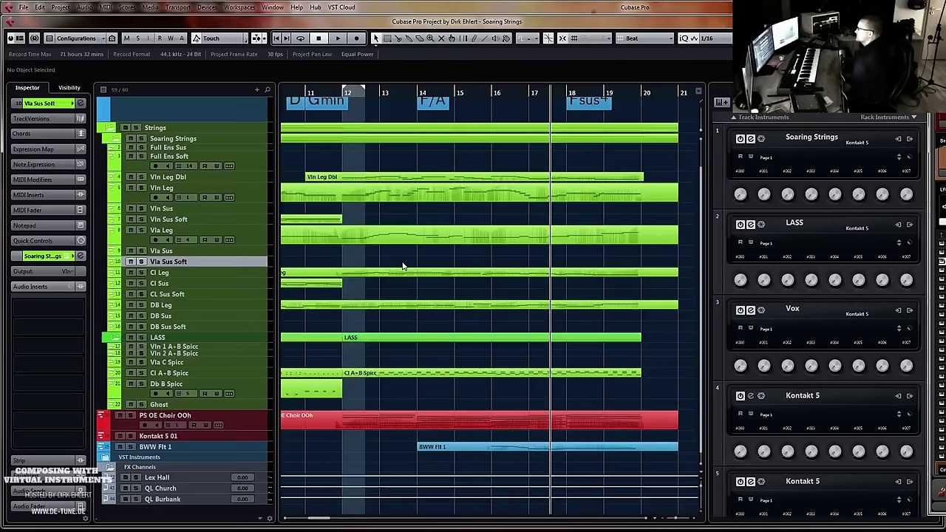
click(214, 436)
click(73, 102)
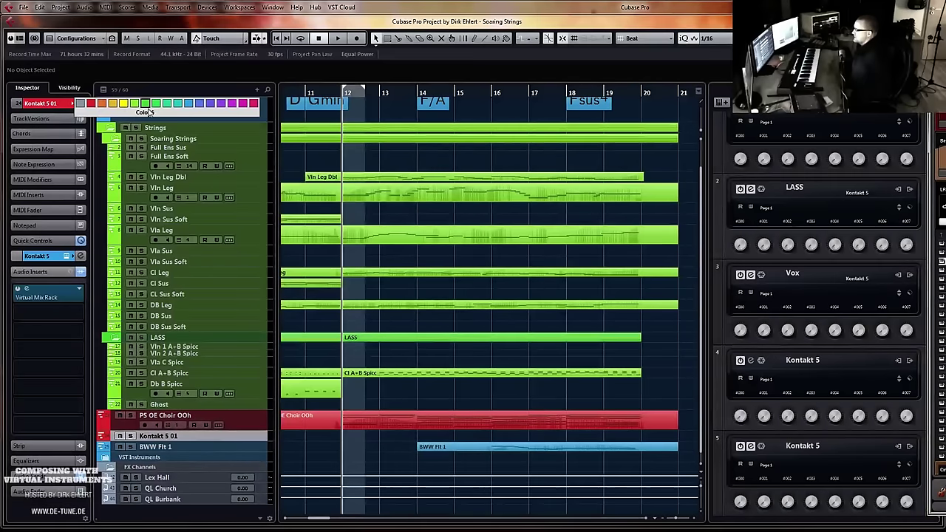
click(124, 103)
Rename the Kontakt 5 01 track as MA I Hrns a9
double_click(179, 436)
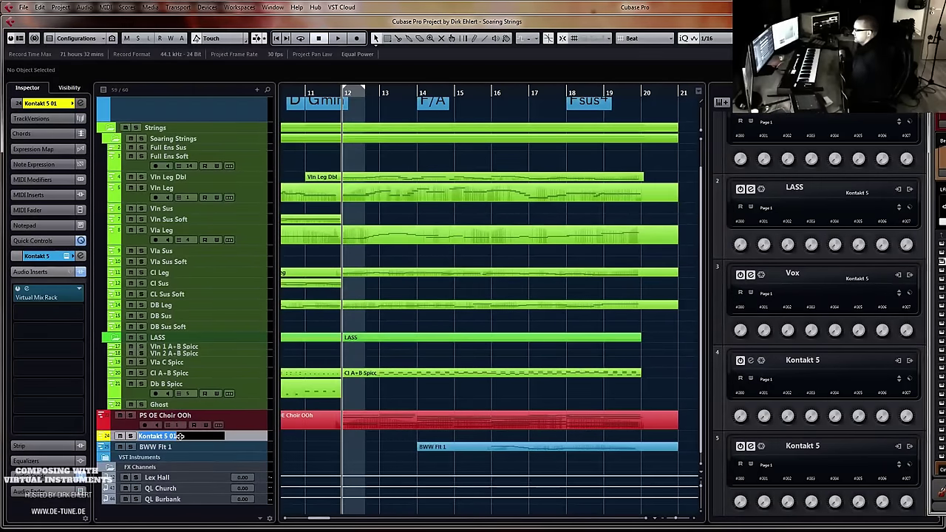
text(MA I Hrns)
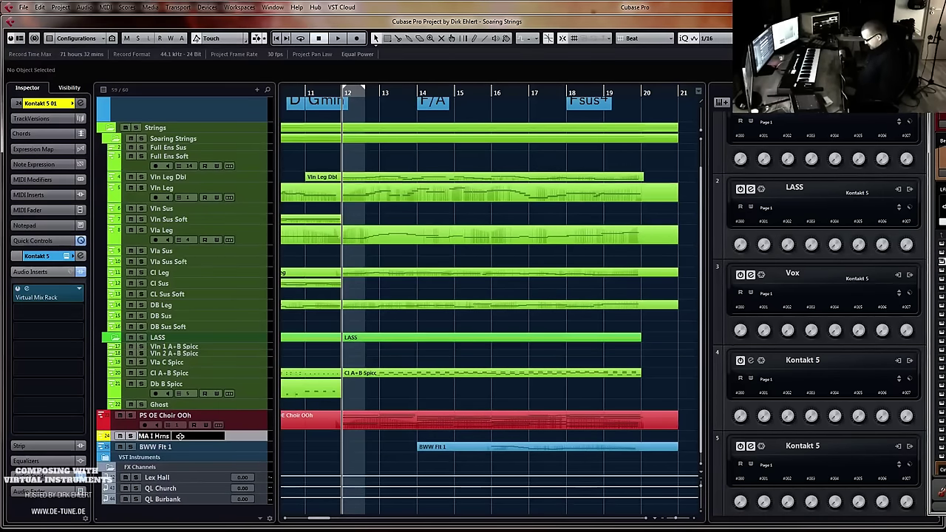
text( a9)
key(Return)
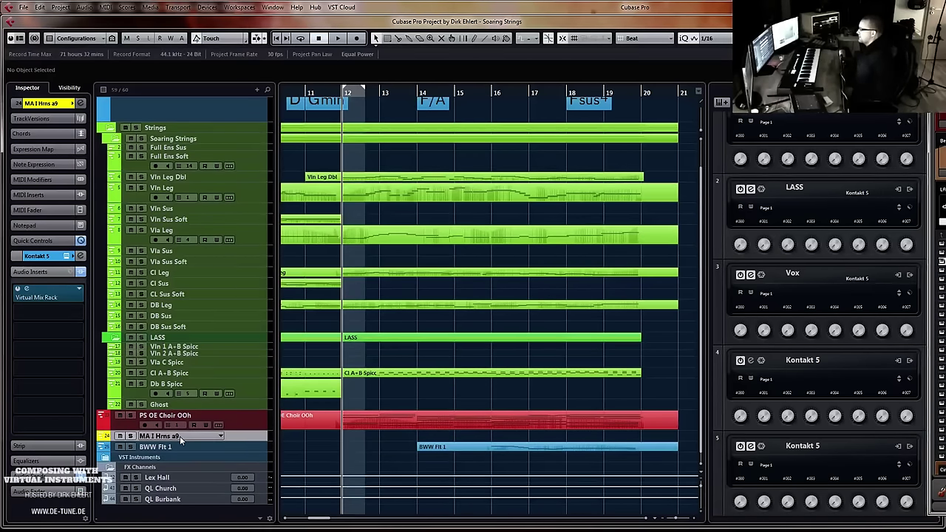
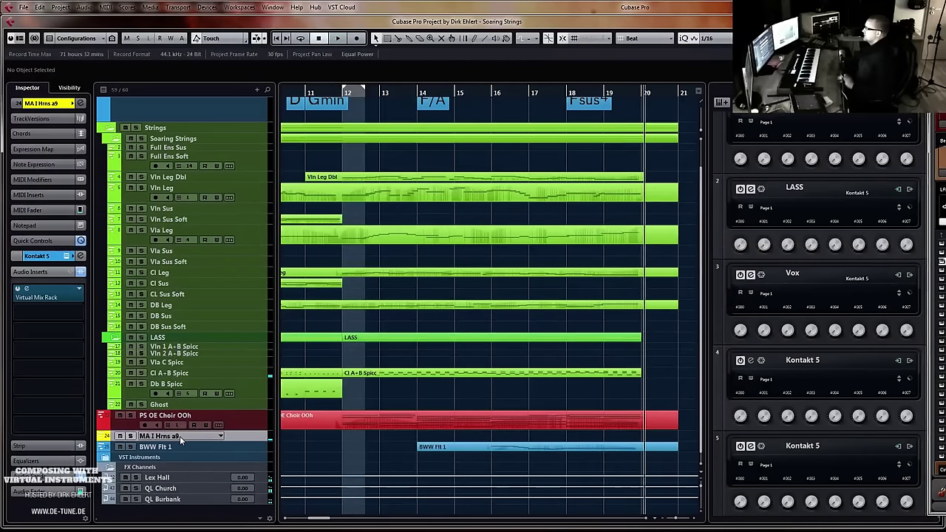
Insert the just-played horn performance from the retrospective record buffer as a MIDI part from bar 12 to 21 on MA I Hrns a9
key(shift+KP_Multiply)
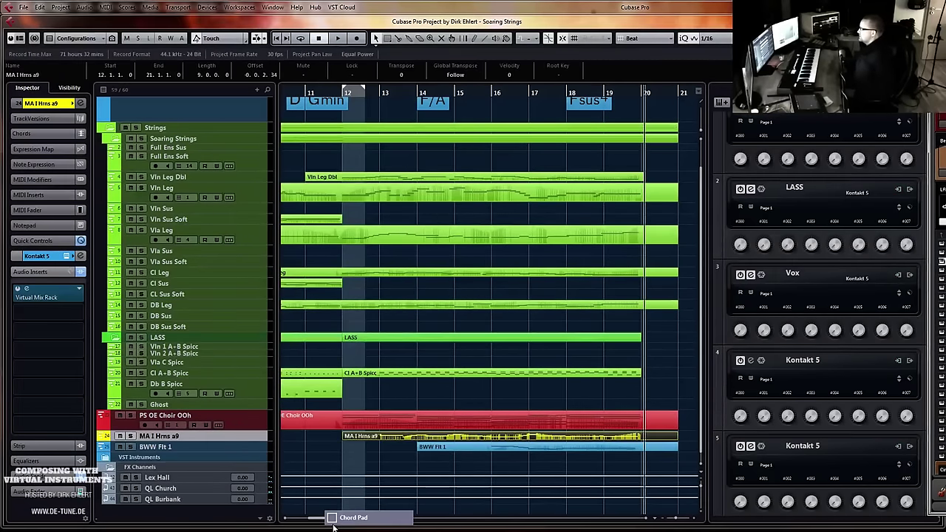
Examine the recorded notes, velocities and modulation curve of the MA I Hrns a9 part in the Key Editor
key(ctrl+e)
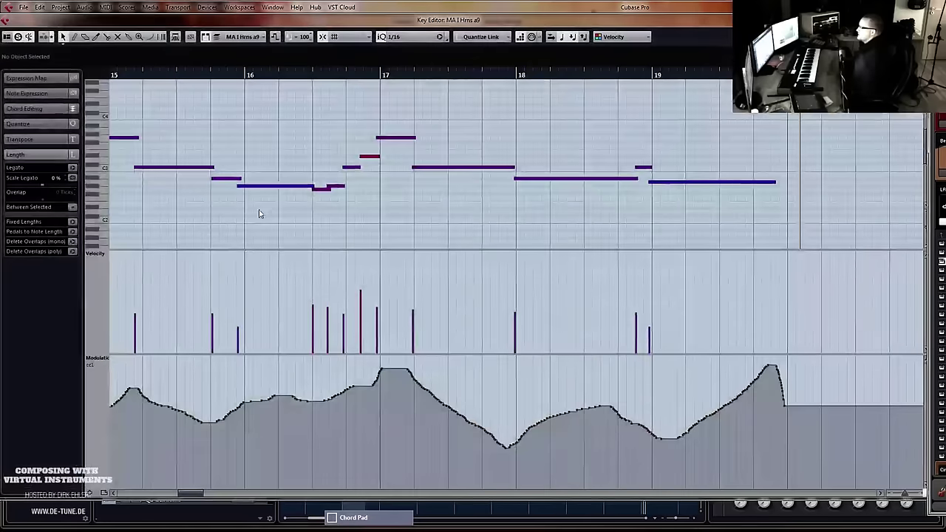
alt+shift+click(304, 215)
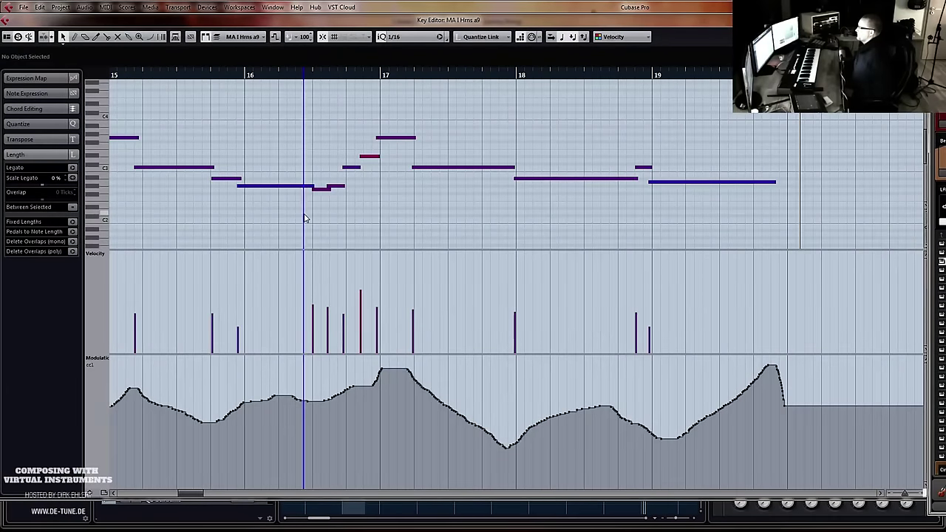
scroll(304, 214, left, 7)
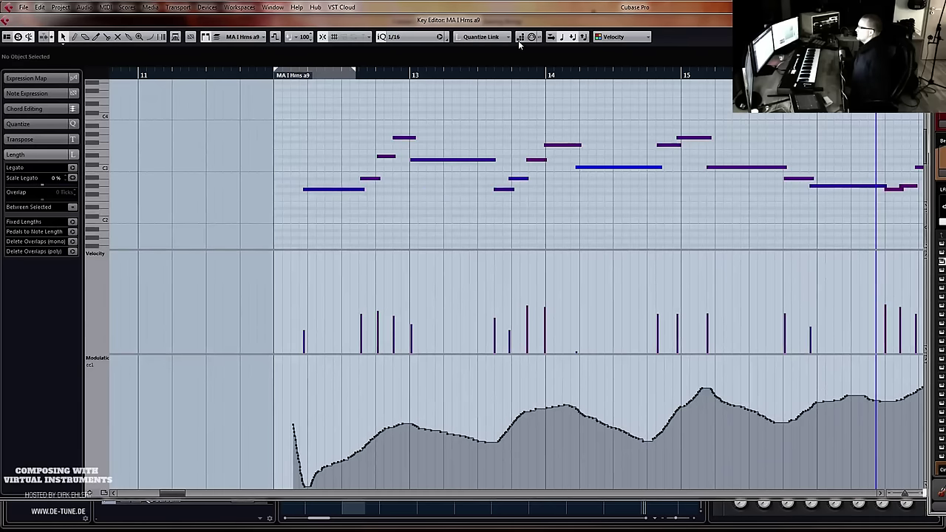
key(g)
key(g)
key(g)
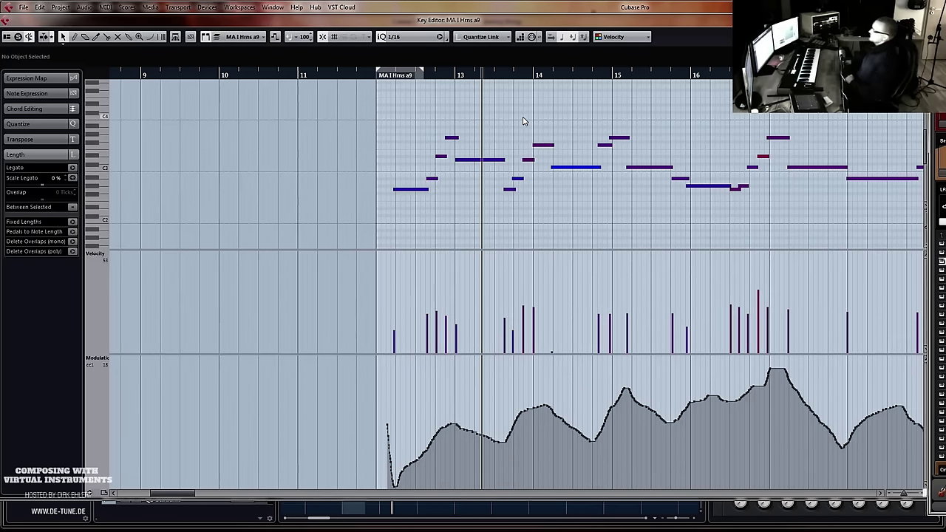
key(Return)
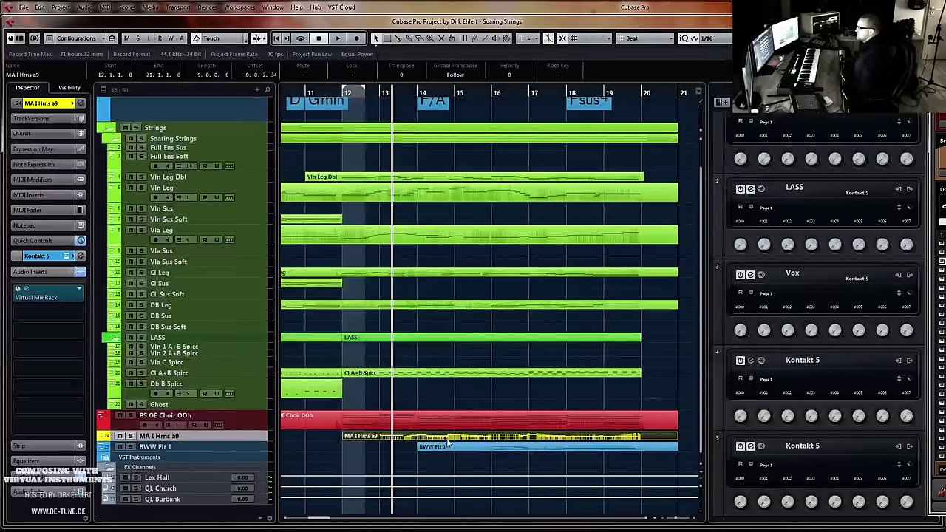
Delete the horn part from MA I Hrns a9 and set the left locator and playhead to bar 11
key(Delete)
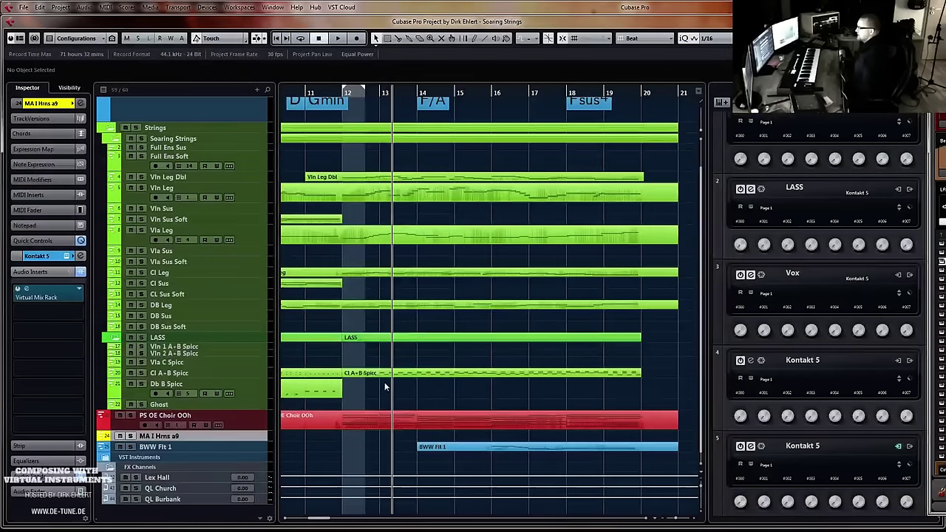
click(341, 92)
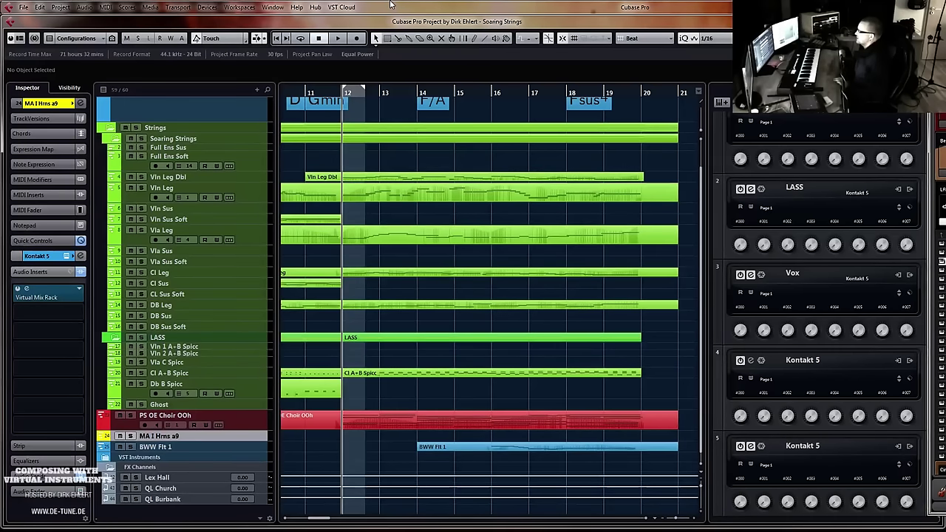
drag(176, 436, 182, 453)
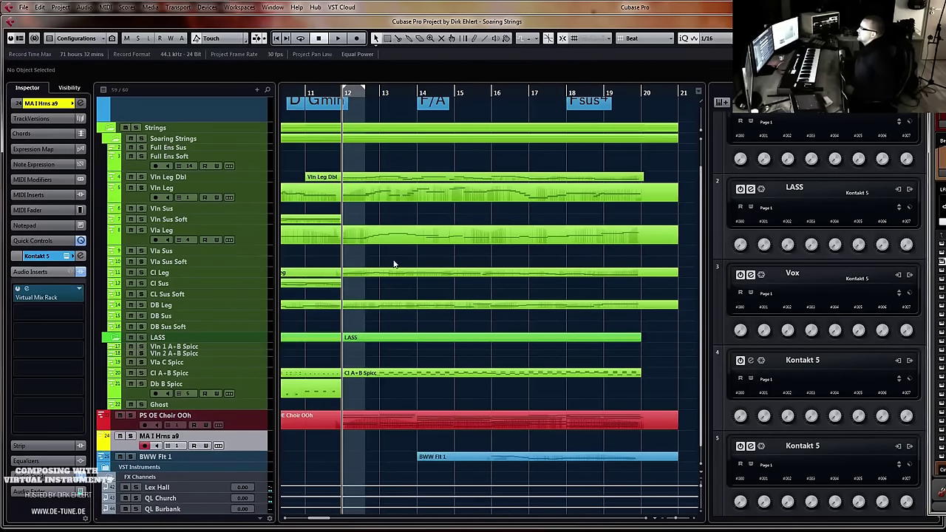
click(303, 90)
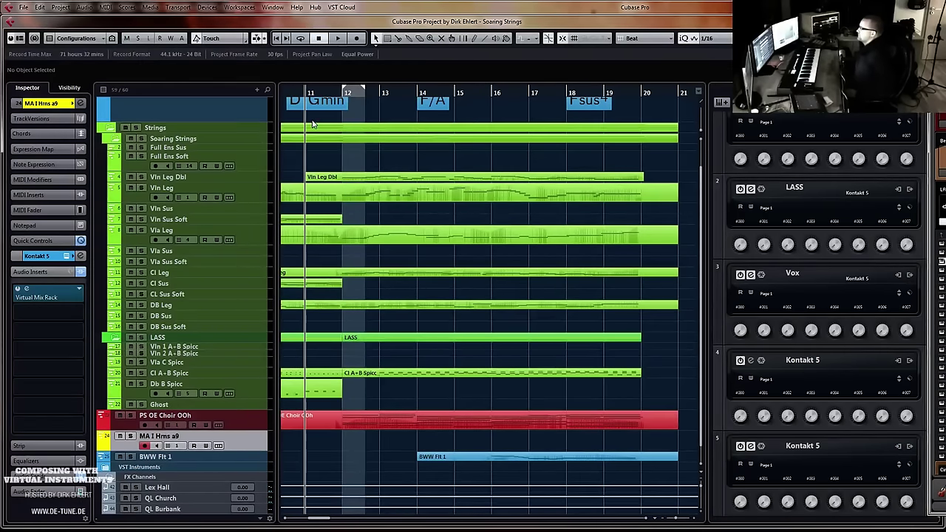
key(ctrl+KP_1)
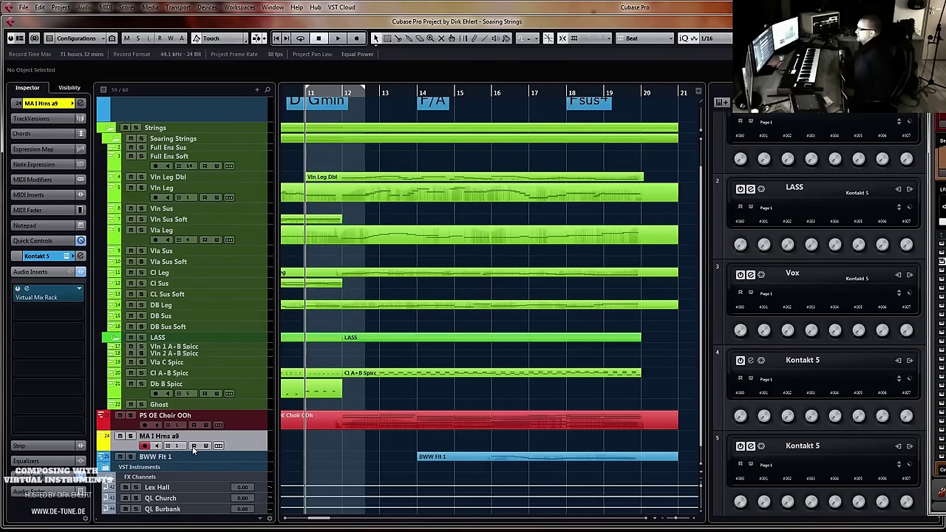
drag(193, 451, 169, 446)
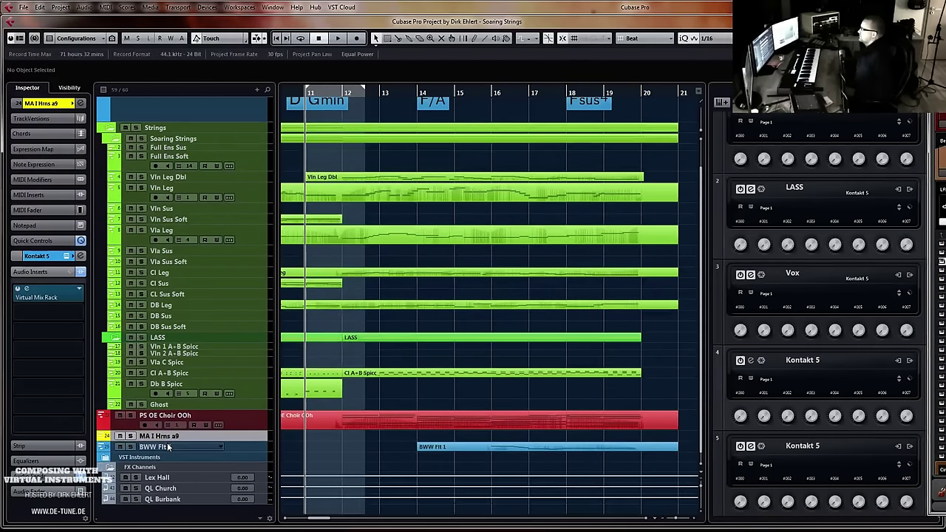
Try recording a horn take on MA I Hrns a9 from bar 11 past bar 19, and delete it
key(KP_Multiply)
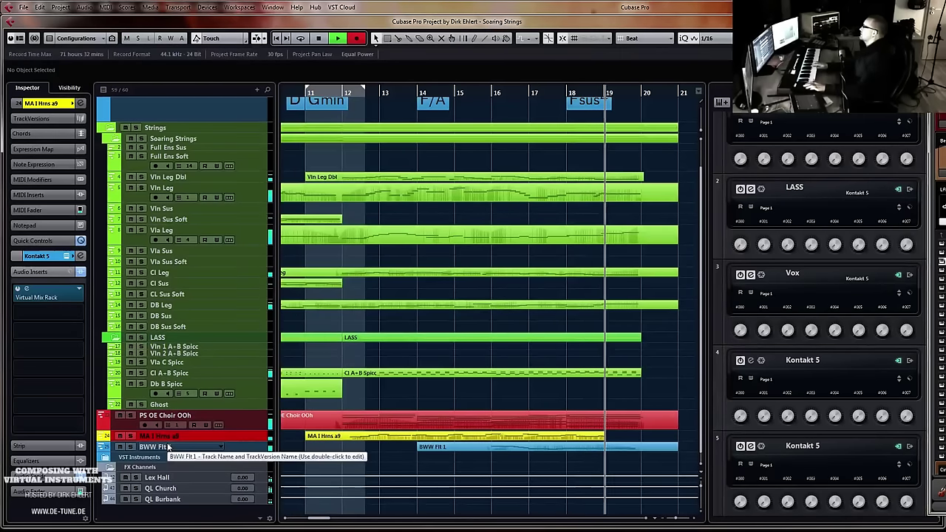
key(space)
key(Delete)
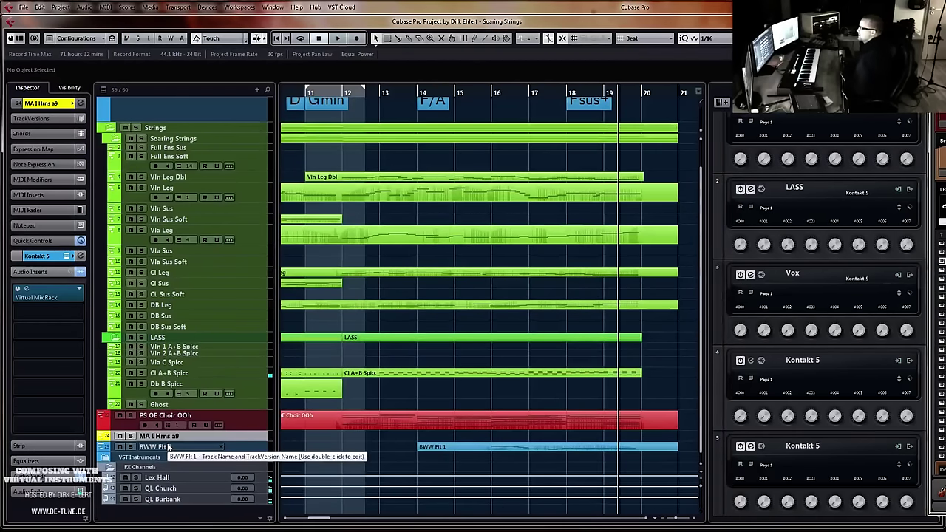
Try several shorter horn takes on MA I Hrns a9 from bar 11, and delete the resulting part
key(KP_1)
key(KP_Multiply)
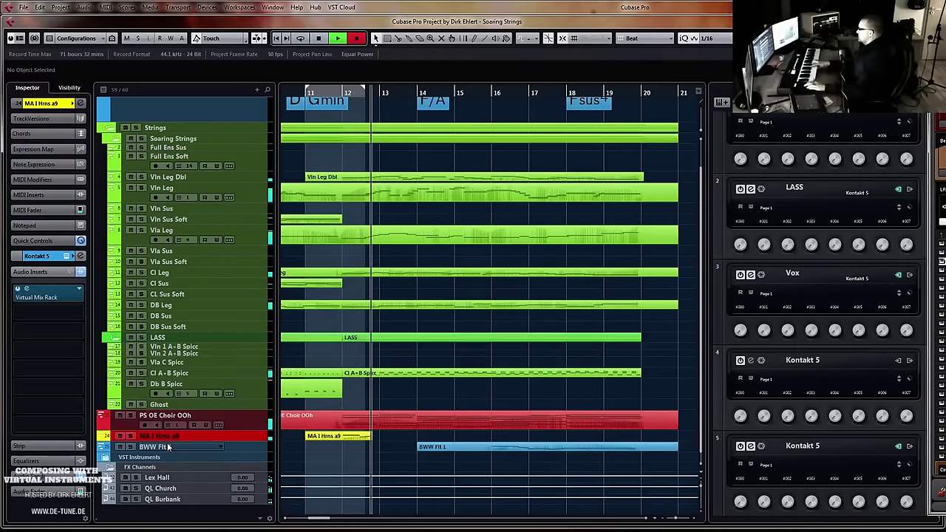
key(space)
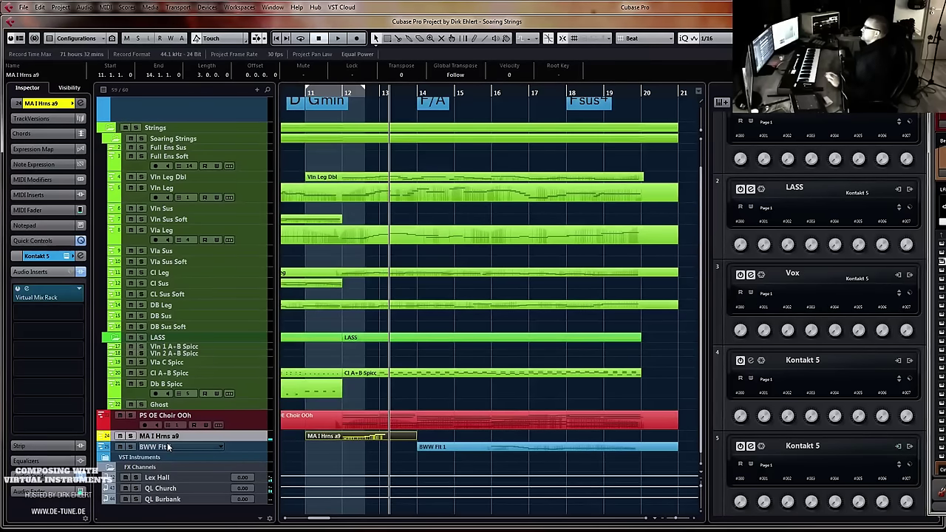
key(KP_Multiply)
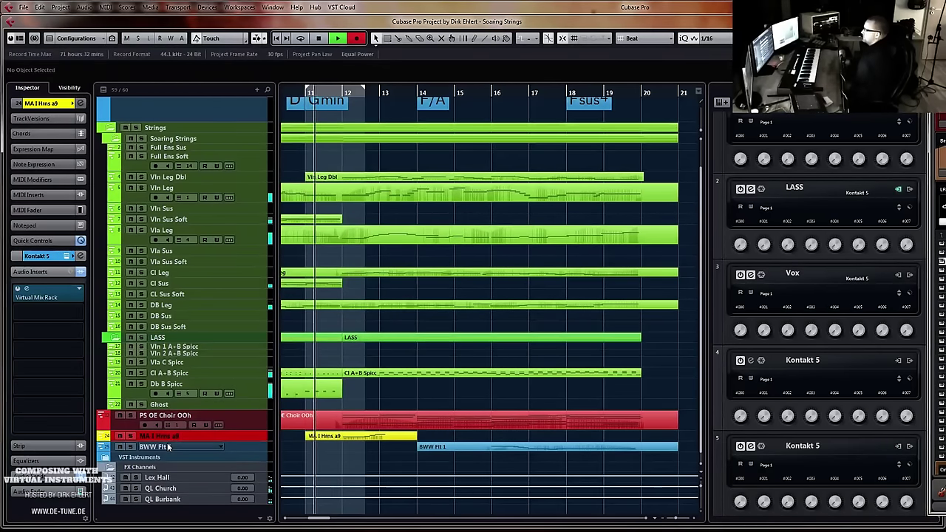
key(space)
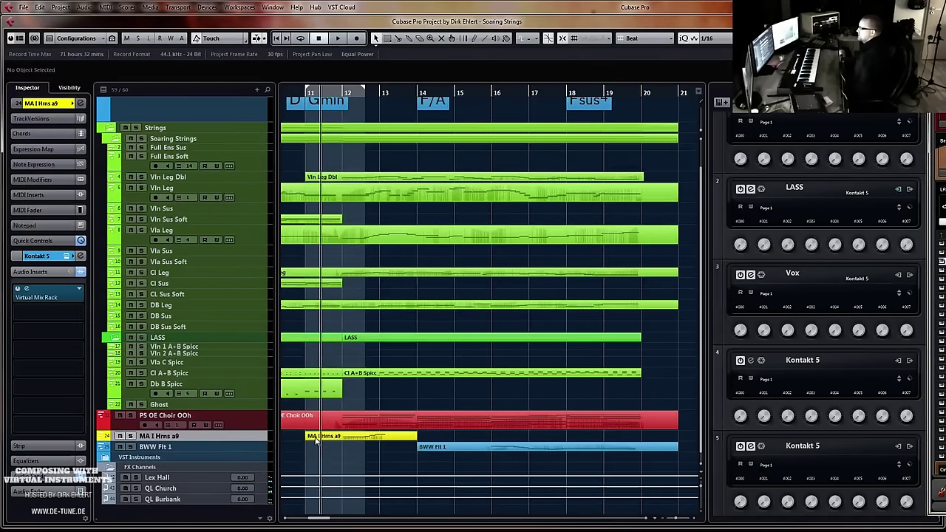
key(KP_Multiply)
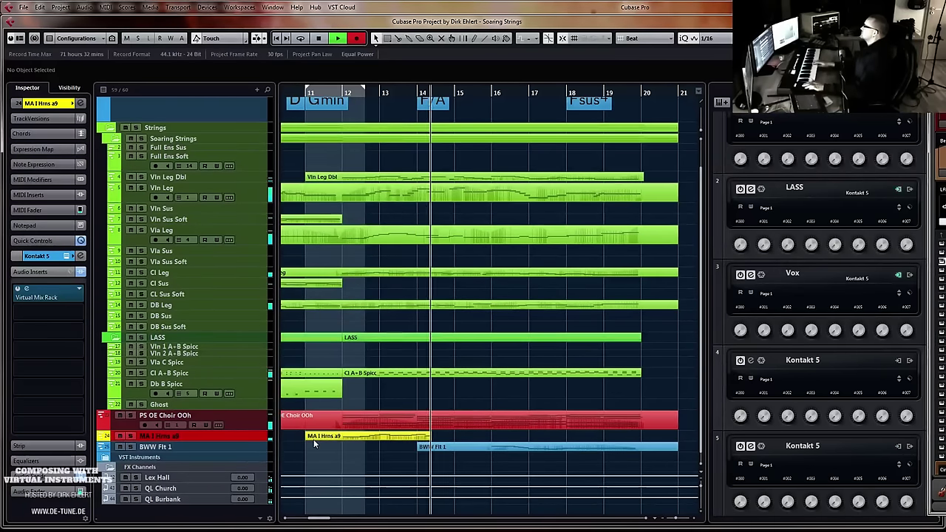
key(space)
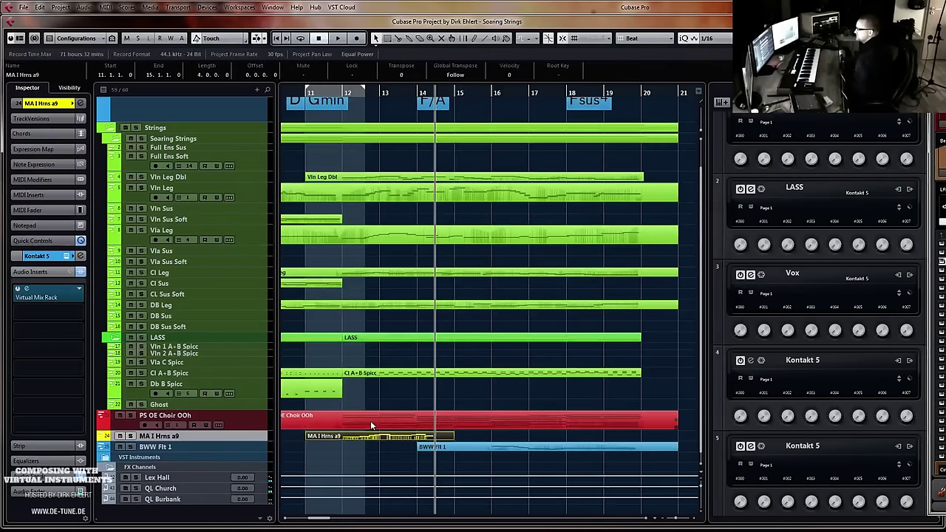
key(Delete)
Try another full horn take on MA I Hrns a9 from bar 11 to bar 20, and undo the recording
key(KP_1)
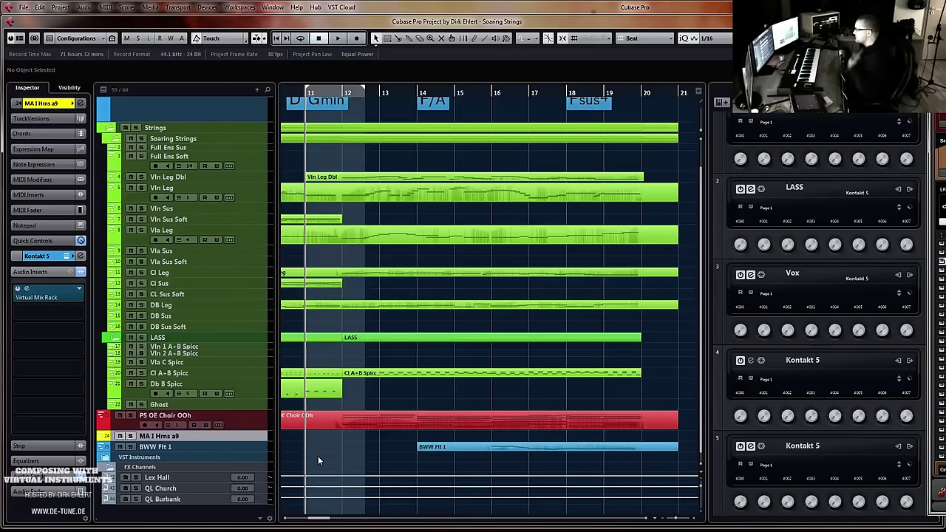
key(KP_Multiply)
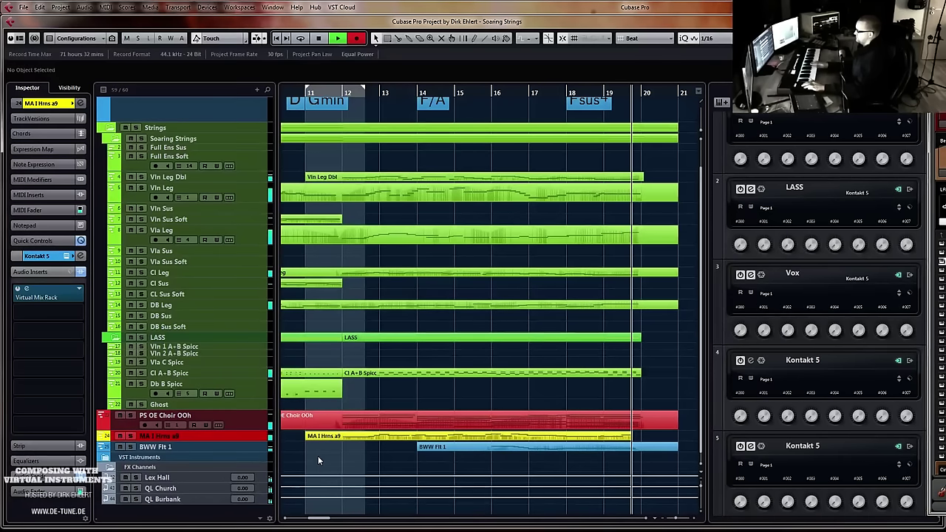
key(space)
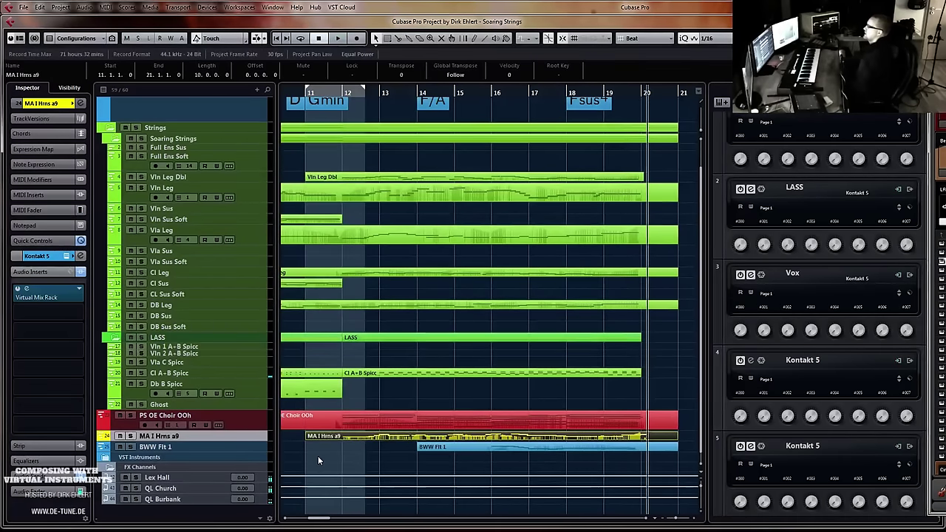
key(ctrl+z)
Record the horn line on MA I Hrns a9 from bar 11 to about bar 20 and open the part in the Key Editor
key(KP_1)
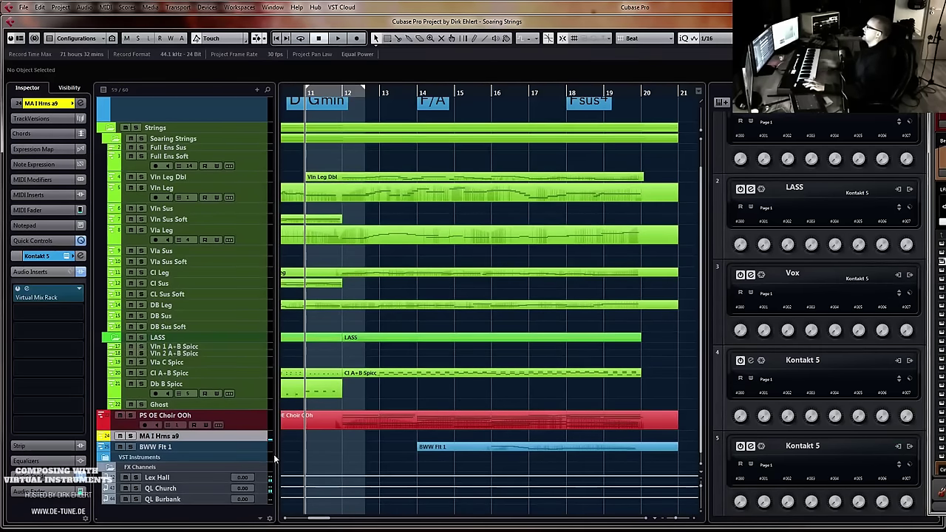
key(KP_Multiply)
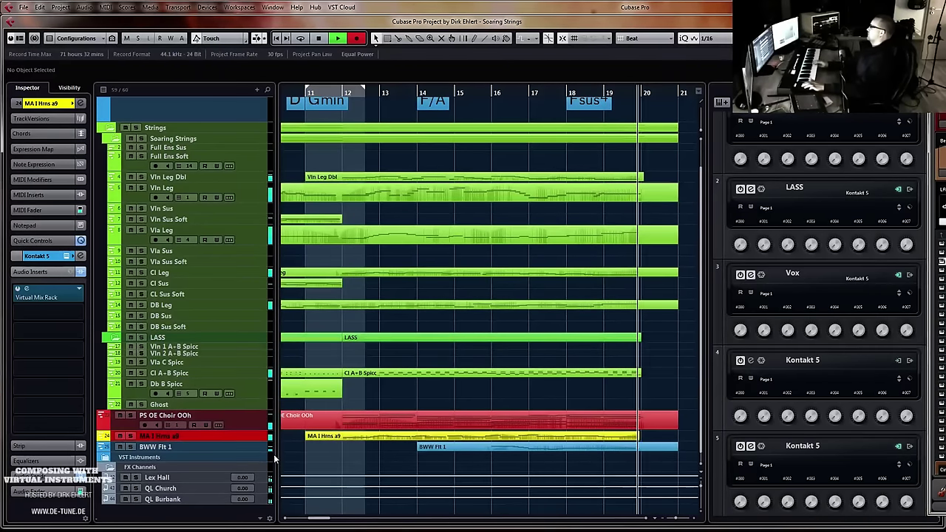
key(space)
key(Return)
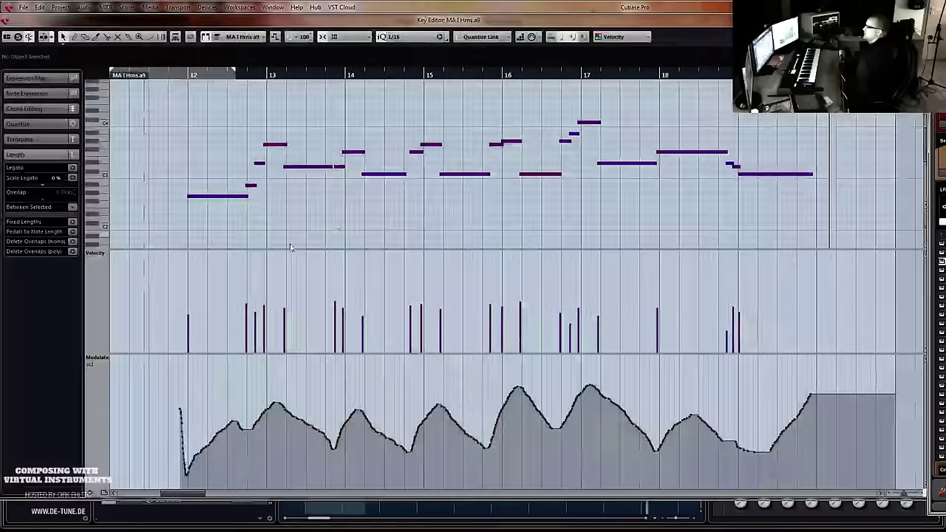
Lower the short note near the end of bar 13 to A#2 and quantize the horn part to 1/8
click(340, 166)
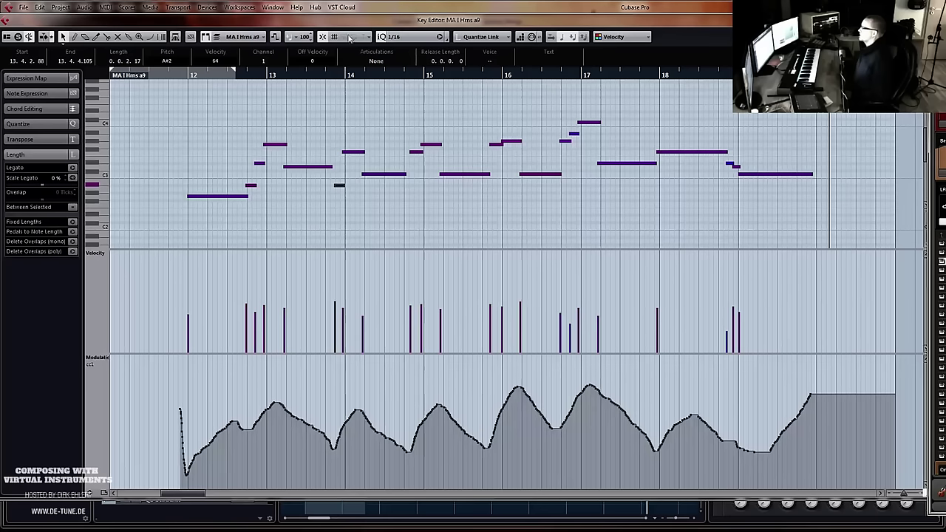
click(410, 37)
click(431, 85)
click(296, 121)
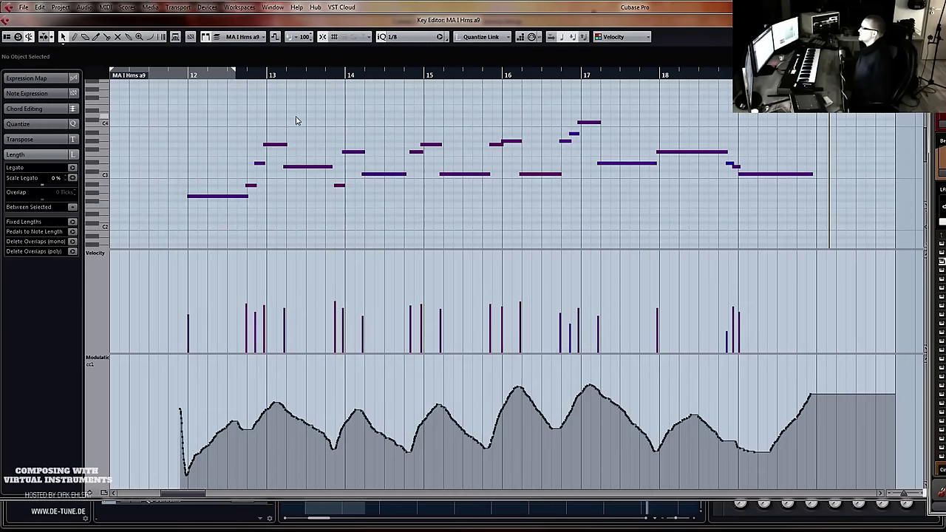
key(q)
Play the quantized horn part from just before bar 12 and choose another quantize preset
click(178, 74)
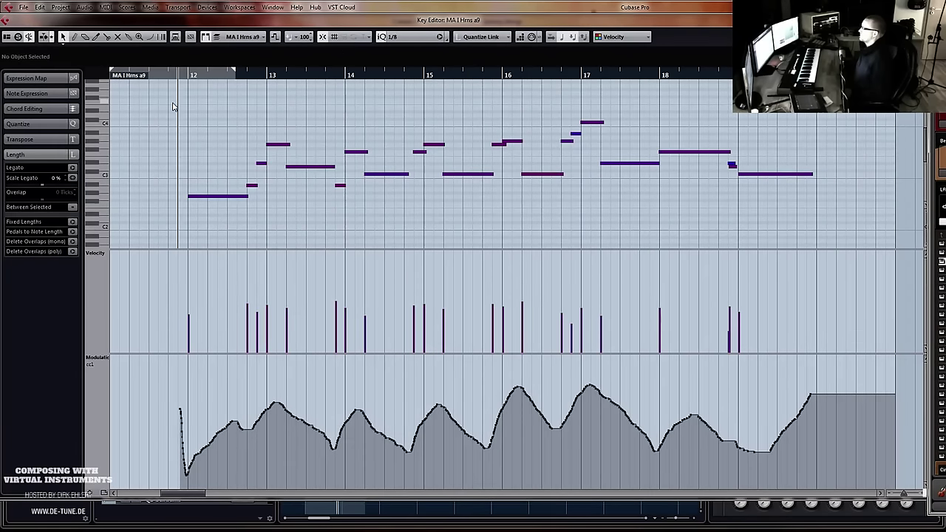
key(space)
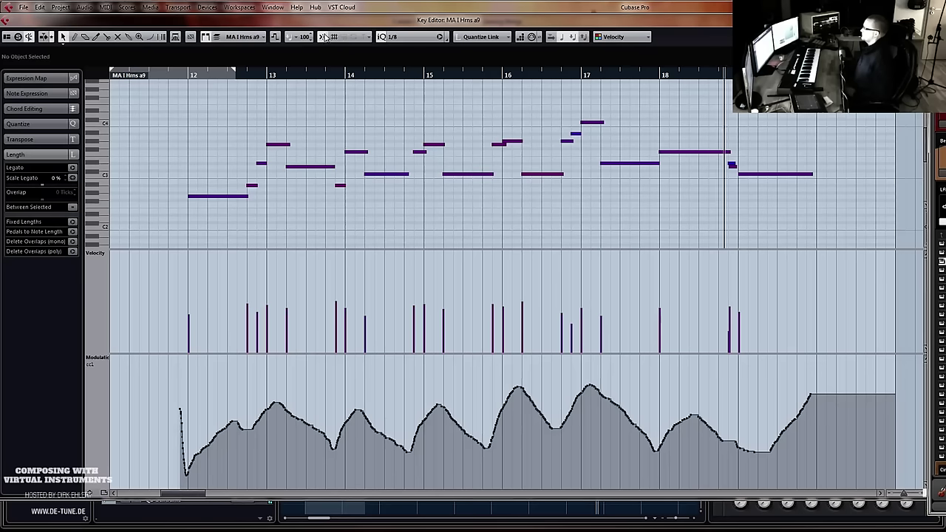
click(415, 40)
click(411, 93)
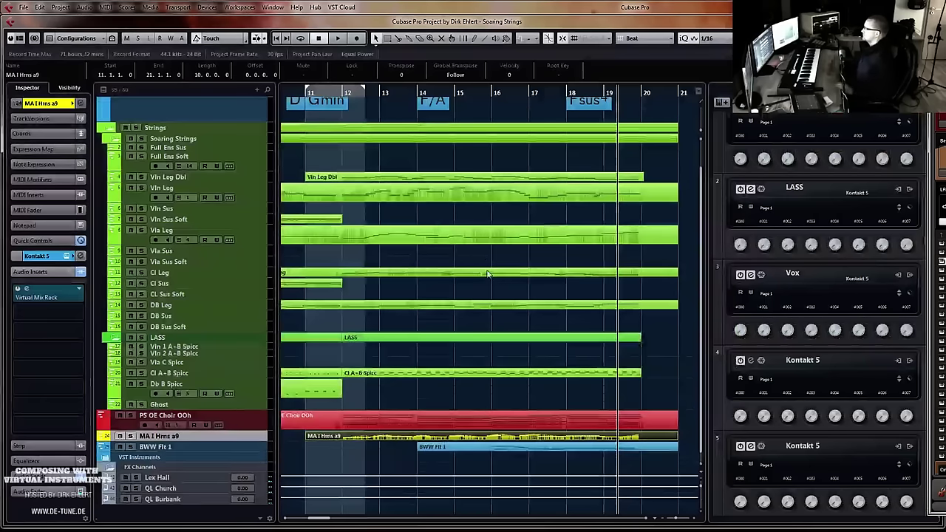
Add a MIDI track below MA I Hrns a9 and colour its linked Kontakt 5 instrument yellow
scroll(487, 274, down, 1)
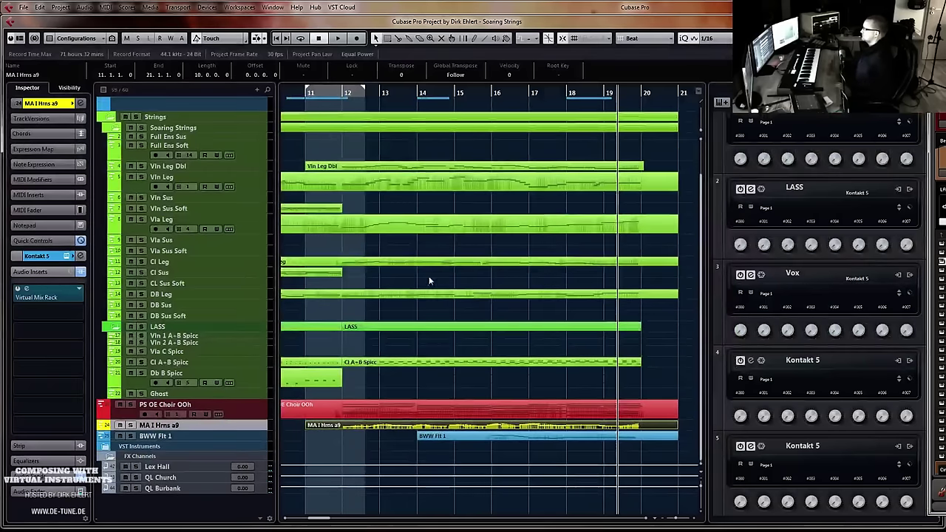
right_click(166, 426)
mouse_move(204, 210)
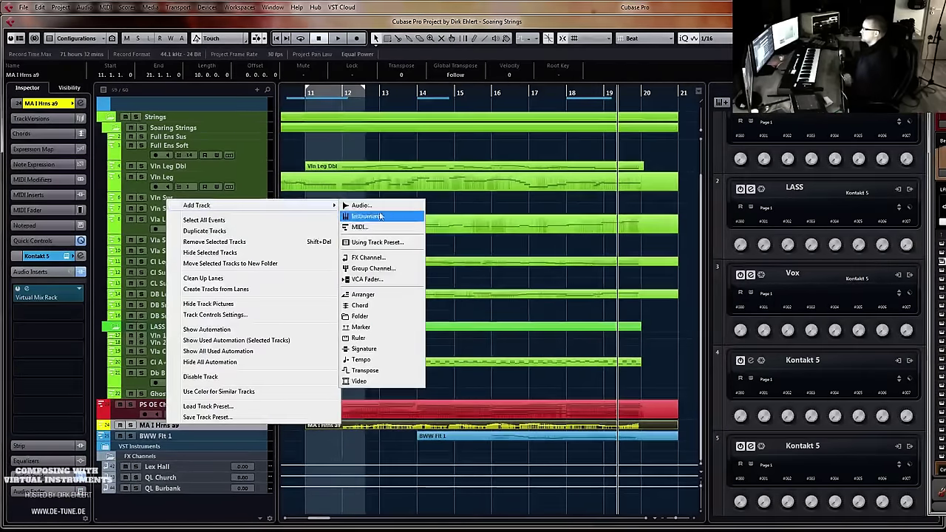
click(367, 228)
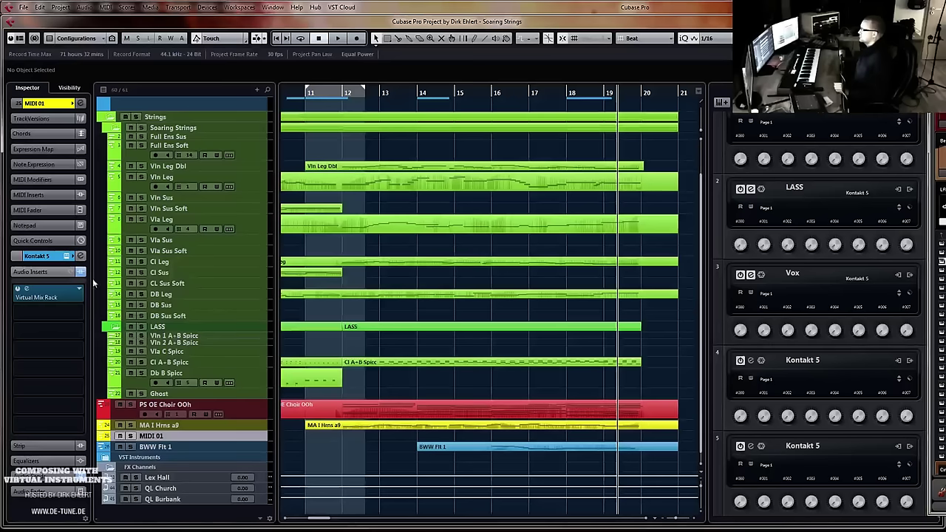
click(68, 255)
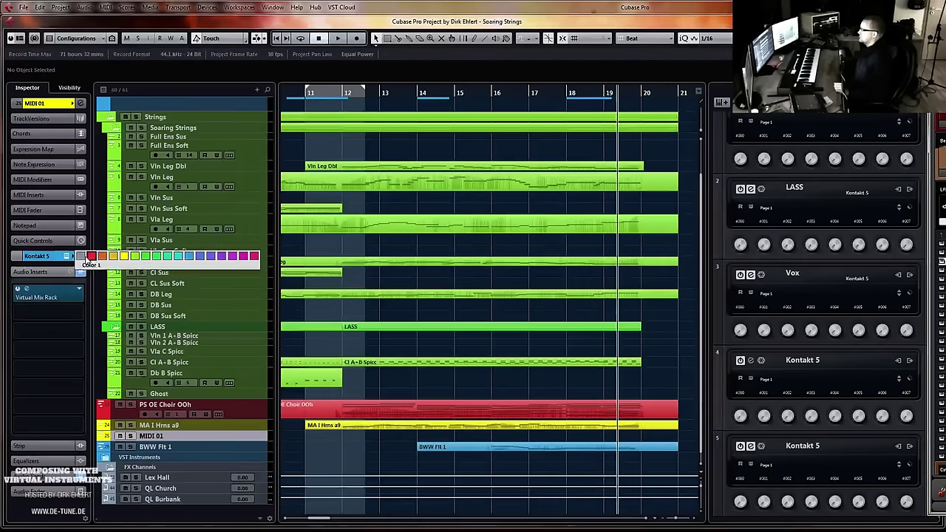
click(124, 256)
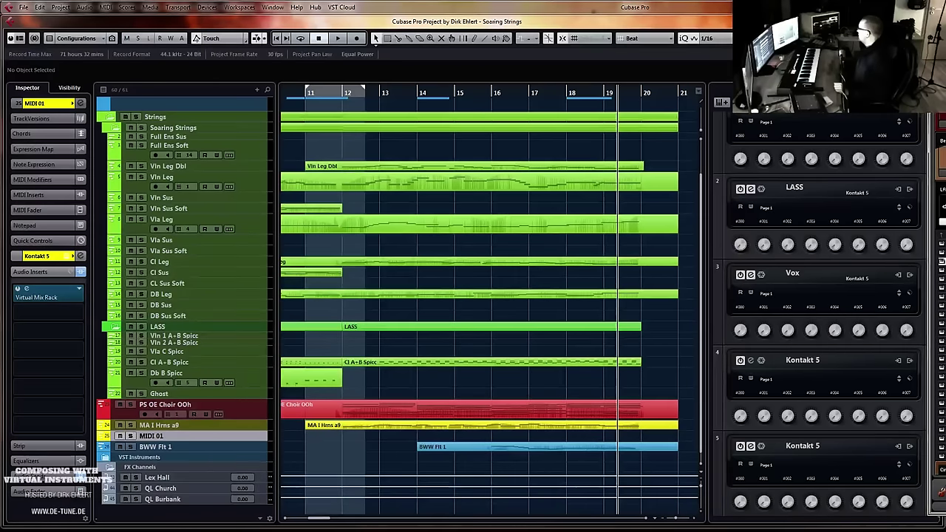
Load Symphobia's 2 Brass Ensemble Long Notes patch below Horns a9 Legato in Kontakt 5 and adjust its volume
drag(945, 3, 336, 3)
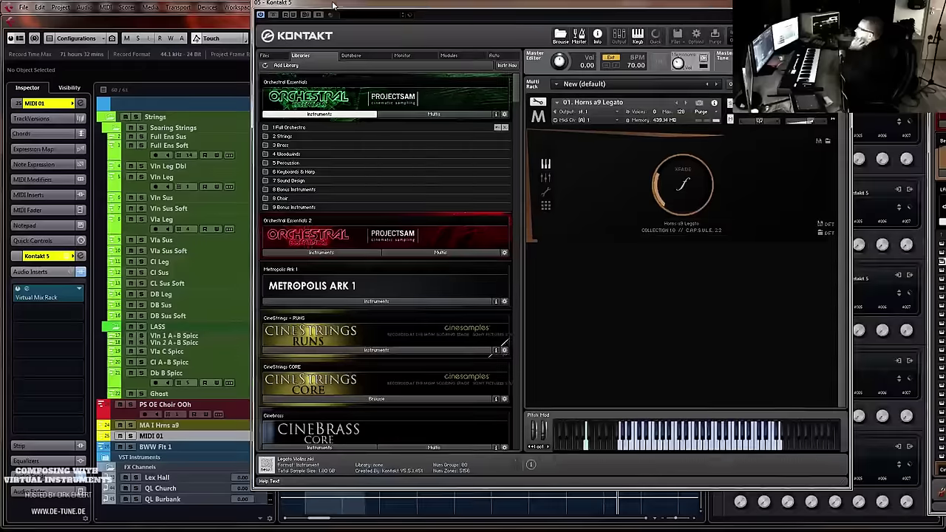
click(321, 114)
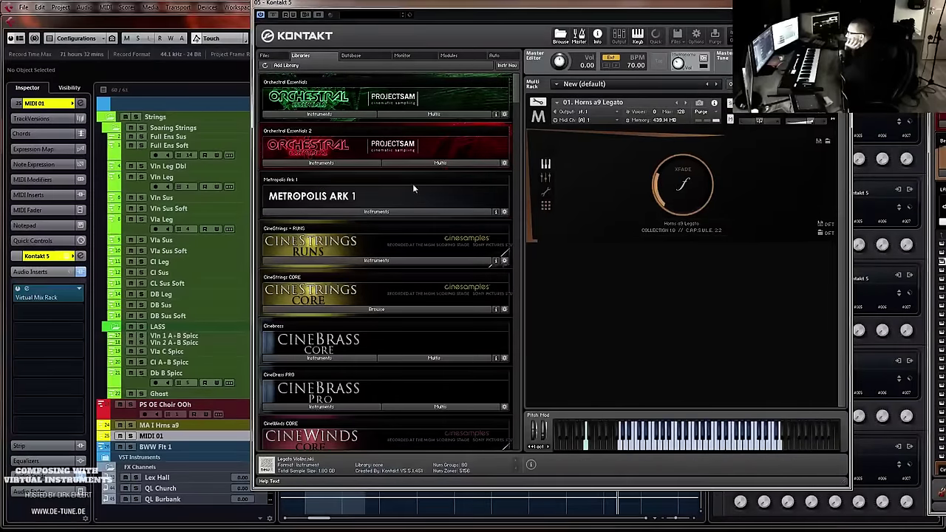
drag(517, 105, 515, 142)
click(291, 246)
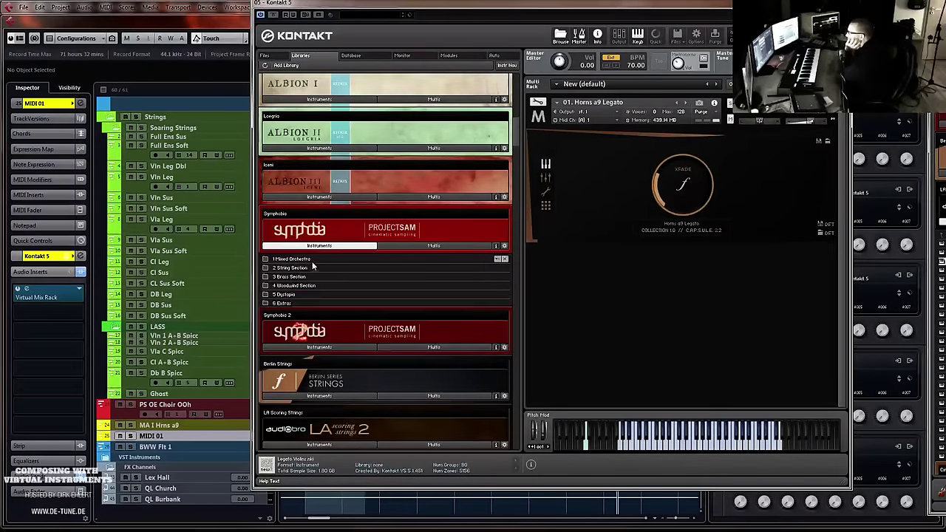
click(299, 276)
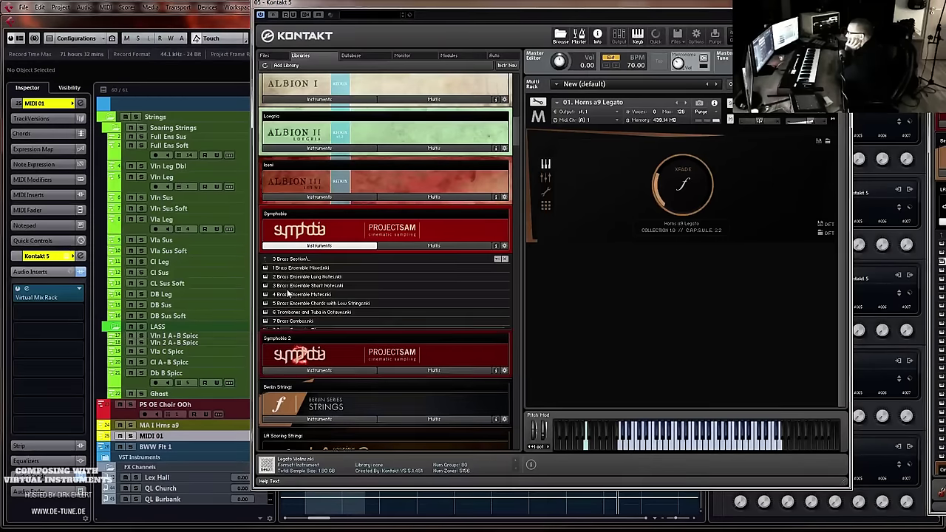
click(311, 277)
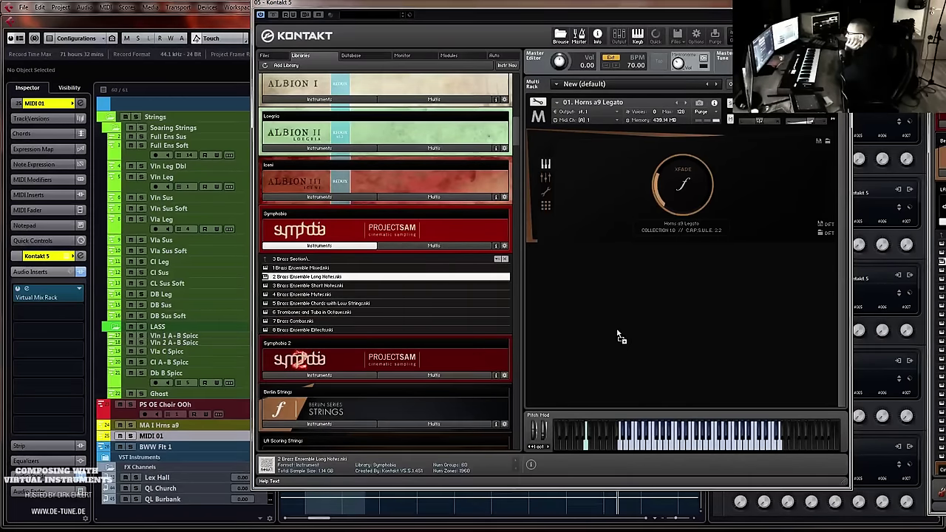
drag(618, 334, 616, 334)
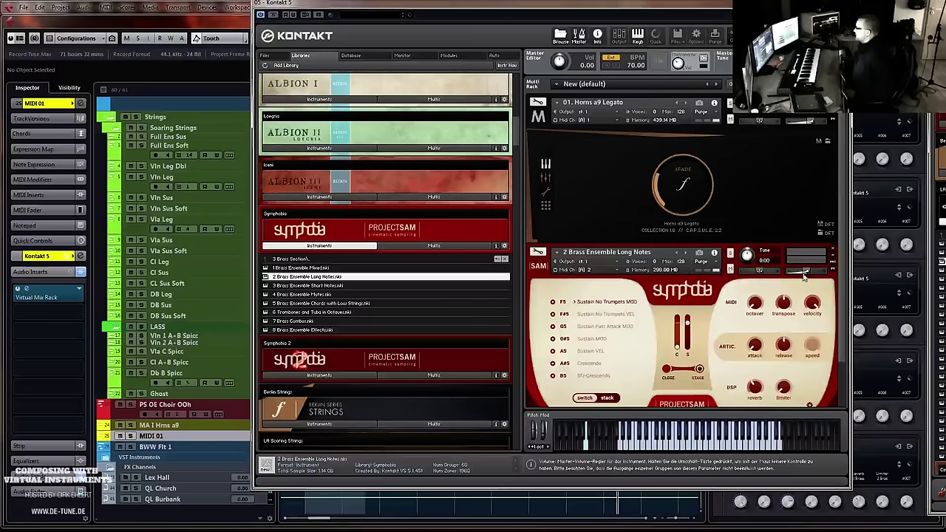
drag(804, 272, 804, 278)
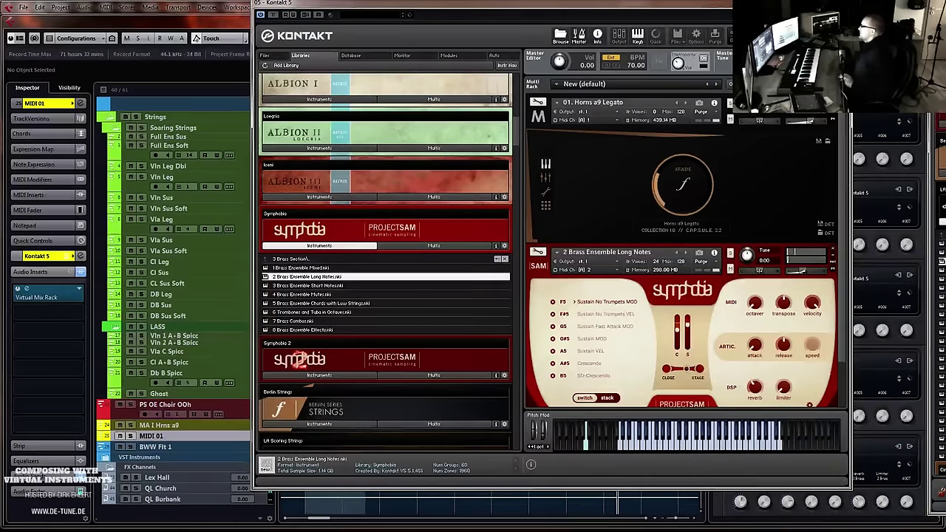
click(841, 3)
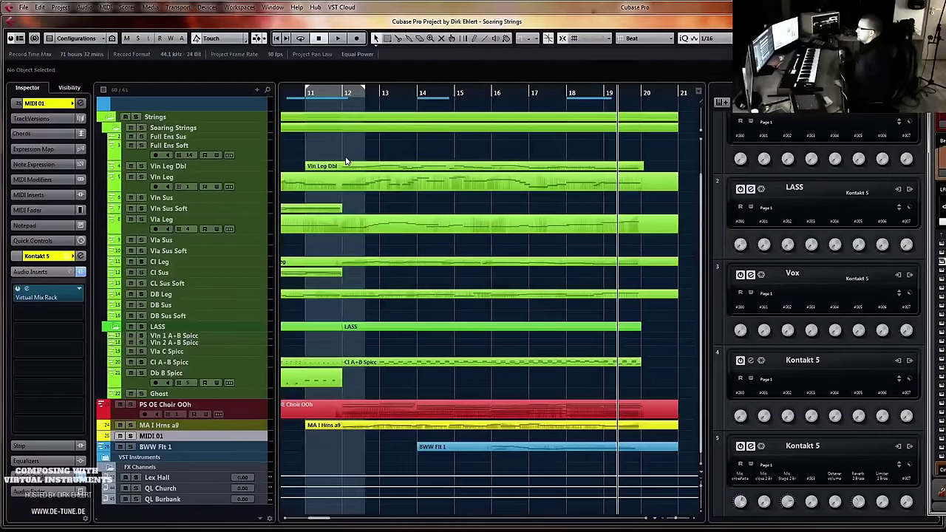
Rename the MIDI 01 track as Sym Brs Long and record the brass chords on it from bar 11 to about bar 20
key(KP_1)
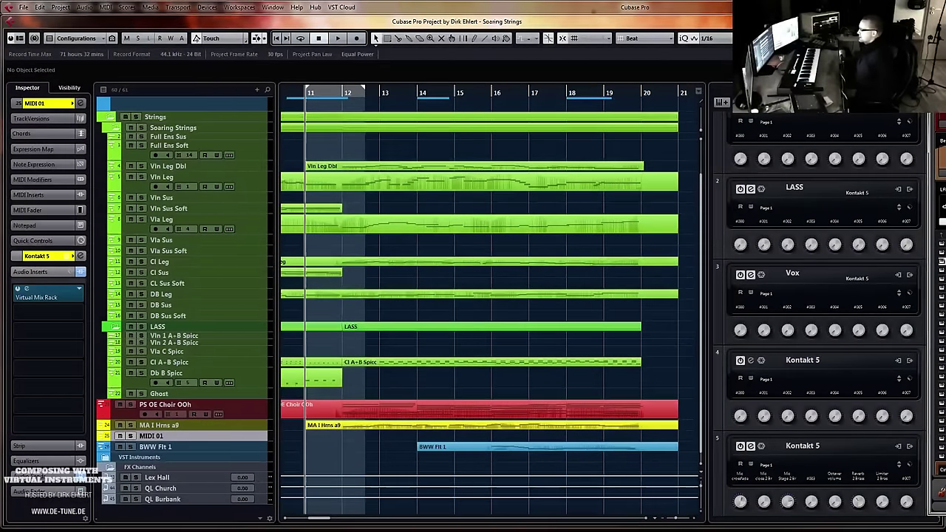
double_click(145, 436)
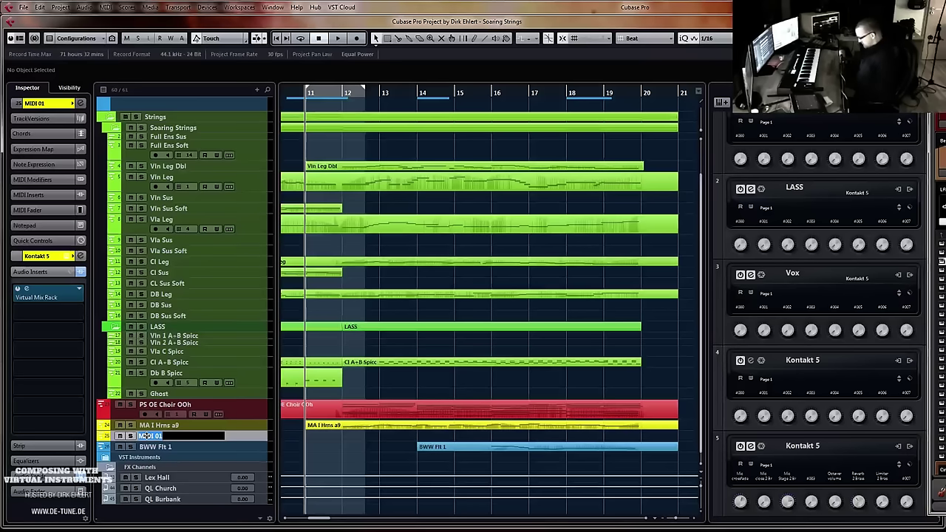
text(Sym Brs Long)
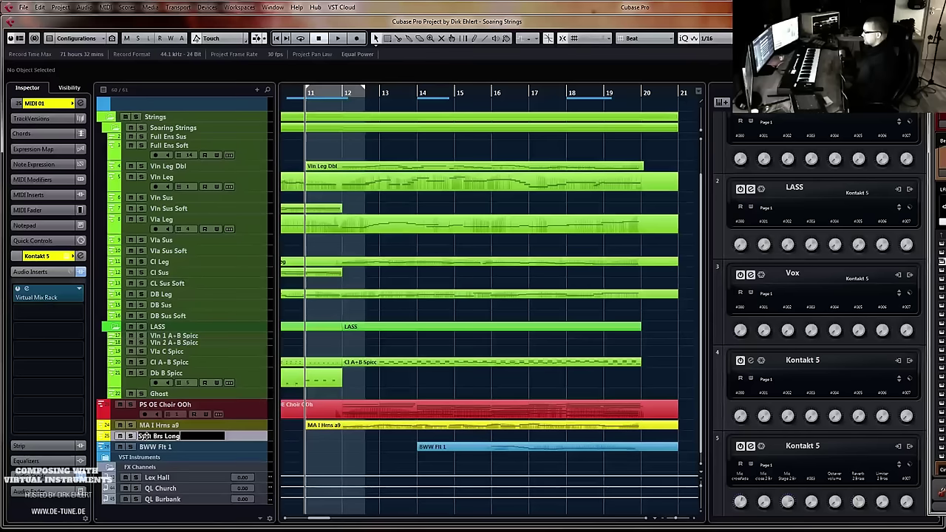
key(Return)
key(KP_Multiply)
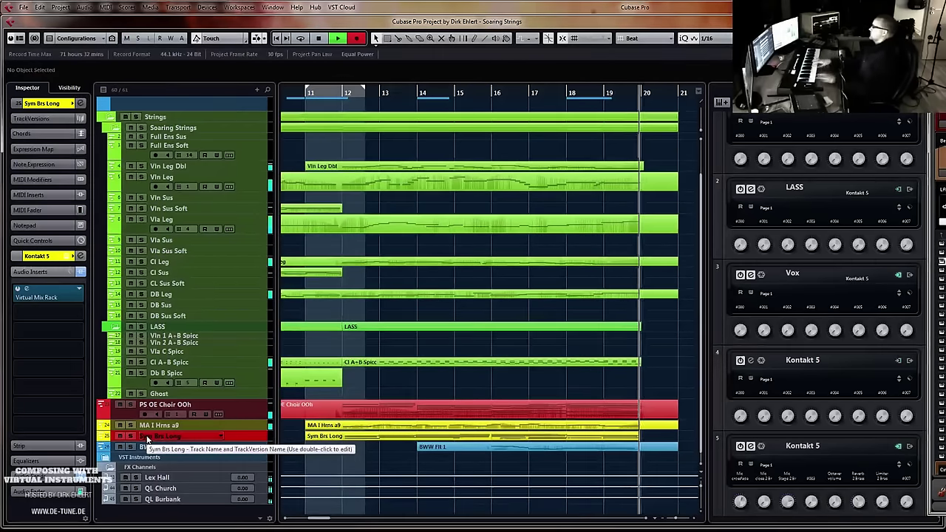
key(space)
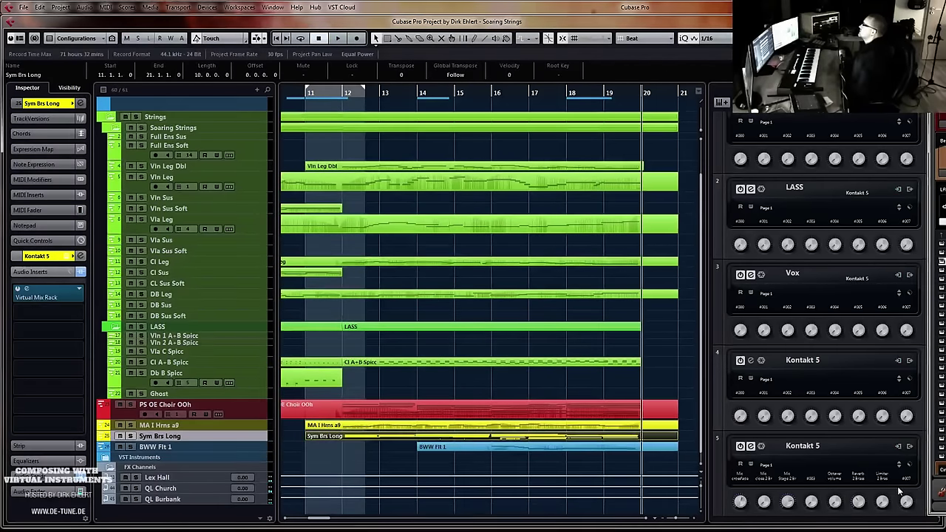
Quantize the new Sym Brs Long part to 1/16 in the Key Editor and delete the short note just before bar 18
double_click(309, 444)
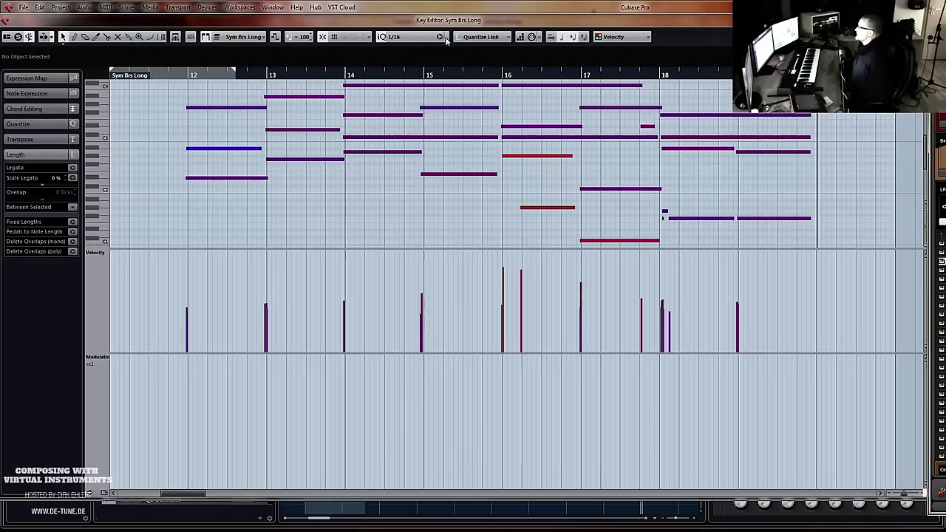
key(q)
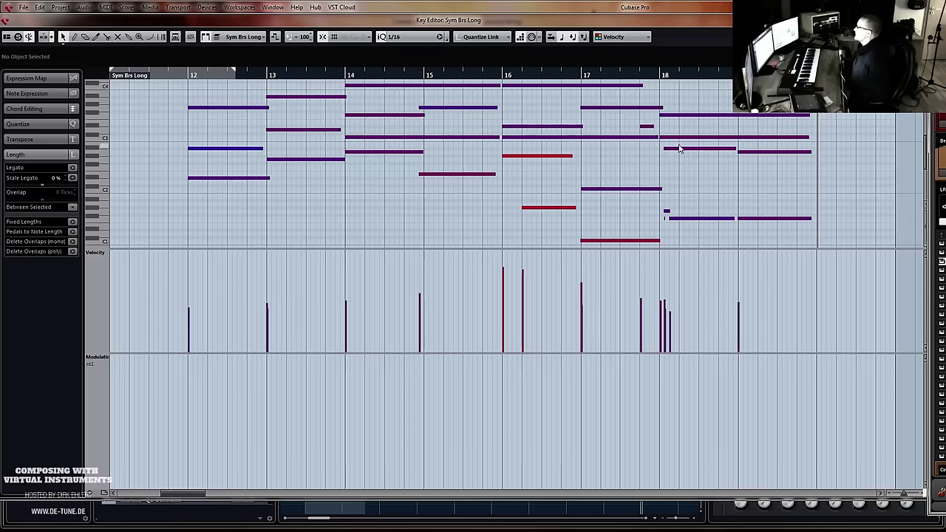
drag(654, 128, 654, 129)
key(Delete)
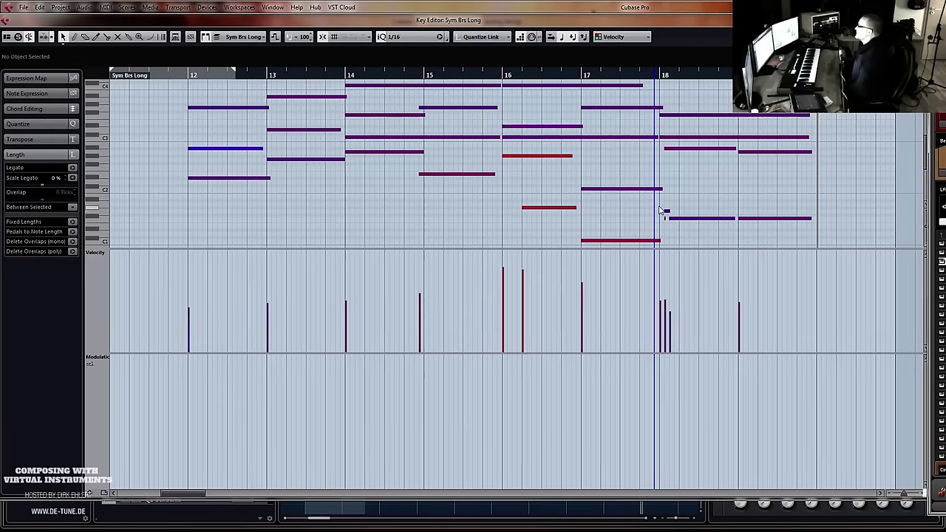
Remove the stray short notes just after bar 18 and start the low note and the A#2 note there at 18.1.1
drag(667, 227, 660, 219)
click(743, 184)
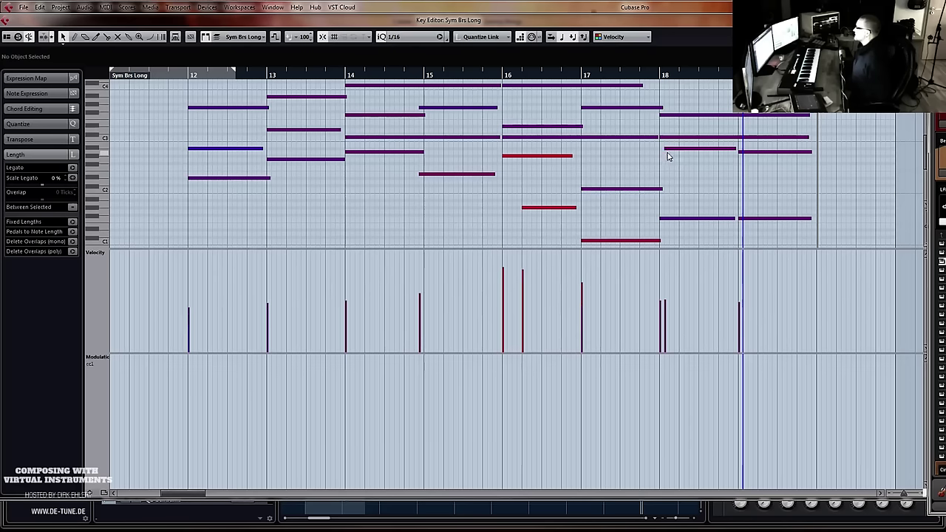
drag(665, 150, 663, 155)
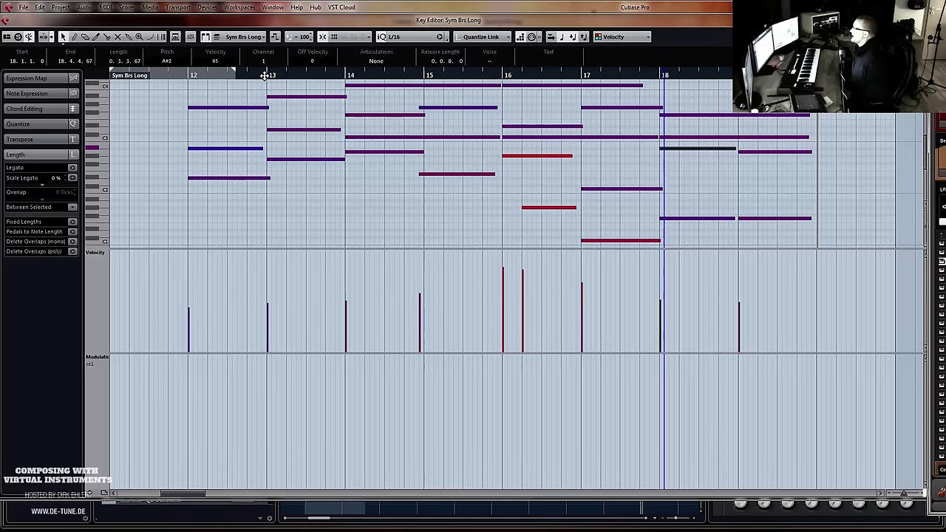
Trim the start of the Sym Brs Long part to bar 12 and return to the project window
drag(131, 79, 232, 286)
scroll(290, 167, up, 5)
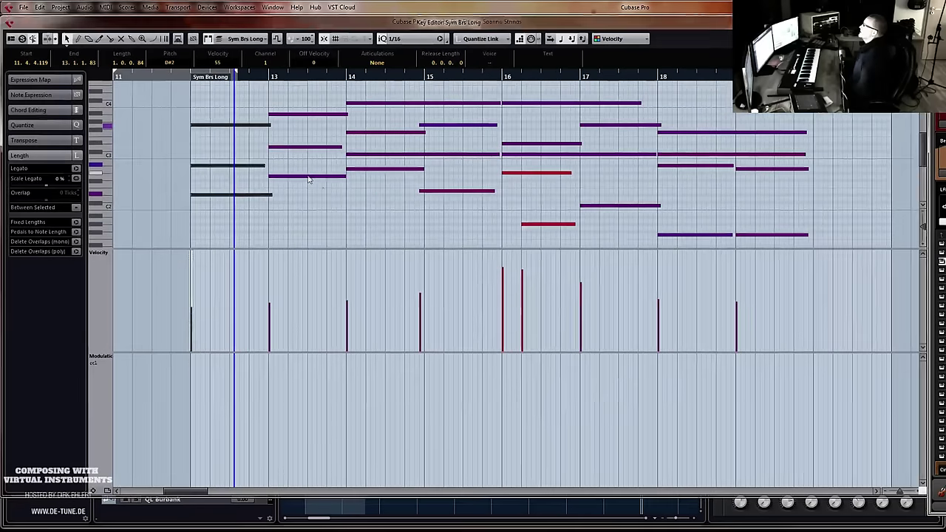
key(Return)
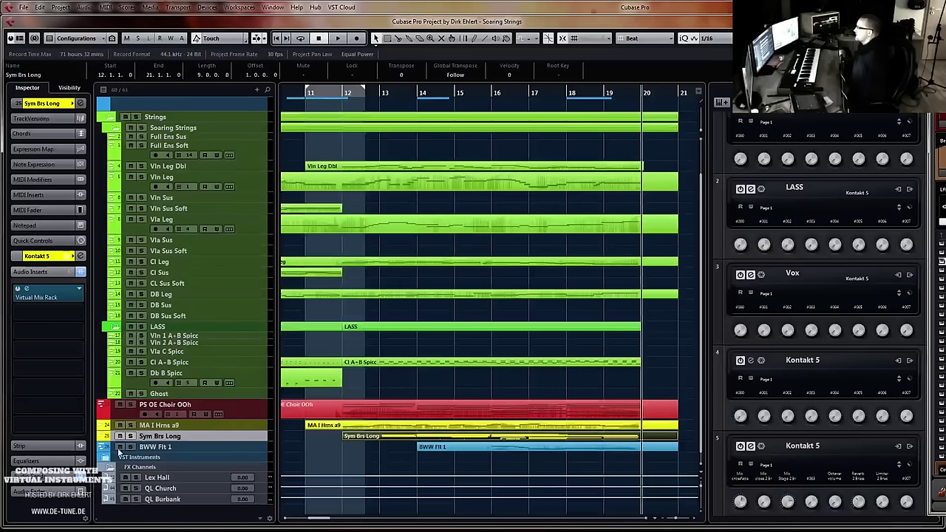
Enlarge the Sym Brs Long track and record a controller pass over its chords from bar 11 to about bar 20
drag(168, 441, 176, 460)
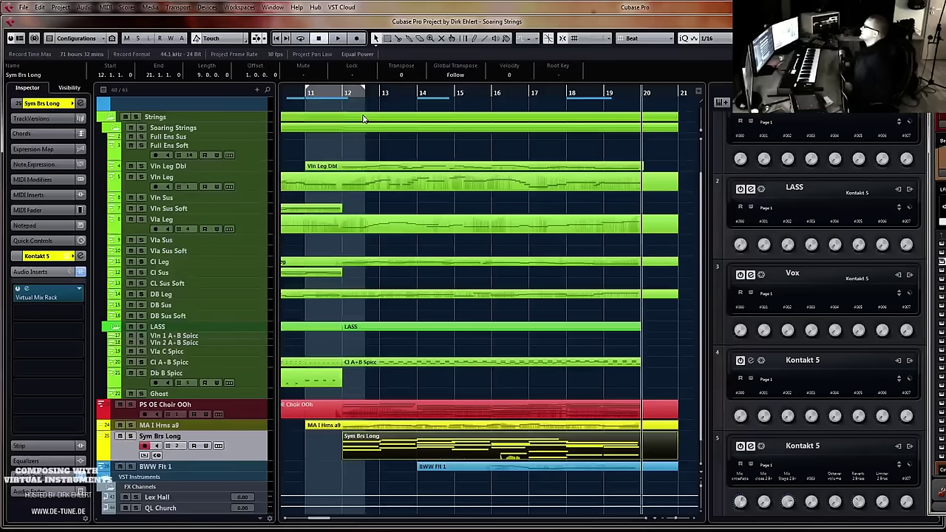
key(KP_1)
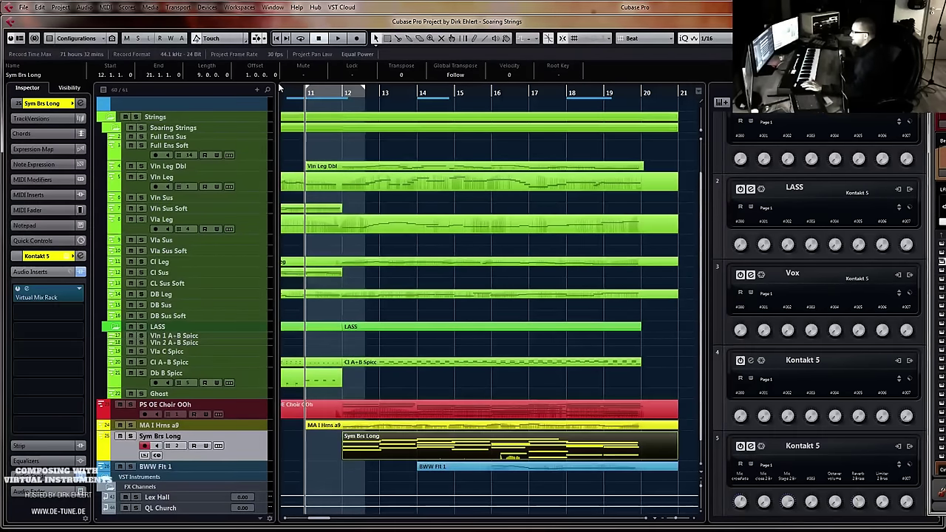
key(KP_Multiply)
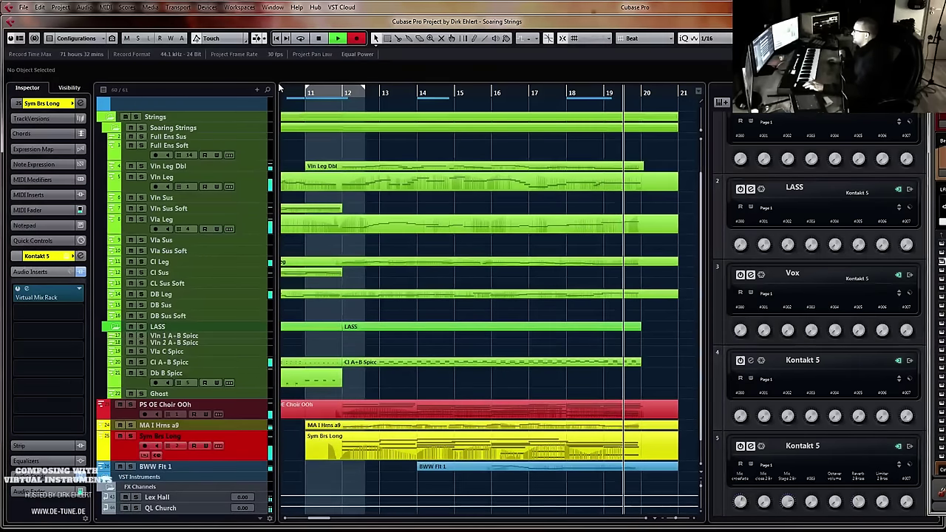
key(space)
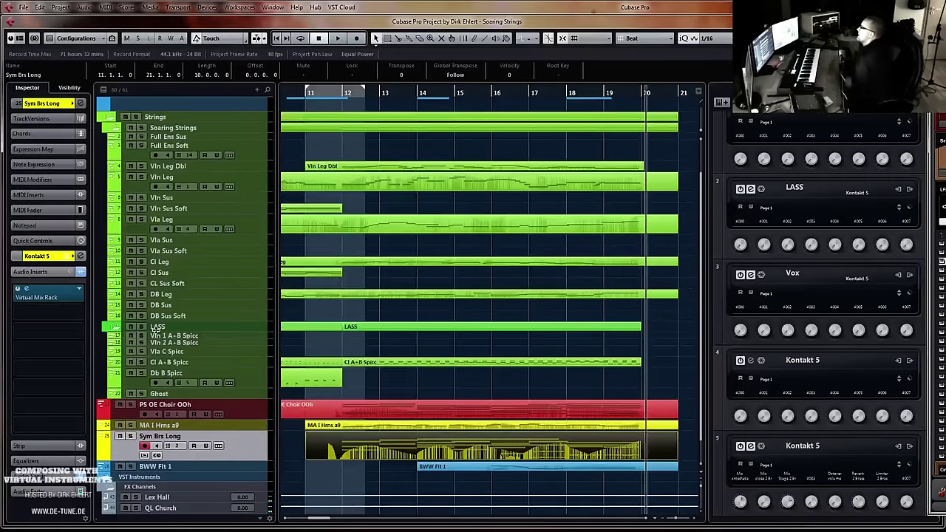
Glue the recorded controller pass and the chord part on Sym Brs Long together
click(366, 454)
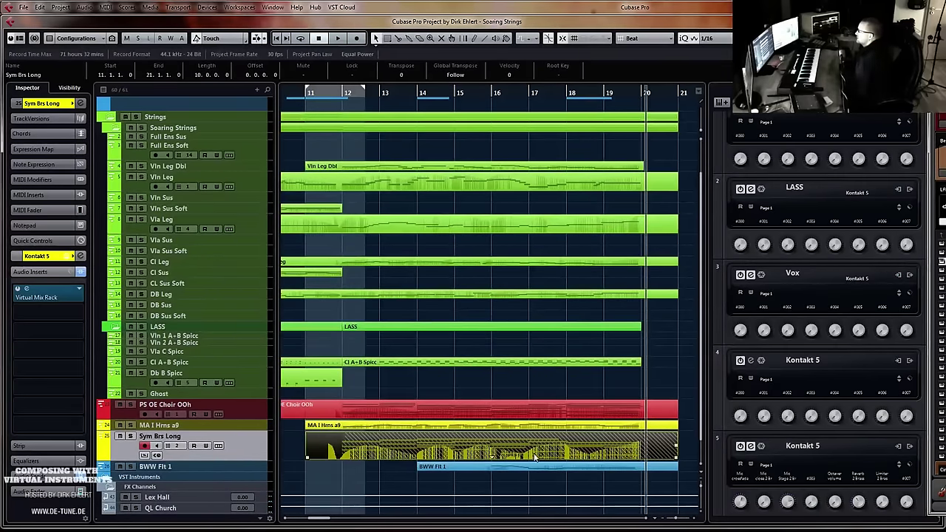
click(348, 452)
key(1)
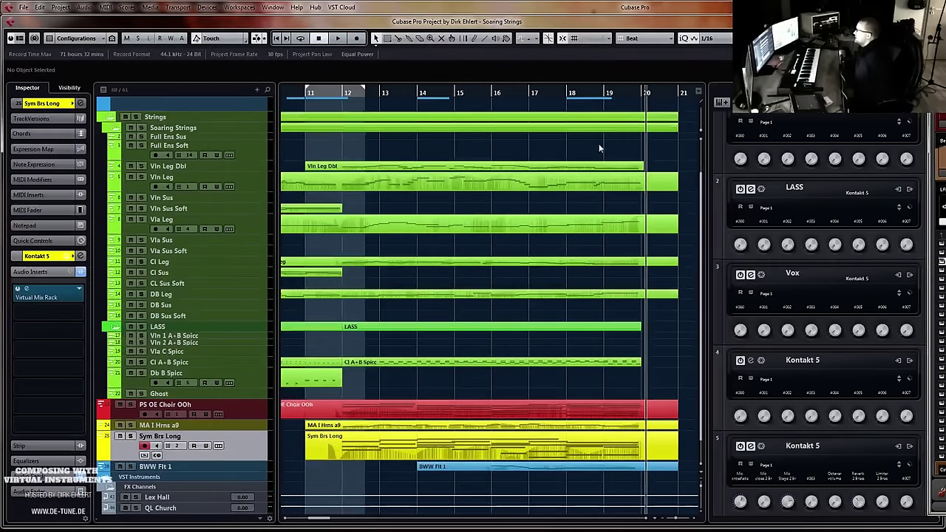
Set the locators to span the whole piece from bar 2 to bar 21
click(676, 95)
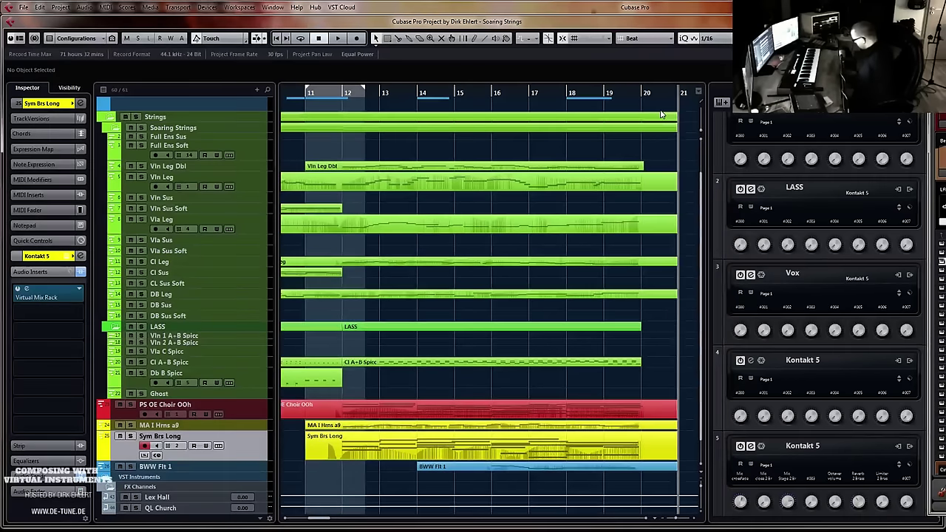
key(ctrl+2)
key(comma)
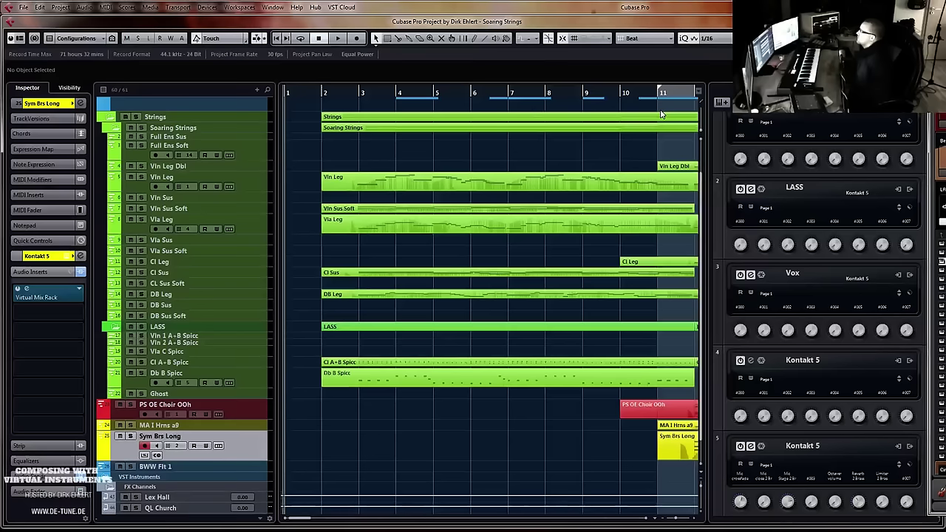
key(g)
key(g)
key(g)
key(g)
key(g)
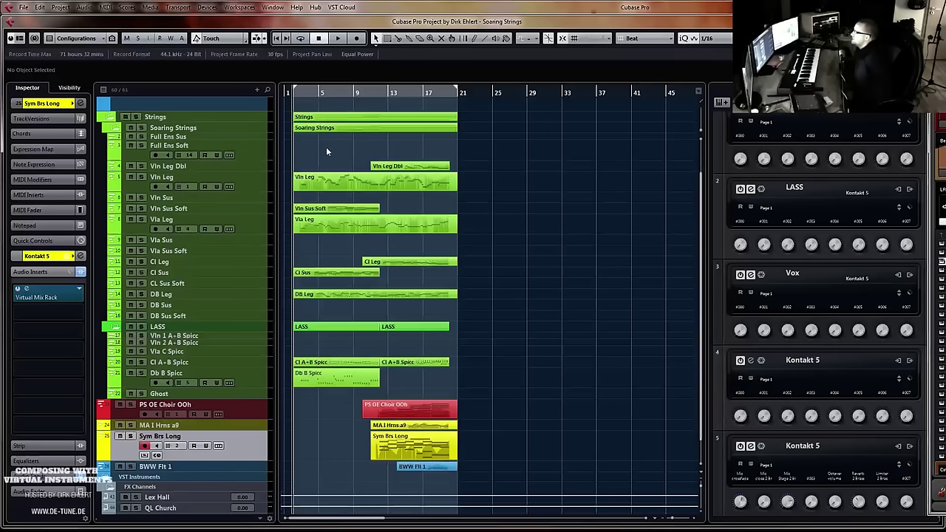
Bring the Chord Track into view and collapse the Sym Brs Long track to a single row
scroll(434, 322, up, 2)
key(g)
key(h)
key(h)
key(h)
key(h)
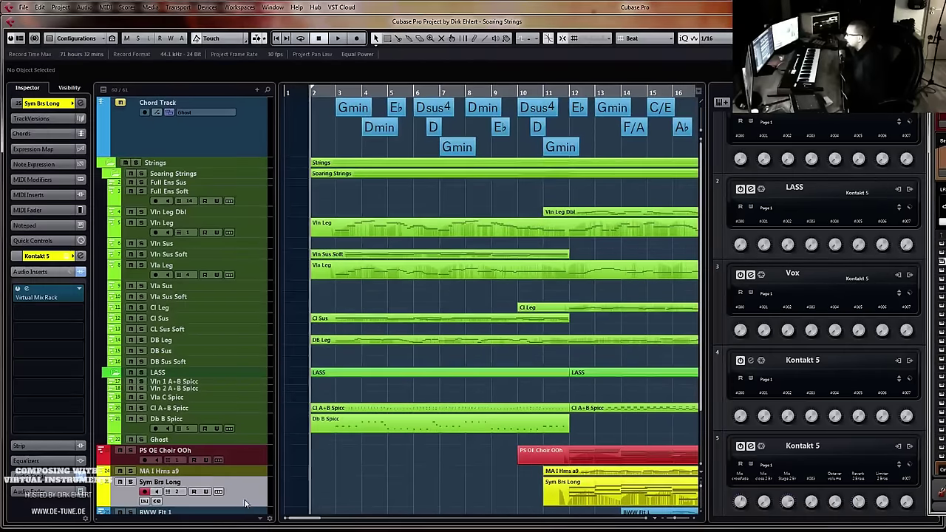
drag(245, 506, 251, 486)
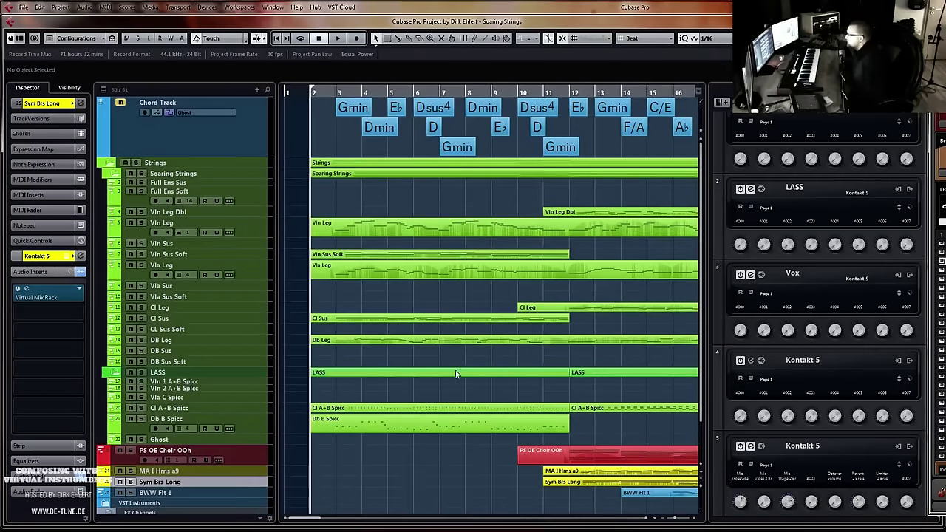
Play the piece from bar 2, turn on cycle playback, and place the left locator and cursor just before bar 3
key(g)
key(g)
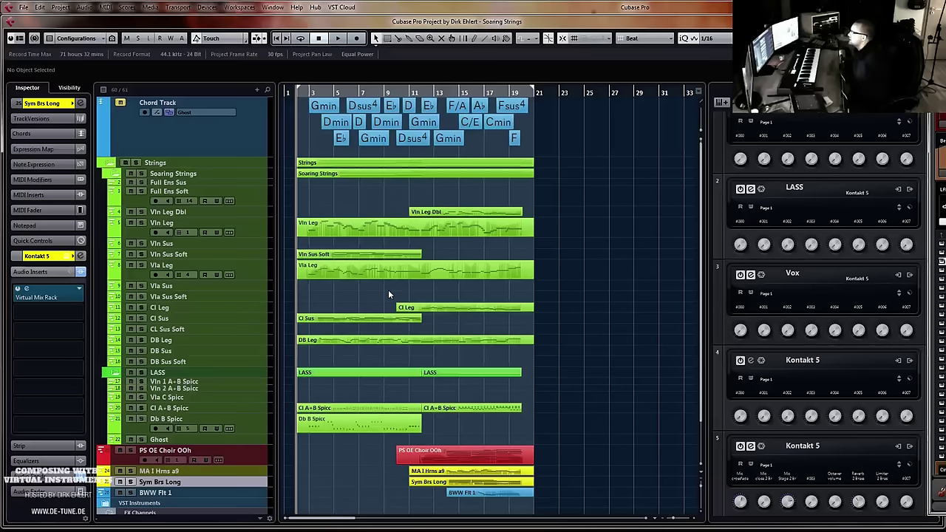
key(space)
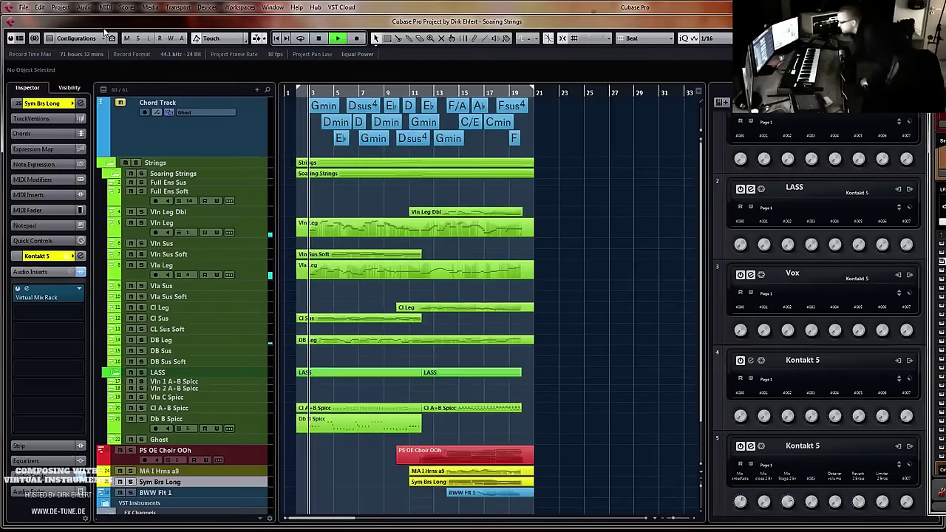
click(437, 89)
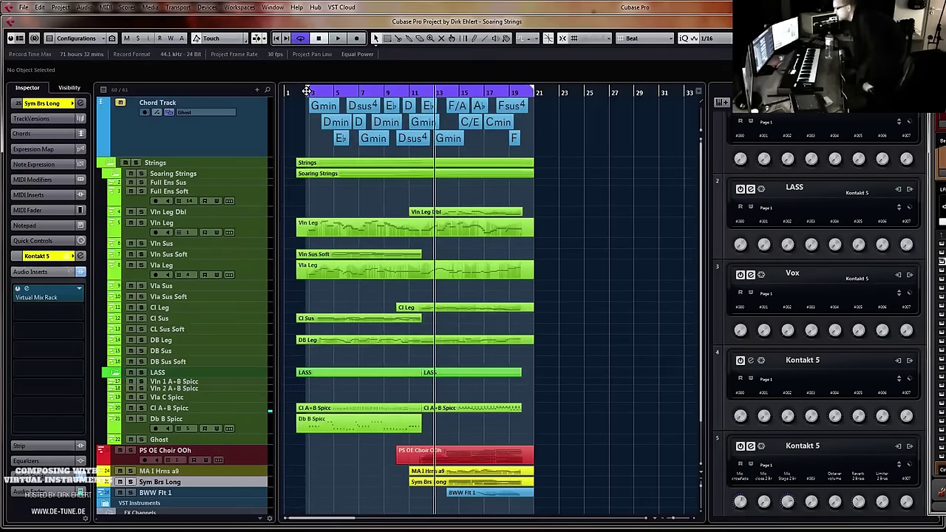
click(307, 90)
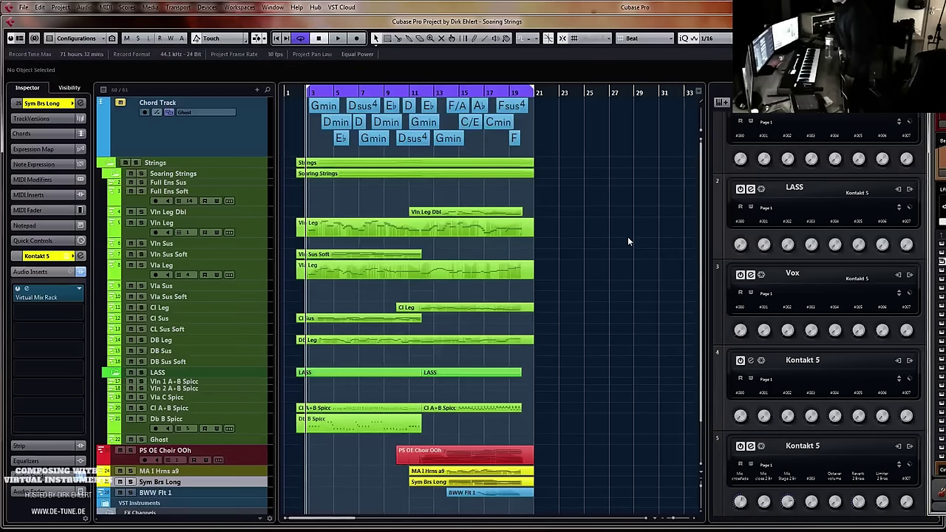
Play the arrangement in cycle from bar 3, and add a MIDI track named Low Brs below Sym Brs Long
key(space)
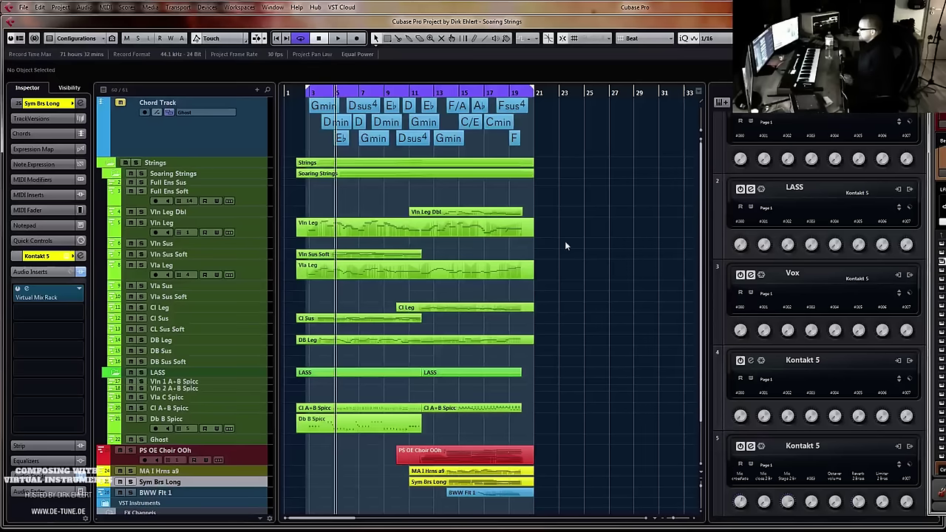
scroll(557, 283, down, 2)
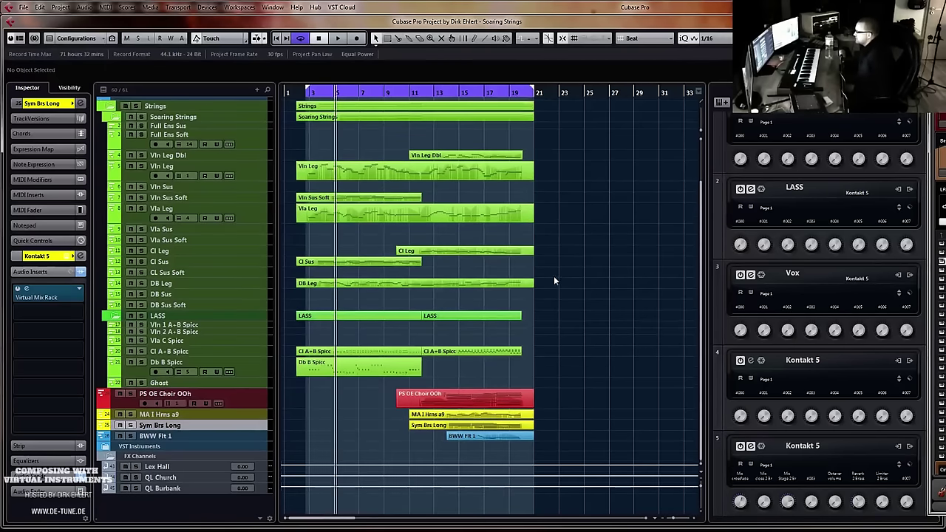
right_click(201, 425)
mouse_move(294, 206)
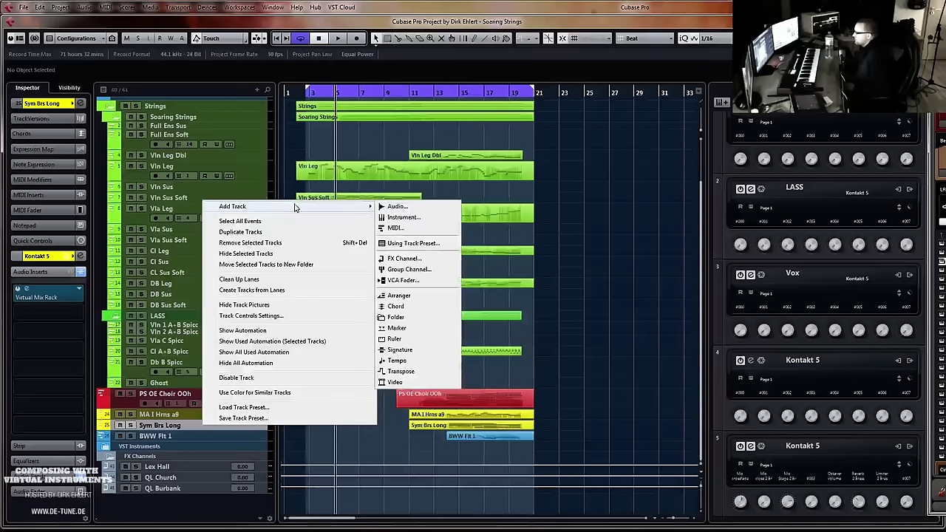
click(398, 228)
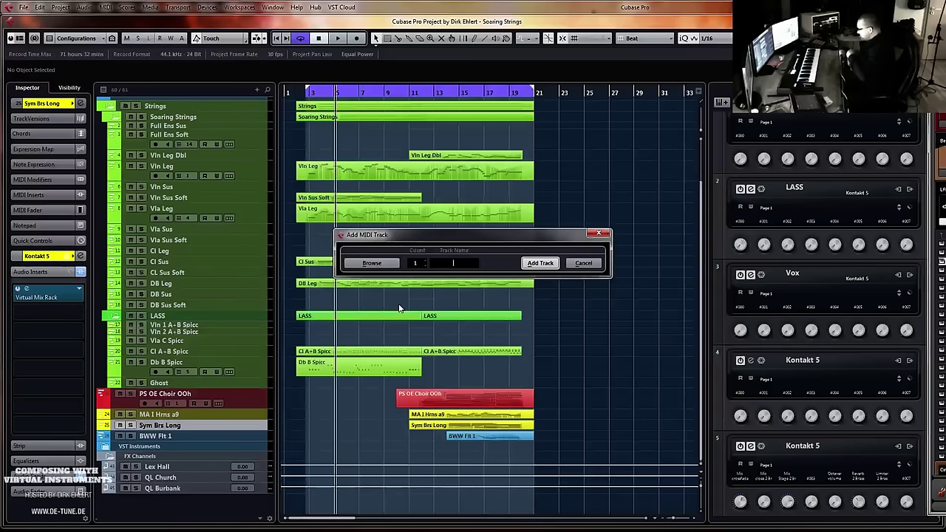
text(L)
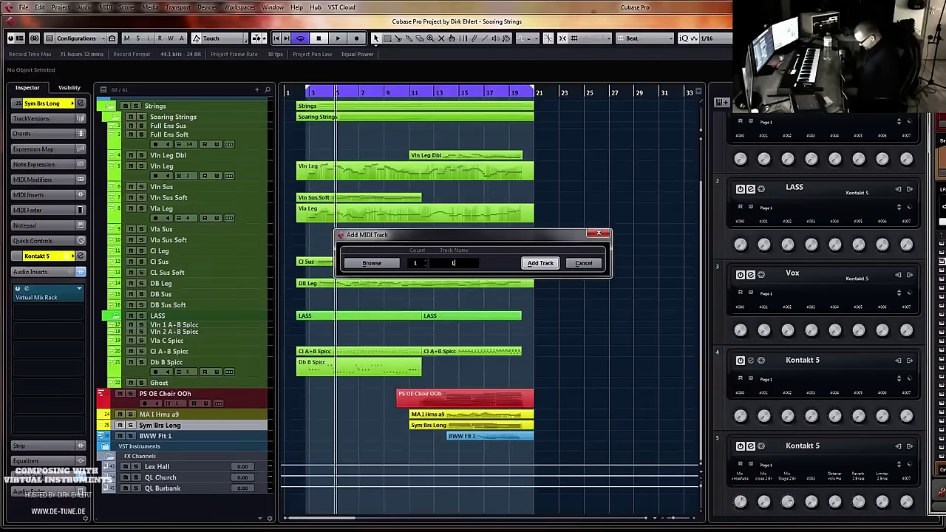
key(Return)
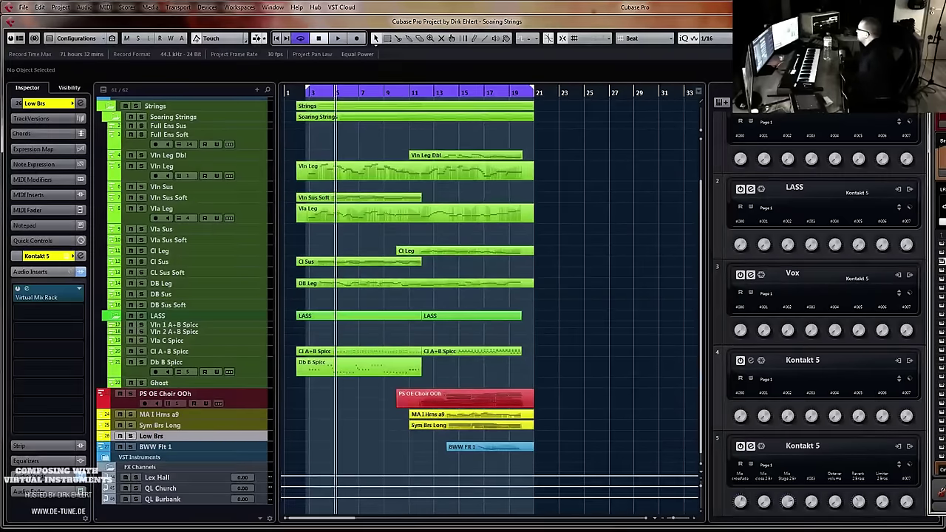
Open the Kontakt instrument for Low Brs and collapse the Brass Ensemble Long Notes patch and the Symphobia library listing
click(81, 256)
click(342, 134)
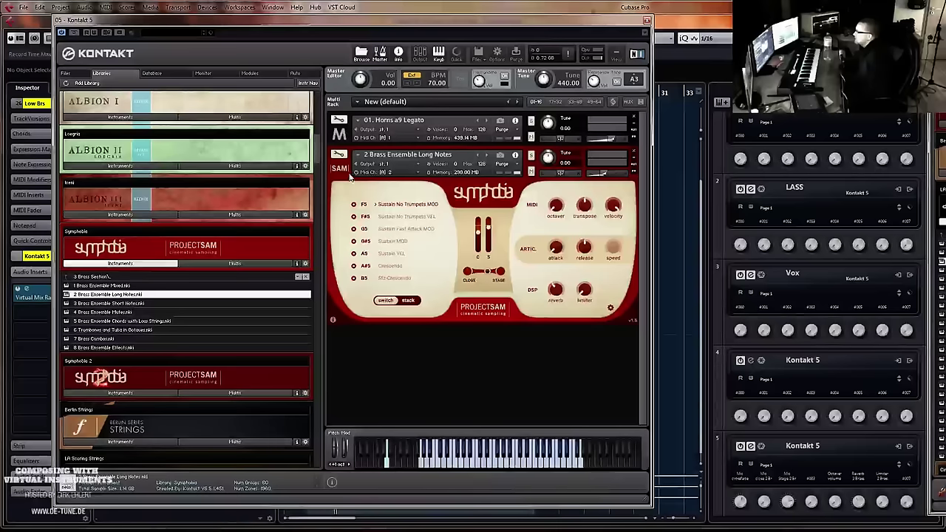
click(338, 167)
click(172, 246)
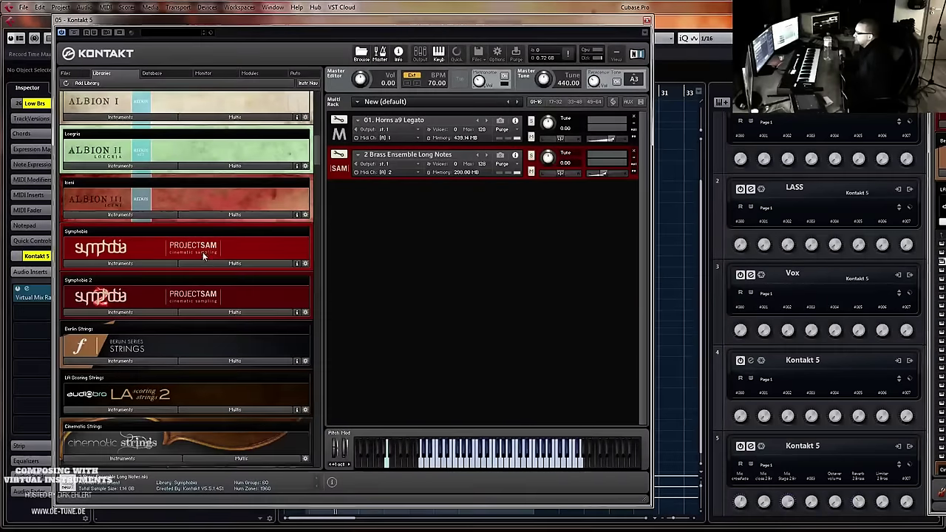
drag(315, 152, 322, 104)
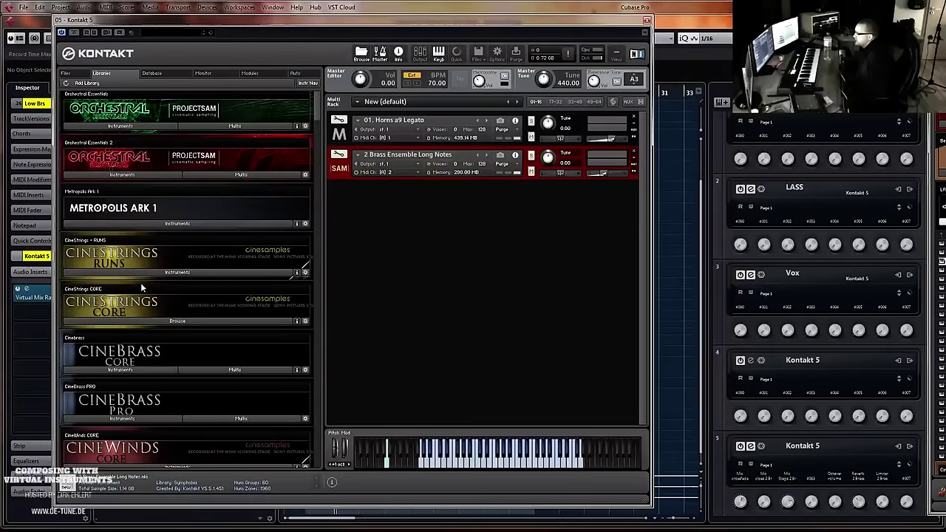
Load the 26 Monster Low Brass Articulations patch from CineBrass Pro and try it out
click(136, 370)
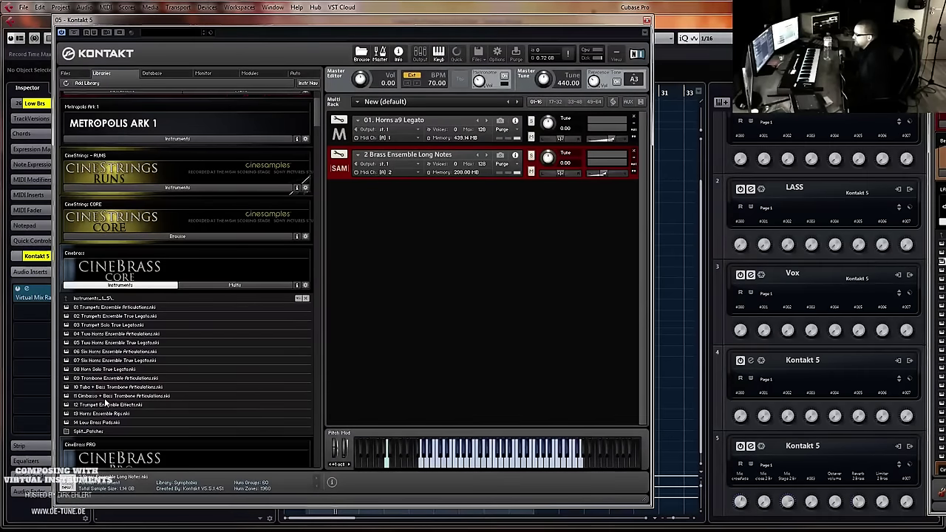
scroll(111, 396, down, 10)
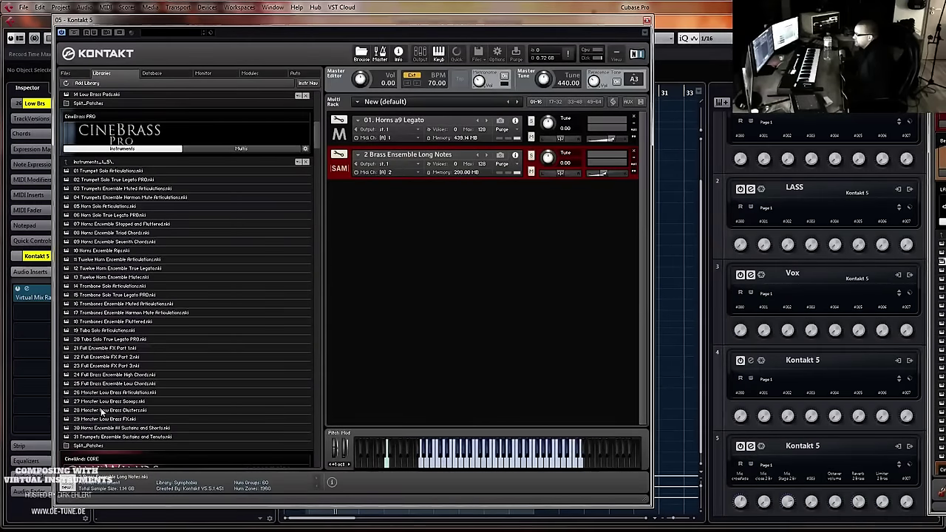
click(176, 391)
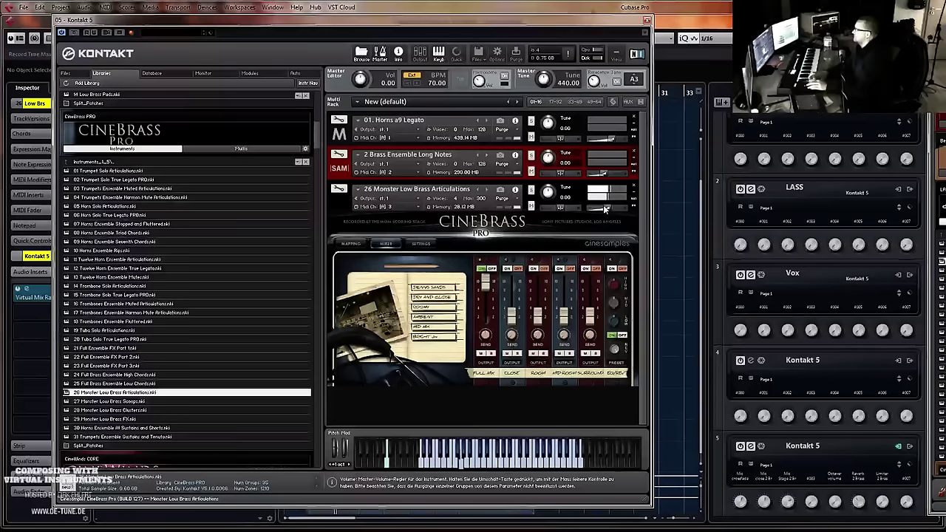
Replace the Monster Low Brass Articulations patch with Brass Lo - Legato from the Albion III Iceni library
click(145, 148)
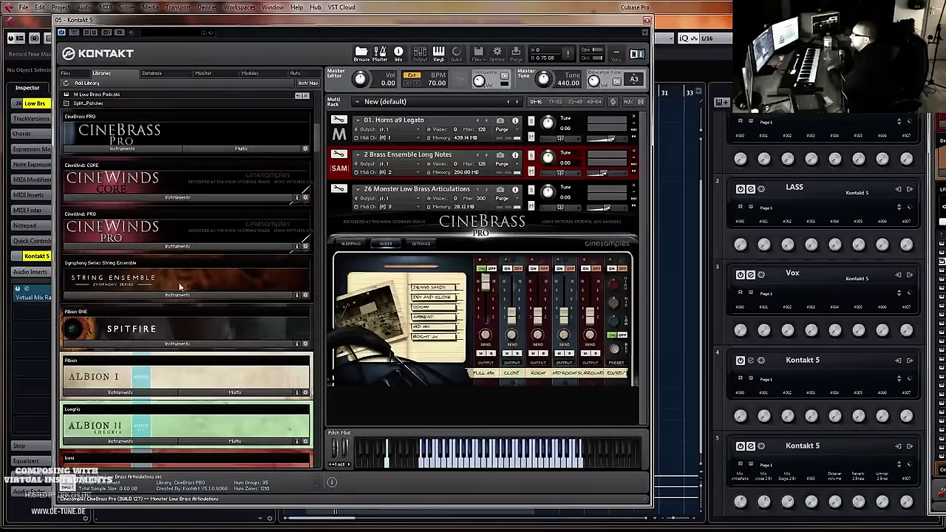
scroll(163, 295, down, 3)
click(122, 376)
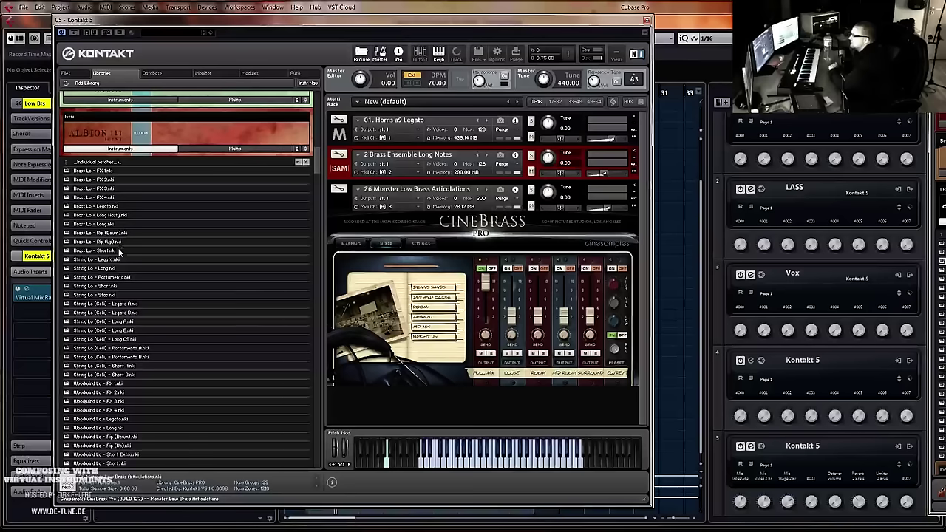
click(111, 207)
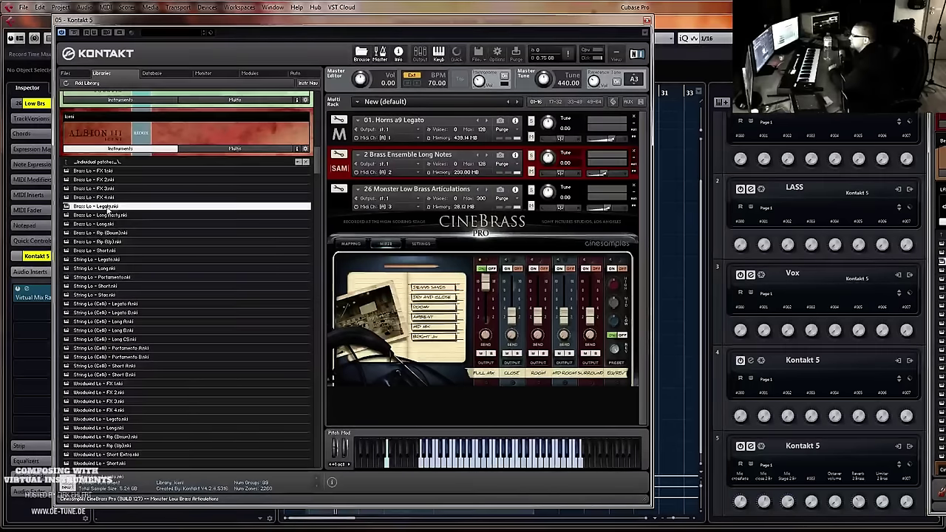
drag(456, 201, 455, 200)
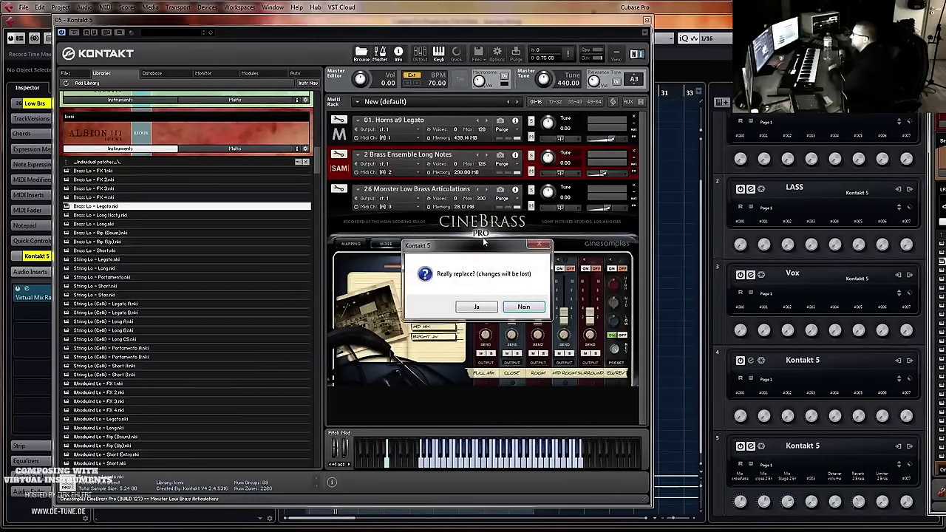
click(477, 308)
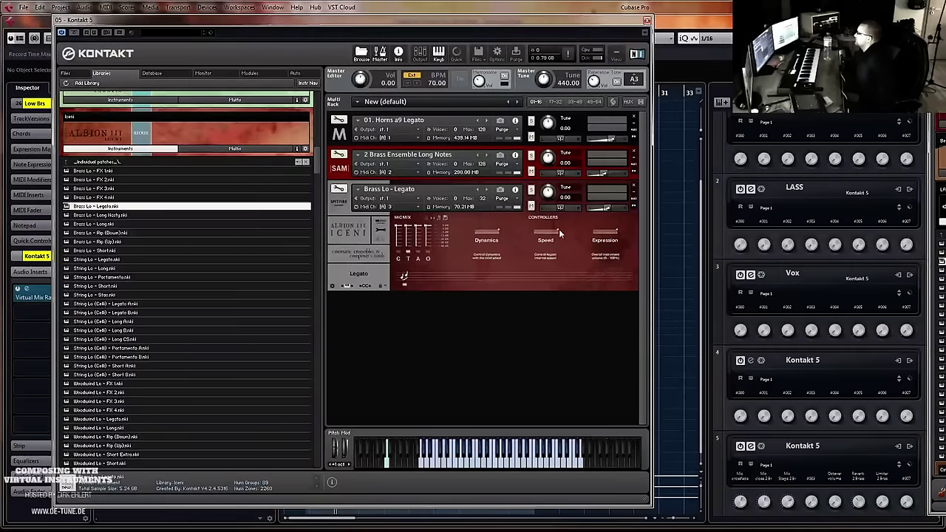
Enable the C and A microphones on the Brass Lo - Legato patch and close the Kontakt window
click(400, 253)
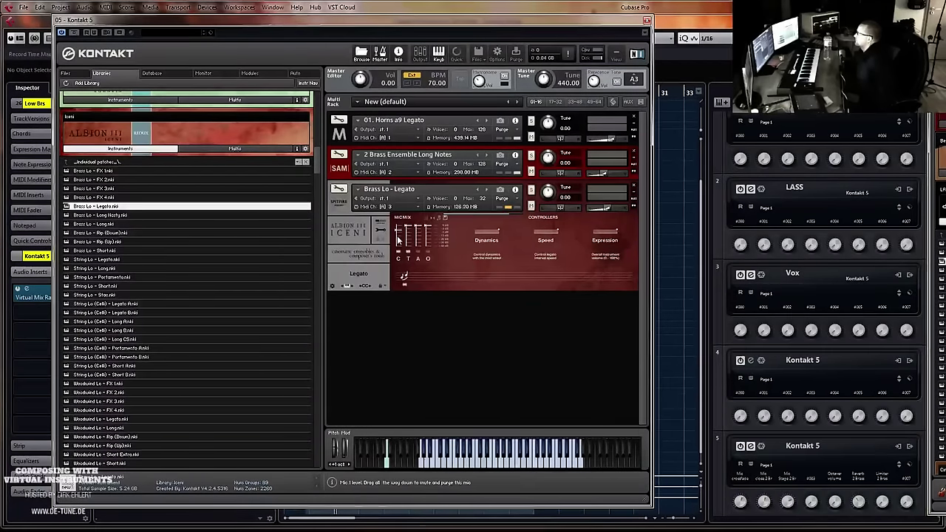
click(418, 254)
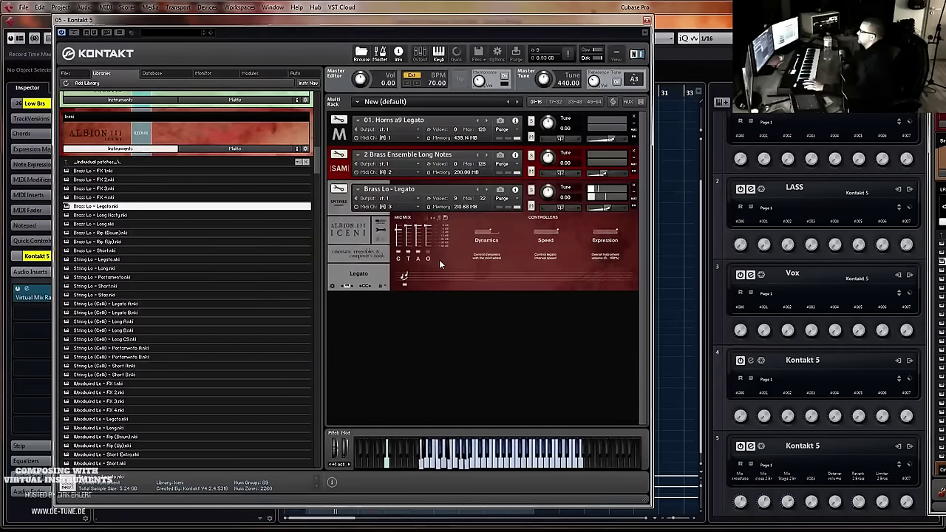
click(648, 21)
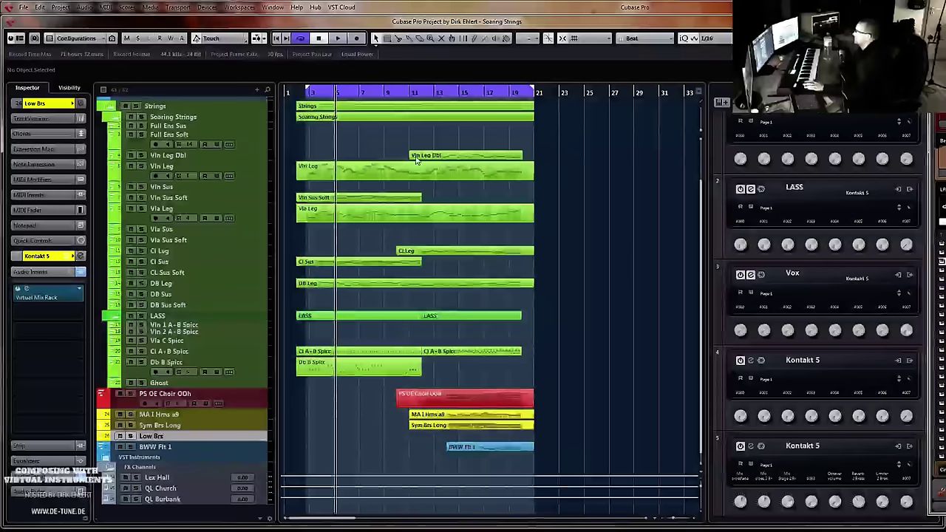
click(410, 93)
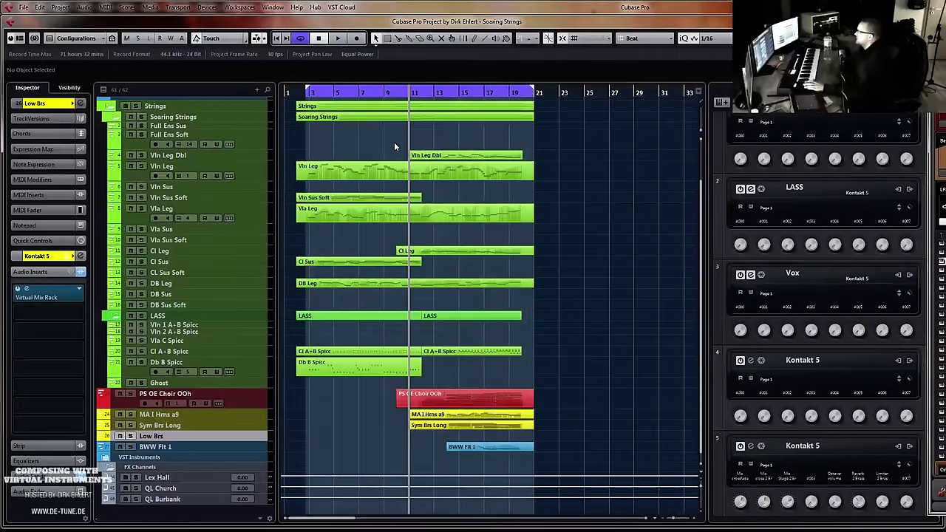
key(KP_Multiply)
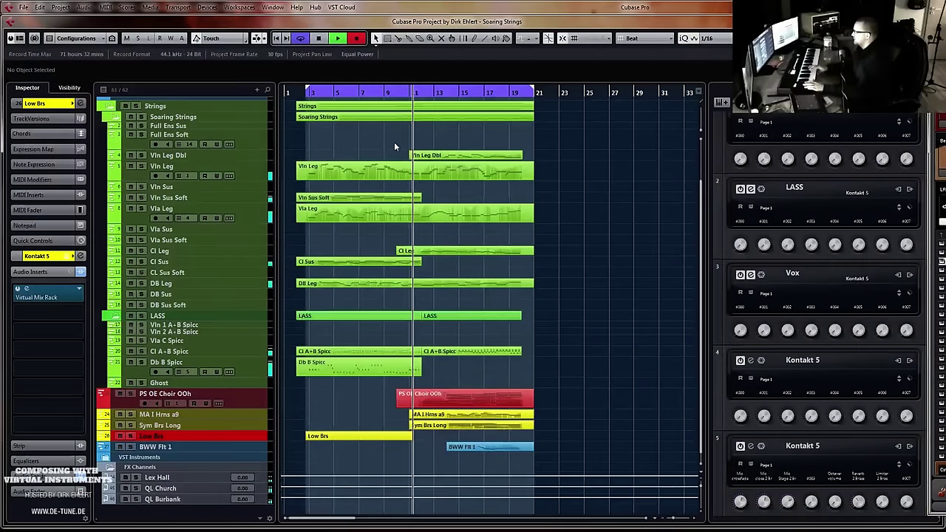
key(space)
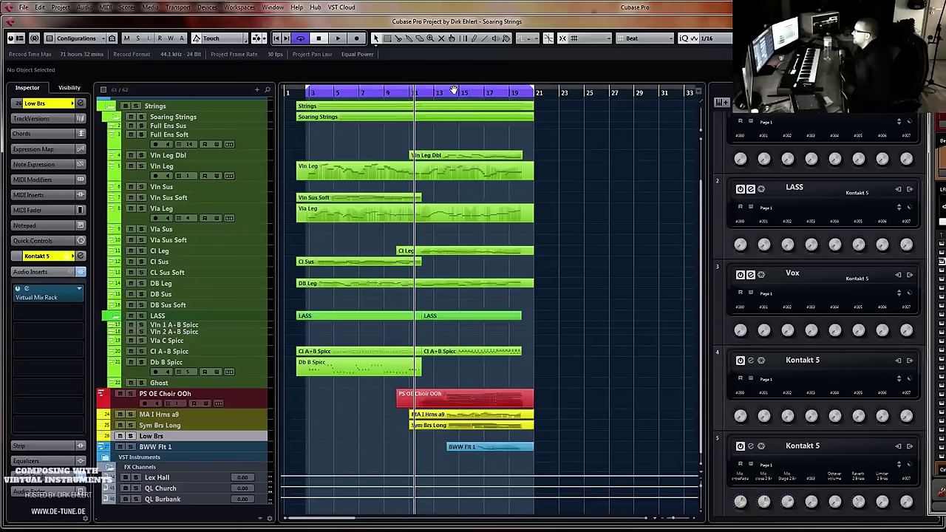
Turn off cycle playback and record a low brass line on Low Brs from bar 10 to about bar 20
key(KP_Divide)
click(398, 91)
key(KP_Multiply)
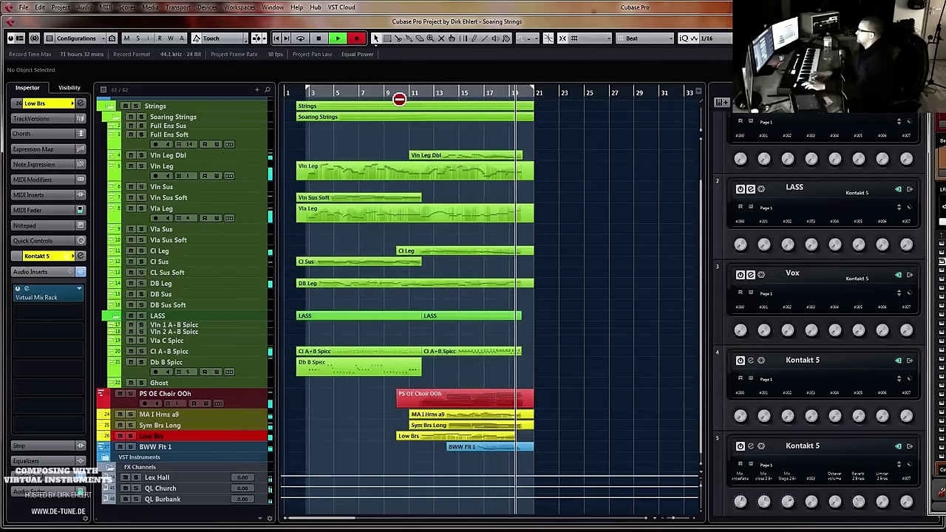
key(space)
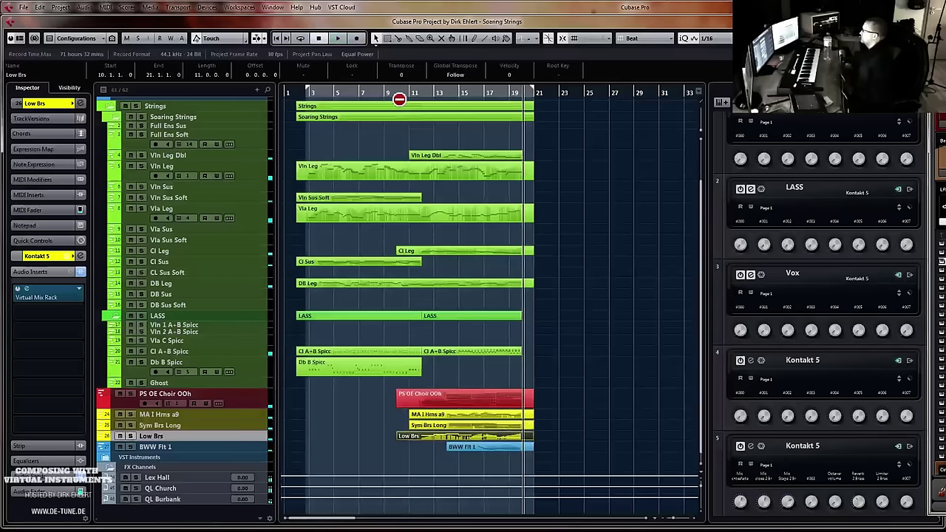
Move the BWW Flt 1 track into a new folder
scroll(573, 347, down, 1)
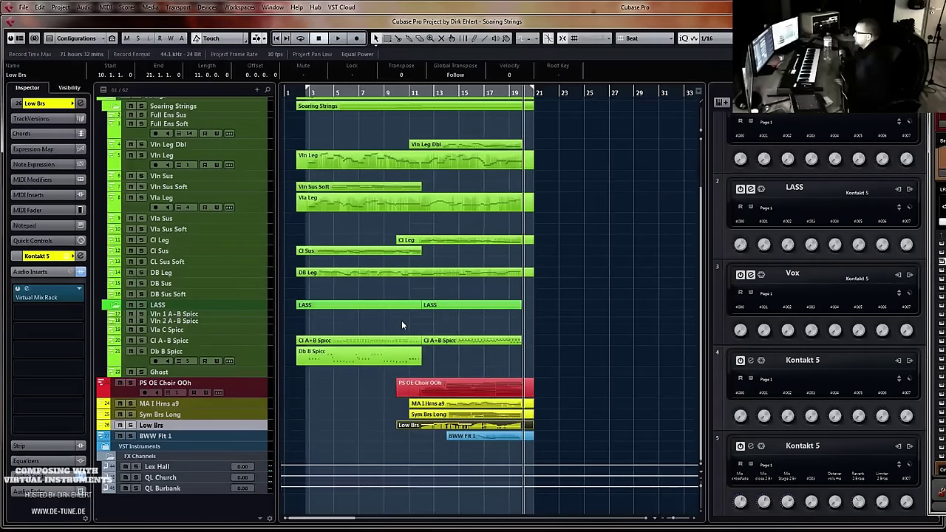
click(183, 436)
right_click(183, 437)
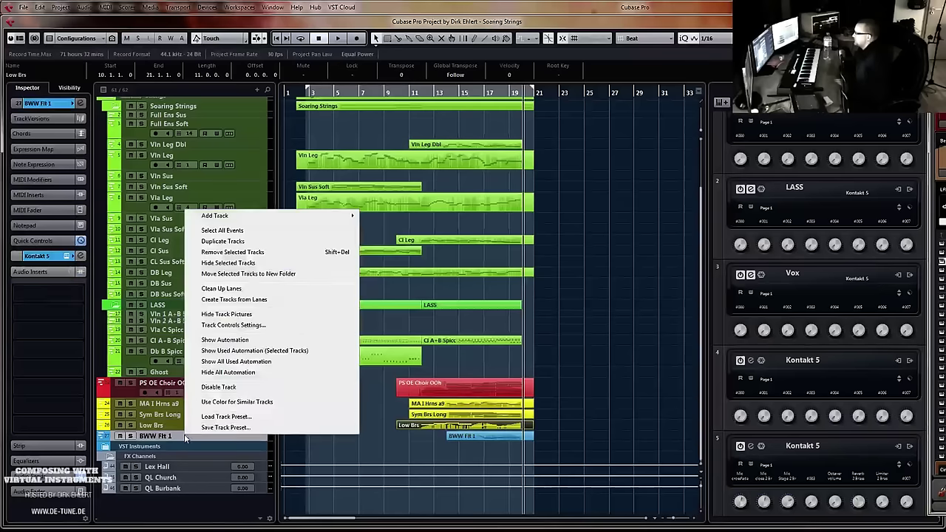
click(269, 275)
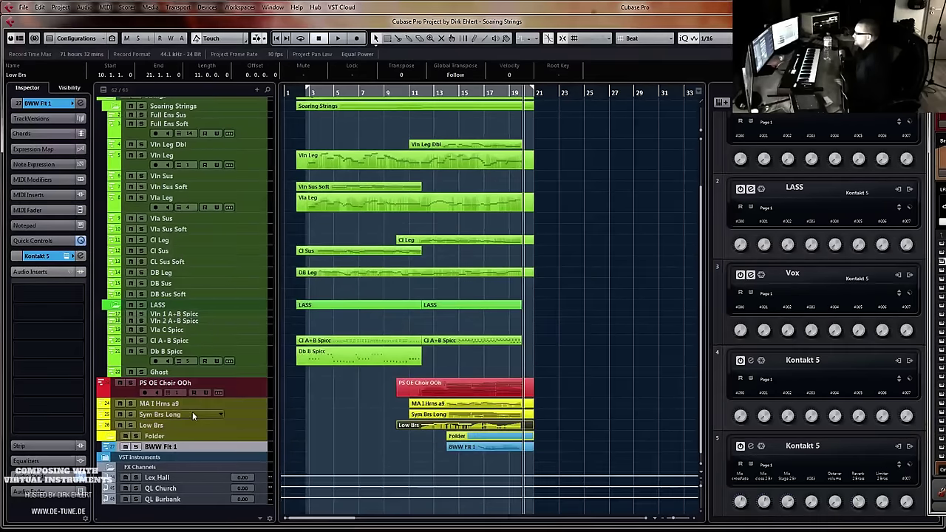
Colour the folder containing BWW Flt 1 light blue and rename it WW
click(157, 437)
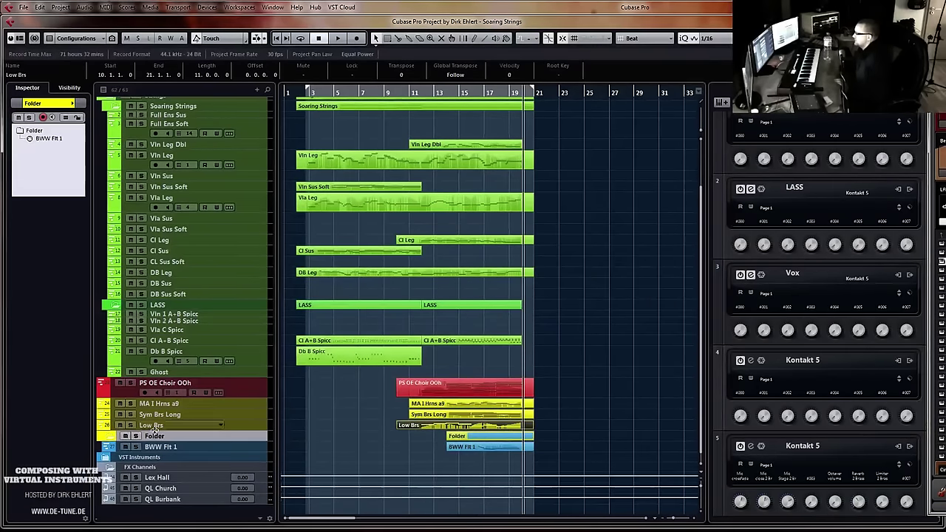
click(72, 102)
click(189, 103)
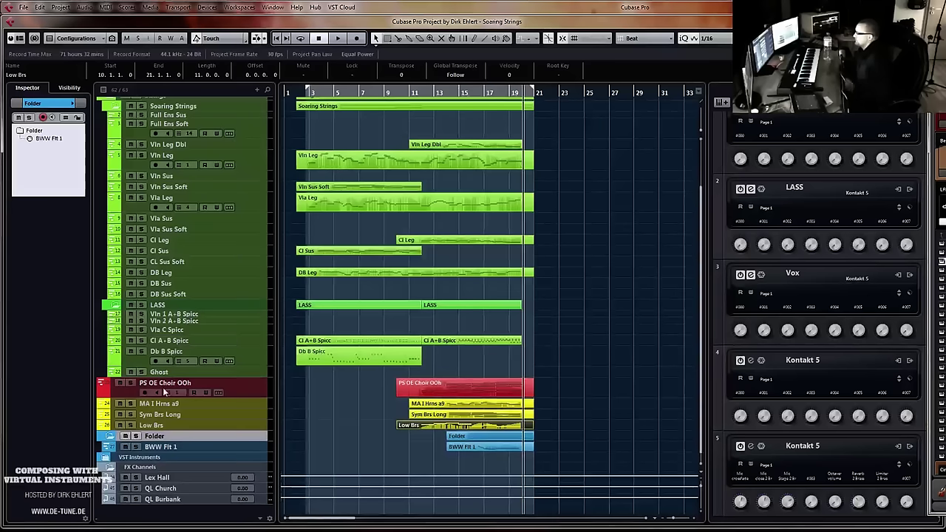
double_click(155, 436)
text(WW)
key(Return)
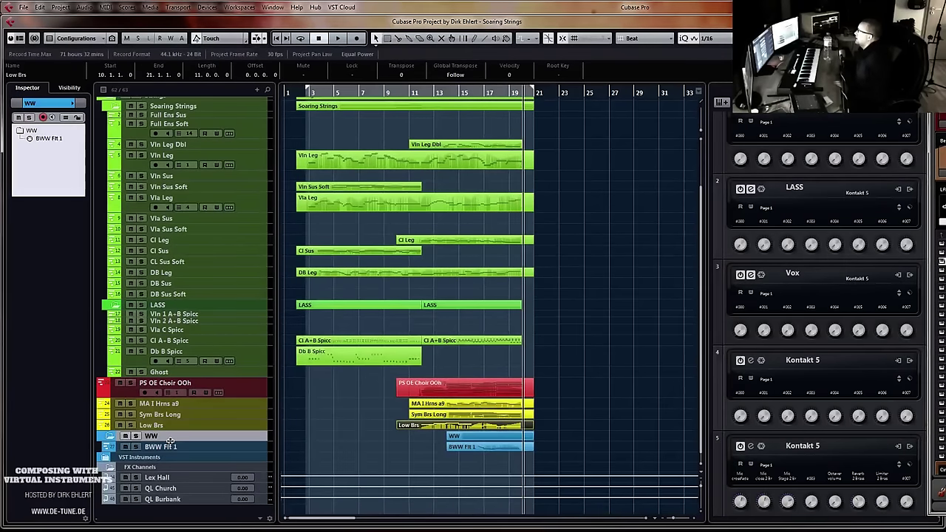
Move the MA I Hrns a9, Sym Brs Long and Low Brs tracks together into a new folder
click(183, 403)
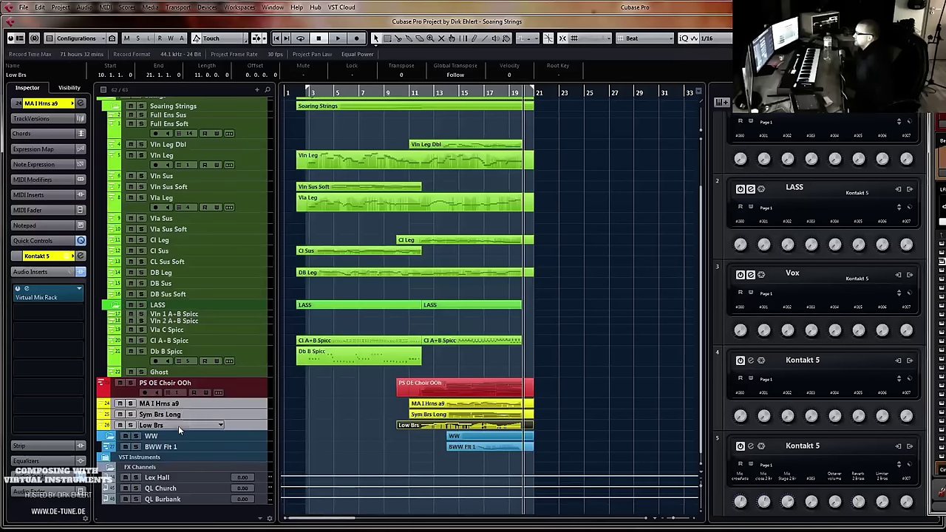
right_click(187, 410)
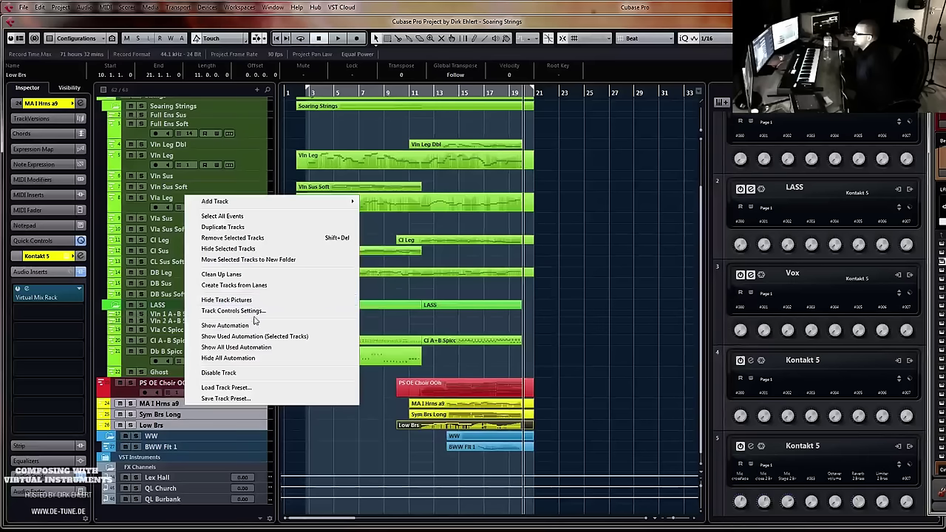
click(264, 260)
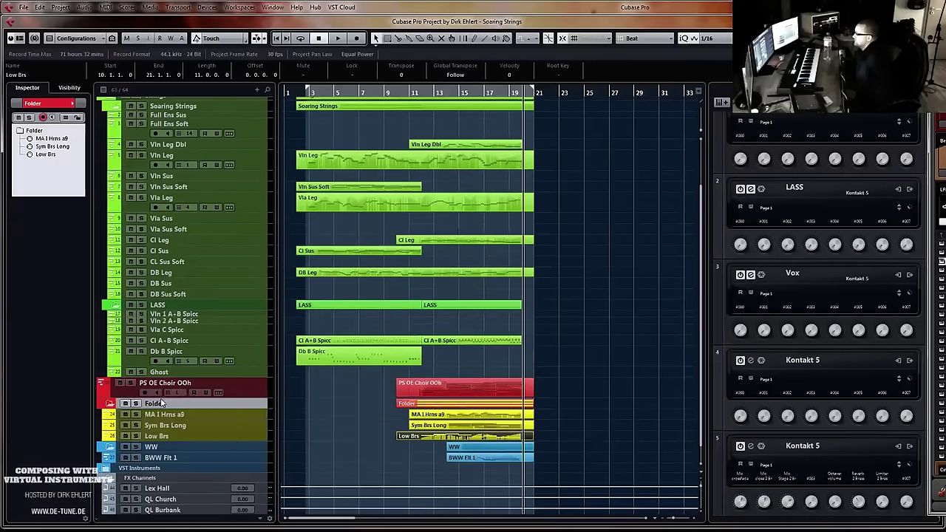
Colour the folder containing the three brass tracks yellow and rename it Brass
click(71, 105)
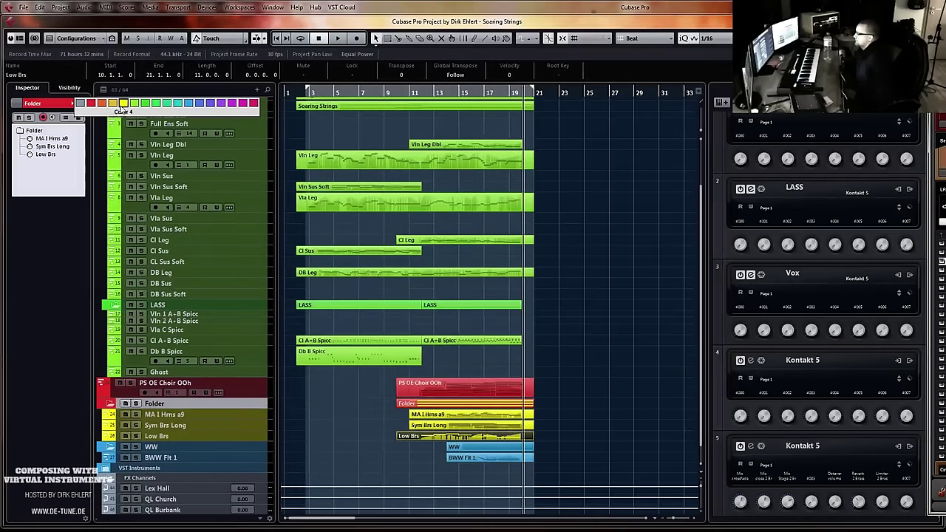
click(118, 103)
double_click(153, 405)
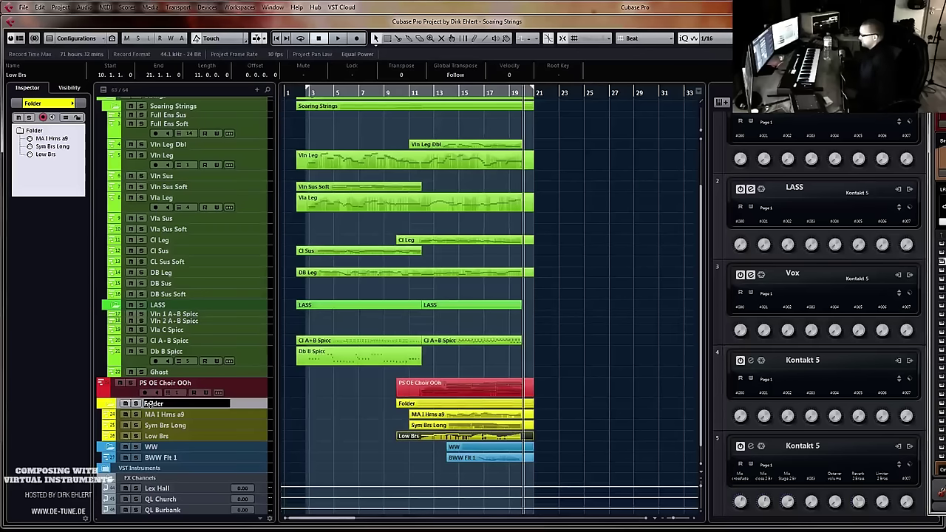
key(BackSpace)
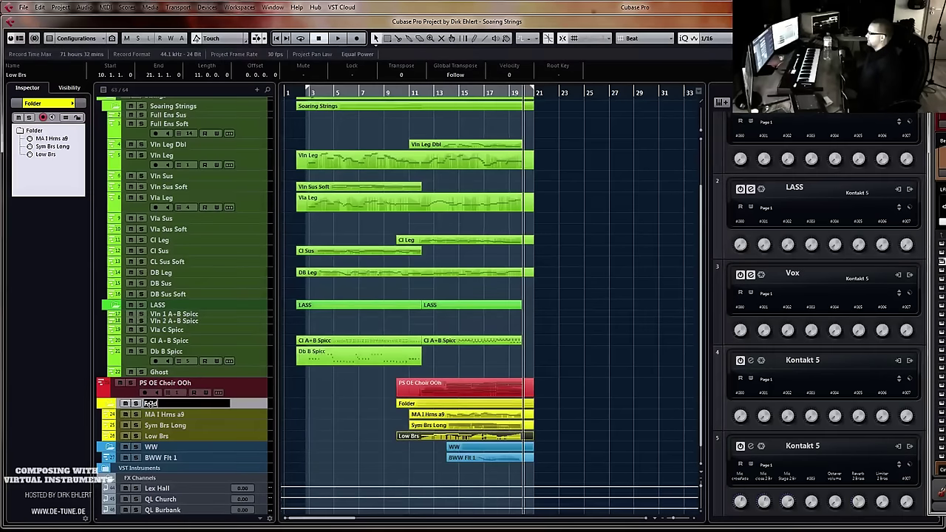
text(Brass)
key(Return)
Move the PS OE Choir OOh track into a new folder, coloured red and named Choir
right_click(122, 398)
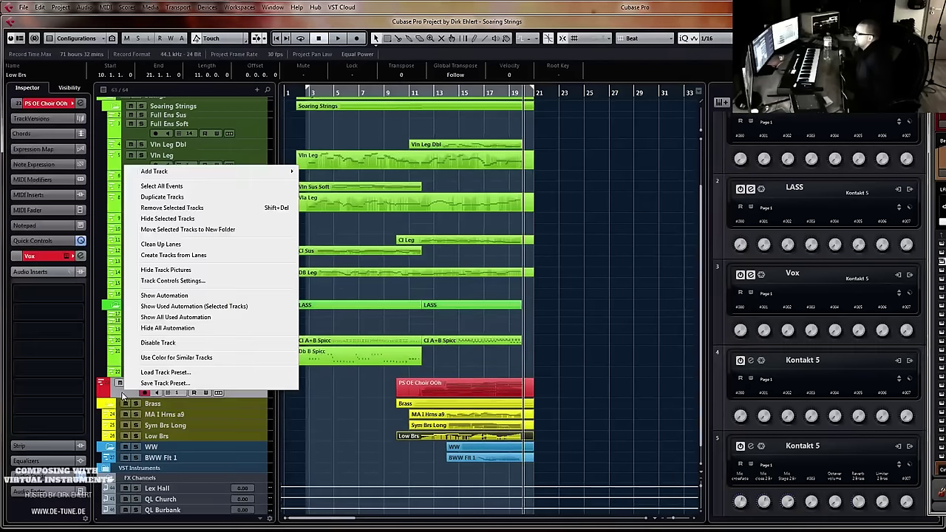
click(221, 229)
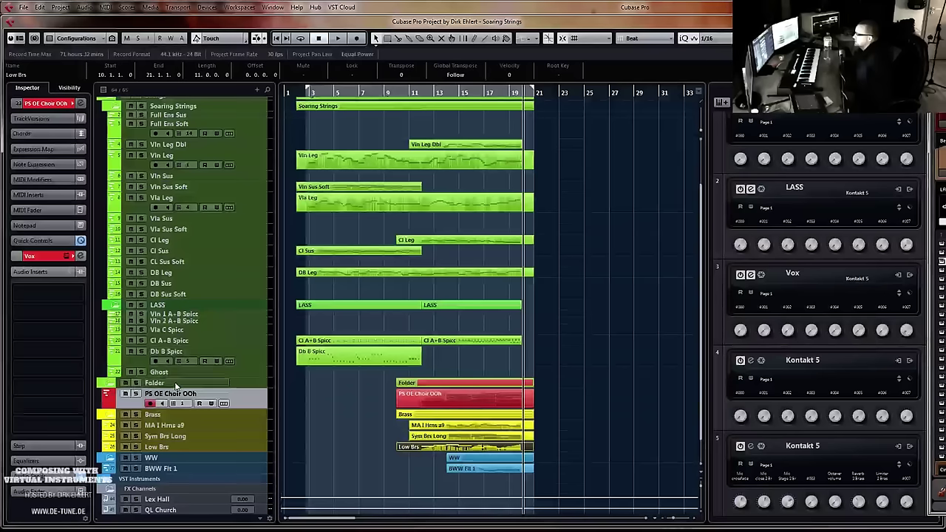
click(75, 104)
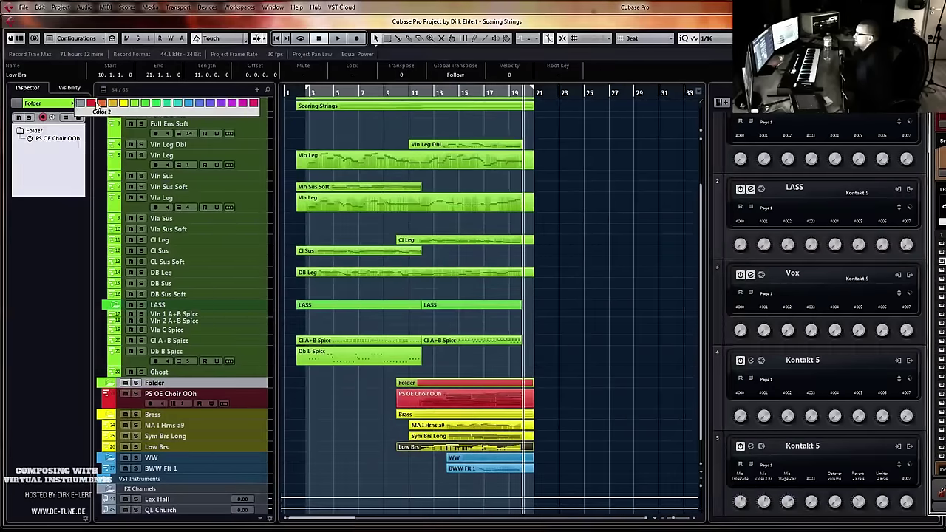
click(95, 108)
double_click(153, 382)
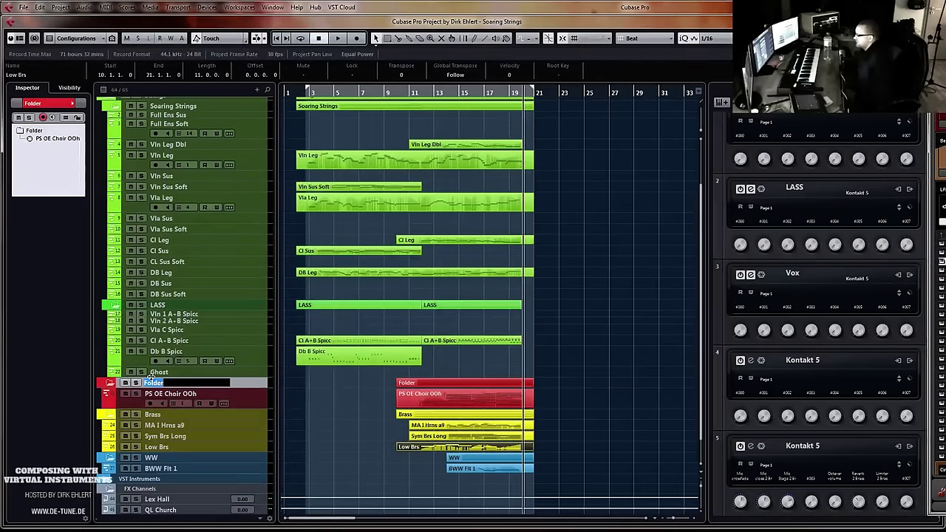
text(Choir)
key(Return)
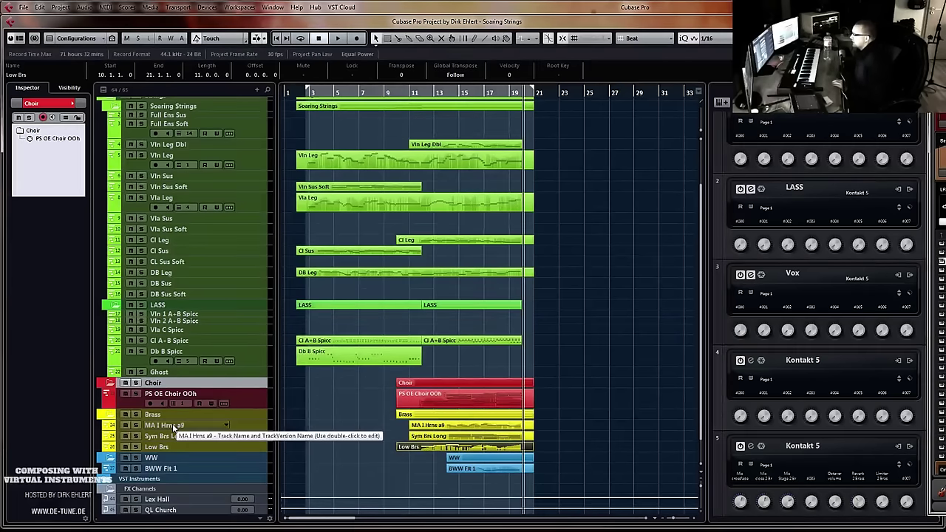
Add one MIDI track named Iceni WW Low Leg below BWW Flt 1 in the WW folder
right_click(167, 470)
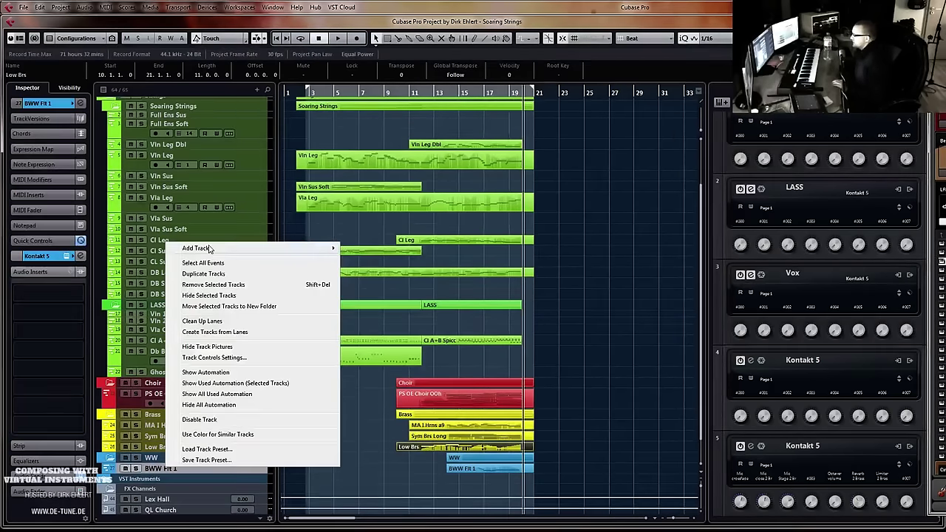
mouse_move(209, 249)
click(361, 270)
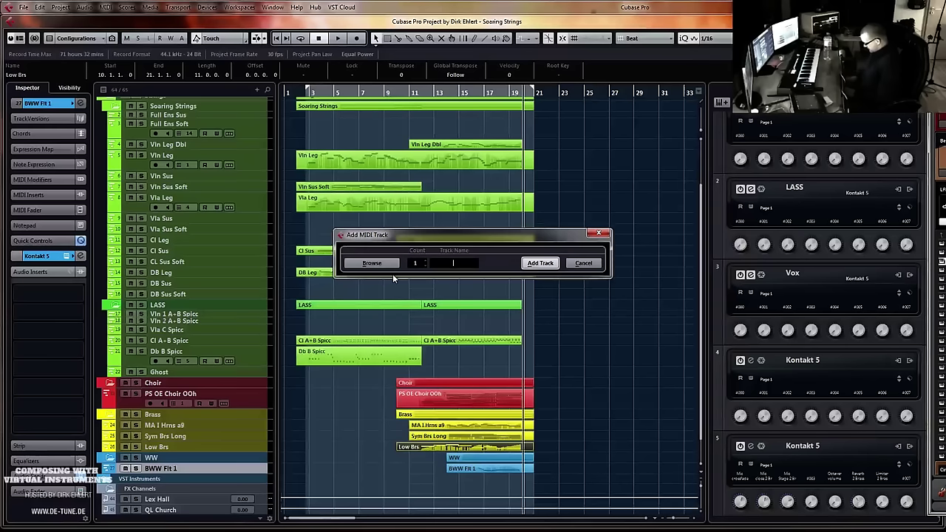
text(Iceni WW Low Leg)
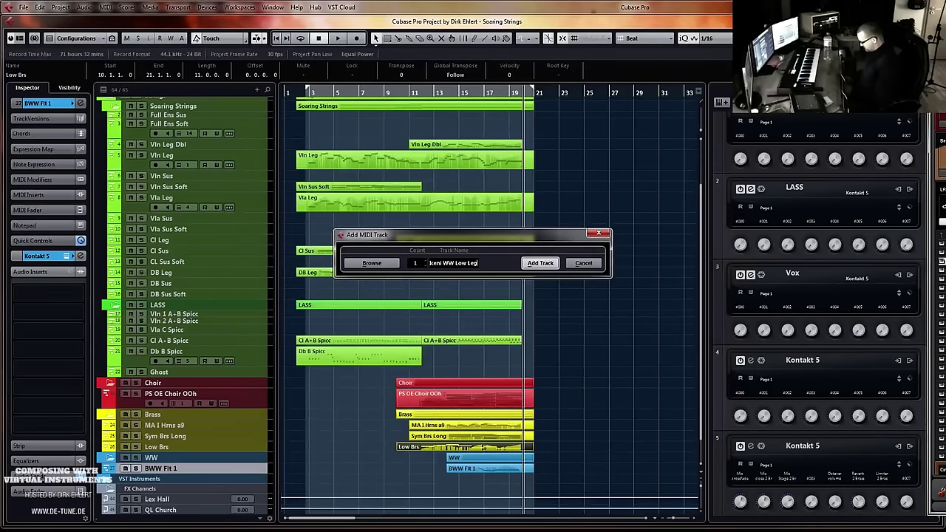
key(Return)
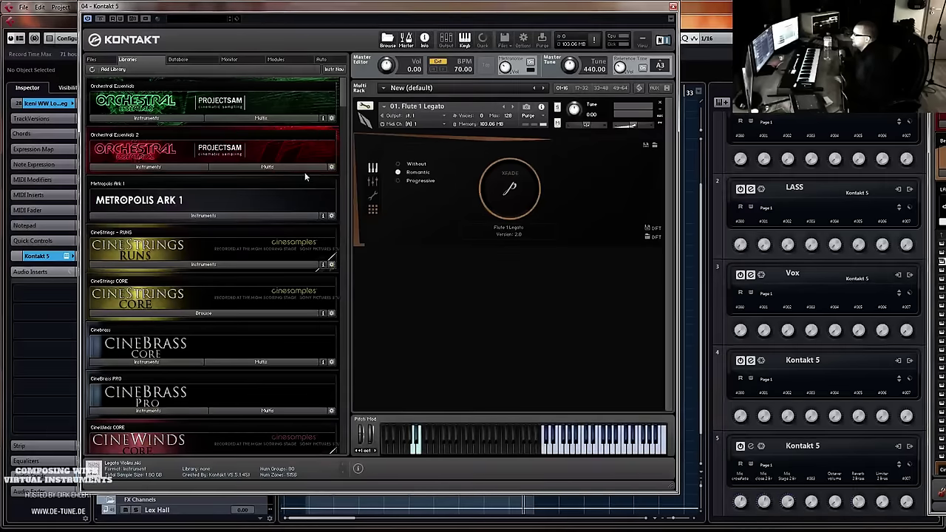
Load the Woodwind Lo - Legato patch from the Albion III Iceni individual patches into Kontakt
drag(342, 103, 342, 144)
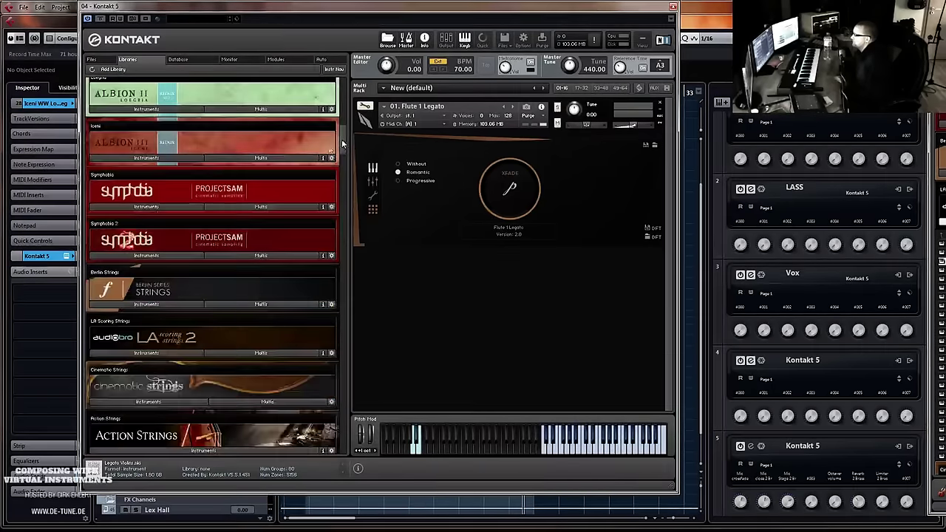
click(173, 161)
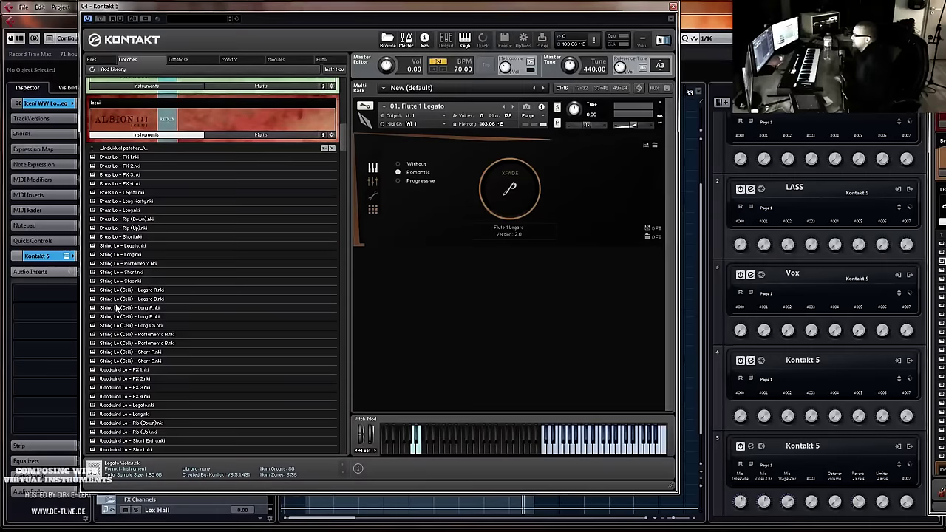
click(127, 405)
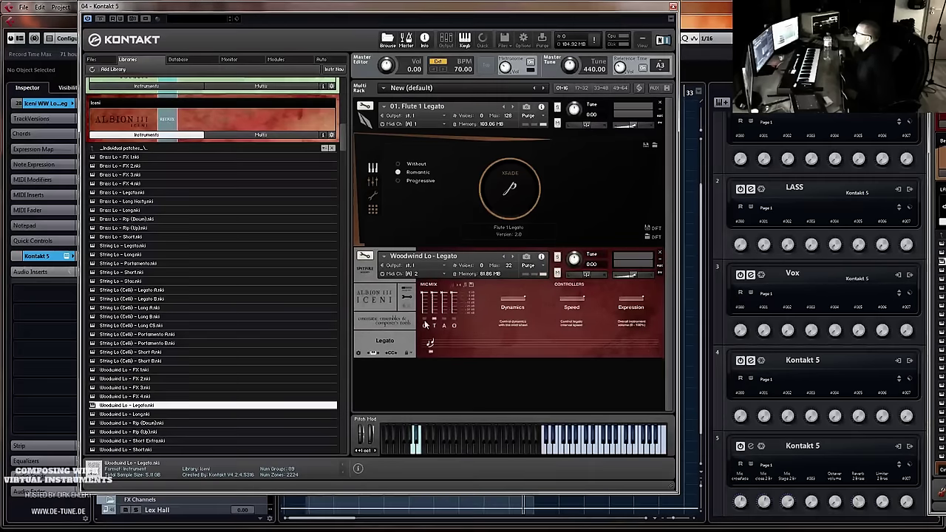
Enable the C and A microphones on the Woodwind Lo - Legato patch and close the Kontakt window
click(425, 322)
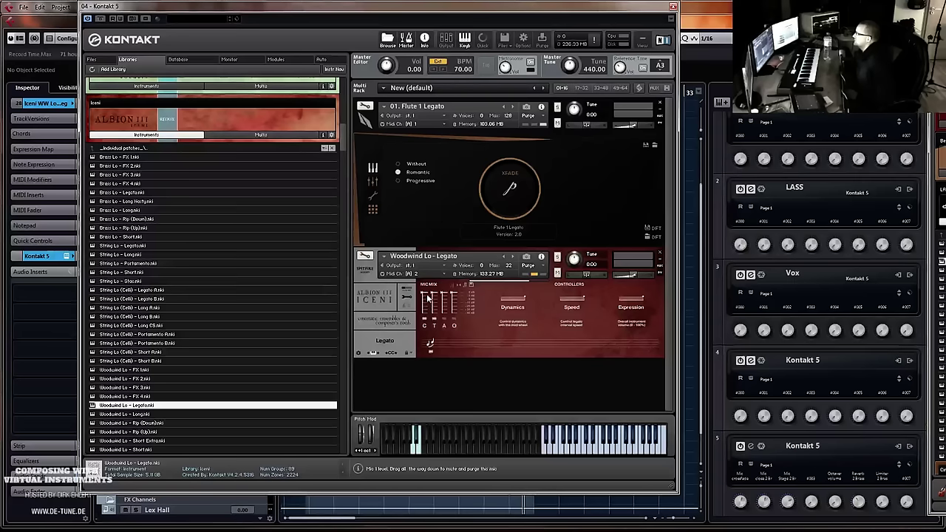
click(444, 321)
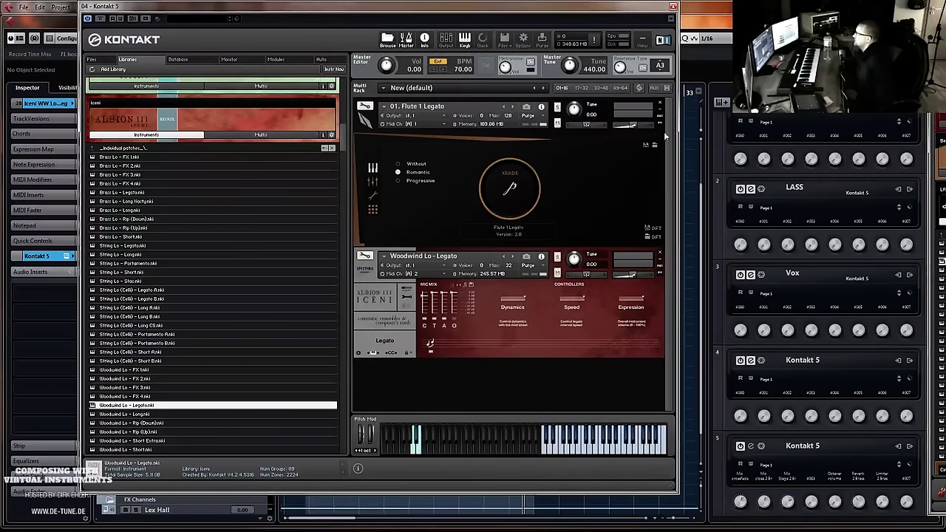
click(674, 6)
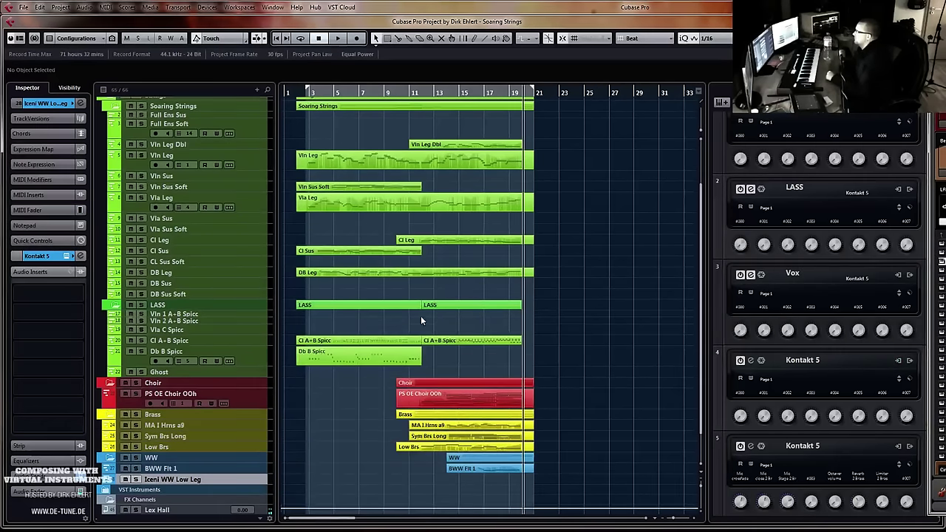
Record a low woodwind line on Iceni WW Low Leg from bar 10 to about bar 20
click(404, 92)
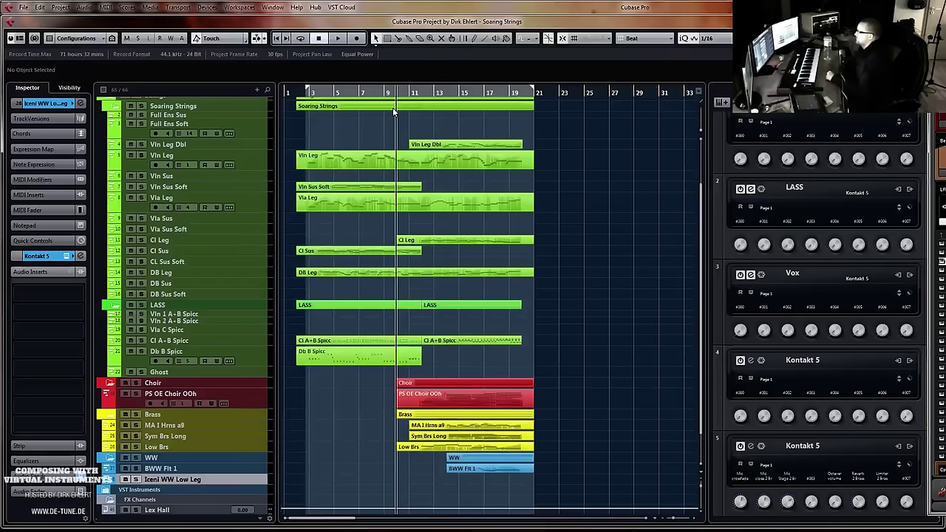
key(KP_Multiply)
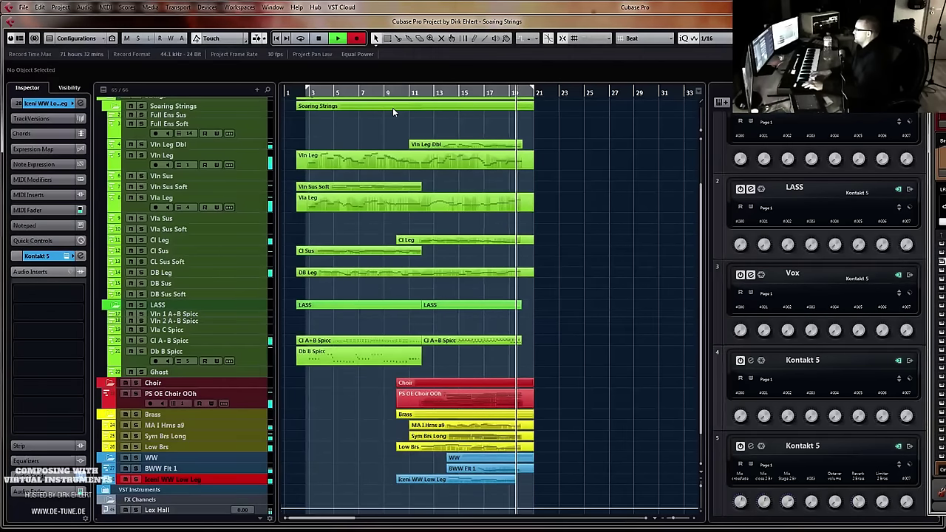
key(space)
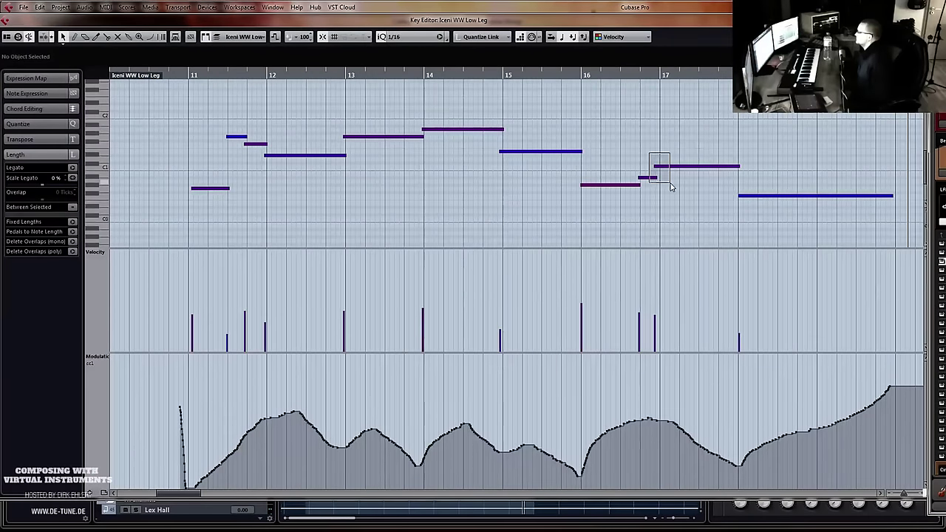
Set the quantize value to 1/8, align the recorded woodwind notes at bars 11 and 17 to the barlines, and close the Key Editor
drag(670, 187, 671, 191)
click(418, 36)
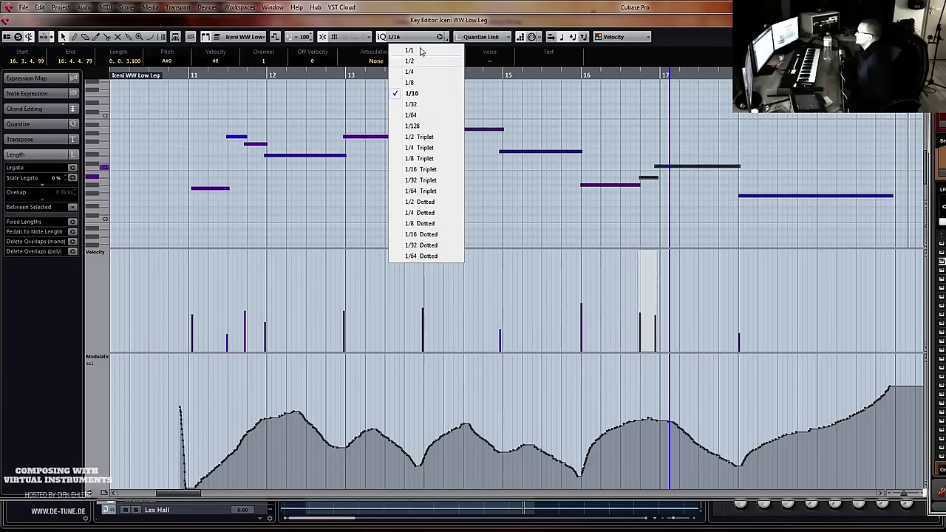
click(420, 83)
click(664, 155)
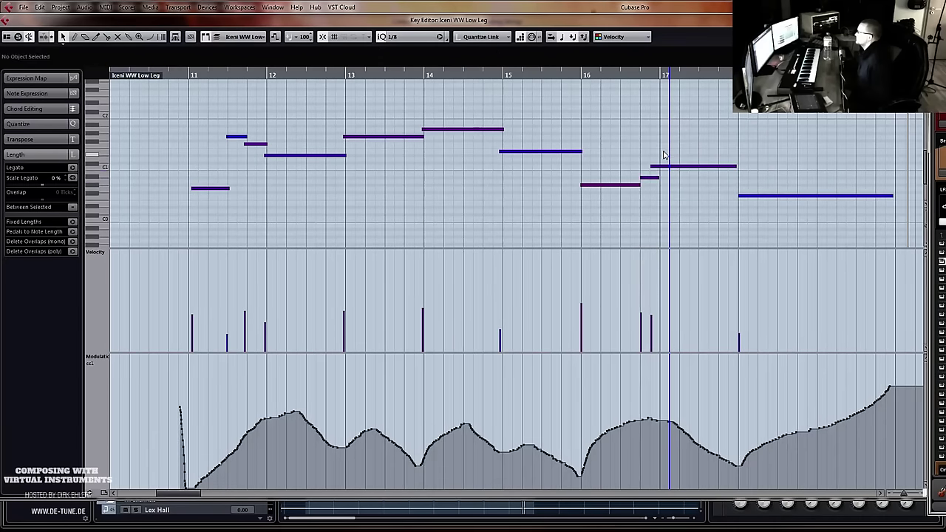
mouse_move(651, 167)
mouse_down()
mouse_move(660, 175)
mouse_move(659, 167)
mouse_up()
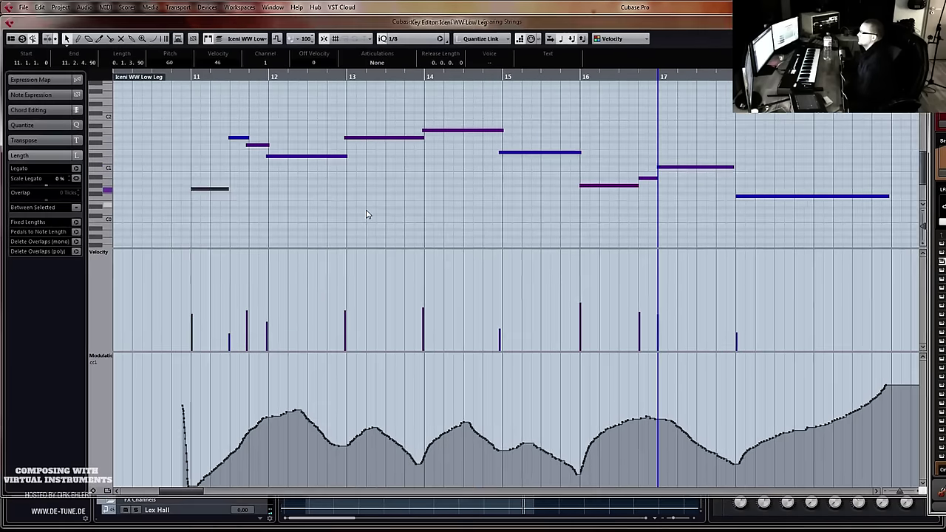
key(Return)
key(Return)
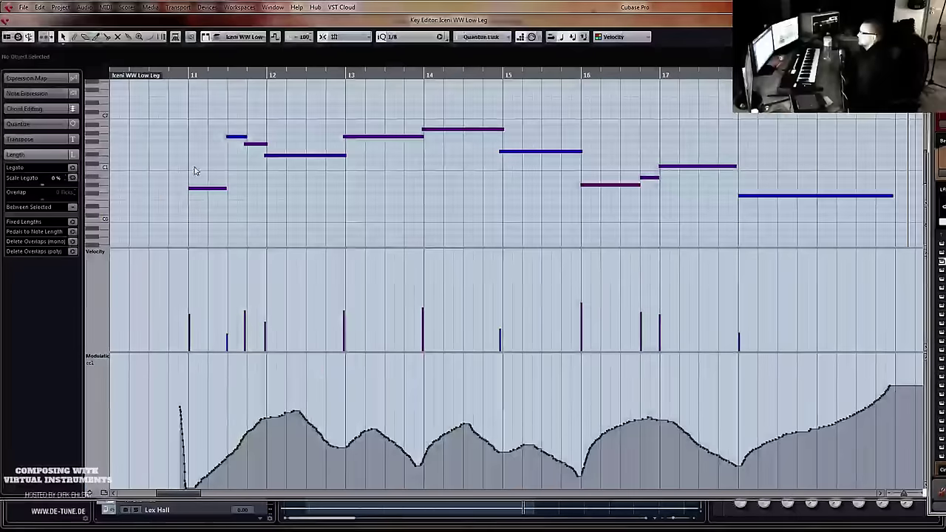
key(Return)
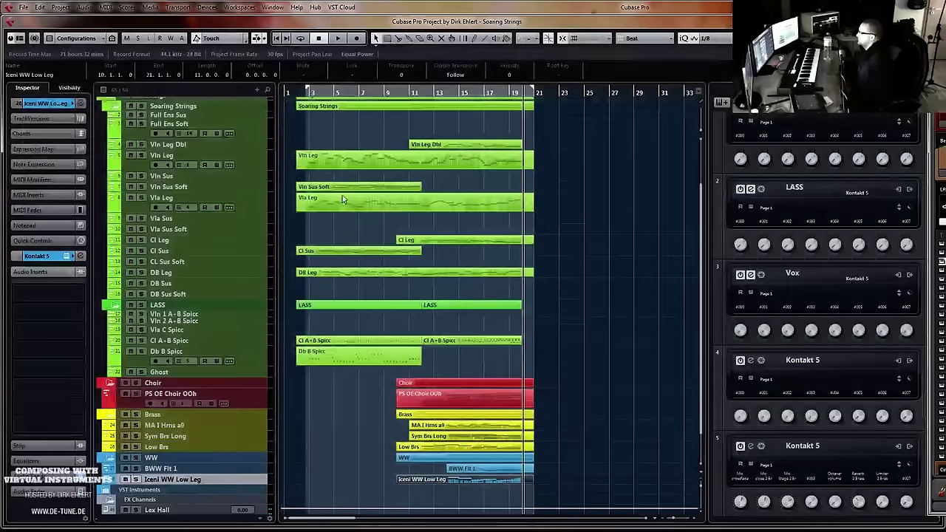
Play the arrangement from bar 10 to check the new woodwind line, and return the playhead to about bar 19
double_click(401, 92)
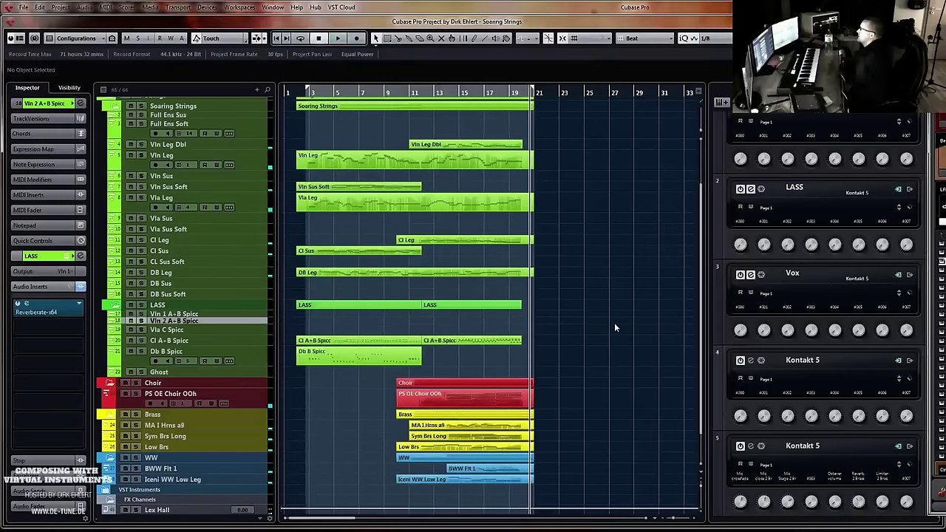
click(509, 91)
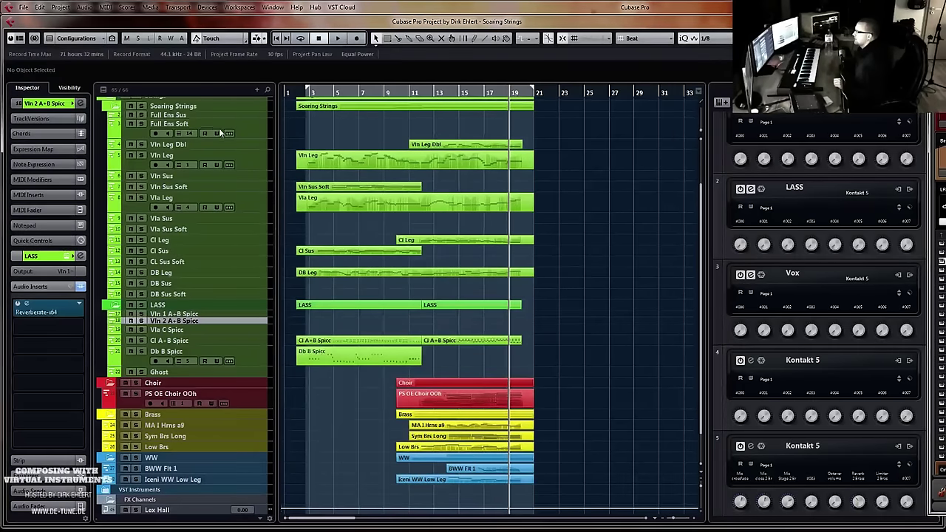
Add a new MIDI track directly below Full Ens Soft in the Soaring Strings folder
right_click(178, 118)
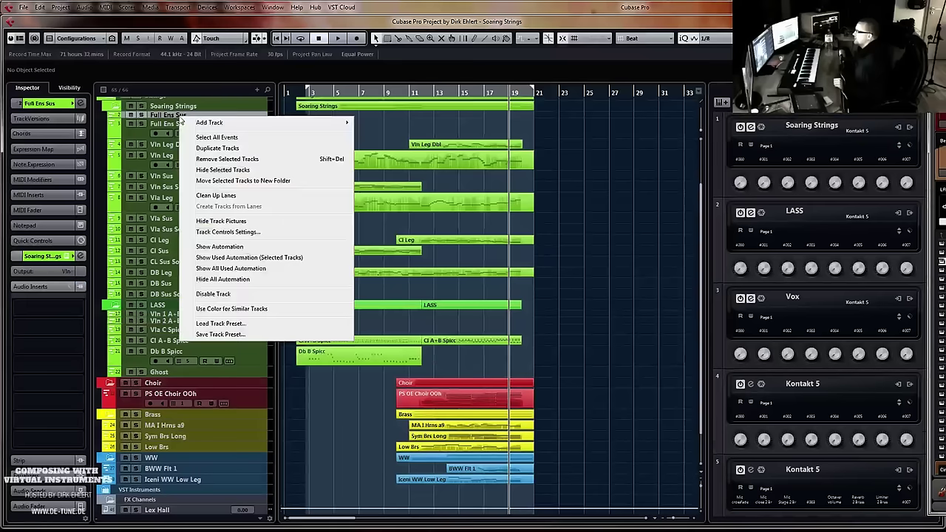
click(169, 117)
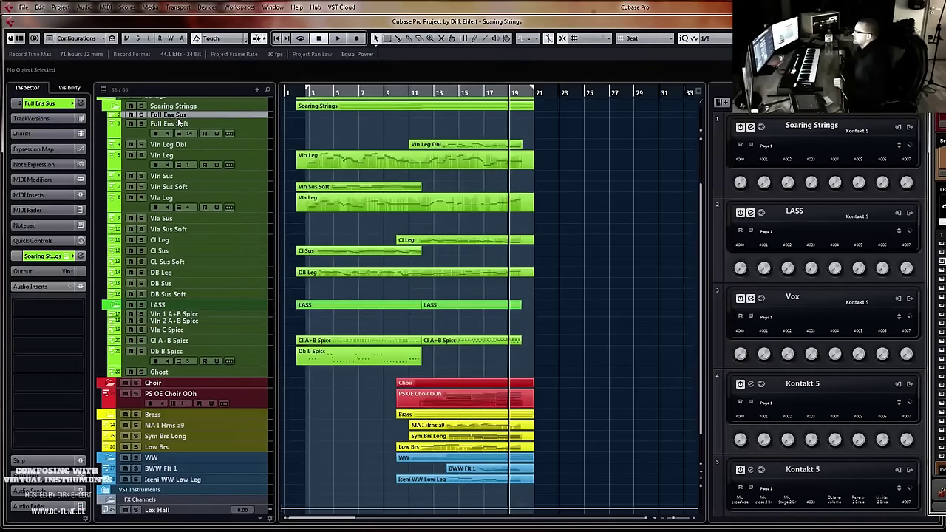
click(180, 124)
right_click(180, 122)
mouse_move(274, 127)
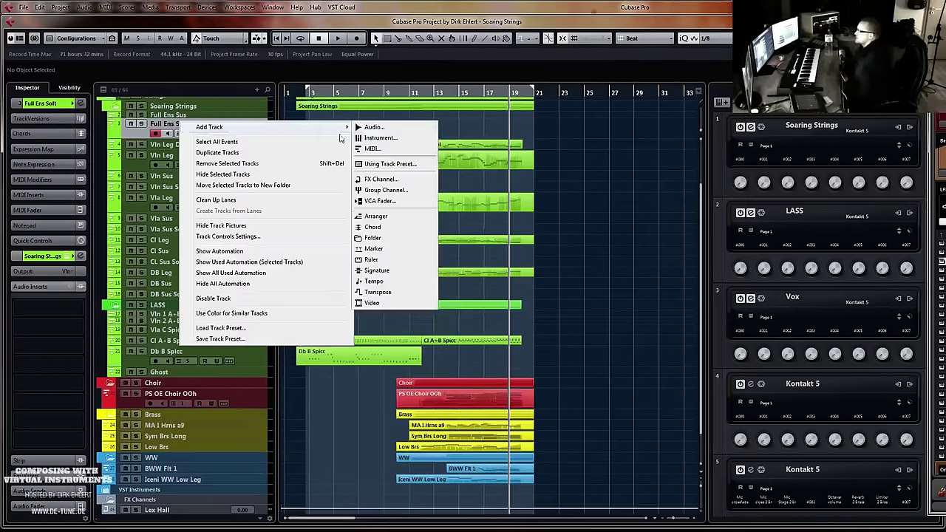
click(369, 149)
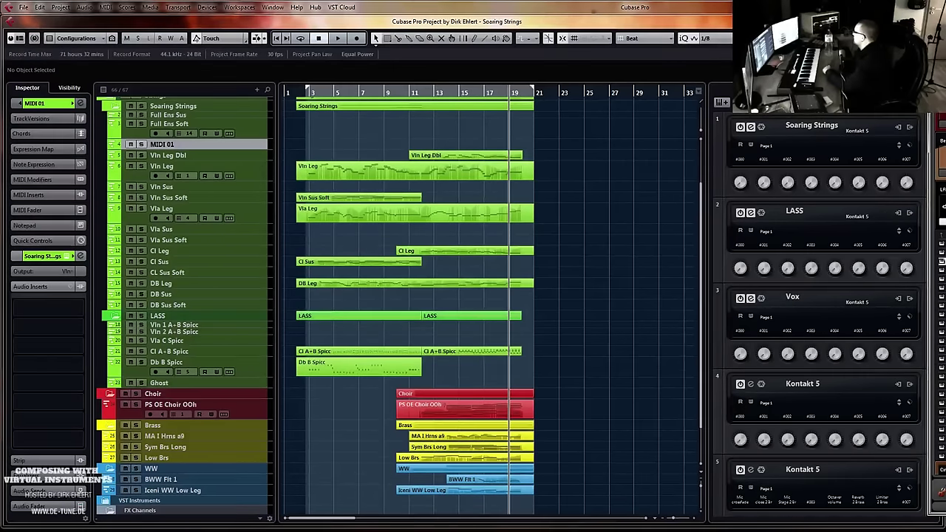
Load the 01-Major Scales patch from the CineStrings RUNS library into the Soaring Strings Kontakt instance
click(751, 128)
drag(752, 68, 574, 22)
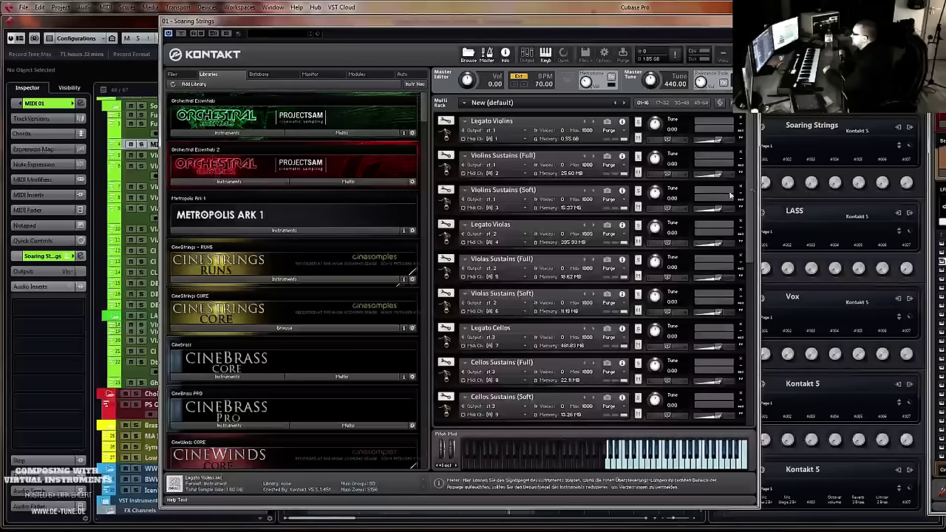
drag(750, 185, 754, 367)
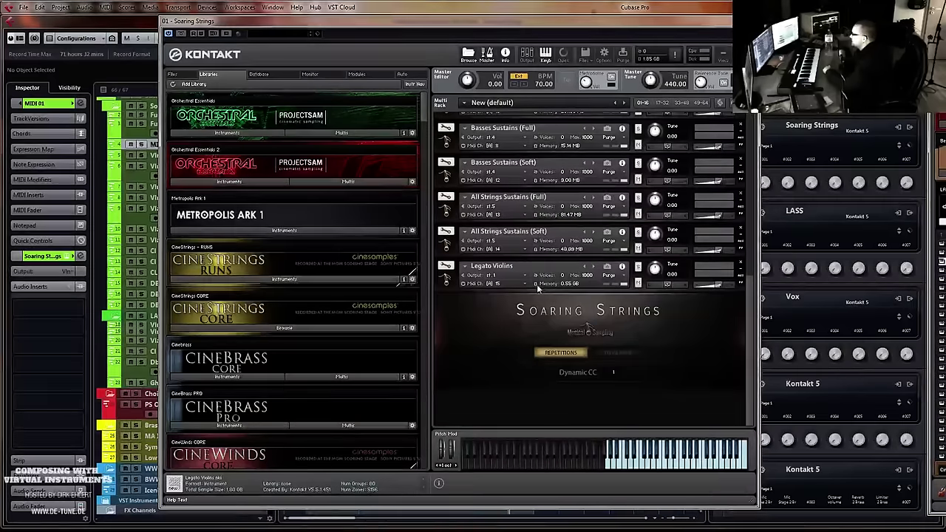
click(445, 267)
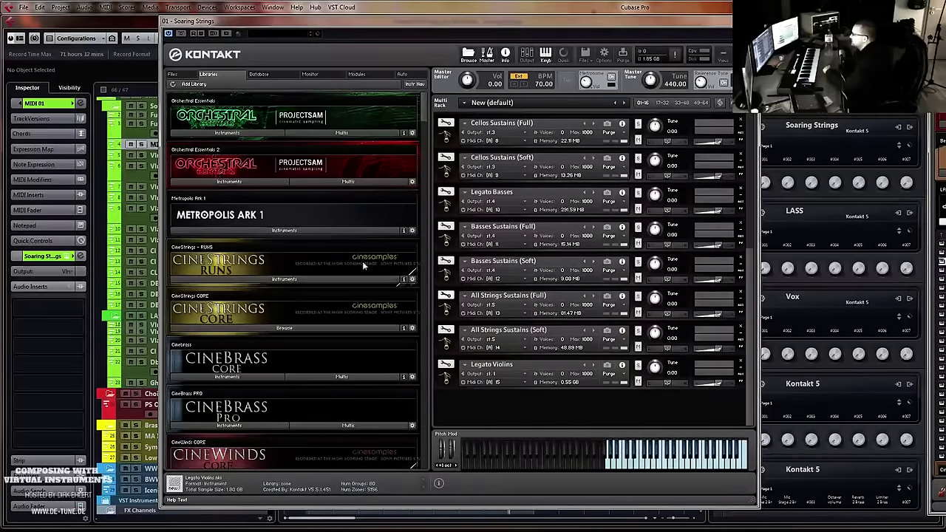
click(205, 280)
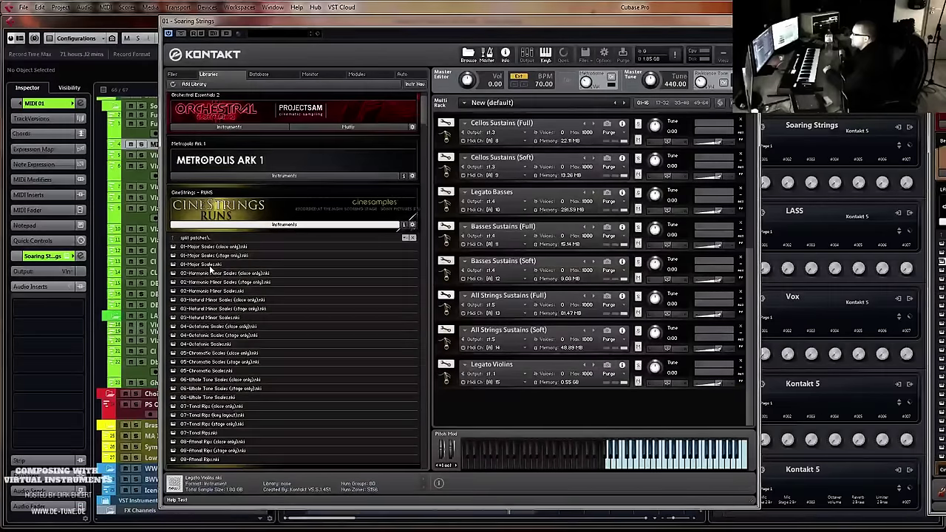
click(207, 264)
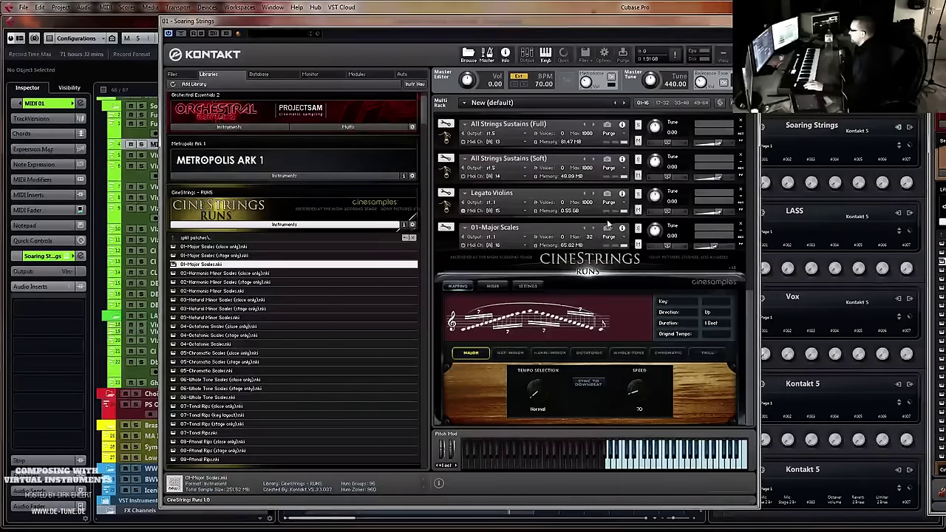
click(606, 223)
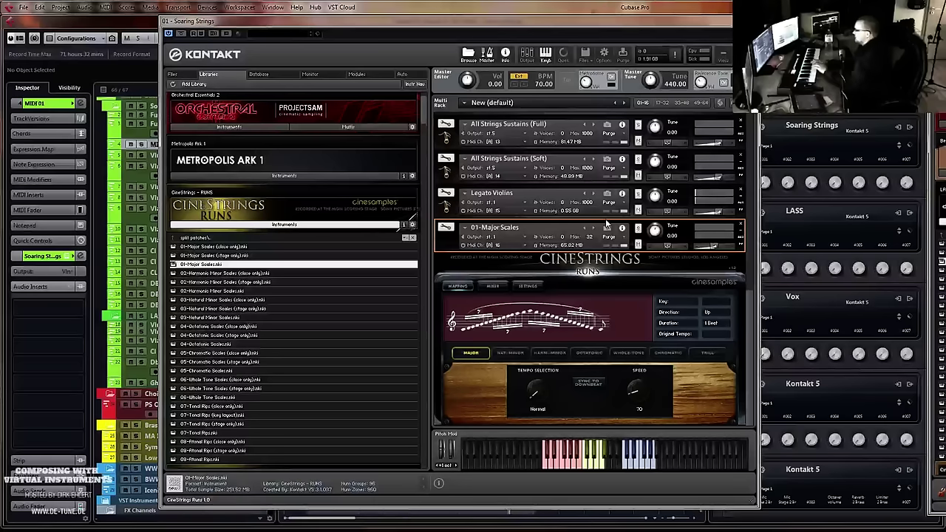
Set both the MIDI 01 track and the 01-Major Scales patch to MIDI channel 16, and close the Kontakt window
click(59, 103)
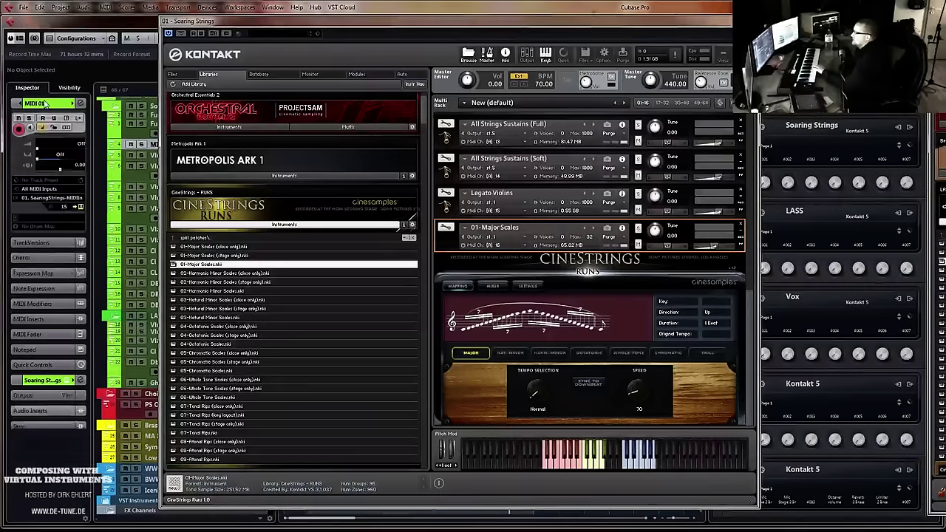
click(65, 207)
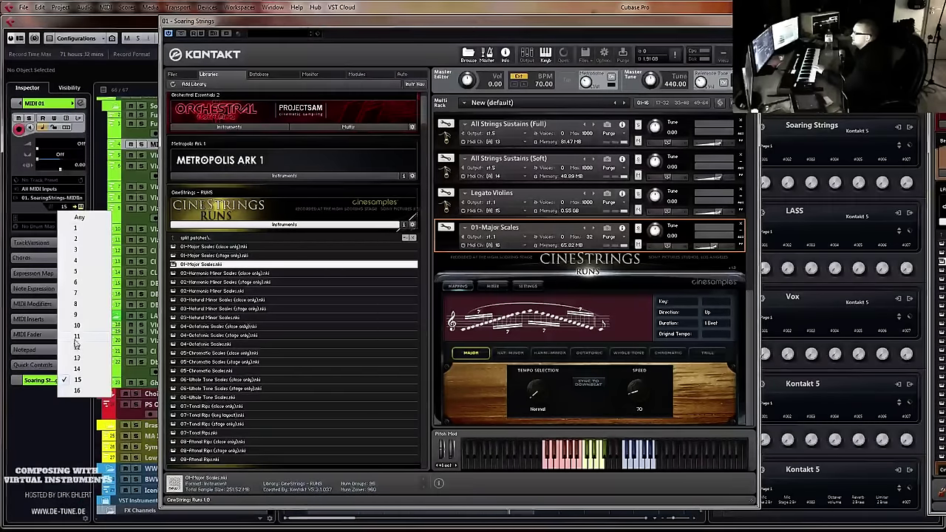
click(77, 390)
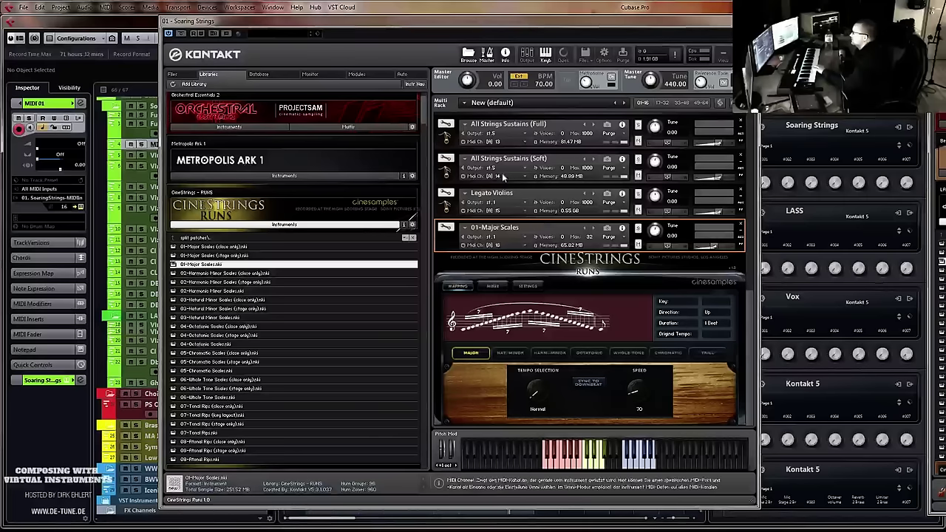
click(501, 245)
click(503, 291)
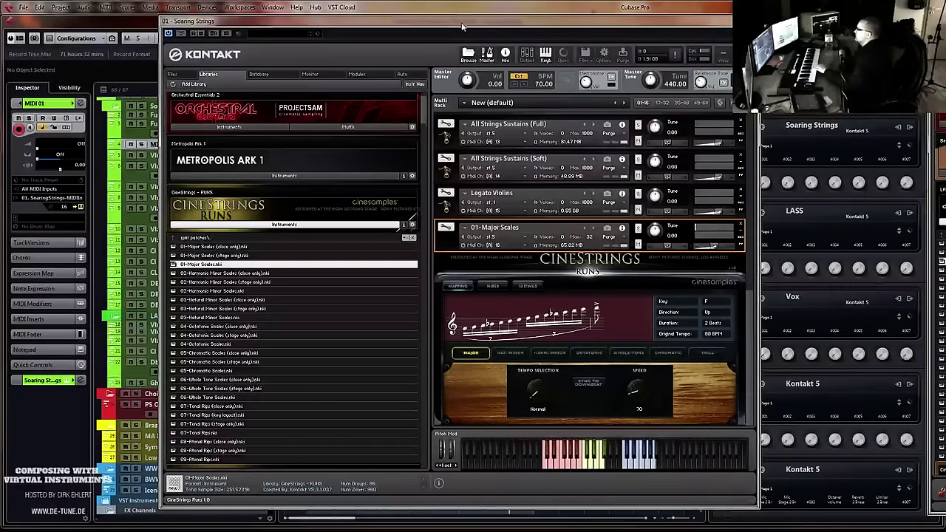
key(ctrl+w)
Play along from about bar 19, capture the performed string run as a part on MIDI 01, and check its note in the Key Editor
click(473, 92)
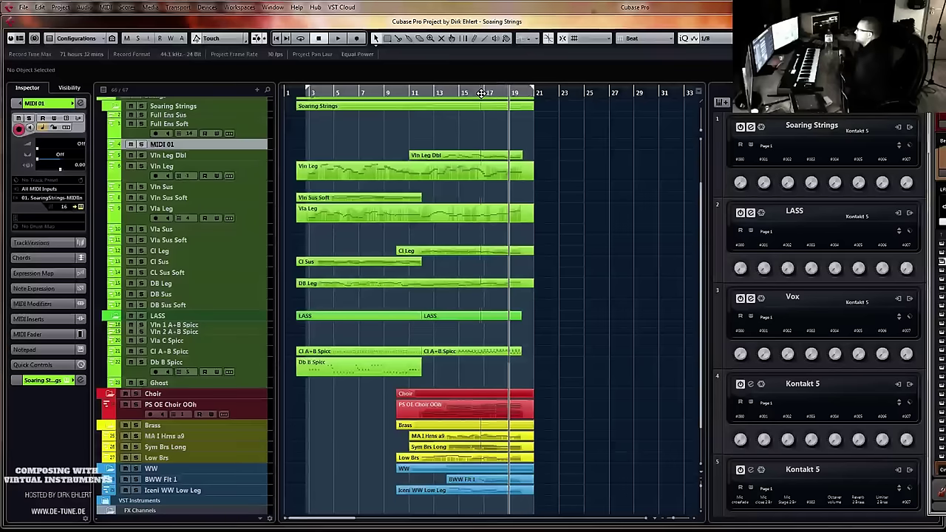
key(space)
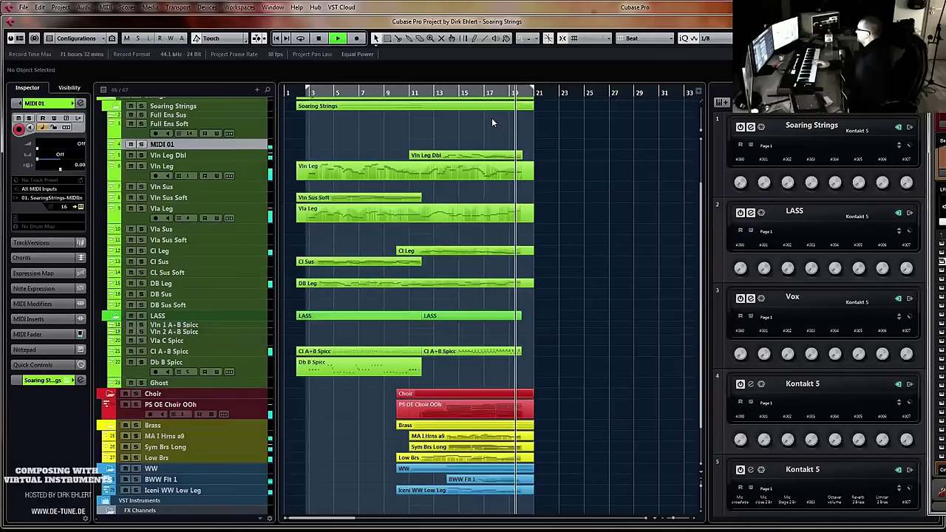
key(space)
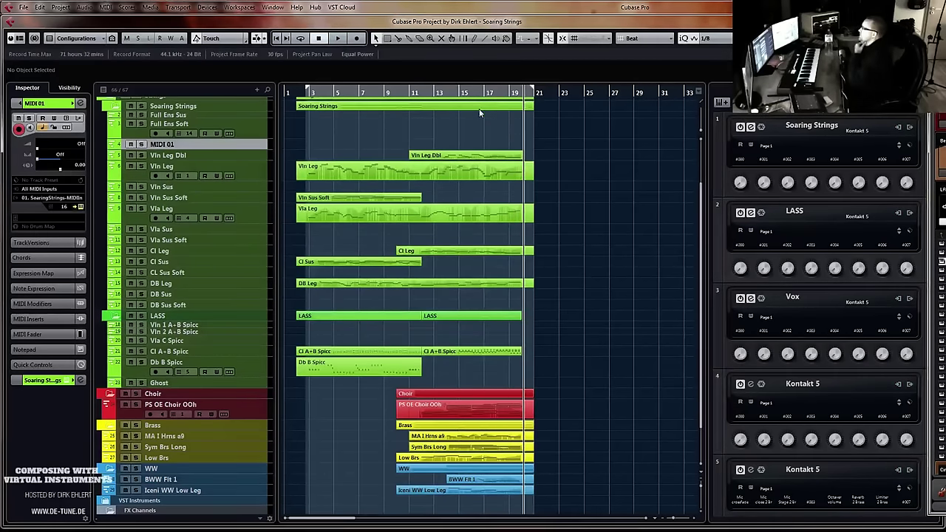
key(shift+KP_Multiply)
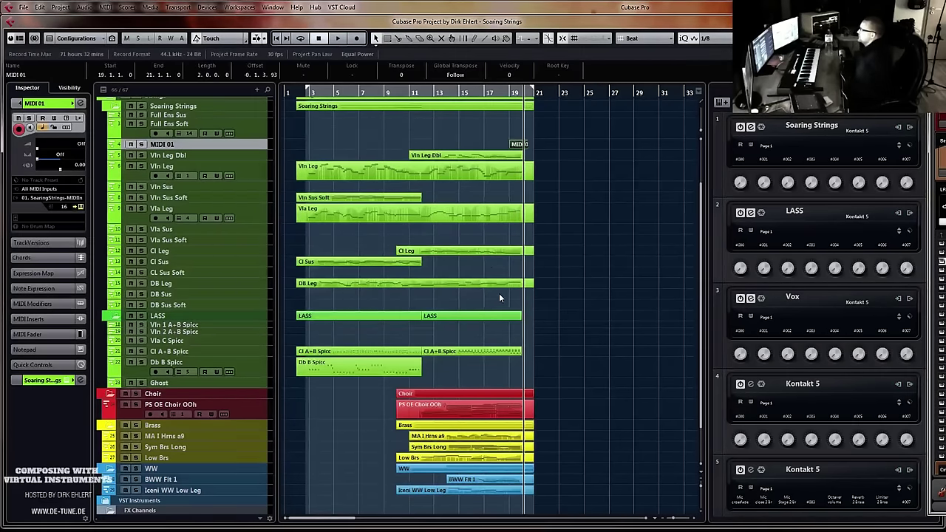
key(Return)
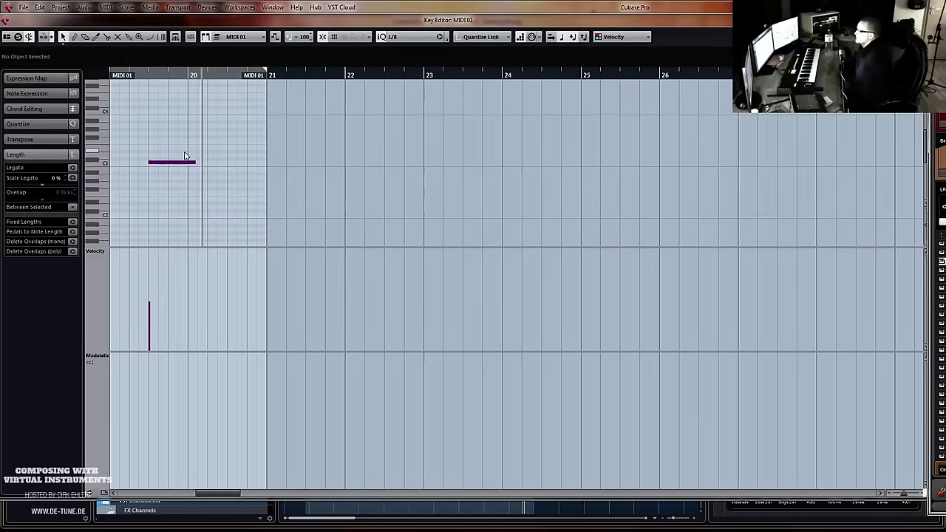
key(Return)
Rename the MIDI 01 track as CS Str Run Maj
double_click(190, 142)
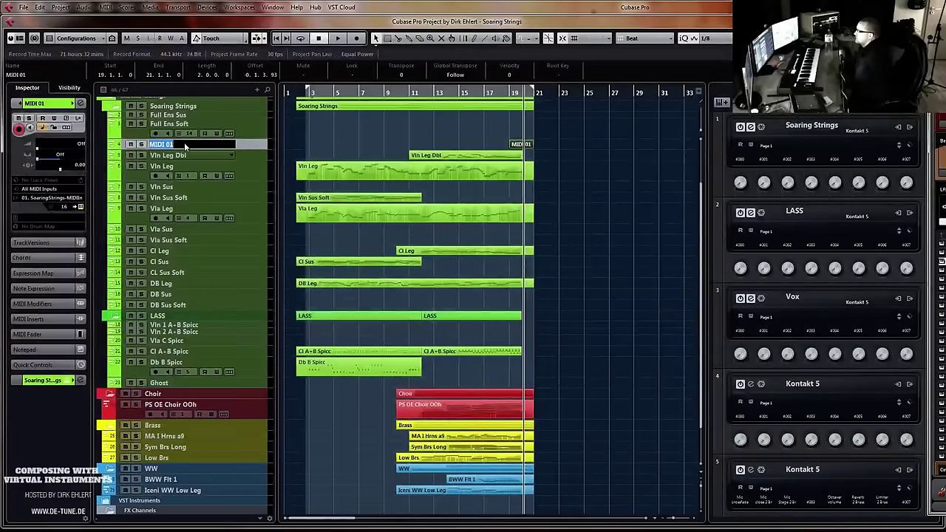
text(Str R)
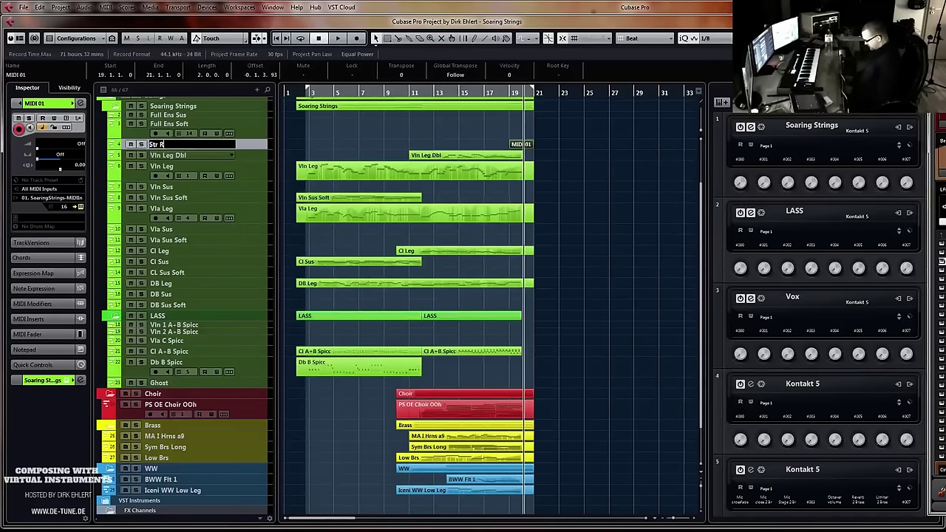
text(un)
key(Return)
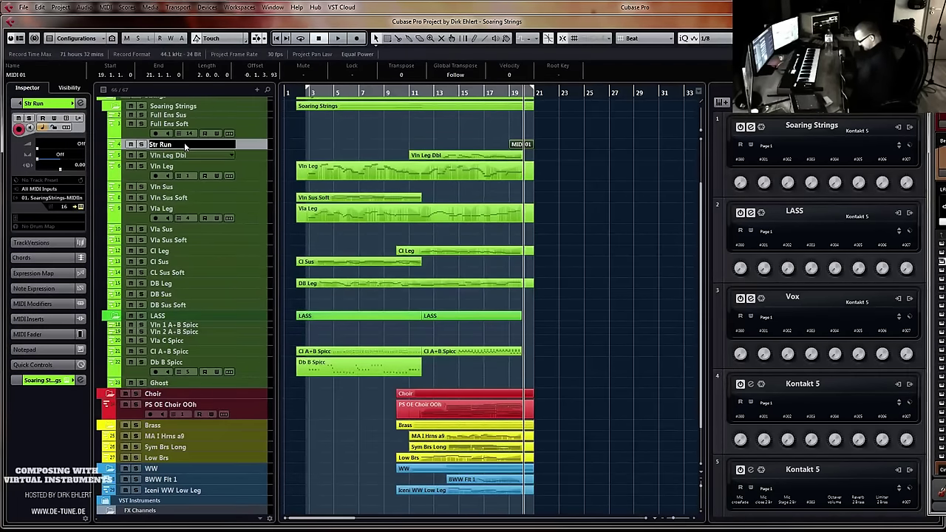
key(Return)
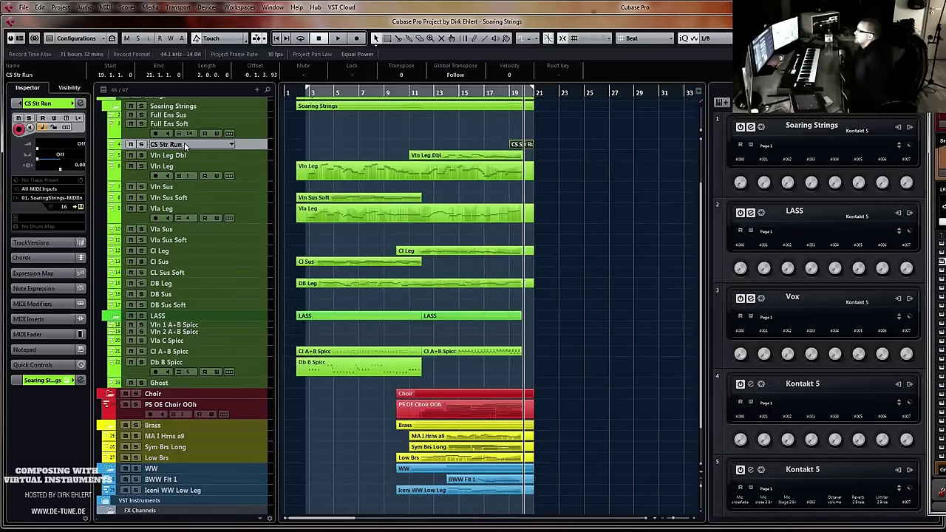
double_click(184, 143)
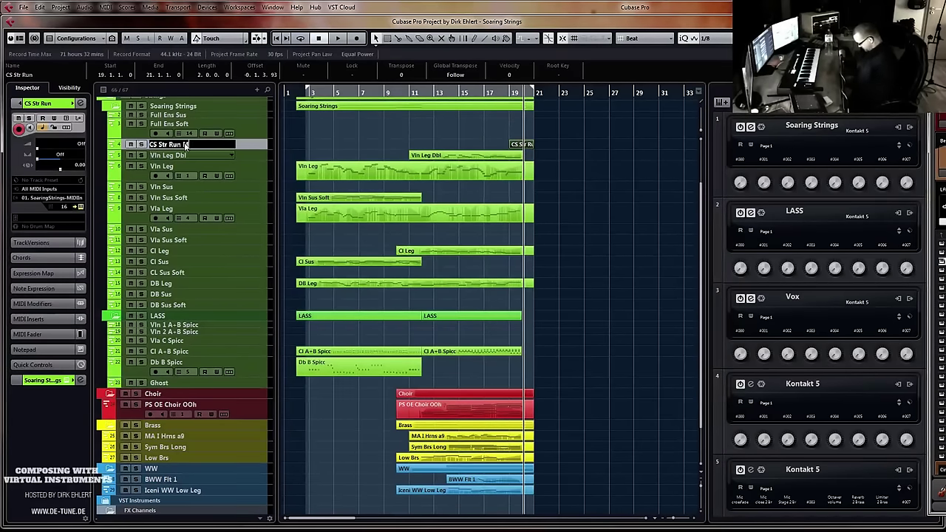
key(Return)
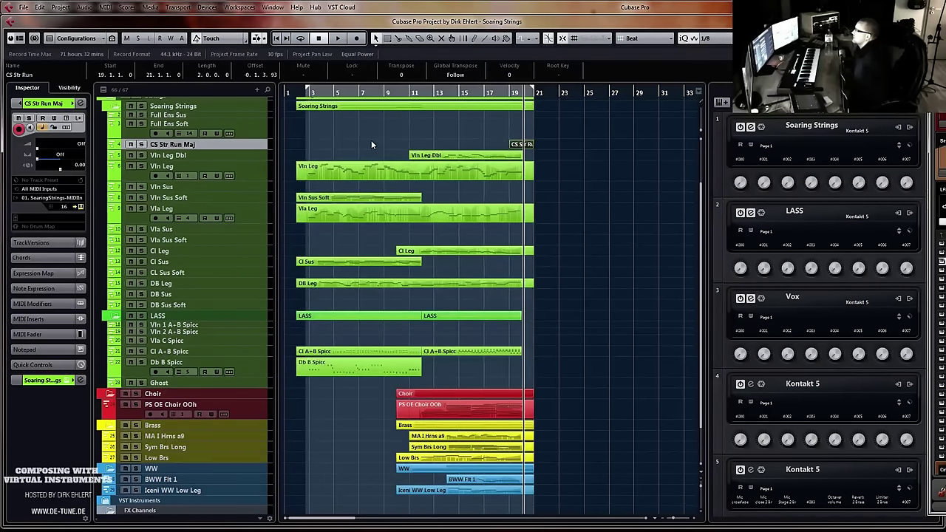
Move the playhead to bar 11 and add a Kontakt 5 rack instrument with its own MIDI track below the WW folder
click(414, 94)
scroll(587, 213, down, 3)
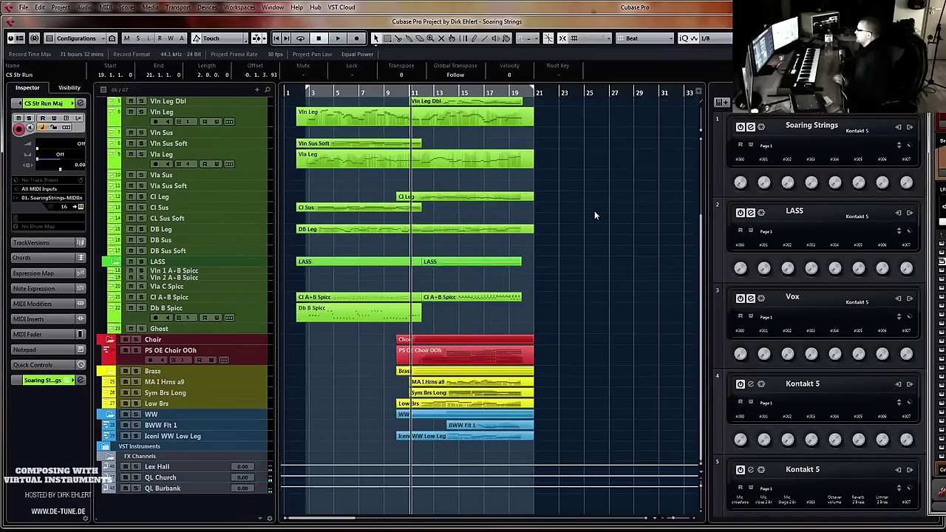
click(185, 414)
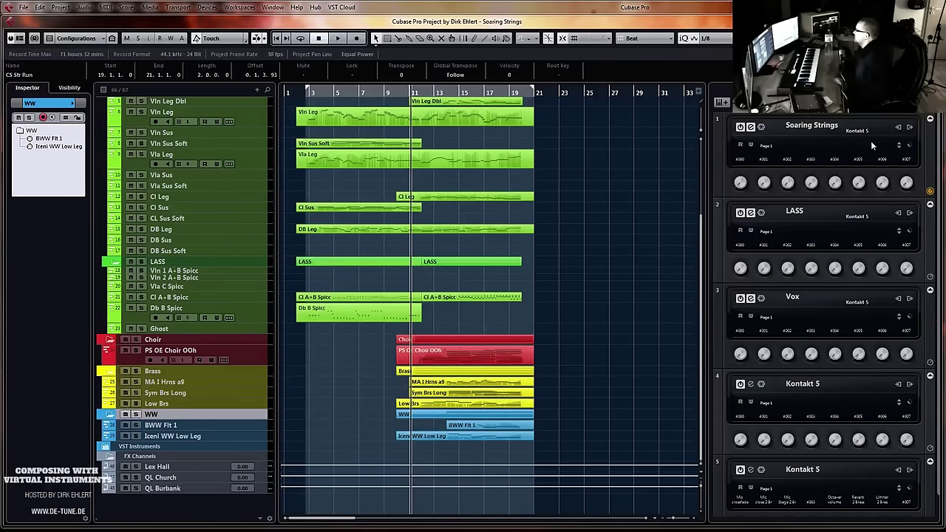
drag(938, 130, 938, 110)
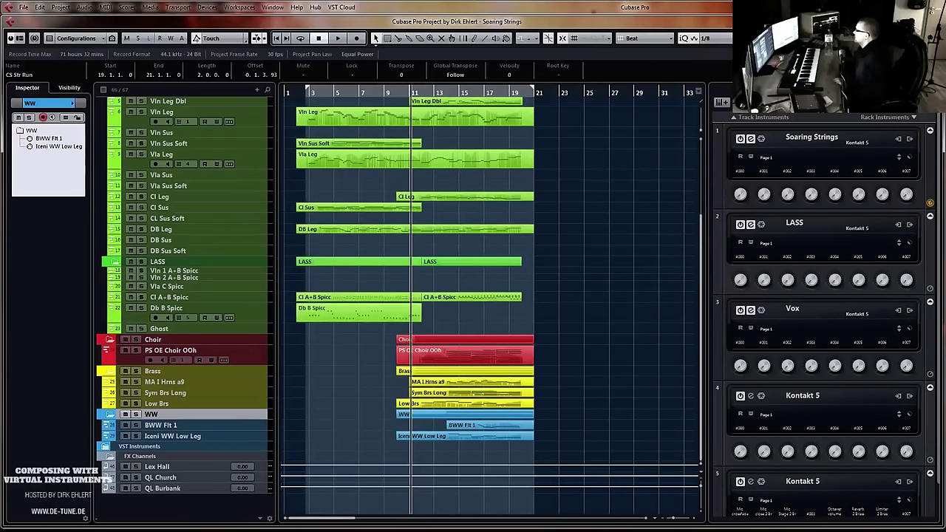
click(893, 116)
click(812, 180)
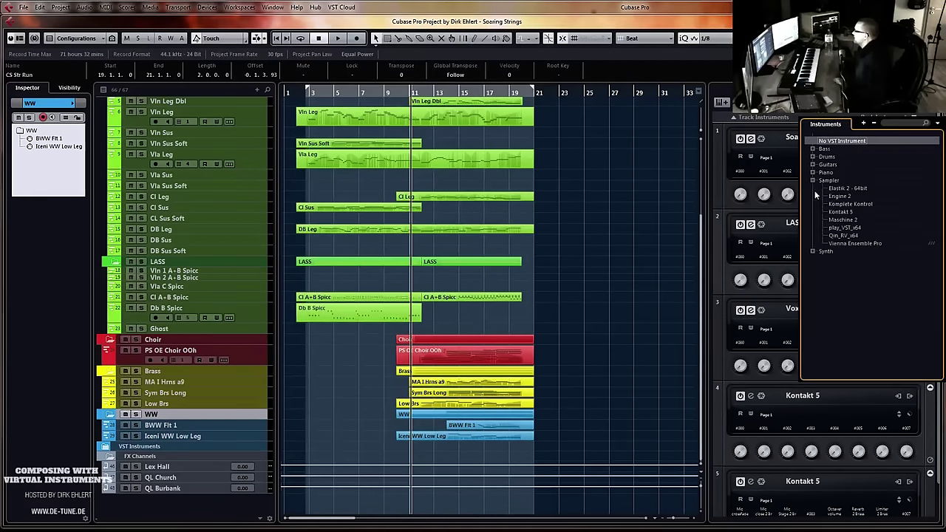
click(839, 212)
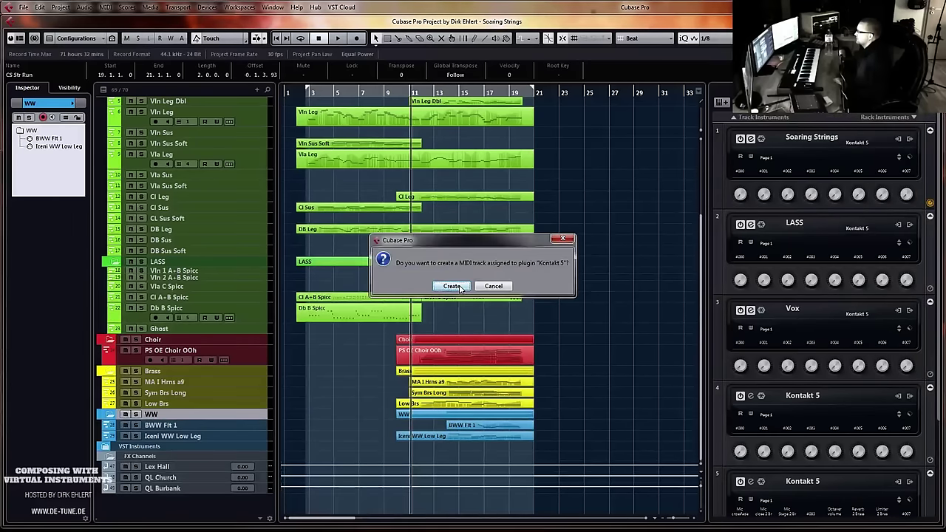
click(451, 286)
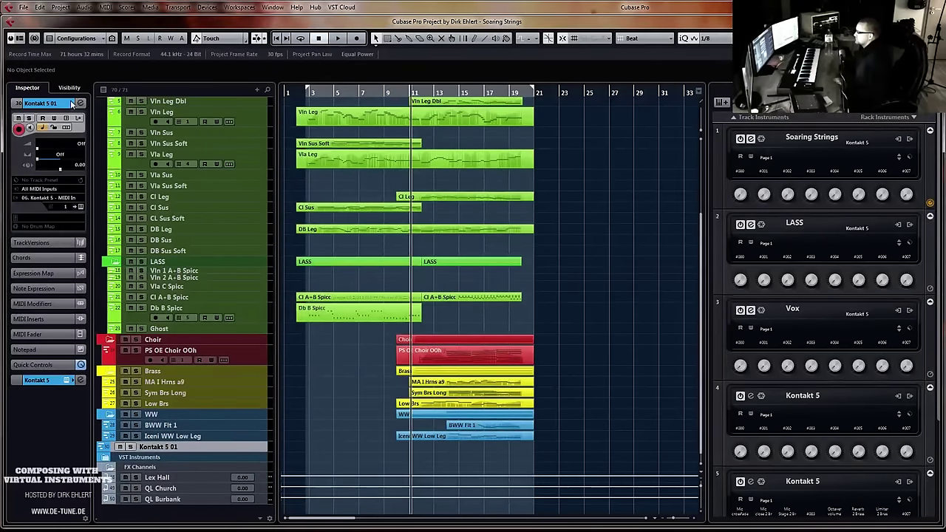
Colour the Kontakt 5 01 track orange and move it into a new folder track
double_click(170, 447)
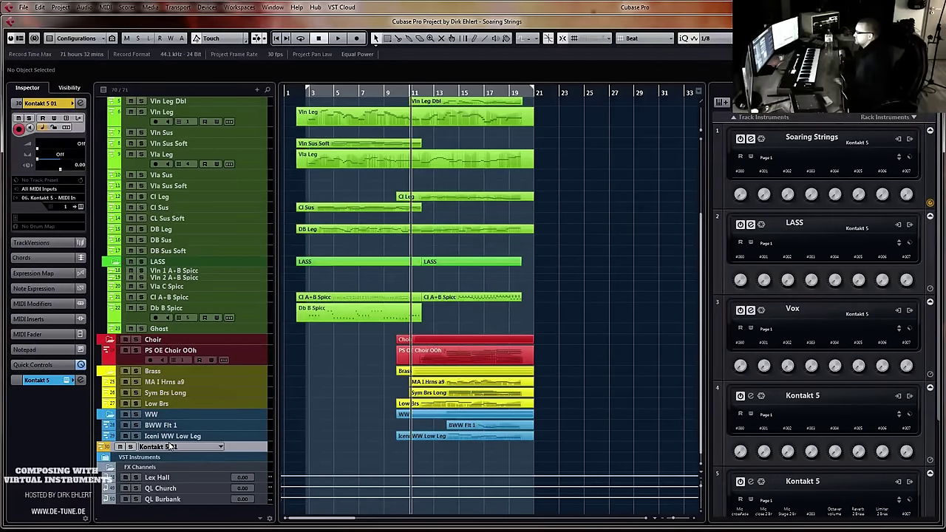
right_click(169, 447)
click(282, 287)
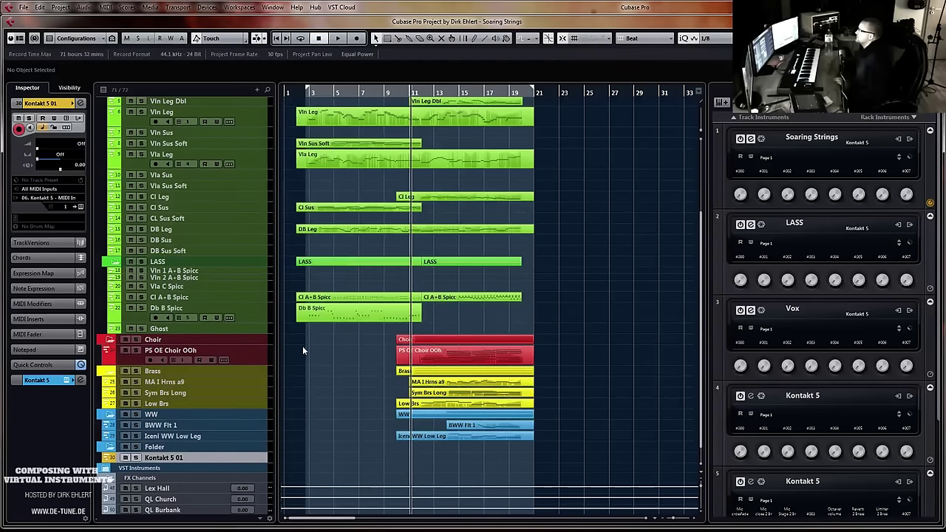
Name the new folder Perc and colour it orange to match the track inside it
double_click(170, 447)
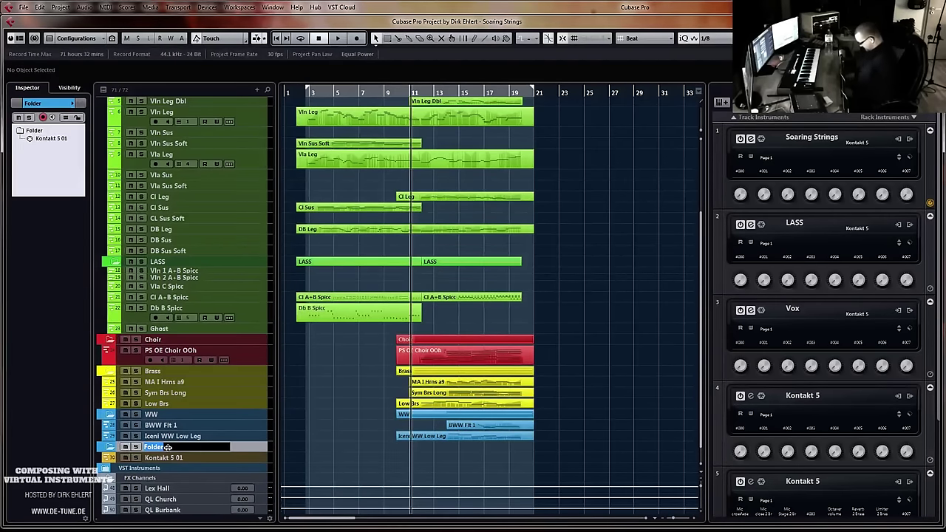
text(Perc)
key(Return)
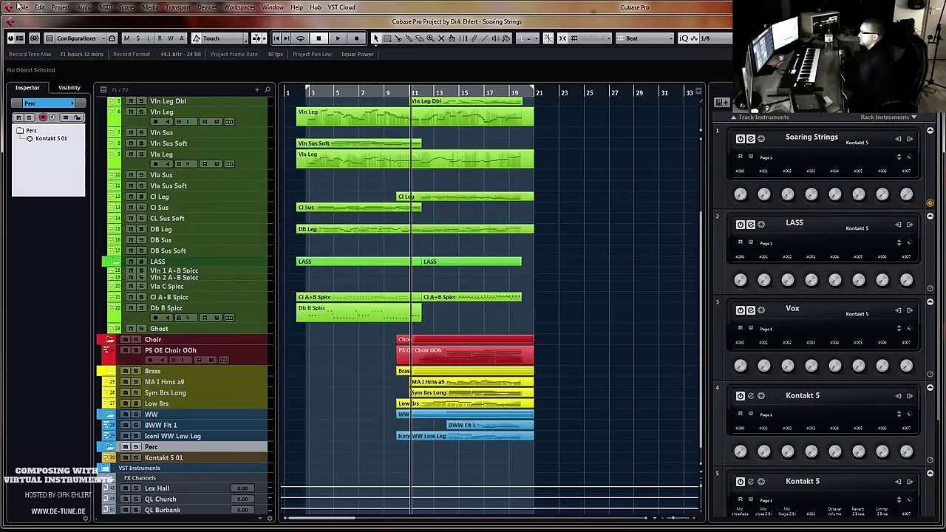
click(70, 103)
click(112, 107)
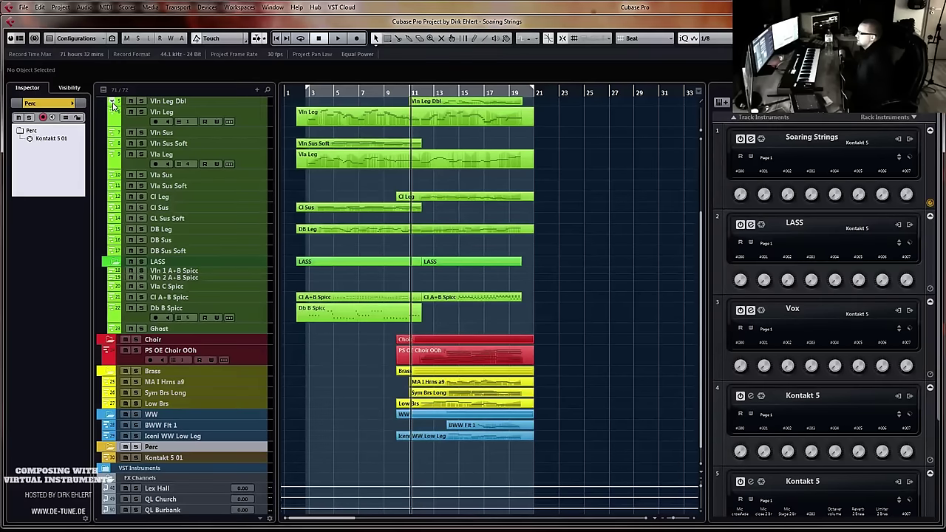
Open the Kontakt instrument of the Kontakt 5 01 track and go to the Albion III Iceni library
click(164, 458)
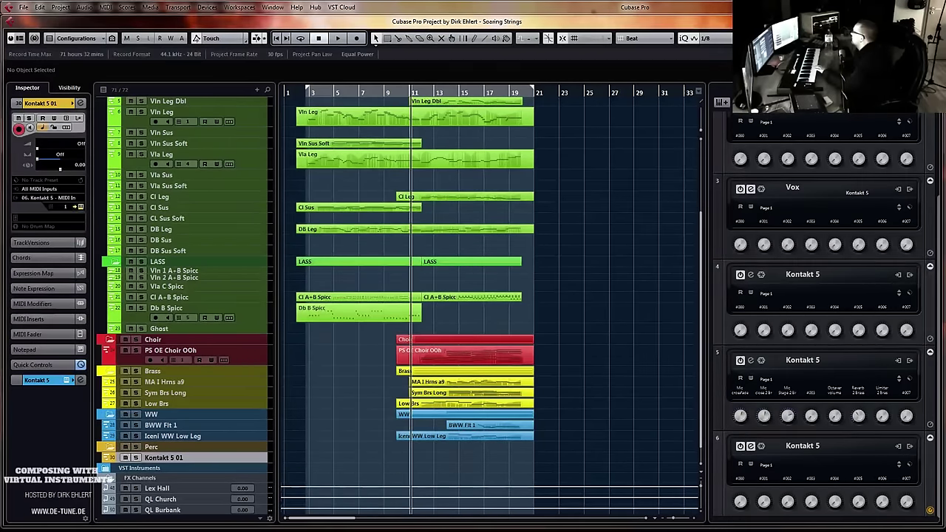
drag(945, 40, 338, 52)
drag(422, 140, 423, 191)
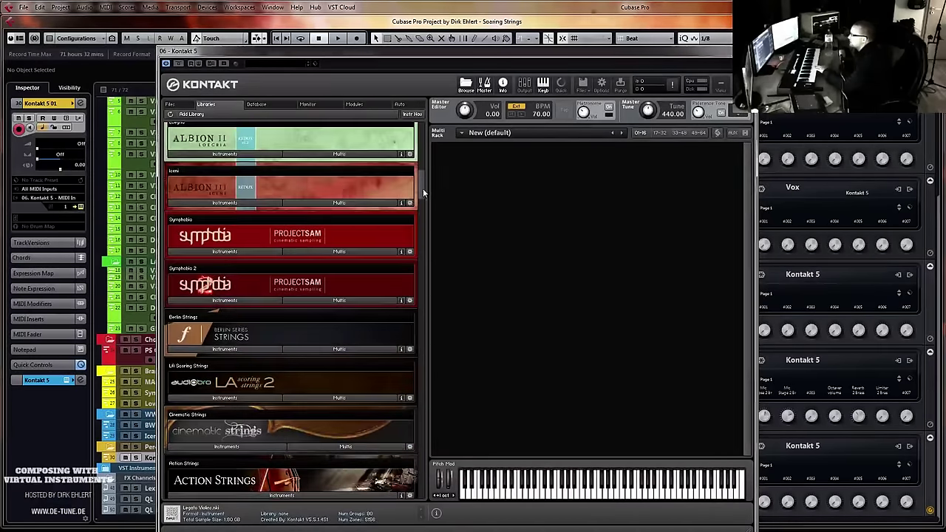
Load the Darwin Percussion III - 2 Bass 1 Table Taiko patch from Iceni's individual patches and switch on more of its microphone positions
click(278, 202)
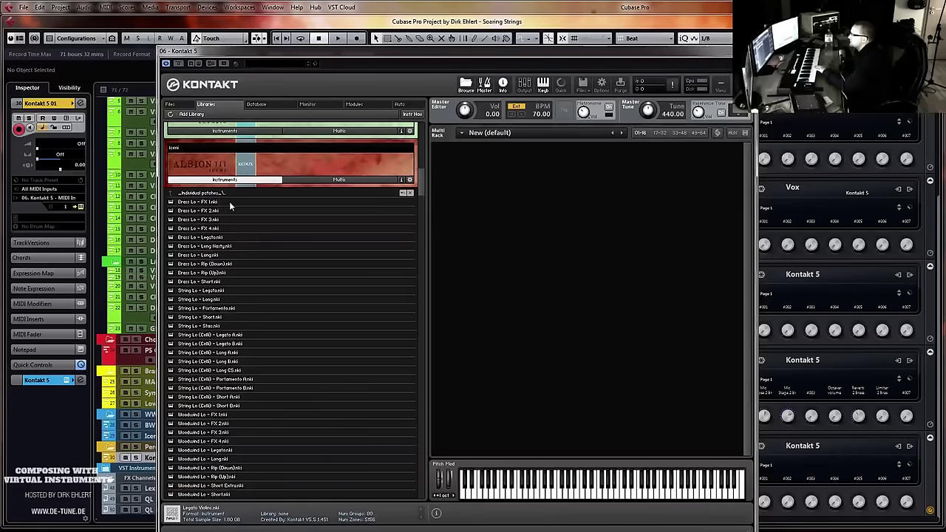
click(229, 193)
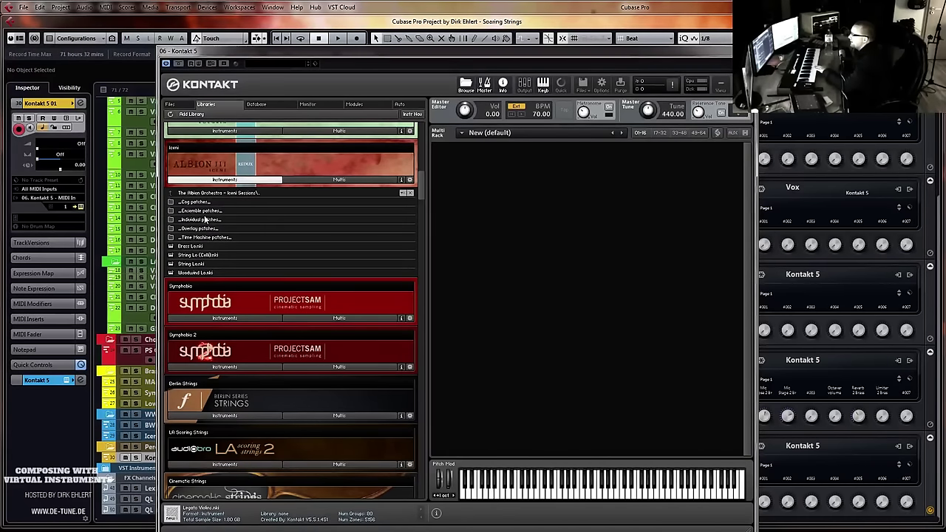
double_click(204, 194)
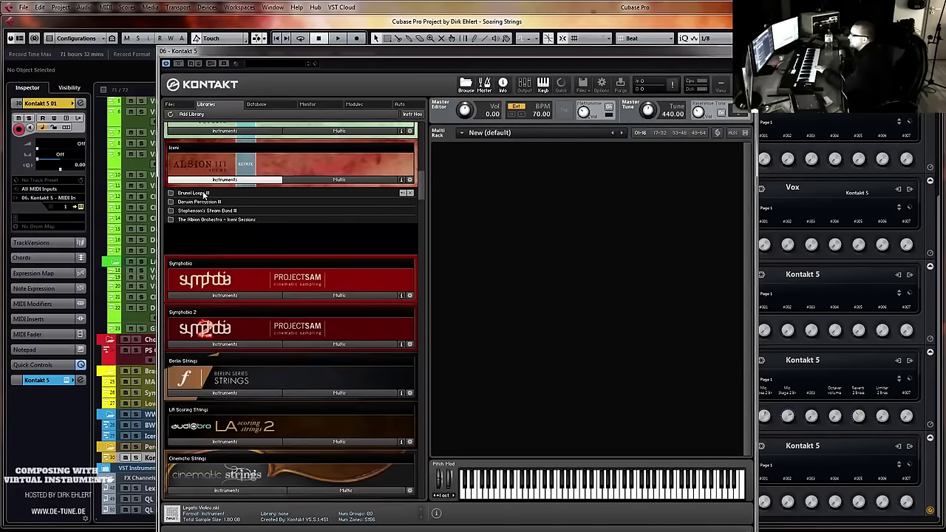
double_click(205, 203)
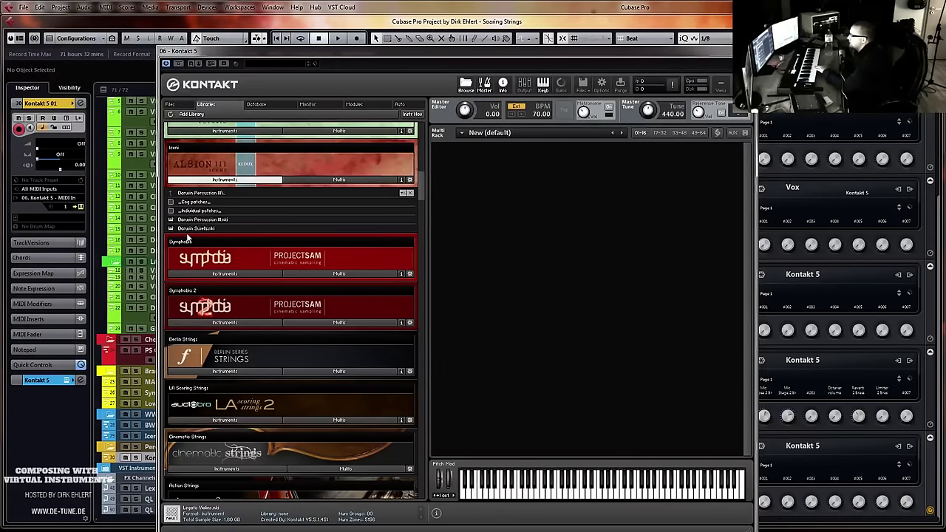
double_click(196, 212)
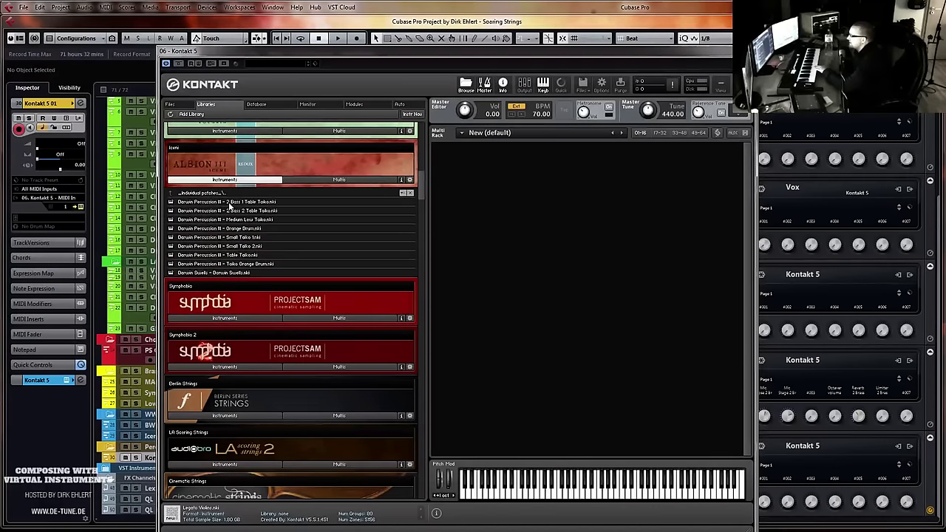
drag(578, 235, 543, 256)
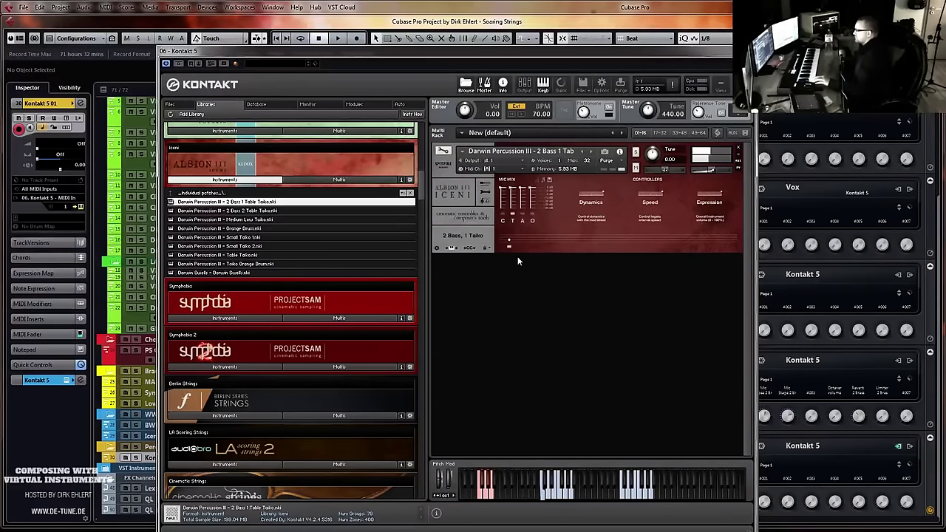
click(524, 212)
click(504, 215)
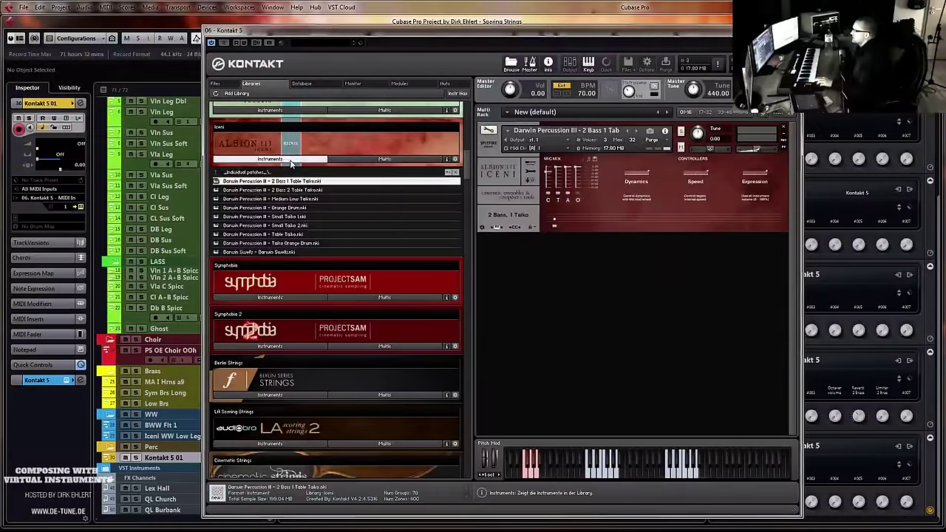
Replace the Darwin patch with 01. Epic Percussion Ensemble from Metropolis Ark 1's Kopernikus Percussion and close the Kontakt window
click(290, 159)
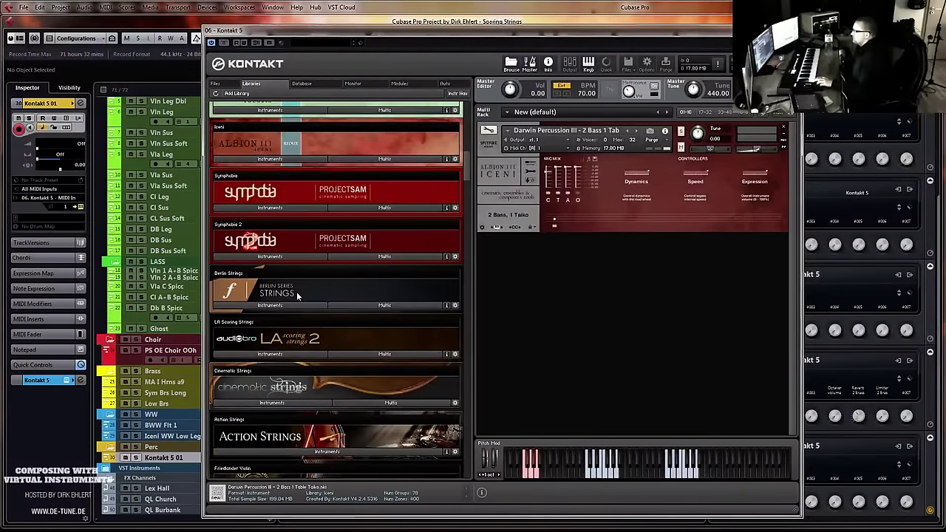
click(296, 293)
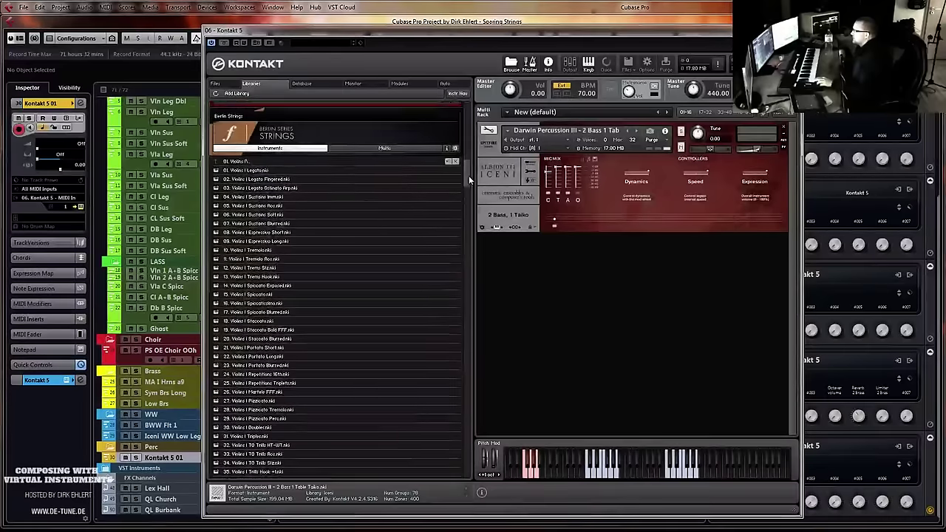
scroll(468, 175, up, 15)
click(306, 240)
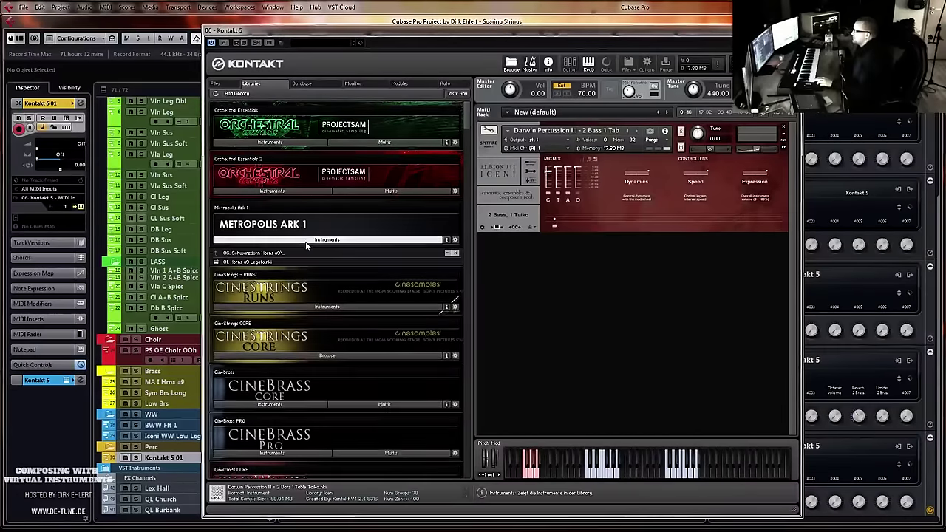
double_click(257, 254)
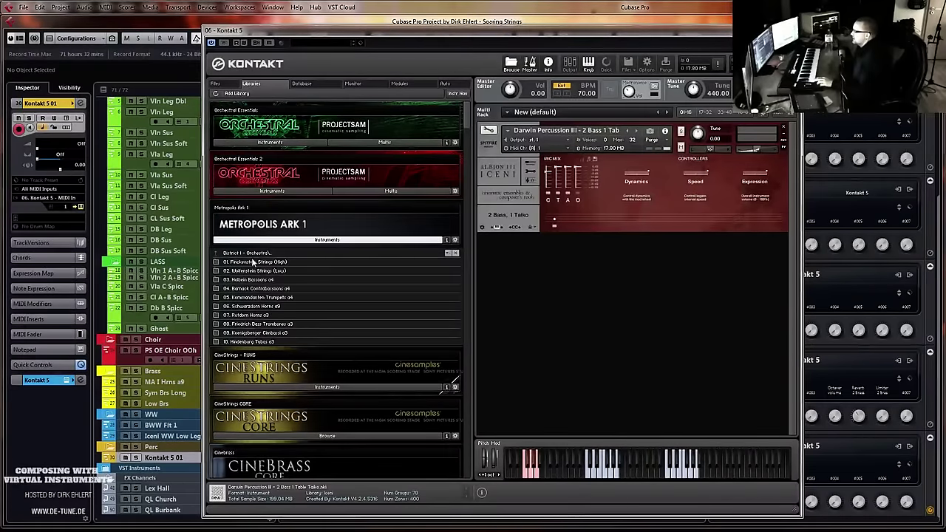
double_click(251, 255)
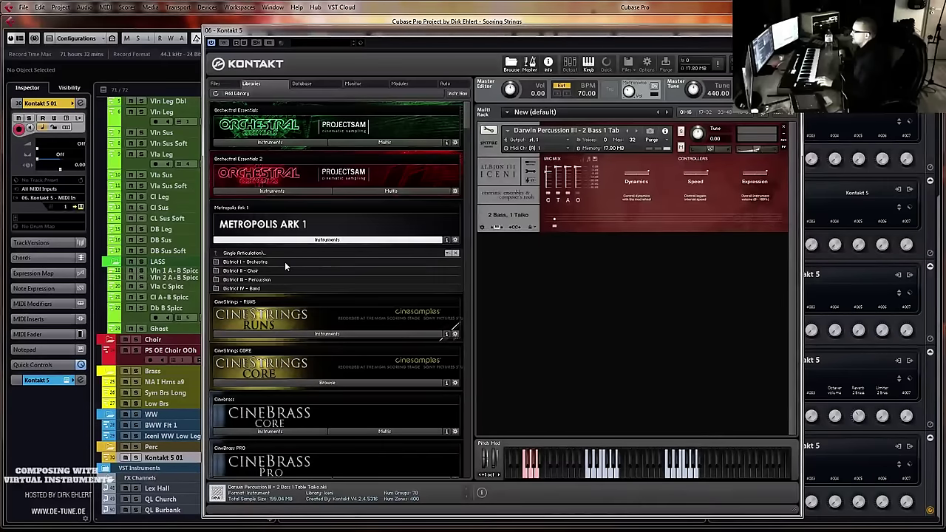
double_click(270, 280)
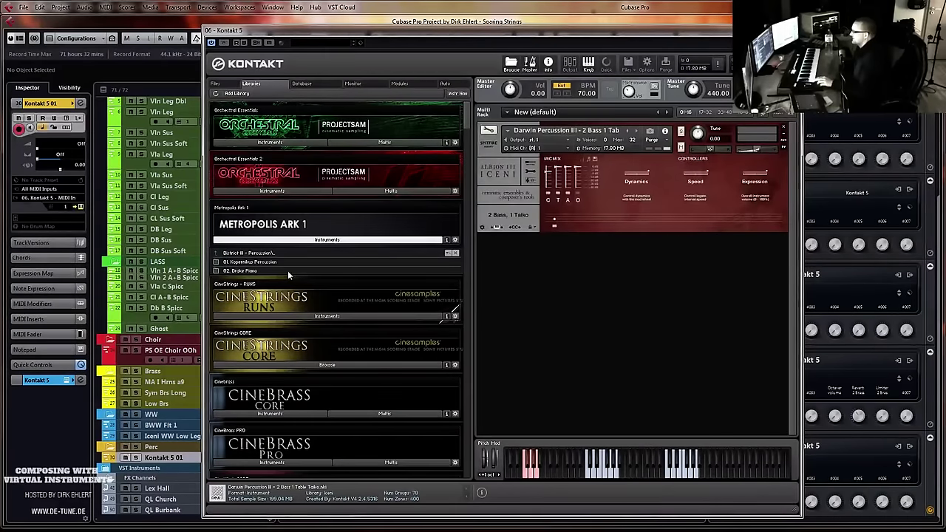
double_click(262, 263)
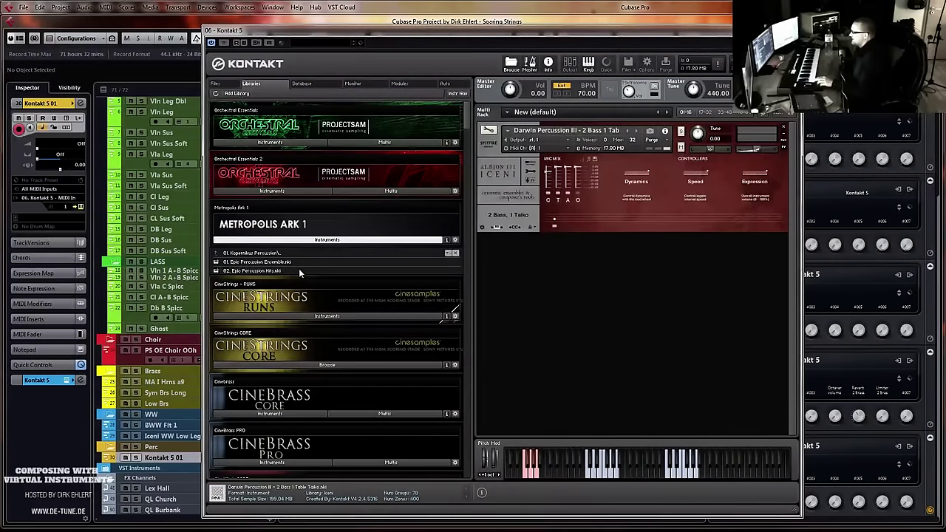
double_click(259, 262)
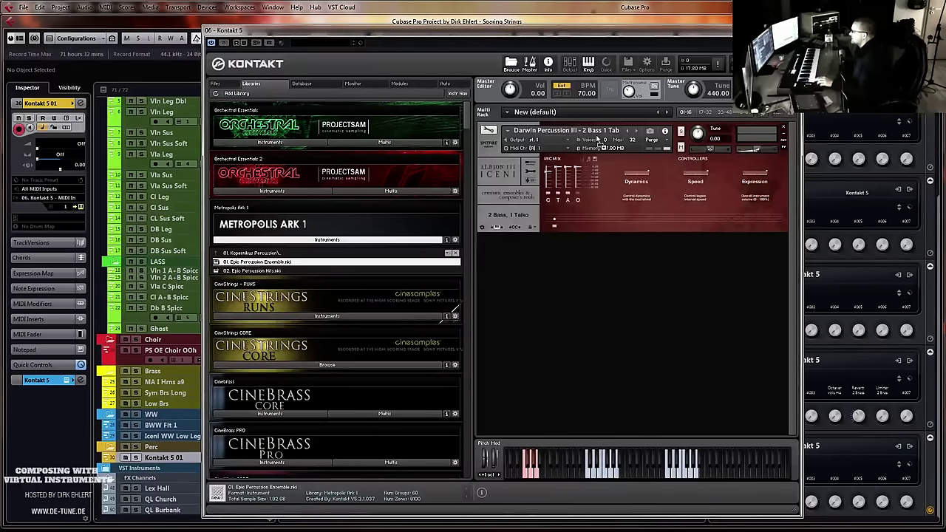
click(488, 307)
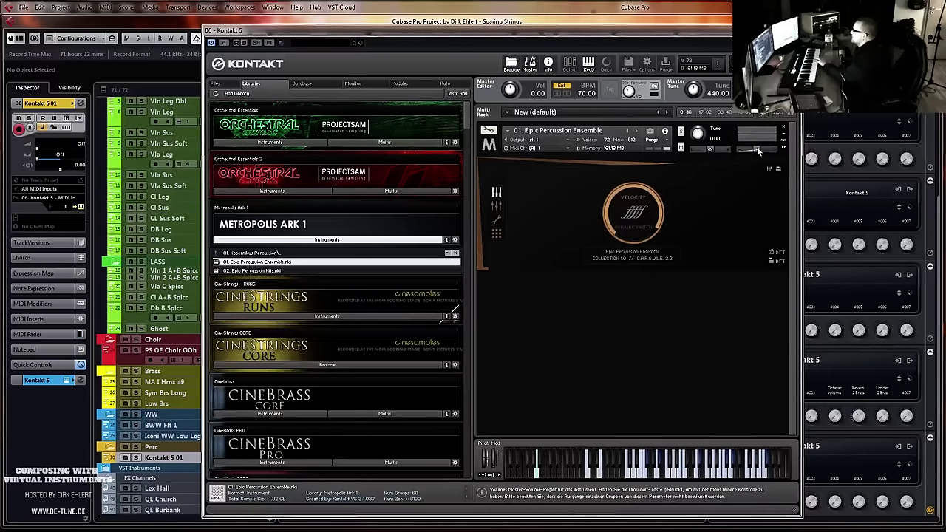
click(796, 30)
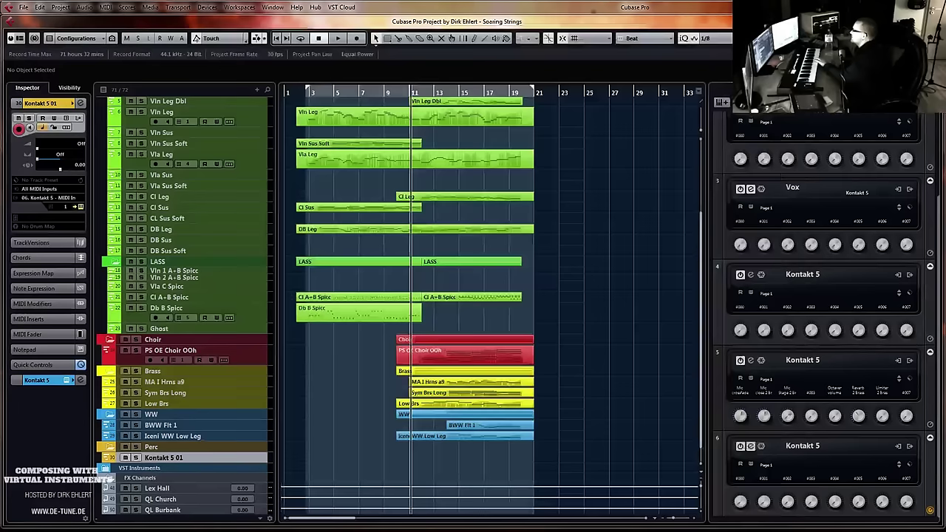
Place the playhead at bar 10 and set the left locator there
click(399, 92)
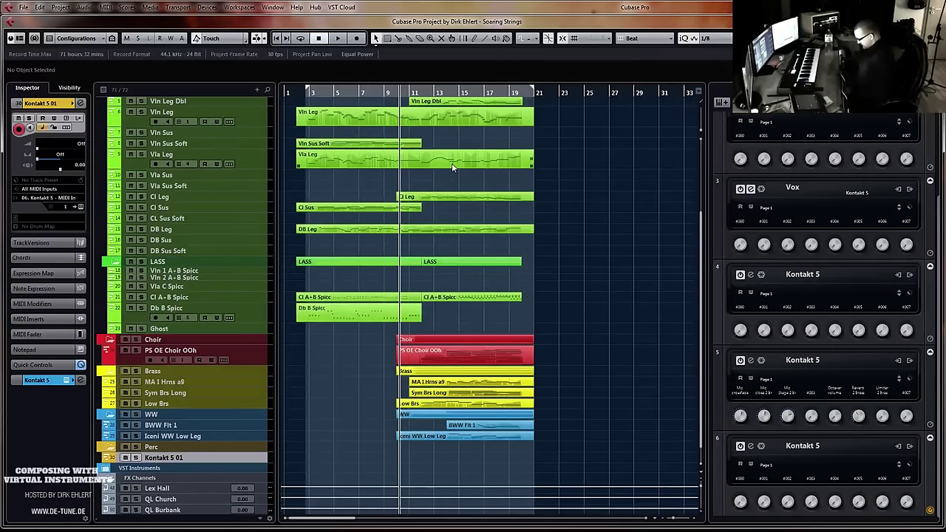
key(h)
key(h)
key(h)
key(h)
key(h)
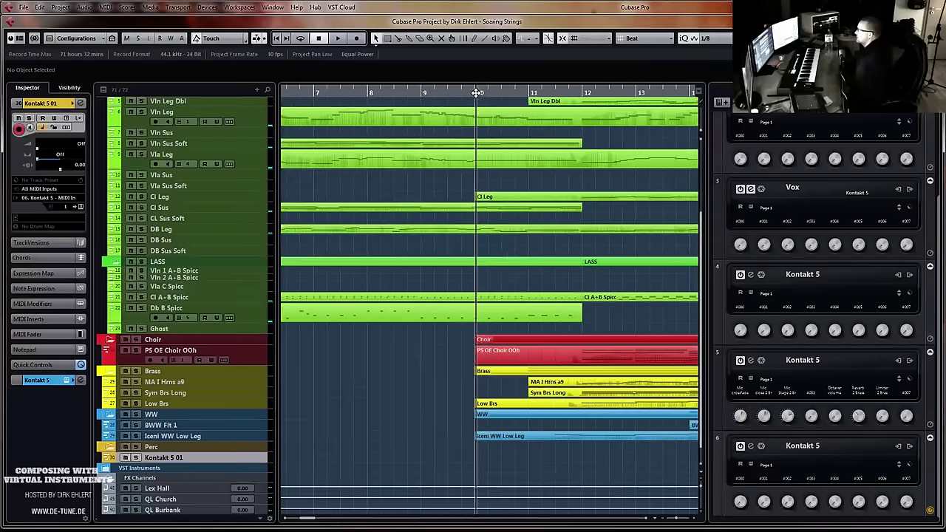
key(ctrl+KP_1)
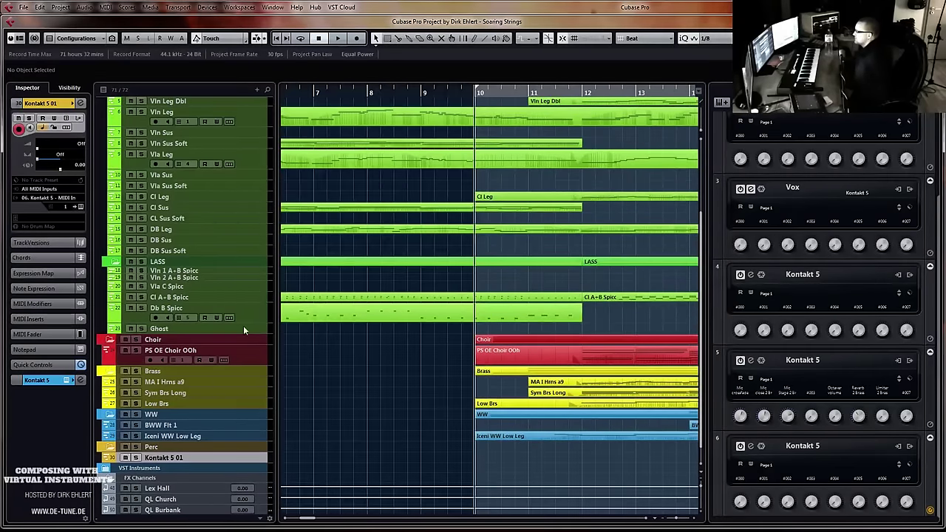
Rename the Kontakt 5 01 track as Ark Perc
double_click(181, 459)
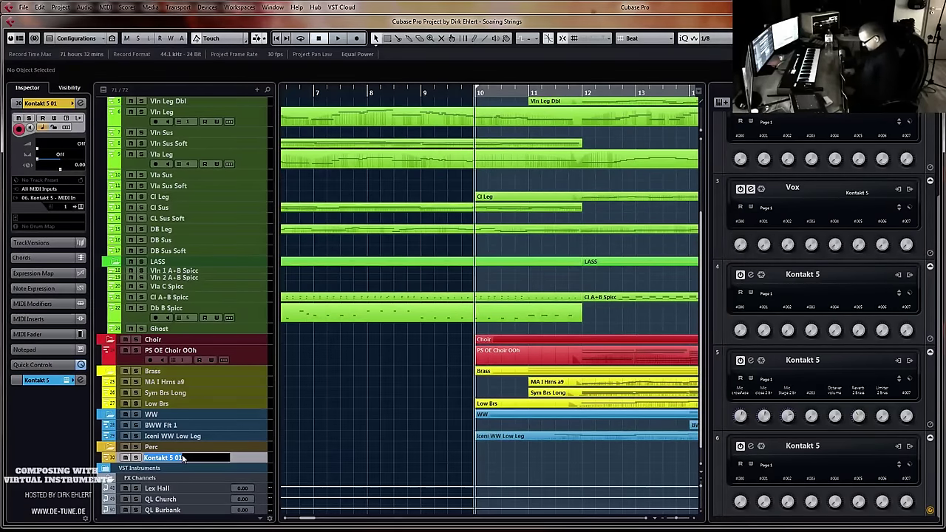
text(Ark Perc)
key(Return)
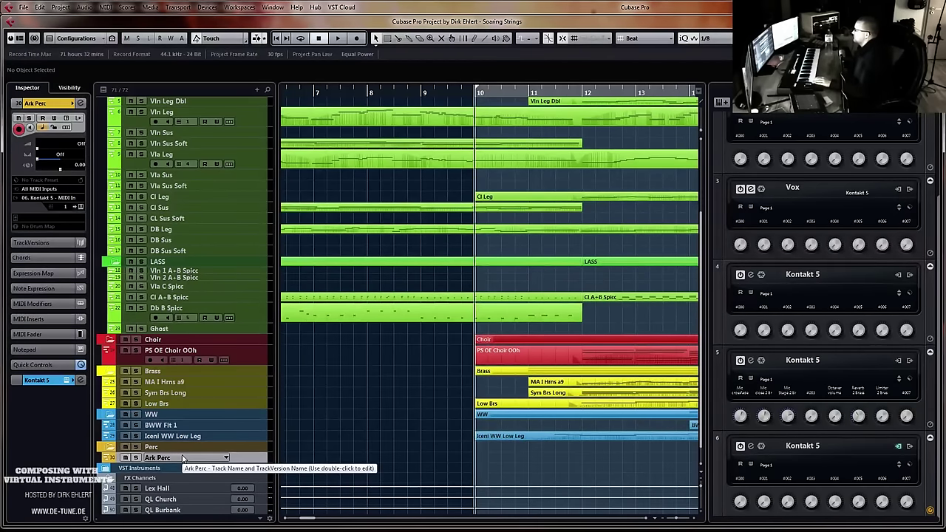
Record an Ark Perc part from bar 10 with one C1 hit at bar 11, and check it in the Key Editor
key(KP_Multiply)
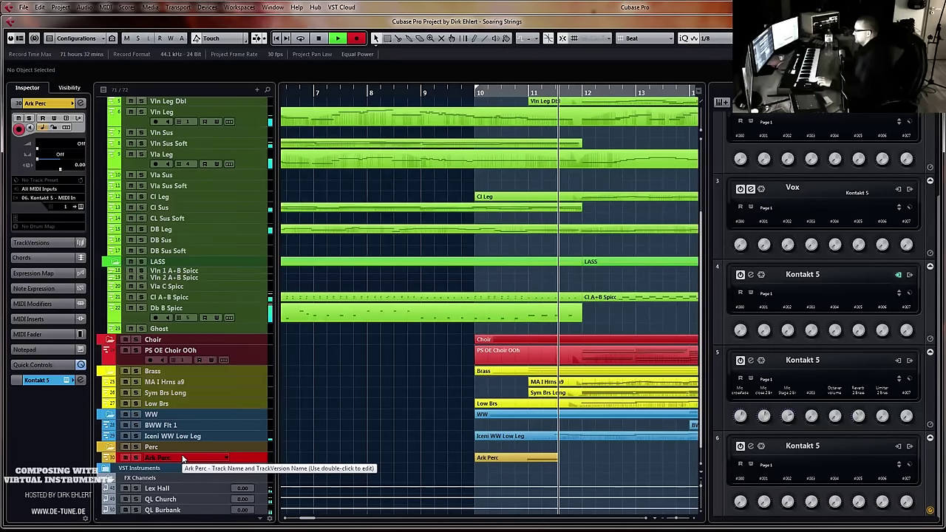
key(space)
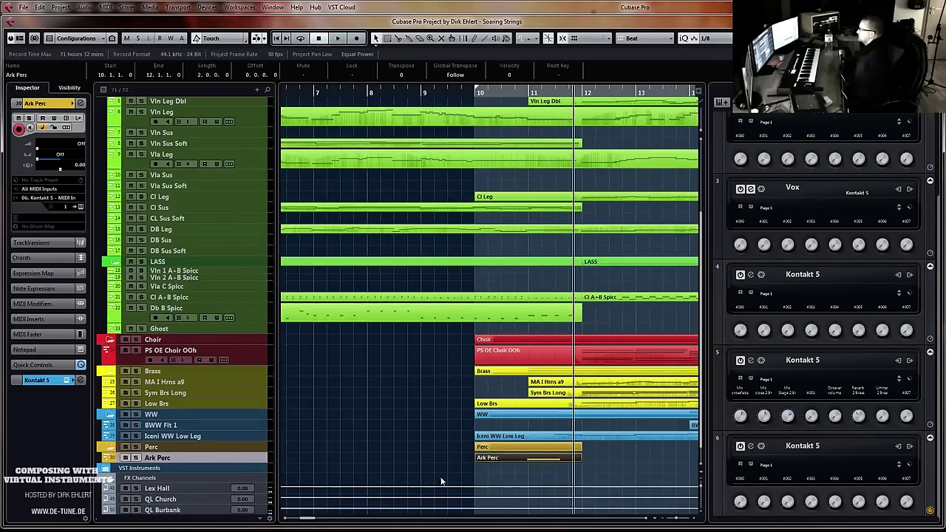
double_click(514, 458)
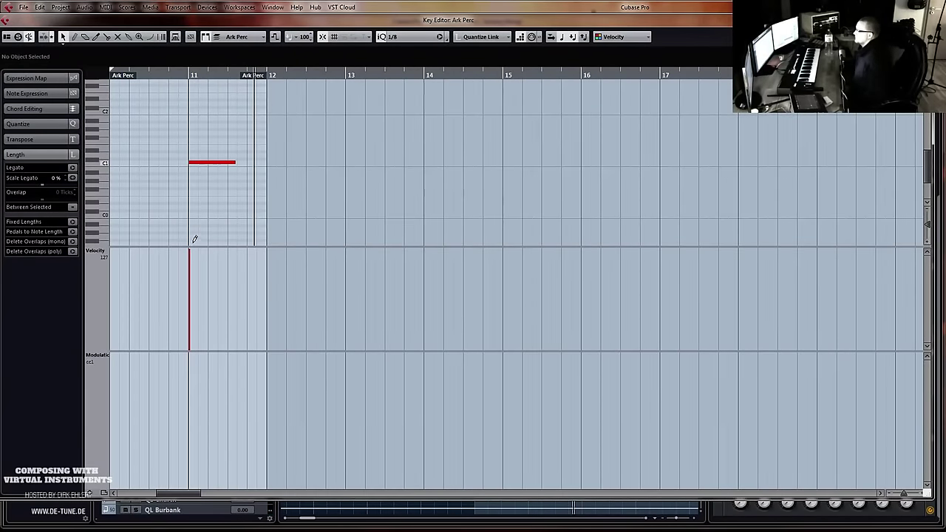
key(Escape)
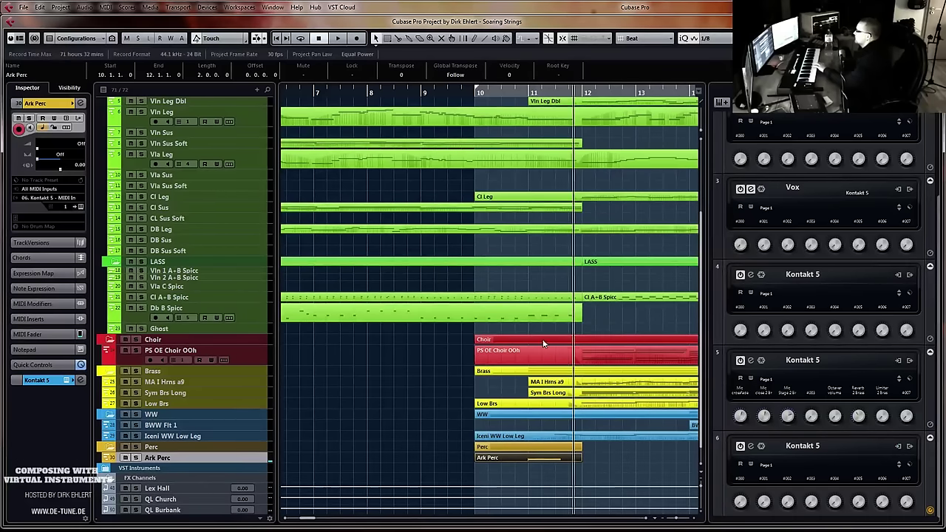
Add a new MIDI track below Ark Perc in the Perc folder
right_click(175, 457)
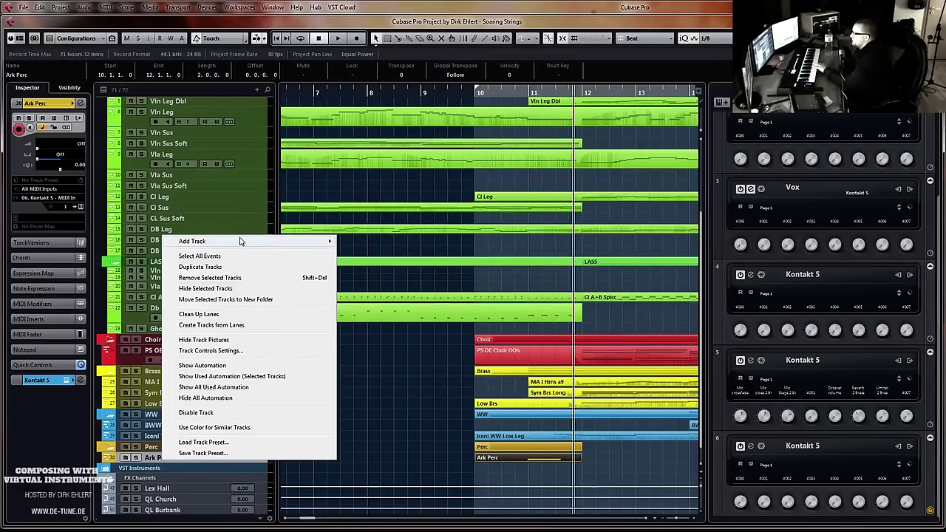
mouse_move(244, 241)
click(366, 260)
click(538, 263)
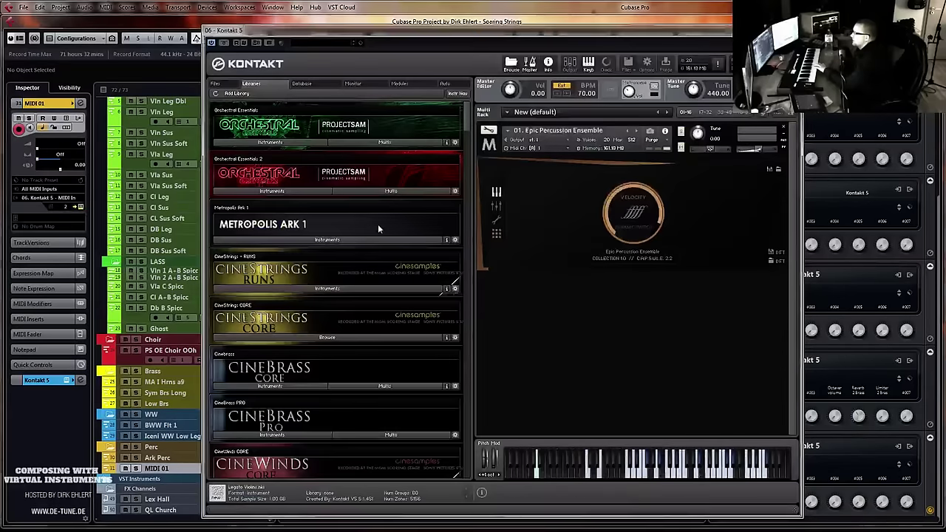
Load the E08 Taikos patch from Cinesamples' Cineperc Epic folder into Kontakt below the Epic Percussion Ensemble using Quick-Load
right_click(606, 328)
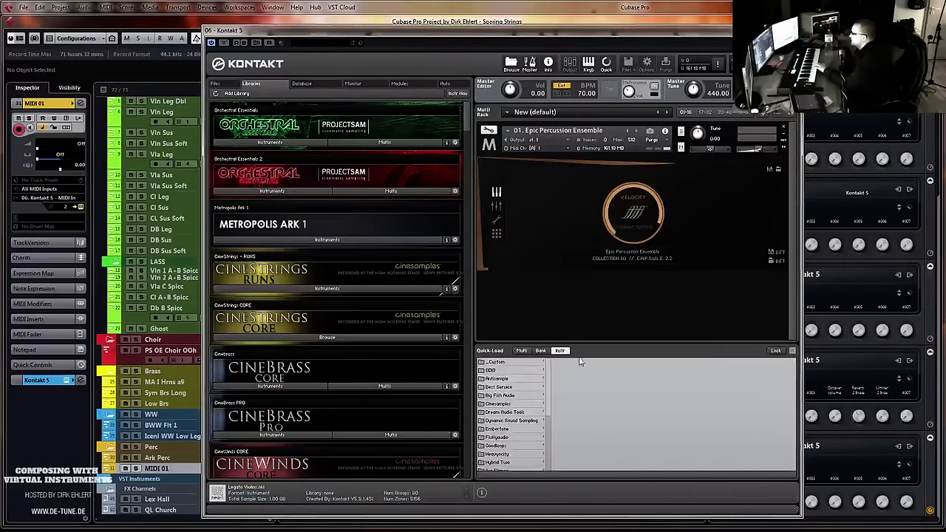
click(523, 403)
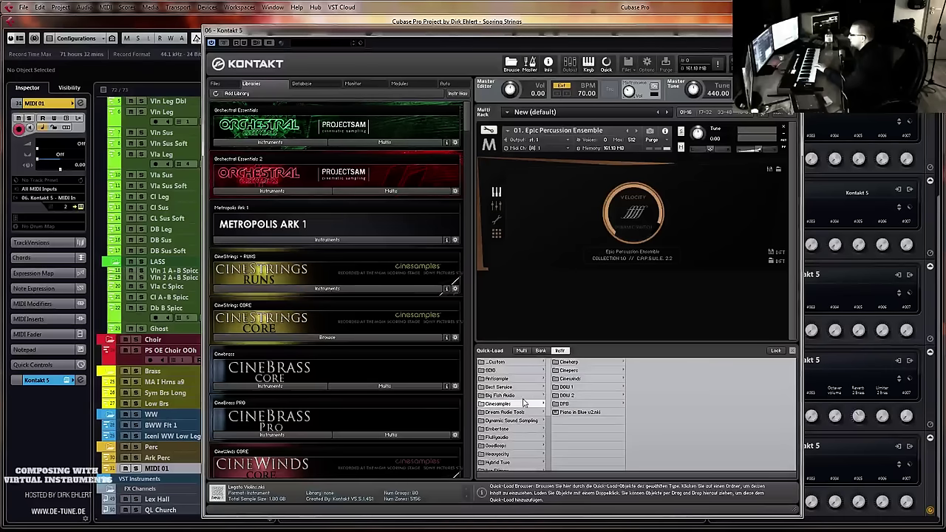
click(569, 369)
click(640, 370)
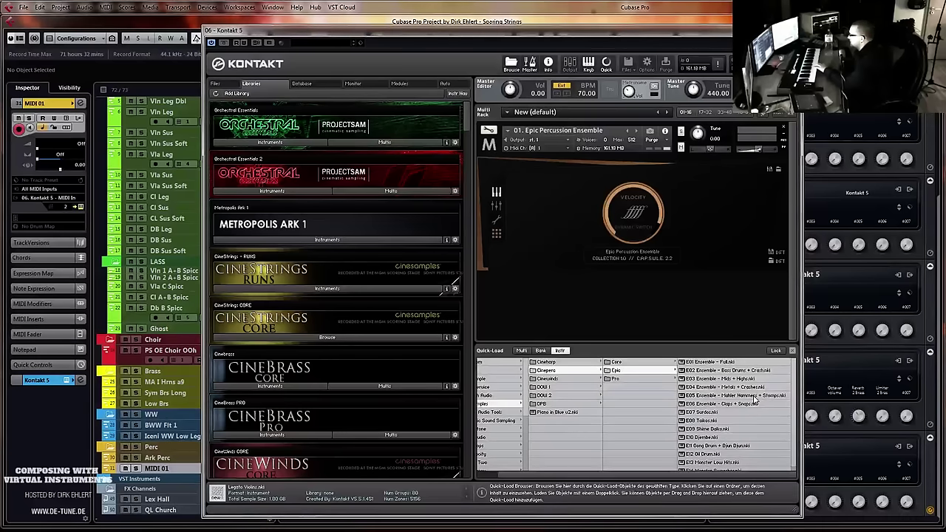
click(720, 423)
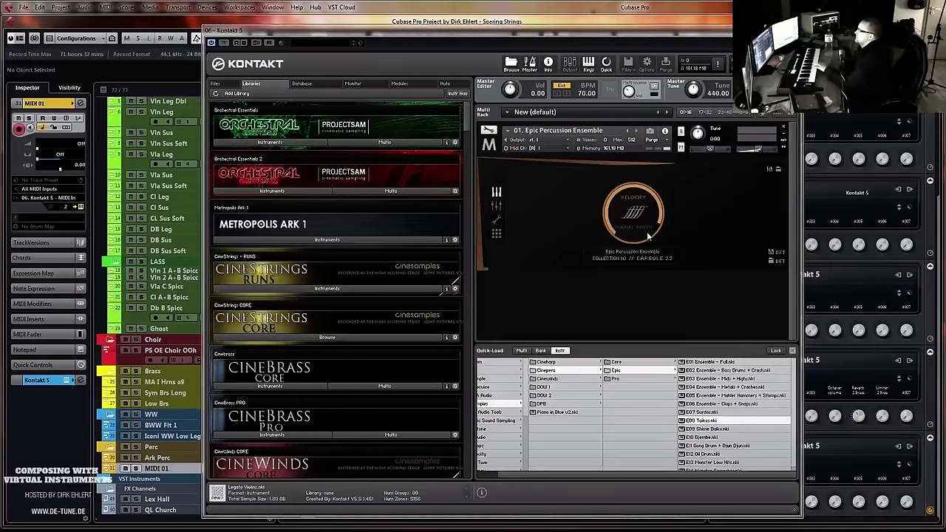
scroll(784, 258, down, 3)
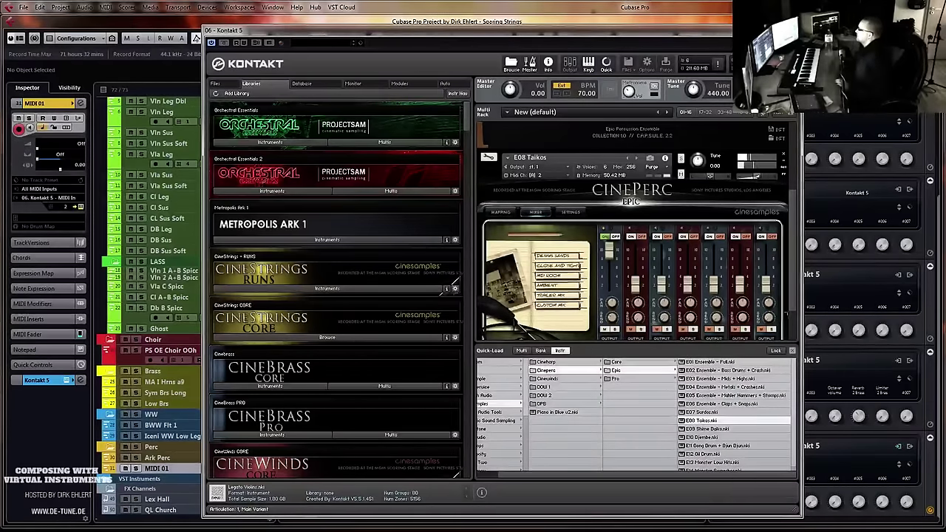
Record a taiko part on the MIDI 01 track in the Perc folder, starting from bar 10
click(794, 30)
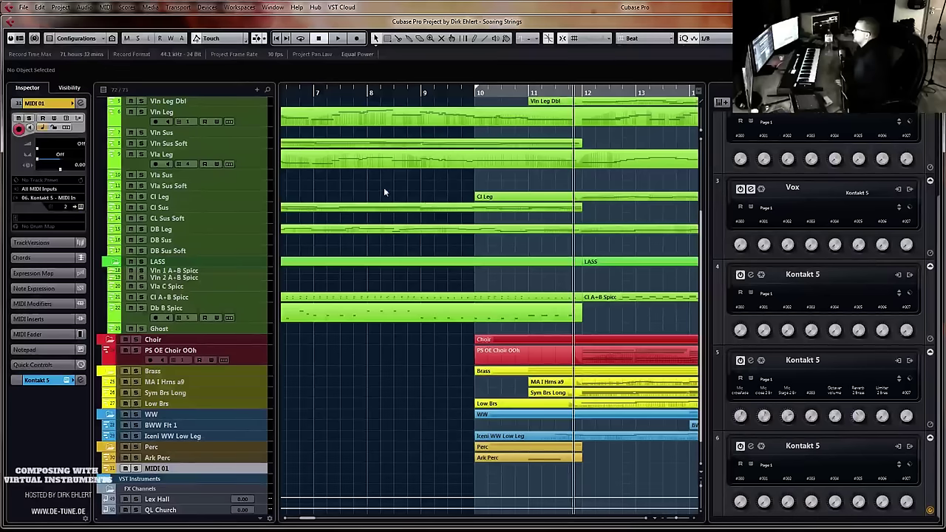
click(475, 93)
key(KP_Multiply)
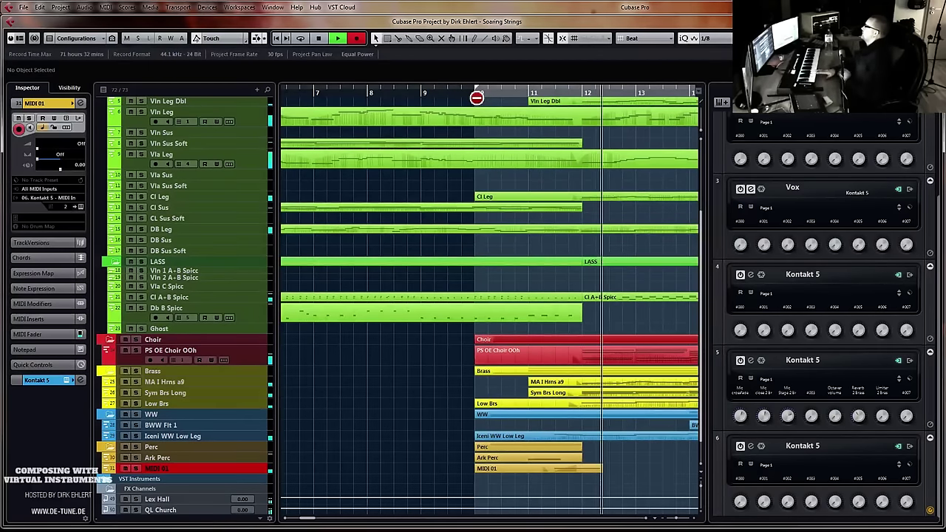
key(space)
Quantize the recorded taiko notes to 1/8 in the Key Editor and play the result back
double_click(550, 469)
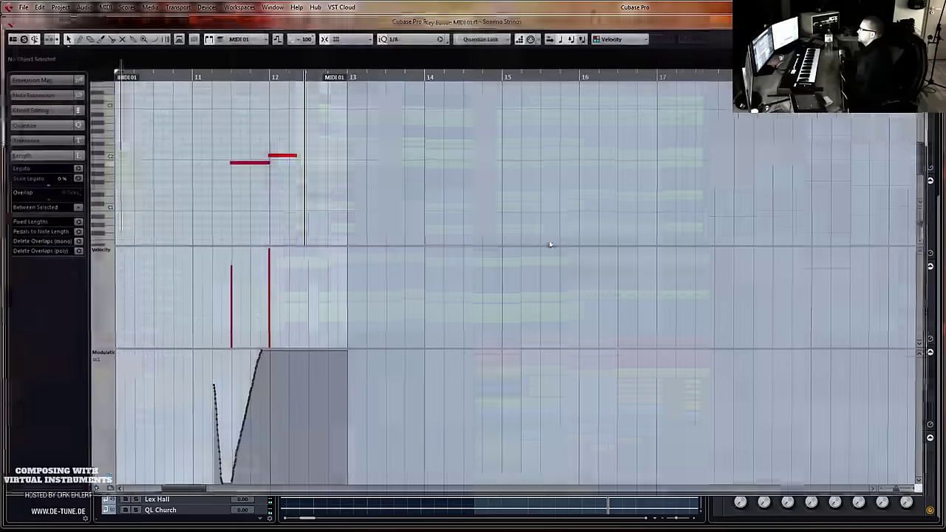
key(q)
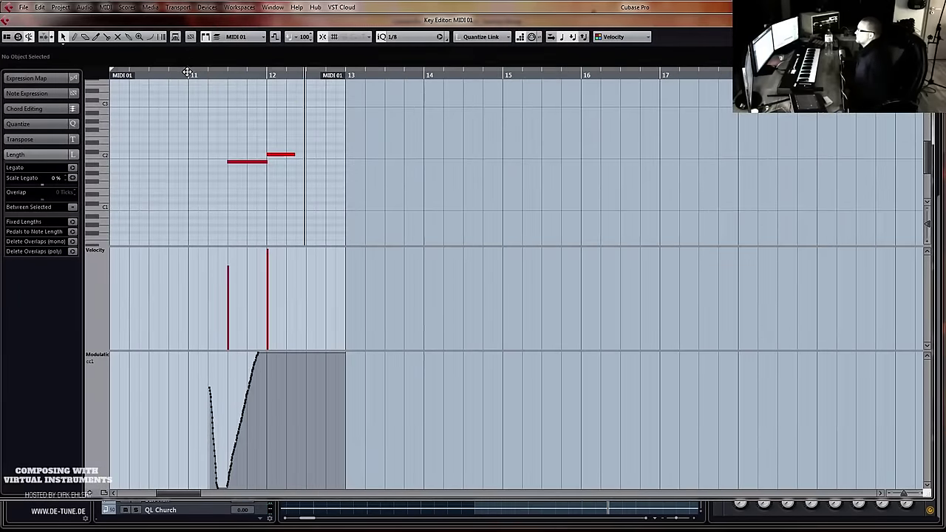
key(space)
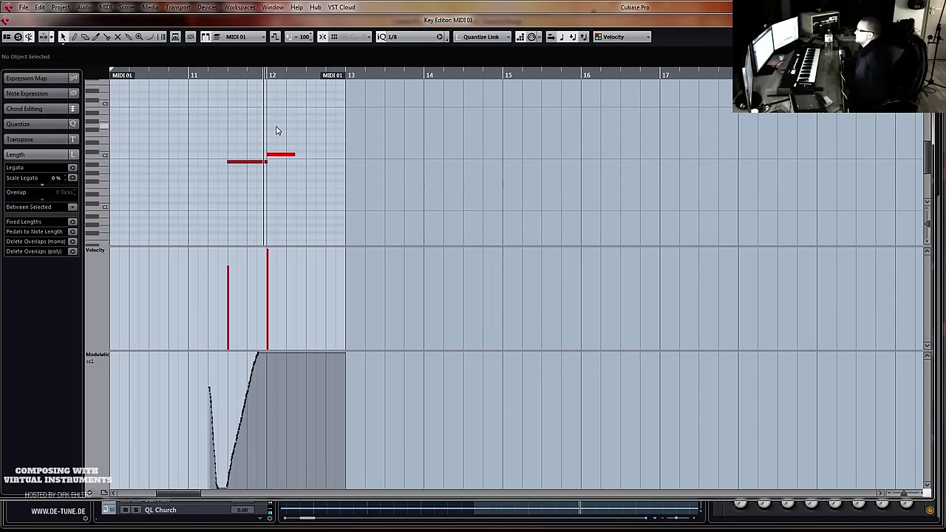
key(space)
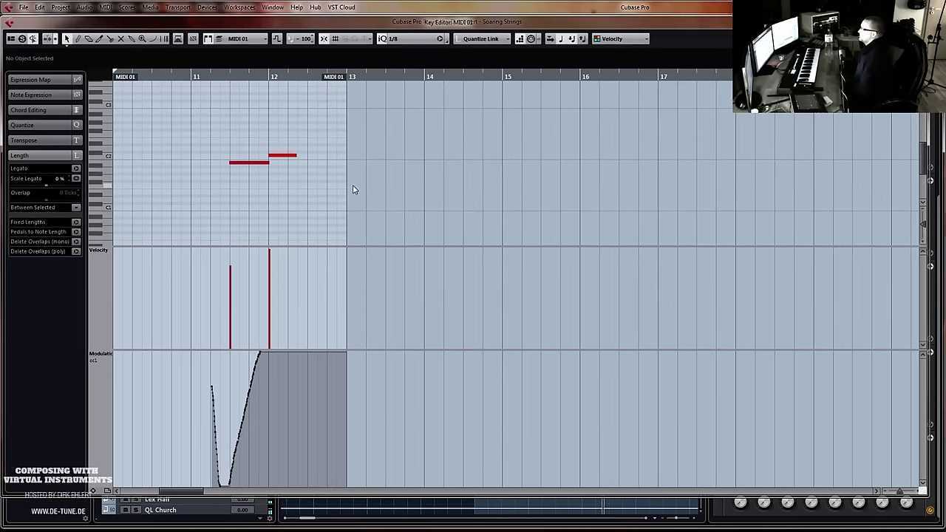
key(Return)
Rename the taiko track as CP Taiko
double_click(170, 470)
text(CP Talko)
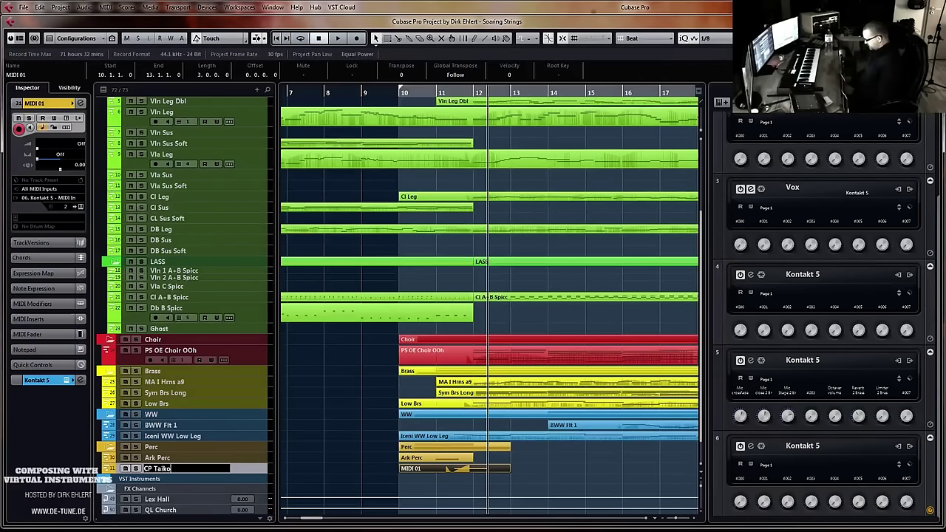
key(Return)
Add a new MIDI track below CP Taiko and name it CP Cym
right_click(184, 246)
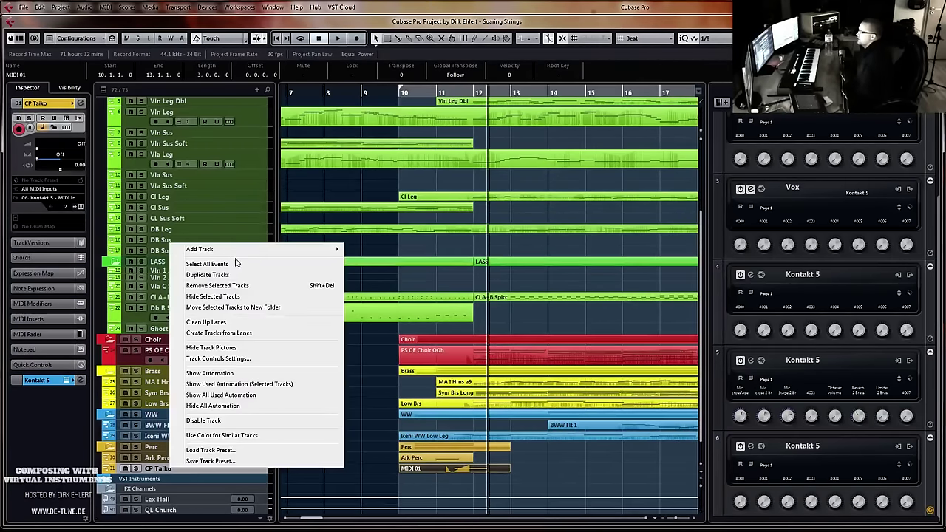
mouse_move(238, 251)
click(362, 271)
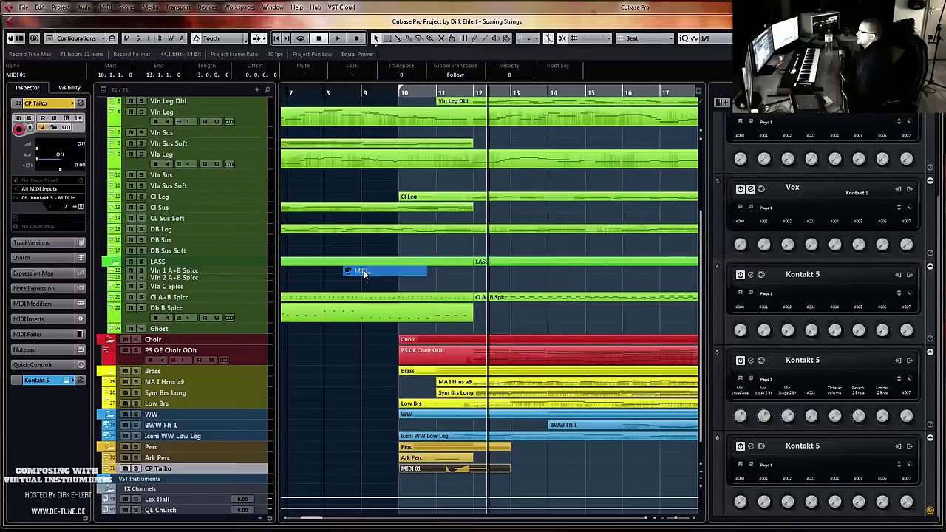
double_click(157, 480)
text(CP Cym)
key(Return)
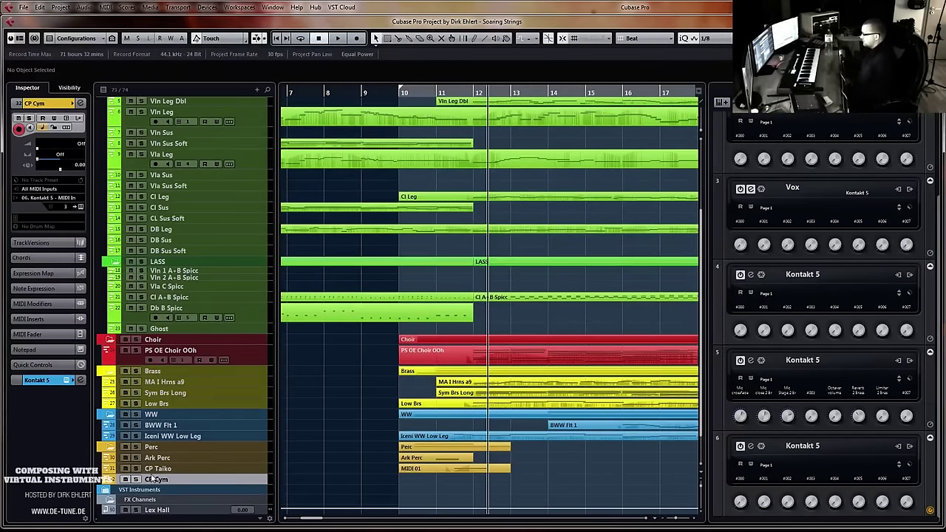
Load the C08 Orchestral Cymbals patch from Cinesamples' Cineperc Core folder into Kontakt and lower its volume
click(80, 207)
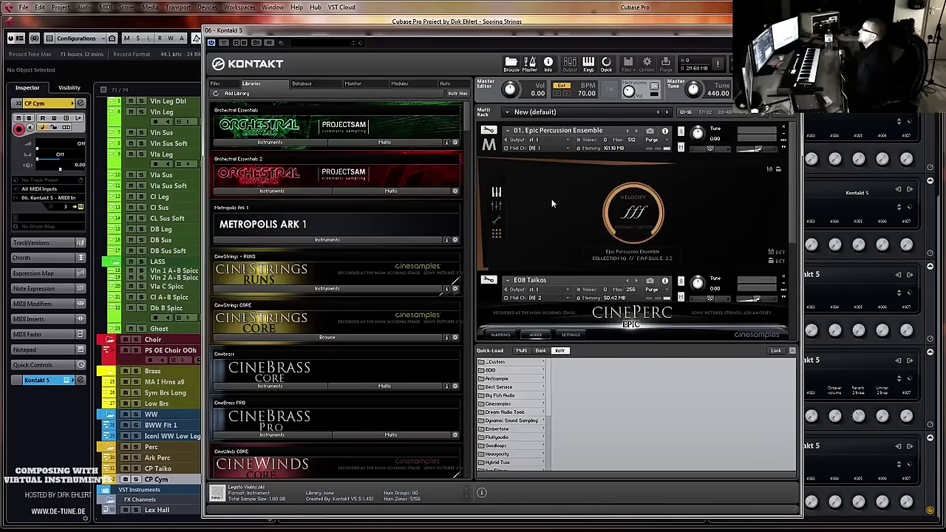
click(507, 404)
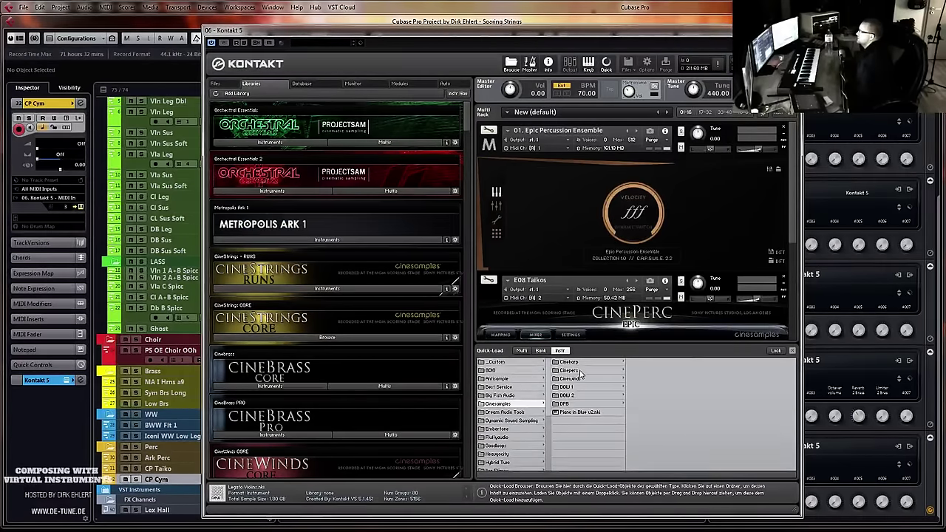
click(583, 370)
click(647, 372)
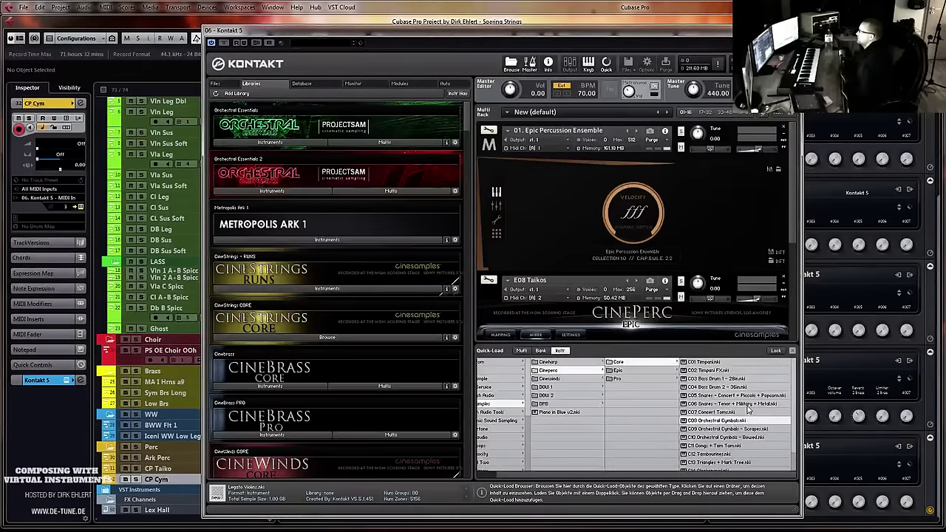
click(730, 421)
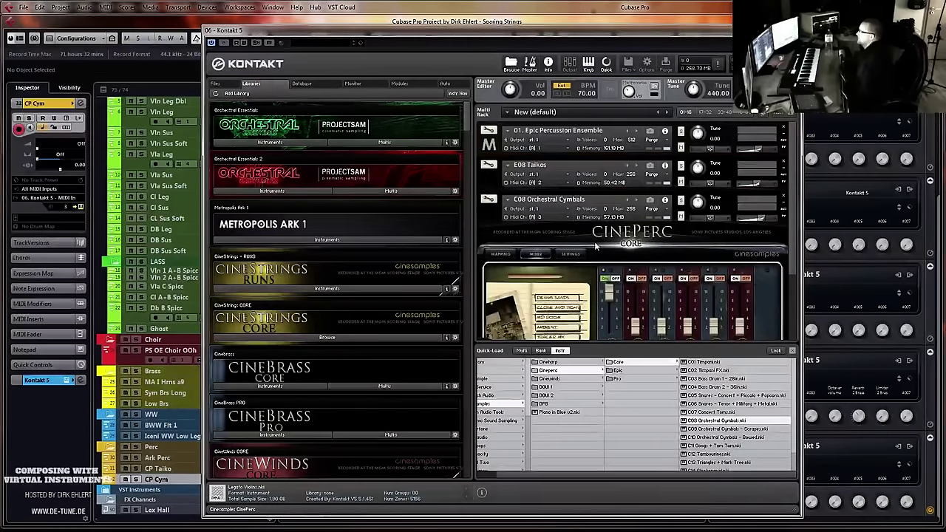
drag(760, 218, 753, 219)
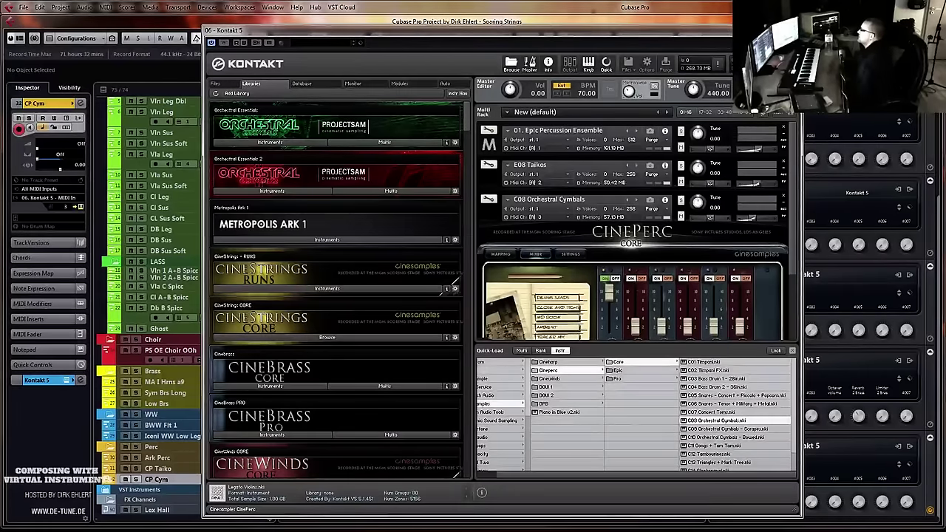
click(794, 31)
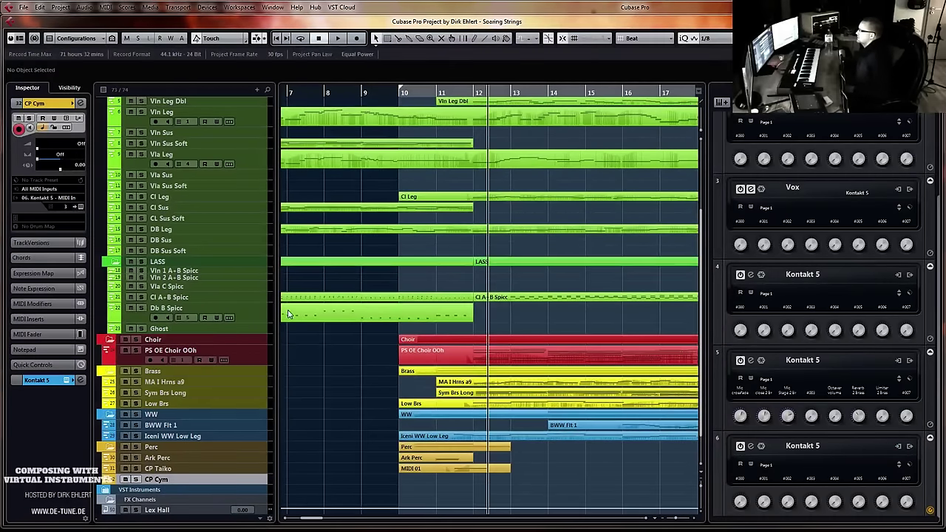
Save the project and give the taiko part its track's name, CP Taiko
click(24, 8)
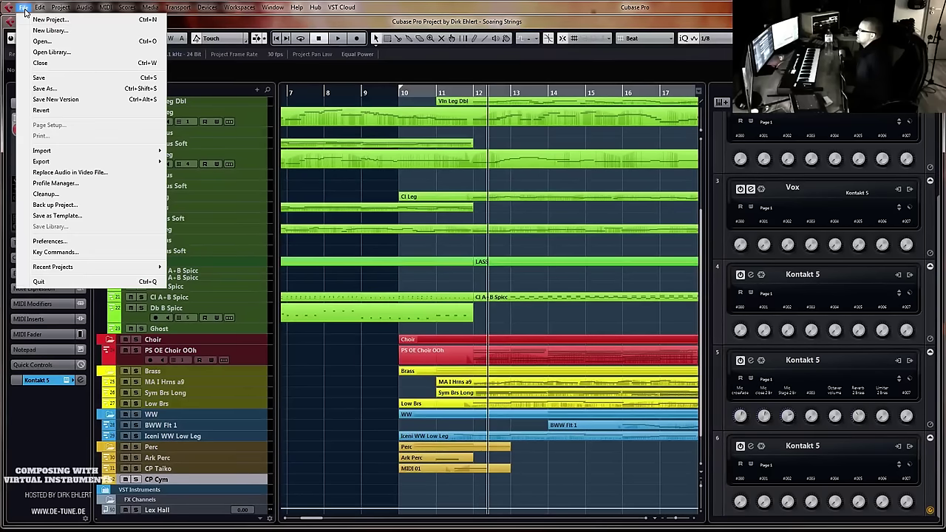
click(47, 78)
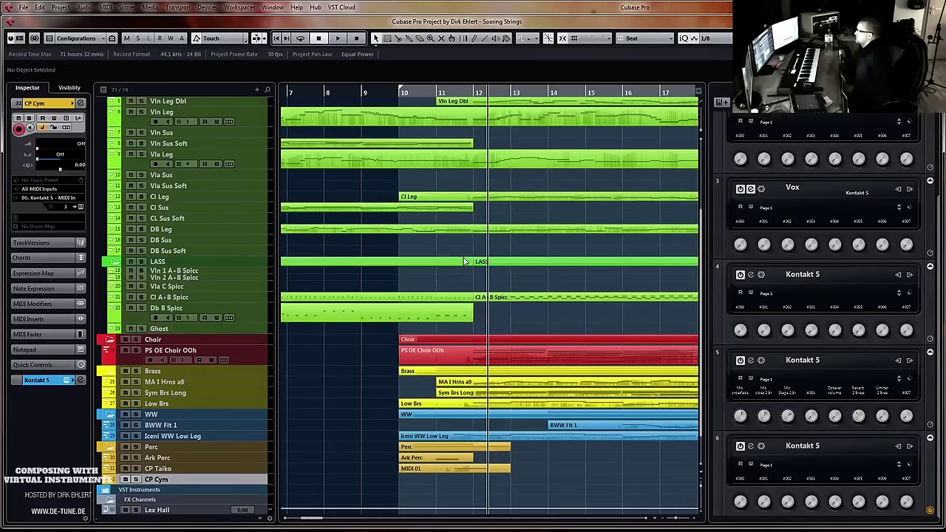
click(198, 468)
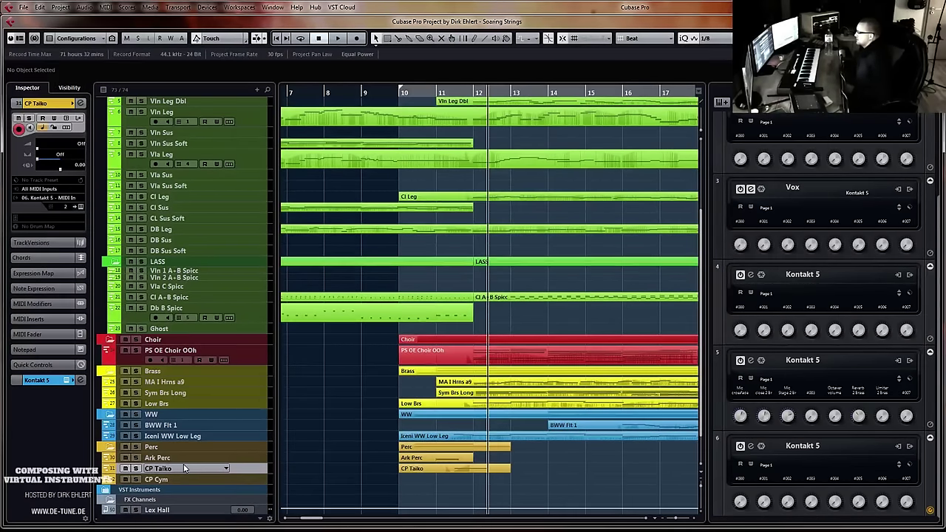
Set the volume of C08 Orchestral Cymbals in Kontakt to -17.0 for the CP Cym track
click(178, 477)
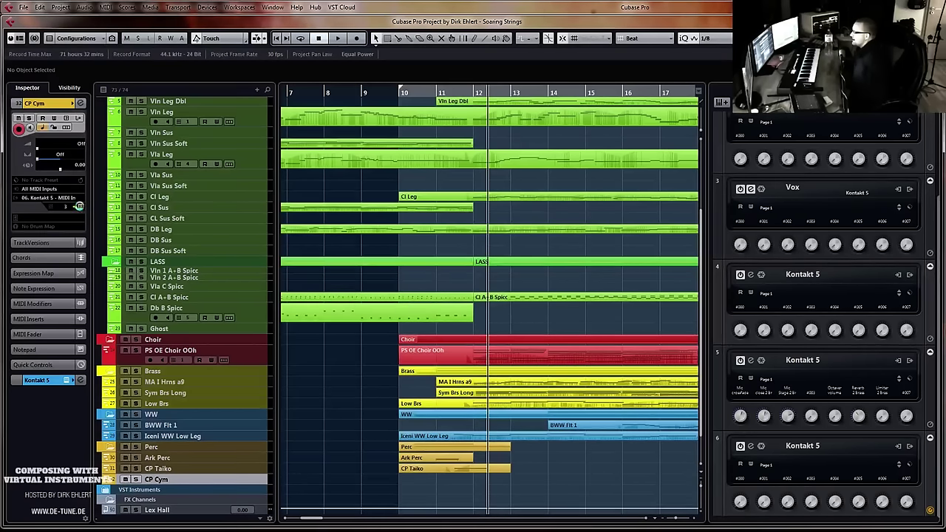
click(79, 206)
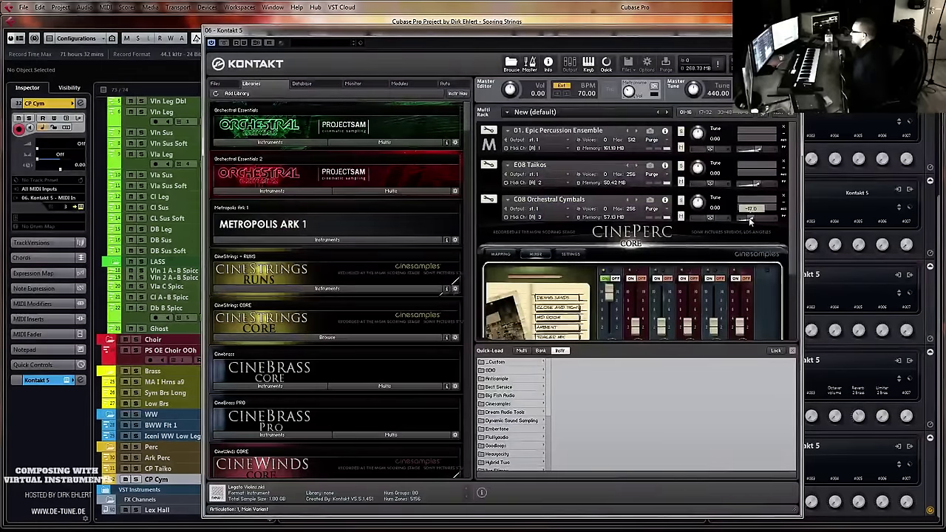
click(794, 31)
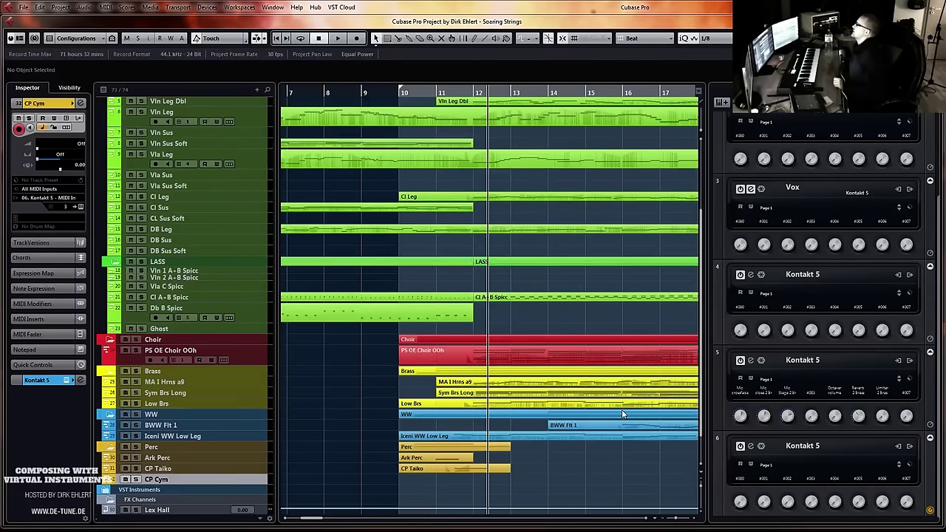
Record a cymbal part on the CP Cym track, starting from bar 10
click(361, 409)
key(KP_1)
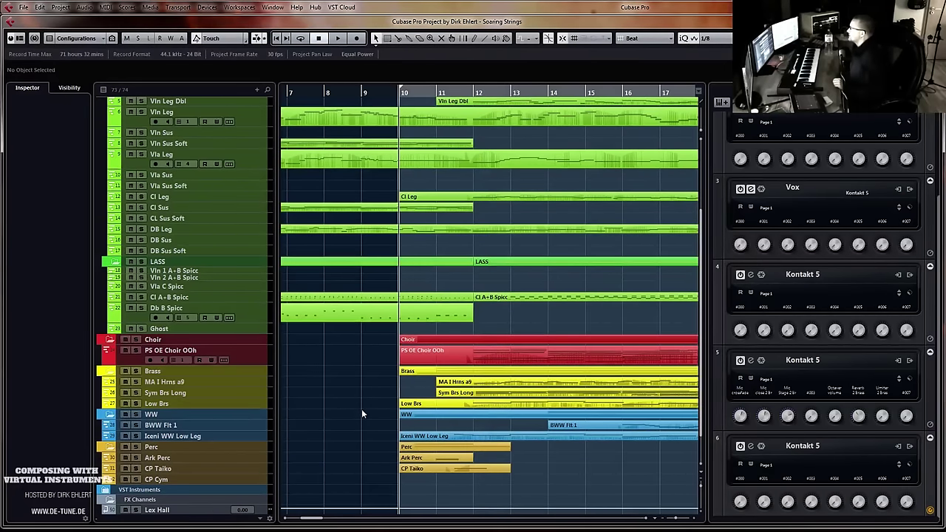
click(199, 480)
scroll(348, 419, down, 2)
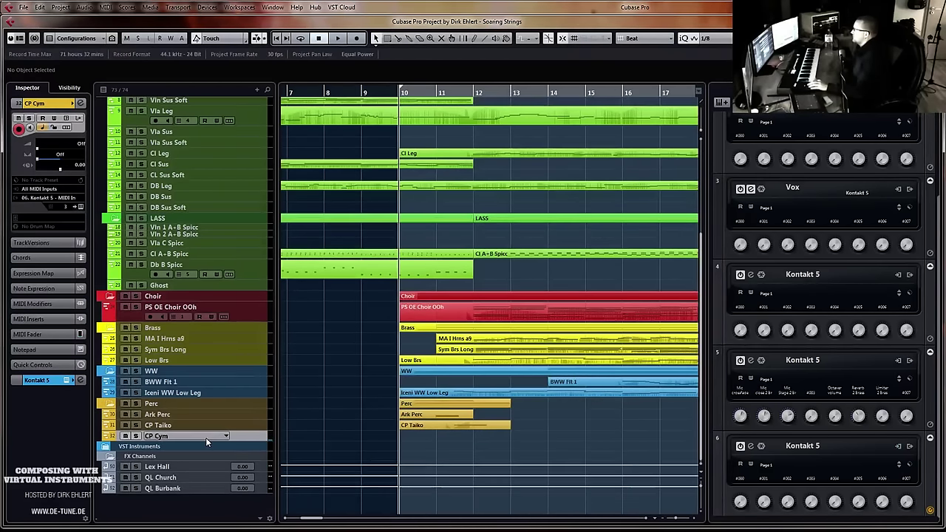
key(KP_Multiply)
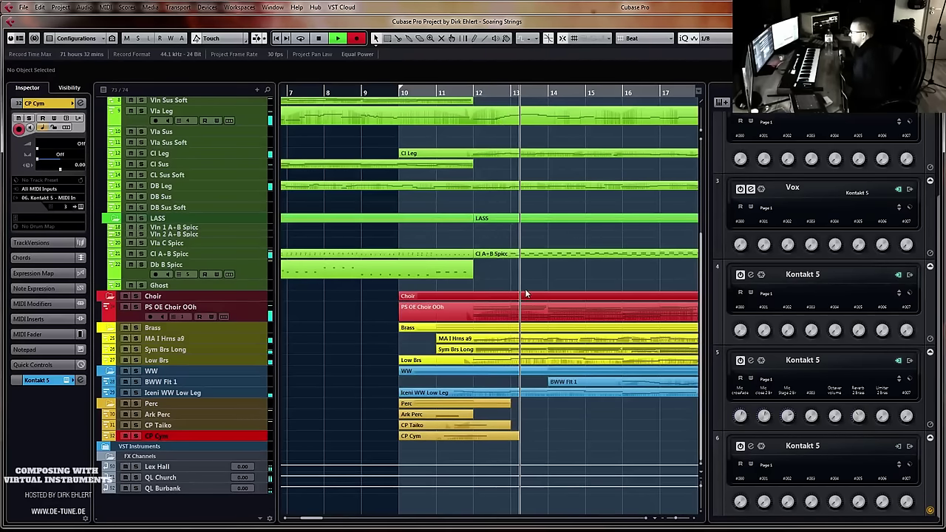
key(space)
Add a new MIDI track below CP Cym in the Perc folder
key(g)
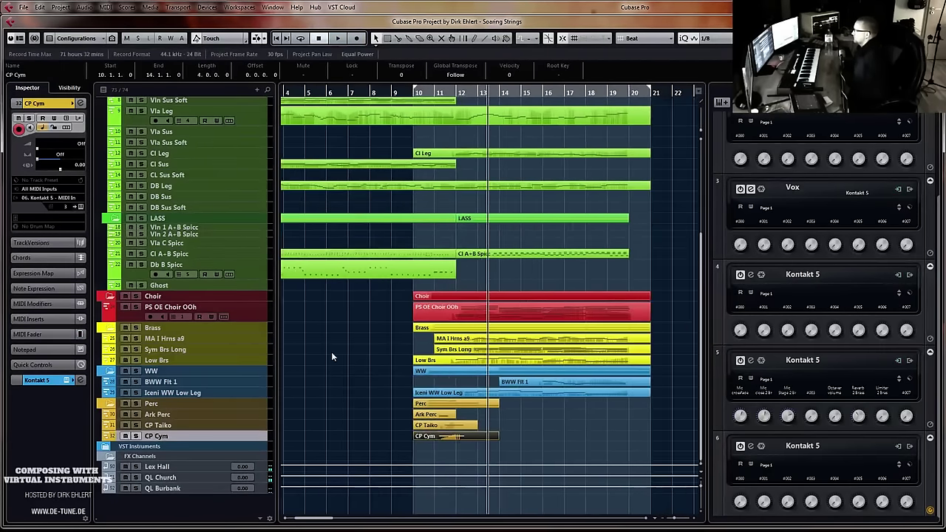
right_click(183, 441)
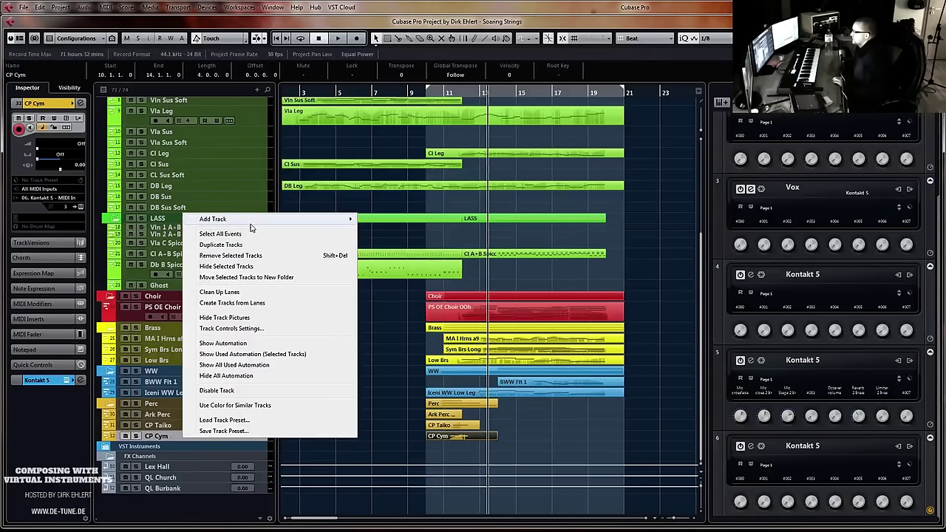
mouse_move(272, 223)
click(376, 241)
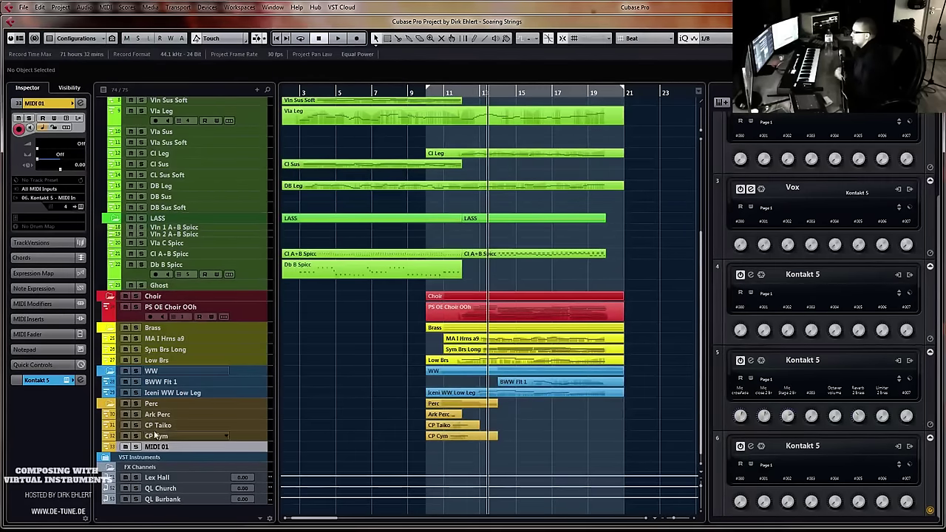
Load the C07 Concert Toms patch from Cinesamples' Cineperc Core folder into Kontakt below the Orchestral Cymbals
click(80, 206)
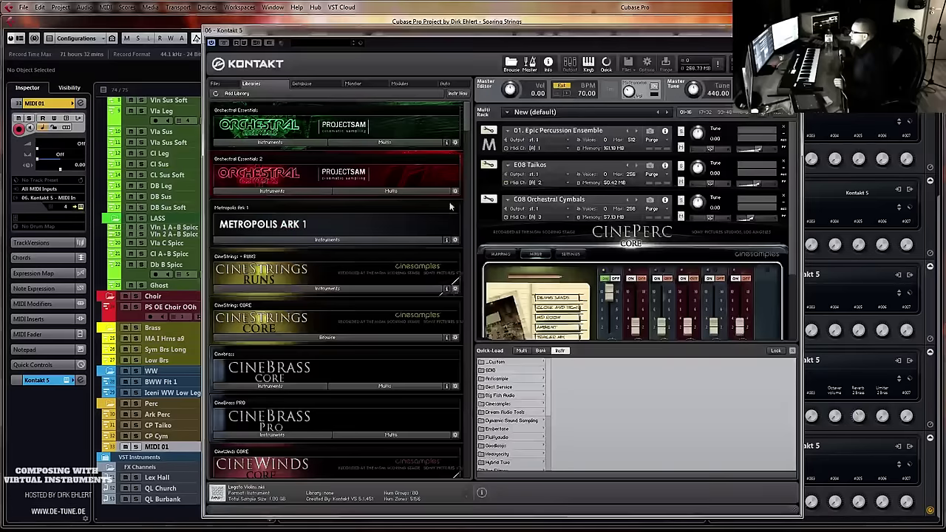
click(492, 211)
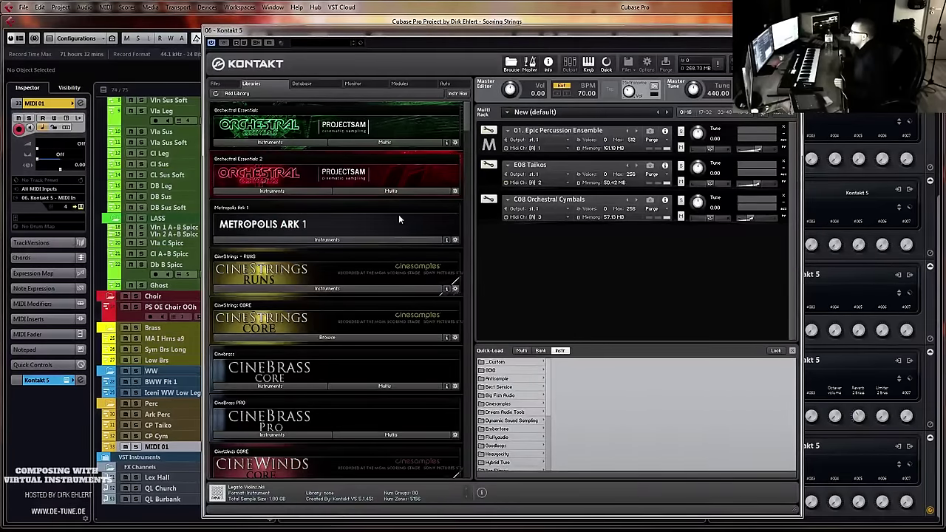
click(510, 405)
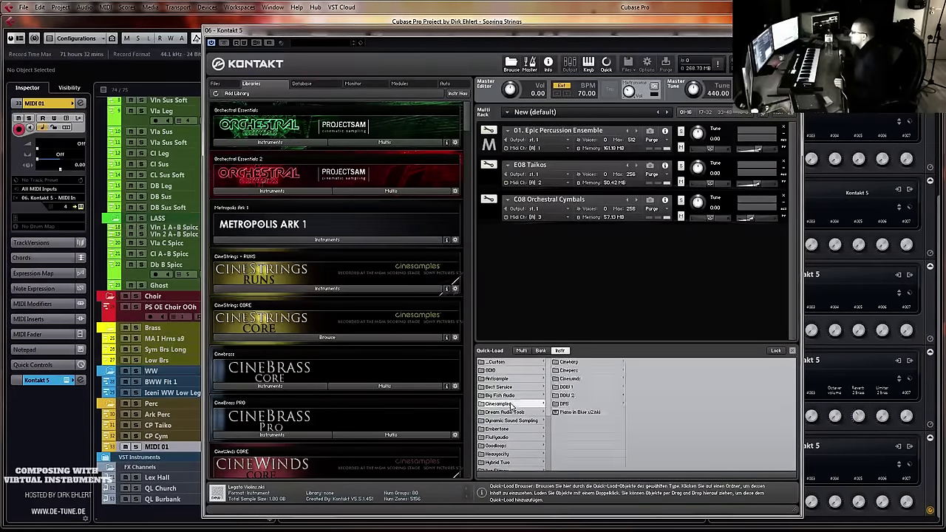
click(582, 371)
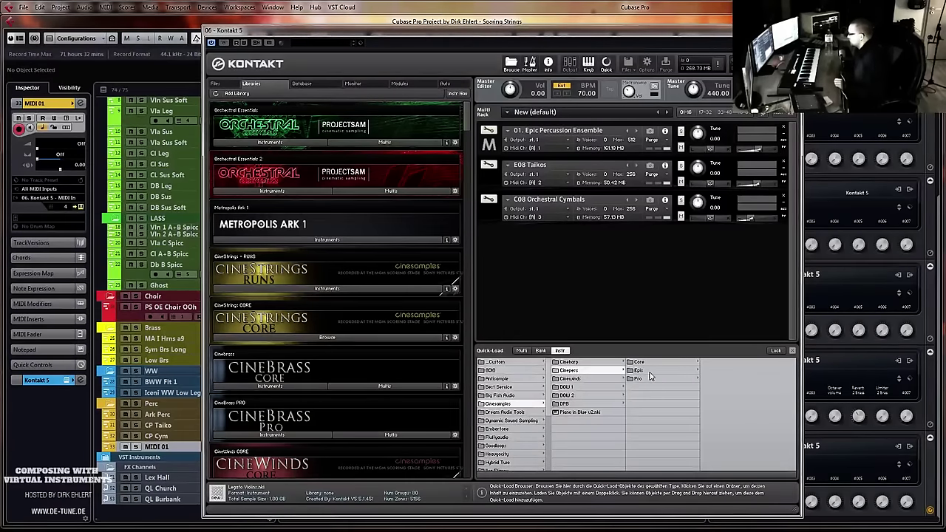
click(639, 362)
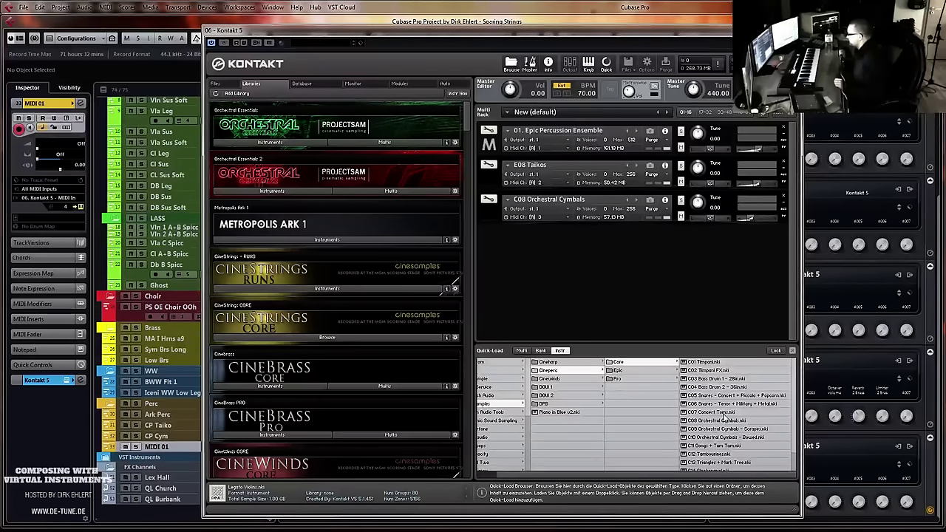
click(722, 412)
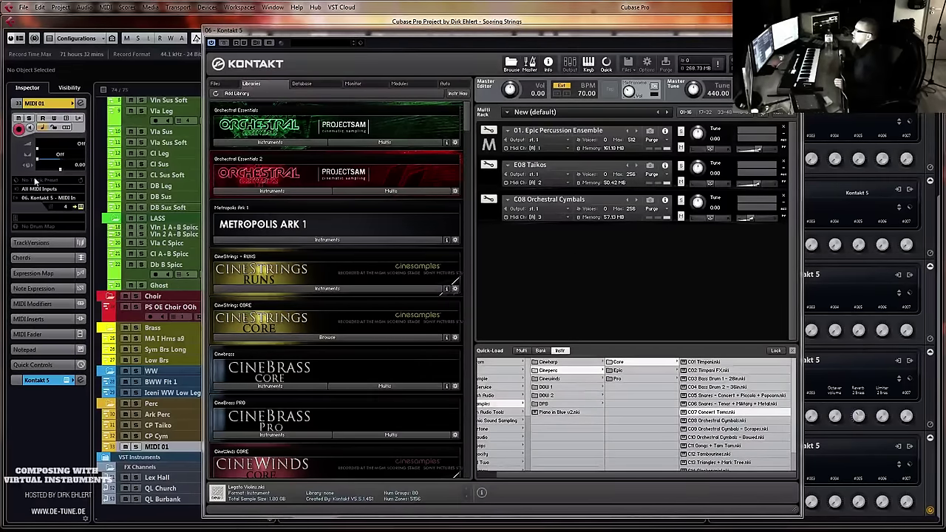
drag(711, 412, 547, 251)
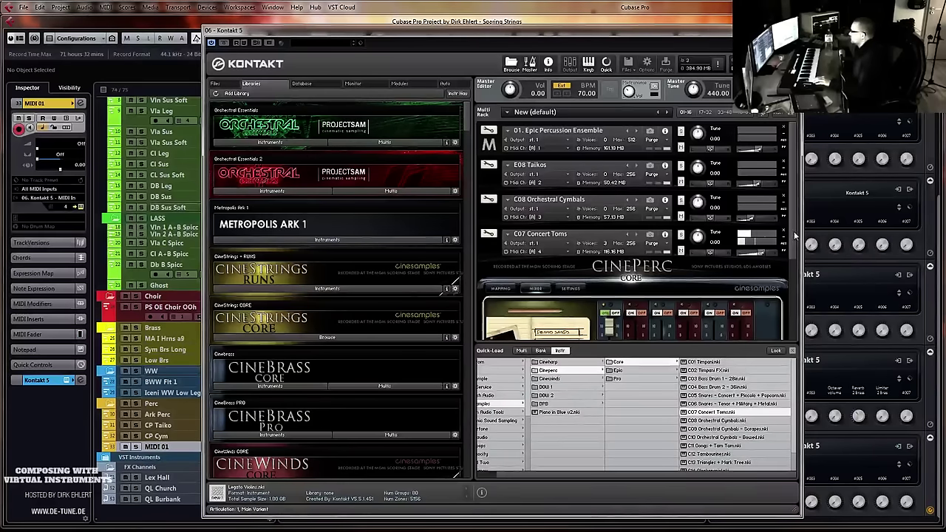
Try the Ambient and Mid Room mixer presets on C07 Concert Toms and raise the instrument's volume slightly
scroll(783, 229, down, 3)
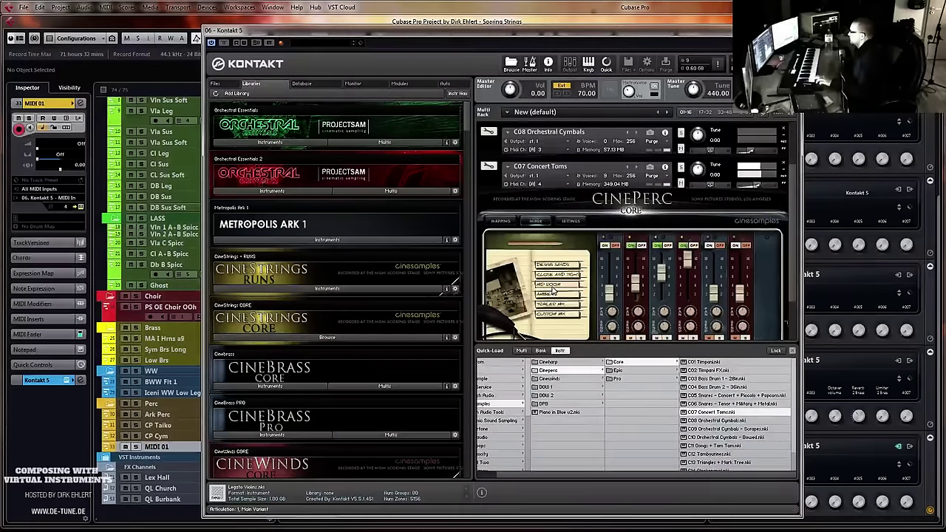
click(553, 294)
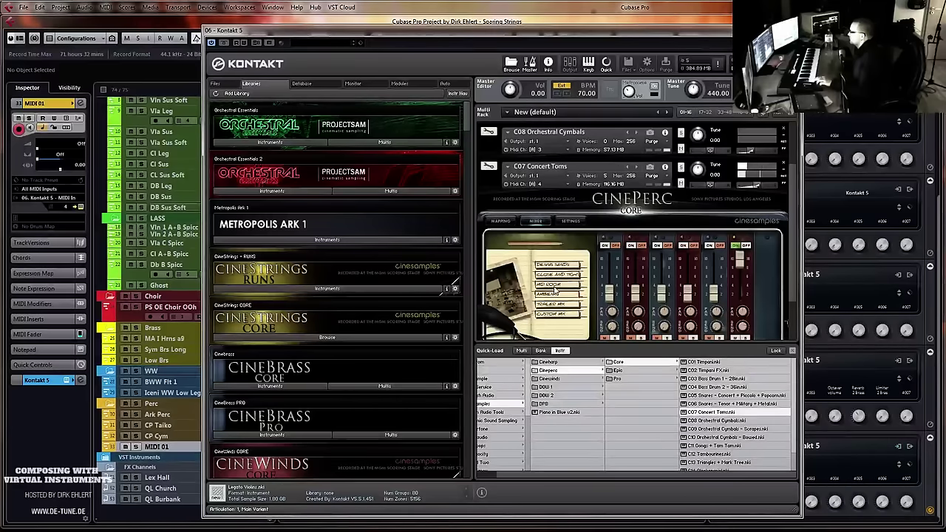
click(555, 285)
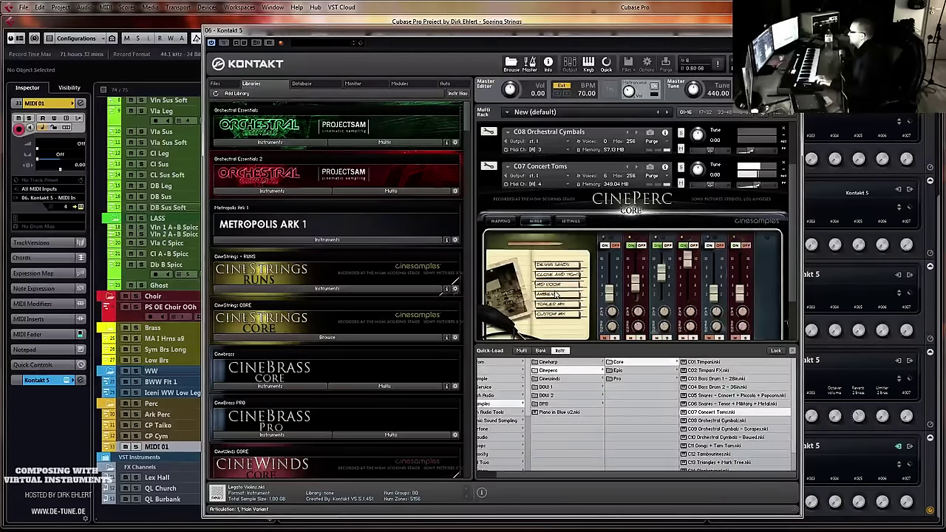
click(558, 285)
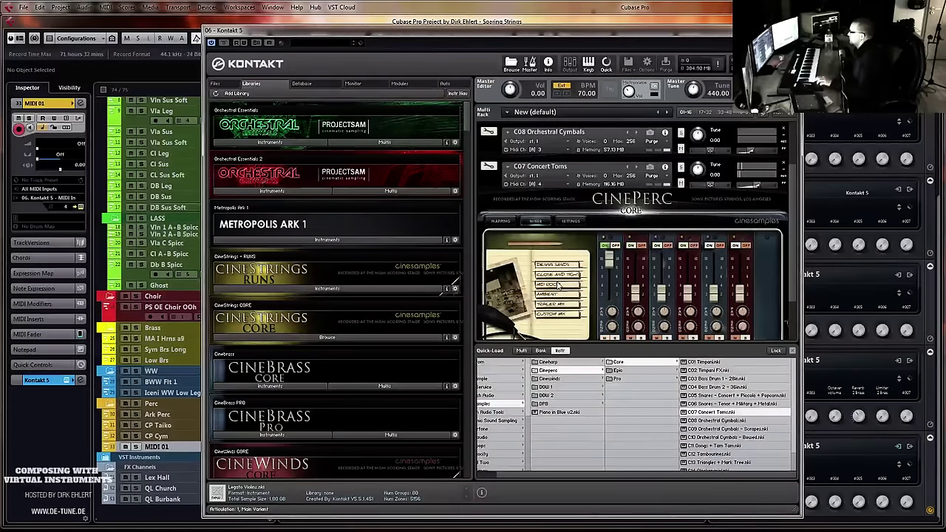
drag(750, 186, 755, 187)
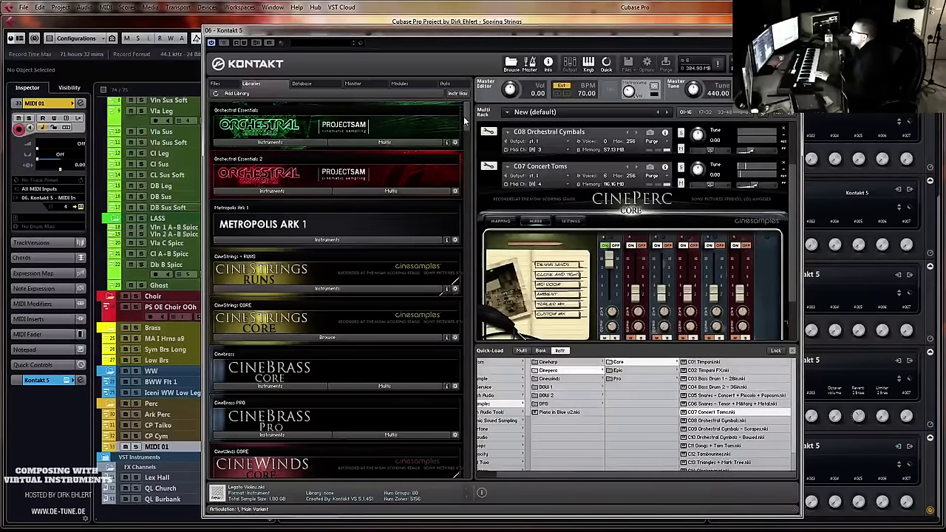
Load the Action Strikes - Instrument patch from the Action Strikes library into the Kontakt rack
scroll(340, 289, down, 3)
scroll(340, 288, down, 10)
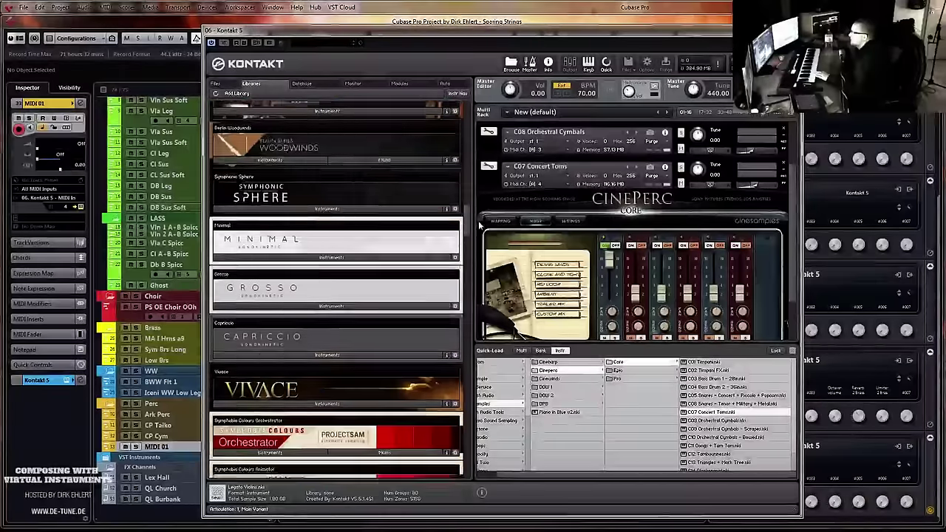
scroll(479, 260, down, 10)
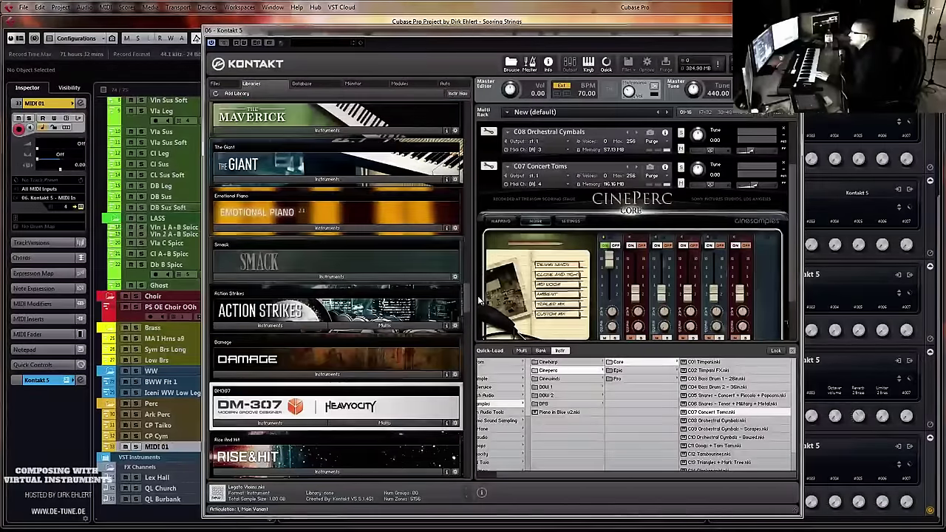
click(254, 326)
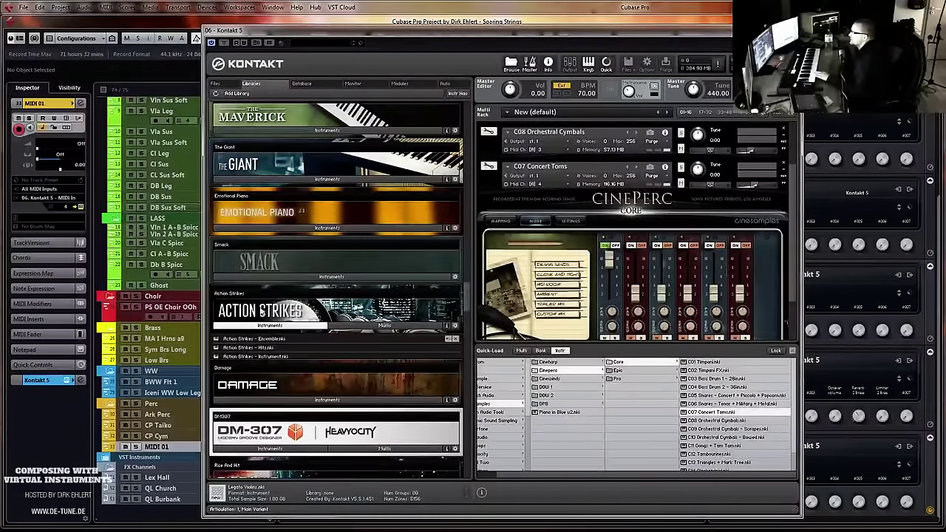
scroll(281, 310, down, 1)
drag(269, 327, 465, 276)
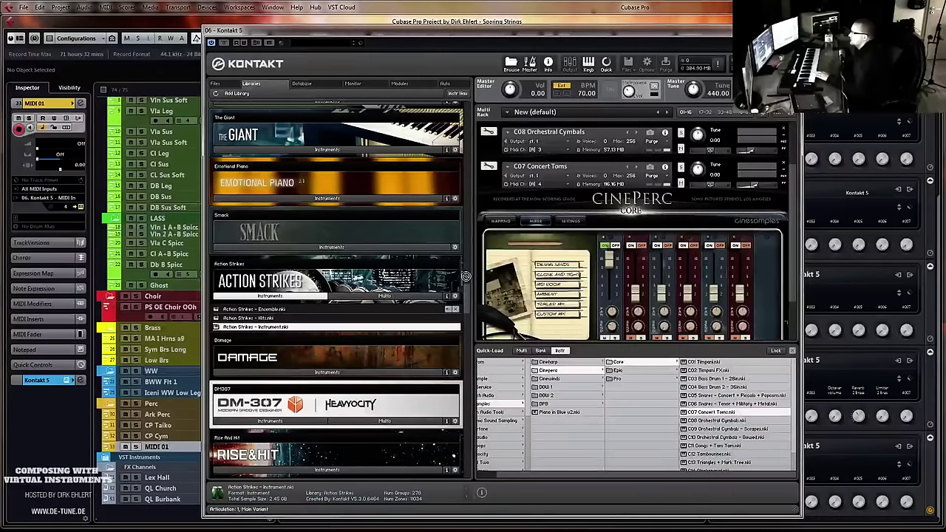
Replace the C07 Concert Toms with Action Strikes - Instrument and load Mid Tom Ensemble from its mid section instruments
drag(578, 176, 583, 183)
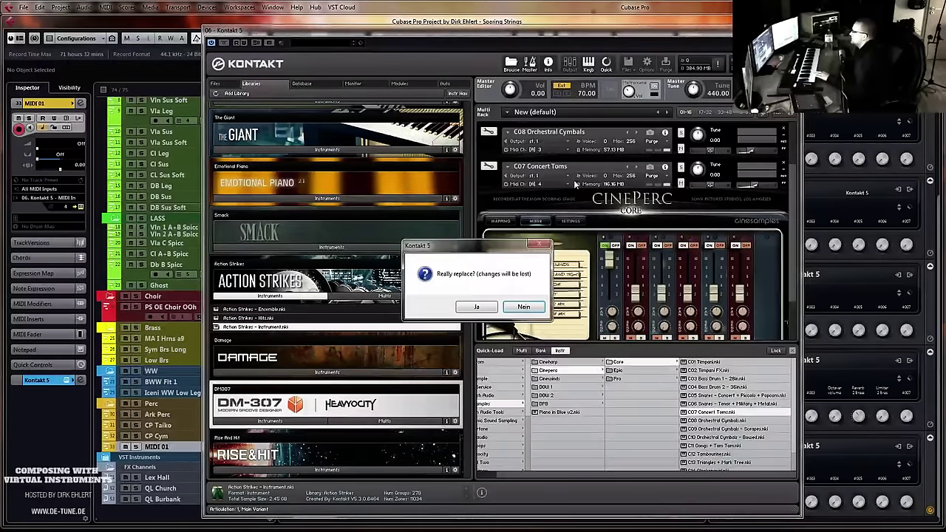
click(476, 307)
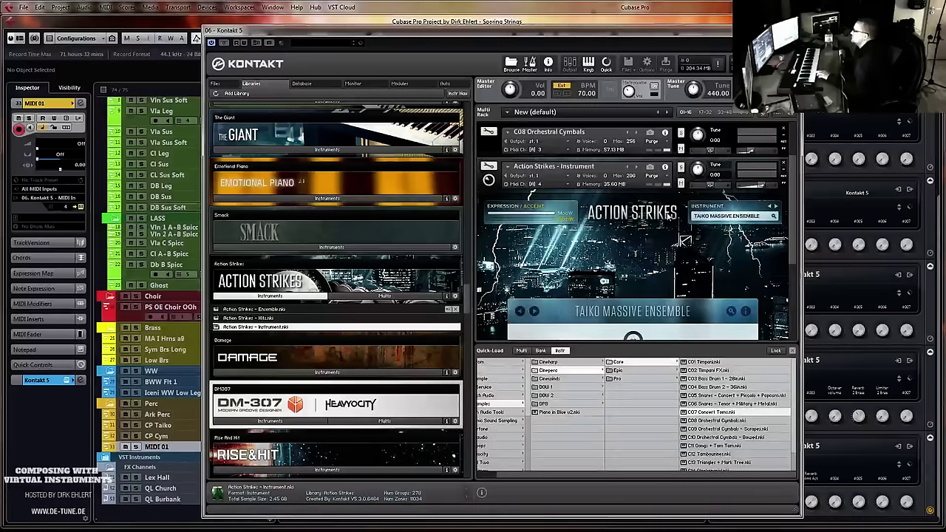
click(746, 217)
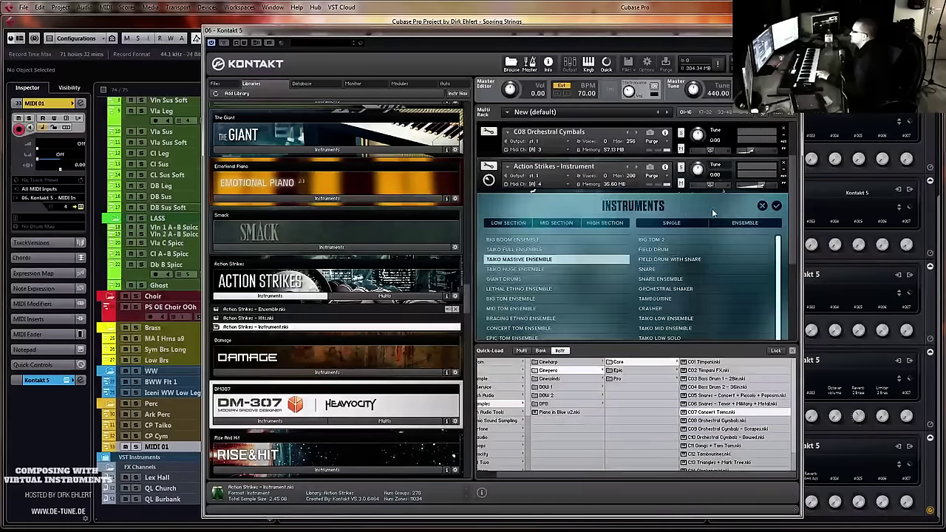
click(553, 224)
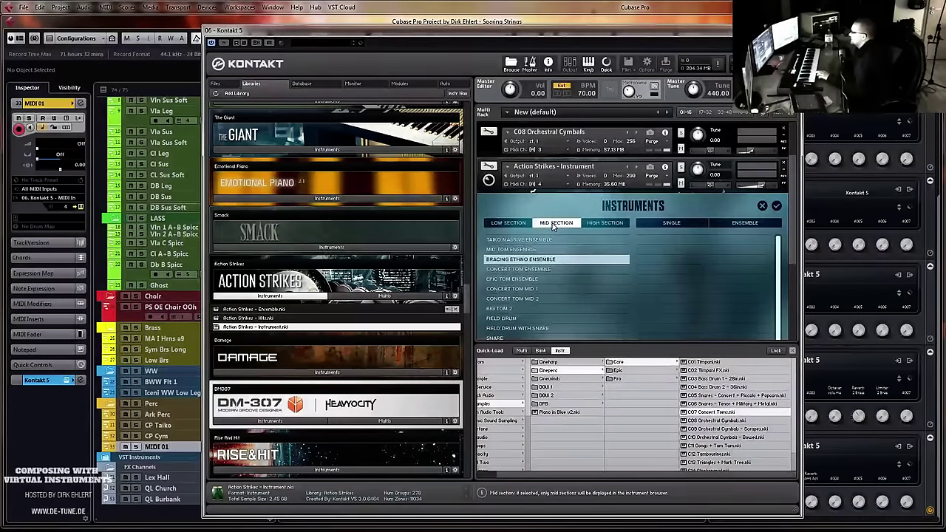
click(535, 250)
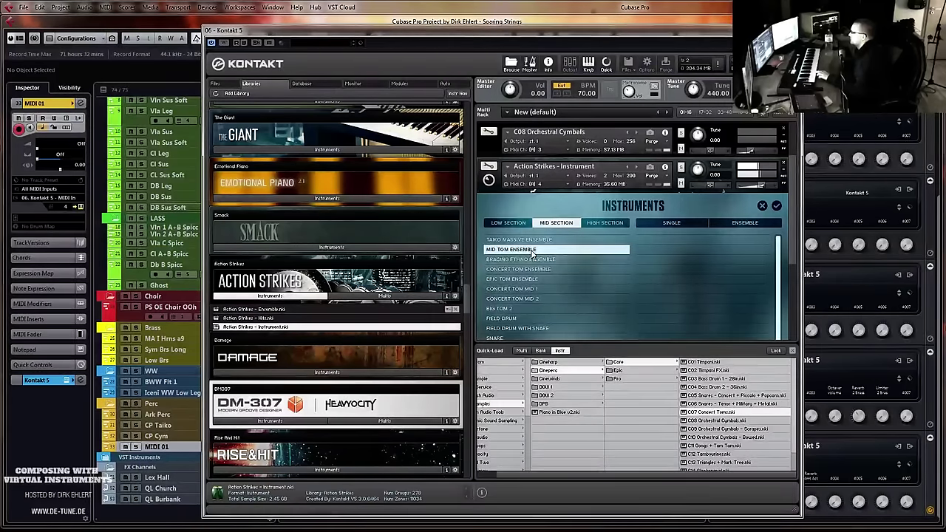
click(776, 206)
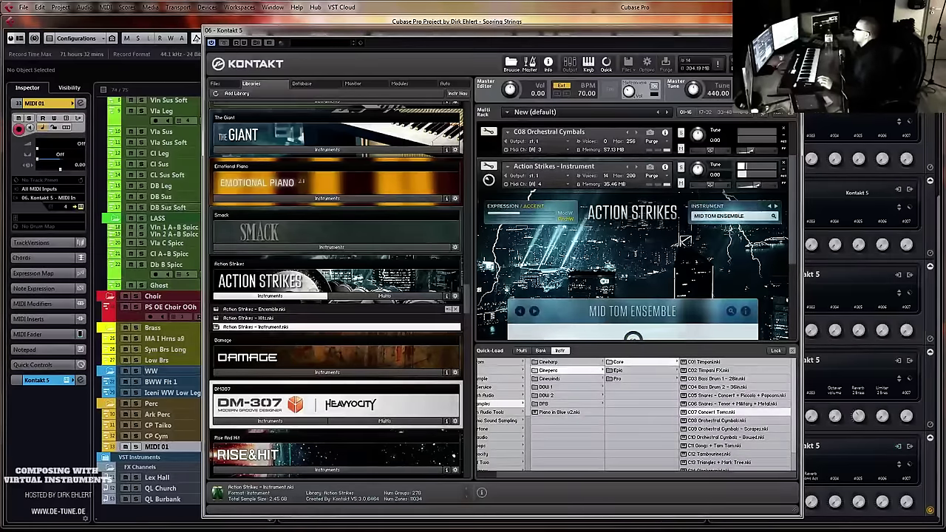
click(795, 30)
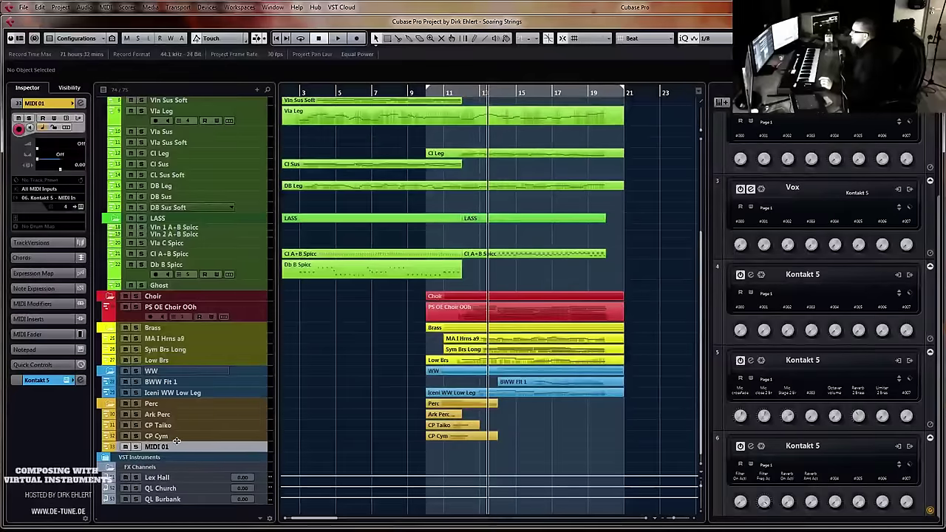
Rename the new MIDI track in the Perc folder as AS Toms
double_click(167, 447)
text(AS Toms)
key(Return)
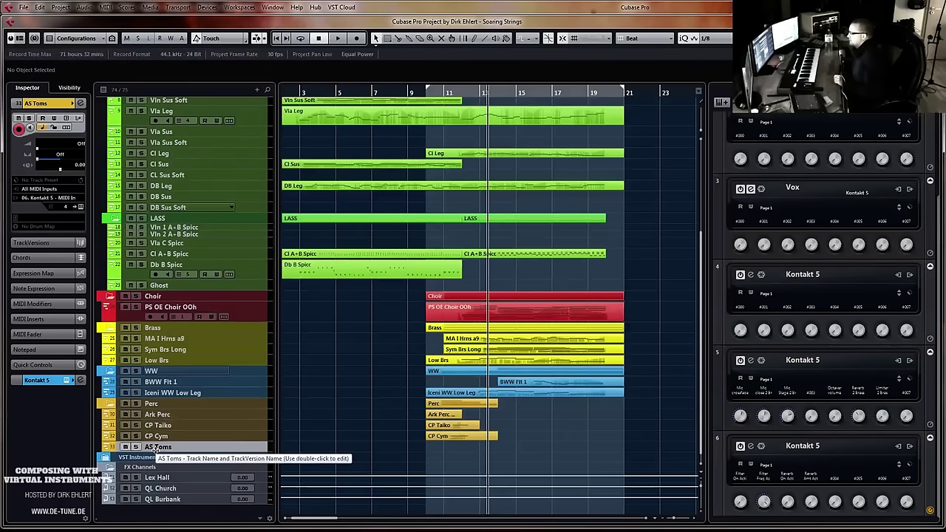
Enlarge the AS Toms track and record a tom performance on it from bar 10 to about bar 20
drag(153, 452, 155, 490)
key(KP_1)
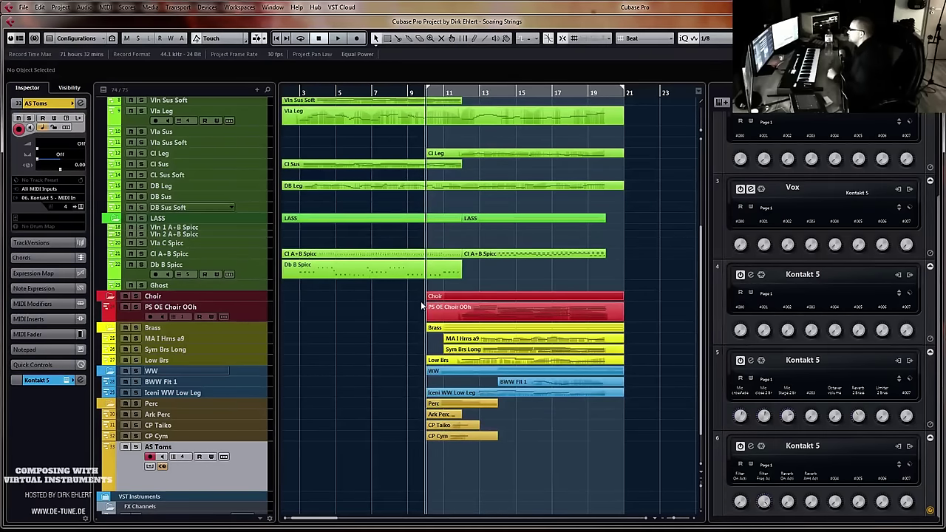
drag(233, 491, 235, 477)
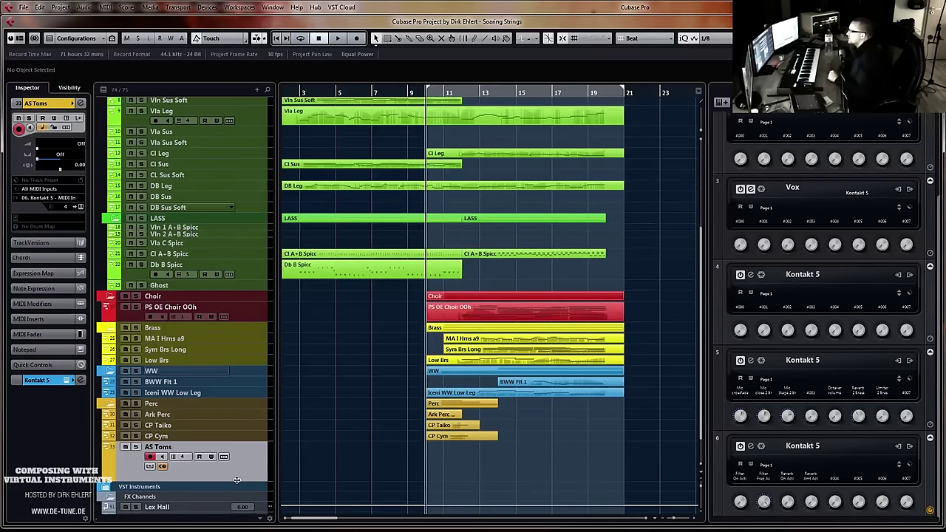
scroll(375, 407, down, 2)
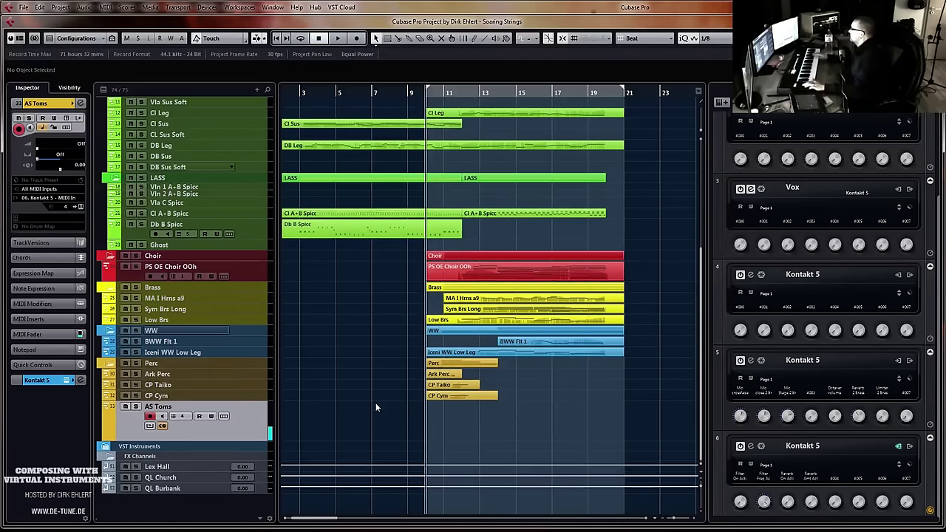
key(KP_Multiply)
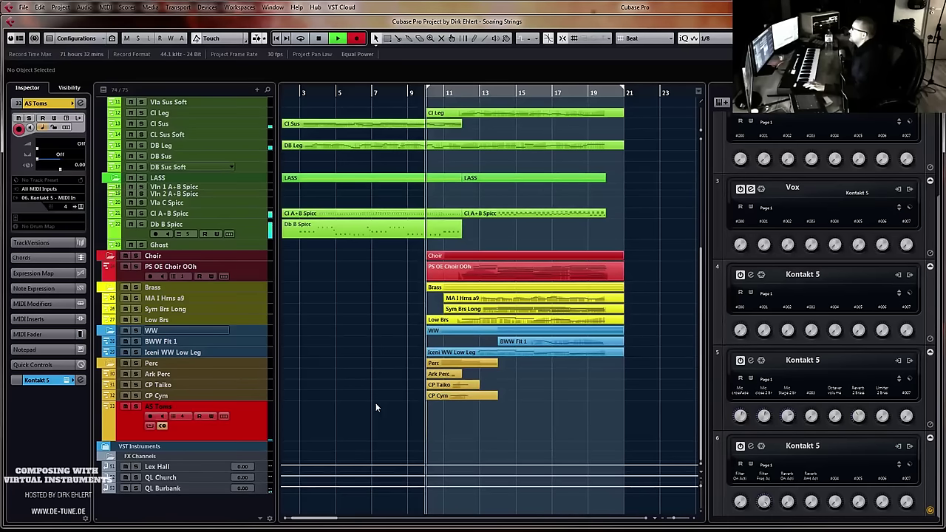
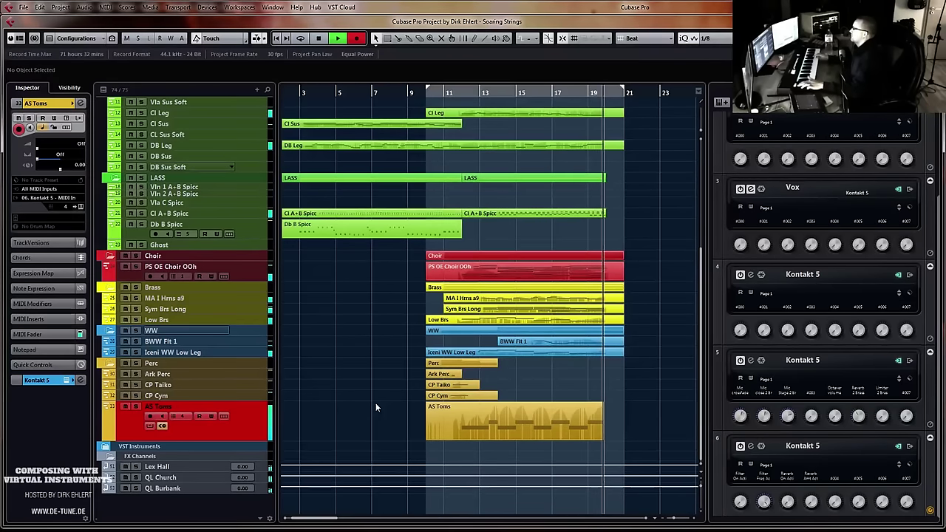
key(space)
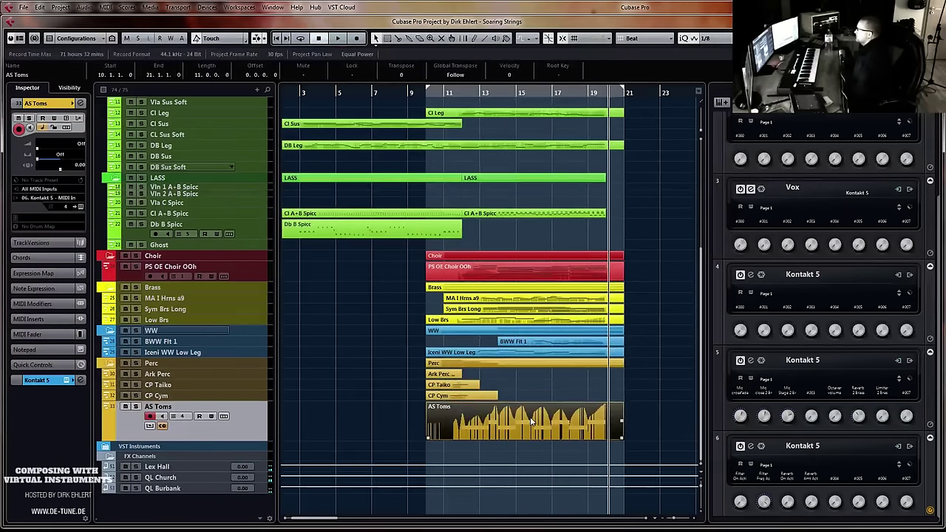
Open the recorded AS Toms part in the Key Editor and set the quantize value to 1/4
double_click(530, 418)
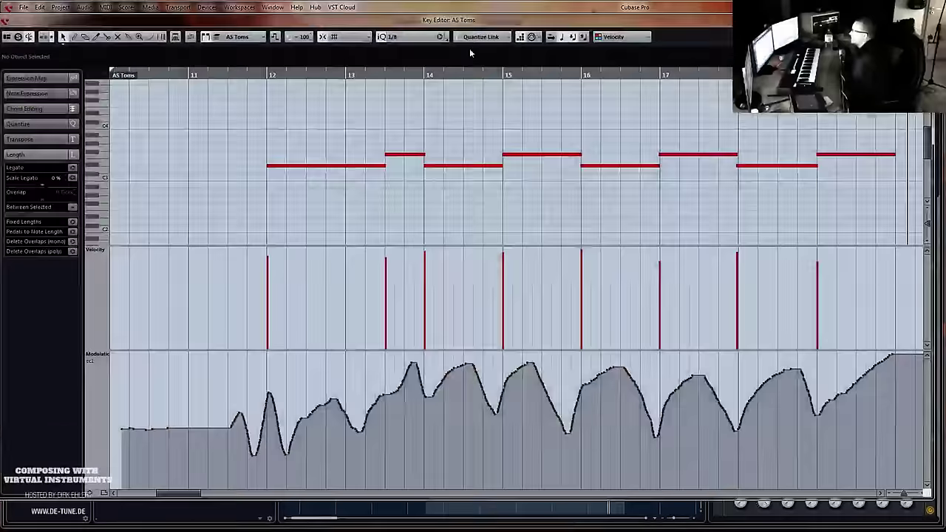
click(397, 36)
click(410, 72)
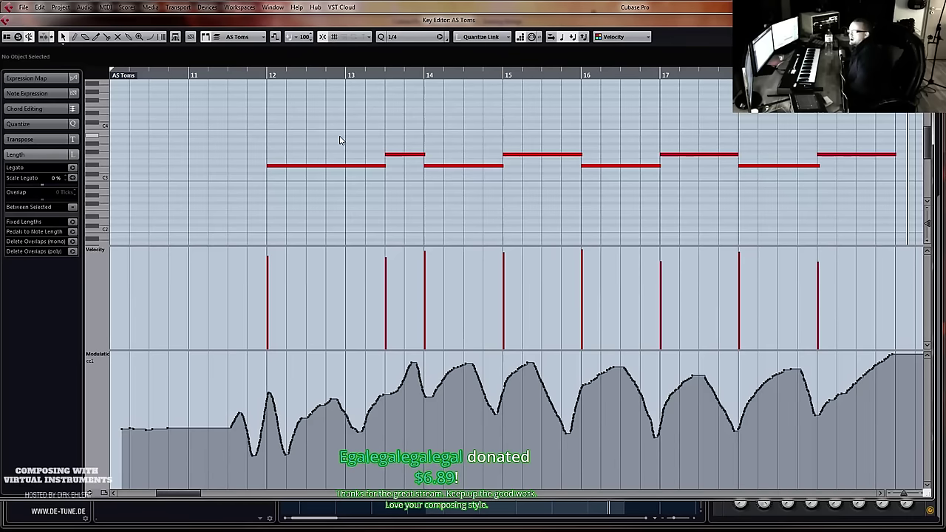
key(Return)
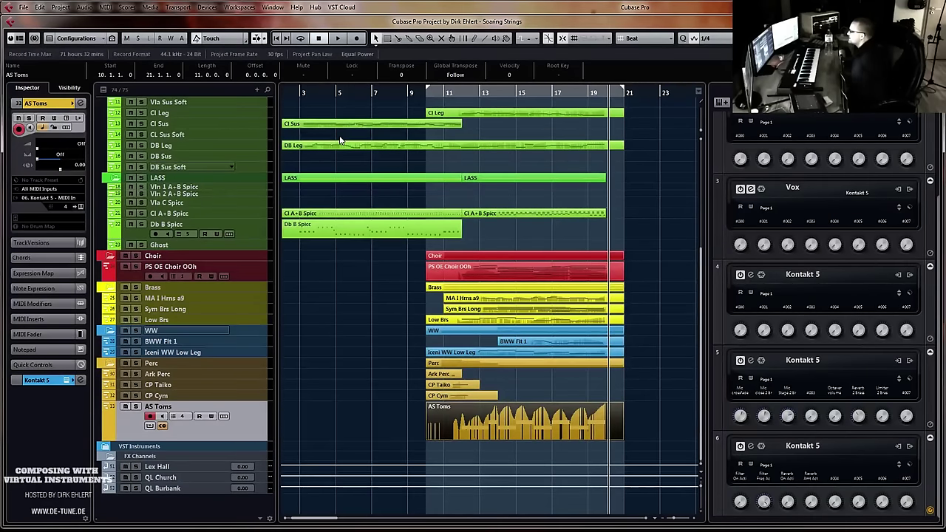
Return the playhead to bar 10 and reduce the height of the AS Toms track
key(KP_1)
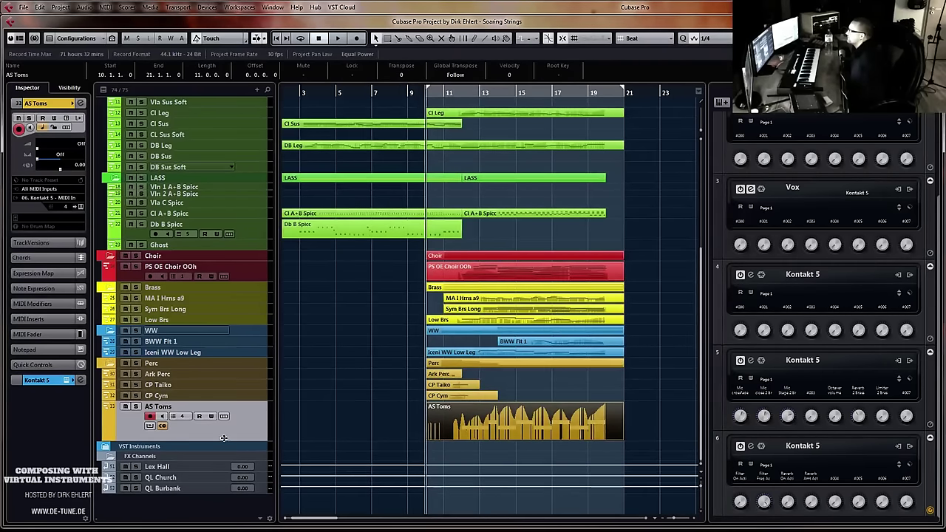
drag(223, 438, 228, 426)
scroll(228, 426, up, 1)
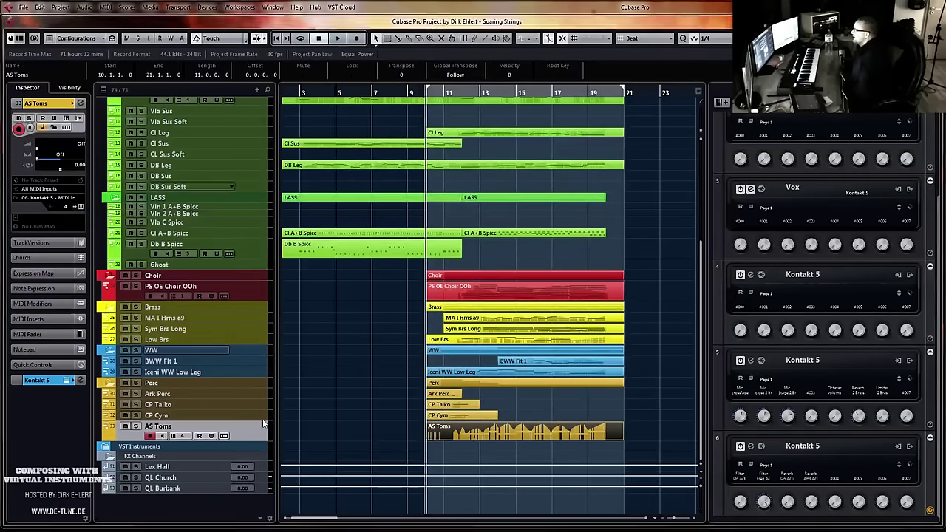
double_click(470, 437)
key(Return)
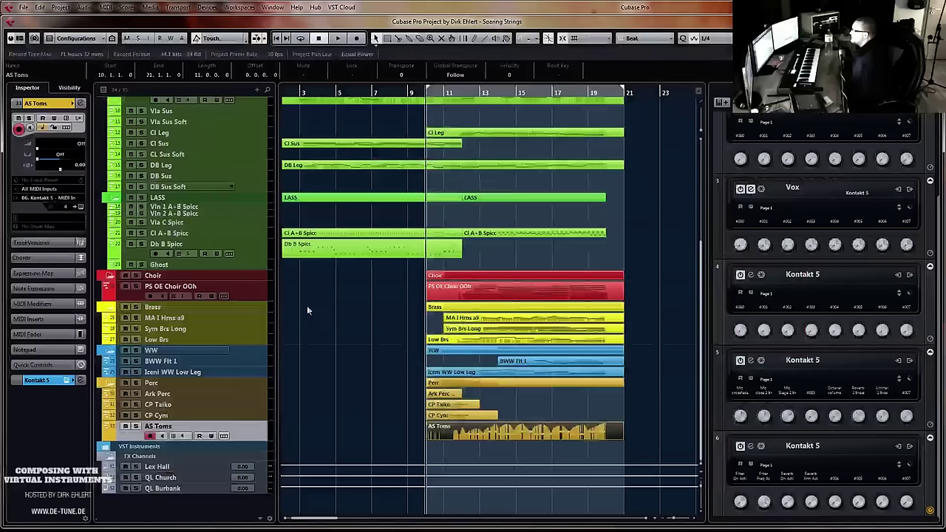
Duplicate the opening Ark Perc, CP Taiko and CP Cym parts and place the copies at bar 15
key(space)
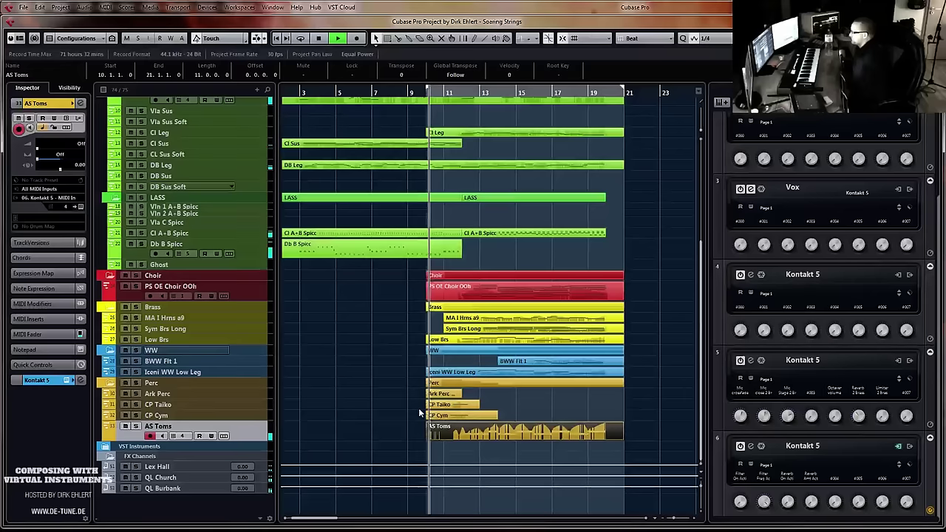
key(g)
key(g)
key(g)
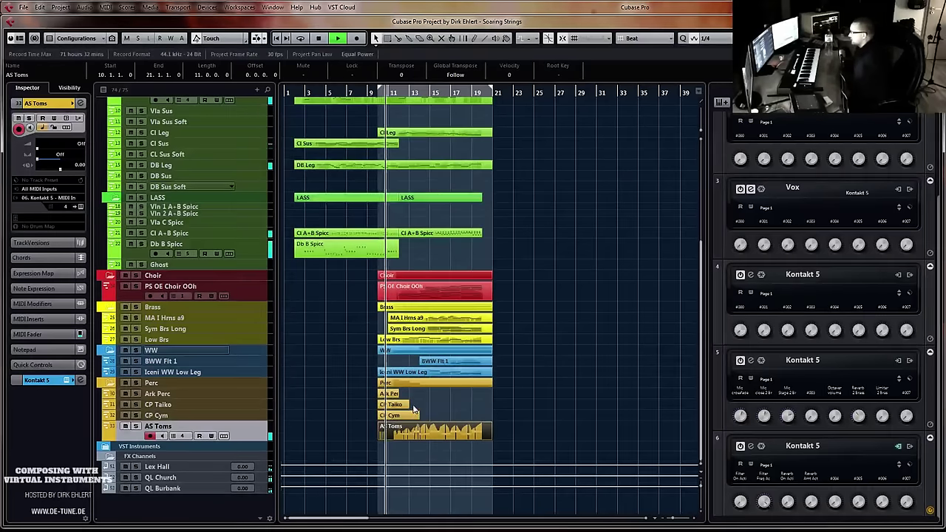
key(h)
key(h)
key(h)
key(h)
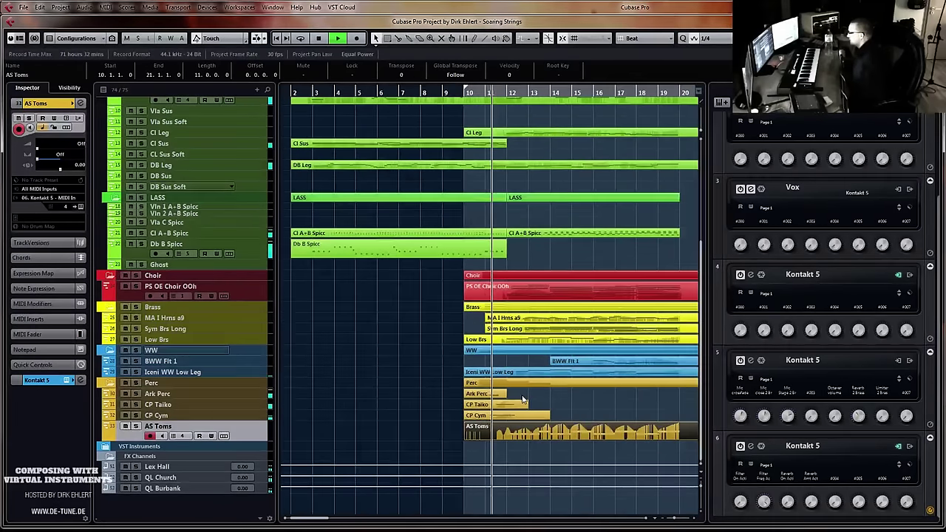
drag(523, 395, 630, 394)
key(h)
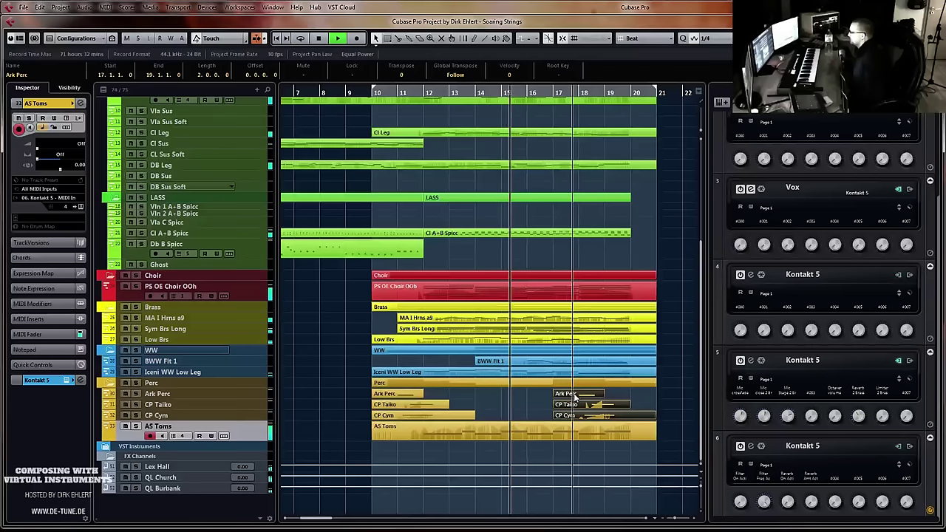
key(space)
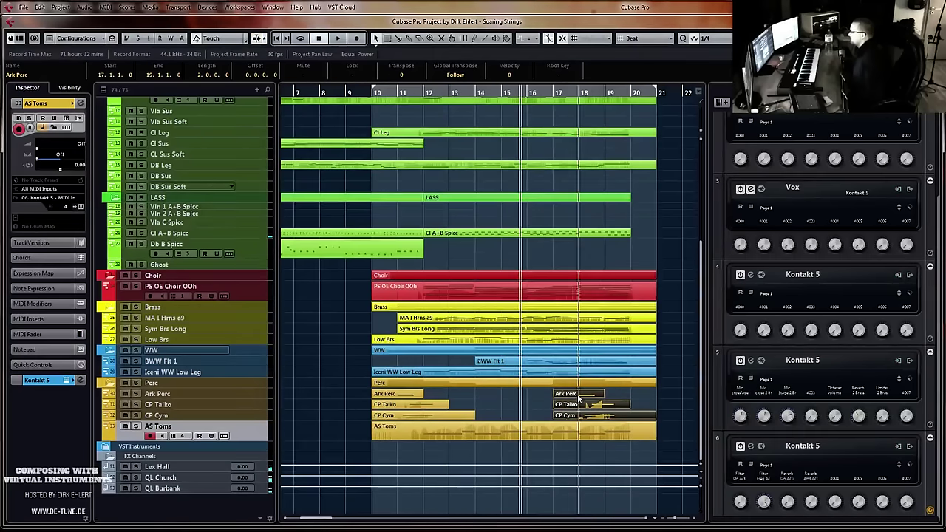
drag(575, 397, 529, 399)
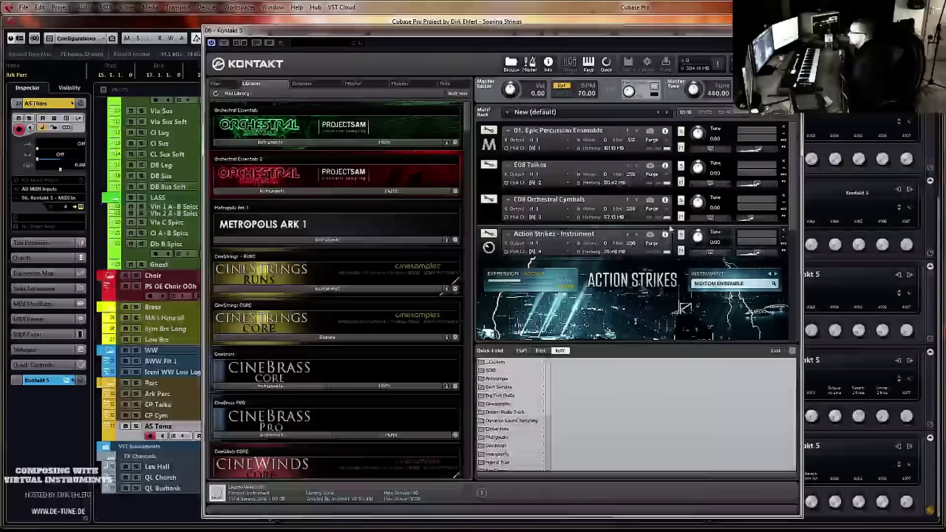
Hide Kontakt's Quick-Load browser and shift the Mid Tom Ensemble's mic position further towards room
click(792, 352)
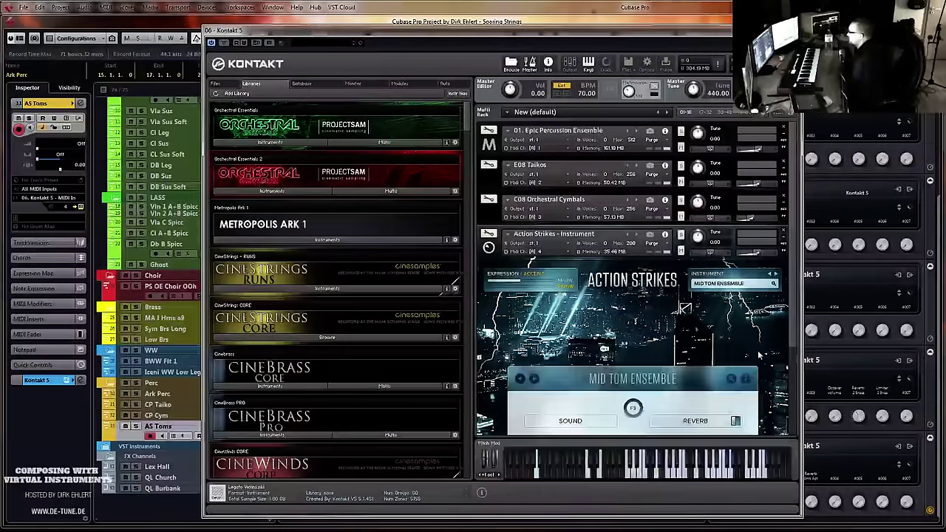
scroll(793, 287, down, 1)
scroll(792, 287, down, 3)
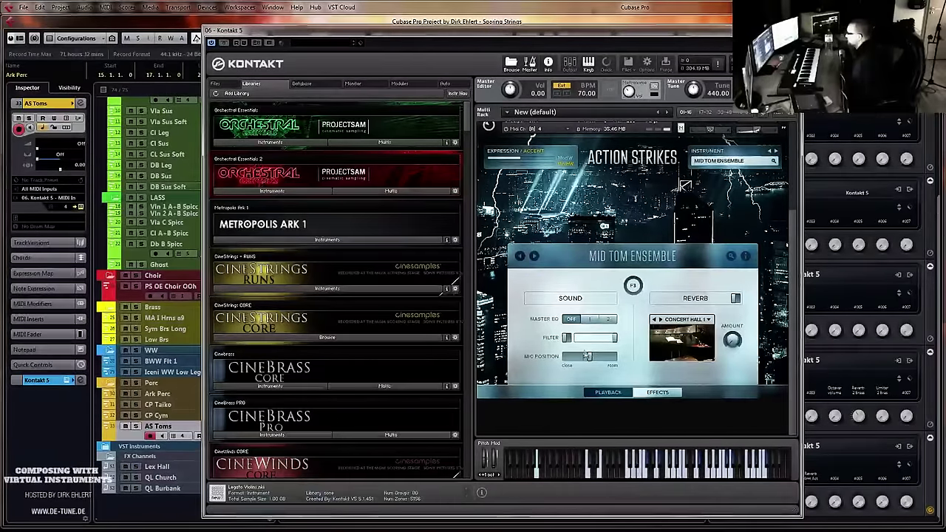
drag(588, 363, 602, 364)
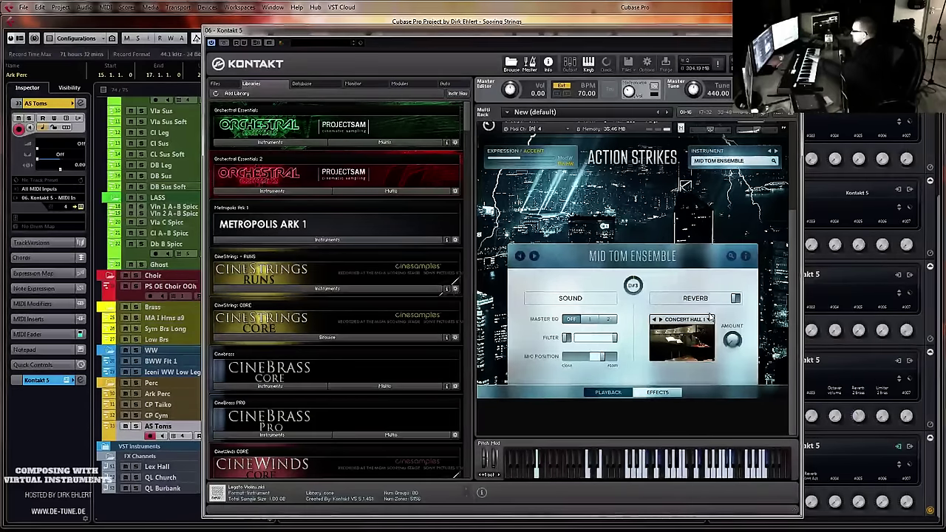
drag(601, 360, 609, 361)
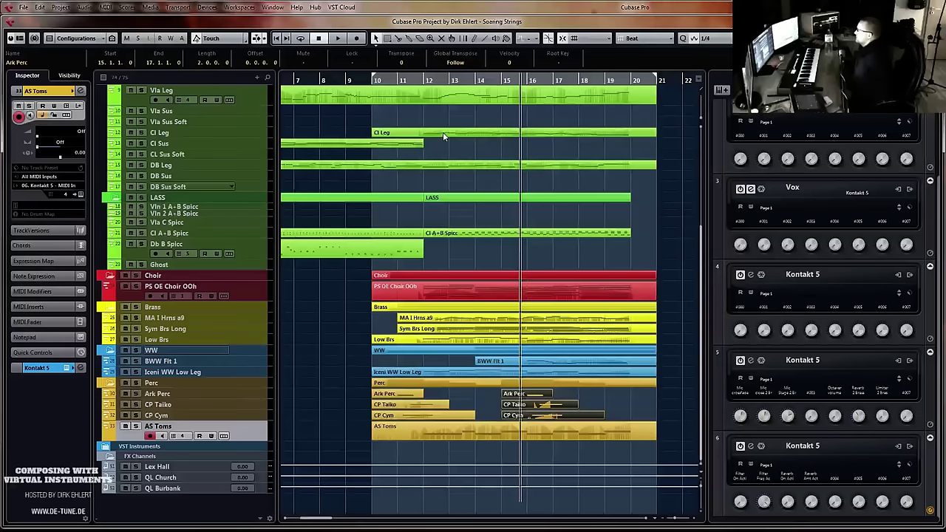
Play the arrangement from bar 10 and shrink the AS Toms track to a thin row
key(KP_1)
key(space)
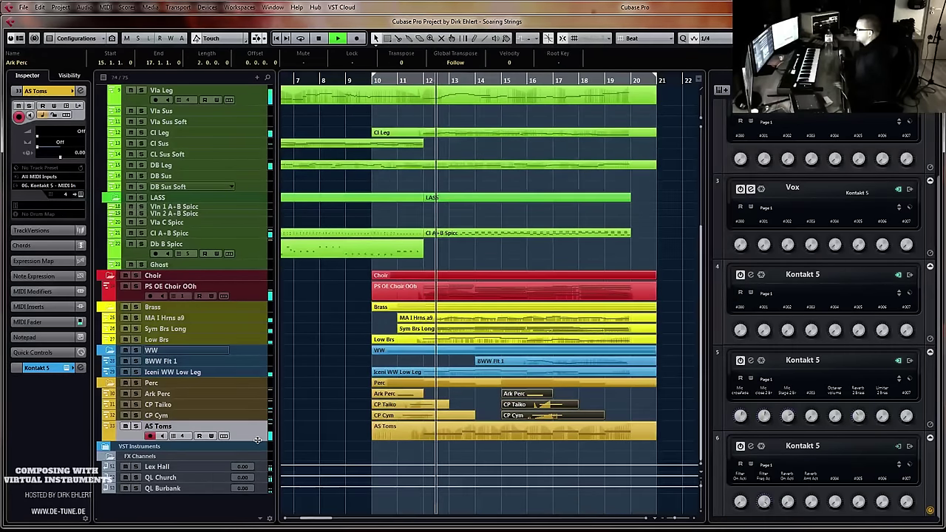
drag(257, 439, 258, 428)
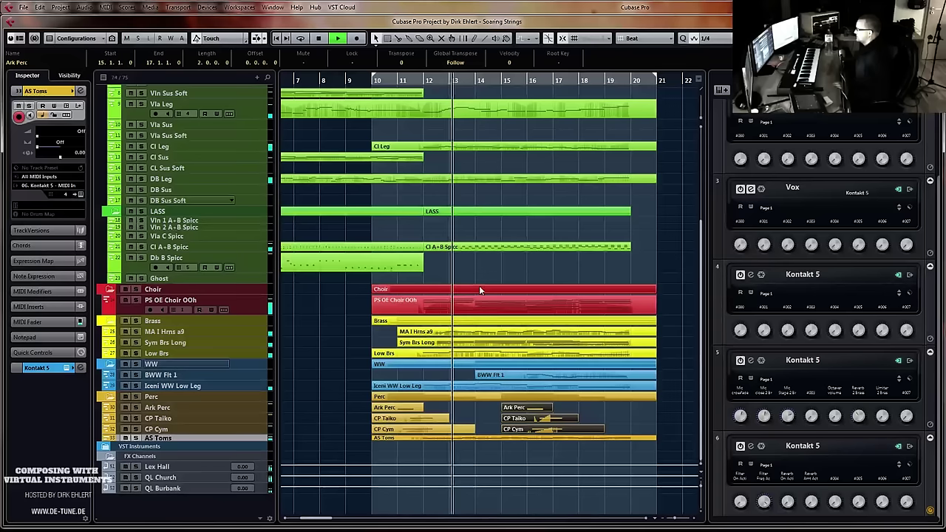
Add a new MIDI track below AS Toms, routed to Kontakt 5 on channel 5
right_click(213, 443)
mouse_move(353, 219)
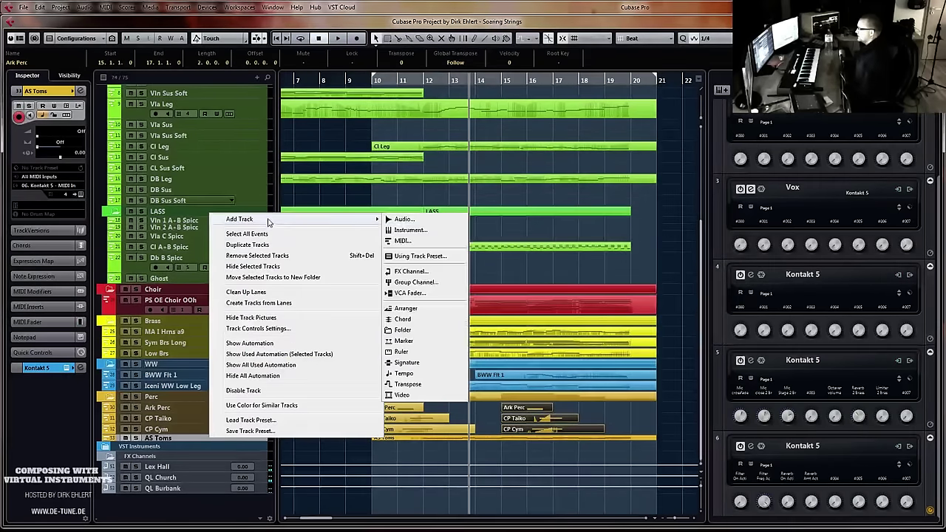
click(414, 243)
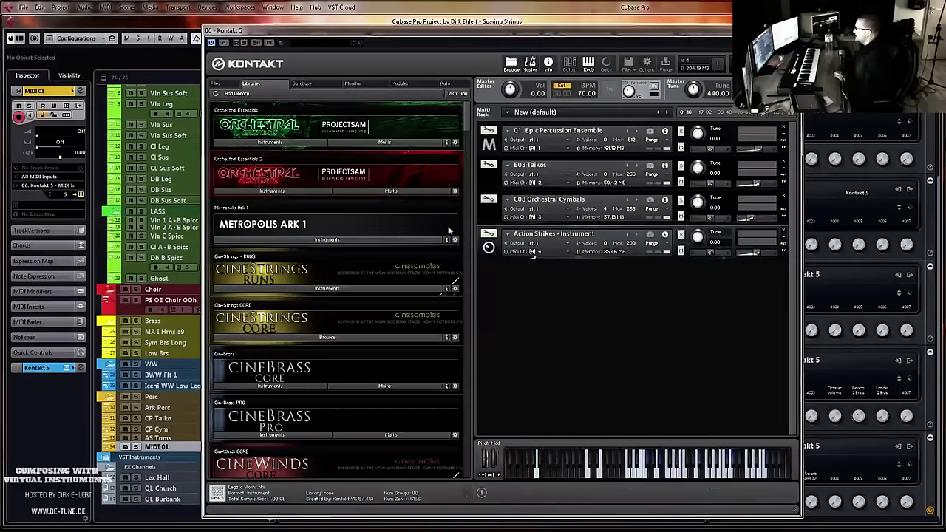
Load another Action Strikes - Instrument patch from the Action Strikes library into the Kontakt rack
drag(464, 131, 473, 299)
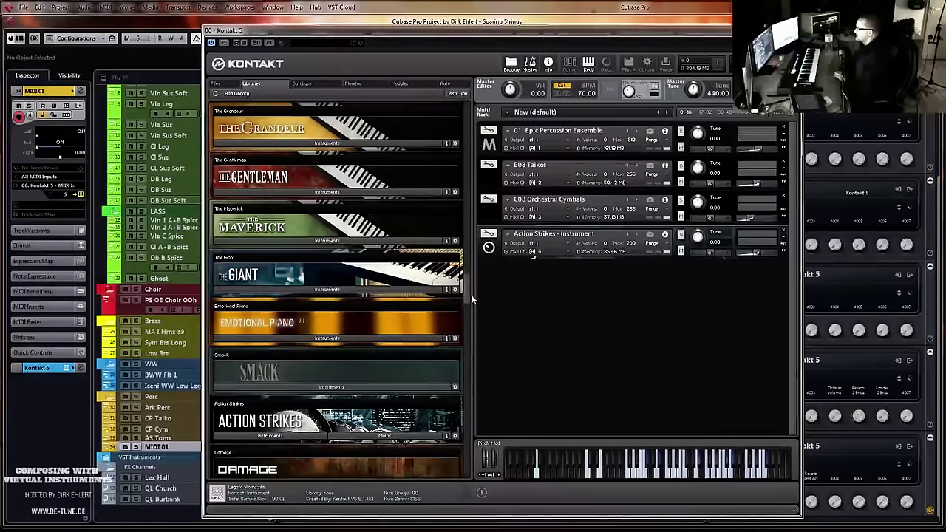
click(267, 435)
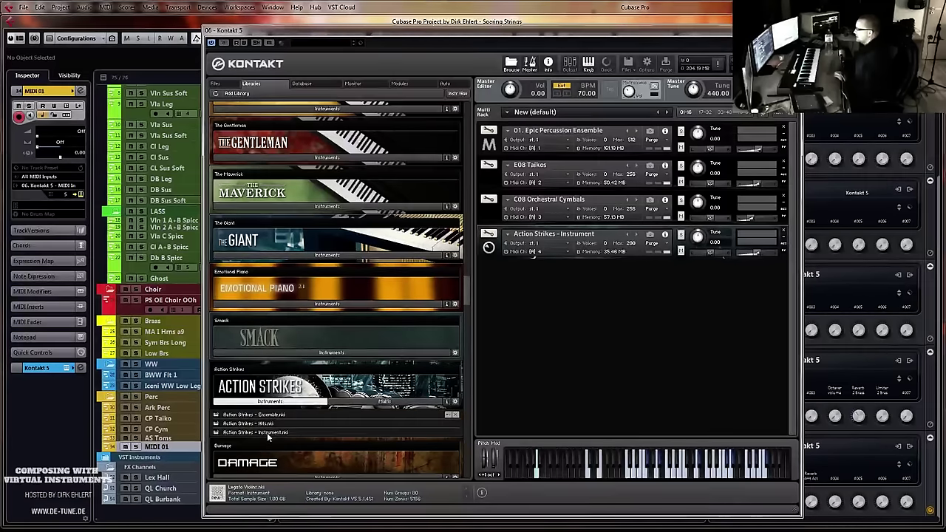
click(267, 433)
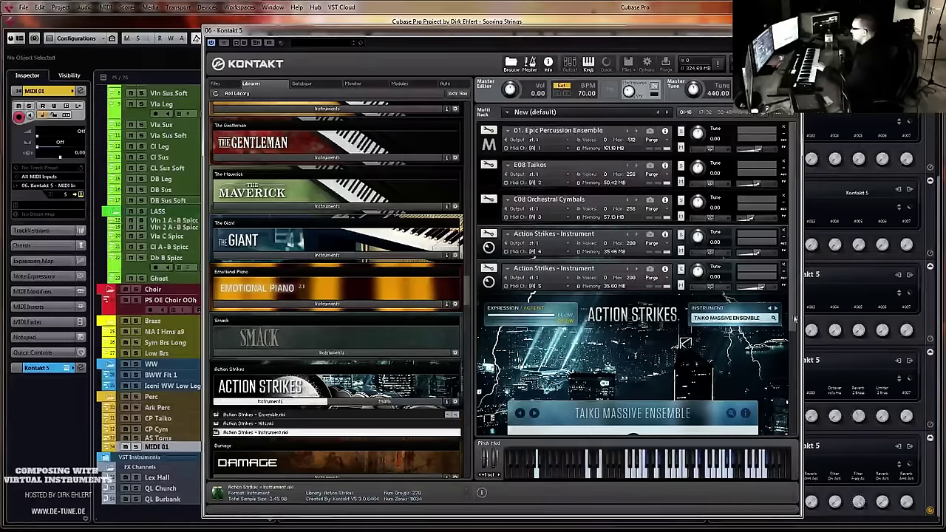
Audition high-section sounds in the new Action Strikes instrument, including the Tikitaka hybrids, and load Tikitaka Jazzbrush
scroll(769, 290, down, 3)
click(745, 222)
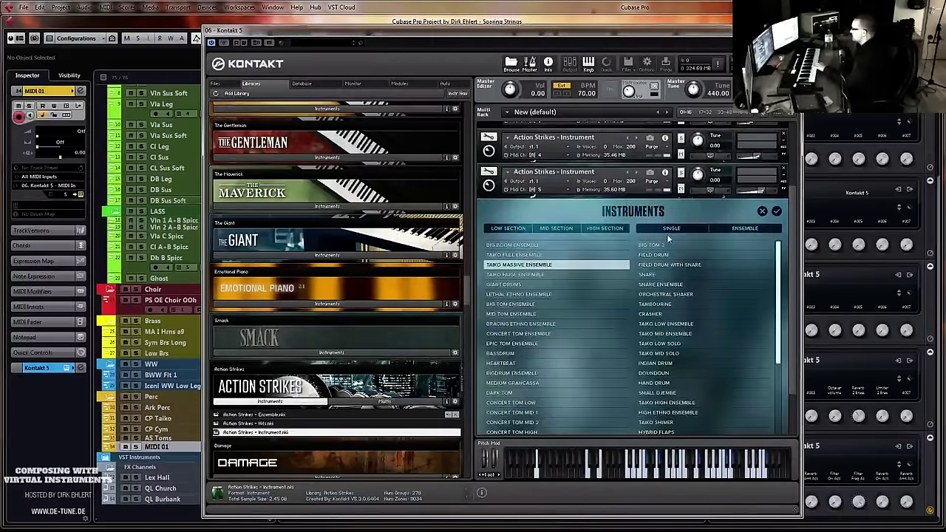
click(604, 229)
click(524, 393)
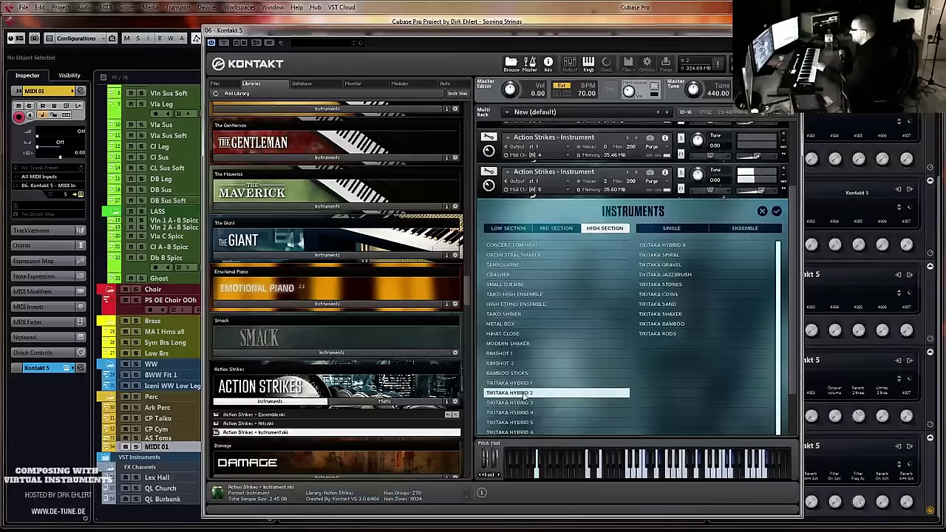
click(524, 402)
click(524, 413)
click(525, 422)
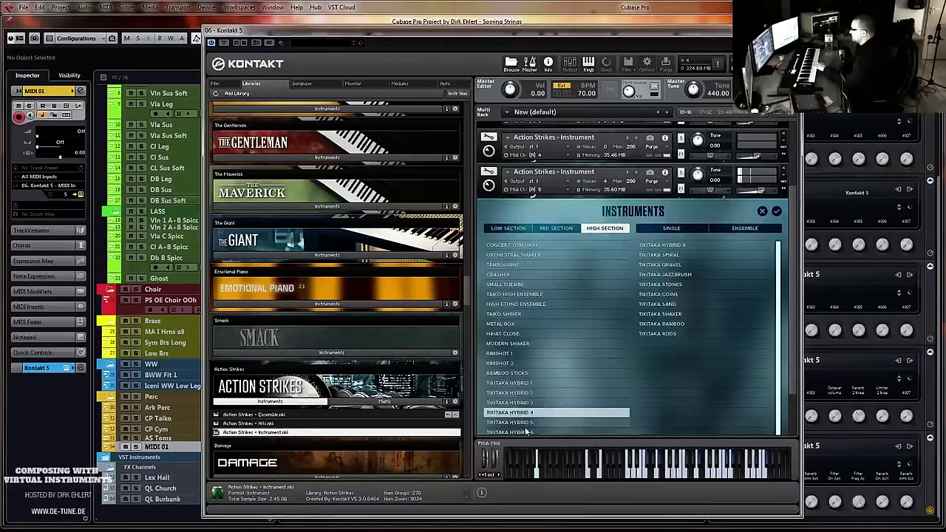
click(525, 414)
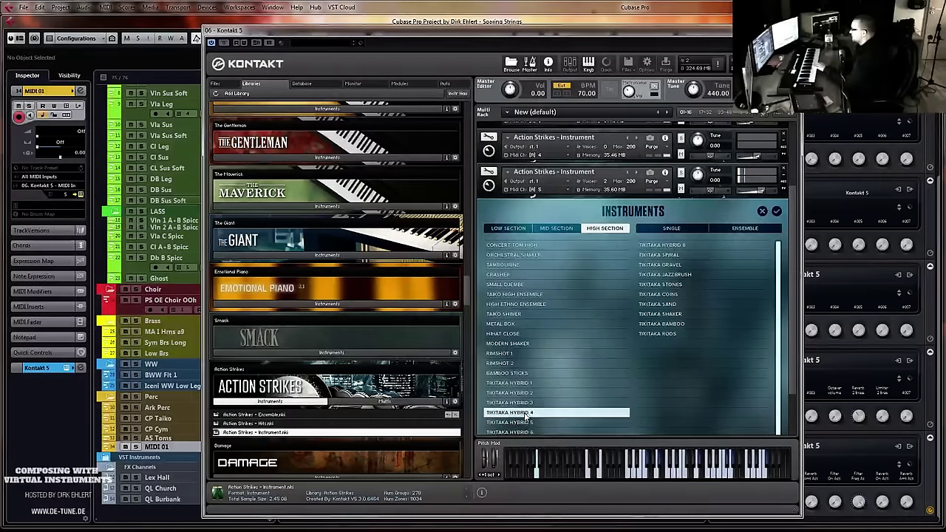
click(676, 267)
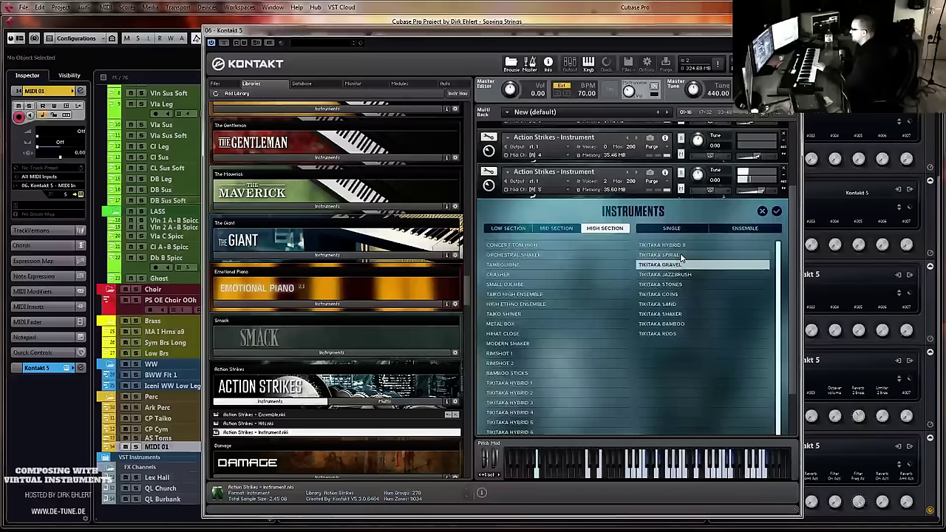
click(680, 274)
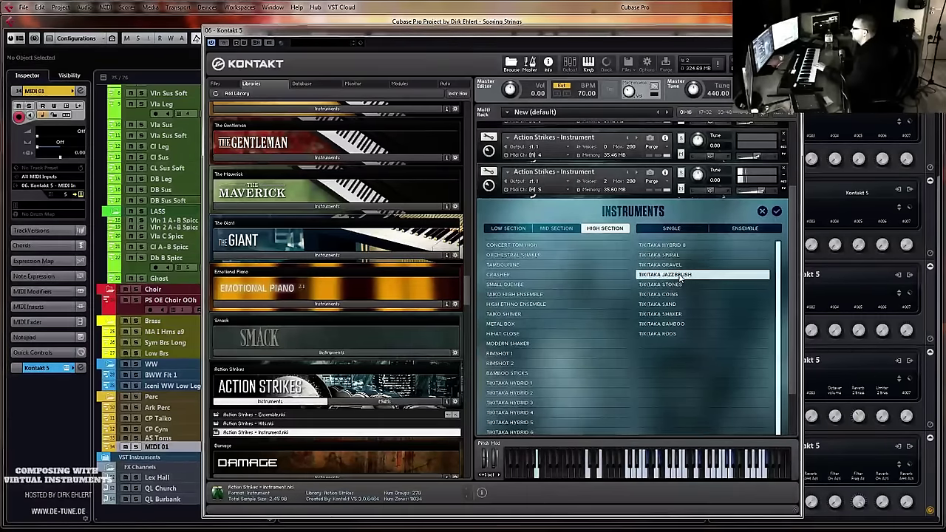
double_click(680, 276)
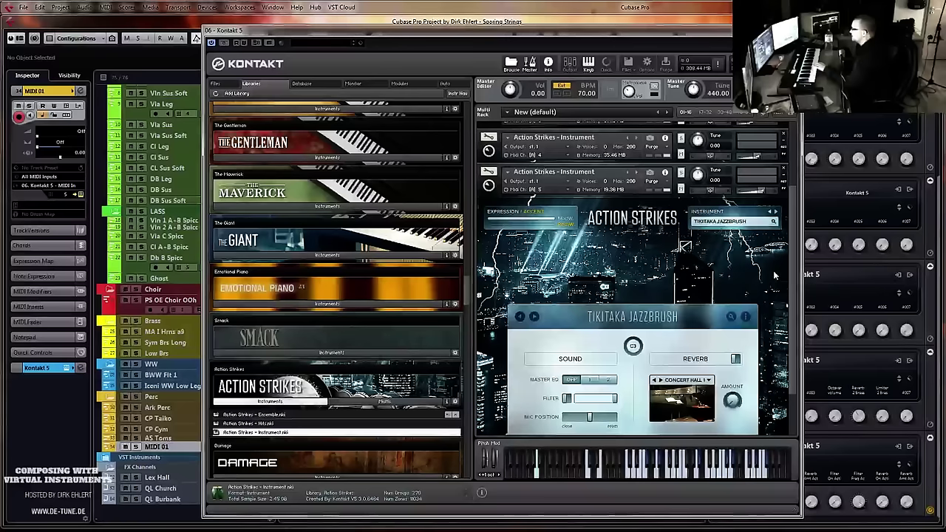
Shift the Tikitaka Jazzbrush mic position towards room, enable its Concert Hall 1 reverb and adjust the reverb amount
scroll(794, 285, down, 2)
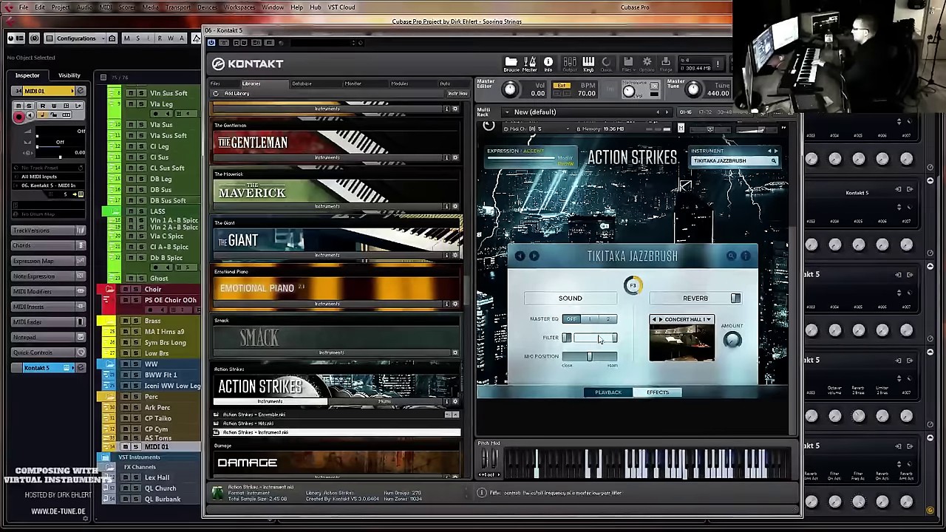
drag(594, 361, 612, 363)
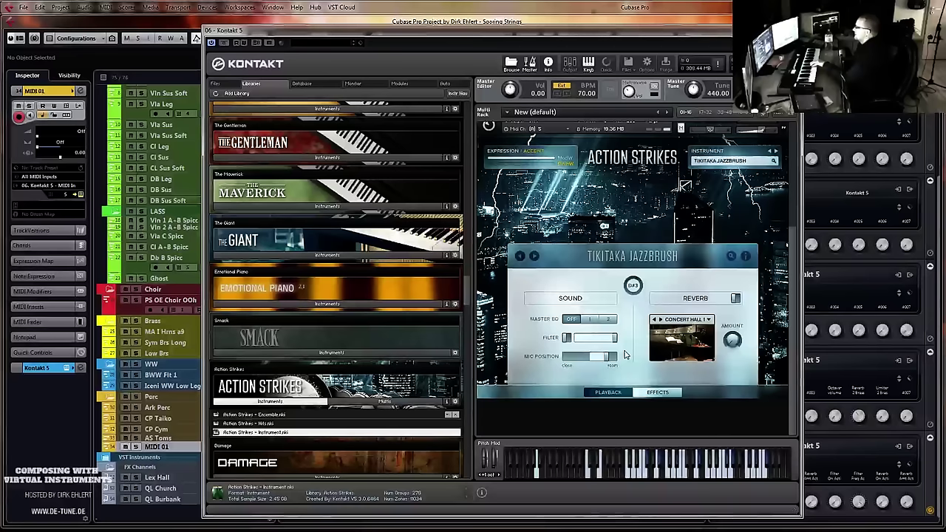
click(735, 299)
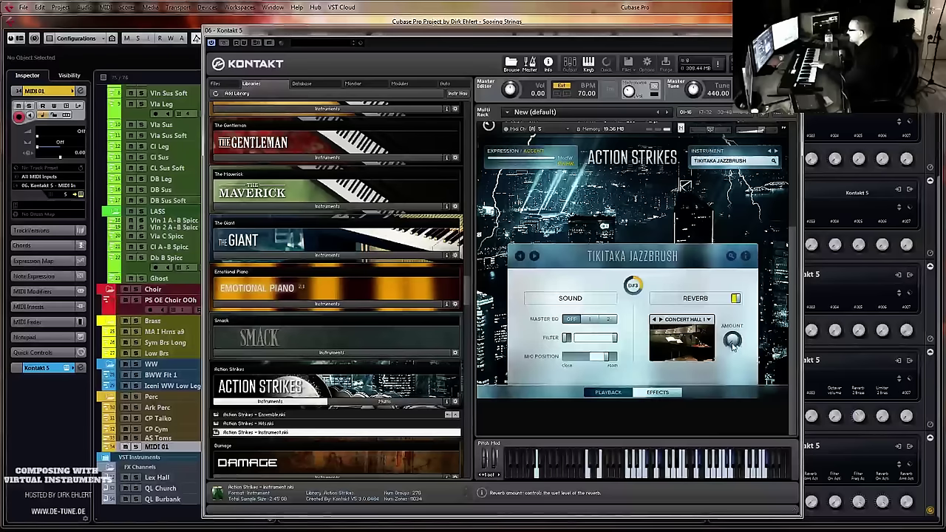
drag(738, 282, 732, 301)
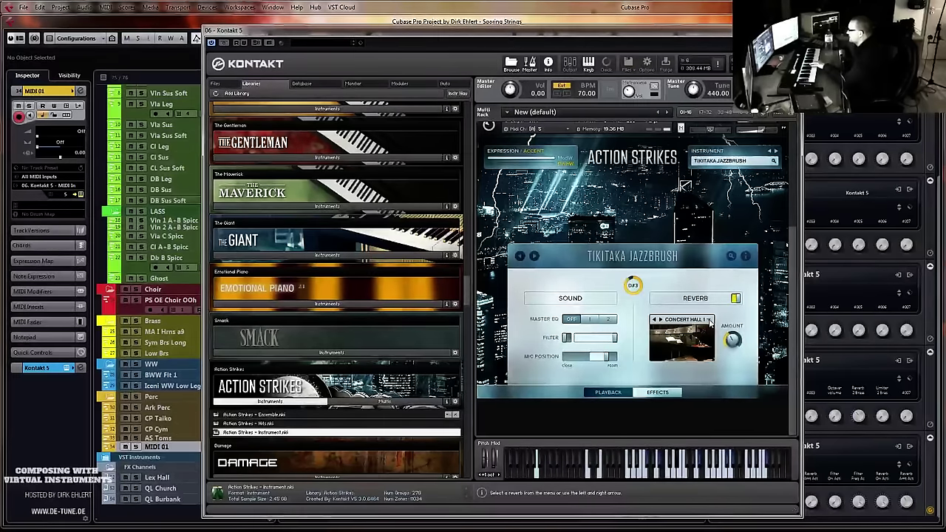
Close the Kontakt window and rename the new MIDI track as Tiki Jazzbrush
click(794, 30)
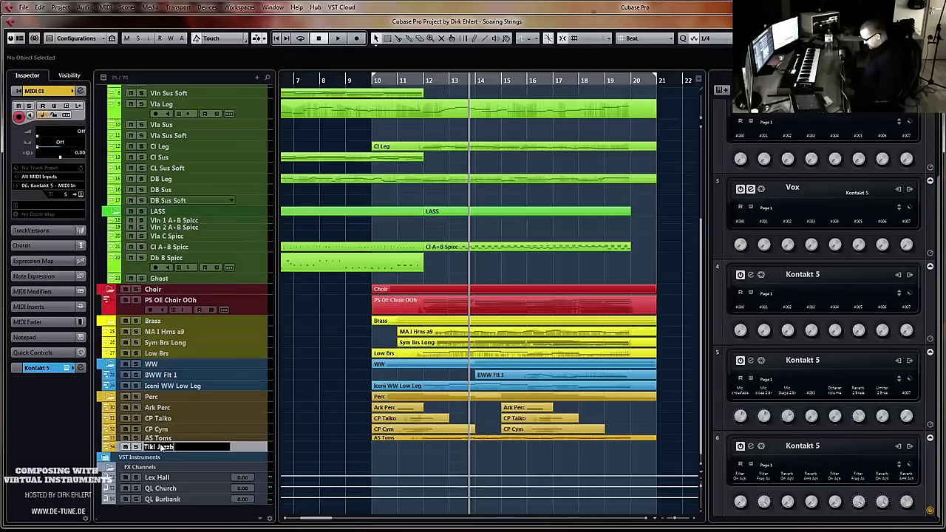
text(h)
key(Return)
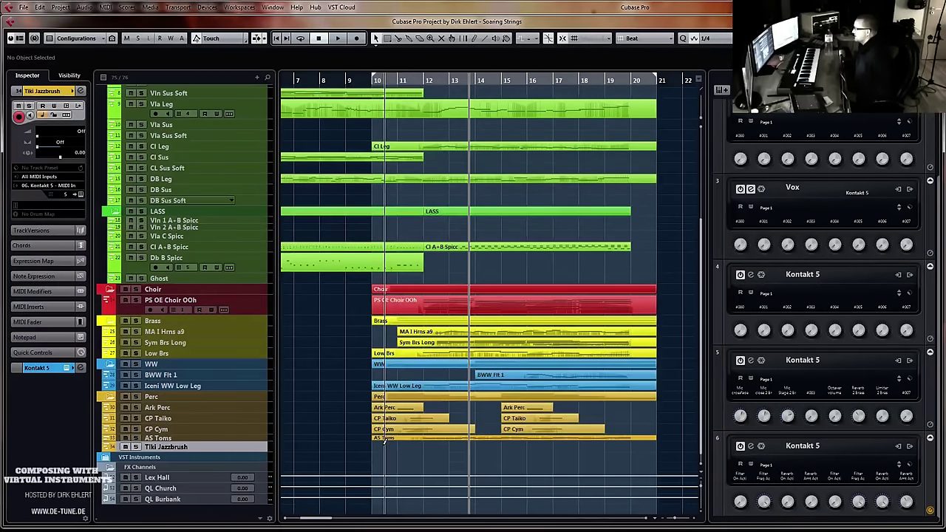
Create an empty two-bar part on the Tiki Jazzbrush track from bar 12 to bar 14
key(h)
key(h)
key(h)
key(h)
key(h)
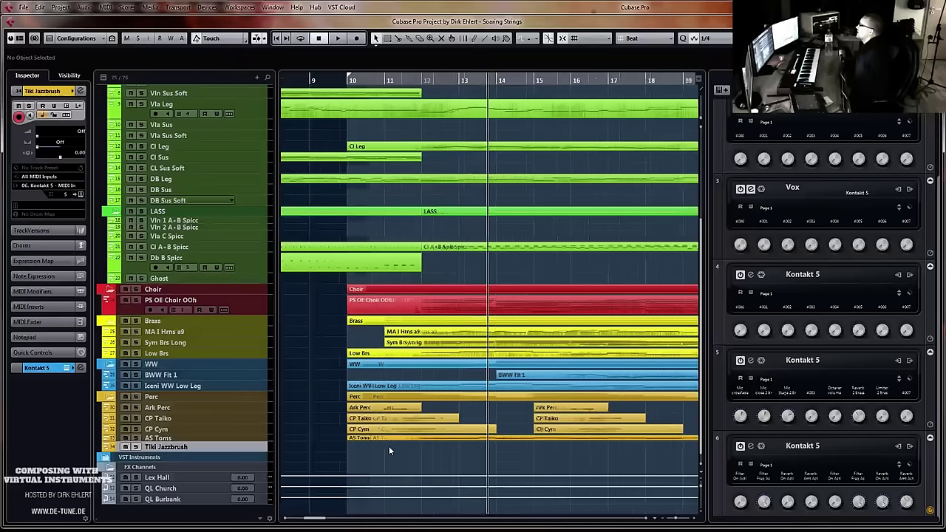
key(g)
key(g)
key(g)
key(g)
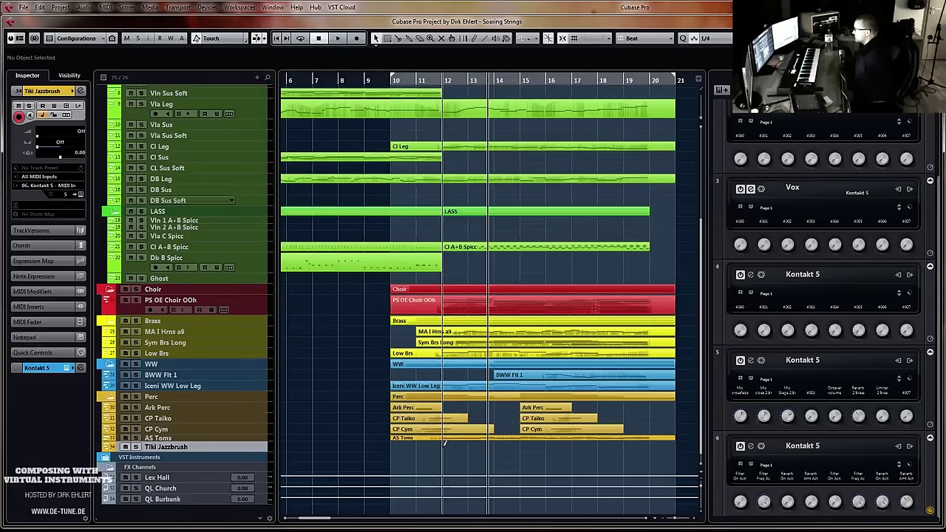
drag(444, 441, 493, 442)
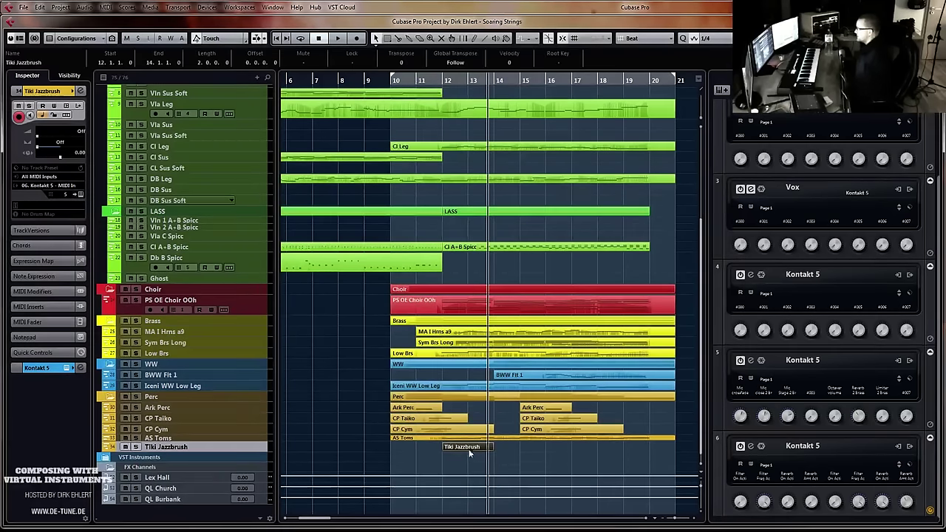
Enter a two-bar F#3 note in the Tiki Jazzbrush part and draw a nearly level modulation curve beneath it
double_click(468, 449)
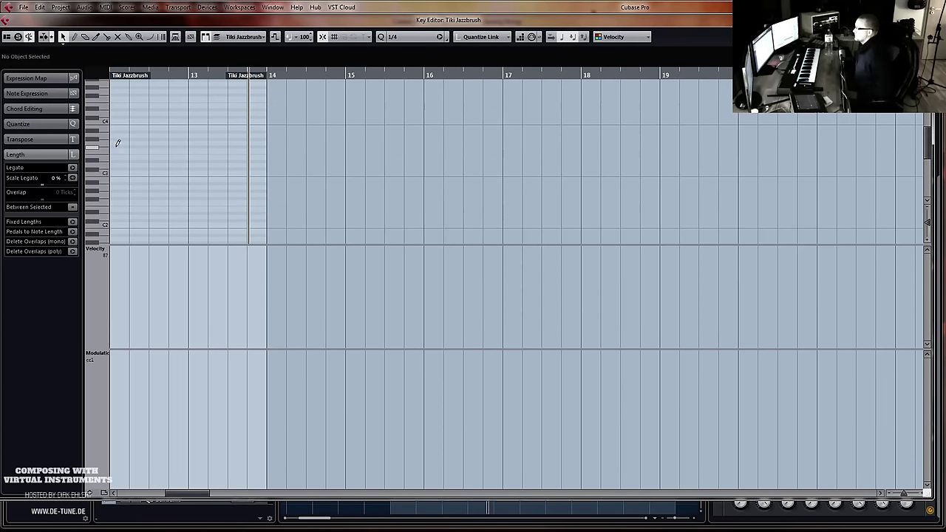
drag(117, 142, 266, 145)
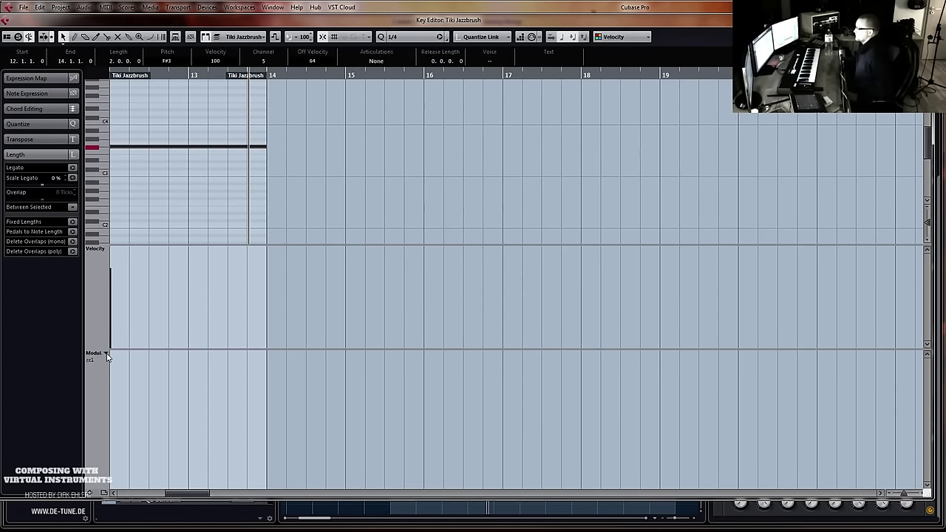
mouse_move(117, 383)
mouse_down()
mouse_move(140, 375)
mouse_move(258, 385)
mouse_up()
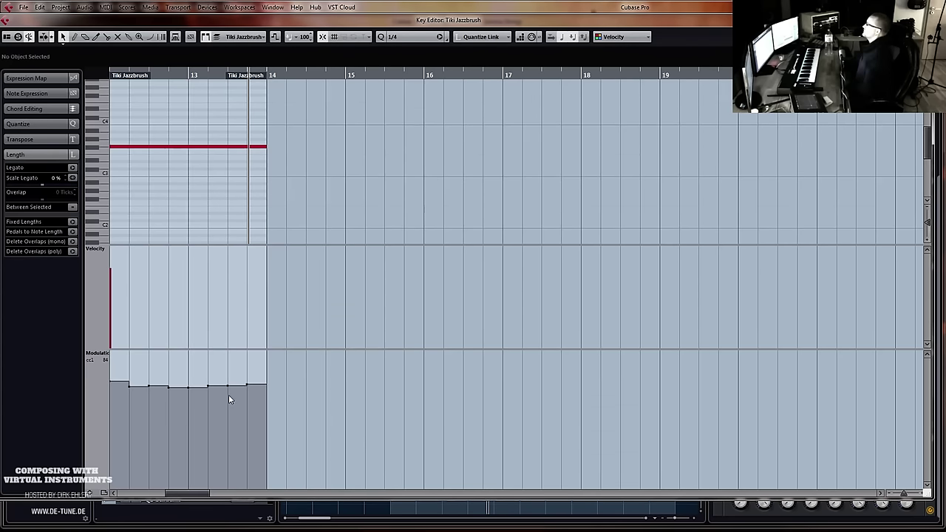
Play the arrangement from about bar 12 and duplicate the Tiki Jazzbrush part to bar 14
key(g)
key(g)
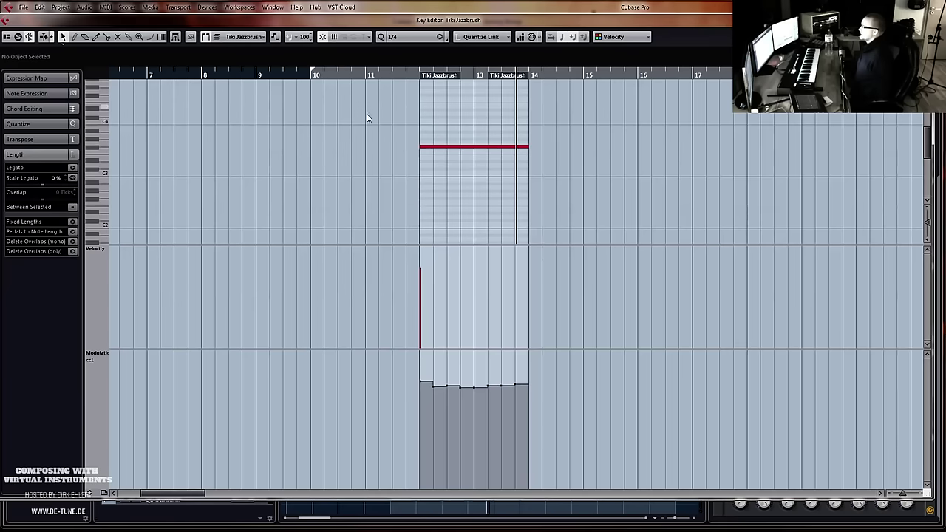
click(413, 76)
key(space)
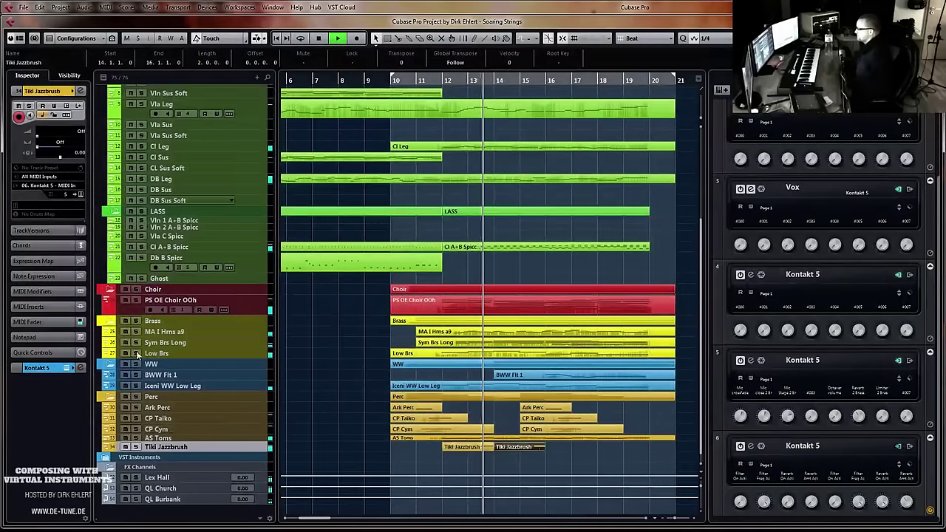
Set the Tiki Jazzbrush track's volume to 41 and pan to 28, and fine-tune its Kontakt instrument's volume
click(46, 137)
drag(45, 137, 71, 152)
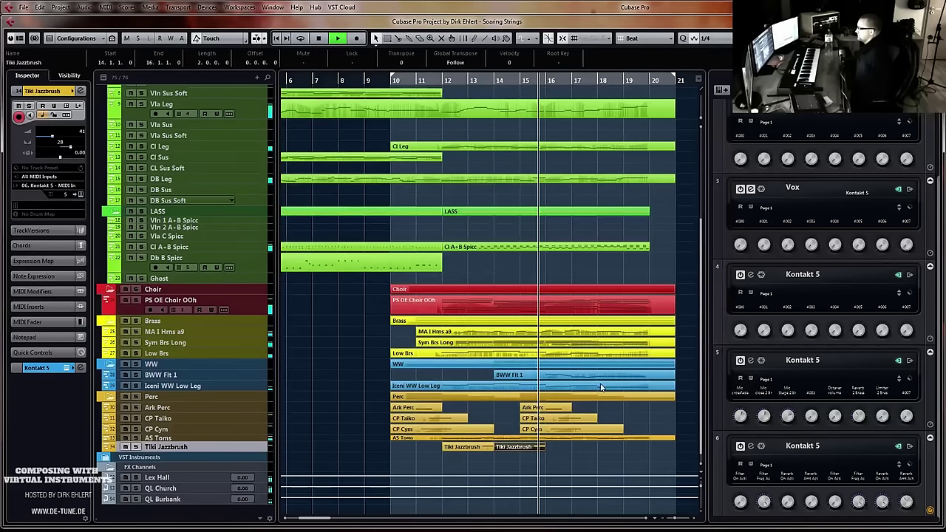
key(space)
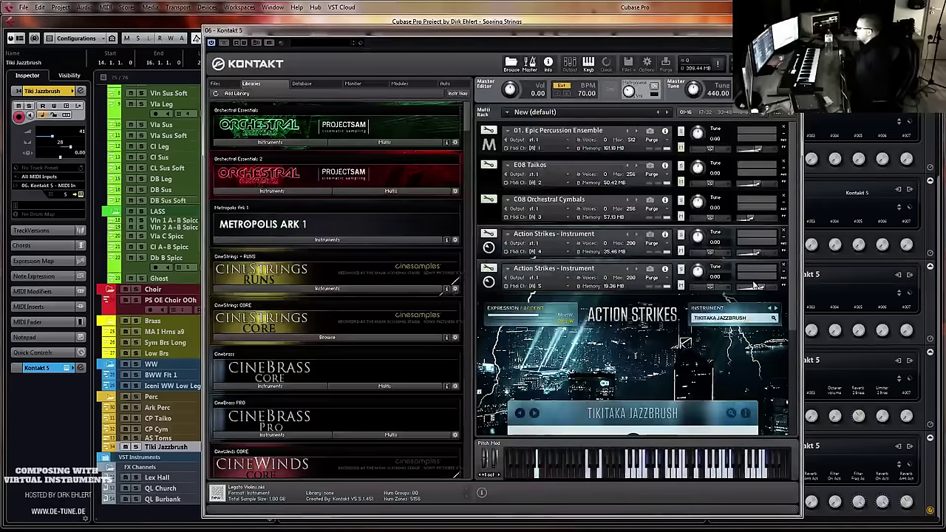
drag(761, 289, 755, 291)
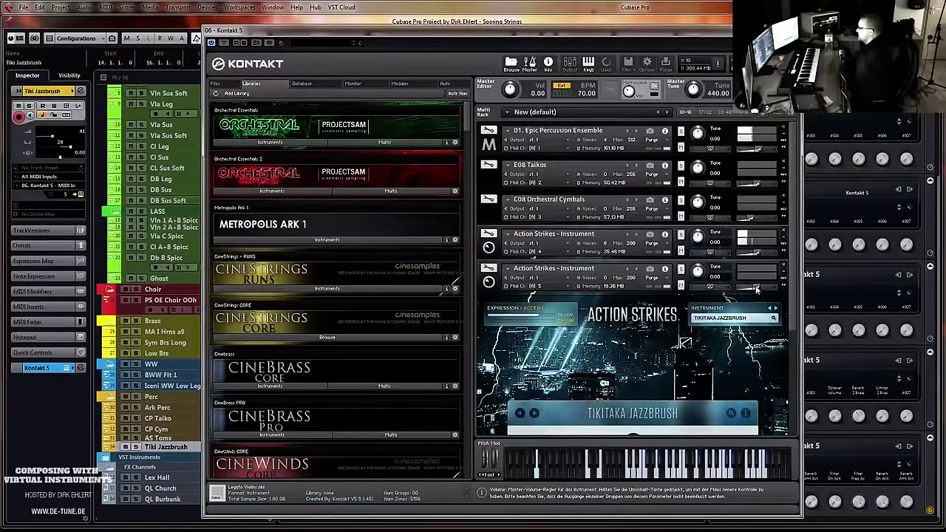
click(793, 31)
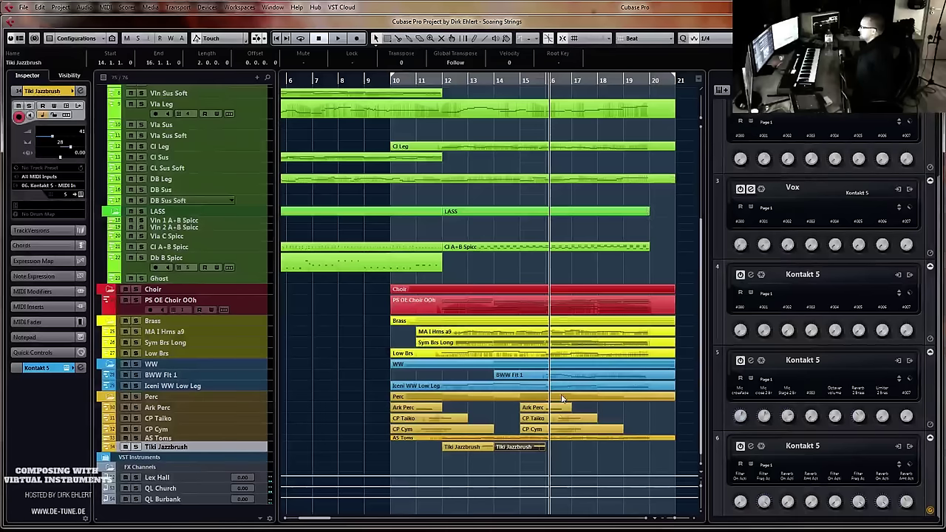
Duplicate both Tiki Jazzbrush parts so the copies start at bar 16
drag(565, 448, 460, 451)
key(ctrl+d)
key(g)
key(g)
key(g)
key(g)
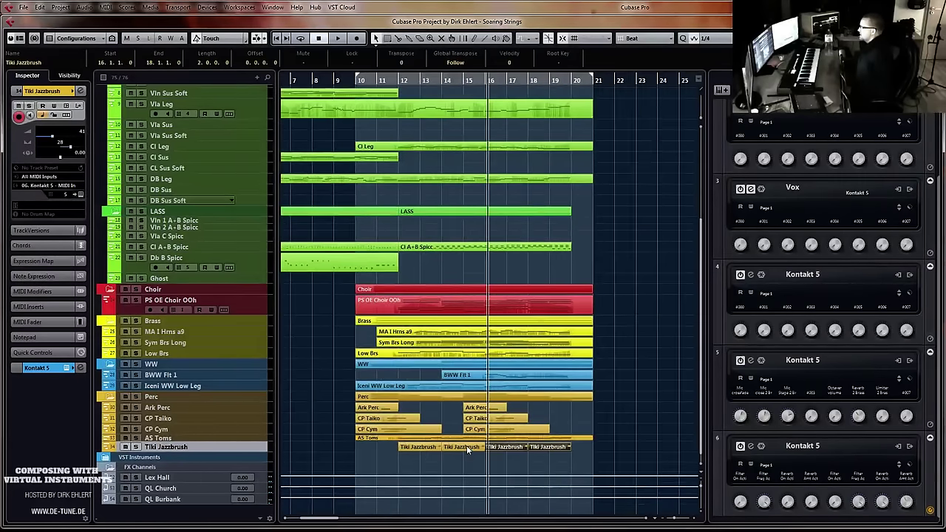
Extend the locator range back to about bar 2 and play the arrangement through to about bar 18
key(g)
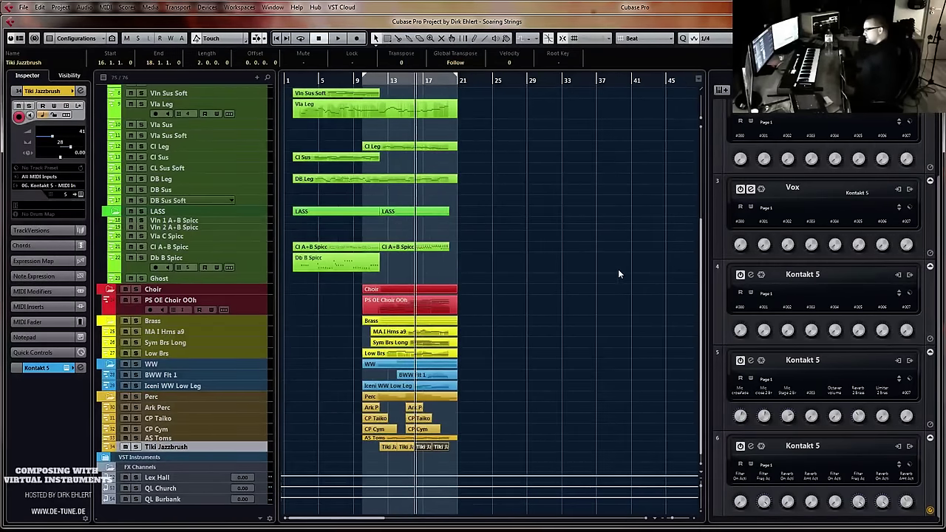
click(293, 81)
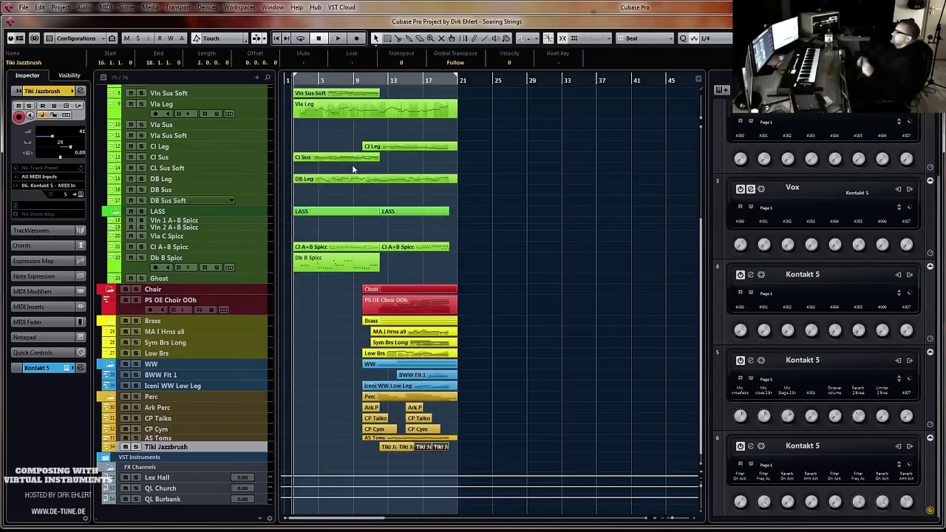
key(space)
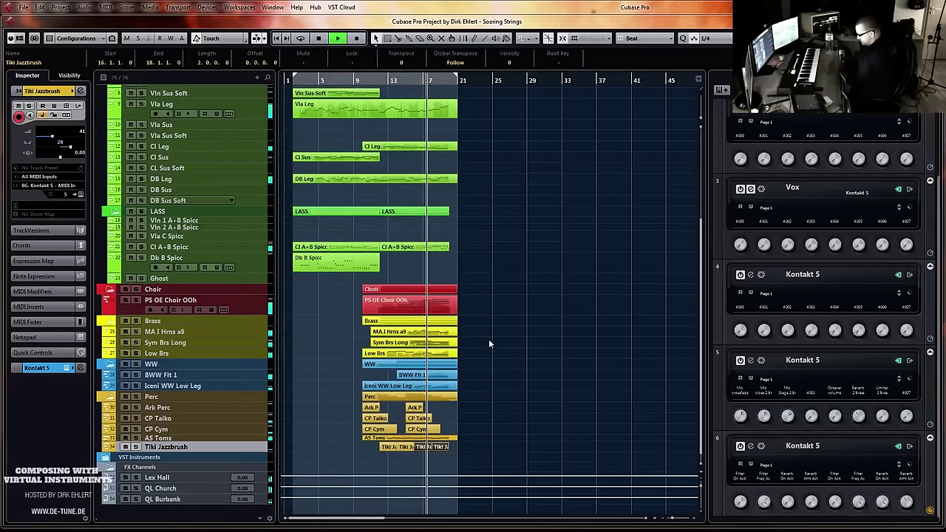
click(516, 340)
key(h)
key(h)
key(h)
key(h)
key(h)
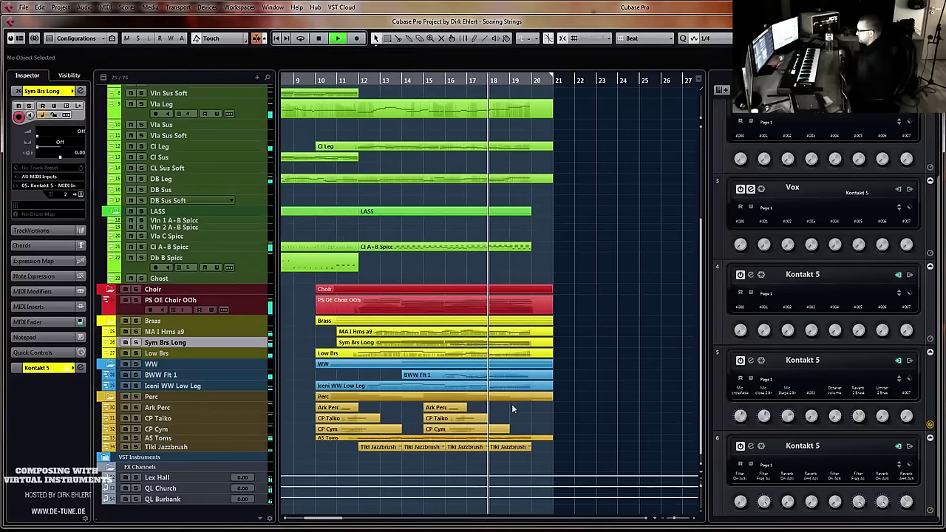
key(space)
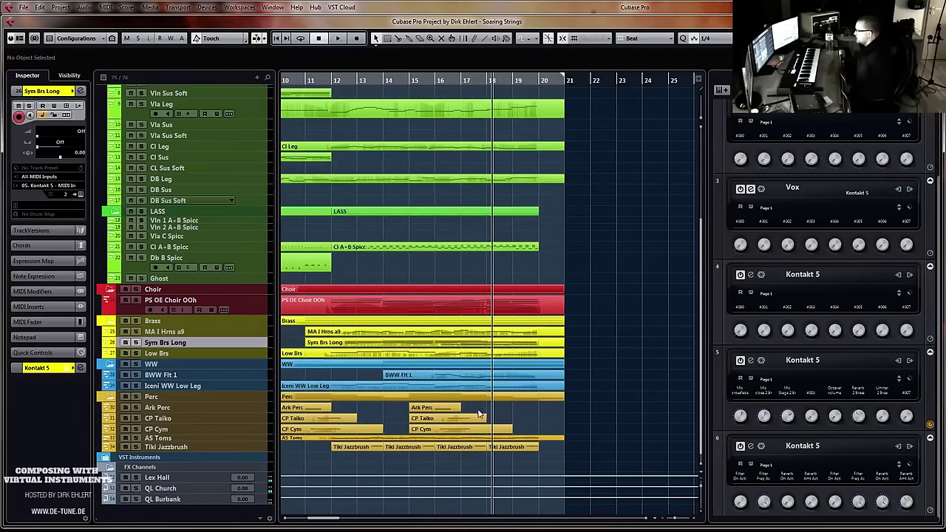
Move the second Ark Perc, CP Taiko and CP Cym parts one bar earlier to bar 14
drag(481, 406, 399, 413)
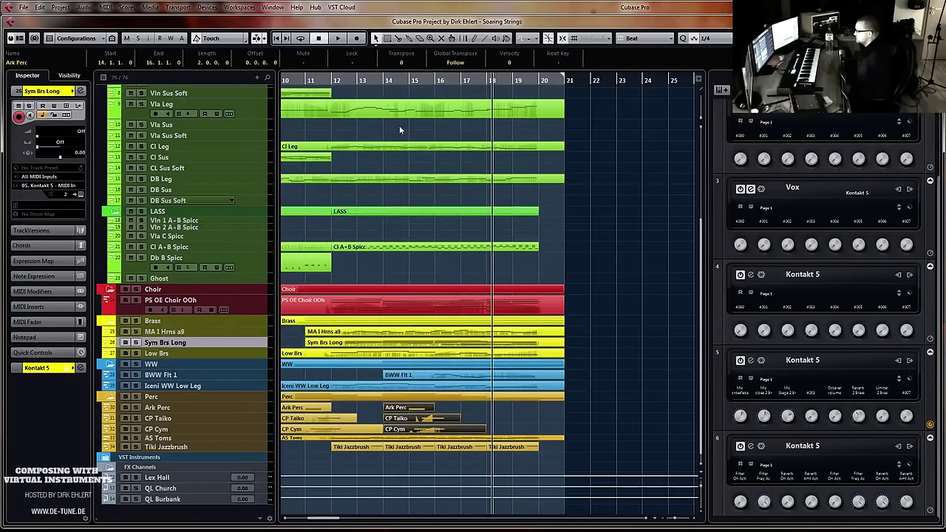
Play the arrangement from about bar 13 and move the second Ark Perc part one bar later to bar 15
click(375, 78)
key(space)
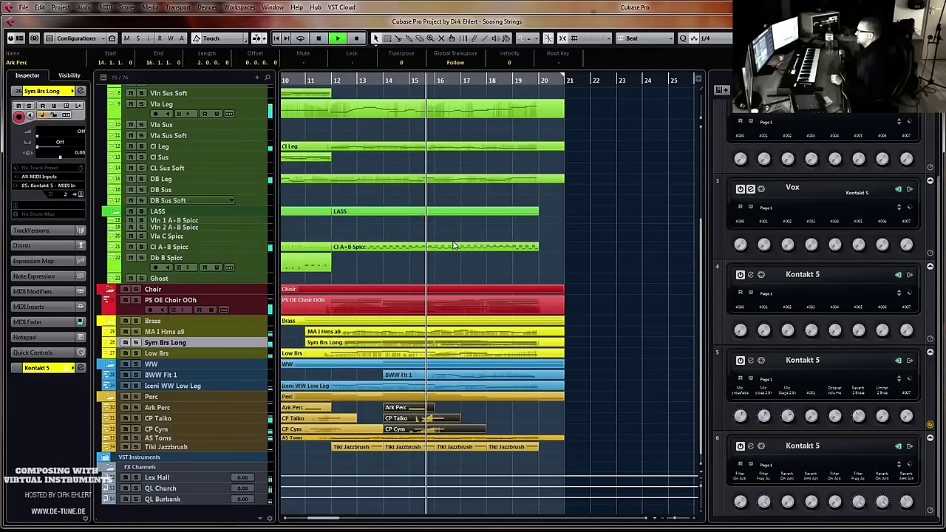
click(478, 419)
click(422, 410)
drag(424, 416, 451, 411)
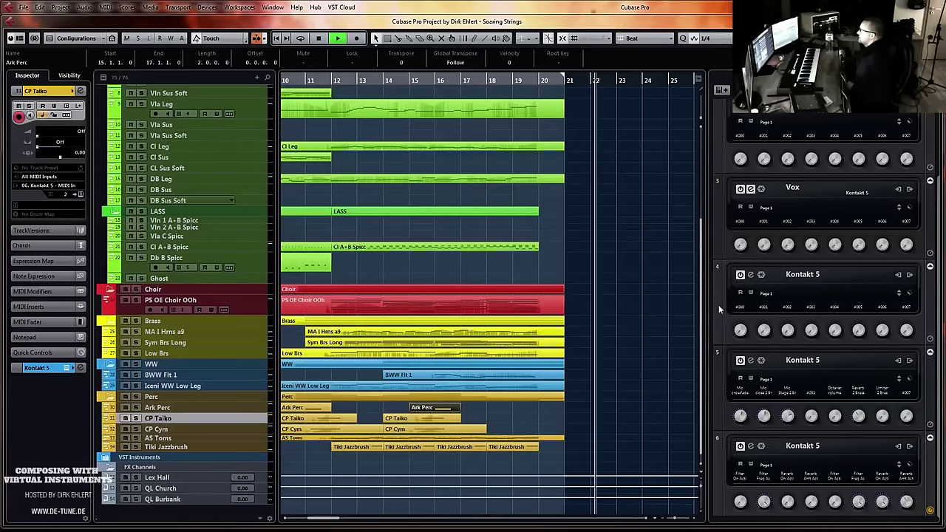
click(659, 297)
key(space)
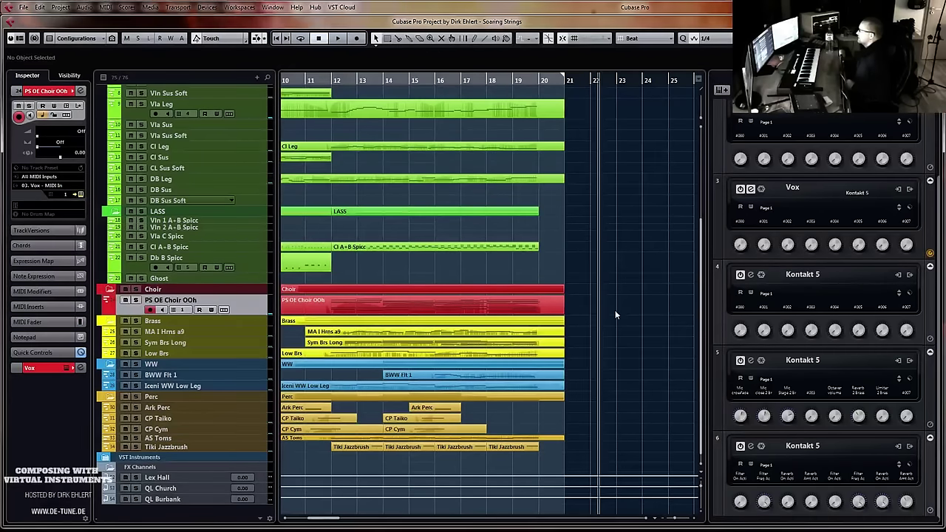
Check the arrangement's timing on the ruler in seconds and return the ruler to bars and beats
right_click(541, 79)
click(566, 93)
right_click(555, 80)
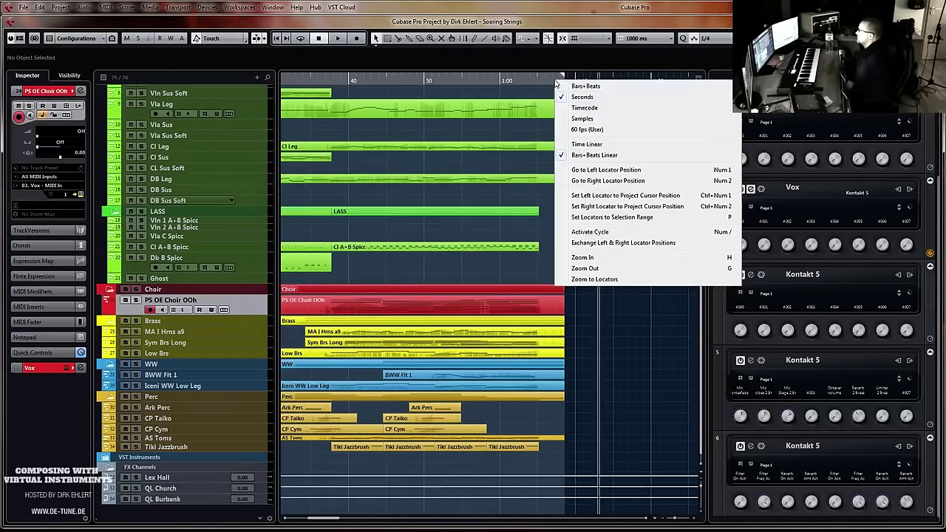
click(566, 86)
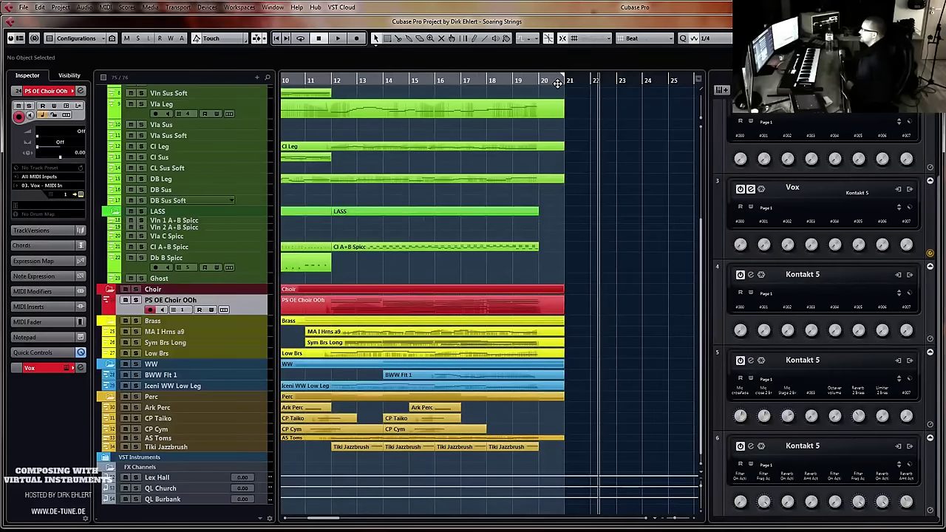
Set the locator range to run from bar 19 to bar 30
click(519, 80)
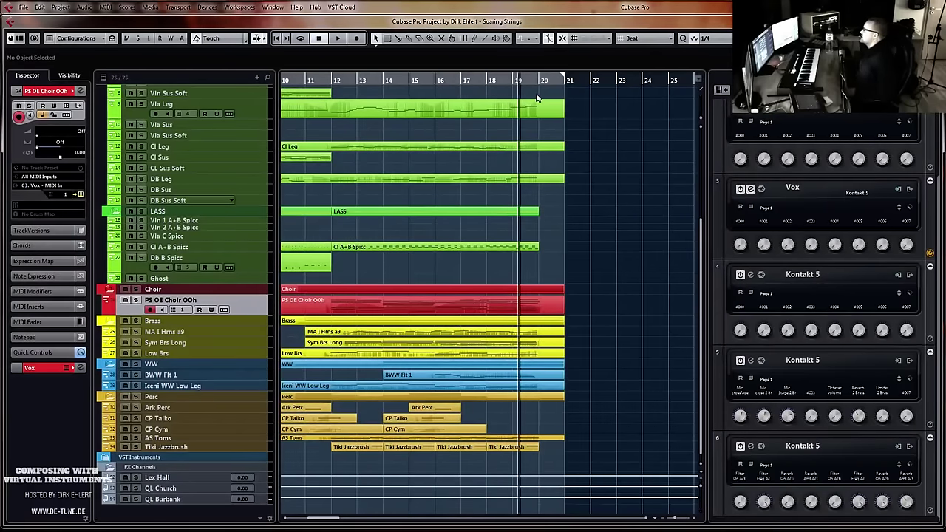
click(512, 79)
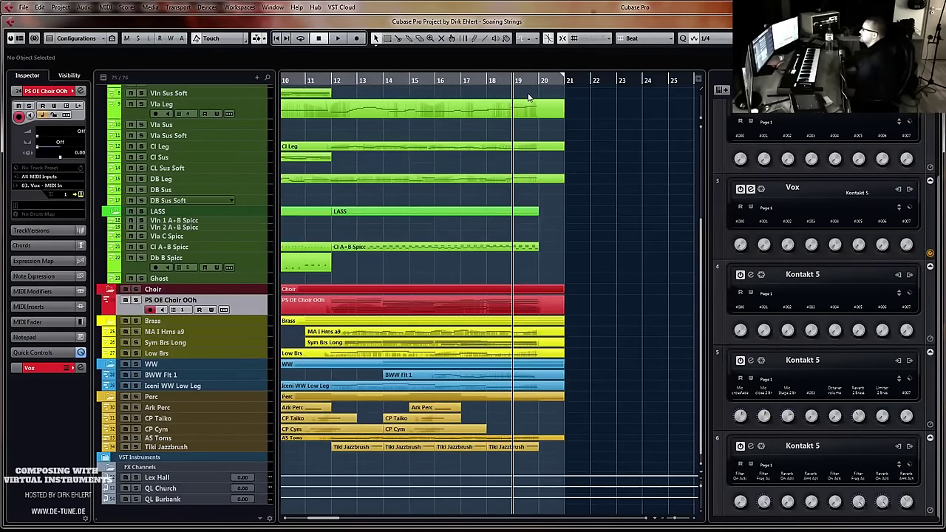
key(ctrl+KP_1)
key(g)
key(g)
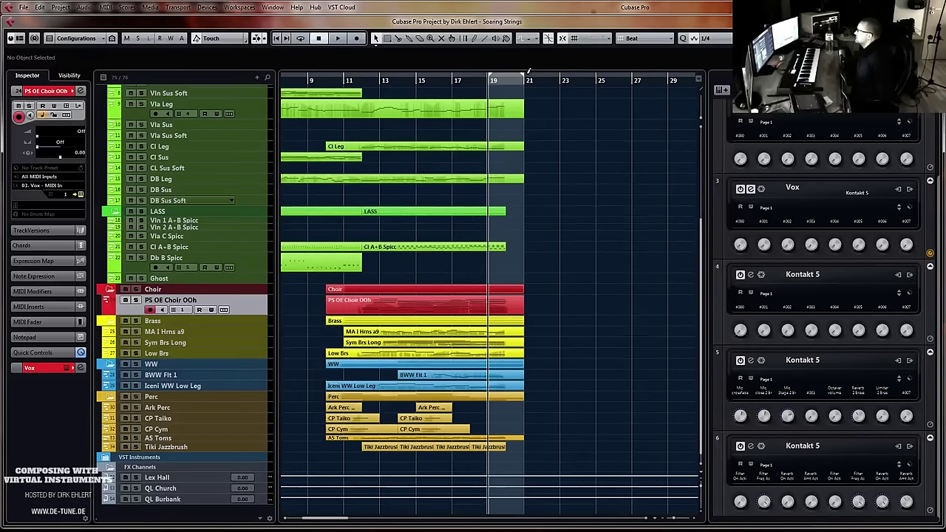
drag(523, 77, 674, 76)
key(g)
scroll(564, 138, up, 5)
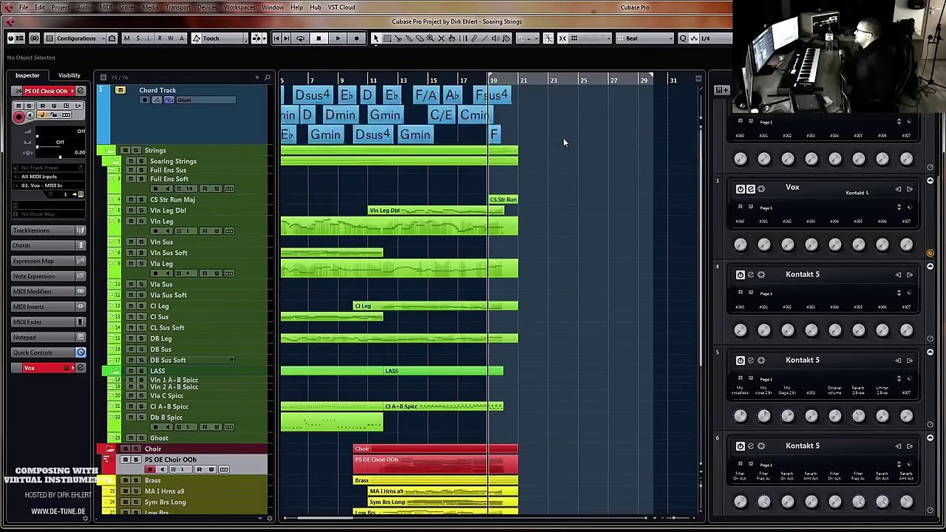
Move the project cursor and the left locator to bar 18, at the Fsus4 chord
click(189, 184)
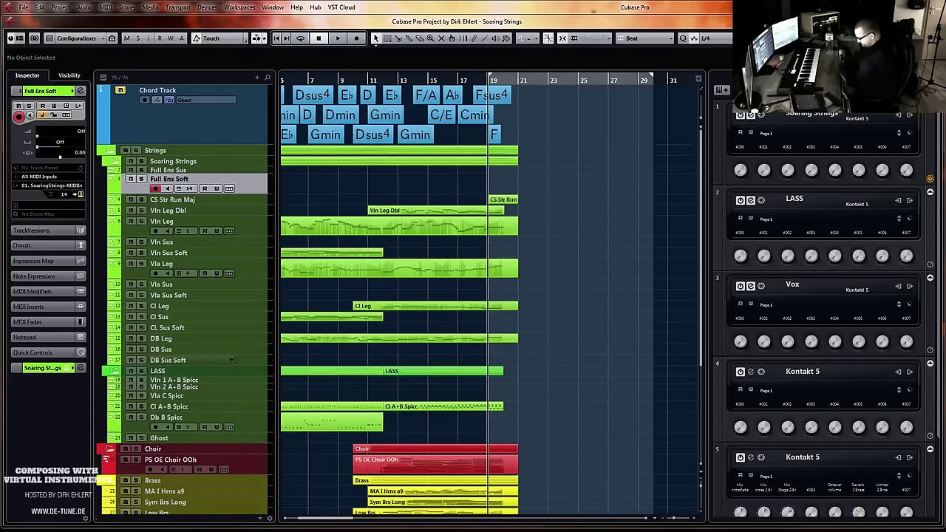
click(671, 348)
key(h)
key(h)
key(h)
key(h)
key(h)
key(h)
key(h)
key(h)
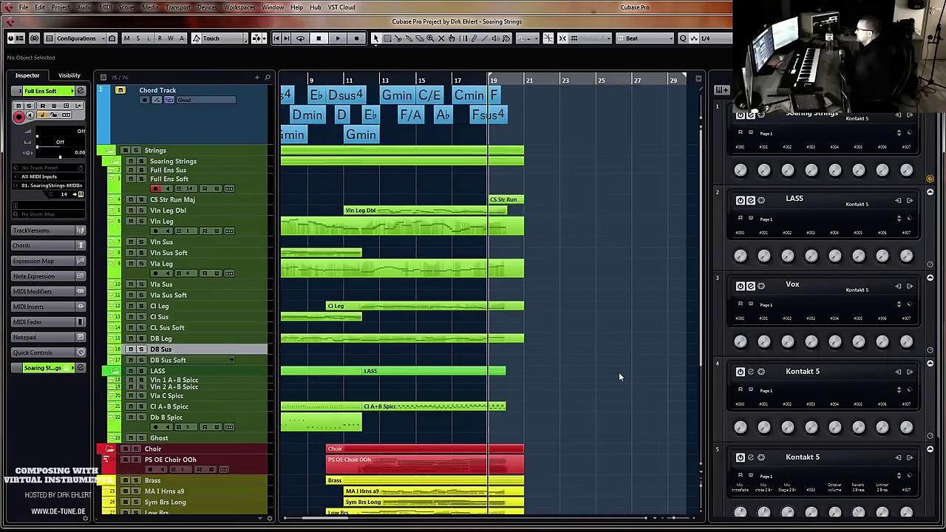
key(h)
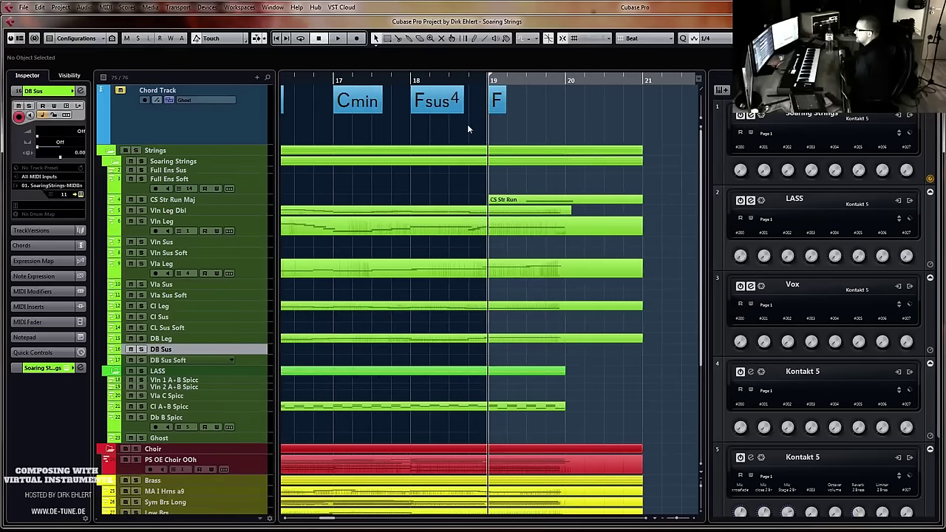
click(408, 79)
key(g)
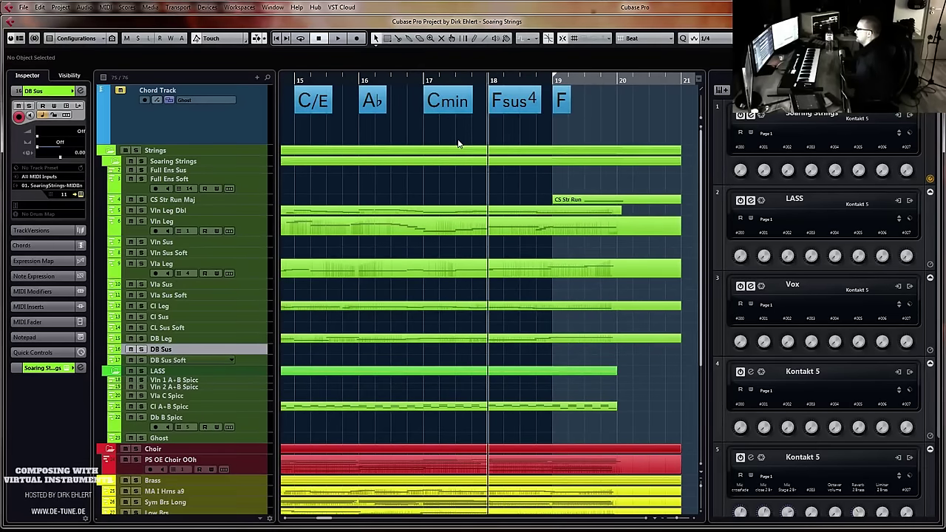
Record a chordal string part on the Full Ens Soft track from bar 18 to about bar 30
click(247, 183)
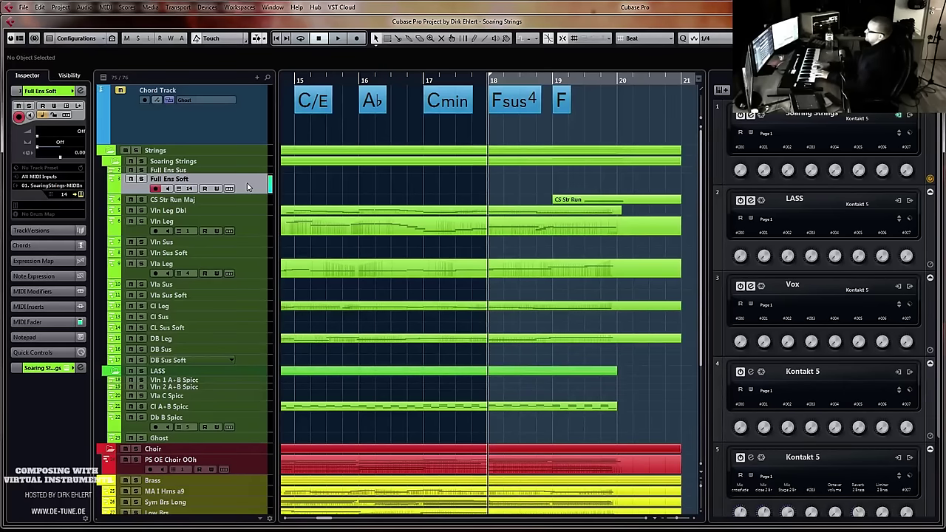
key(g)
key(g)
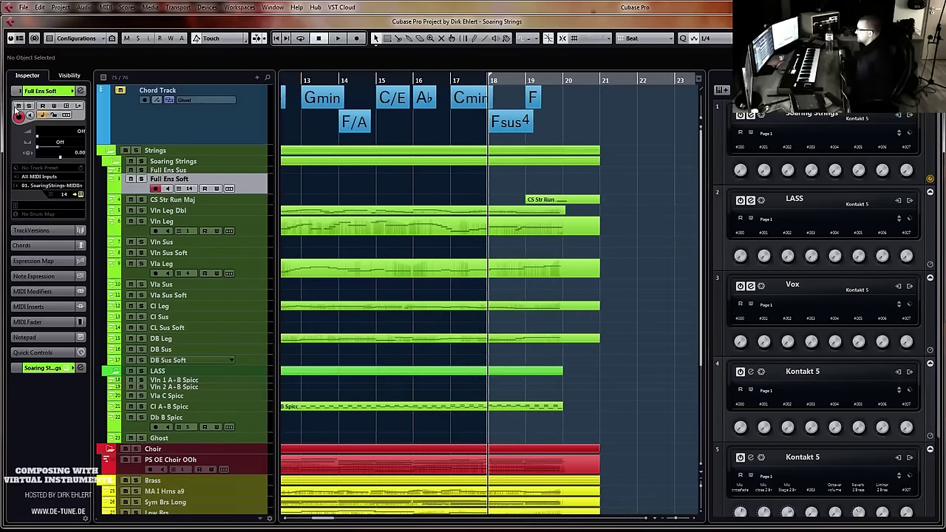
key(KP_Multiply)
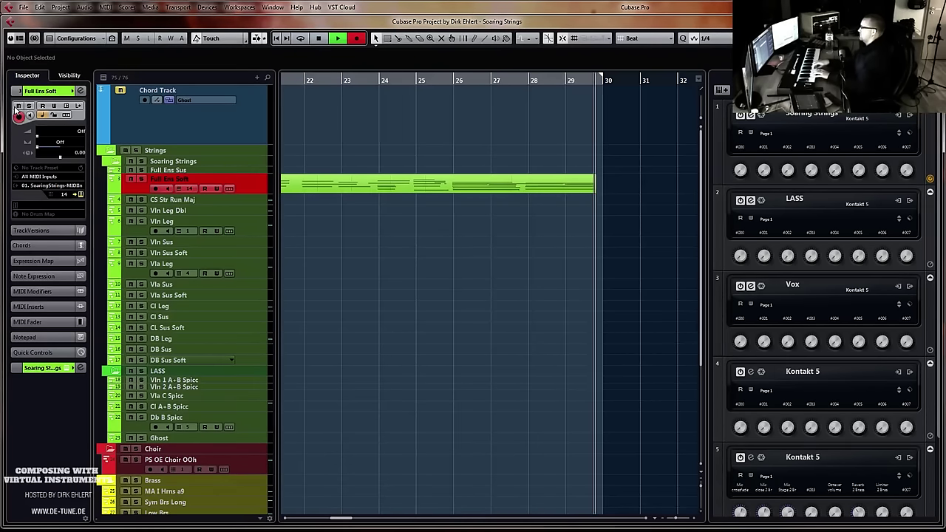
key(space)
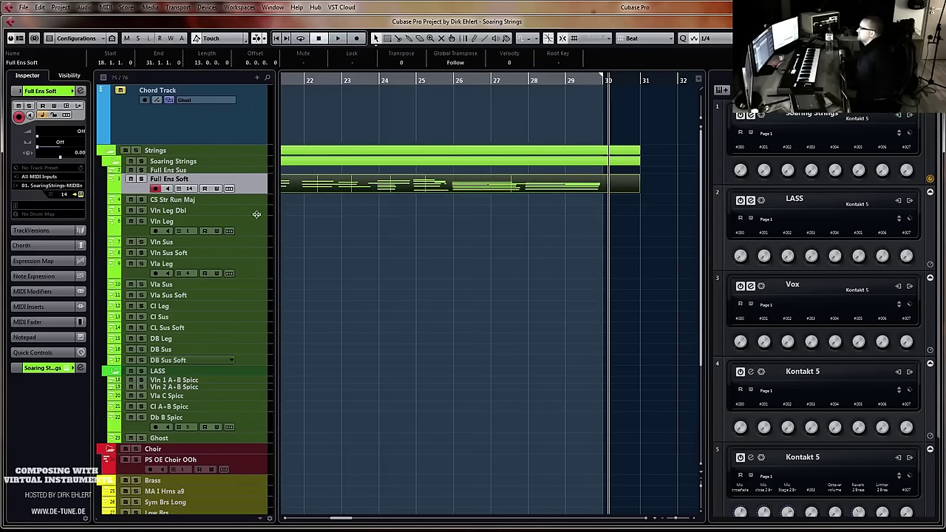
Select the Vln Leg track and play the new section from bar 19 to about bar 29
scroll(440, 246, left, 3)
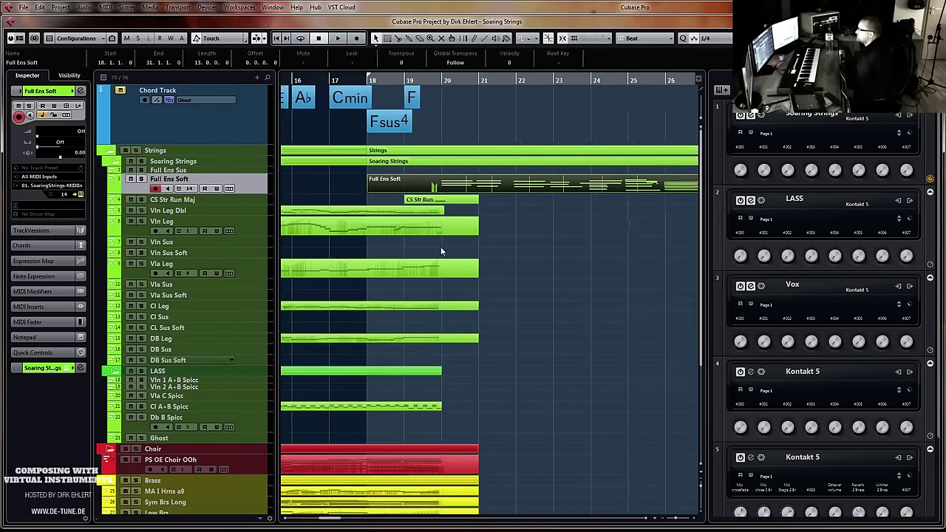
click(405, 77)
key(g)
key(g)
key(g)
key(g)
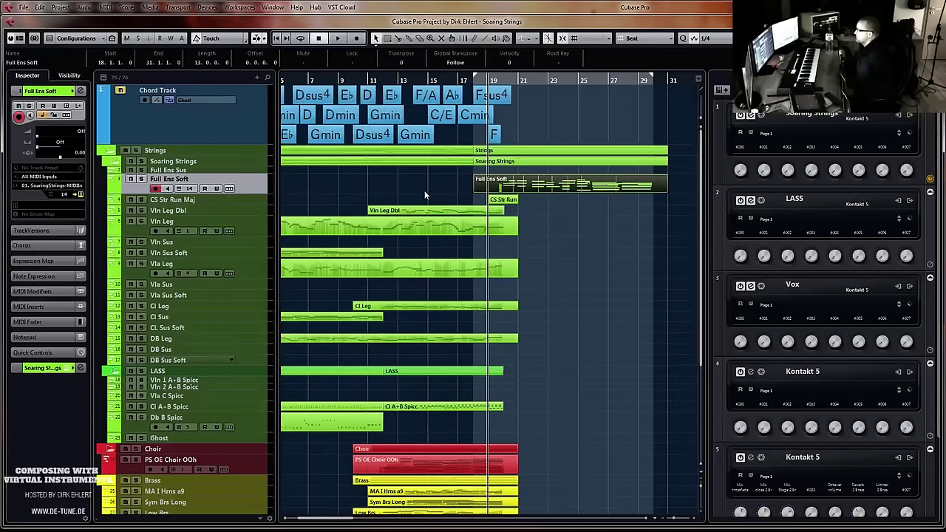
click(217, 209)
click(215, 221)
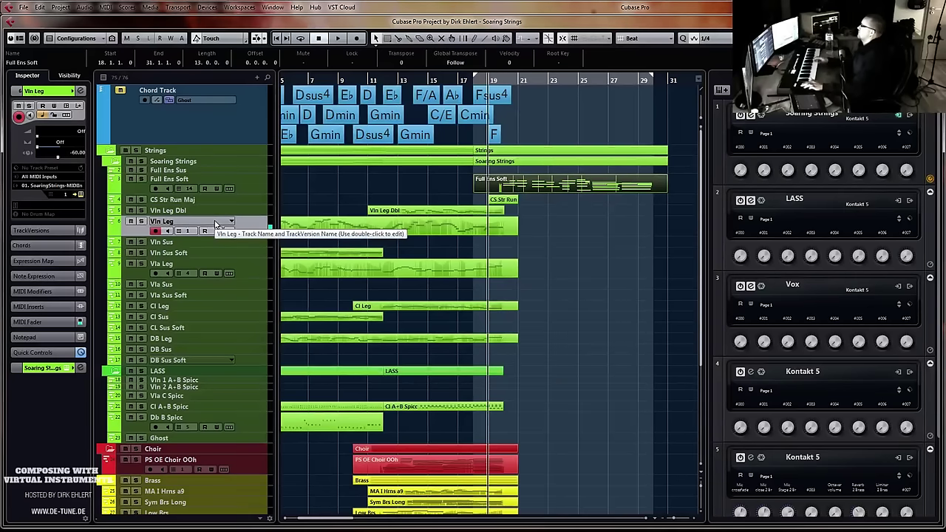
key(space)
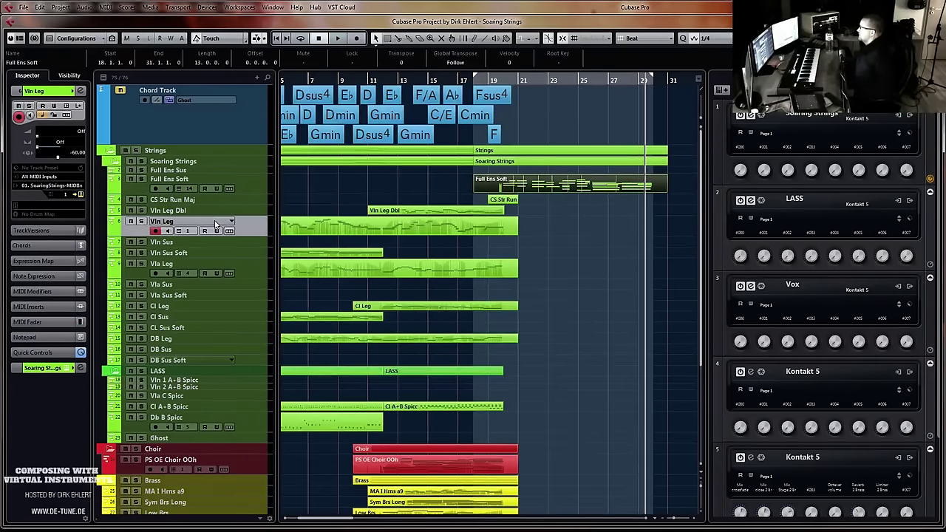
click(493, 79)
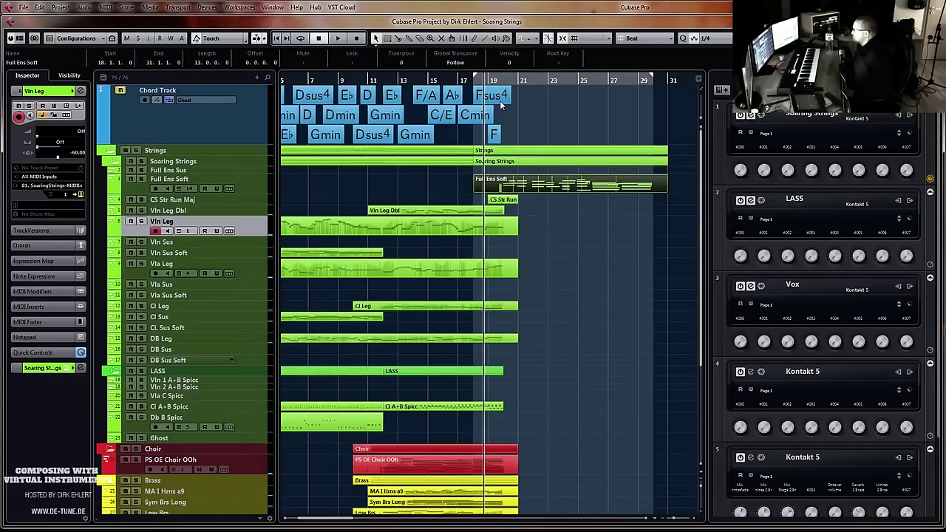
key(KP_Multiply)
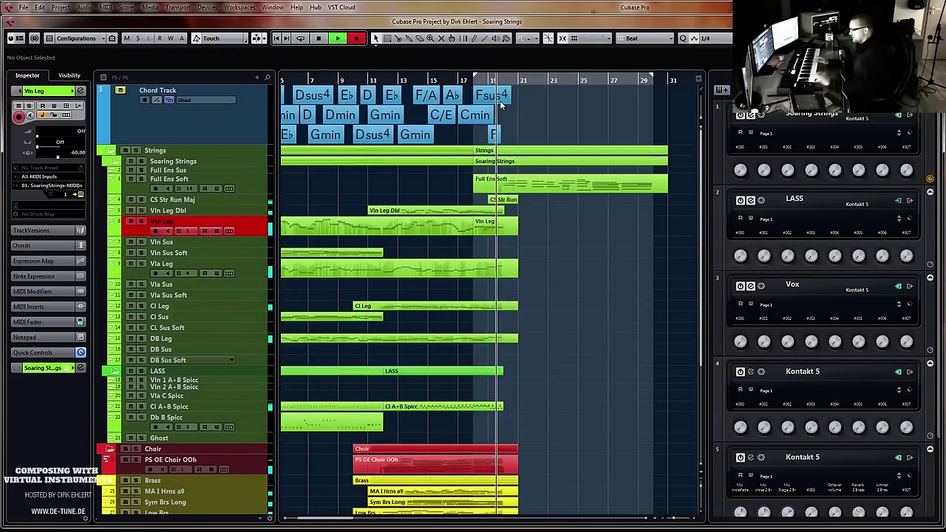
key(space)
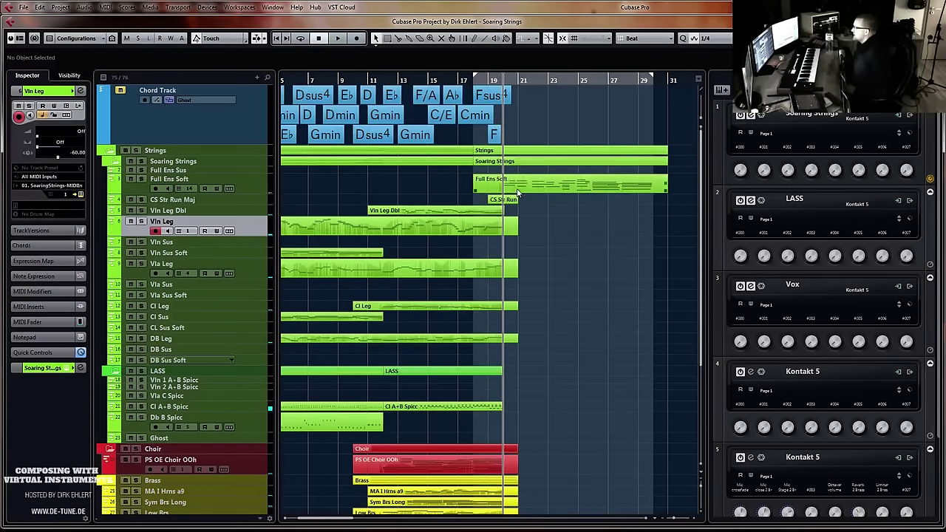
Move the recorded Full Ens Soft part one bar later to bar 19
click(517, 193)
drag(519, 190, 529, 191)
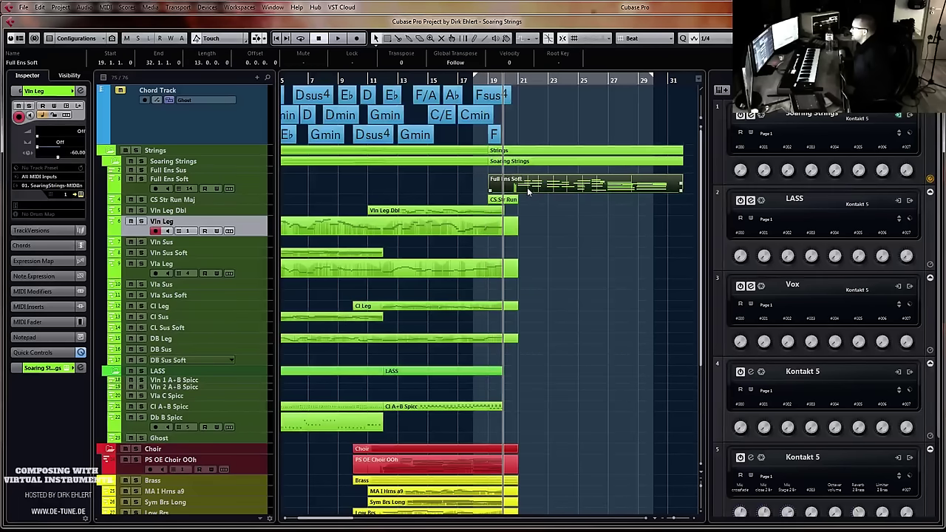
Try recording a violin line on the Vln Leg track from bar 18 to about bar 31
click(475, 80)
key(KP_Multiply)
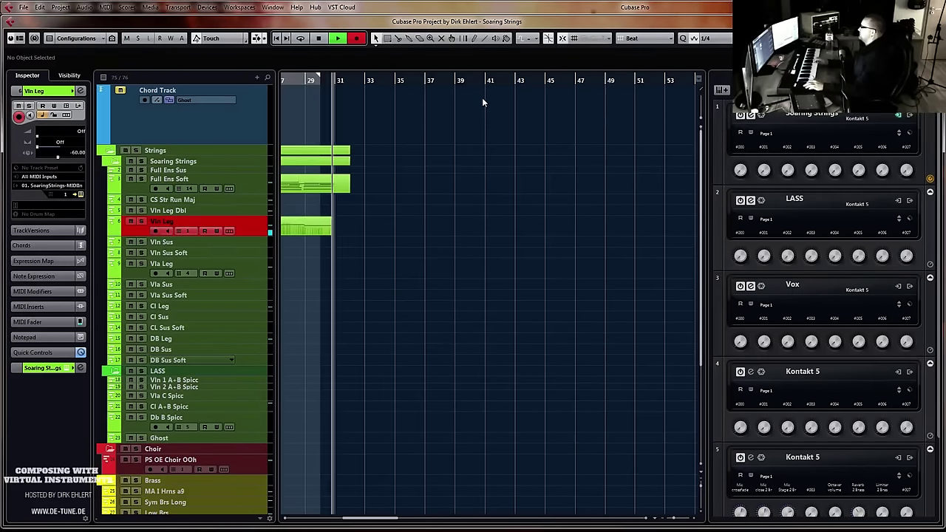
key(space)
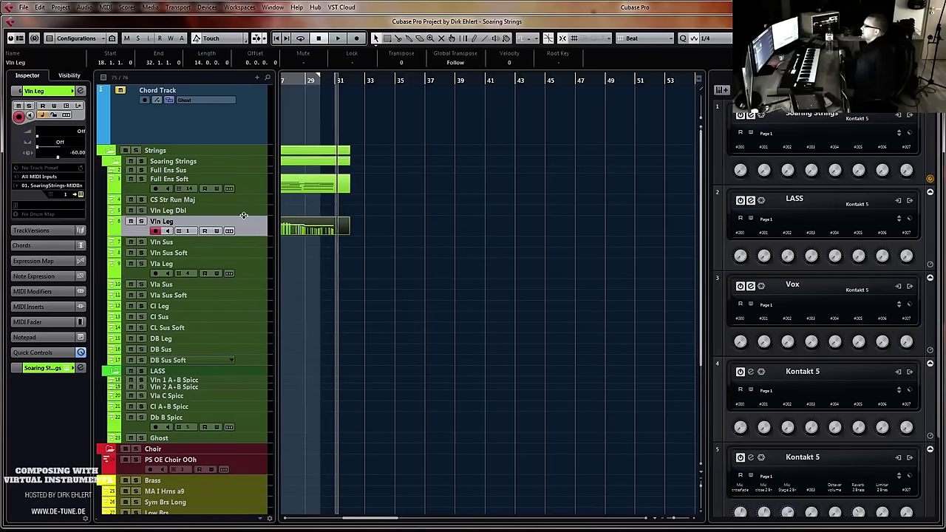
Open the Full Ens Soft part in the Key Editor and record a modulation (CC1) curve from about bar 21 to bar 31
scroll(350, 214, left, 4)
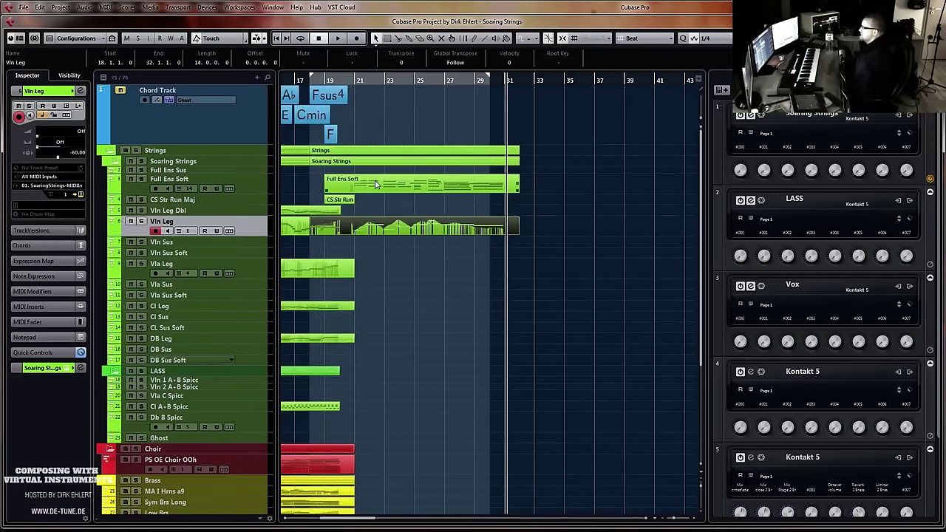
click(374, 184)
double_click(362, 187)
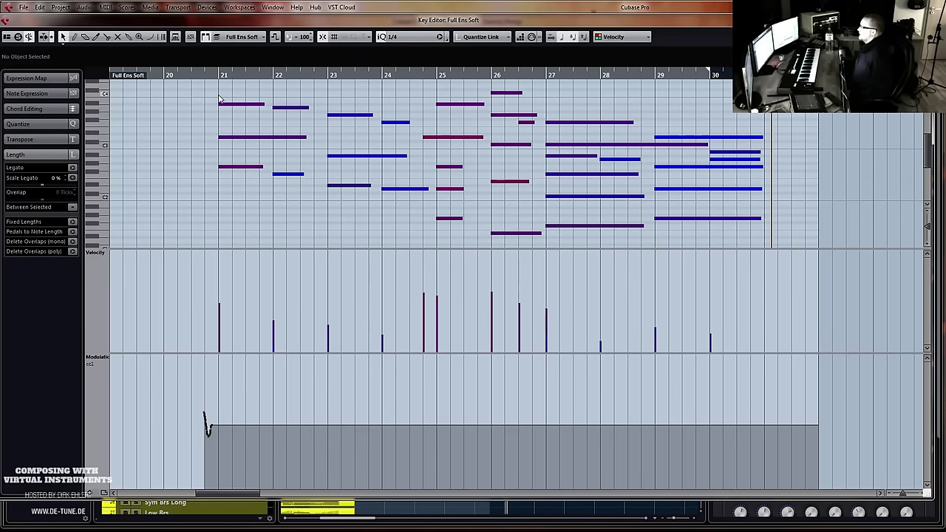
click(190, 76)
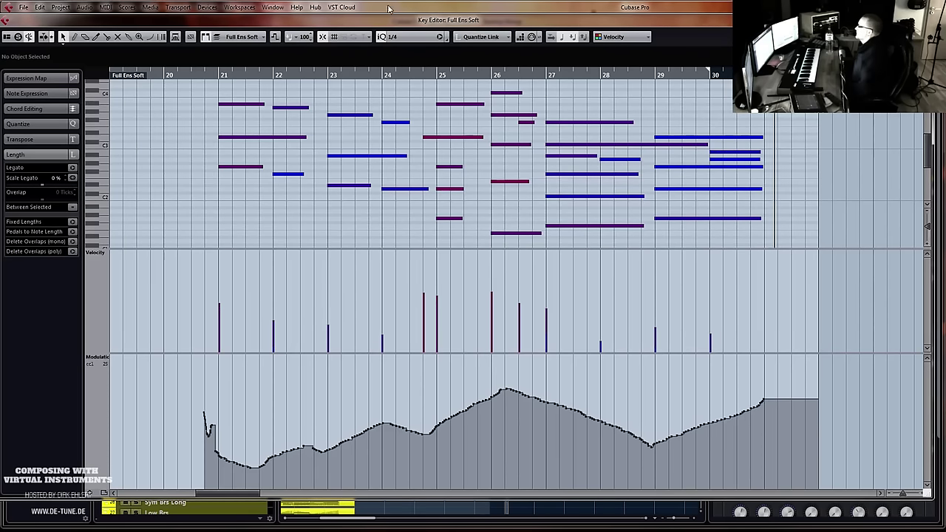
Delete the lower of the two closely spaced notes at bar 30 in Full Ens Soft and close the Key Editor
click(717, 160)
key(Delete)
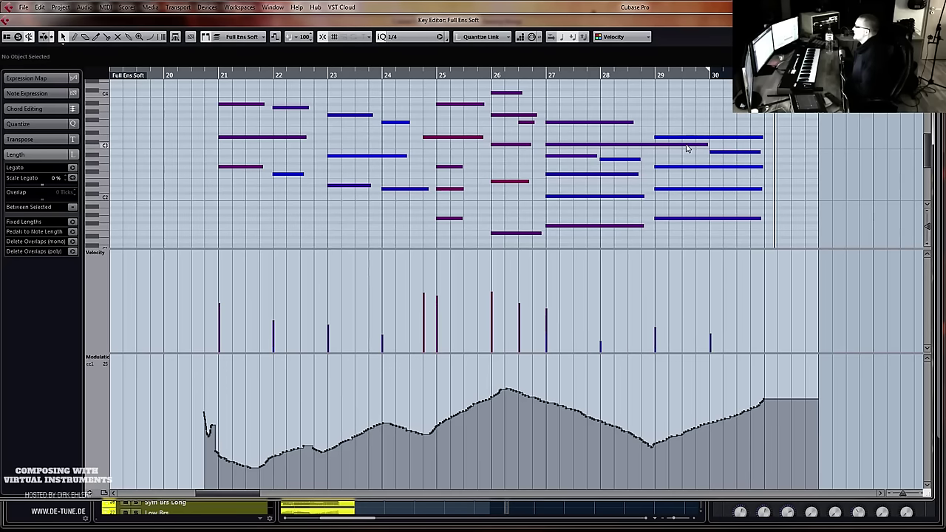
key(Return)
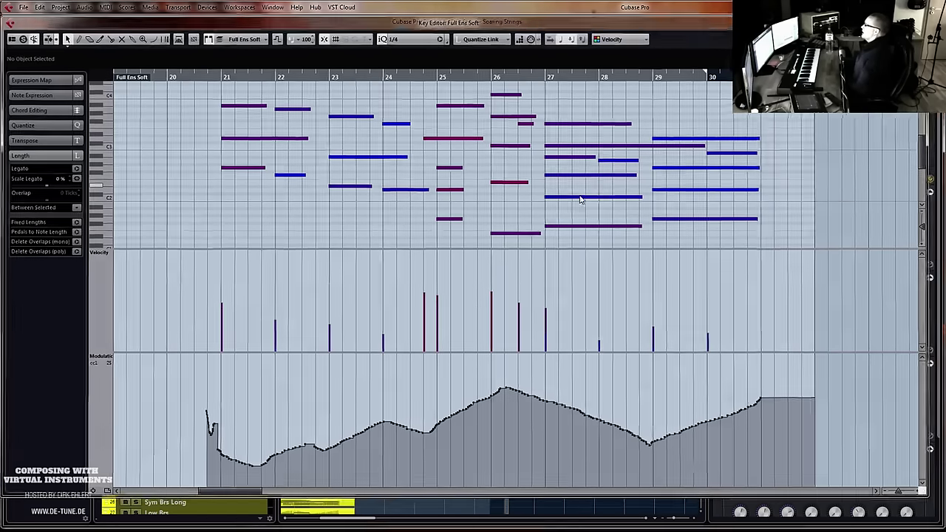
Undo the violin take recorded on the Vln Leg track from bar 18
click(378, 230)
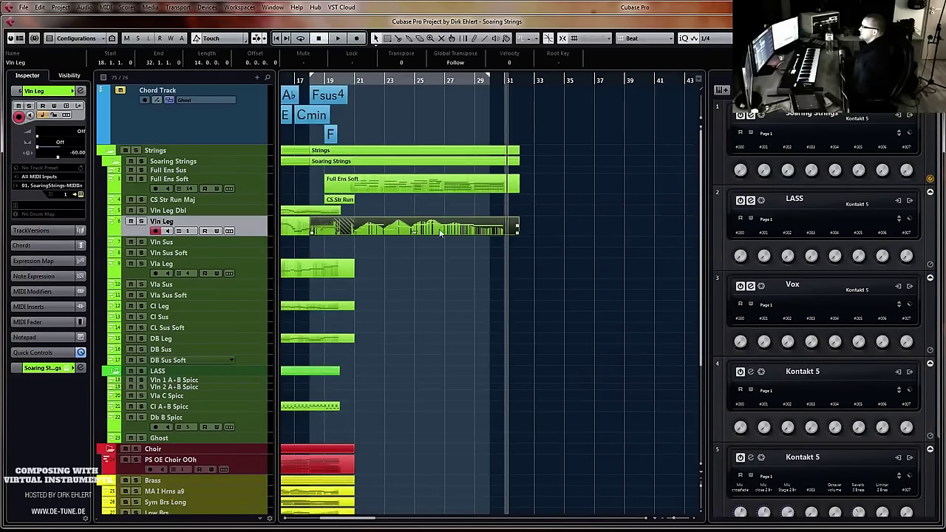
key(ctrl+z)
click(311, 80)
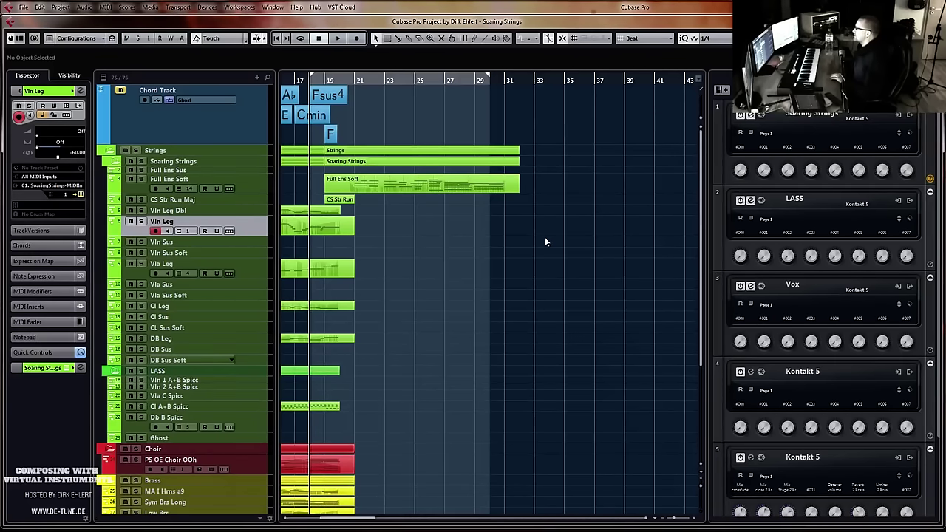
key(KP_Multiply)
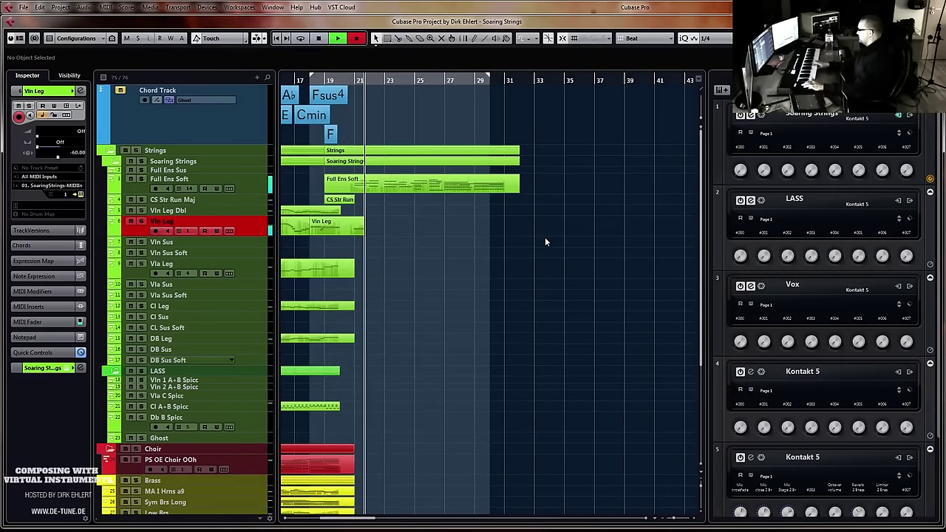
key(space)
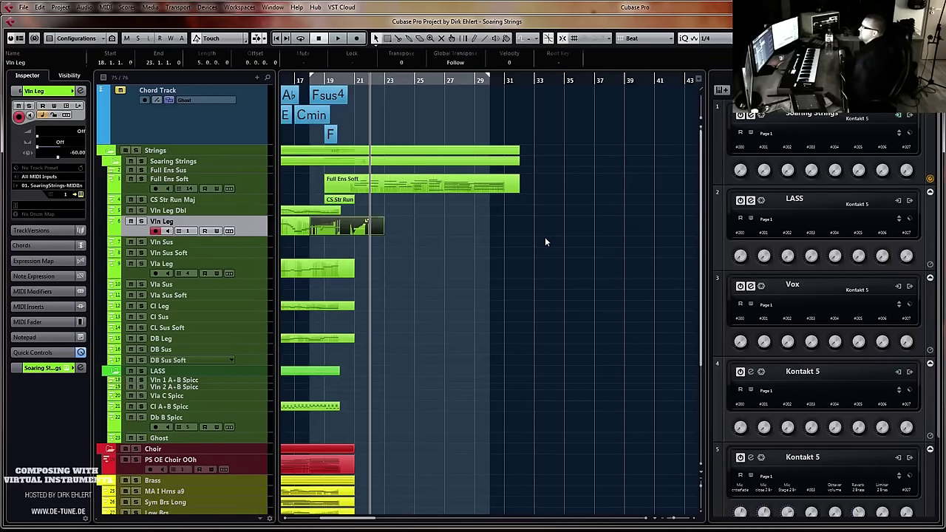
key(ctrl+z)
Record a new legato violin line on the Vln Leg track from bar 19 to about bar 31
click(326, 81)
key(KP_Multiply)
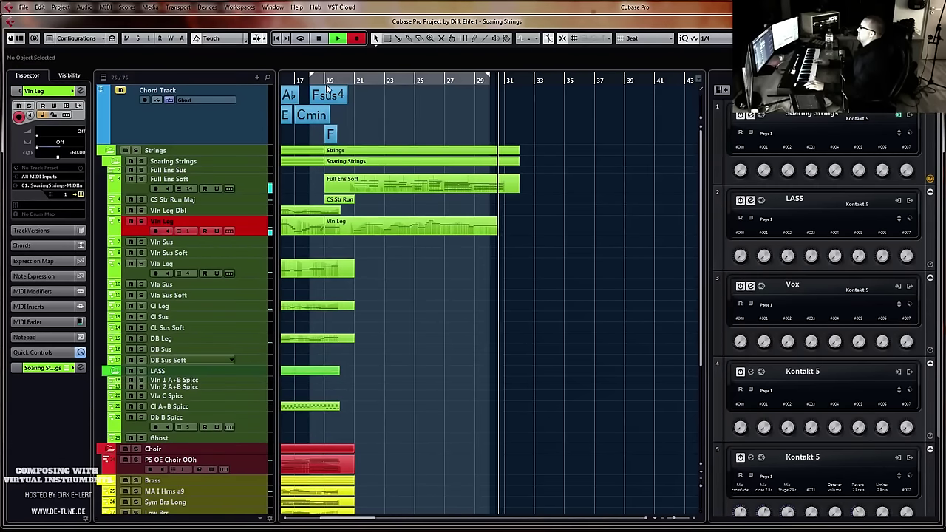
key(space)
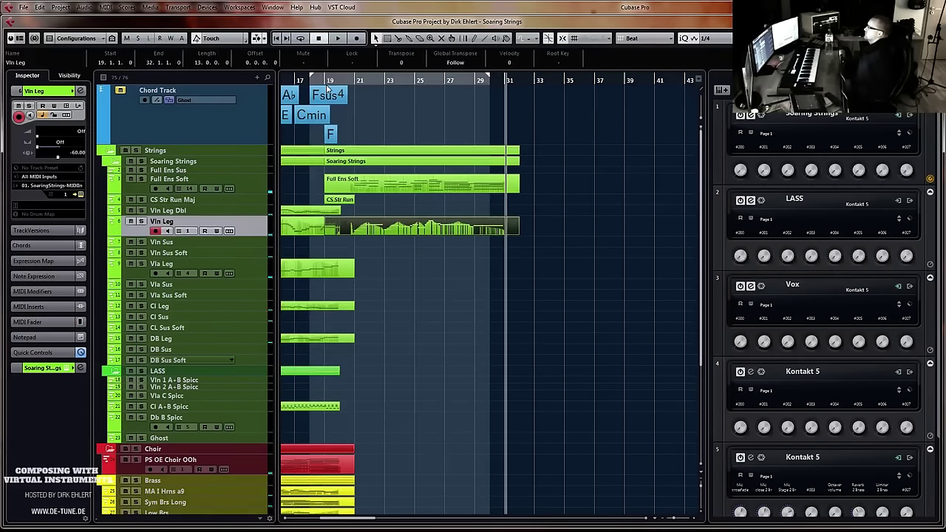
Quantize the Vln Leg notes from bar 21 to about bar 24 in the Key Editor, then close the editor
key(Return)
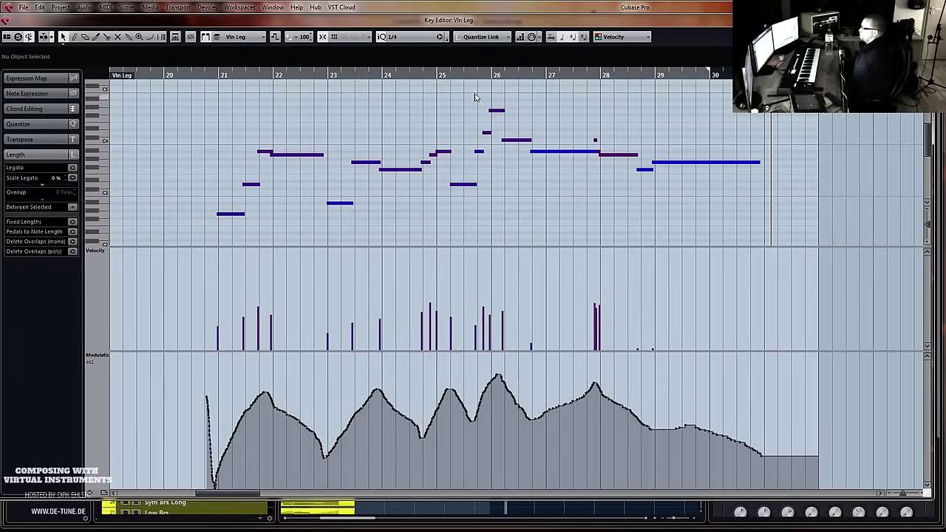
drag(222, 127, 390, 251)
key(q)
key(q)
key(Return)
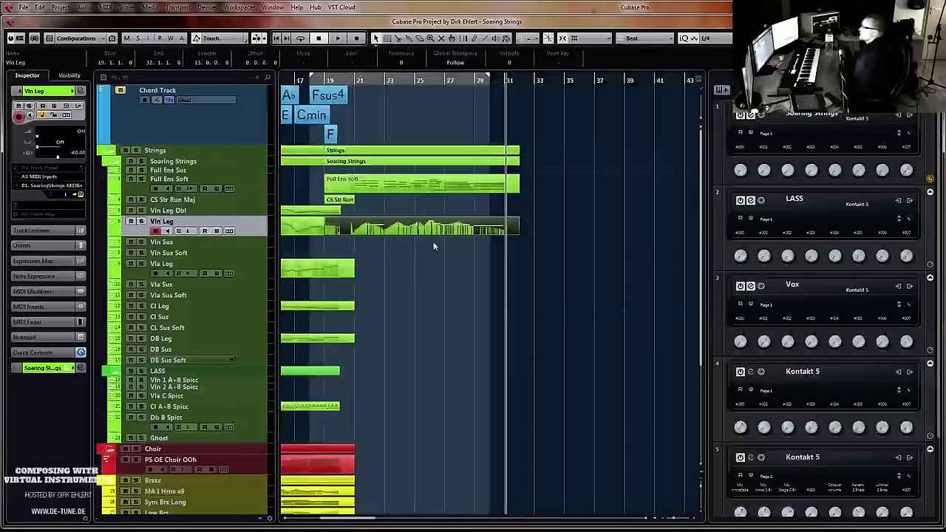
Play a cello line on Cl Leg during playback from bar 19 to about bar 28 and capture it with retrospective record
click(226, 306)
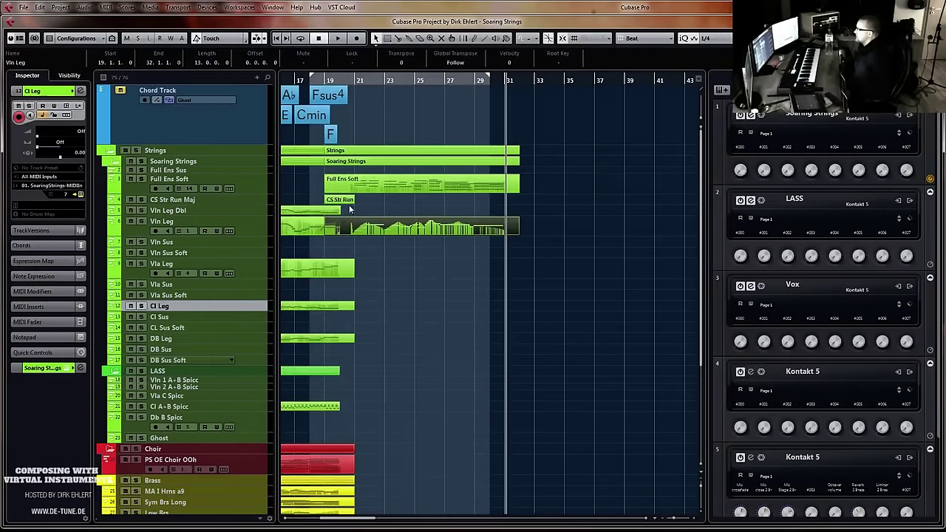
click(326, 82)
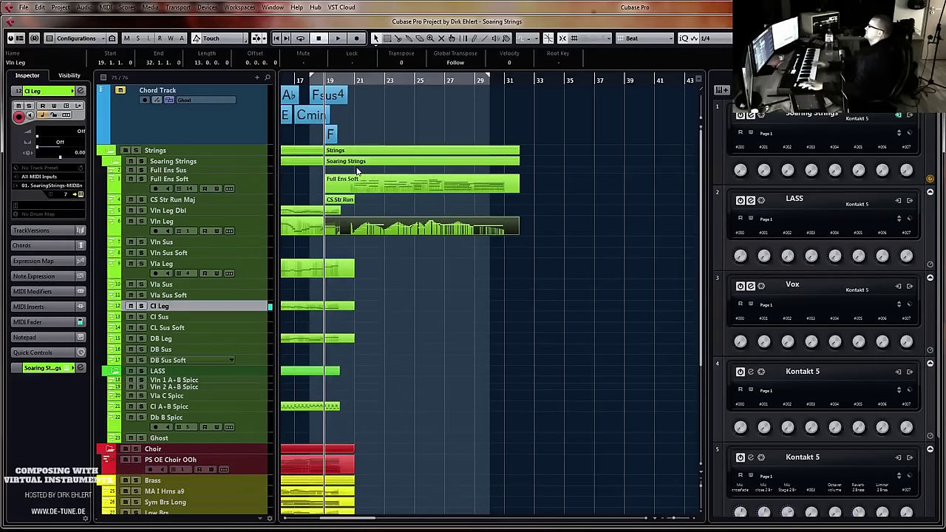
key(space)
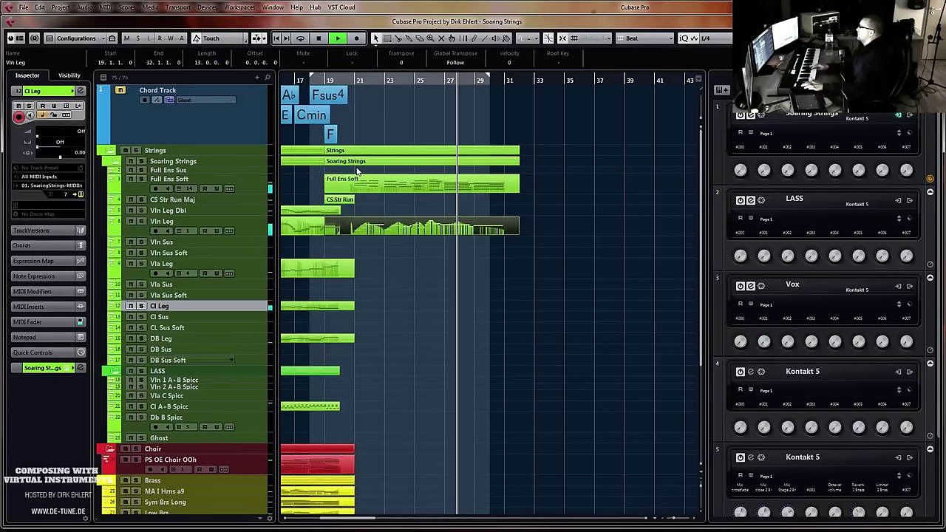
key(space)
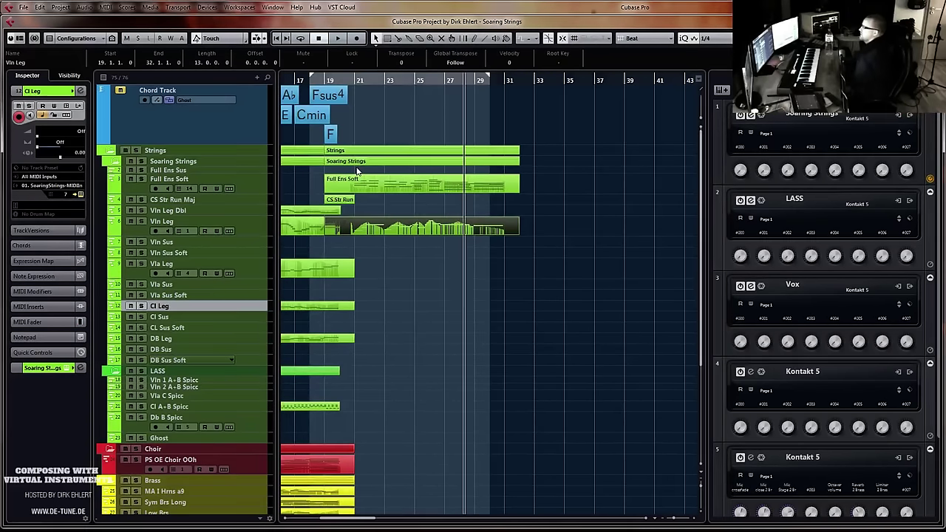
key(shift+KP_Multiply)
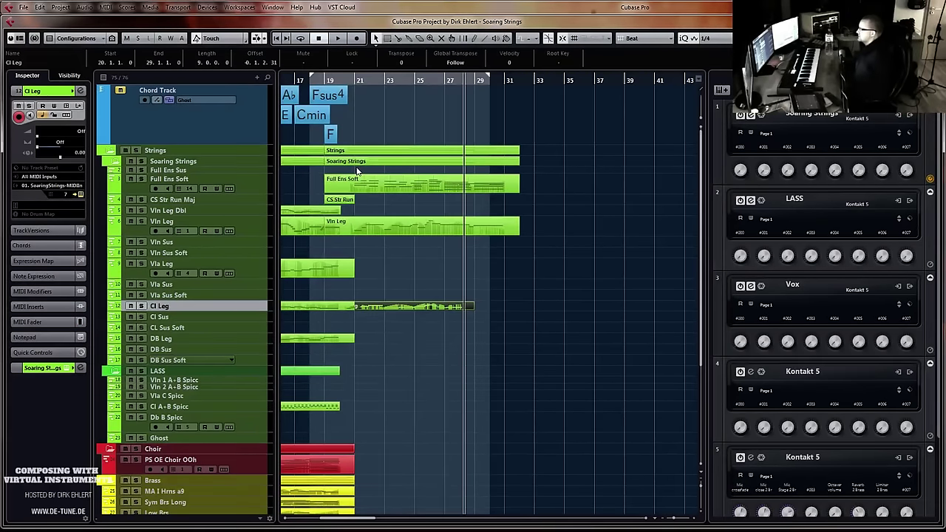
Open the Cl Leg part in the Key Editor, raise the bar 24 note and precede it with a short G2 note at 23.4.1
double_click(432, 306)
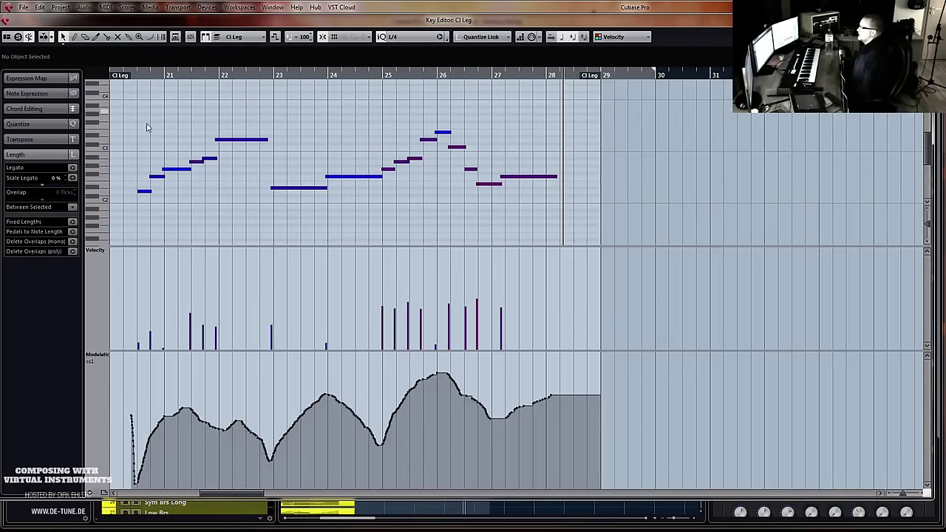
drag(144, 76, 113, 77)
key(space)
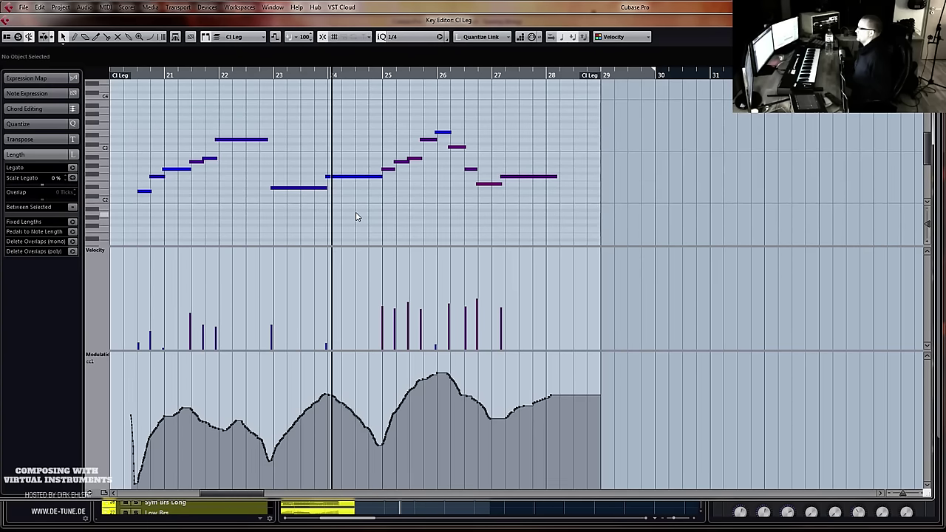
click(302, 188)
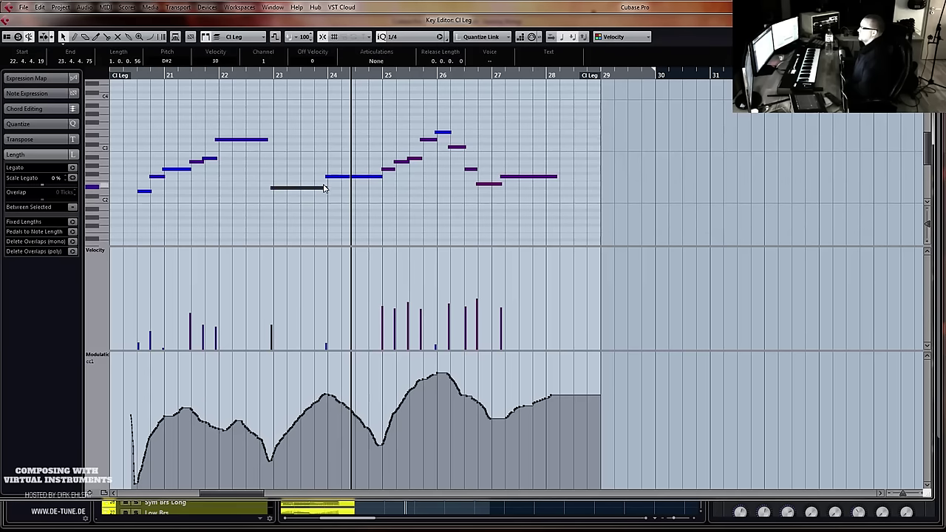
drag(336, 178, 315, 169)
click(274, 76)
key(space)
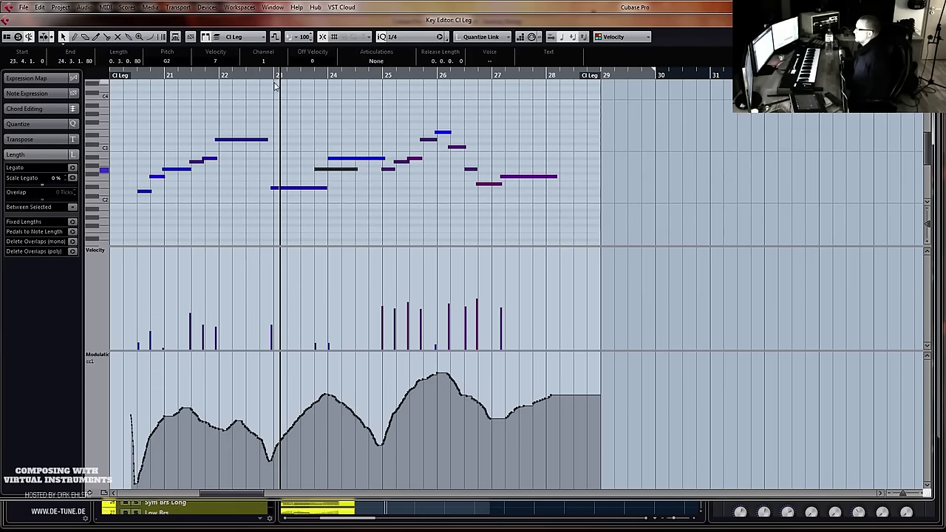
key(space)
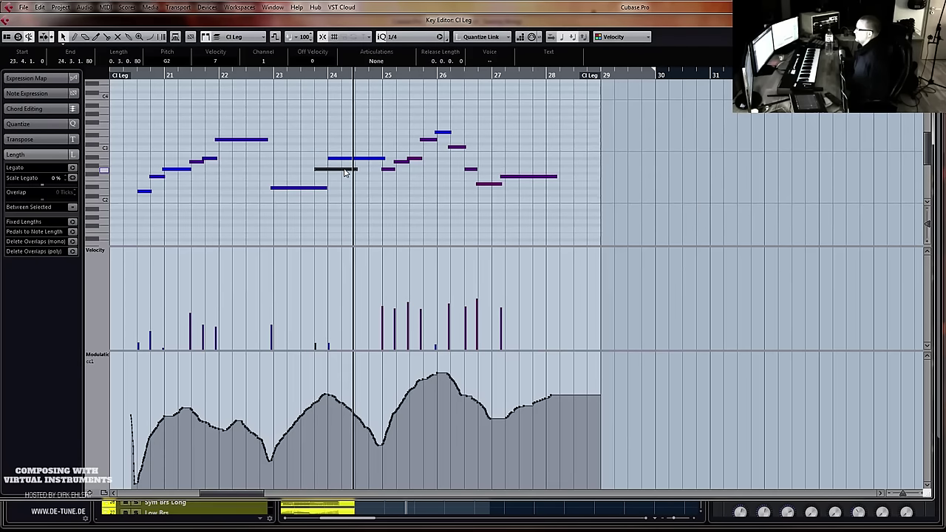
drag(356, 170, 329, 170)
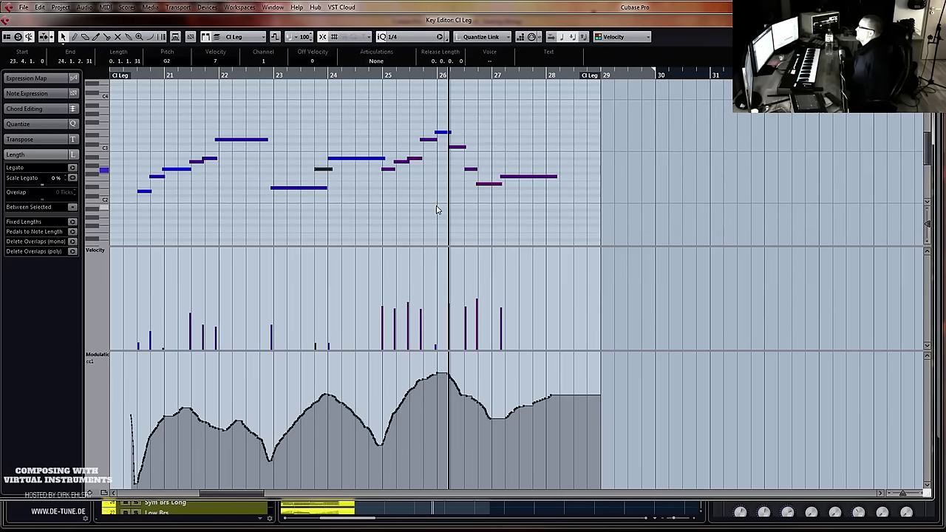
Move the Cl Leg note just after bar 26 down to G2, starting at 26.2.1, in place of the following G2 note
click(456, 147)
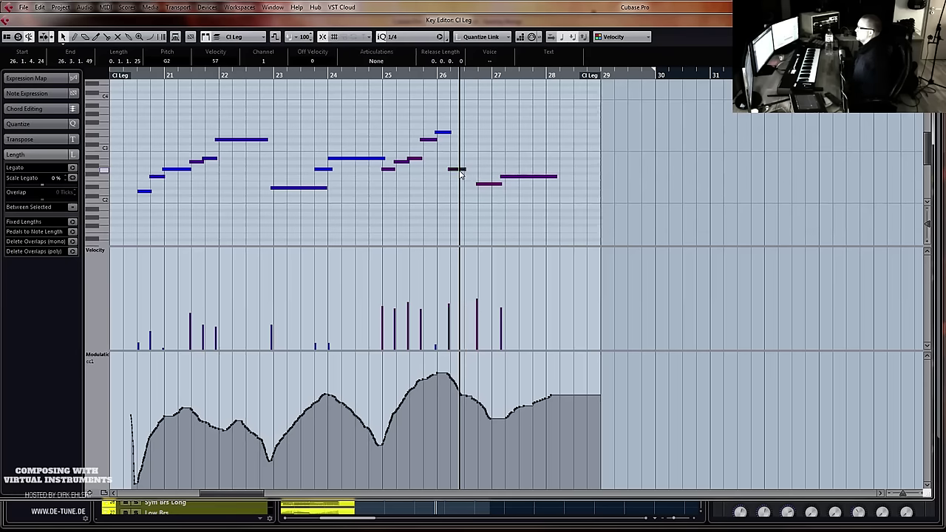
drag(461, 175, 464, 177)
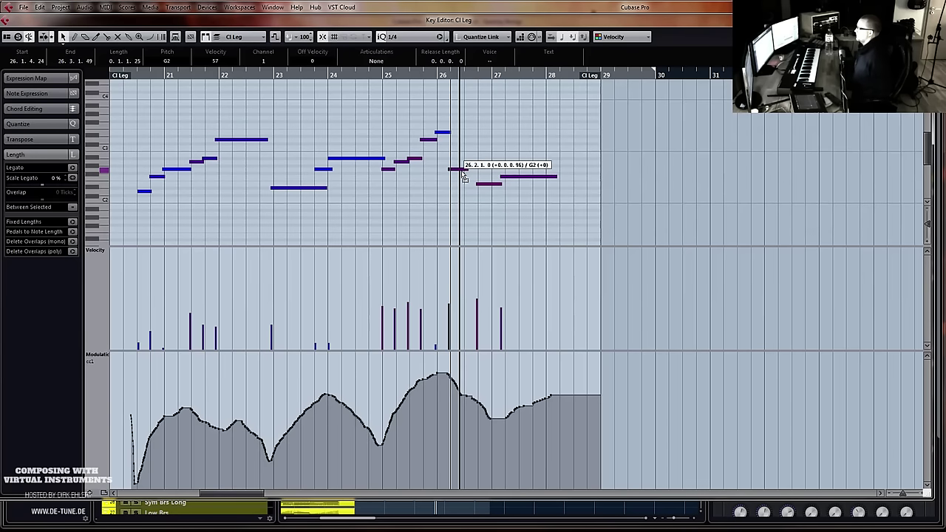
Split the long D3 note at bar 22 of Cl Leg at 22.3.1 and end its second half just before bar 23
alt+click(246, 140)
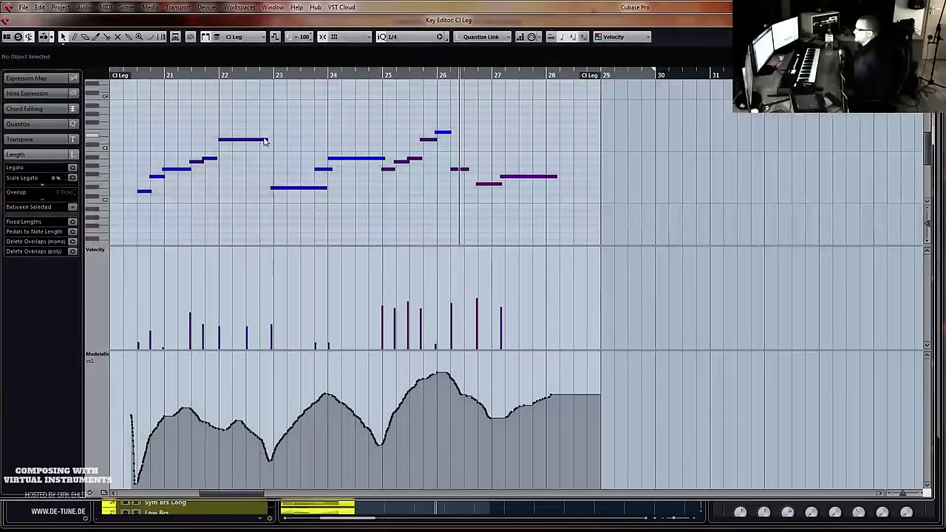
click(262, 137)
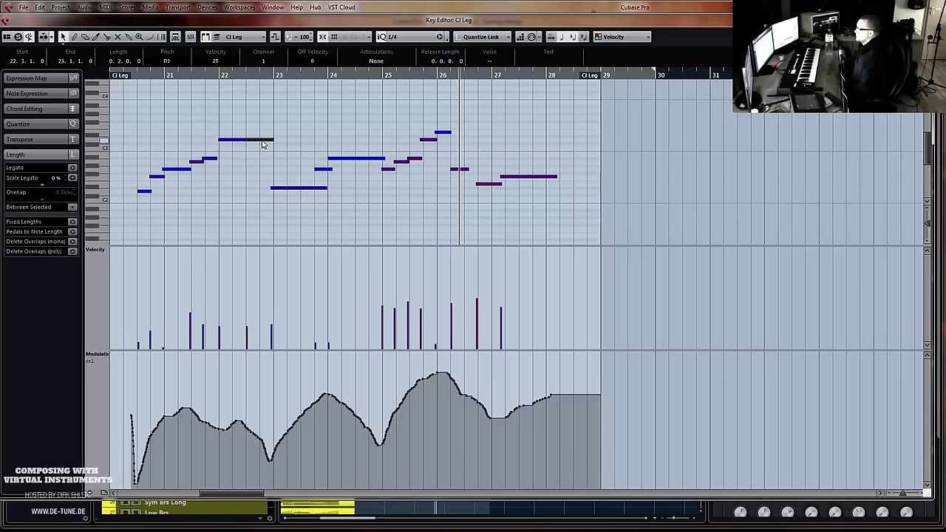
drag(247, 141, 267, 143)
key(3)
click(248, 143)
key(1)
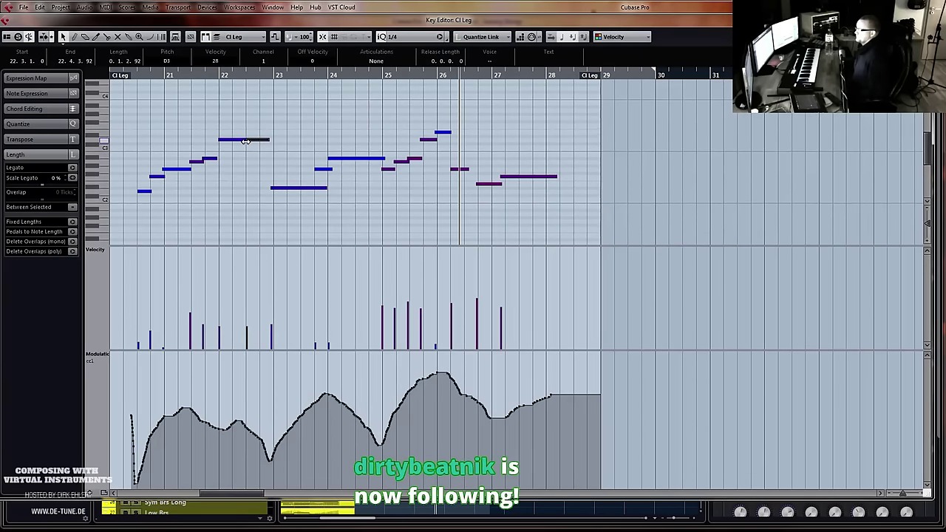
Play the edited Cl Leg part from about bar 20 to check the notes around bar 22, then close the Key Editor
click(279, 189)
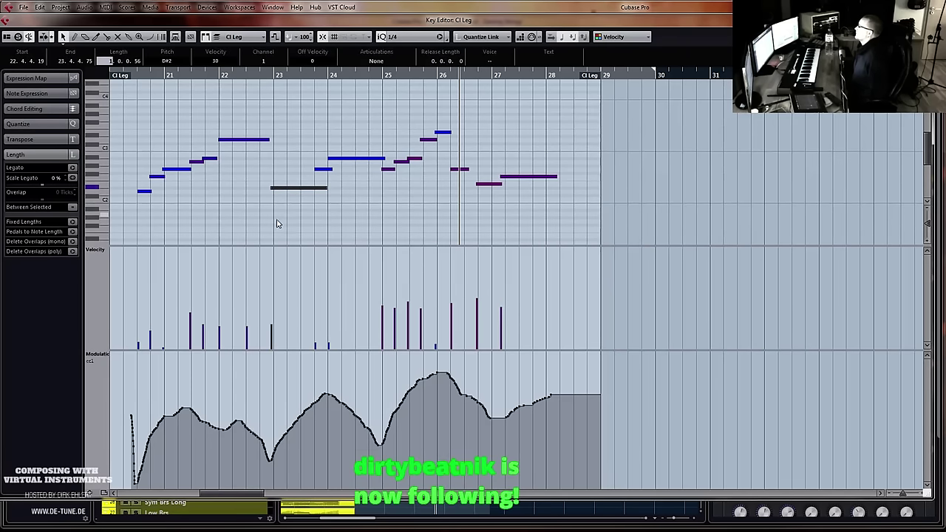
click(133, 76)
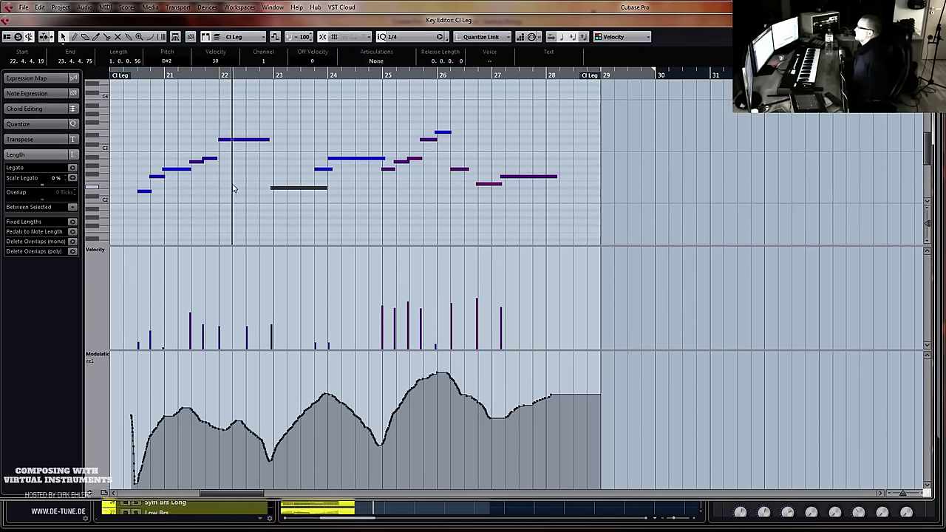
key(Return)
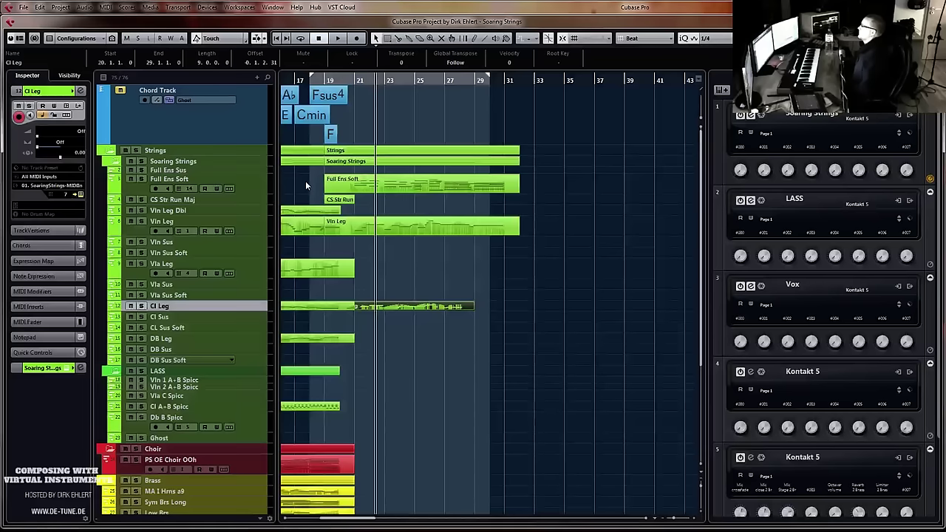
Redraw the Vln Leg modulation (CC1) curve as a flatter arc from bar 21 to about bar 23 and play back the strings
double_click(364, 225)
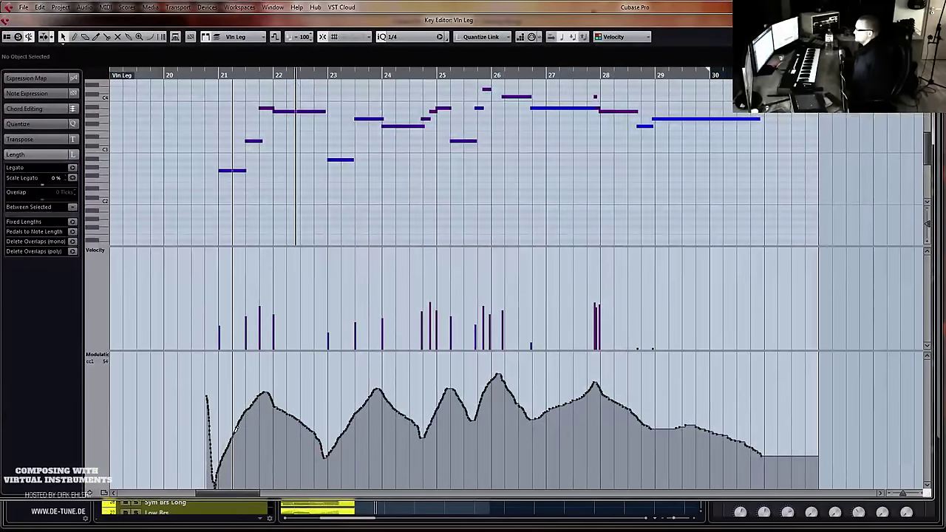
drag(236, 441, 317, 434)
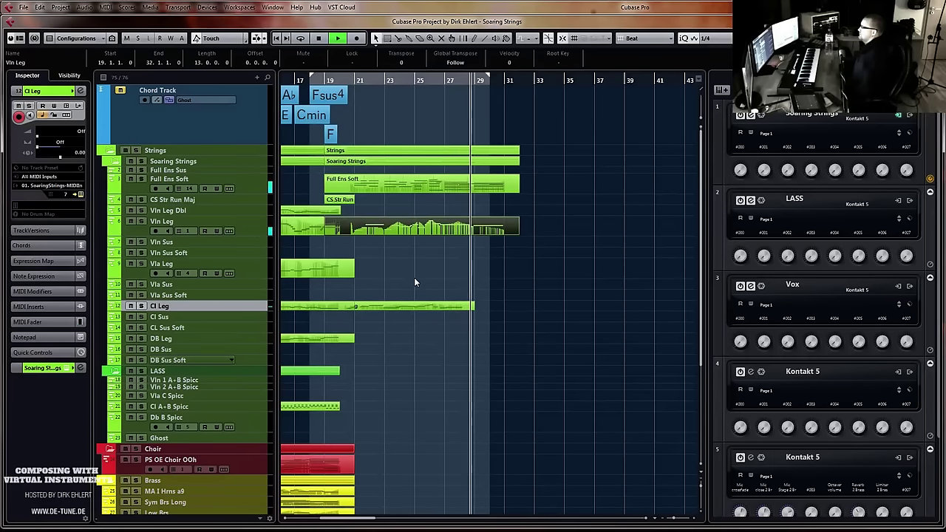
key(space)
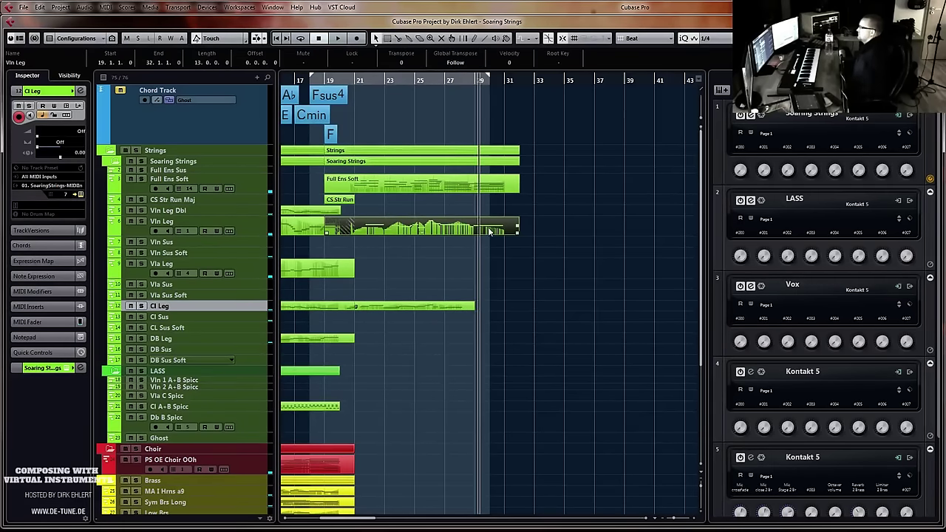
Reopen the Vln Leg part and lower the final long note starting just before bar 29 to F3
click(478, 191)
double_click(482, 230)
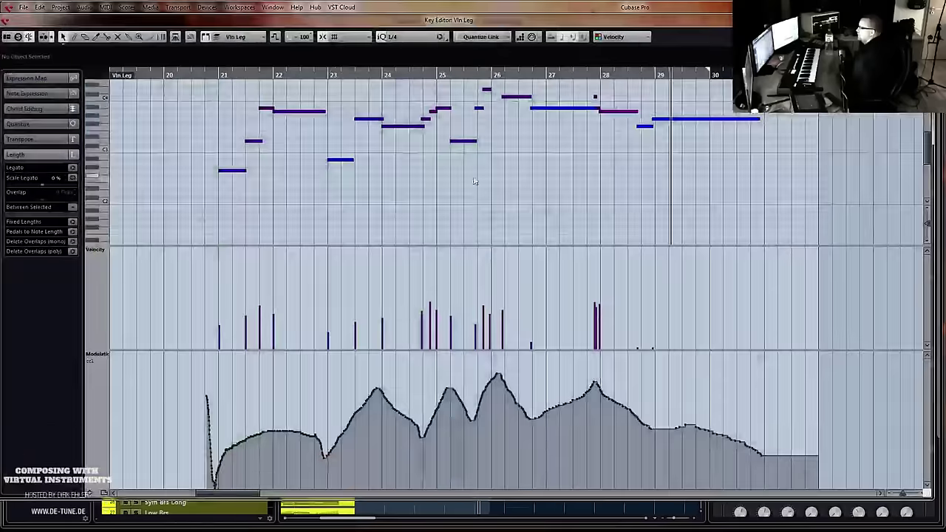
click(674, 119)
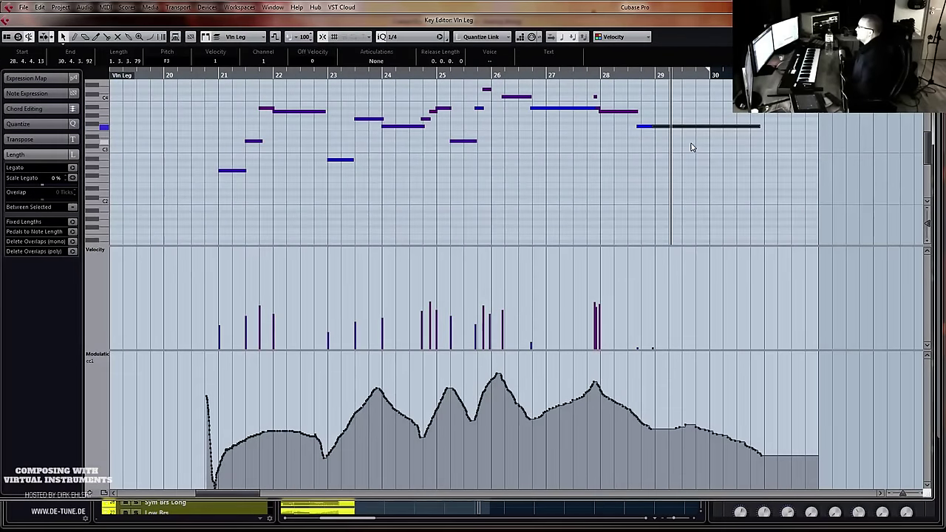
key(Down)
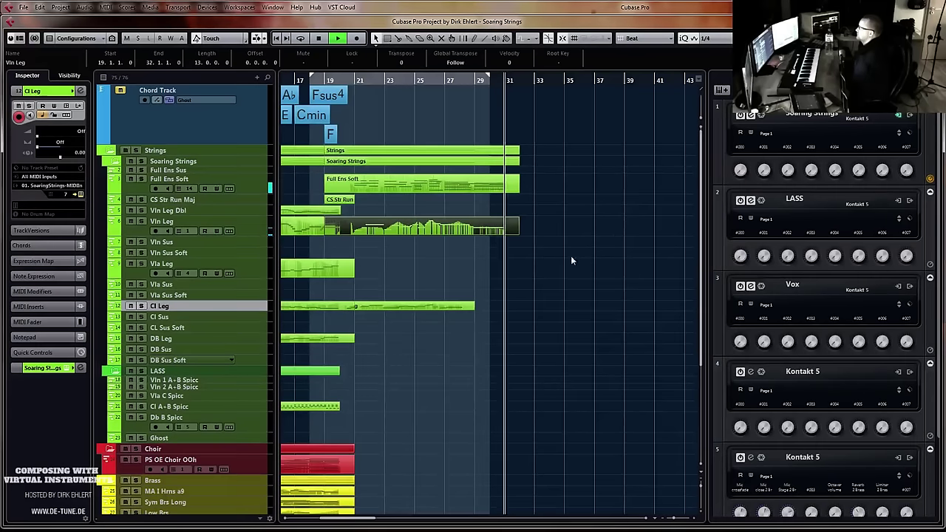
Play back the new string section from about bar 19
key(space)
scroll(461, 283, left, 2)
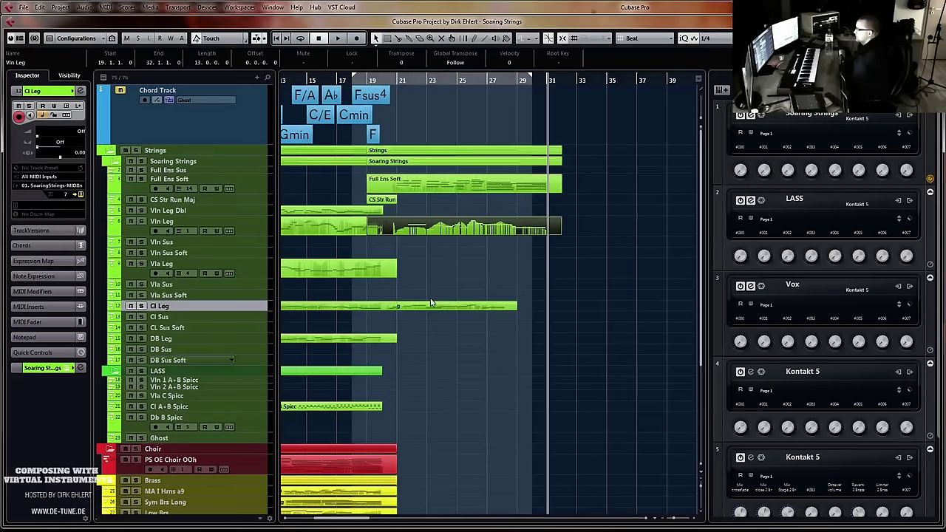
click(374, 81)
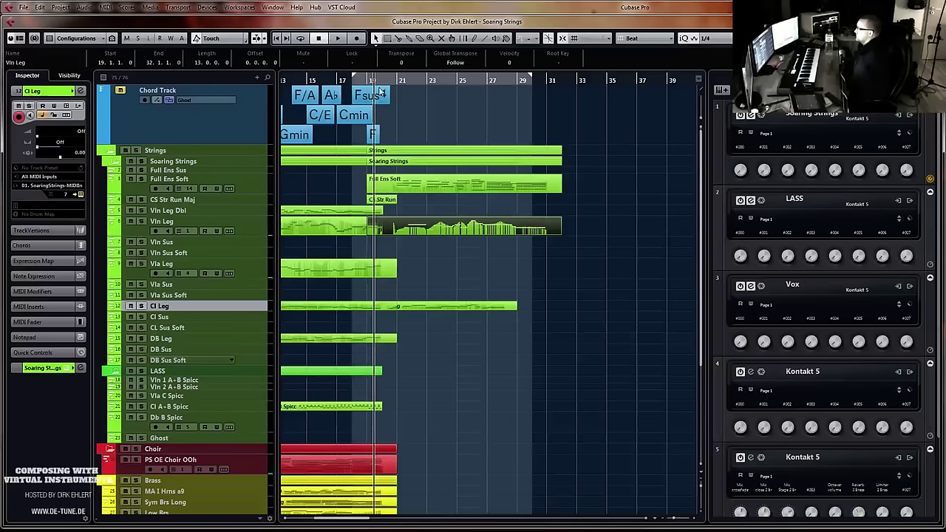
key(space)
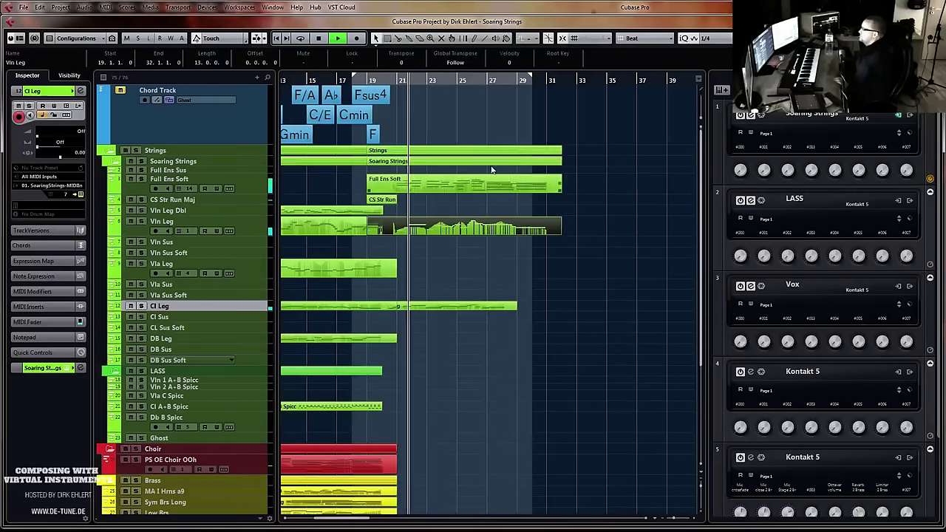
Add a new MIDI track directly below PS OE Choir OOh in the Choir folder
scroll(502, 228, down, 3)
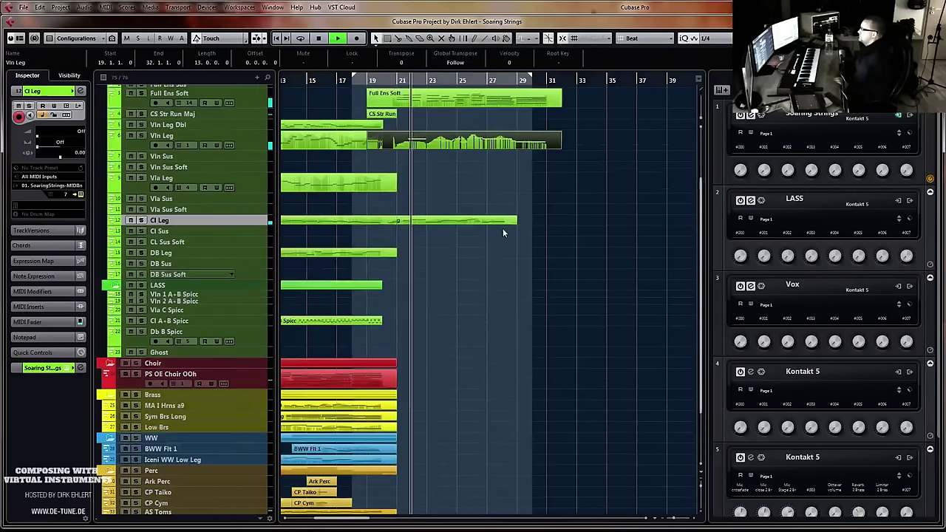
click(252, 382)
right_click(252, 381)
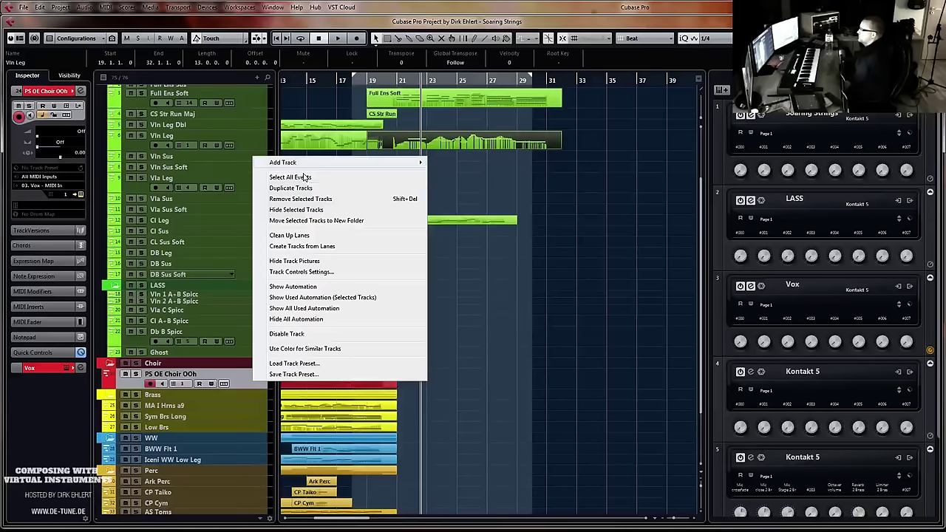
mouse_move(344, 163)
click(466, 185)
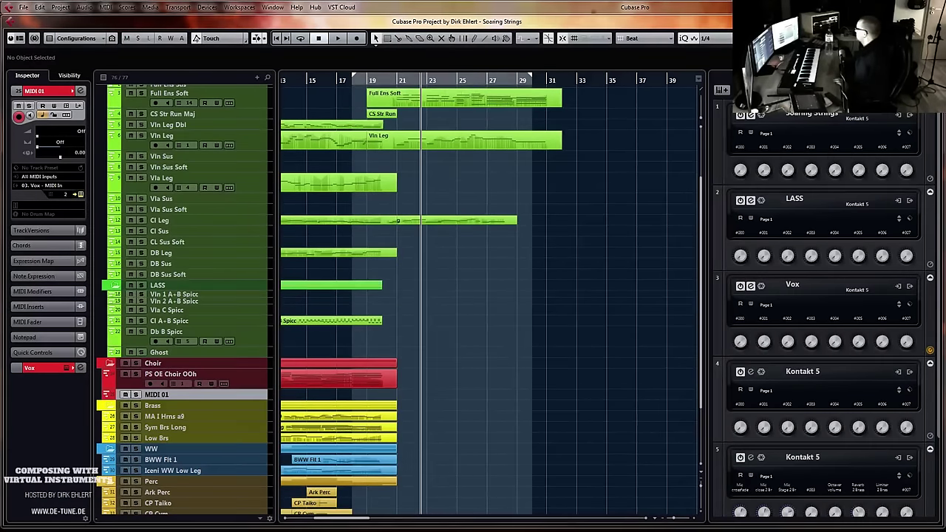
Load Full Choir Swells Mmm from Orchestral Essentials 2 into the Vox Kontakt rack below Full Choir Long Ooh, then close the instrument window
drag(568, 71, 387, 44)
drag(336, 235, 652, 398)
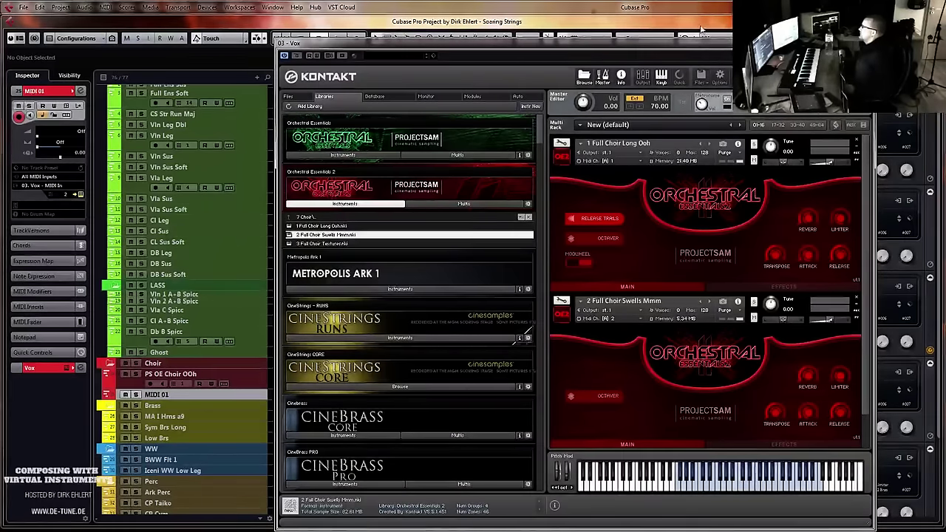
click(867, 43)
Record a choir swells part on the new MIDI track from bar 19 to about bar 31 and name the track Mmmhhh Swells
click(370, 80)
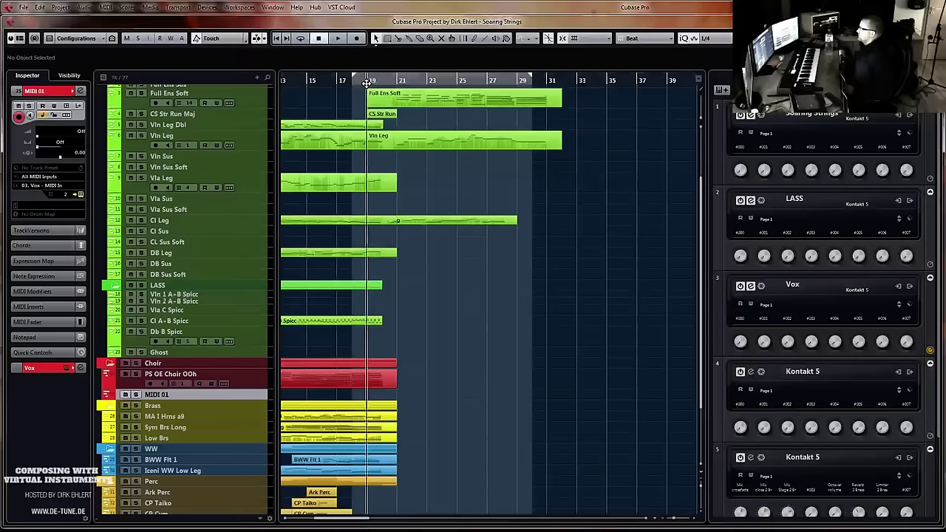
key(KP_Multiply)
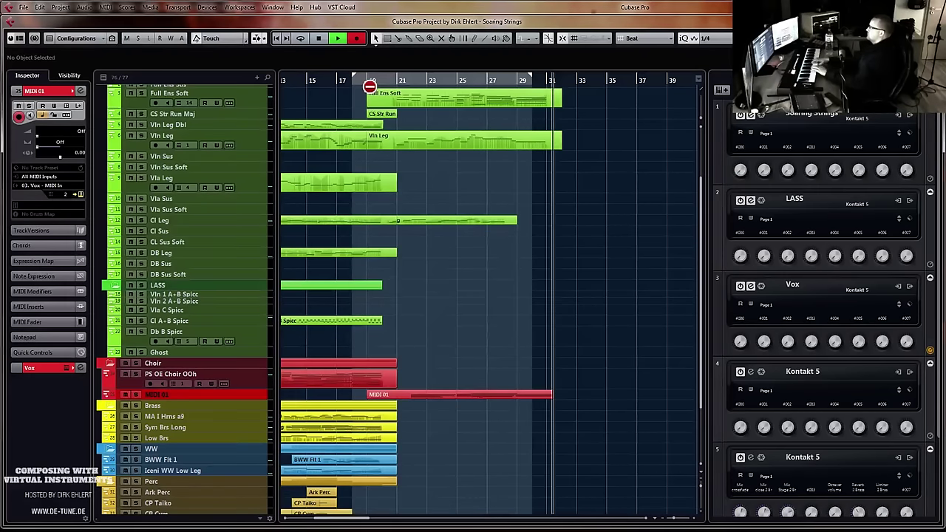
key(space)
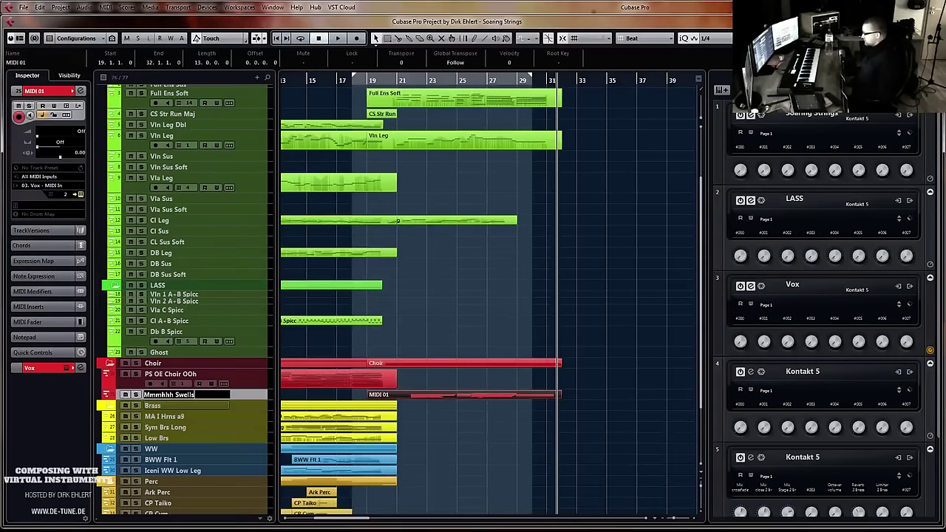
Play back the whole arrangement from about bar 2 to hear the new section in context
scroll(162, 397, left, 5)
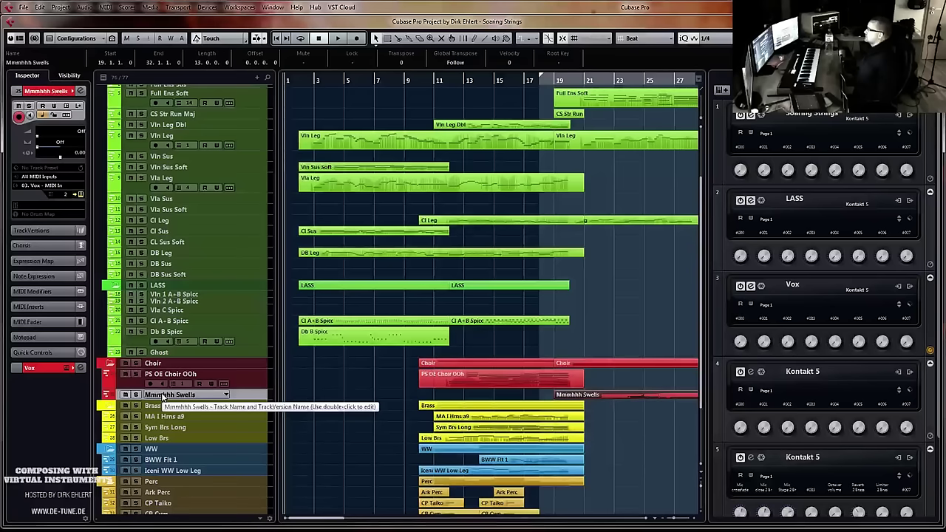
click(303, 80)
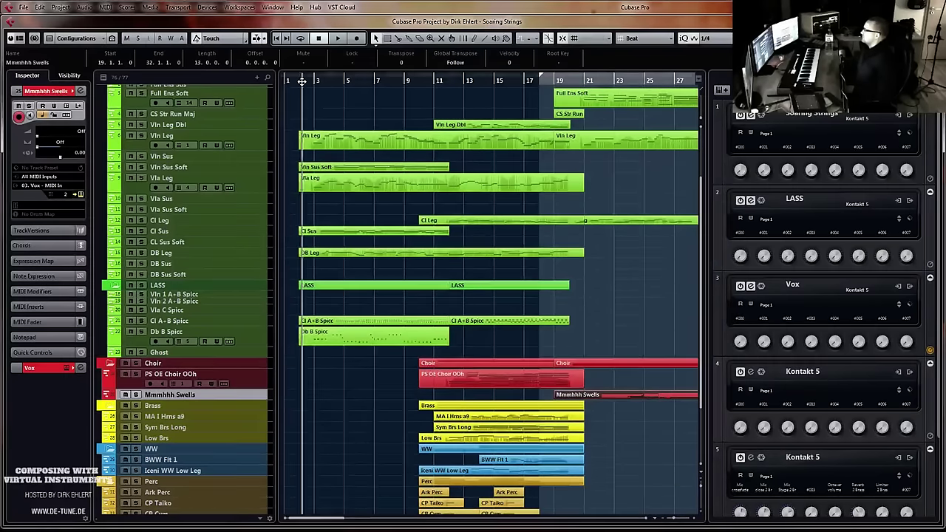
key(g)
key(g)
key(g)
key(g)
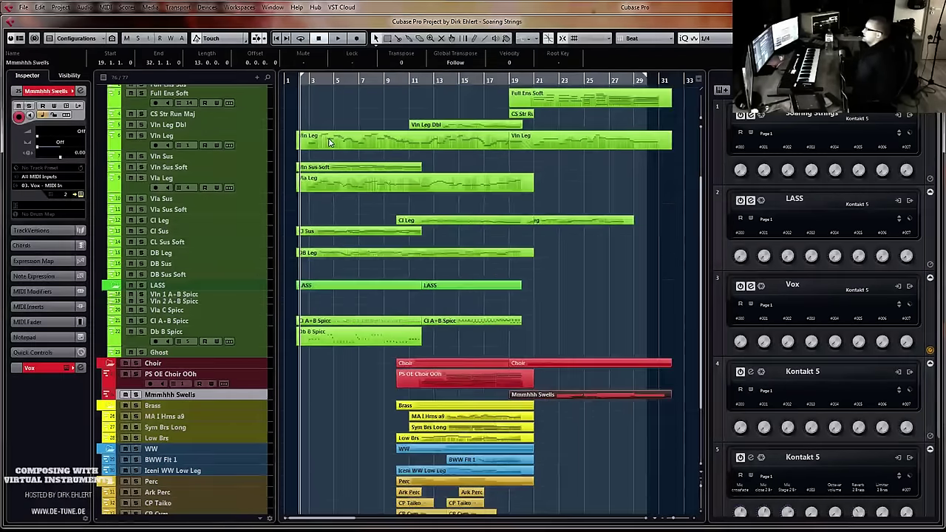
scroll(521, 255, up, 3)
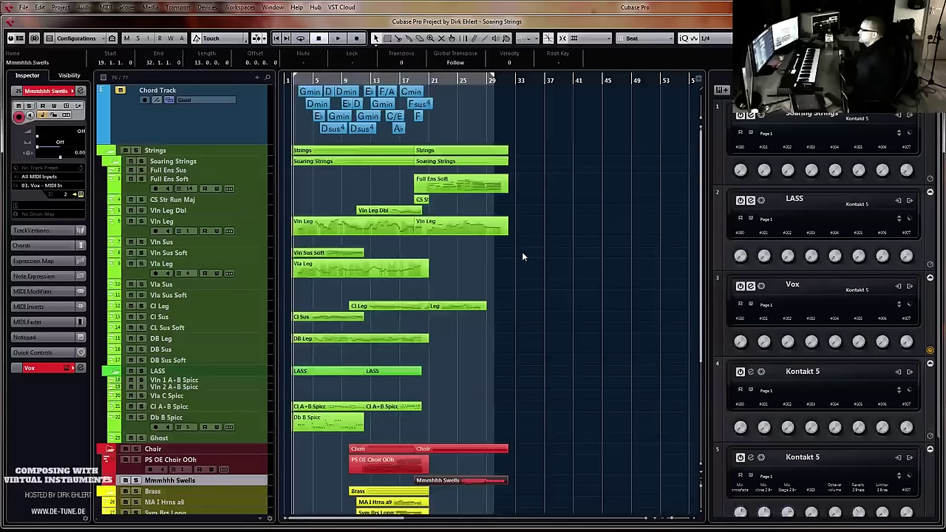
scroll(521, 255, down, 3)
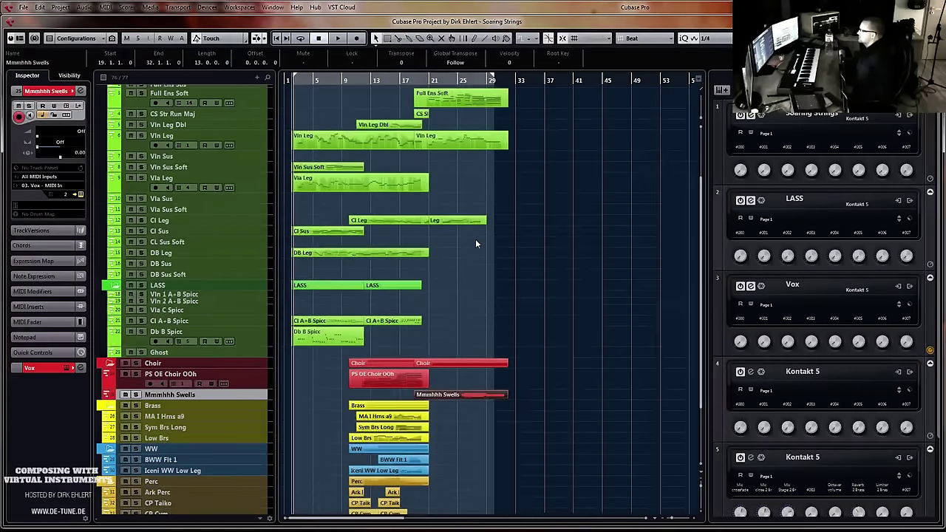
key(h)
key(h)
key(h)
key(h)
key(h)
key(h)
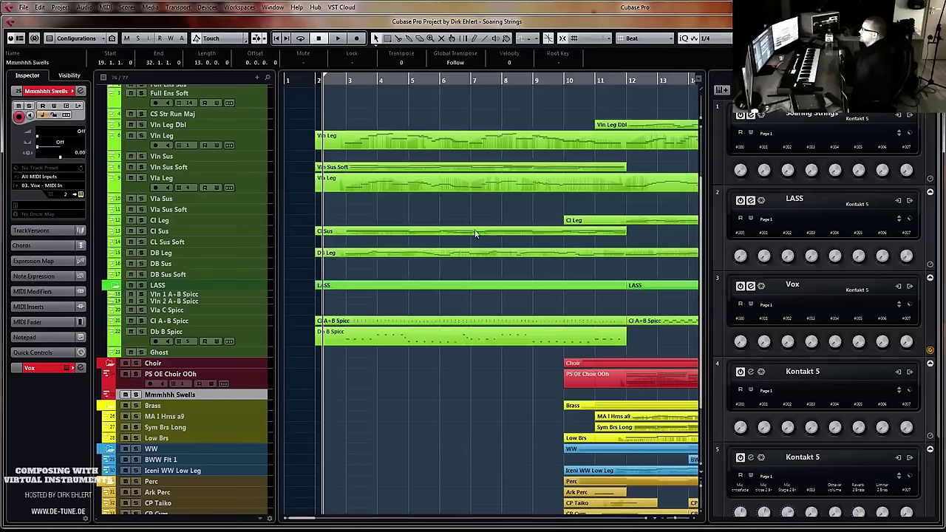
key(space)
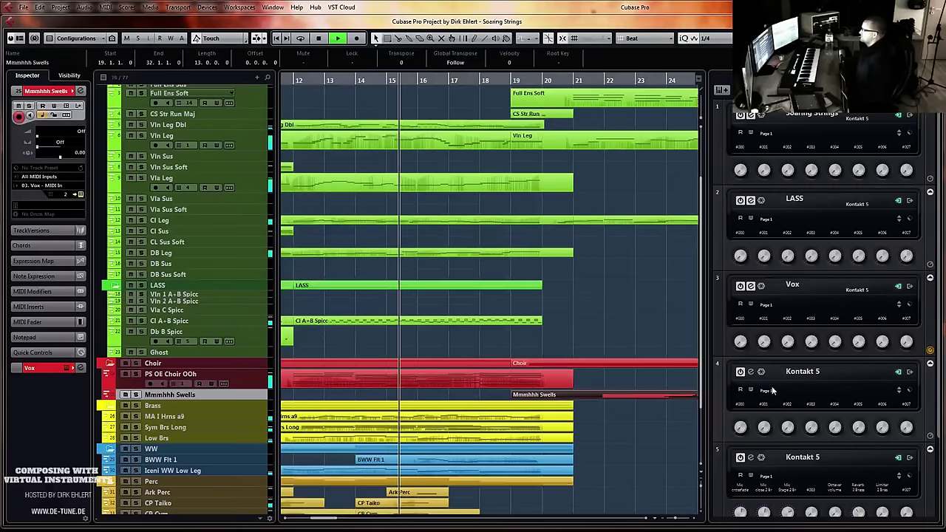
Lower the volume of the channel 4 Action Strikes instrument in the percussion Kontakt, close both Kontakt windows and stop playback
click(761, 458)
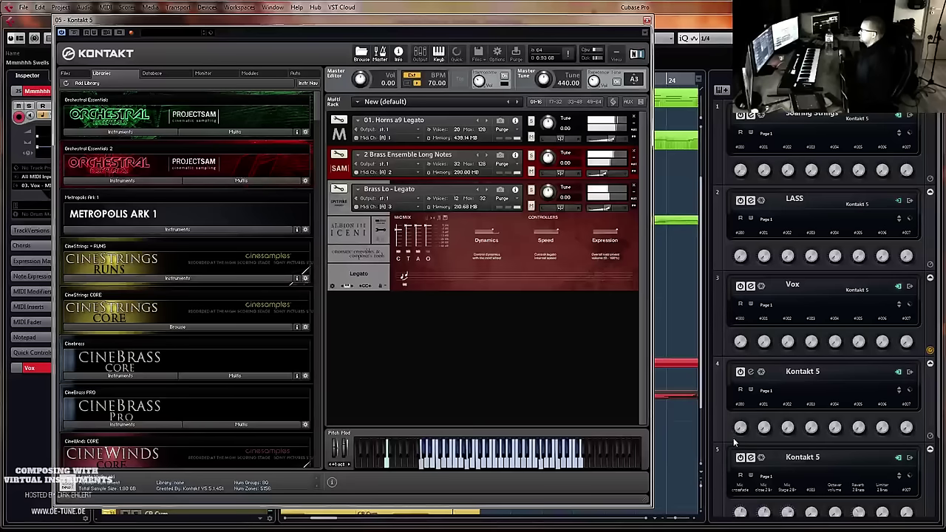
scroll(721, 435, down, 1)
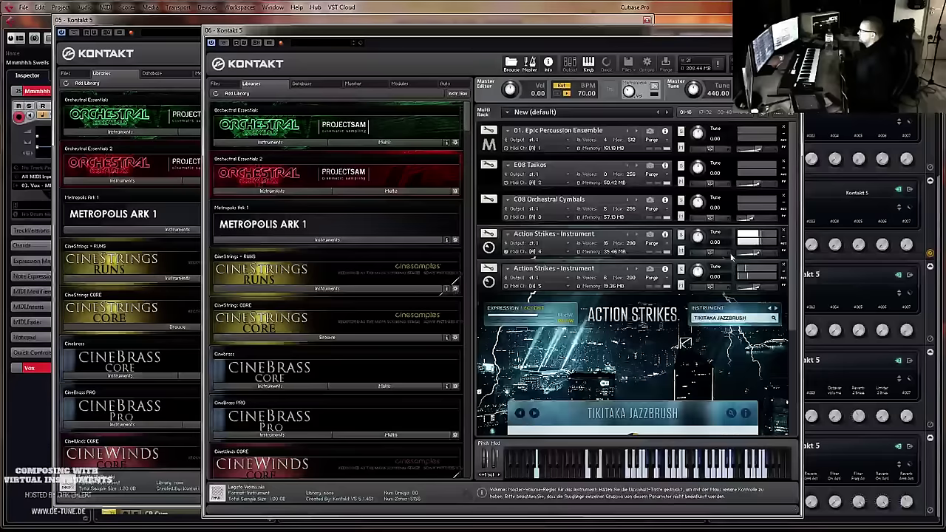
drag(752, 254, 755, 255)
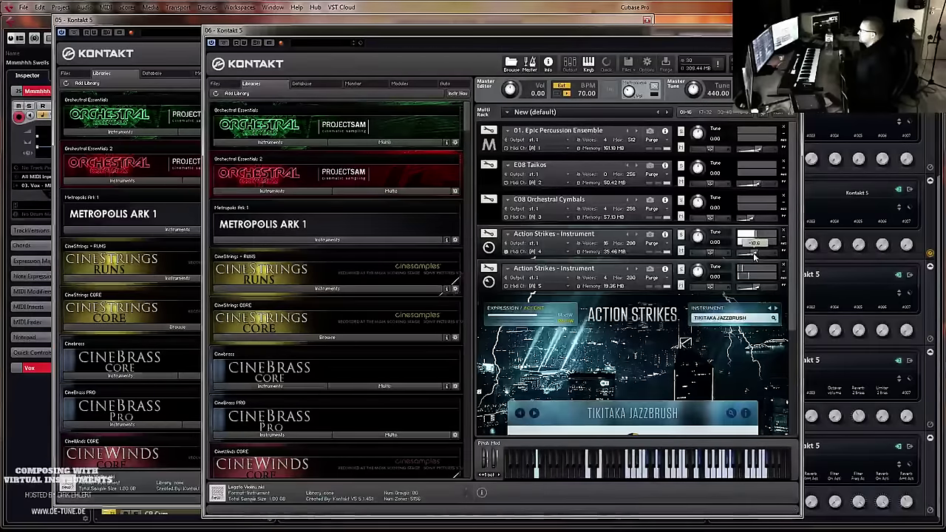
drag(755, 255, 748, 258)
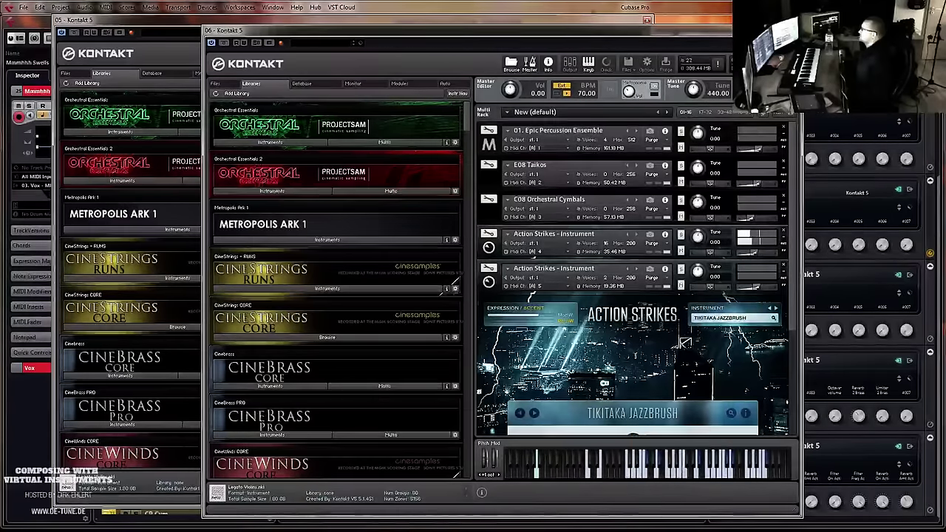
click(796, 30)
click(646, 22)
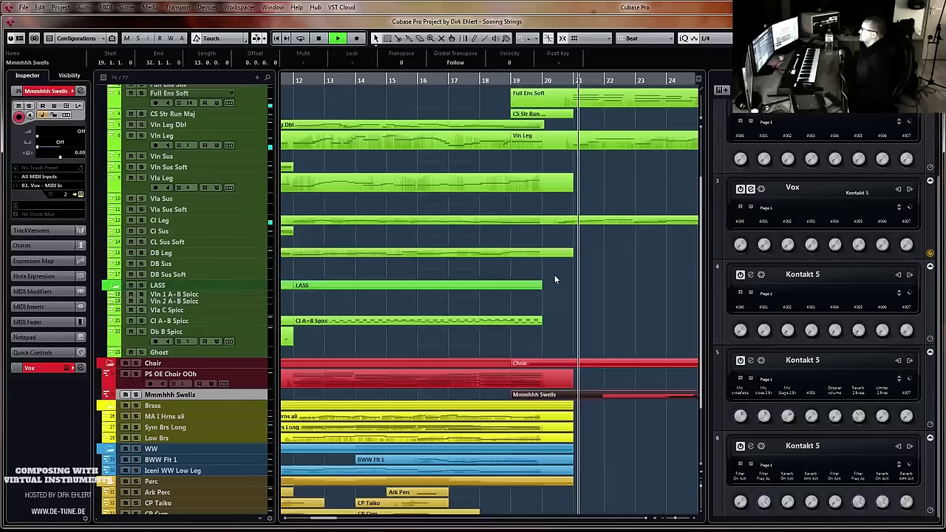
key(g)
key(g)
key(g)
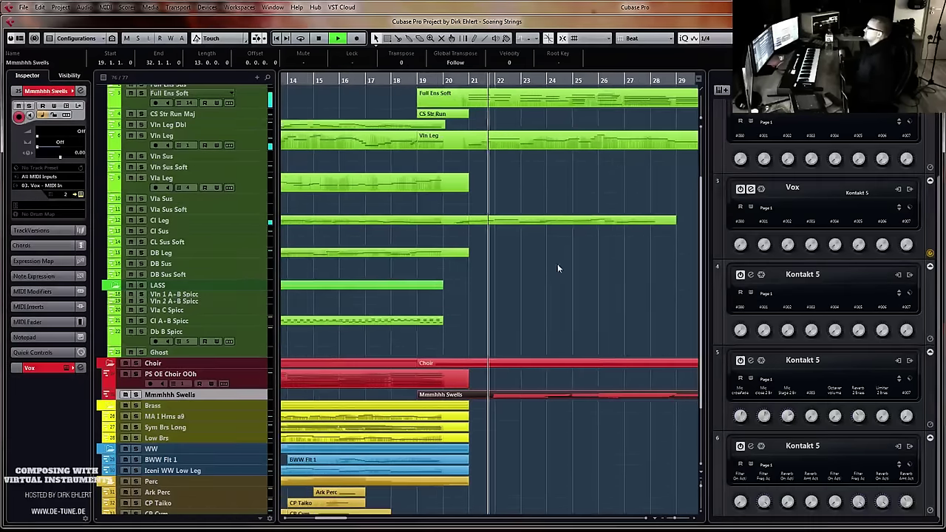
key(space)
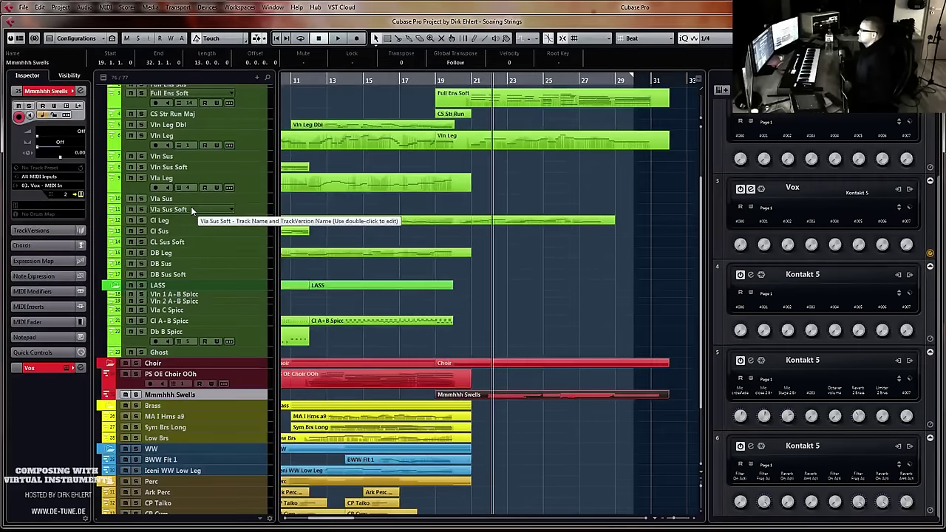
Record a legato viola line on the Vla Leg track from bar 19 to about bar 31
click(190, 182)
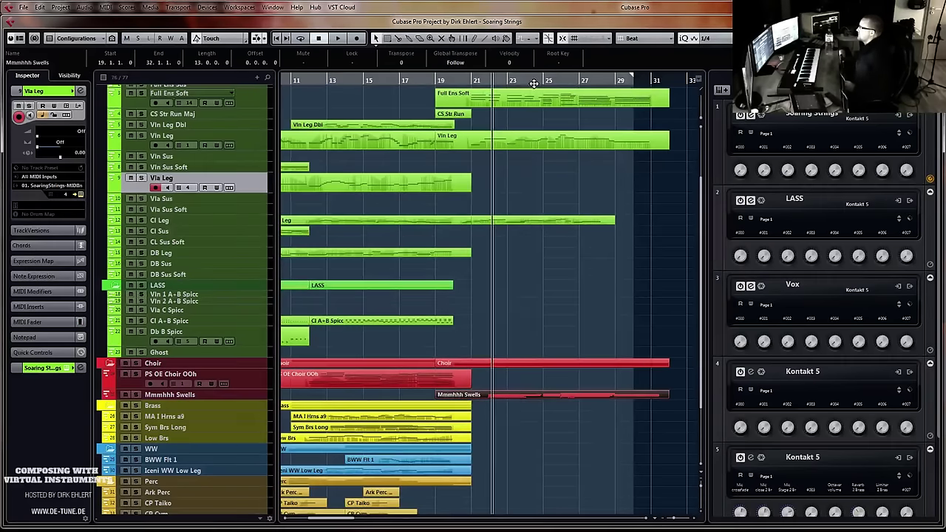
click(439, 81)
key(KP_Multiply)
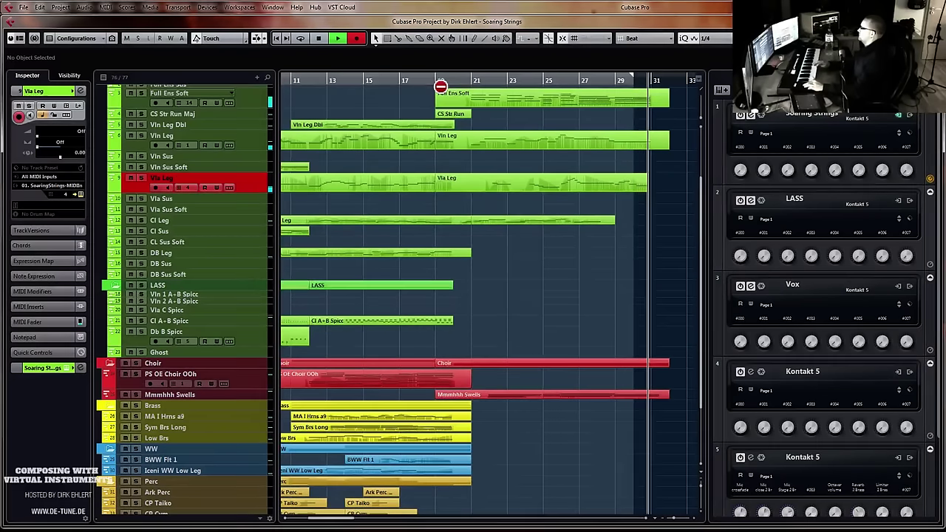
key(space)
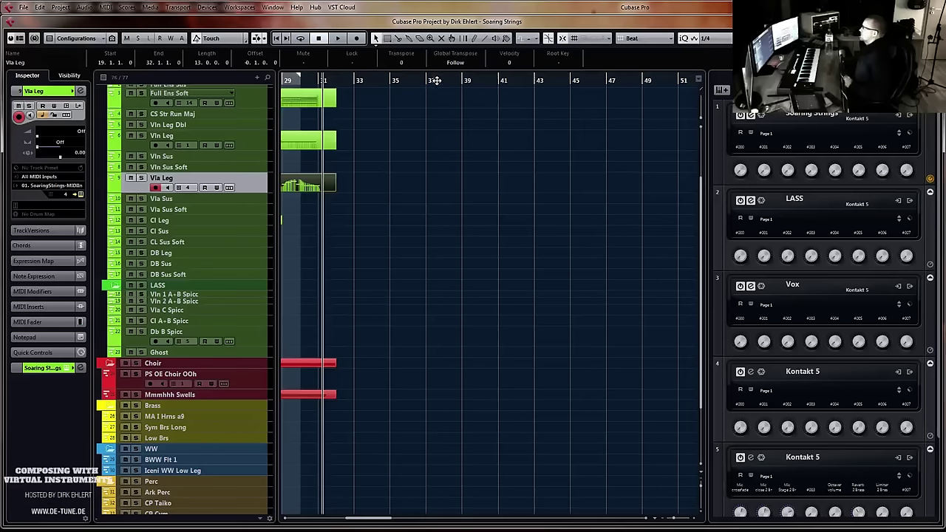
Record a legato double bass line on the DB Leg track from bar 19 to about bar 31
scroll(411, 235, left, 8)
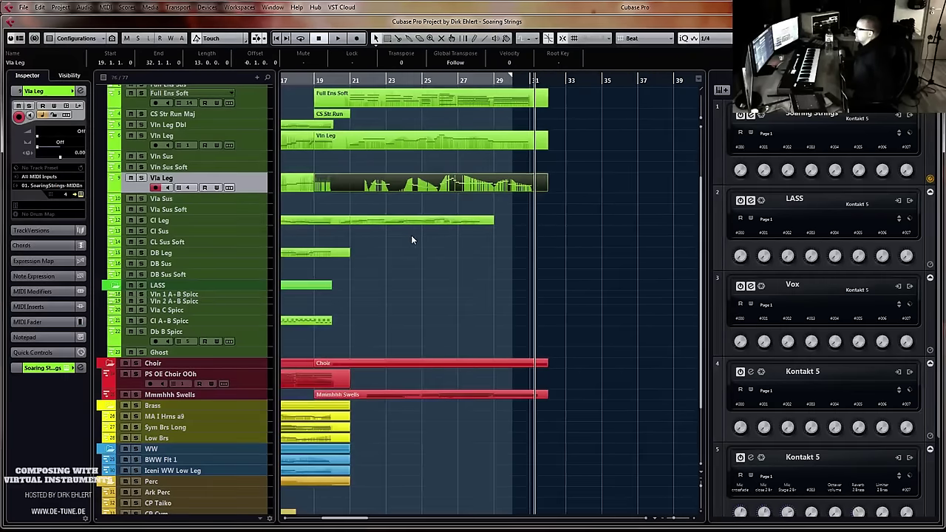
click(187, 258)
click(314, 80)
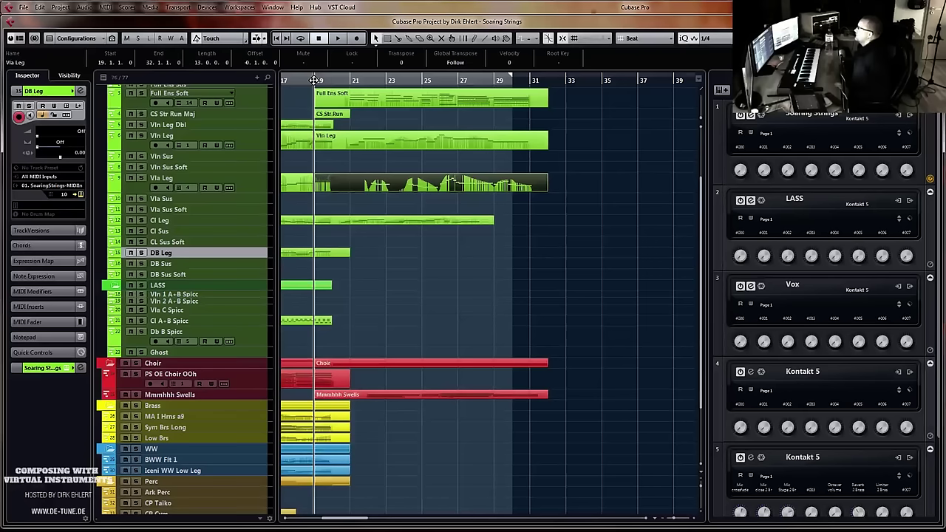
key(KP_Multiply)
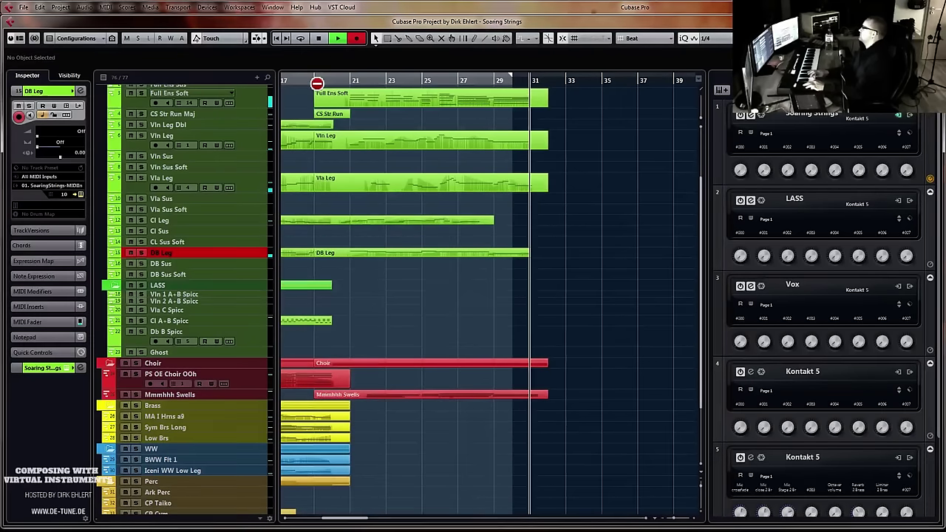
key(space)
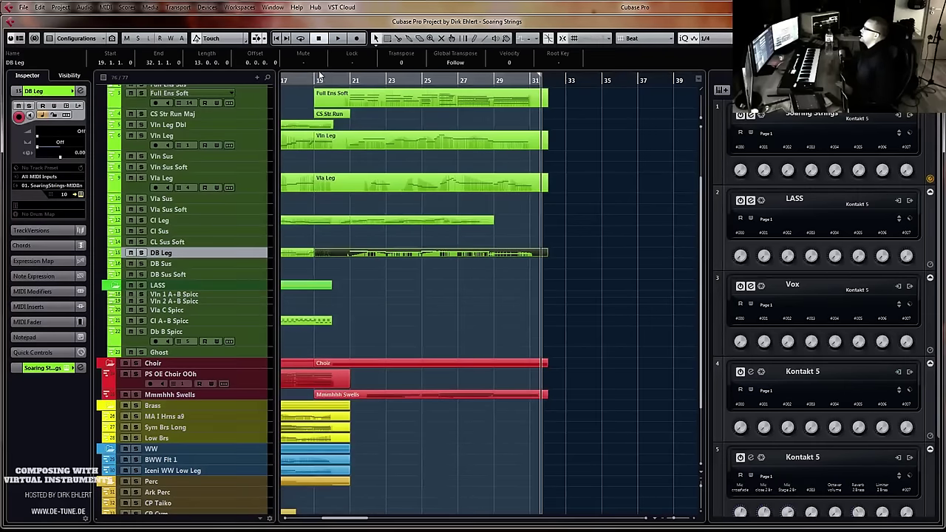
Open the new section's Vln Leg, Vla Leg, Cl Leg and DB Leg parts together in the Key Editor and set the cursor at bar 20
click(314, 80)
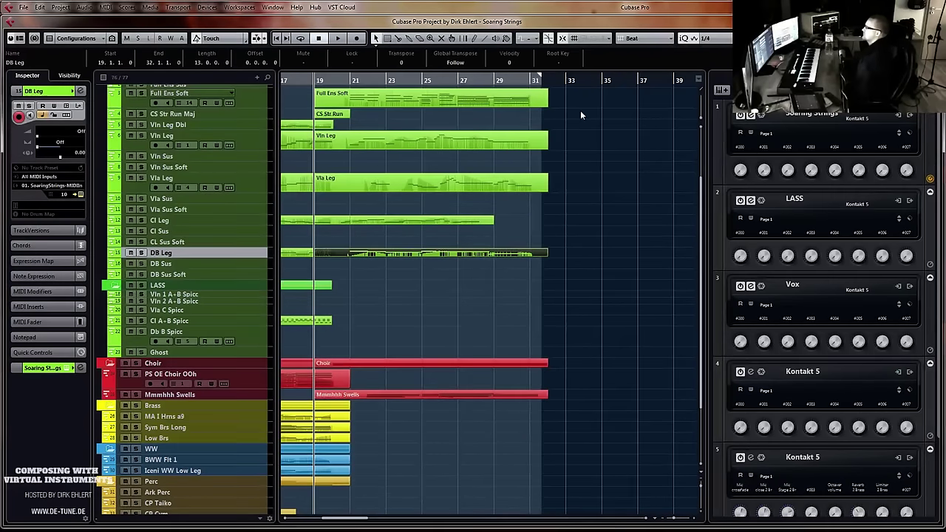
drag(578, 116, 449, 264)
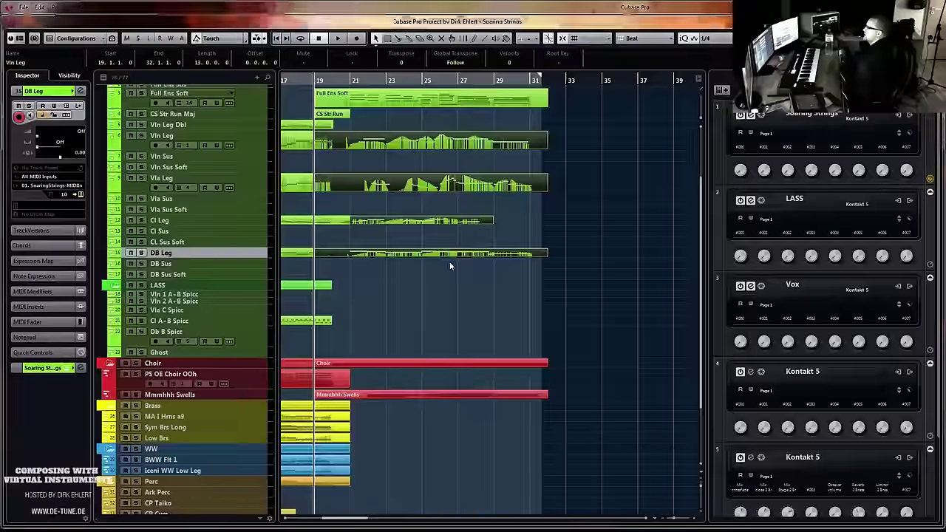
key(Return)
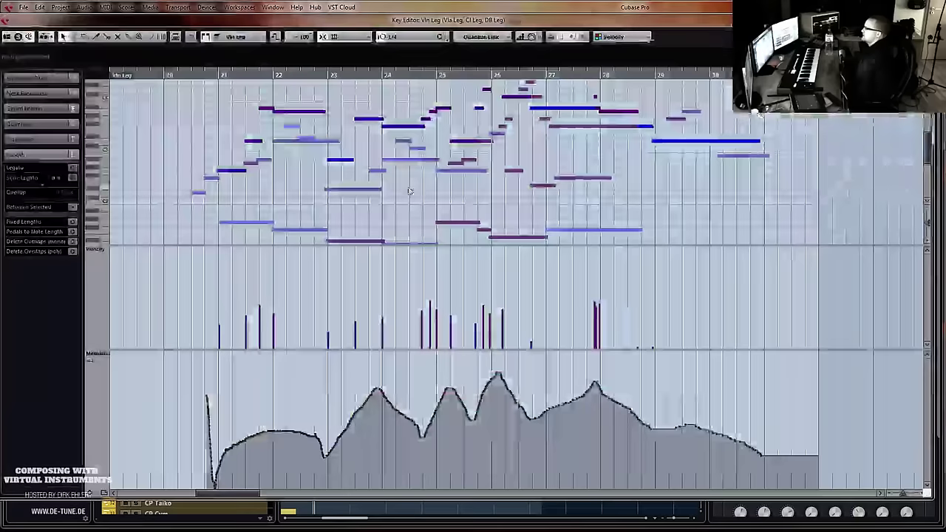
click(166, 75)
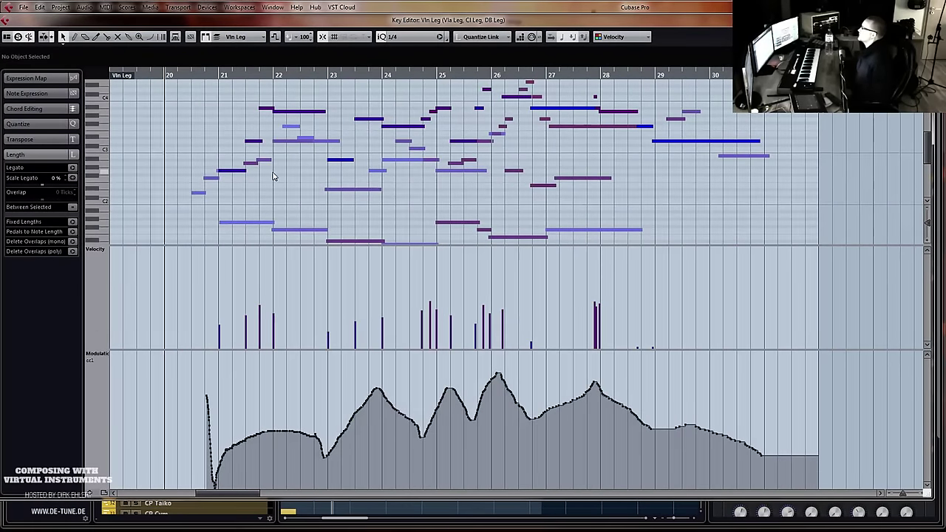
Review the violin, viola, cello and bass legato lines during playback in the Key Editor, then close the editor
scroll(259, 190, down, 2)
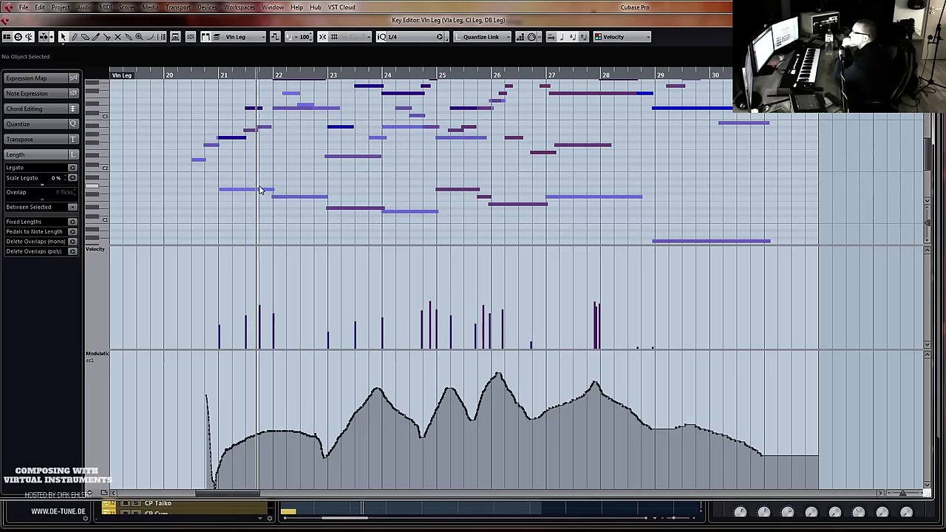
scroll(554, 146, up, 2)
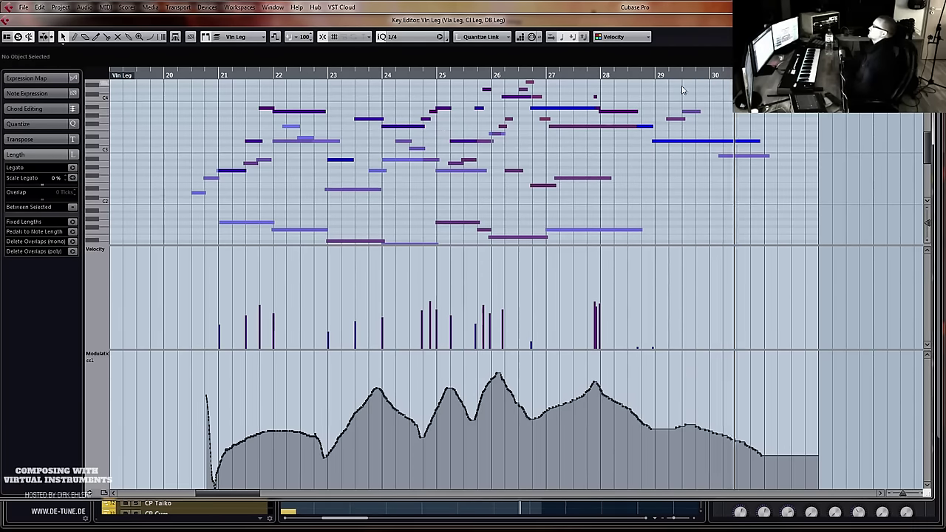
click(923, 20)
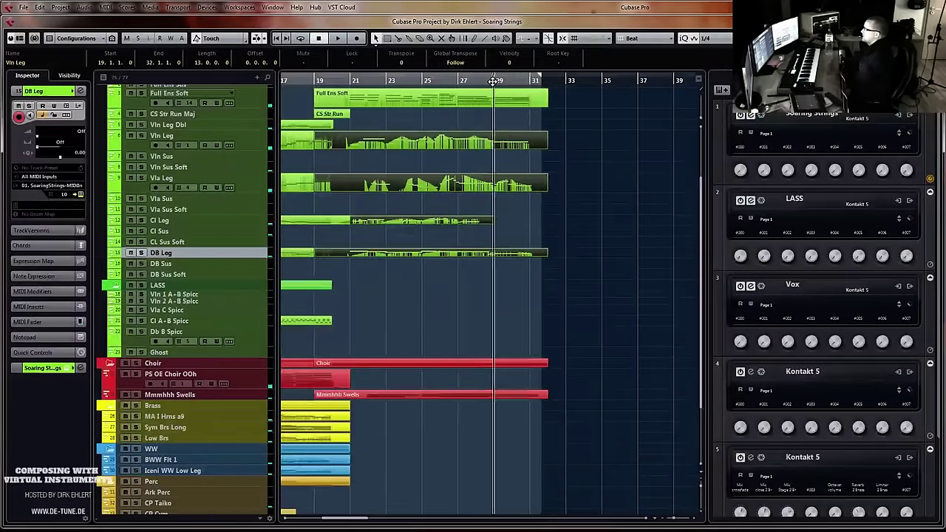
Record a brass part on the Sym Brs Long track from bar 27 to about bar 31
scroll(403, 252, down, 2)
click(218, 341)
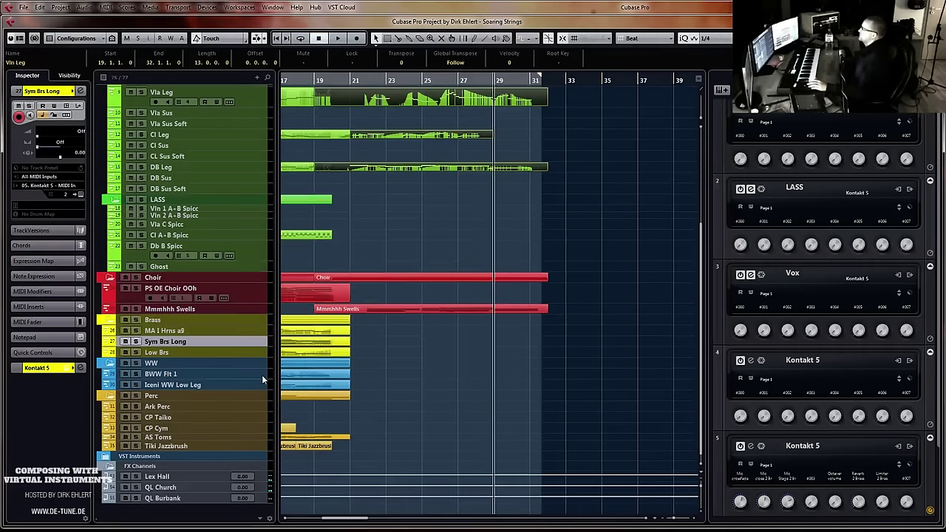
click(457, 80)
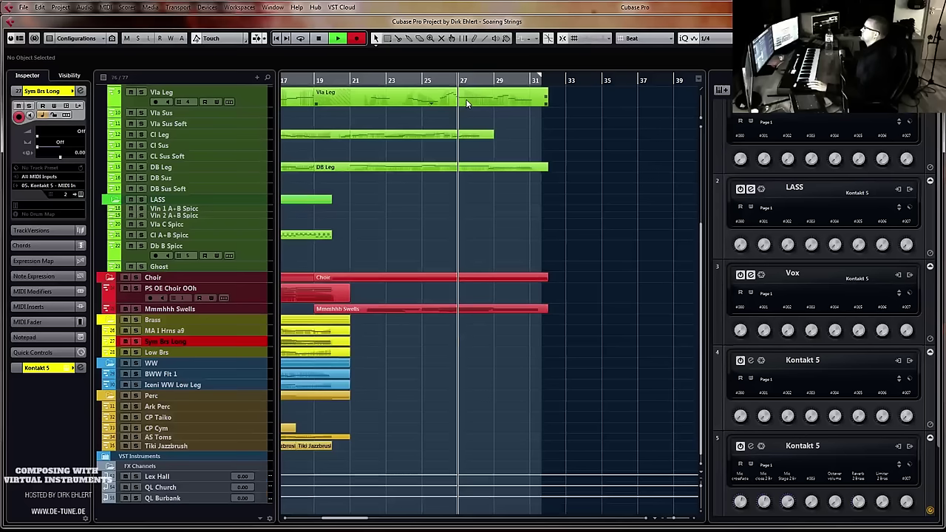
key(KP_Multiply)
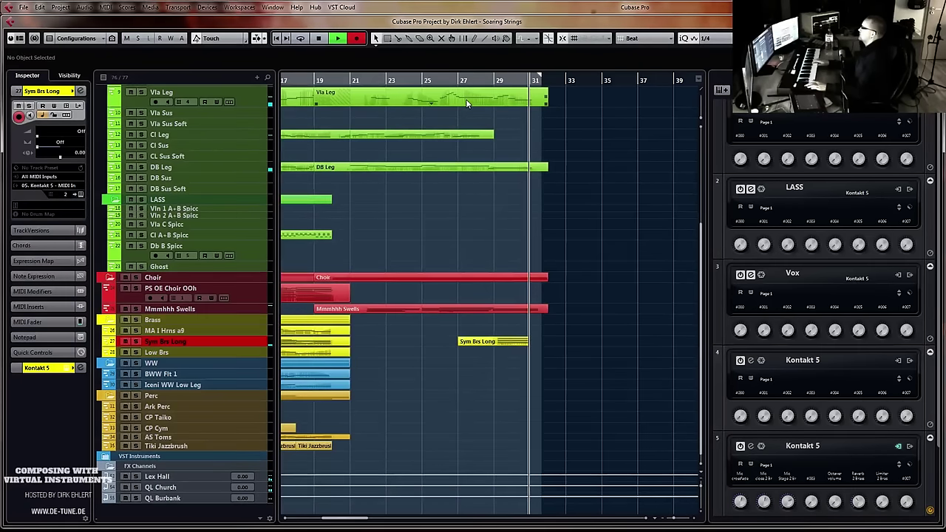
key(space)
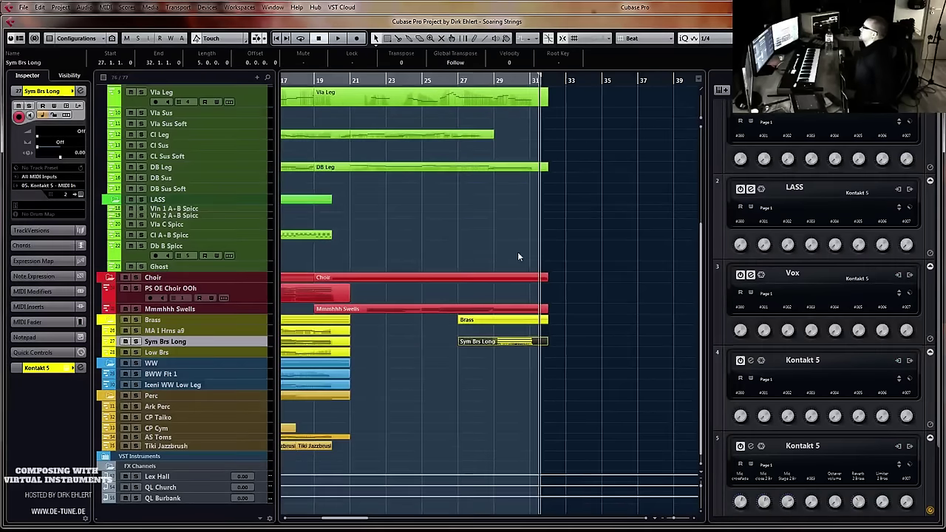
Play back the end of the new section from about bar 25 to hear the brass part in context
scroll(518, 256, left, 3)
click(514, 83)
key(space)
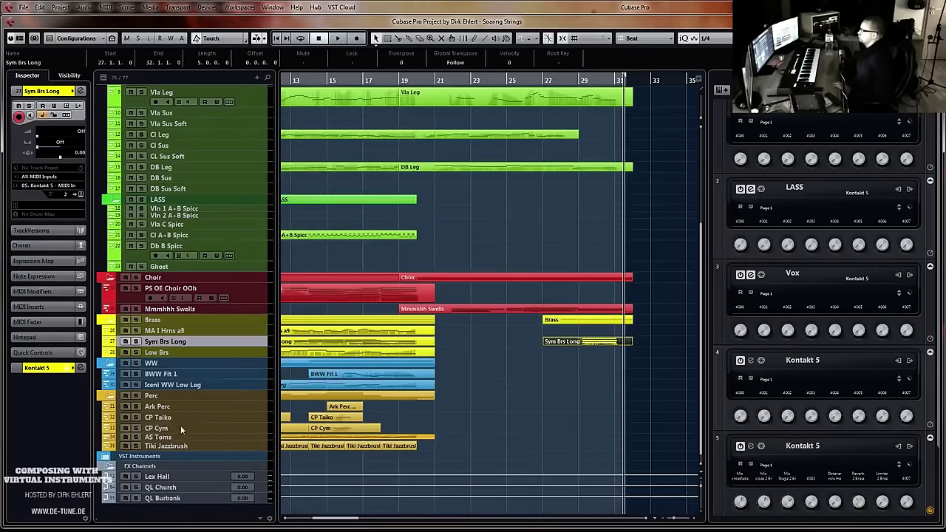
Record a percussion hit at bar 29 on the Ark Perc track, starting from bar 27, and check it in the Key Editor
click(171, 409)
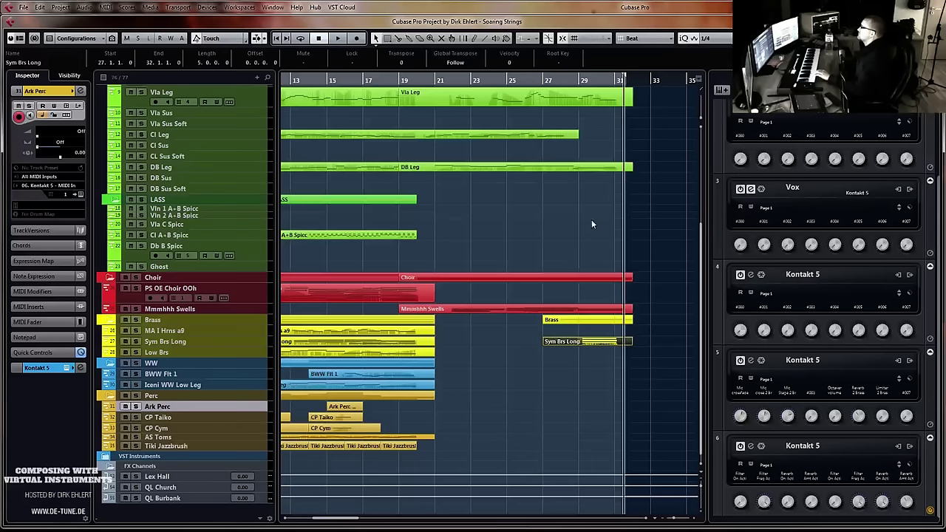
click(543, 80)
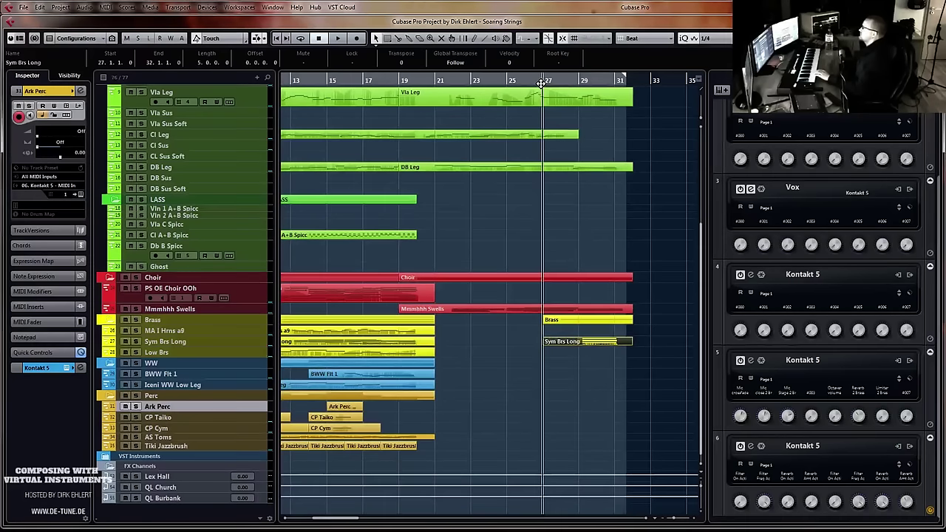
key(KP_Multiply)
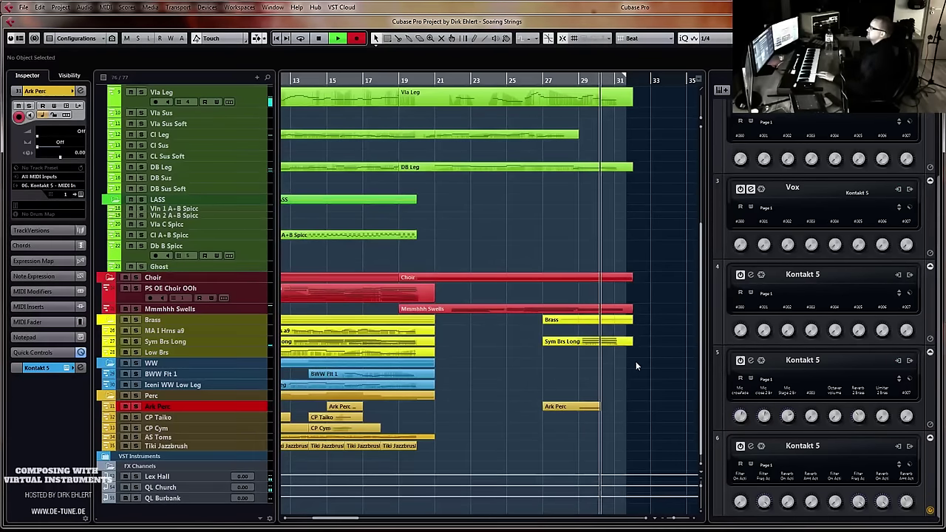
key(space)
double_click(605, 405)
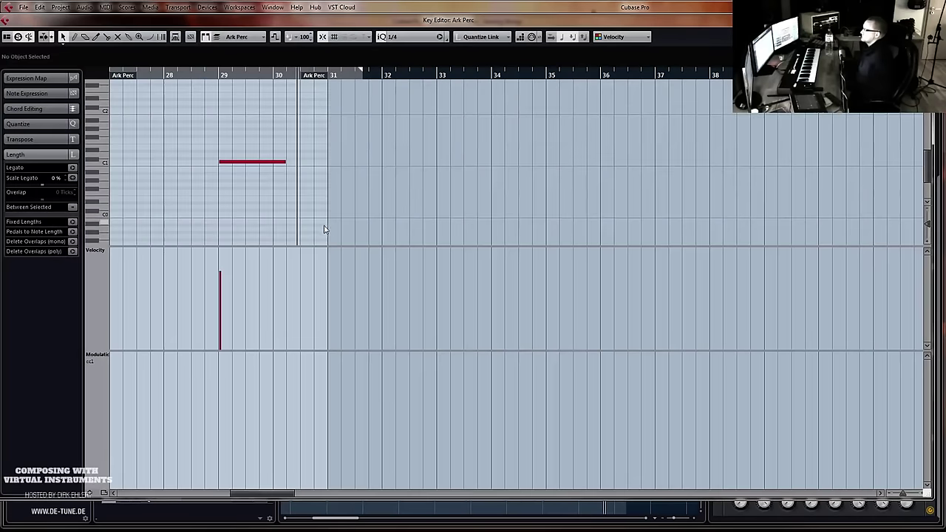
key(Escape)
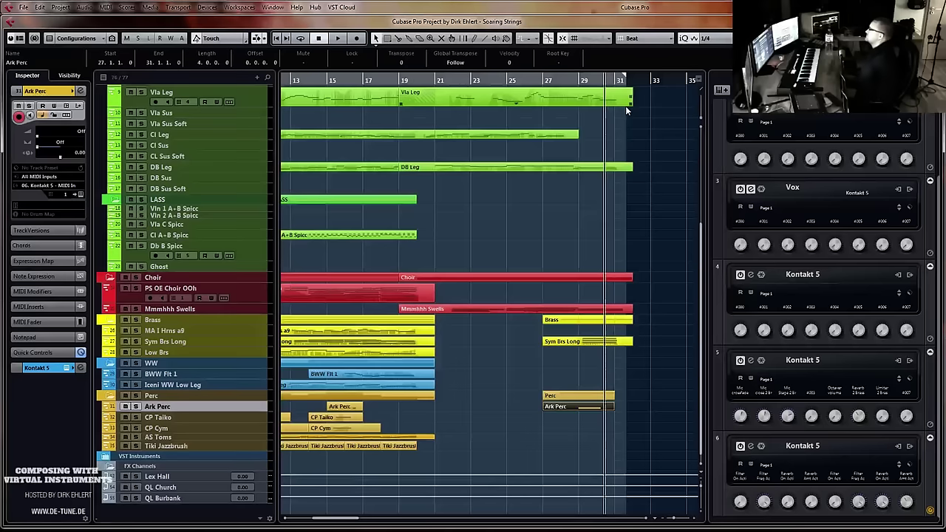
Play the whole piece from the beginning, stop past its last parts and set the right locator at the cursor
key(Home)
key(space)
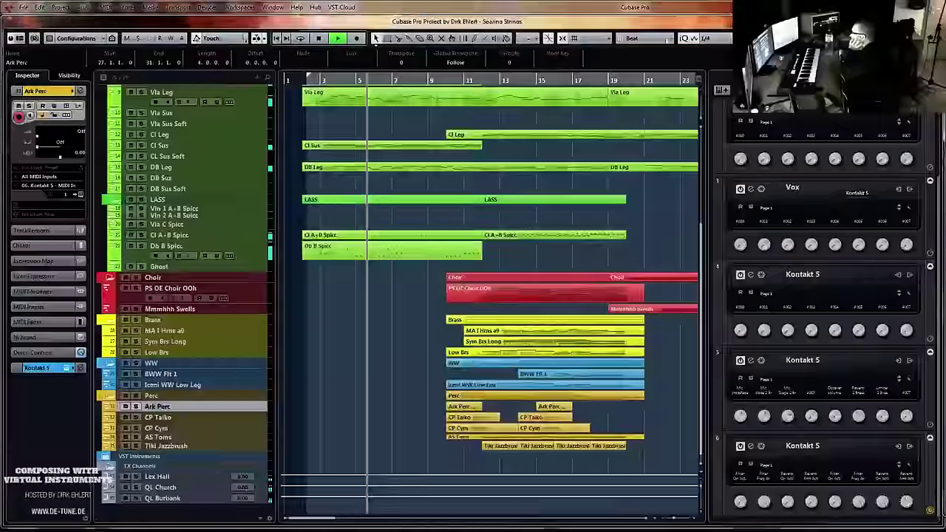
key(F3)
click(416, 413)
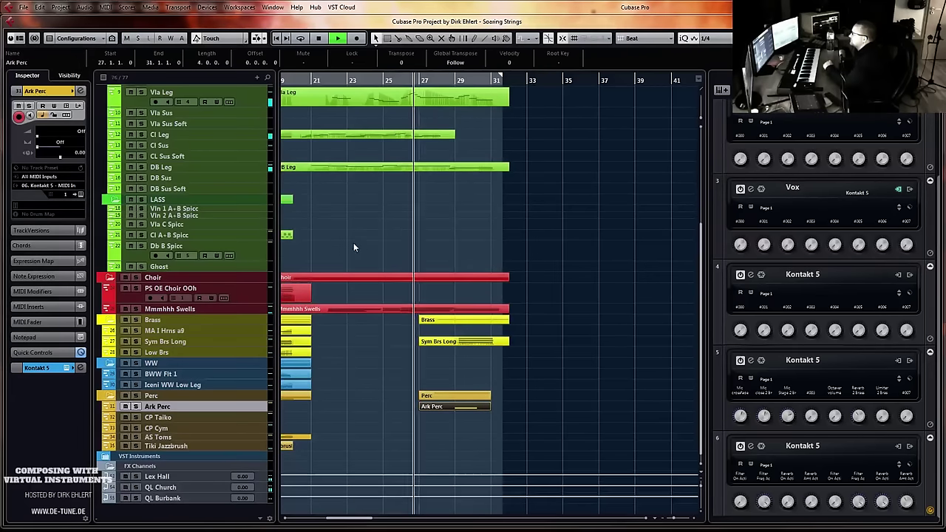
click(509, 238)
key(space)
key(ctrl+KP_2)
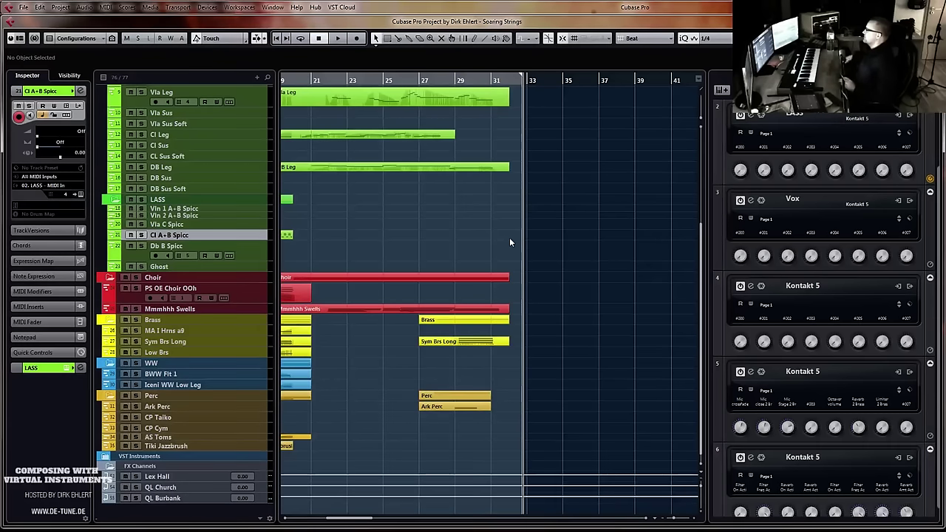
Select the Ghost track and add a G minor chord at bar 21 on the Chord Track
click(247, 257)
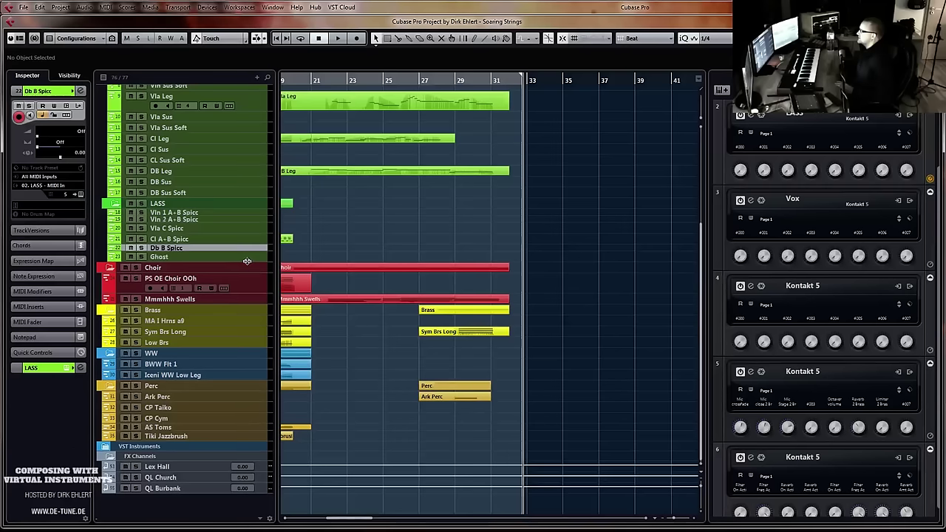
click(246, 257)
scroll(377, 241, up, 5)
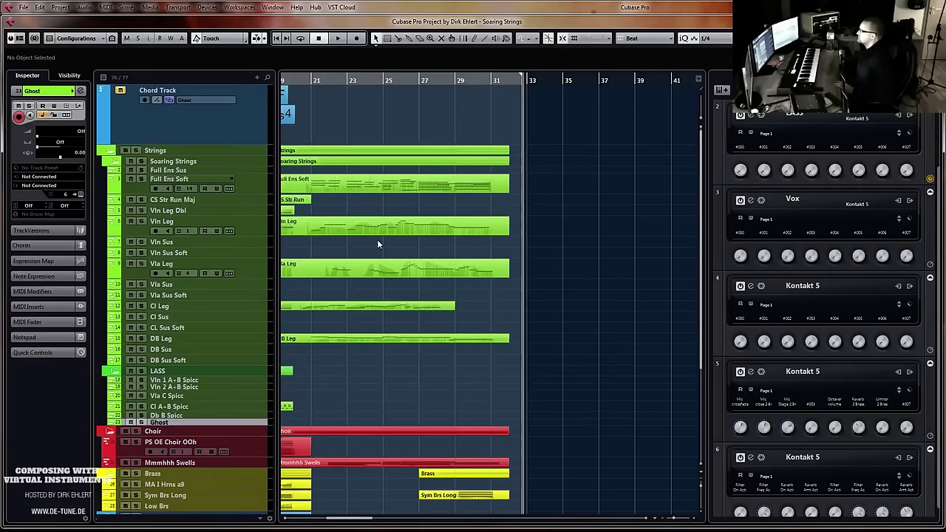
key(g)
key(g)
key(g)
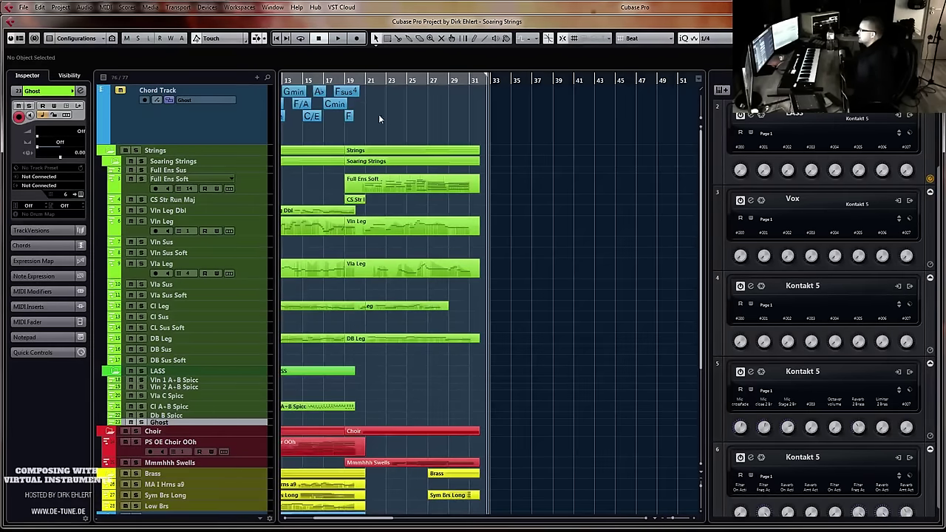
key(h)
key(h)
key(h)
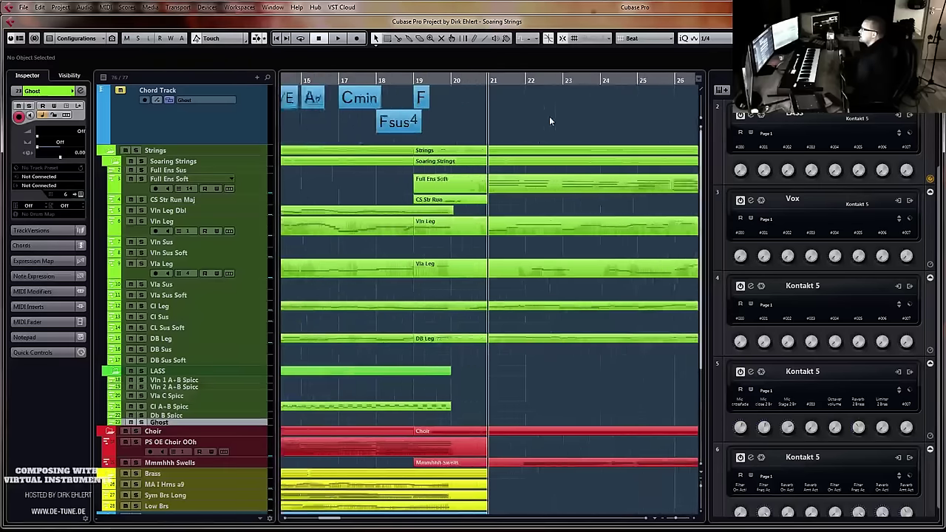
click(500, 99)
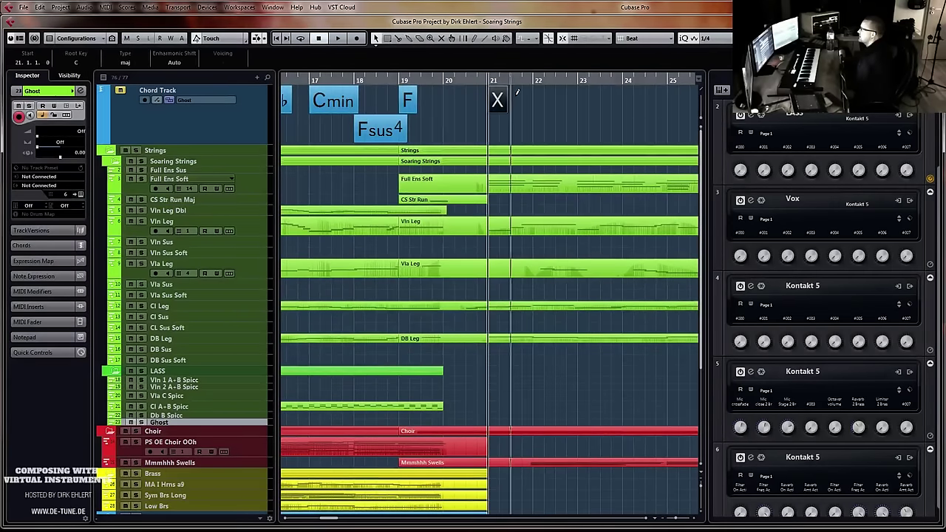
click(76, 62)
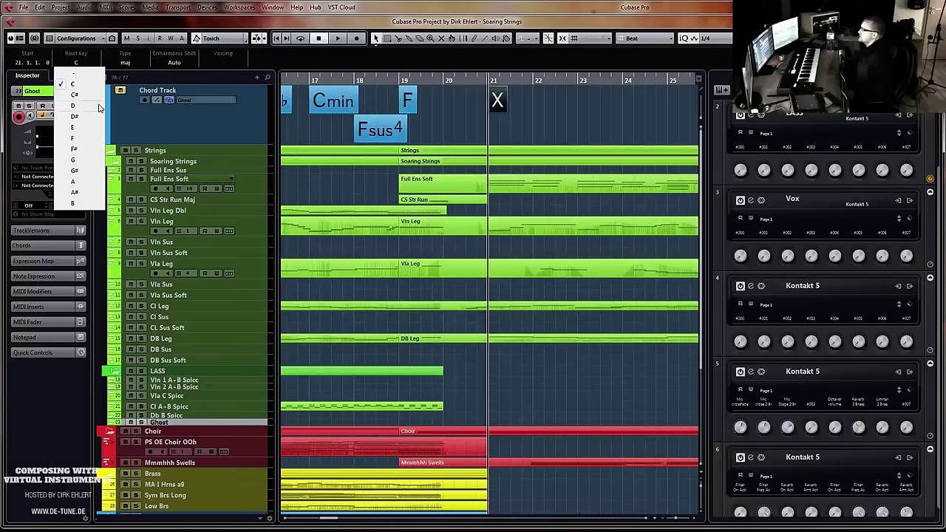
click(83, 160)
click(126, 62)
click(126, 85)
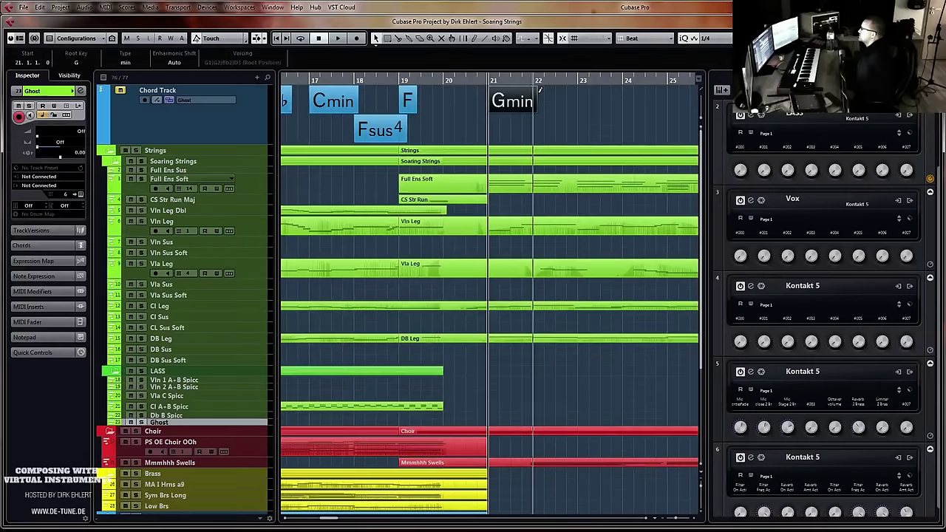
Set the grid type to Bar and add a D minor chord with F in the bass at bar 22 of the Chord Track
click(631, 39)
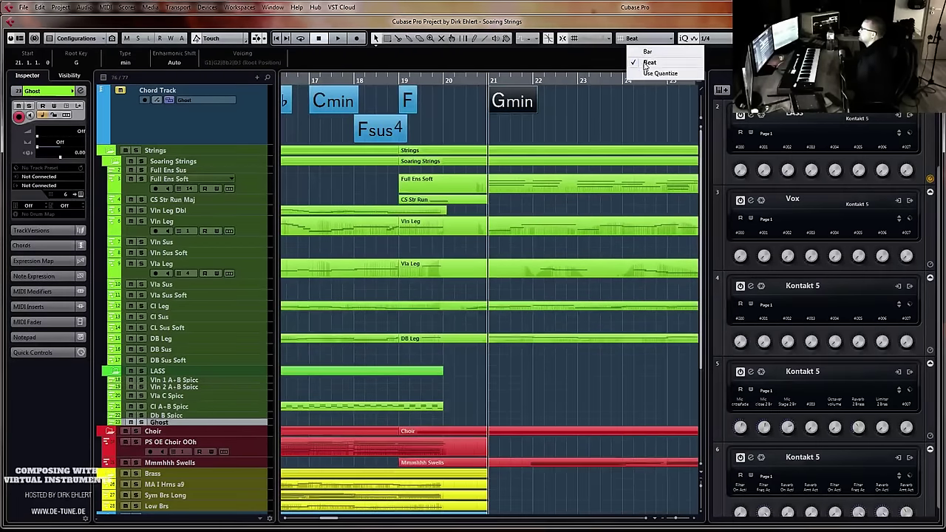
click(647, 53)
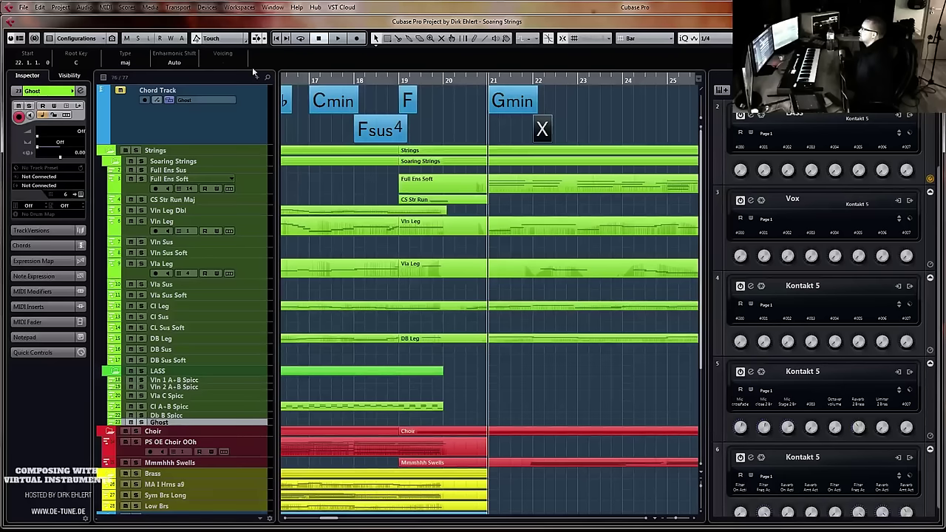
click(75, 63)
click(82, 107)
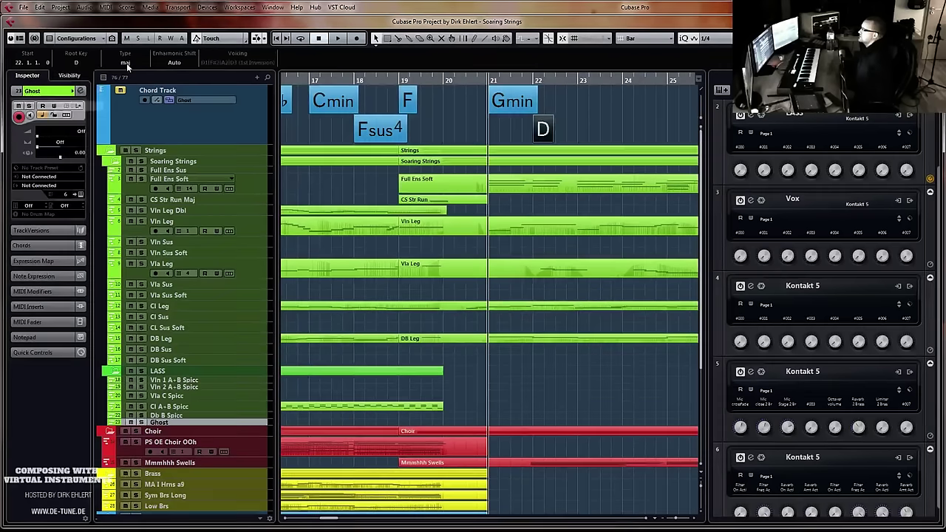
click(126, 64)
click(126, 84)
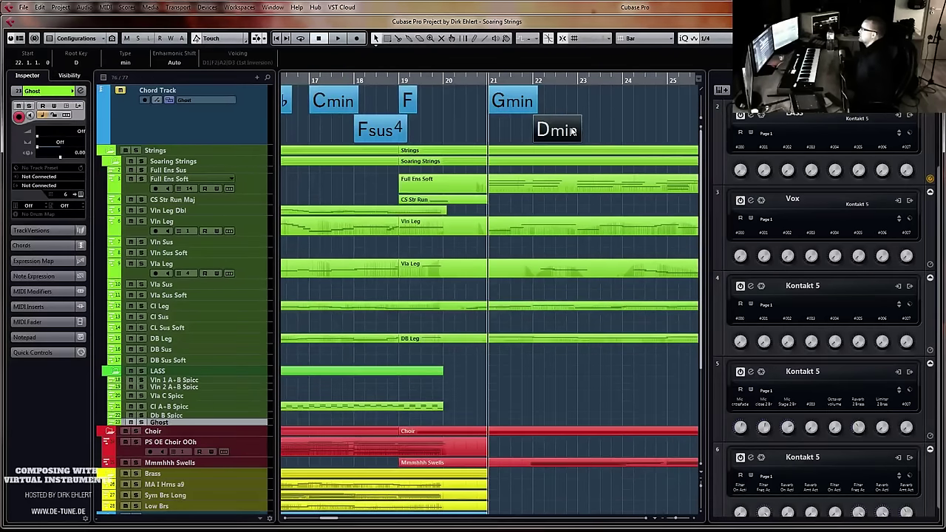
double_click(551, 130)
click(616, 217)
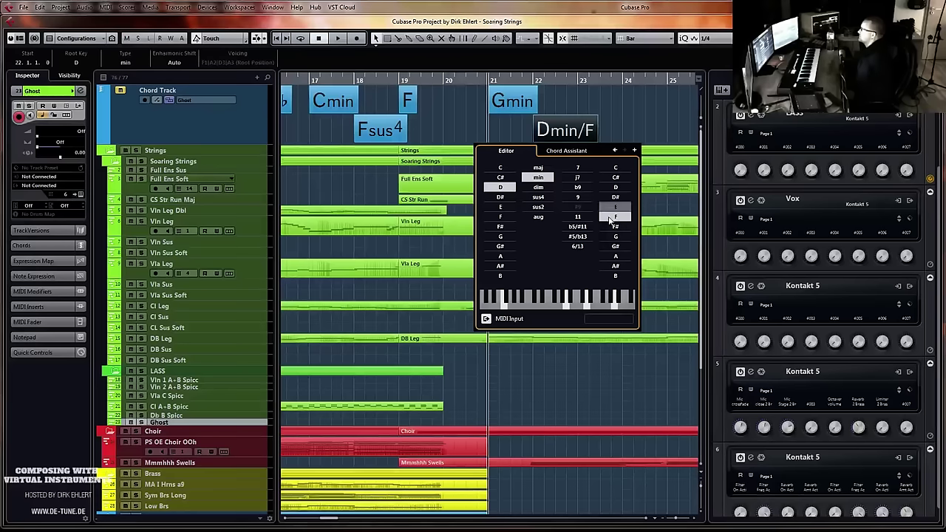
Add an E flat major chord at bar 23 of the Chord Track, using D# as its root key
click(587, 101)
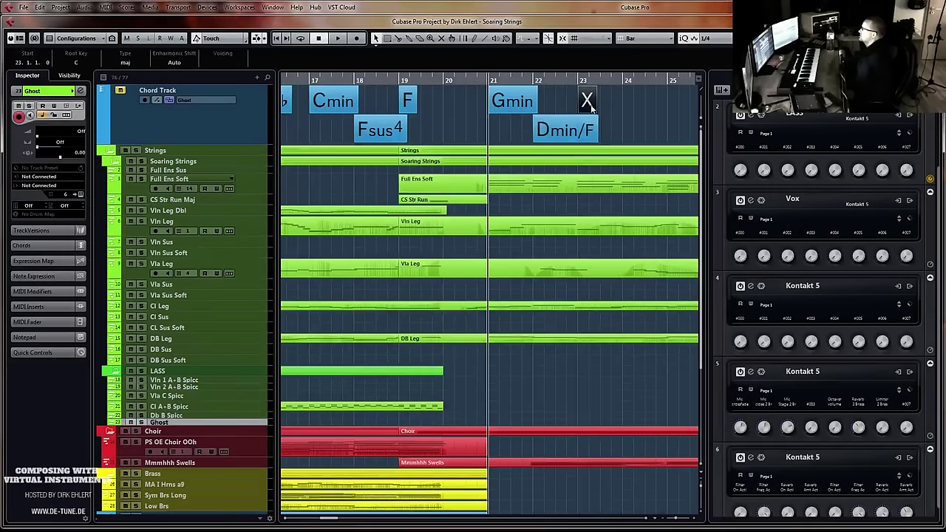
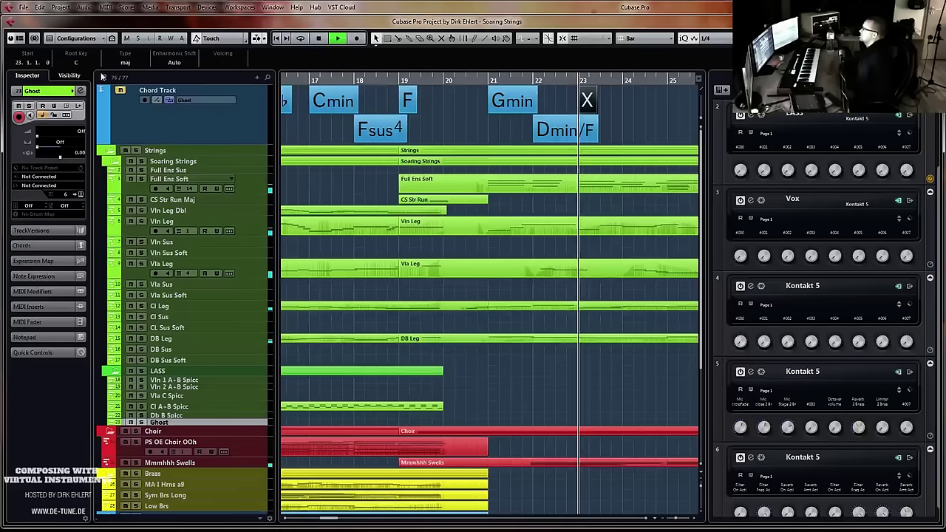
click(77, 64)
click(73, 116)
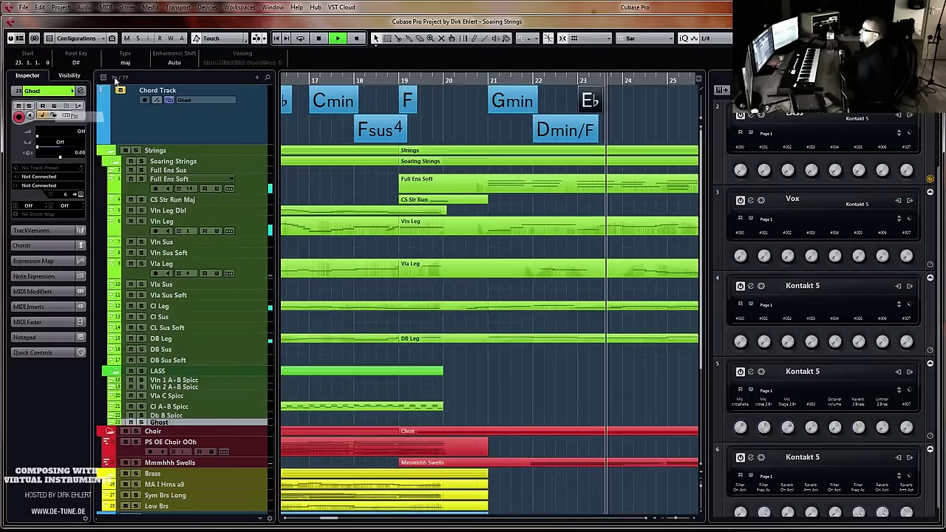
Add a B flat major chord with D in the bass at bar 24 of the Chord Track, using A# as its root key
click(632, 107)
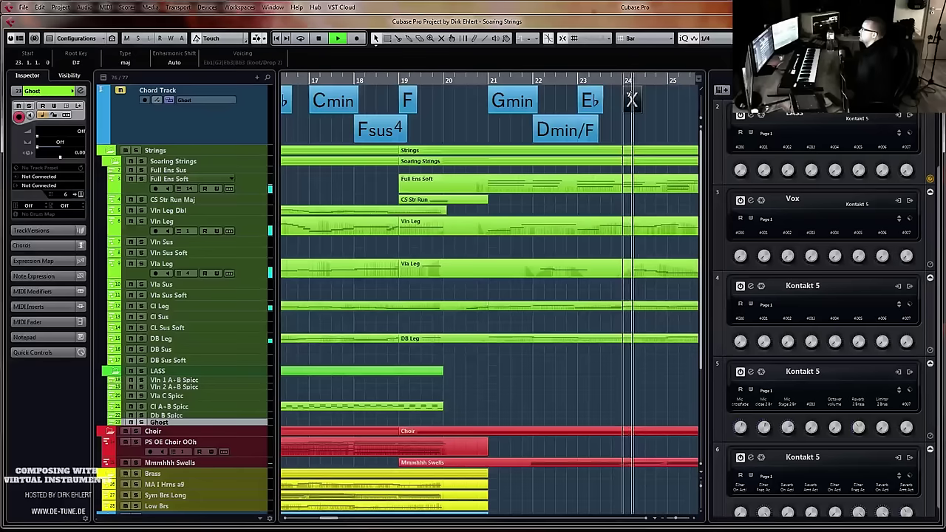
key(space)
click(77, 63)
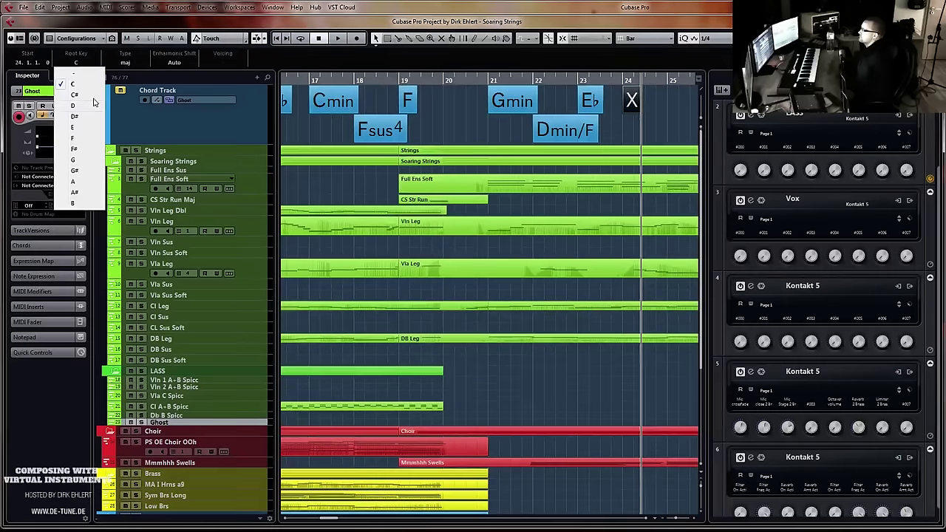
click(80, 193)
click(123, 64)
click(123, 65)
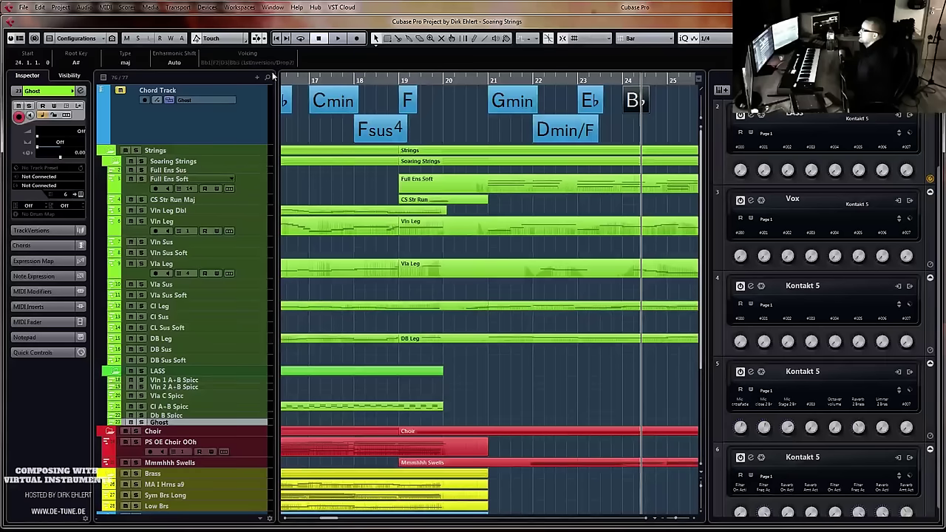
double_click(641, 101)
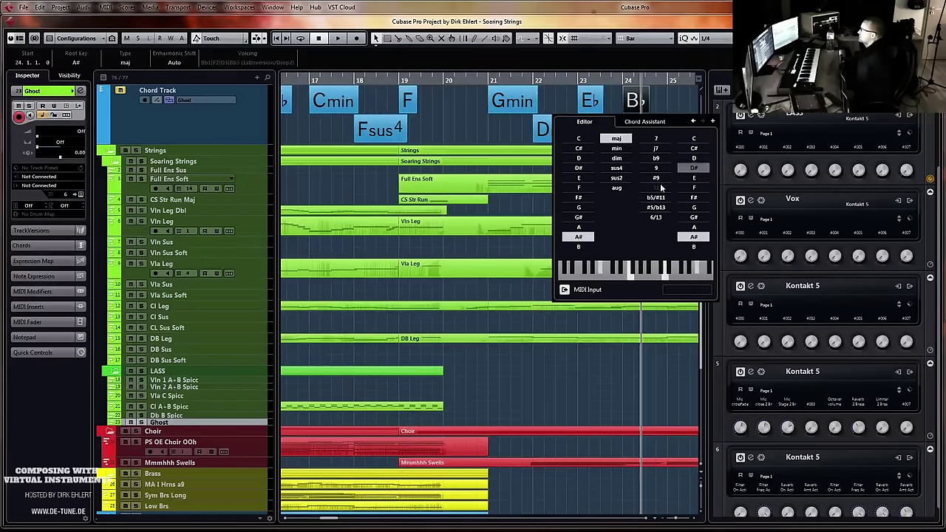
click(698, 158)
click(680, 101)
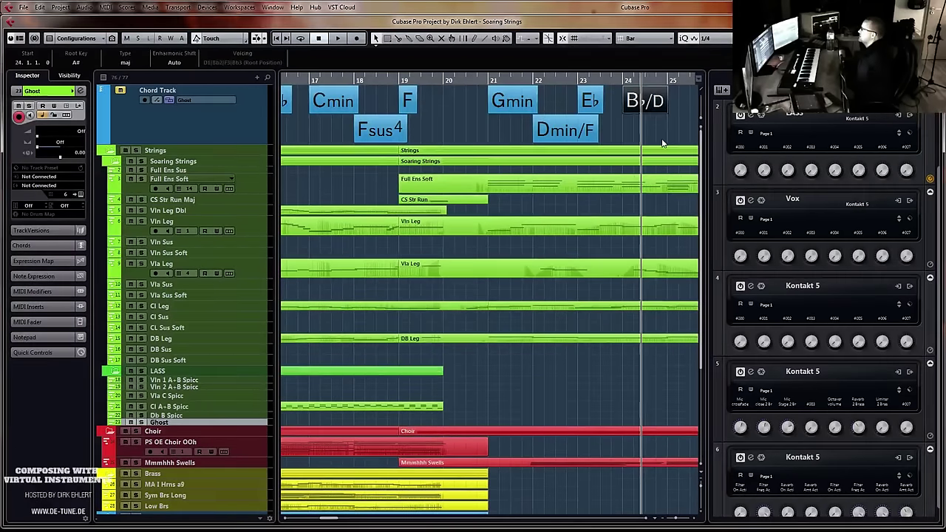
Play on into bar 25 and add a G minor chord there on the Chord Track
scroll(663, 144, right, 6)
key(space)
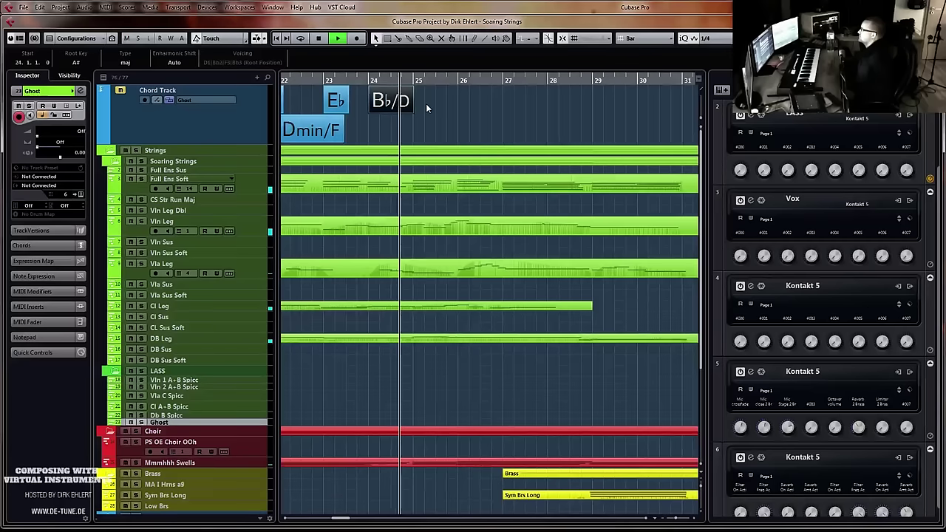
click(419, 103)
key(space)
click(75, 63)
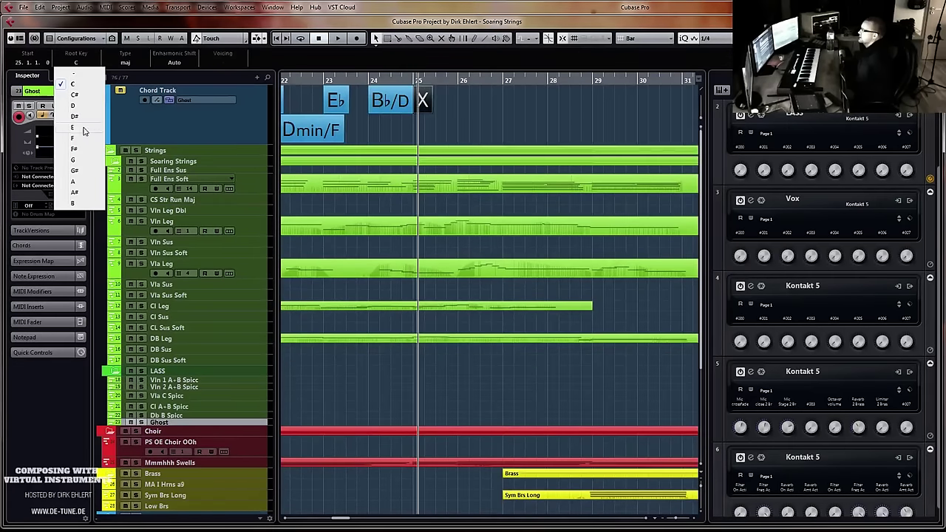
click(82, 161)
click(126, 65)
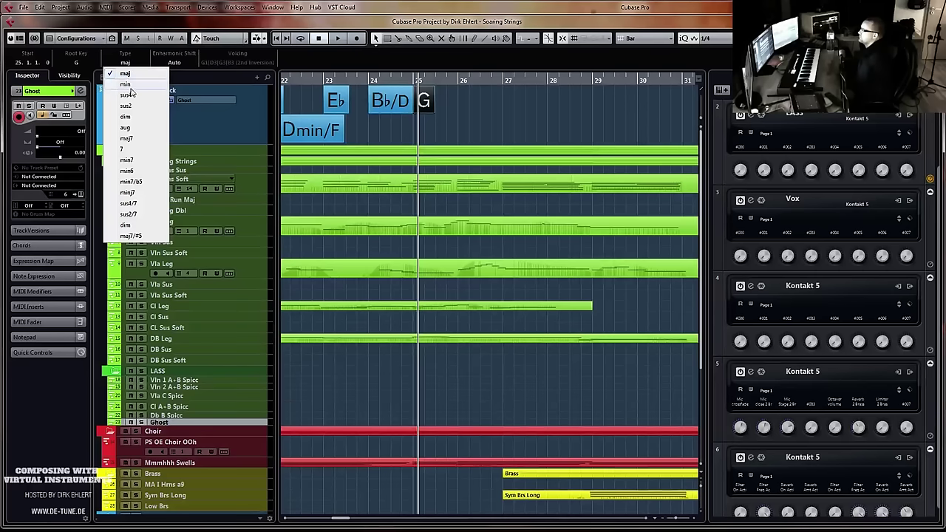
click(129, 85)
Add a C major chord with E in the bass at bar 26 of the Chord Track
click(467, 129)
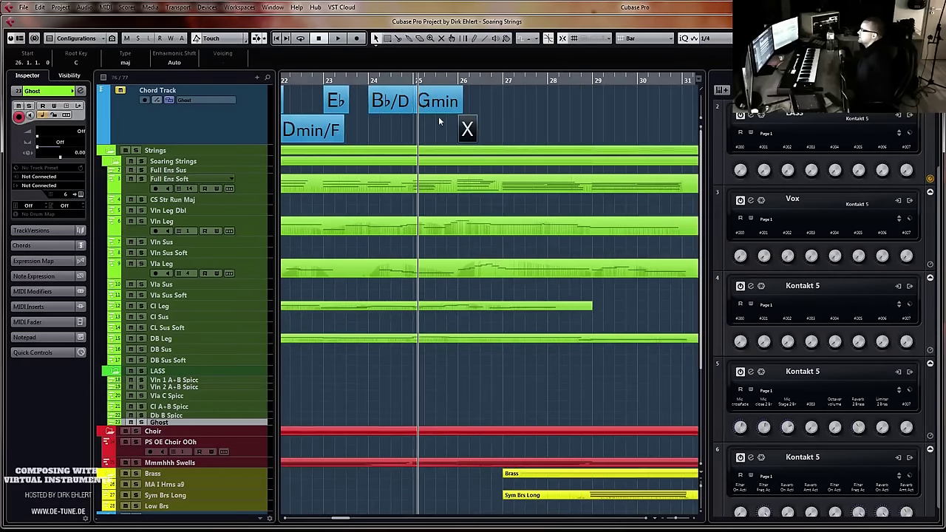
click(124, 63)
click(127, 75)
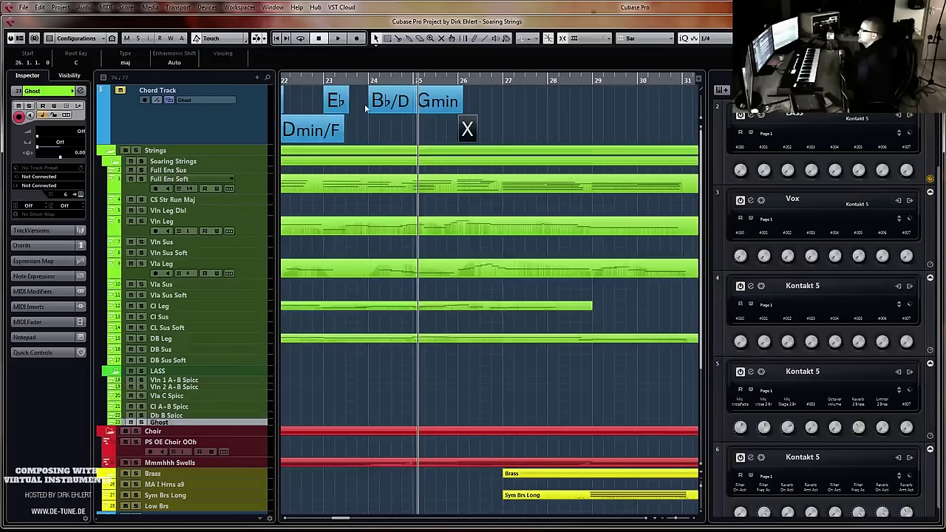
click(77, 64)
click(80, 86)
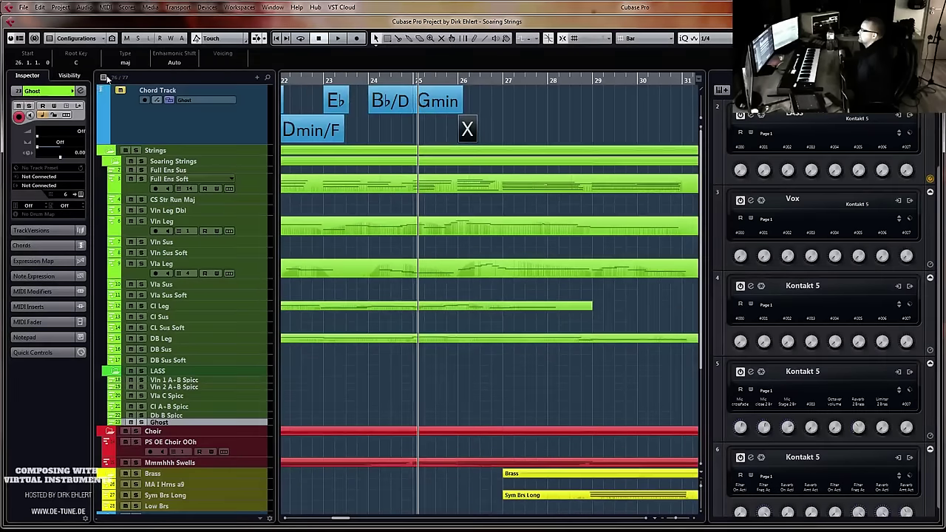
double_click(467, 129)
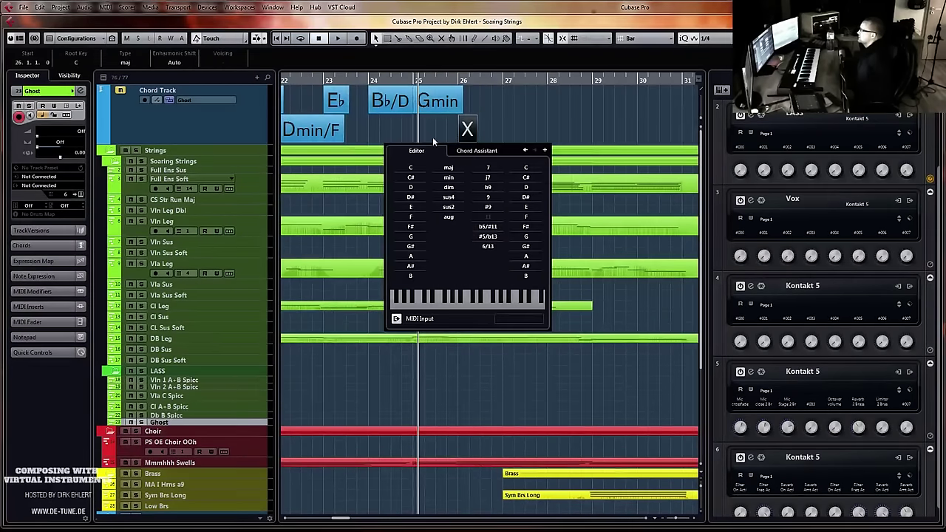
click(413, 168)
click(526, 206)
click(533, 114)
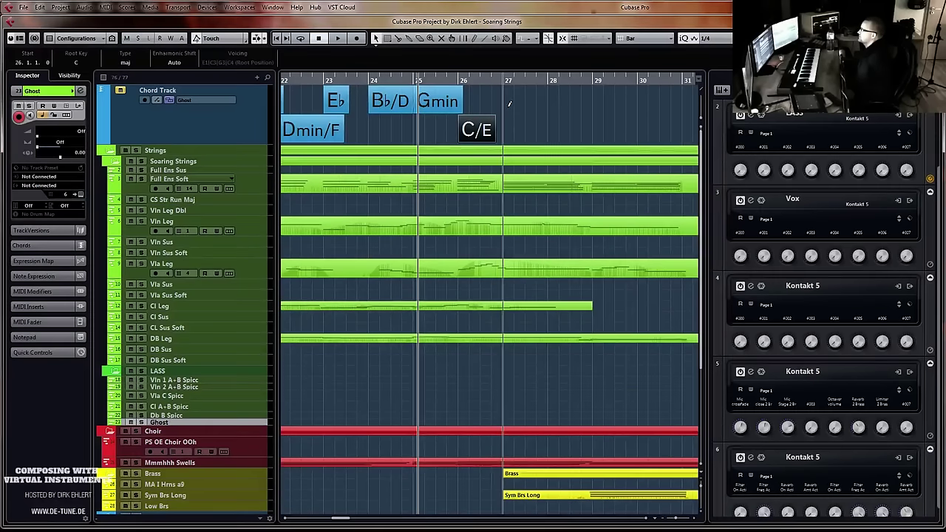
Add an F chord of type sus4 at bar 27 of the Chord Track
click(512, 101)
click(76, 62)
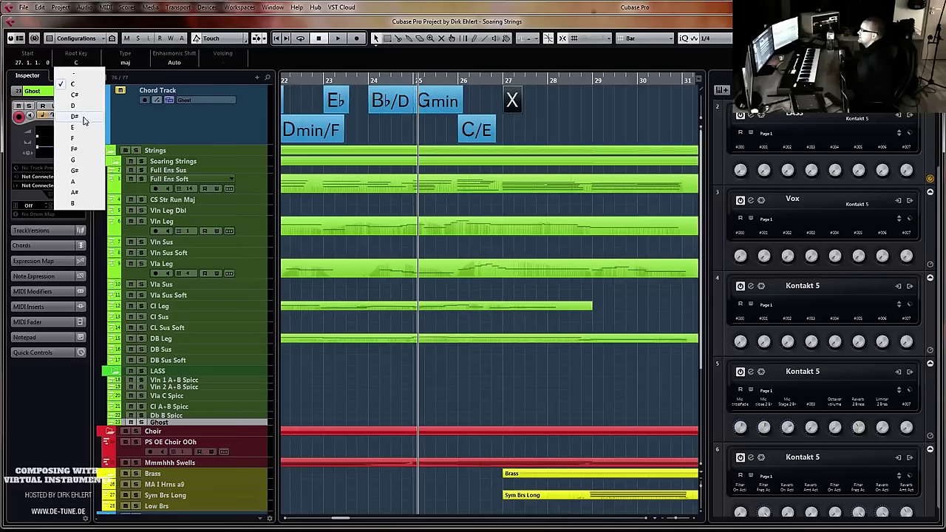
click(88, 139)
click(125, 62)
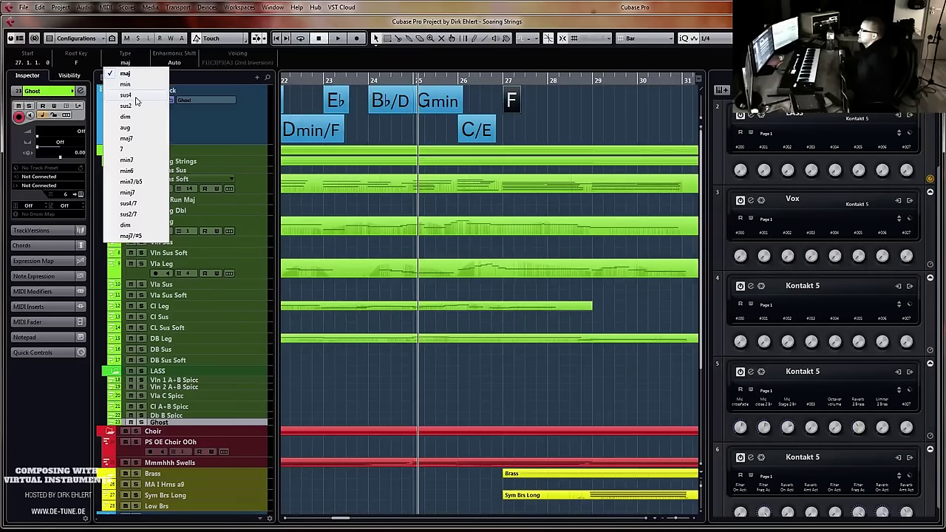
click(137, 96)
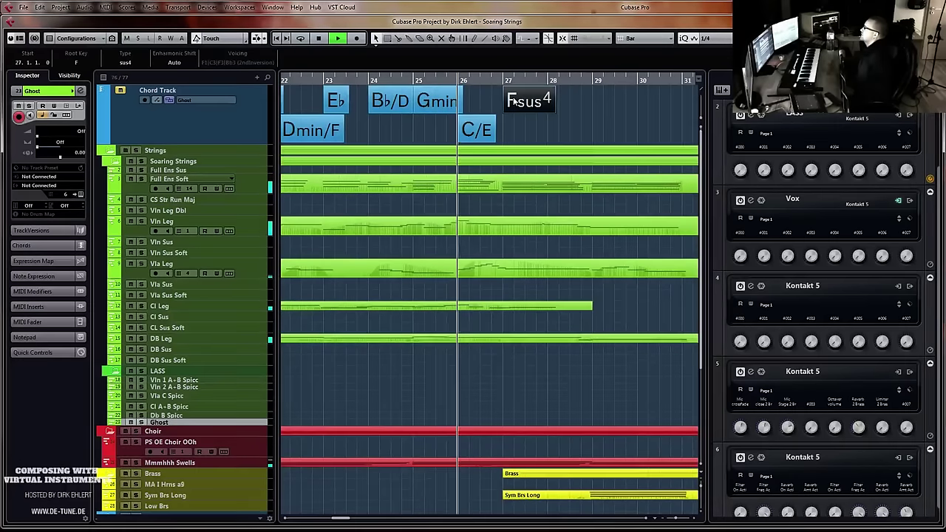
Add an F major chord at bar 28 of the Chord Track while the section plays
key(h)
key(h)
key(h)
key(h)
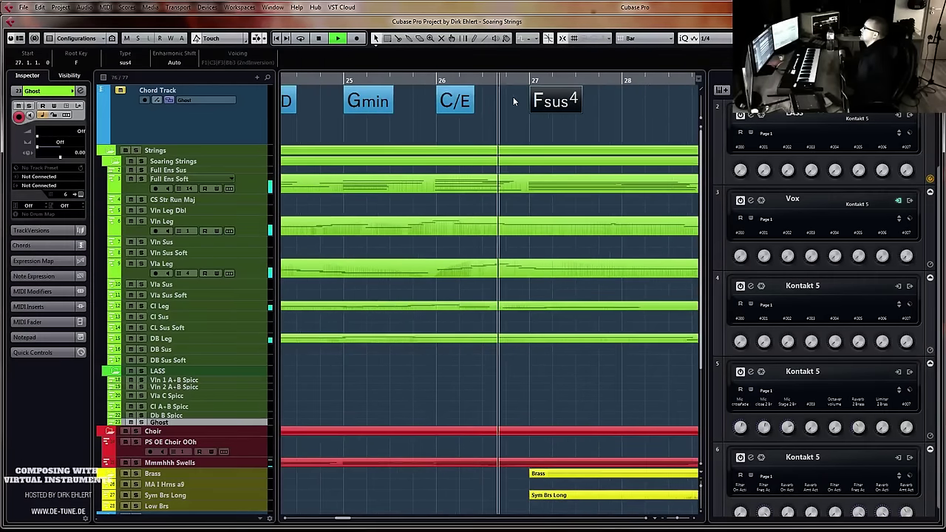
key(g)
key(g)
key(g)
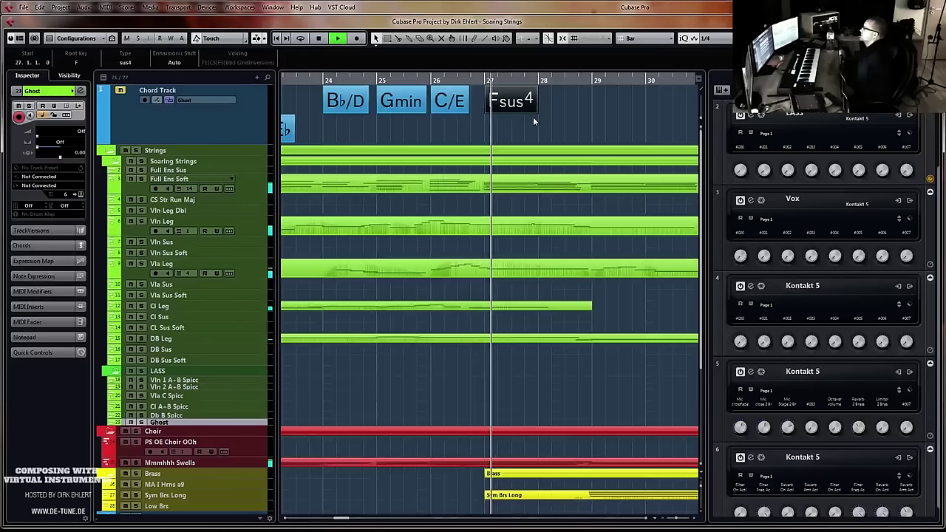
click(546, 105)
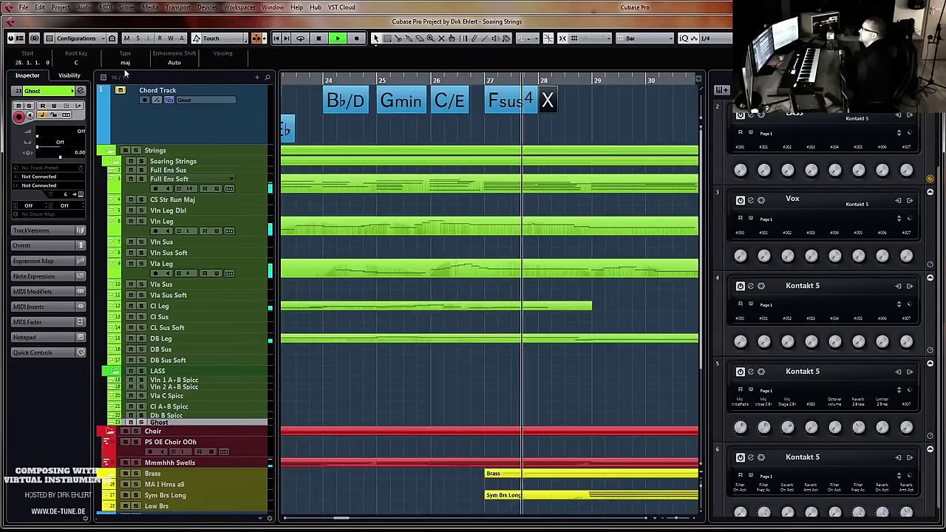
click(81, 61)
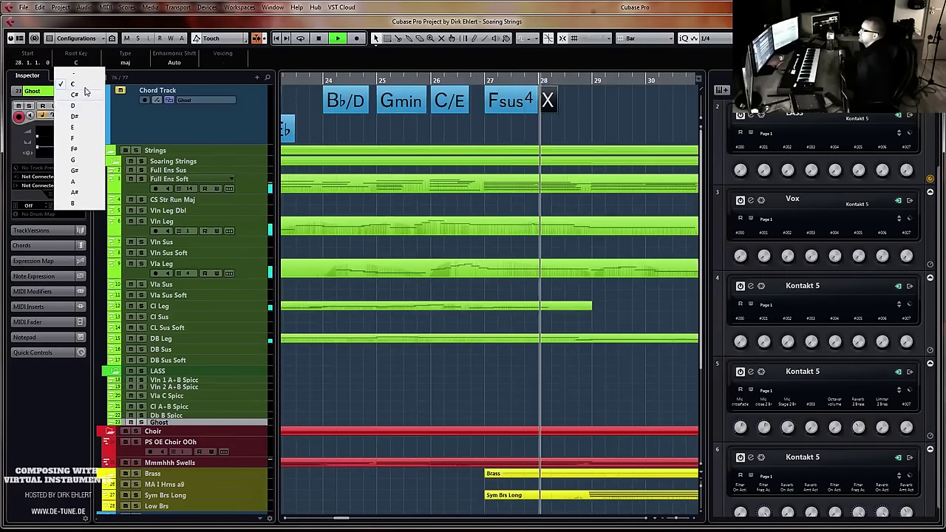
click(81, 144)
Add a G major chord at bar 29 of the Chord Track and stop playback past the last parts
click(600, 102)
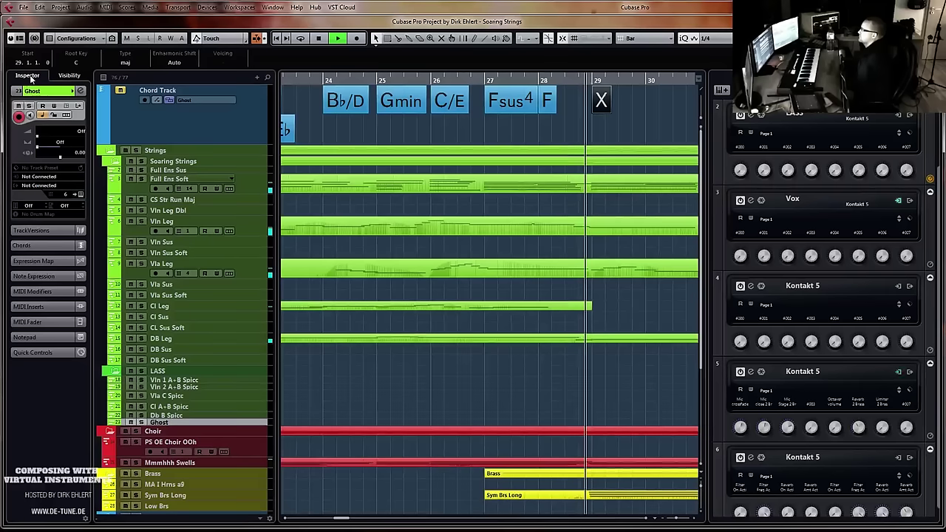
click(78, 62)
click(74, 160)
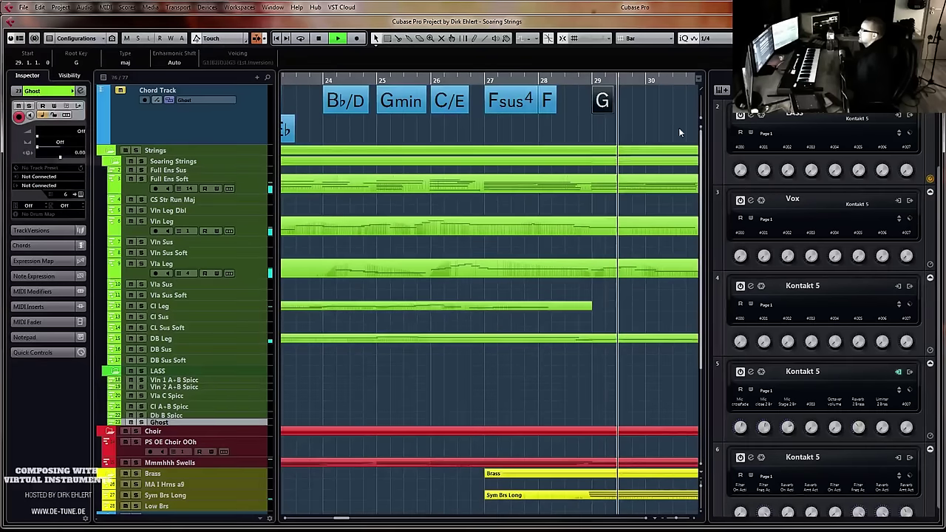
key(g)
key(g)
key(g)
key(g)
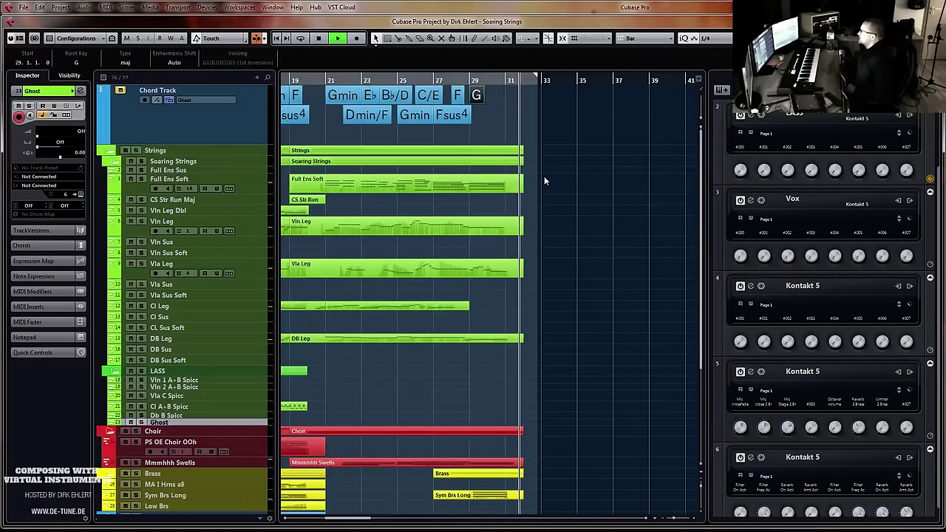
key(space)
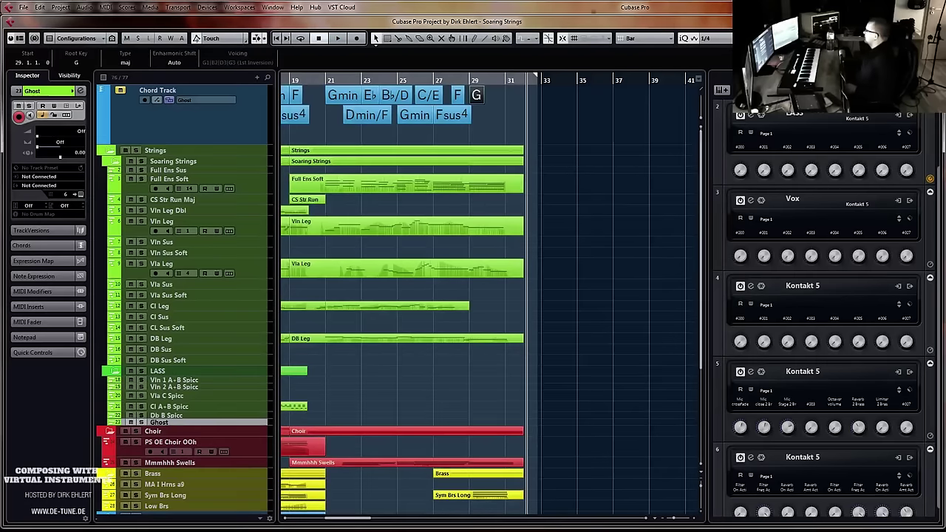
In the MixConsole, route the Soaring Strings and LASS Shrt channels to a new stereo group channel named Strings
key(F3)
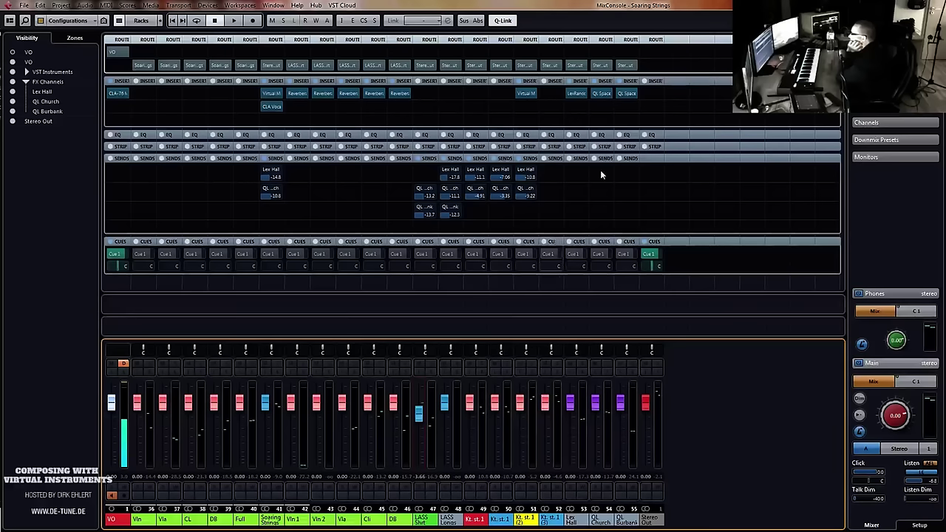
click(413, 464)
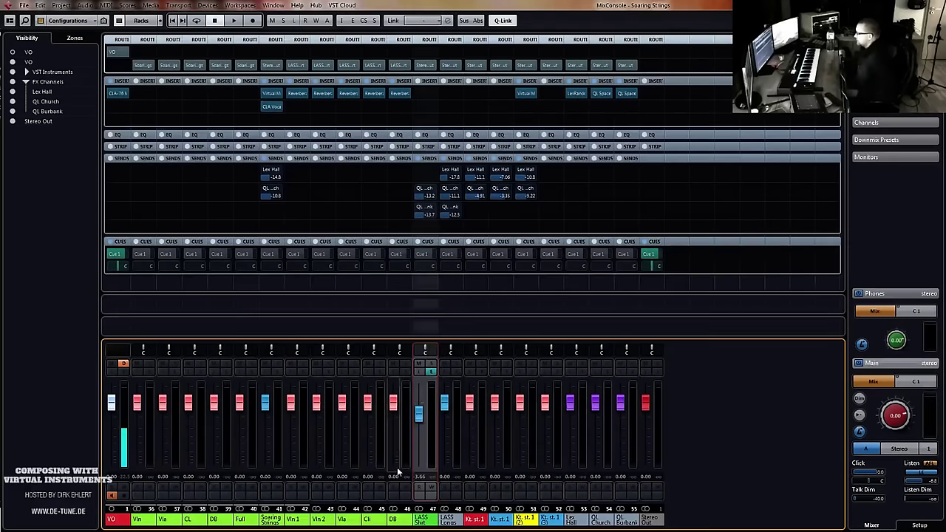
click(275, 460)
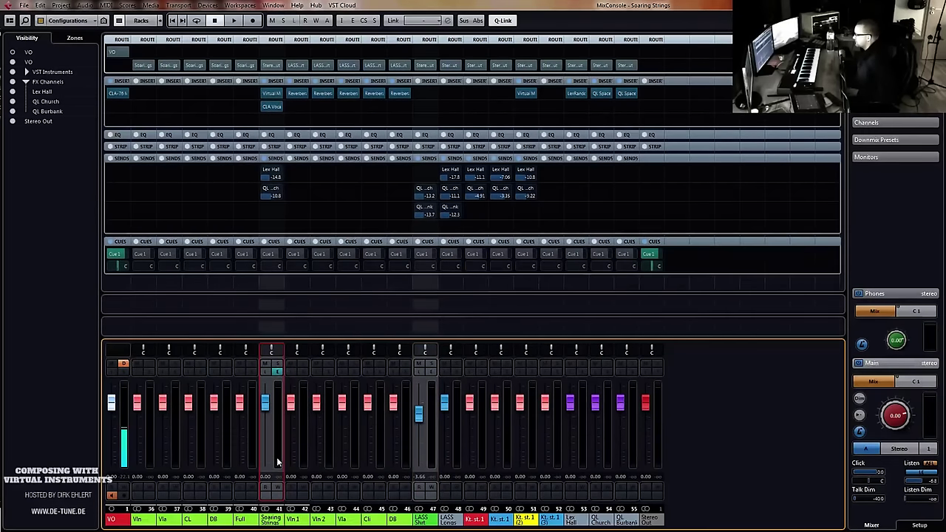
right_click(269, 459)
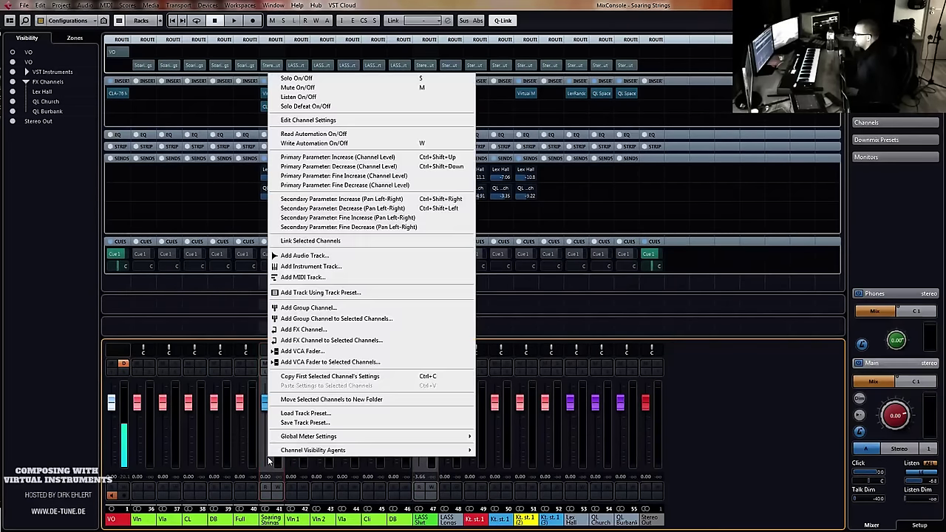
click(362, 320)
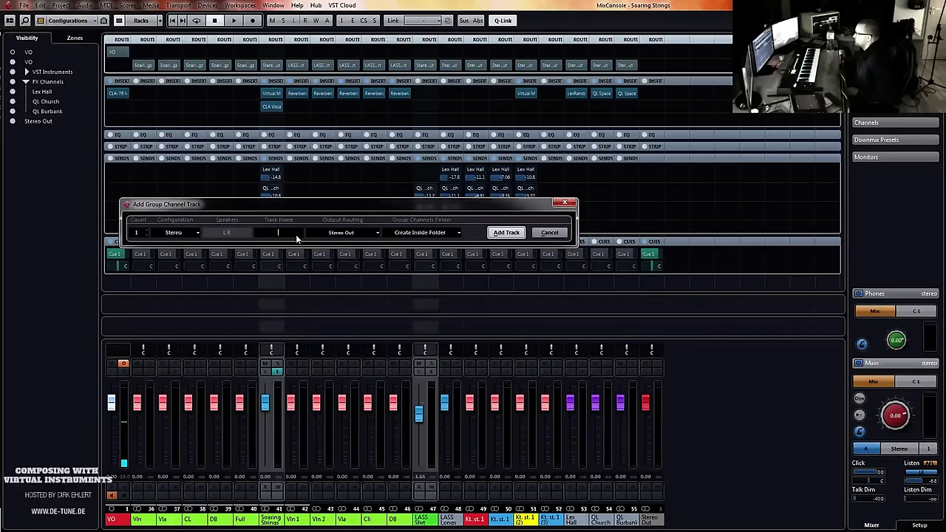
text(Strings)
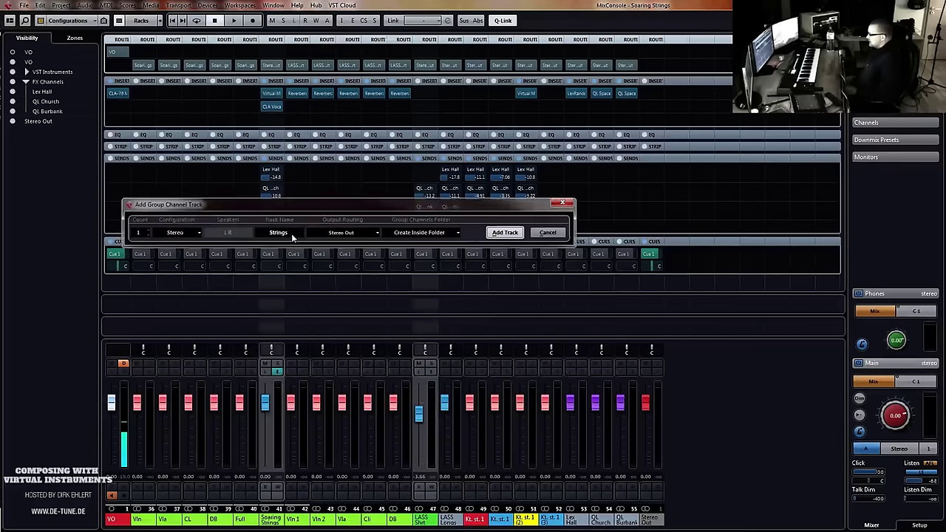
key(Return)
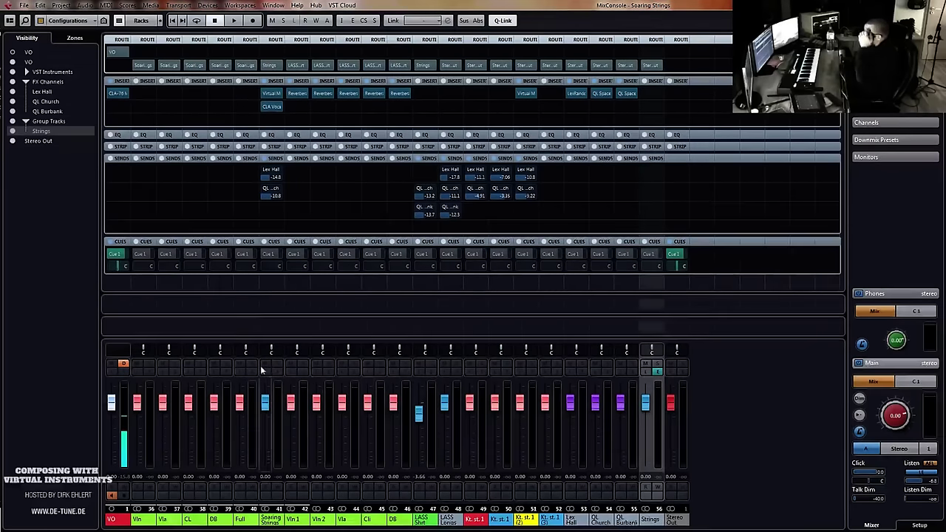
Add a stereo group channel named Brass to the Kt. st. 1 (2) channel
click(531, 440)
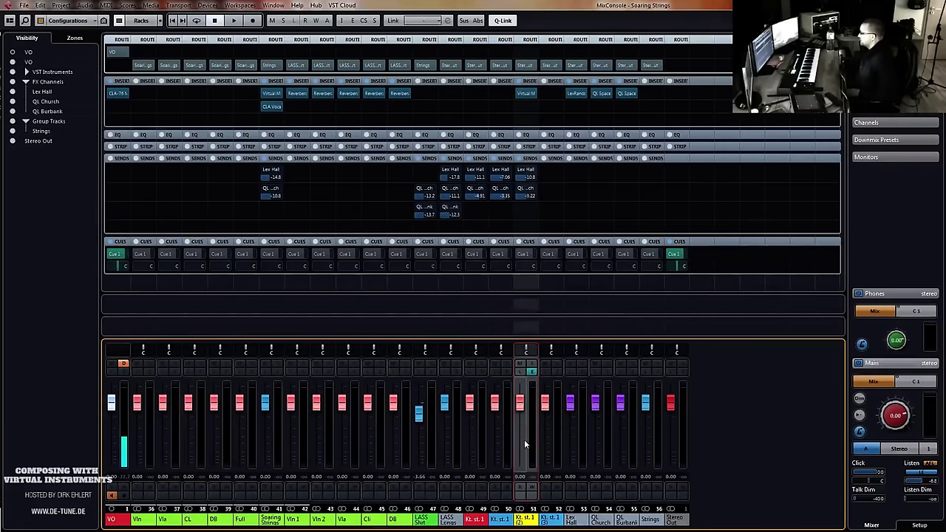
right_click(518, 442)
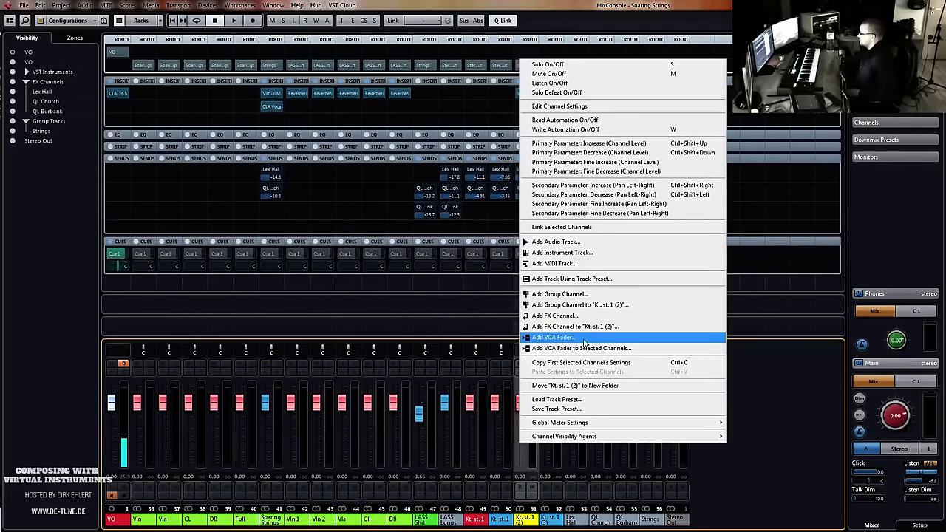
click(587, 307)
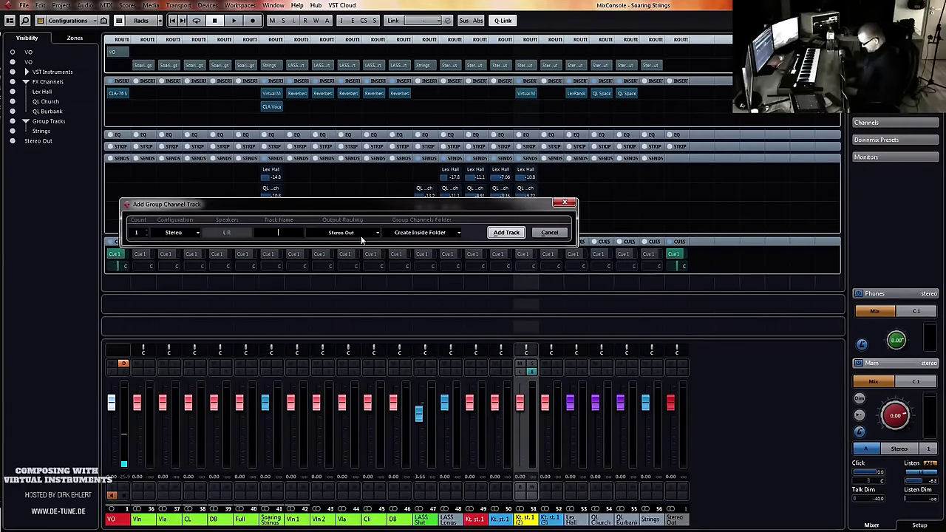
text(Brass)
key(Return)
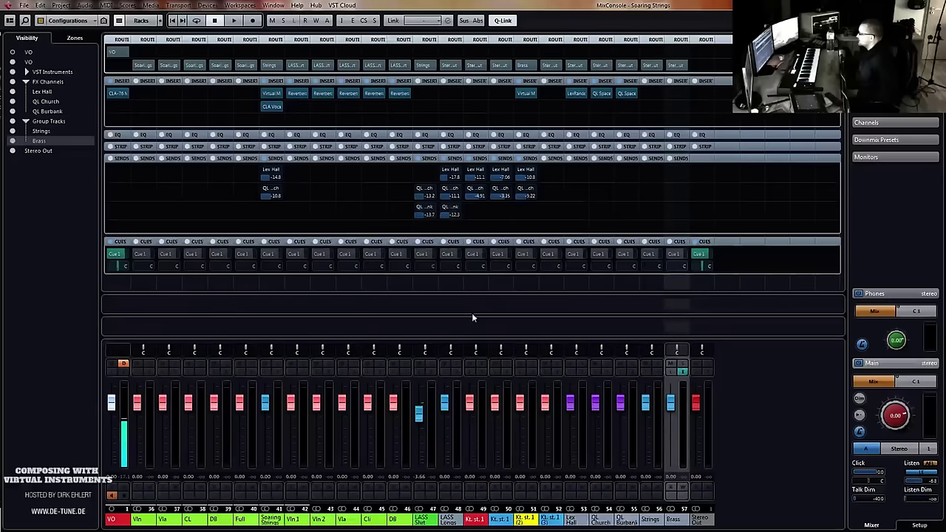
Add a stereo group channel named Choir to the red Kt. st. 1 channel
click(558, 458)
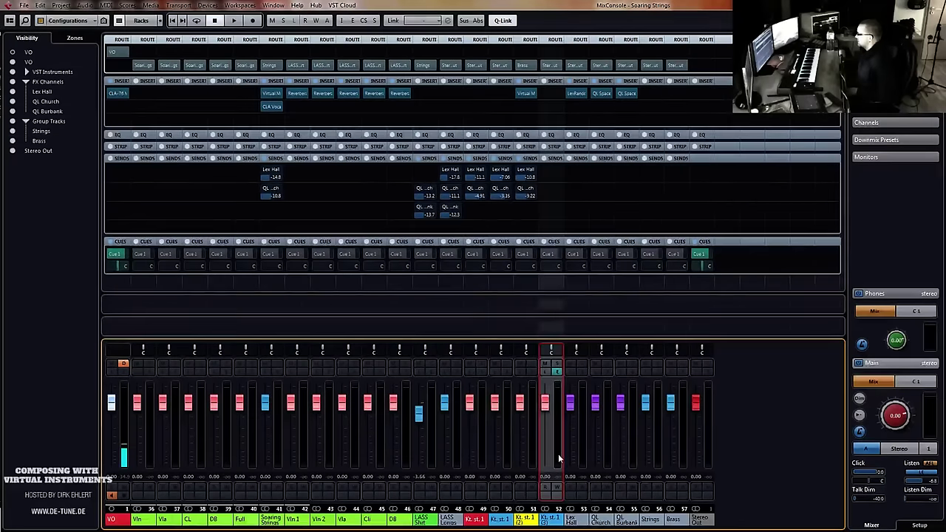
click(481, 441)
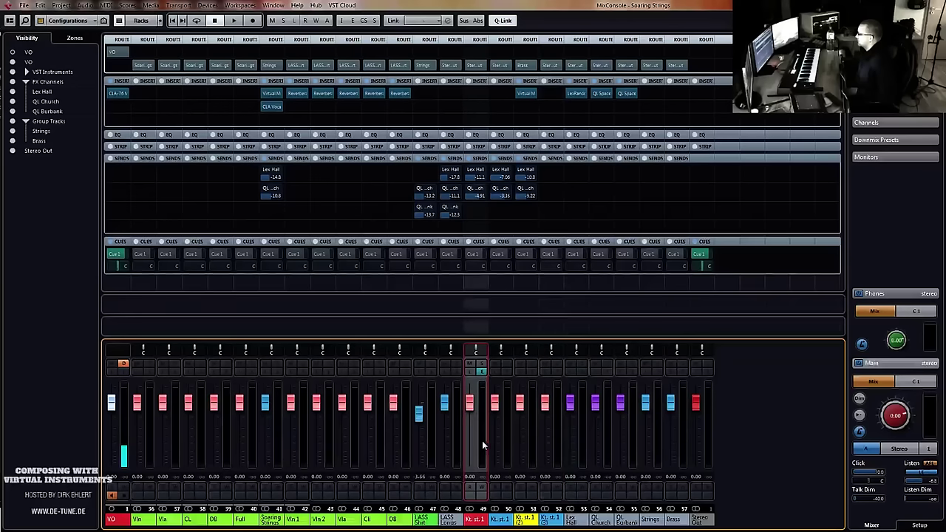
right_click(472, 443)
click(517, 305)
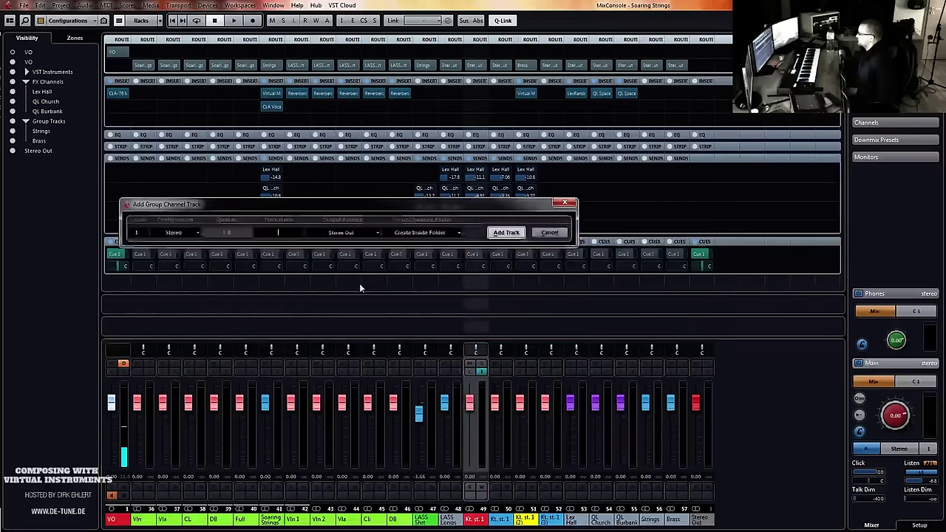
text(ir)
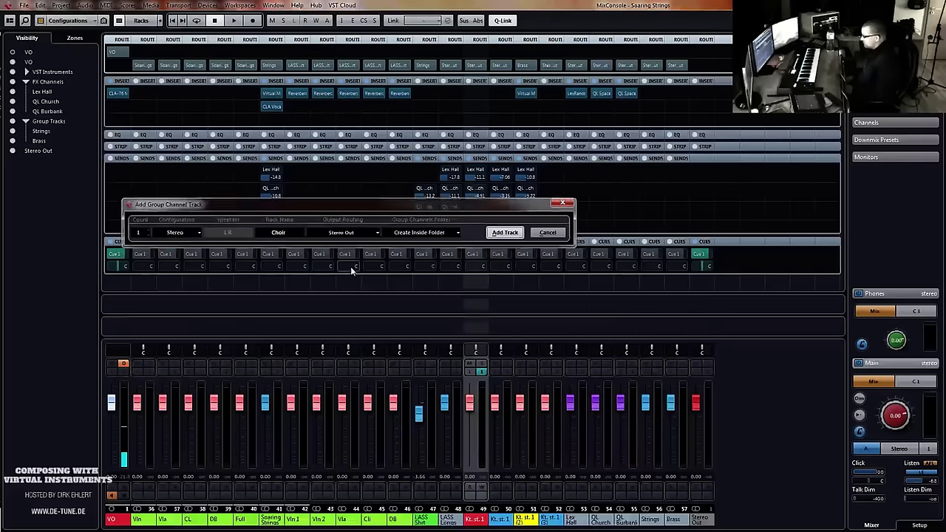
key(Return)
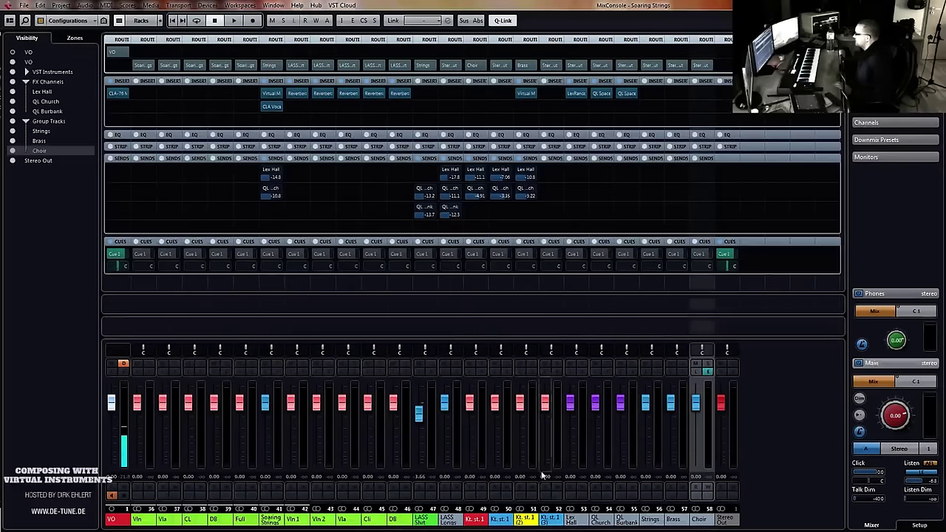
Check the instruments loaded on the blue Kt. st. 1 channel and add a stereo group channel named WW to it
click(511, 459)
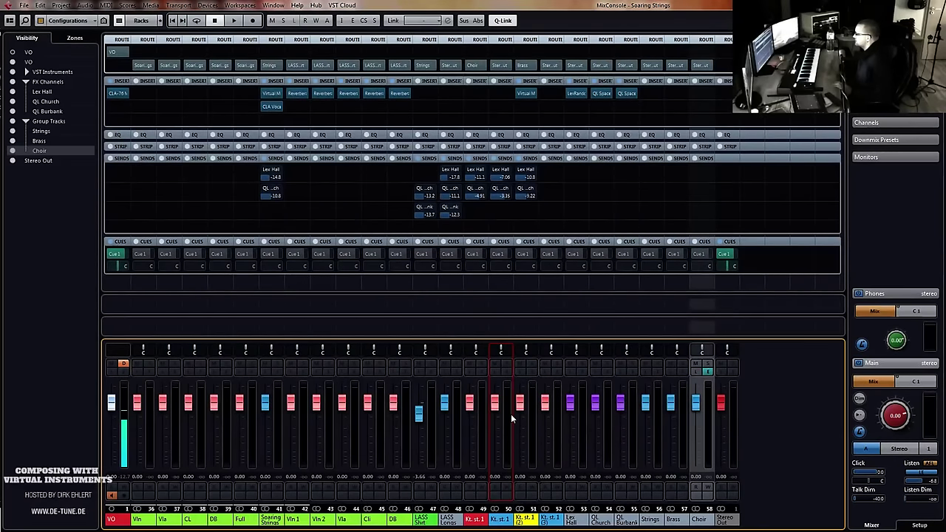
click(509, 372)
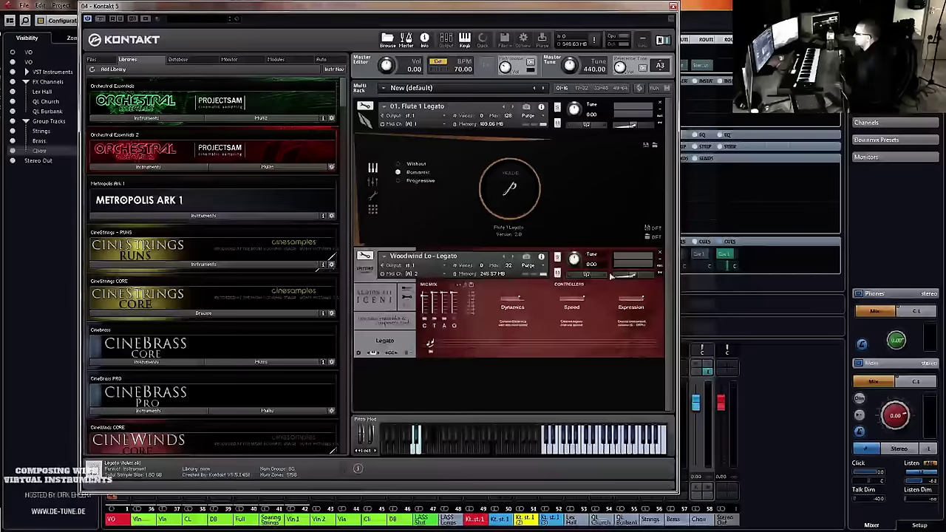
click(672, 7)
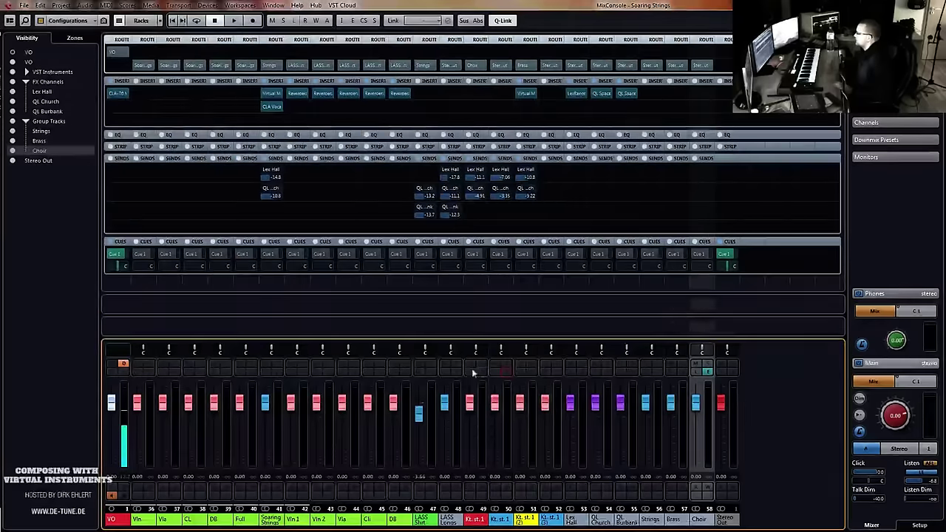
click(495, 433)
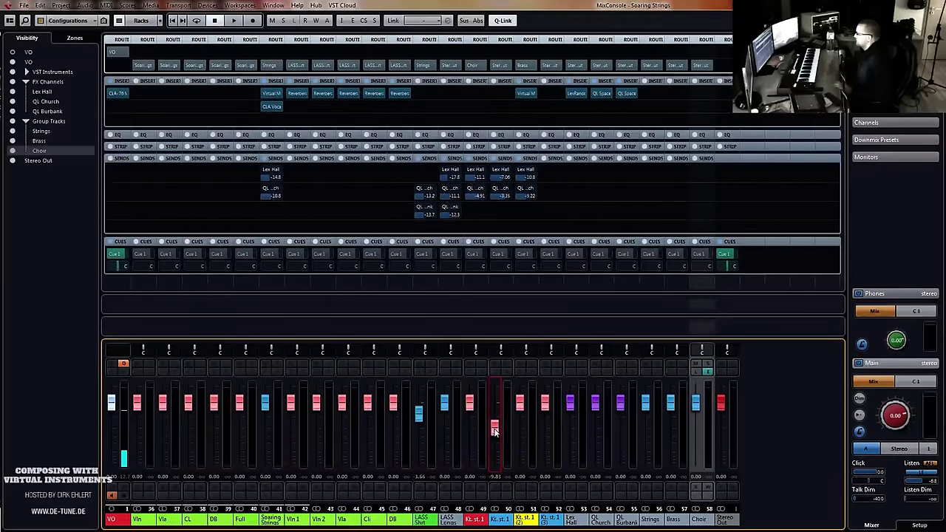
right_click(494, 435)
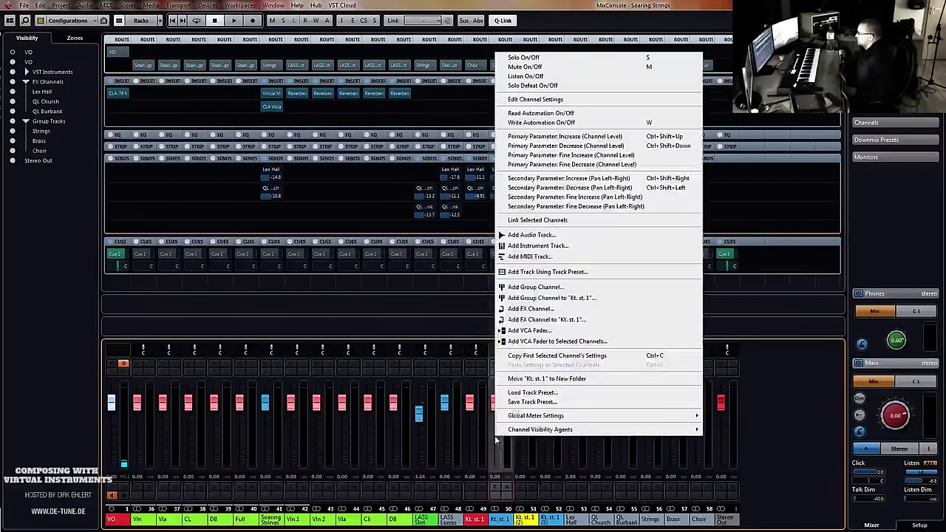
click(551, 298)
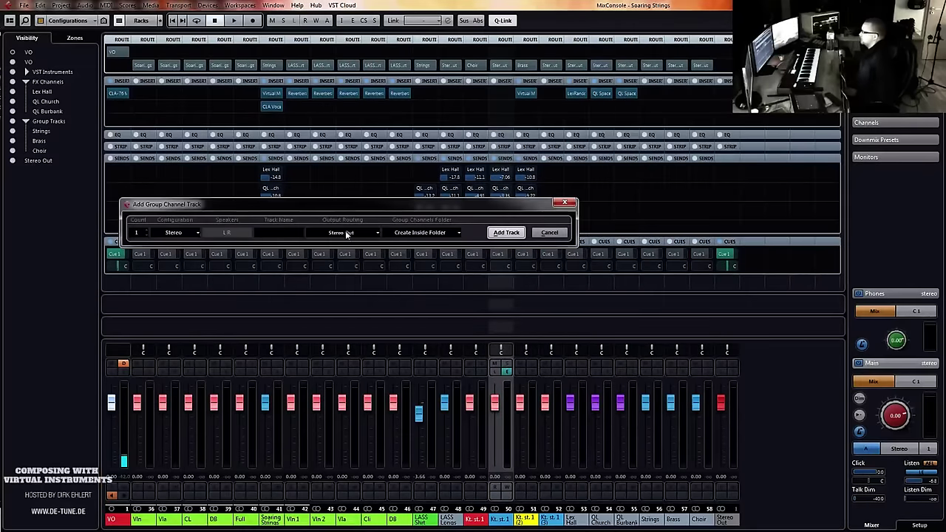
click(507, 232)
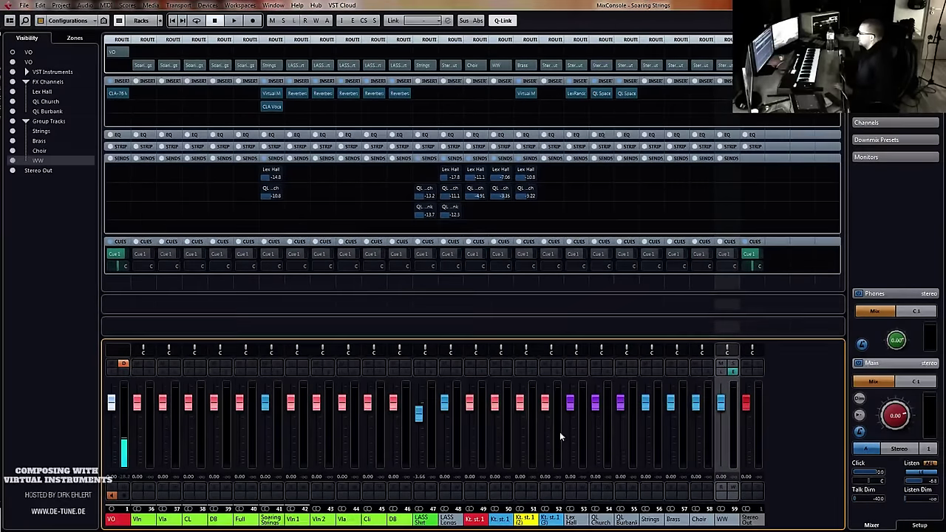
Check the instruments loaded on the Kt. st. 1 (3) channel and colour that channel orange
click(559, 371)
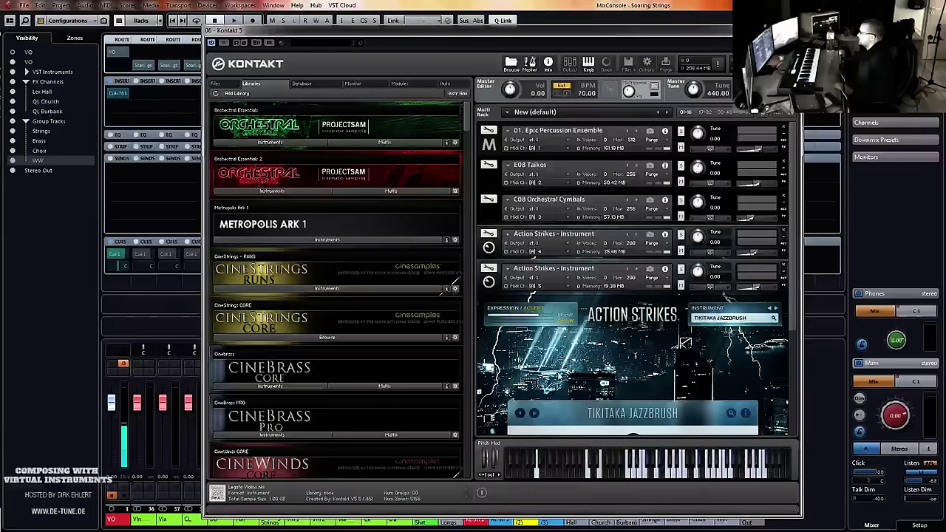
click(792, 30)
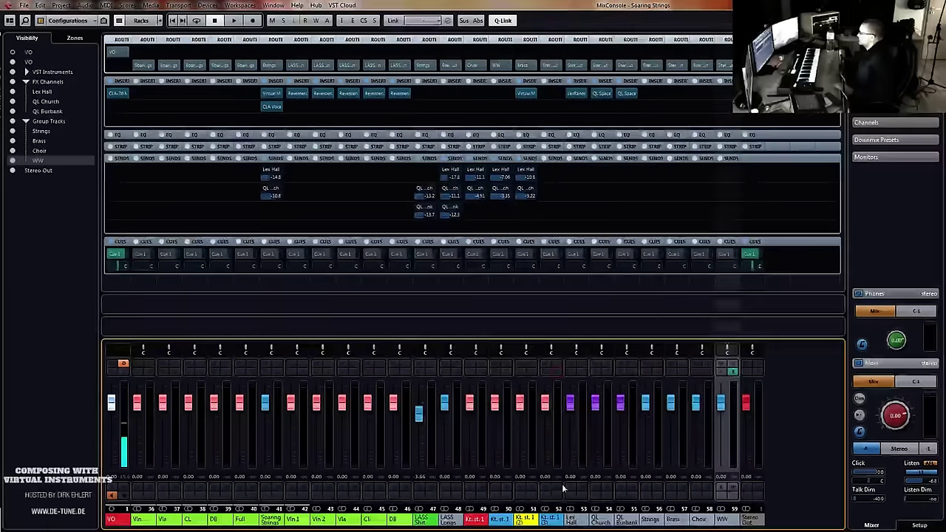
click(564, 521)
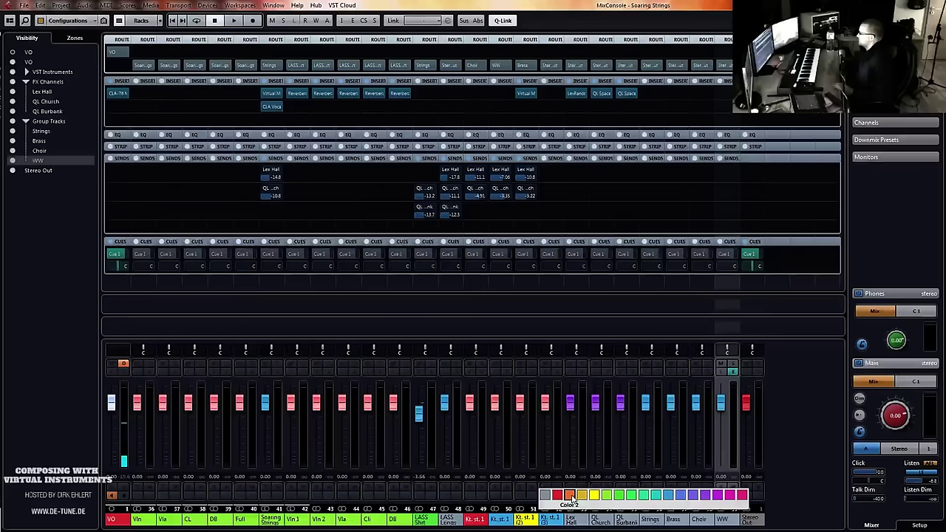
click(575, 499)
Add a stereo group channel named Perc to the Kt. st. 1 (3) channel
right_click(550, 456)
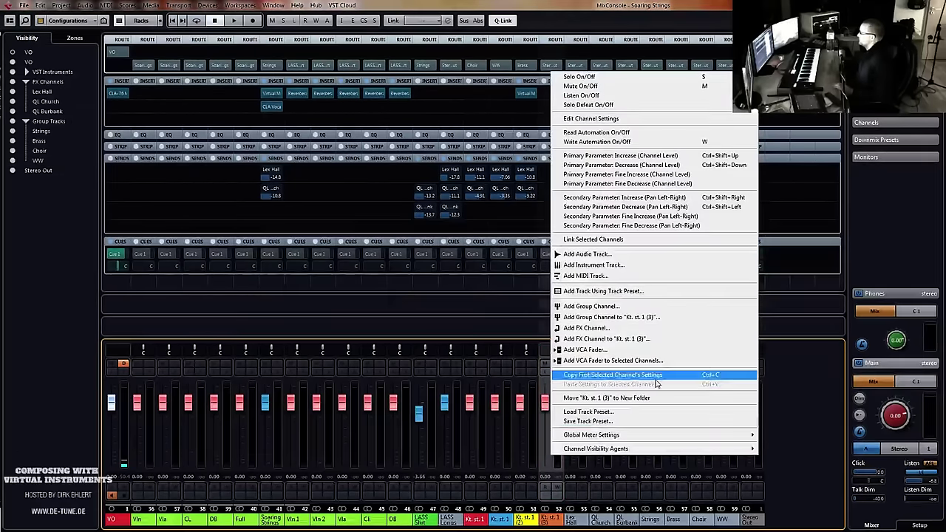
click(628, 317)
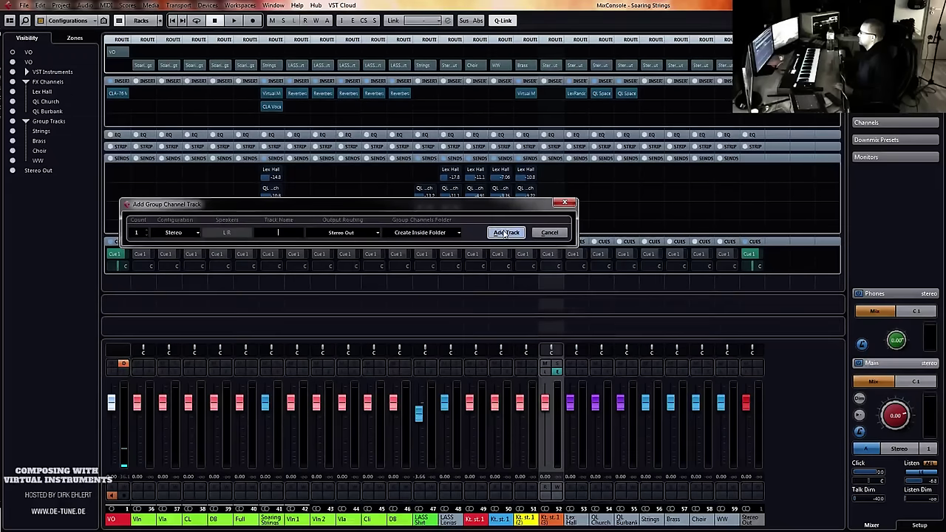
text(Perc)
key(Return)
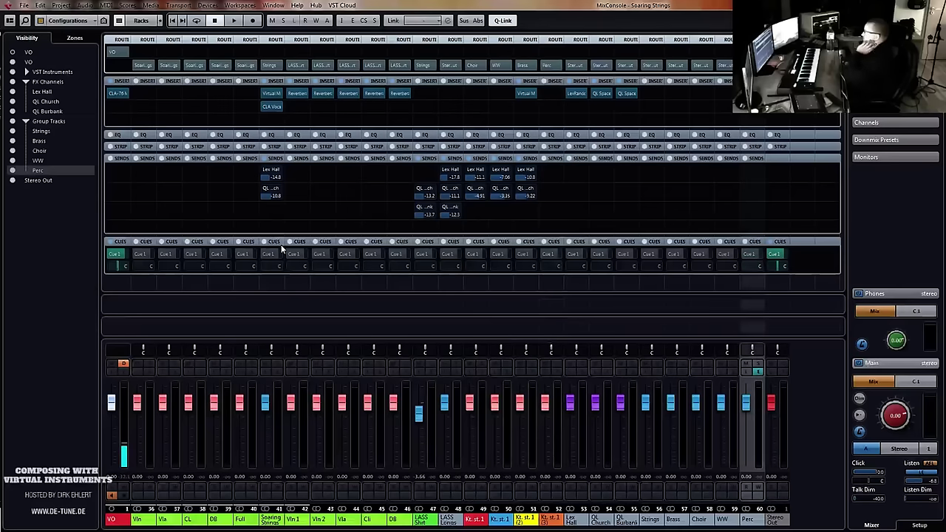
Rename the Kt. st. 1 (2) channel as Brass and inspect its Virtual Mix Rack insert
click(522, 521)
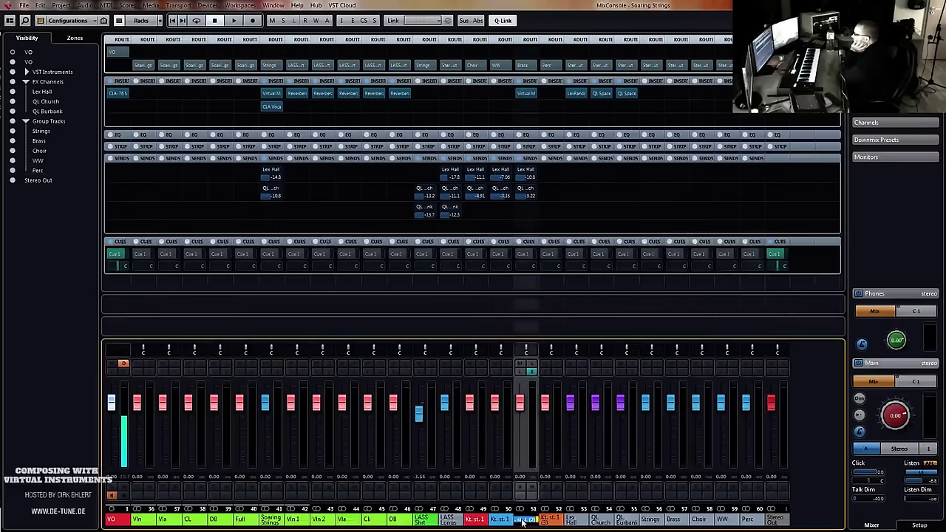
double_click(522, 521)
text(Brass)
key(Return)
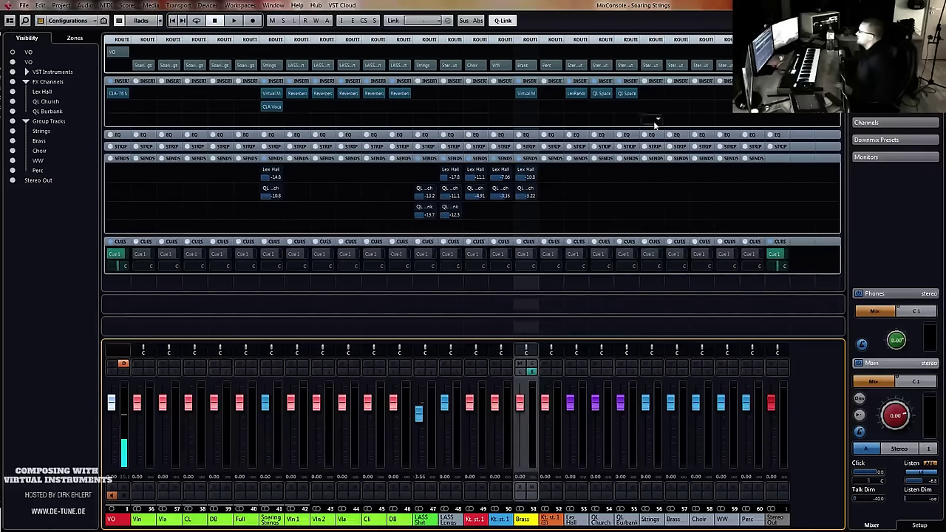
click(524, 93)
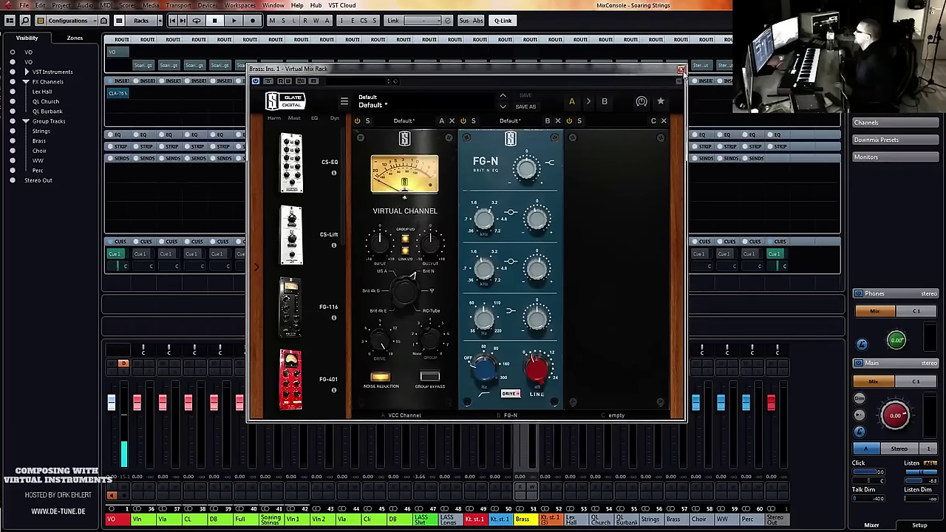
click(680, 68)
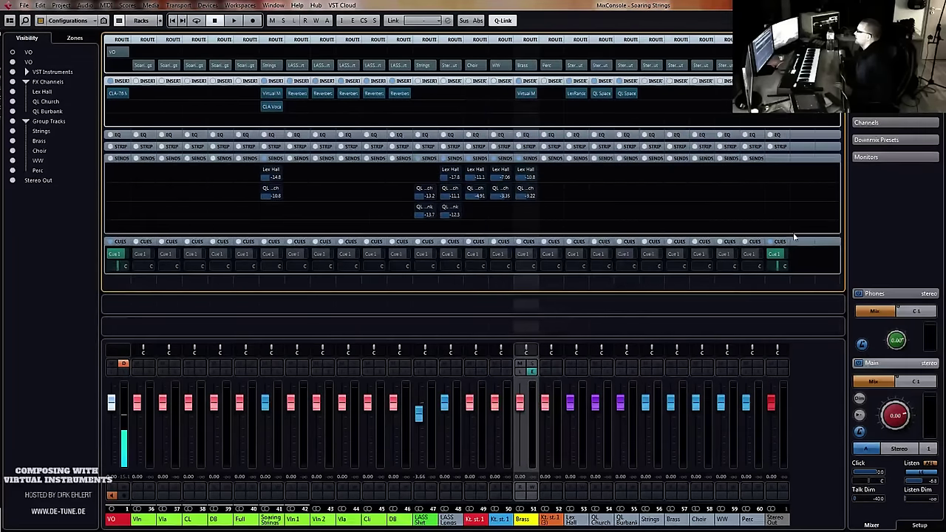
In the project window, solo the Brass folder and play the arrangement from bar 11
key(F3)
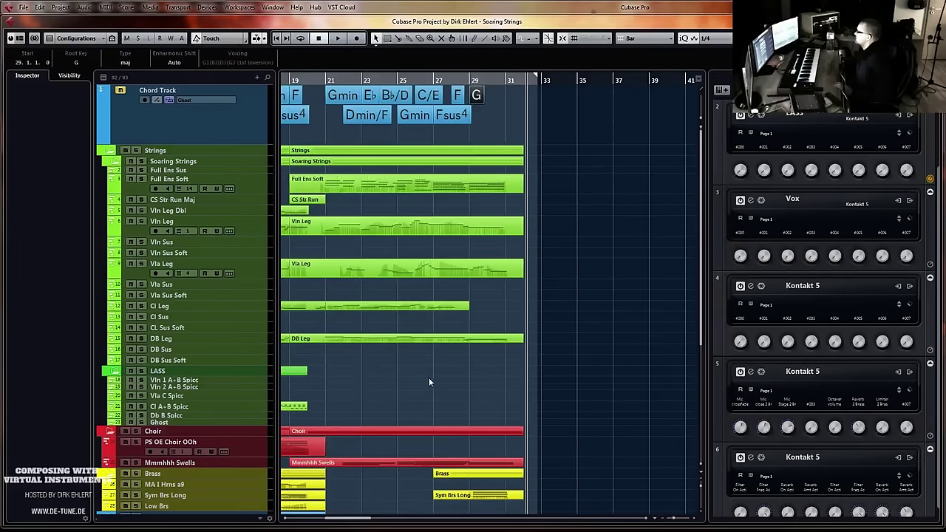
scroll(427, 373, down, 5)
key(Home)
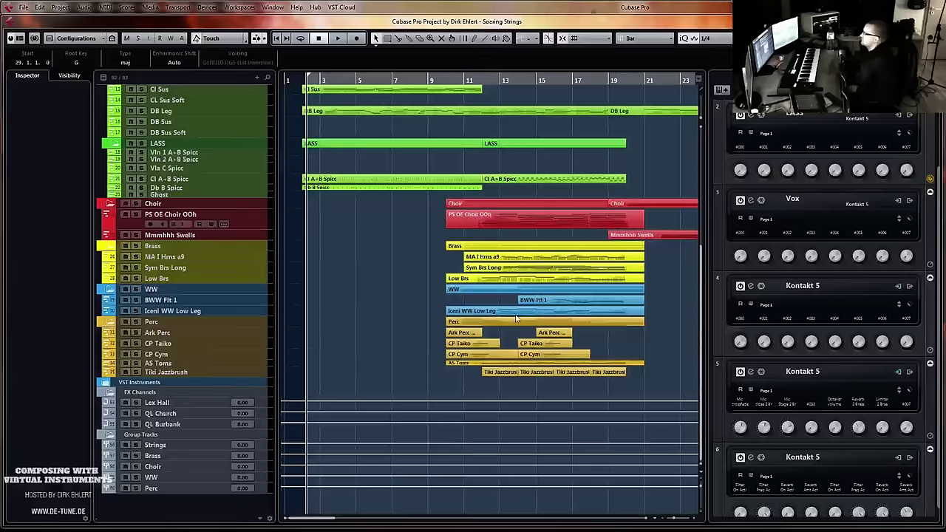
click(467, 80)
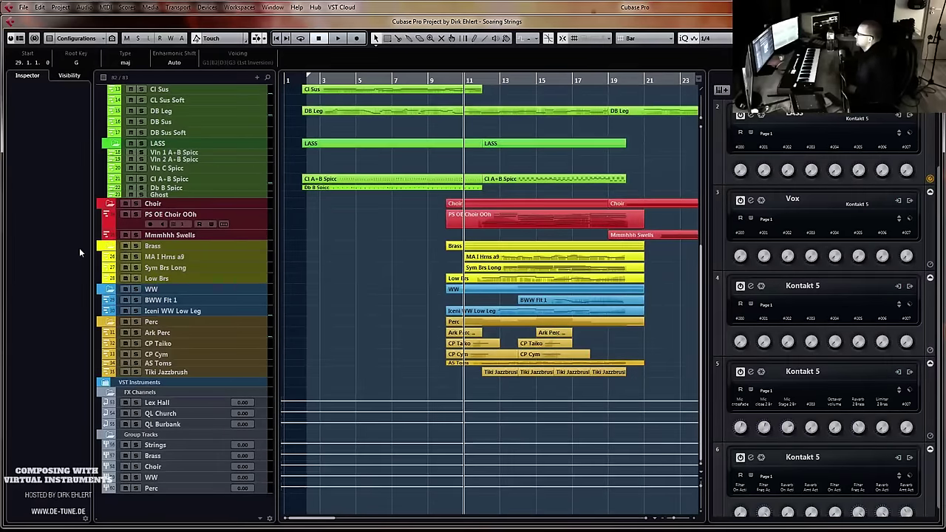
click(138, 246)
key(space)
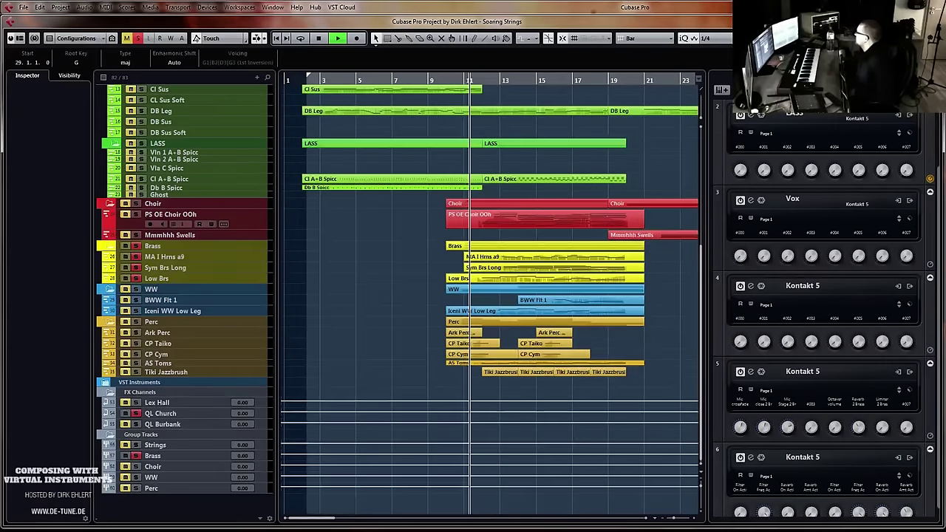
In the MixConsole, rename the Kt. st. 1 (3) channel as Perc and colour the Strings group green and the Brass group yellow
key(F3)
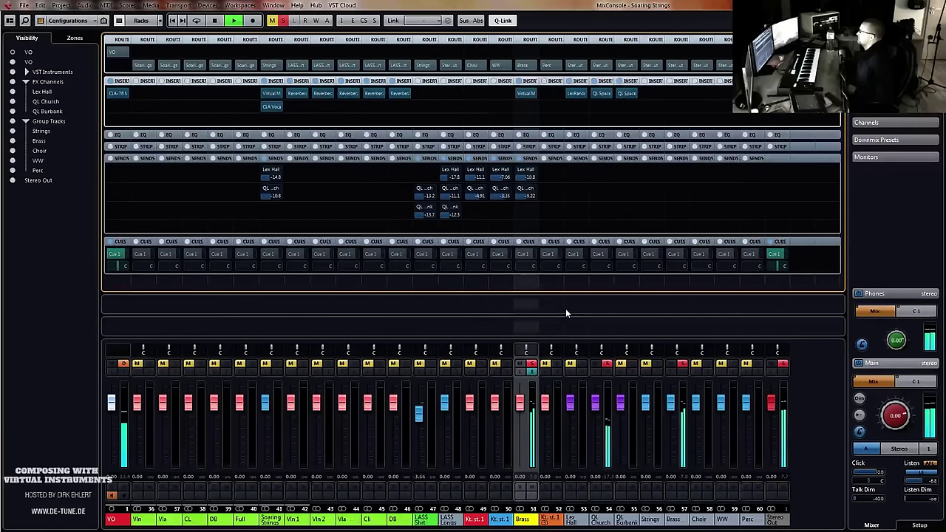
click(553, 520)
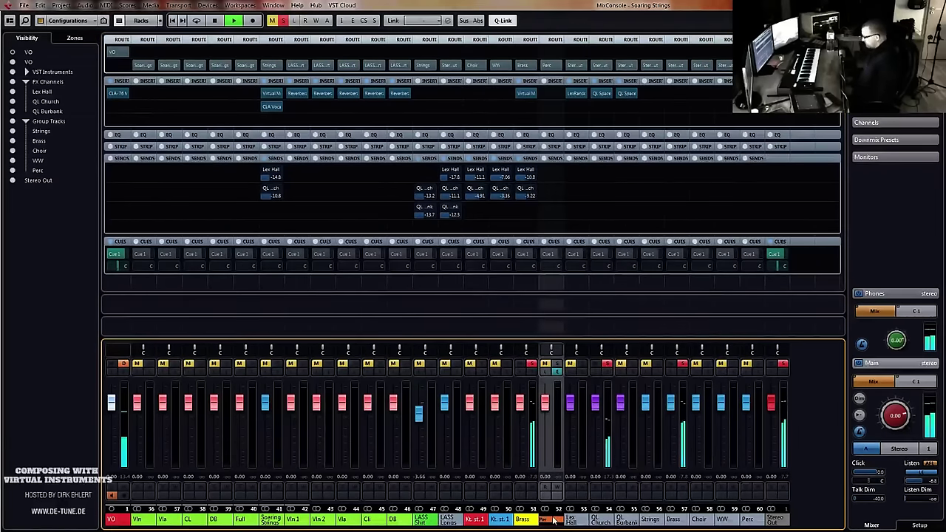
click(664, 522)
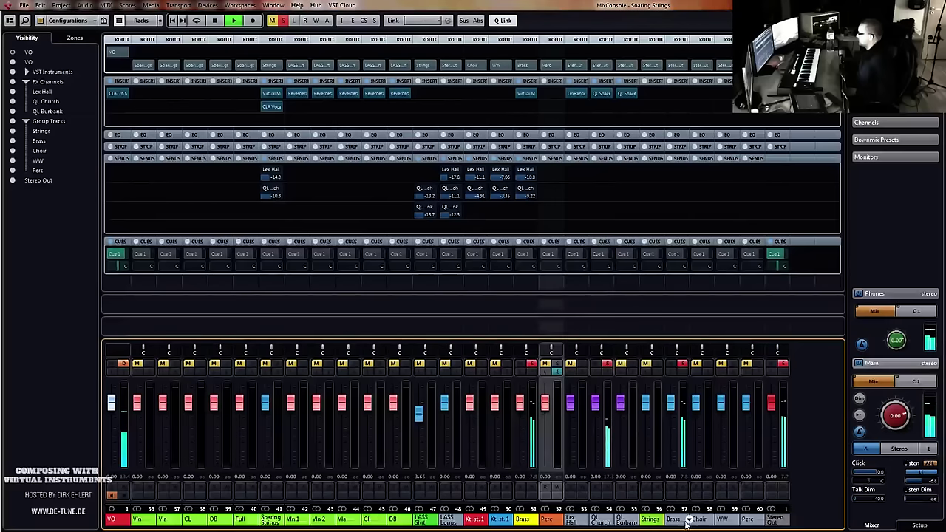
click(720, 495)
Stop playback, turn off the Brass folder's solo in the project window and play the arrangement from its beginning
key(space)
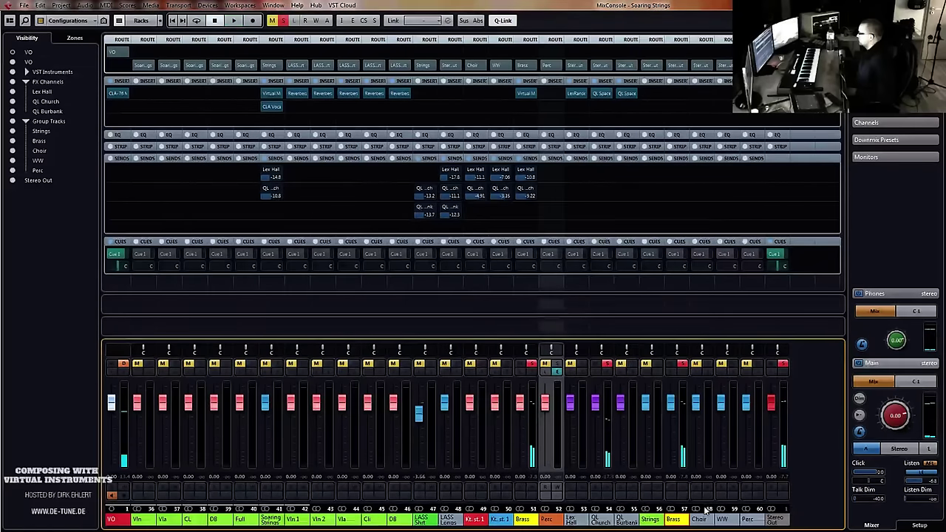
key(F3)
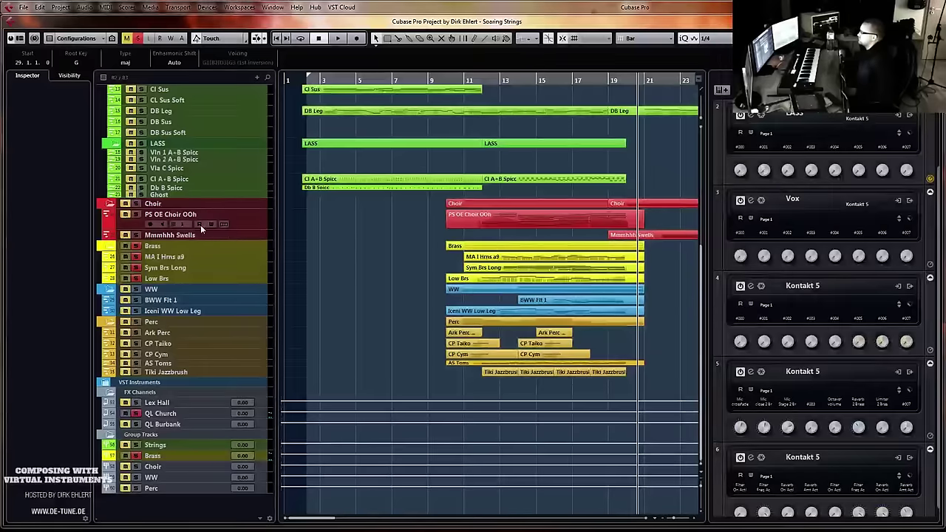
key(space)
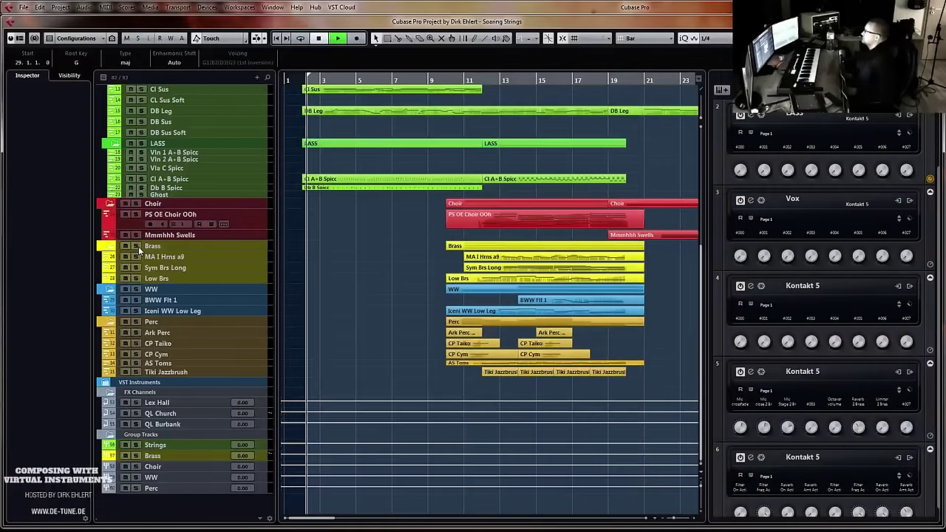
In the MixConsole, route the Lex Hall, QL Church and QL Burbank channels to a new stereo group channel named All FX
key(F3)
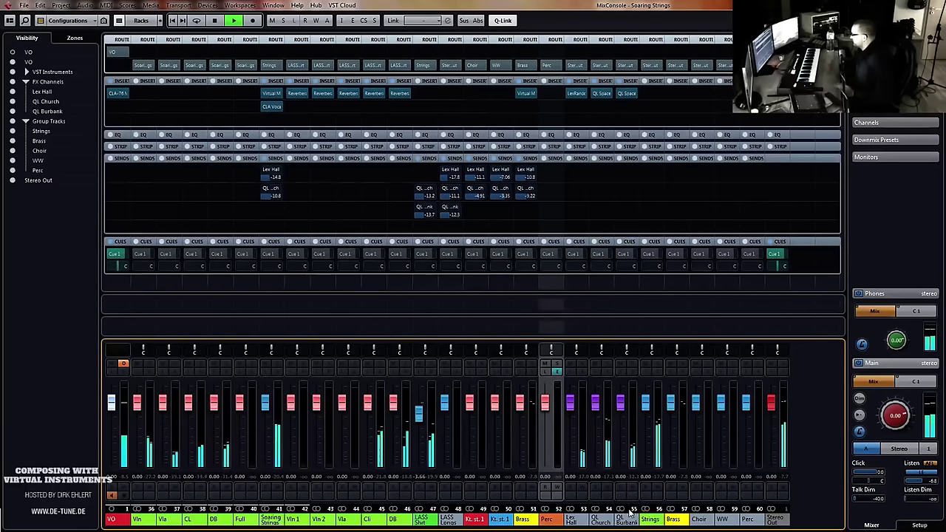
click(633, 466)
shift+click(579, 463)
right_click(579, 463)
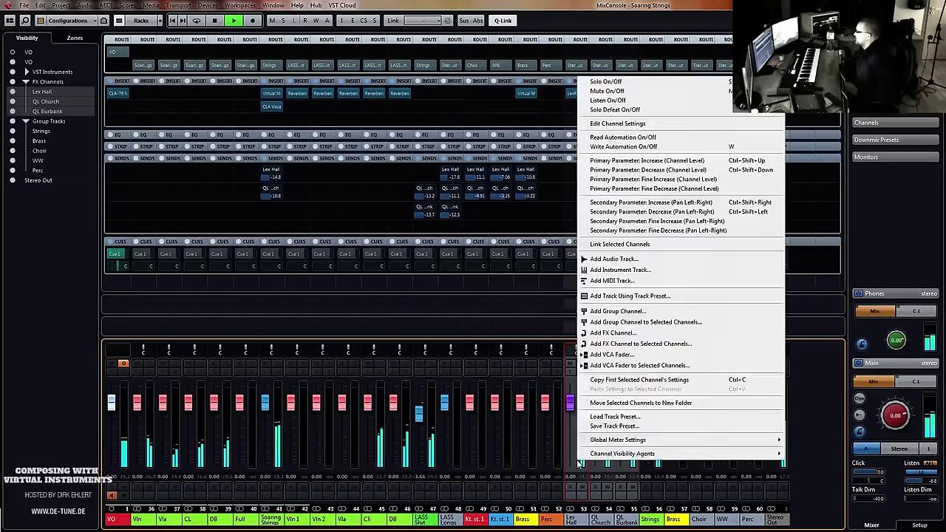
click(643, 323)
text(All FX)
key(Return)
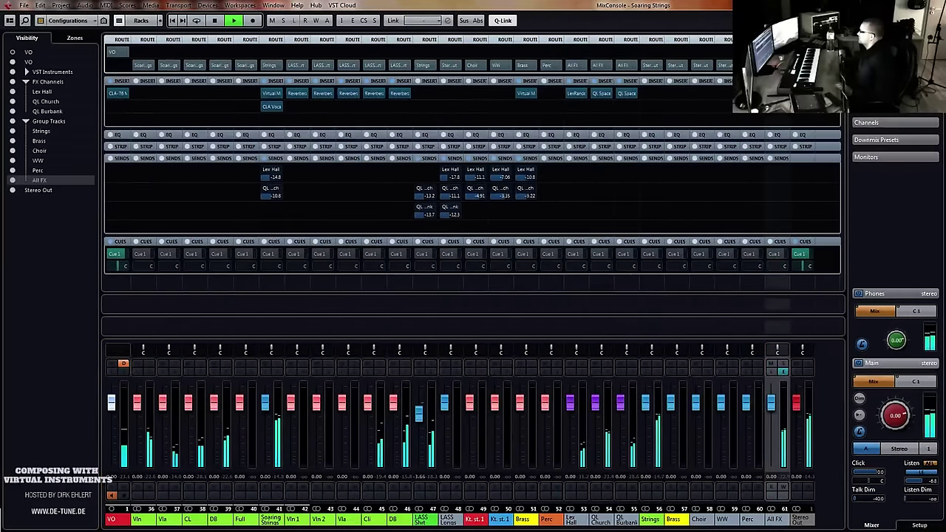
Colour the Perc group amber, the WW group blue, the Choir group red and the All FX group magenta
click(762, 520)
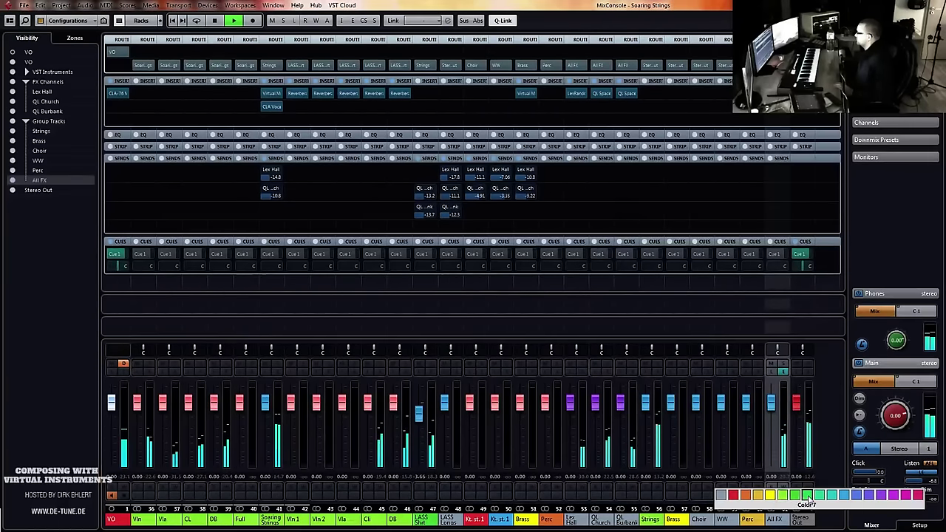
click(847, 495)
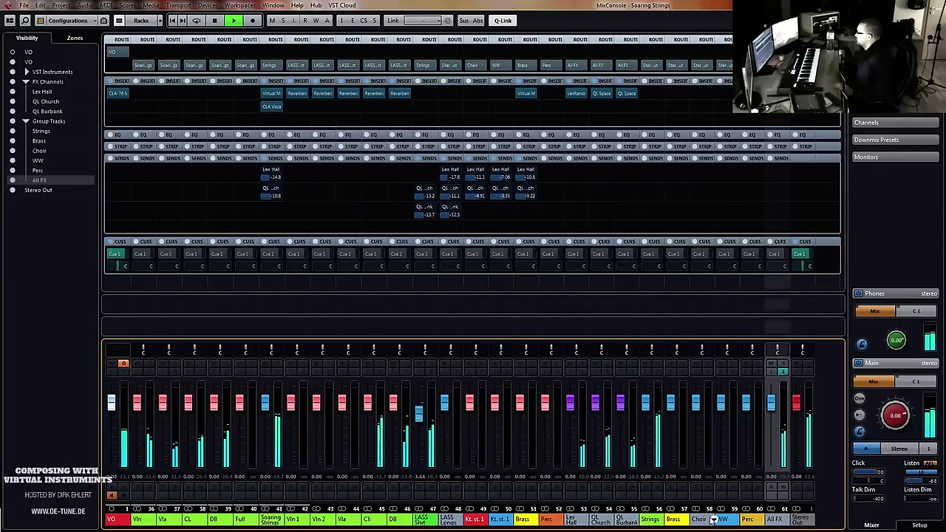
click(706, 519)
click(704, 496)
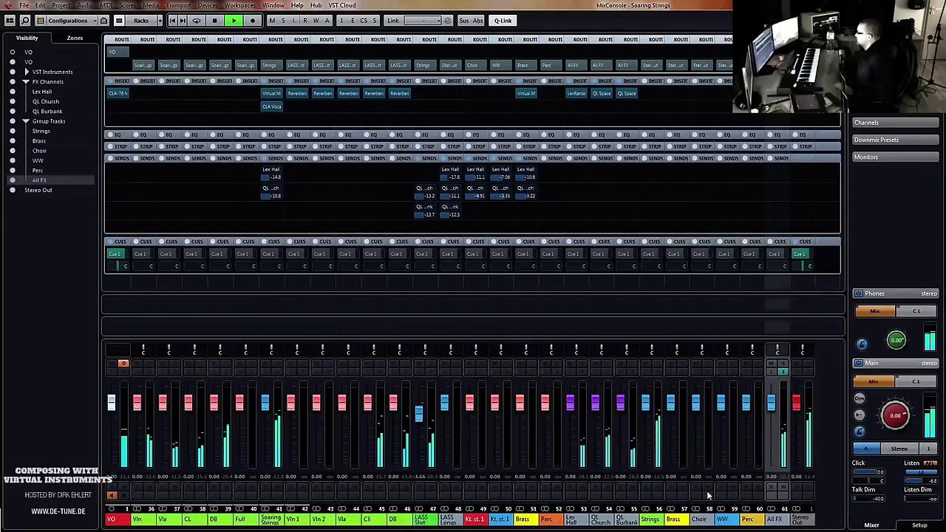
click(784, 519)
click(921, 496)
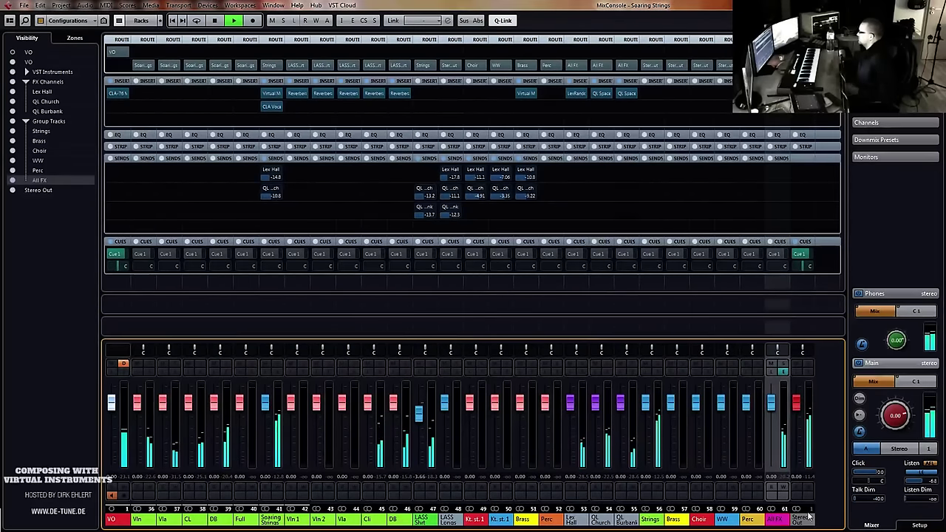
Route the group channels from Strings through All FX to a new stereo group channel named Submaster
shift+click(660, 447)
right_click(650, 450)
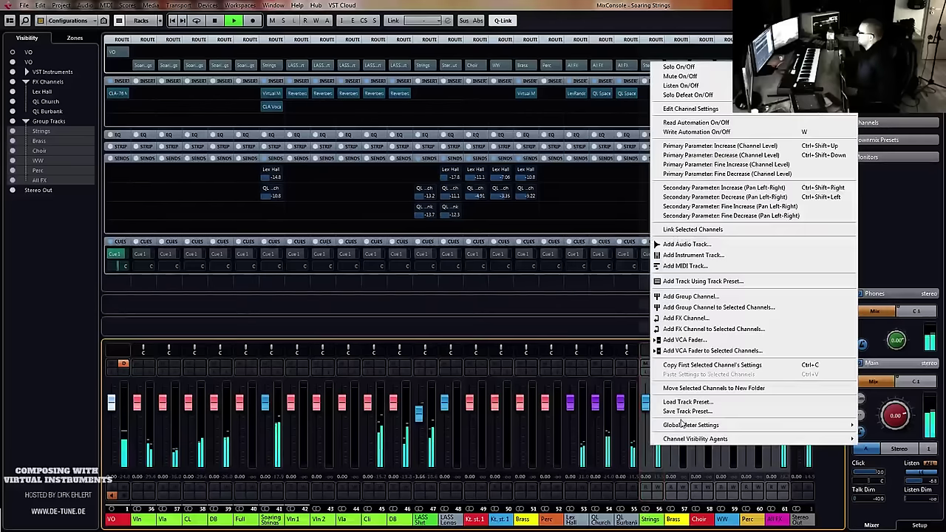
click(712, 310)
text(Su)
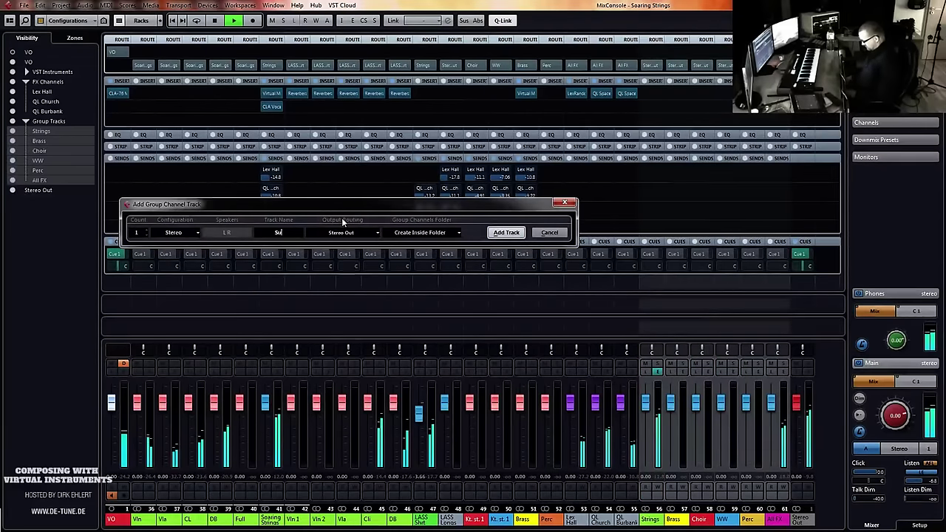
text(bmaster)
key(Return)
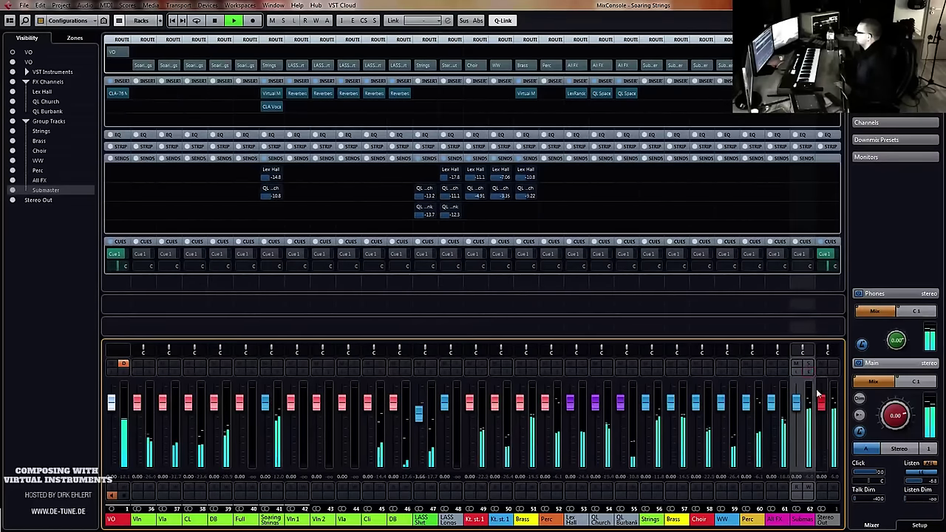
Set the Submaster channel's colour to grey, and mute and unmute the channel during playback
click(814, 520)
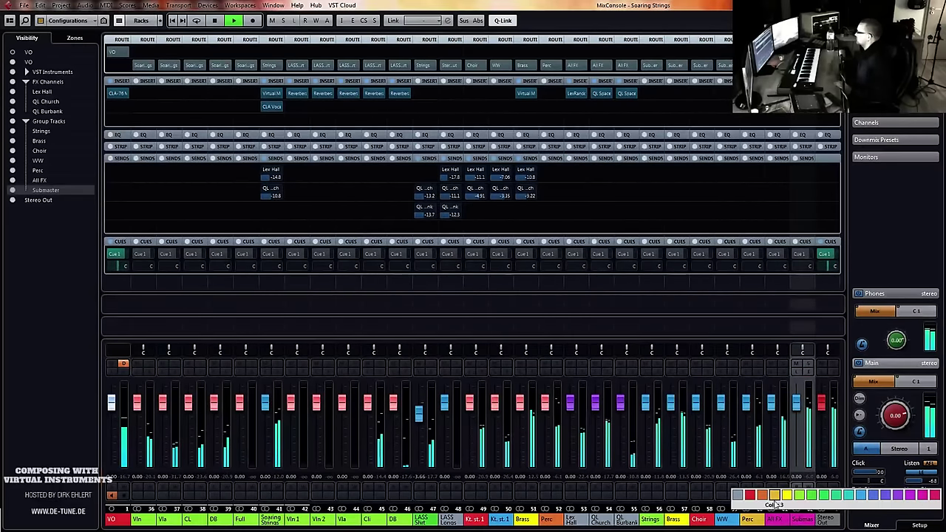
click(737, 496)
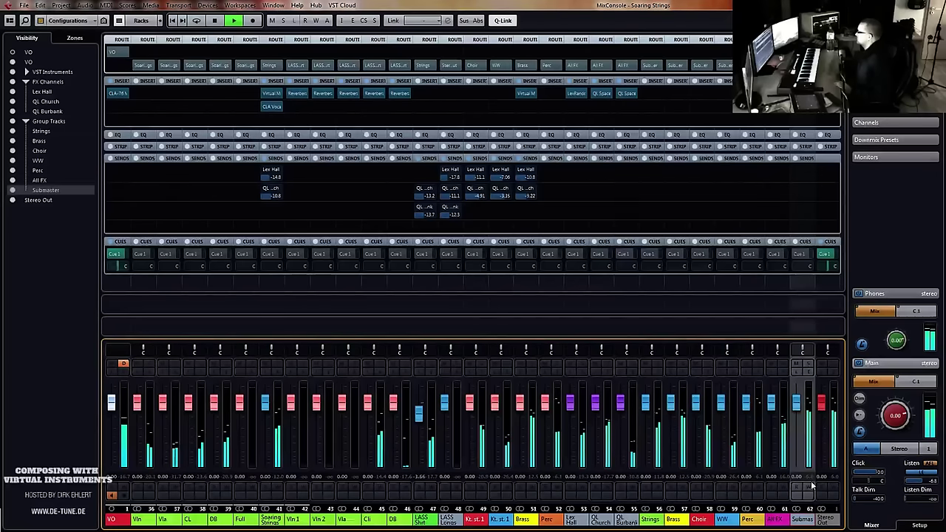
click(795, 365)
click(796, 364)
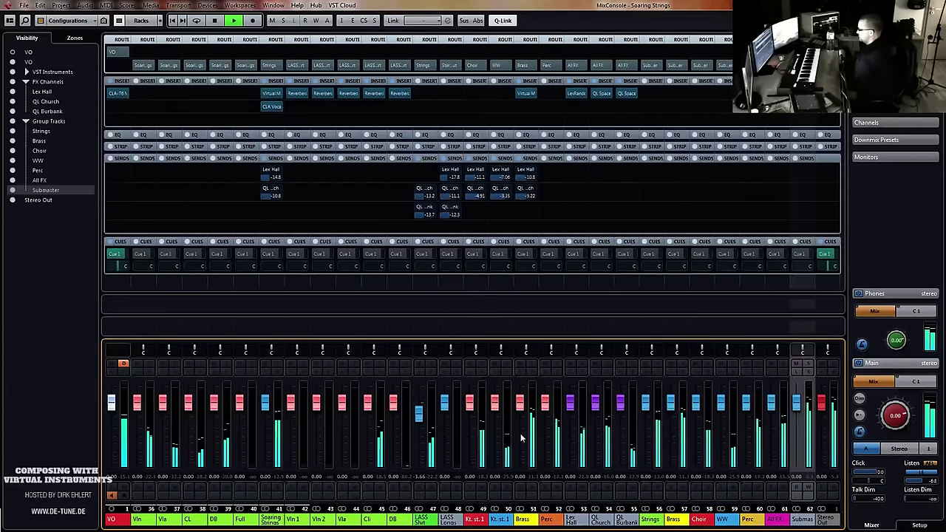
Stop playback and insert Virtual Mix Rack on the Strings group, with a VCC Channel module set to Brit N and noise reduction on
key(space)
click(656, 92)
click(654, 129)
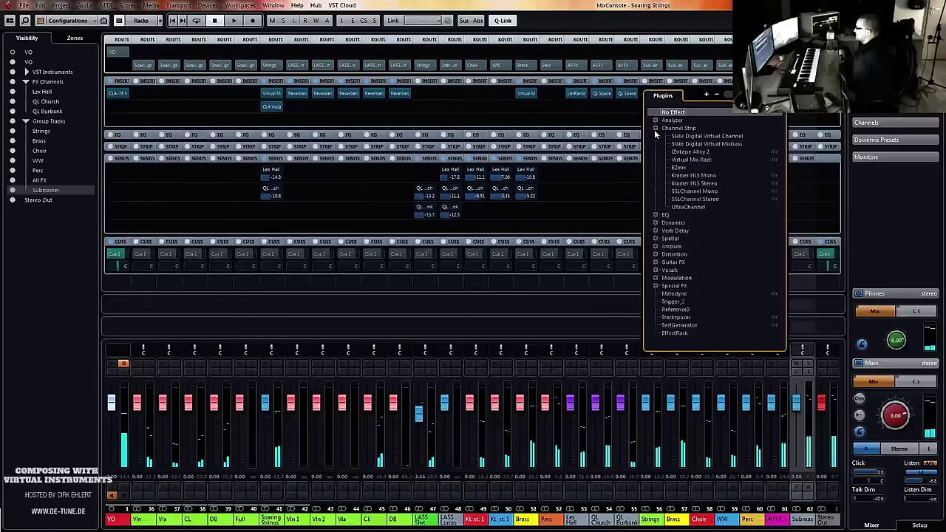
click(690, 160)
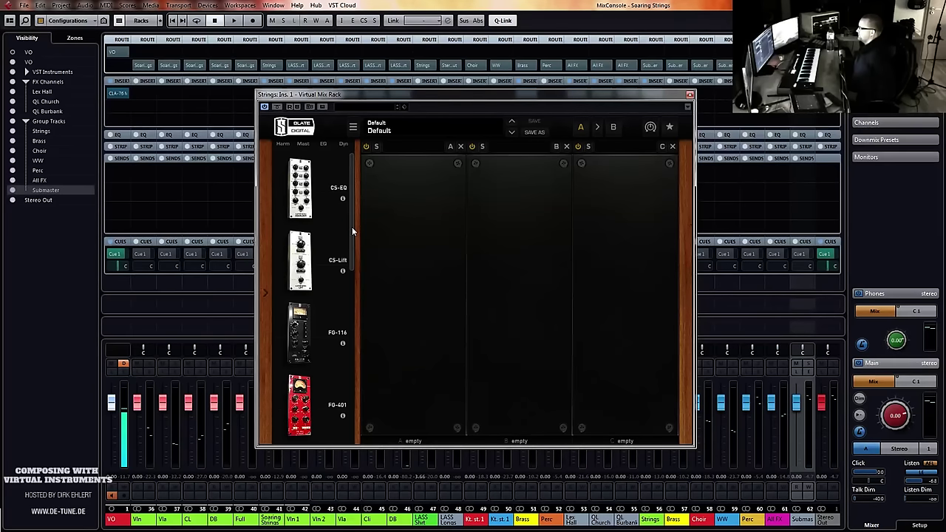
drag(351, 227, 353, 427)
drag(314, 359, 379, 359)
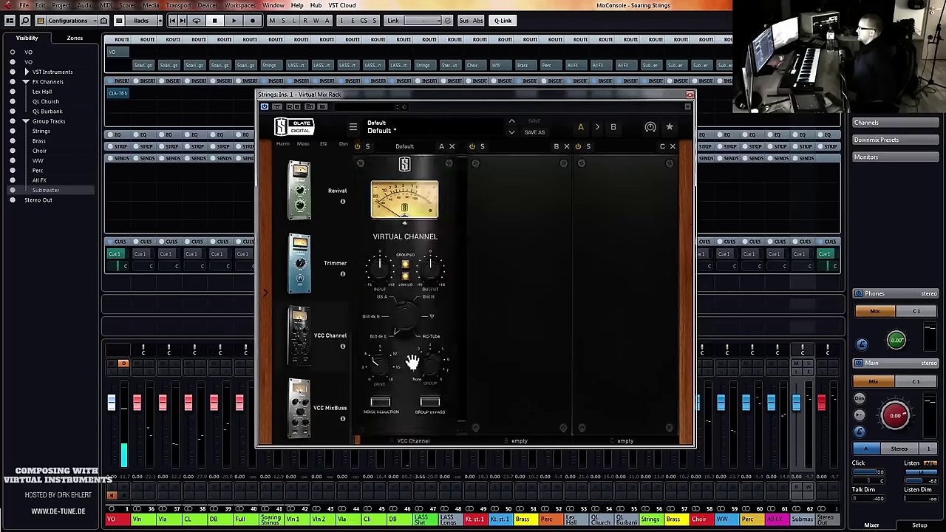
drag(412, 324, 434, 270)
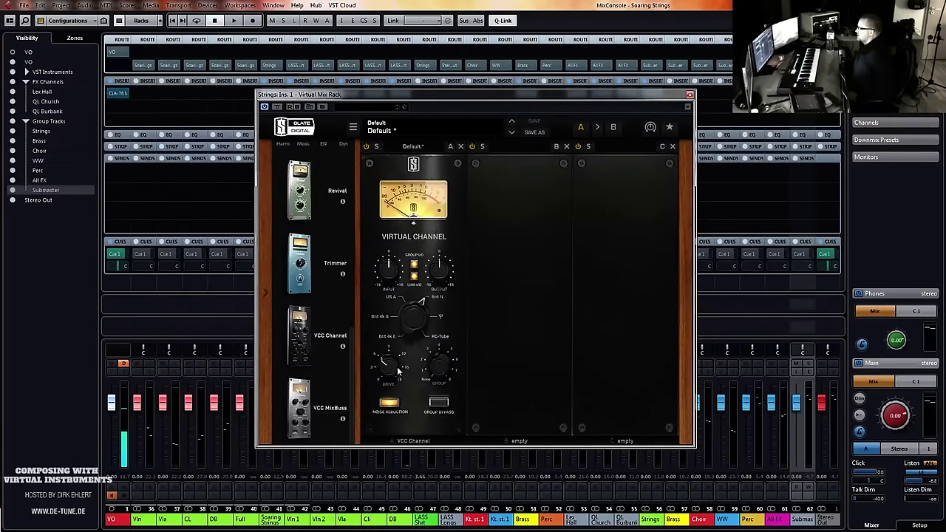
click(690, 96)
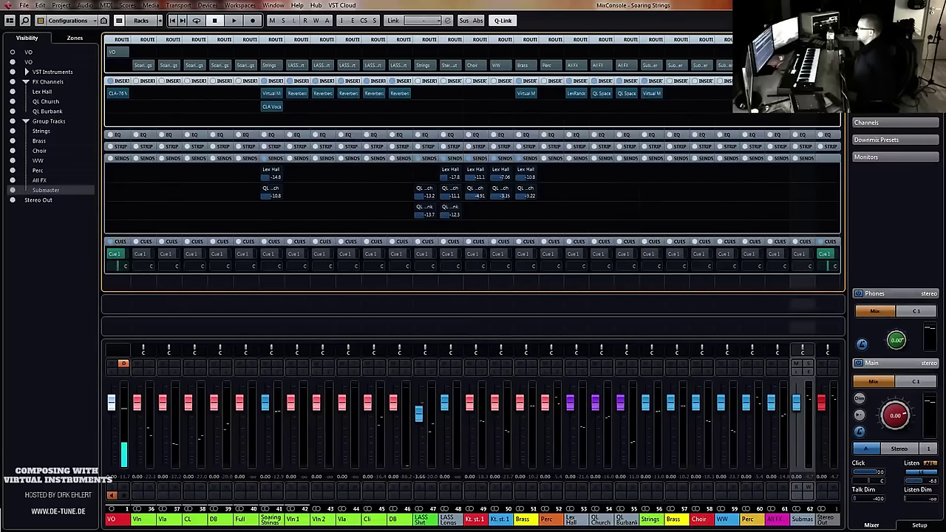
Place the group channels from Strings through Submaster in the right zone, and copy the Strings group's Virtual Mix Rack to the other groups
click(74, 38)
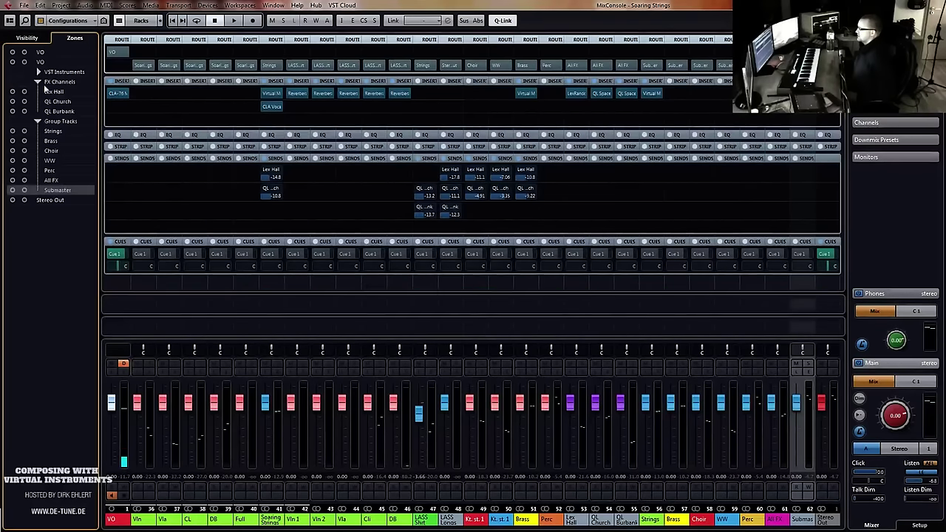
click(25, 190)
drag(627, 96, 776, 93)
In the Submaster's Virtual Mix Rack, replace VCC Channel with VCC MixBuss set to Brit N with noise reduction on, and play the arrangement
click(775, 93)
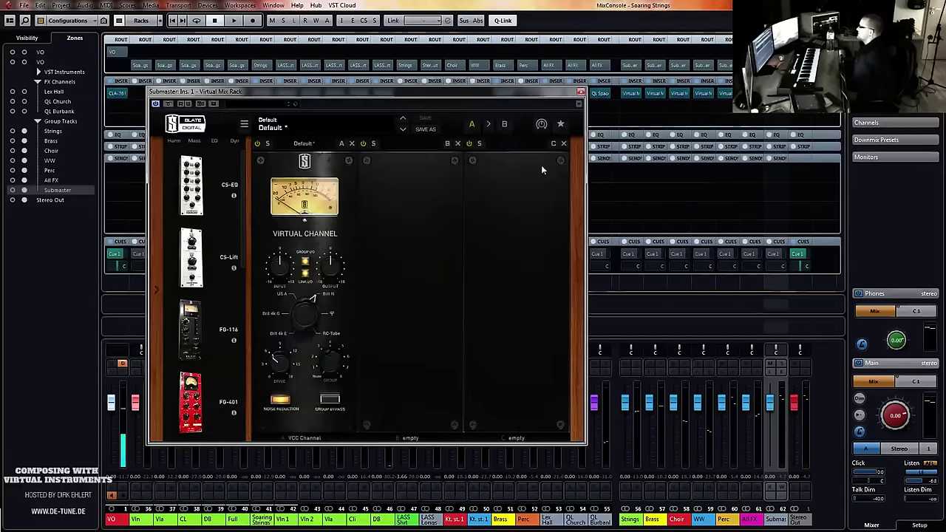
click(351, 144)
drag(240, 213, 341, 321)
drag(303, 315, 314, 285)
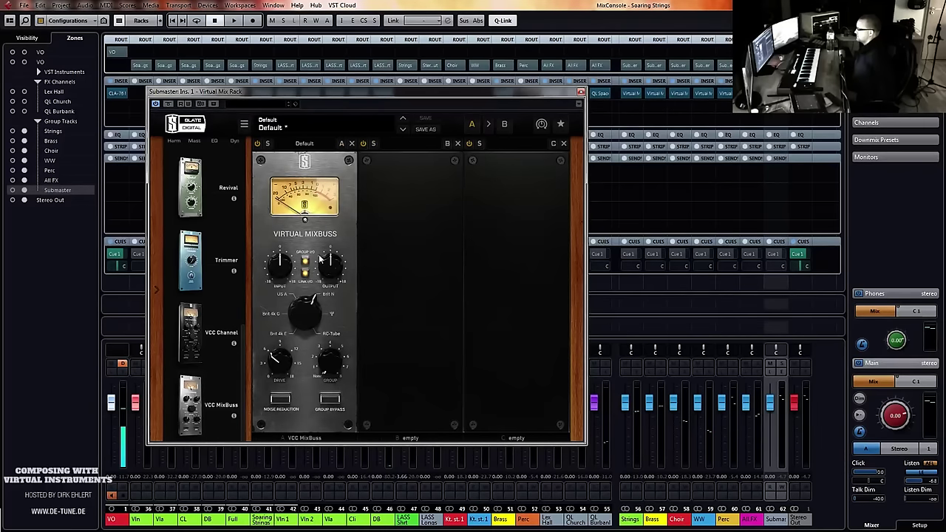
click(280, 399)
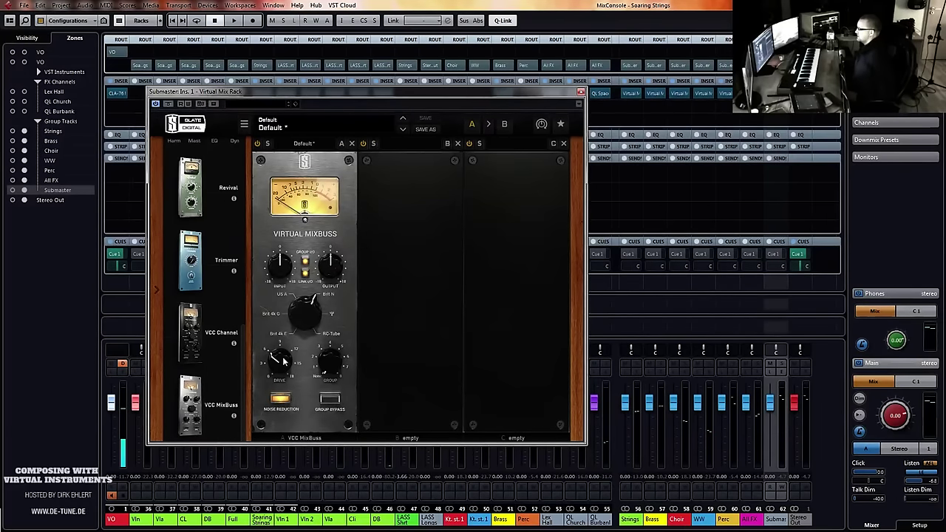
key(space)
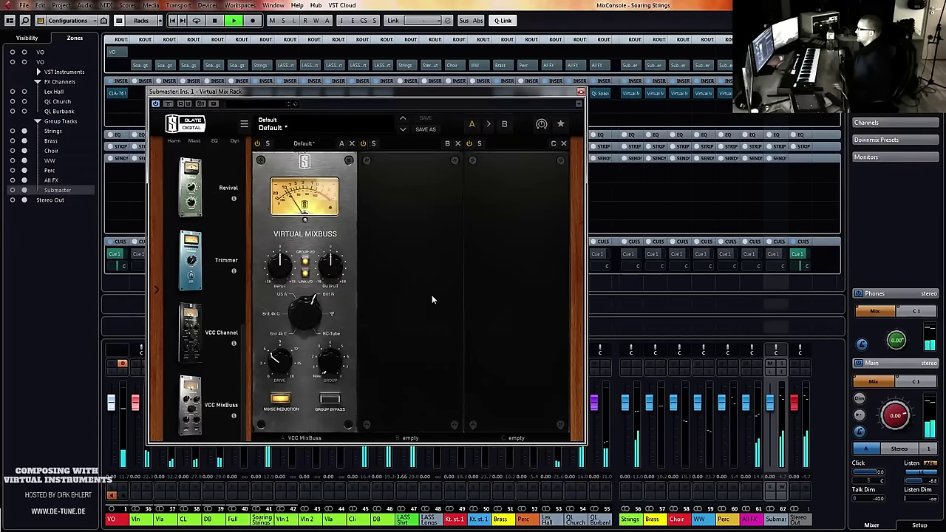
click(580, 92)
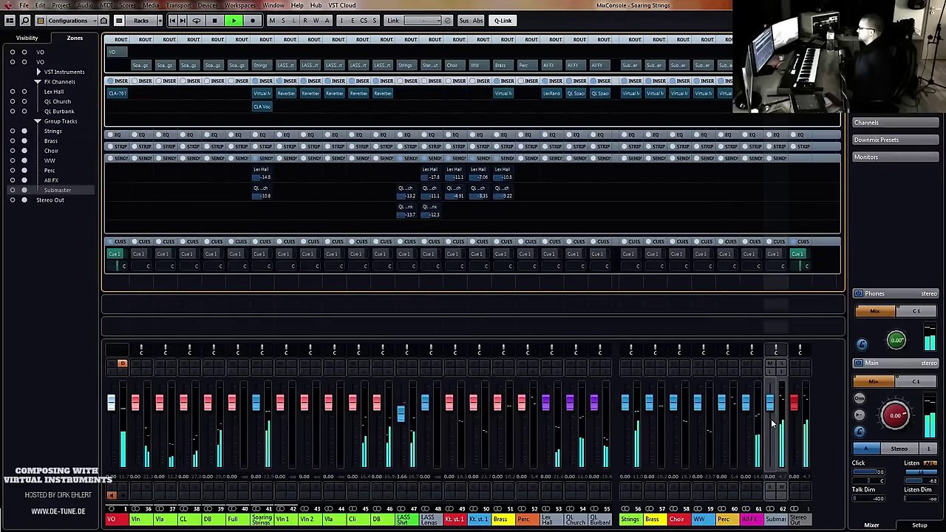
click(780, 110)
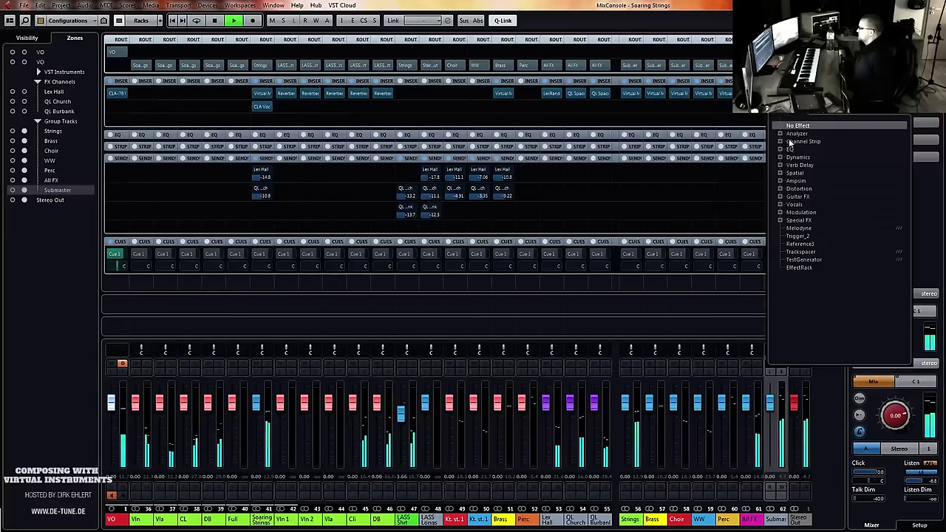
click(780, 157)
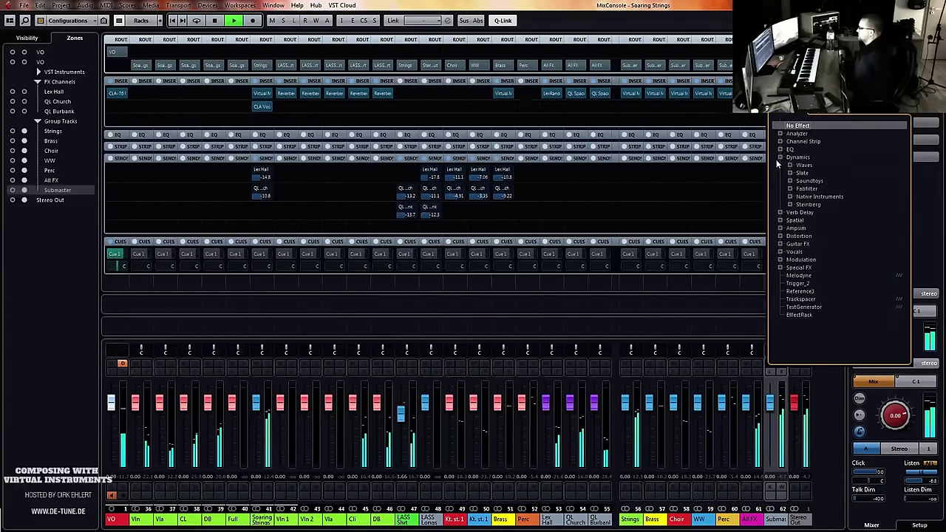
click(760, 154)
Stop playback and insert Slate's VBC Rack as the second insert on the Submaster channel
key(space)
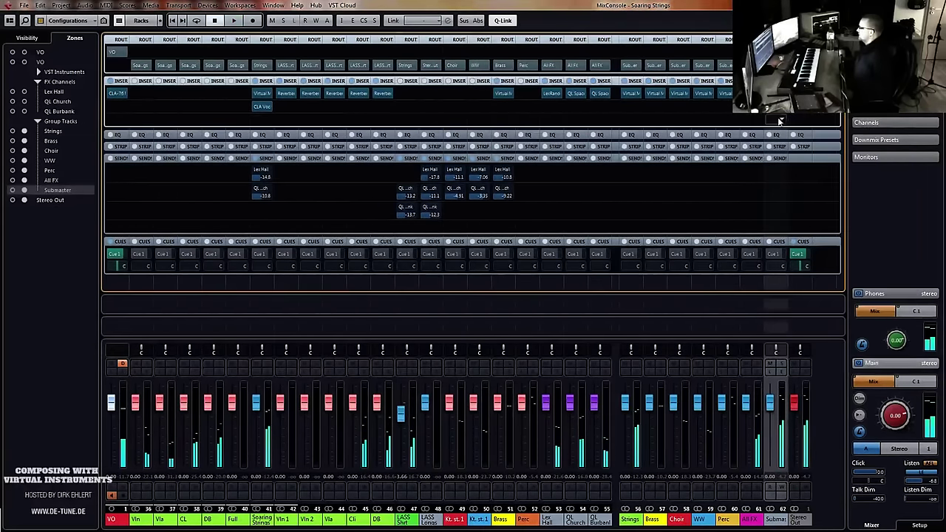
click(775, 121)
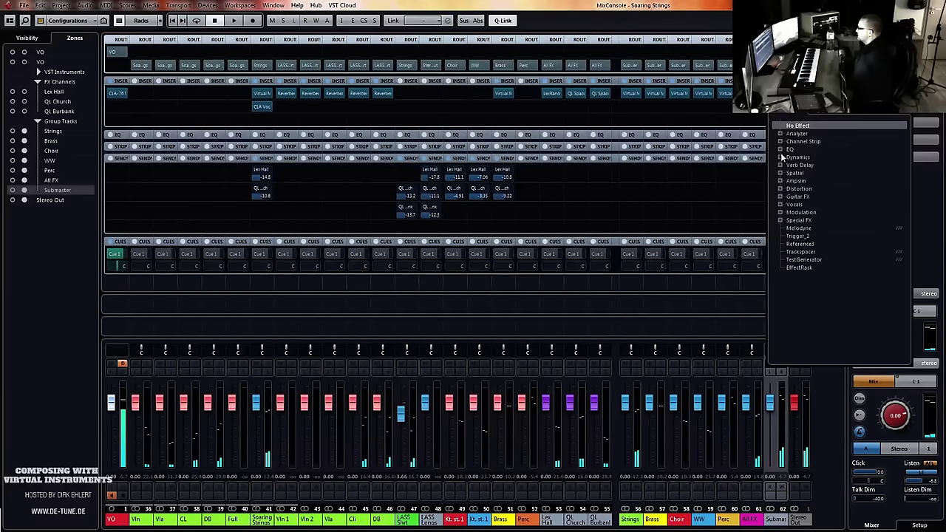
click(780, 157)
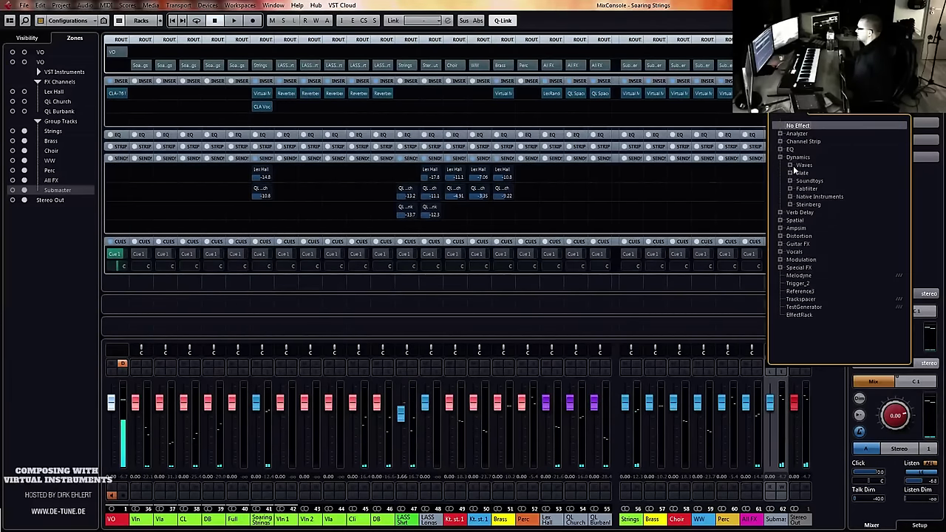
click(790, 172)
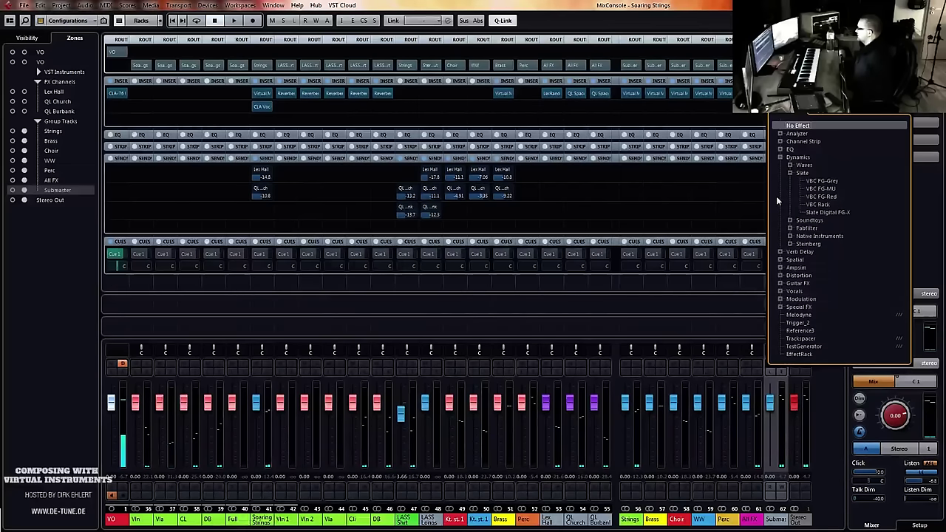
click(823, 212)
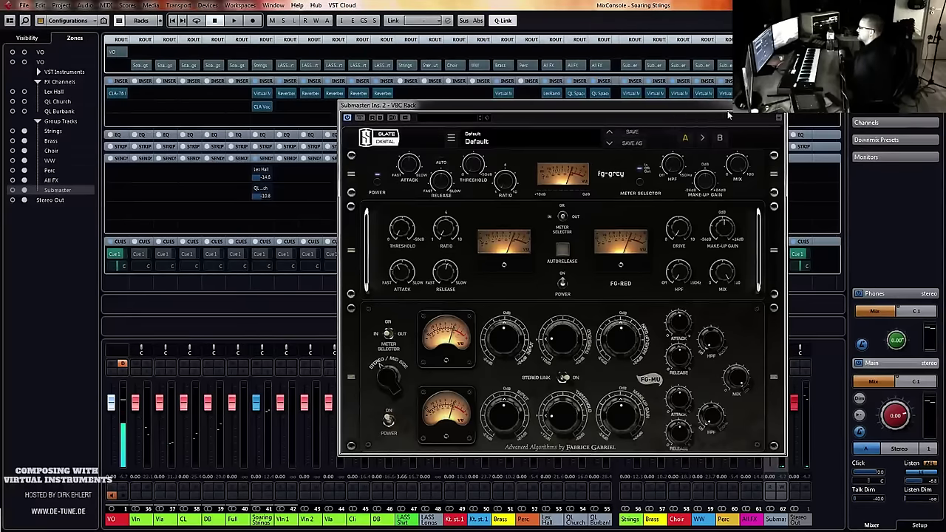
click(780, 106)
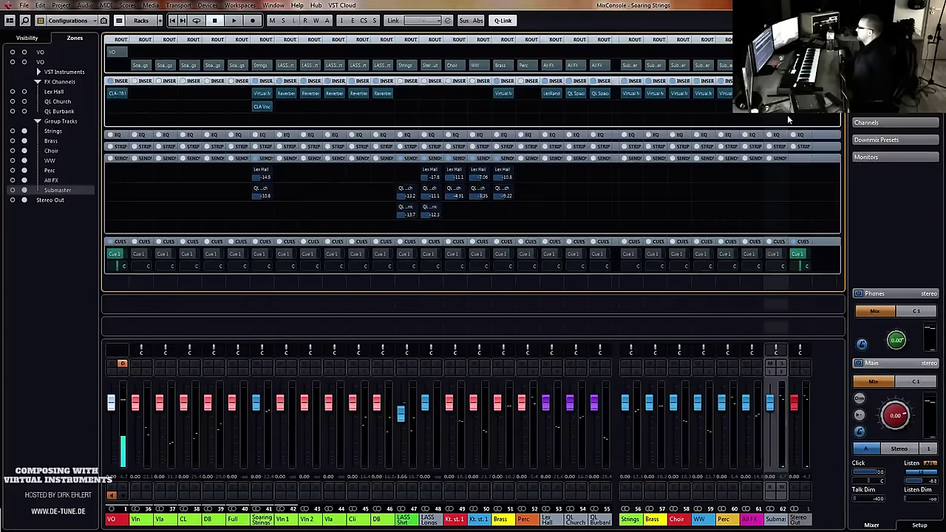
Open the Submaster's VBC Rack, play the arrangement and compare the sound with the effect bypassed and active
click(776, 106)
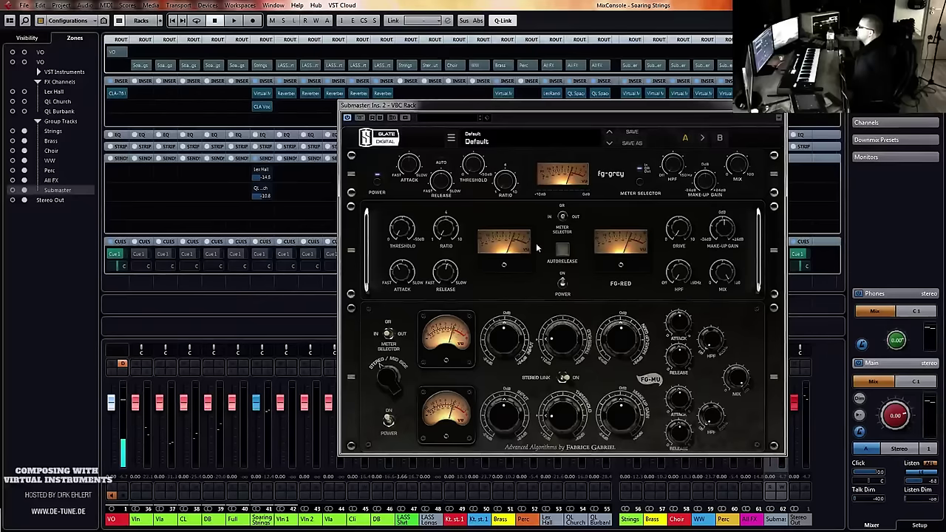
click(777, 105)
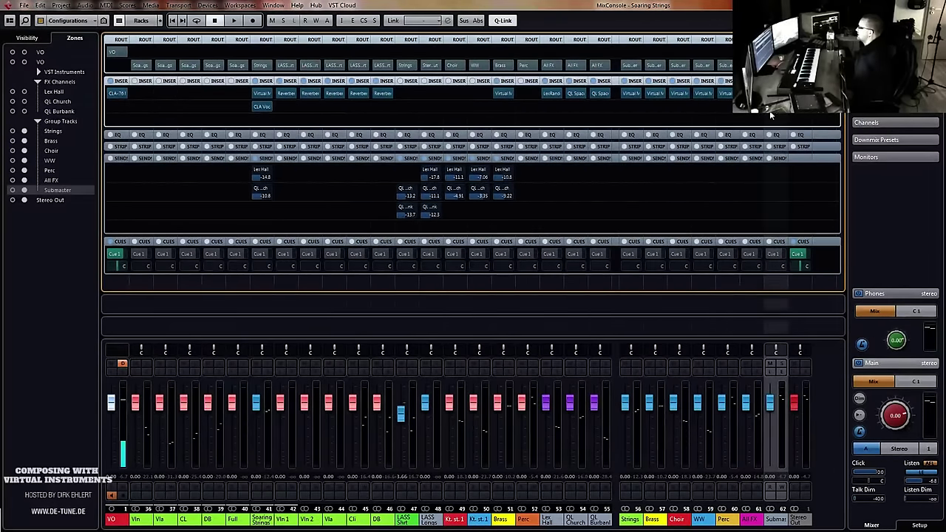
click(772, 108)
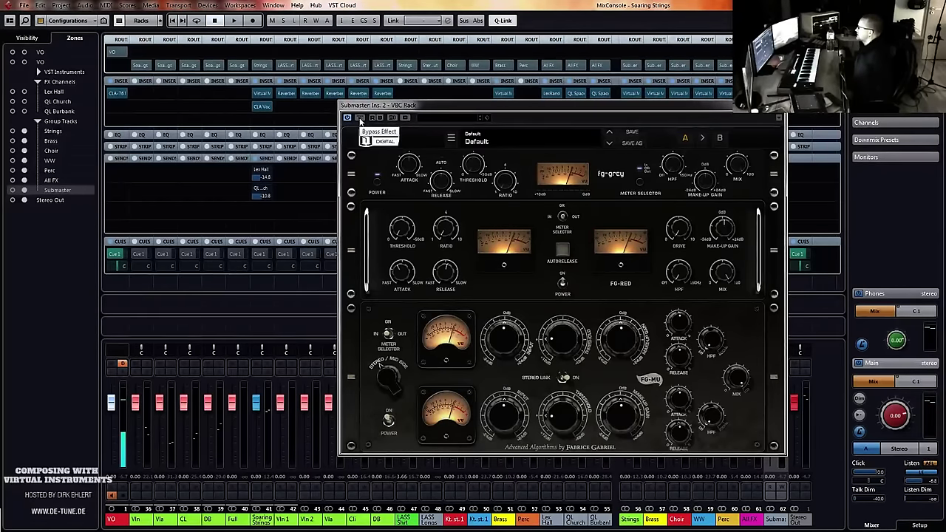
key(space)
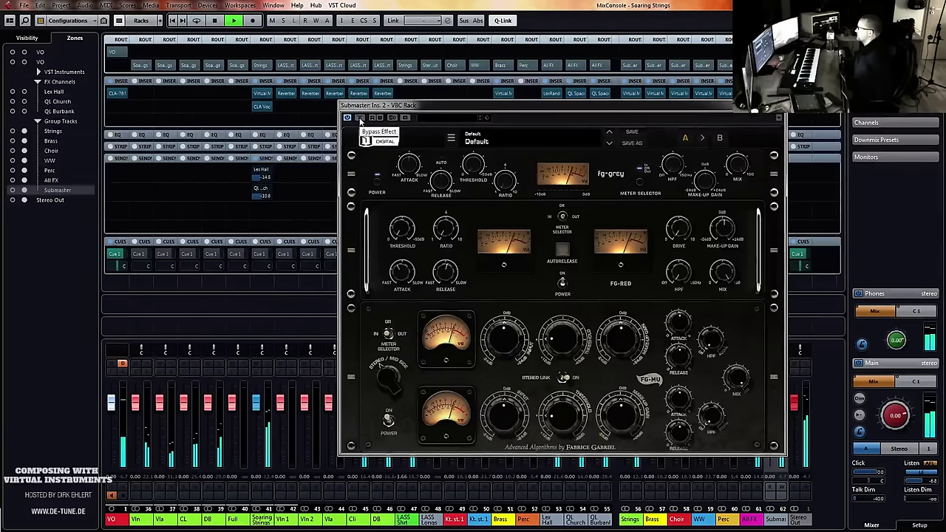
click(360, 118)
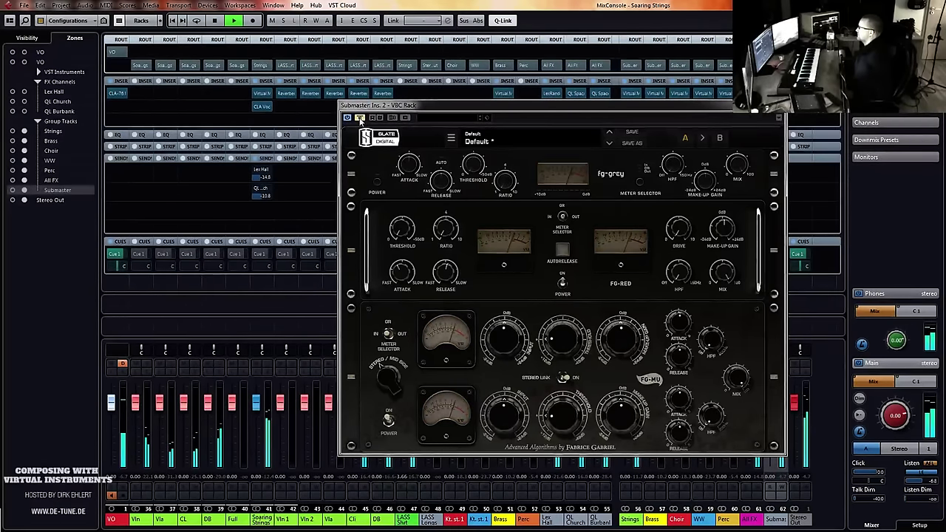
click(360, 119)
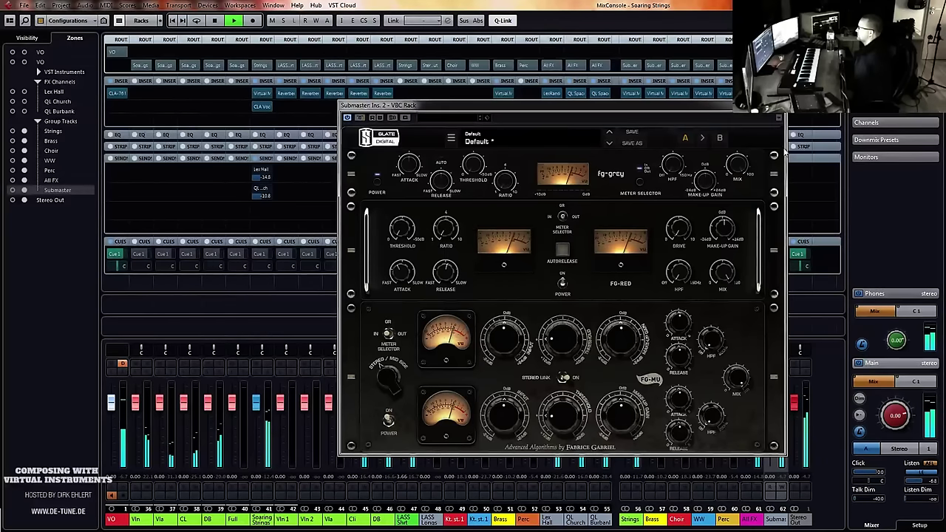
Close the VBC Rack, lower the Tikitaka Jazzbrush instrument's volume in the percussion Kontakt, and stop playback
click(779, 117)
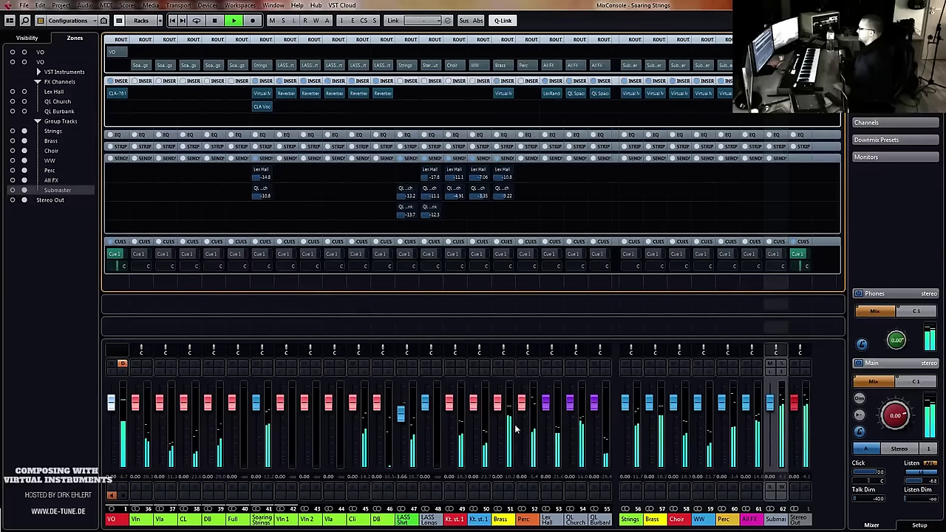
click(537, 371)
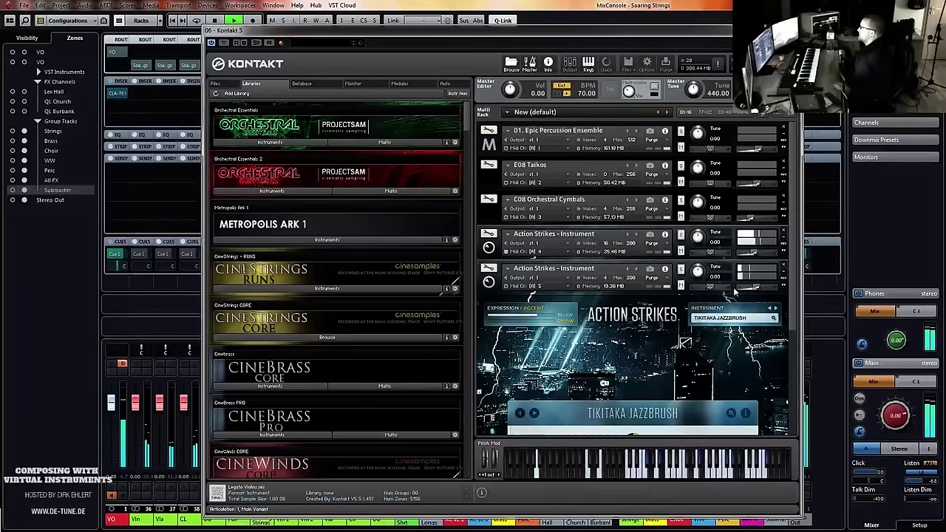
drag(755, 287, 721, 289)
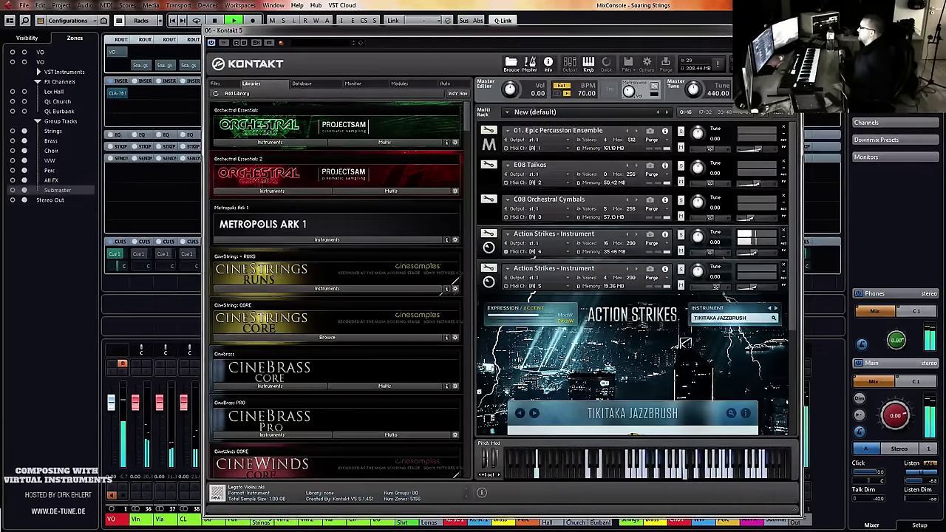
click(794, 30)
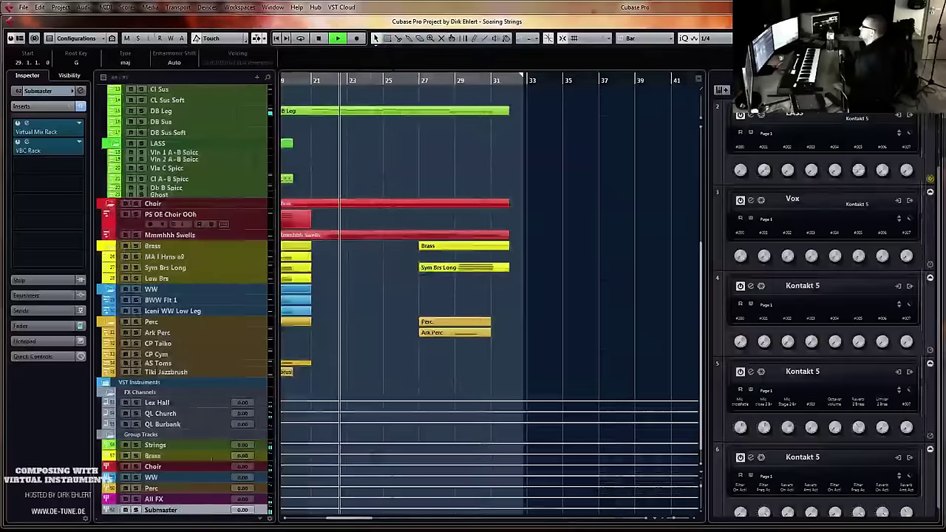
drag(945, 34, 436, 0)
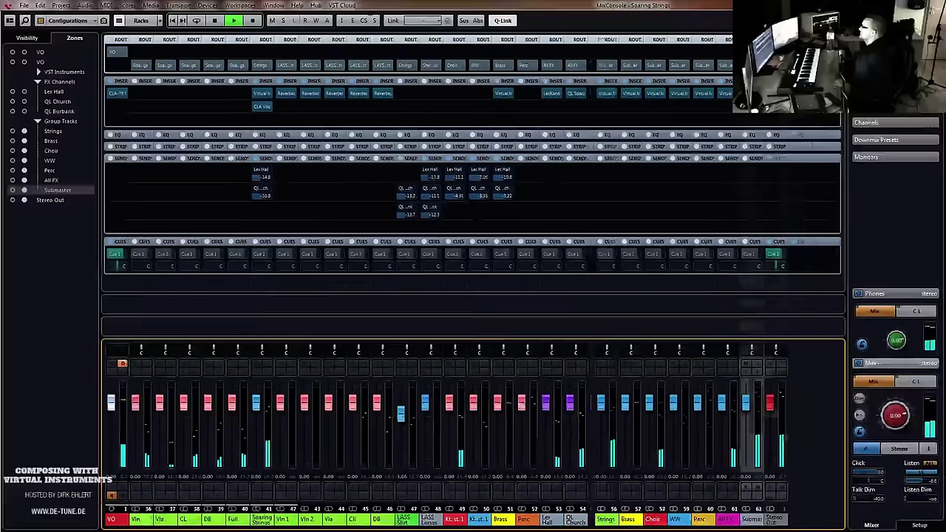
key(space)
Insert TRackS3 Prog EQ 1A in the Submaster's third insert slot
click(783, 123)
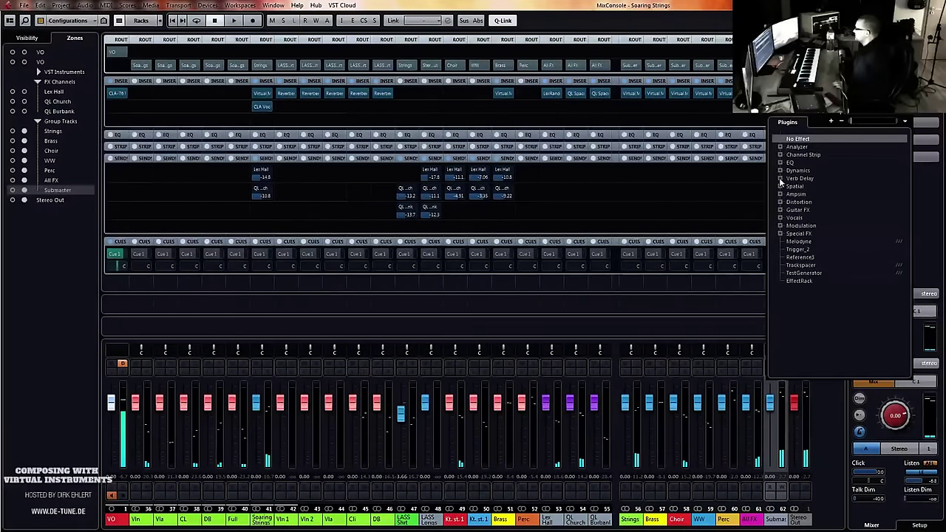
click(780, 163)
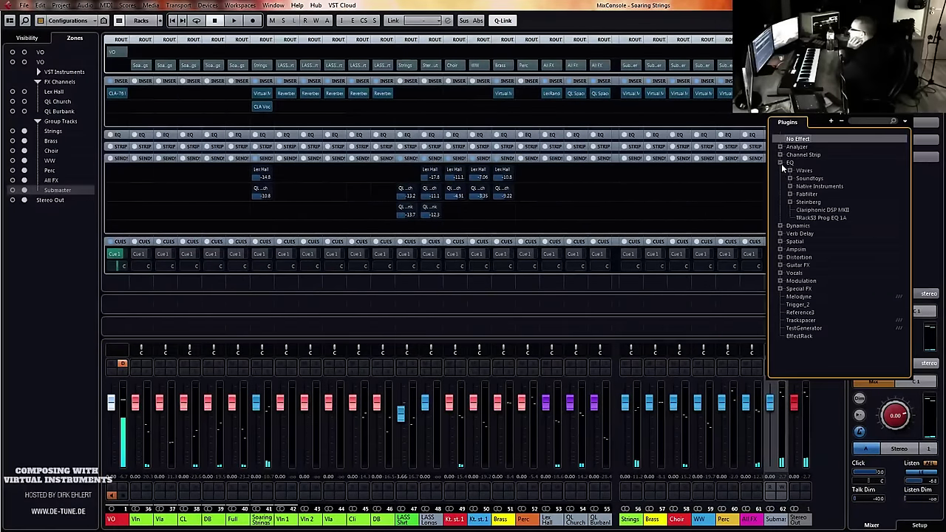
click(816, 218)
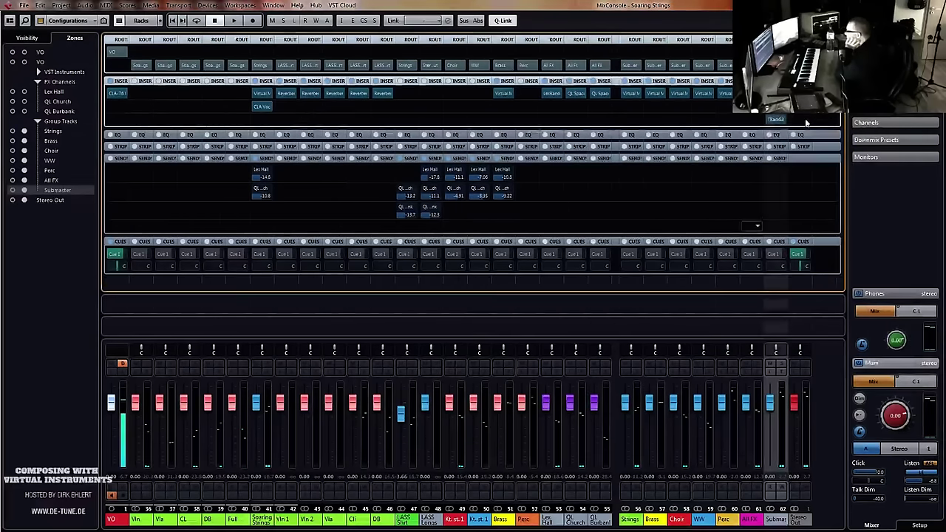
Load the Waves PuigTec EQP1A Stereo equalizer in the Submaster's third insert slot
click(778, 121)
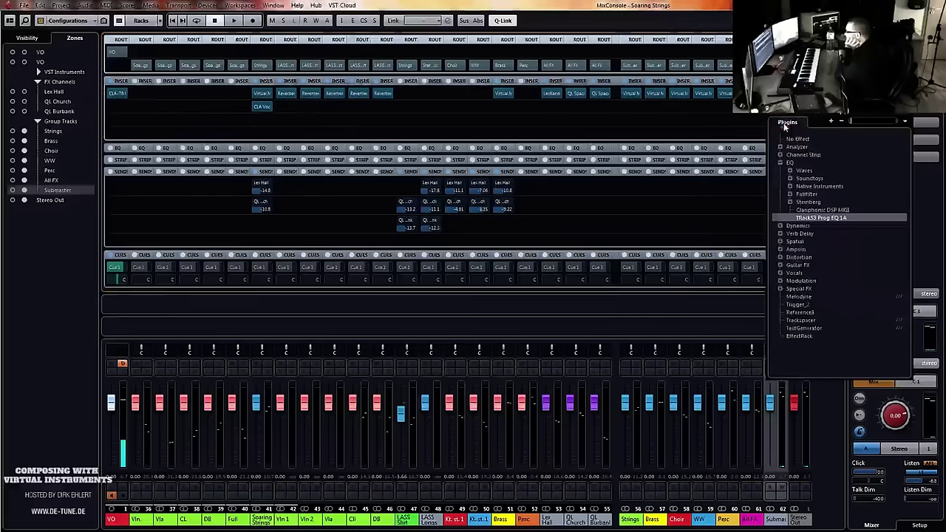
click(789, 170)
click(824, 265)
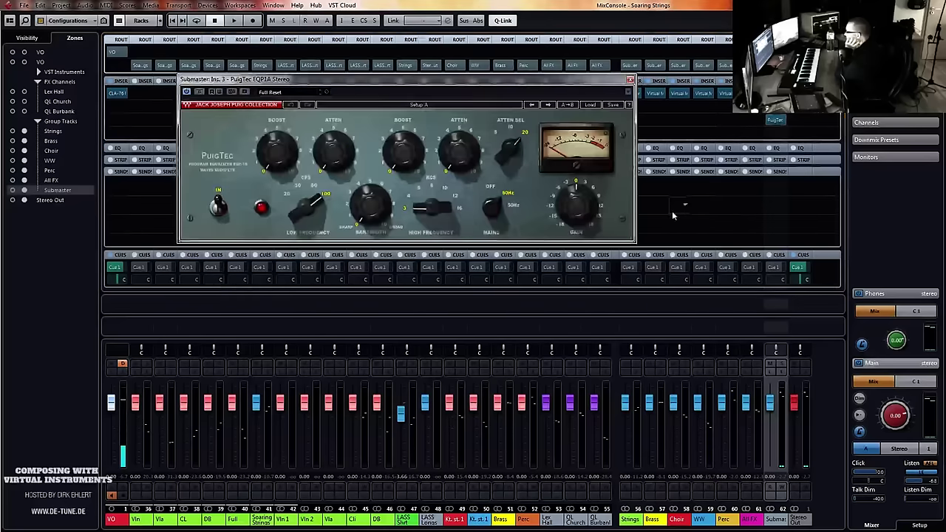
In the PuigTec EQP1A, switch Mains off, set the high frequency to 12 and its boost to about 1.3, and close it
click(490, 206)
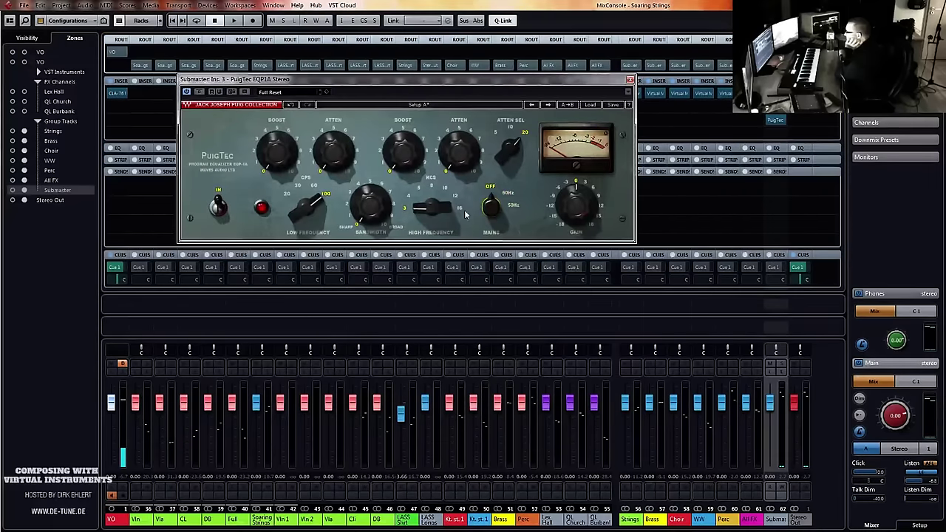
drag(432, 207, 431, 214)
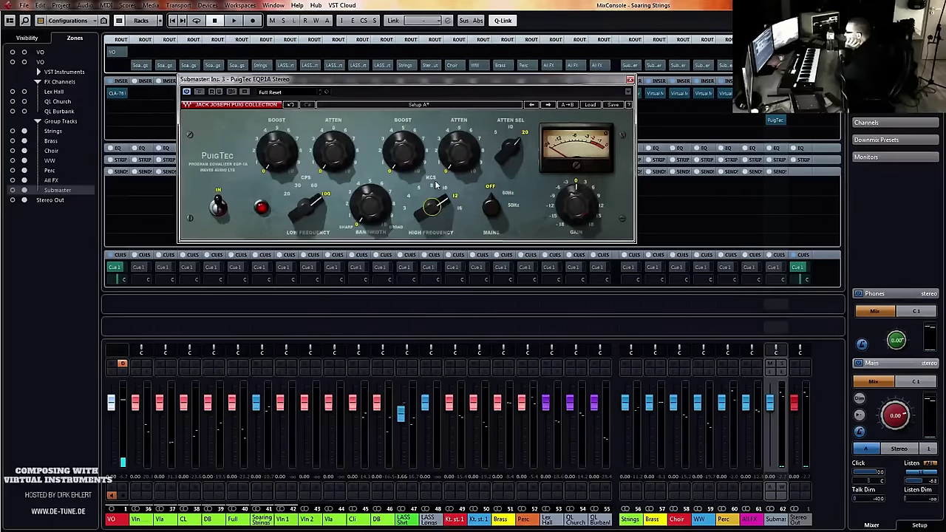
drag(400, 158, 401, 146)
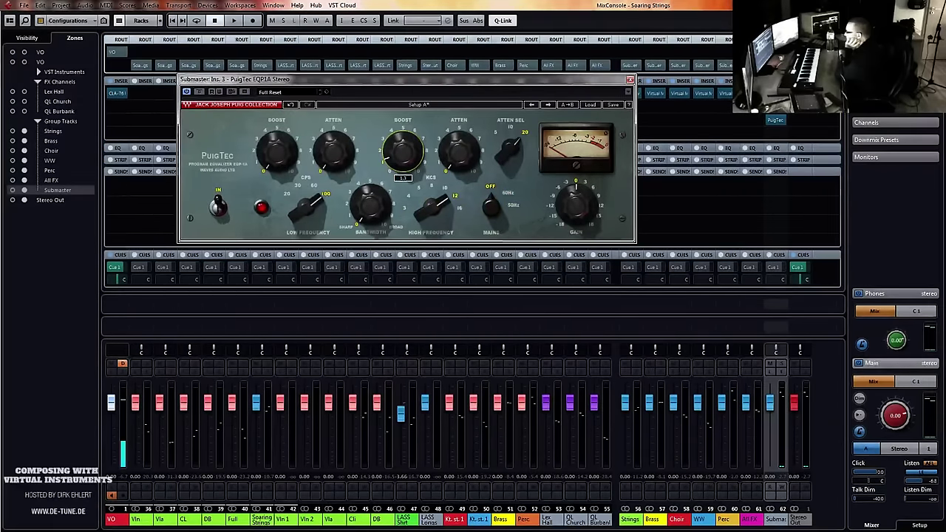
click(630, 79)
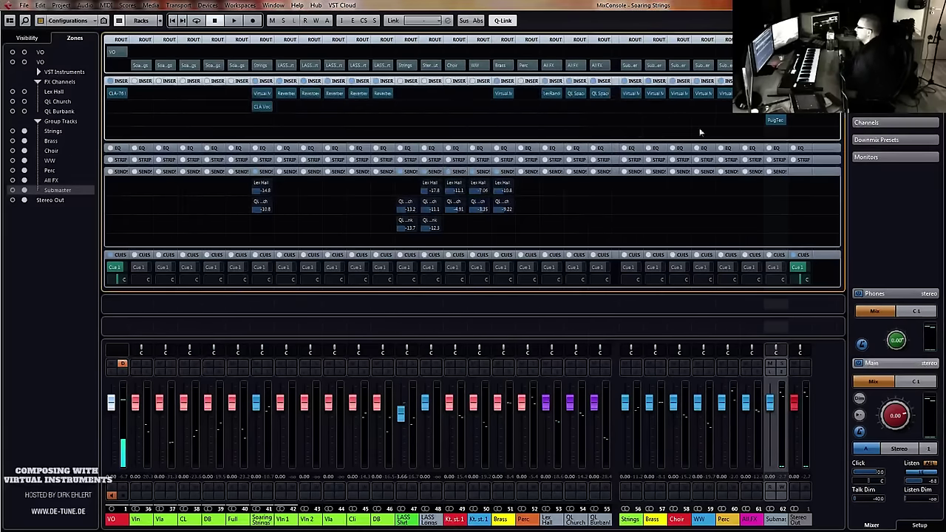
Insert the Waves CLA-2A Stereo compressor as the Submaster's fourth insert, set Analog to Off and close it
click(775, 127)
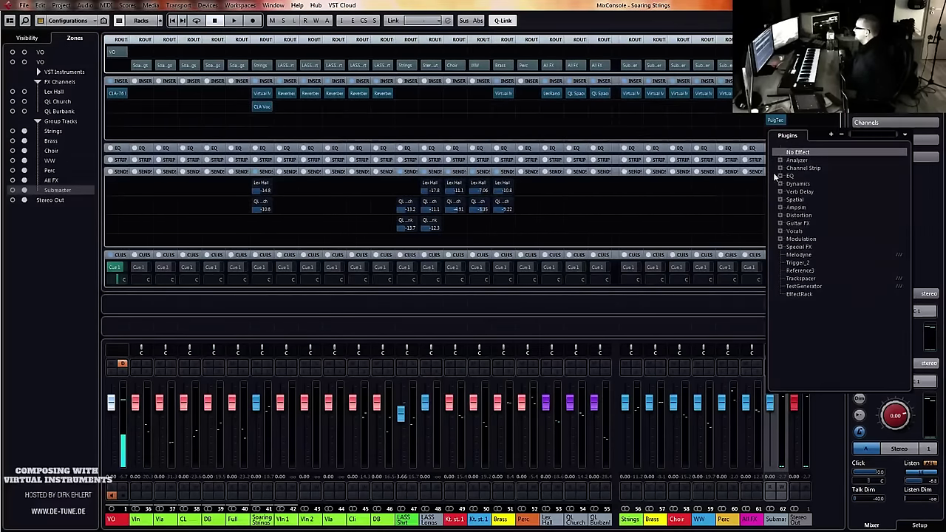
click(780, 183)
click(790, 192)
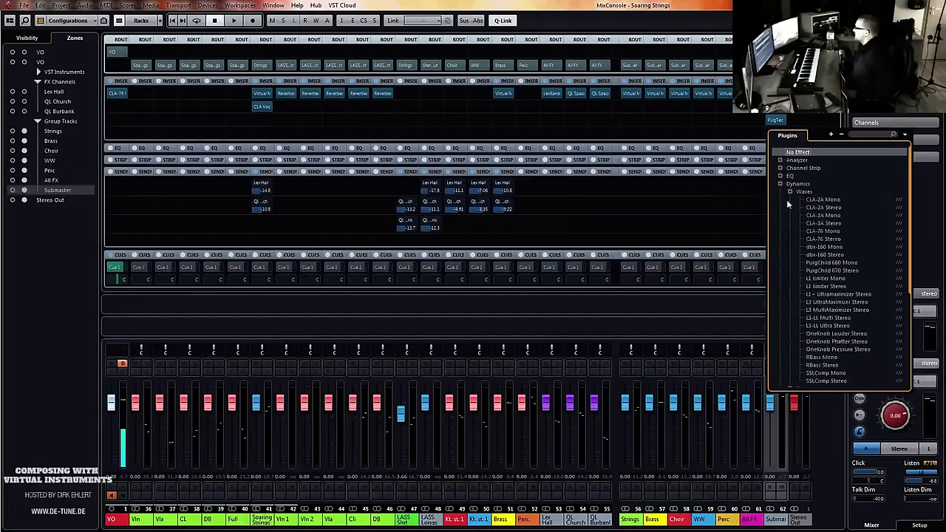
click(823, 208)
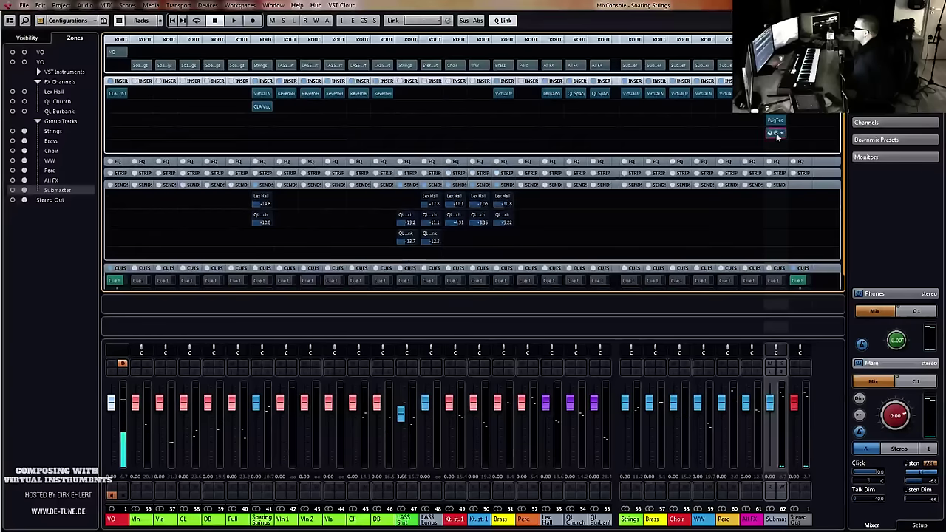
click(539, 322)
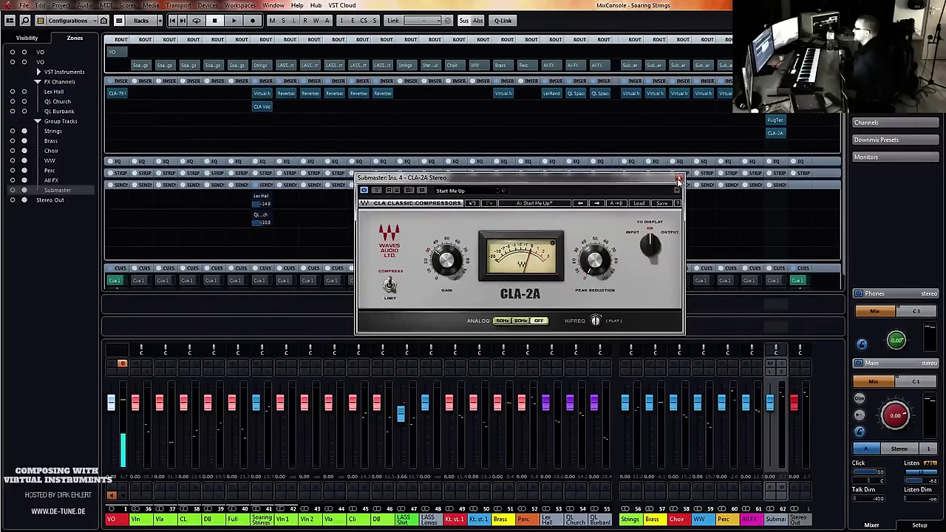
click(679, 179)
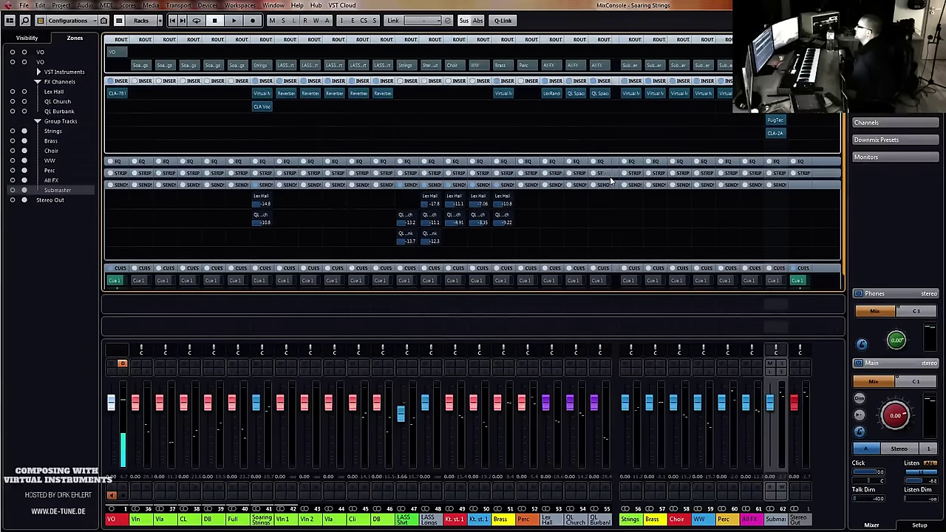
Insert the Waves L3-LL Multi Stereo maximizer as the Submaster's fifth insert and open it
click(775, 145)
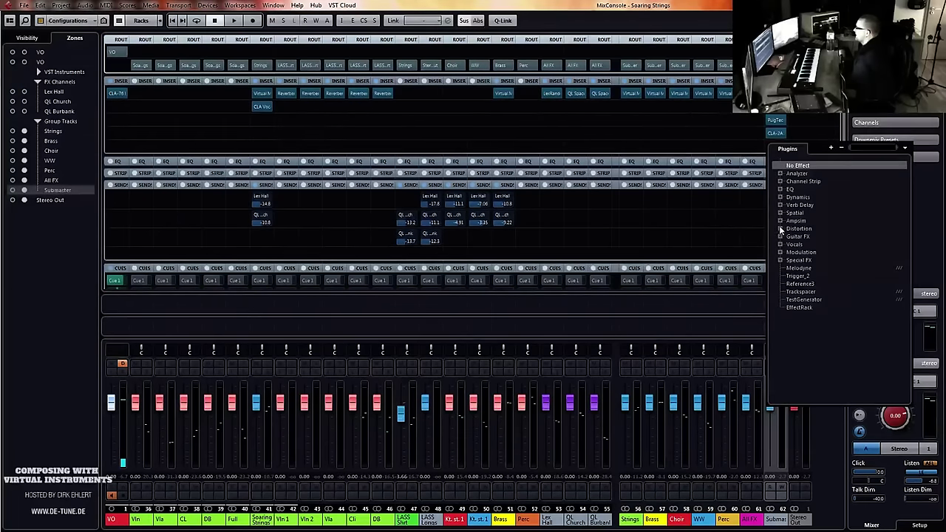
click(779, 196)
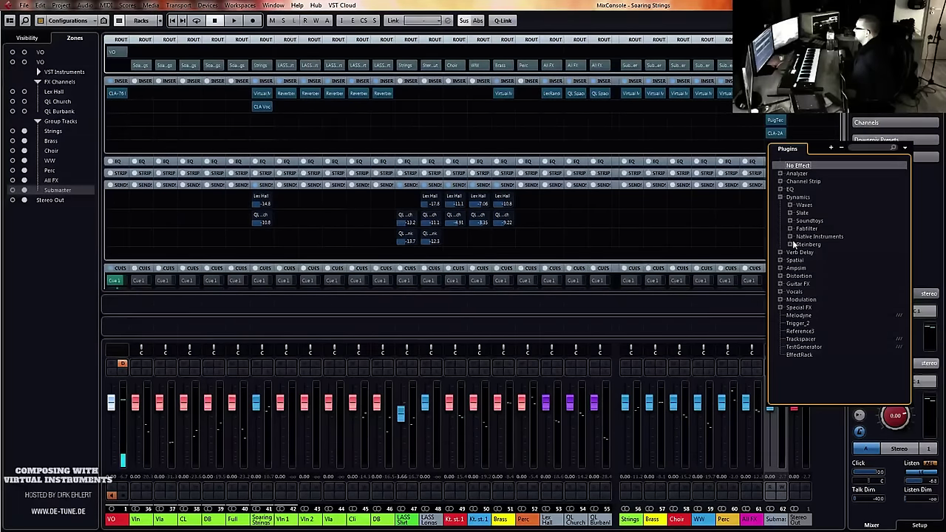
click(790, 205)
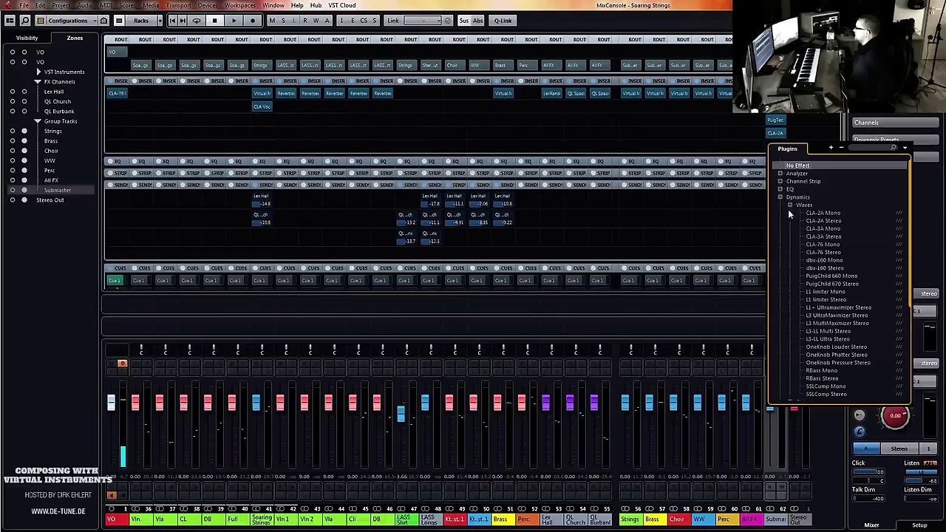
click(829, 330)
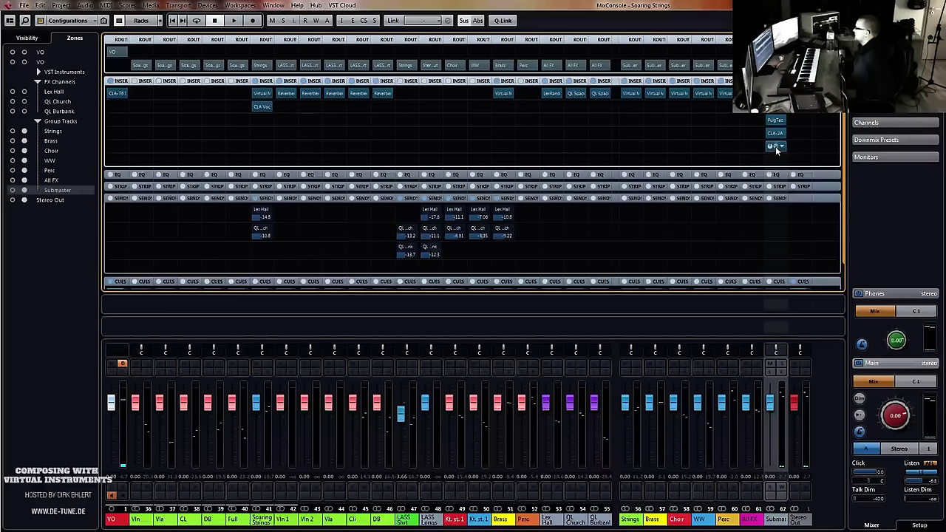
click(775, 146)
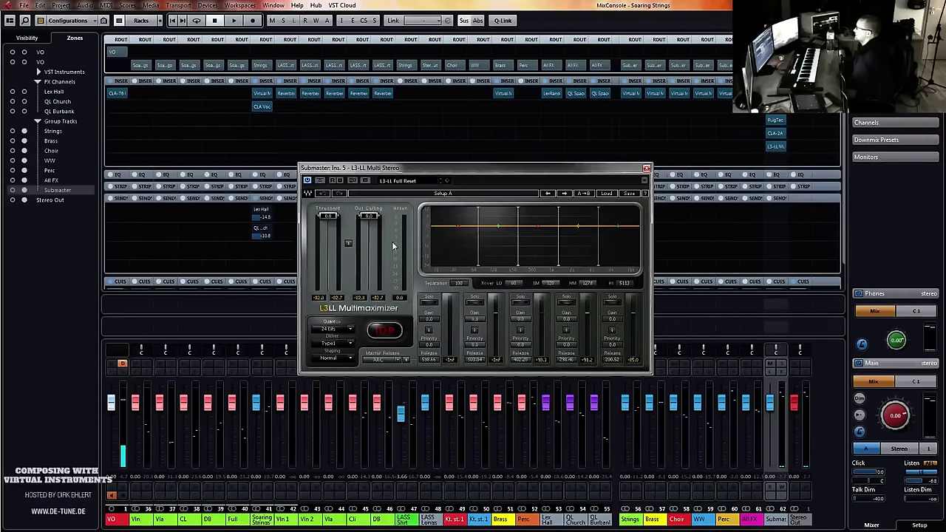
Set the L3-LL Multimaximizer's output ceiling to -0.2 and its threshold to -2.5, and close it
drag(379, 223, 379, 226)
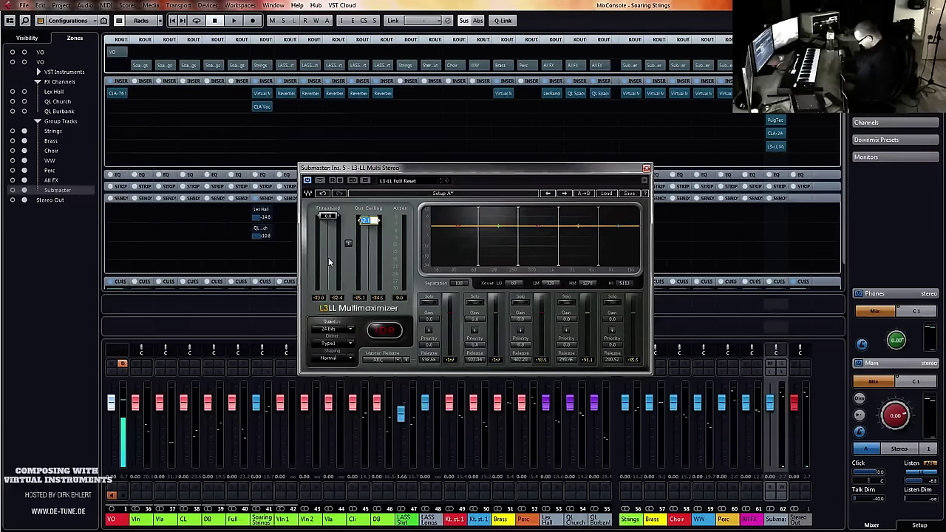
text(-2)
key(Return)
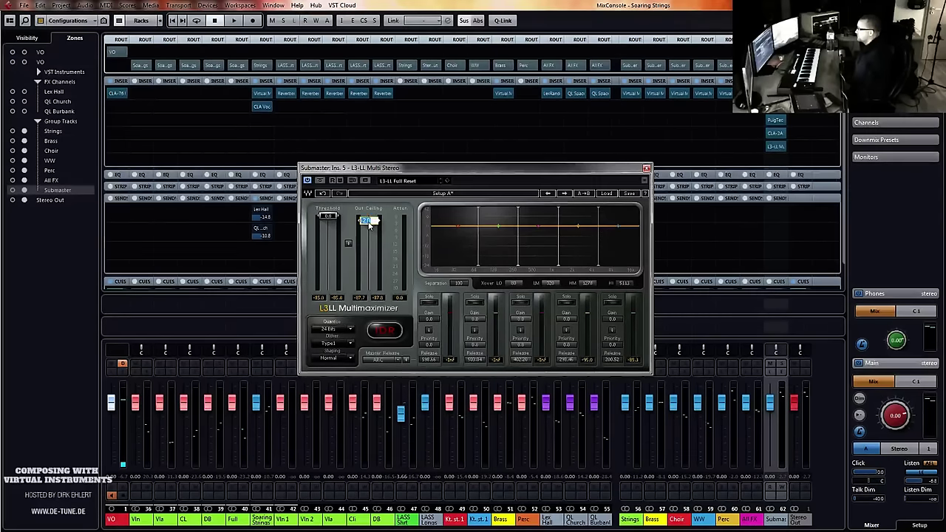
text(-)
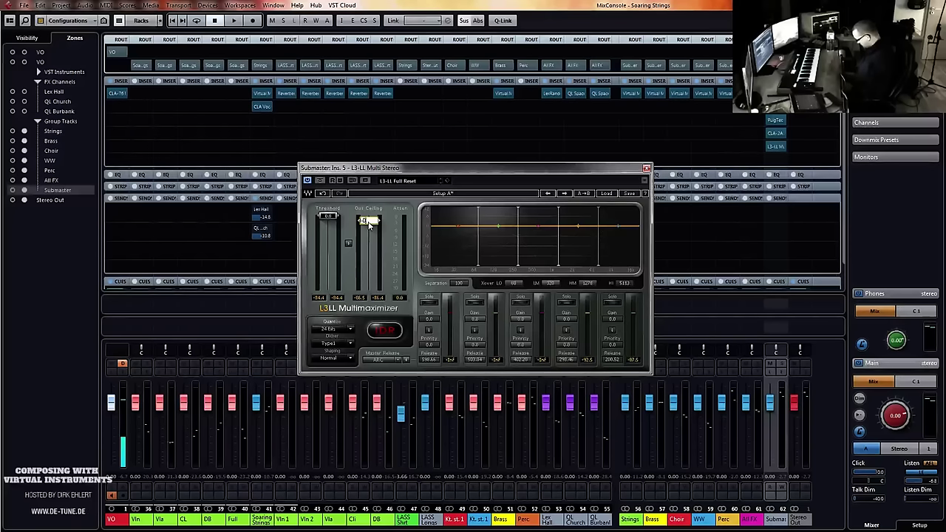
key(Return)
drag(326, 215, 326, 222)
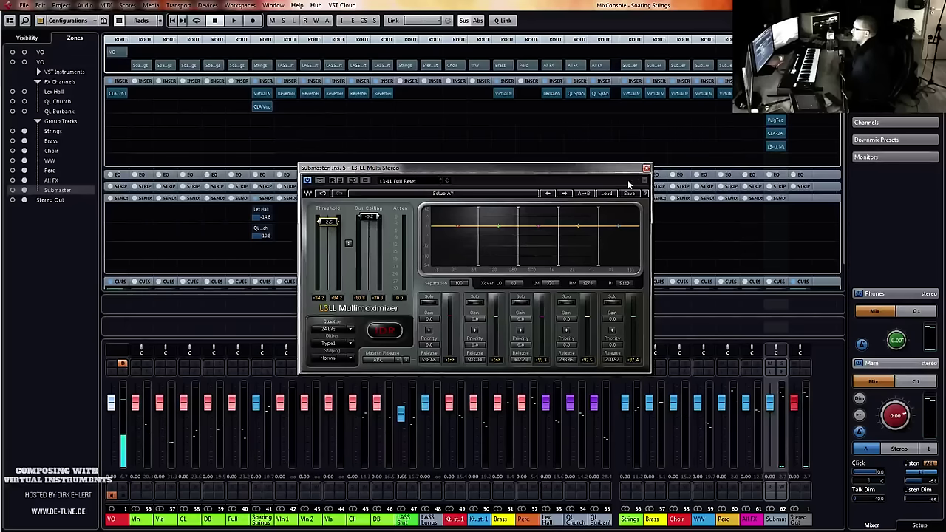
click(647, 169)
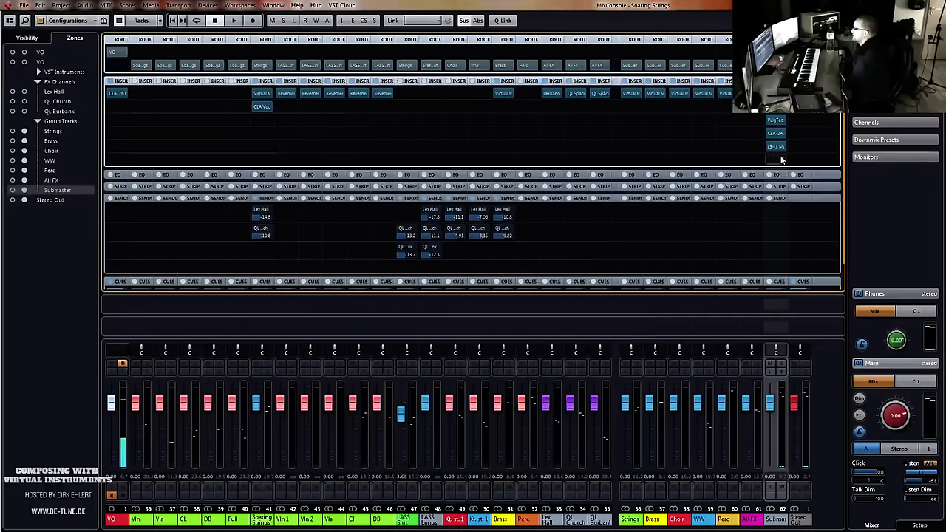
Insert FabFilter Pro-L as the Submaster's sixth insert
click(782, 160)
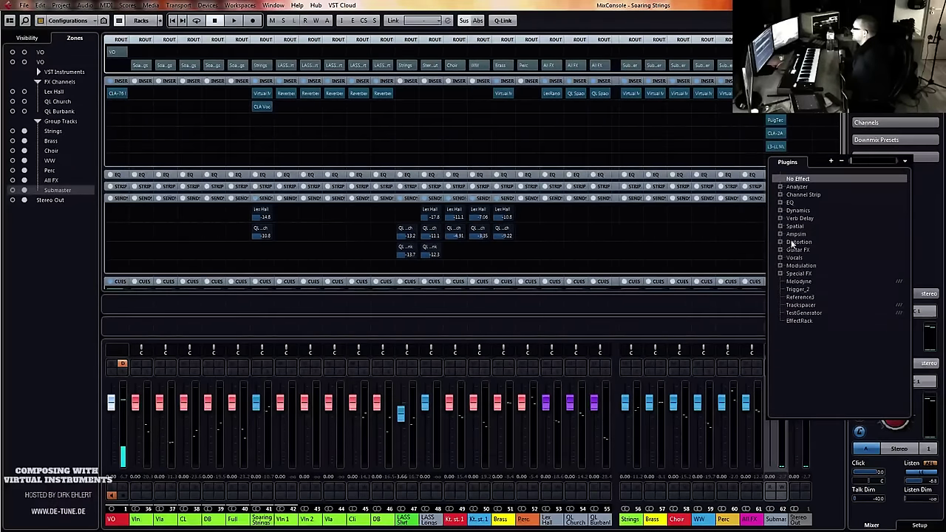
click(781, 211)
click(790, 241)
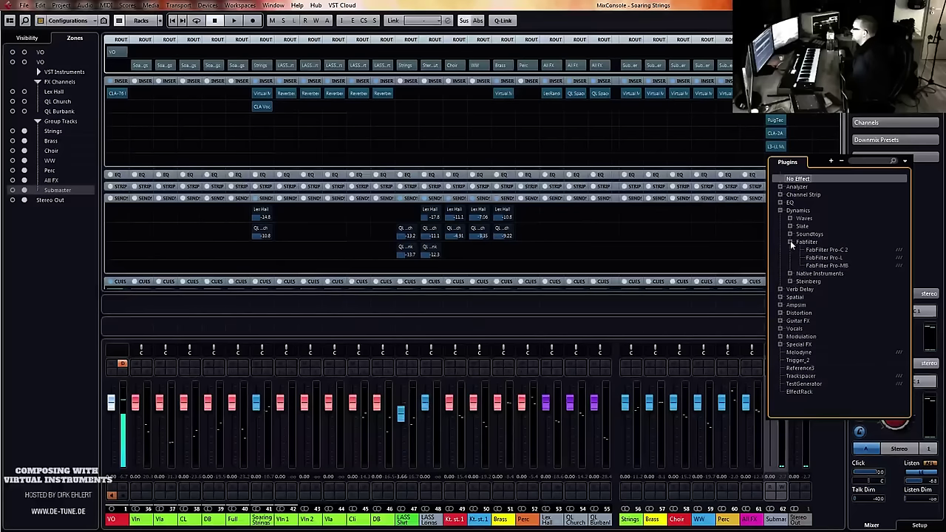
click(838, 258)
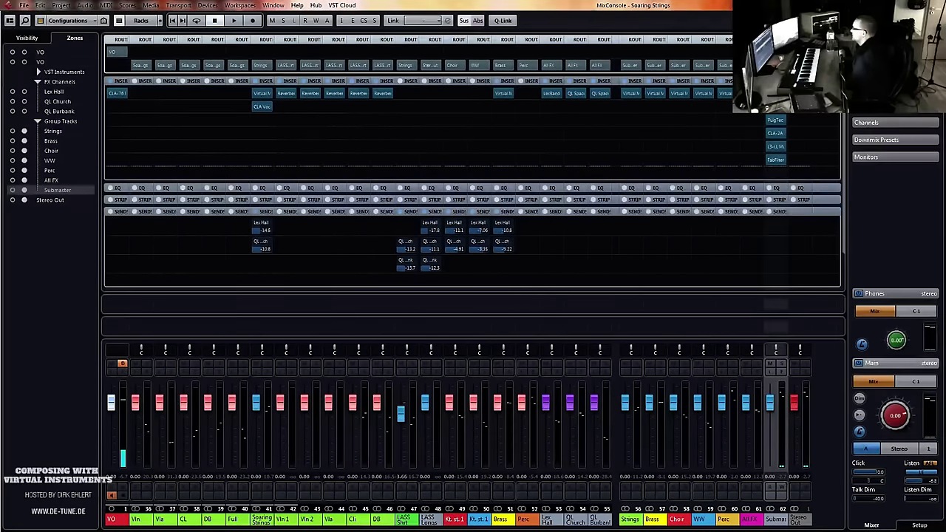
Load the Pro-L's acoustic "Film Score - Gentle" preset and raise its gain to +3.0
click(586, 105)
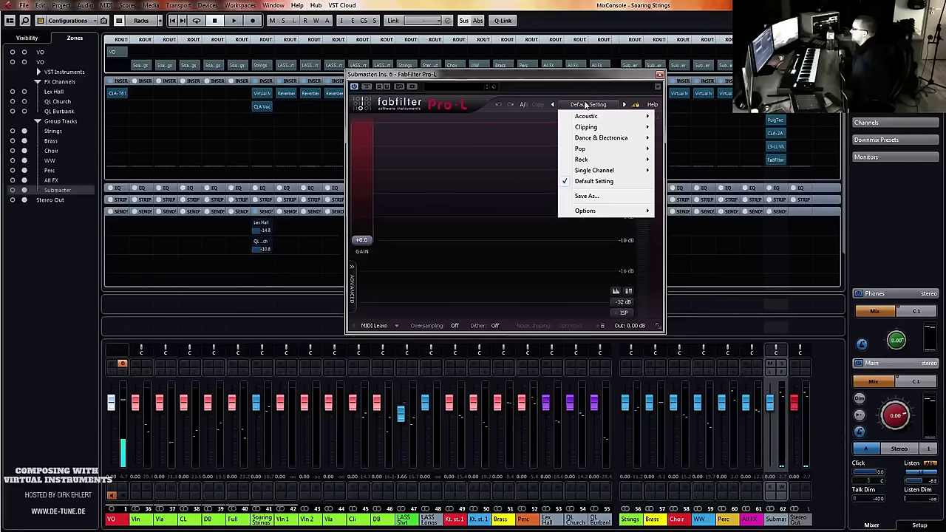
mouse_move(589, 116)
click(680, 116)
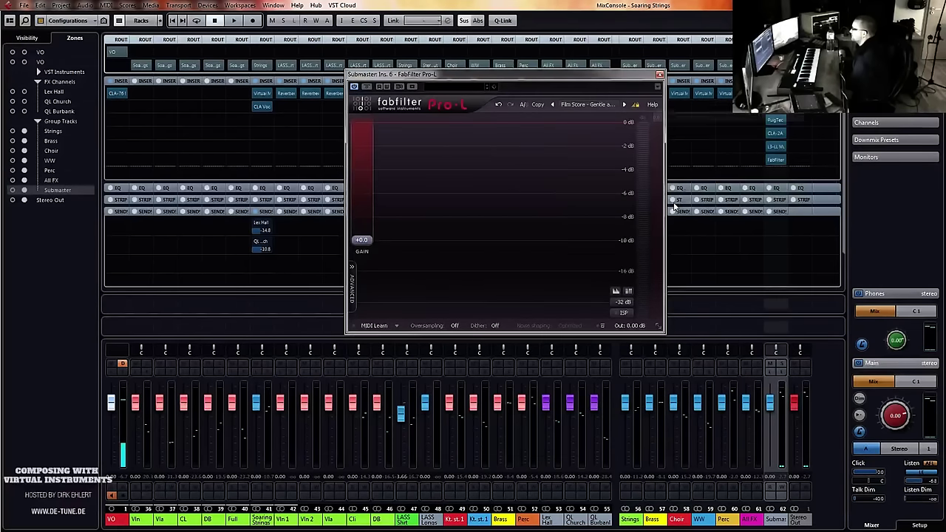
drag(363, 242, 370, 229)
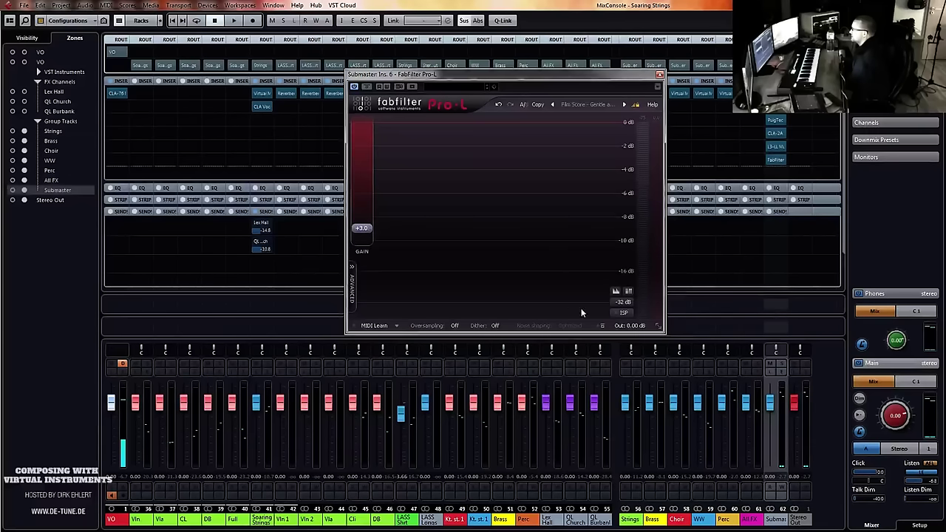
Set the Pro-L's output level to about -0.34 dB and close the plug-in window
click(629, 327)
drag(639, 313, 647, 306)
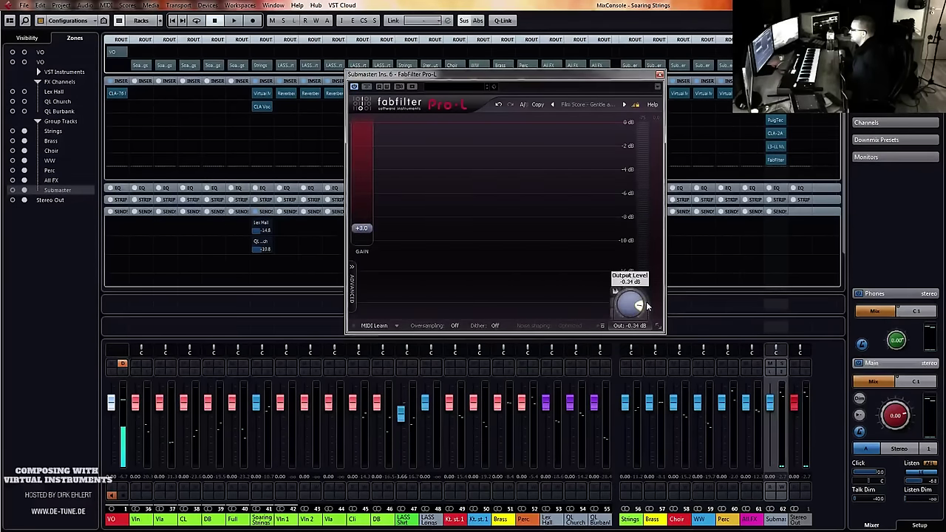
click(660, 74)
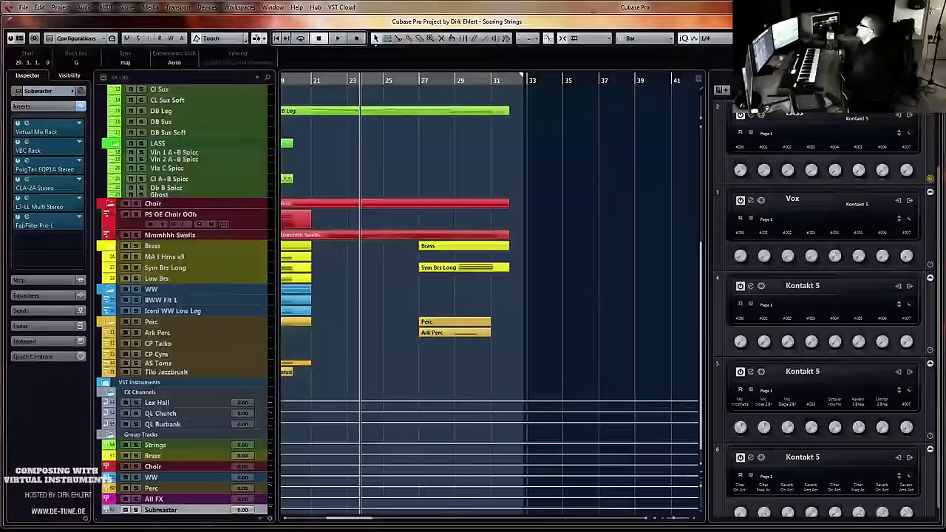
Deselect the Submaster track, return the project cursor to the start of the piece and turn on cycle playback
click(612, 245)
key(g)
key(g)
key(g)
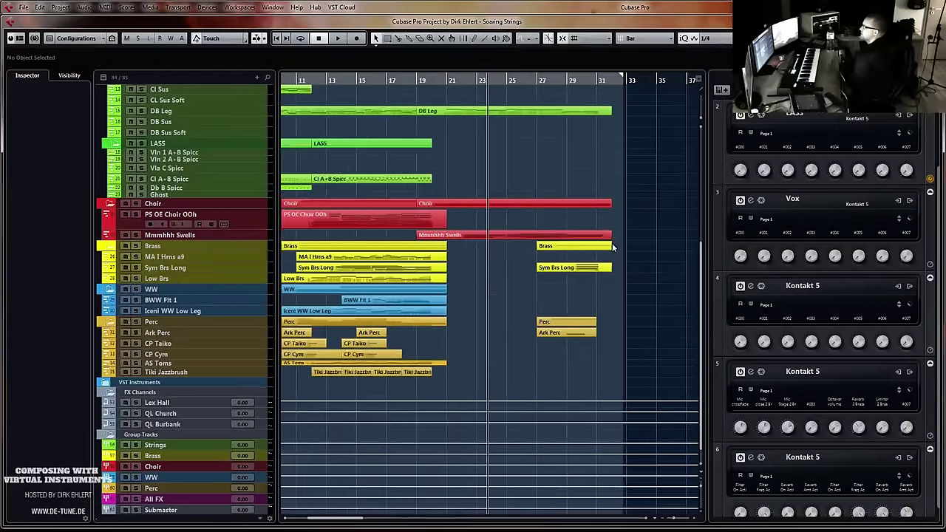
key(Home)
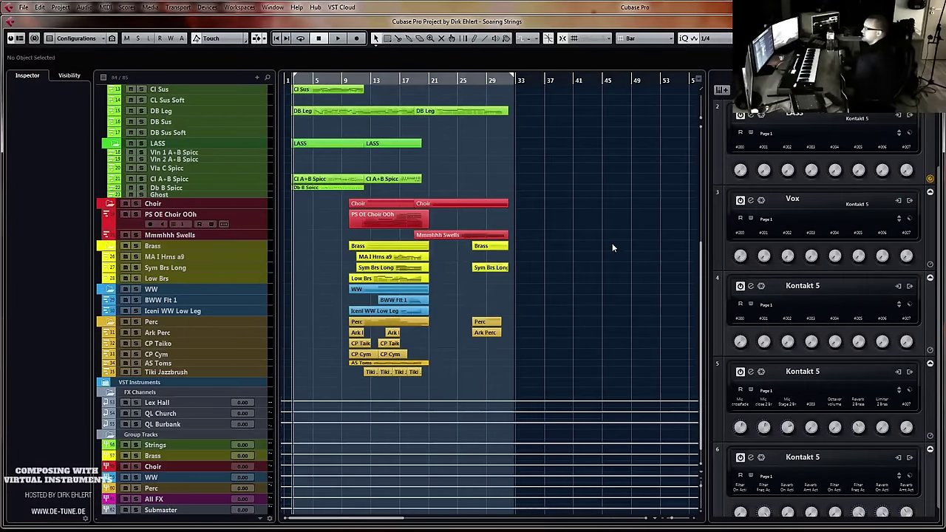
key(h)
key(h)
key(h)
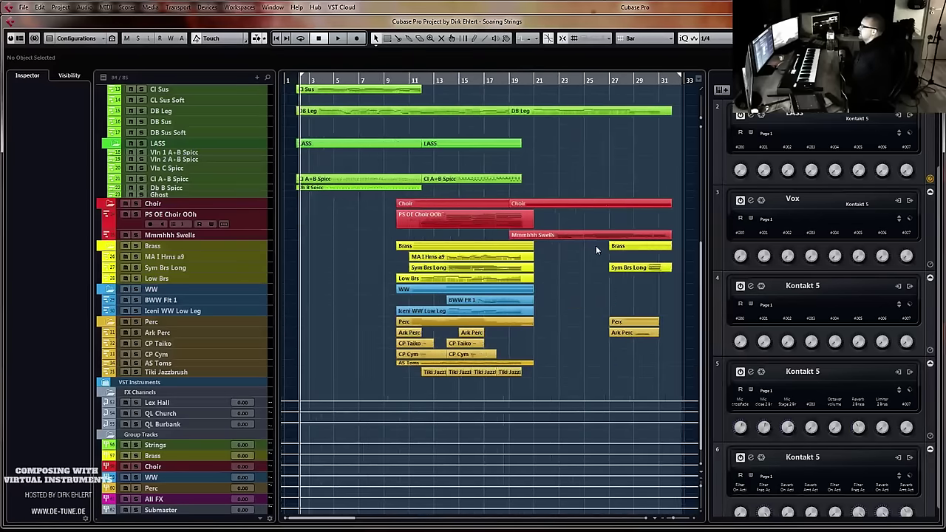
key(g)
key(KP_Divide)
Reduce the heights of the Chord Track, Vln Leg, Vla Leg and Full Ens Soft tracks, and stop playback
scroll(405, 256, up, 6)
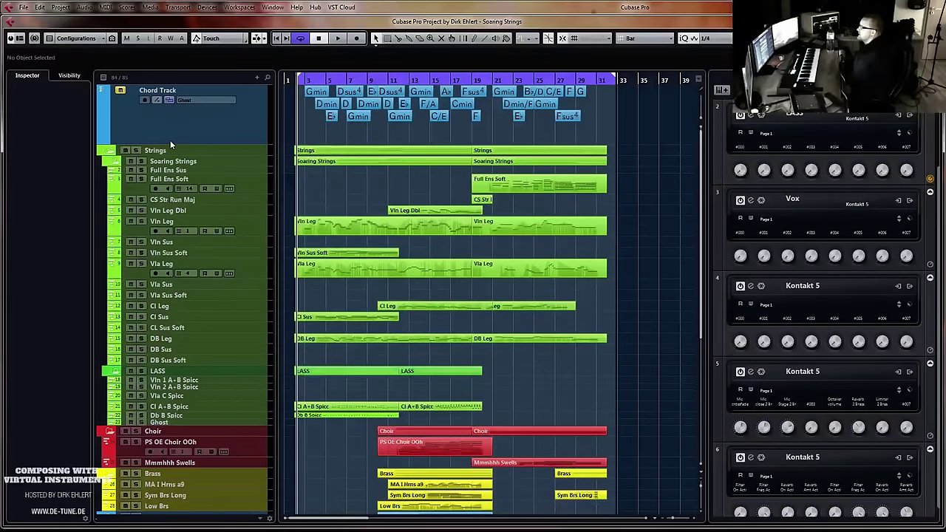
drag(170, 144, 174, 119)
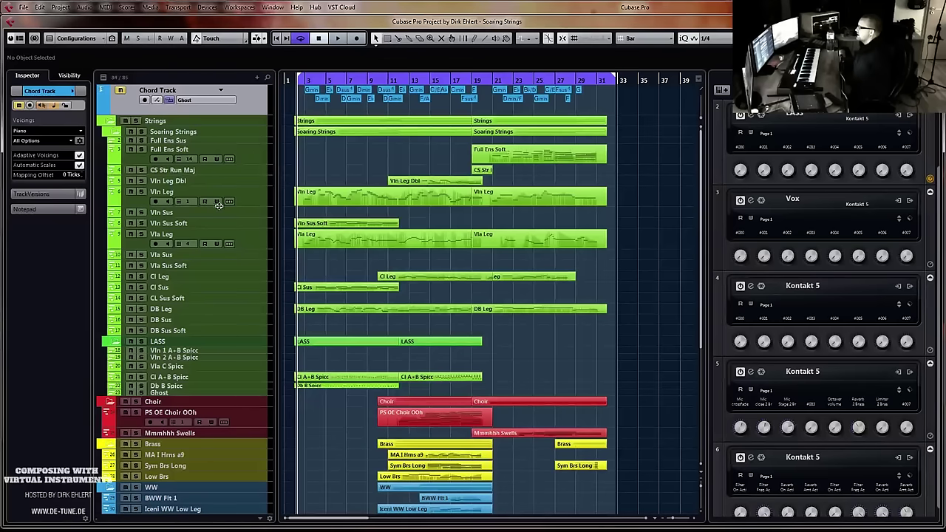
drag(247, 206, 252, 200)
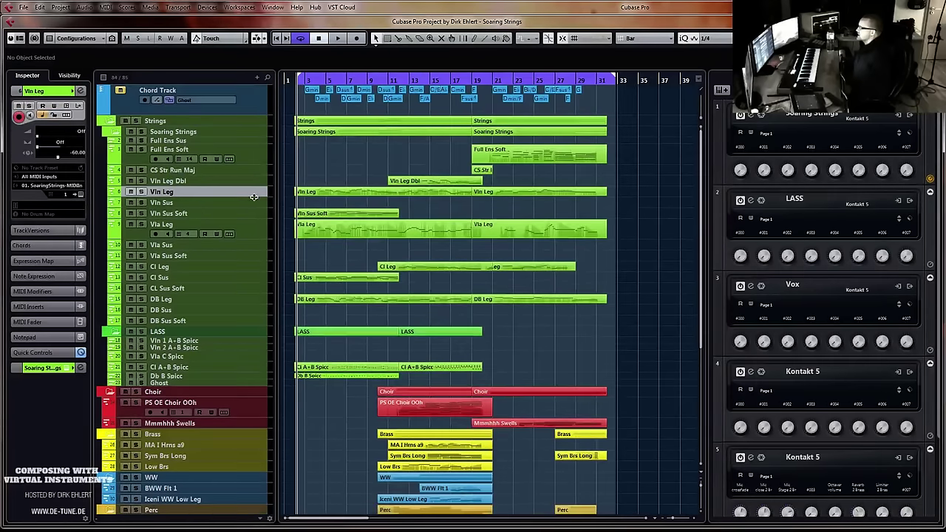
drag(250, 237, 260, 230)
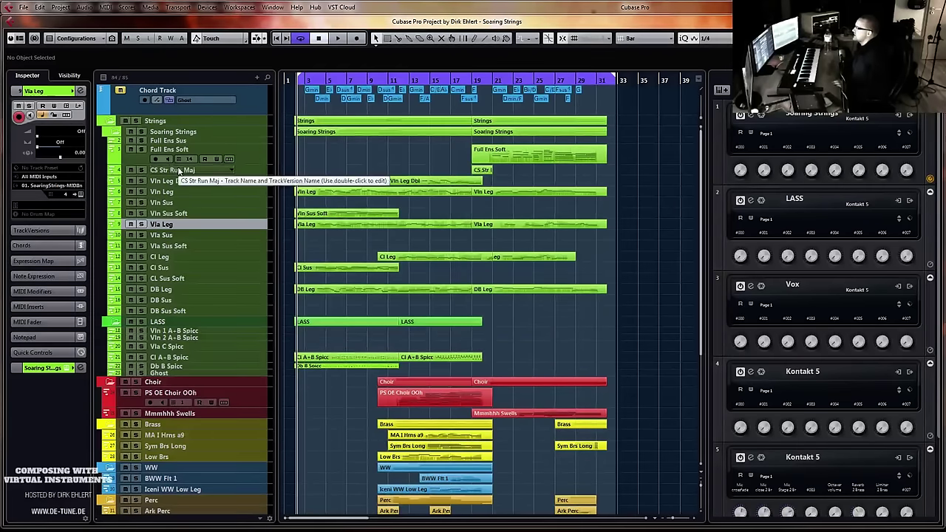
click(191, 149)
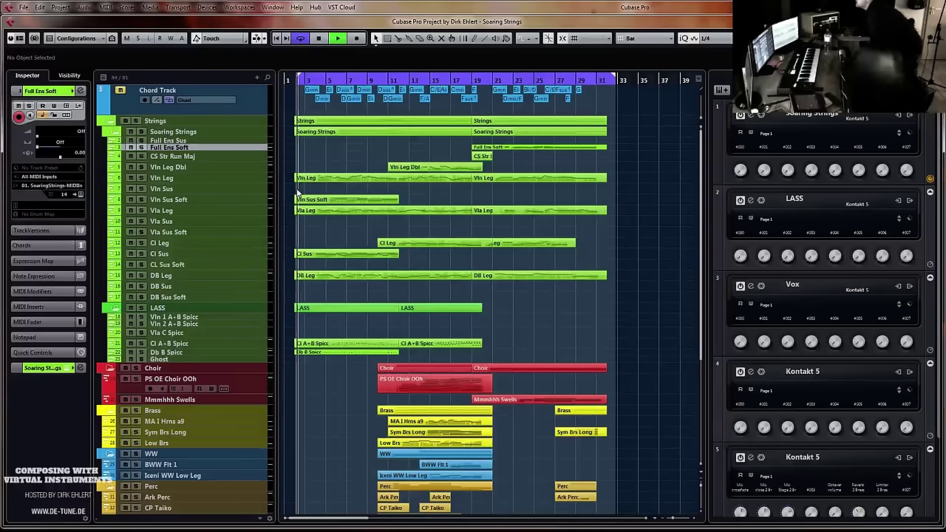
key(space)
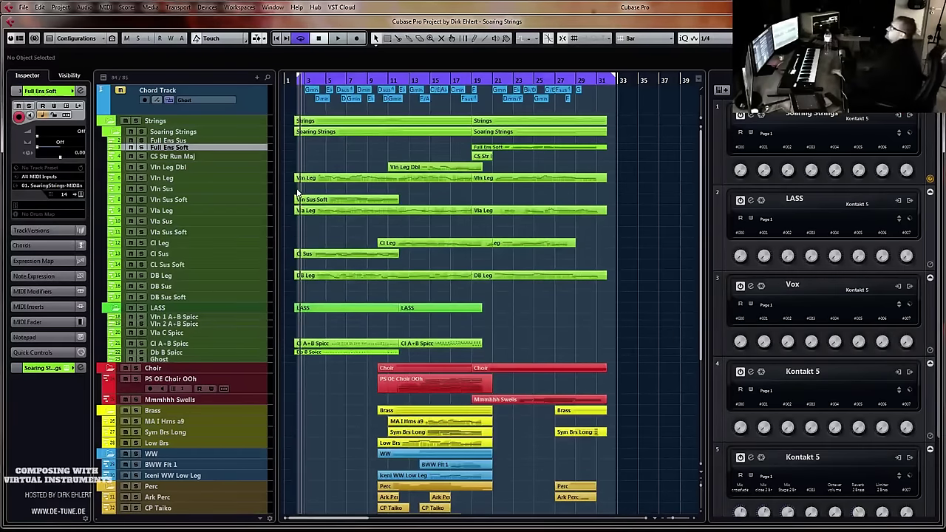